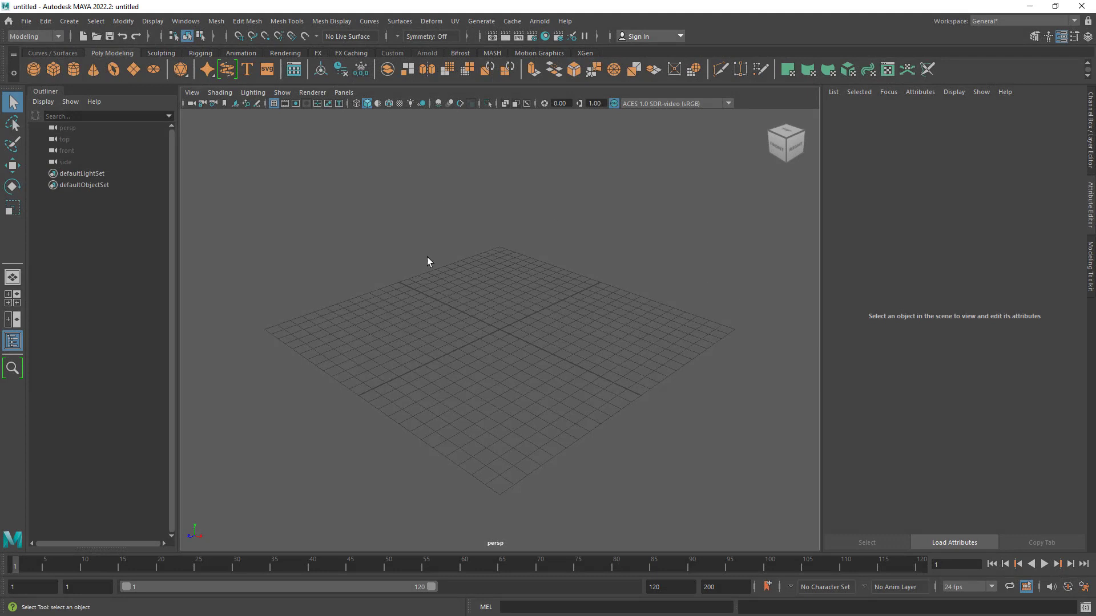
- Create a polygon cube at the grid's centre and frame it in the perspective view
mouse_move(524, 286)
left_mouse_down("alt")
mouse_move(531, 314)
mouse_move(531, 303)
left_mouse_up("alt")
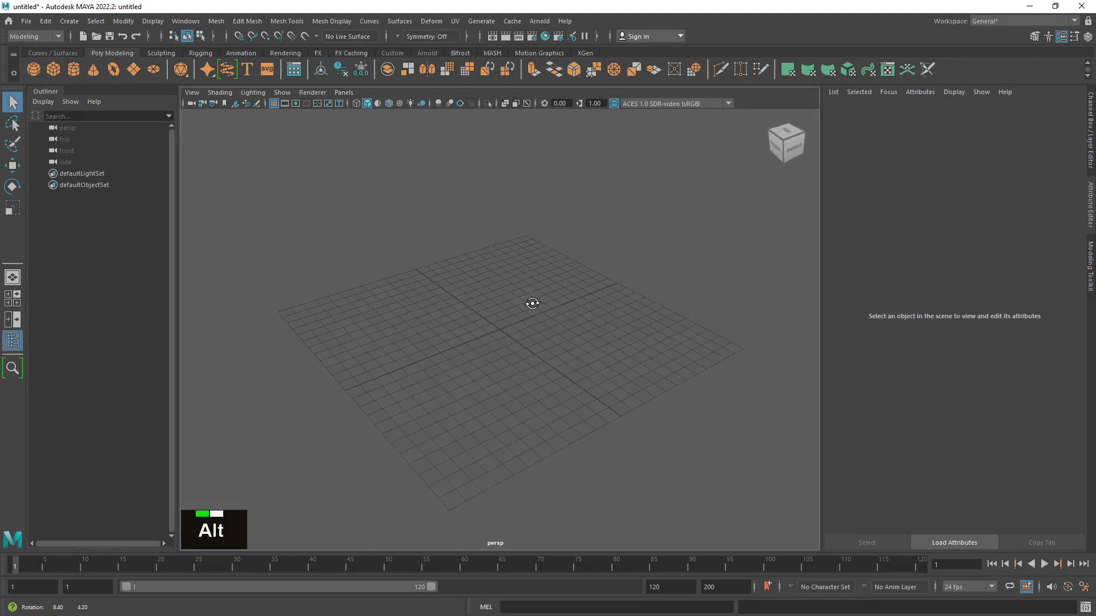
middle_click_drag(527, 313, 494, 306, "alt")
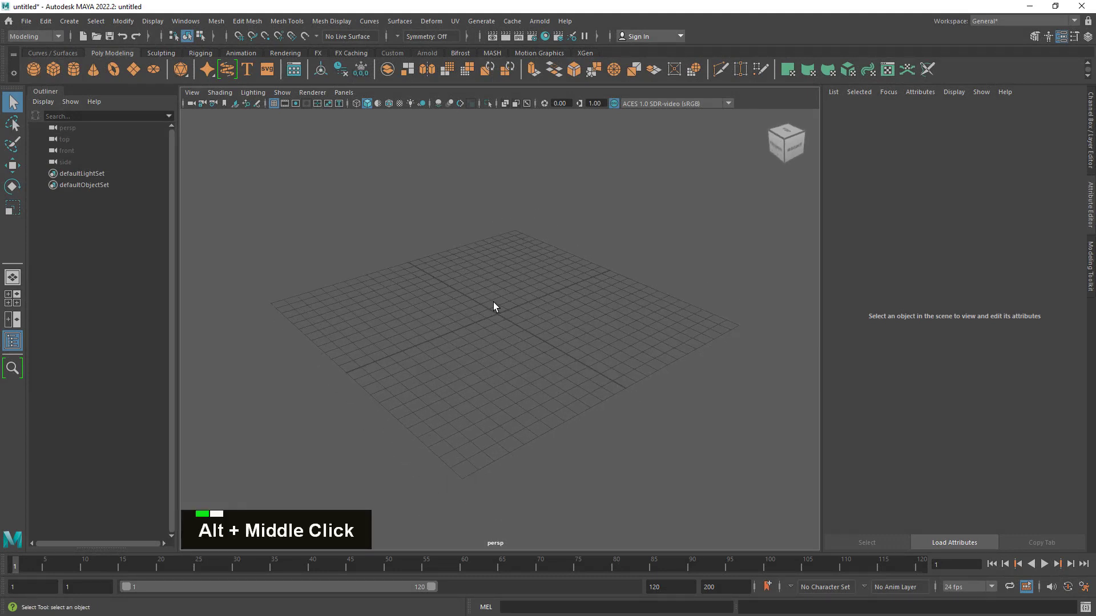
left_click(55, 68)
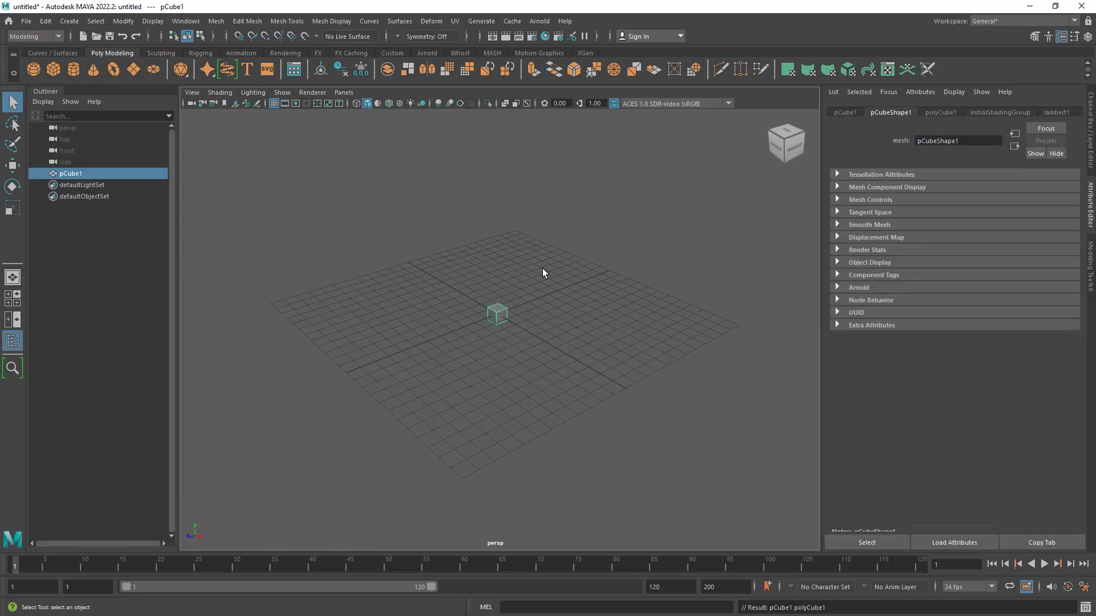
key("f")
left_click_drag(548, 310, 574, 321, "alt")
- Set the cube's width, height and depth subdivisions to 2
left_click(1090, 126)
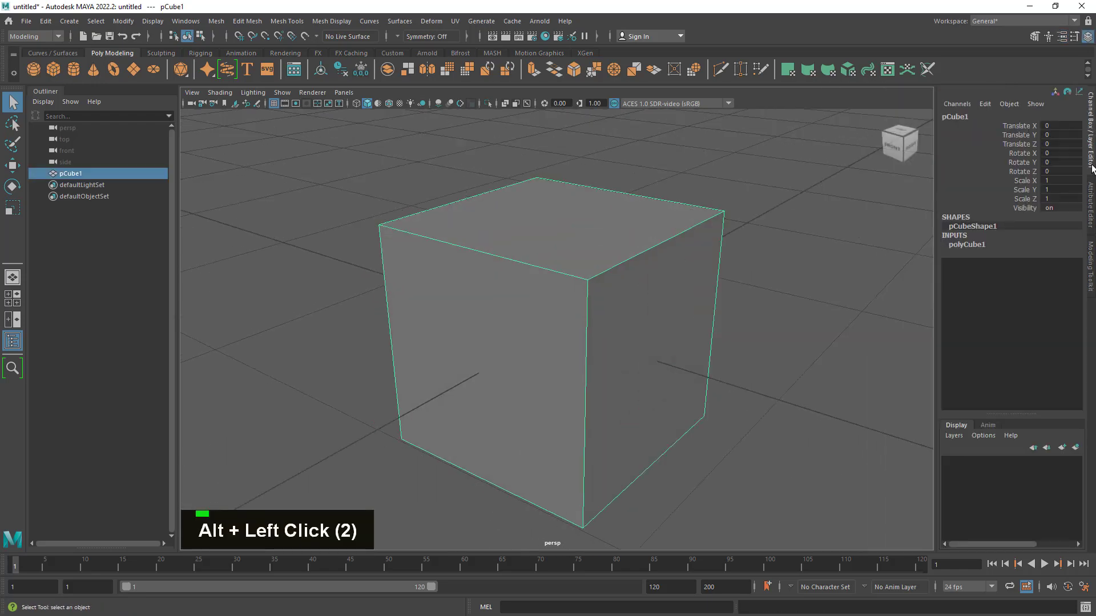
left_click(971, 245)
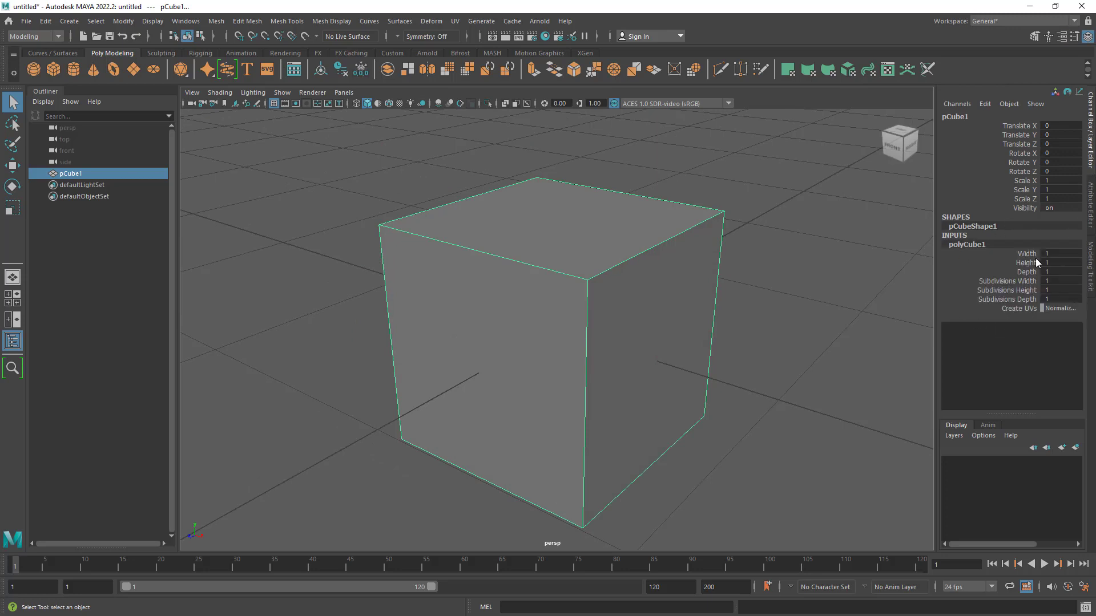
left_click_drag(1018, 281, 1026, 300)
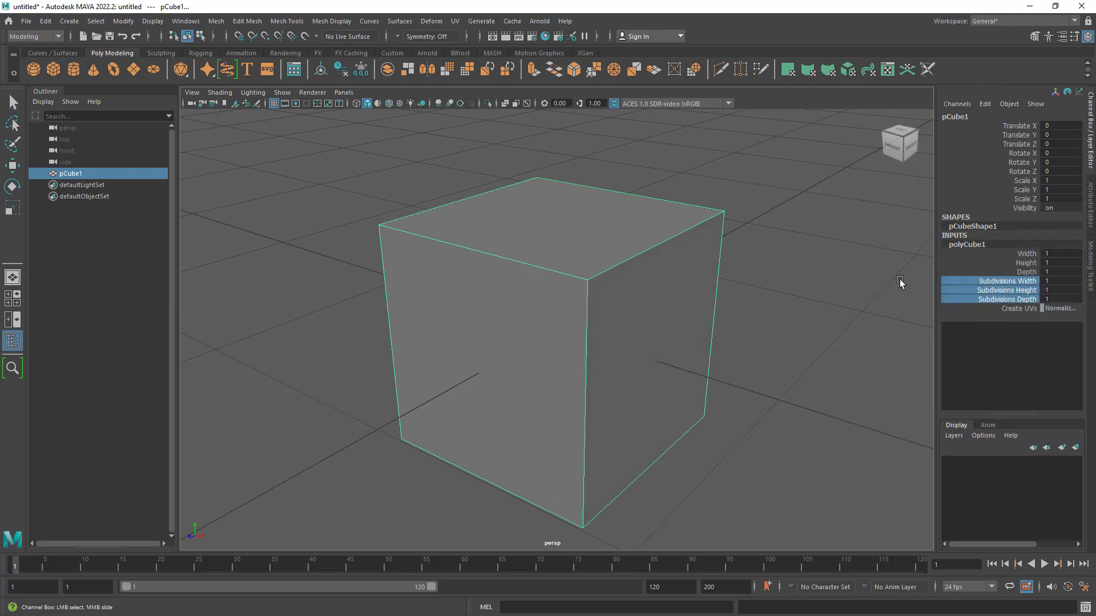
middle_click_drag(829, 292, 834, 291)
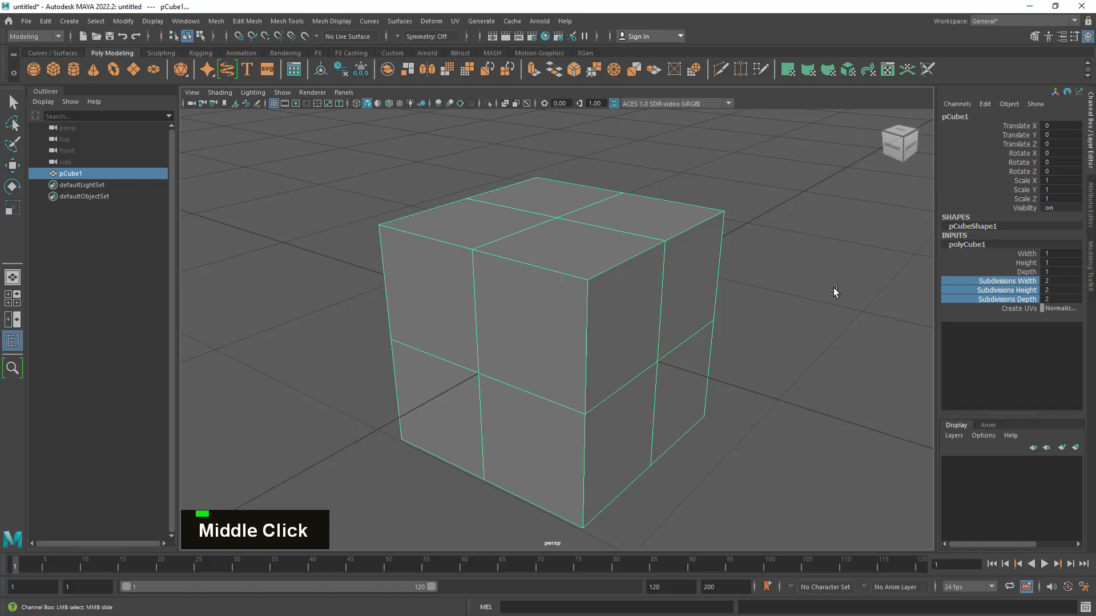
- Rename the cube to cube01
left_click_drag(536, 391, 662, 365, "alt")
double_click(73, 173)
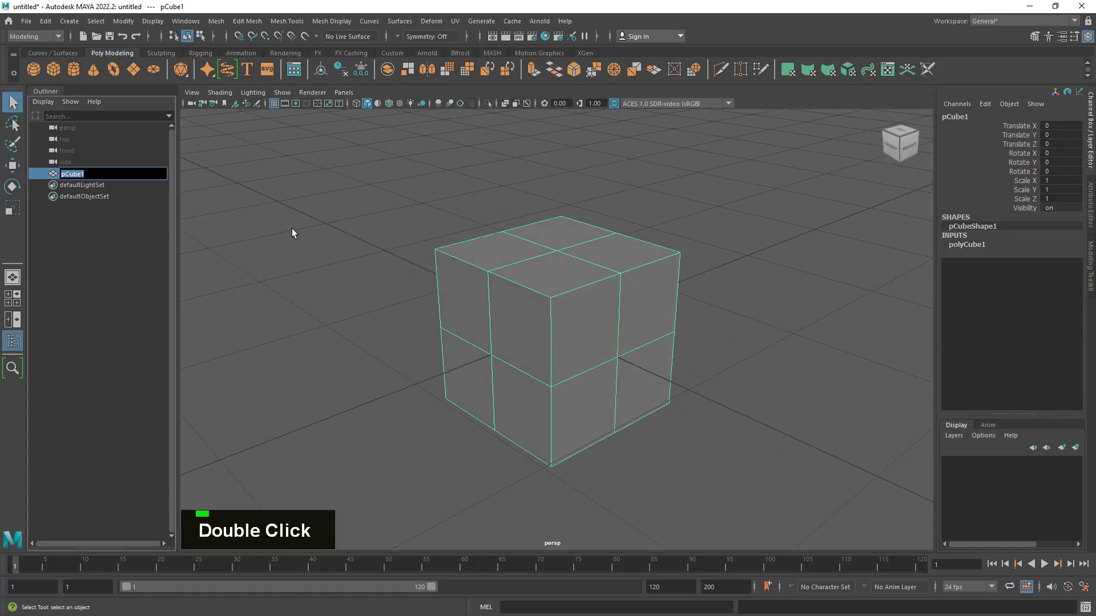
type("cube01")
key("Return")
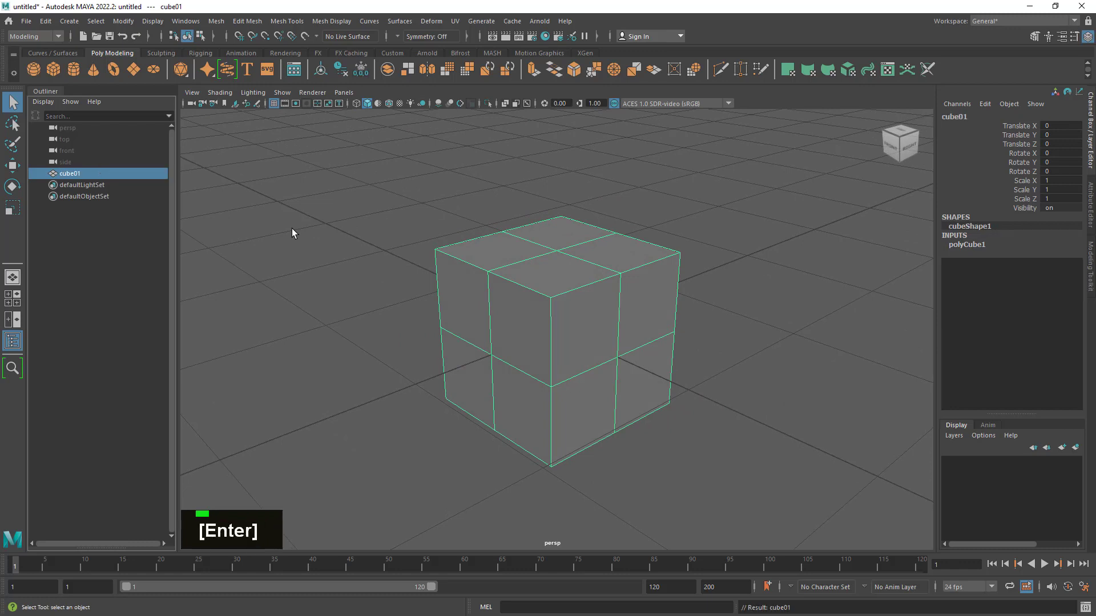
- Deselect the cube, turn on wireframe-on-shaded display and hide the viewport grid
left_click(293, 229)
left_click_drag(358, 181, 677, 419)
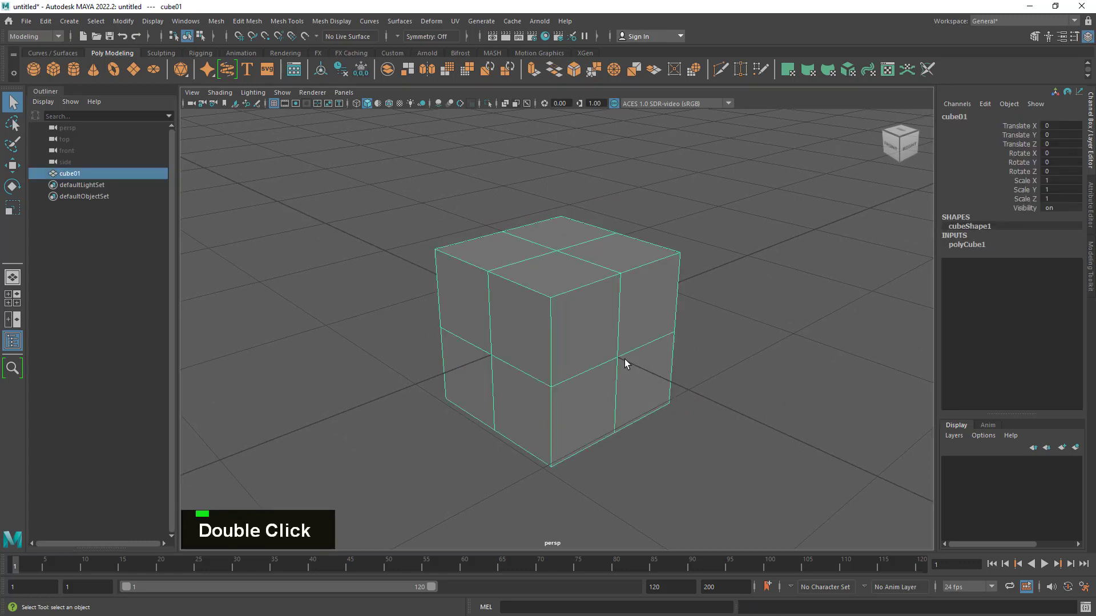
left_click(423, 194)
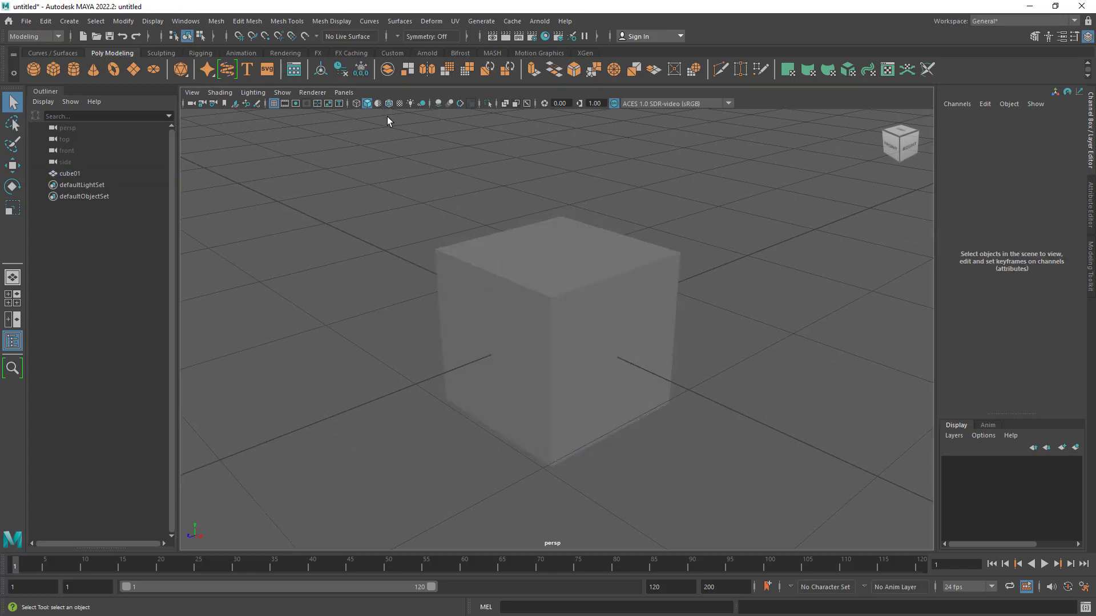
left_click(389, 104)
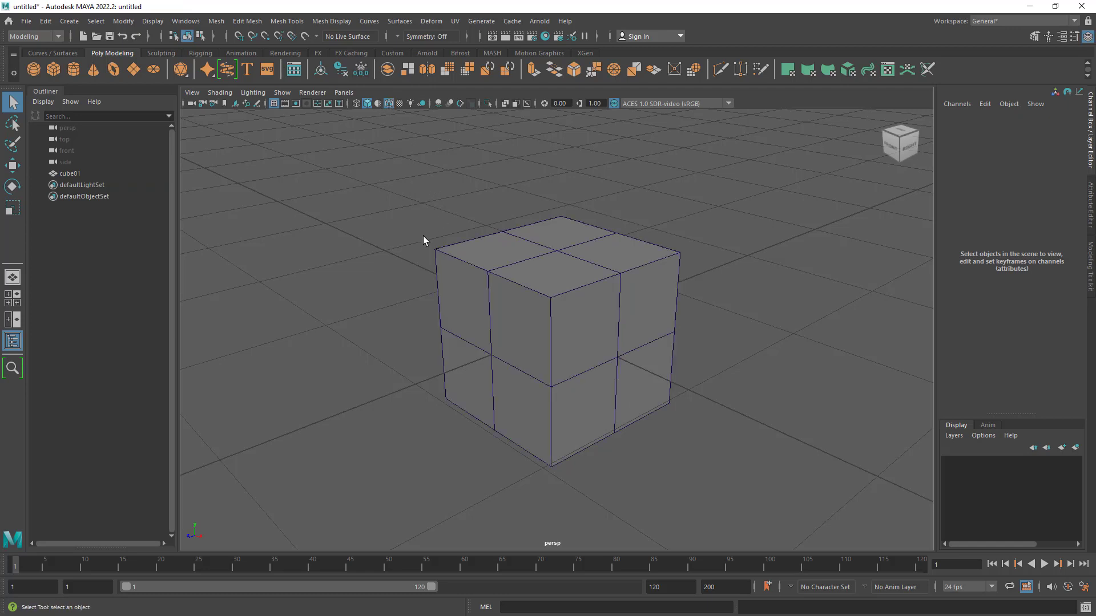
left_click_drag(423, 235, 433, 238, "alt")
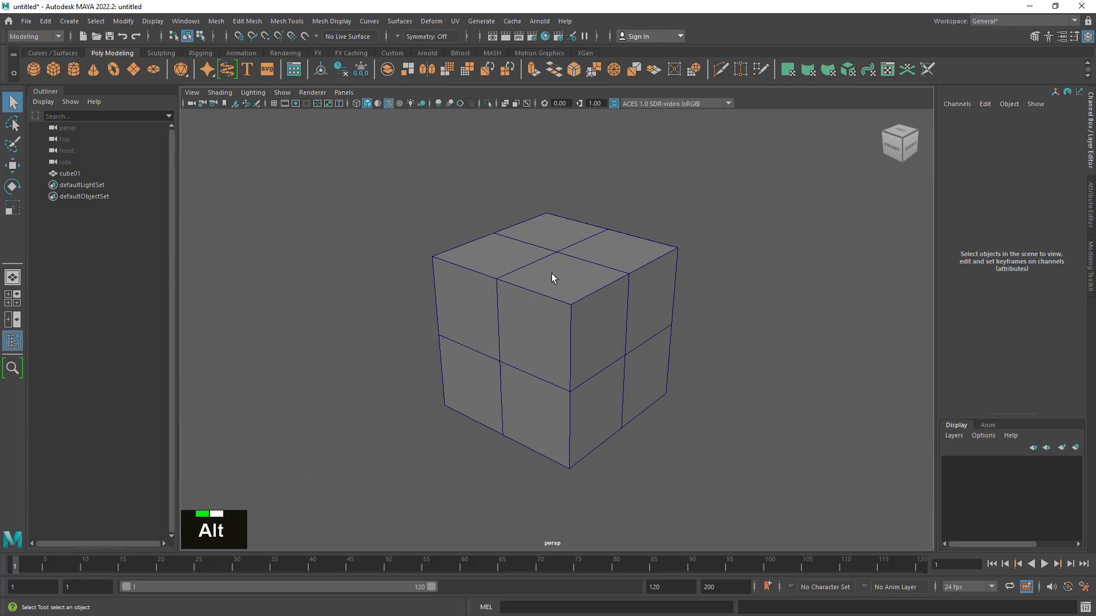
left_click_drag(551, 274, 574, 286, "alt")
right_click_drag(574, 285, 592, 298, "alt")
mouse_move(592, 298)
left_mouse_down("alt")
mouse_move(575, 298)
mouse_move(618, 296)
mouse_move(594, 287)
mouse_move(572, 299)
left_mouse_up("alt")
- Display cube01 in smooth mesh preview and check its edge flow both selected and unselected
left_click_drag(702, 196, 535, 333)
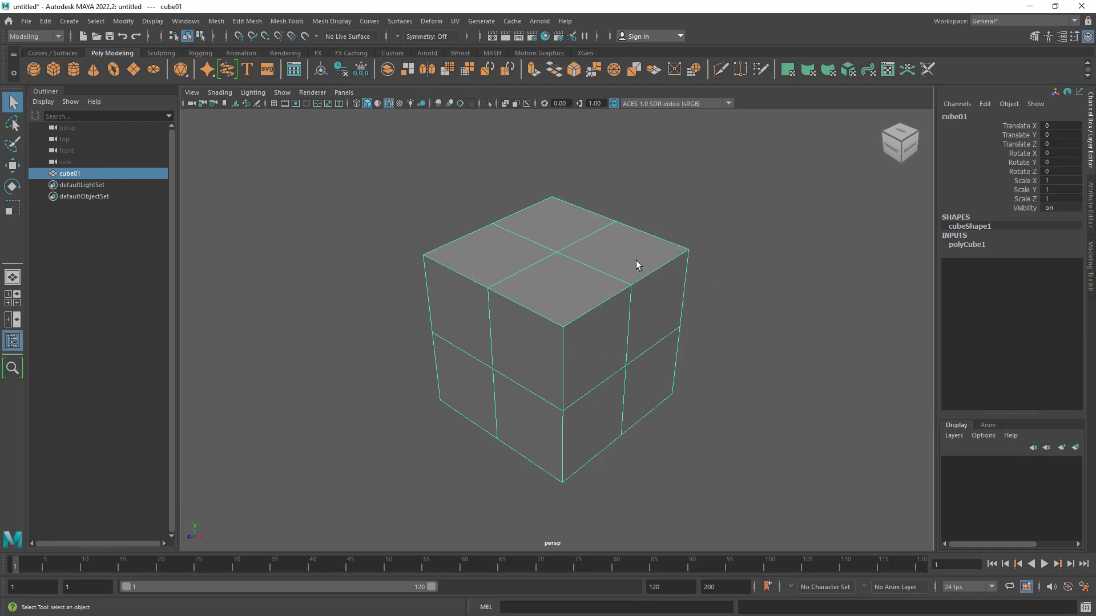
left_click_drag(580, 296, 580, 293, "alt")
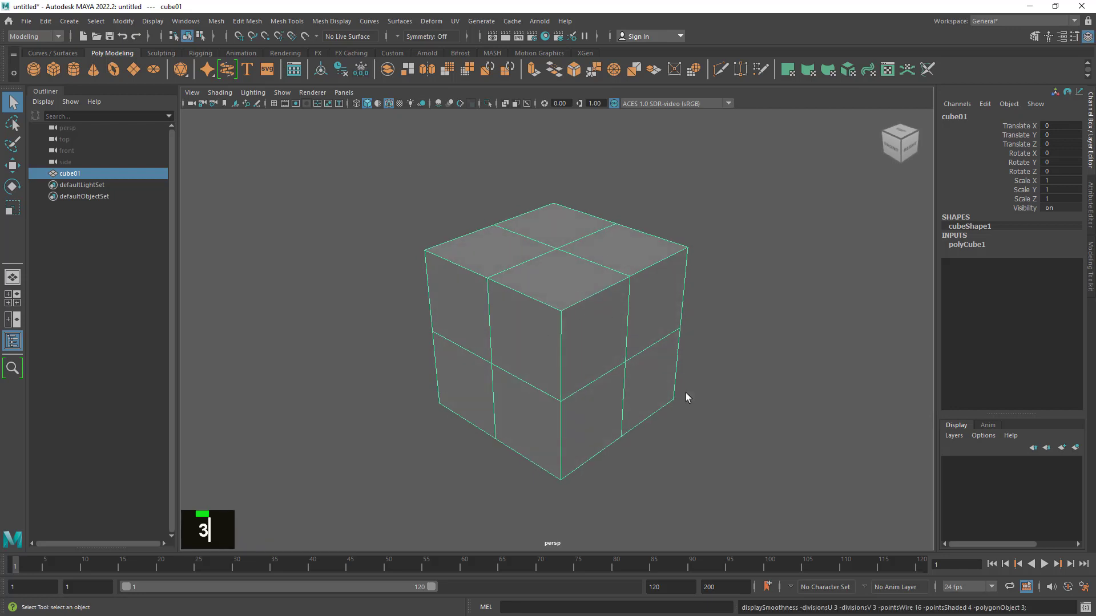
key("3")
left_click(723, 293)
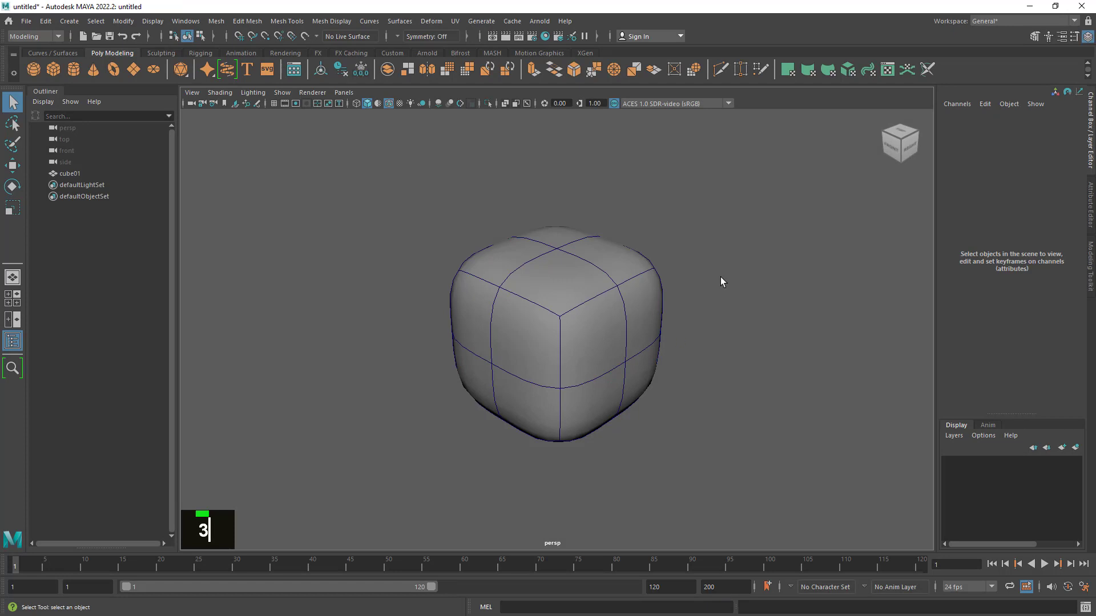
left_click(639, 379)
left_click(734, 334)
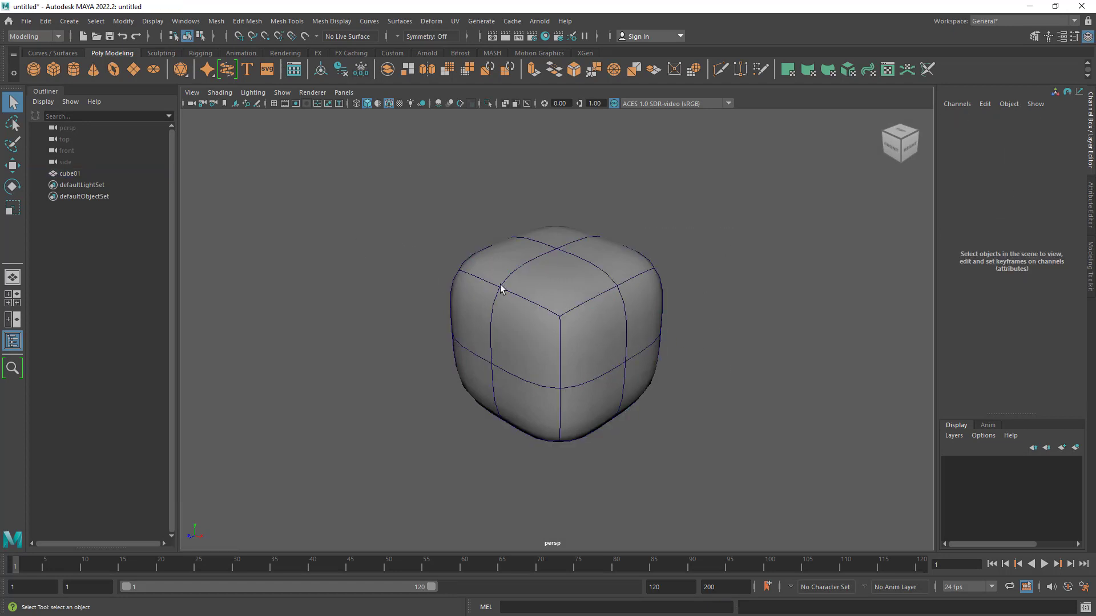
left_click(578, 312)
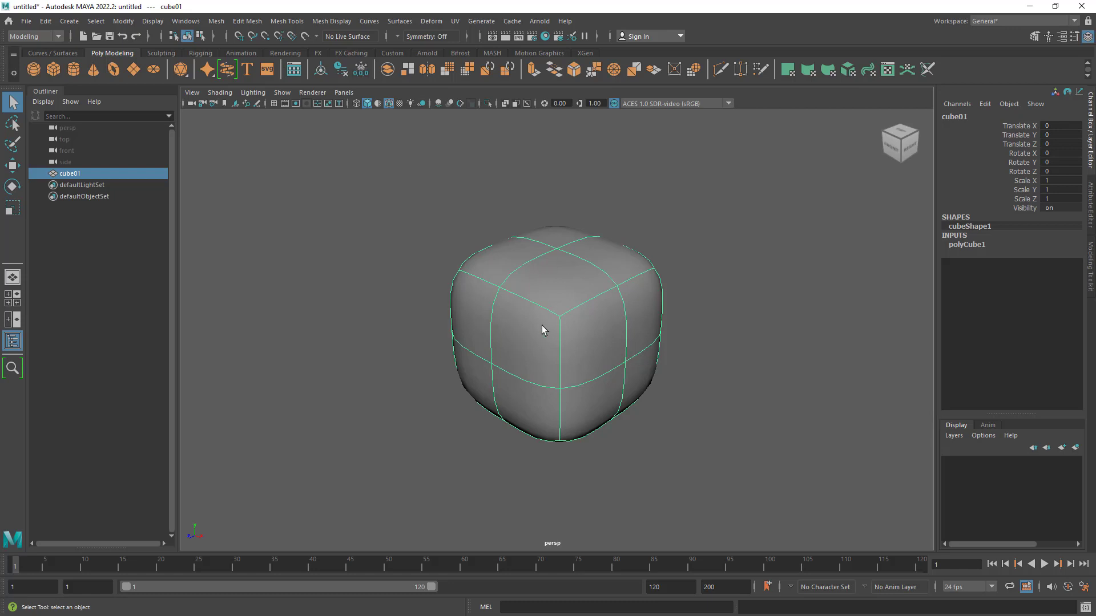
left_click(678, 284)
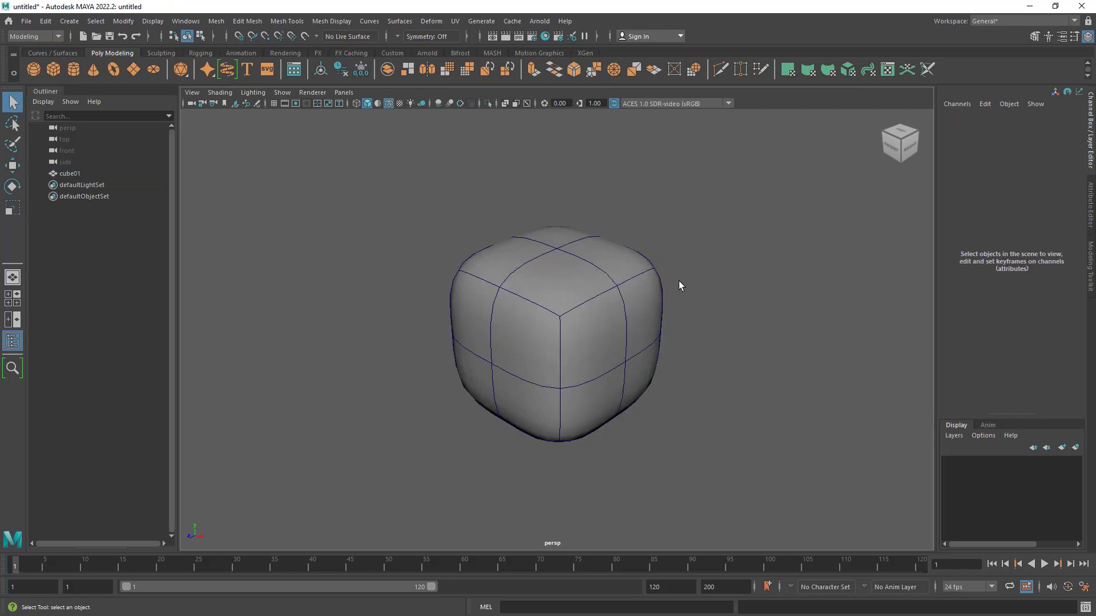
- Display cube01 as cage plus smooth mesh and examine how the original cage surrounds the smoothed shape
left_click(623, 323)
key("1")
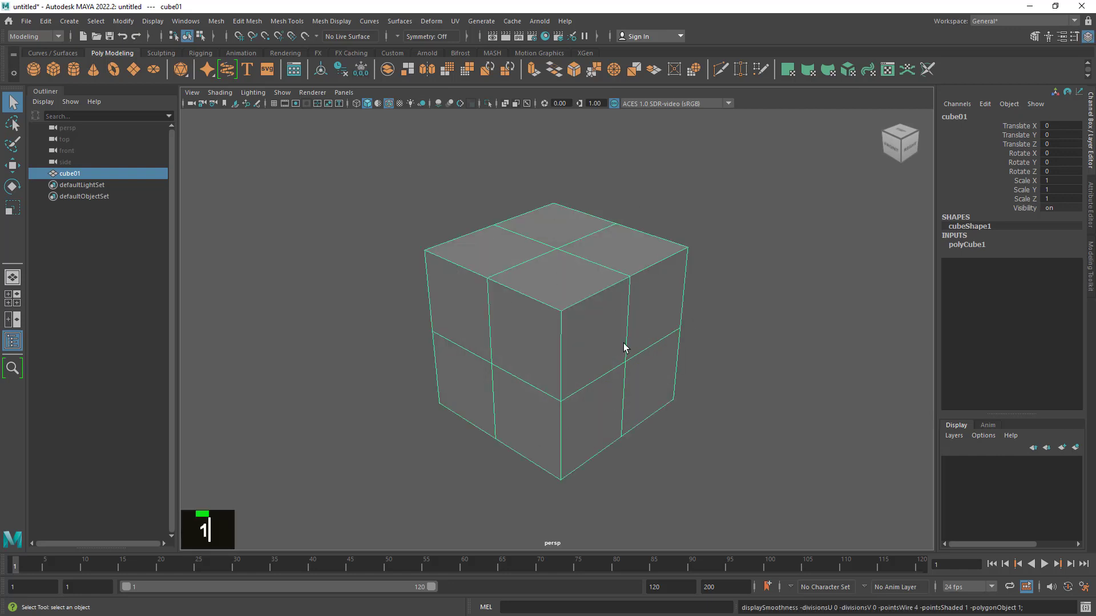
key("2")
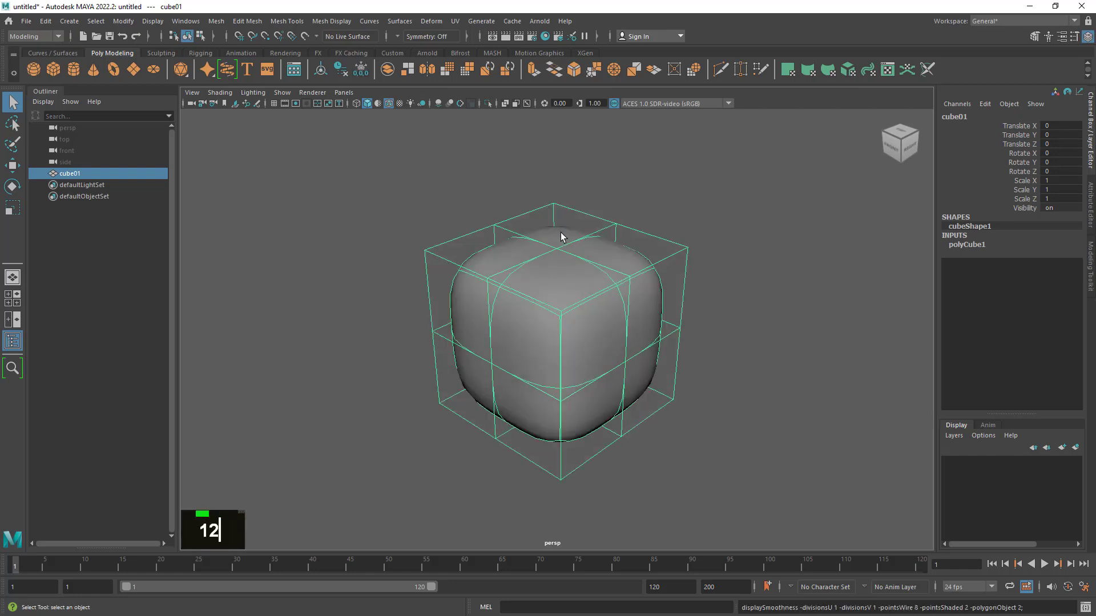
left_click_drag(658, 278, 655, 286, "alt")
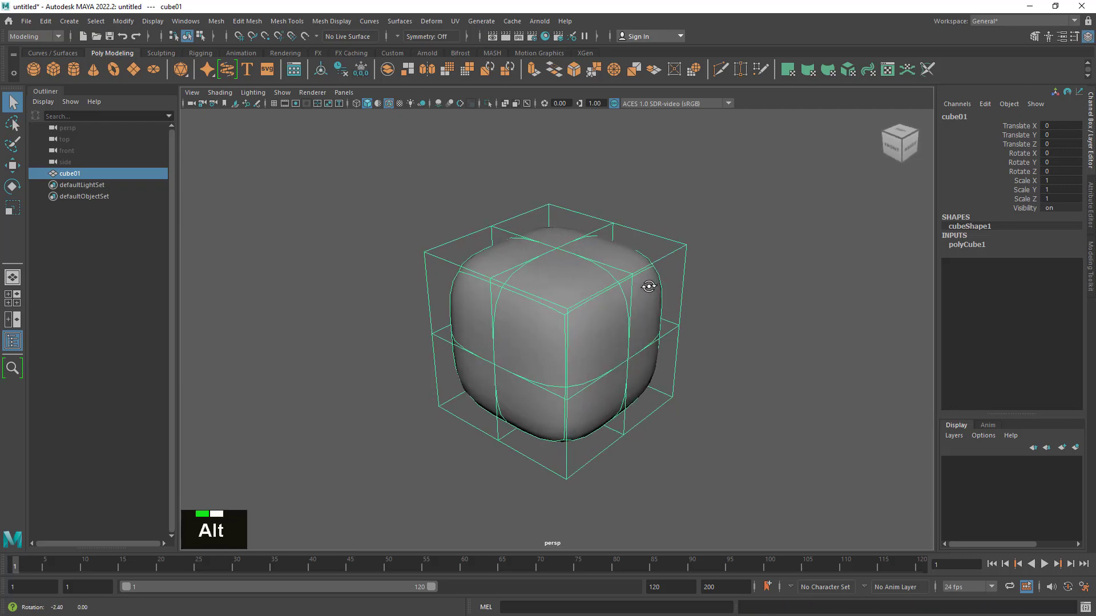
right_click_drag(649, 286, 726, 301, "alt")
middle_click_drag(725, 301, 704, 282, "alt")
left_click_drag(704, 282, 678, 314, "alt")
right_click_drag(678, 314, 696, 325, "alt")
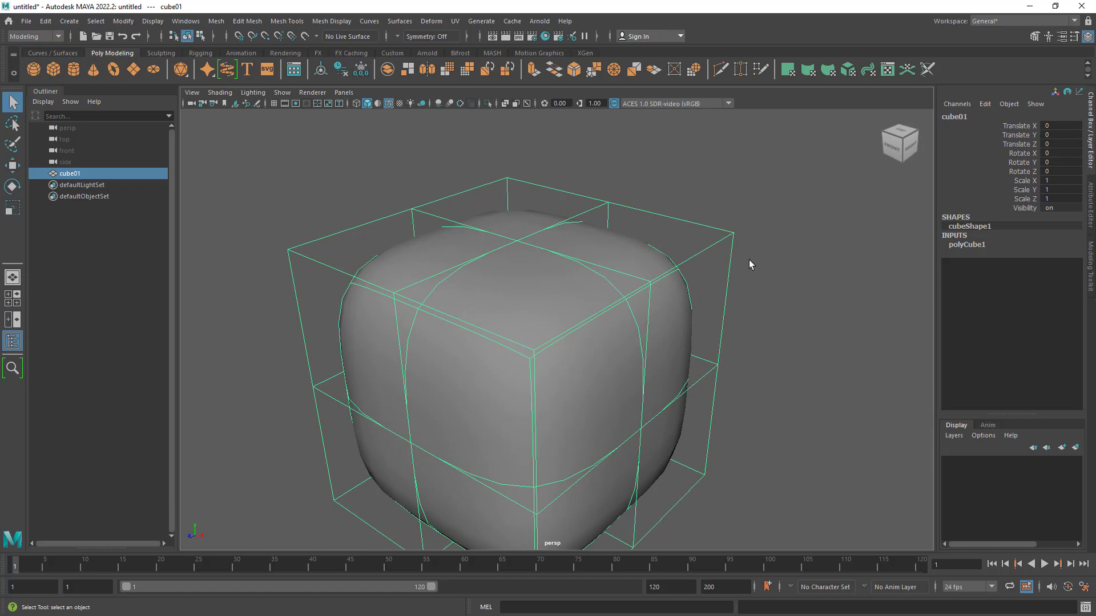
left_click_drag(742, 275, 697, 317, "alt")
right_click_drag(697, 317, 734, 314, "alt")
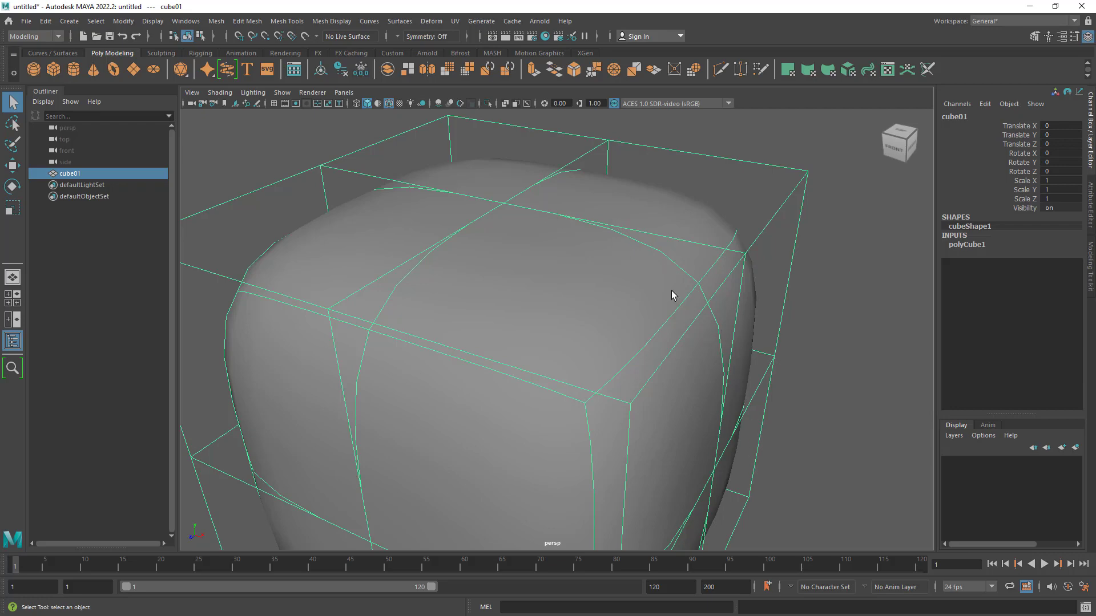
right_click_drag(721, 312, 604, 317, "alt")
left_click_drag(604, 316, 599, 326, "alt")
middle_click_drag(599, 325, 573, 337, "alt")
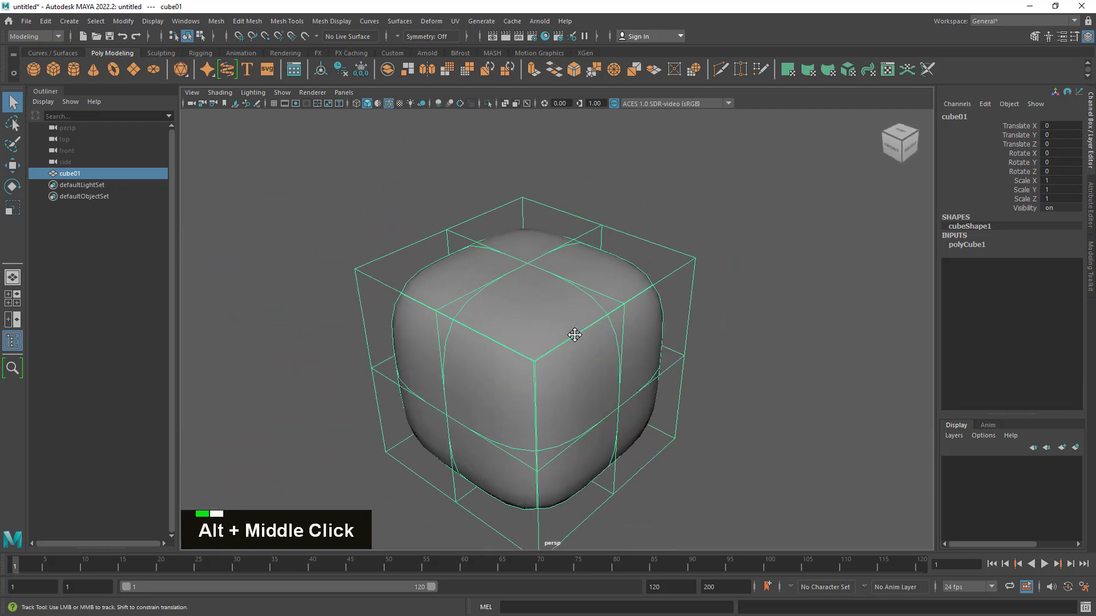
left_click_drag(572, 338, 594, 303, "alt")
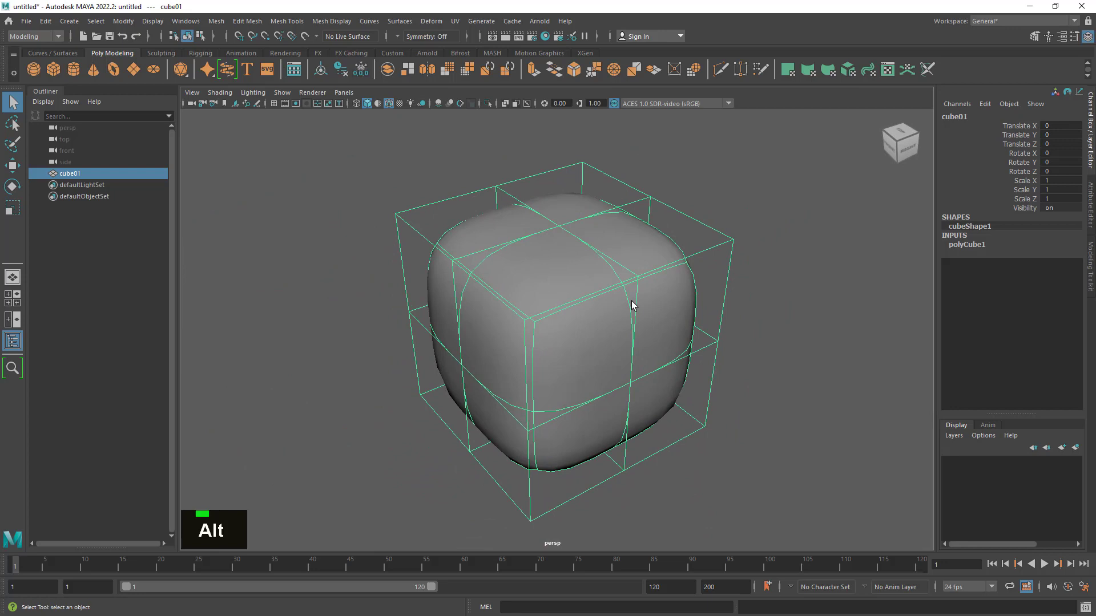
- Compare cube01 in smooth mesh preview and unsmoothed display, ending on the unsmoothed cube
key("1")
key("3")
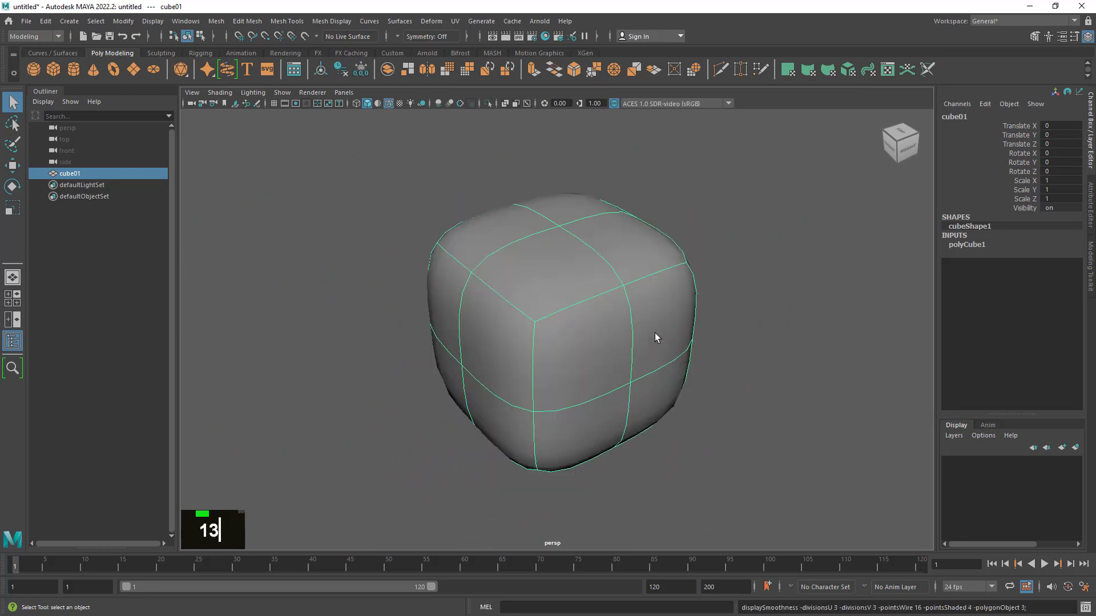
key("1")
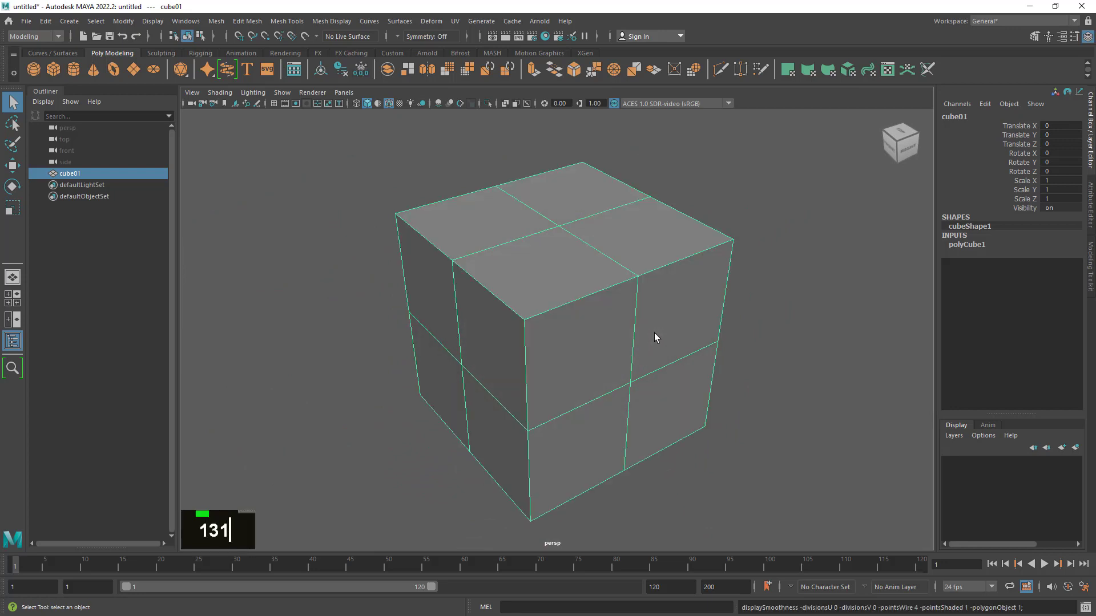
key("3")
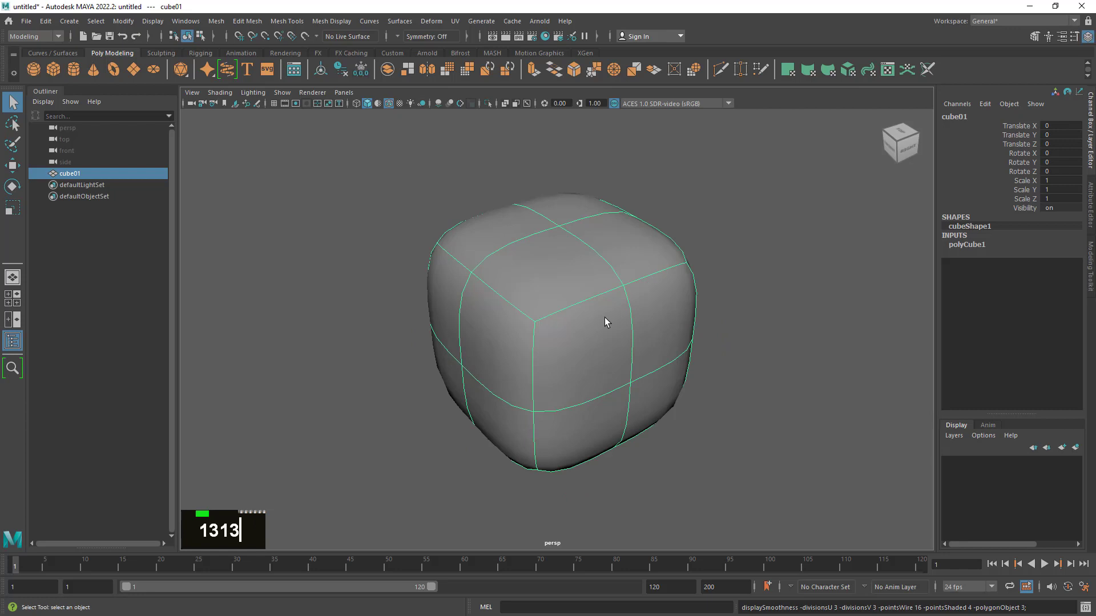
key("1")
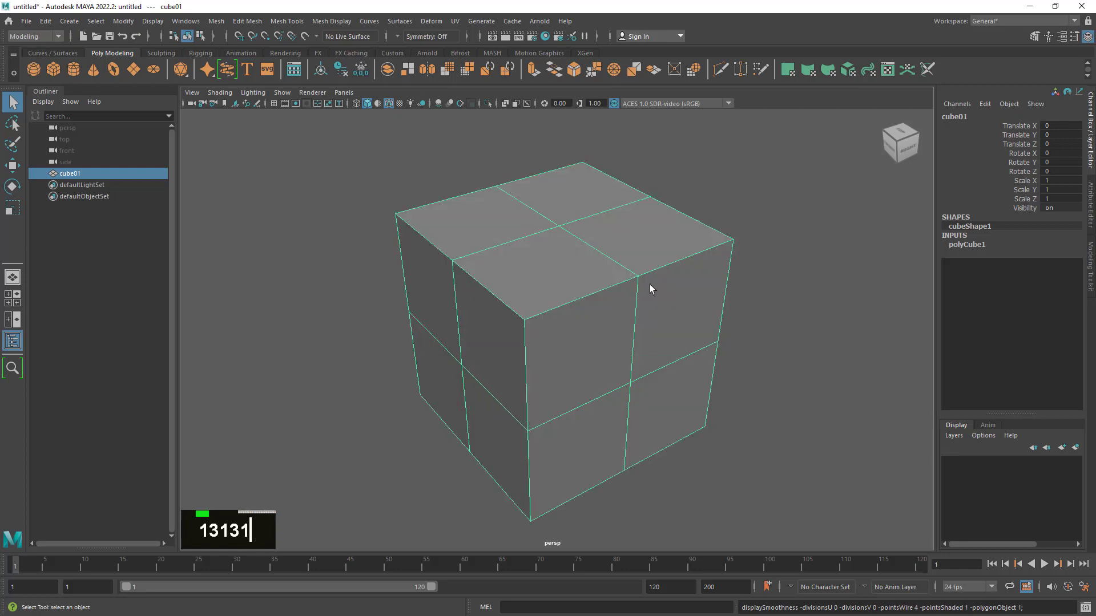
- Open the Smooth Mesh attributes of cube01's shape node
left_click(1091, 209)
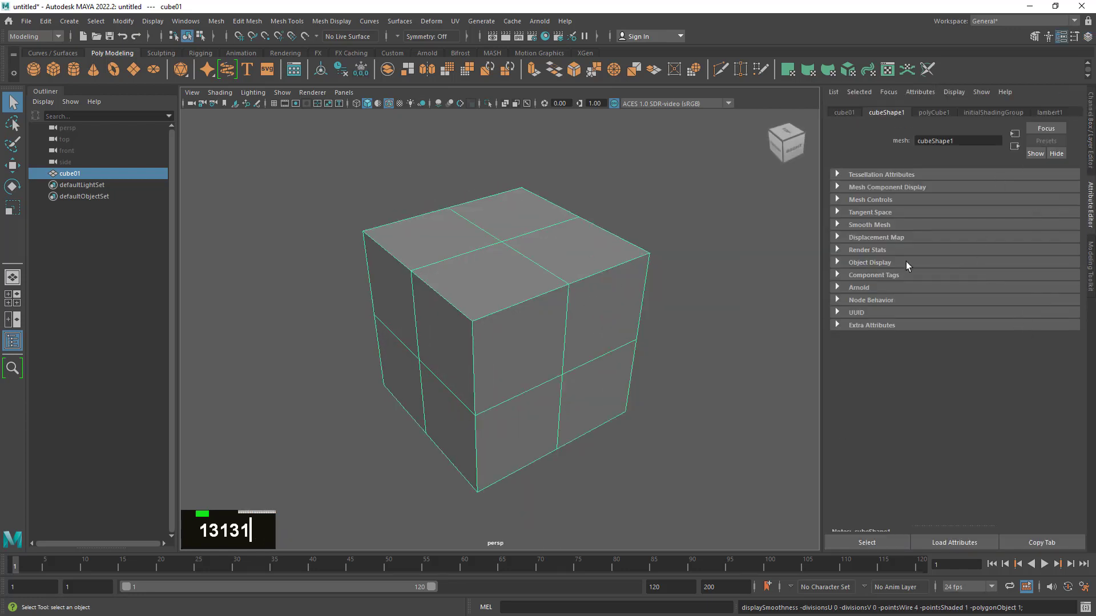
left_click_drag(760, 311, 704, 327, "alt")
left_click(856, 225)
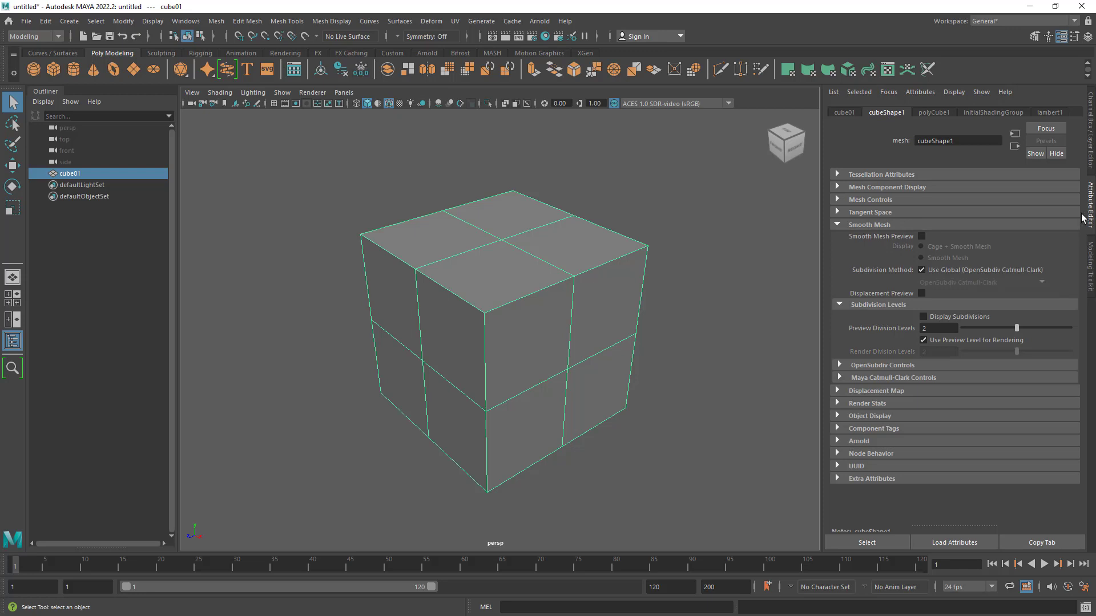
- Cycle cube01 through Smooth Mesh, Cage + Smooth Mesh and unsmoothed display to compare the Smooth Mesh attributes
key("3")
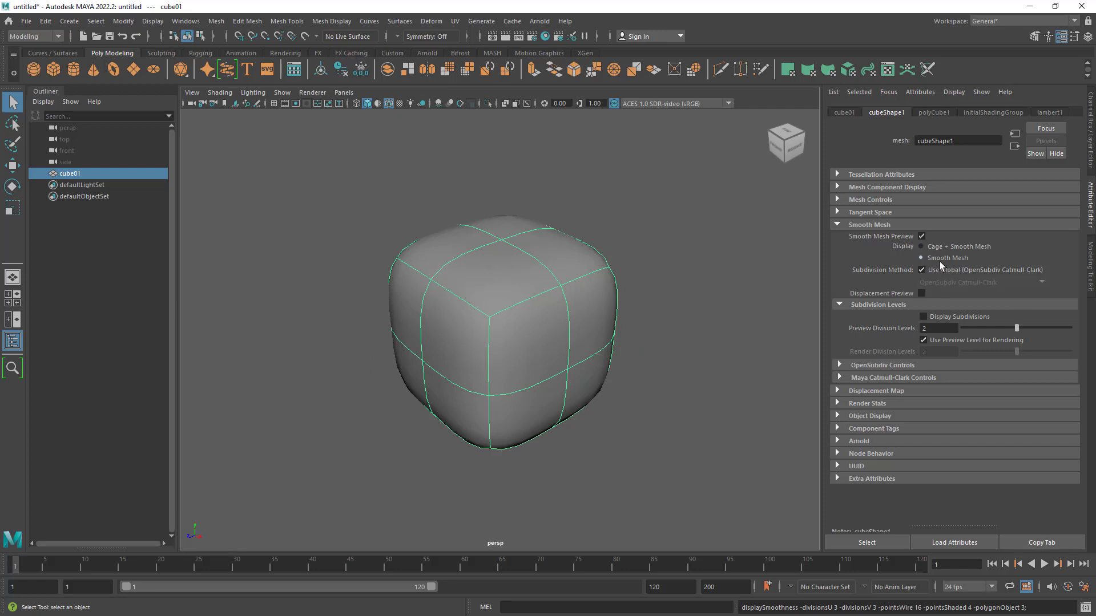
key("2")
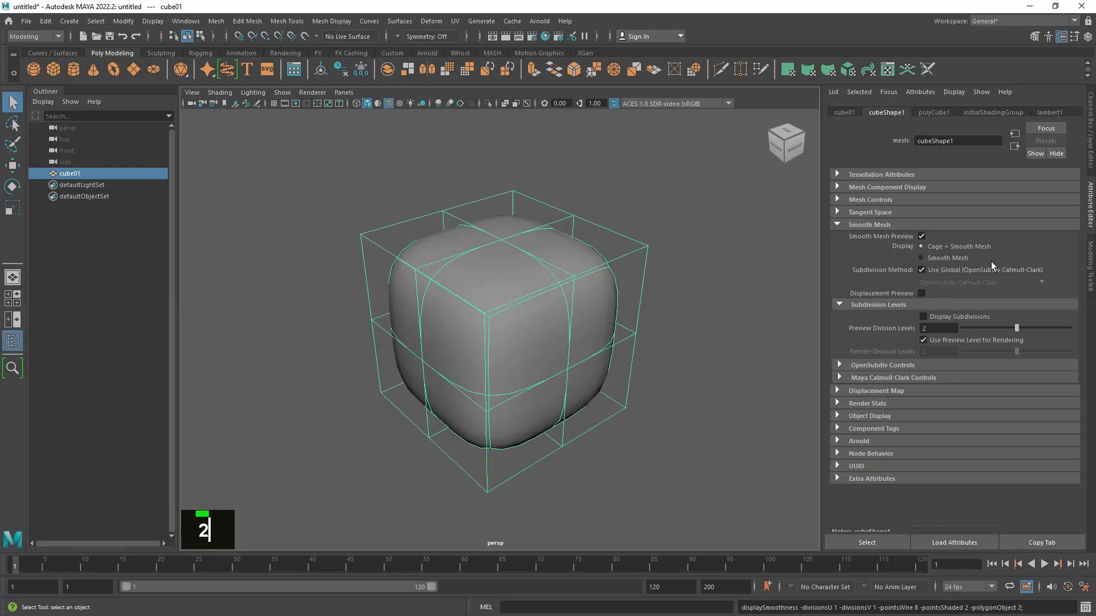
key("1")
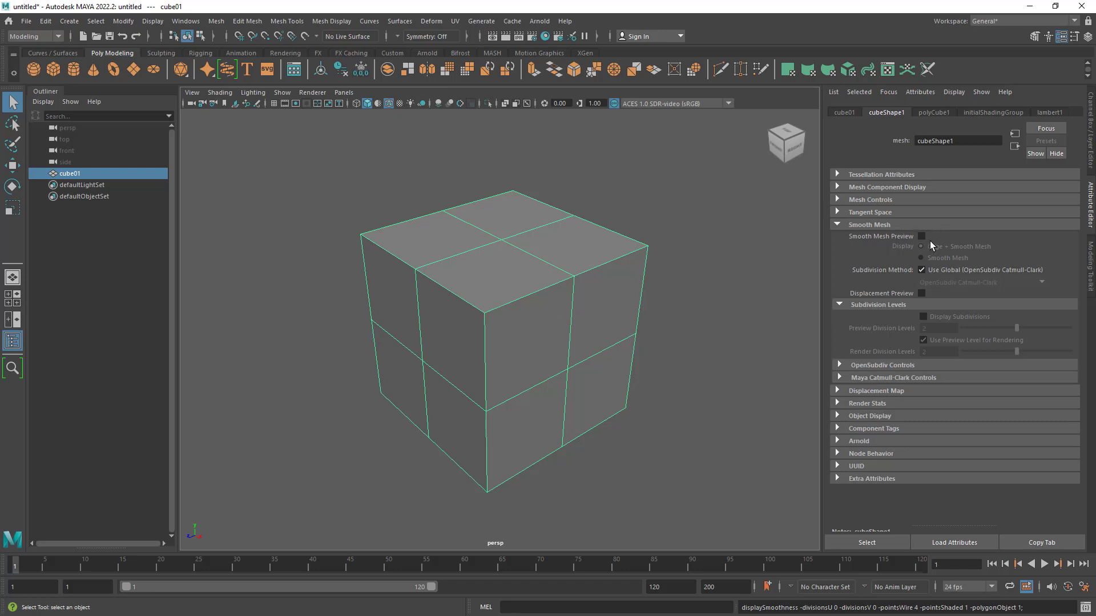
- Switch cube01 to smooth mesh preview and back to unsmoothed display, comparing the shapes from slightly different angles
left_click_drag(657, 324, 631, 344, "alt")
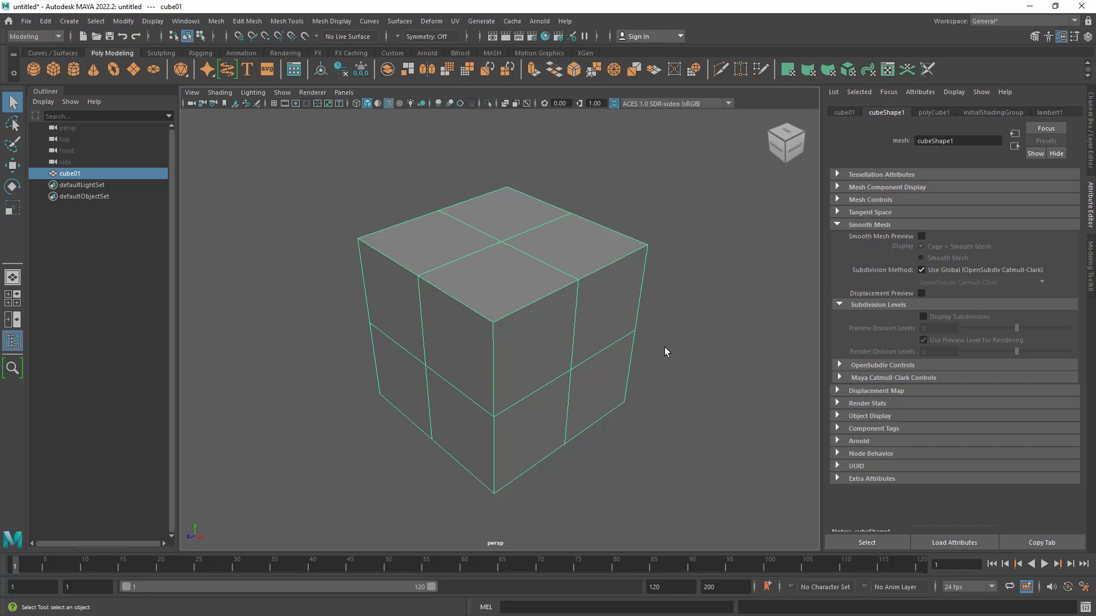
left_click_drag(656, 311, 648, 310, "alt")
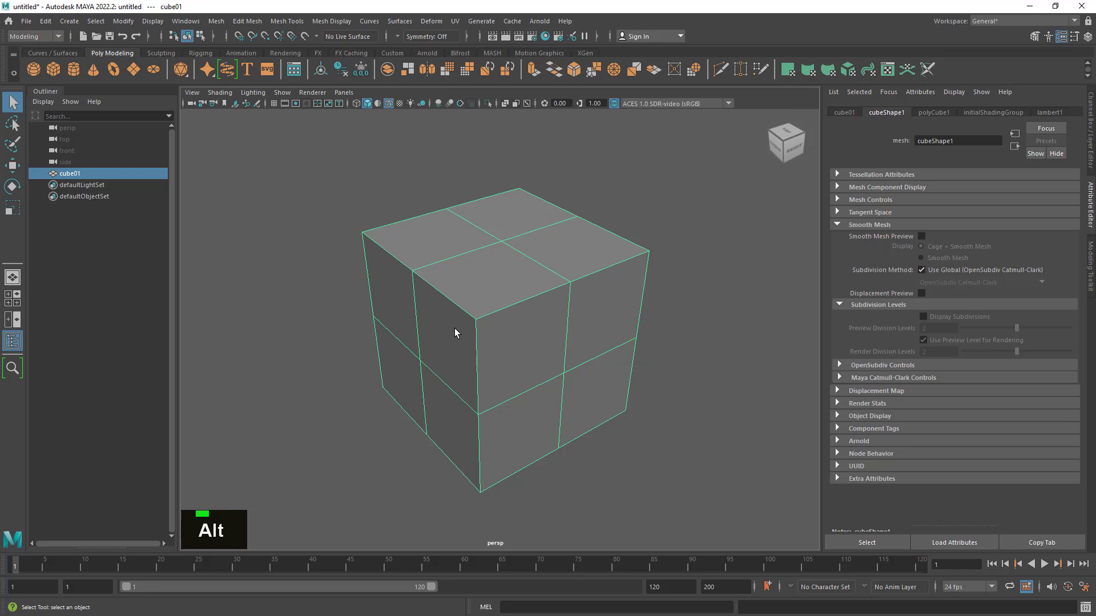
key("3")
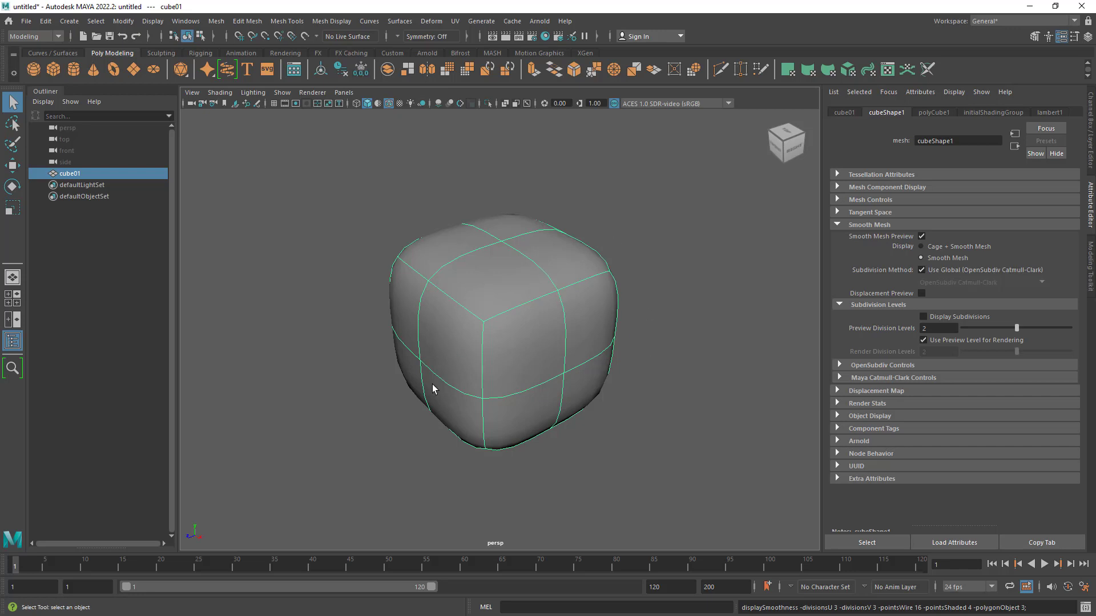
key("1")
left_click_drag(479, 380, 497, 371, "alt")
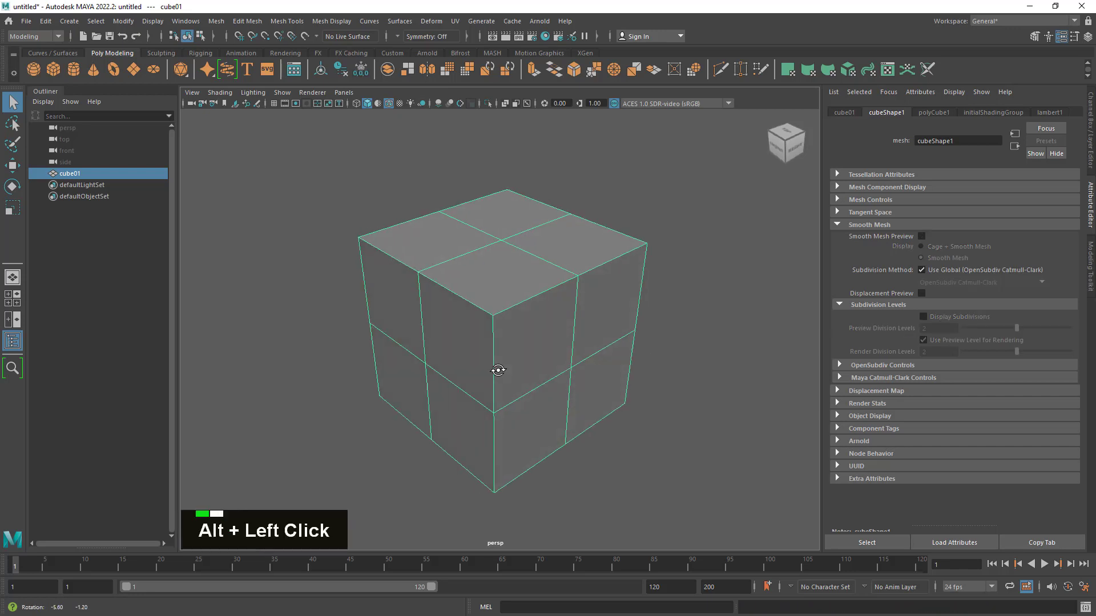
middle_click_drag(495, 357, 496, 350, "alt")
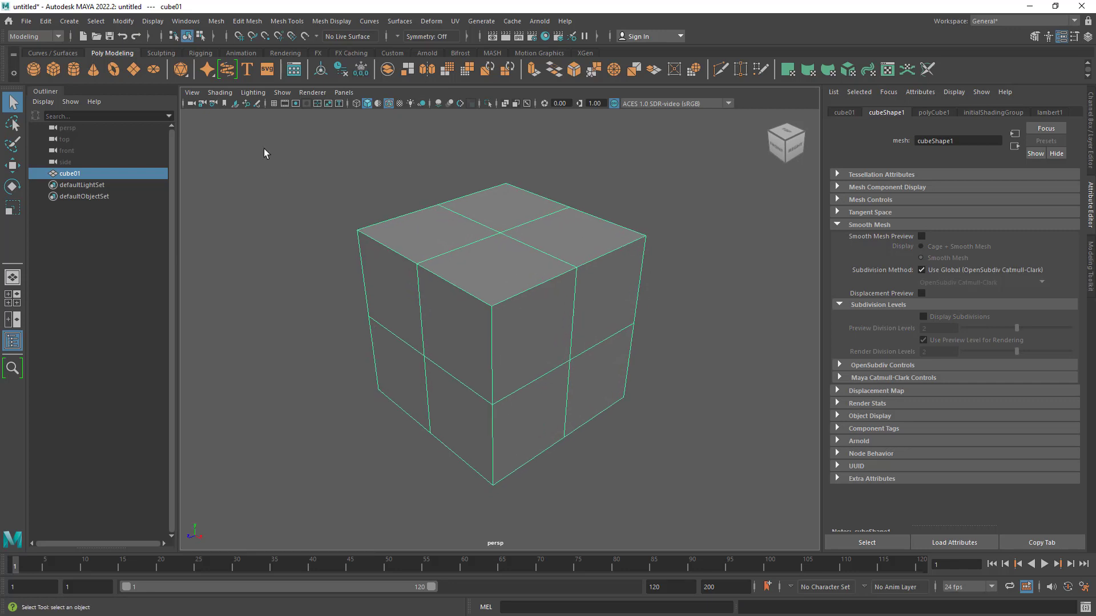
- Apply the Smooth operation to cube01 and set its Divisions to 2
left_click(217, 22)
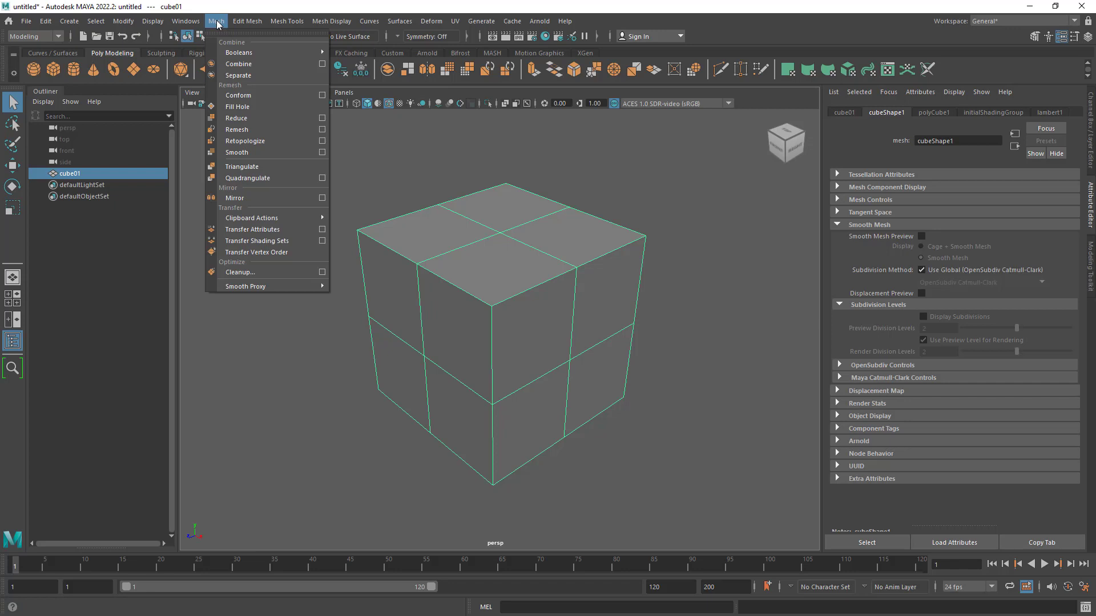
left_click(256, 153)
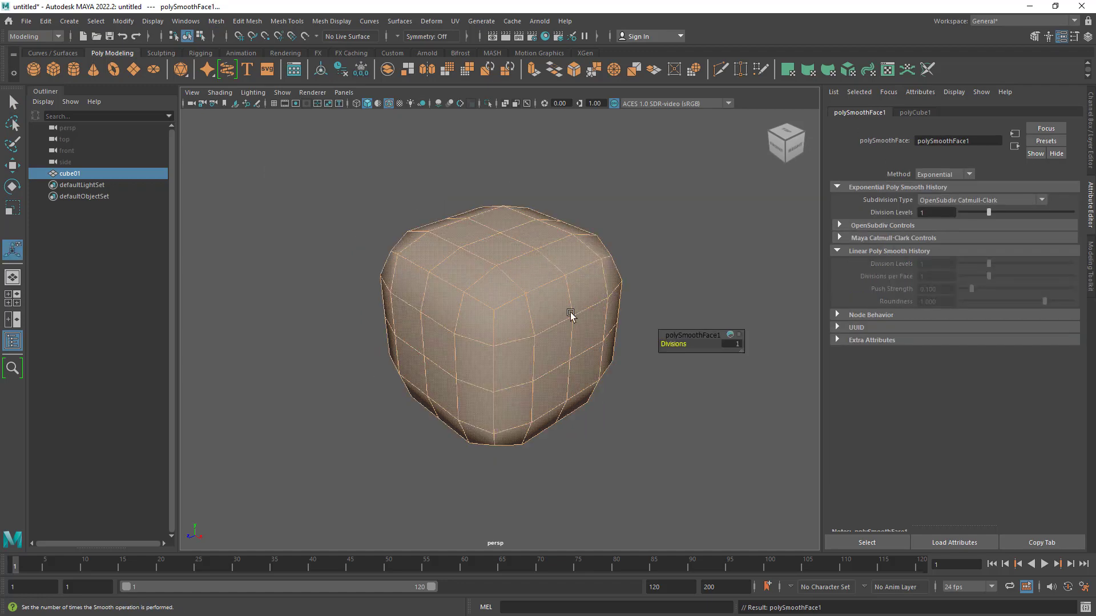
left_click_drag(540, 334, 558, 335, "alt")
right_click_drag(558, 335, 602, 350, "alt")
left_click(732, 343)
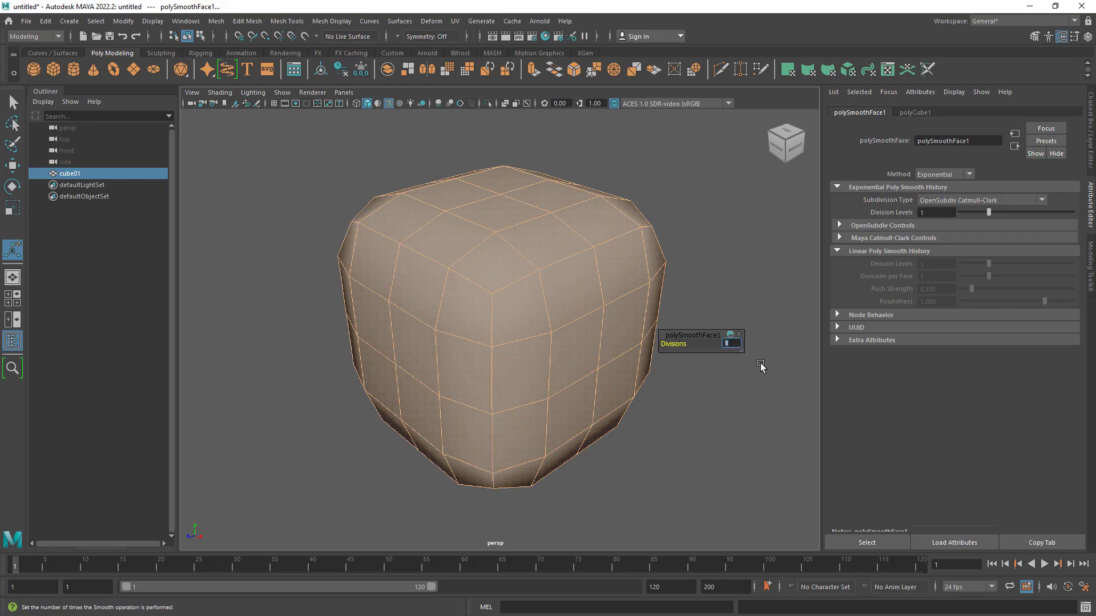
type("2")
key("Return")
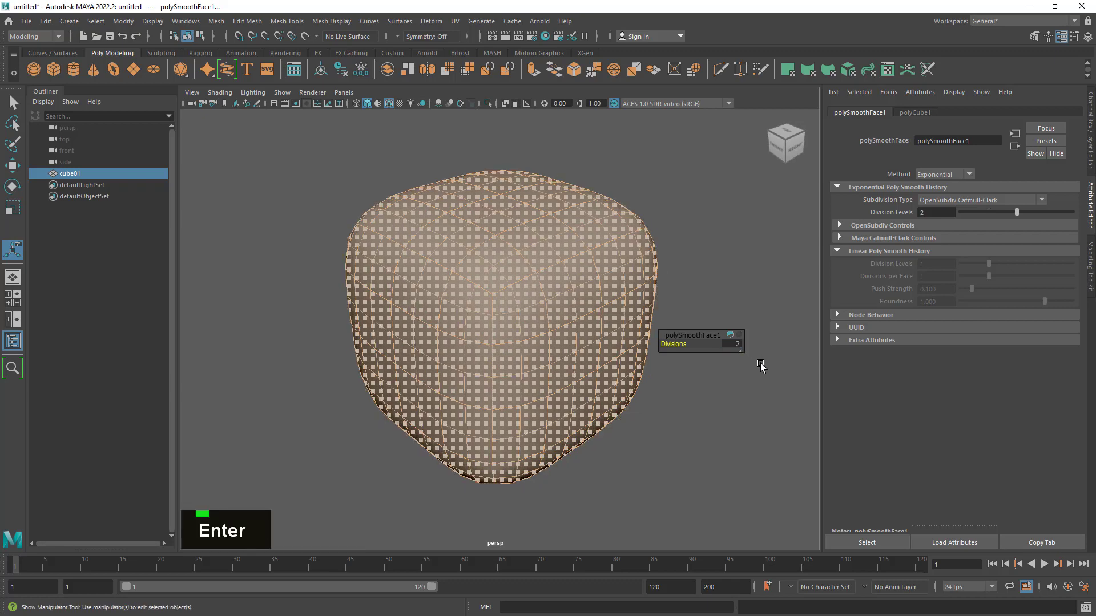
right_click_drag(483, 408, 453, 399, "alt")
left_click_drag(452, 399, 480, 399, "alt")
middle_click_drag(604, 296, 573, 294, "alt")
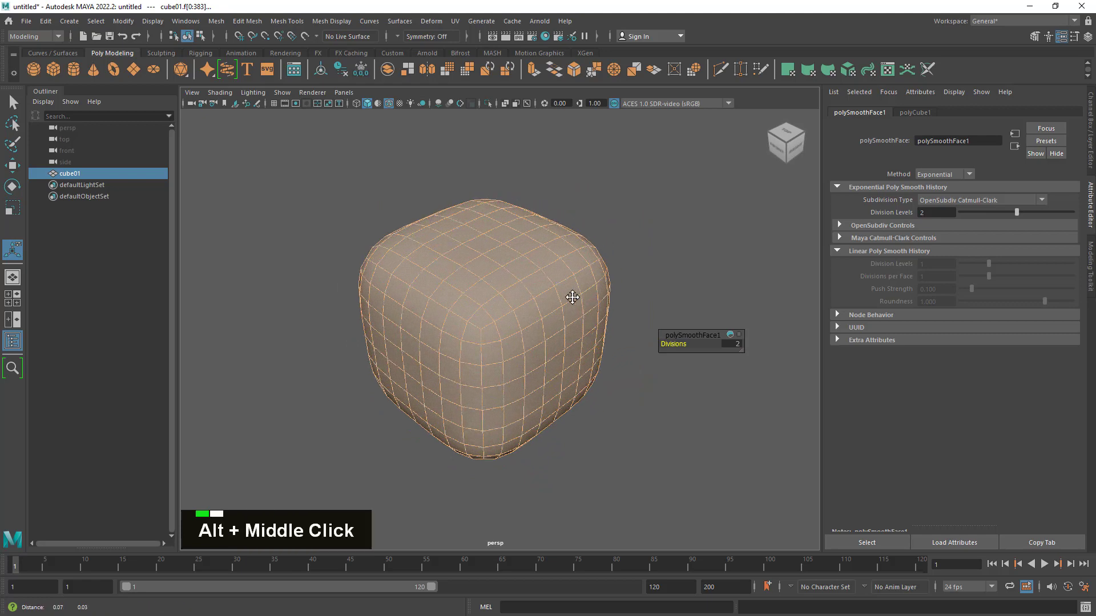
left_click_drag(573, 293, 543, 296, "alt")
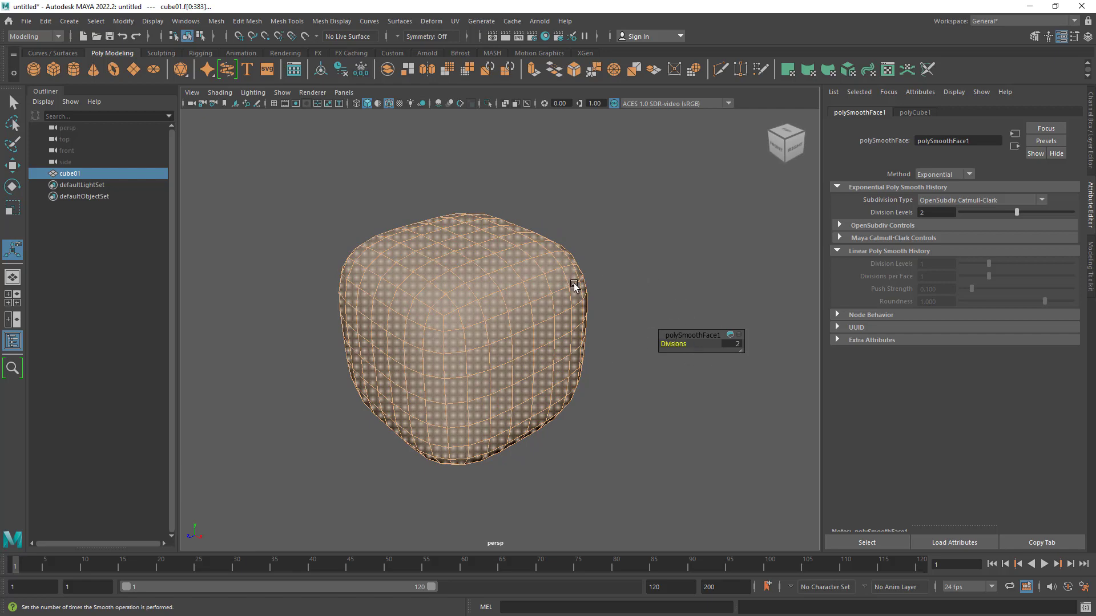
- Reselect the smoothed cube01 as an object with the Select Tool active and display its channel attributes
left_click(614, 219)
left_click(522, 263)
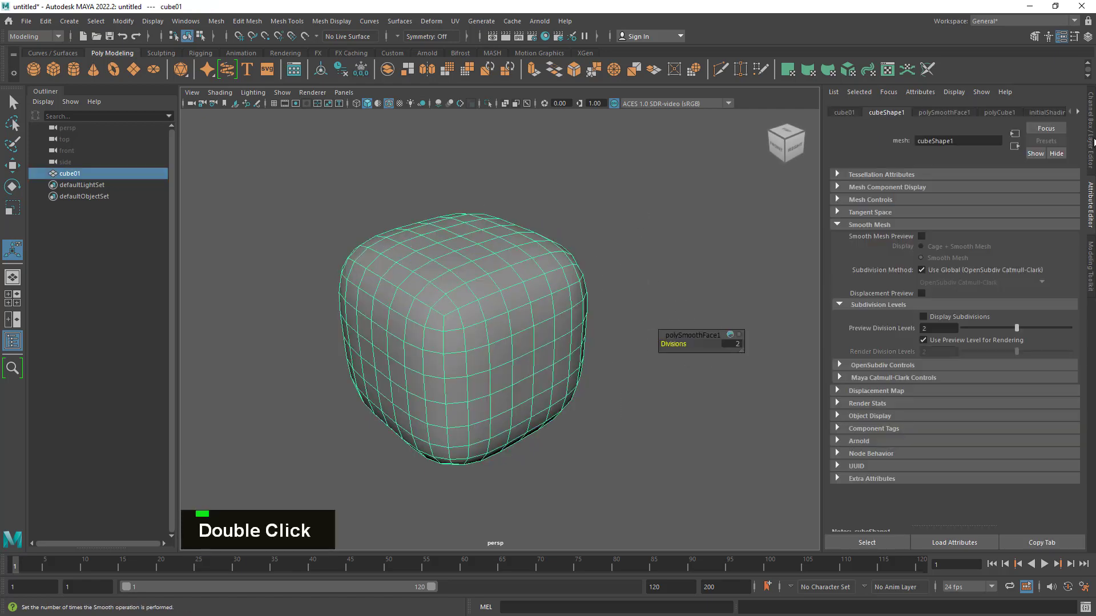
left_click(1090, 137)
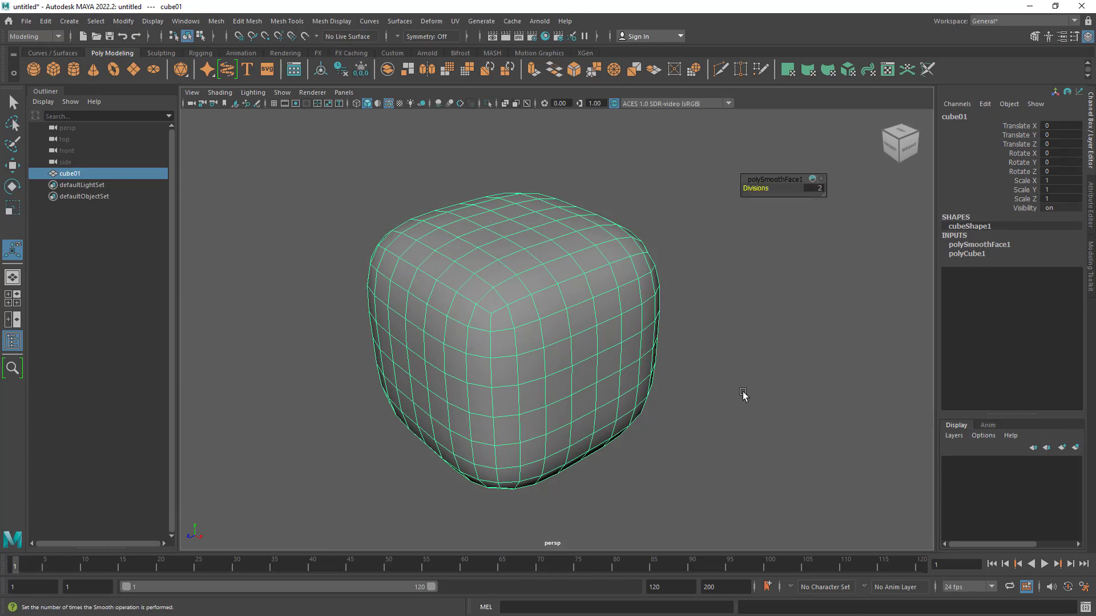
left_click(744, 391)
double_click(14, 101)
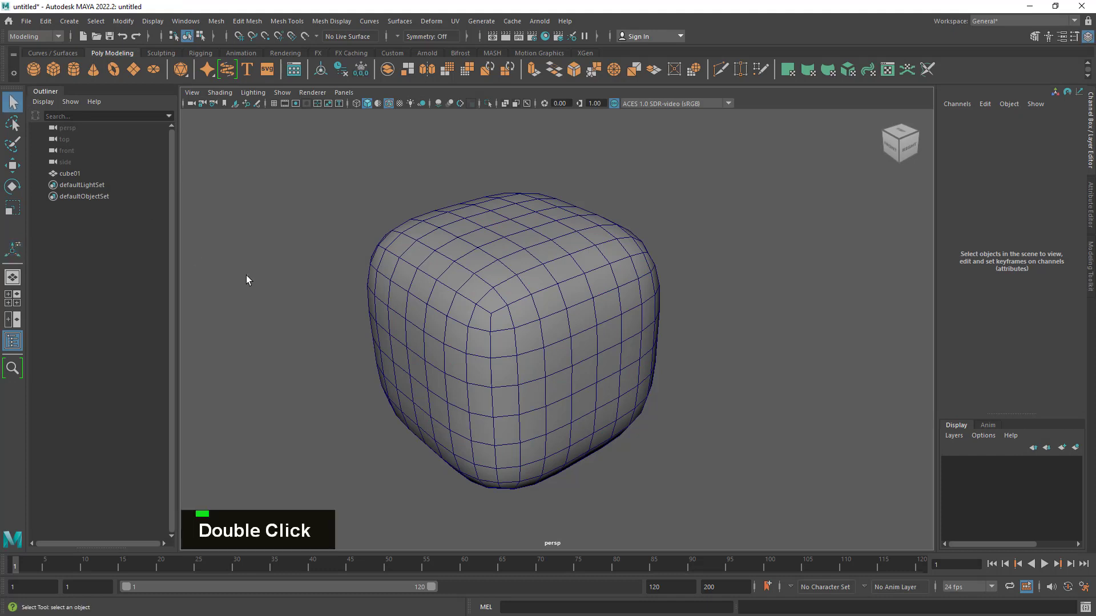
double_click(595, 431)
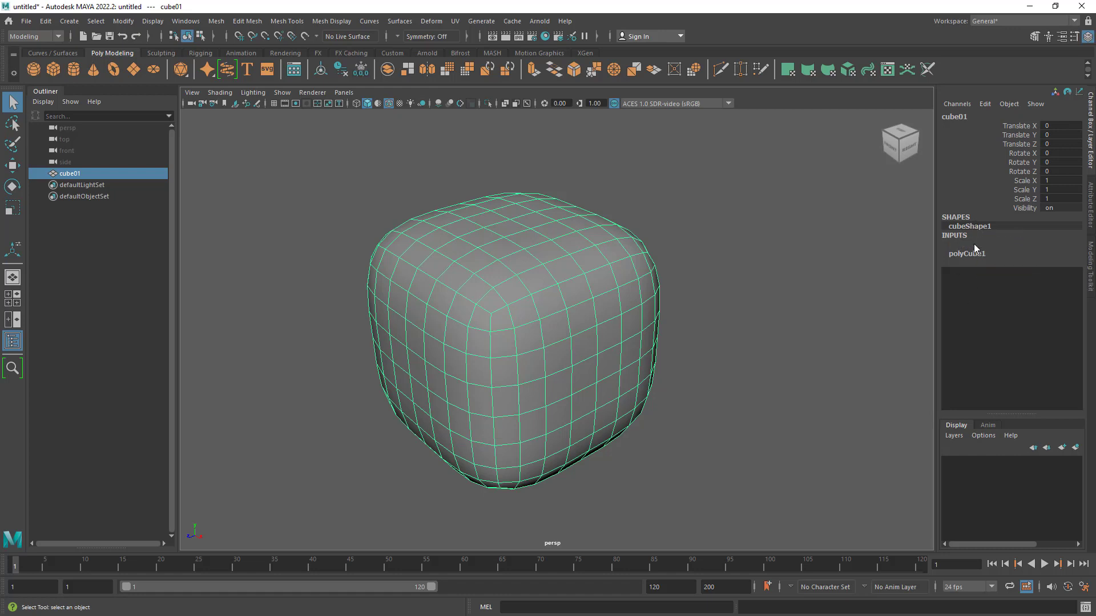
- Expand the polySmoothFace1 input of cube01 and set its Divisions to 4
left_click(979, 244)
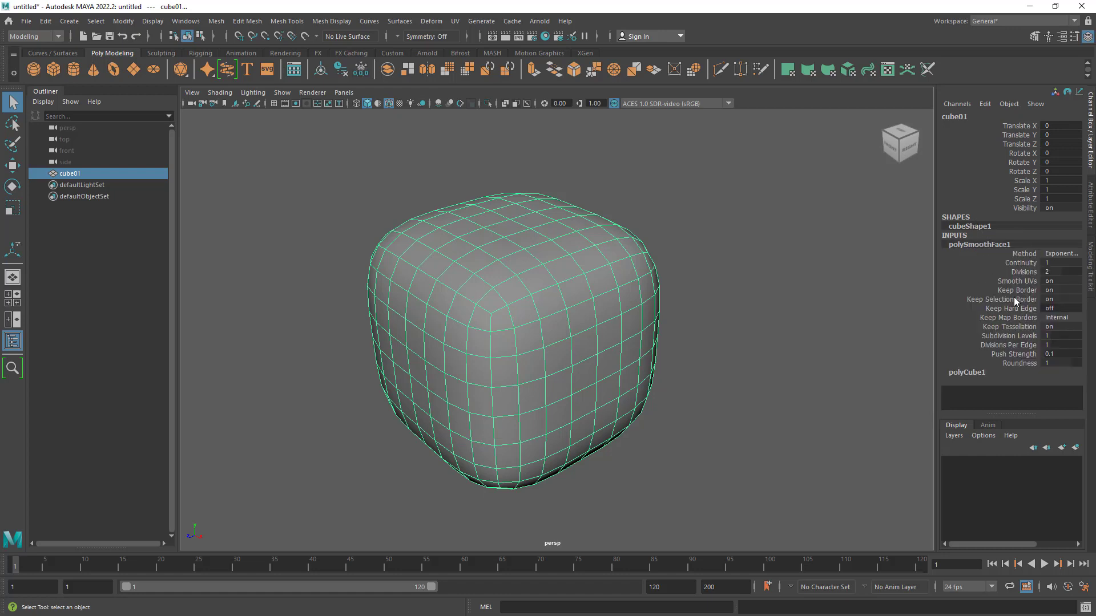
left_click(1030, 271)
middle_click_drag(754, 291, 917, 314)
double_click(1078, 272)
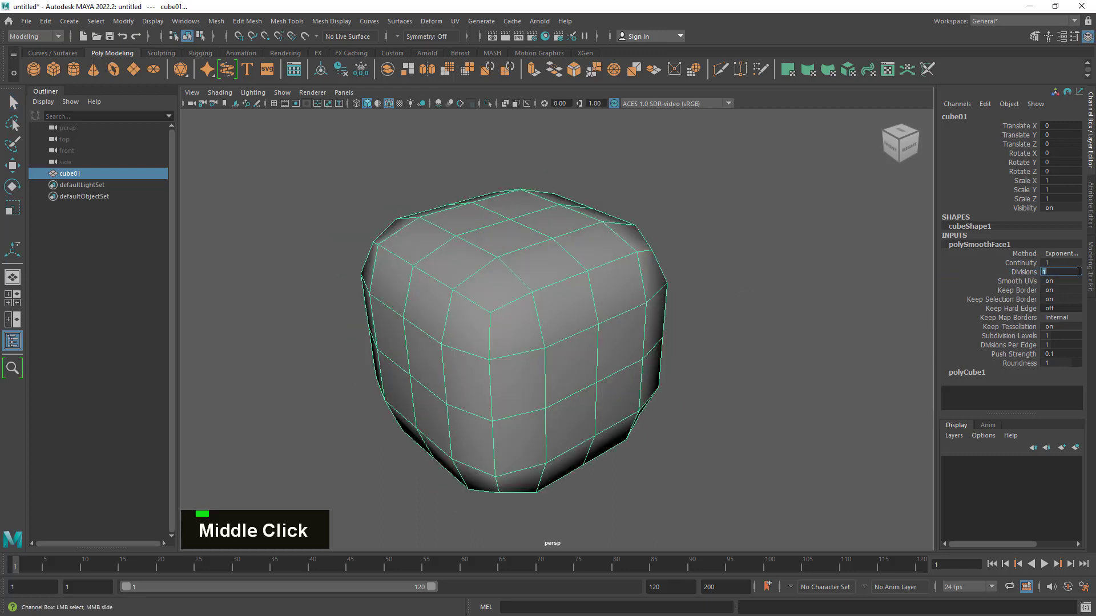
type("4")
key("Return")
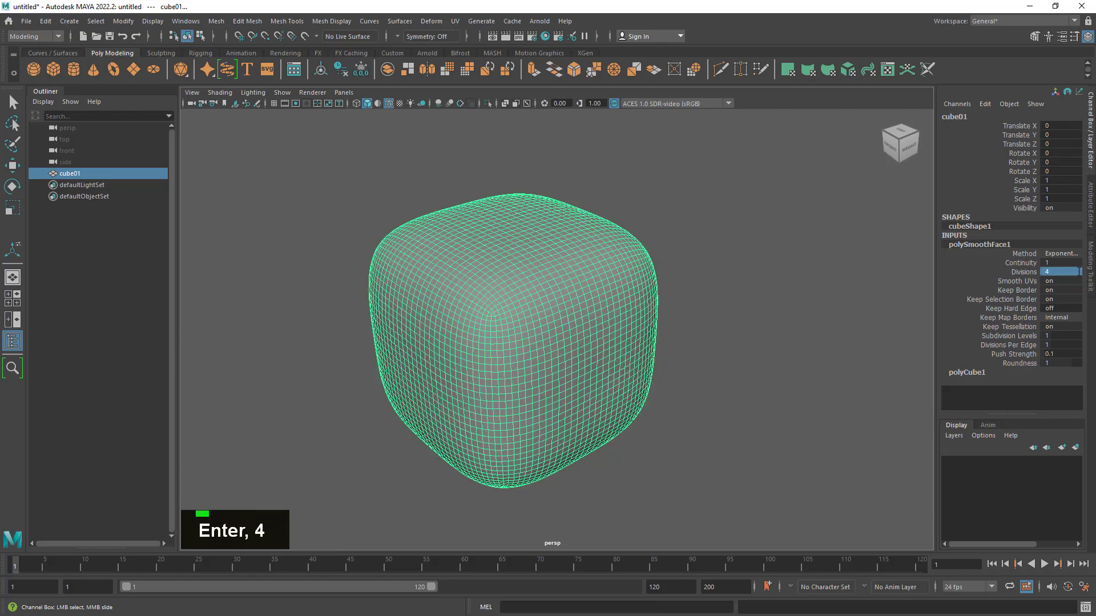
- Examine the dense wireframe of the smoothed cube01 up close and from several angles, both selected and deselected
right_click_drag(536, 342, 589, 361, "alt")
mouse_move(589, 362)
left_mouse_down("alt")
mouse_move(624, 379)
mouse_move(580, 370)
left_mouse_up("alt")
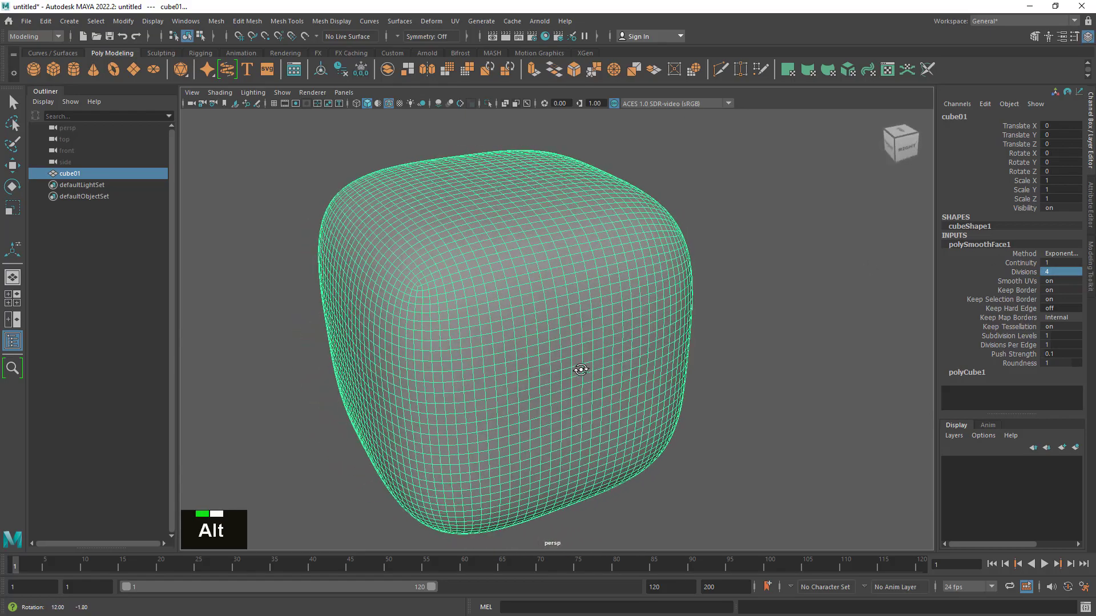
mouse_move(580, 369)
right_mouse_down("alt")
mouse_move(598, 356)
mouse_move(568, 362)
right_mouse_up("alt")
left_click_drag(568, 362, 604, 311, "alt")
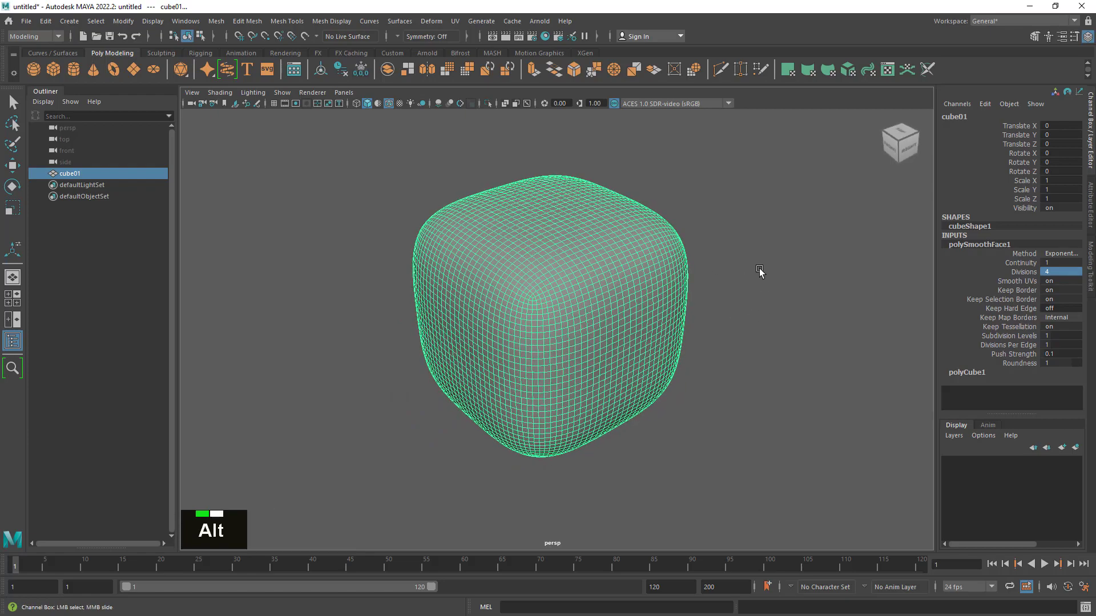
right_click_drag(761, 274, 790, 284, "alt")
mouse_move(790, 284)
left_mouse_down("alt")
mouse_move(842, 285)
mouse_move(698, 297)
mouse_move(805, 298)
left_mouse_up("alt")
left_click(825, 288)
right_click_drag(805, 298, 771, 291, "alt")
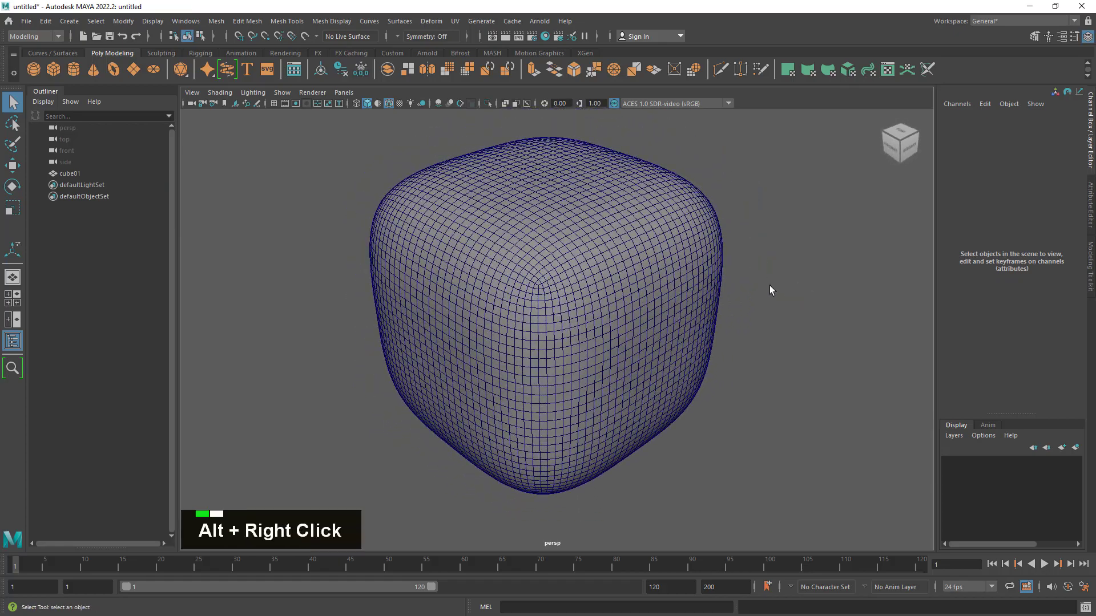
left_click_drag(795, 224, 649, 350)
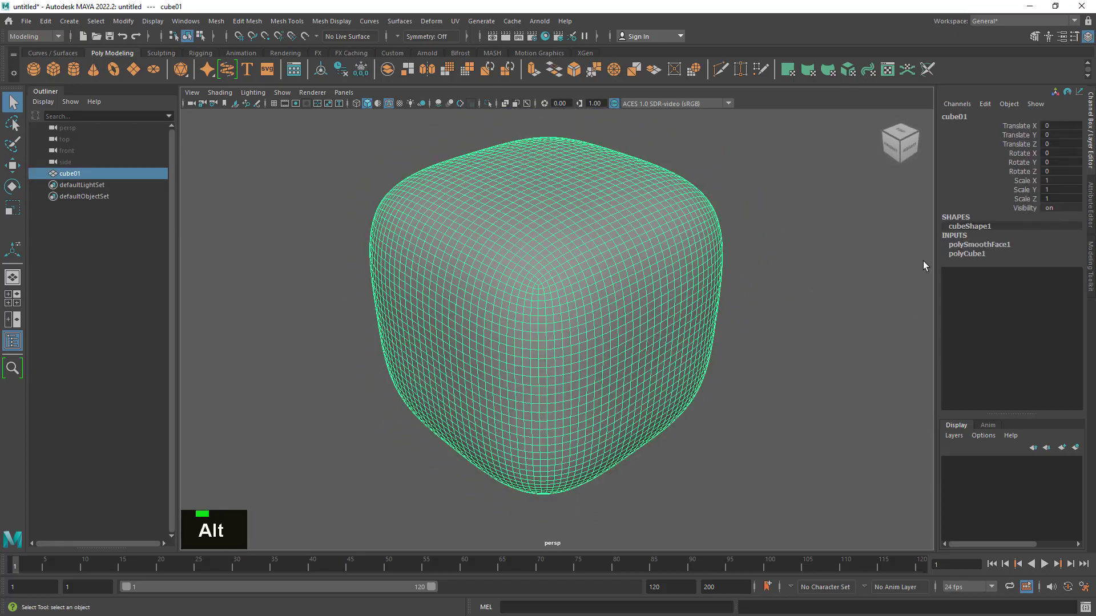
- Set the Divisions of cube01's polySmoothFace1 input to 2
left_click(979, 245)
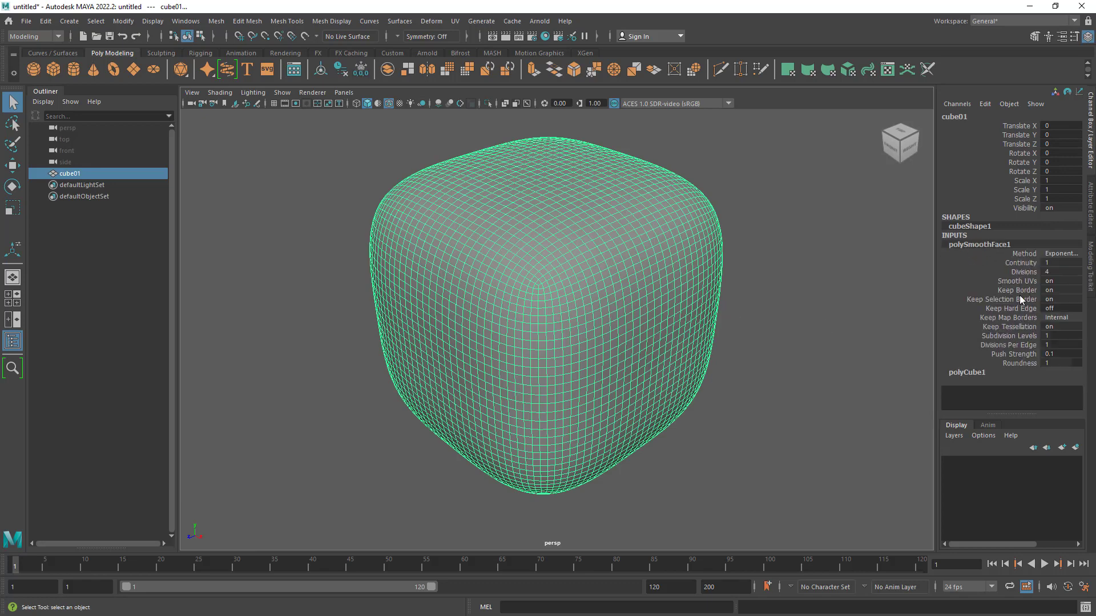
left_click(1059, 271)
type("2")
key("Return")
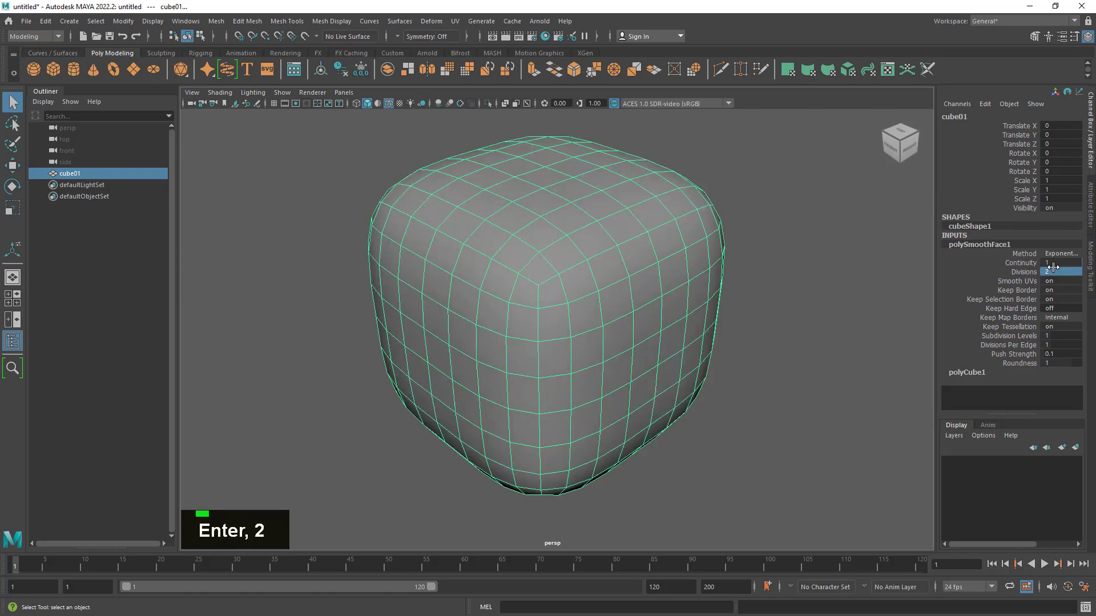
right_click_drag(758, 319, 595, 304, "alt")
left_click_drag(594, 304, 624, 335, "alt")
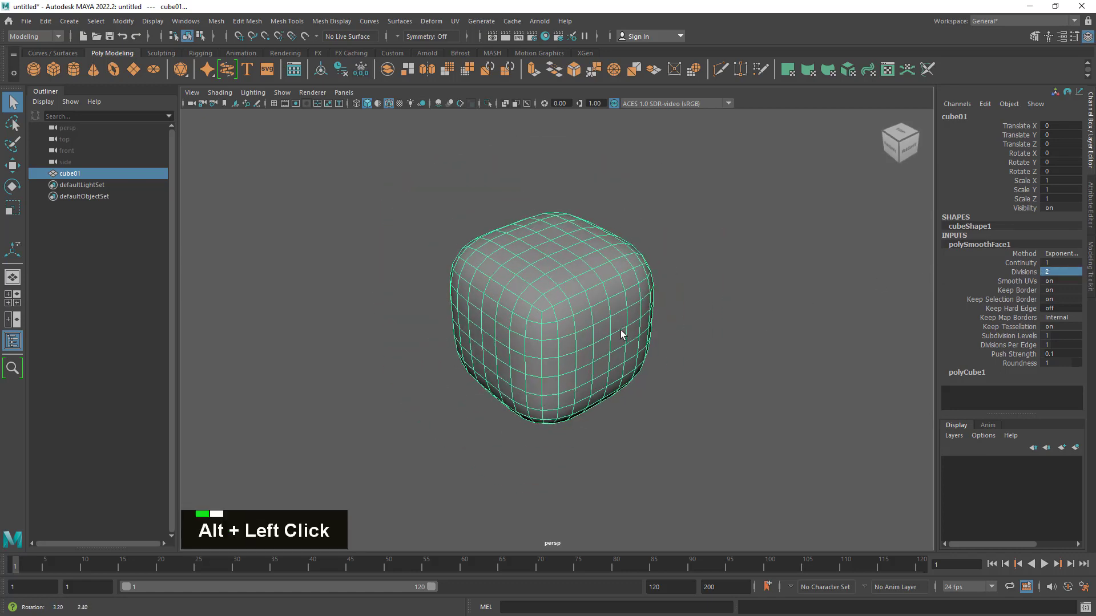
- Delete the construction history of cube01 and inspect the smoothed mesh from several angles
left_click(987, 244)
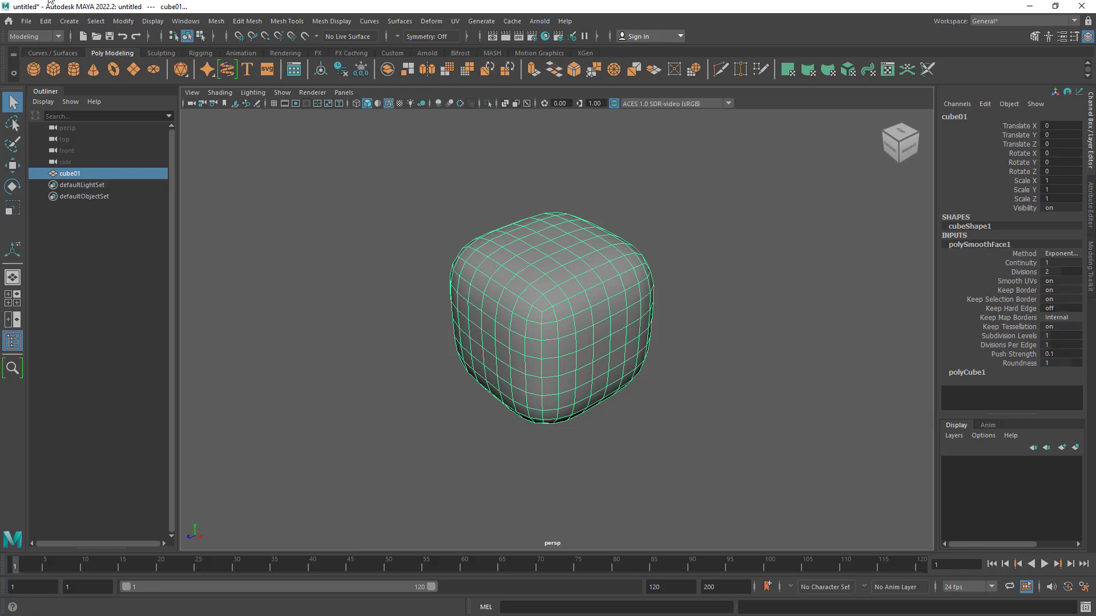
left_click(340, 73)
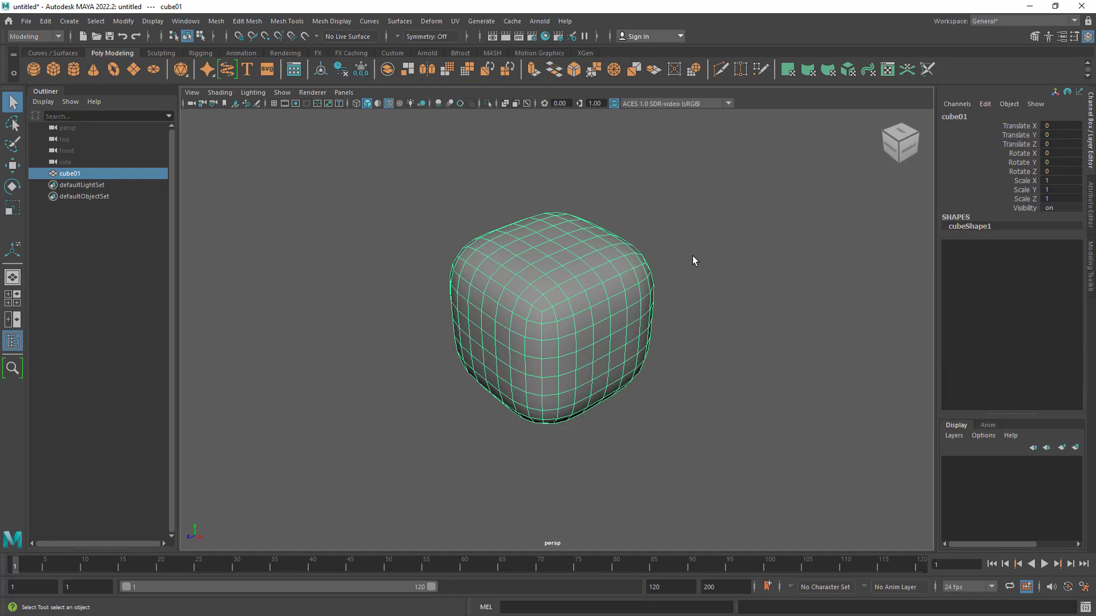
double_click(683, 363)
left_click_drag(580, 242, 753, 292, "alt")
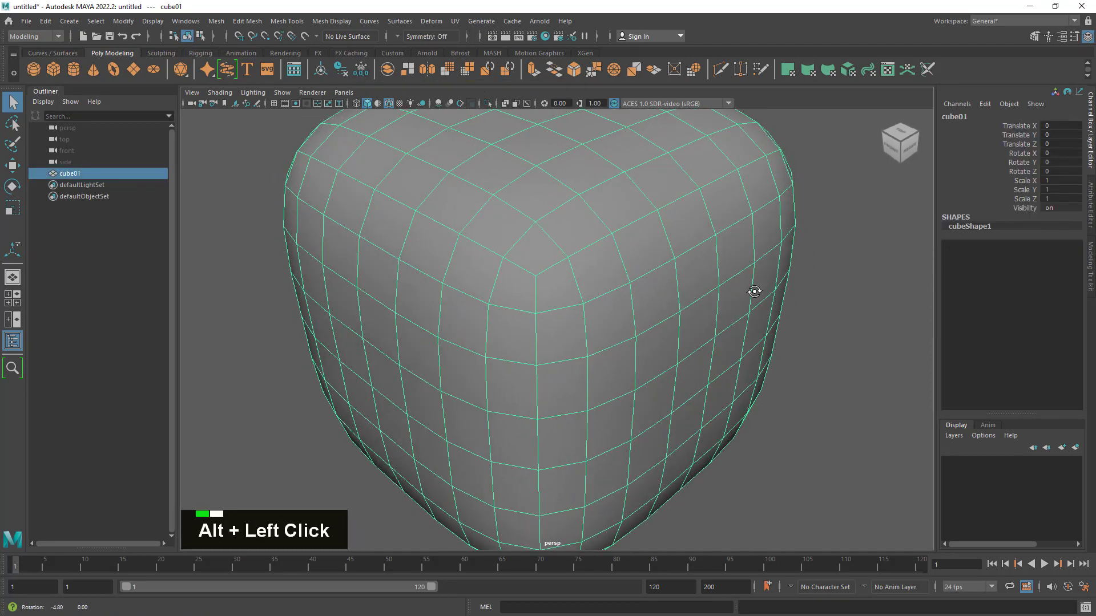
right_click_drag(753, 291, 668, 274, "alt")
left_click_drag(668, 274, 690, 277, "alt")
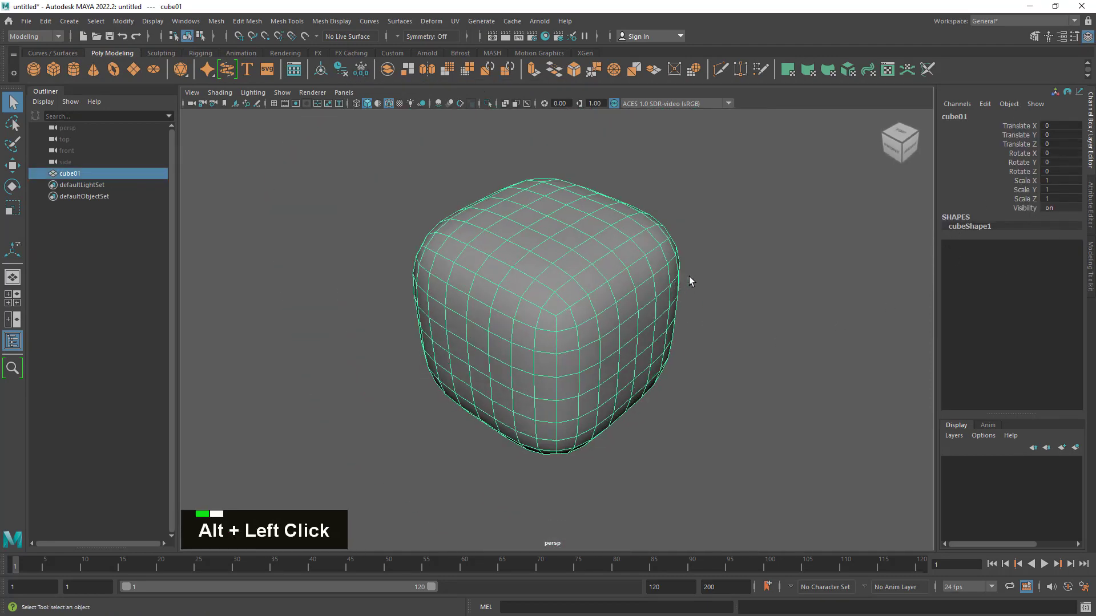
left_click(799, 310)
left_click_drag(842, 338, 754, 355, "alt")
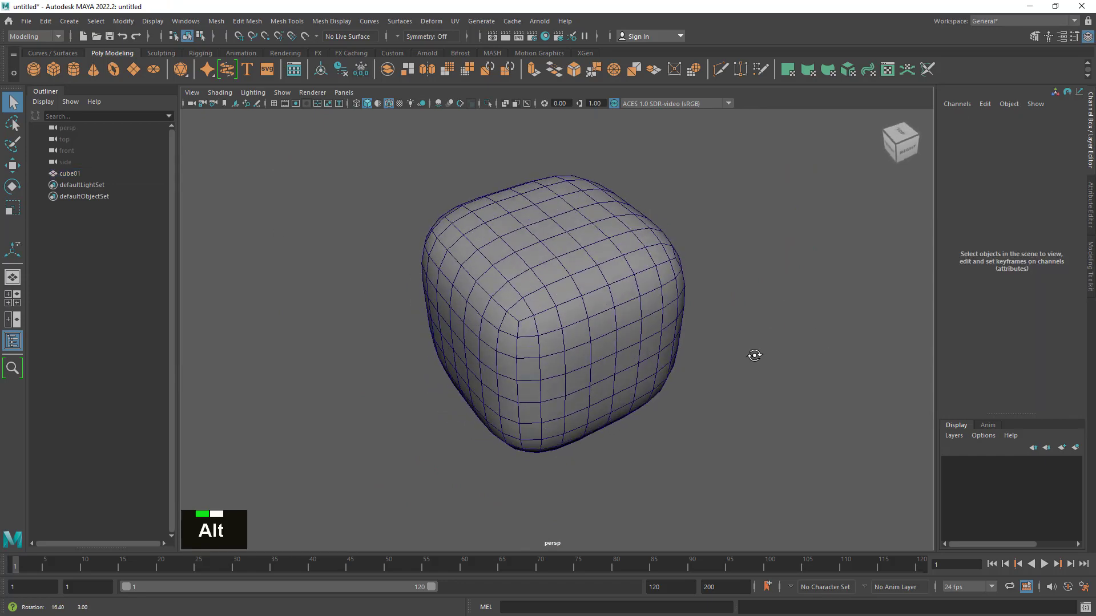
left_click(591, 354)
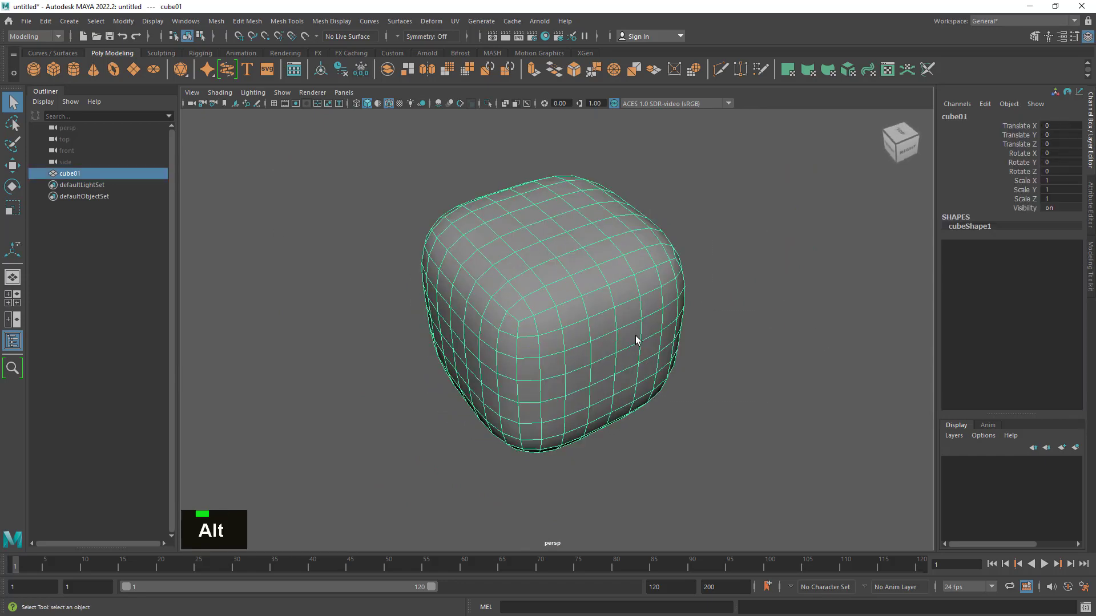
- Undo the history deletion, the Divisions changes and the Smooth operation to restore cube01's original unsmoothed form
key("z")
key("z")
key("z")
key("z")
key("z")
key("z")
key("z")
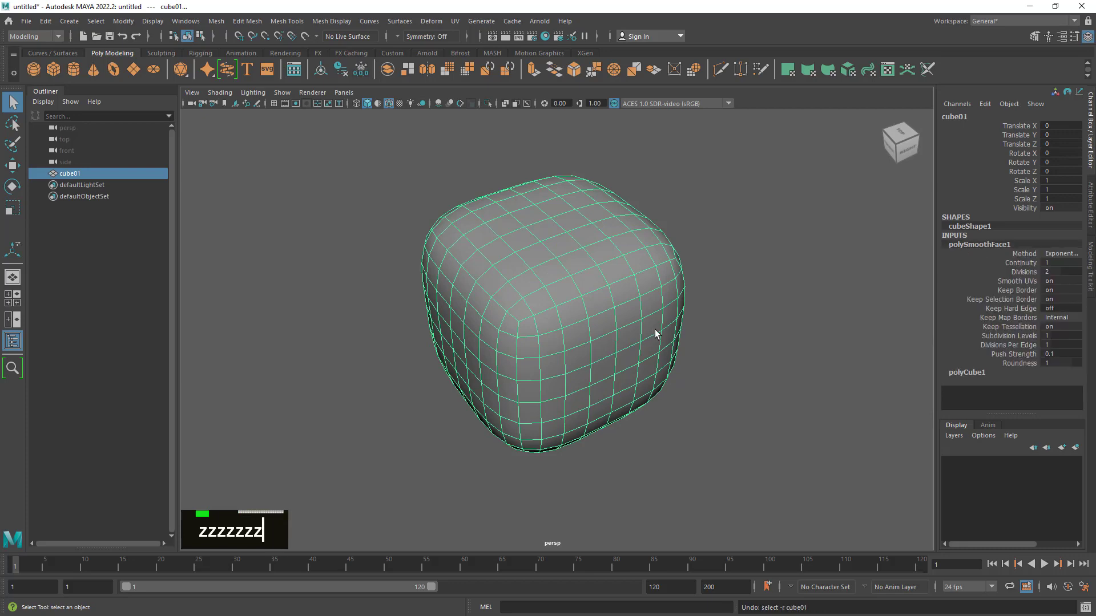
key("z")
key("z")
key("z")
key("z")
key("z")
key("z")
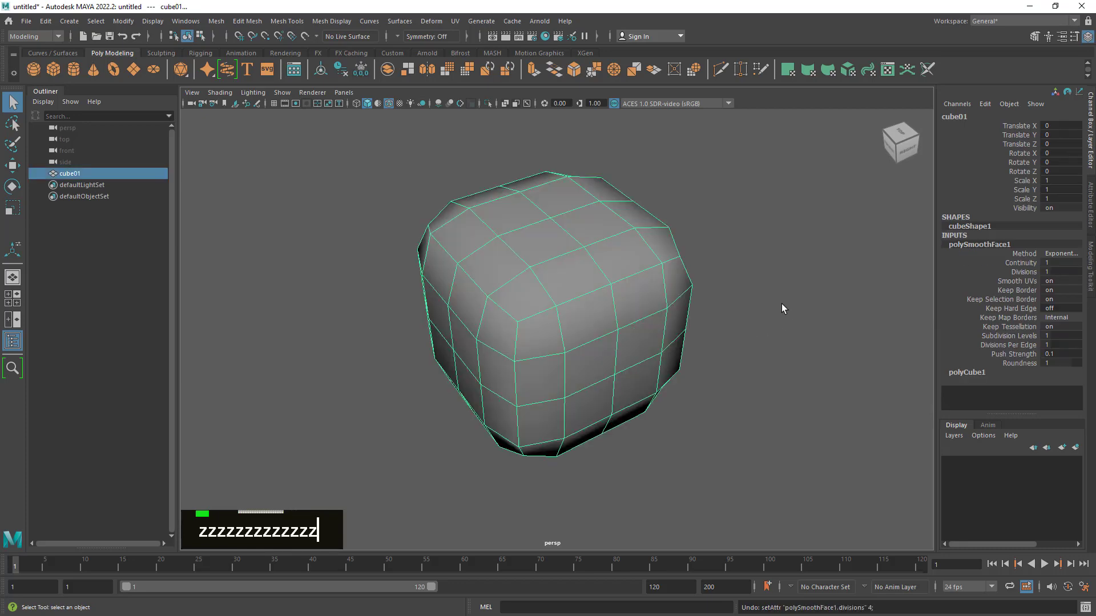
key("z")
key("z")
key("z")
key("z")
key("z")
key("z")
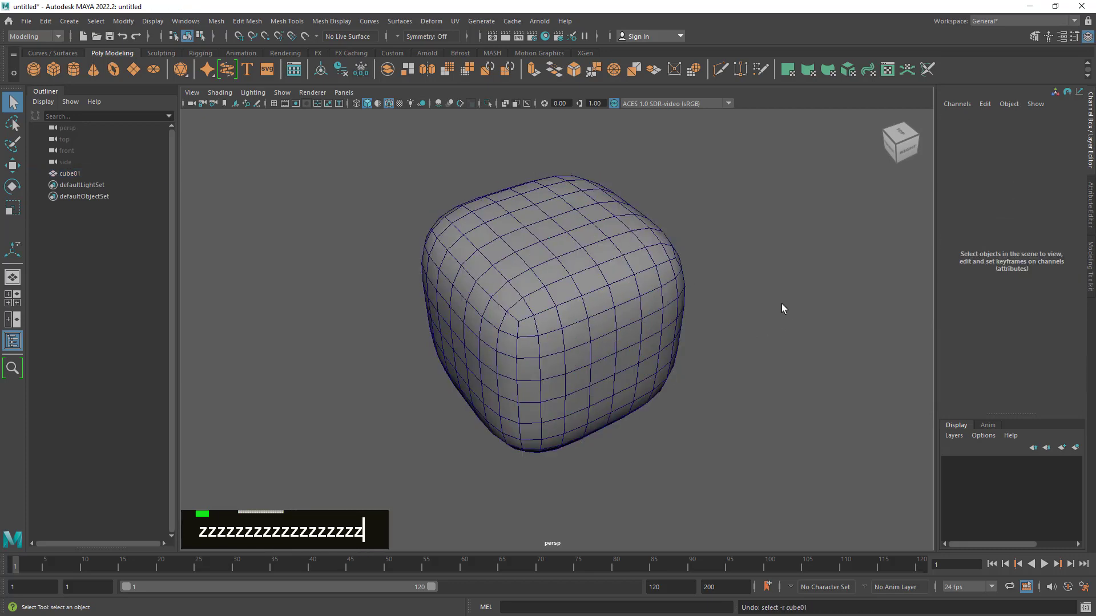
key("z")
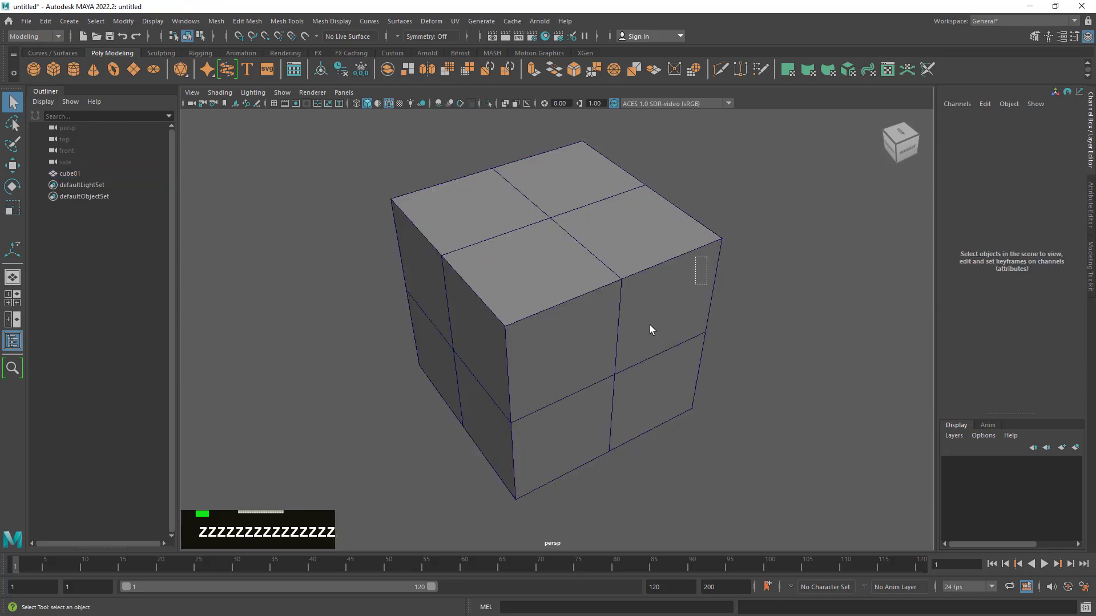
- Duplicate cube01 and move the copy, cube02, away along the Z axis so the two cubes stand apart
double_click(562, 447)
key("ctrl+d")
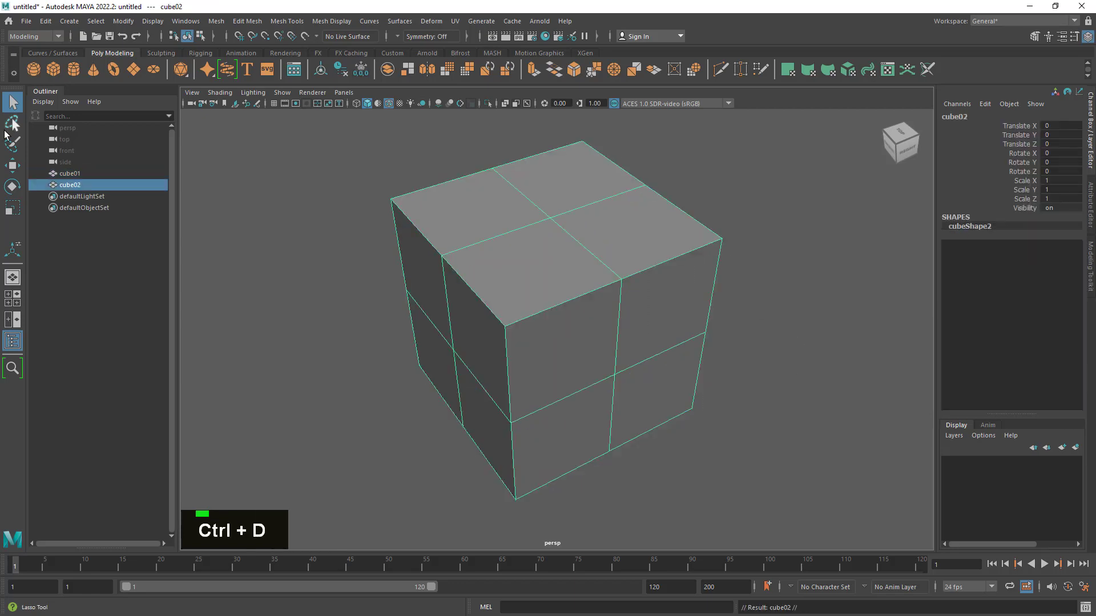
left_click(12, 166)
right_click_drag(636, 306, 481, 362, "alt")
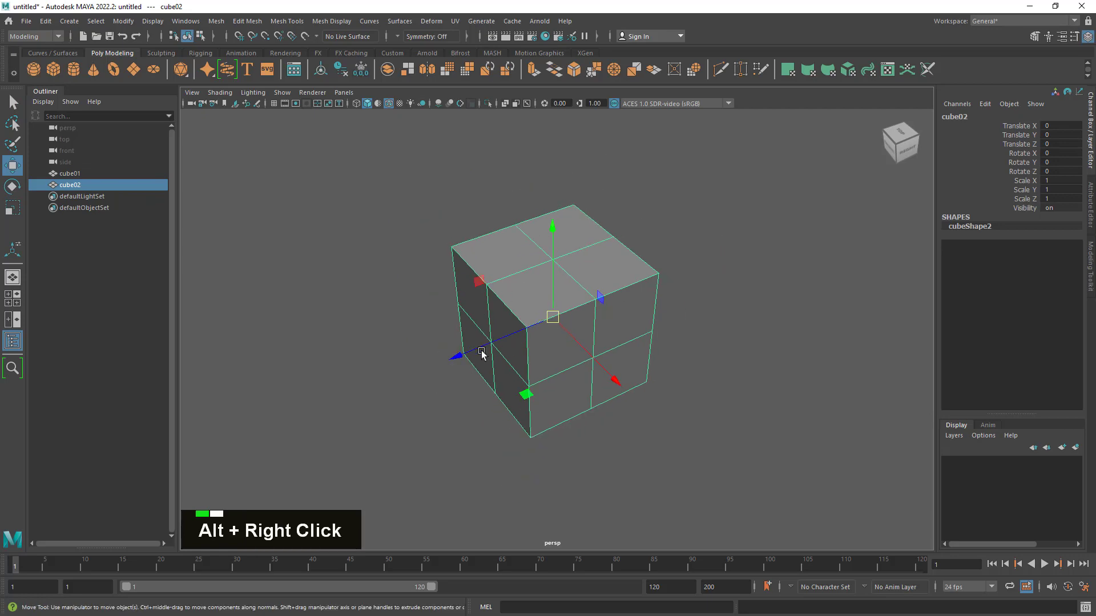
left_click_drag(533, 342, 675, 290)
- Delete the construction history of both cubes, freeze their transformations and center their pivots
left_click(594, 342)
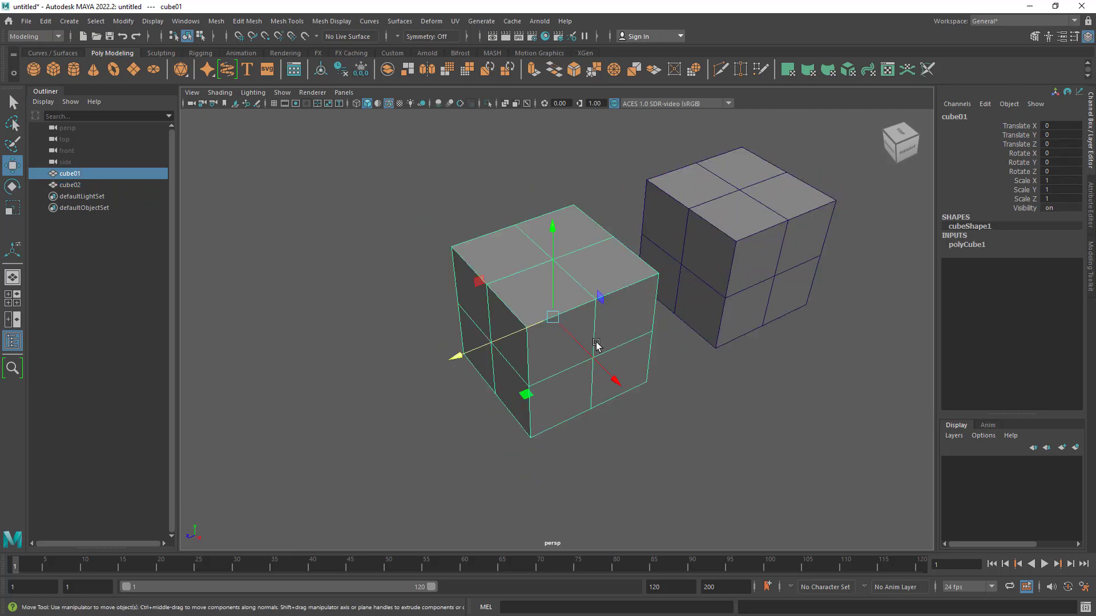
left_click_drag(594, 343, 607, 325, "alt")
right_click_drag(607, 325, 689, 325, "alt")
left_click_drag(689, 323, 645, 313, "alt")
right_click_drag(645, 313, 663, 354, "alt")
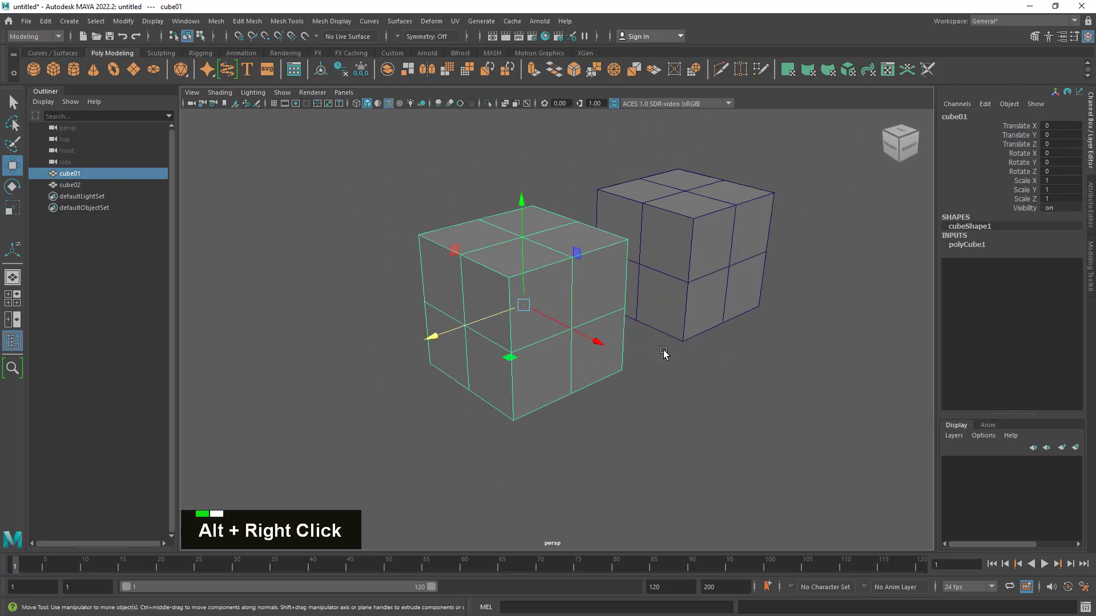
left_click_drag(662, 353, 663, 362, "alt")
left_click_drag(503, 139, 794, 343)
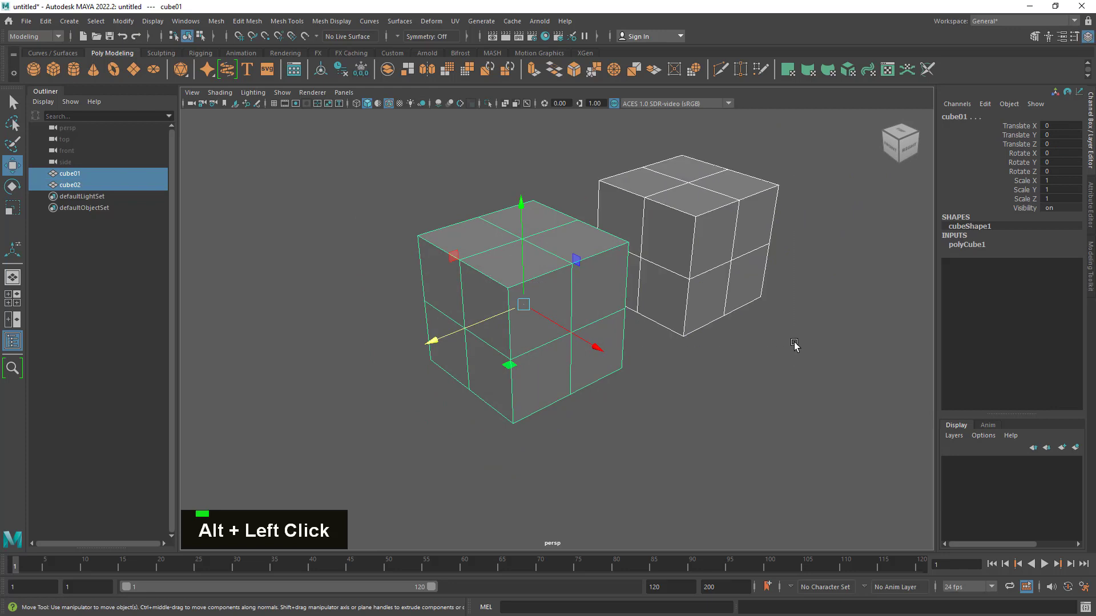
left_click(342, 70)
left_click(364, 74)
left_click(325, 71)
left_click(456, 170)
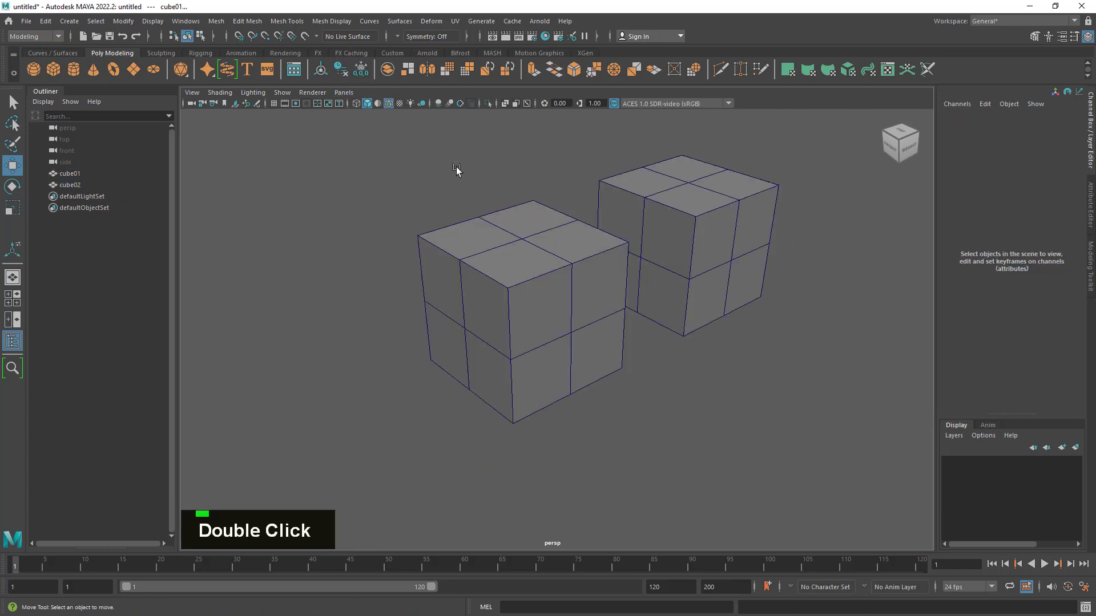
- Apply Smooth to cube01 and set its Divisions to 2
left_click_drag(418, 152, 687, 393)
left_click(537, 288)
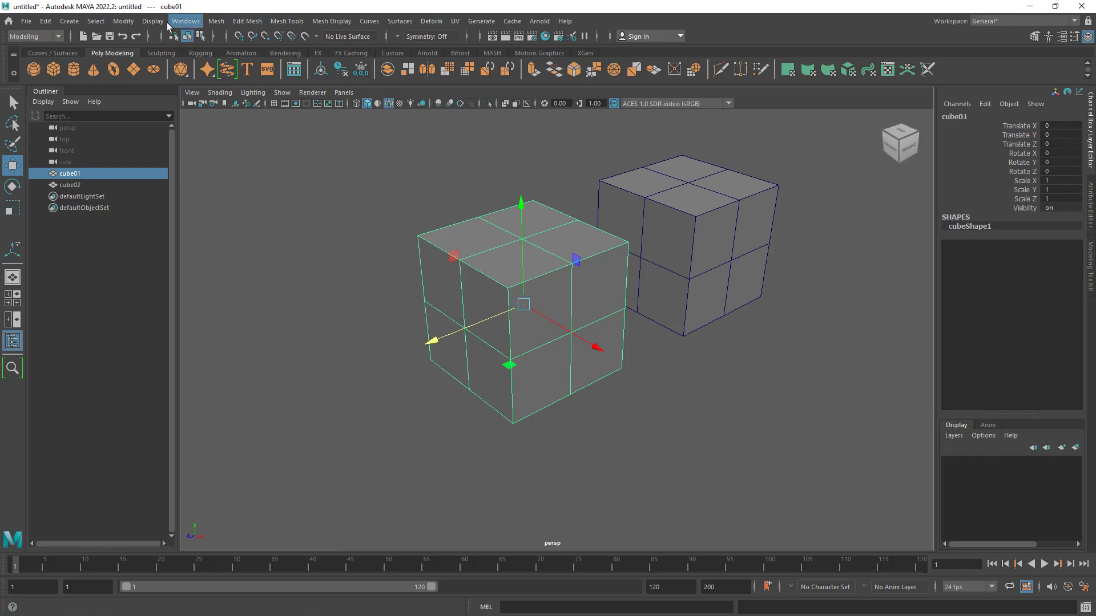
left_click(215, 21)
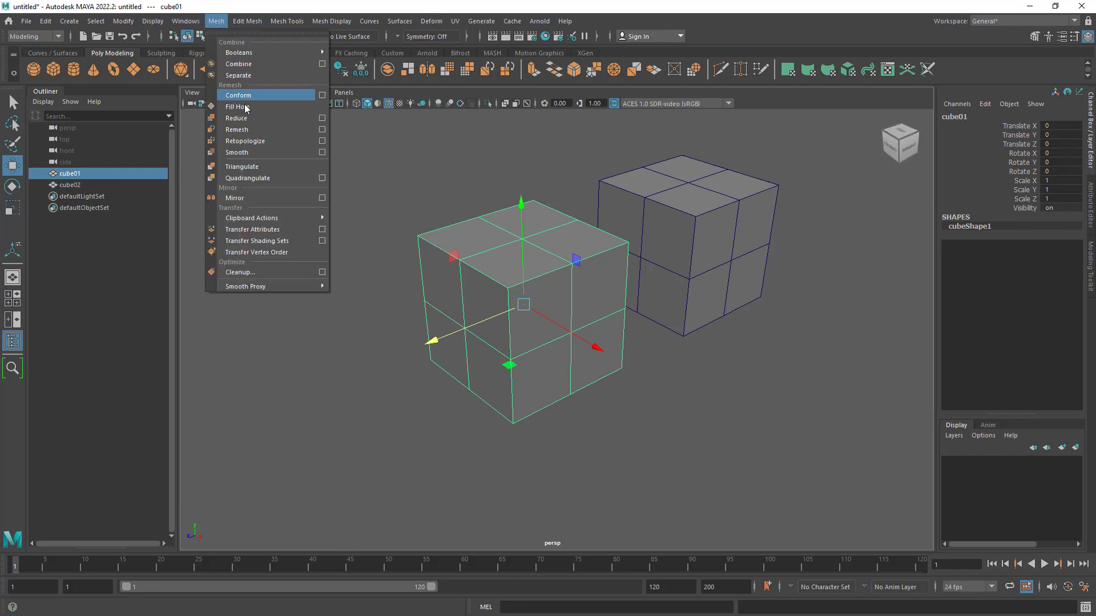
left_click(253, 156)
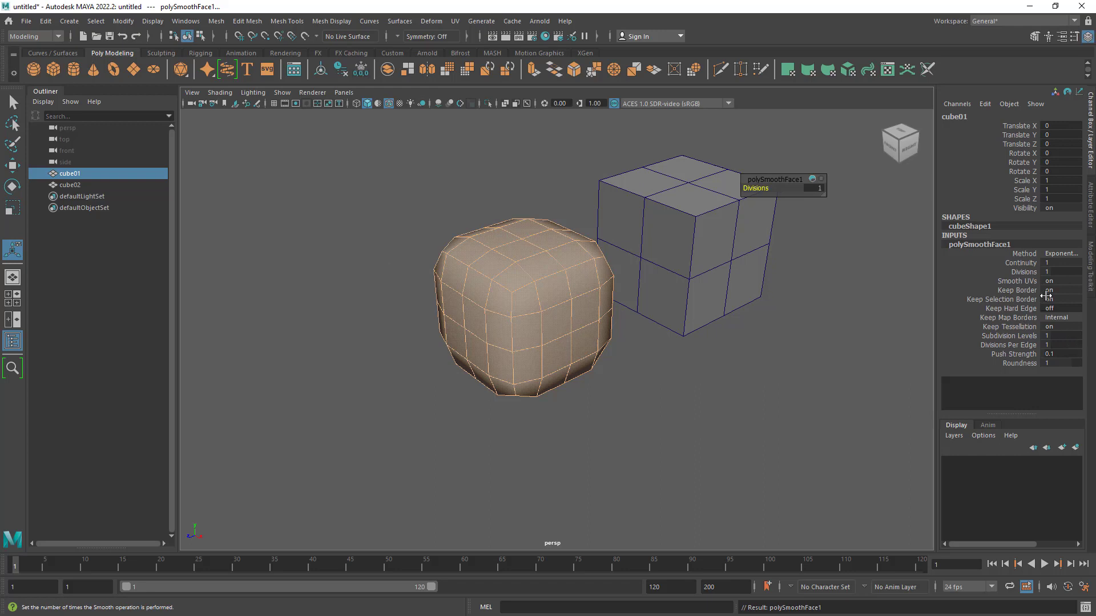
left_click(813, 188)
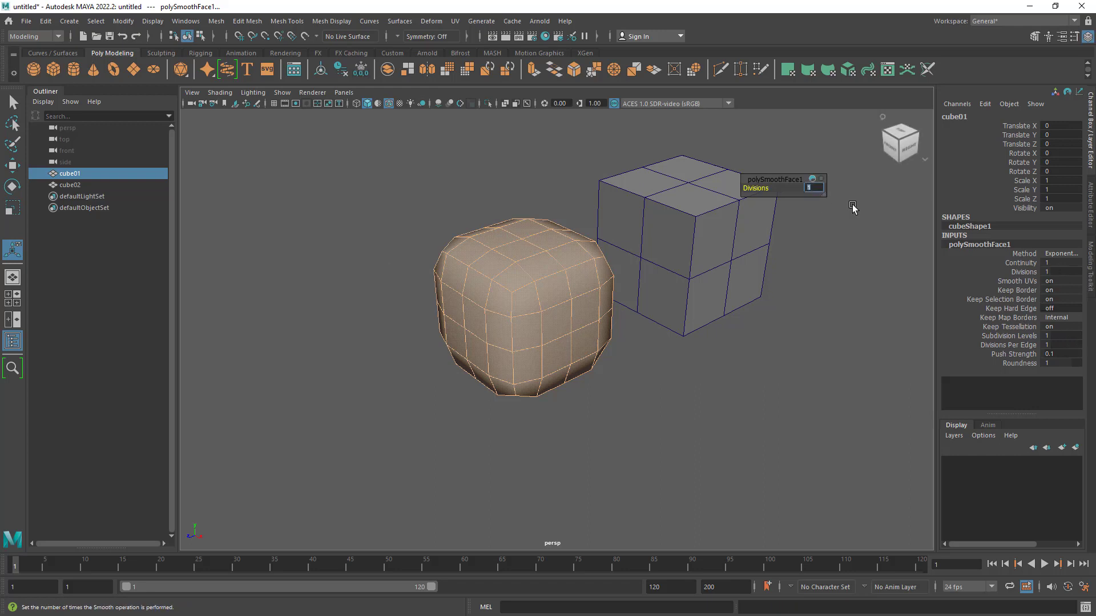
type("2")
key("Return")
left_click(675, 305)
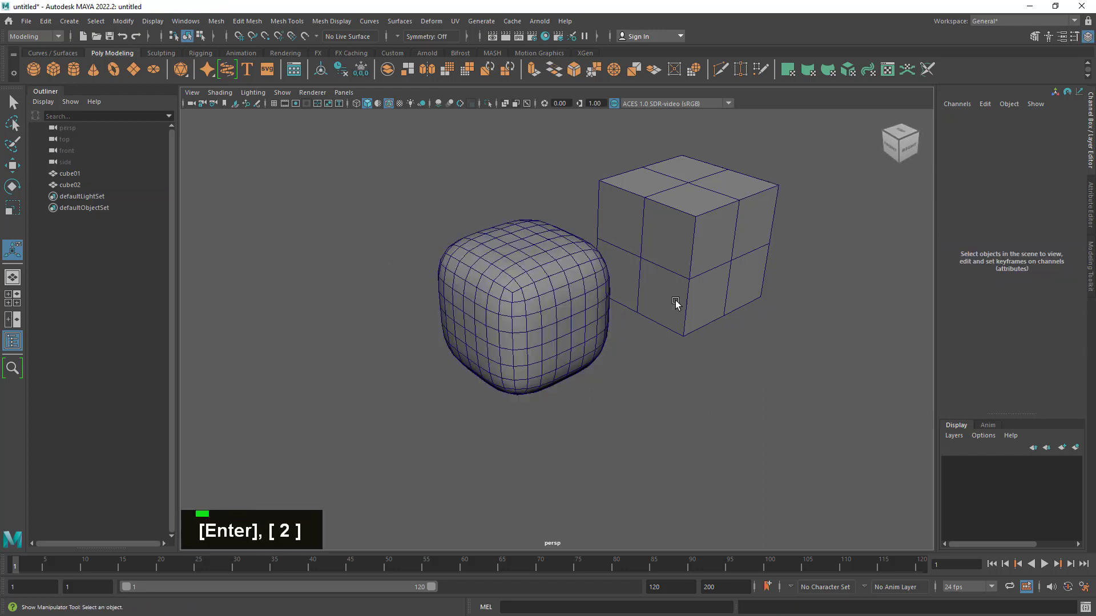
- Turn on smooth mesh preview for cube02 and view it beside the smoothed cube01
double_click(686, 324)
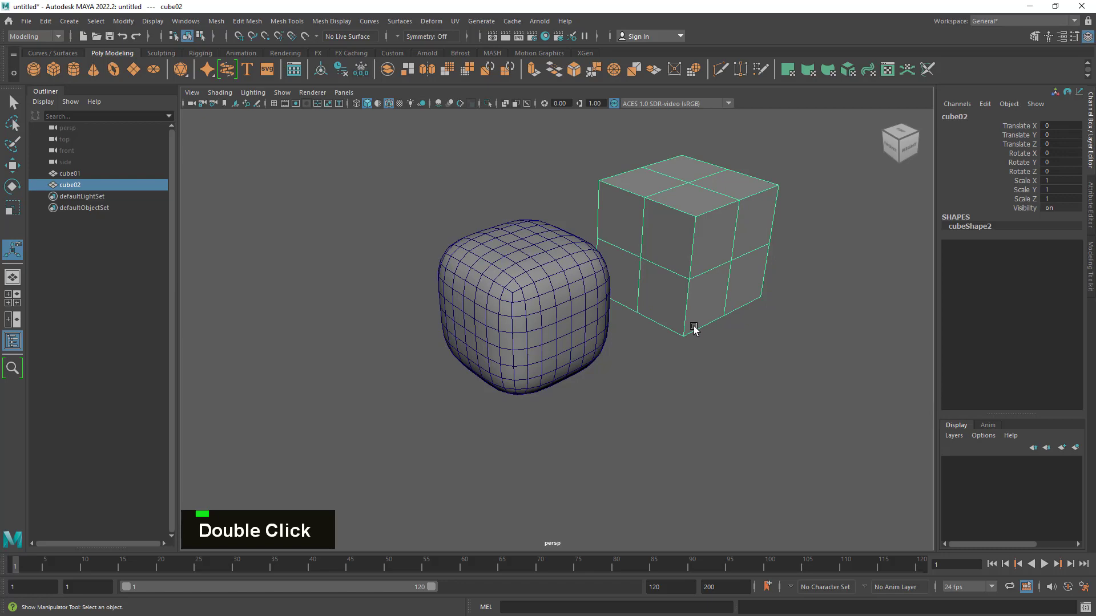
key("3")
left_click(709, 372)
right_click_drag(709, 372, 815, 350, "alt")
middle_click_drag(815, 350, 719, 372, "alt")
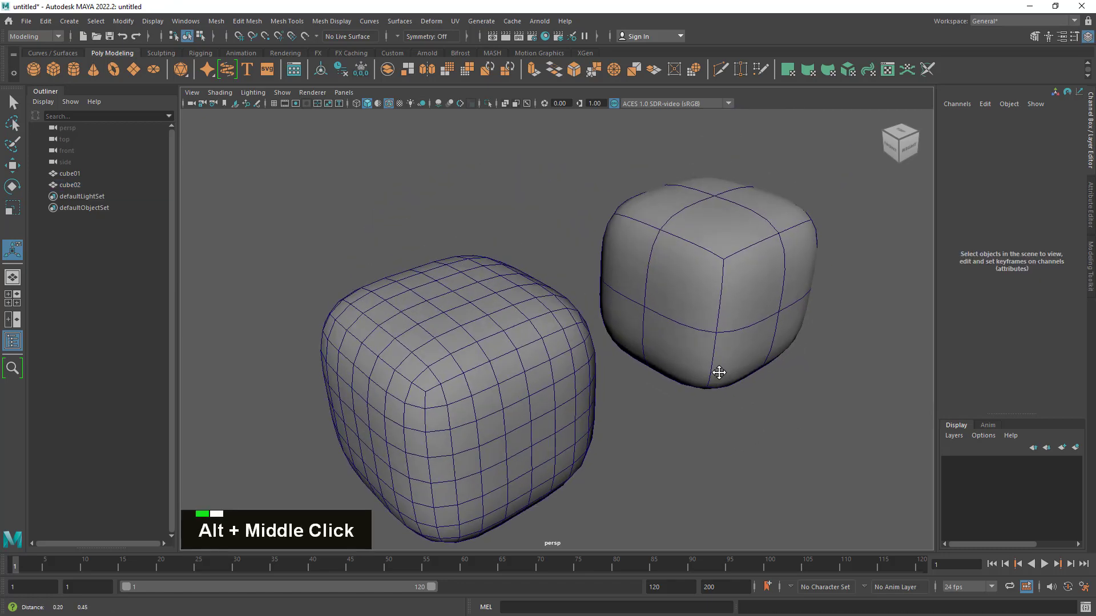
left_click_drag(718, 372, 677, 289, "alt")
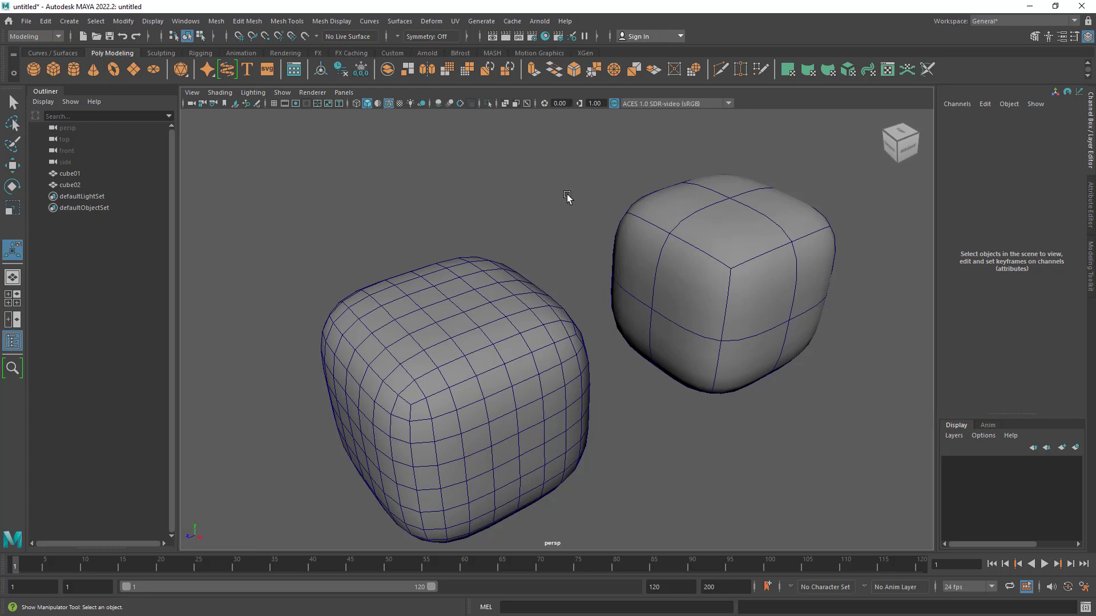
- Hide the wireframe on shaded objects and compare the surfaces of both cubes from several angles
left_click(390, 104)
mouse_move(543, 261)
left_mouse_down("alt")
mouse_move(548, 230)
mouse_move(411, 225)
mouse_move(496, 240)
mouse_move(546, 234)
mouse_move(517, 233)
left_mouse_up("alt")
right_click_drag(670, 325, 606, 313, "alt")
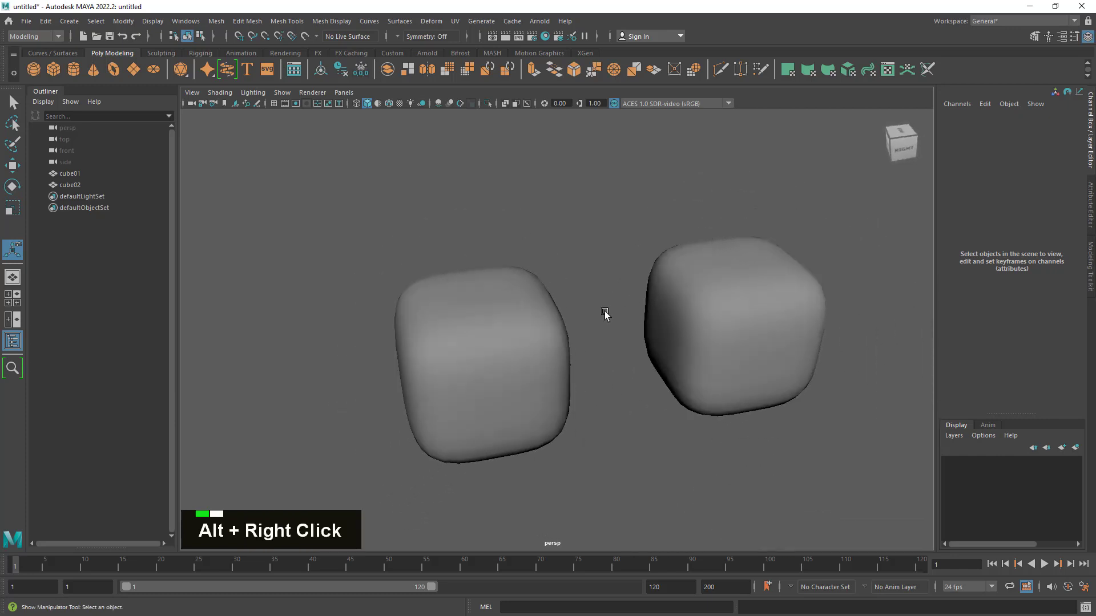
left_click_drag(607, 313, 619, 314, "alt")
- Select cube01 and cube02 in turn to compare the wireframe density of the smoothed and the previewed mesh
left_click(459, 373)
left_click_drag(477, 360, 516, 367, "alt")
middle_click_drag(516, 367, 485, 307, "alt")
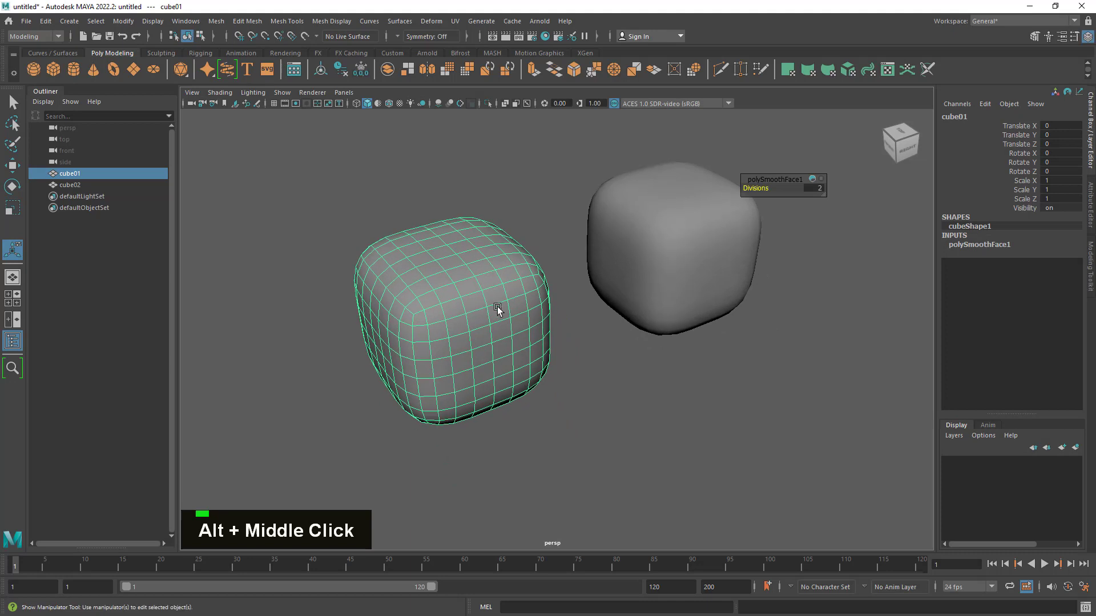
left_click(678, 293)
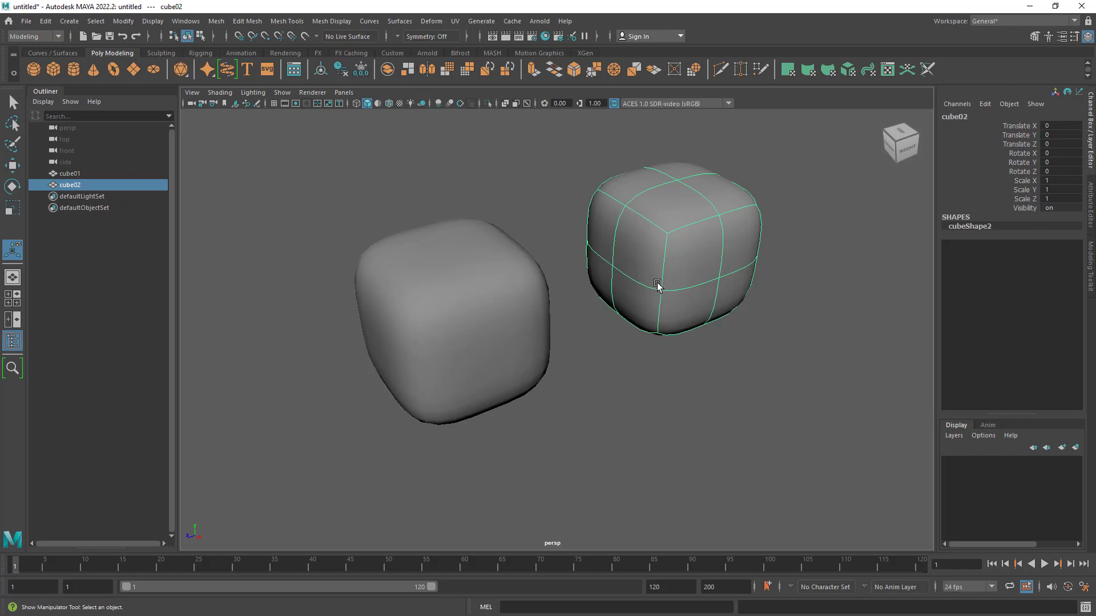
right_click_drag(651, 274, 690, 257, "alt")
left_click_drag(691, 256, 656, 311, "alt")
right_click_drag(656, 310, 656, 306, "alt")
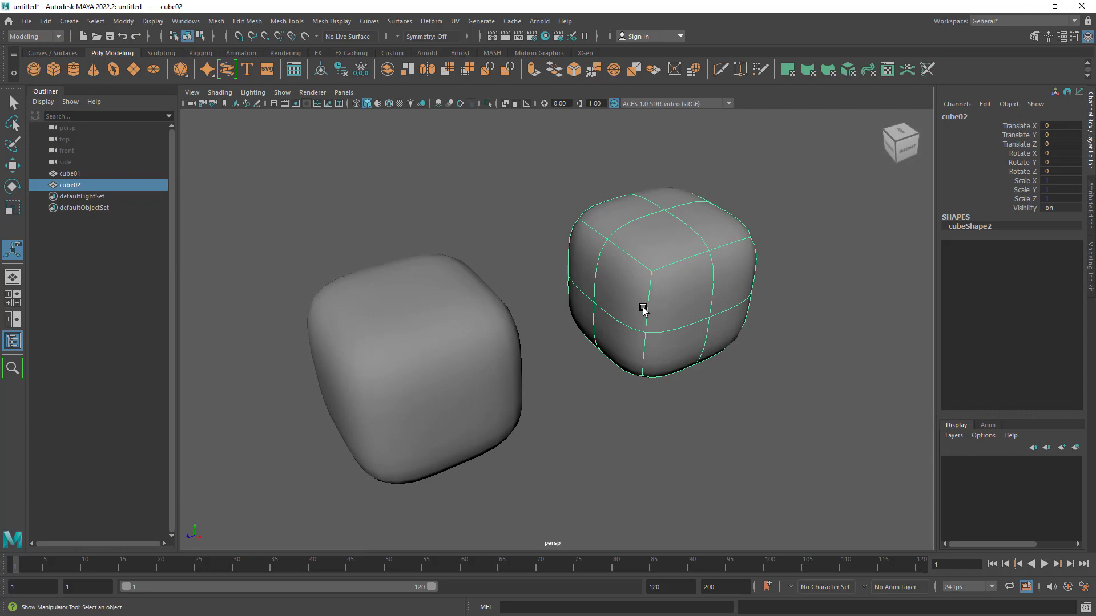
- Turn off cube02's smooth mesh preview and toggle the preview on and off on cube01
key("1")
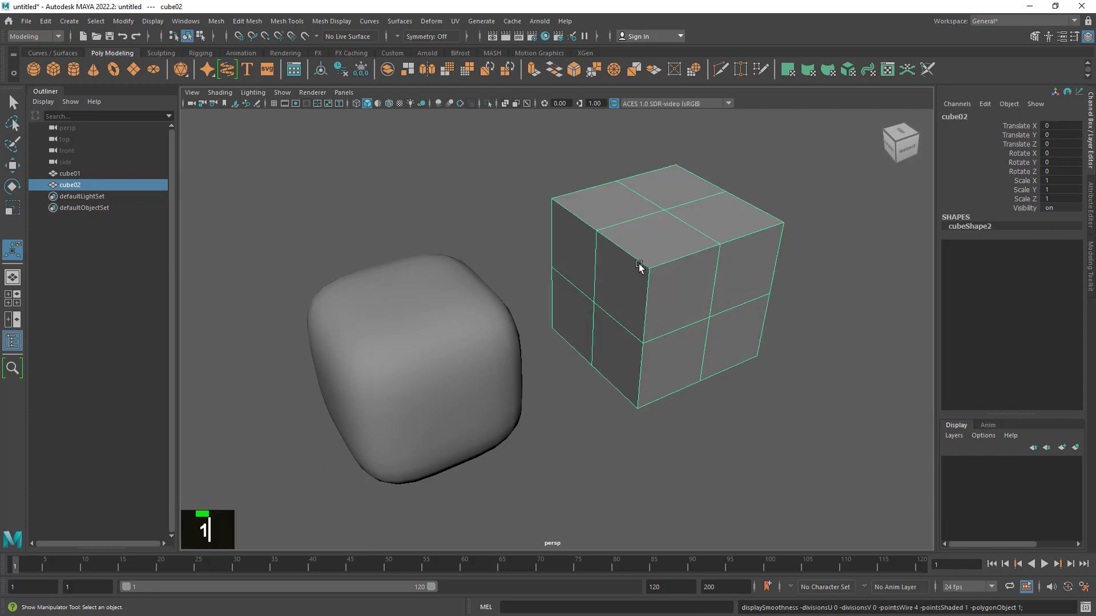
left_click(382, 344)
key("1")
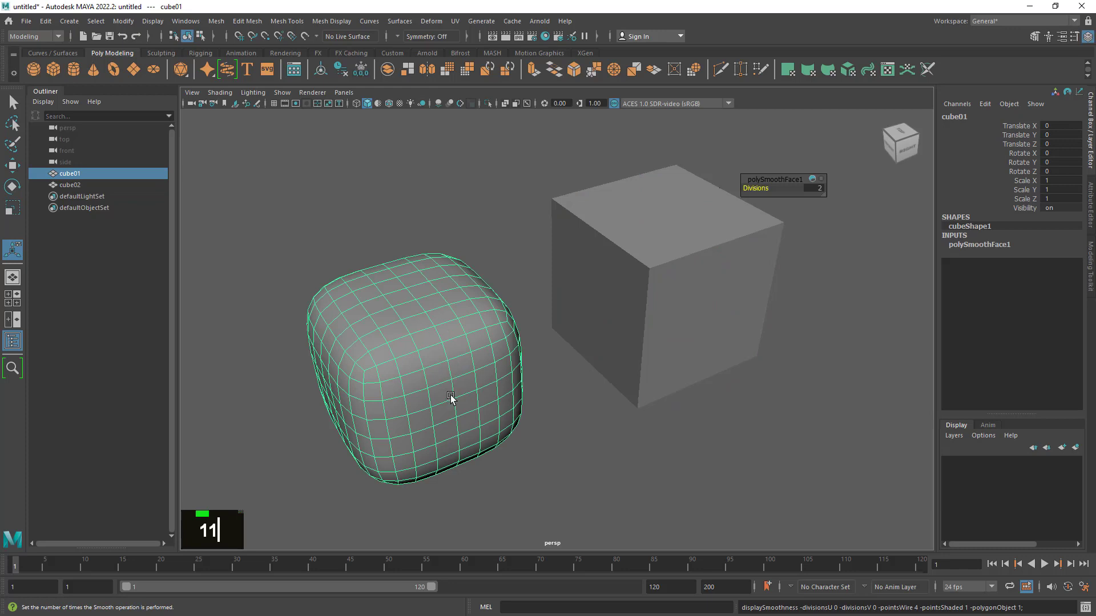
key("3")
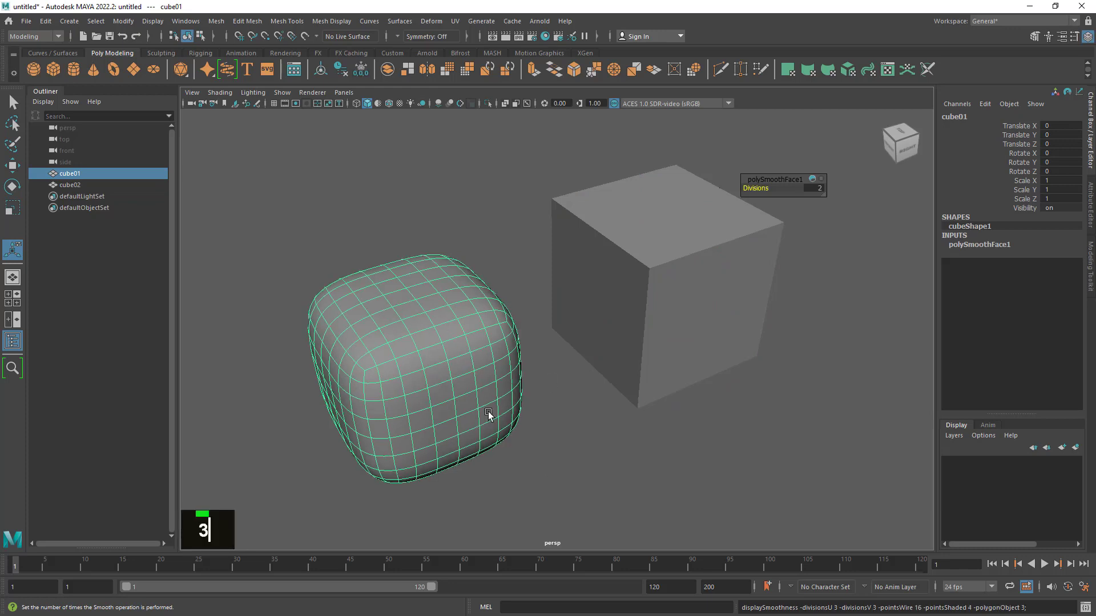
key("1")
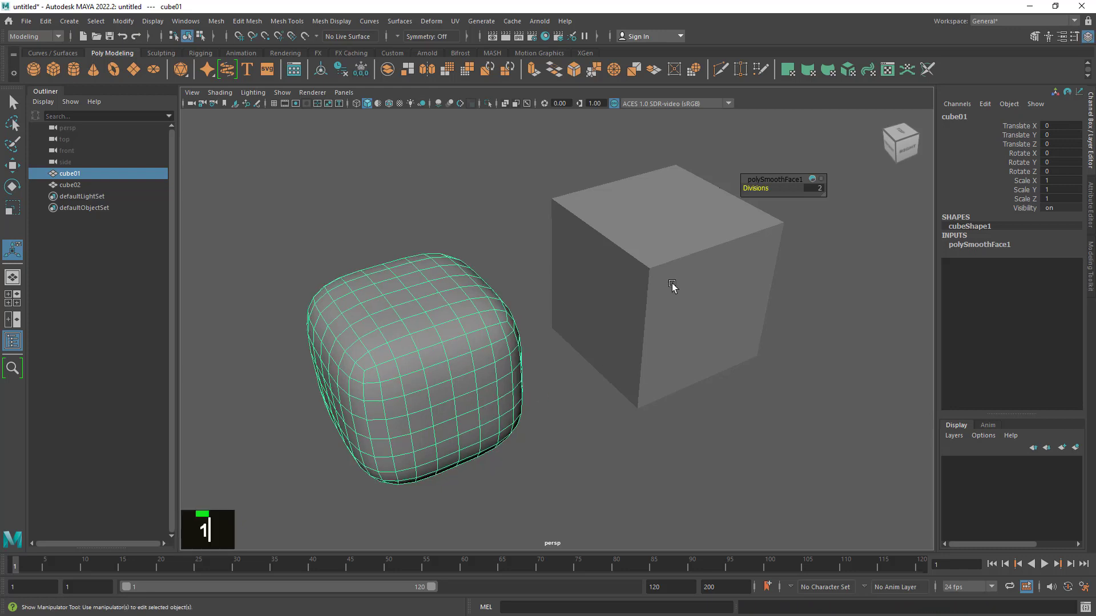
- Turn smooth mesh preview back on for cube02 and view both cubes from another angle
left_click(673, 287)
left_click_drag(668, 320, 672, 317, "alt")
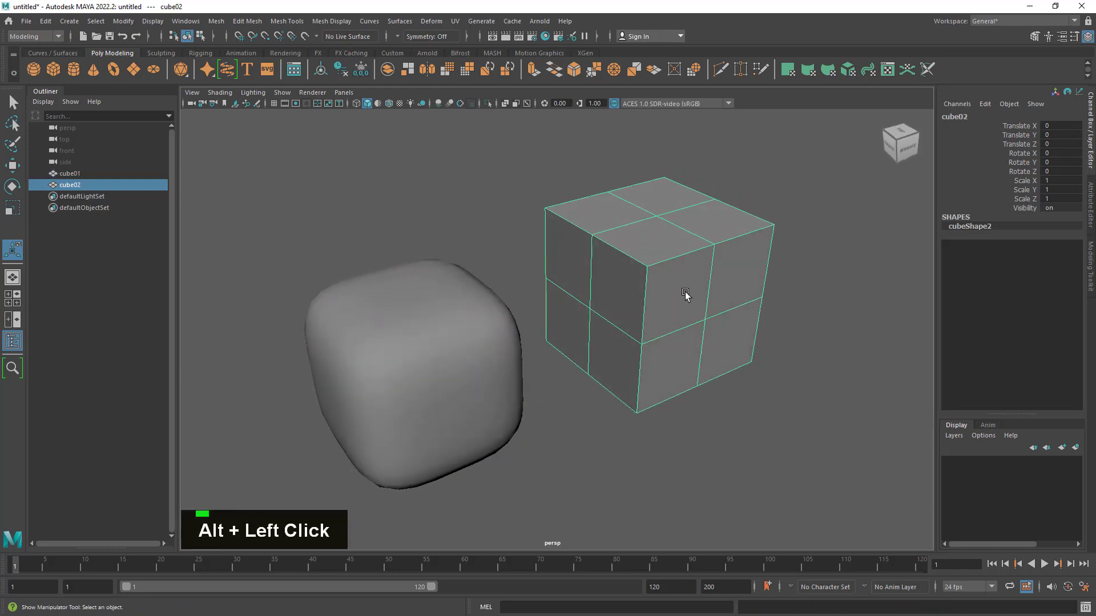
key("3")
left_click_drag(814, 350, 805, 361, "alt")
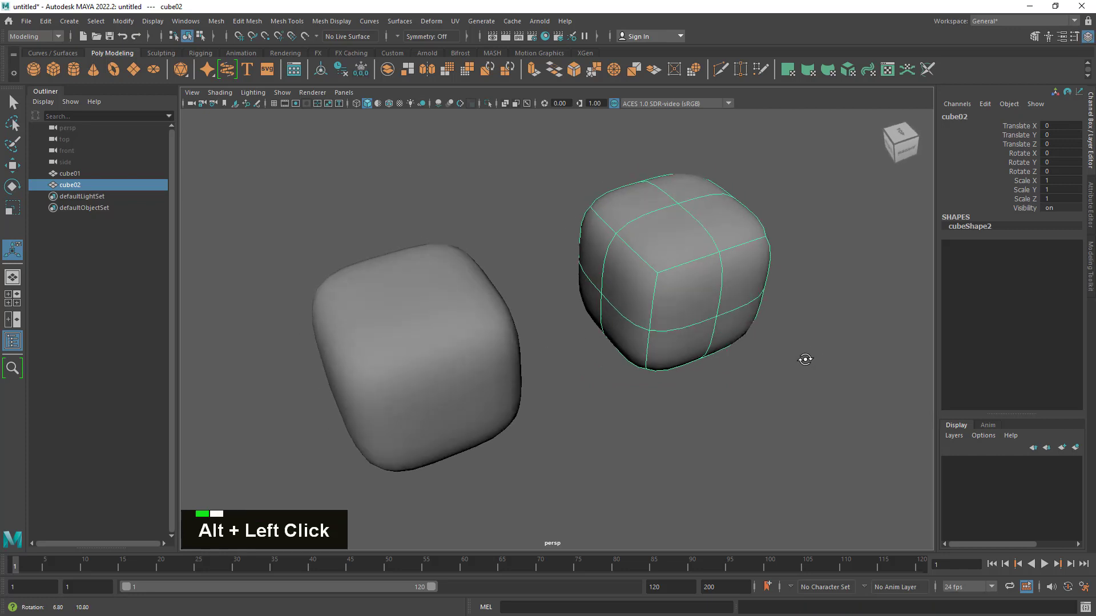
middle_click_drag(804, 360, 764, 373, "alt")
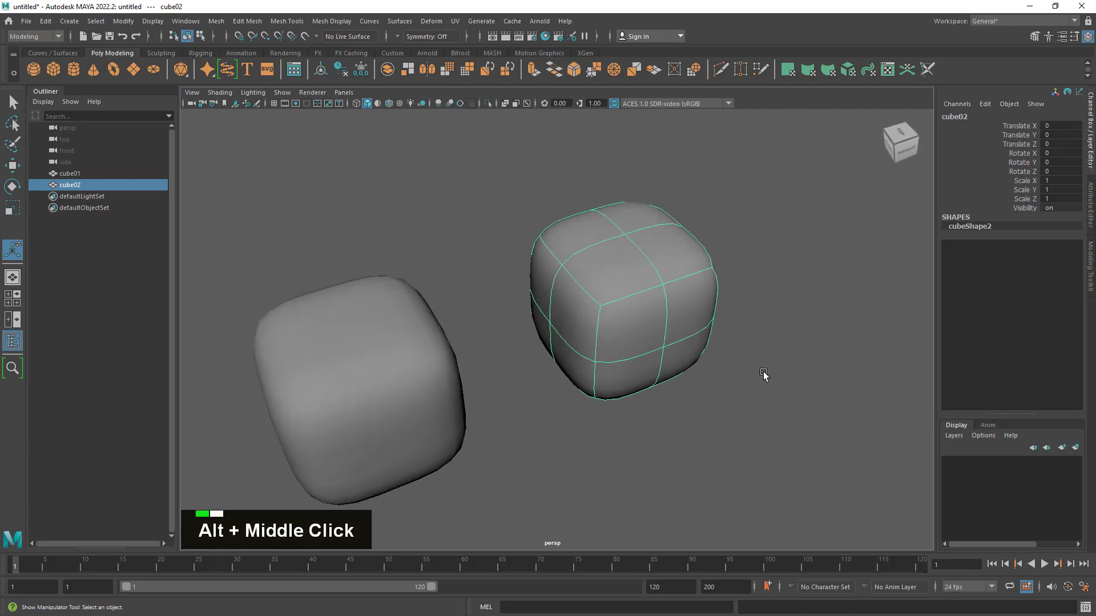
- Inspect cube01's wireframe and turn wireframe display on shaded objects back on
left_click(410, 366)
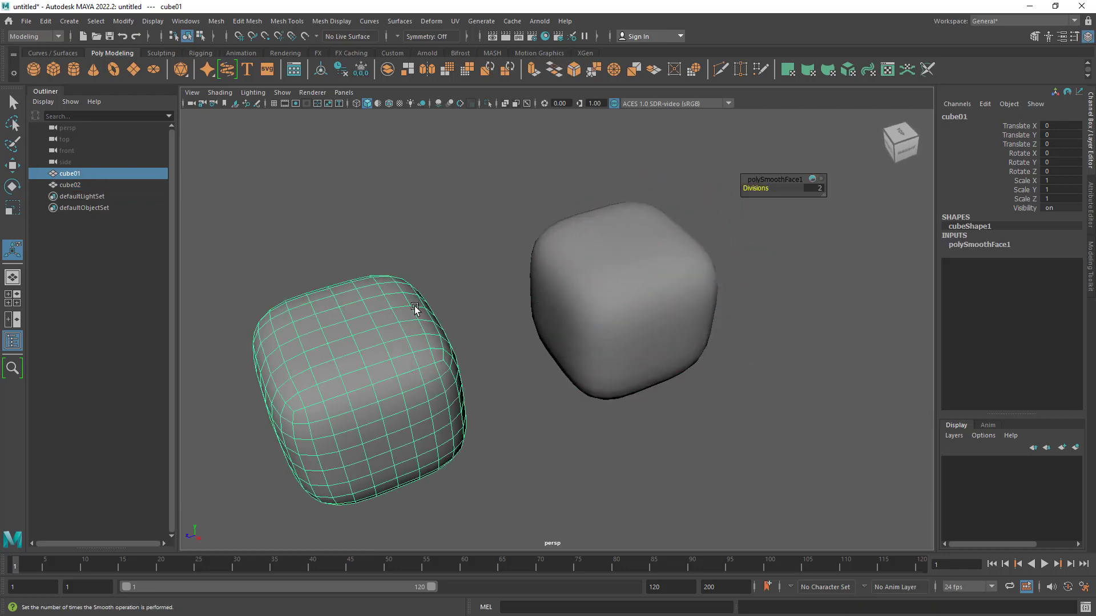
left_click(389, 105)
left_click(482, 181)
- Convert cube02's smooth mesh preview to polygons
left_click(675, 344)
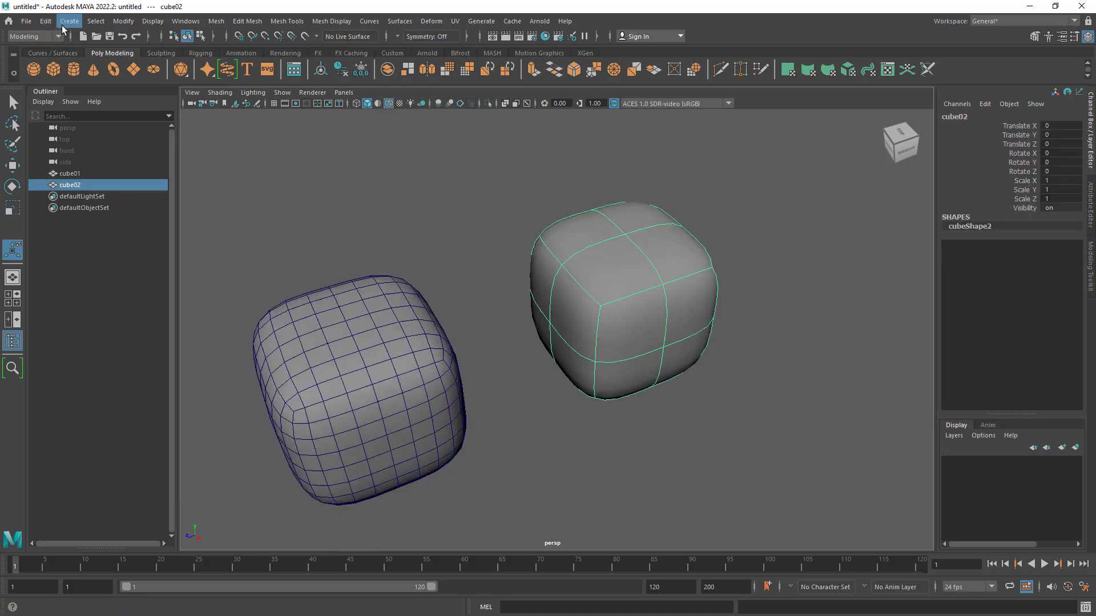
left_click(117, 23)
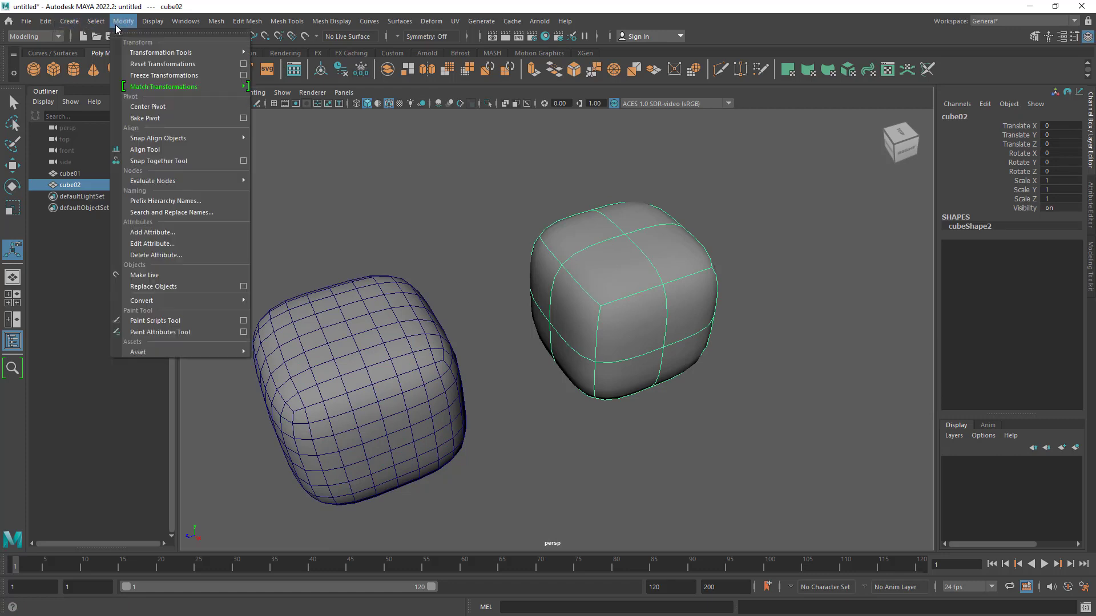
mouse_move(197, 300)
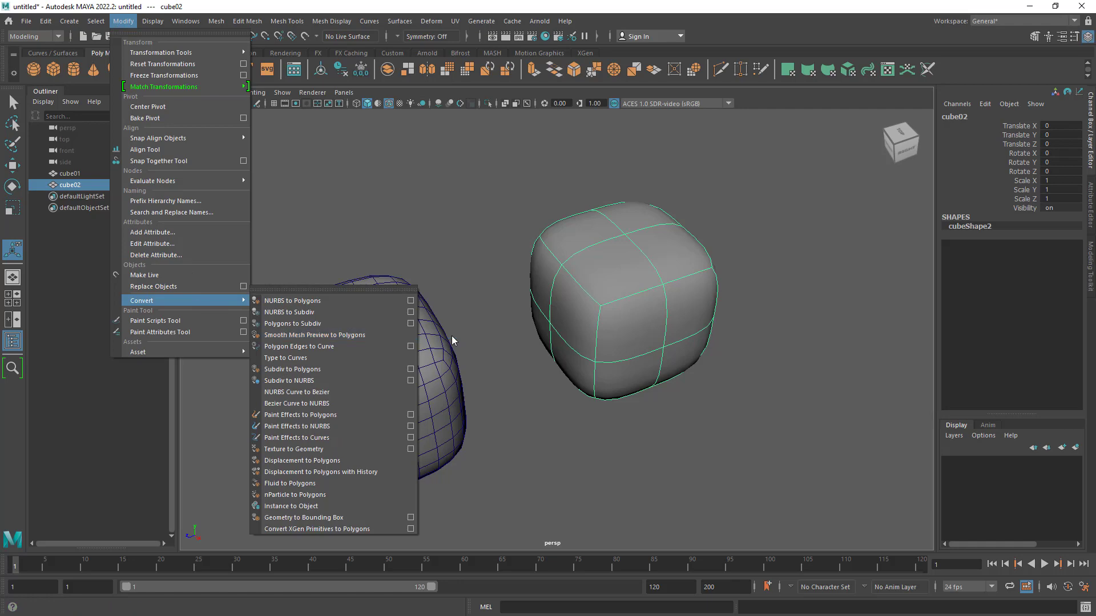
left_click(374, 335)
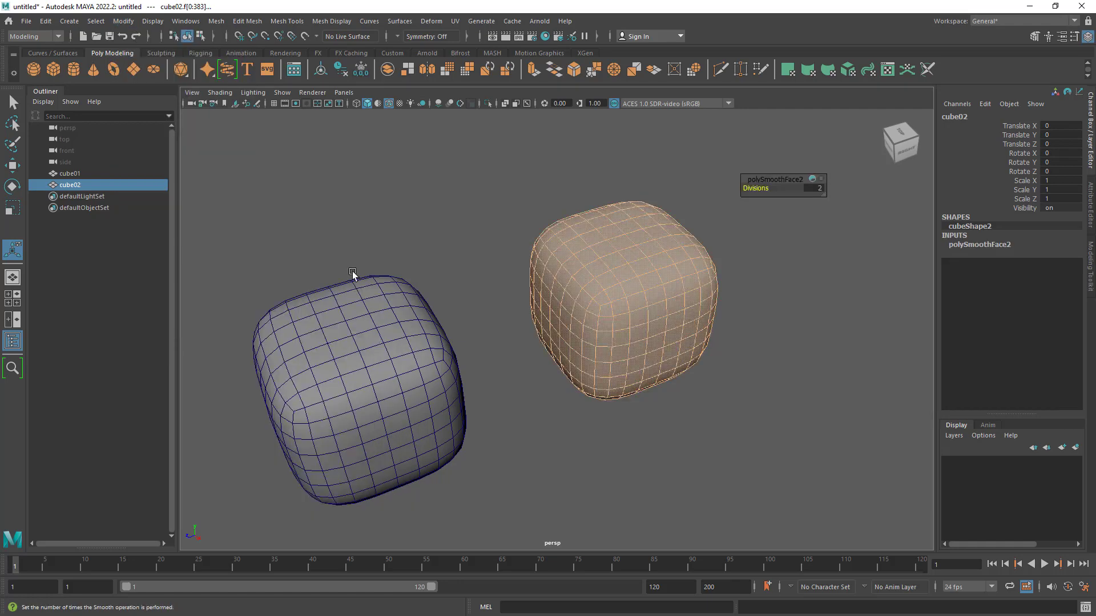
- Try moving the converted cube02 along its Z axis and undo the move
left_click(13, 166)
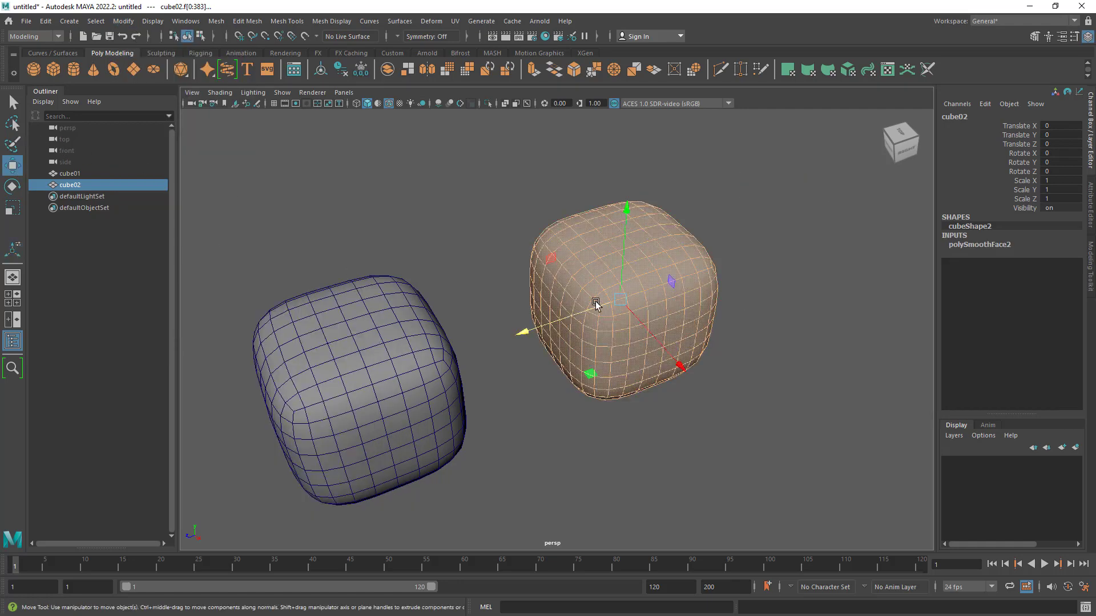
left_click_drag(527, 330, 628, 391)
key("z")
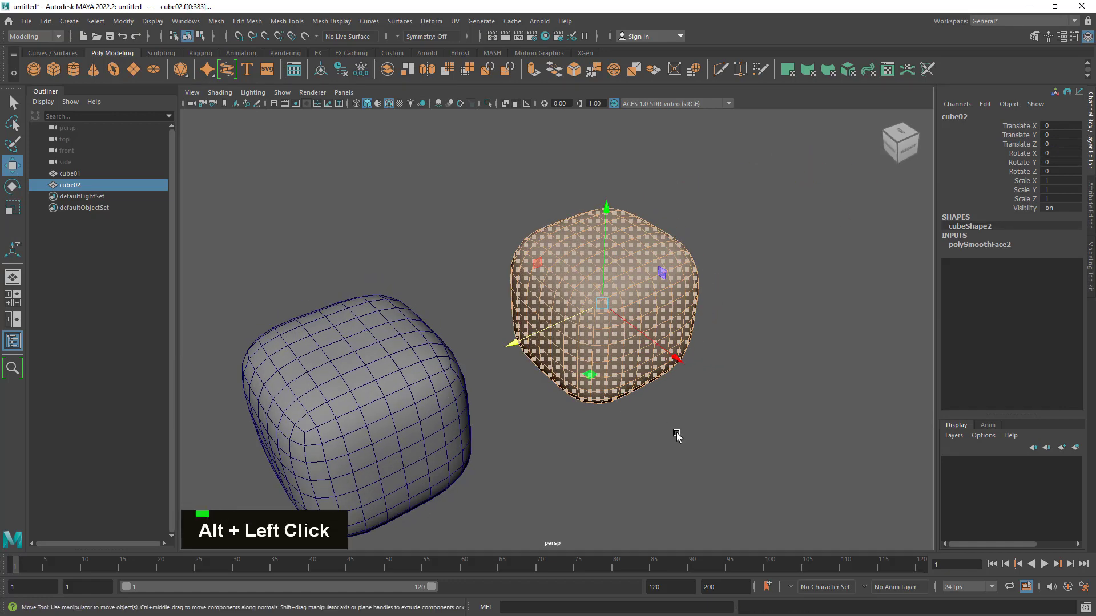
- Compare the settings of cube02's polySmoothFace2 input with those of cube01's polySmoothFace1 input
left_click(975, 244)
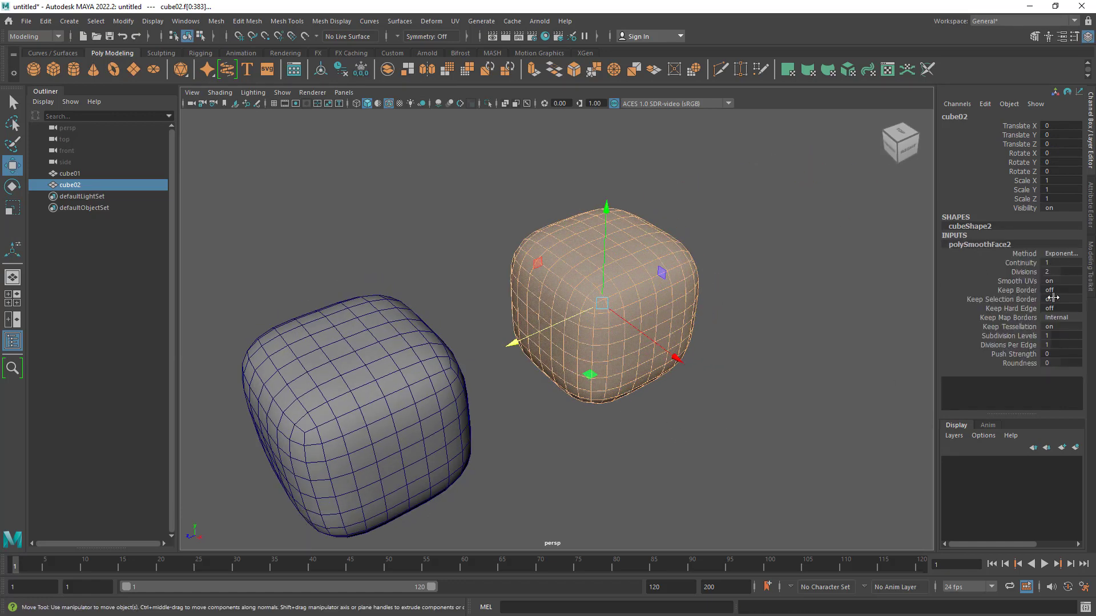
left_click(430, 394)
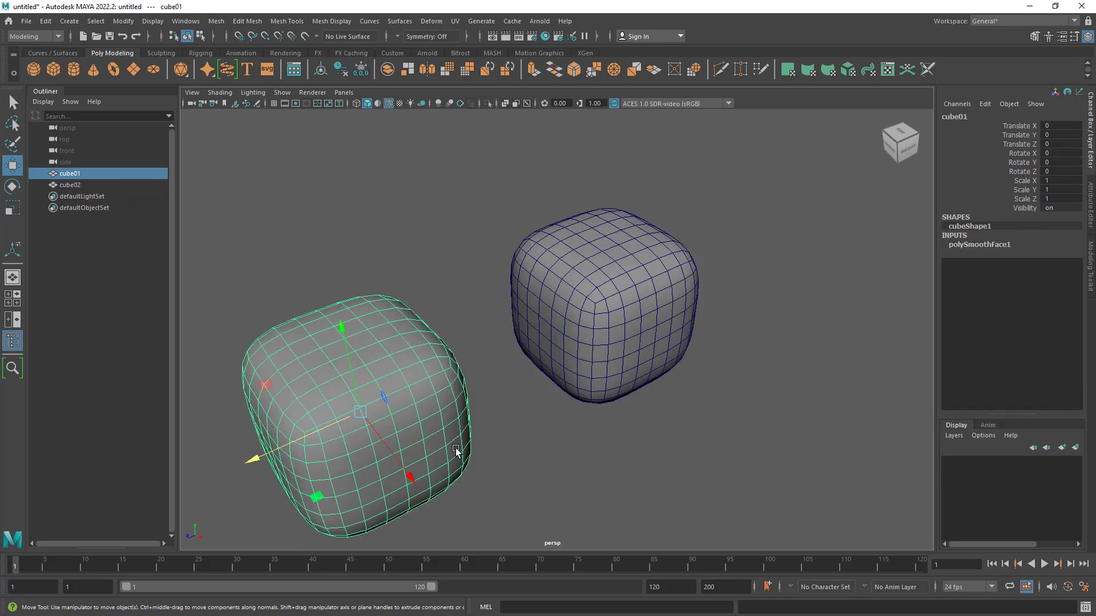
left_click(971, 245)
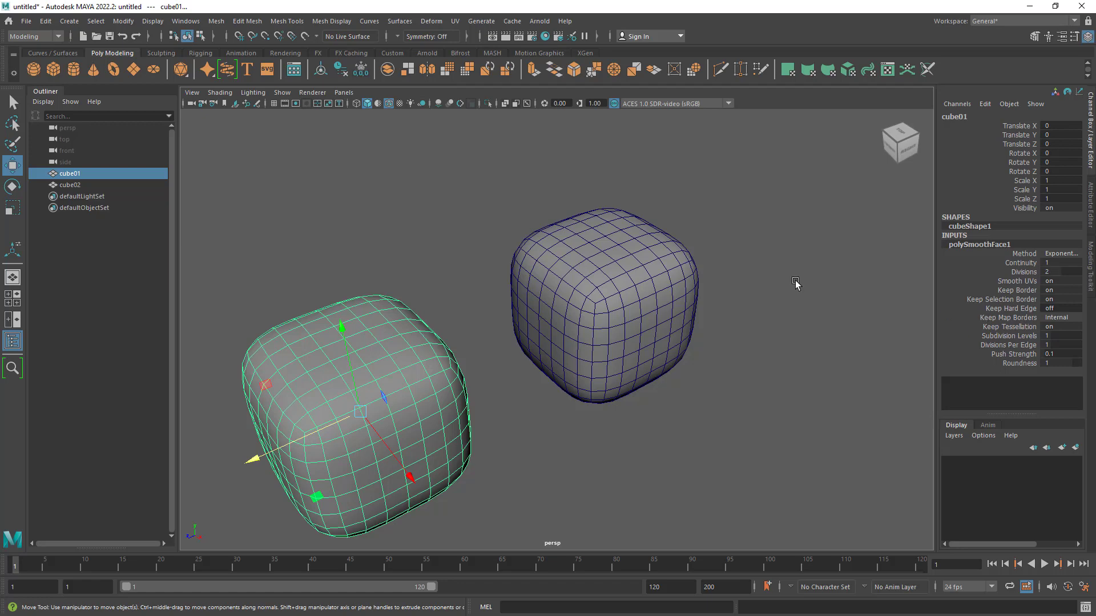
- Review the polySmoothFace2 settings of cube02 and the polySmoothFace1 settings of cube01 once more
left_click(647, 283)
left_click(980, 245)
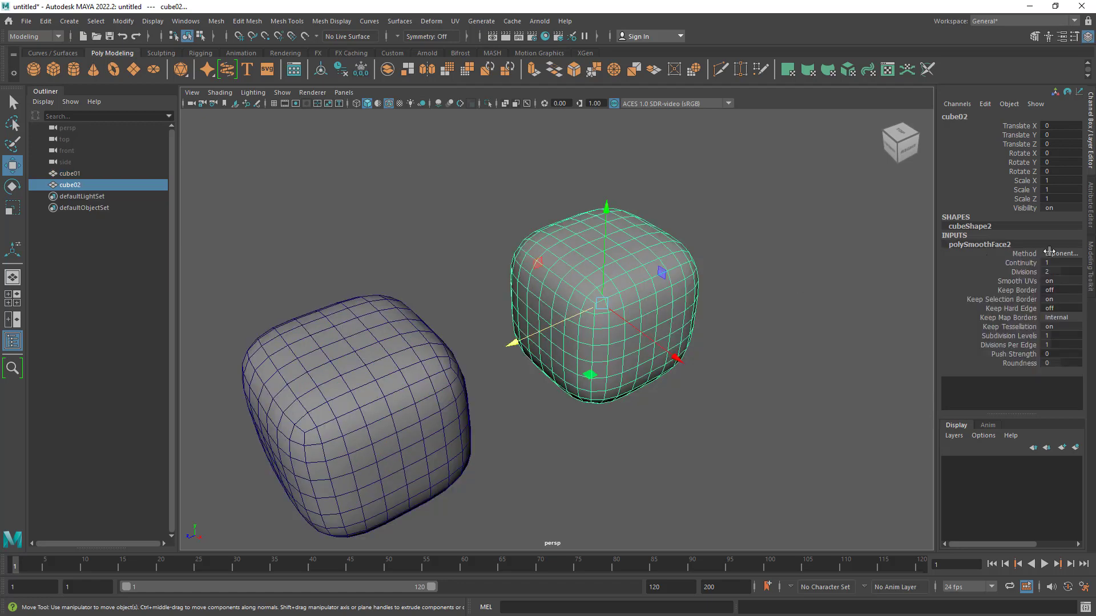
left_click_drag(744, 348, 722, 349, "alt")
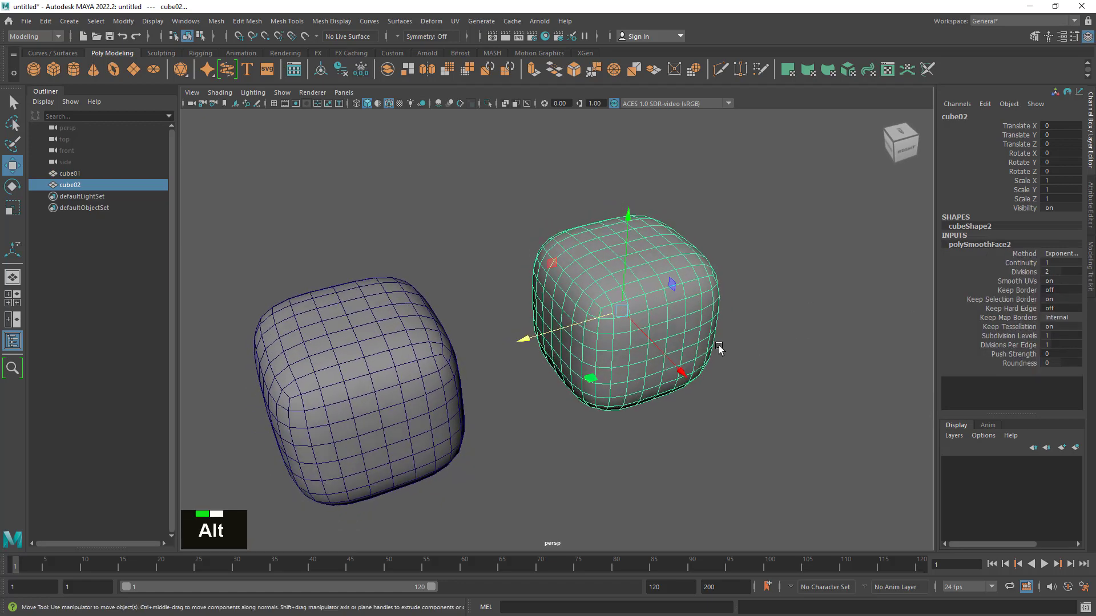
key("q")
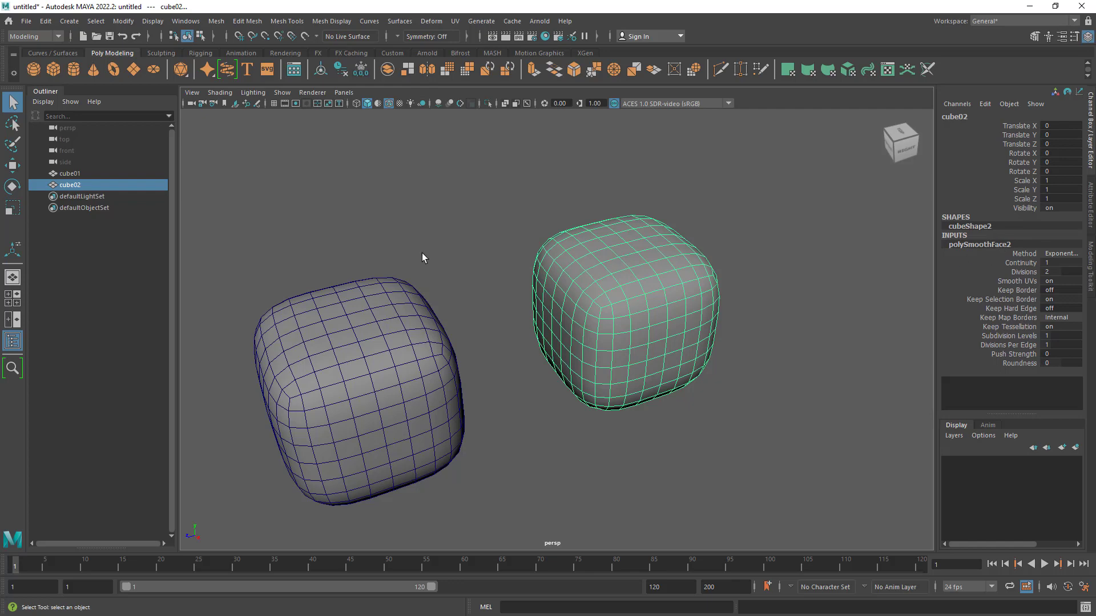
left_click_drag(422, 253, 511, 375)
left_click(995, 245)
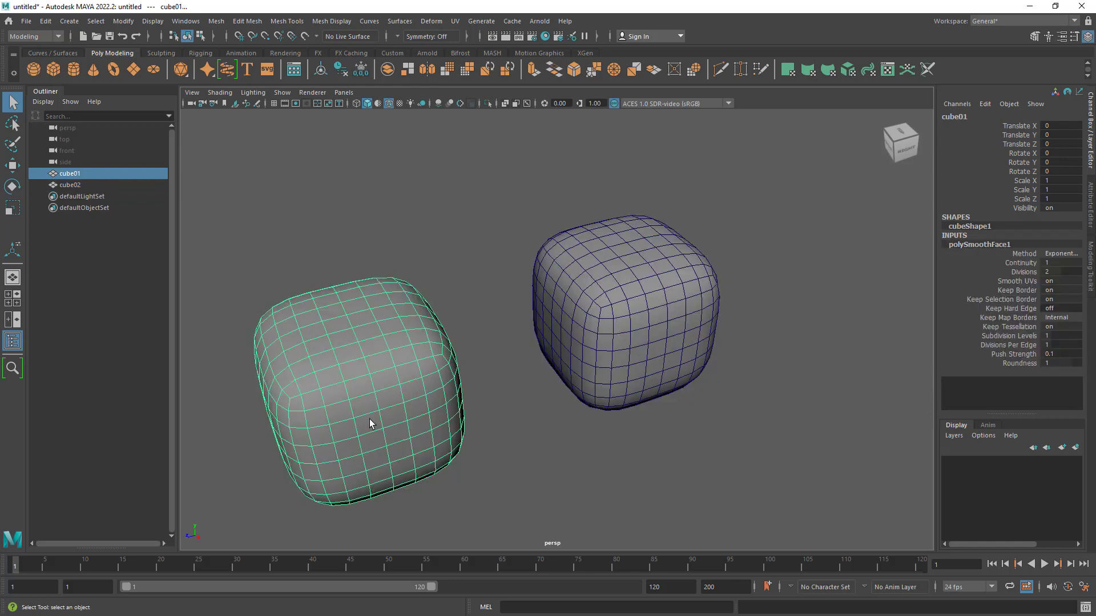
- Select cube02 and inspect its converted polygon wireframe up close
left_click_drag(726, 240, 626, 329)
left_click_drag(712, 296, 688, 315, "alt")
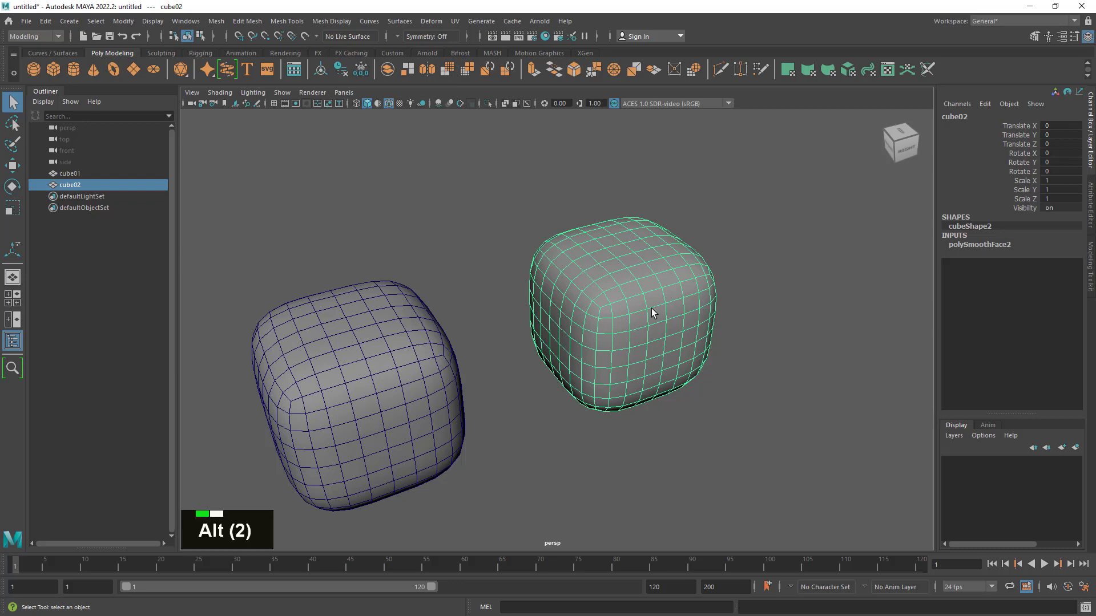
right_click_drag(655, 311, 761, 311, "alt")
middle_click_drag(761, 310, 616, 253, "alt")
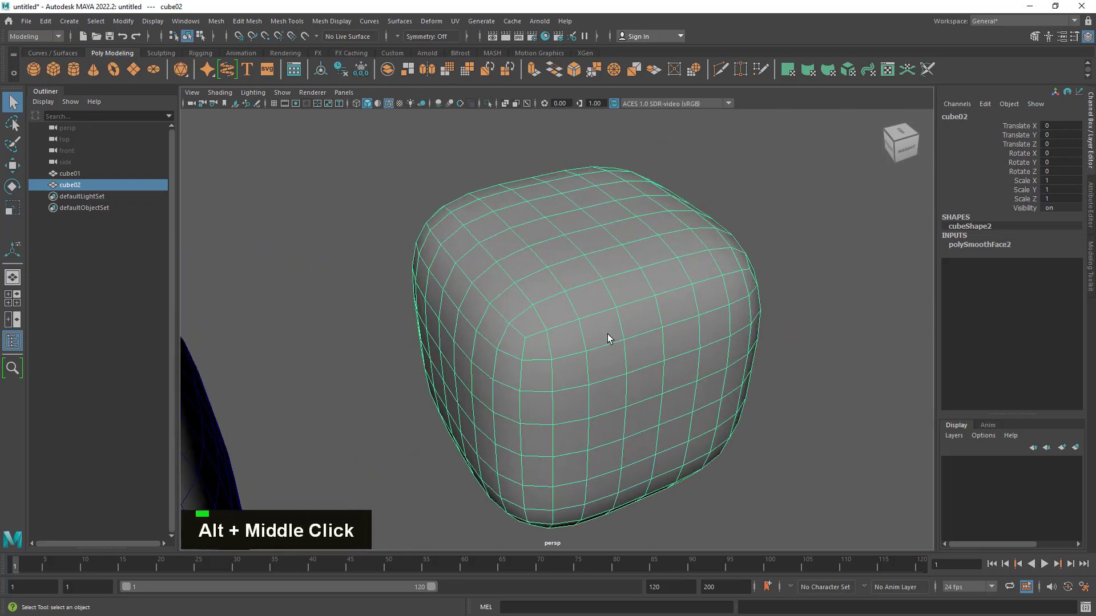
right_click_drag(610, 339, 399, 355, "alt")
middle_click_drag(553, 348, 629, 308, "alt")
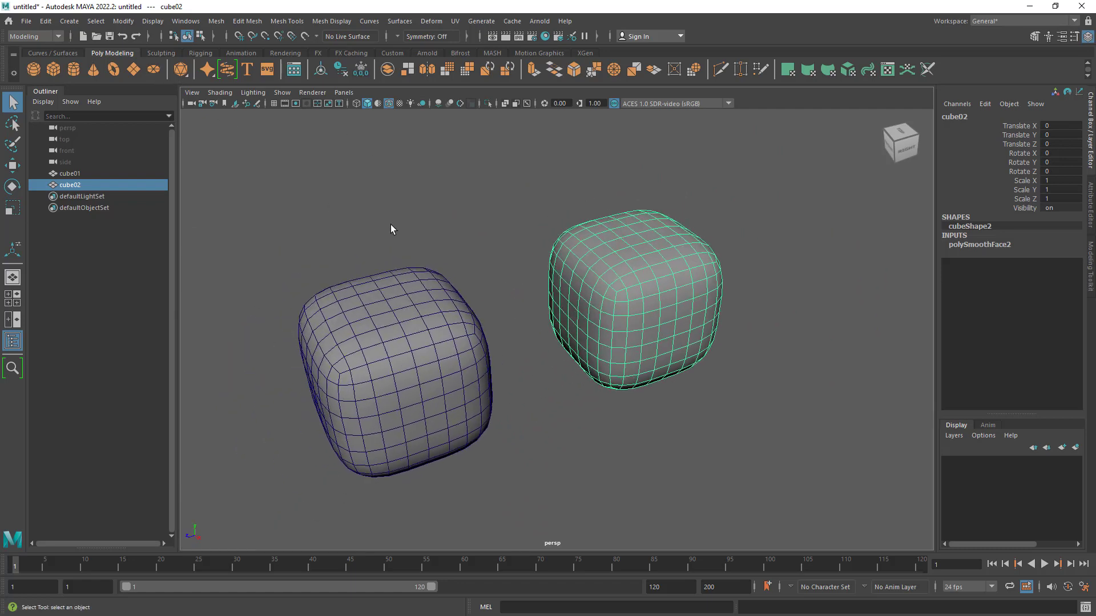
- Undo back to before cube02's conversion to polygons, restoring its smooth mesh preview
key("z")
key("z")
key("z")
key("z")
key("z")
key("z")
key("z")
key("z")
key("z")
key("z")
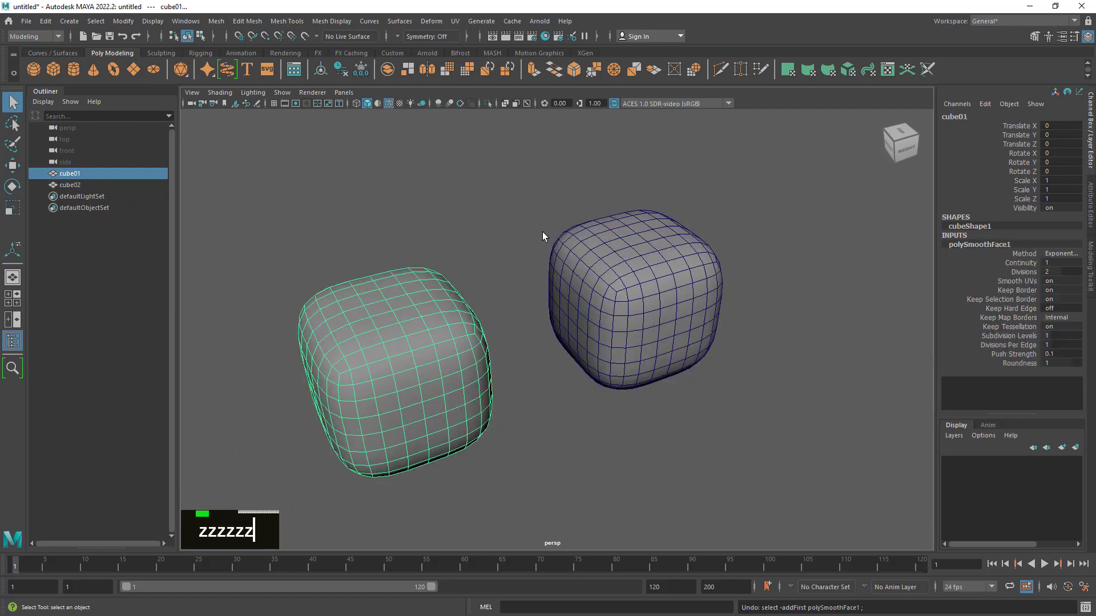
key("z")
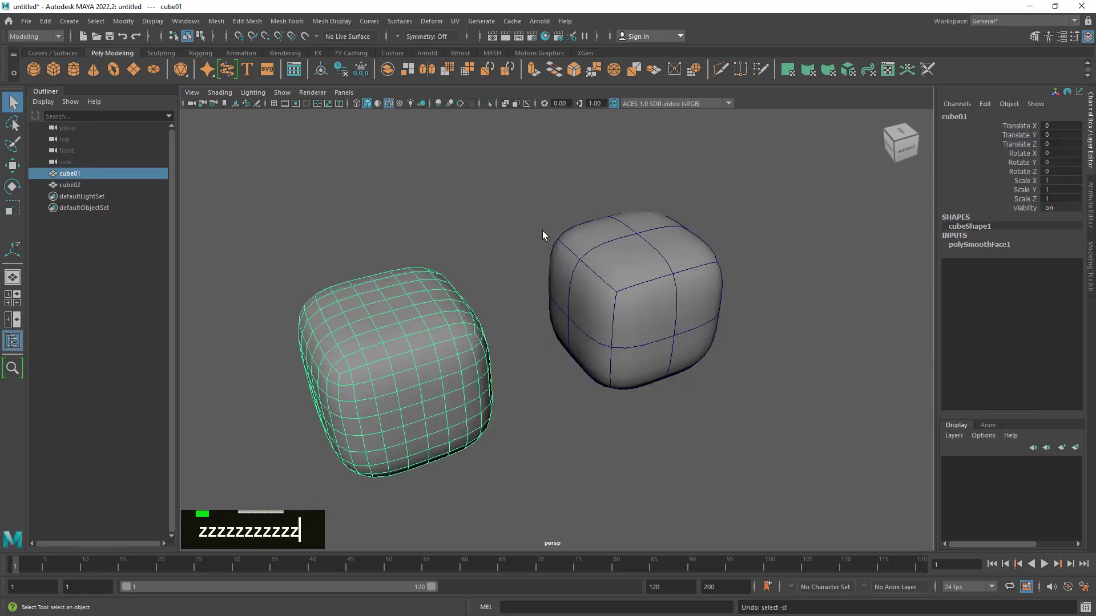
- Switch cube02 between its unsmoothed cage and smooth mesh preview, ending with the preview on
left_click(690, 253)
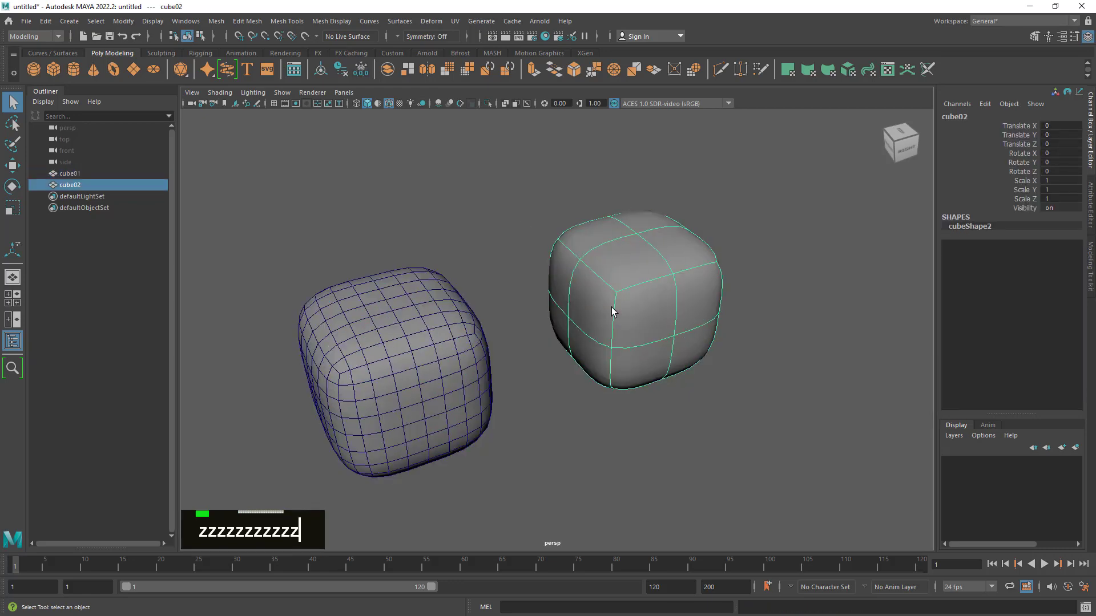
key("1")
key("3")
key("1")
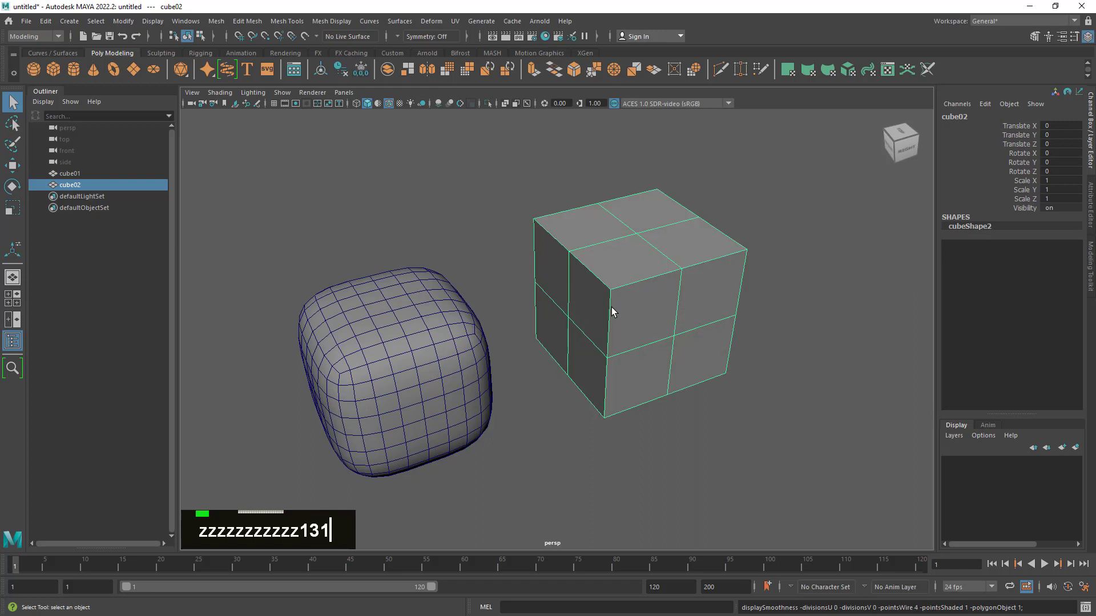
key("3")
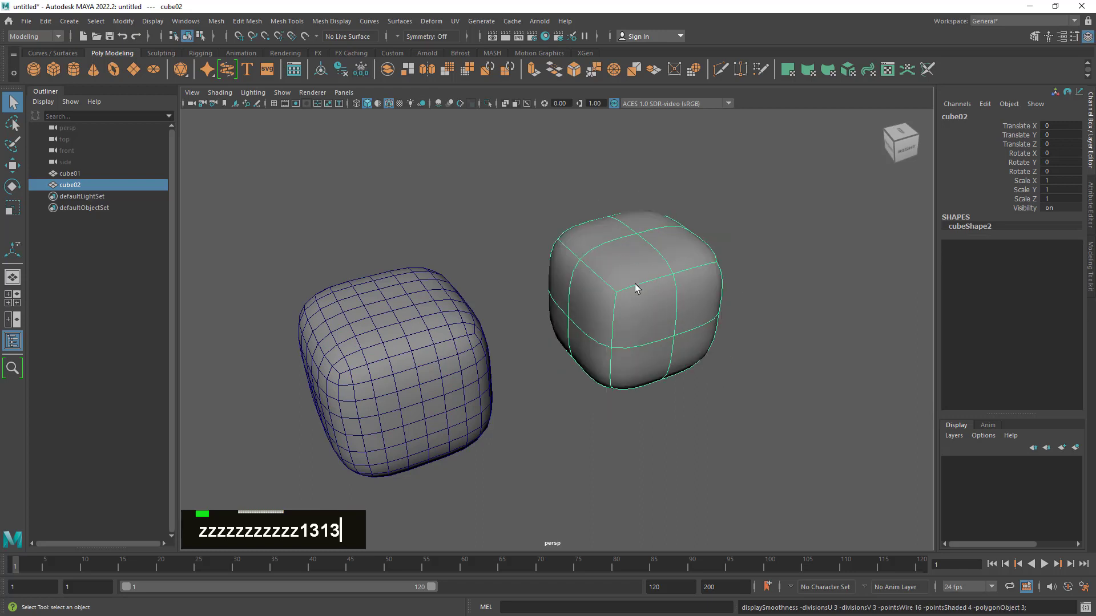
right_click_drag(637, 288, 660, 312, "alt")
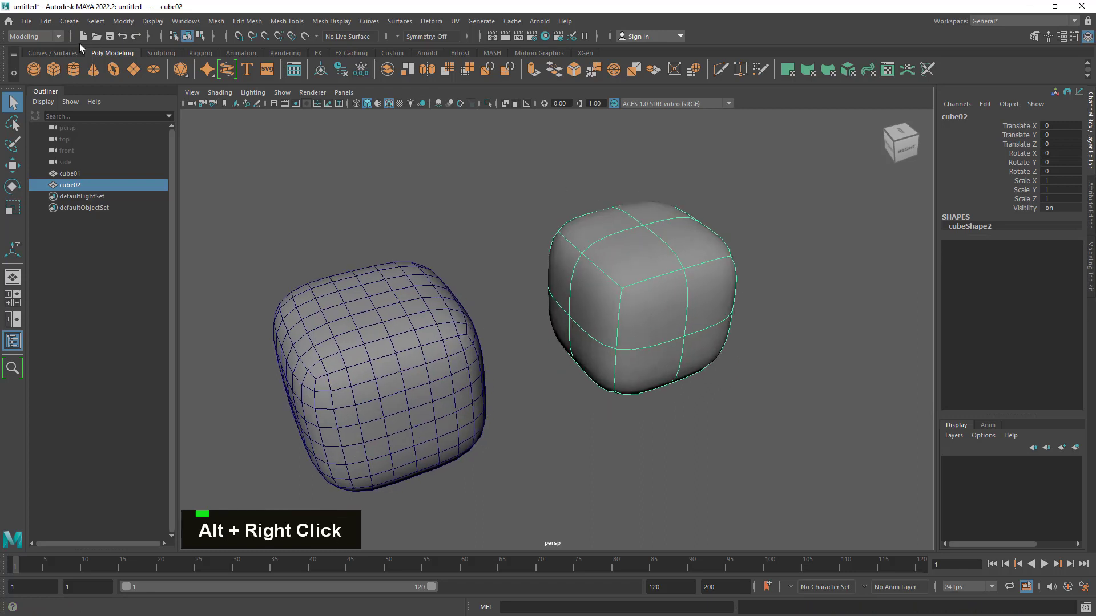
- Convert cube02's smooth mesh preview to polygons again and deselect it
left_click(123, 21)
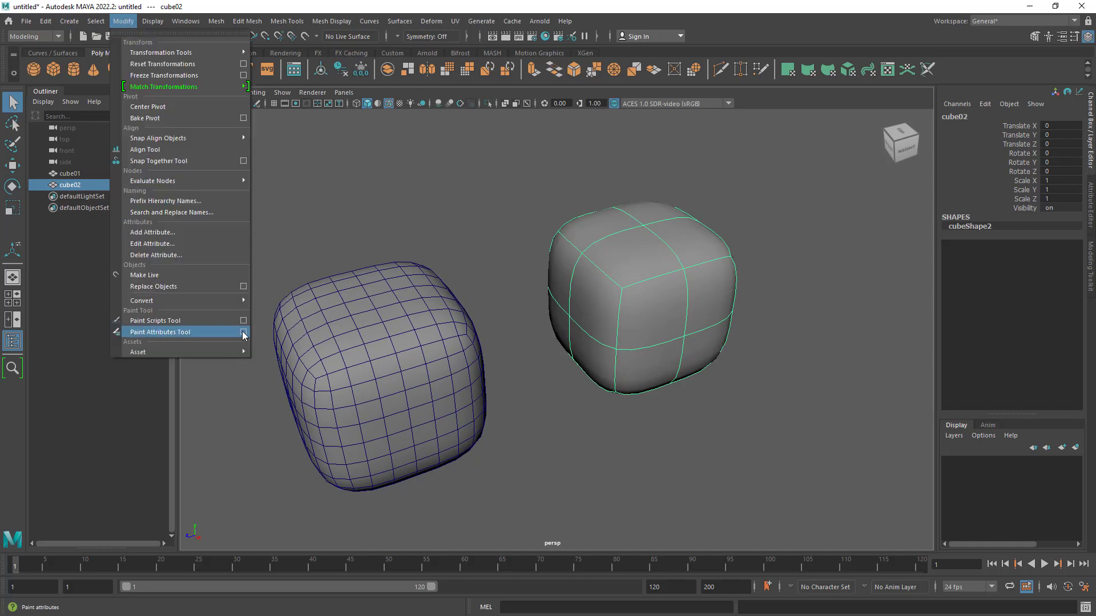
mouse_move(232, 300)
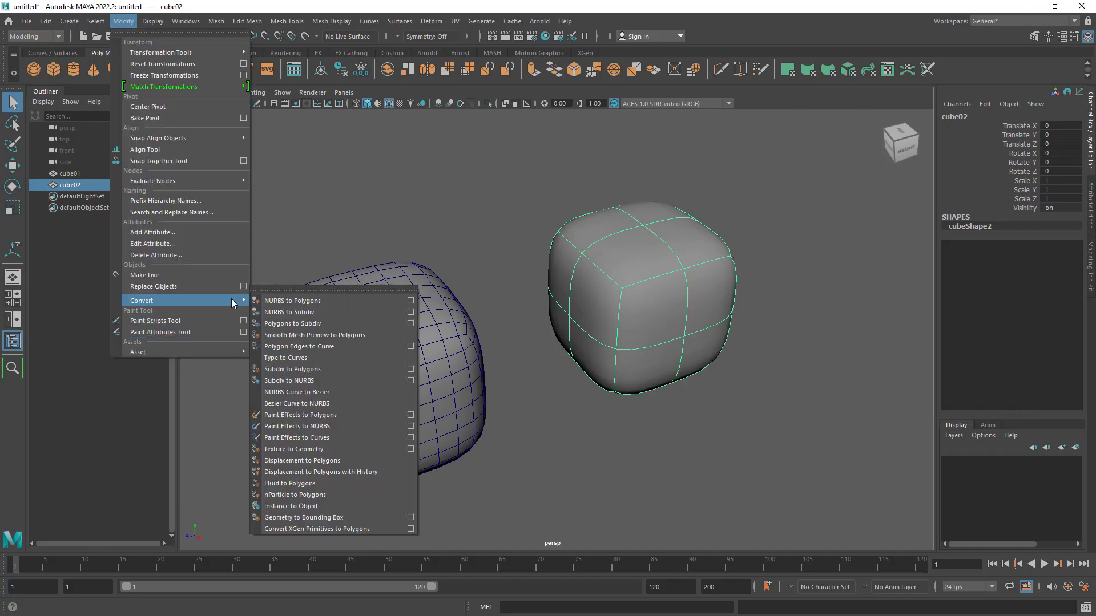
left_click(336, 337)
left_click(738, 404)
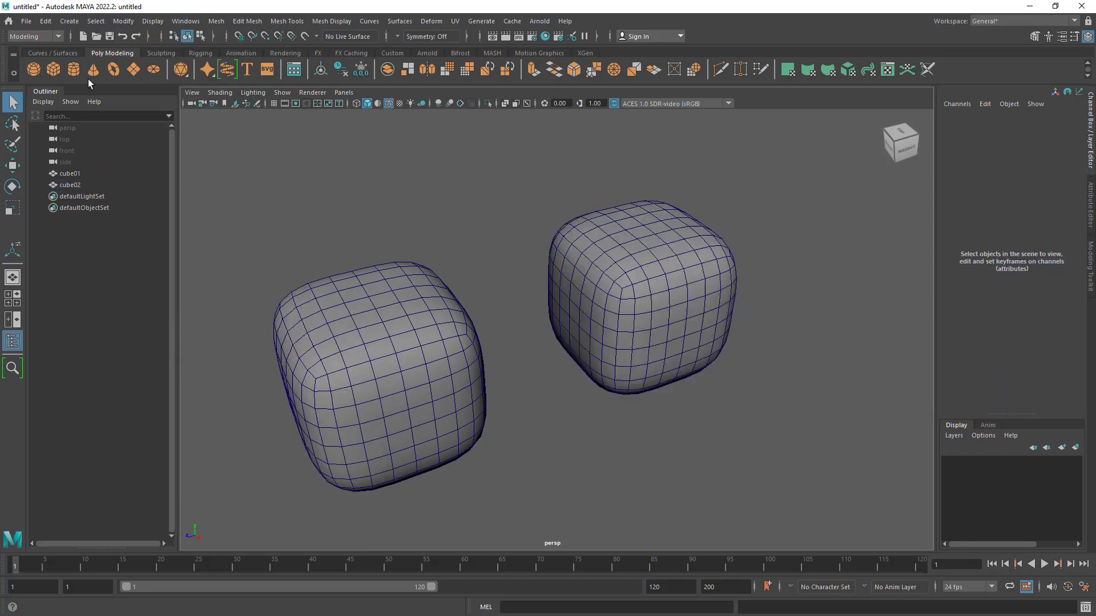
- Check the smoothing input of the converted cube02 and expand cube01's polySmoothFace1 settings
double_click(682, 314)
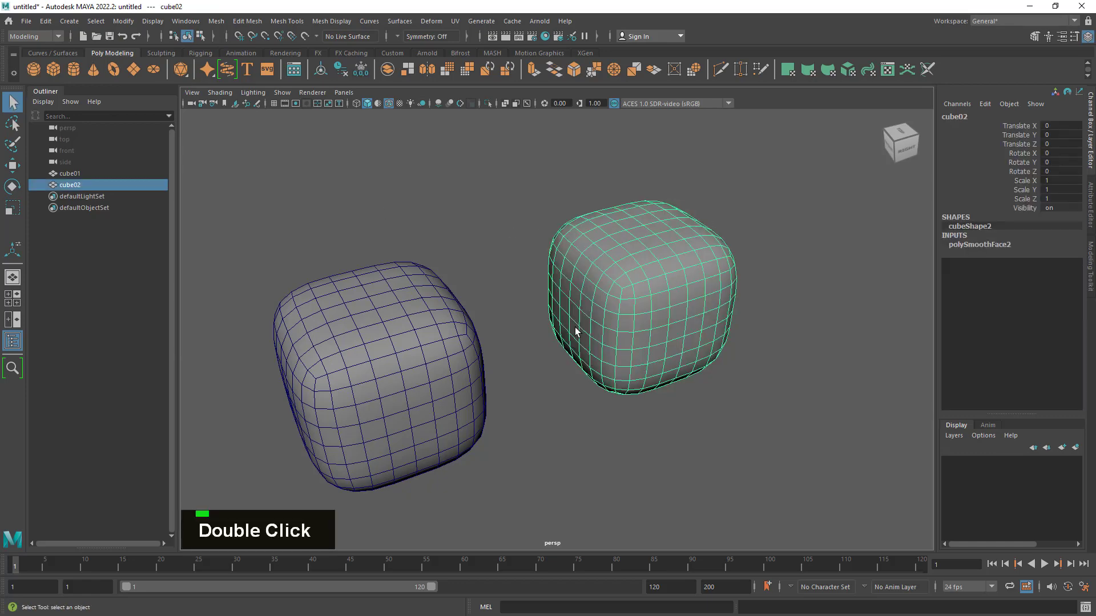
left_click_drag(429, 220, 420, 478)
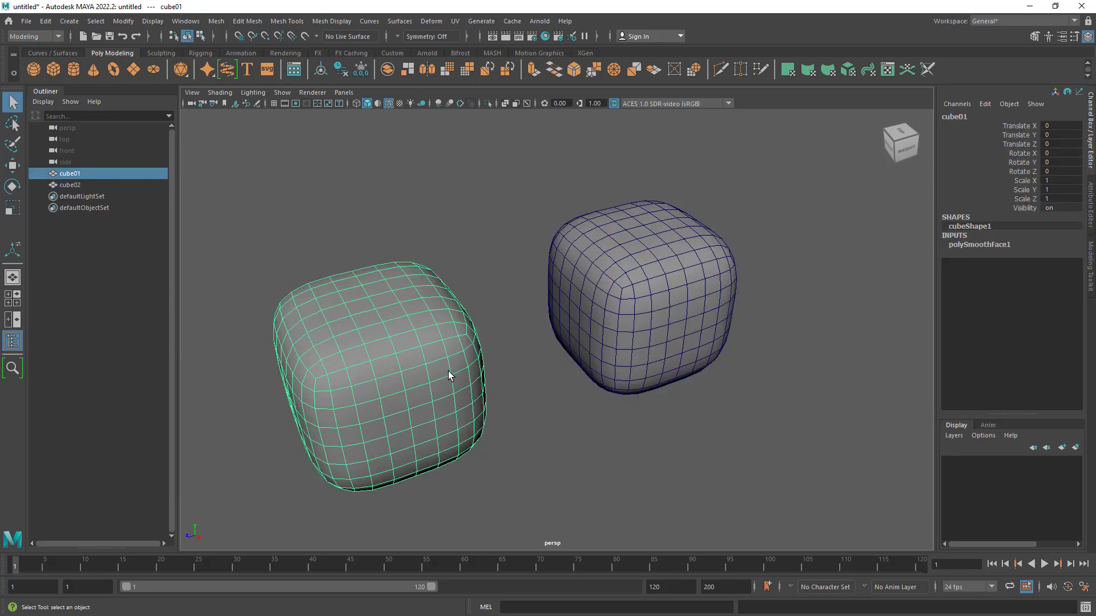
left_click(964, 246)
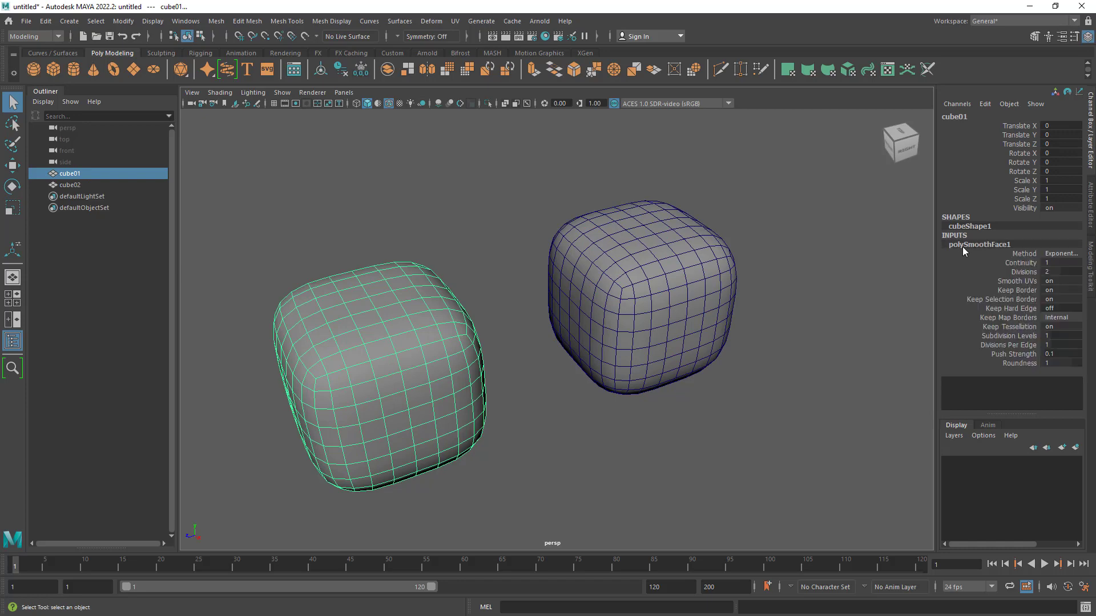
- Delete cube01 and cube02 from the scene
left_click_drag(348, 238, 432, 442)
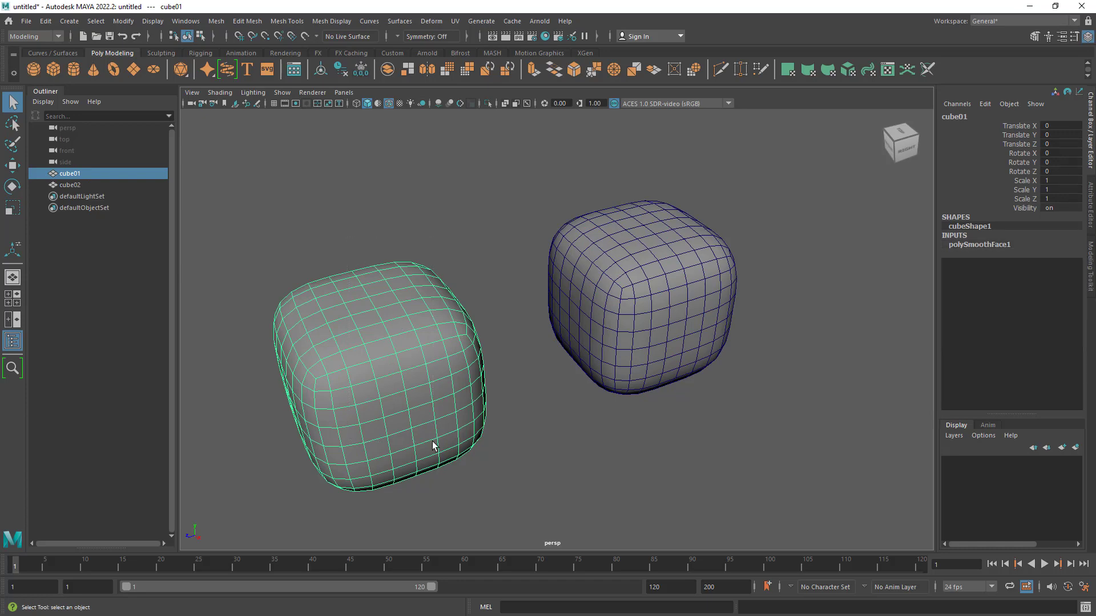
key("Delete")
left_click(665, 300)
middle_click_drag(665, 301, 535, 357, "alt")
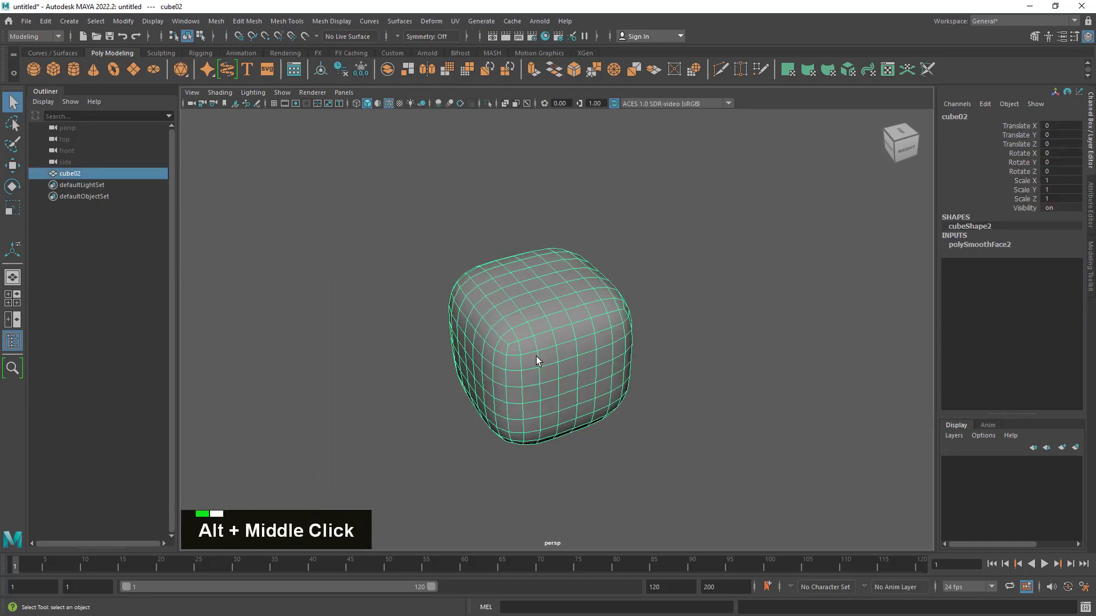
right_click_drag(536, 357, 661, 395, "alt")
middle_click_drag(661, 395, 690, 344, "alt")
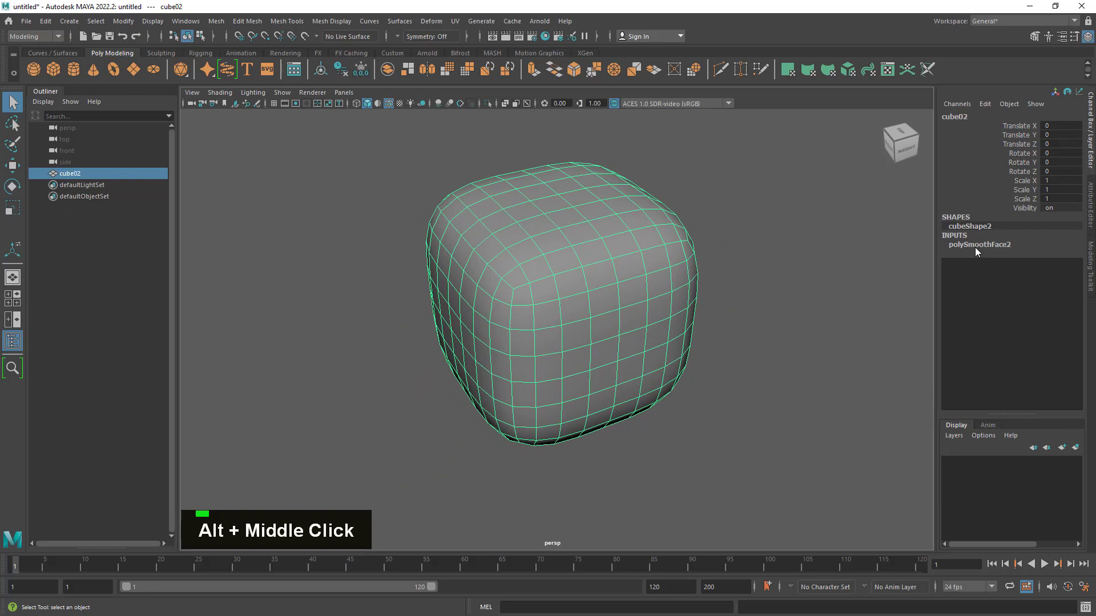
left_click(975, 246)
key("Delete")
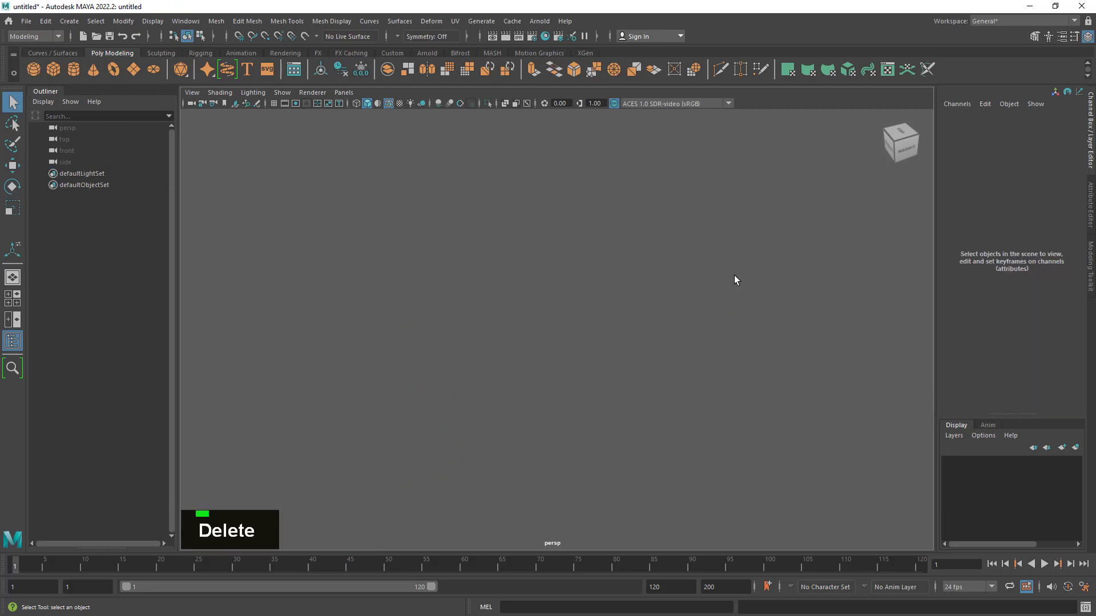
- Undo the deletions of both cubes and the conversion of cube02's smooth mesh preview
key("z")
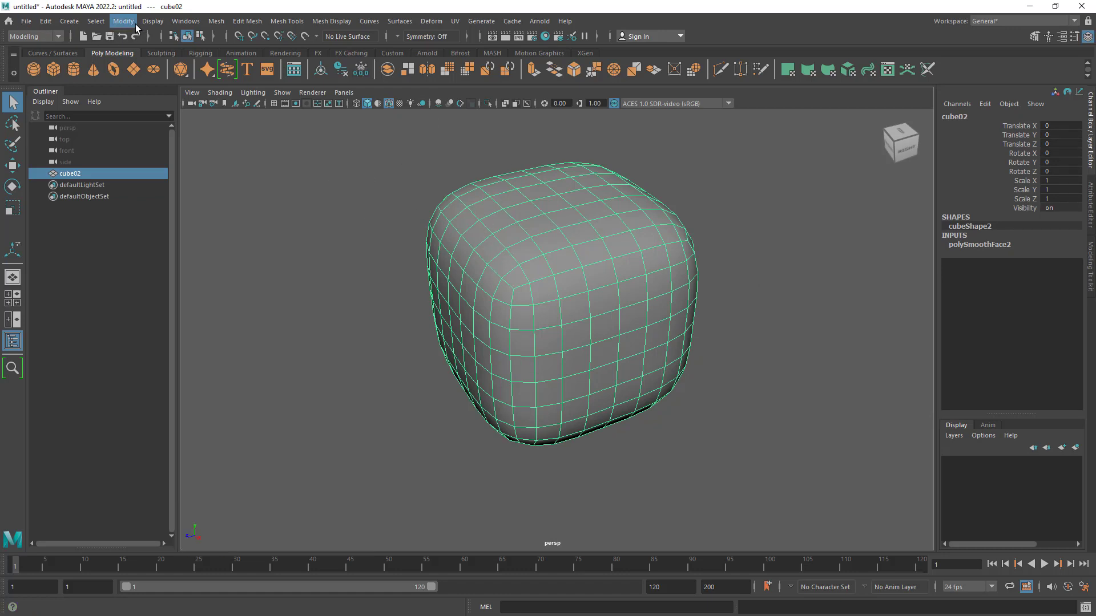
key("z")
key("z")
key("z")
key("z")
key("z")
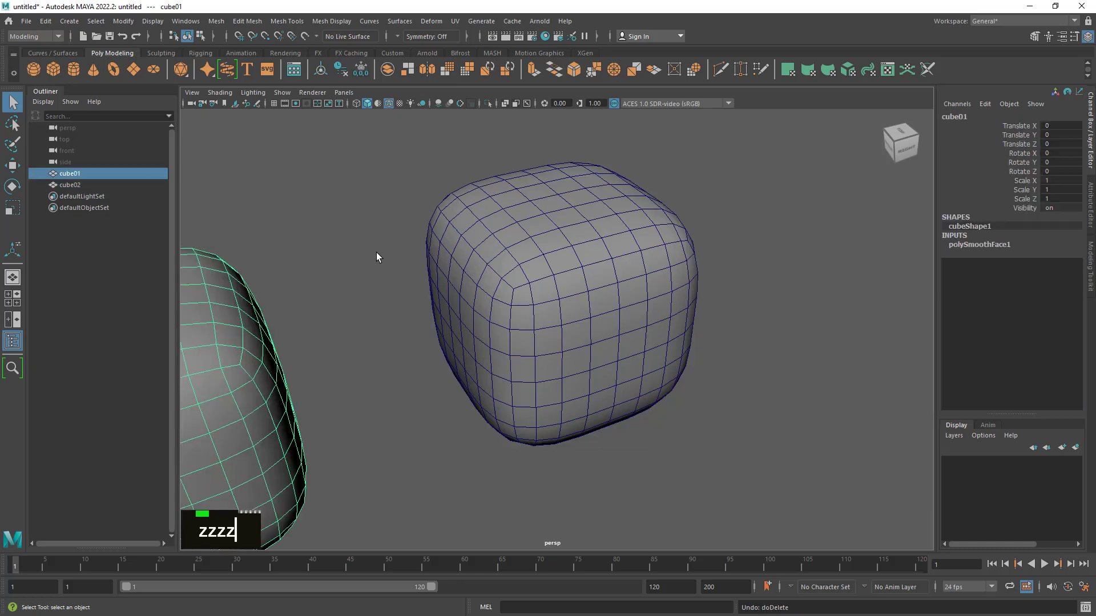
key("z")
key("z")
key("z")
key("z")
key("z")
key("z")
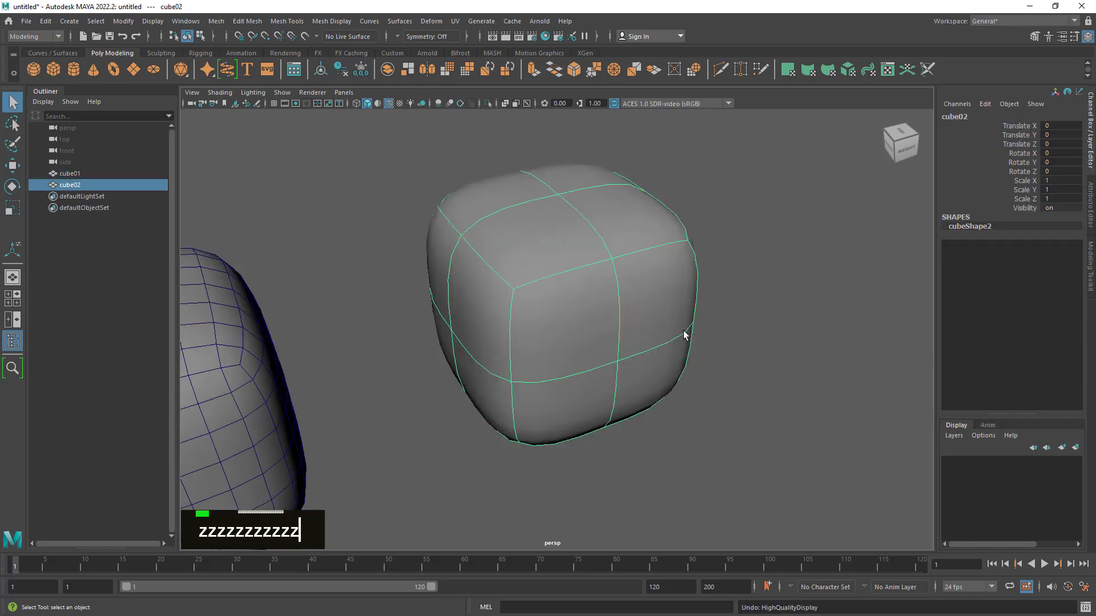
key("z")
- Compare the wireframes of smoothed cube01 and previewed cube02 up close, selecting each in turn
left_click_drag(562, 357, 541, 376, "alt")
right_click_drag(541, 376, 471, 367, "alt")
middle_click_drag(470, 367, 610, 302, "alt")
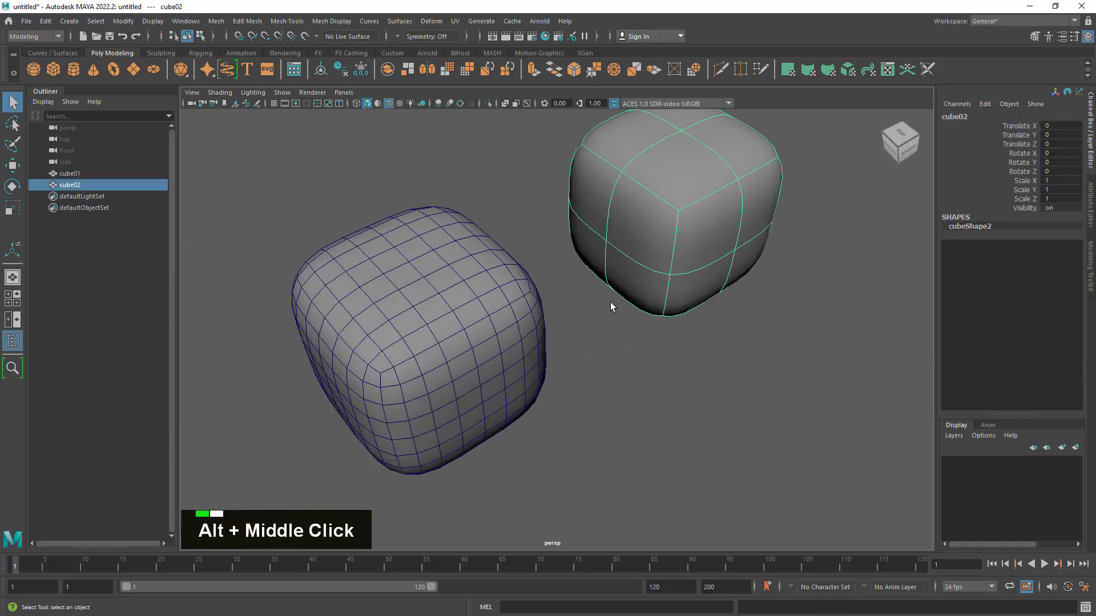
left_click_drag(610, 303, 600, 287, "alt")
right_click_drag(600, 287, 703, 302, "alt")
middle_click_drag(702, 301, 396, 334, "alt")
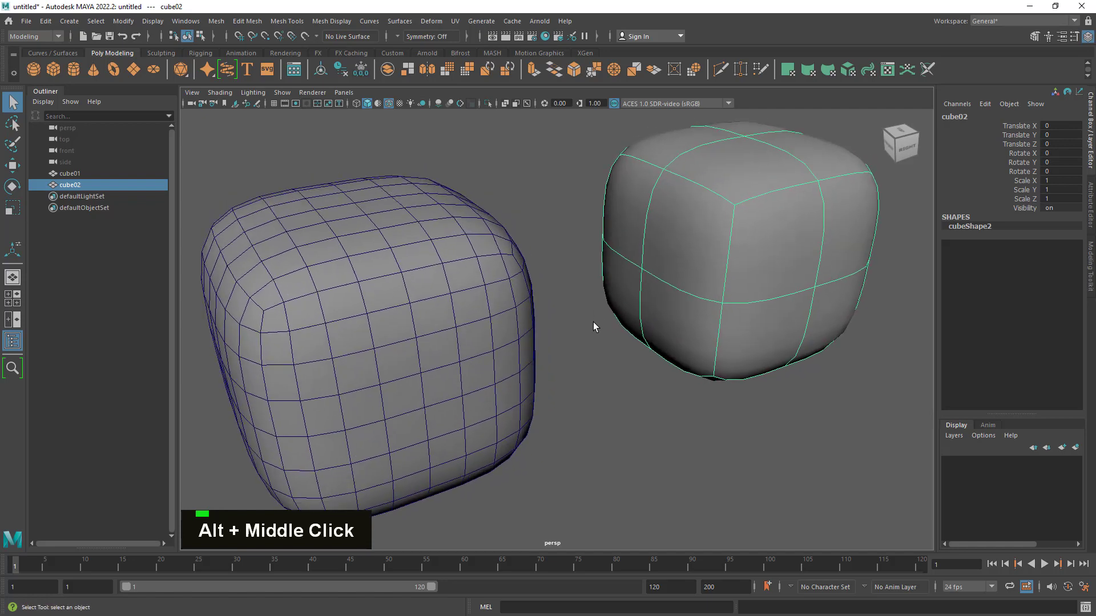
left_click(425, 239)
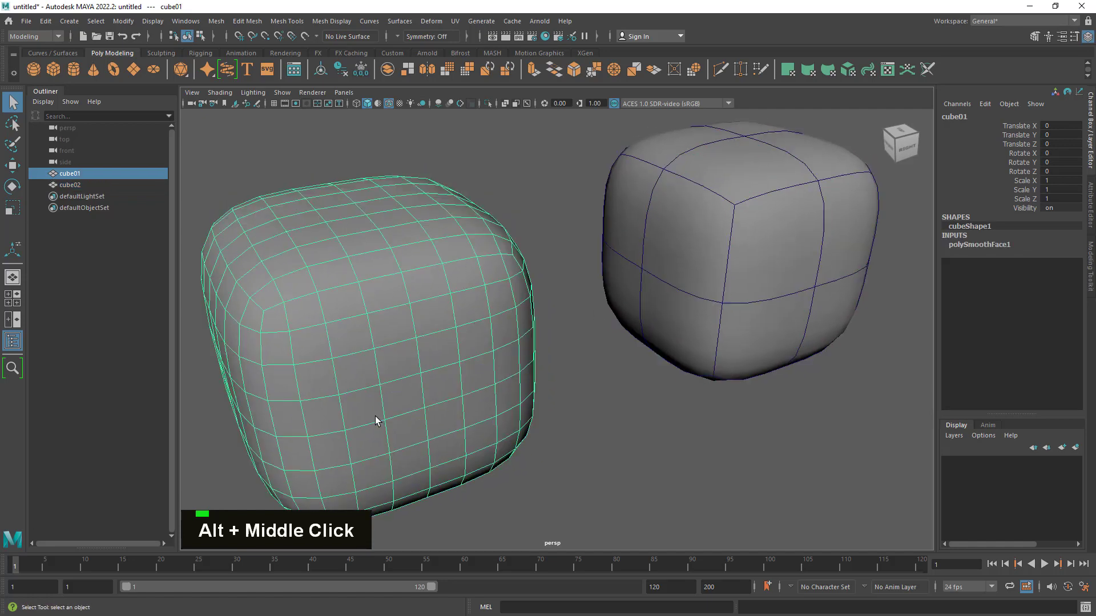
left_click(662, 188)
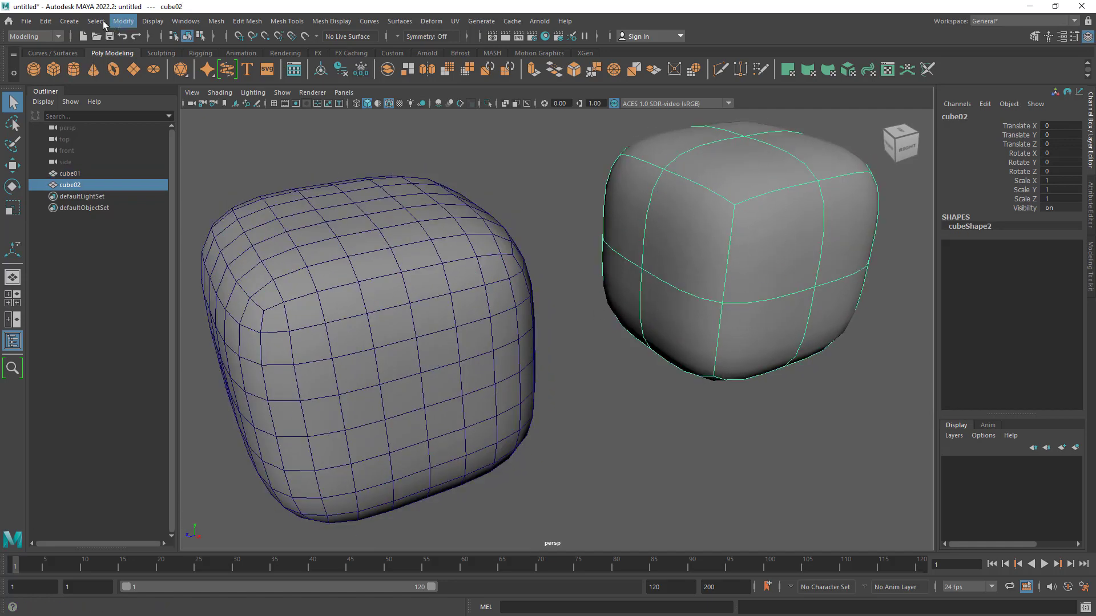
left_click(123, 22)
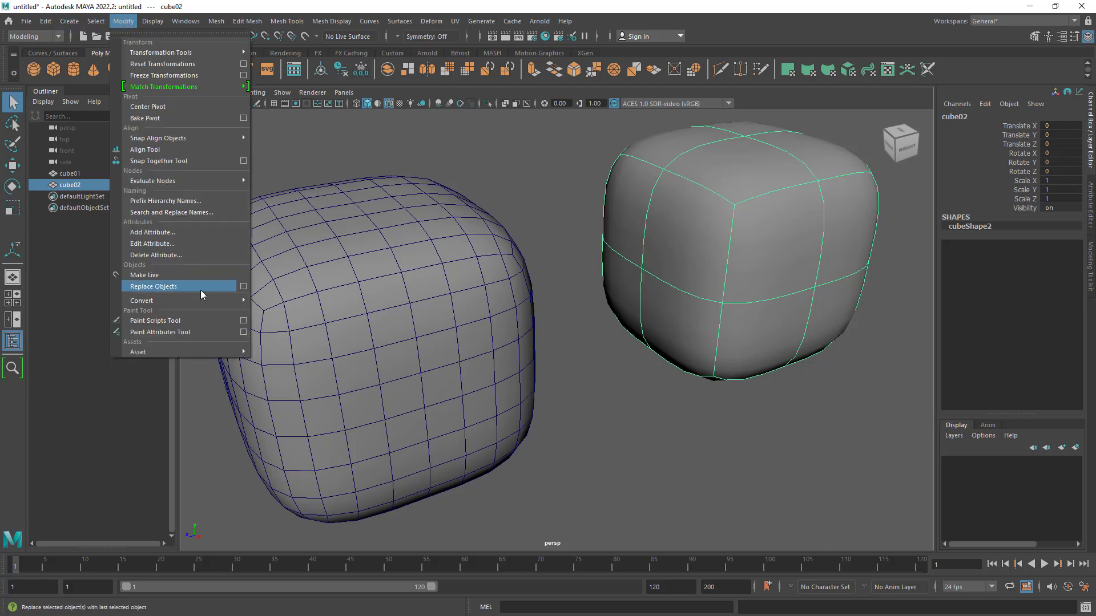
mouse_move(203, 301)
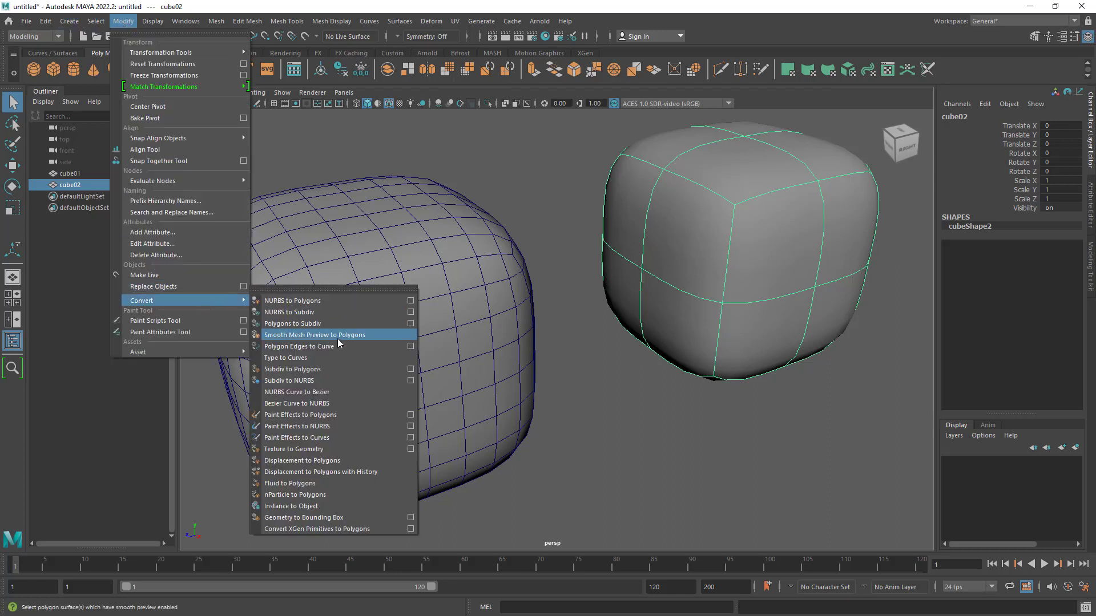
left_click(594, 441)
right_click_drag(697, 414, 611, 350, "alt")
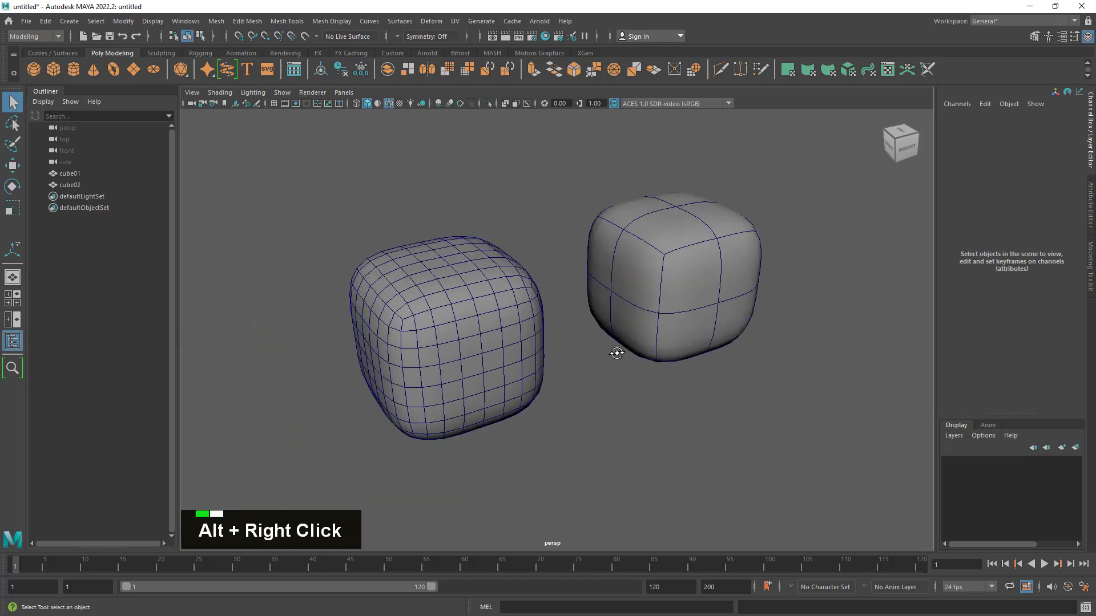
left_click_drag(611, 350, 571, 384, "alt")
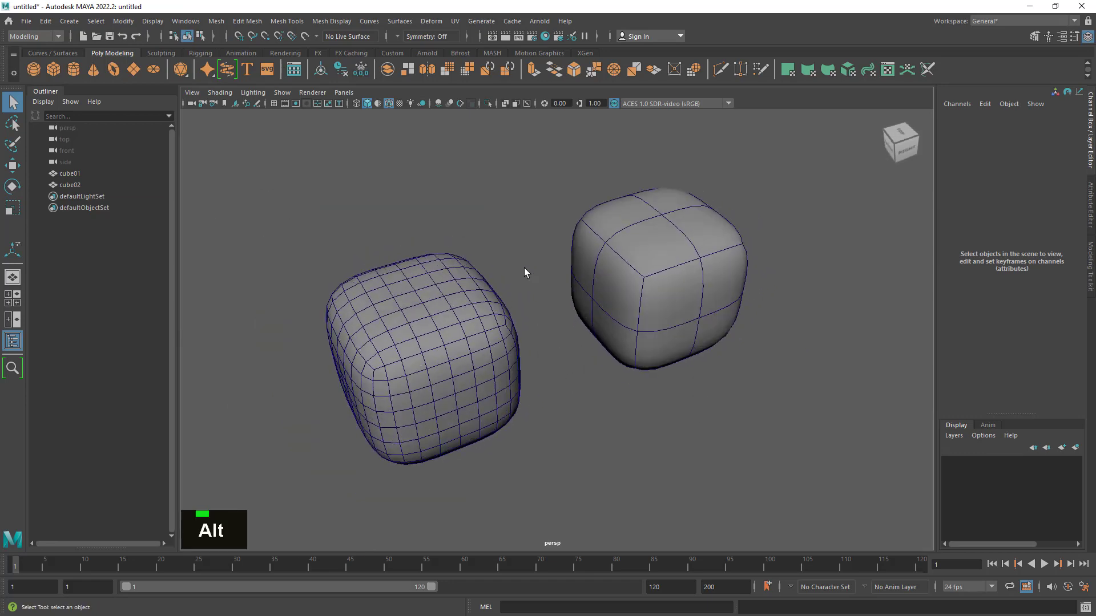
left_click(216, 22)
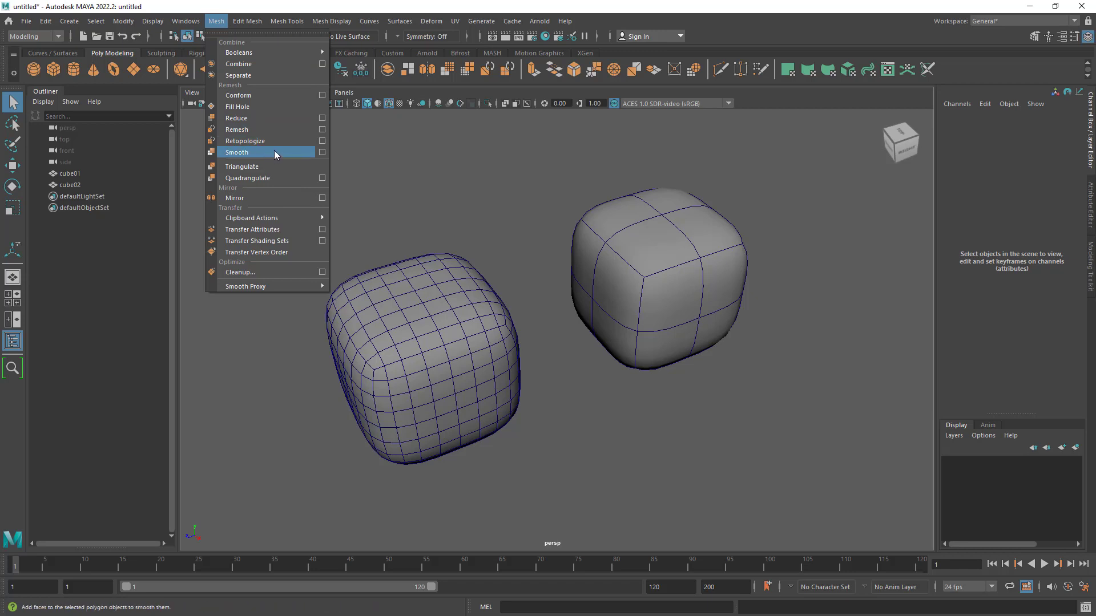
left_click(464, 173)
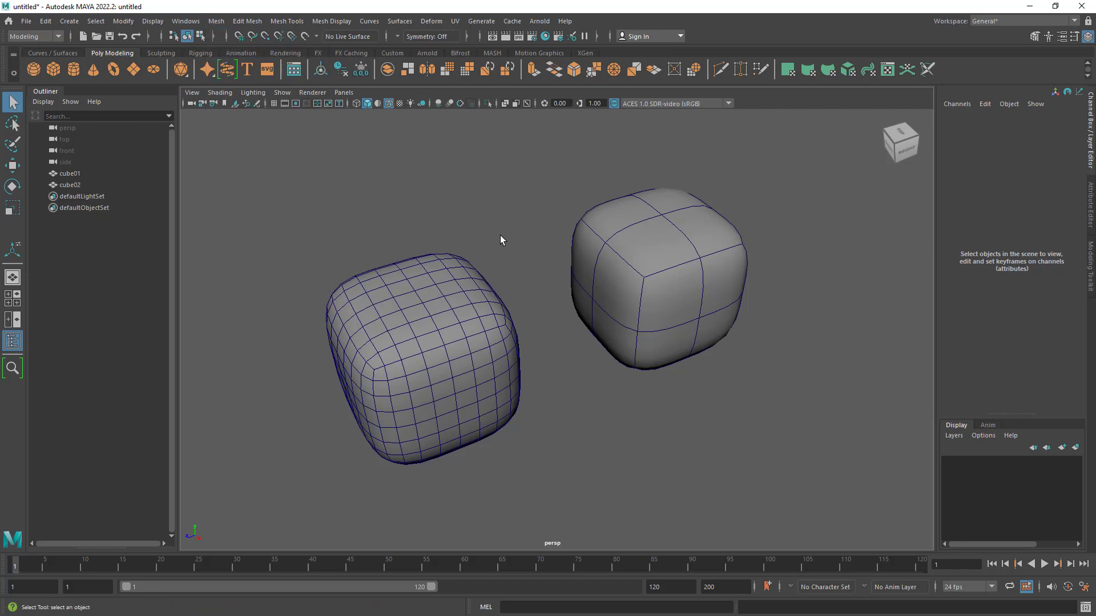
- Delete cube01 and turn off cube02's smooth mesh preview
left_click(605, 320)
left_click(421, 443)
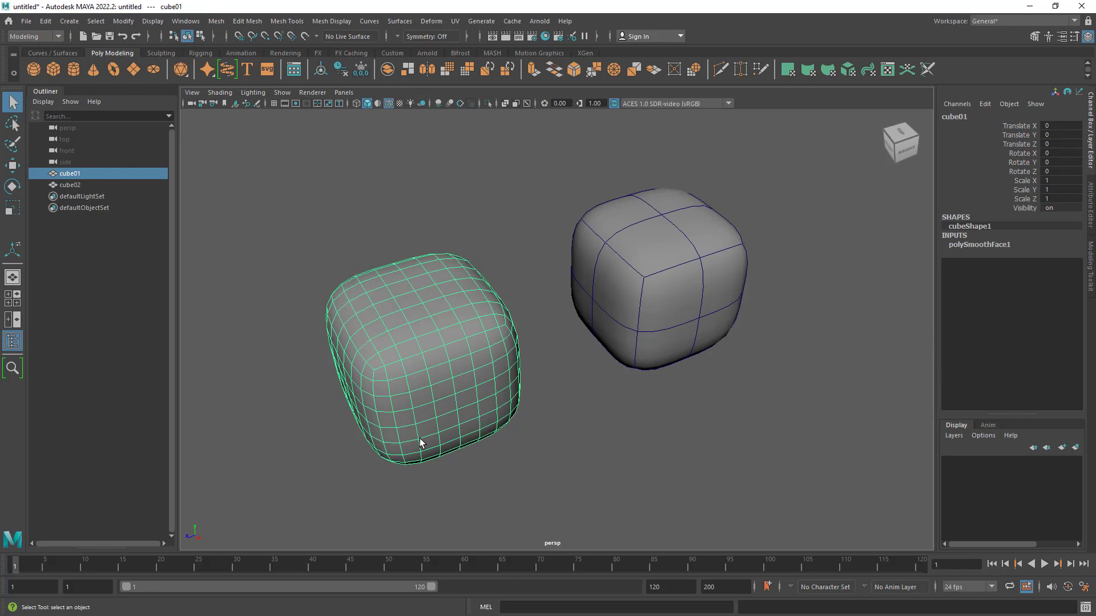
key("Delete")
left_click(594, 353)
key("2")
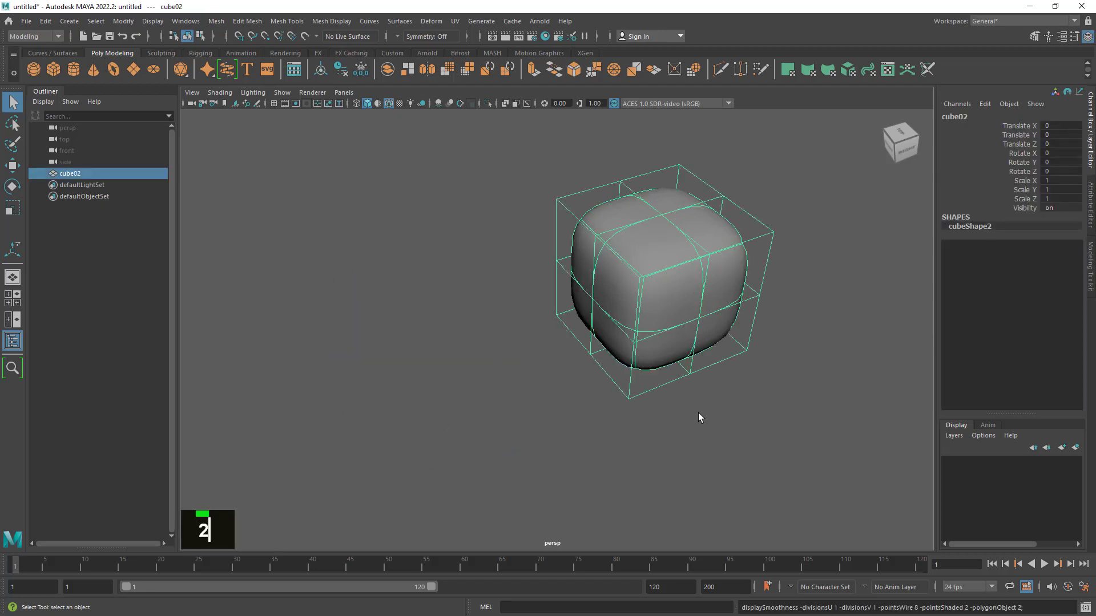
key("1")
- Switch cube02's smooth mesh preview on and off again to compare both displays up close, and deselect the cube
left_click_drag(714, 328, 611, 367, "alt")
right_click_drag(612, 368, 712, 401, "alt")
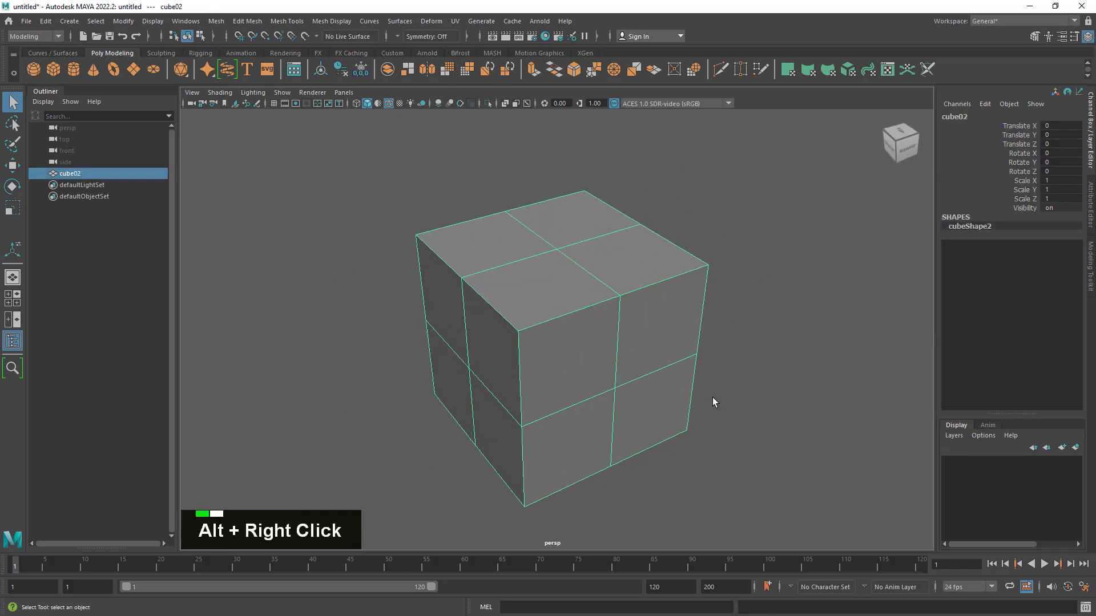
middle_click_drag(712, 402, 672, 367, "alt")
mouse_move(672, 368)
left_mouse_down("alt")
mouse_move(702, 350)
mouse_move(673, 370)
left_mouse_up("alt")
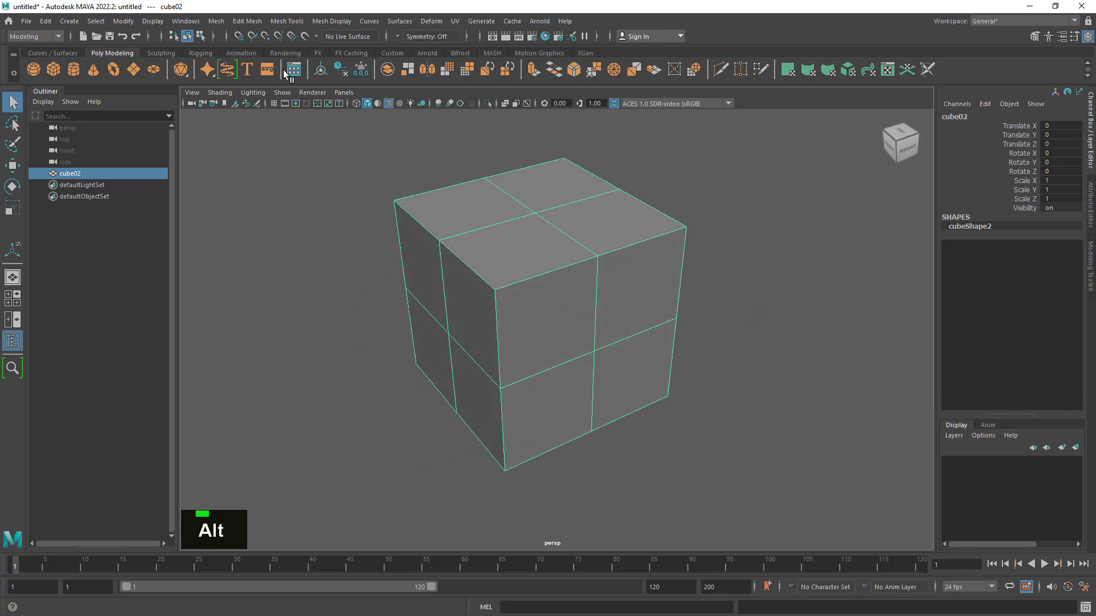
key("3")
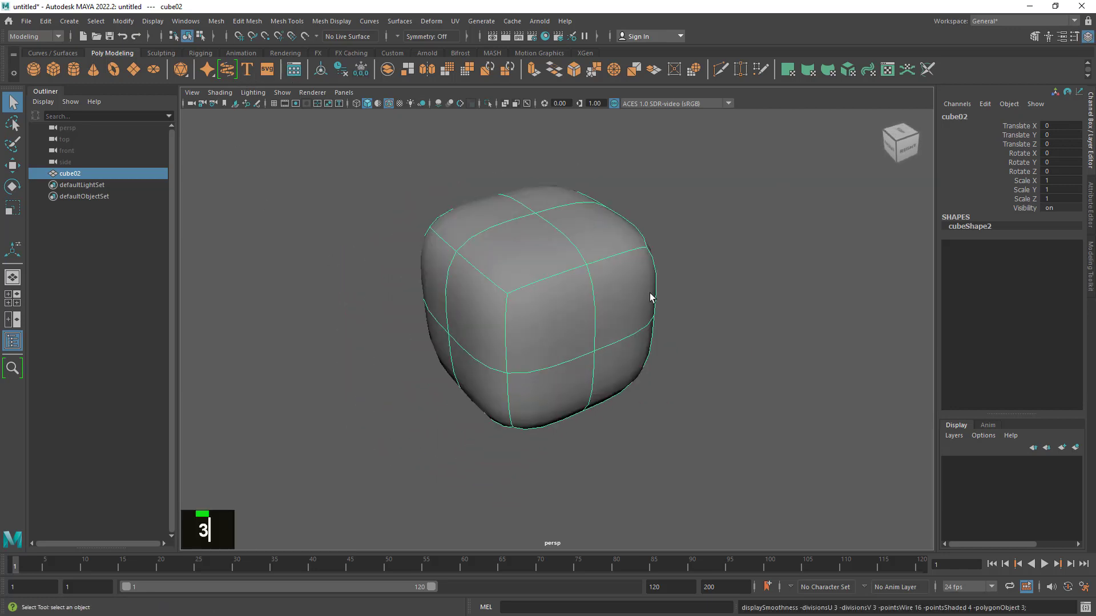
key("1")
left_click(745, 373)
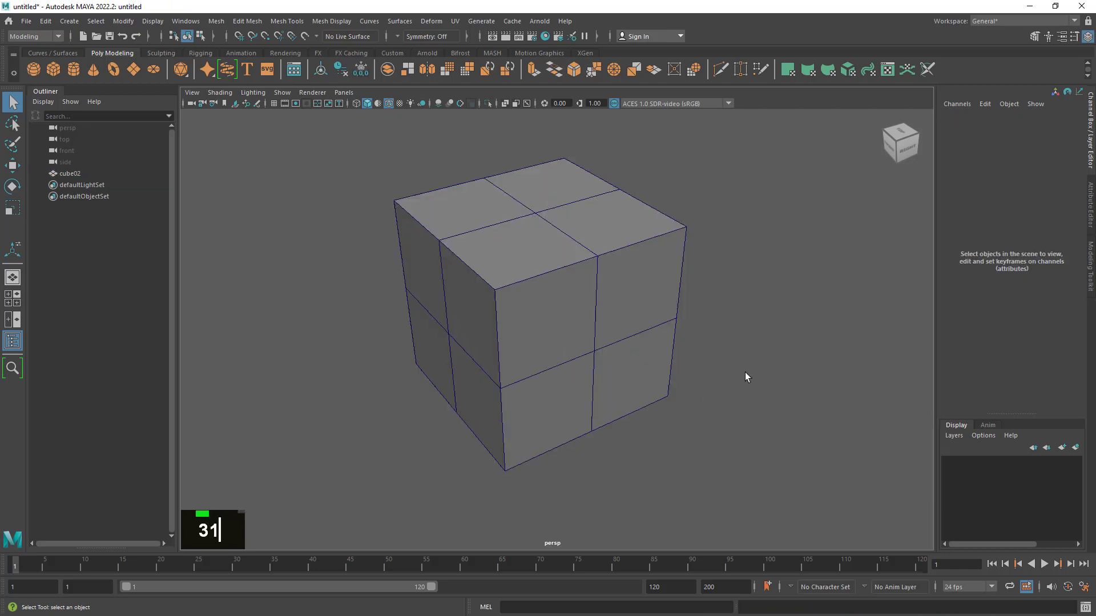
- Turn on the Poly Count heads-up display in the viewport
left_click(152, 21)
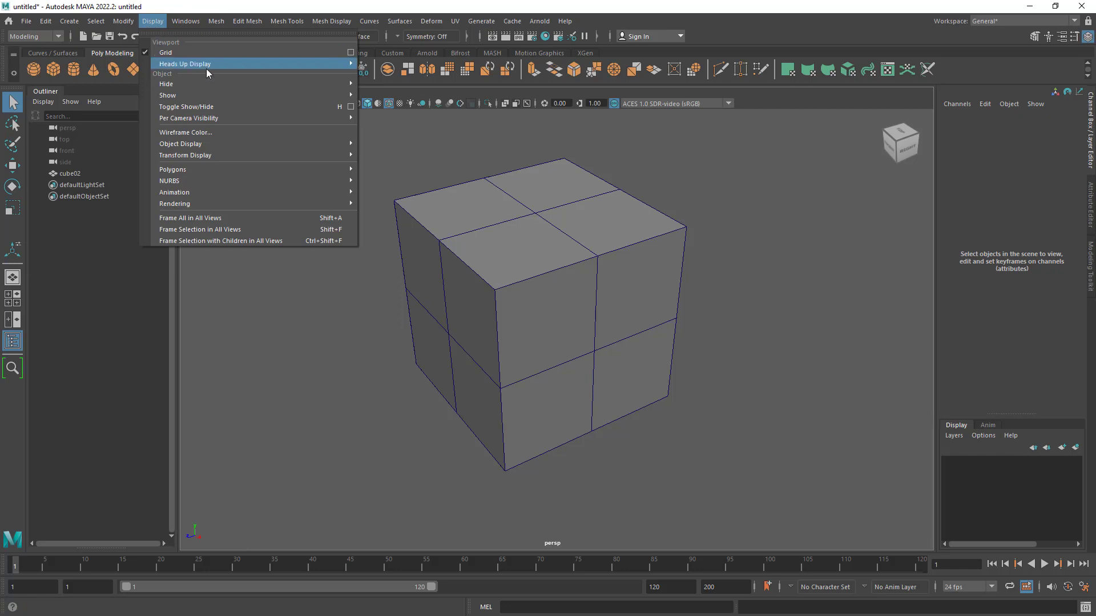
mouse_move(215, 64)
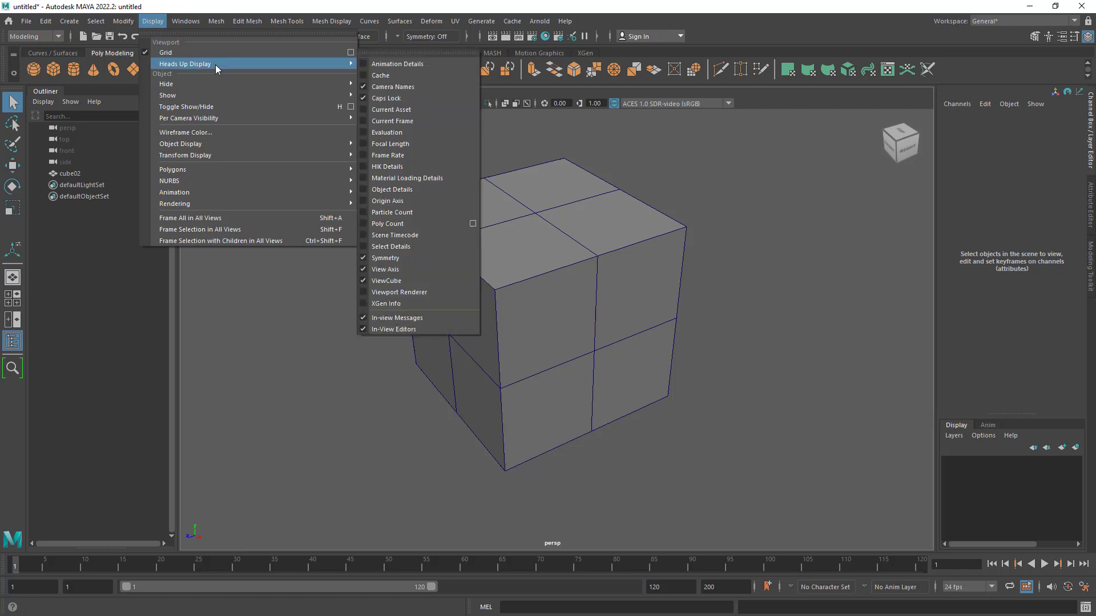
left_click(394, 224)
- Rename cube02 as cube01
right_click_drag(347, 279, 459, 288, "alt")
left_click_drag(459, 288, 460, 281, "alt")
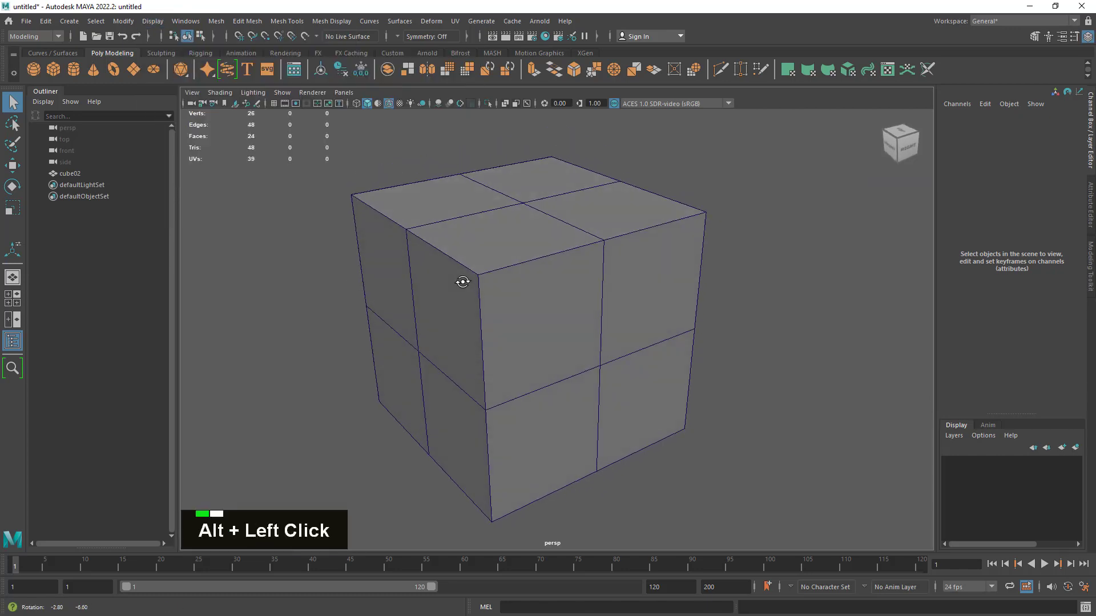
right_click_drag(460, 282, 392, 320, "alt")
left_click_drag(392, 320, 405, 327, "alt")
right_click_drag(599, 290, 516, 319, "alt")
left_click_drag(517, 319, 511, 318, "alt")
left_click(80, 173)
double_click(70, 173)
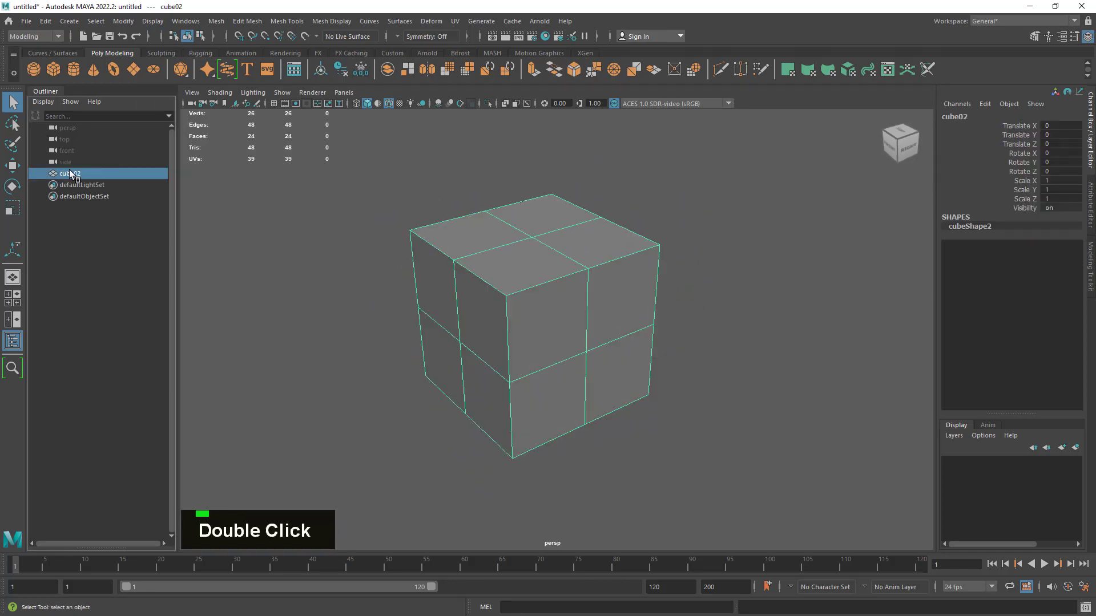
key("BackSpace")
type("1")
key("Return")
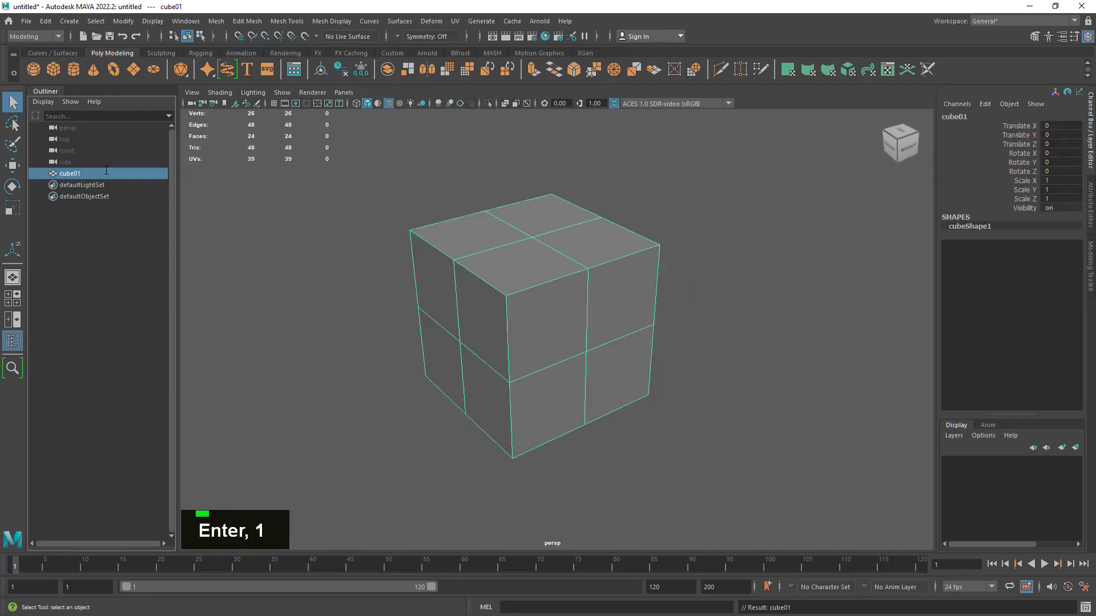
- Duplicate cube01 and move the copy along Z to a Translate Z of about -1.822
key("w")
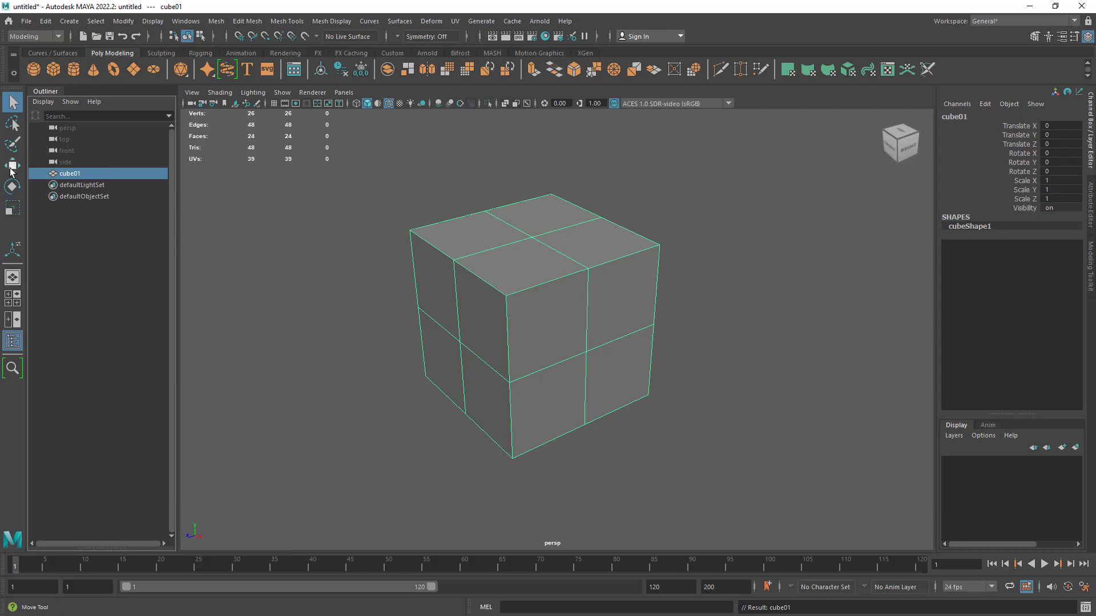
key("ctrl+d")
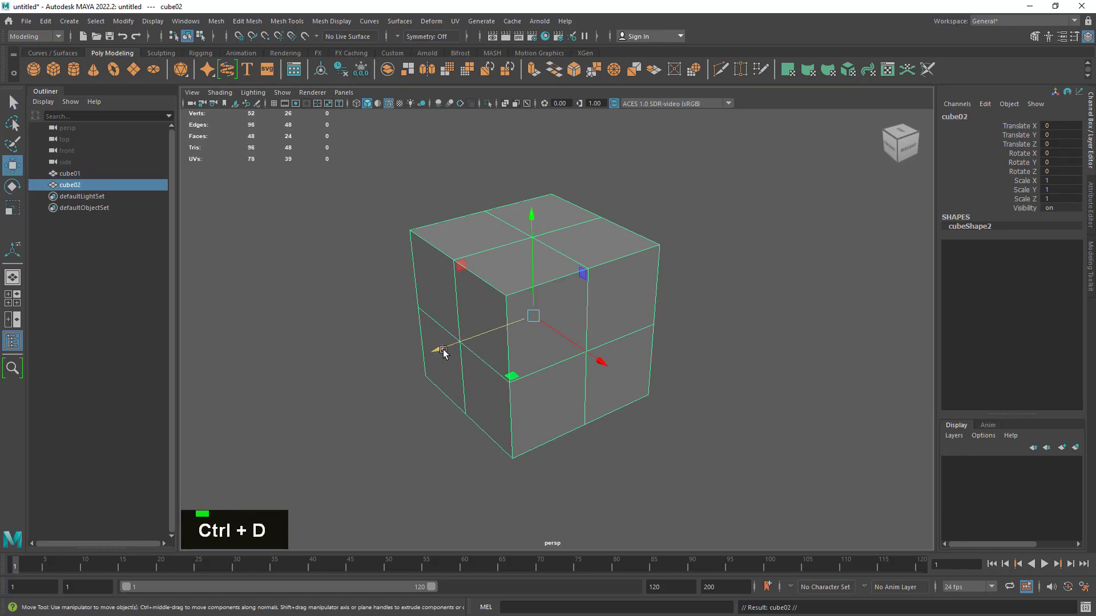
left_click_drag(440, 350, 739, 303)
middle_click_drag(739, 303, 606, 351, "alt")
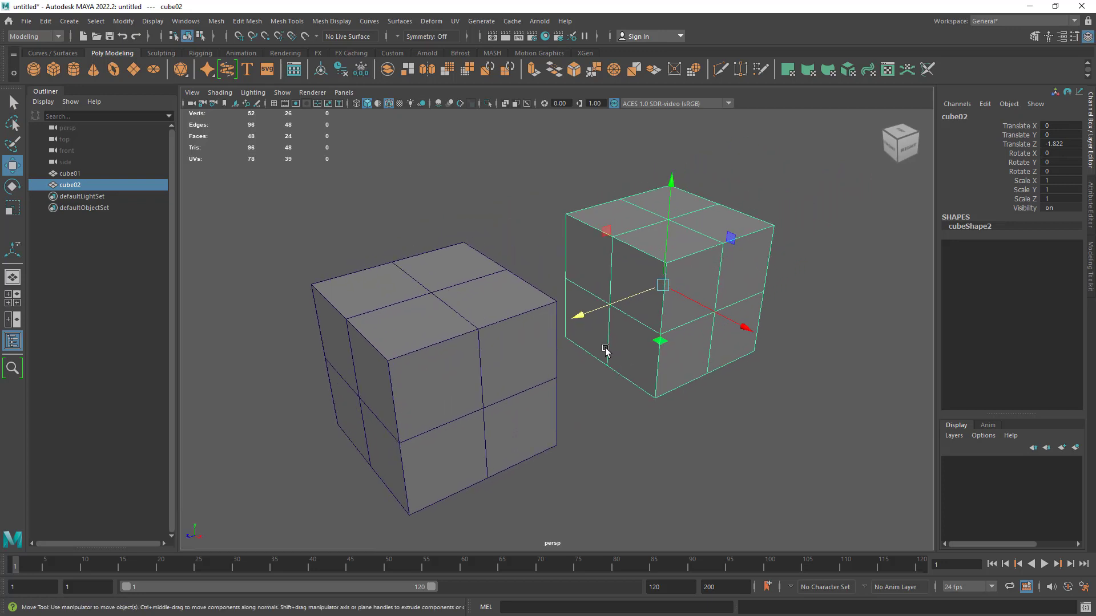
- Compare the poly count columns with nothing selected, with both cubes selected, and with cube01 and cube02 selected individually
left_click_drag(487, 198, 411, 335)
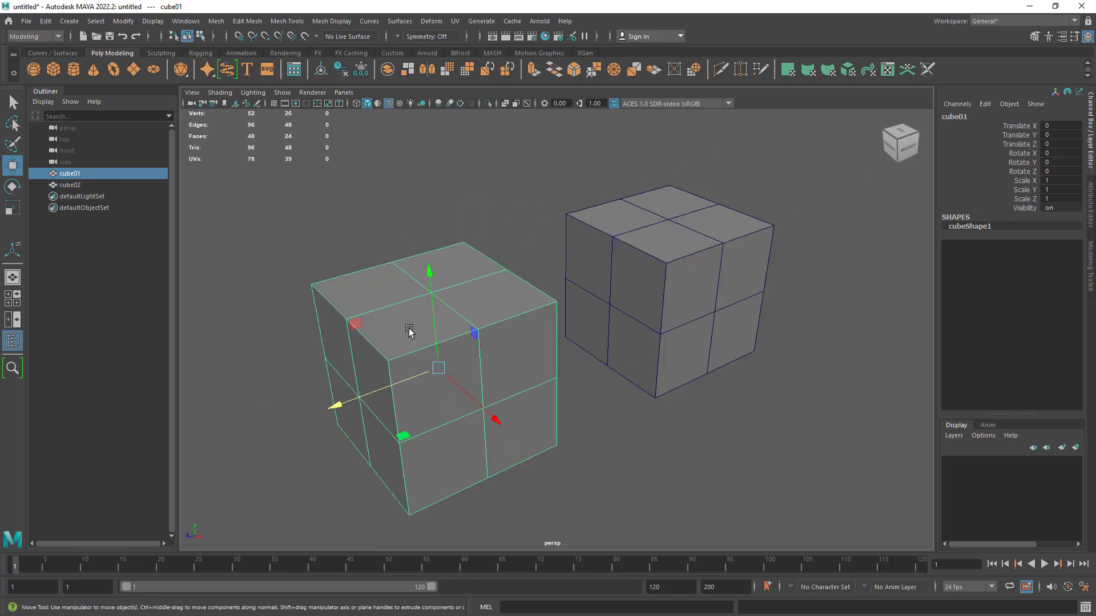
middle_click_drag(428, 275, 524, 286, "alt")
left_click_drag(524, 286, 539, 313, "alt")
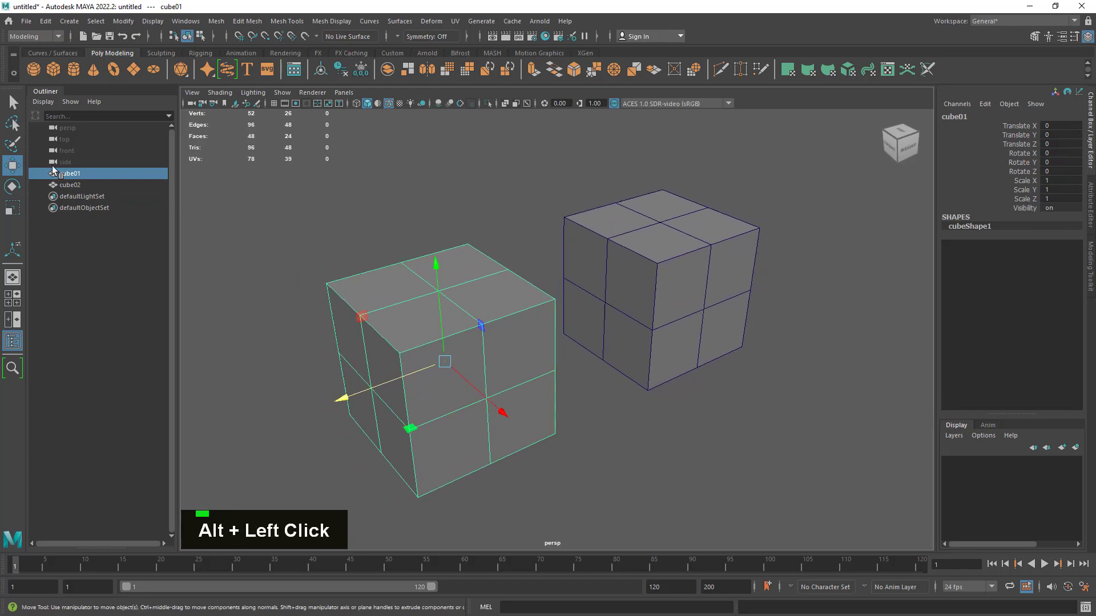
left_click(12, 101)
left_click(478, 207)
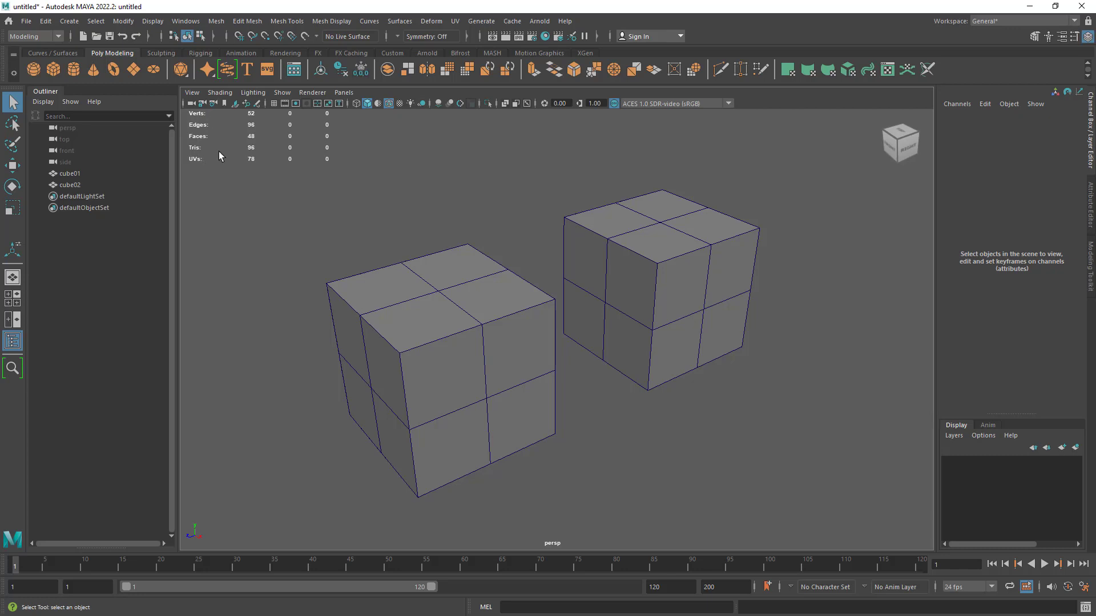
left_click_drag(429, 214, 682, 377)
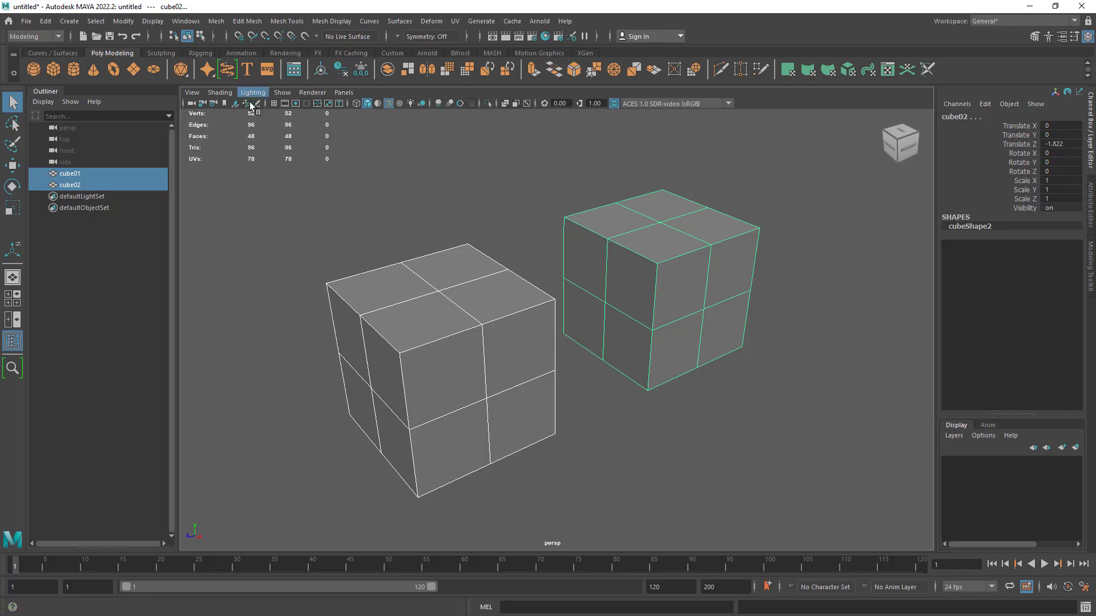
left_click(342, 234)
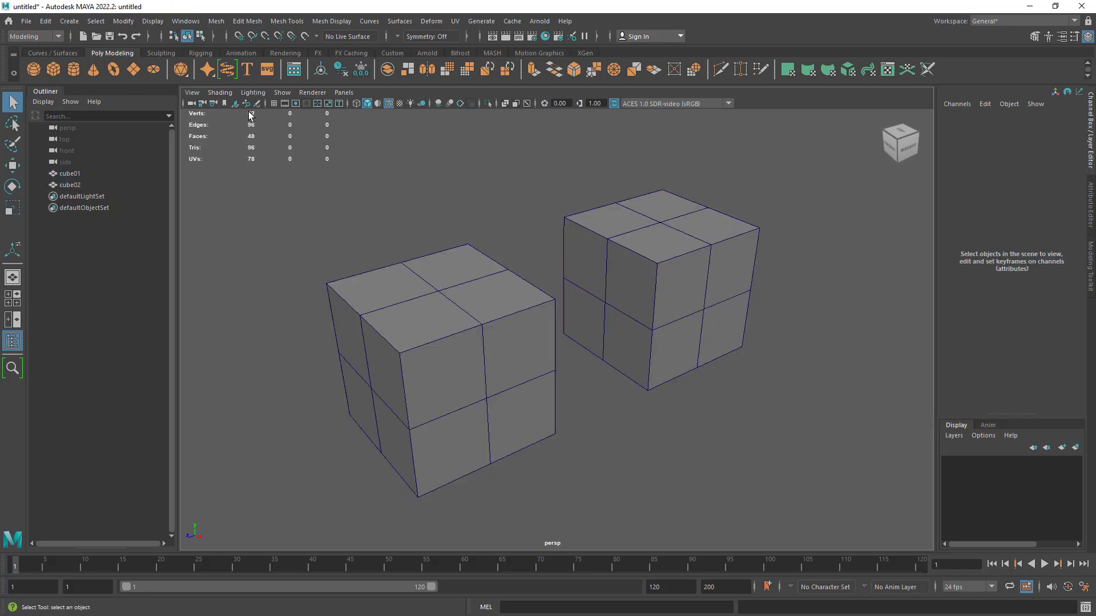
left_click(450, 358)
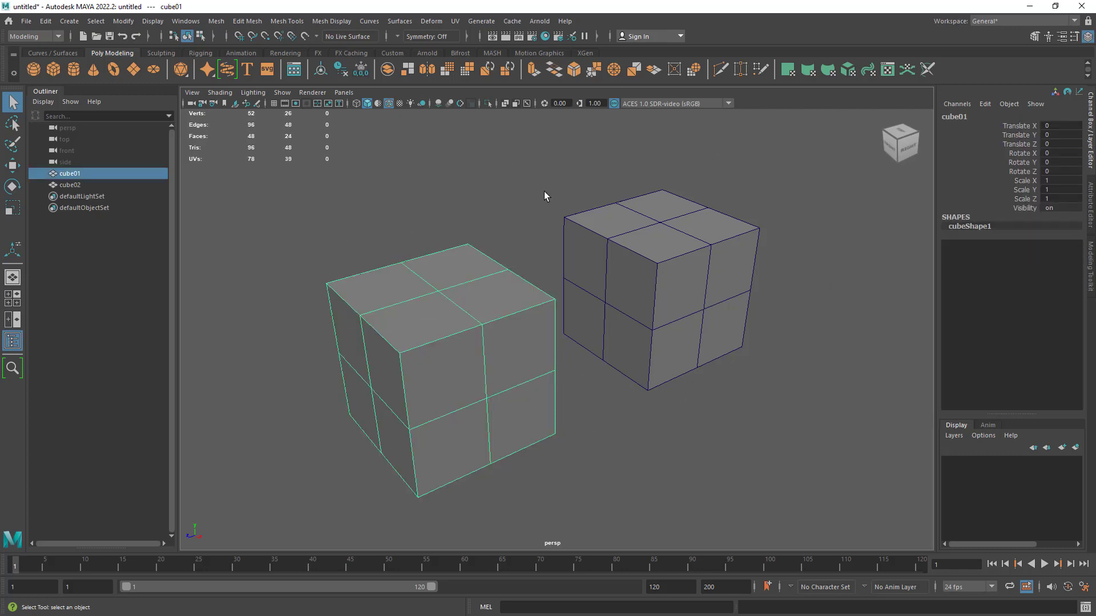
left_click(336, 205)
left_click(644, 266)
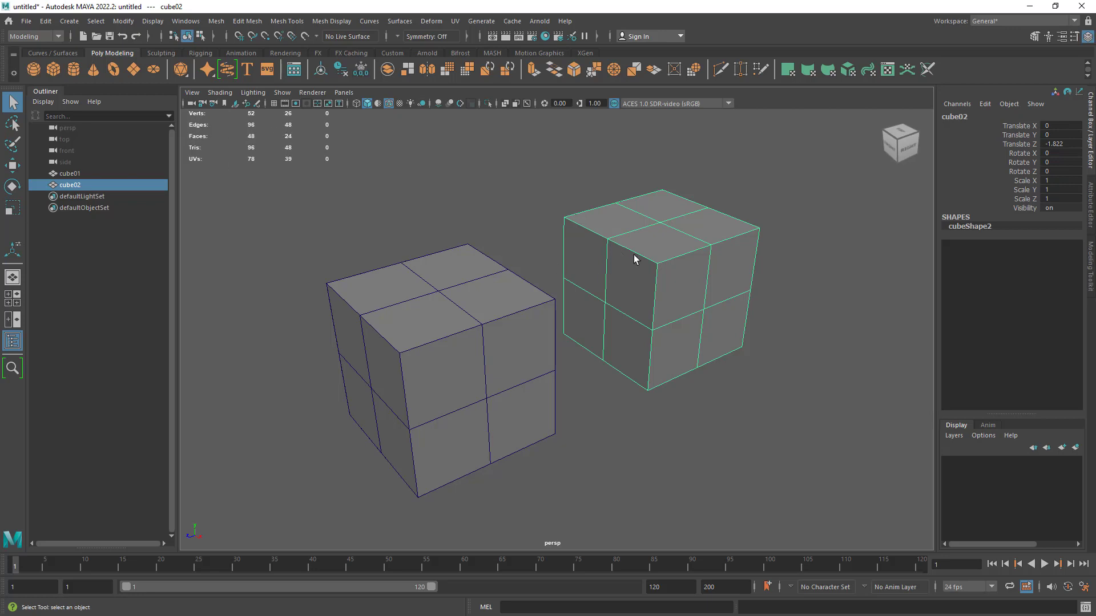
- Select two collinear edges across cube02's top to check the component count column, and return to object selection with nothing selected
right_click(645, 245)
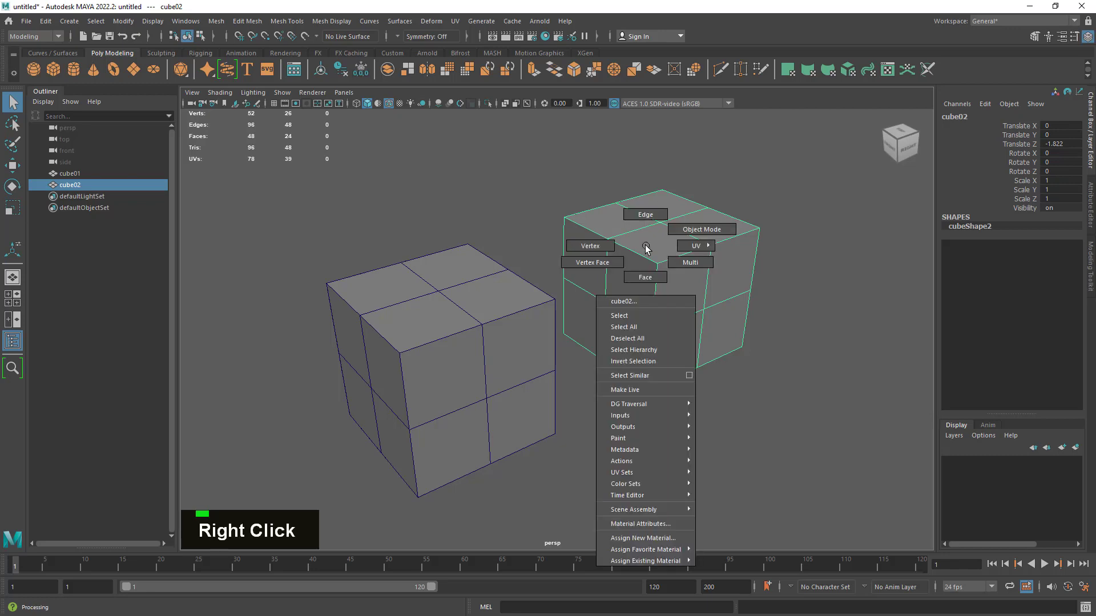
left_click(639, 220)
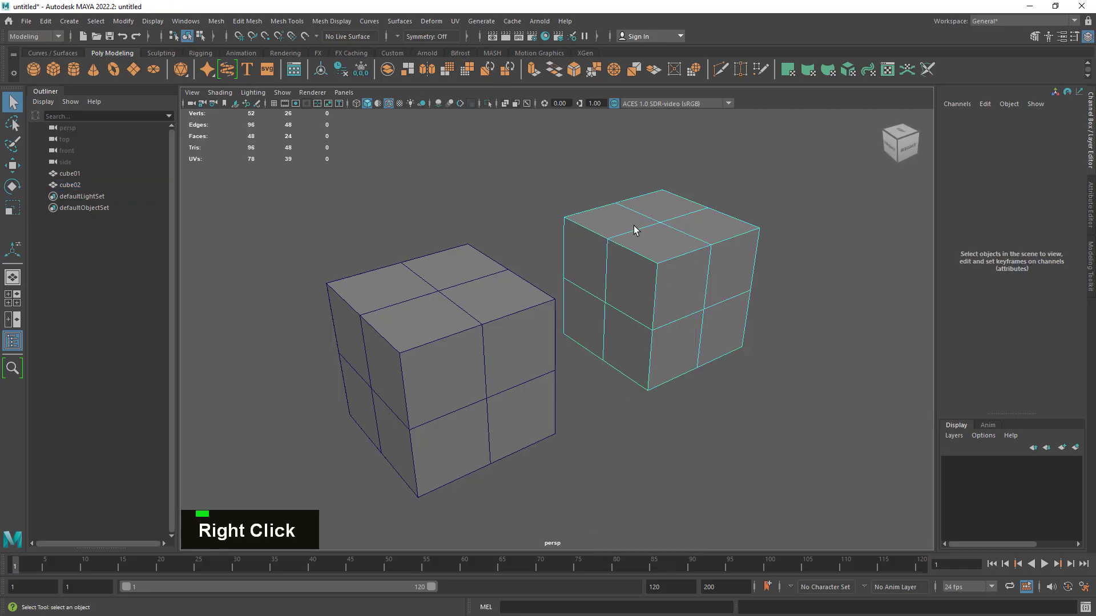
left_click(629, 231, "shift")
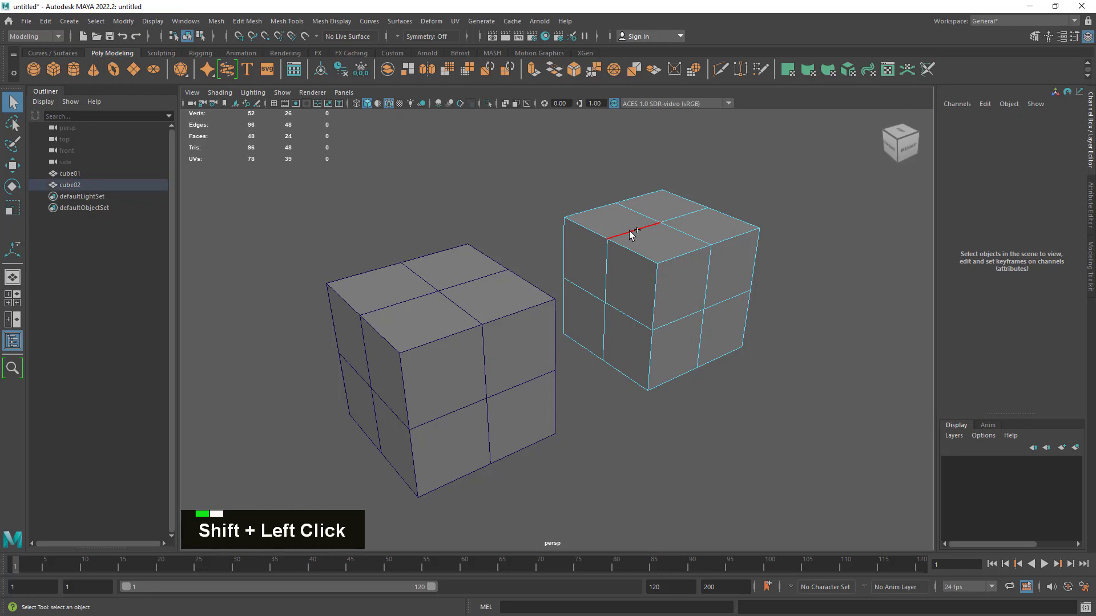
left_click(683, 216, "shift")
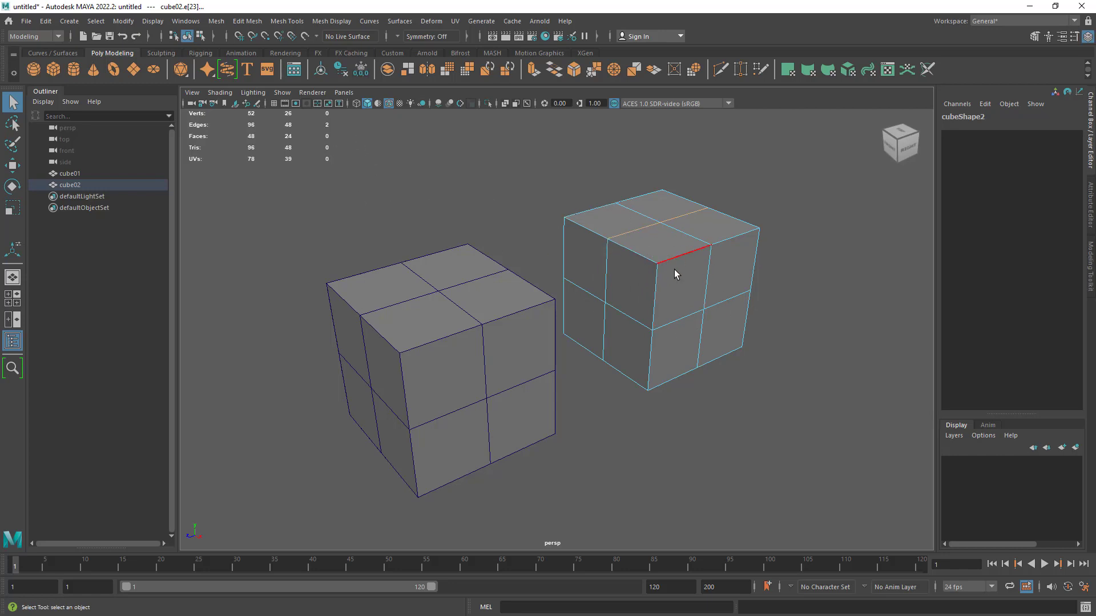
right_click_drag(693, 279, 786, 198, "alt")
left_click(786, 198)
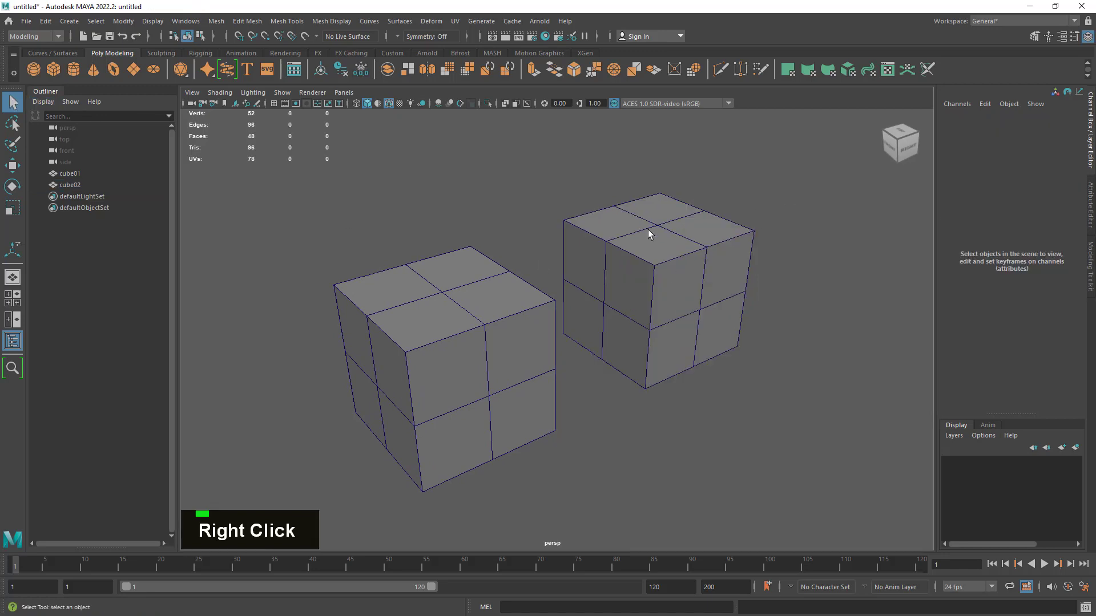
- Smooth cube01 with the Smooth operation at 2 divisions
left_click(441, 269)
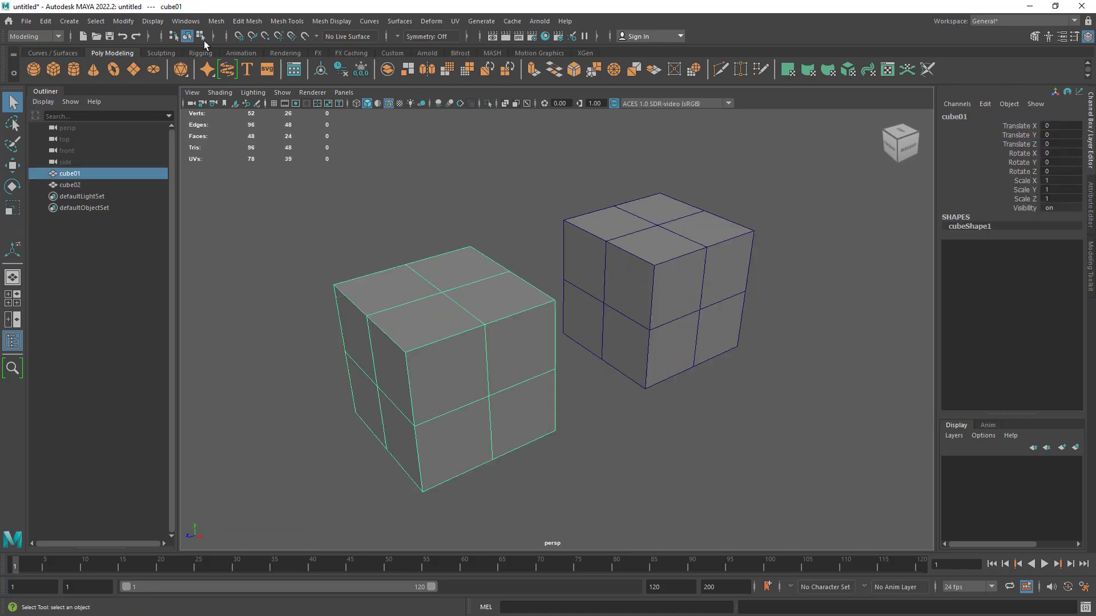
left_click(217, 21)
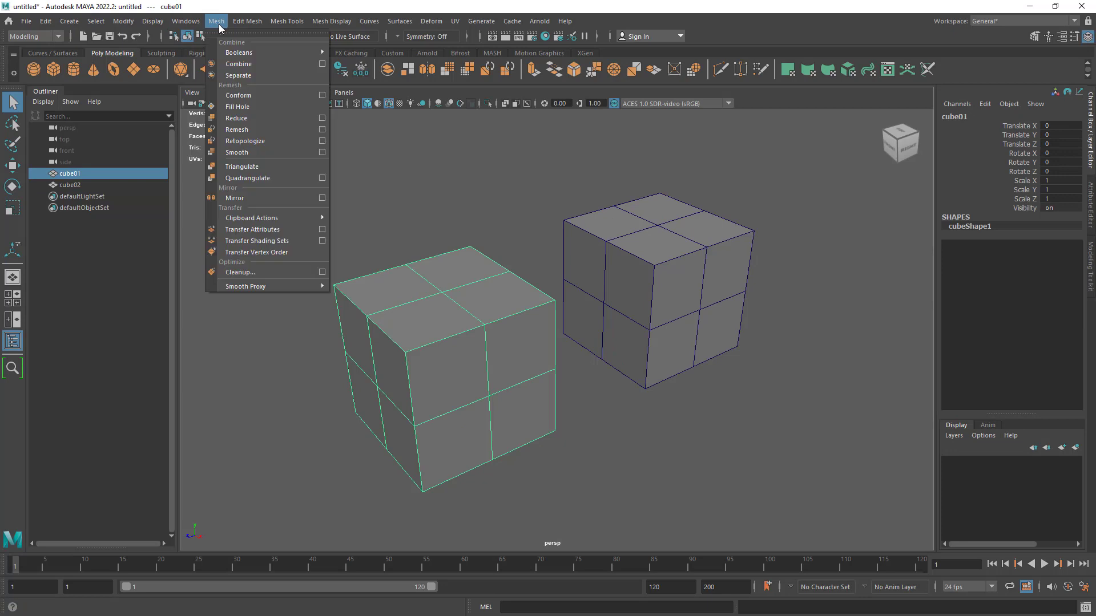
left_click(262, 152)
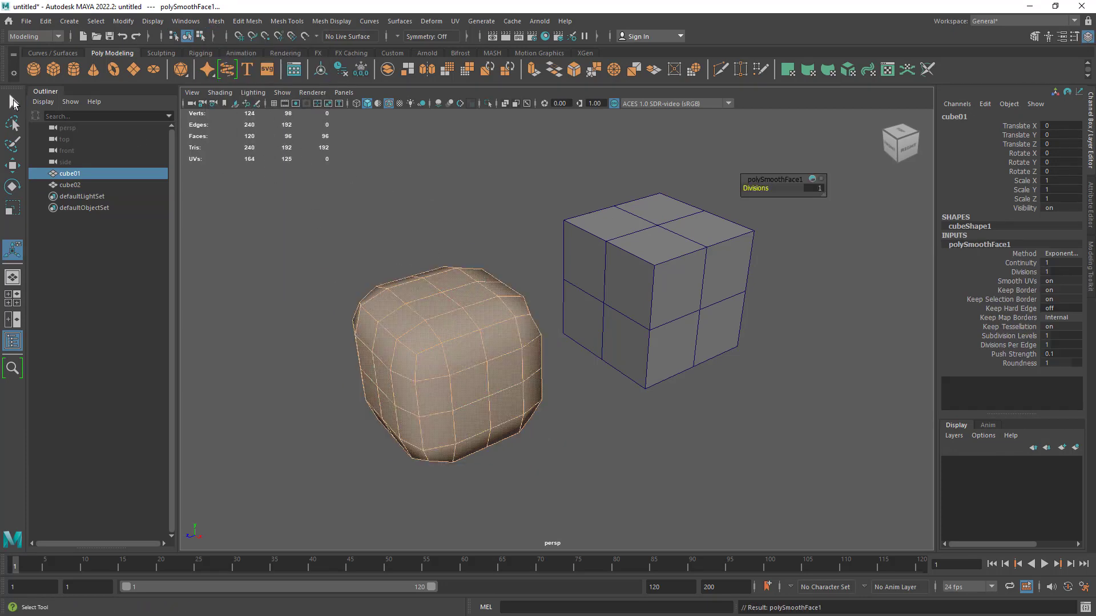
left_click(820, 189)
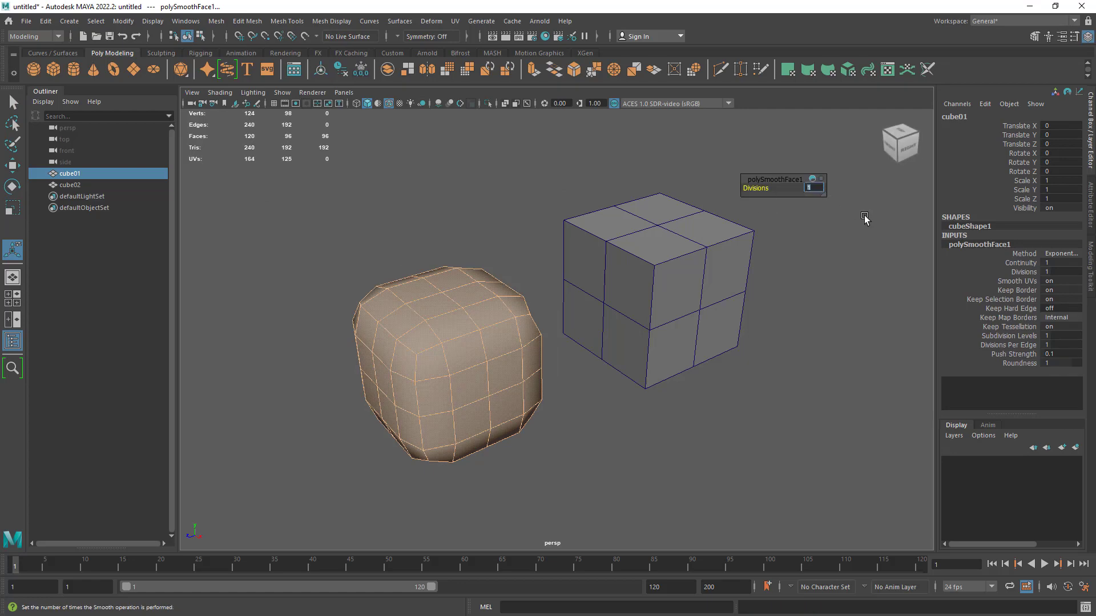
type("2")
key("Return")
left_click_drag(293, 291, 379, 310, "alt")
middle_click_drag(379, 311, 374, 297, "alt")
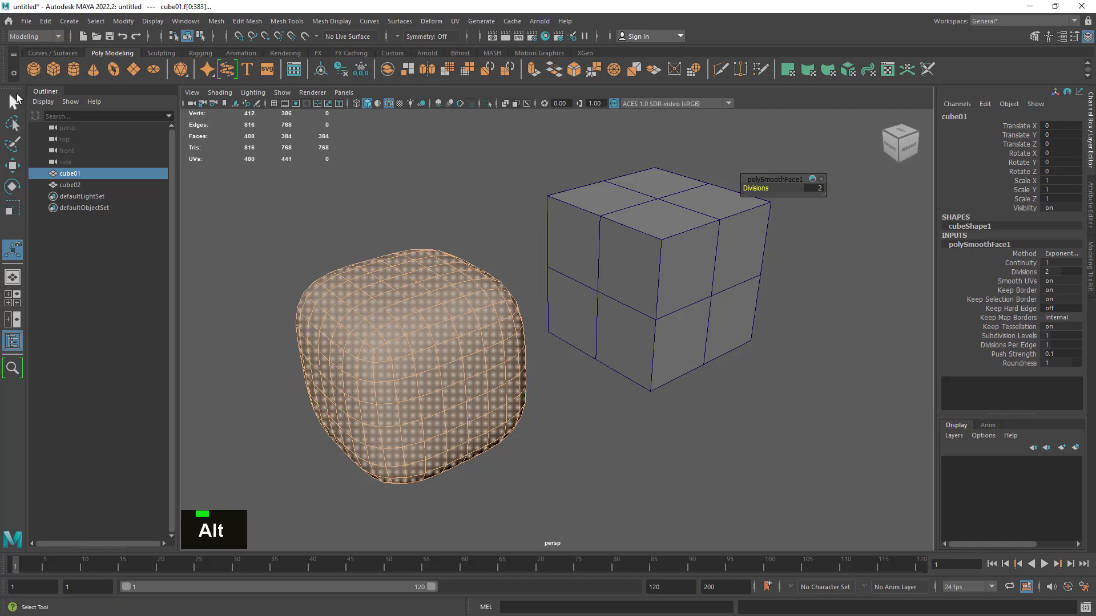
- Return to the Select tool with cube01 selected and inspect the settings of its polySmoothFace1 input
left_click(16, 96)
double_click(475, 217)
left_click_drag(455, 213, 396, 417)
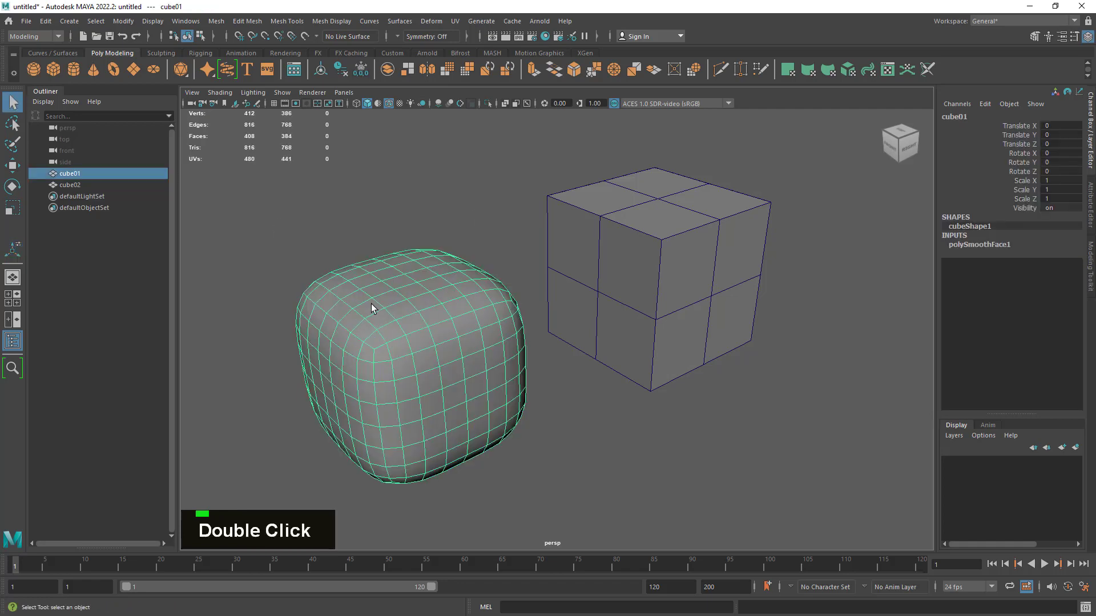
left_click(1002, 246)
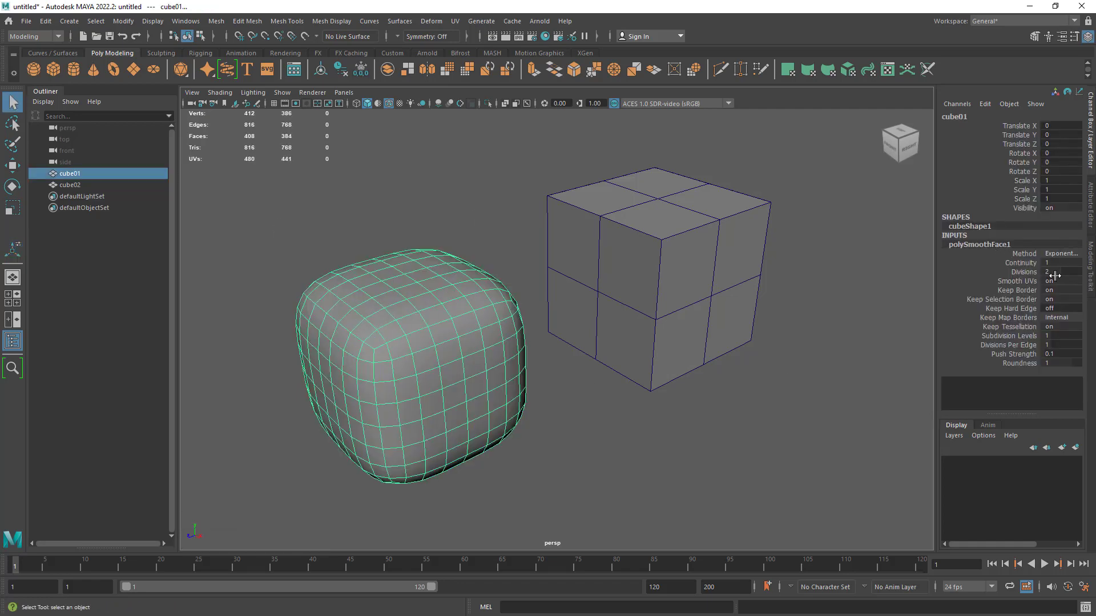
middle_click_drag(491, 224, 533, 264, "alt")
left_click_drag(534, 264, 580, 289, "alt")
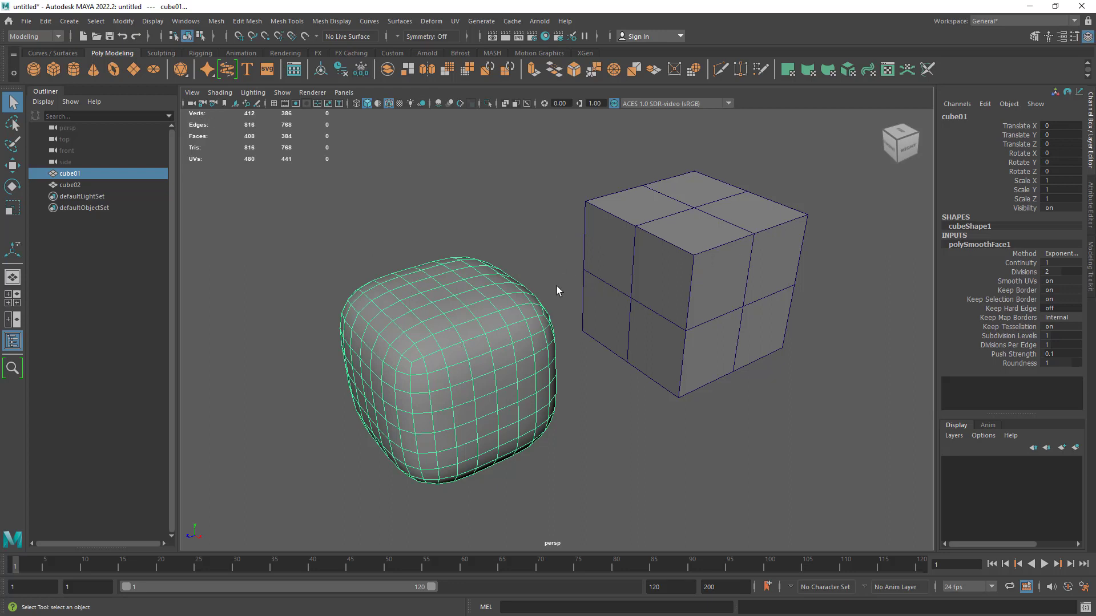
- Turn on smooth mesh preview for cube02 and check the poly count with it selected
left_click(753, 357)
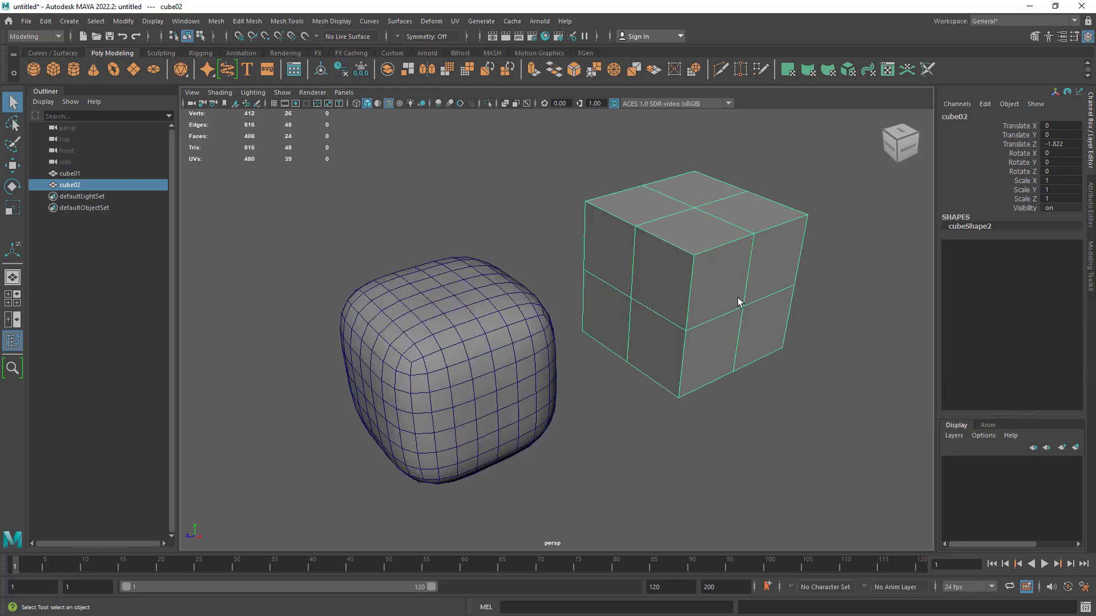
key("3")
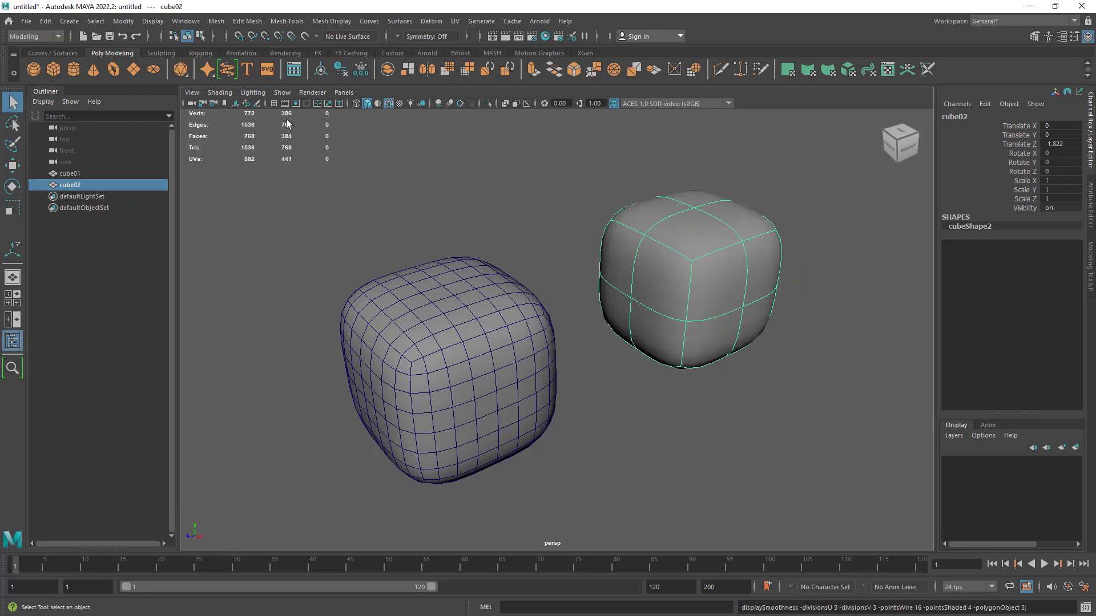
left_click(477, 214)
left_click(701, 298)
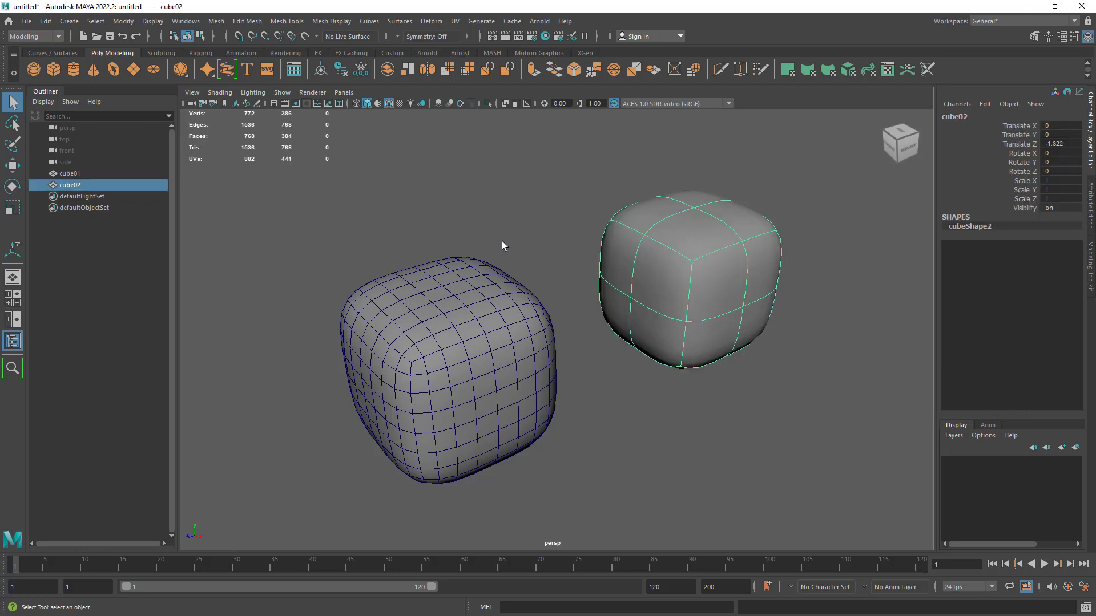
- Select cube01, review its polySmoothFace1 input, and delete the cube's construction history
left_click(484, 341)
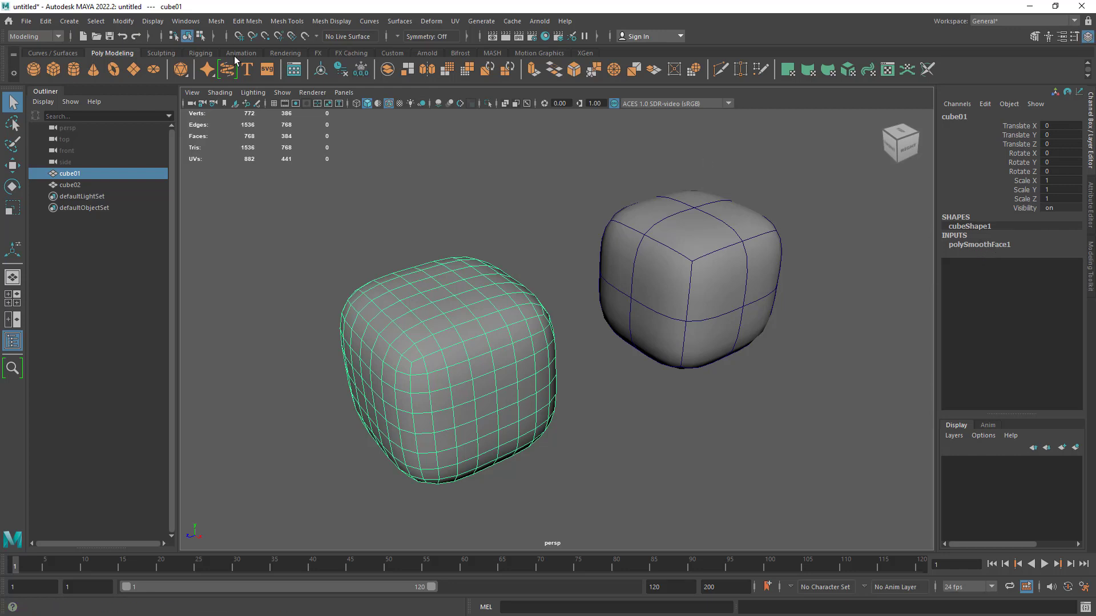
left_click(216, 21)
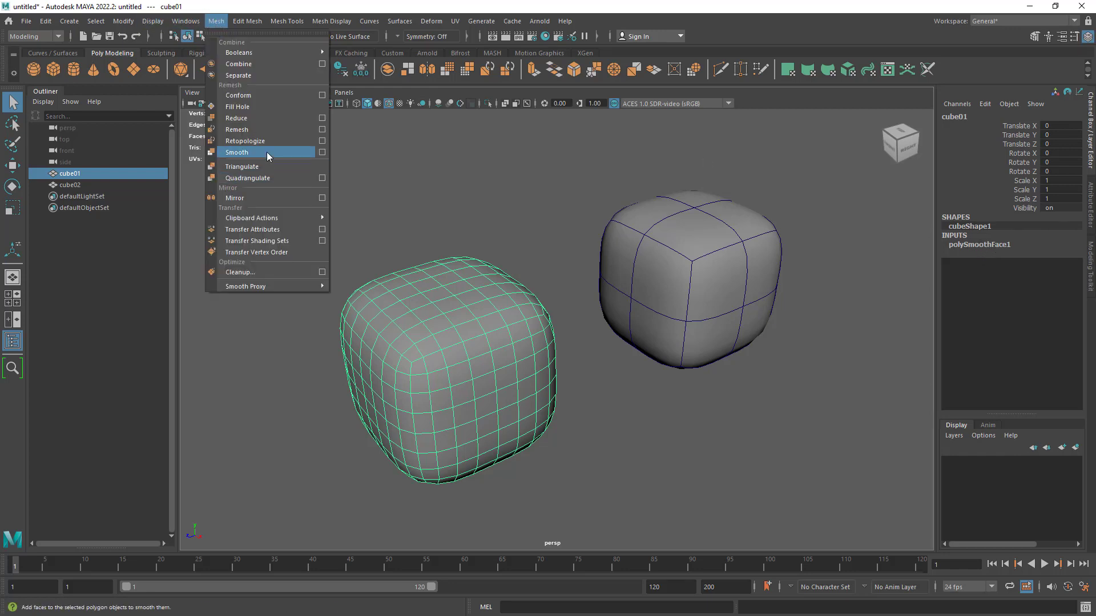
left_click(976, 245)
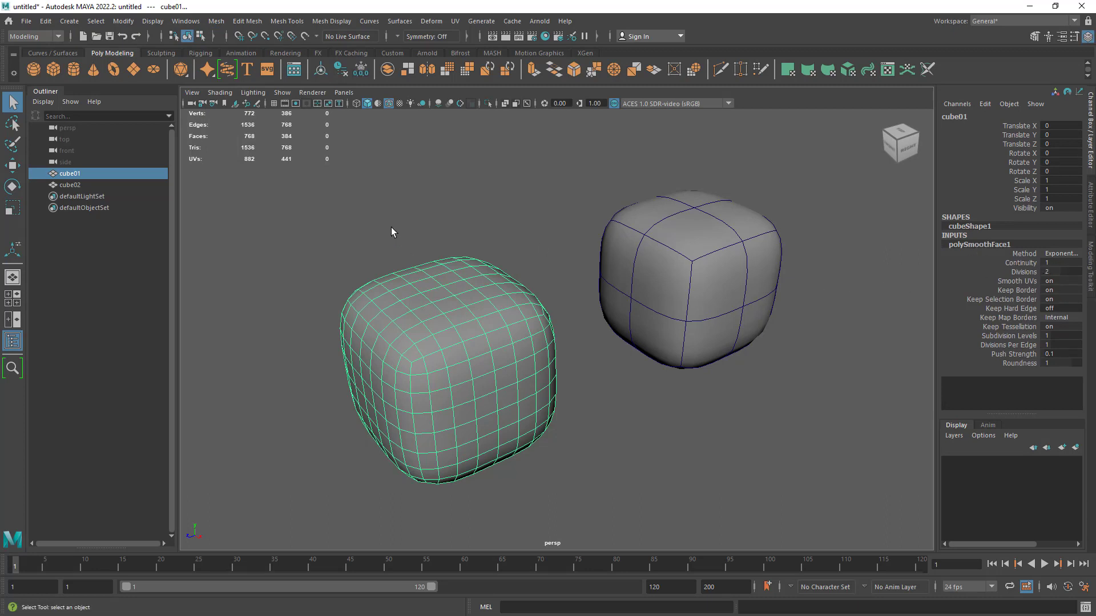
left_click_drag(392, 229, 492, 440)
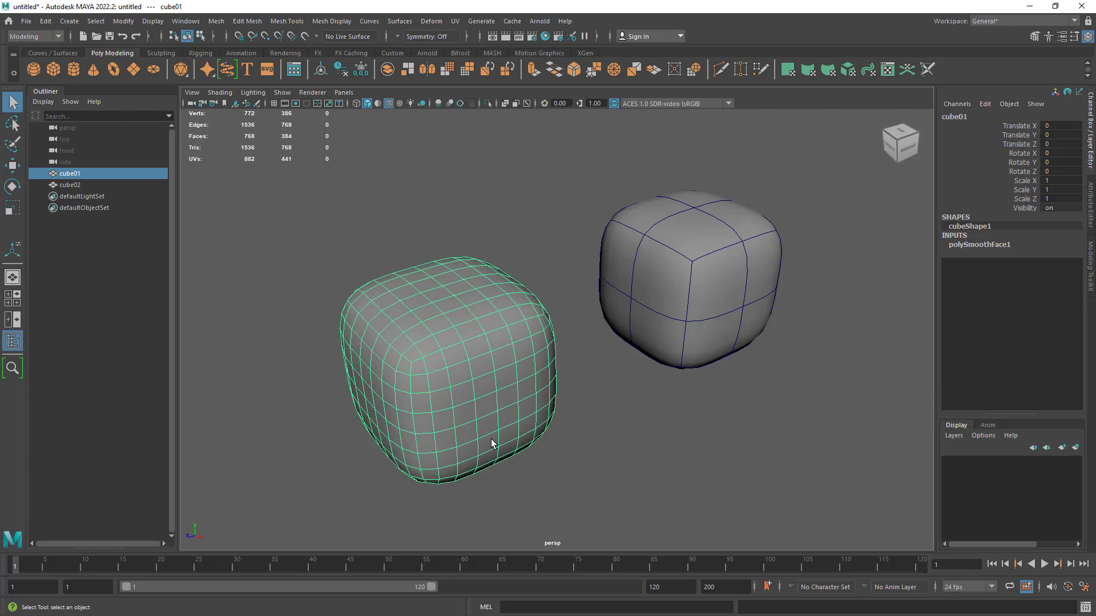
double_click(976, 245)
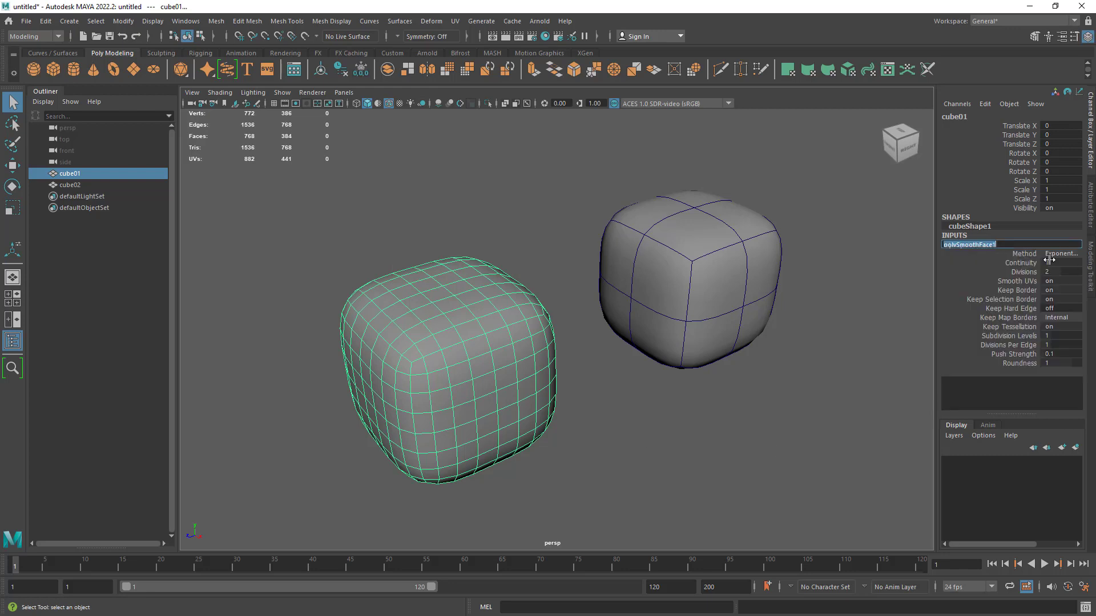
left_click(343, 70)
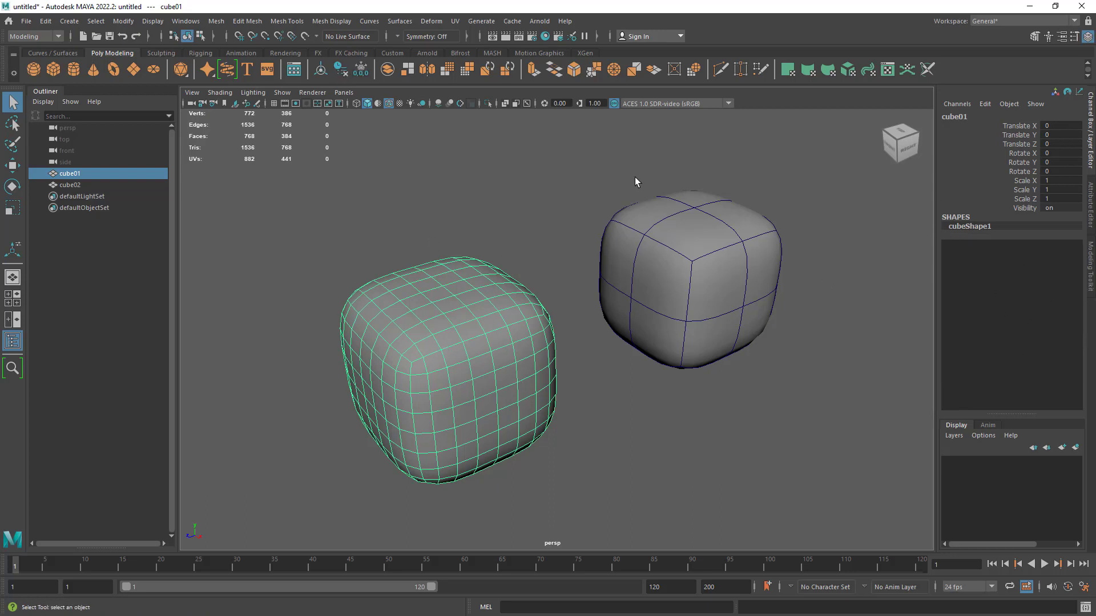
- Select cube02 and toggle its smooth mesh preview off and on repeatedly to compare the poly count
left_click_drag(636, 182, 768, 384)
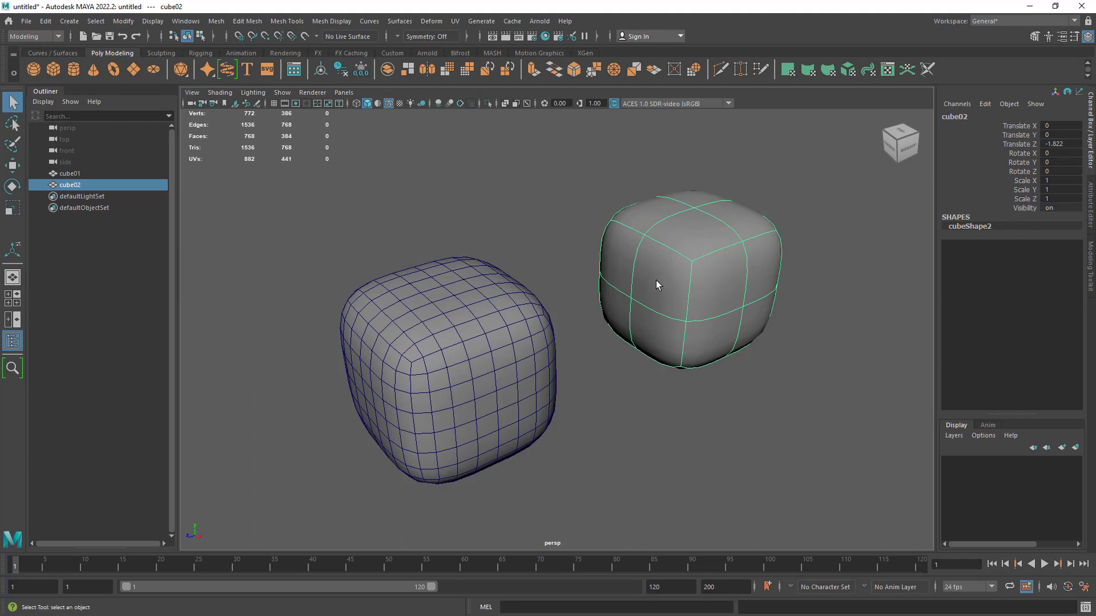
key("1")
key("3")
key("1")
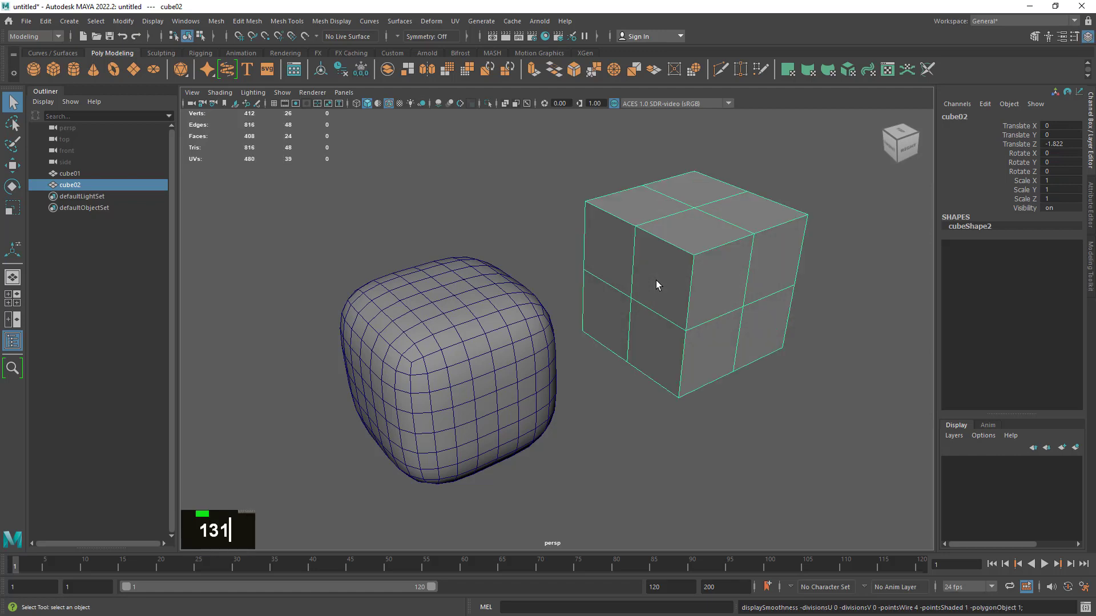
key("3")
key("1")
key("3")
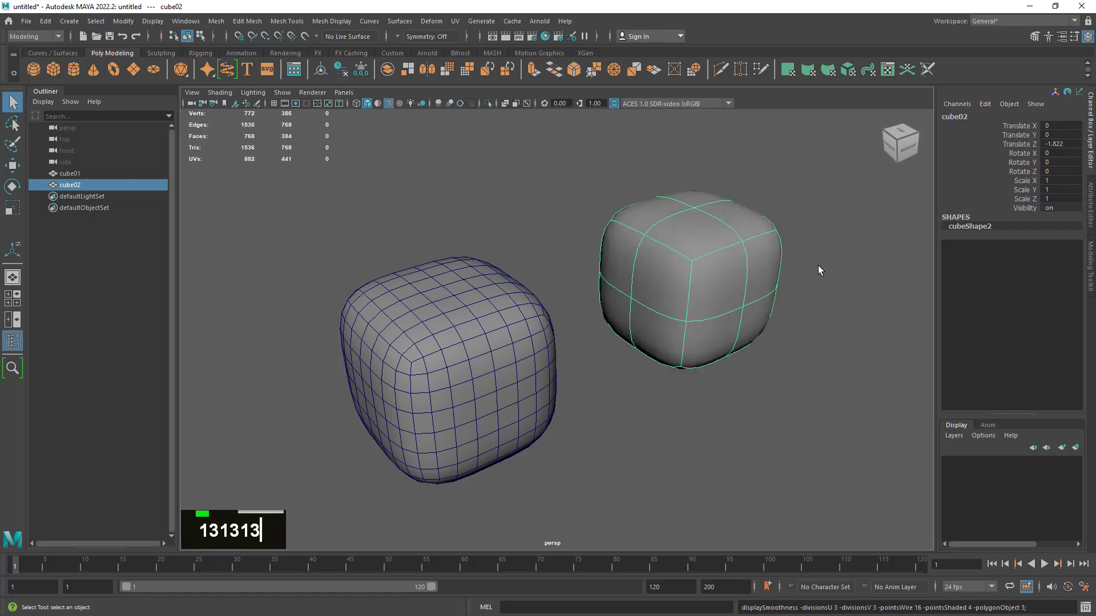
- Select cube02 again and turn off its smooth mesh preview
right_click_drag(739, 343, 712, 360, "alt")
left_click_drag(712, 360, 706, 392, "alt")
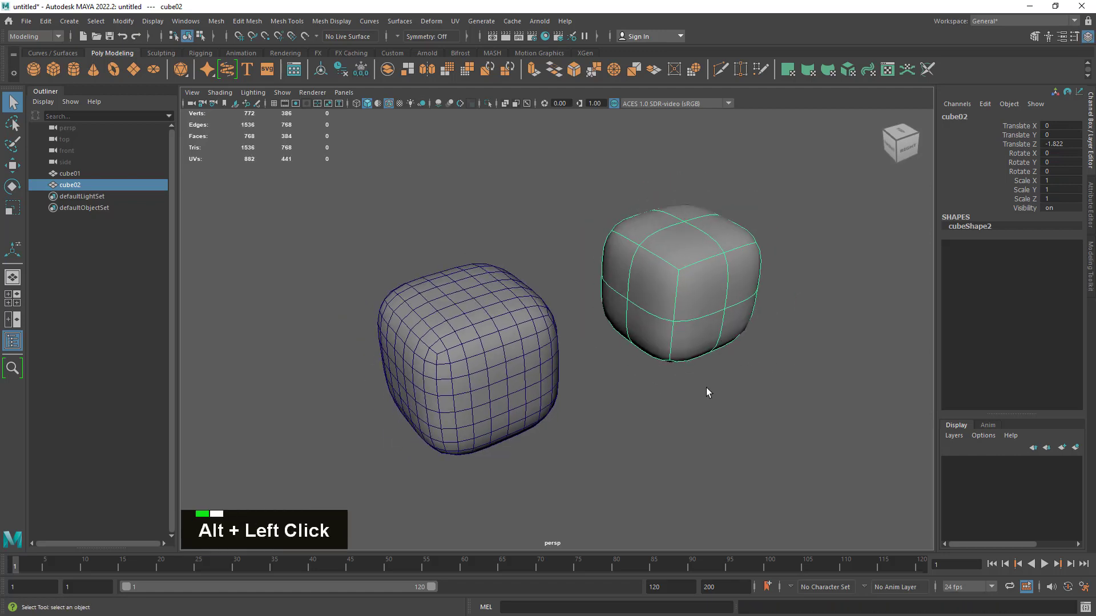
middle_click_drag(707, 391, 653, 386, "alt")
left_click_drag(653, 386, 638, 396, "alt")
left_click(678, 384)
middle_click_drag(678, 384, 565, 397, "alt")
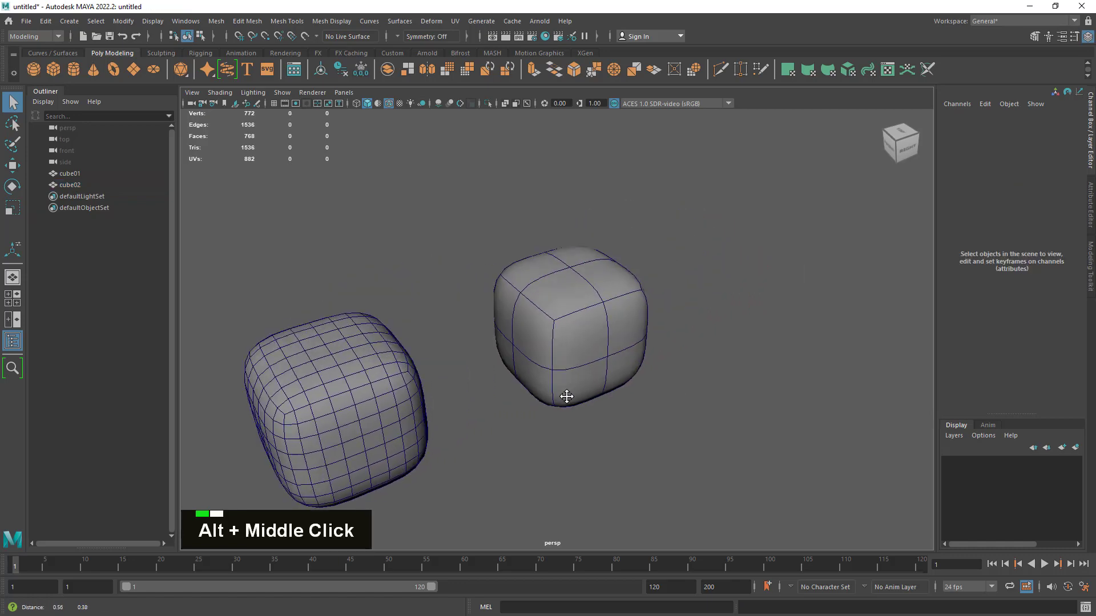
right_click_drag(565, 396, 745, 433, "alt")
left_click(536, 373)
key("1")
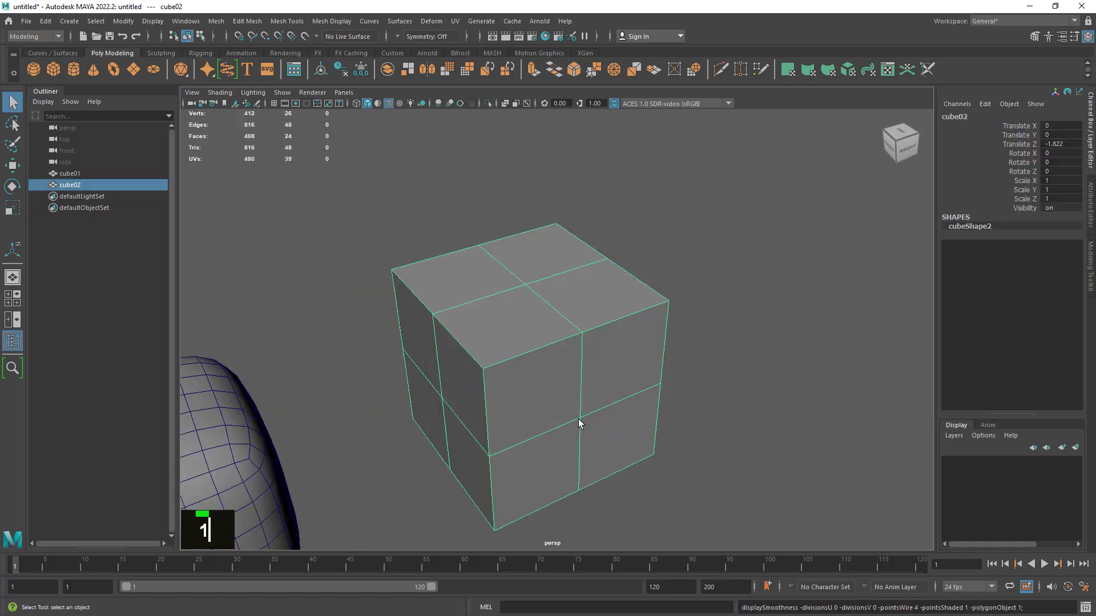
- Examine the unsmoothed cube02 beside the smoothed cube01 from several angles and up close
left_click_drag(580, 423, 521, 416, "alt")
right_click_drag(687, 418, 649, 443, "alt")
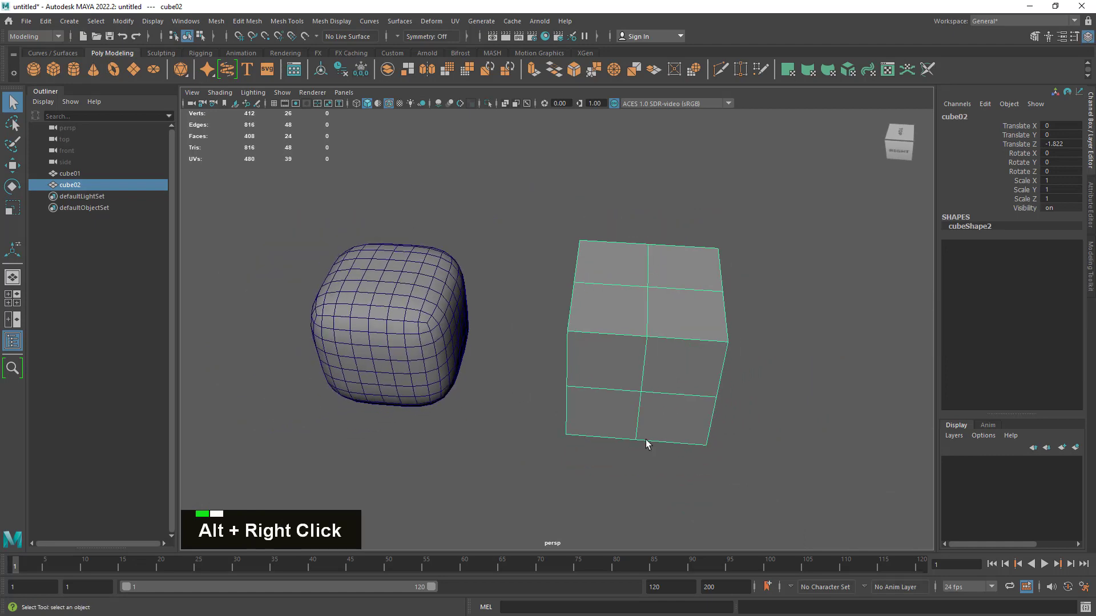
middle_click_drag(649, 443, 675, 361, "alt")
left_click_drag(675, 361, 614, 347, "alt")
right_click_drag(615, 347, 790, 367, "alt")
middle_click_drag(790, 367, 609, 429, "alt")
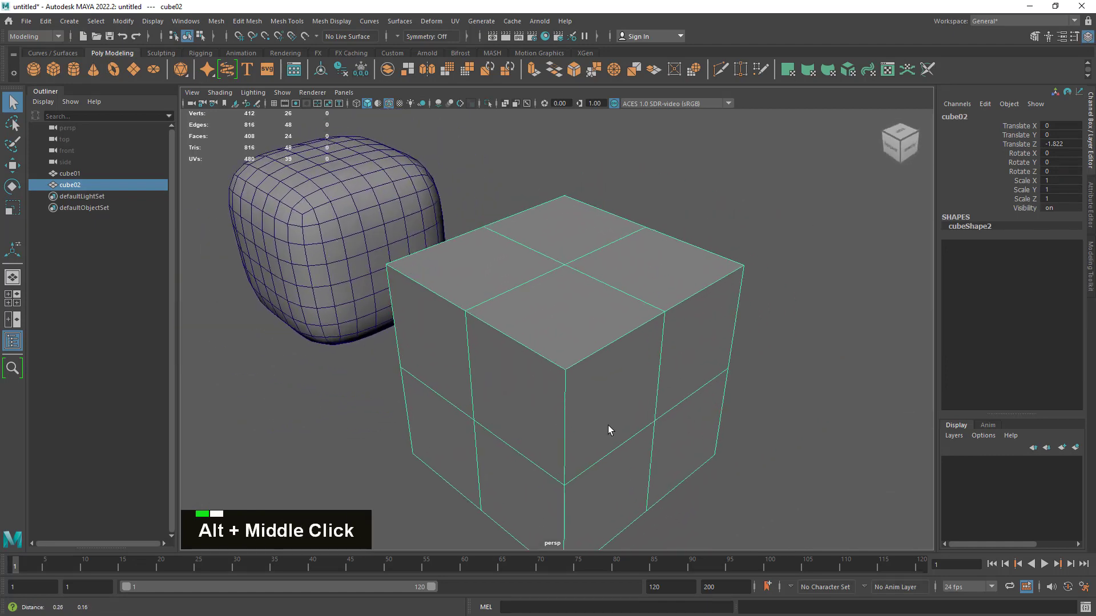
left_click_drag(609, 429, 617, 413, "alt")
middle_click_drag(617, 413, 687, 286, "alt")
right_click_drag(687, 286, 675, 369, "alt")
middle_click_drag(675, 369, 761, 371, "alt")
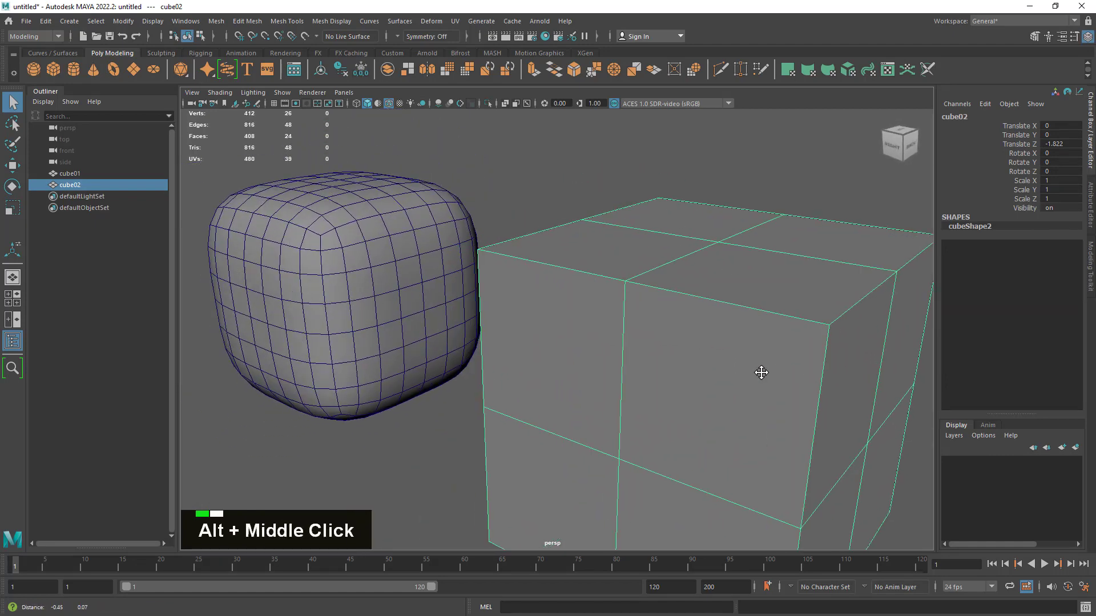
left_click_drag(760, 372, 728, 375, "alt")
right_click_drag(728, 375, 653, 337, "alt")
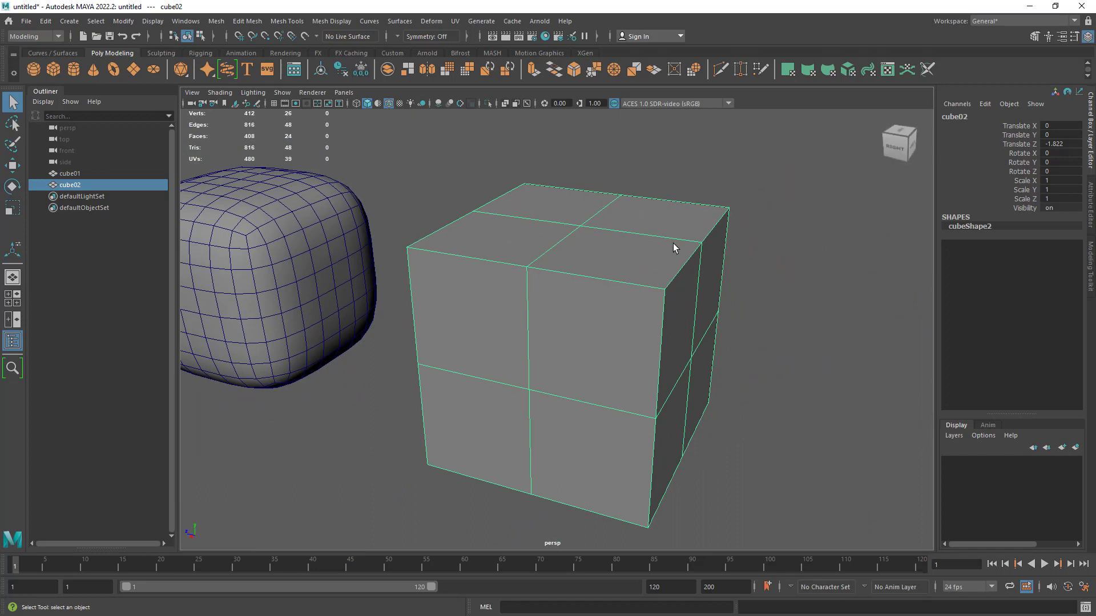
- Insert an edge loop on cube02 close to the border of its face farthest from cube01, and return to object mode
right_click(626, 286)
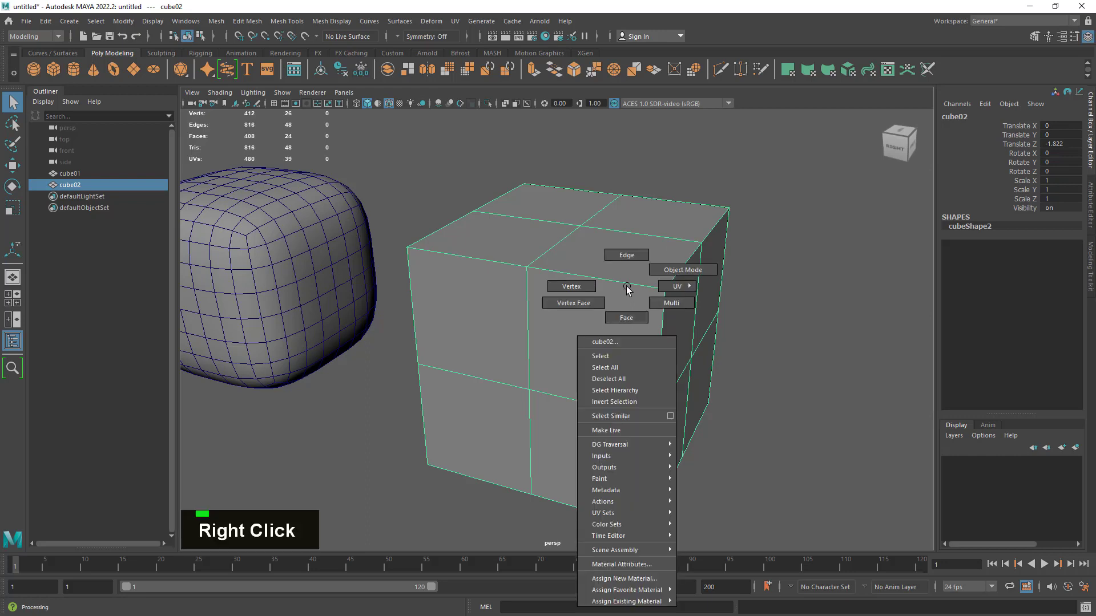
right_click_drag(627, 290, 631, 258)
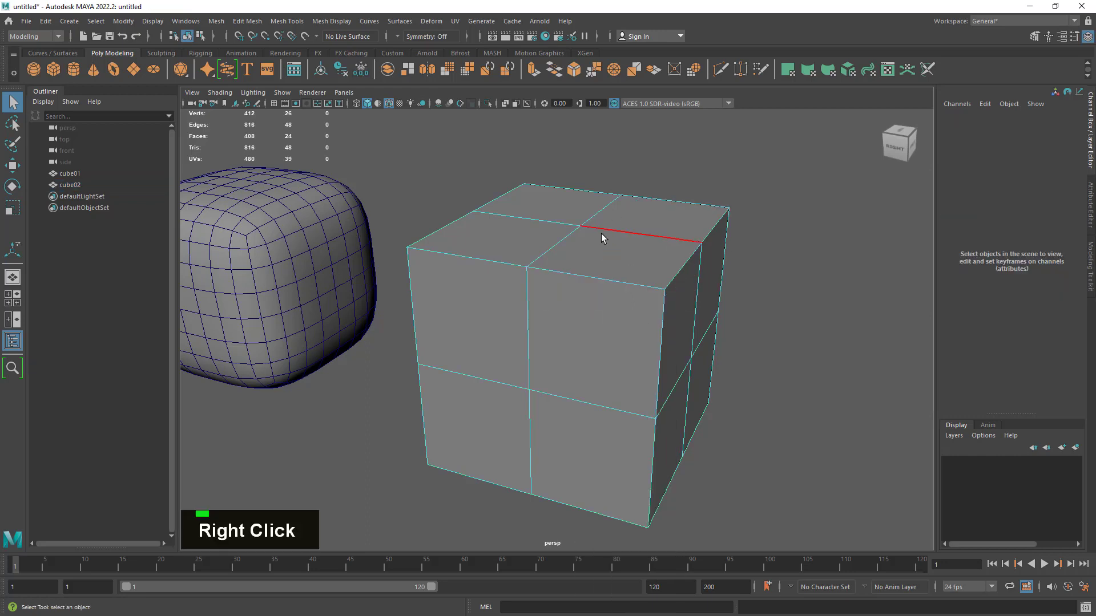
right_click(592, 282, "shift")
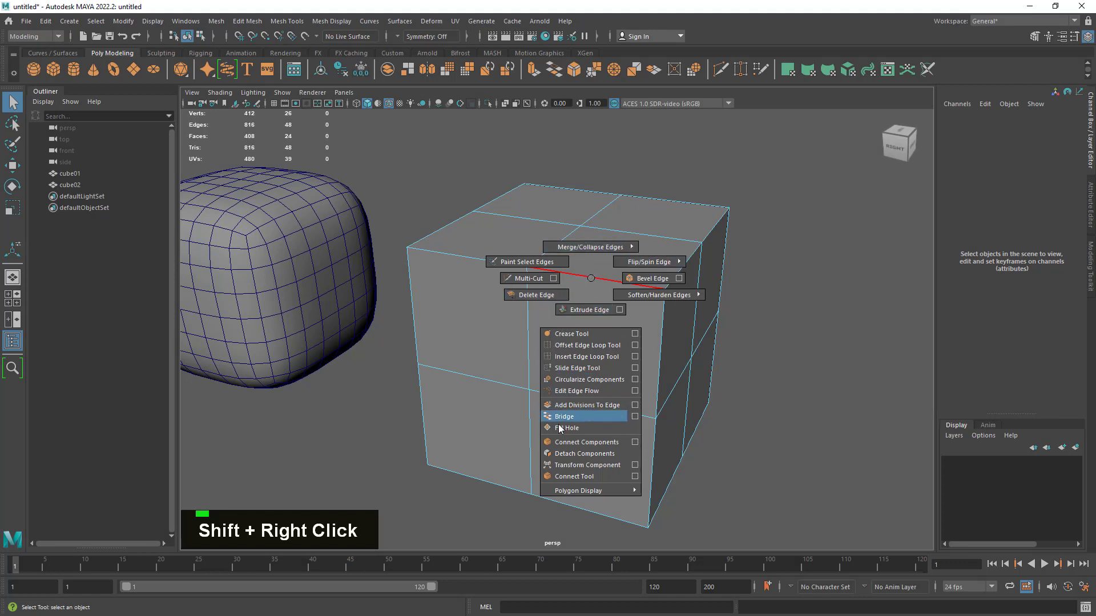
left_click(586, 358)
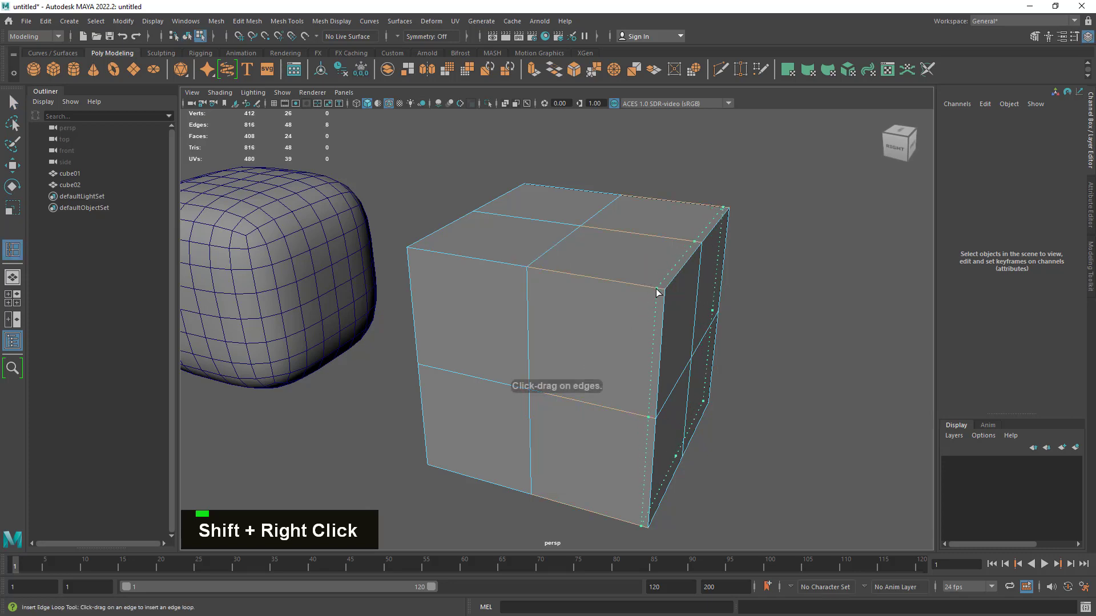
left_click(656, 293)
left_click_drag(657, 293, 731, 344, "alt")
middle_click_drag(731, 344, 513, 184, "alt")
left_click_drag(530, 311, 612, 325, "alt")
middle_click_drag(613, 331, 679, 369, "alt")
key("q")
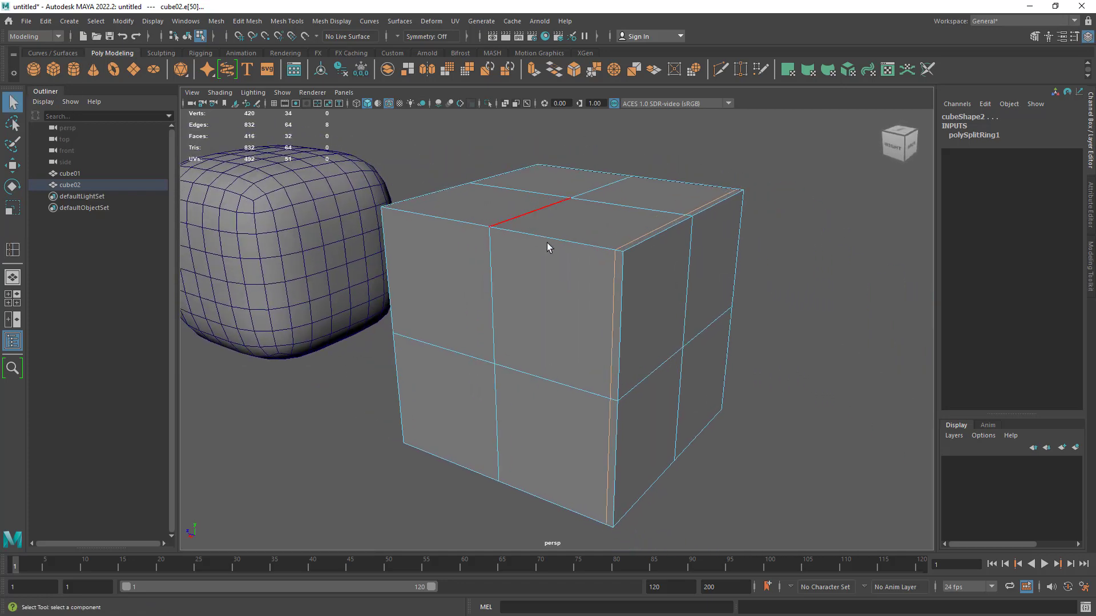
right_click(554, 198)
left_click(605, 182)
- Turn on smooth mesh preview for cube02 with its added edge loop
right_click_drag(814, 345, 594, 331, "alt")
left_click_drag(594, 330, 632, 374, "alt")
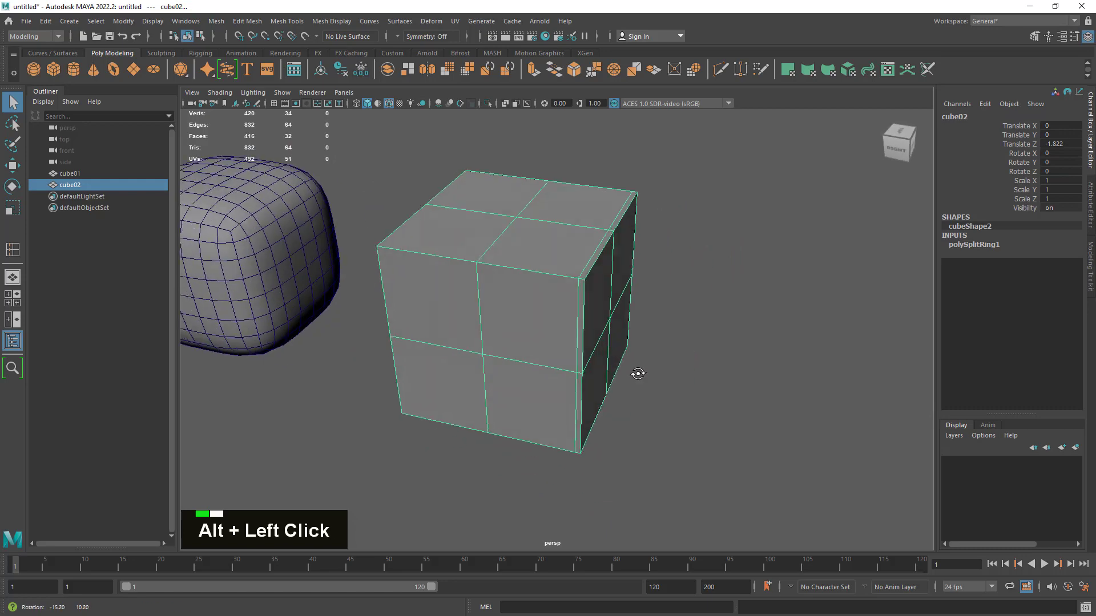
middle_click_drag(631, 375, 714, 362, "alt")
left_click(707, 321)
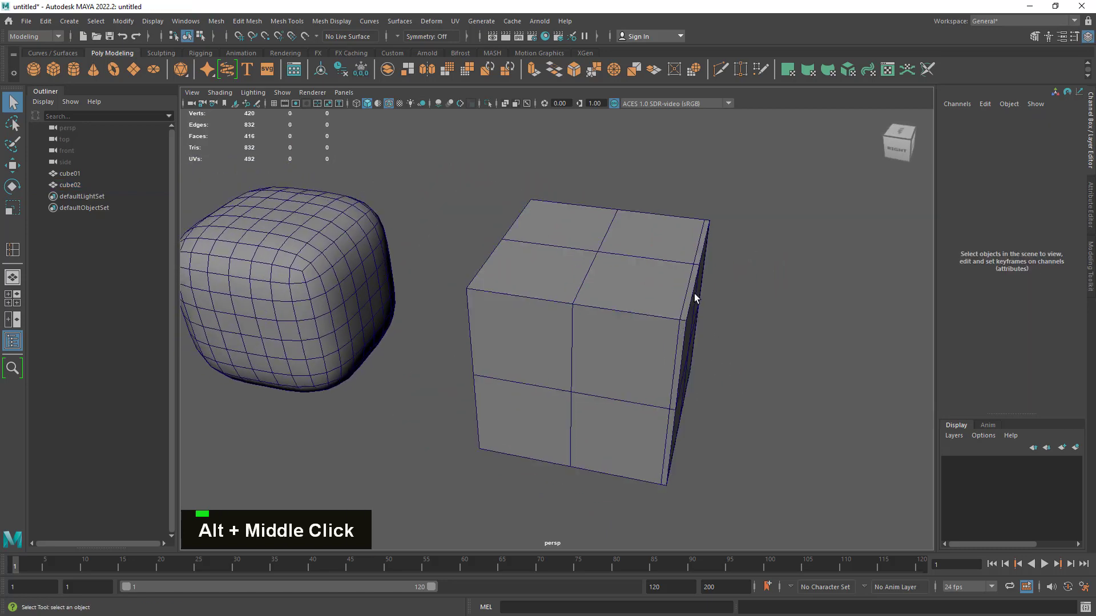
right_click_drag(680, 338, 721, 372, "alt")
middle_click_drag(722, 372, 617, 351, "alt")
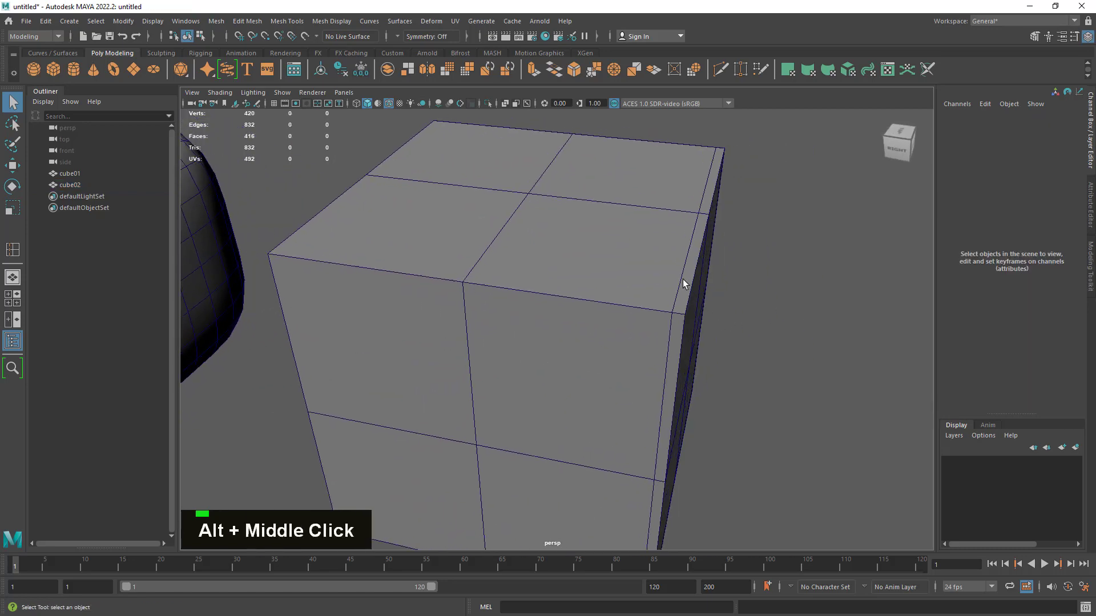
left_click(551, 310)
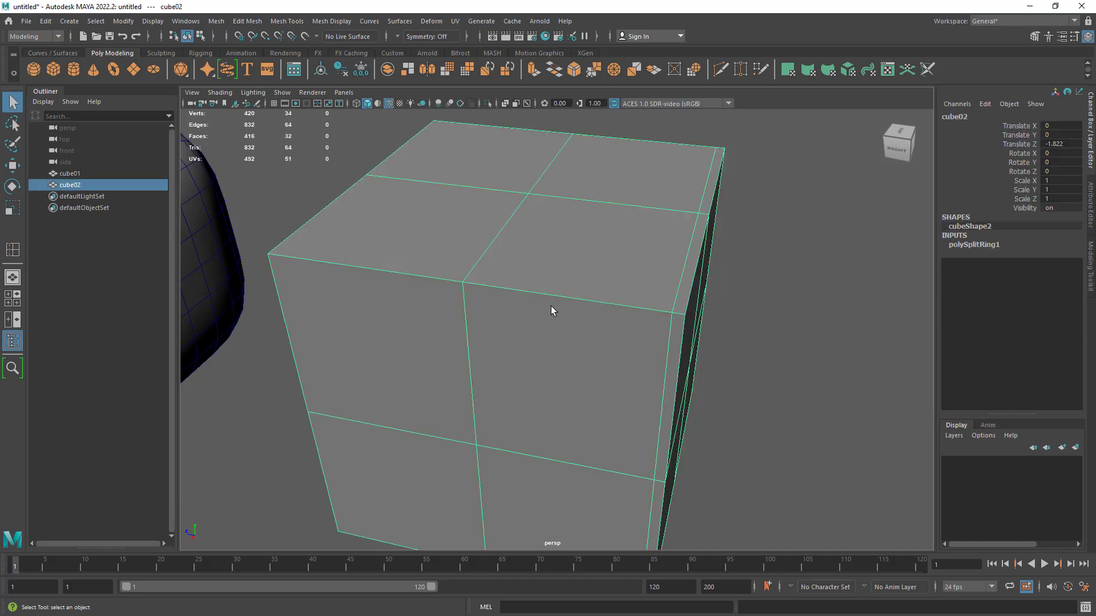
key("3")
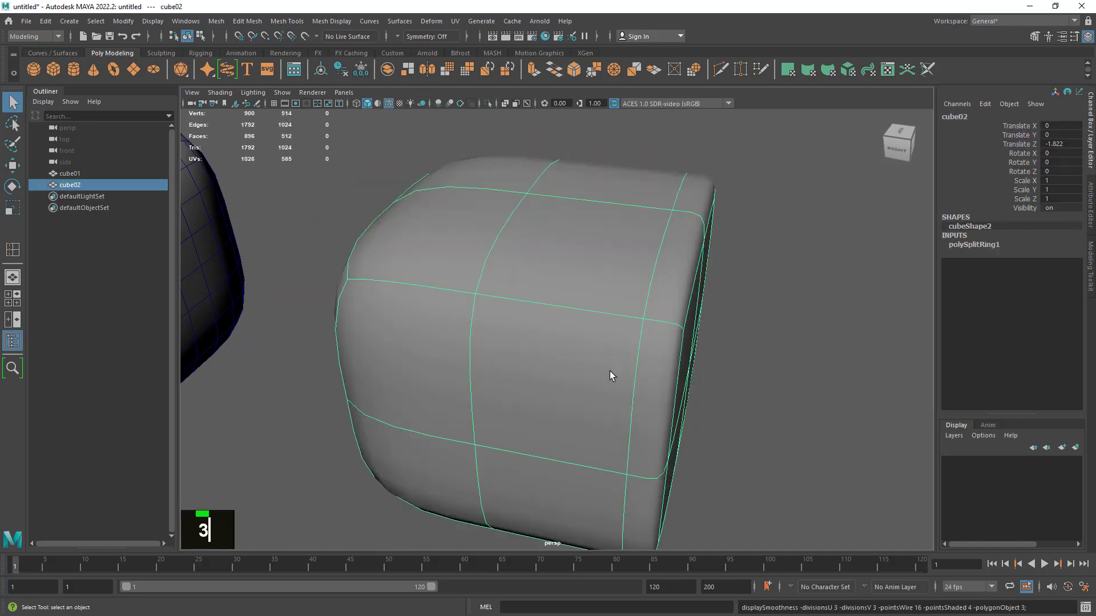
- Deselect cube02, view its tightened edge beside cube01, and turn off the wireframe-on-shaded display
left_click(761, 425)
right_click_drag(762, 425, 666, 384, "alt")
left_click_drag(666, 384, 770, 469, "alt")
middle_click_drag(771, 469, 686, 361, "alt")
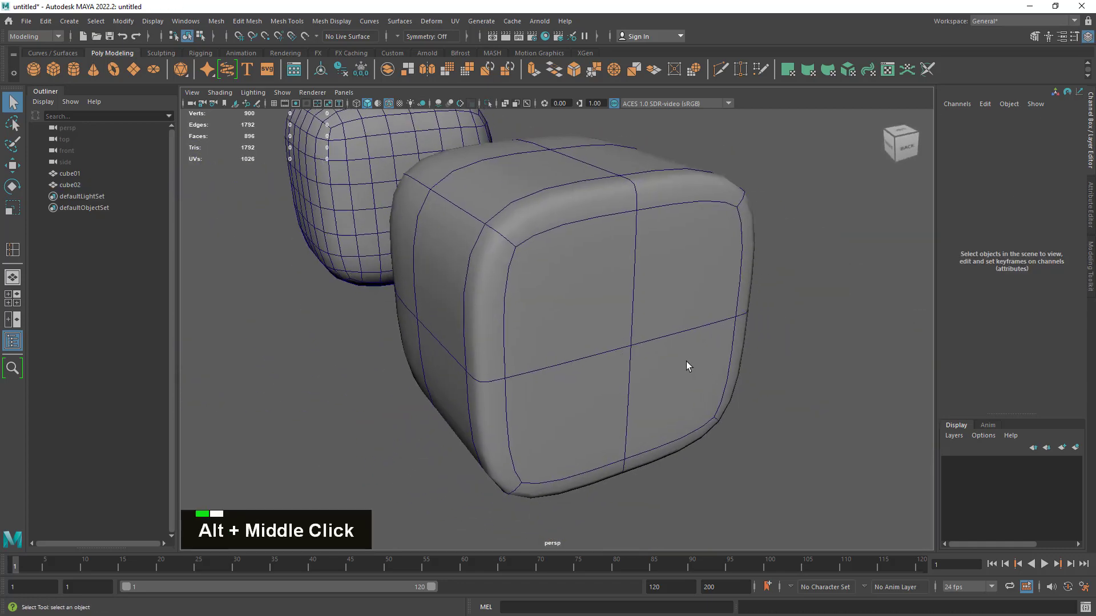
left_click_drag(686, 362, 570, 318, "alt")
middle_click_drag(570, 318, 619, 369, "alt")
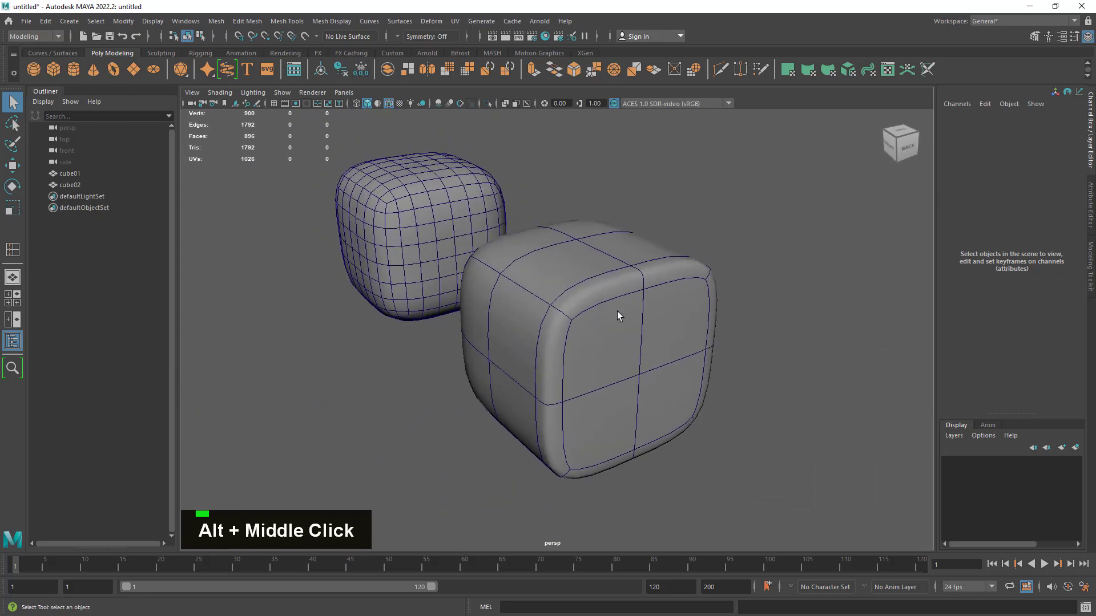
double_click(389, 103)
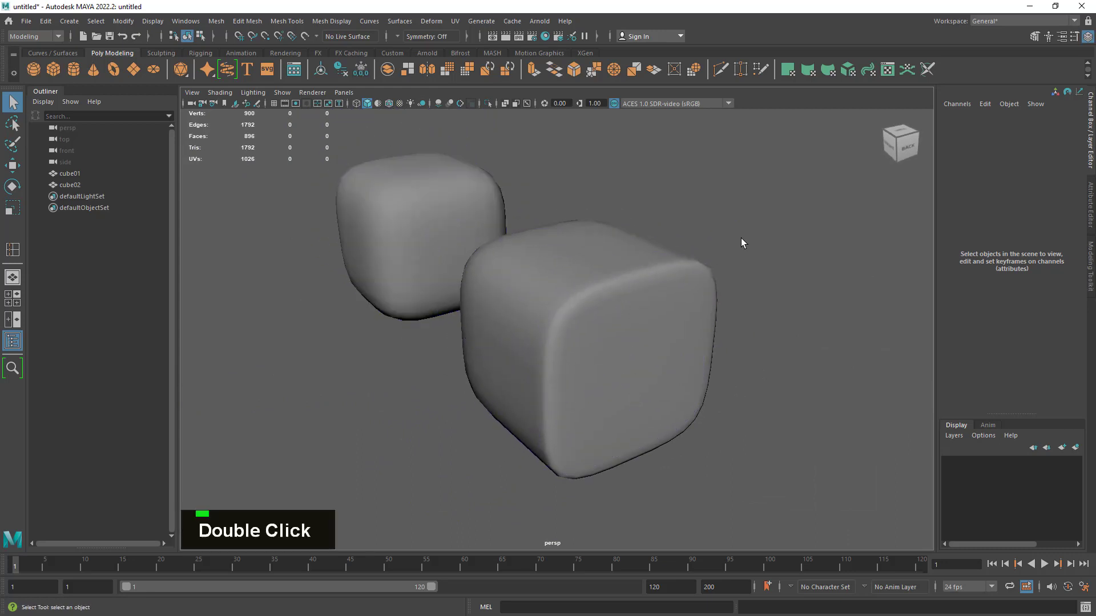
- Examine the tightened edge of the smooth-previewed cube02 from several angles and up close
mouse_move(741, 238)
left_mouse_down("alt")
mouse_move(701, 267)
mouse_move(717, 271)
mouse_move(521, 301)
left_mouse_up("alt")
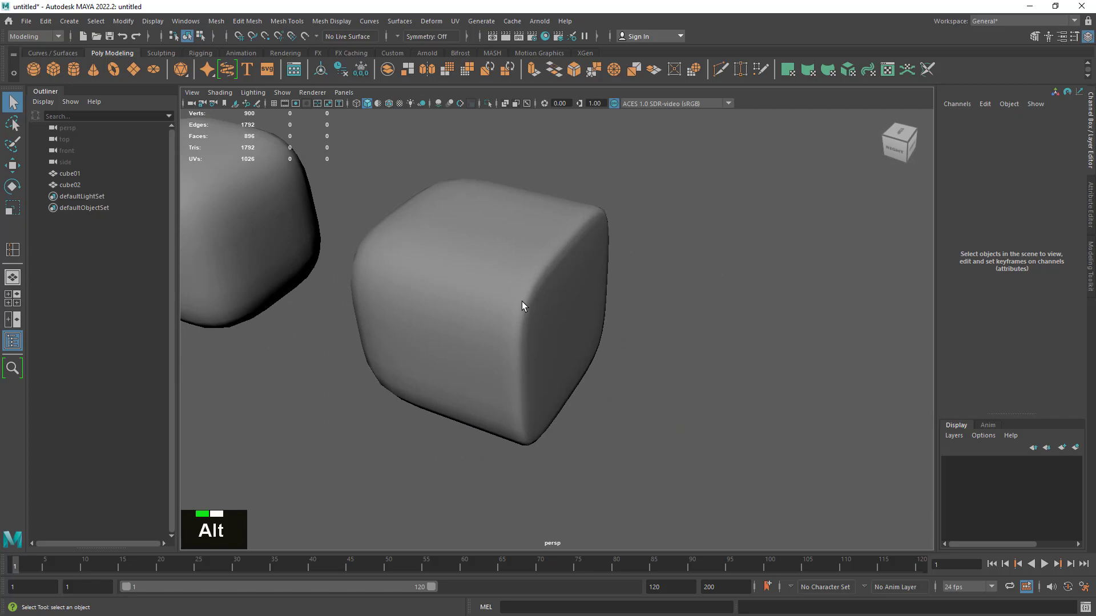
left_click(468, 303)
key("f")
right_click_drag(670, 376, 550, 384, "alt")
mouse_move(550, 384)
left_mouse_down("alt")
mouse_move(692, 384)
mouse_move(553, 352)
mouse_move(392, 347)
mouse_move(565, 384)
left_mouse_up("alt")
left_click(703, 388)
right_click_drag(704, 388, 707, 328, "alt")
middle_click_drag(707, 328, 666, 373, "alt")
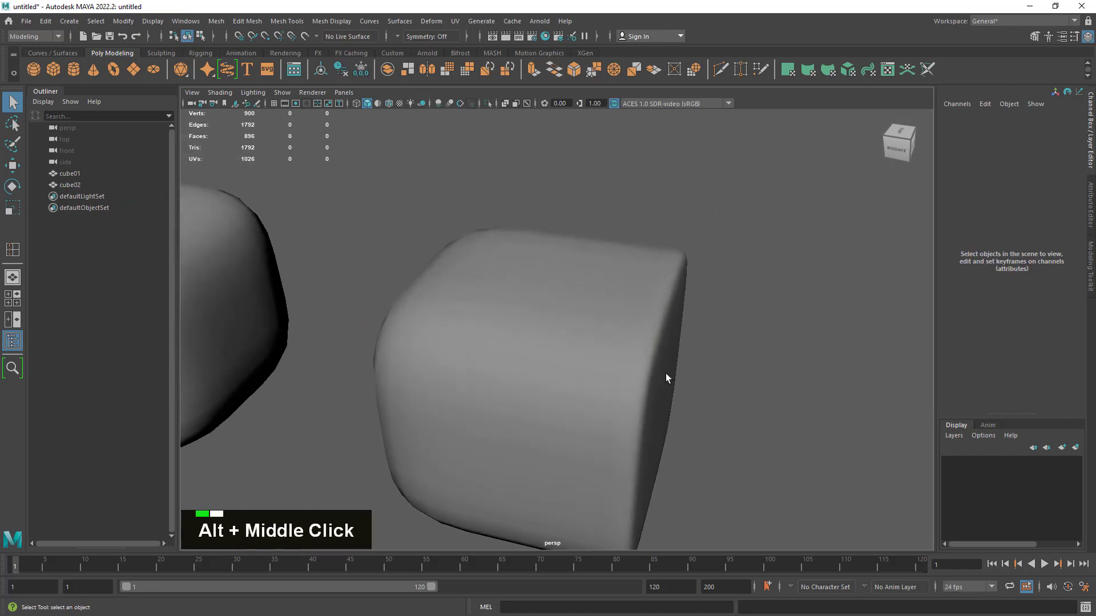
left_click_drag(666, 373, 534, 392, "alt")
- Turn off smooth mesh preview on cube02 and view its added edge loop at the face corner up close
left_click(497, 367)
right_click_drag(497, 368, 640, 408, "alt")
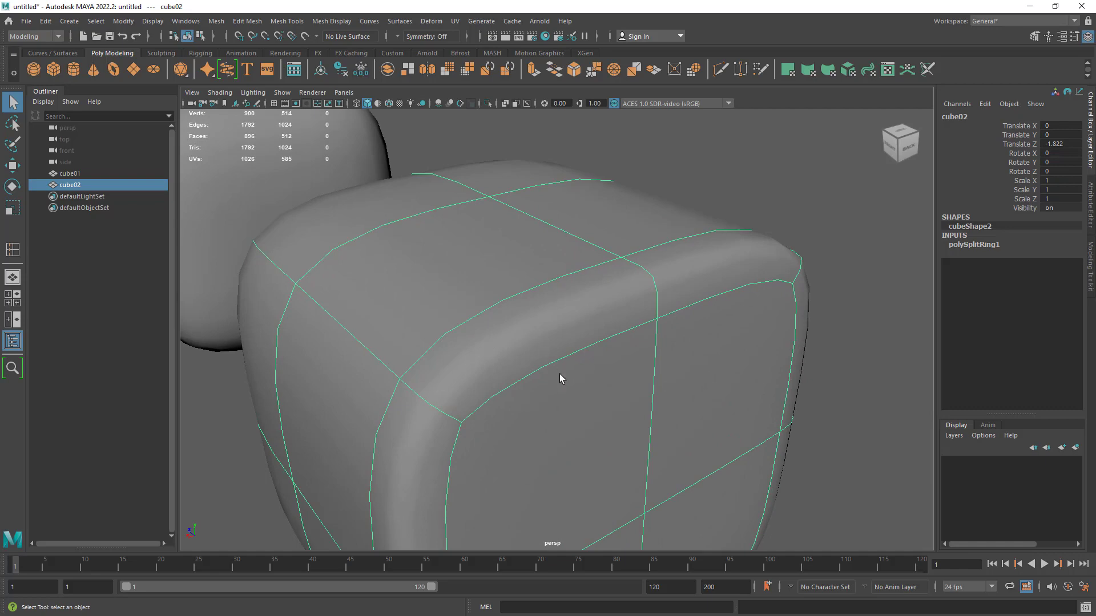
key("1")
left_click_drag(527, 397, 546, 397, "alt")
middle_click_drag(546, 396, 546, 334, "alt")
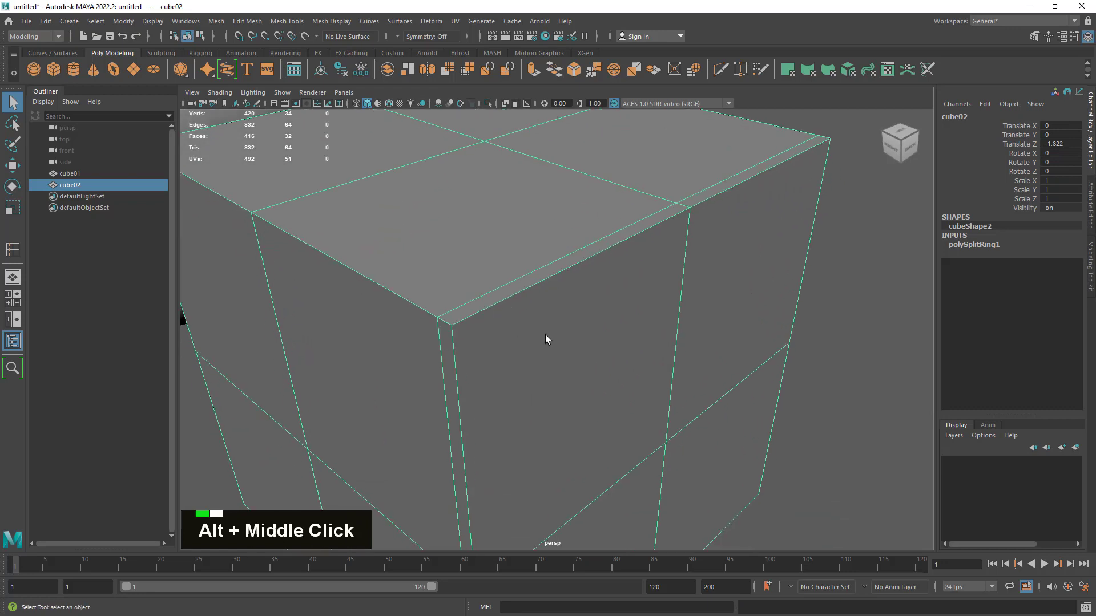
- Move cube02's added edge loop almost onto the border of the face it supports, and return to object mode
left_click_drag(545, 335, 566, 272, "alt")
right_click_drag(565, 272, 563, 238)
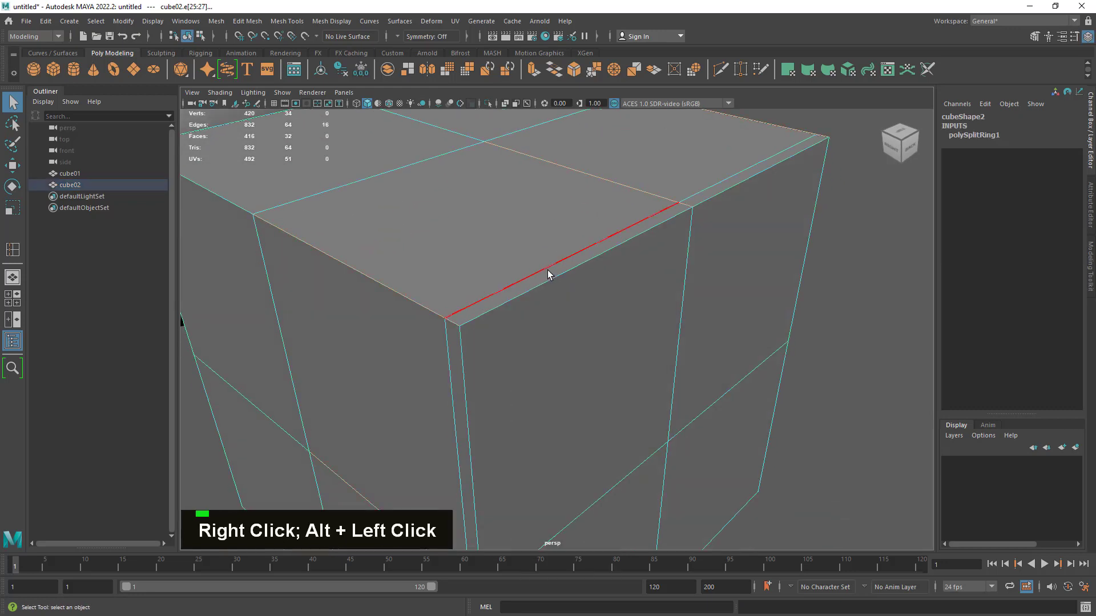
double_click(548, 271)
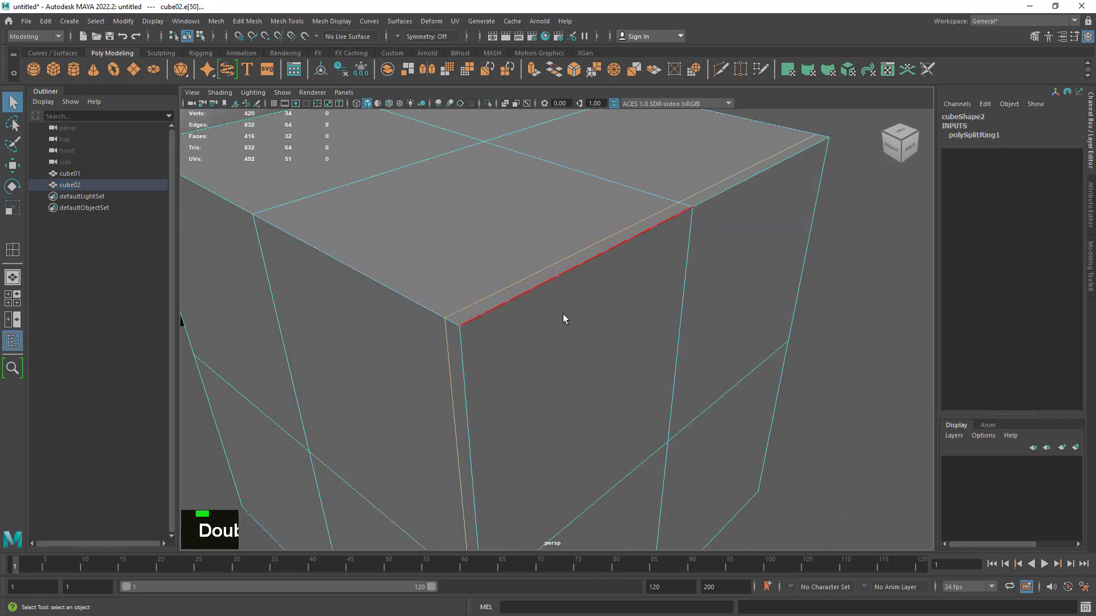
key("w")
mouse_move(578, 393)
left_mouse_down()
mouse_move(609, 415)
mouse_move(589, 393)
left_mouse_up()
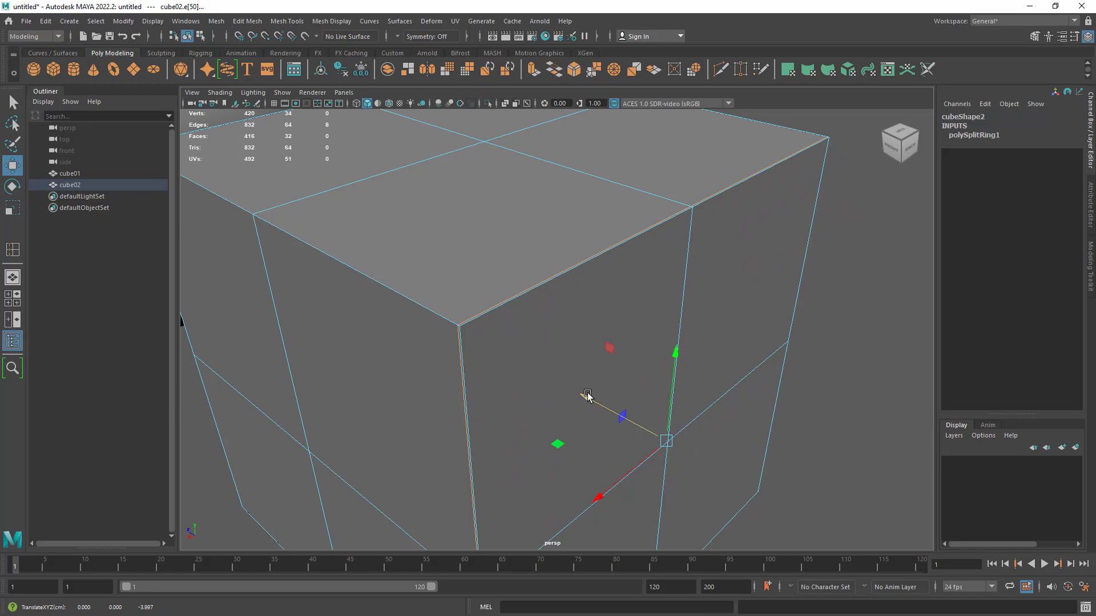
left_click(14, 103)
right_click_drag(665, 237, 682, 263)
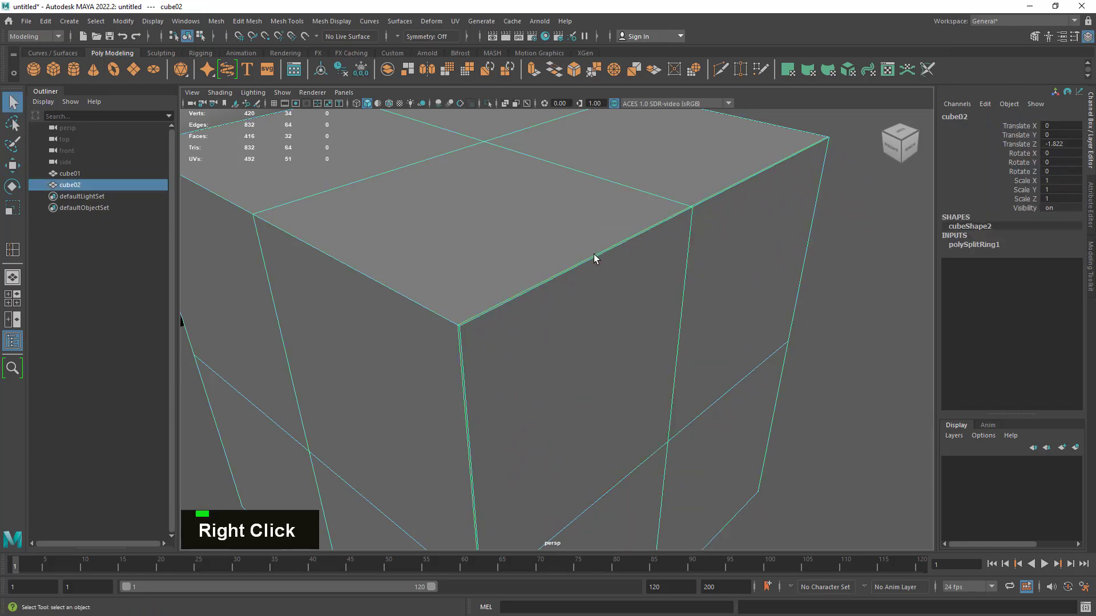
- Preview cube02 smoothed with the moved edge loop, and view its sharper edge beside cube01
key("3")
left_click(851, 450)
right_click_drag(850, 450, 680, 391, "alt")
mouse_move(680, 392)
left_mouse_down("alt")
mouse_move(756, 379)
mouse_move(748, 404)
mouse_move(676, 409)
left_mouse_up("alt")
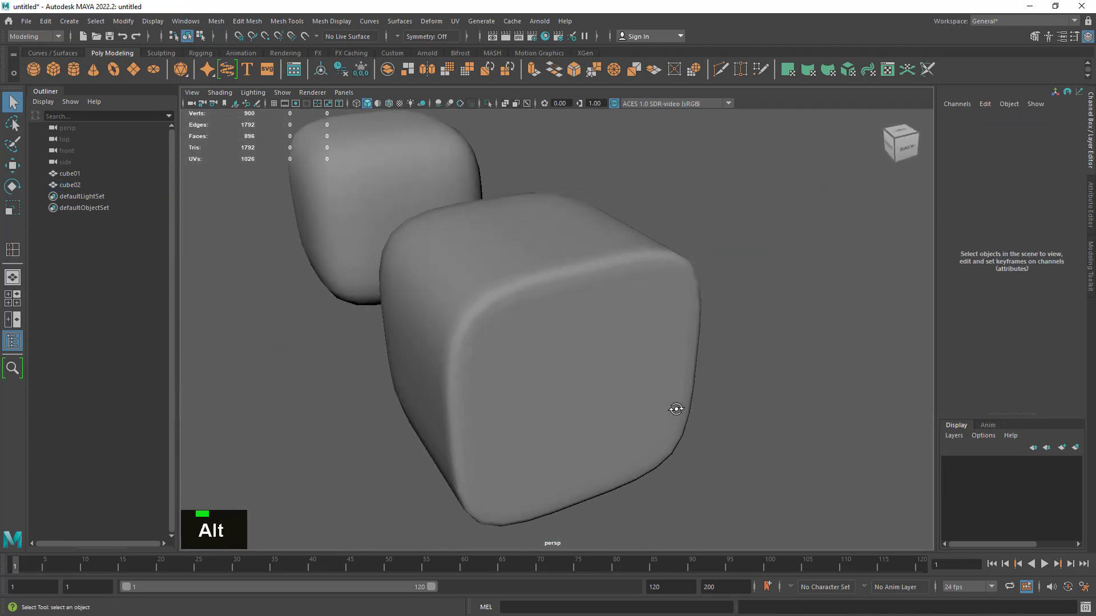
- Turn off smooth mesh preview on cube02 and switch it to edge selection
left_click(522, 379)
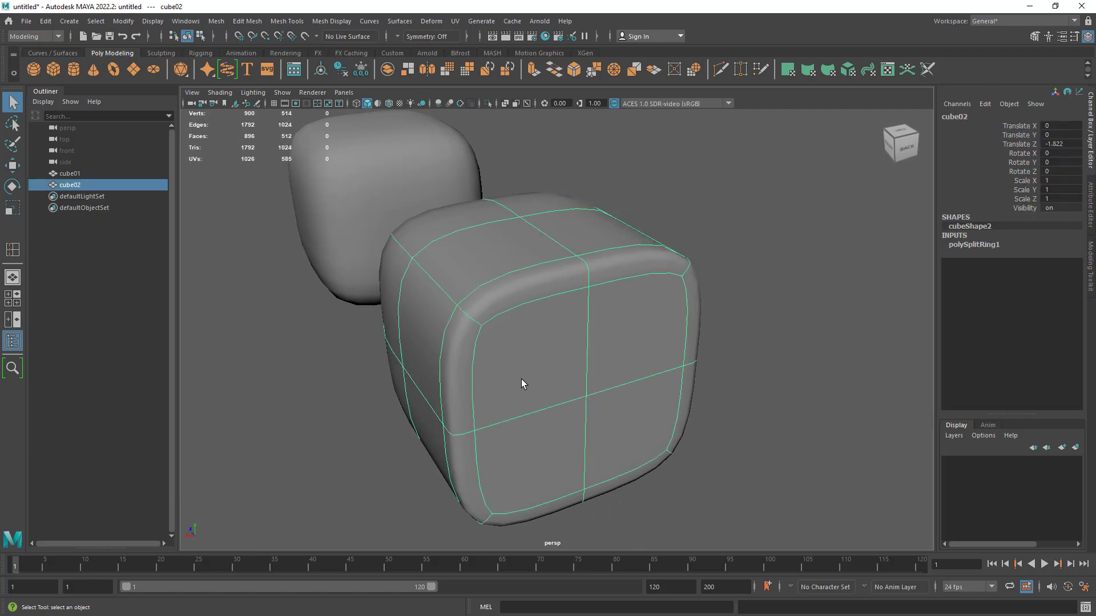
left_click_drag(509, 372, 612, 396, "alt")
key("1")
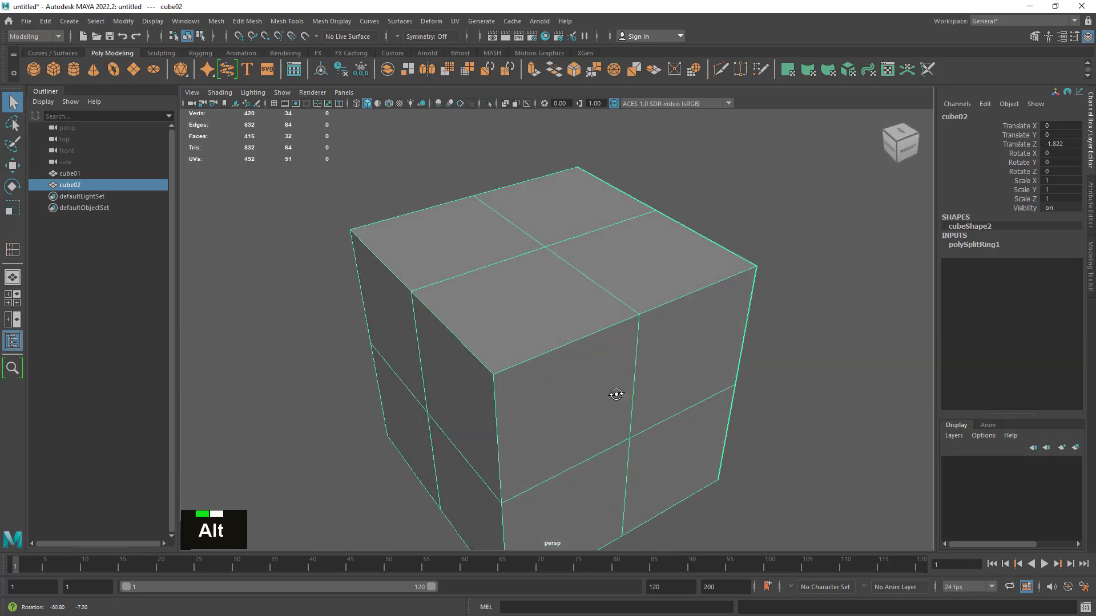
right_click_drag(614, 397, 655, 395, "alt")
right_click(530, 355)
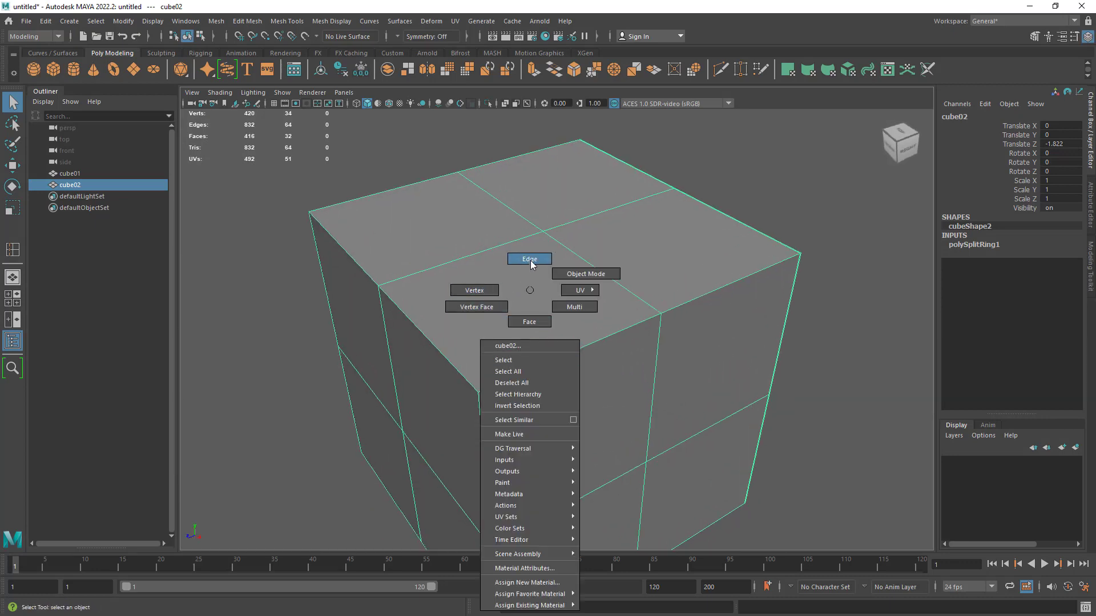
left_click(537, 267)
- Select all border edges of cube02's face farthest from cube01, beside the added edge loop
left_click_drag(753, 360, 477, 340, "alt")
right_click_drag(477, 341, 790, 430, "alt")
middle_click_drag(790, 431, 770, 418, "alt")
right_click_drag(771, 417, 692, 392, "alt")
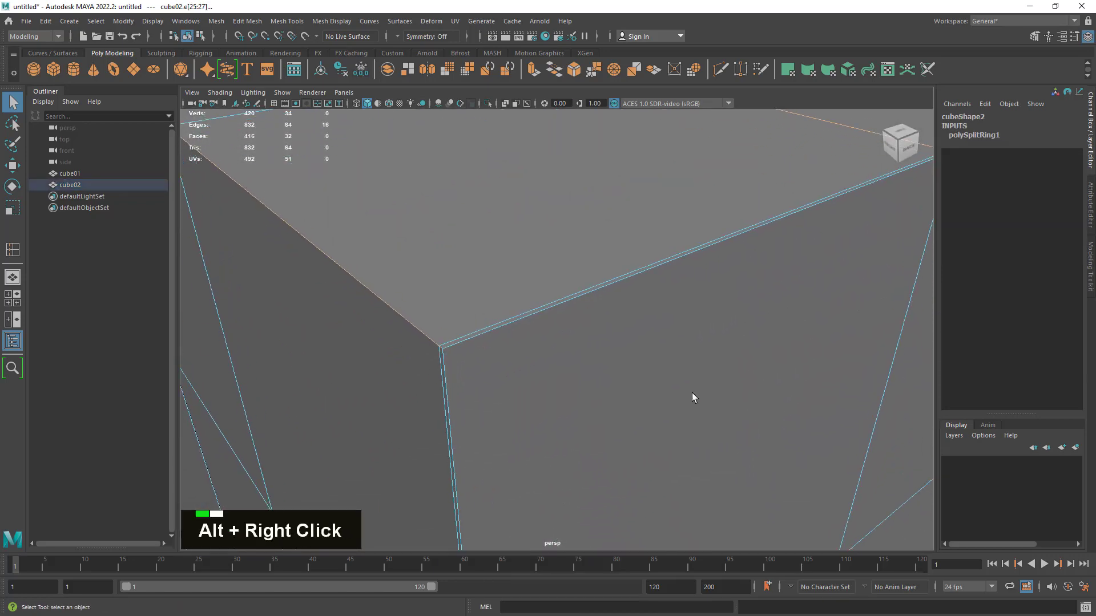
double_click(507, 327)
double_click(453, 378, "shift")
right_click_drag(464, 382, 807, 404, "alt")
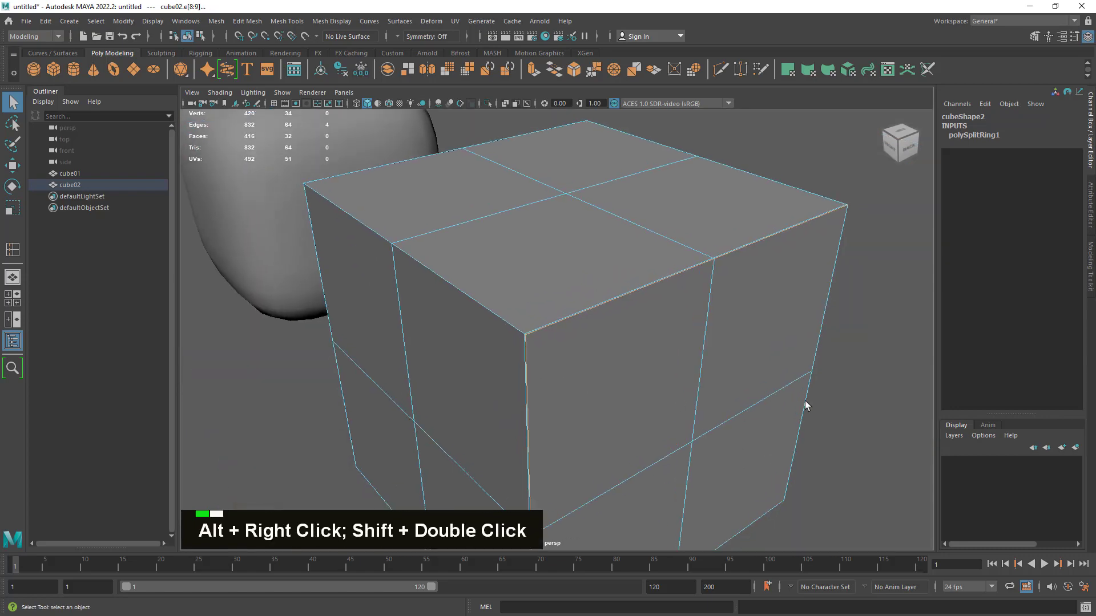
left_click_drag(808, 403, 726, 385, "alt")
right_click_drag(727, 384, 817, 349, "alt")
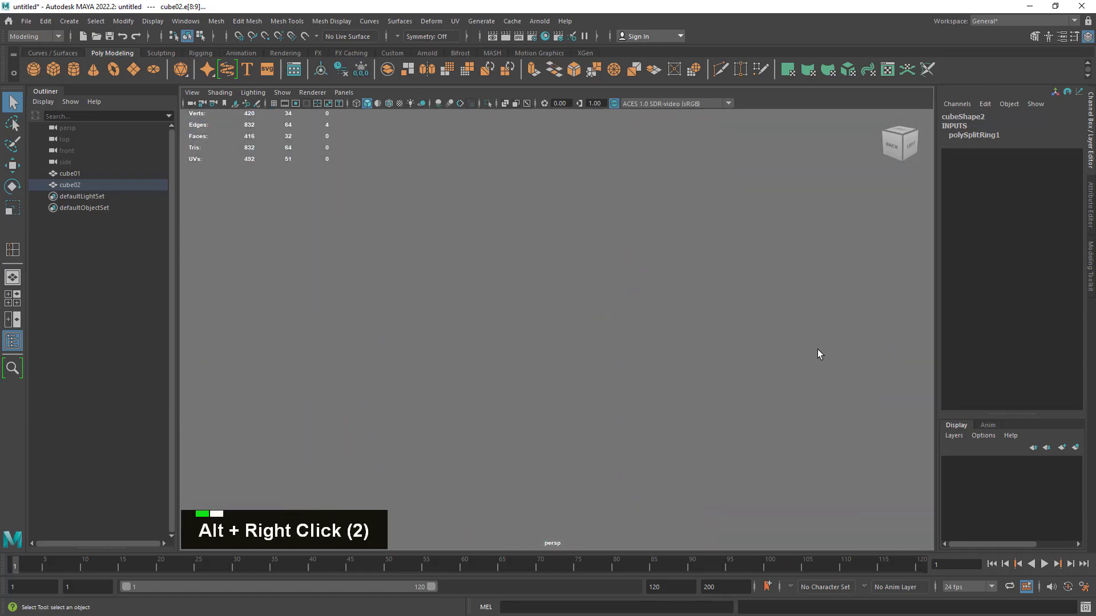
middle_click_drag(817, 350, 751, 396, "alt")
right_click_drag(751, 396, 708, 374, "alt")
double_click(497, 446, "shift")
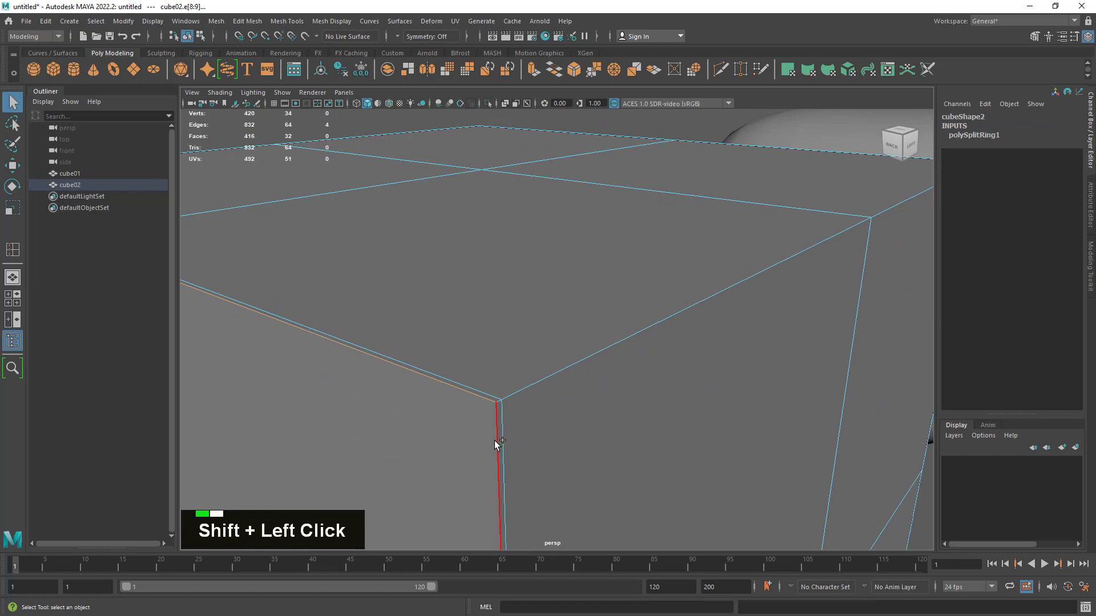
- Check the selected border edges around cube02 and inspect the corner beside the added loop up close
right_click_drag(571, 469, 671, 540, "alt")
left_click_drag(674, 542, 670, 443, "alt")
right_click_drag(669, 443, 691, 392, "alt")
mouse_move(690, 392)
middle_mouse_down("alt")
mouse_move(729, 451)
mouse_move(697, 409)
middle_mouse_up("alt")
left_click(685, 370, "shift")
left_click_drag(673, 354, 712, 436, "alt")
right_click_drag(712, 436, 702, 453, "alt")
middle_click_drag(703, 453, 694, 355, "alt")
left_click_drag(695, 355, 712, 327, "alt")
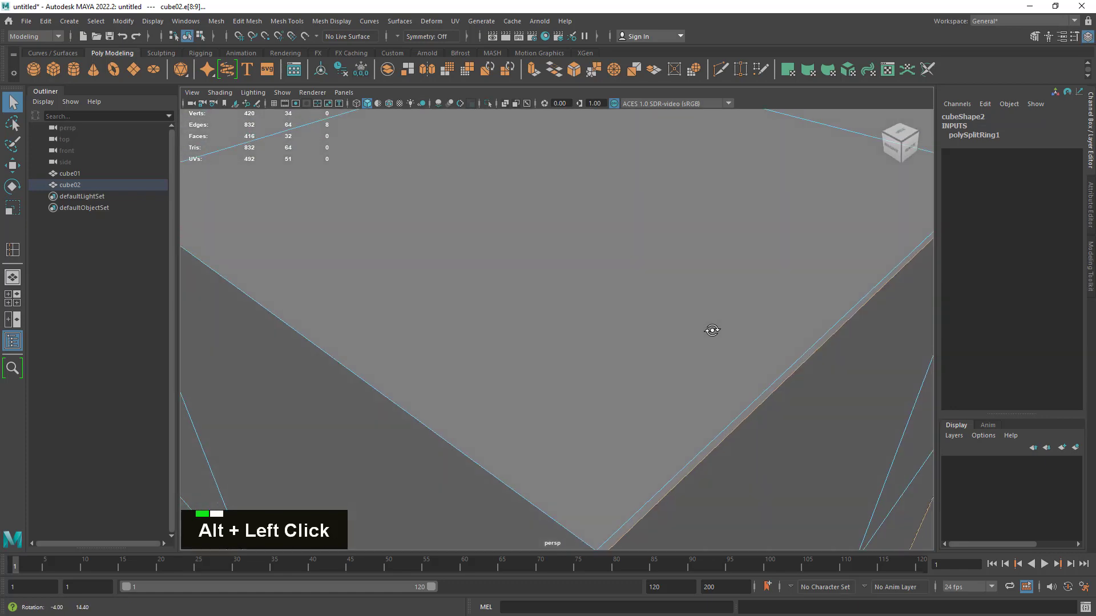
right_click_drag(712, 328, 692, 350, "alt")
middle_click_drag(693, 350, 577, 406, "alt")
right_click_drag(577, 406, 614, 453, "alt")
middle_click_drag(614, 452, 605, 379, "alt")
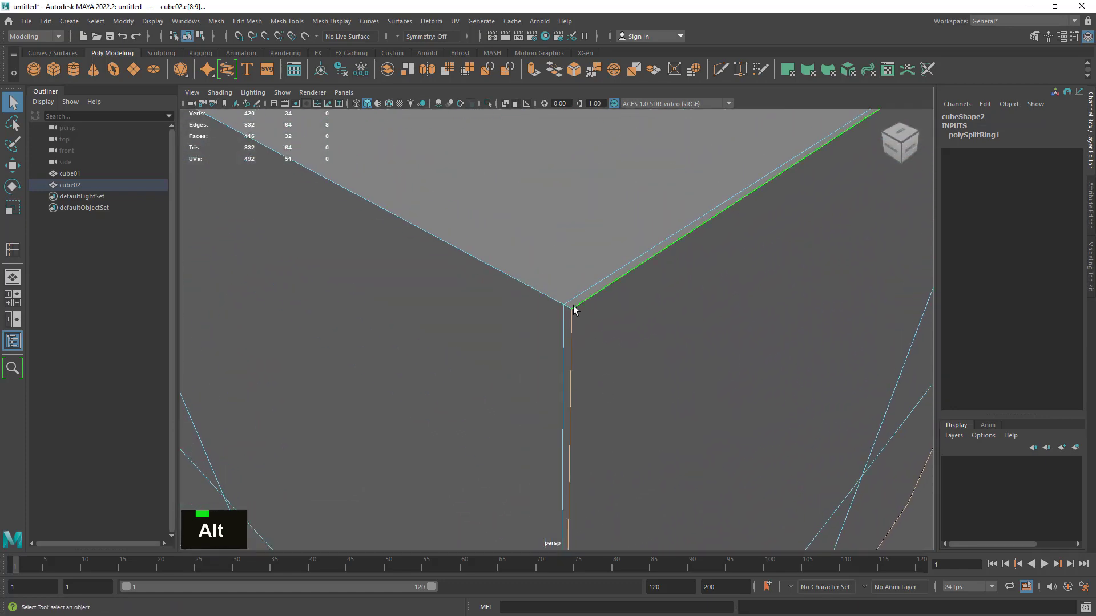
- Bevel the selected border edges of cube02 with 2 segments, and leave the bevel tool
right_click(598, 294, "shift")
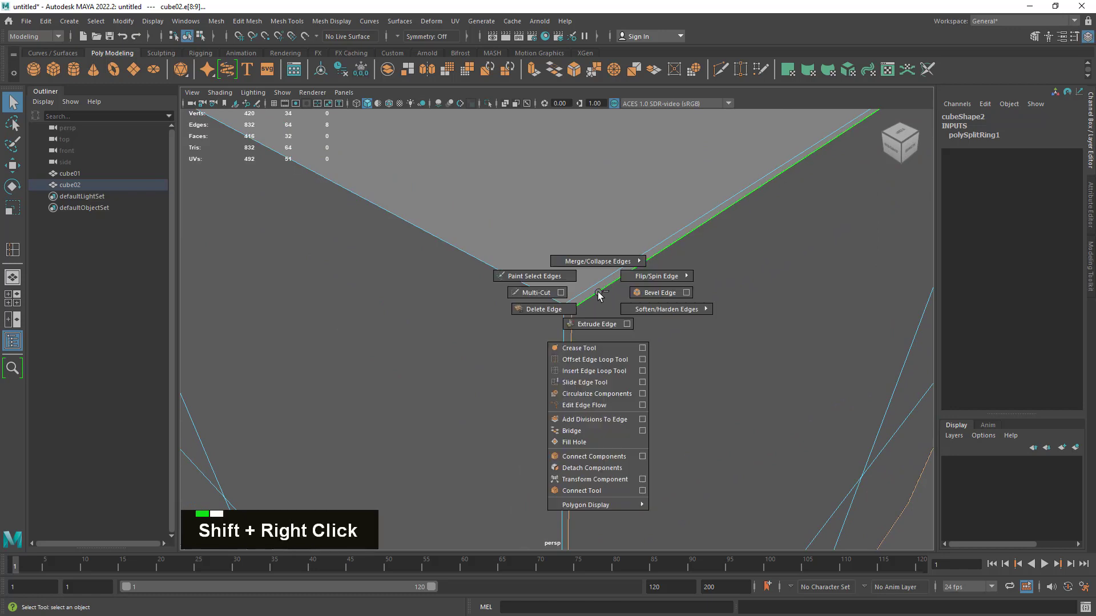
left_click(643, 293)
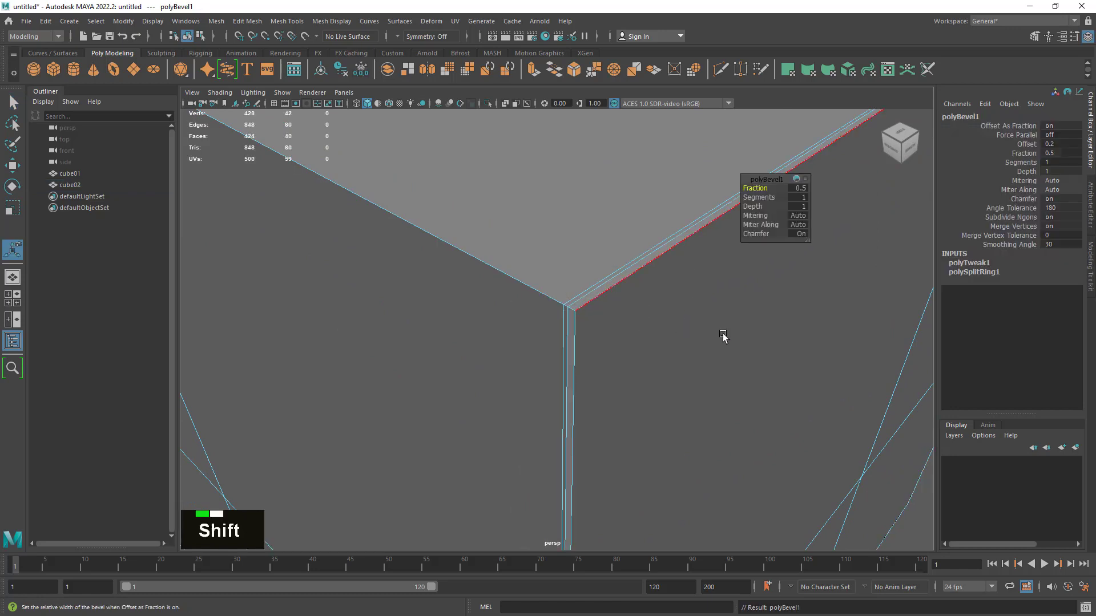
left_click(799, 198)
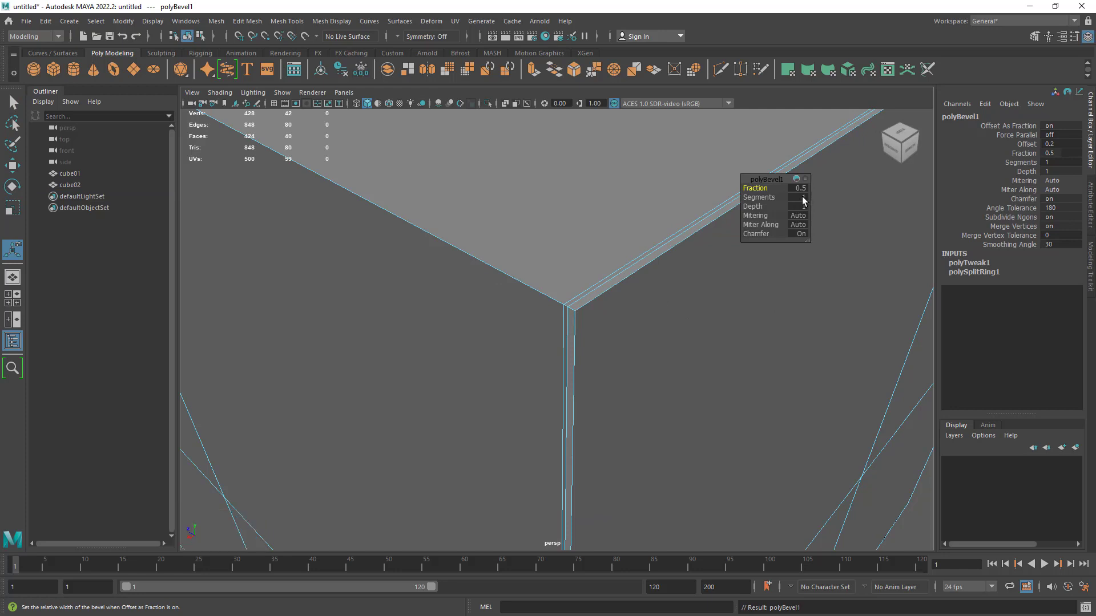
type("2")
key("Return")
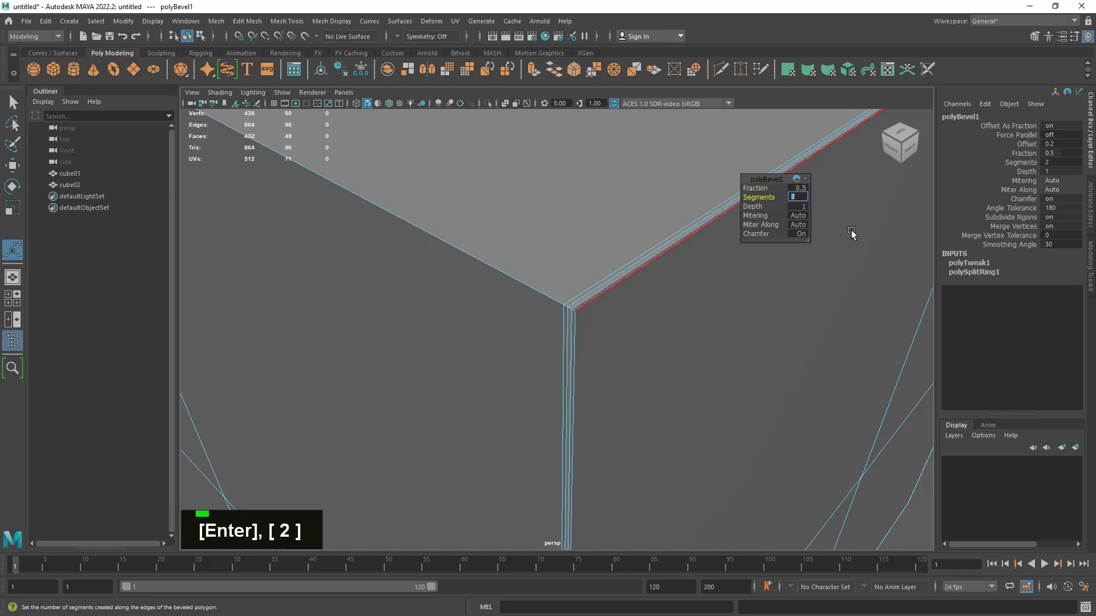
key("q")
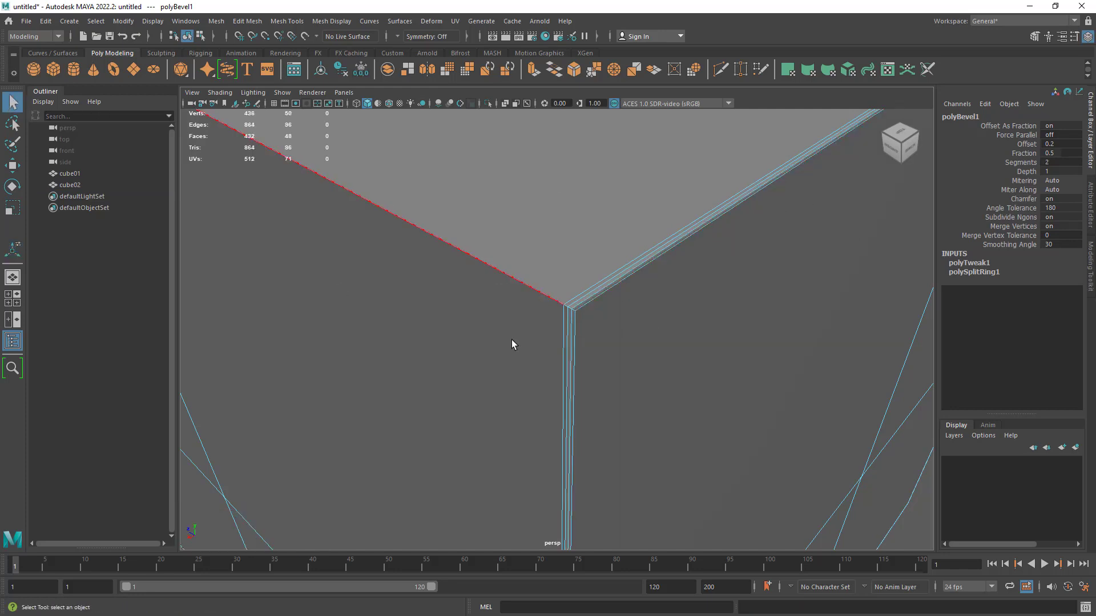
- Return cube02 to object mode and turn on smooth mesh preview to view its beveled border
right_click_drag(680, 190, 490, 286)
left_click_drag(489, 286, 621, 340, "alt")
right_click_drag(622, 340, 686, 344, "alt")
left_click_drag(686, 345, 689, 320, "alt")
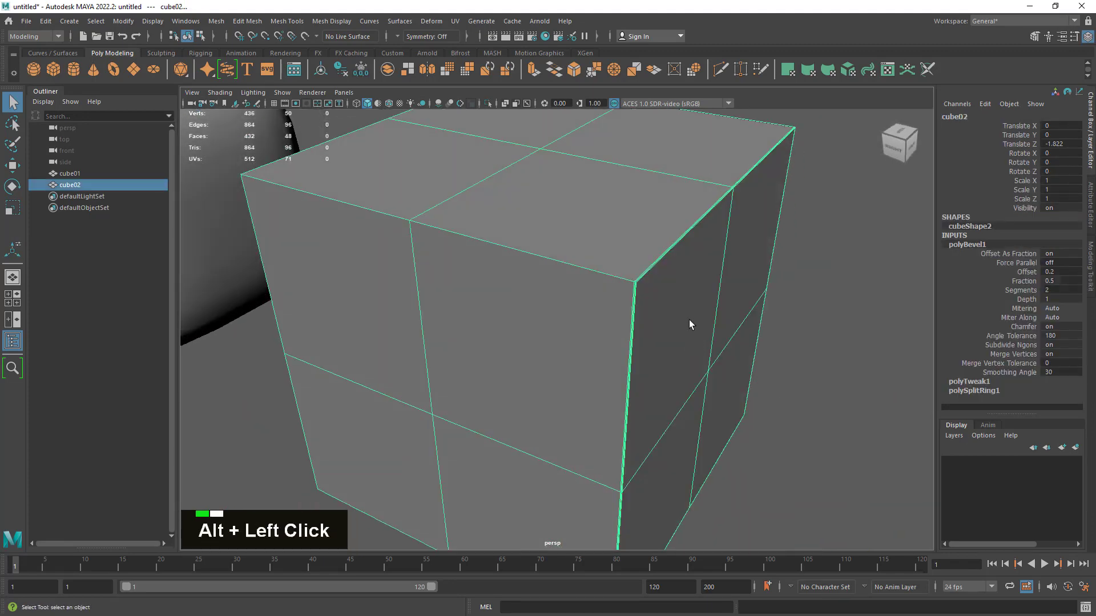
middle_click_drag(690, 319, 783, 366, "alt")
double_click(571, 422)
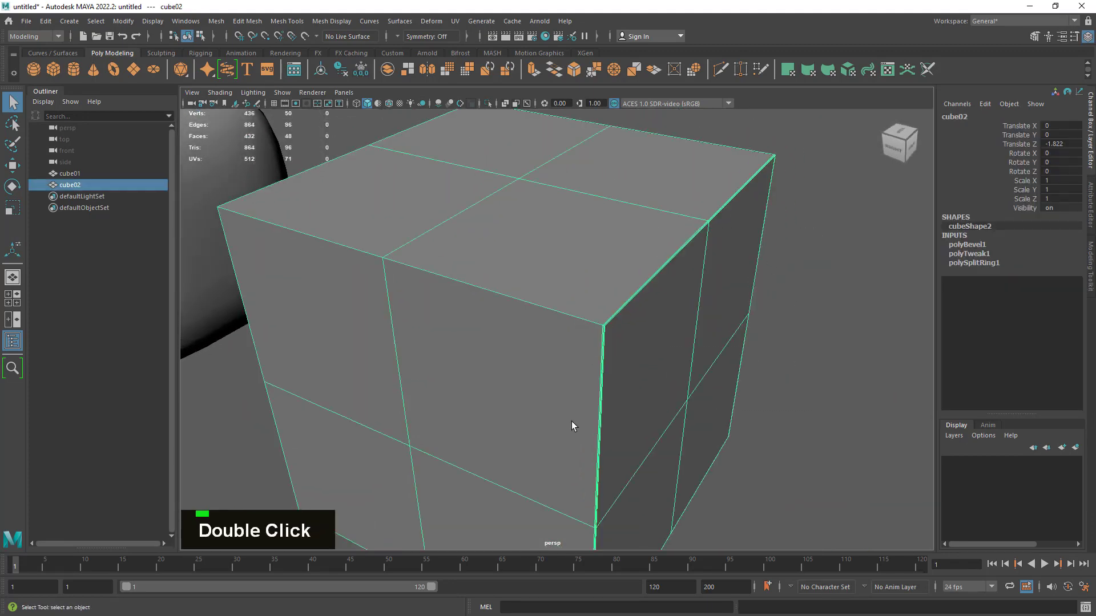
key("3")
left_click(789, 316)
left_click_drag(789, 317, 777, 370, "alt")
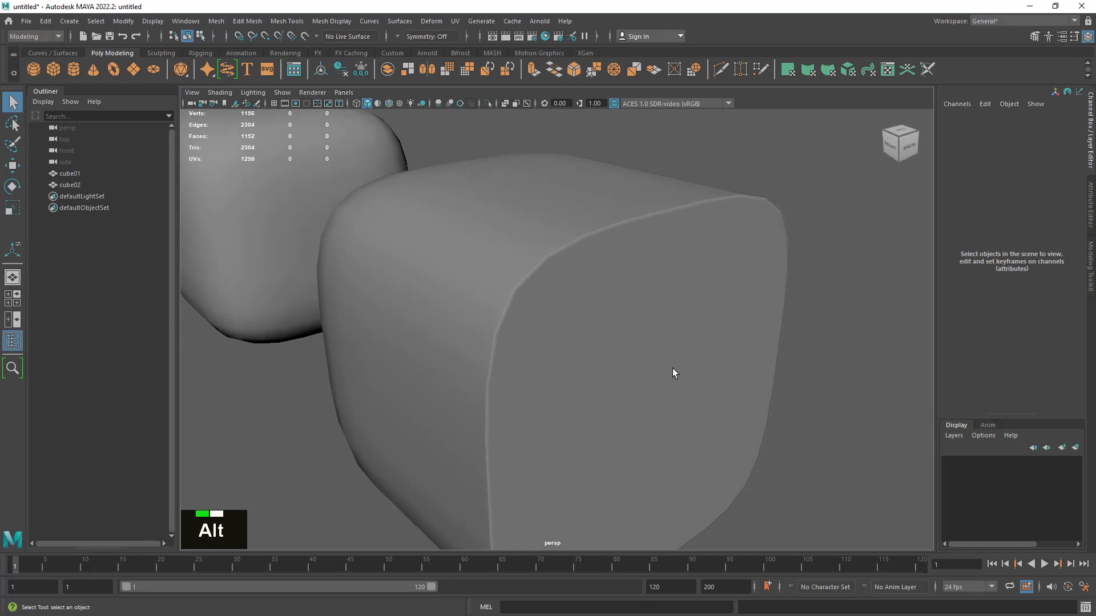
scroll(666, 251, "down", 2)
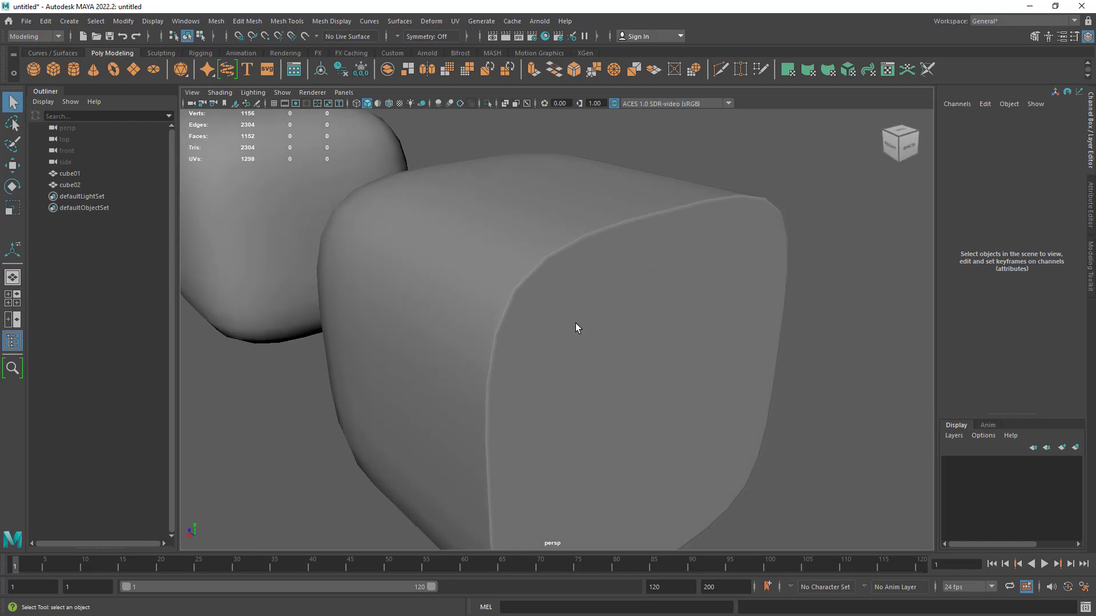
- Convert cube02's smooth mesh preview to polygons
left_click(646, 392)
right_click_drag(646, 392, 519, 342, "alt")
left_click_drag(518, 342, 556, 362, "alt")
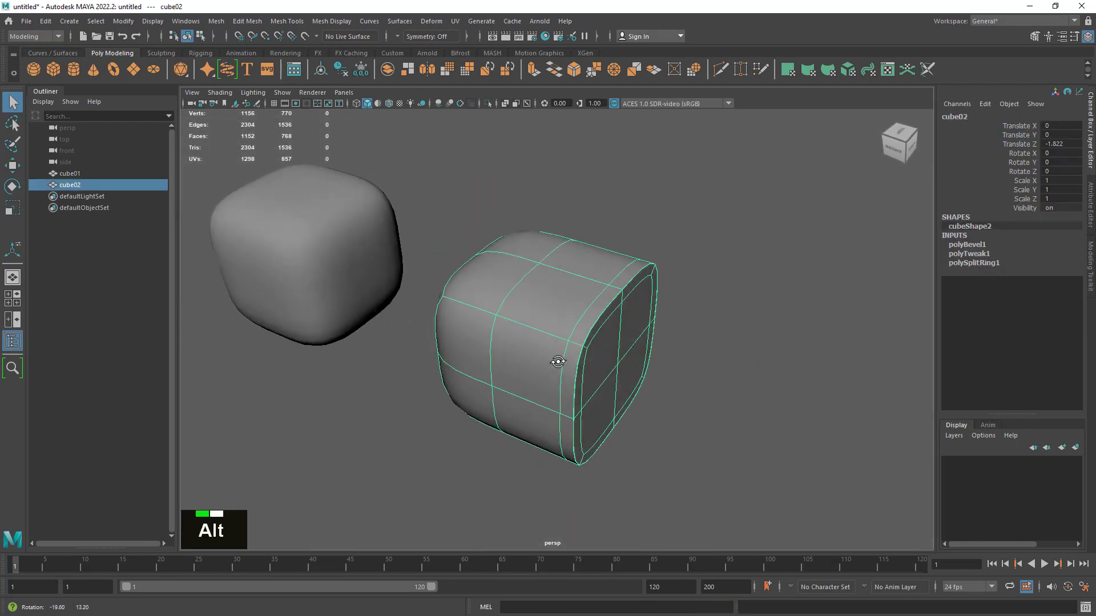
middle_click_drag(556, 361, 624, 396, "alt")
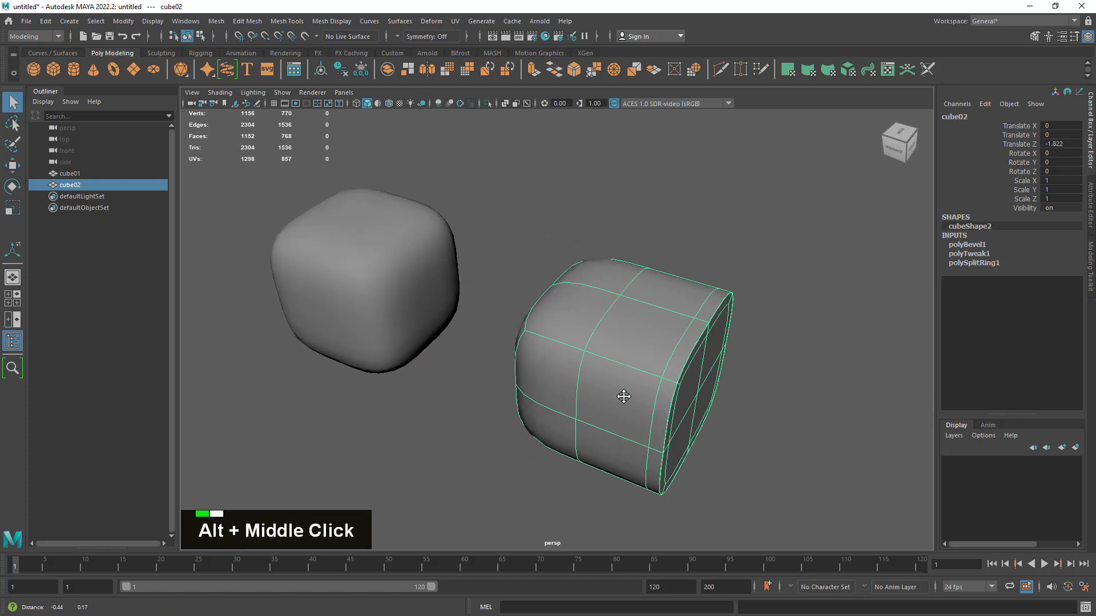
left_click(124, 21)
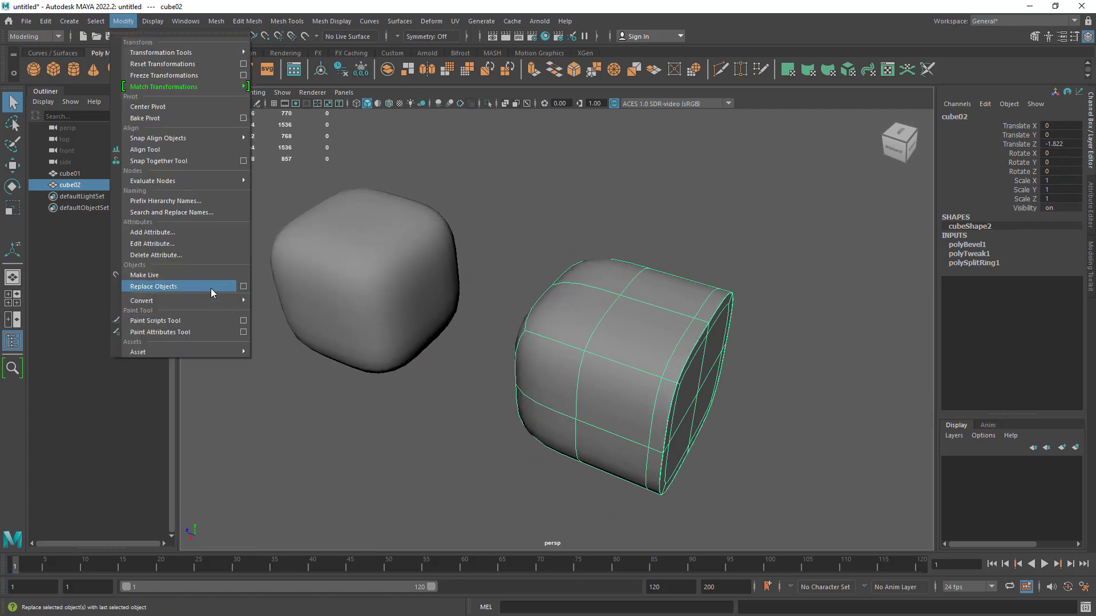
mouse_move(218, 300)
left_click(365, 336)
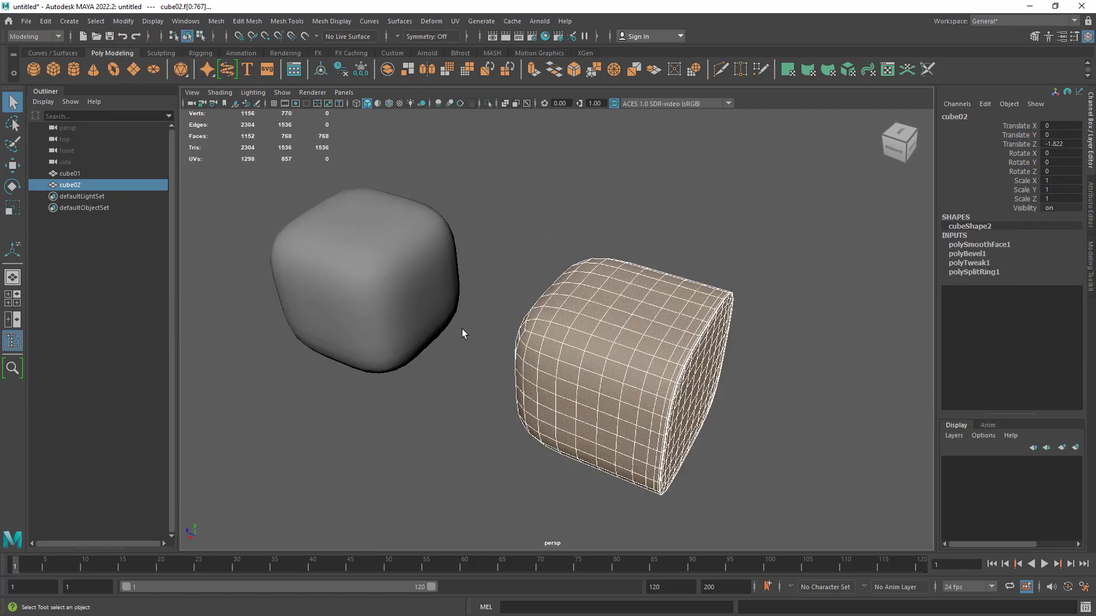
- Examine the converted cube02 and its denser wireframe beside cube01 from several angles
left_click(718, 231)
left_click_drag(717, 231, 634, 262, "alt")
right_click_drag(635, 262, 762, 319, "alt")
left_click_drag(556, 349, 497, 377, "alt")
middle_click_drag(502, 375, 623, 313, "alt")
right_click_drag(623, 314, 791, 257, "alt")
left_click(791, 257)
middle_click_drag(791, 257, 673, 357, "alt")
left_click_drag(674, 357, 626, 326, "alt")
right_click_drag(626, 325, 506, 319, "alt")
left_click_drag(542, 315, 571, 321, "alt")
right_click_drag(571, 321, 617, 343, "alt")
middle_click_drag(616, 343, 694, 384, "alt")
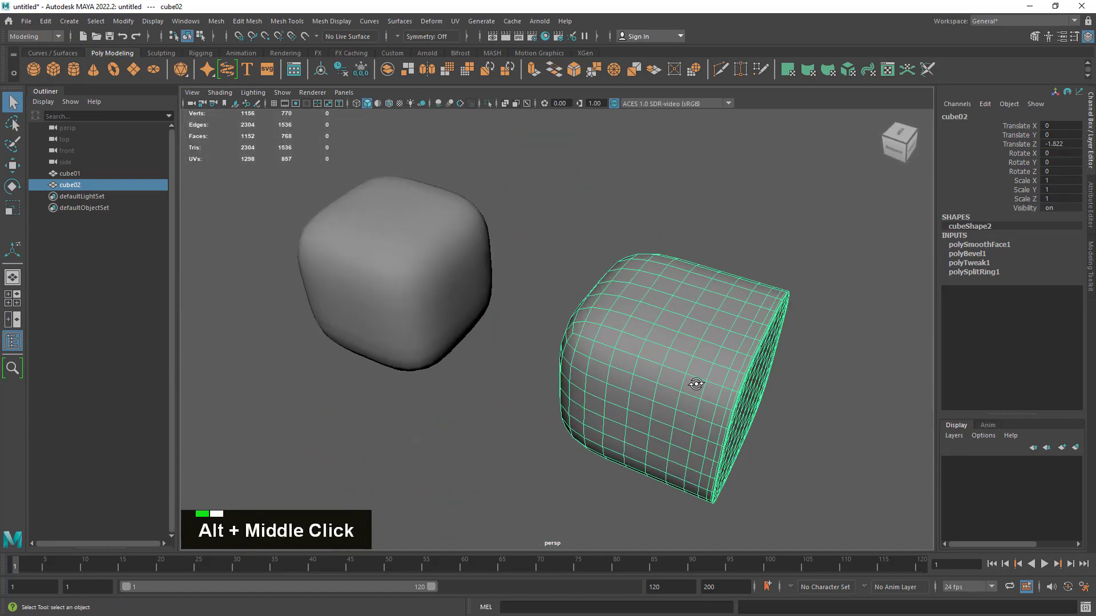
left_click_drag(695, 384, 694, 373, "alt")
- Select cube01 and compare its smoothed wireframe and shape with the converted cube02
left_click(426, 395)
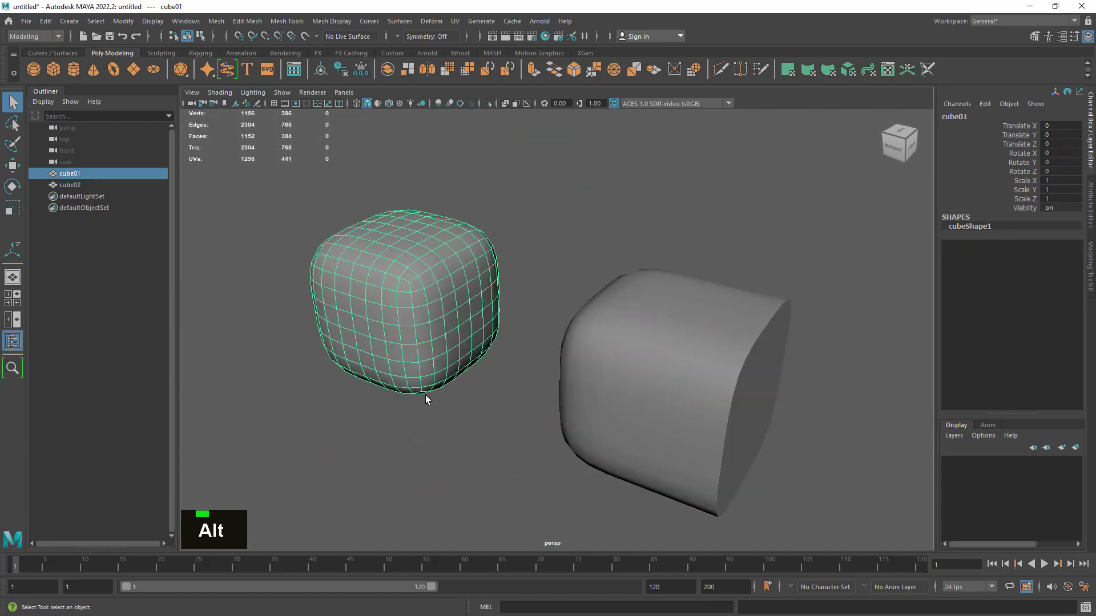
left_click(673, 397)
left_click_drag(528, 160, 340, 431)
left_click_drag(732, 210, 695, 310)
left_click_drag(473, 205, 412, 360)
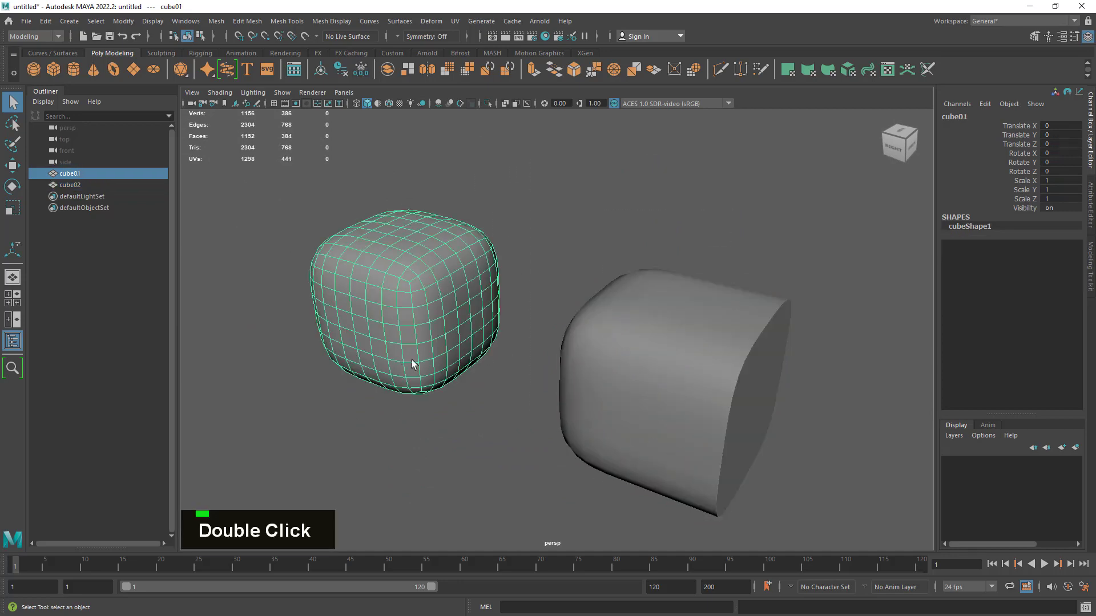
left_click_drag(714, 229, 648, 446)
left_click(384, 381)
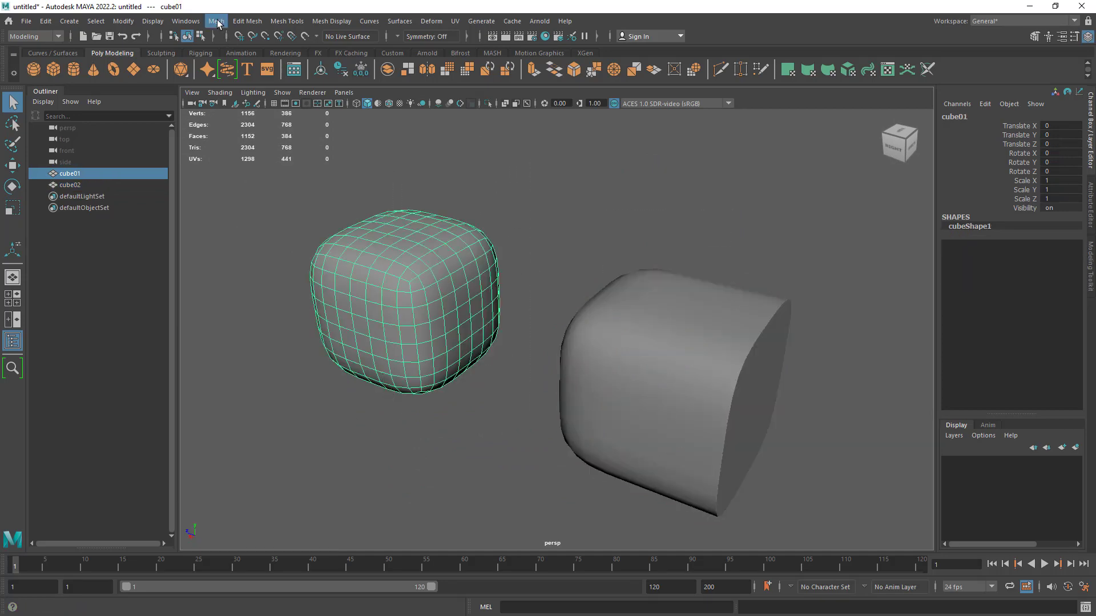
- Turn on smooth mesh preview for cube02 and convert the preview to polygons again
left_click(218, 22)
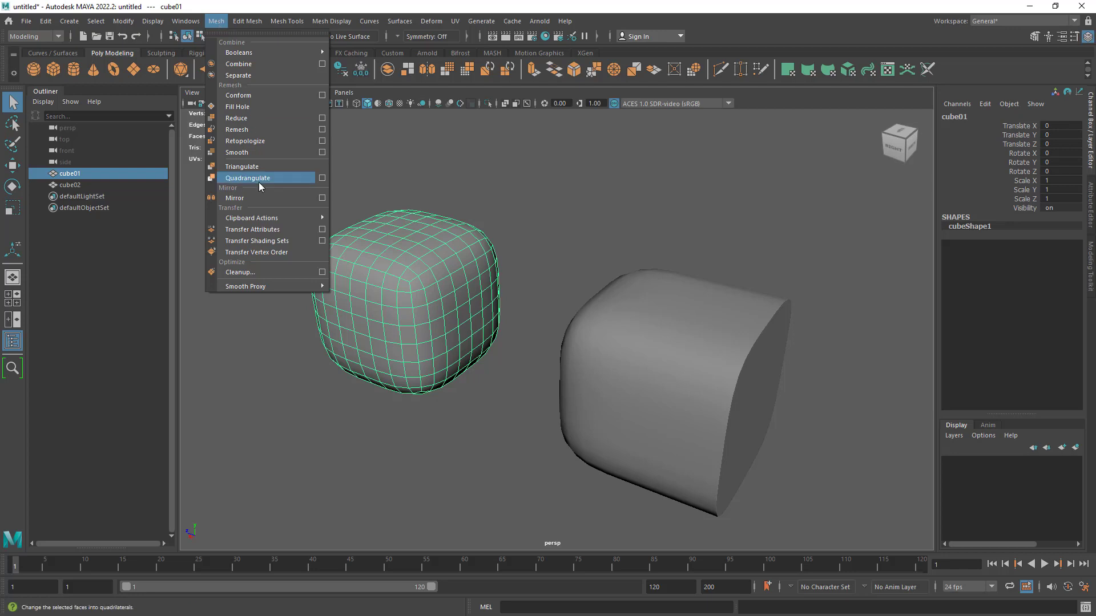
left_click(598, 188)
left_click_drag(597, 224, 703, 408)
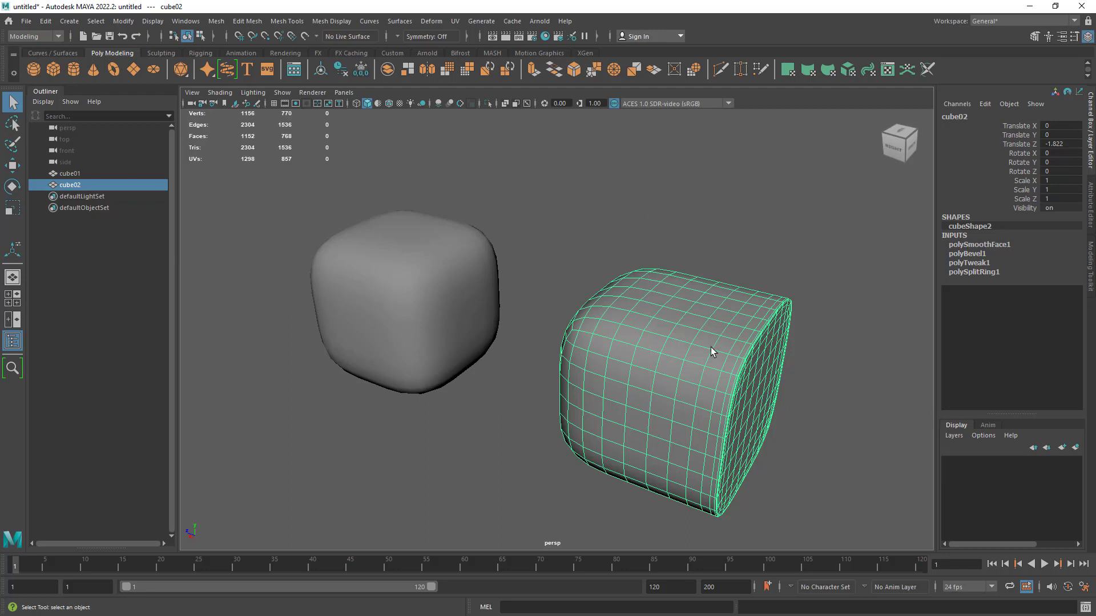
key("3")
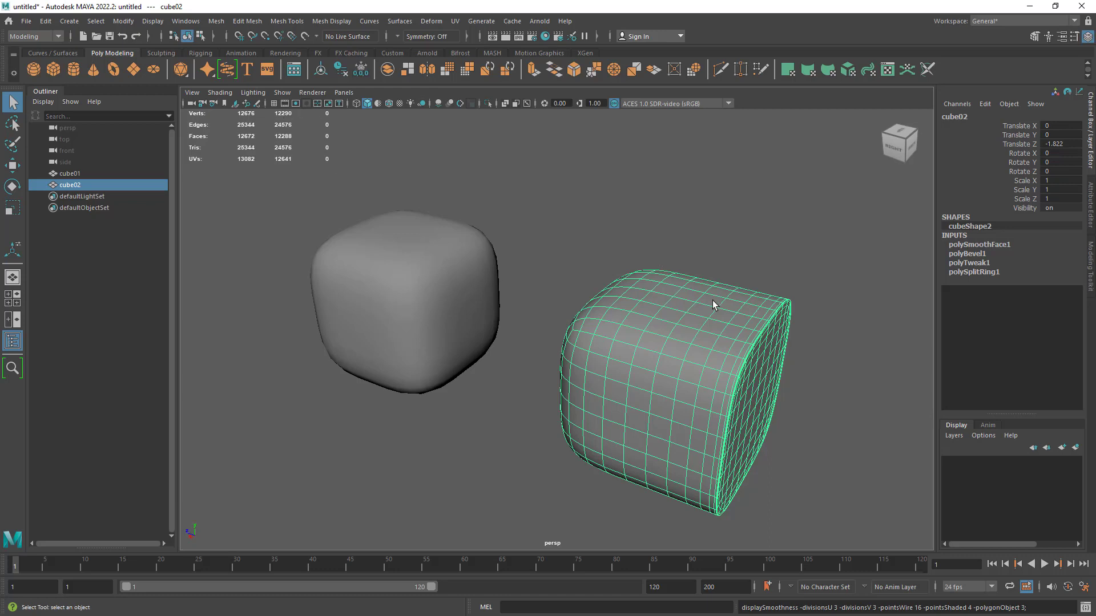
left_click(123, 21)
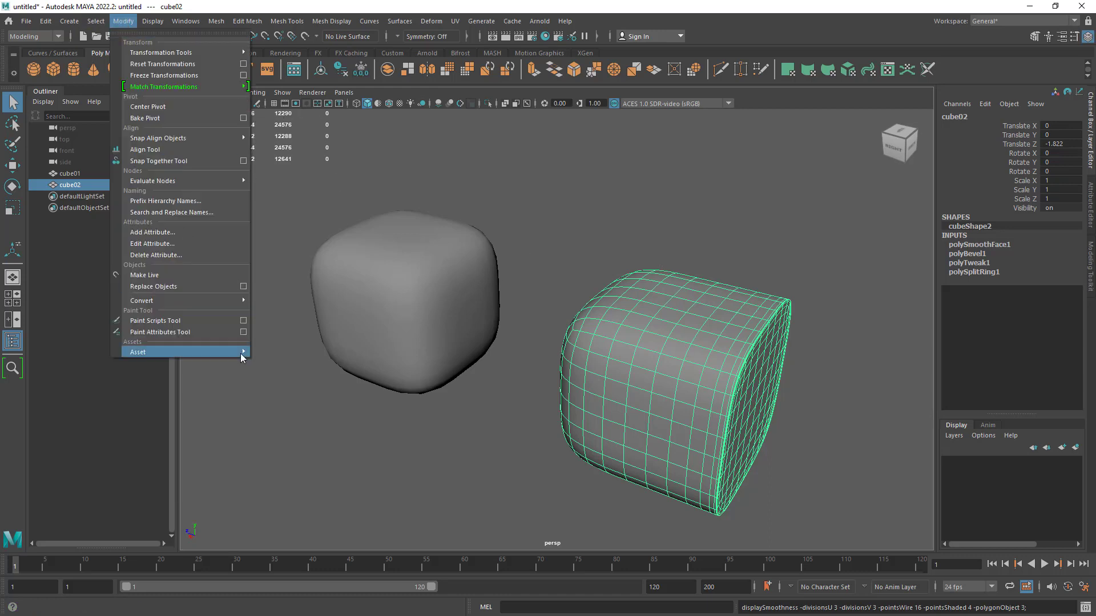
mouse_move(217, 303)
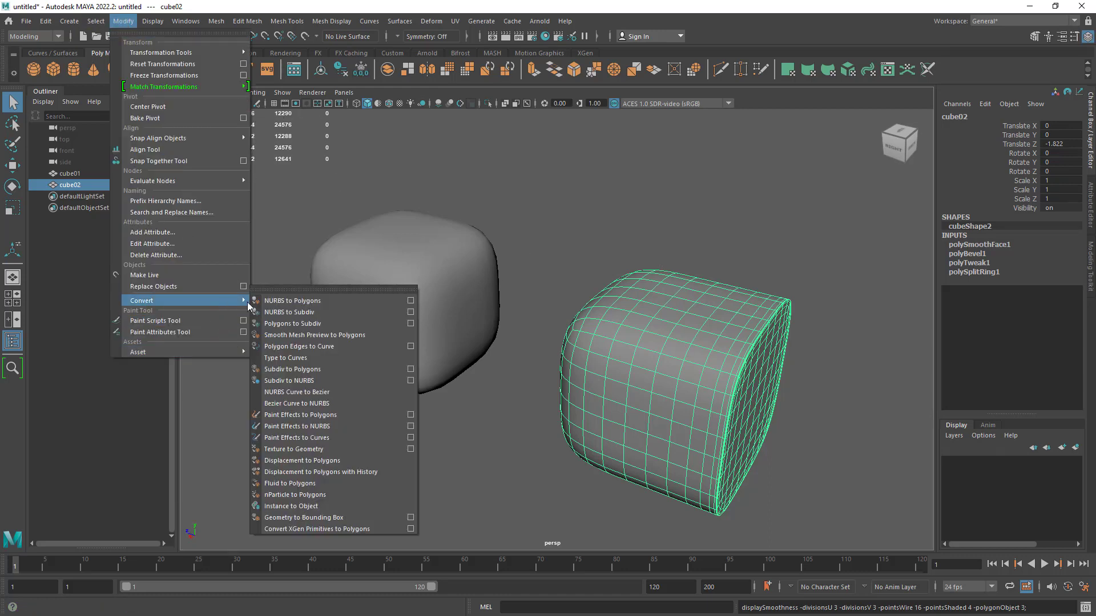
left_click(334, 337)
- Overlay the wireframe temporarily to examine cube02's converted mesh density, and compare both cubes in plain shading
left_click(745, 244)
right_click_drag(745, 244, 826, 358, "alt")
middle_click_drag(827, 358, 590, 234, "alt")
left_click(389, 104)
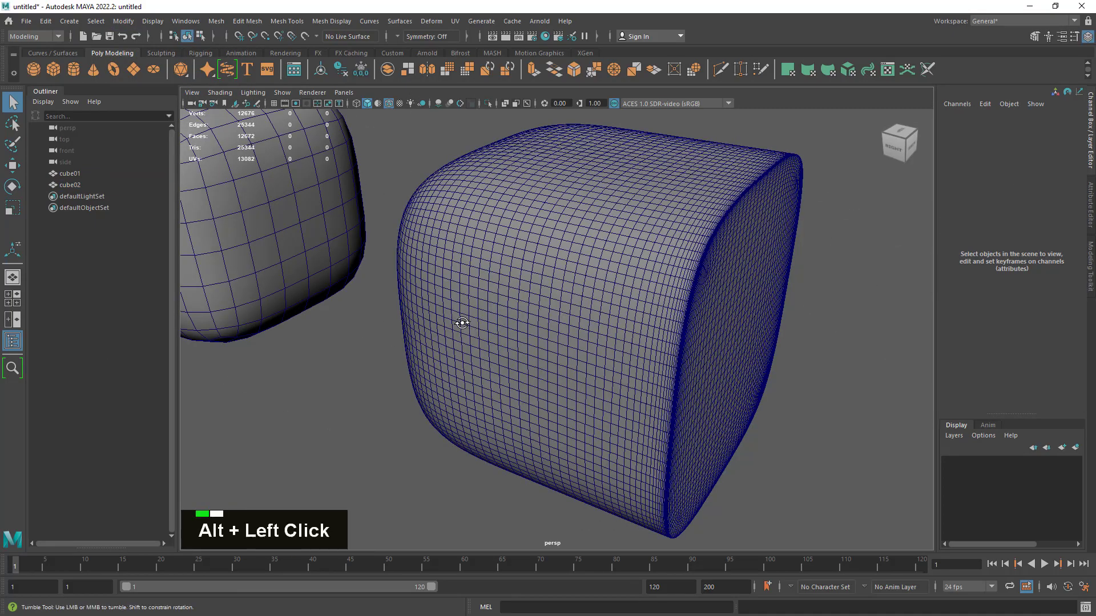
left_click_drag(462, 323, 542, 308, "alt")
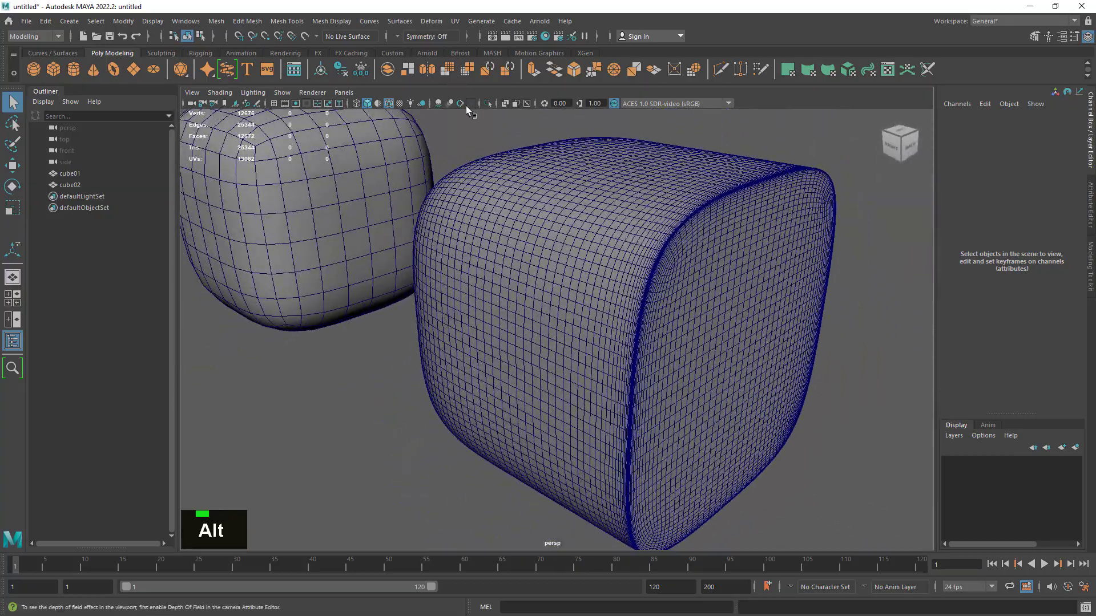
left_click(389, 103)
right_click_drag(745, 402, 680, 371, "alt")
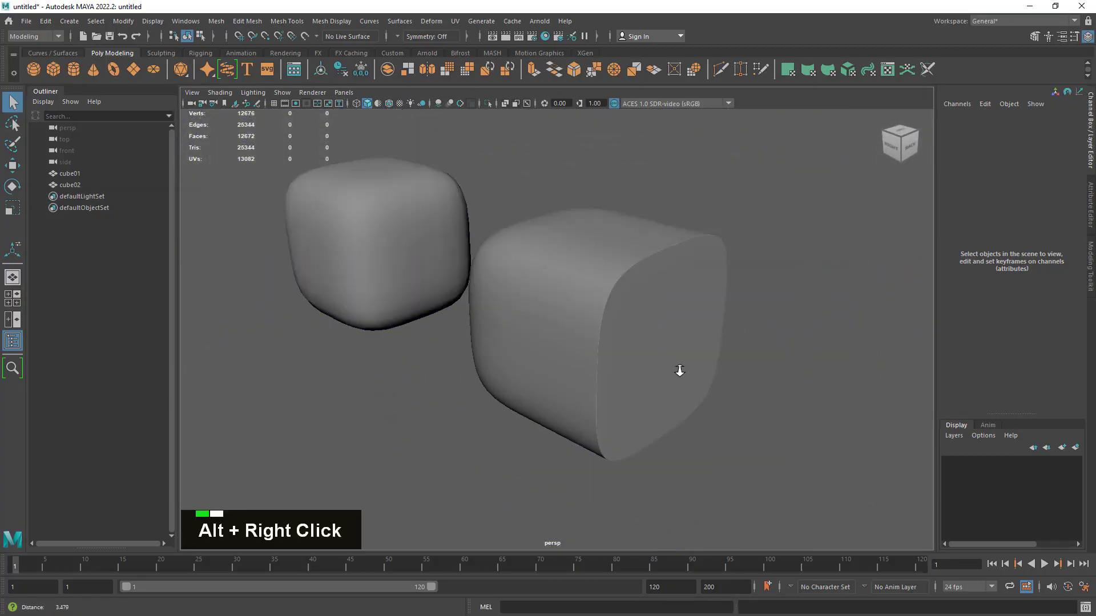
left_click_drag(680, 371, 754, 379, "alt")
middle_click_drag(570, 265, 549, 320, "alt")
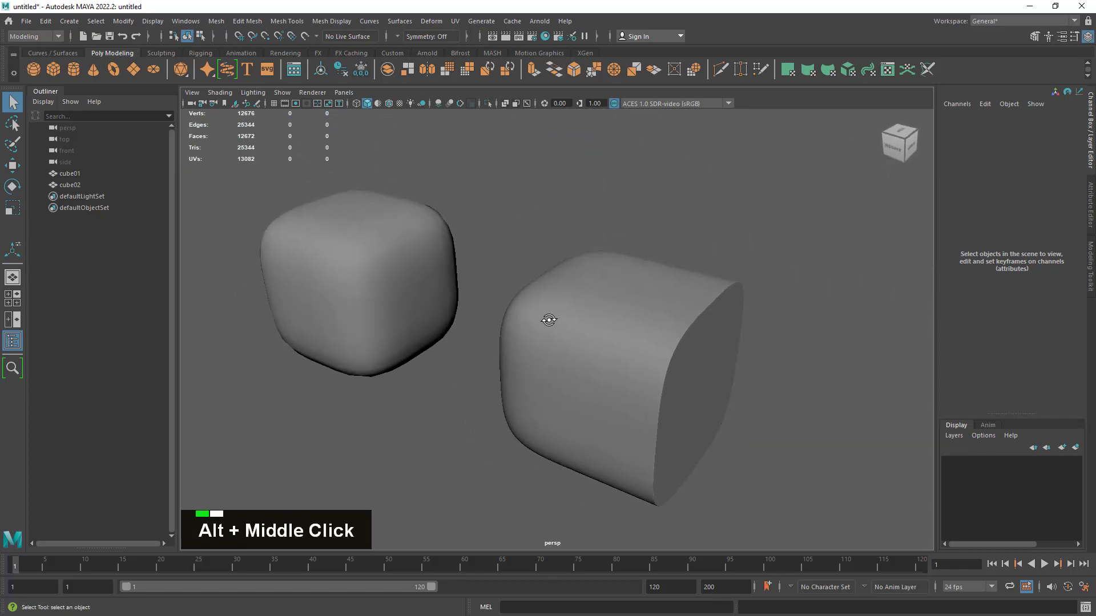
left_click_drag(550, 319, 537, 326, "alt")
- Inspect cube02's selected wireframe and its sharp border from several angles, comparing its shape with cube01
left_click(559, 354)
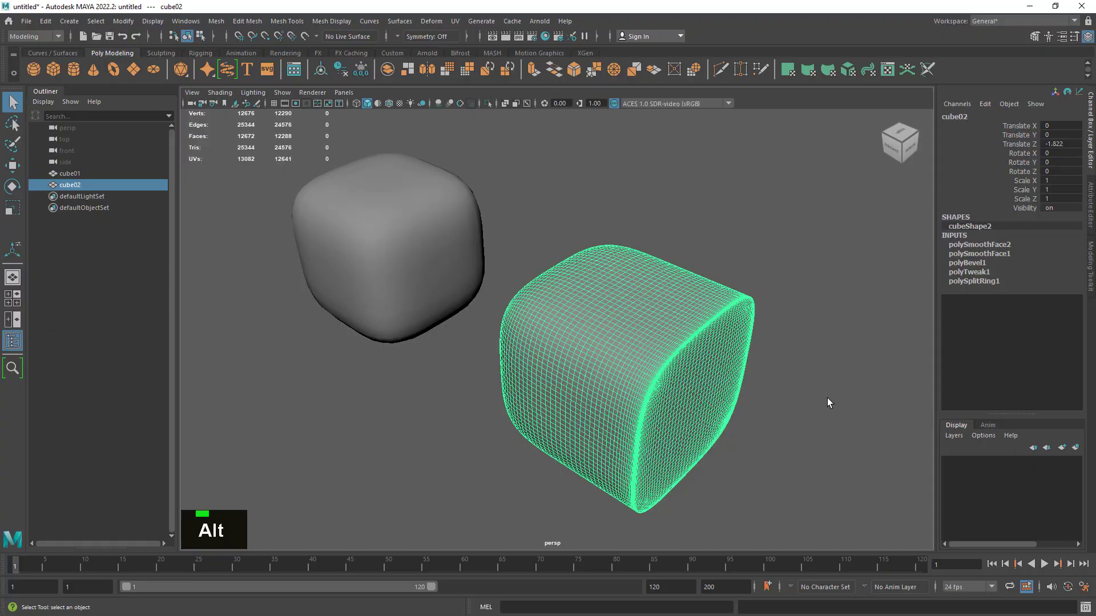
right_click_drag(648, 412, 723, 404, "alt")
left_click_drag(723, 416, 657, 400, "alt")
right_click_drag(657, 400, 580, 389, "alt")
left_click_drag(581, 389, 640, 375, "alt")
right_click_drag(640, 375, 627, 384, "alt")
left_click_drag(627, 384, 635, 410, "alt")
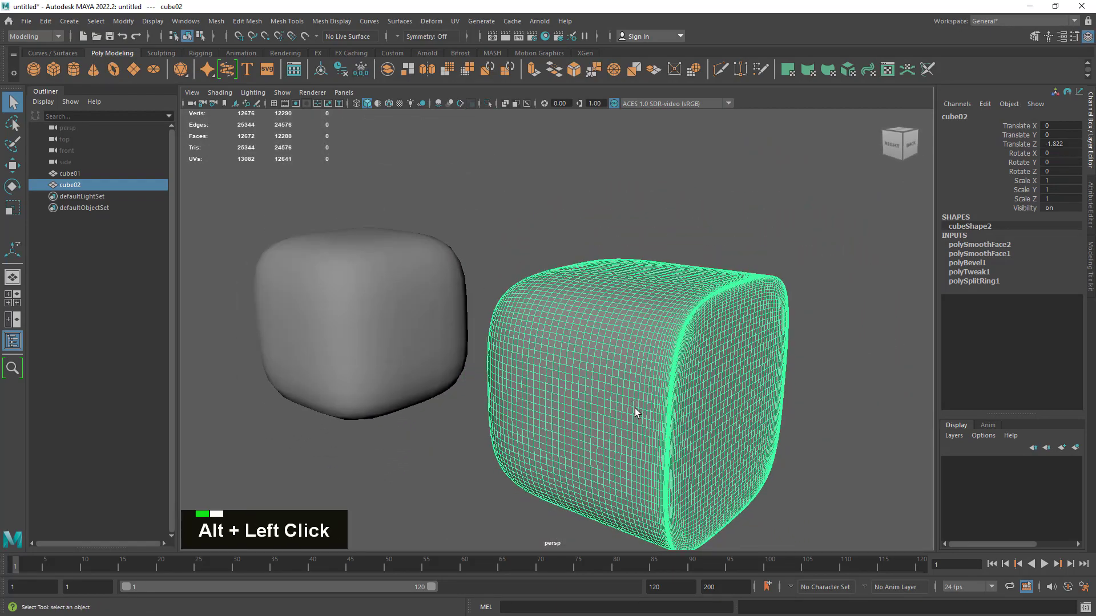
left_click(822, 460)
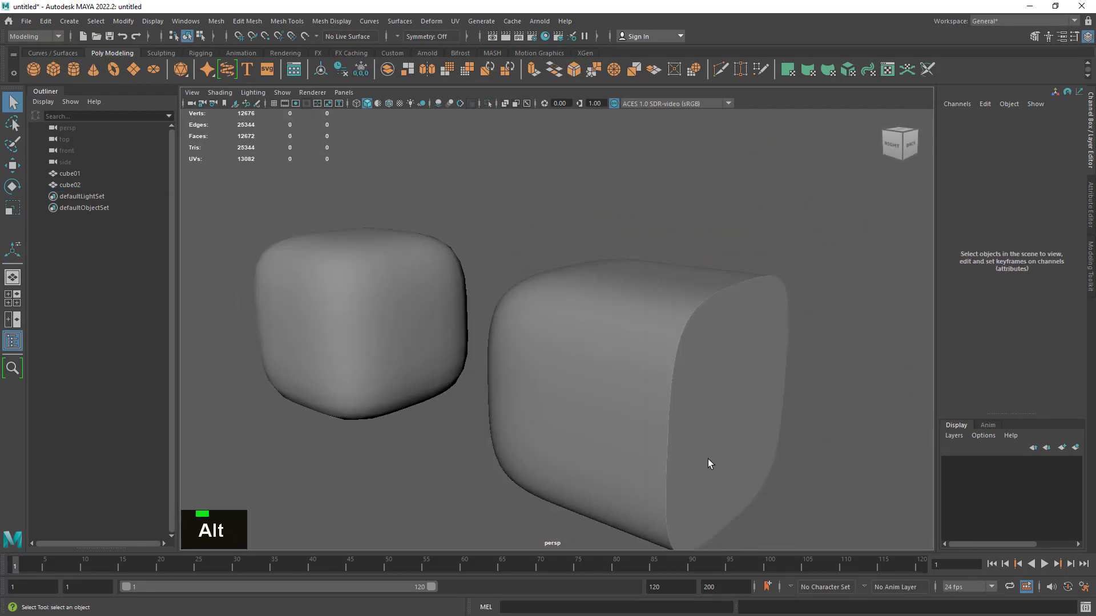
left_click_drag(707, 463, 614, 358, "alt")
left_click(614, 357)
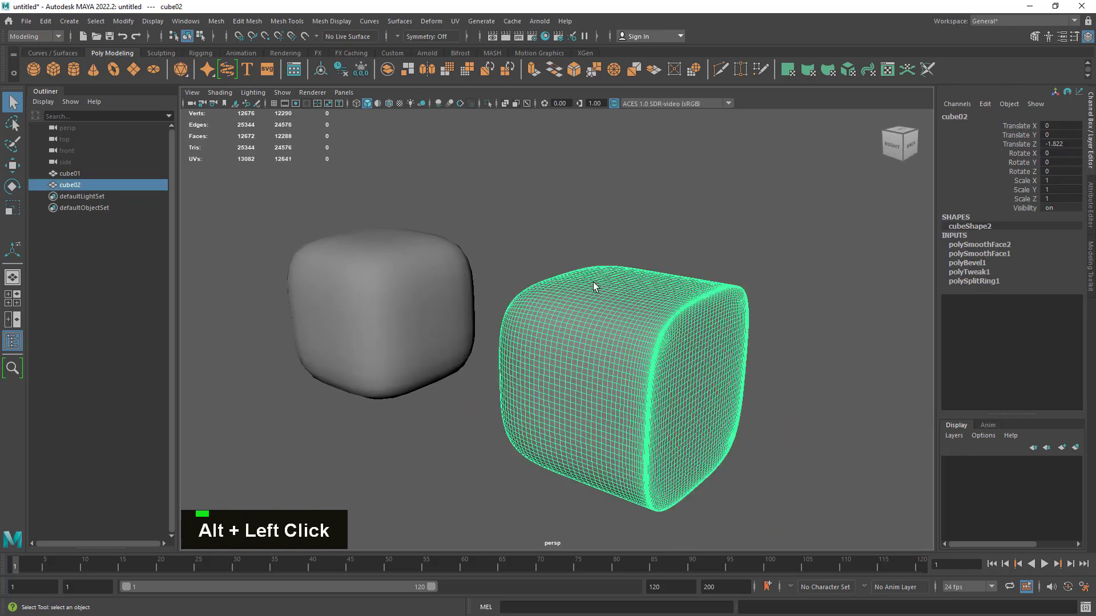
left_click(620, 223)
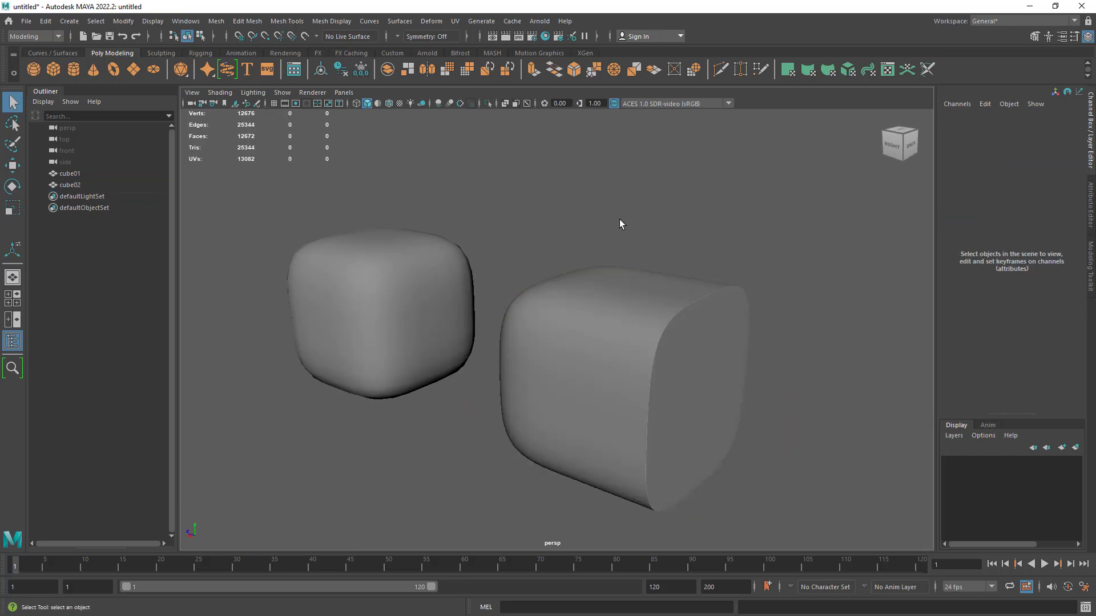
left_click_drag(881, 376, 847, 404, "alt")
right_click_drag(846, 404, 780, 375, "alt")
middle_click_drag(781, 374, 820, 384, "alt")
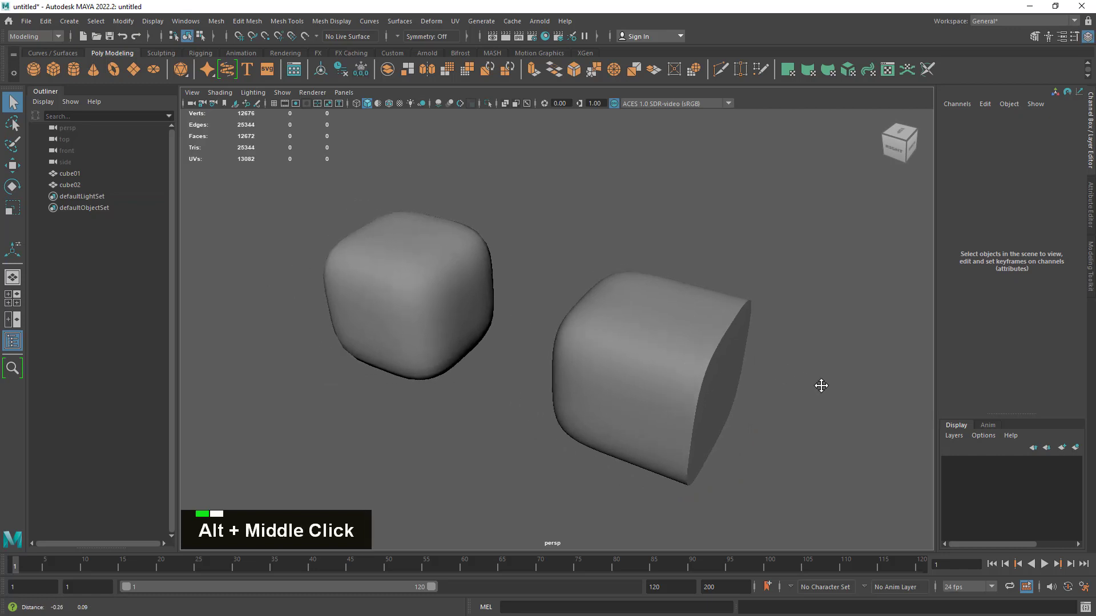
right_click_drag(775, 393, 761, 440, "alt")
middle_click_drag(761, 440, 783, 417, "alt")
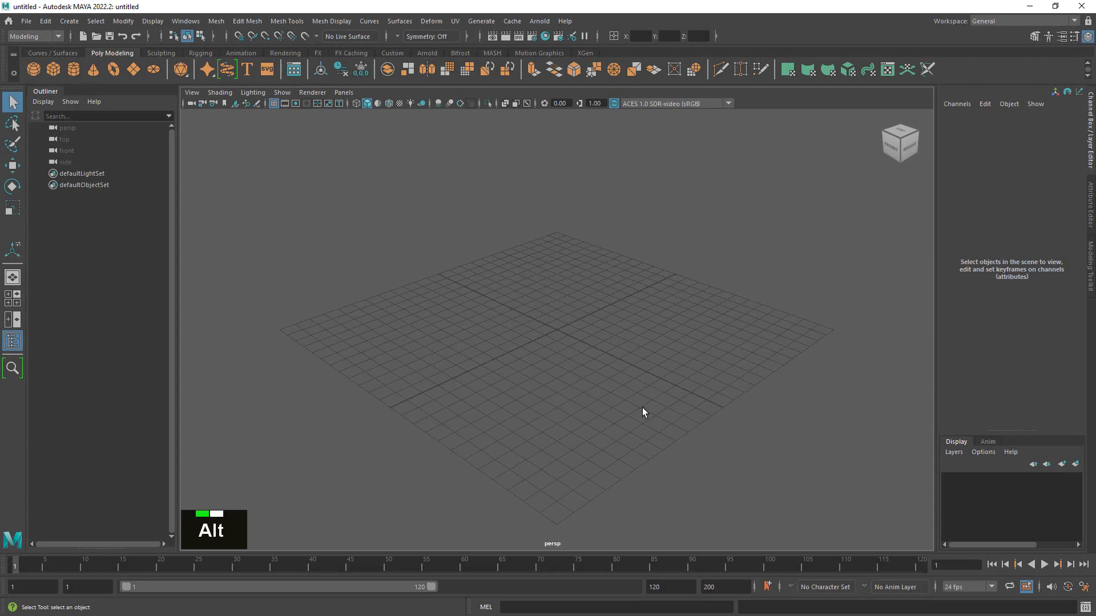
- Create a default polygon cylinder at the origin of the new empty scene
right_click_drag(583, 372, 623, 383, "alt")
right_click(689, 414, "alt")
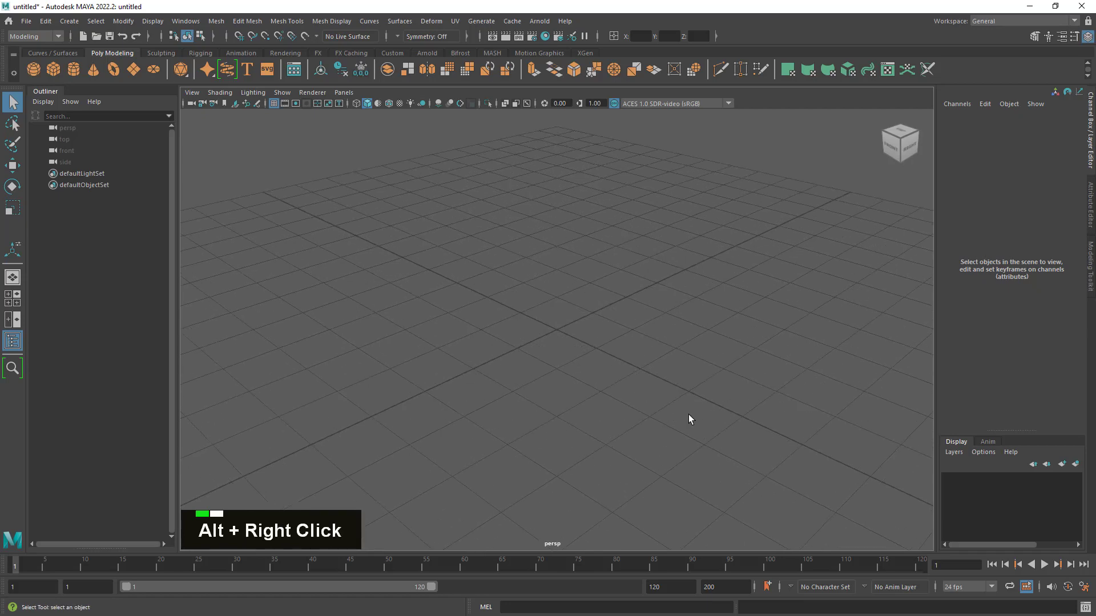
left_click_drag(688, 415, 678, 413, "alt")
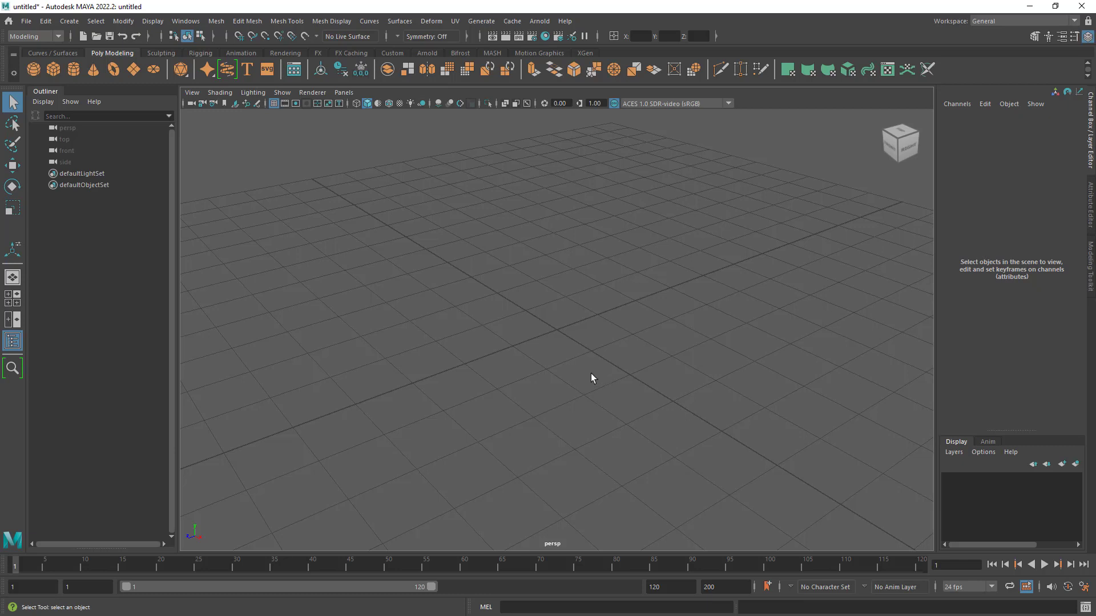
left_click(75, 69)
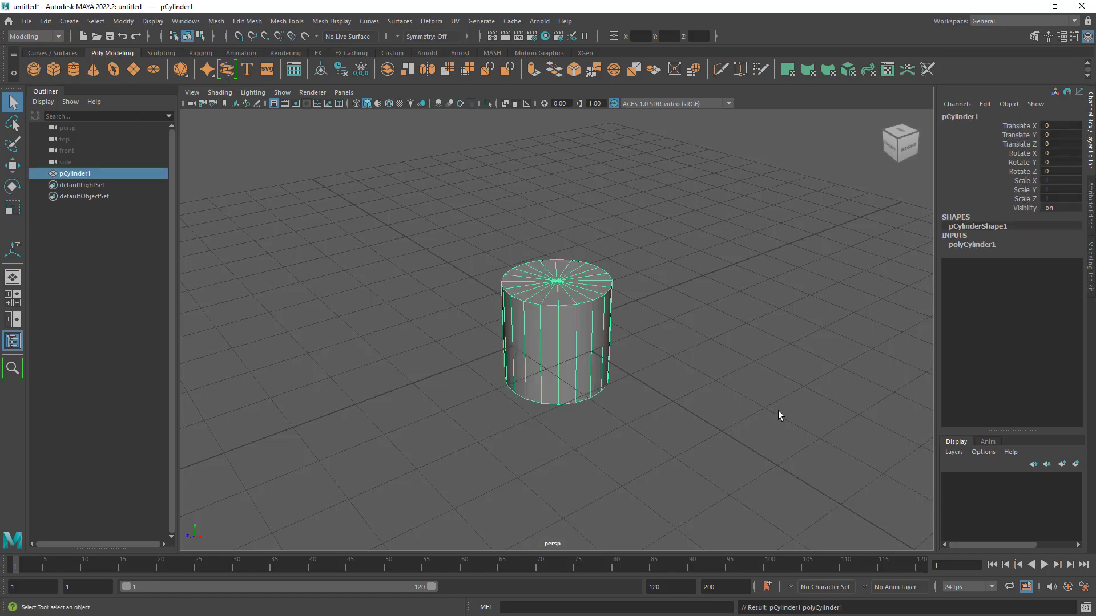
left_click_drag(779, 416, 755, 419, "alt")
right_click_drag(756, 418, 782, 435, "alt")
left_click_drag(783, 435, 756, 443, "alt")
right_click_drag(756, 443, 793, 428, "alt")
middle_click_drag(794, 428, 774, 383, "alt")
left_click_drag(774, 382, 770, 349, "alt")
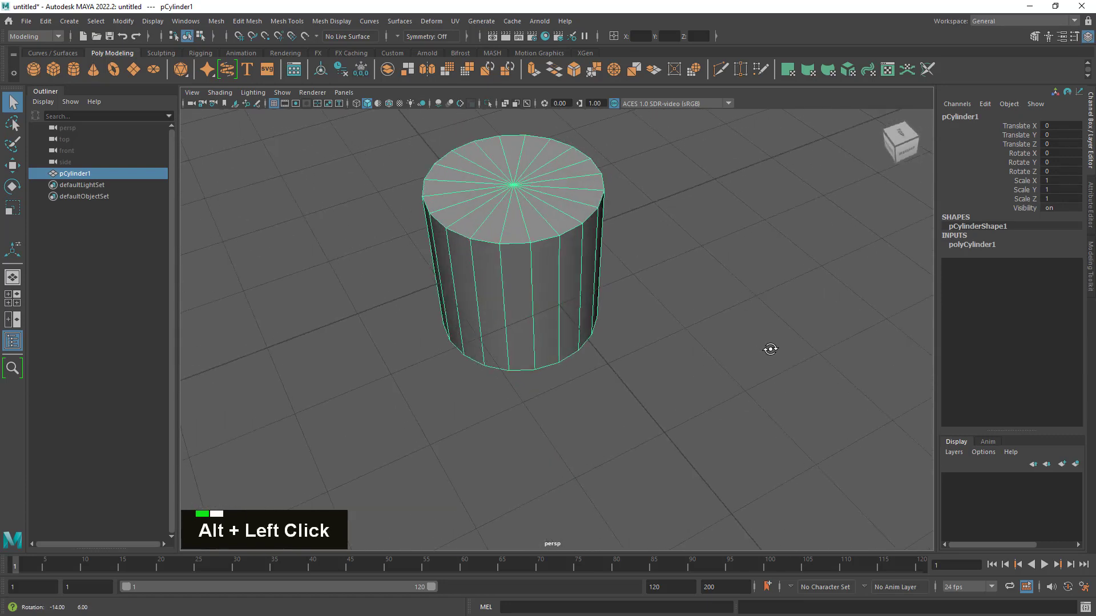
right_click_drag(770, 349, 763, 348, "alt")
middle_click_drag(764, 348, 729, 425, "alt")
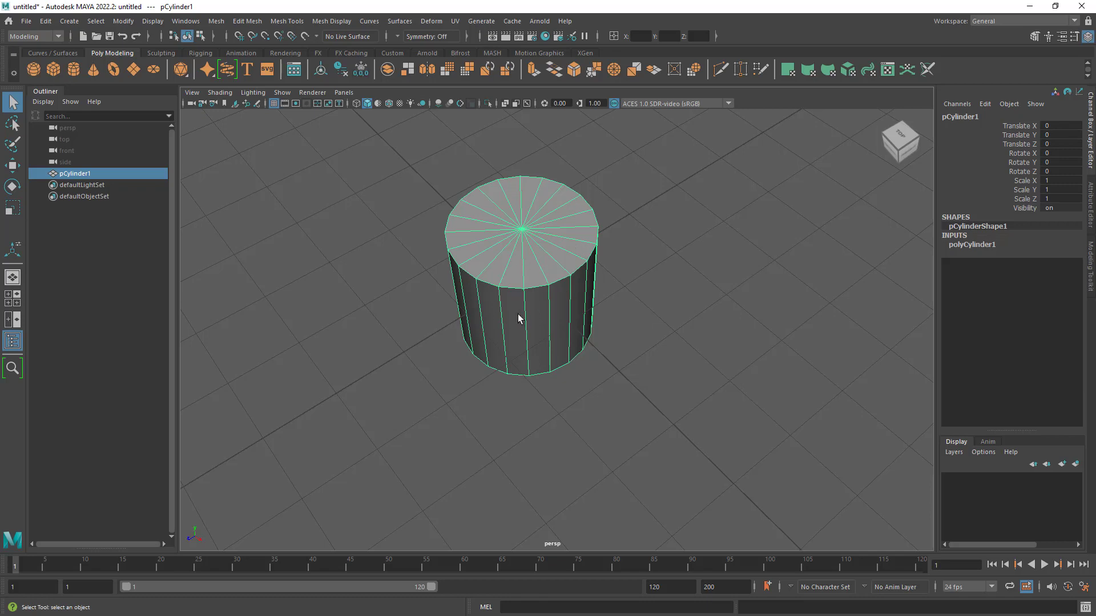
- Delete all cylinder faces on the positive X side using a framed top view
left_click_drag(519, 318, 634, 329, "alt")
key("space")
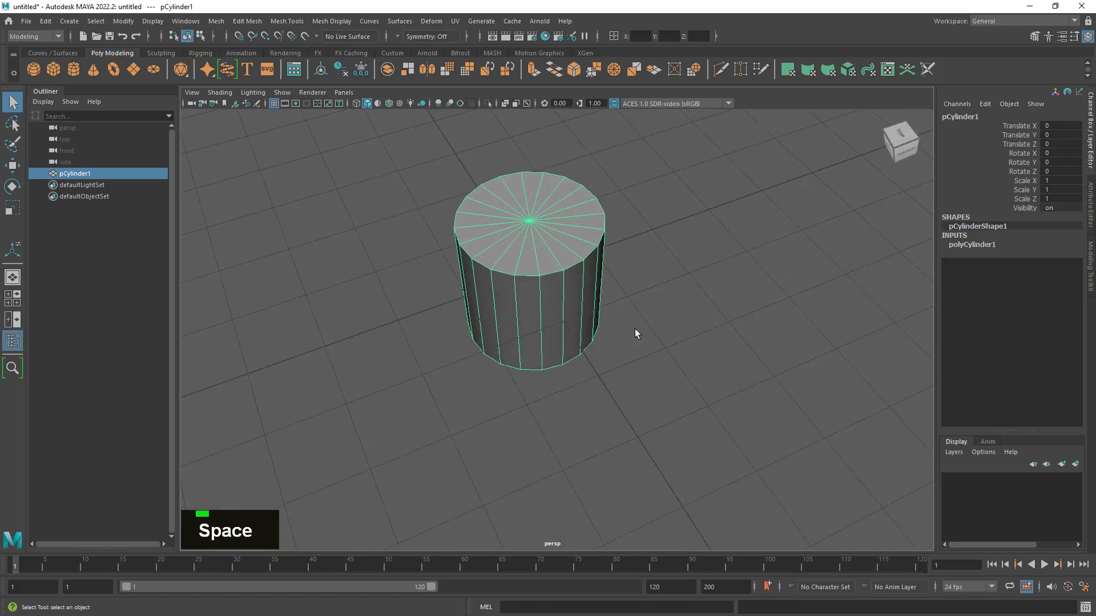
key("space")
key("f")
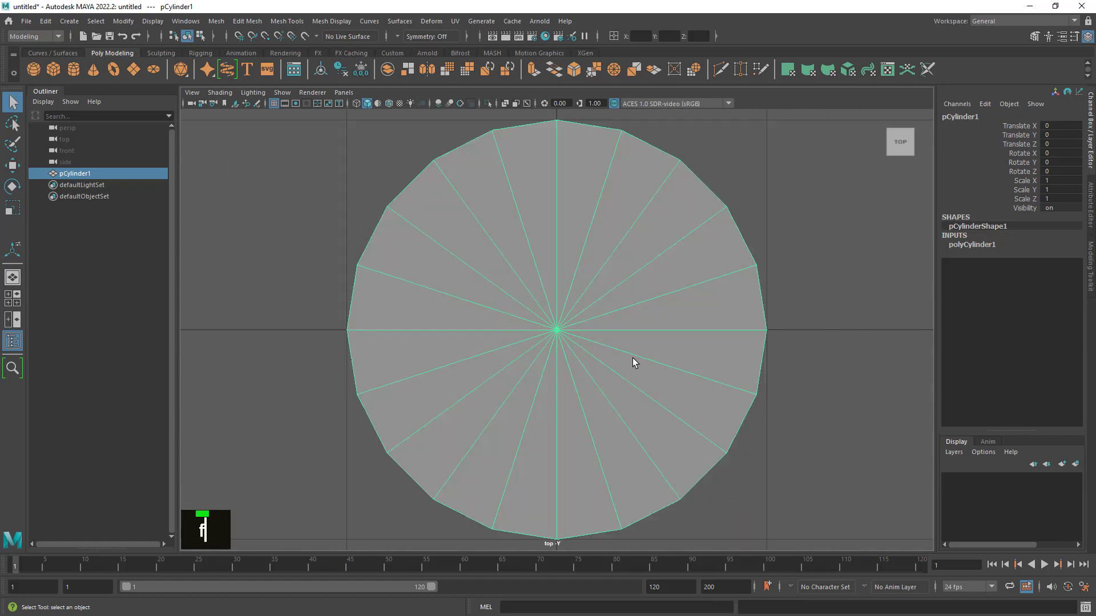
right_click_drag(826, 429, 816, 435, "alt")
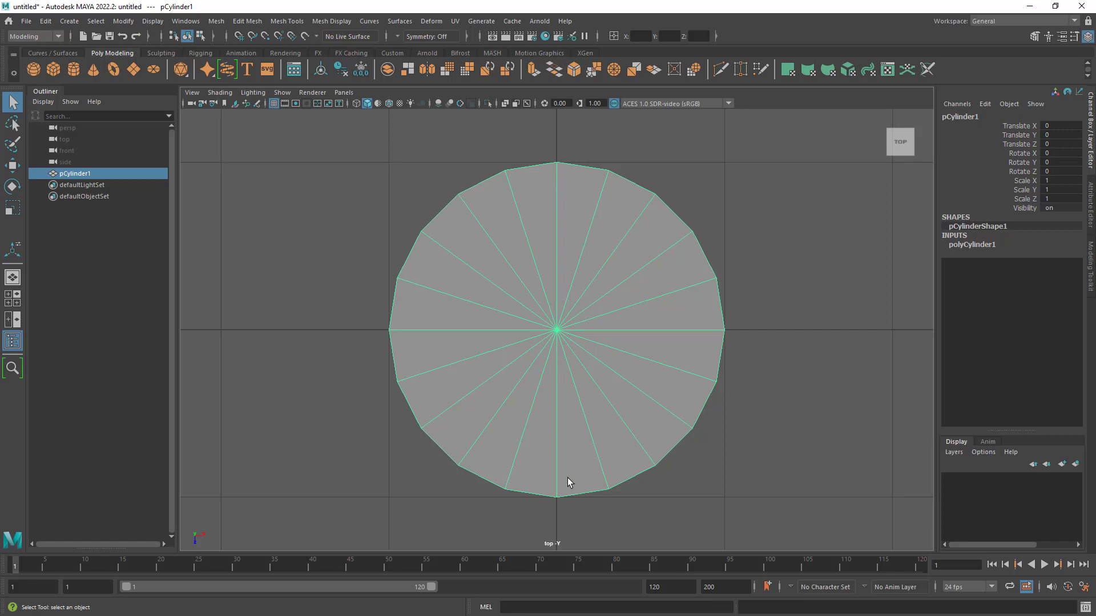
right_click_drag(615, 288, 621, 320)
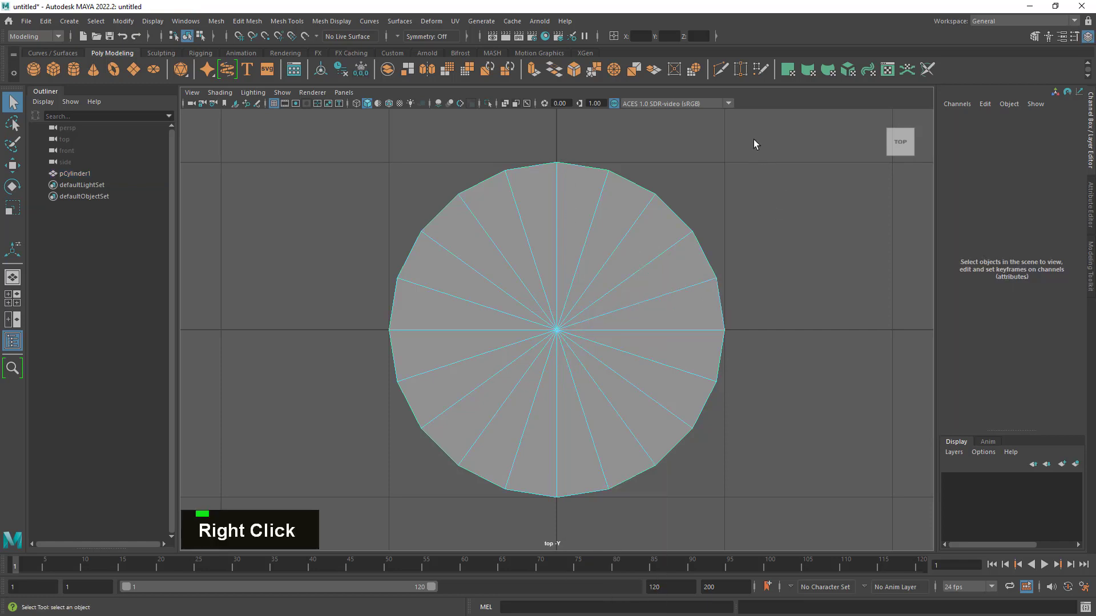
left_click_drag(754, 139, 566, 533)
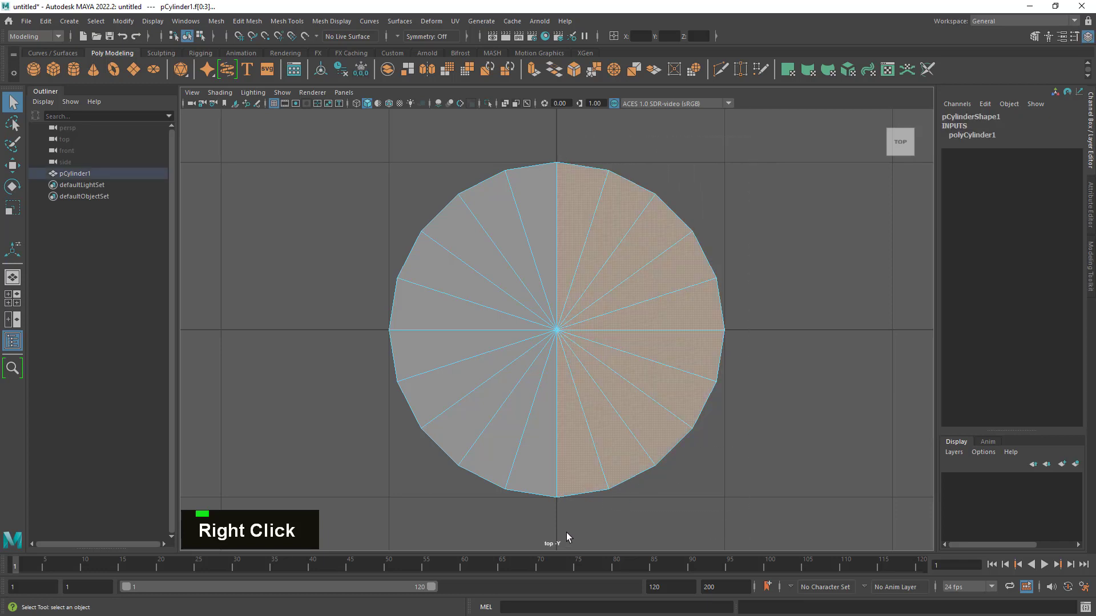
key("Delete")
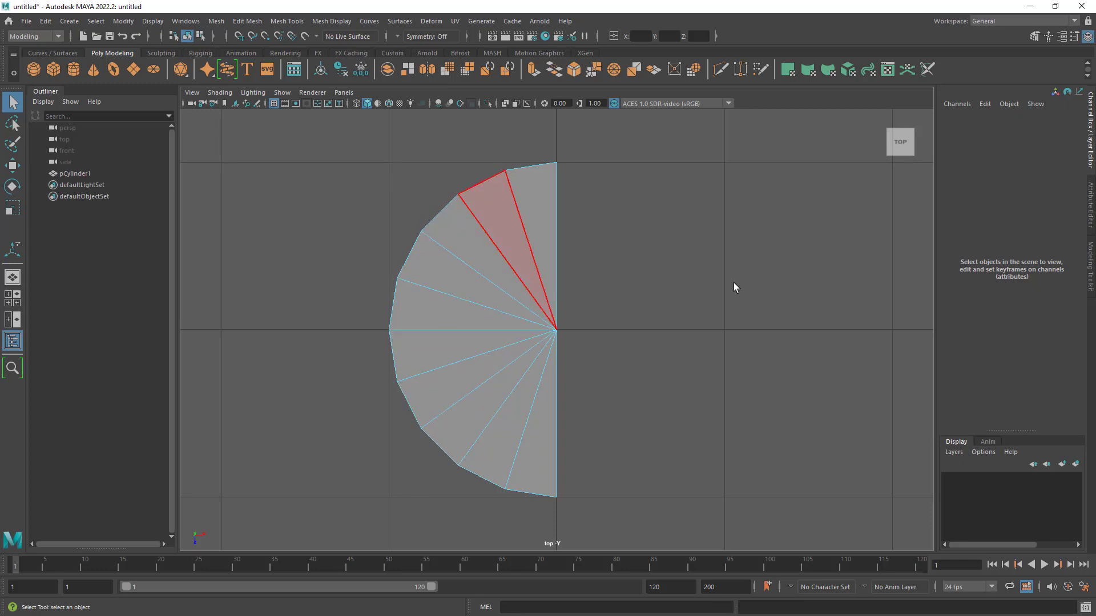
- Return the half cylinder to object mode, activate the Move tool and switch back to the perspective view
right_click_drag(519, 288, 543, 274)
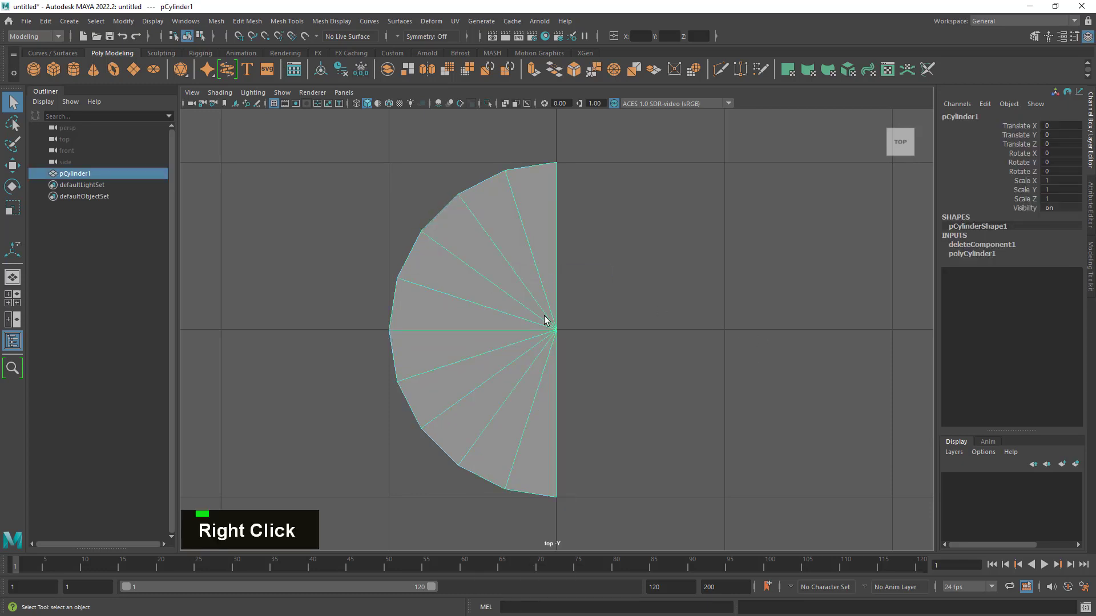
key("w")
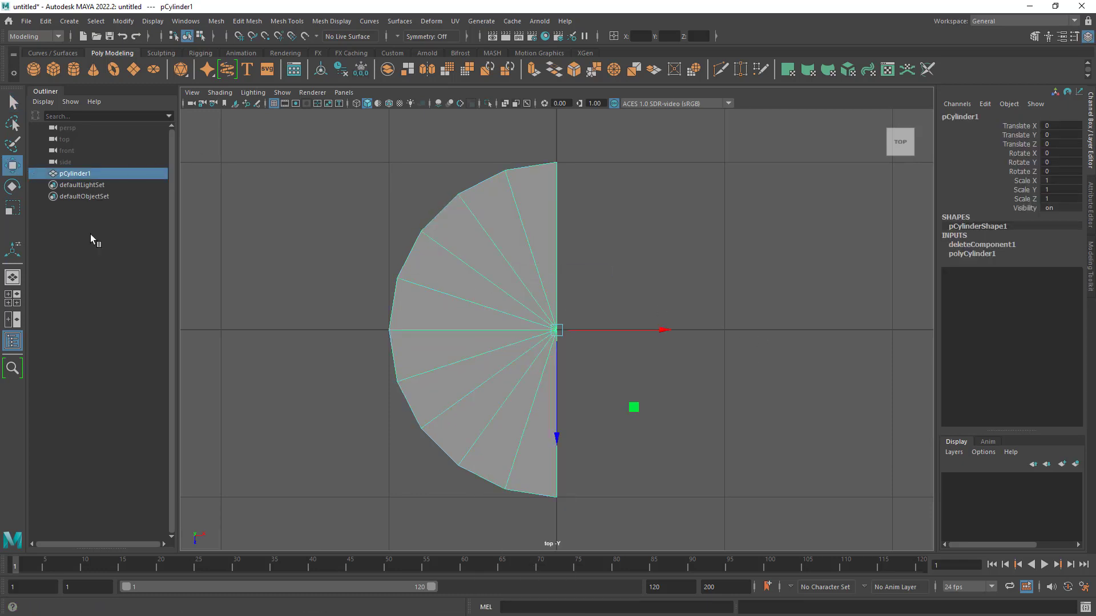
key("space")
key("space")
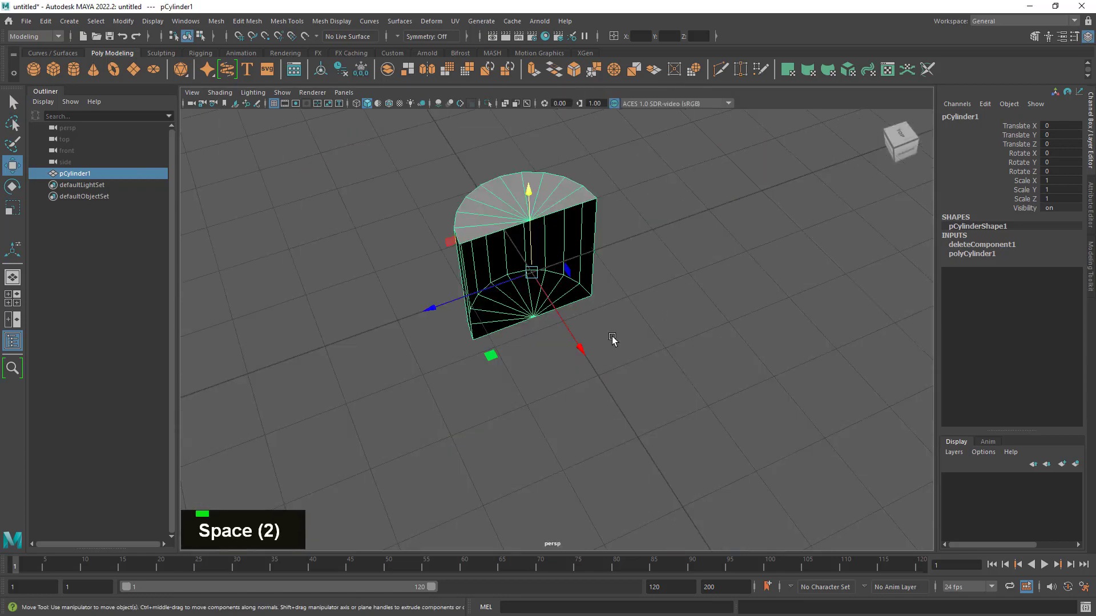
- Examine the half cylinder's open cut side and its pivot position from several angles
left_click_drag(551, 413, 600, 362, "alt")
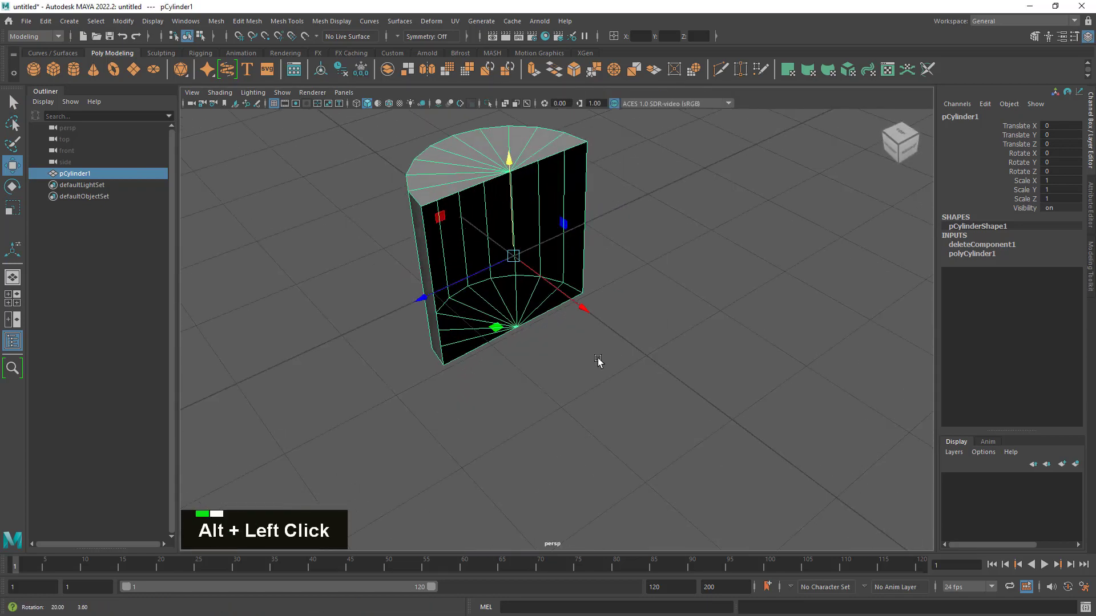
middle_click_drag(583, 321, 641, 395, "alt")
left_click_drag(640, 395, 643, 399, "alt")
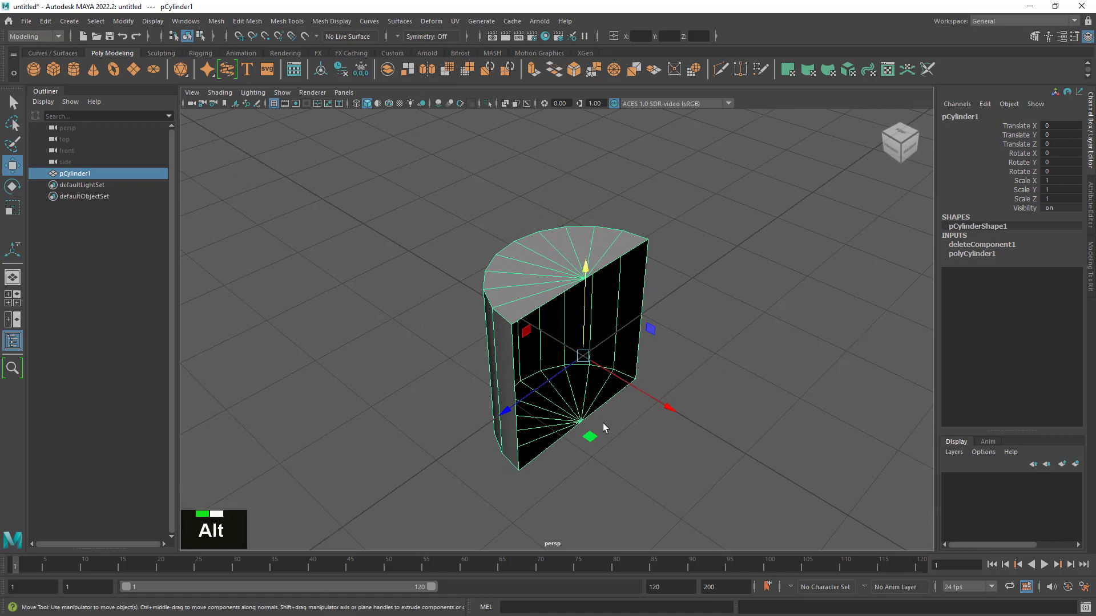
right_click_drag(603, 423, 715, 465, "alt")
middle_click_drag(720, 464, 726, 442, "alt")
left_click_drag(726, 442, 729, 449, "alt")
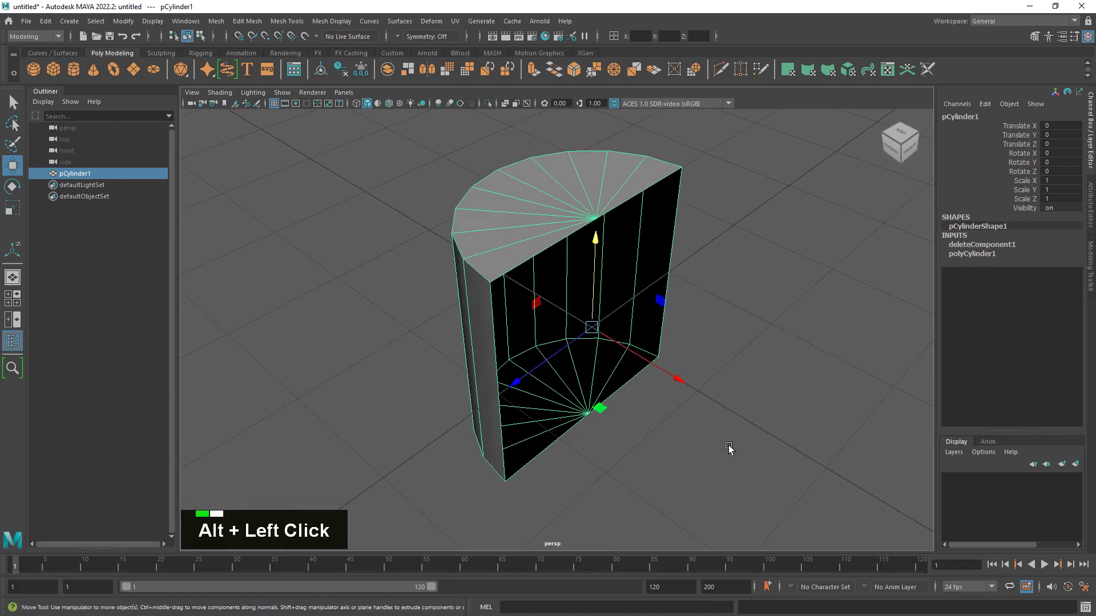
right_click_drag(728, 448, 656, 416, "alt")
left_click_drag(655, 416, 657, 419, "alt")
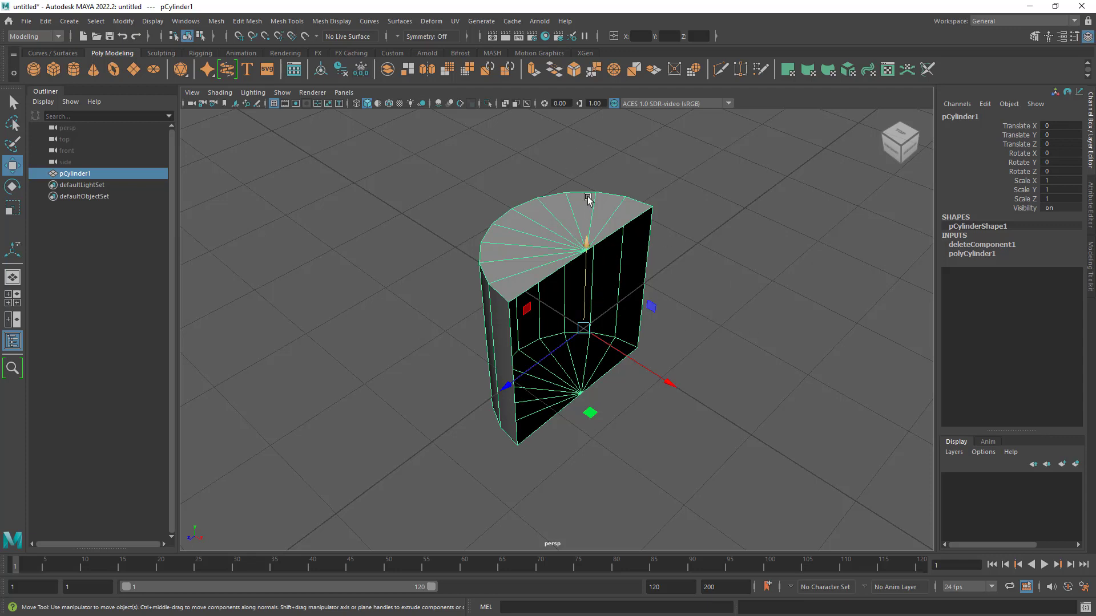
right_click_drag(703, 301, 799, 350, "alt")
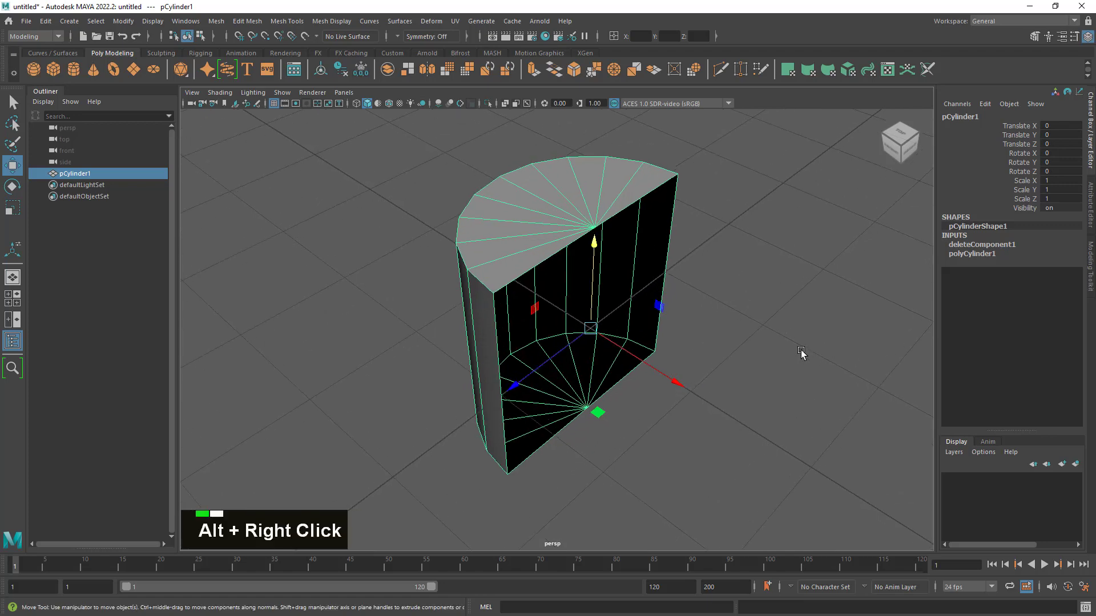
left_click_drag(799, 350, 742, 346, "alt")
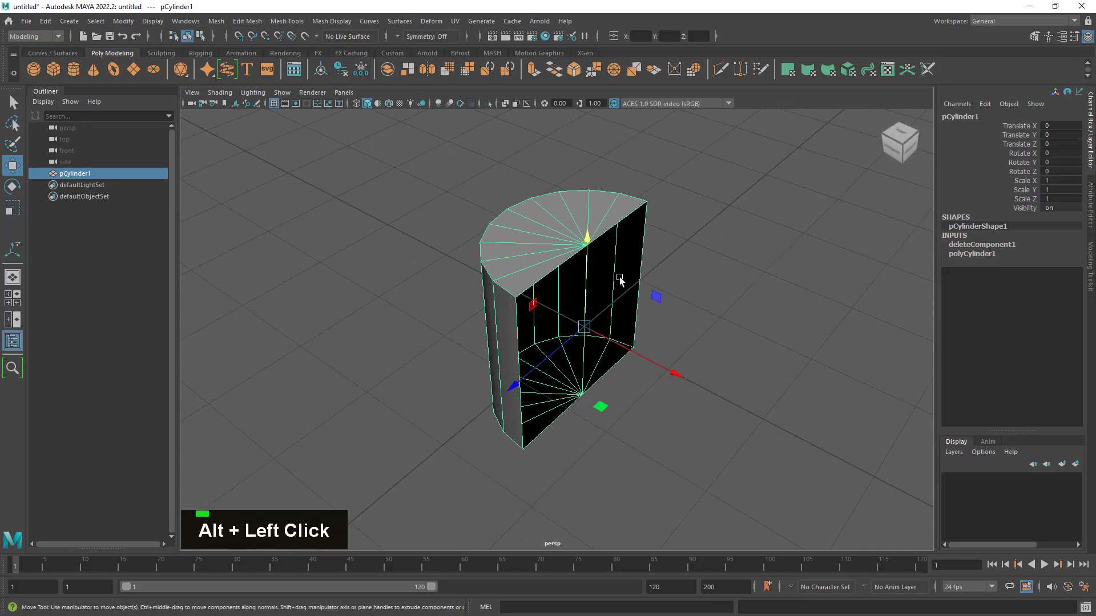
left_click_drag(712, 274, 736, 317, "alt")
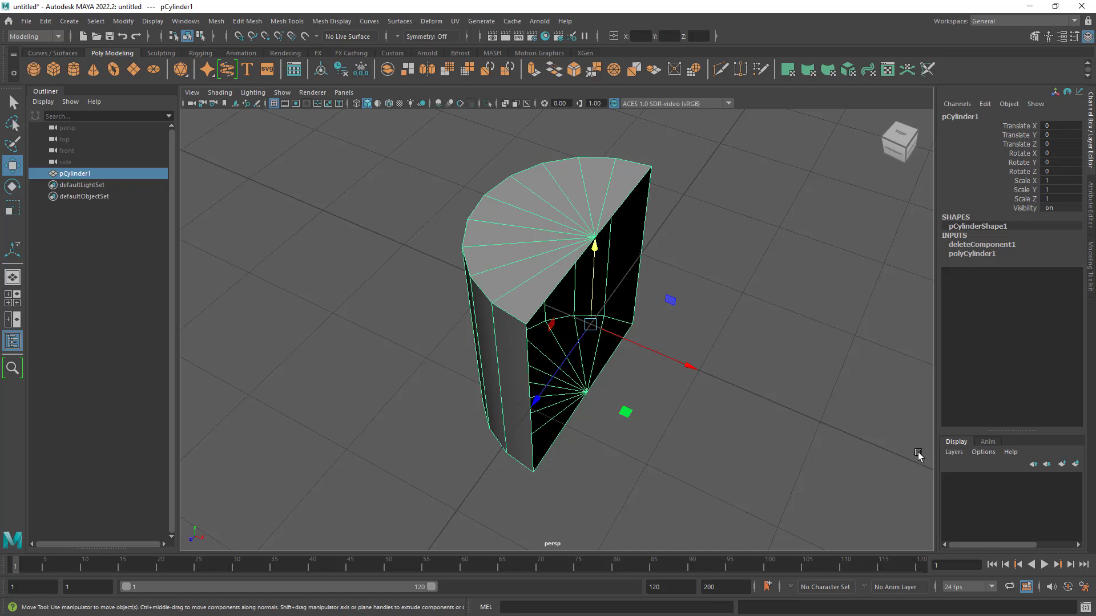
left_click_drag(729, 369, 709, 346, "alt")
right_click_drag(709, 346, 744, 361, "alt")
left_click_drag(745, 360, 741, 359, "alt")
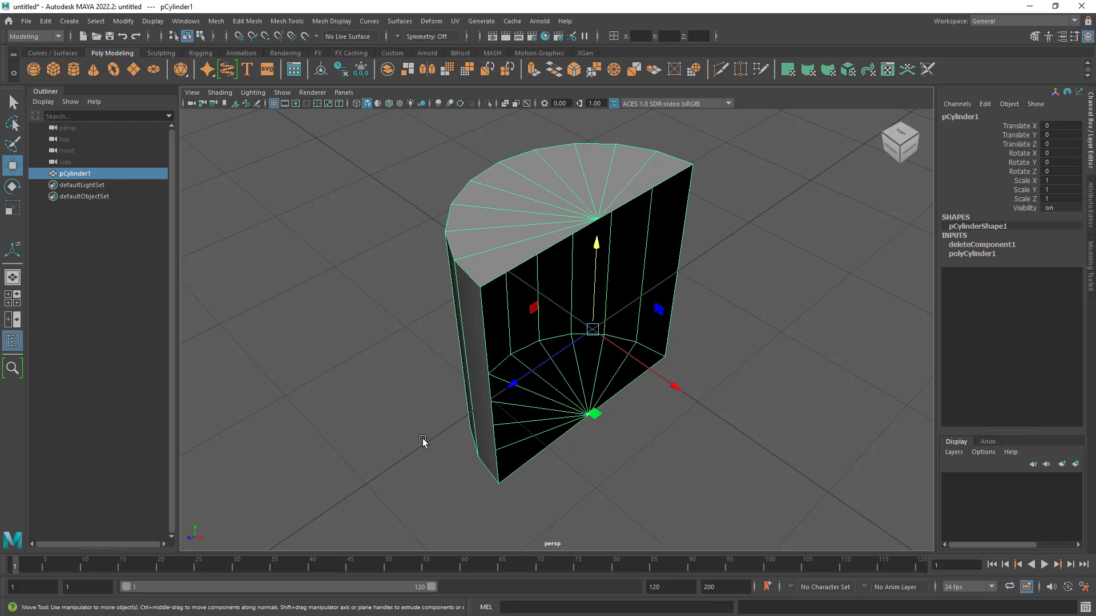
- In vertex mode, offset the cut side's top corners along X, moving the positive Z corner inward and the negative Z corner outward
left_click_drag(672, 252, 700, 289, "alt")
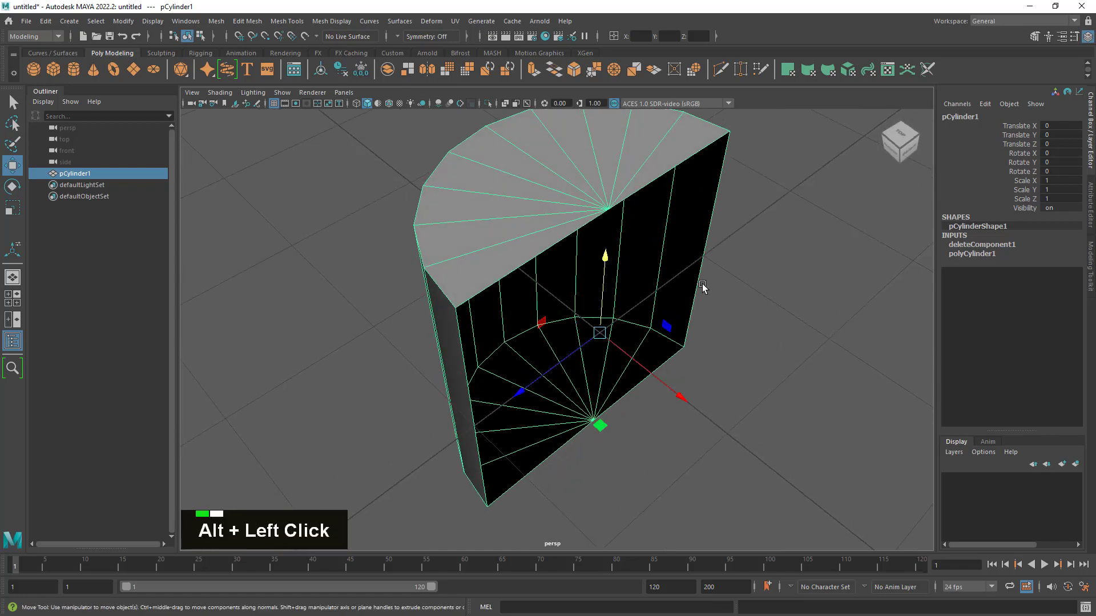
right_click(593, 212)
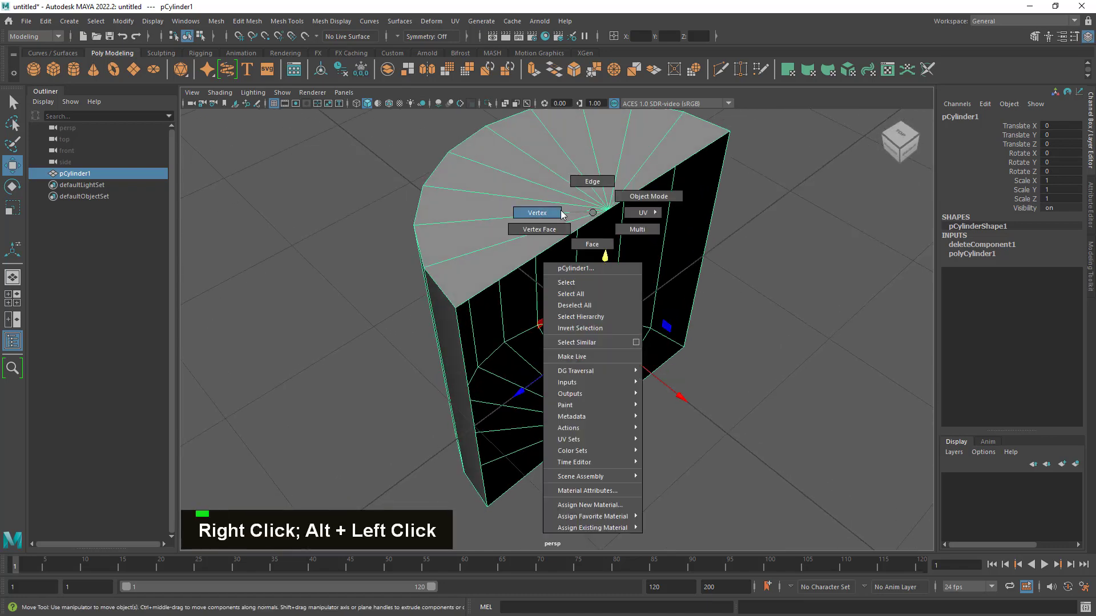
left_click(455, 308)
left_click_drag(525, 372, 502, 350)
left_click(731, 133)
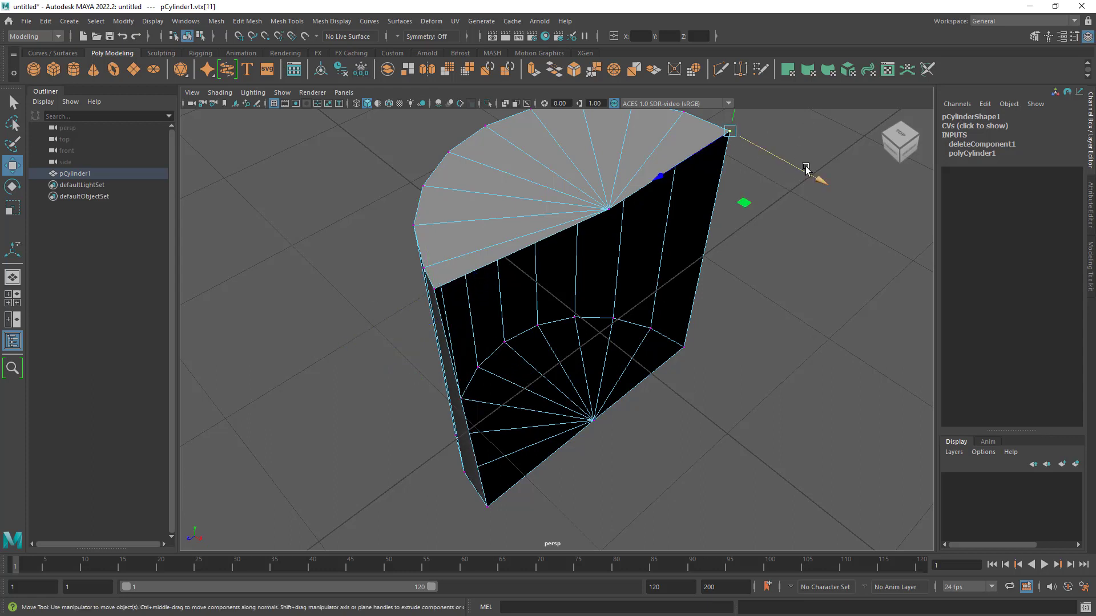
left_click_drag(809, 174, 898, 261)
- Offset the bottom cut vertices along X: negative Z corner far outward, positive Z corner to about -0.23, centre vertex inward
left_click(683, 347)
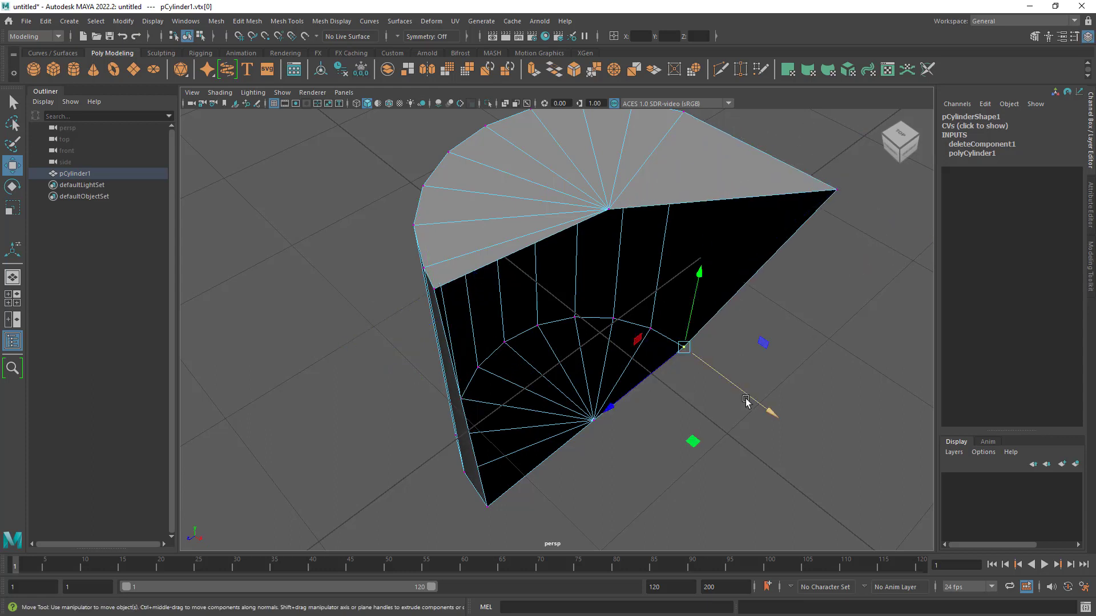
left_click_drag(751, 399, 917, 511)
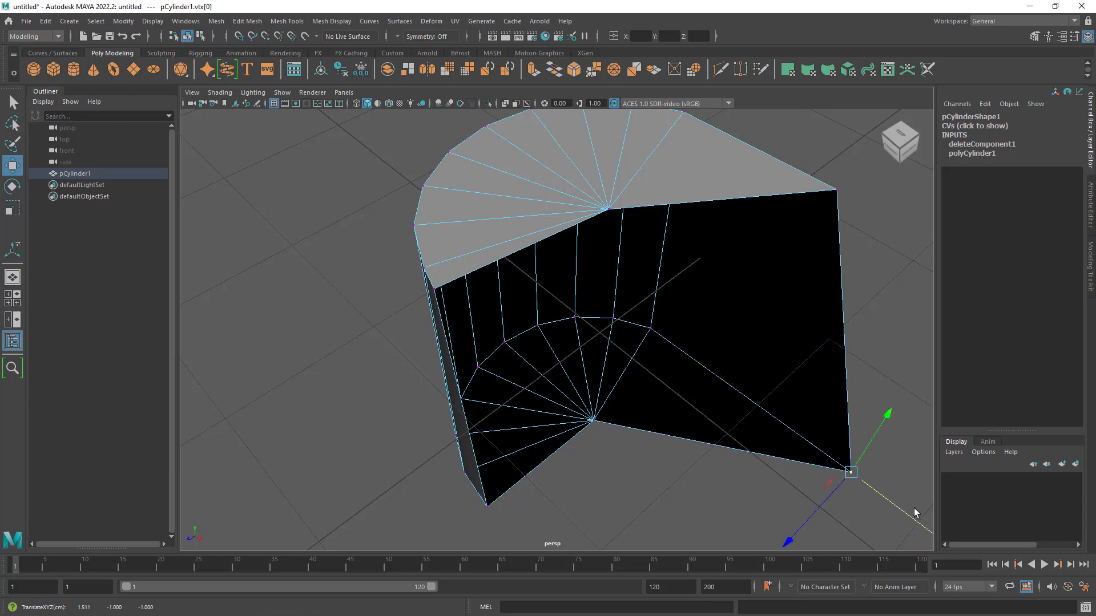
left_click(487, 505)
left_click_drag(520, 539, 465, 544)
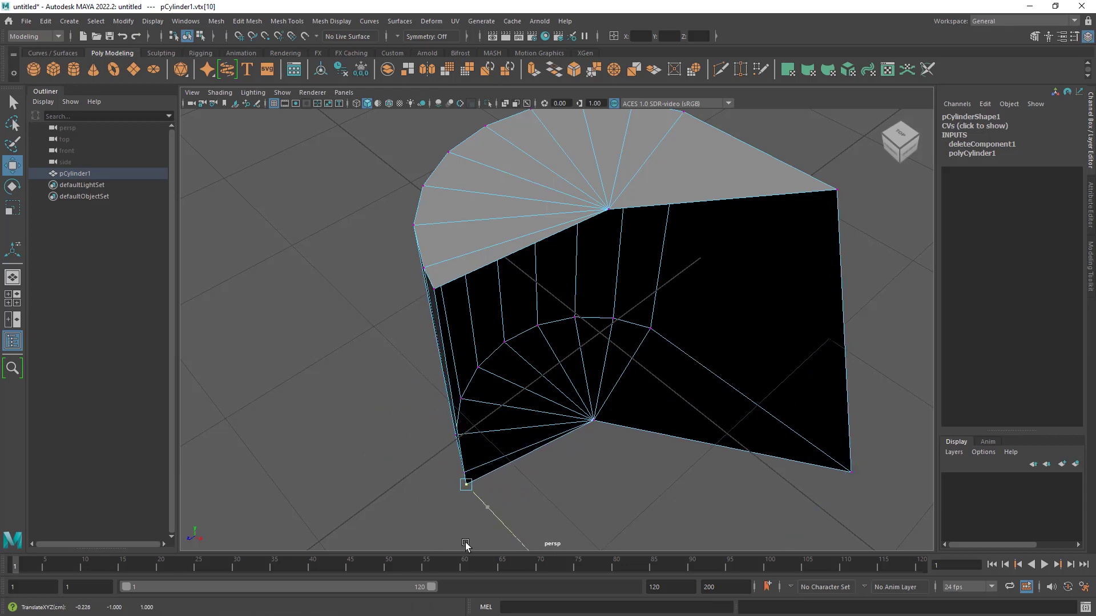
left_click(590, 426)
left_click_drag(628, 456, 574, 409)
- Move the top centre vertex slightly outward along X, activate the Select tool and inspect the uneven cut boundary
left_click(607, 209)
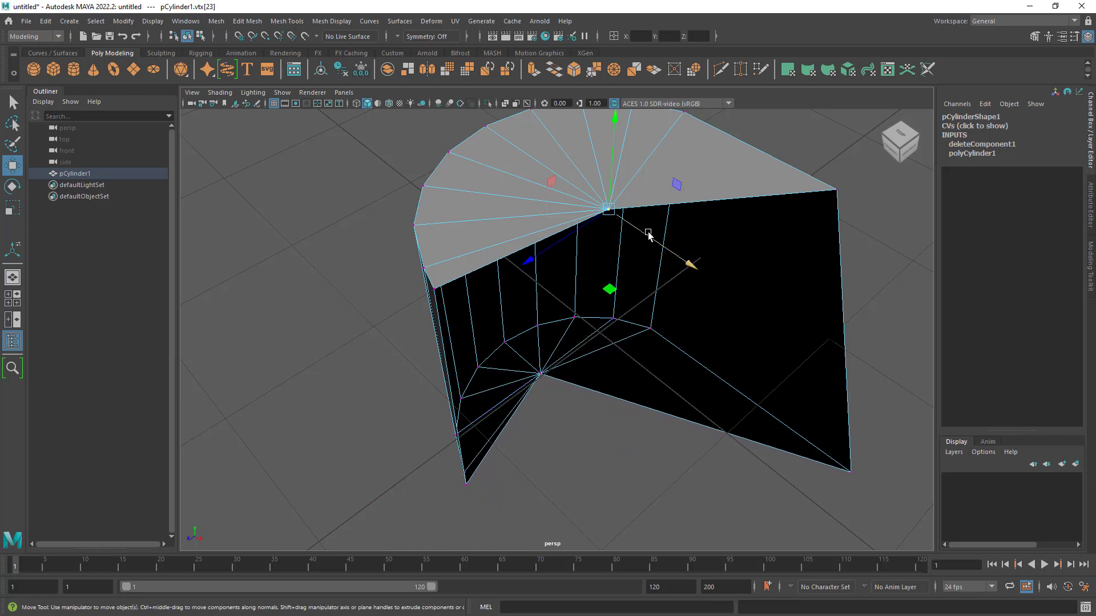
left_click_drag(668, 343, 724, 378, "alt")
key("q")
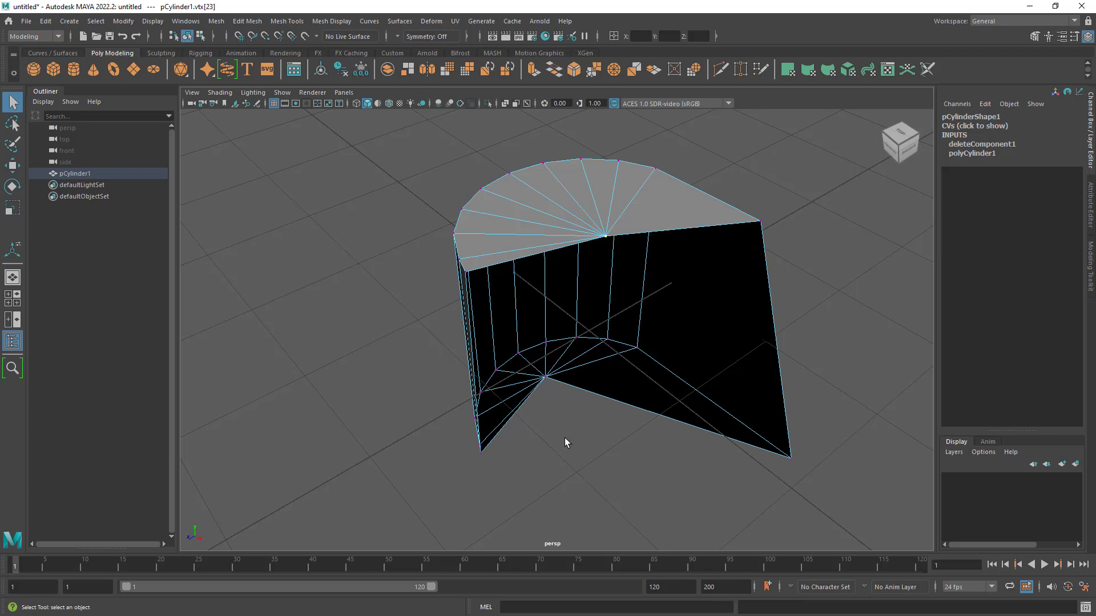
left_click_drag(565, 443, 624, 423, "alt")
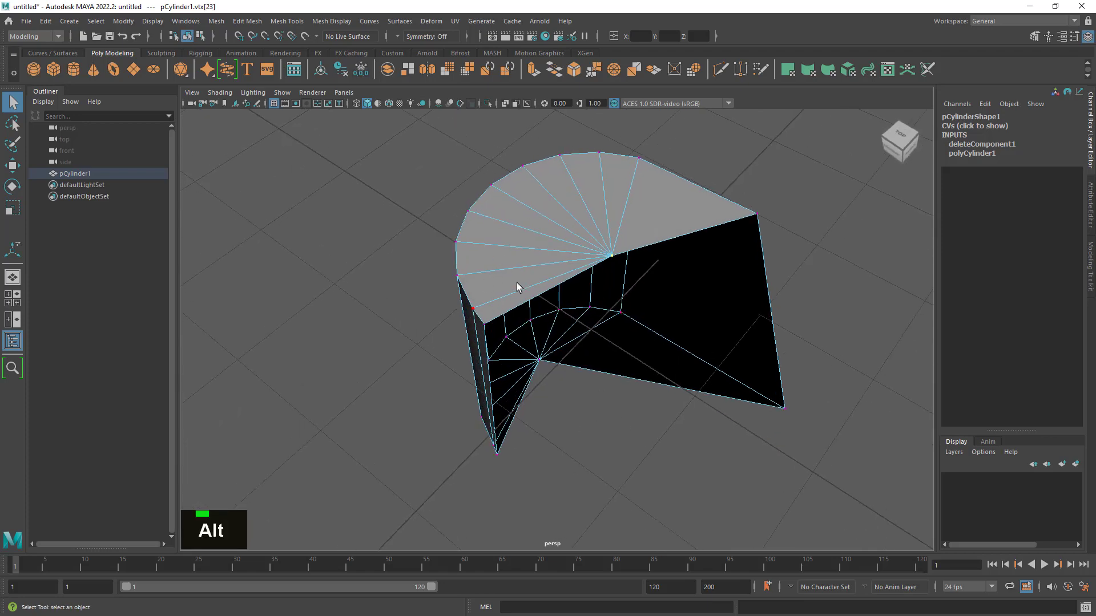
left_click_drag(639, 315, 624, 324, "alt")
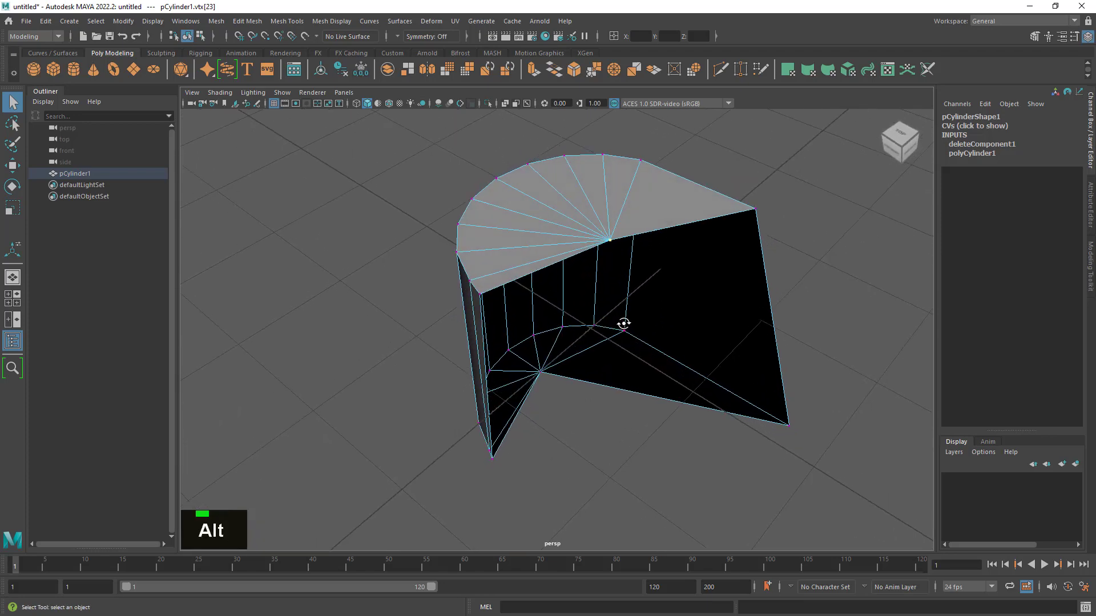
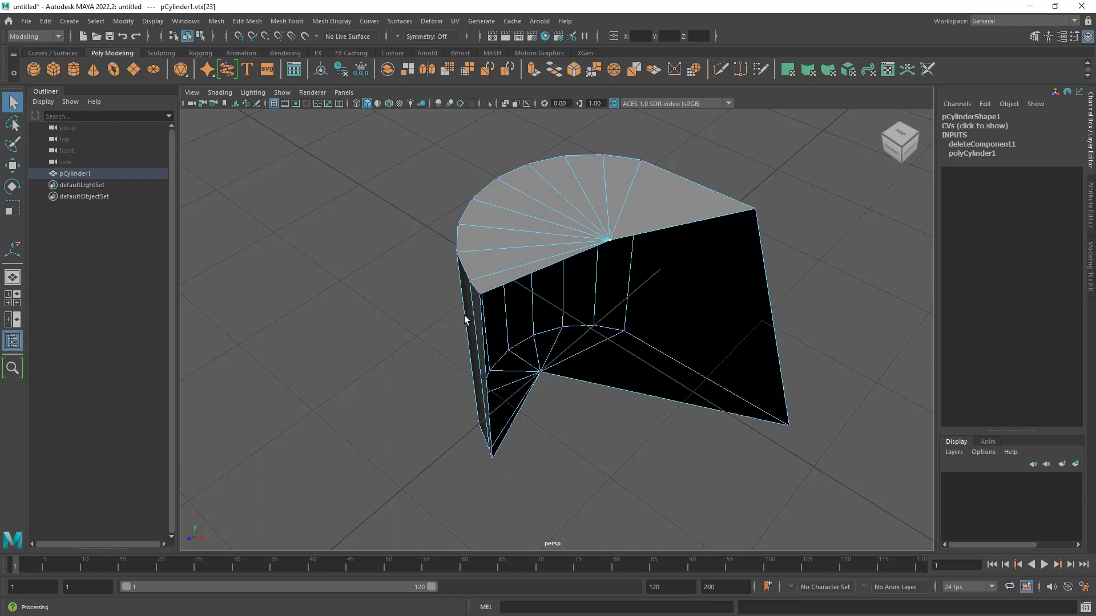
- Show the half cylinder from the top view in wireframe display and examine the uneven vertices along its cut side
key("space")
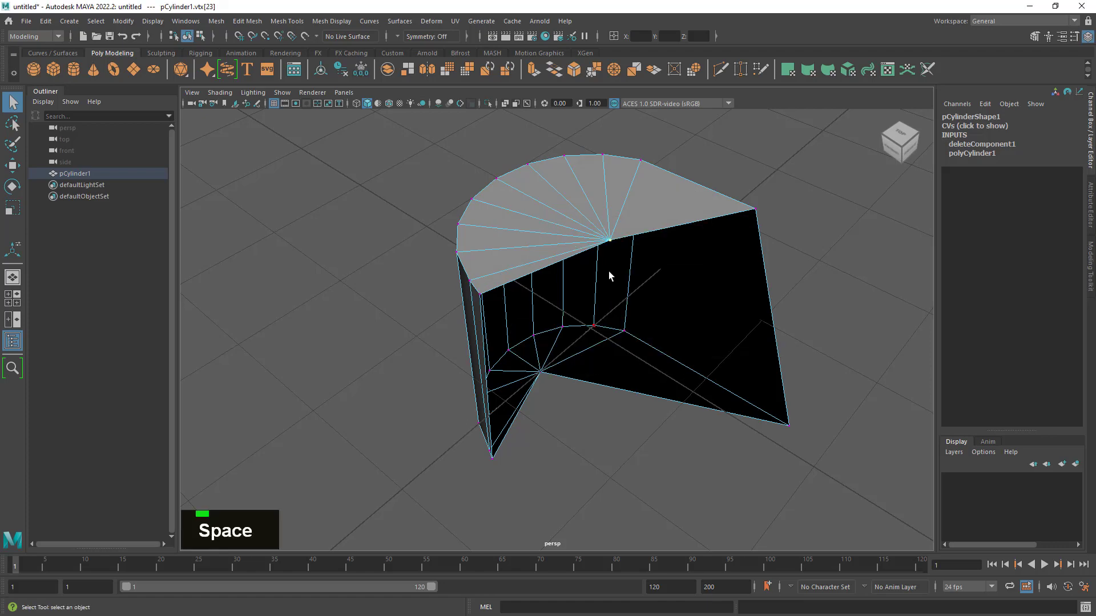
key("space")
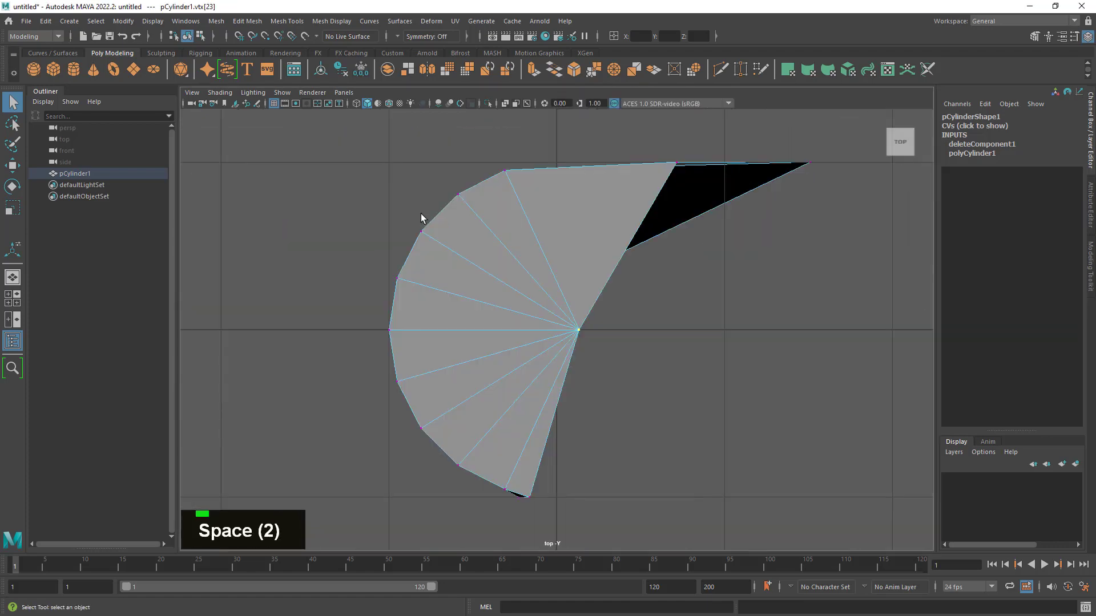
key("4")
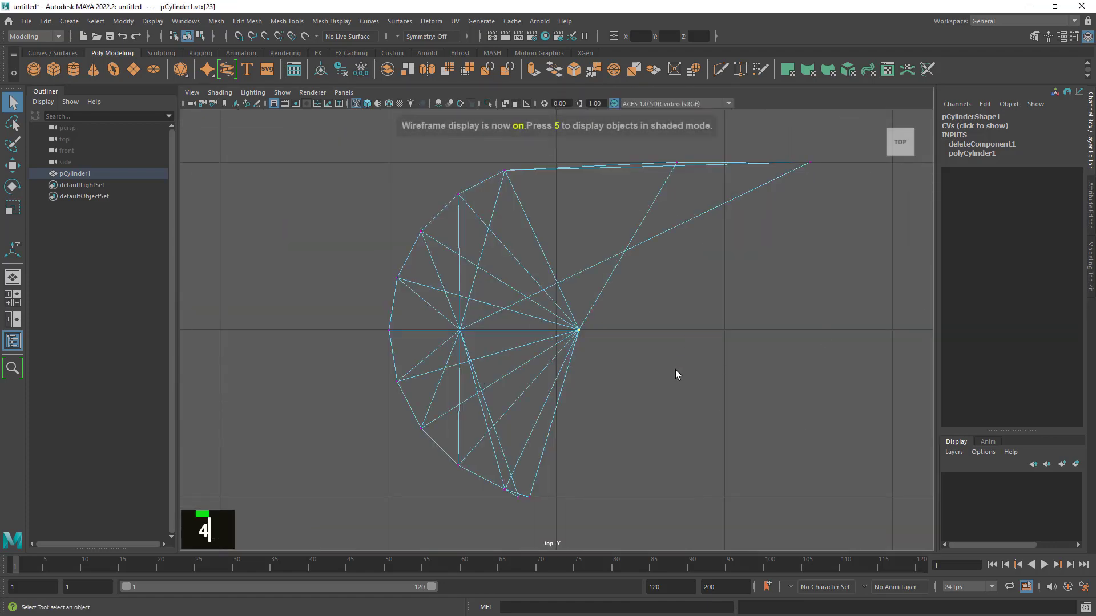
right_click_drag(675, 370, 822, 433, "alt")
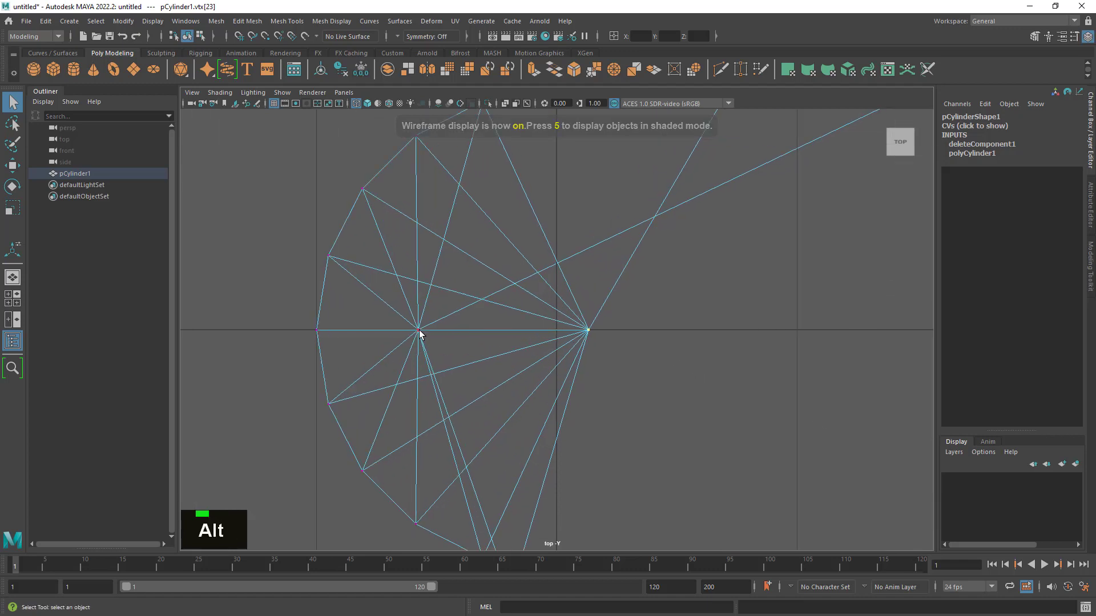
left_click(418, 331)
left_click(586, 330)
right_click_drag(589, 328, 560, 187, "alt")
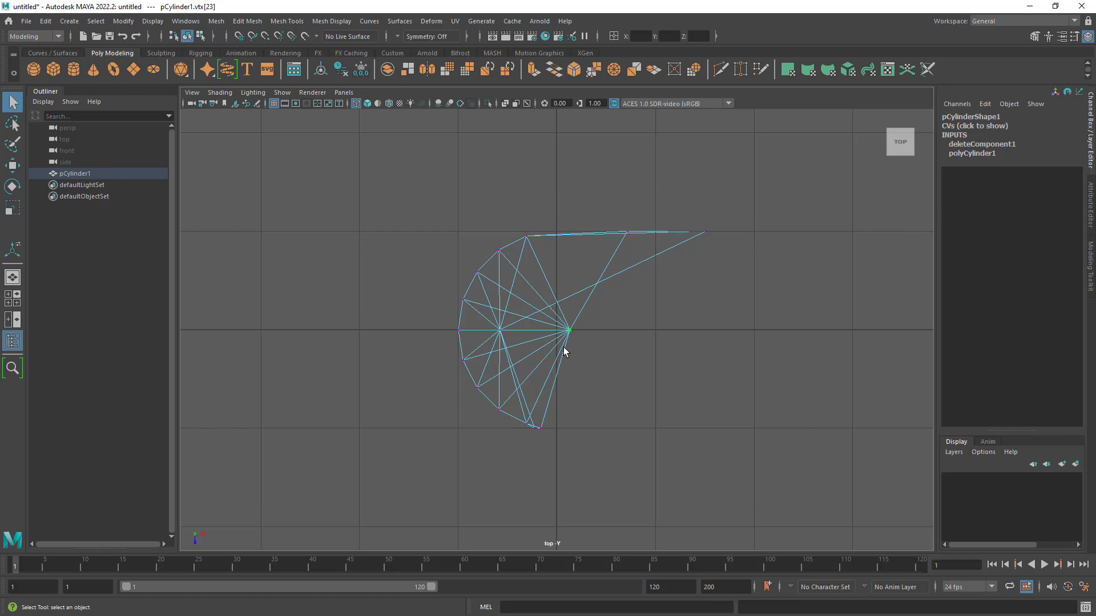
right_click_drag(624, 384, 658, 416, "alt")
middle_click_drag(658, 416, 622, 413, "alt")
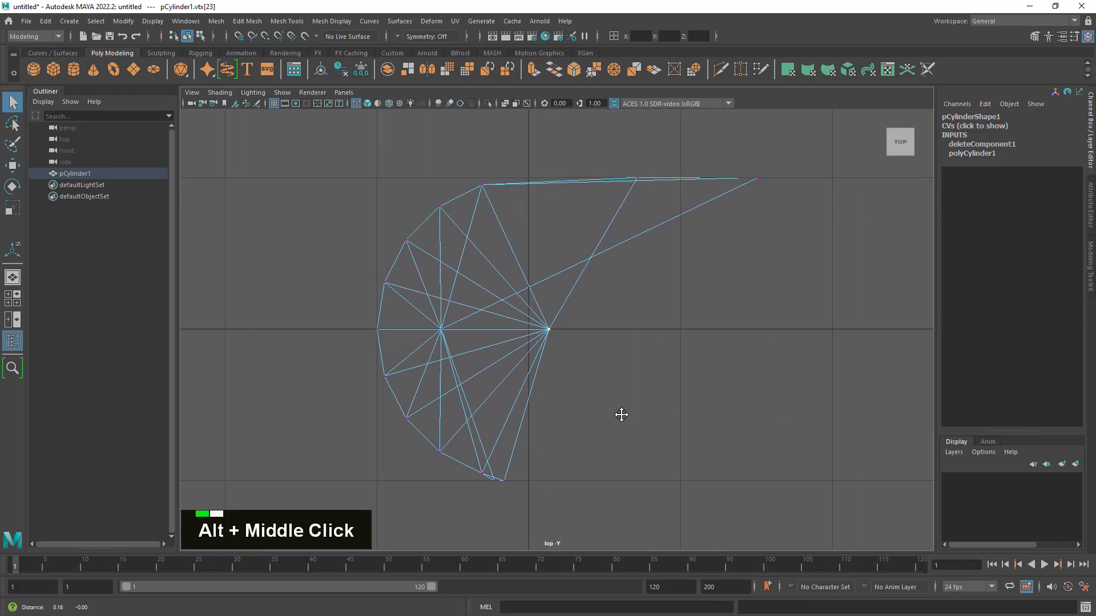
right_click_drag(621, 413, 565, 343, "alt")
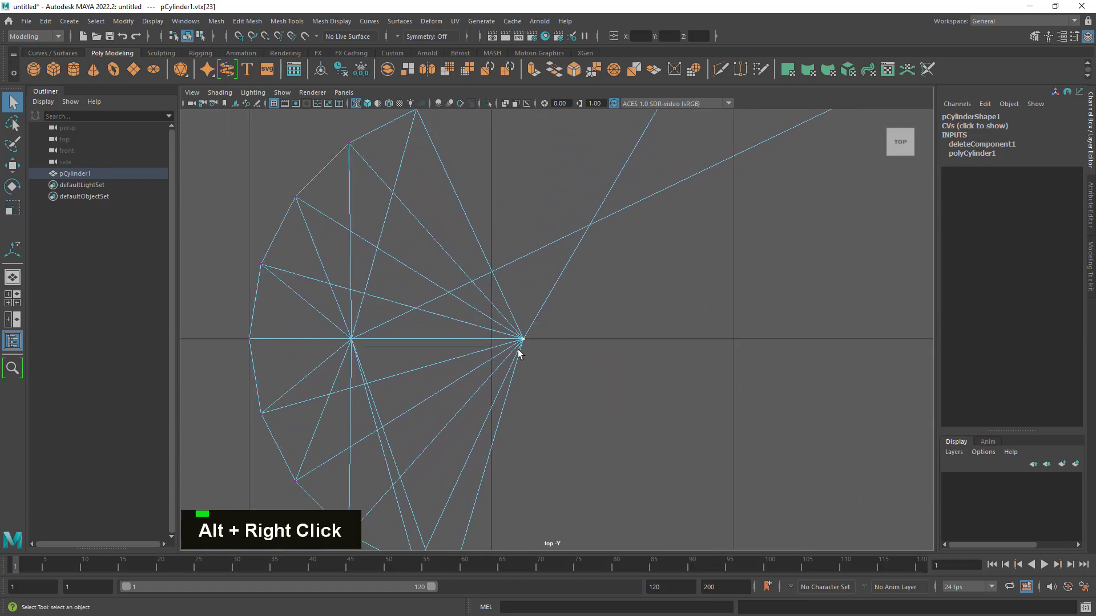
- Move the top centre vertex along X onto the central grid line at X 0 with temporary grid snapping
key("w")
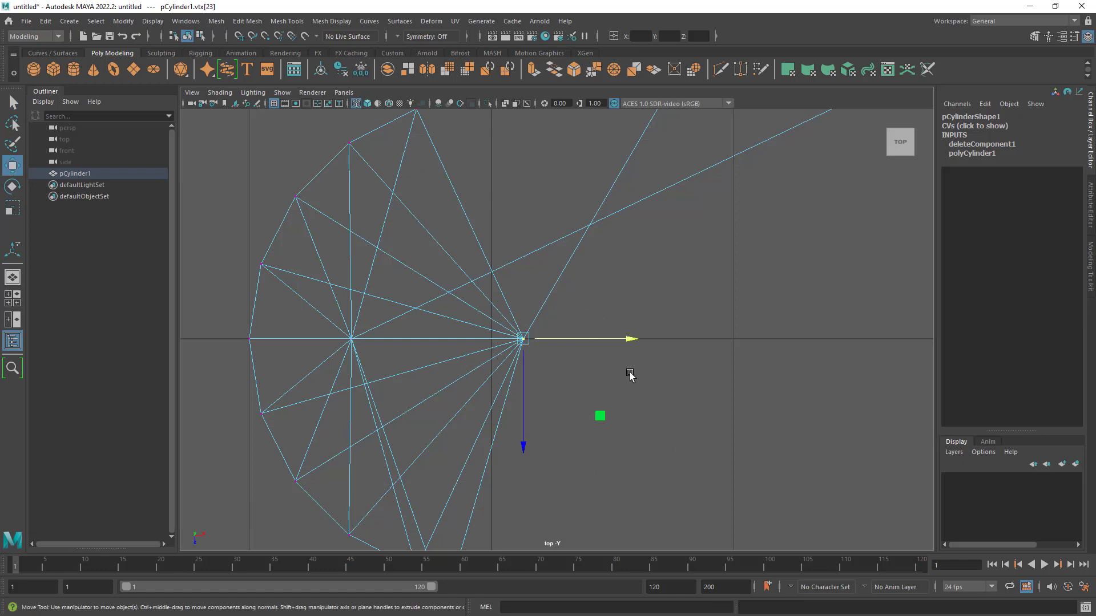
right_click_drag(718, 376, 684, 316, "alt")
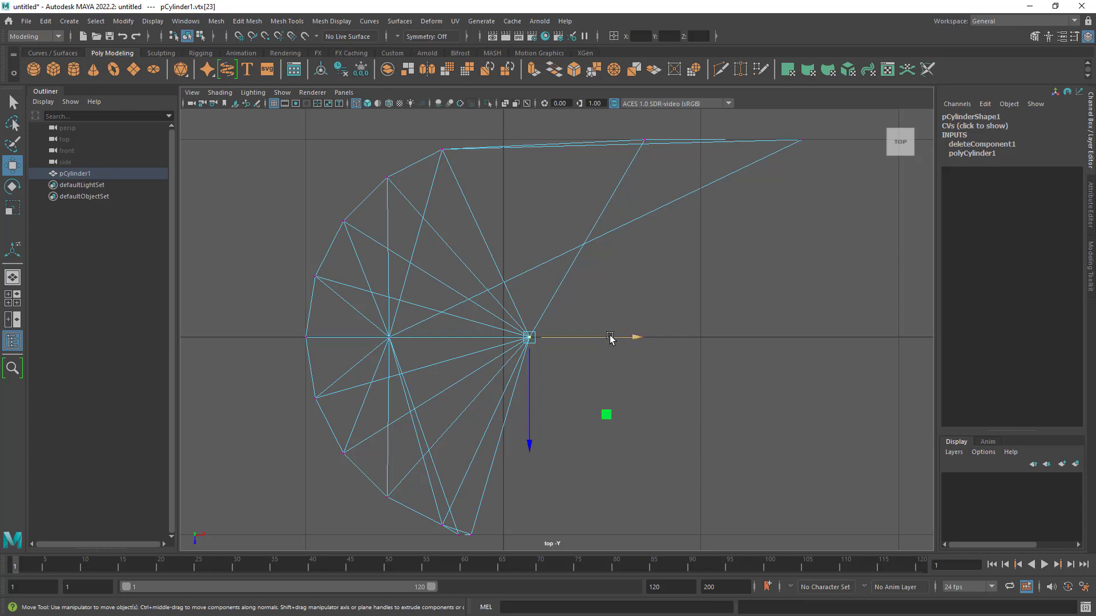
left_click(238, 36)
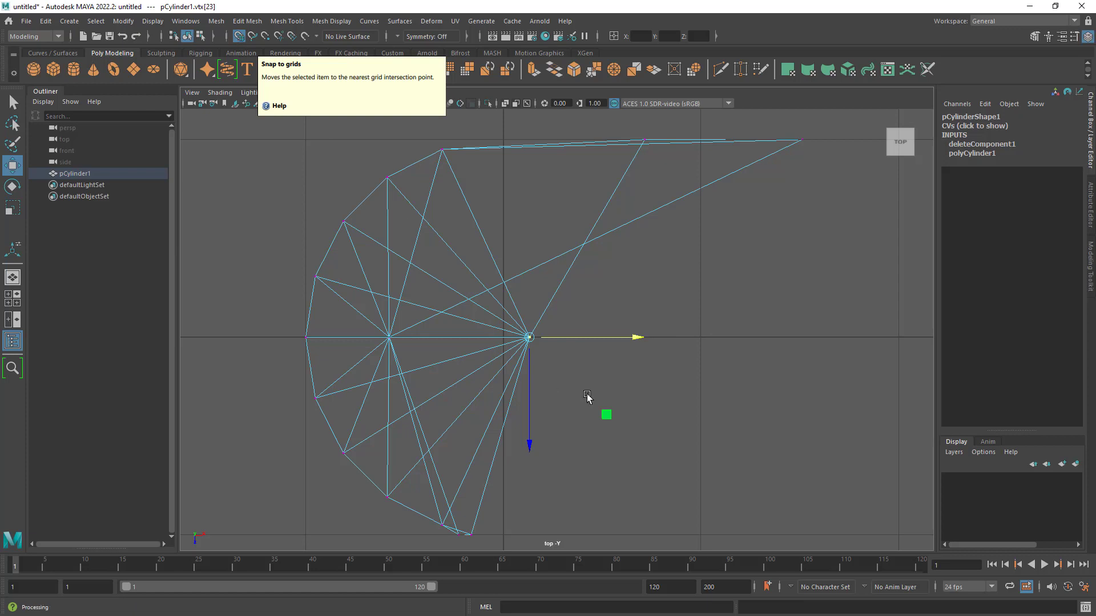
left_click(239, 36)
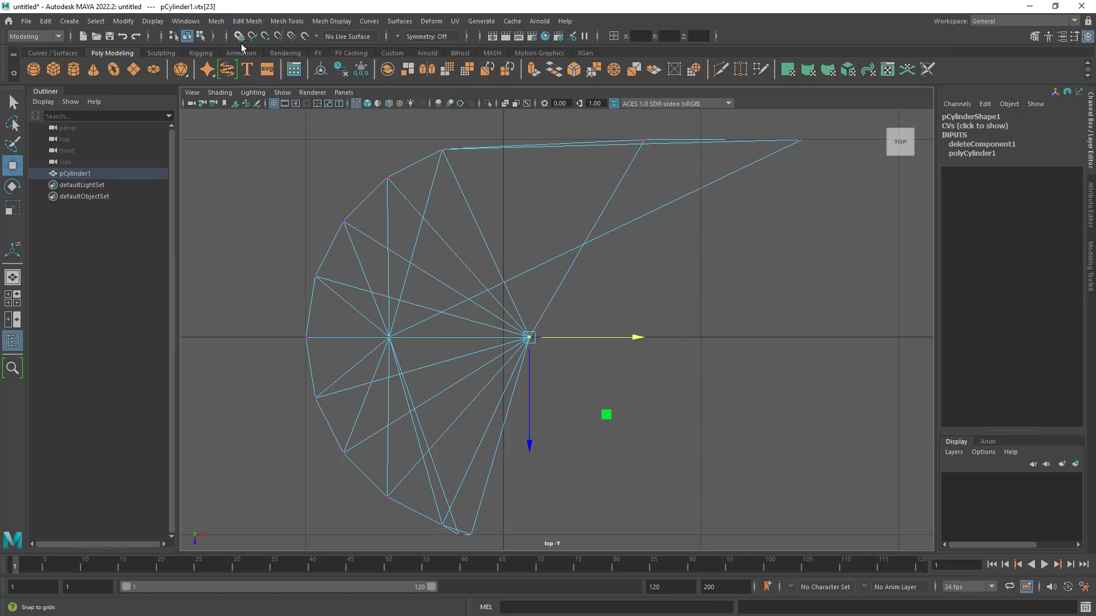
key("x")
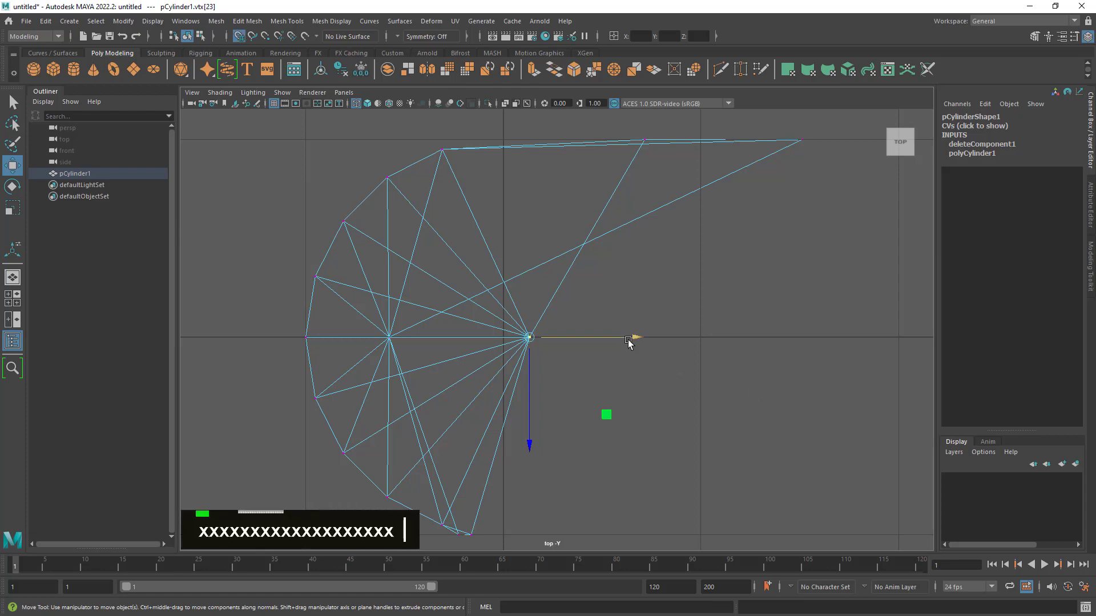
left_click_drag(630, 338, 538, 339)
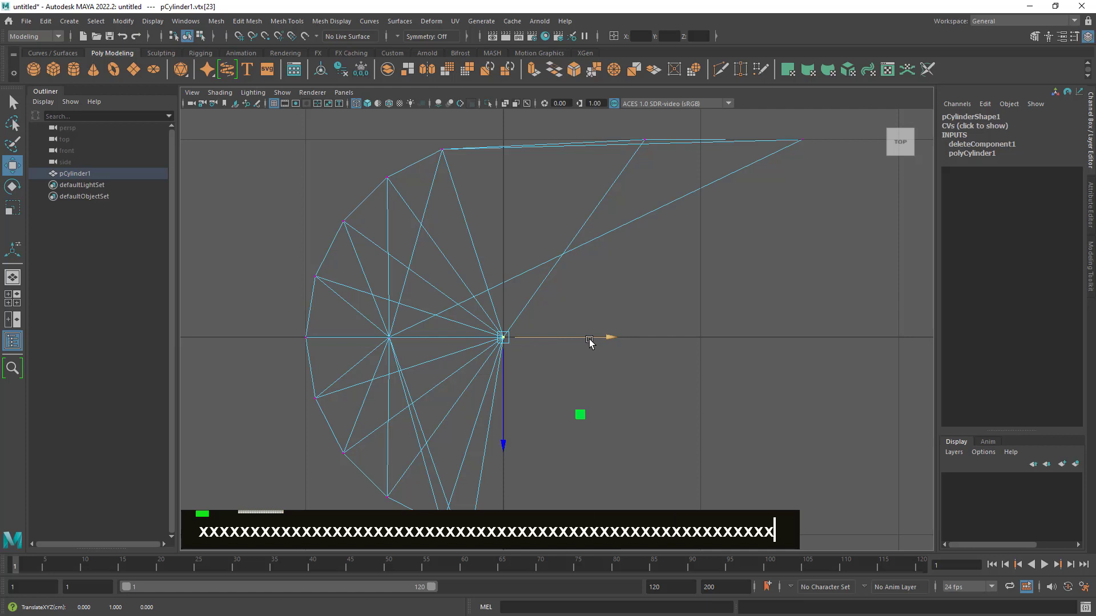
key("x")
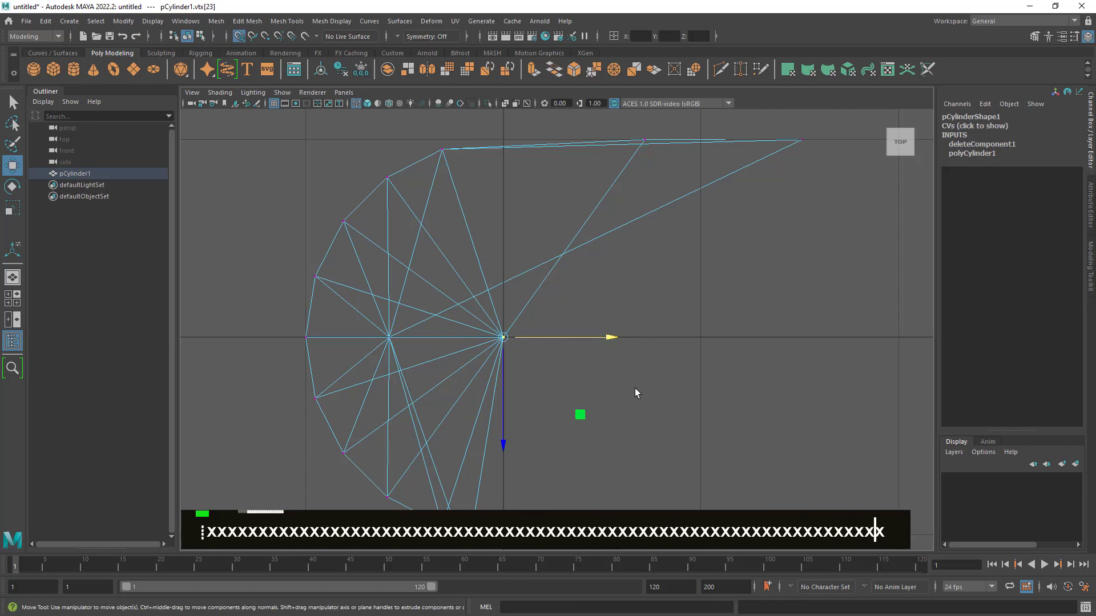
mouse_move(546, 339)
left_mouse_down()
mouse_move(881, 341)
mouse_move(543, 342)
left_mouse_up()
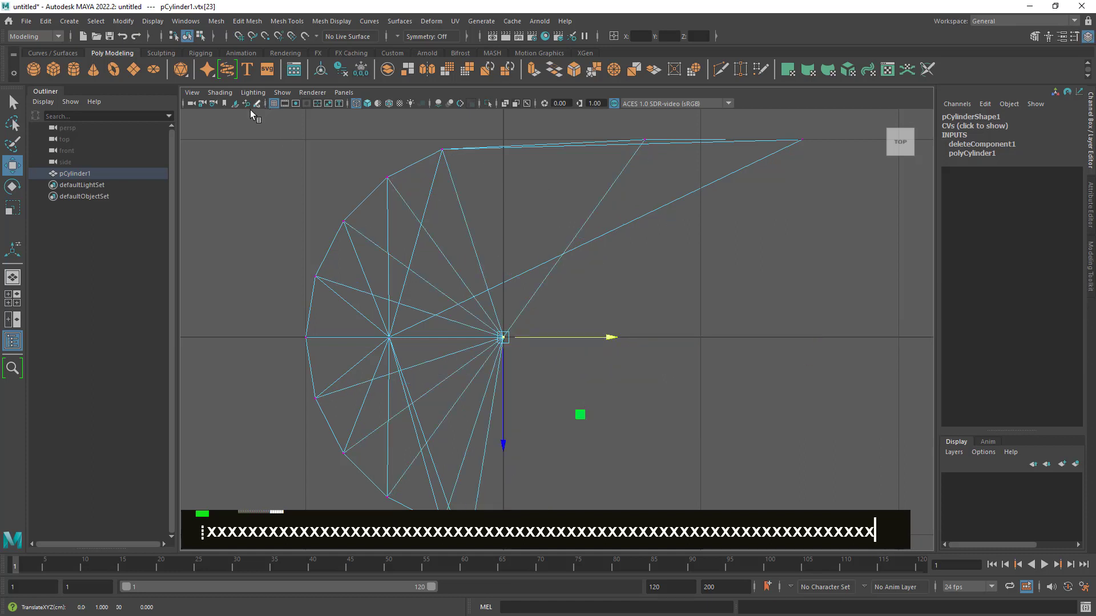
- Turn on grid snapping and move the negative Z side's bottom and top corner vertices separately along X to 0
right_click_drag(668, 409, 480, 240, "alt")
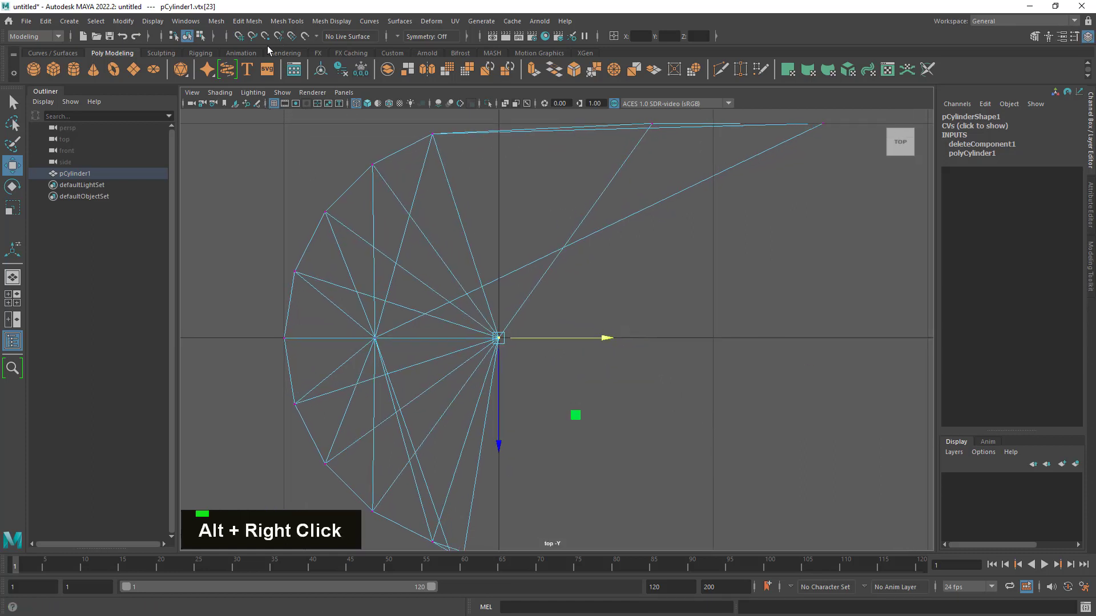
left_click(239, 36)
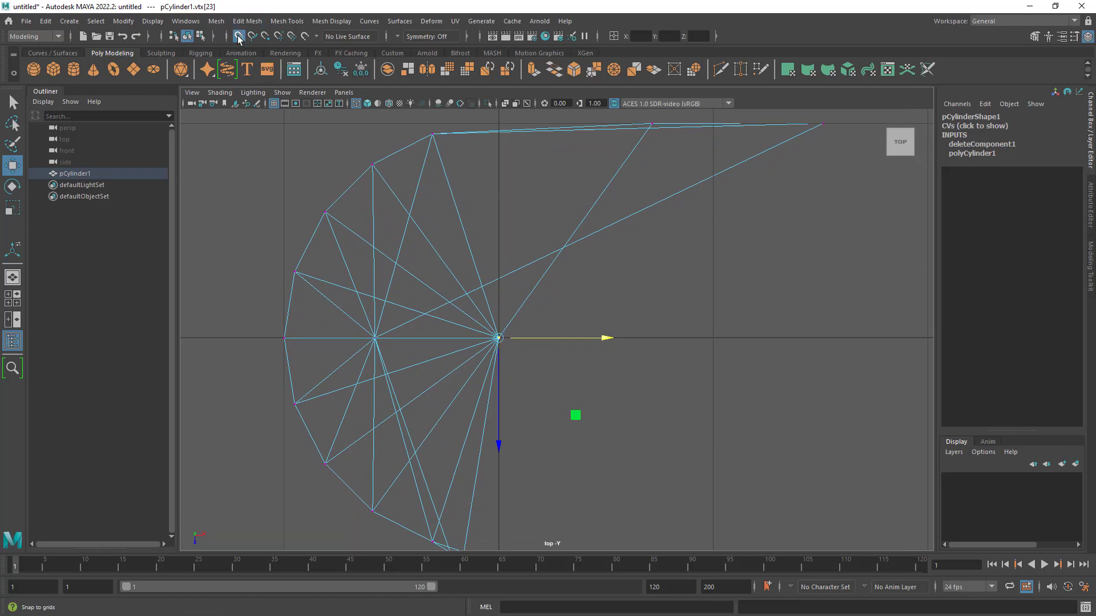
left_click_drag(603, 338, 528, 339)
left_click(824, 126)
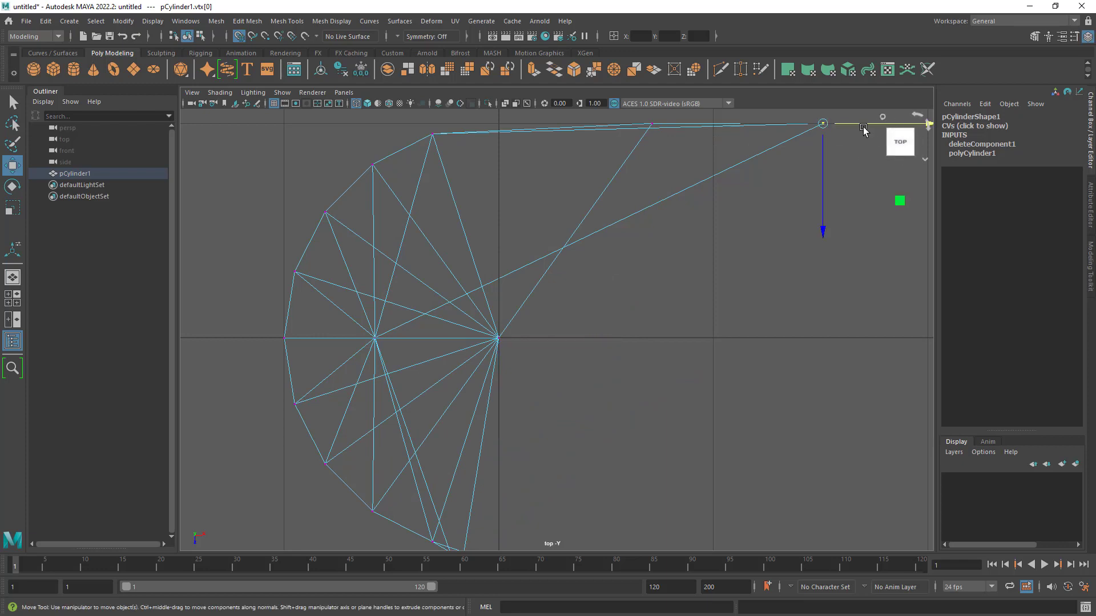
left_click_drag(864, 129, 547, 128)
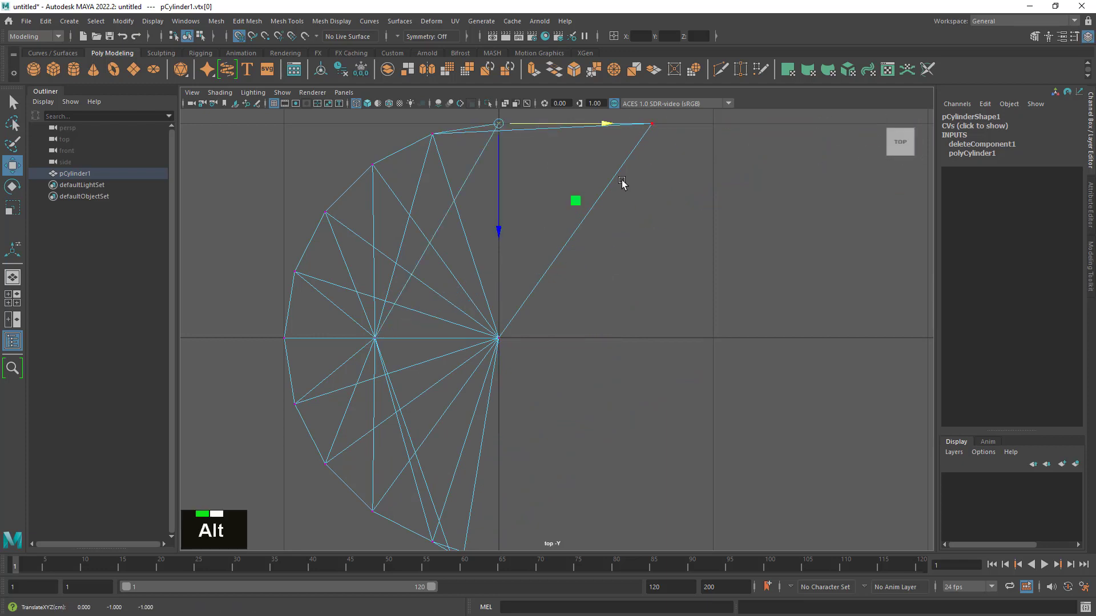
middle_click_drag(622, 183, 613, 254, "alt")
left_click(608, 242)
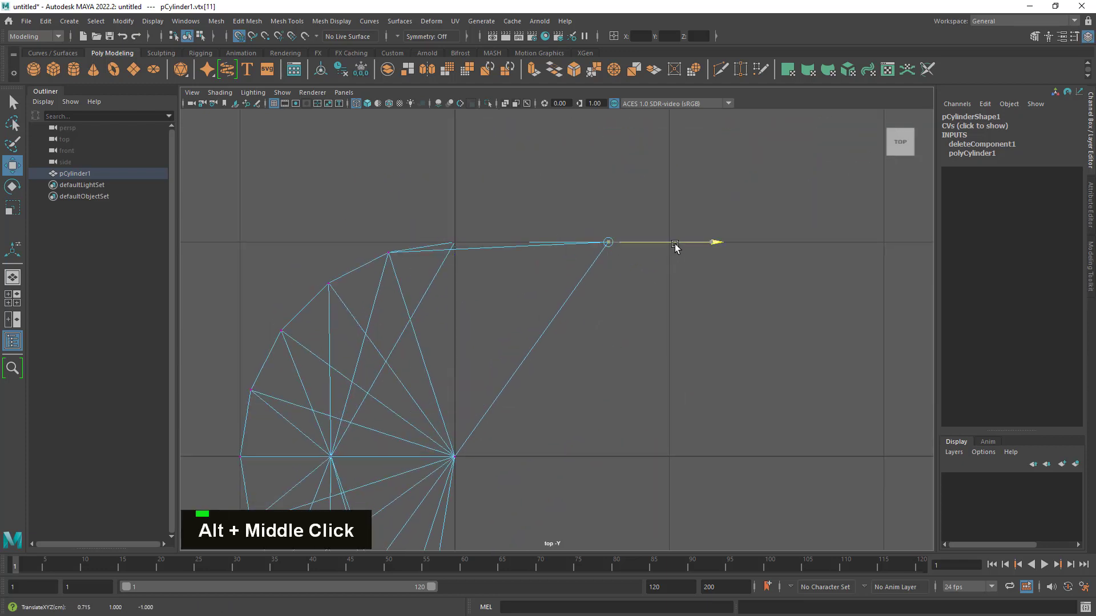
left_click_drag(675, 245, 508, 257)
- Return to the perspective view, activate the Select tool and inspect the cut side after the individual vertex moves
middle_click_drag(504, 375, 516, 249, "alt")
key("space")
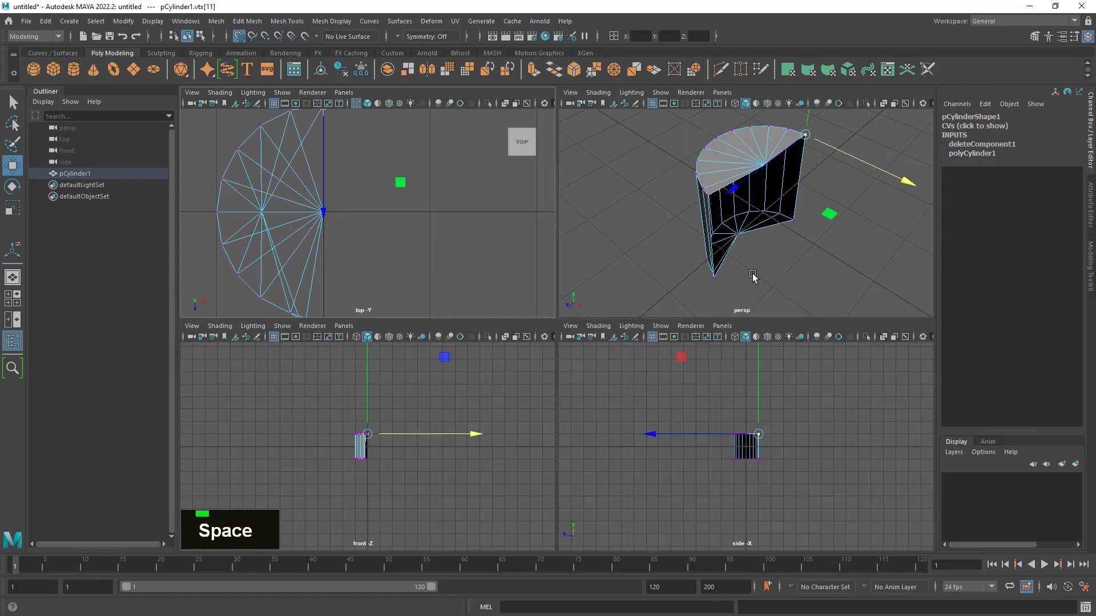
key("space")
mouse_move(746, 289)
left_mouse_down("alt")
mouse_move(641, 356)
mouse_move(714, 389)
left_mouse_up("alt")
middle_click_drag(714, 388, 716, 368, "alt")
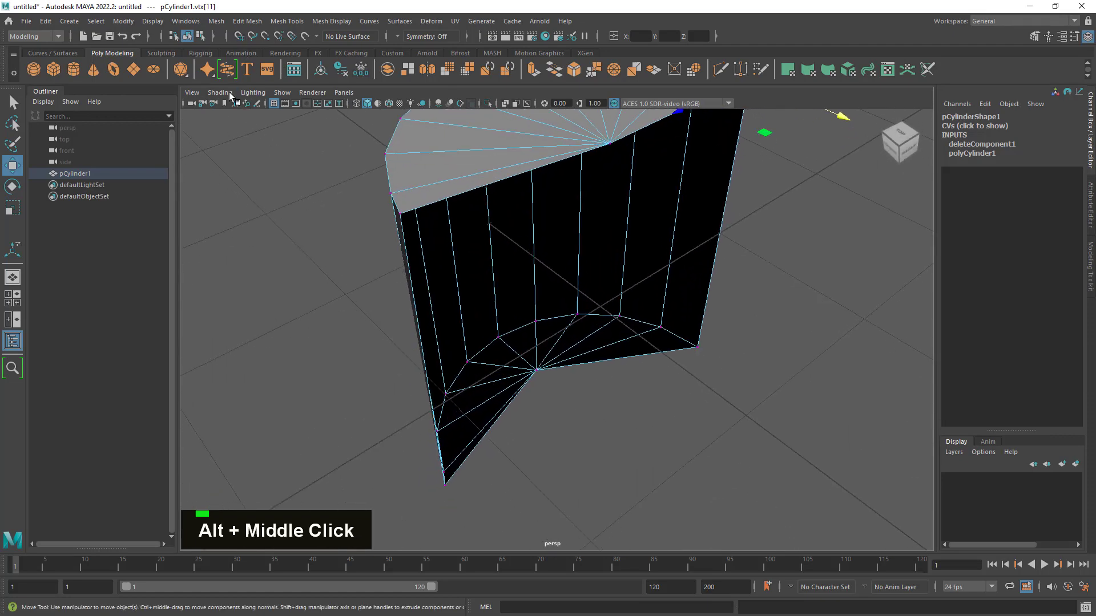
key("q")
left_click_drag(714, 366, 733, 324, "alt")
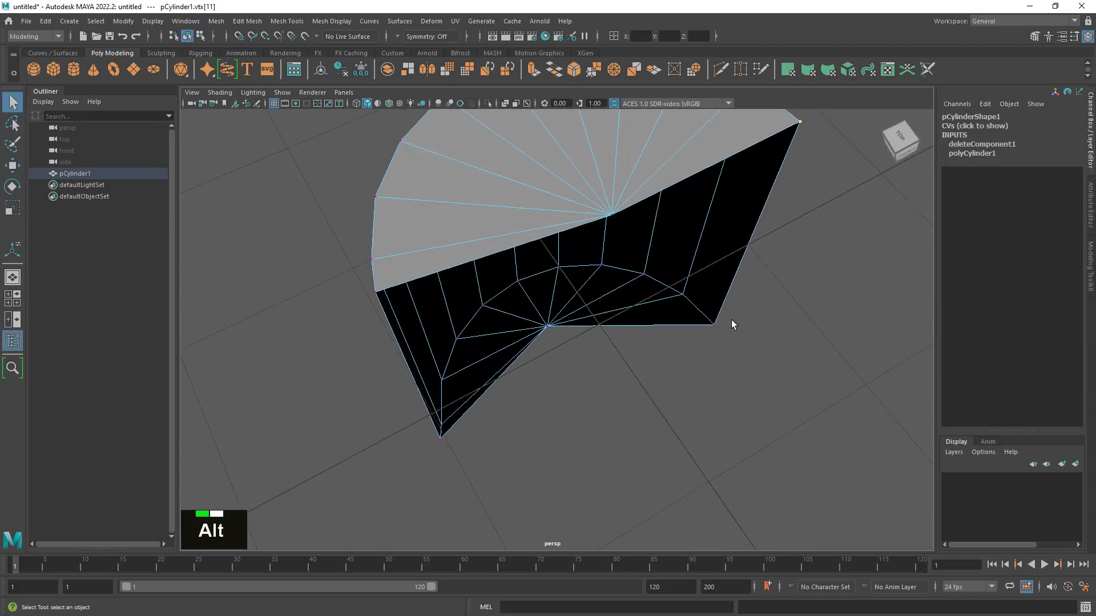
right_click_drag(734, 427, 762, 440, "alt")
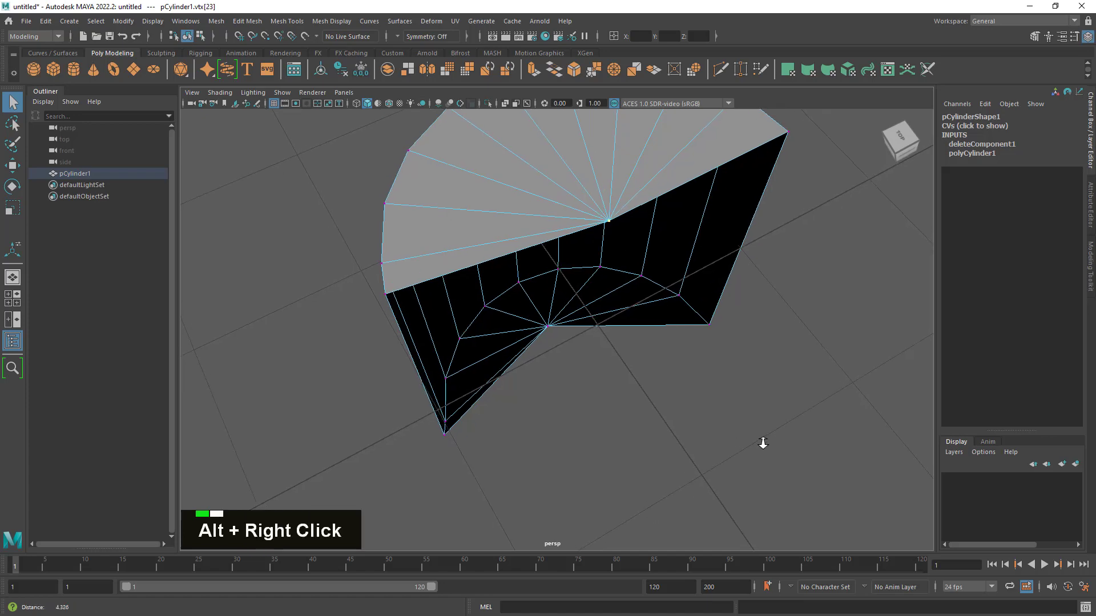
- Undo the grid-snapped moves of the top centre vertex and the two negative Z corner vertices
key("z")
key("z")
key("z")
key("z")
key("z")
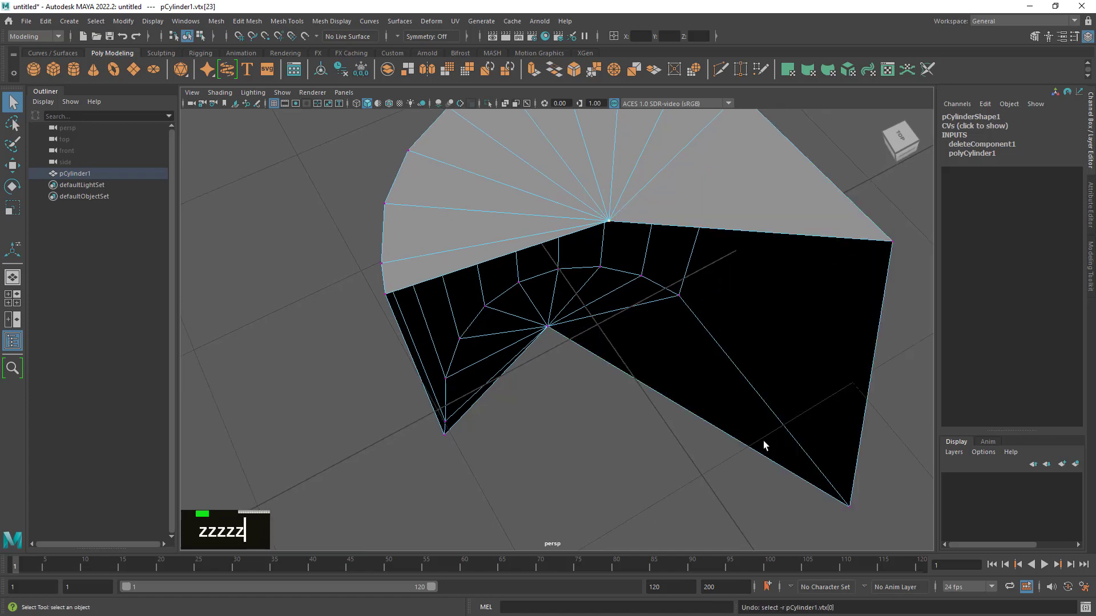
key("z")
key("z")
left_click_drag(685, 406, 702, 384, "alt")
key("z")
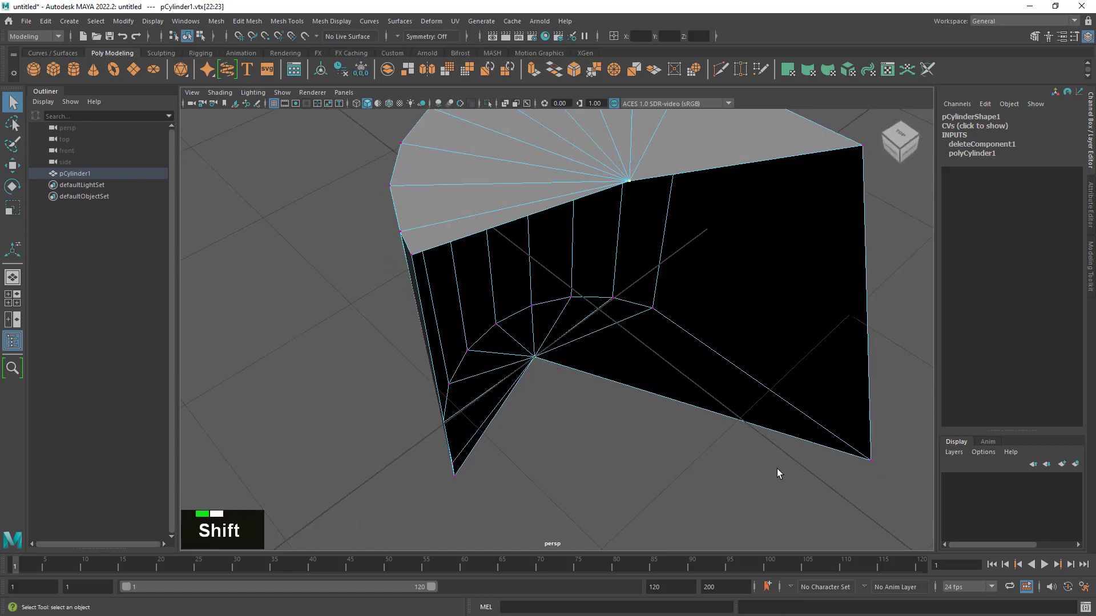
- Select all six vertices of the open cut side together: the top and bottom centre vertices and all four corners
left_click(878, 461, "shift")
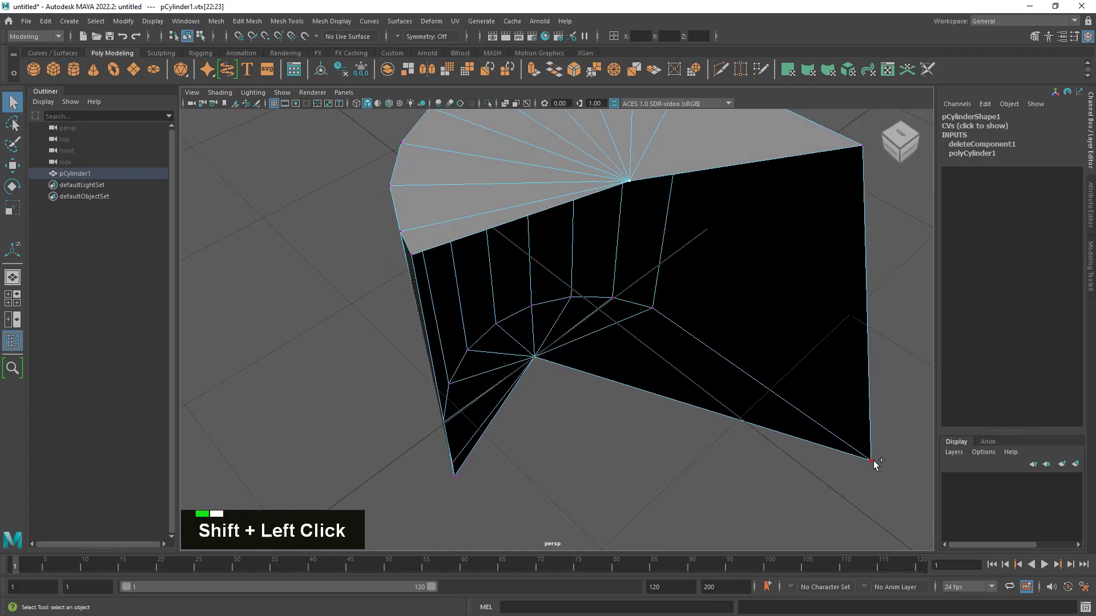
left_click(864, 147, "shift")
left_click_drag(849, 203, 799, 299, "alt")
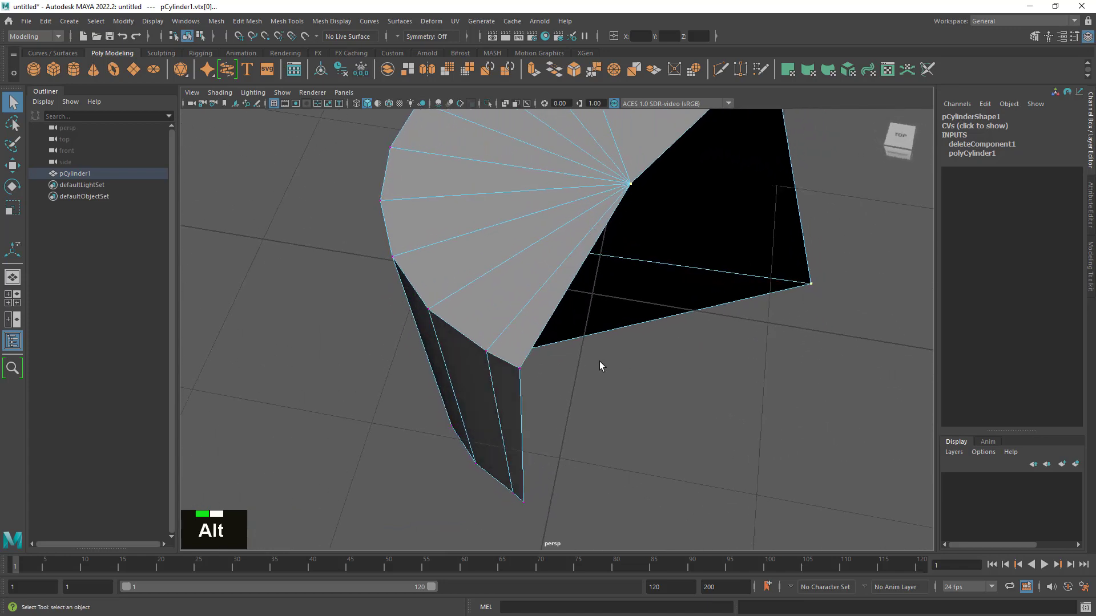
left_click(520, 369, "shift")
left_click_drag(524, 371, 640, 439, "alt")
left_click(432, 444, "shift")
left_click_drag(800, 436, 754, 416, "alt")
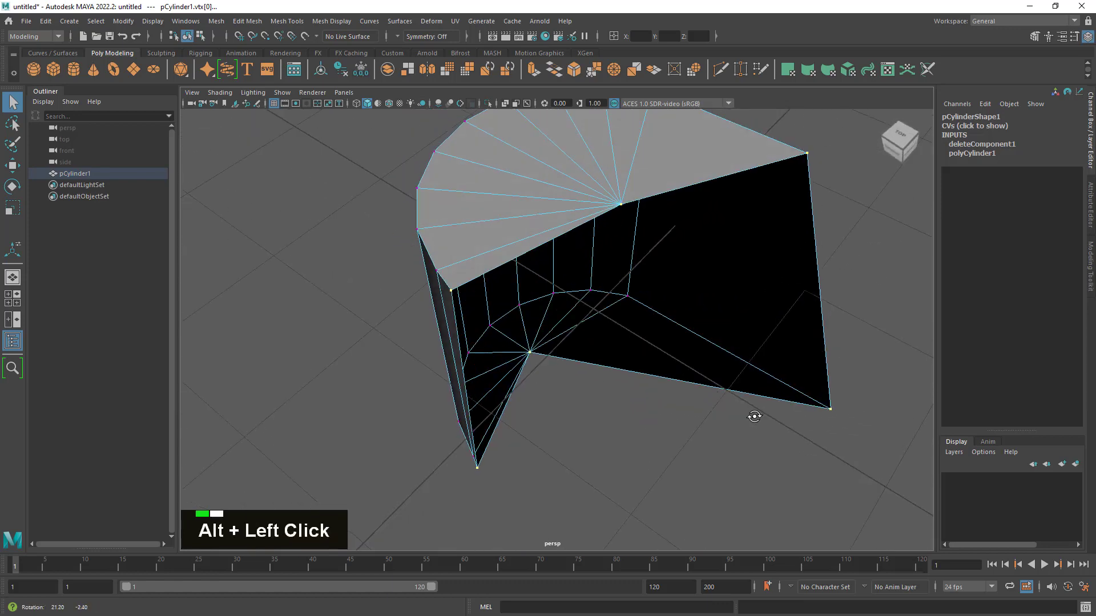
right_click_drag(755, 415, 758, 420, "alt")
- In the top view, scale the selected cut vertices along X until they flatten into one straight line
key("space")
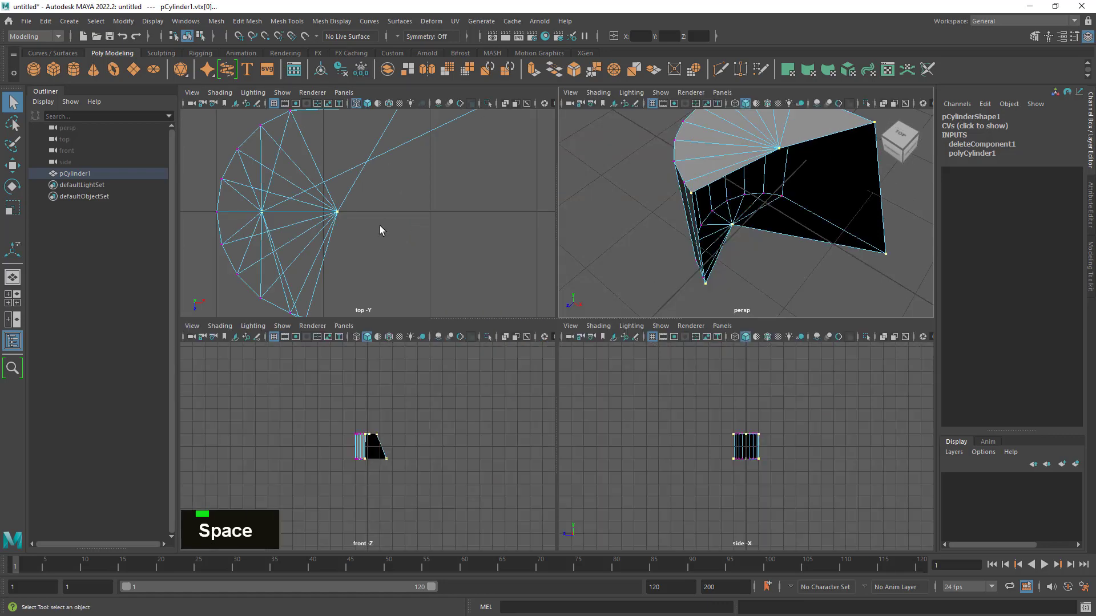
key("space")
right_click_drag(388, 235, 501, 295, "alt")
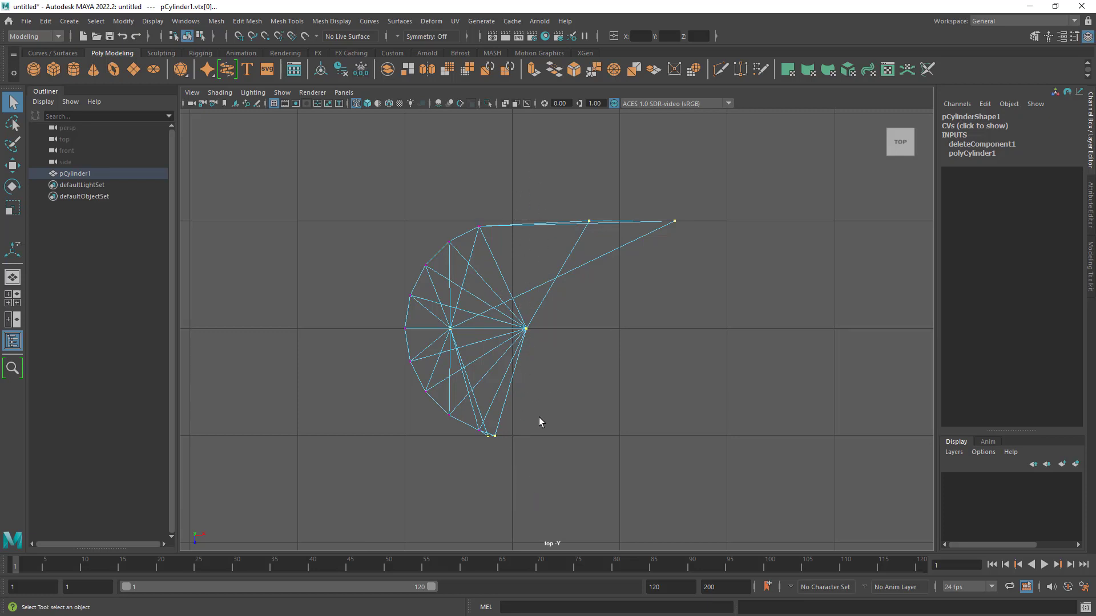
left_click(16, 211)
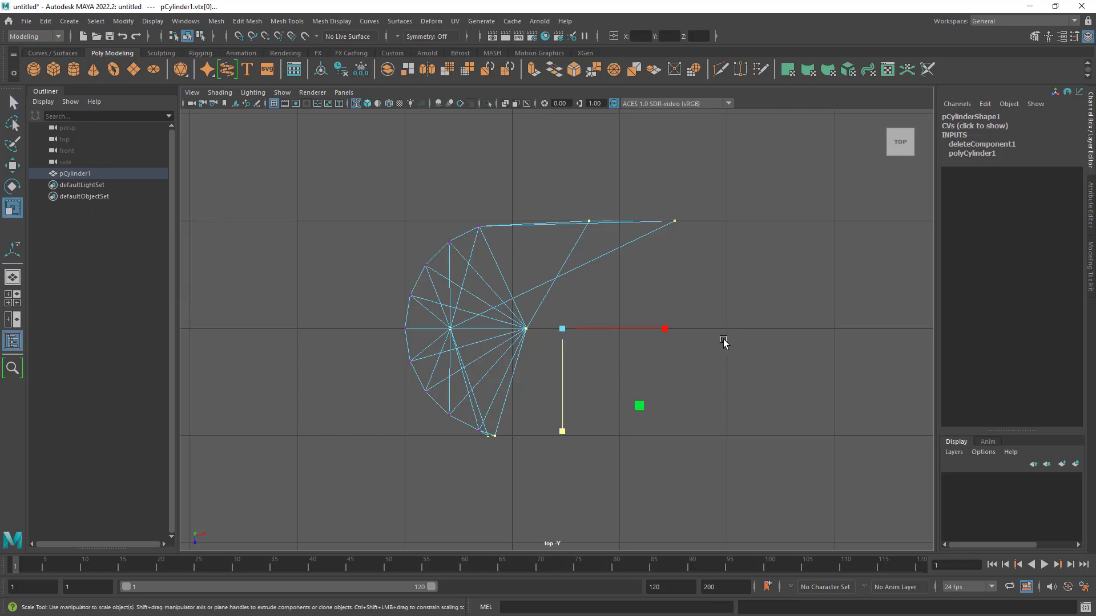
left_click_drag(667, 328, 527, 334)
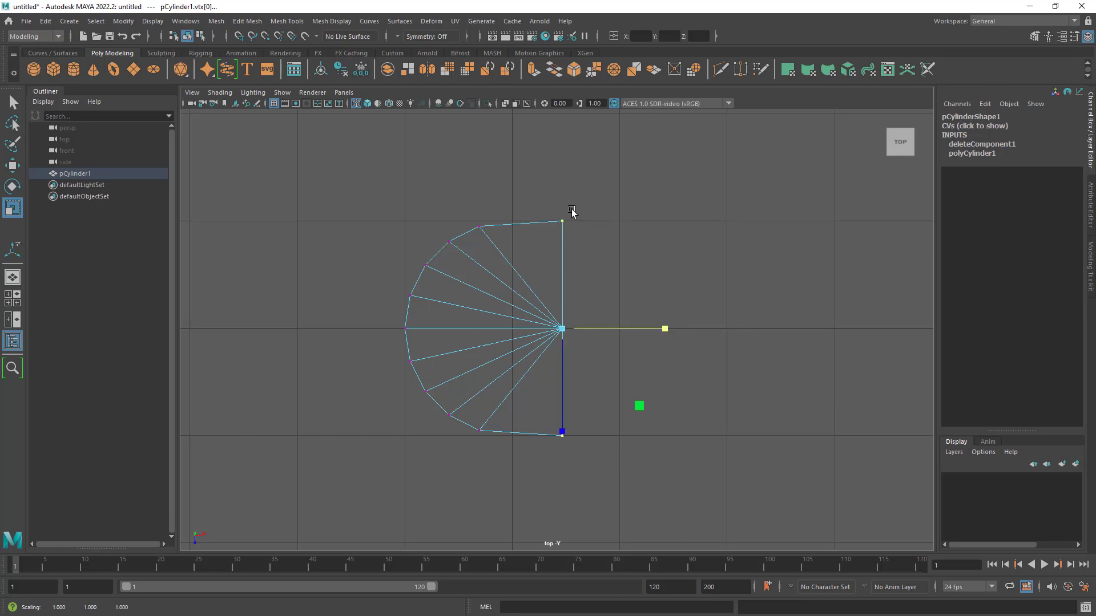
- Move the flattened cut vertices along X with grid snapping onto the centre grid line and return to the perspective view
left_click(12, 167)
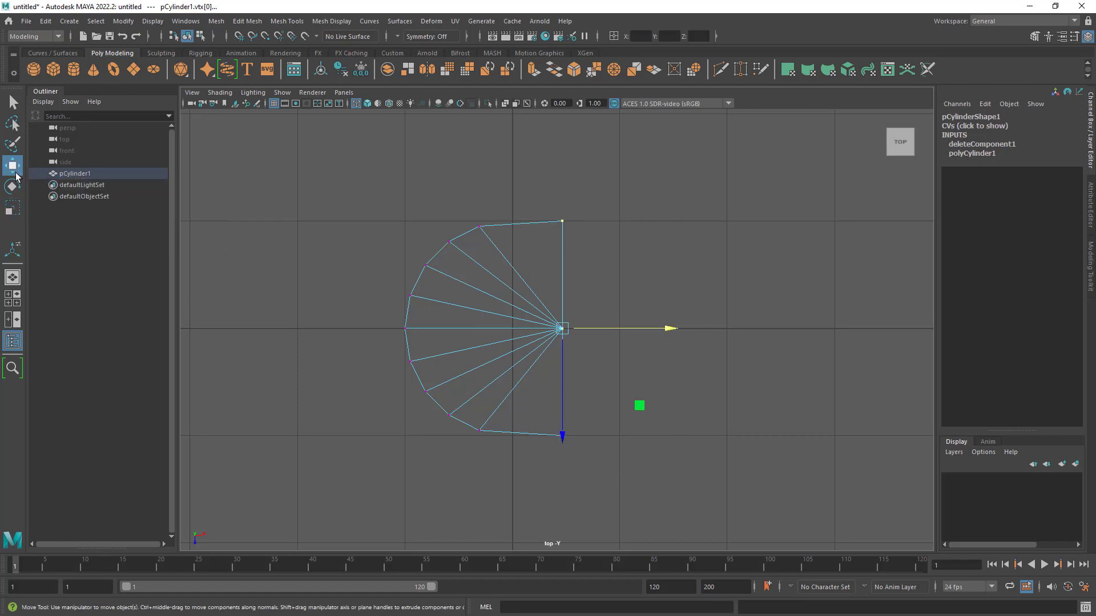
left_click(239, 36)
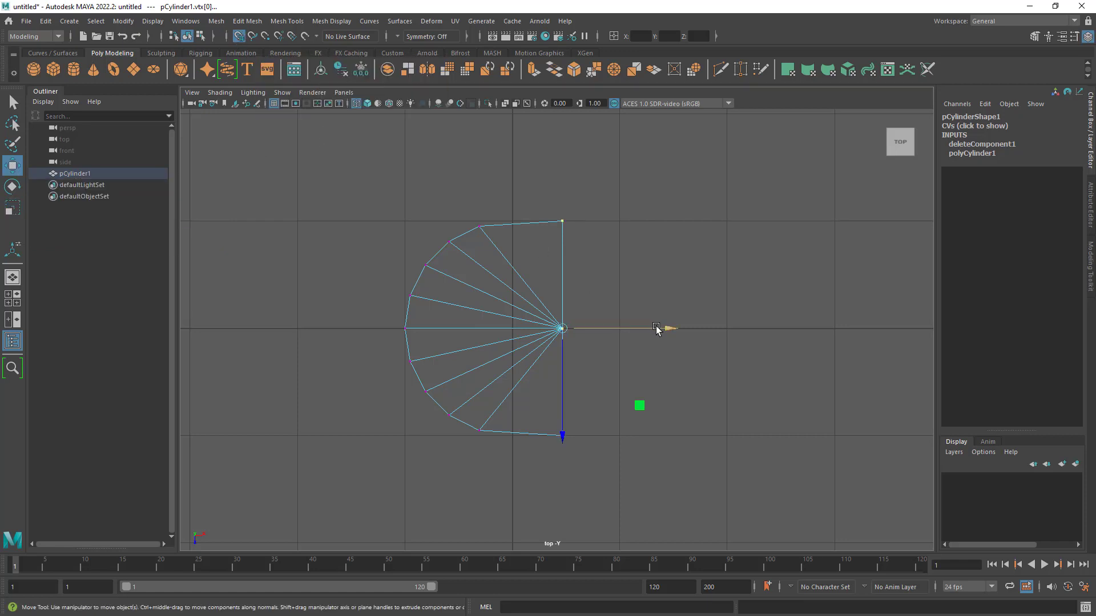
left_click_drag(660, 327, 537, 333)
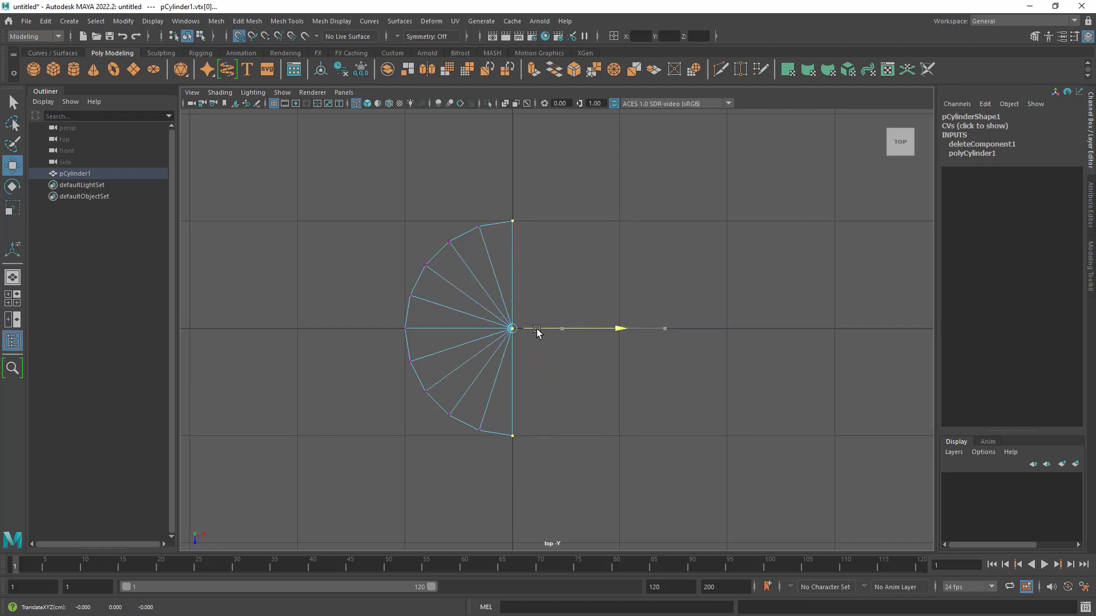
key("space")
key("space")
left_click_drag(712, 262, 710, 298, "alt")
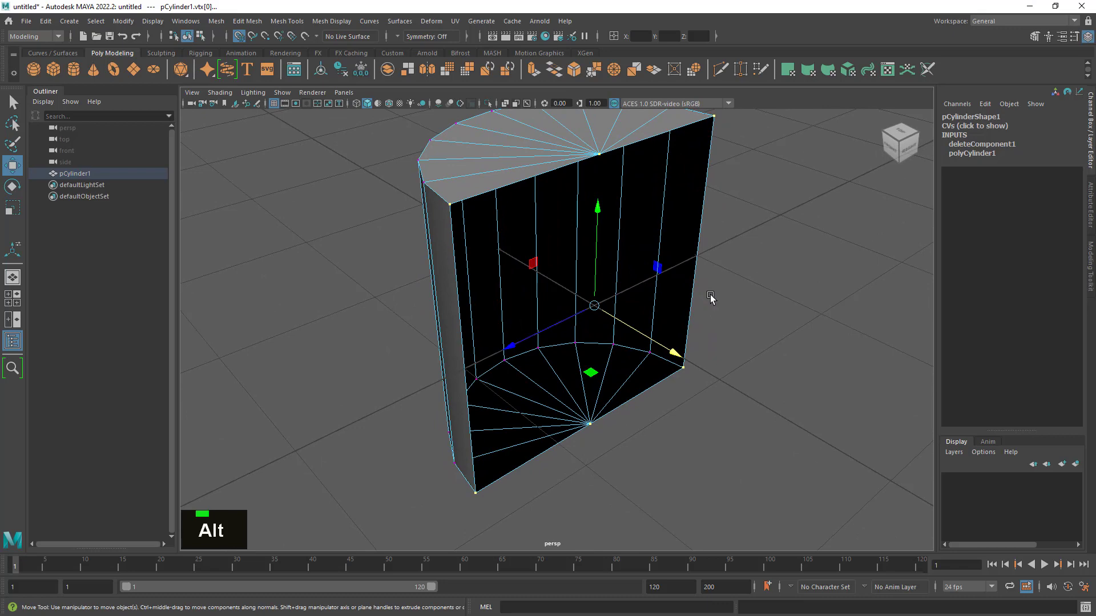
- Activate the Select tool, inspect the straightened cut side from several angles and switch to object mode
left_click(12, 101)
left_click_drag(566, 365, 598, 356, "alt")
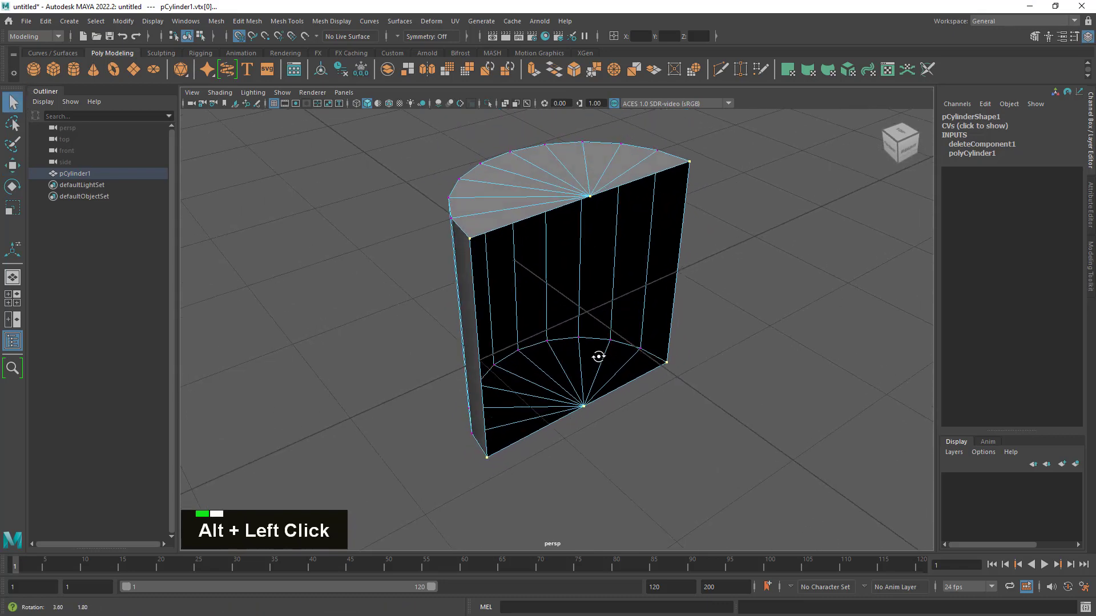
middle_click_drag(598, 356, 592, 362, "alt")
left_click_drag(592, 362, 614, 409, "alt")
right_click_drag(614, 409, 614, 405, "alt")
right_click_drag(551, 214, 589, 201)
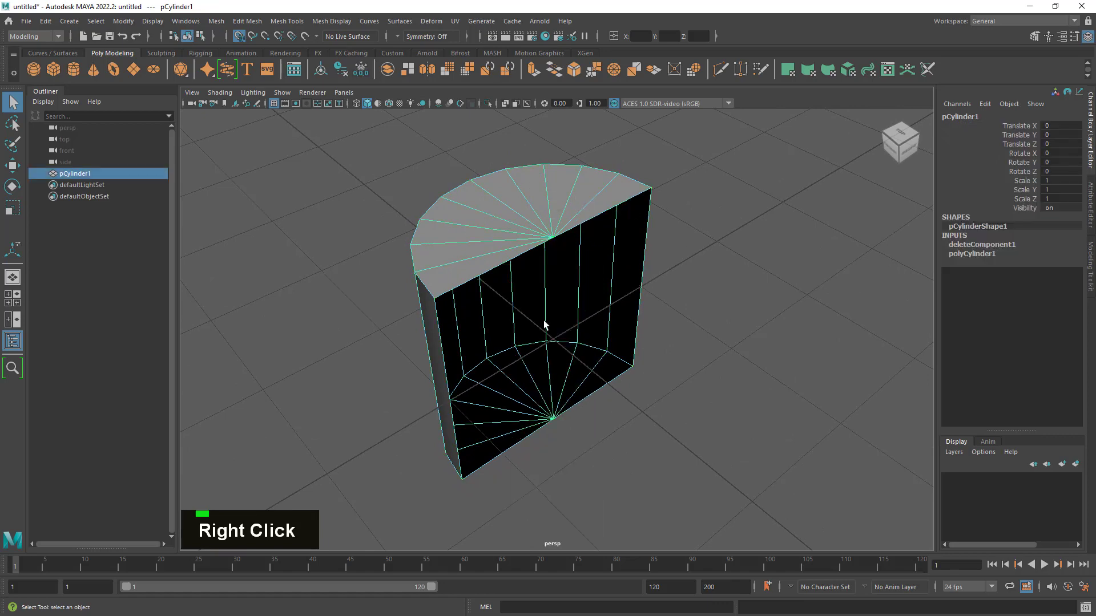
- Undo the object-mode switch, the grid-snapped move and the X flattening of the cut vertices
key("z")
key("z")
key("z")
key("z")
key("z")
key("z")
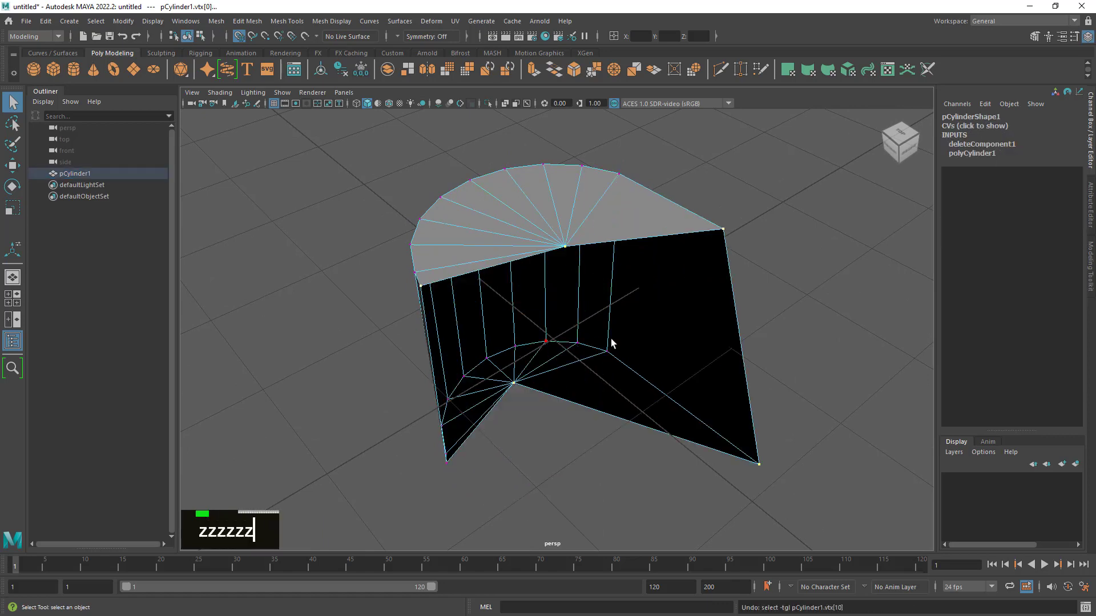
- Complete the six-vertex selection of the uneven cut side by adding its near bottom corner vertex
left_click_drag(707, 352, 702, 376, "alt")
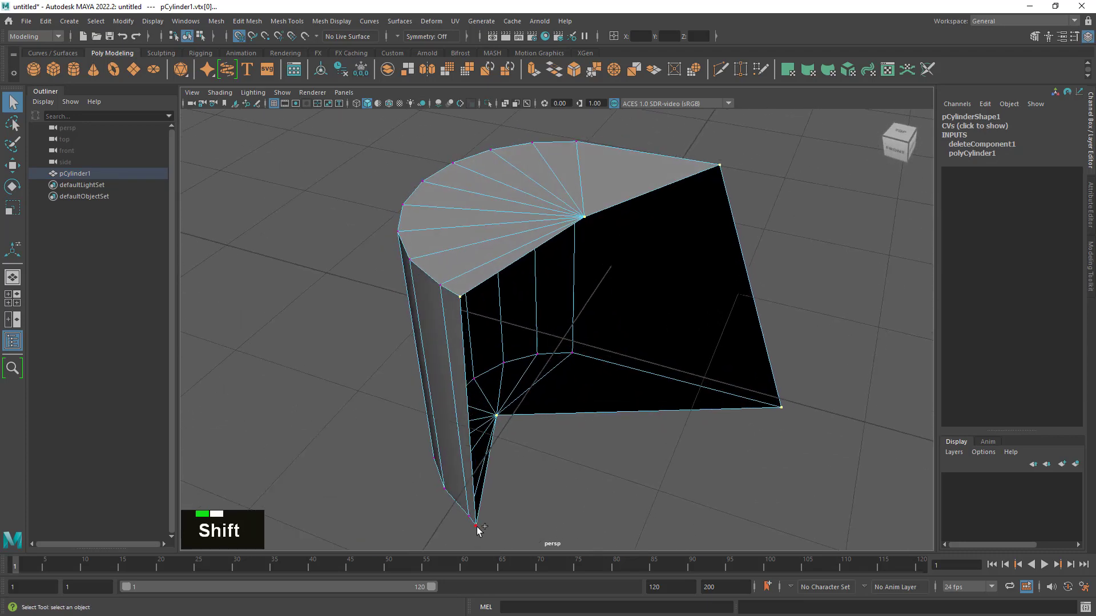
left_click(477, 525, "shift")
left_click_drag(616, 470, 533, 400, "alt")
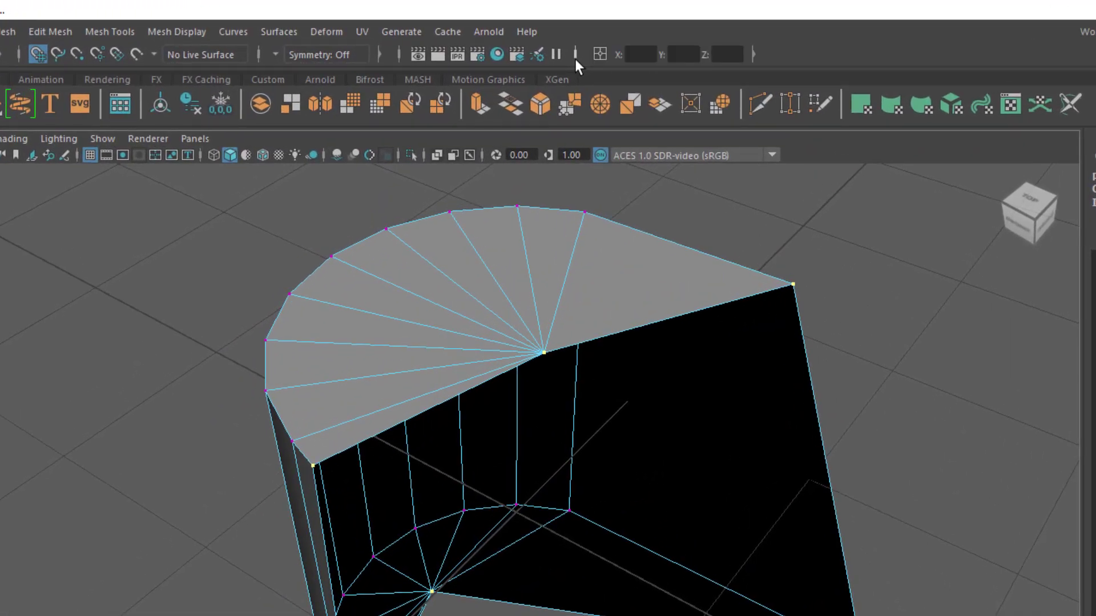
- Collapse and re-expand the coordinate input section of the status line
left_click(575, 57)
left_click(575, 57)
left_click(575, 57)
left_click(575, 58)
left_click(575, 57)
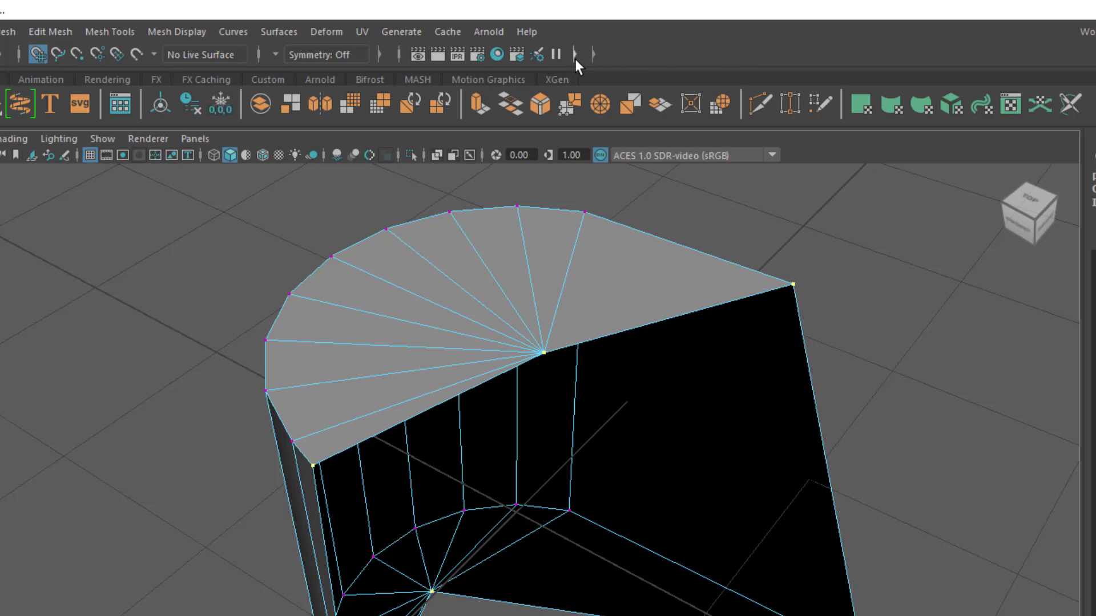
left_click(575, 57)
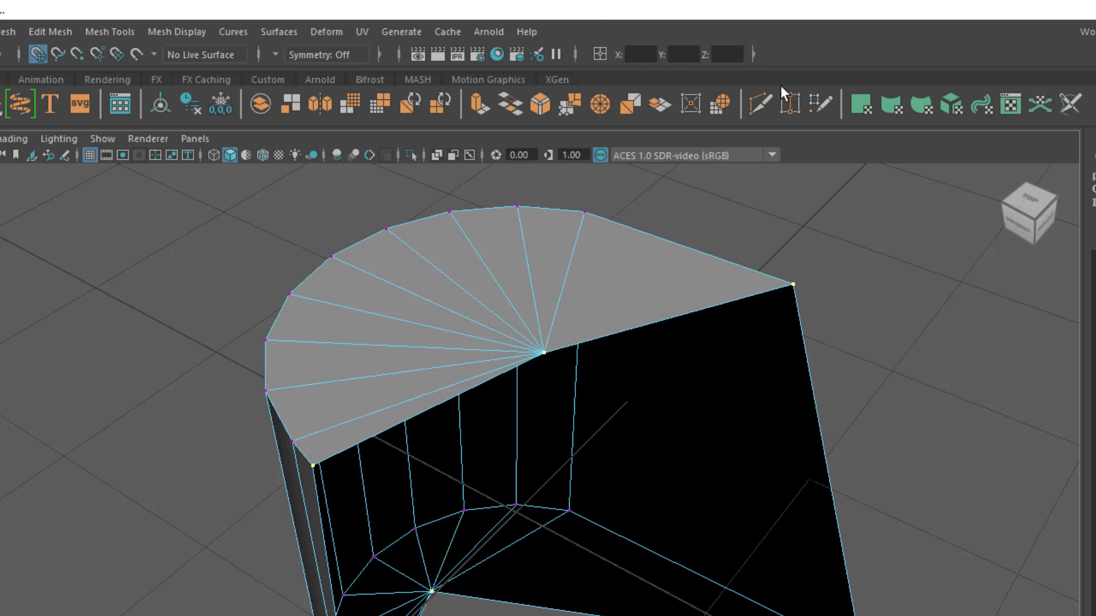
- Set the coordinate input mode to Absolute transform and go through its X, Y and Z fields
left_click(601, 52)
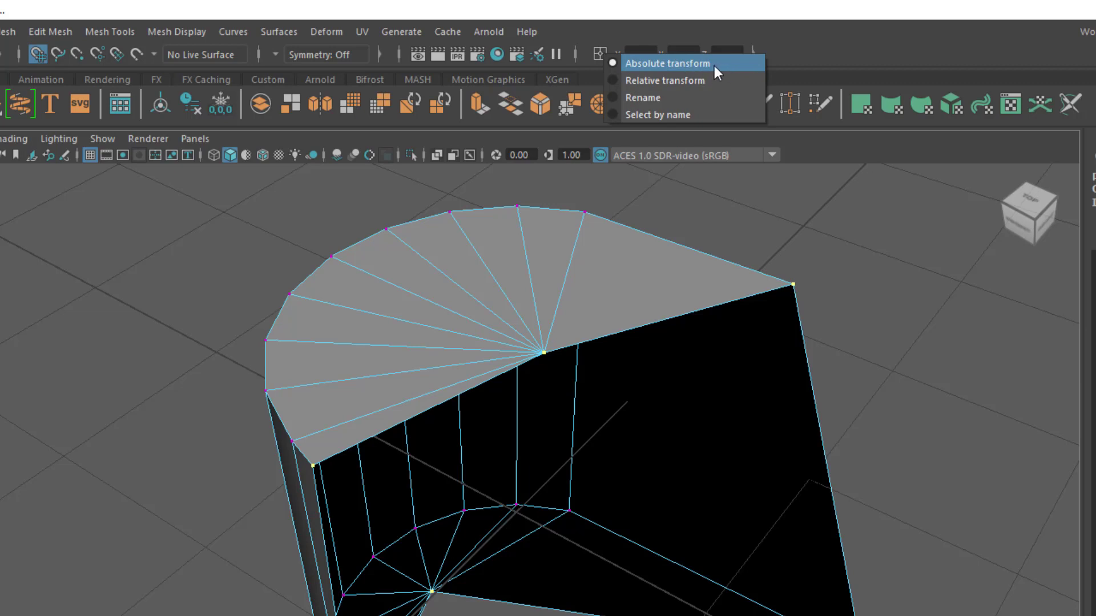
left_click(714, 64)
left_click(600, 56)
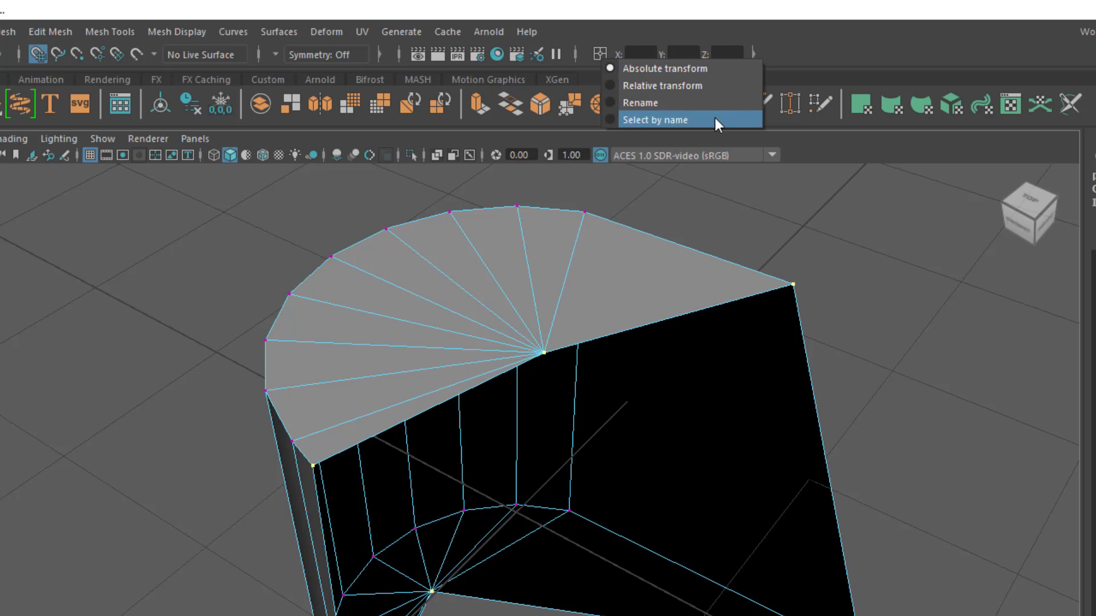
left_click(673, 70)
left_click(639, 54)
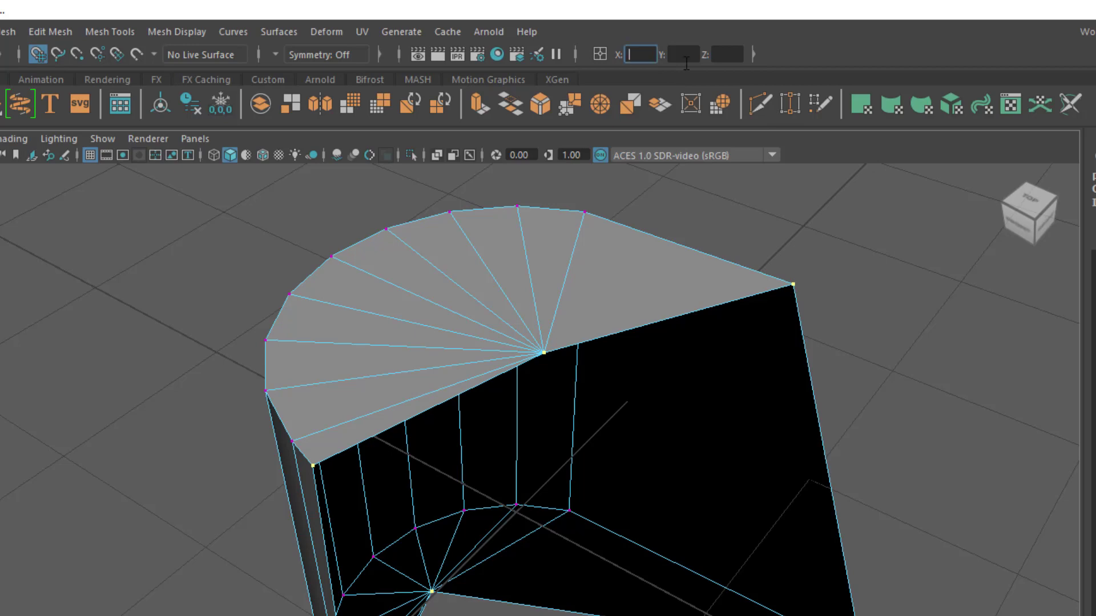
left_click(685, 57)
left_click(739, 54)
- With the Move tool active, place the six selected cut vertices at an absolute X of 0
left_click_drag(761, 590, 754, 552, "alt")
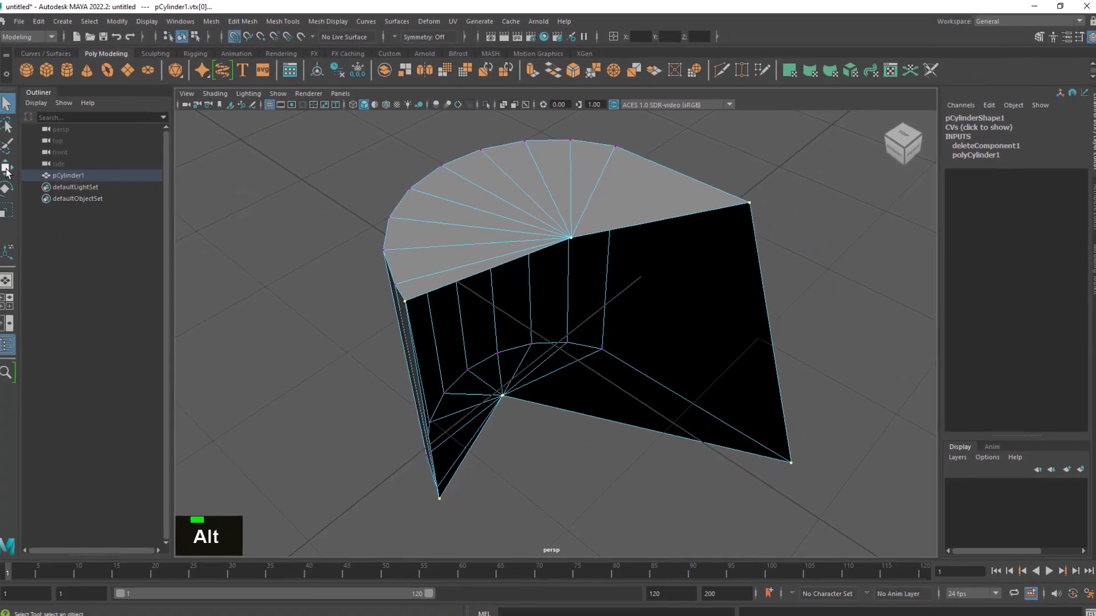
key("w")
left_click_drag(690, 388, 678, 384, "alt")
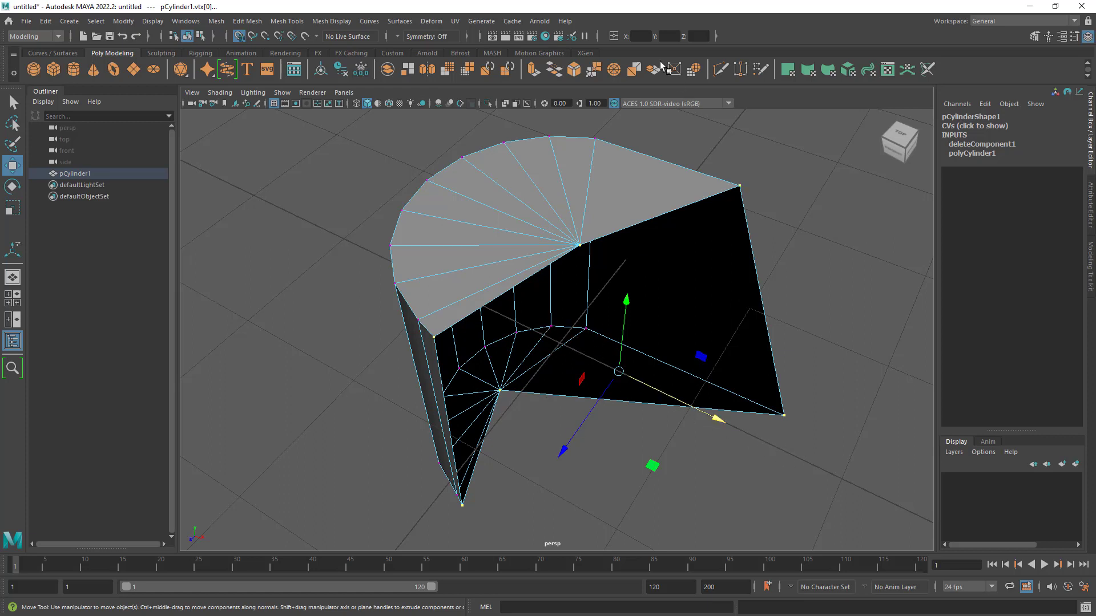
left_click(645, 39)
type("0")
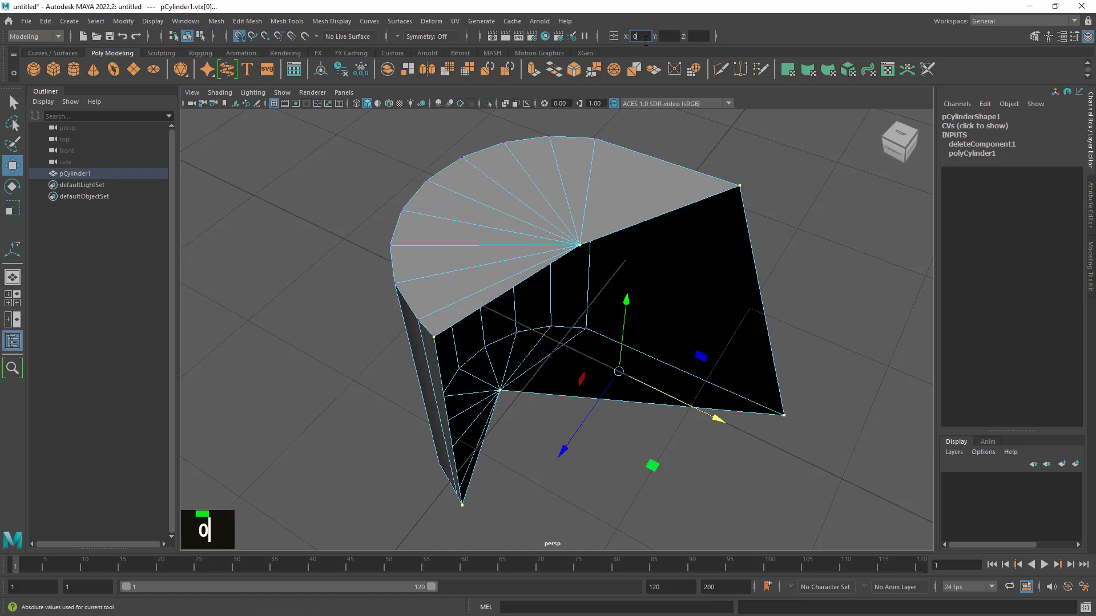
key("Return")
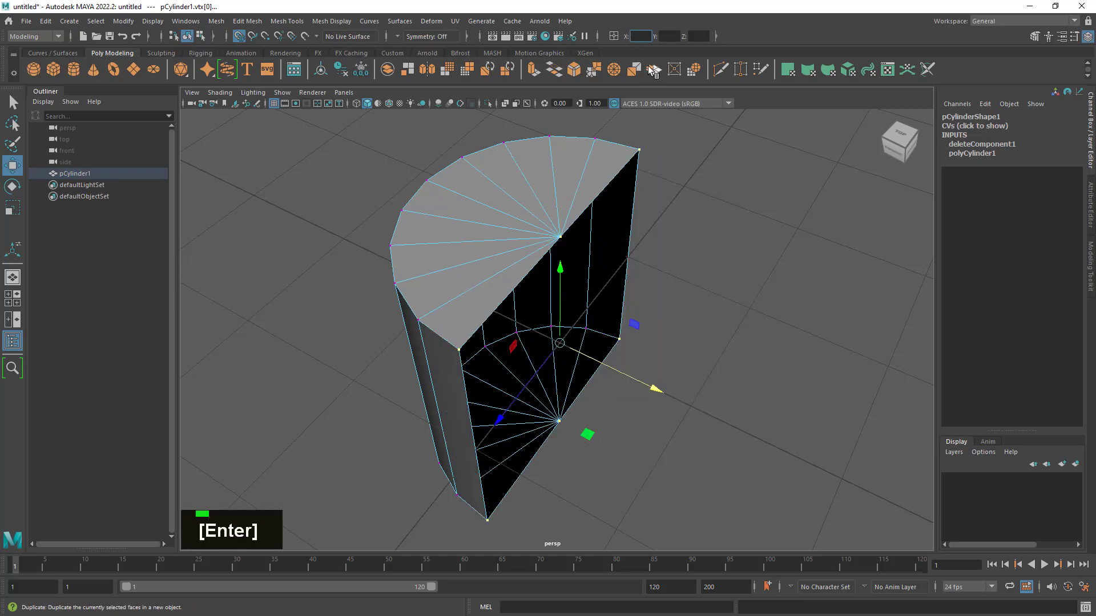
left_click_drag(656, 365, 641, 308, "alt")
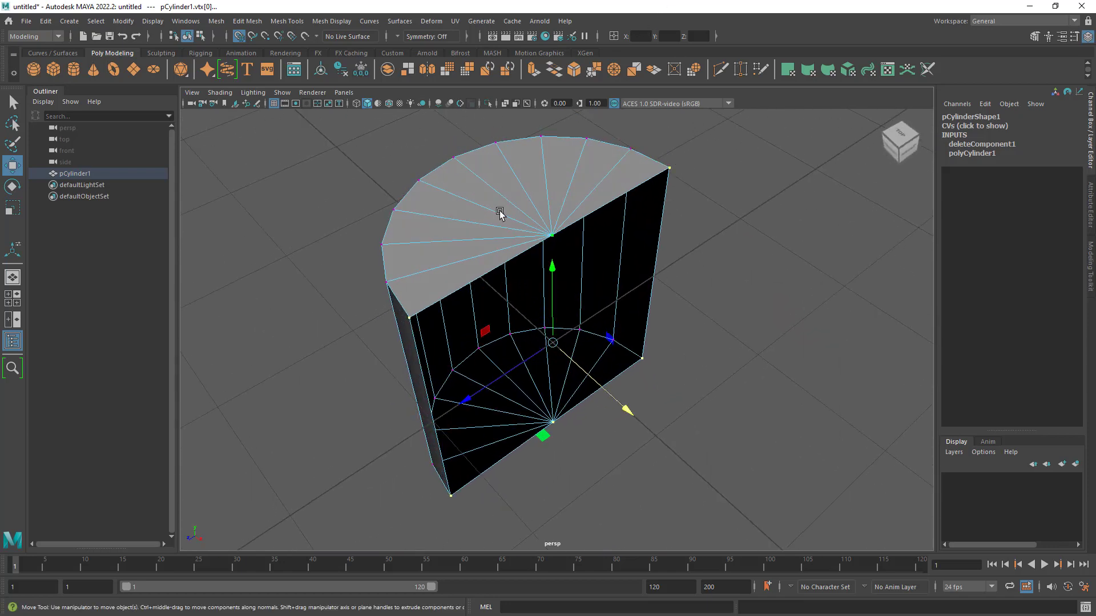
- Switch to edge mode and select all boundary edges around the open cut side
right_click_drag(501, 215, 495, 264)
left_click(490, 272)
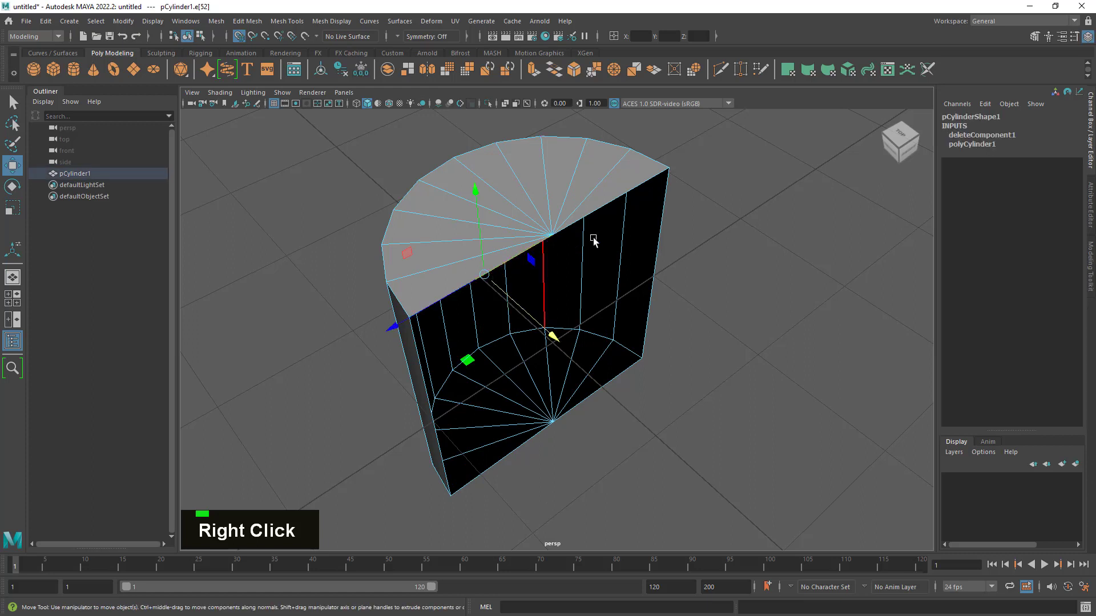
left_click(660, 216, "shift")
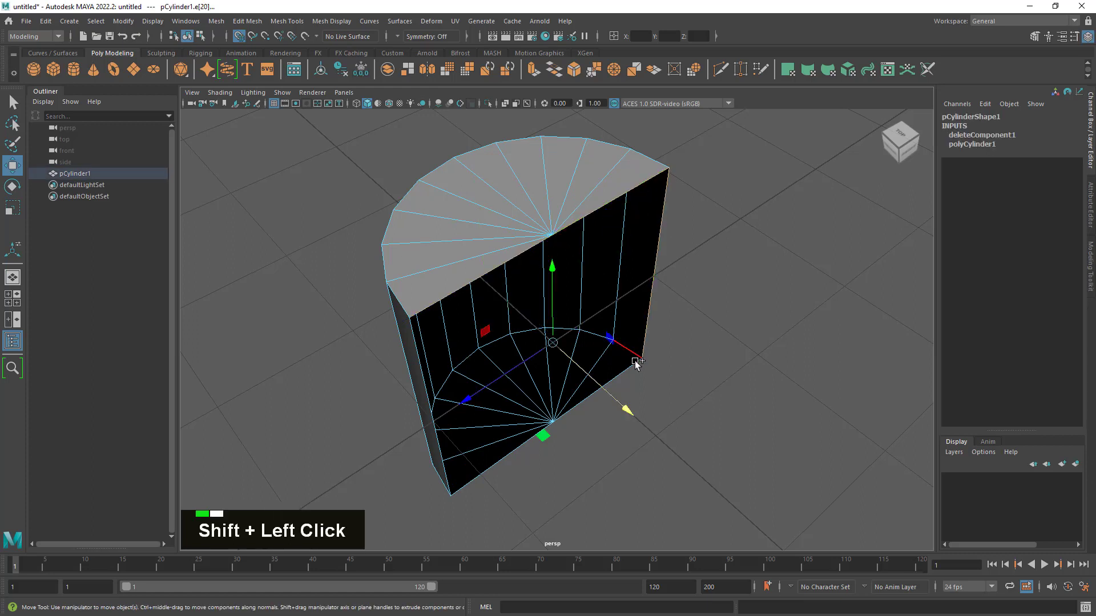
left_click(631, 373, "shift")
left_click(491, 469, "shift")
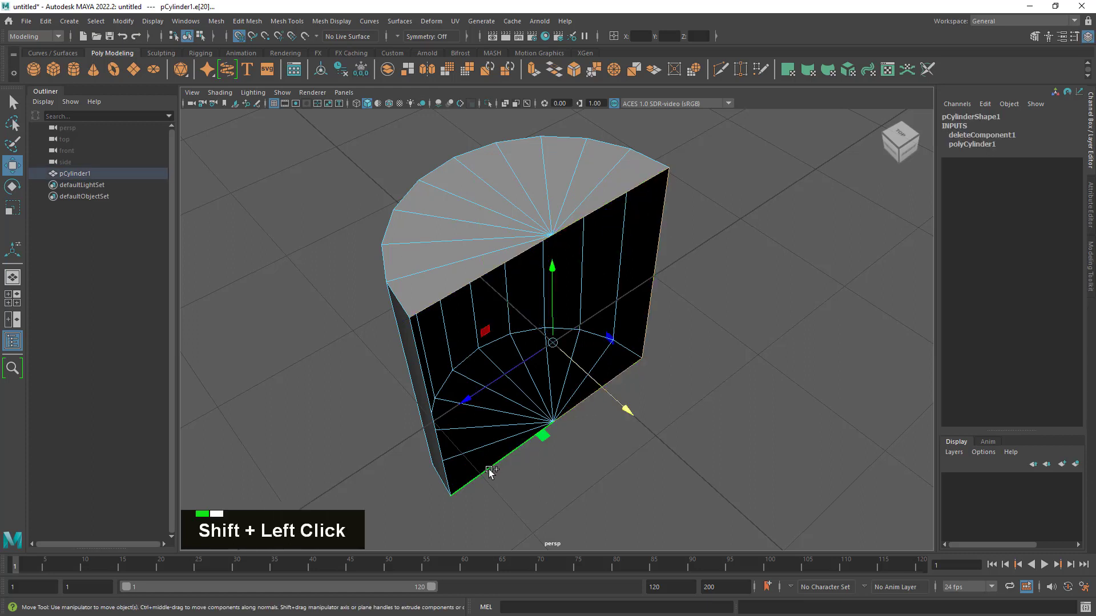
left_click(450, 481, "shift")
- Check the selected boundary edges in wireframe and shaded display from several angles
mouse_move(606, 465)
left_mouse_down("alt")
mouse_move(635, 453)
mouse_move(648, 474)
mouse_move(636, 489)
mouse_move(620, 474)
left_mouse_up("alt")
key("5")
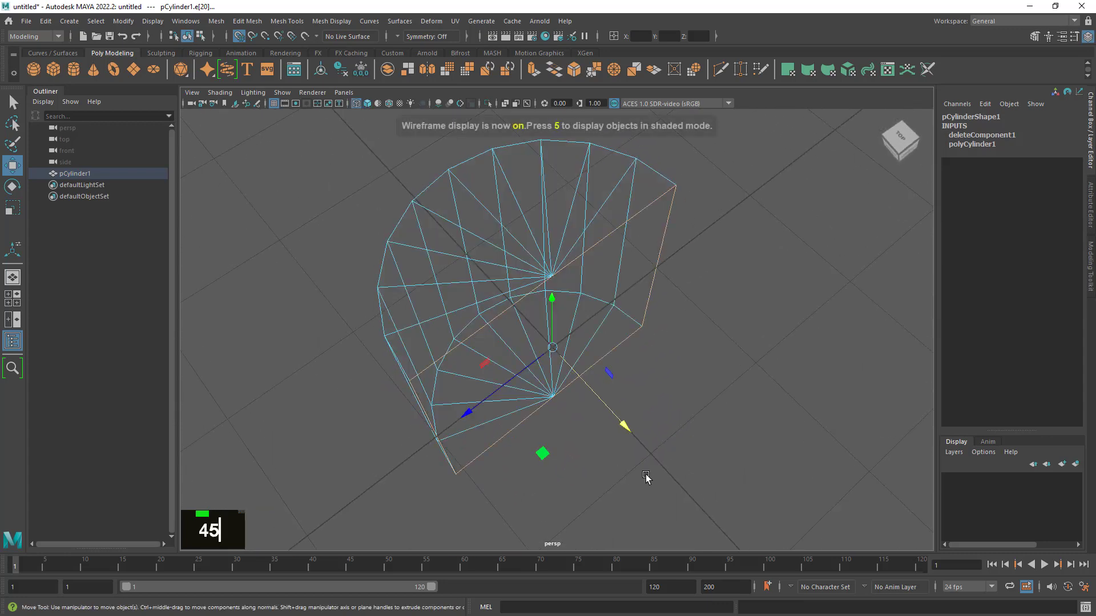
left_click_drag(663, 446, 662, 408, "alt")
right_click_drag(662, 408, 679, 399, "alt")
left_click_drag(679, 398, 675, 386, "alt")
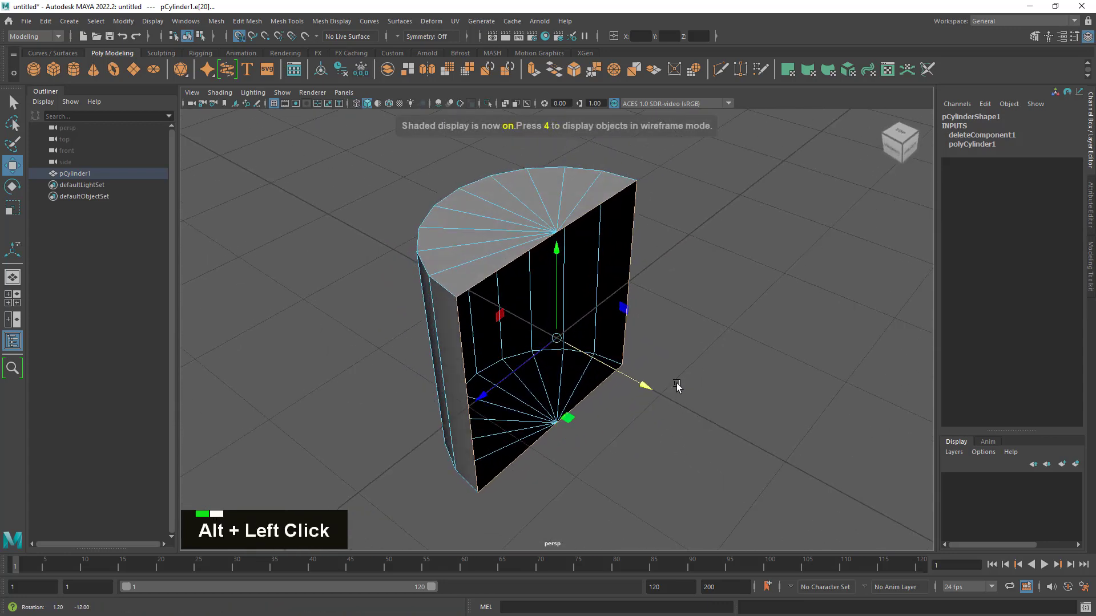
right_click_drag(675, 387, 668, 379, "alt")
left_click_drag(667, 379, 662, 378, "alt")
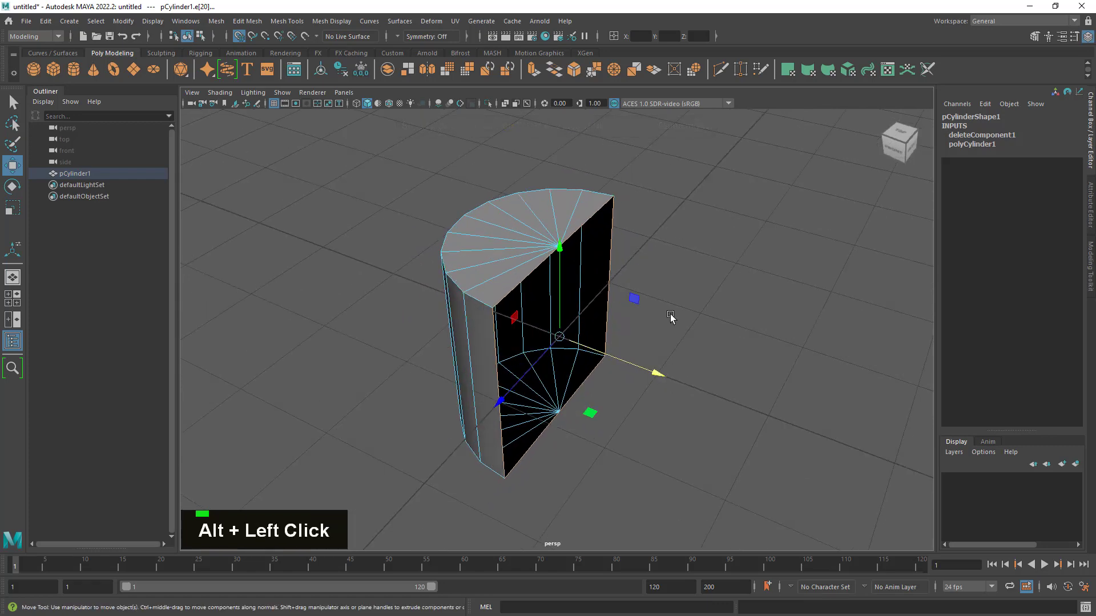
- Move the selected boundary edges to an absolute X position of 1
left_click_drag(675, 265, 684, 283, "alt")
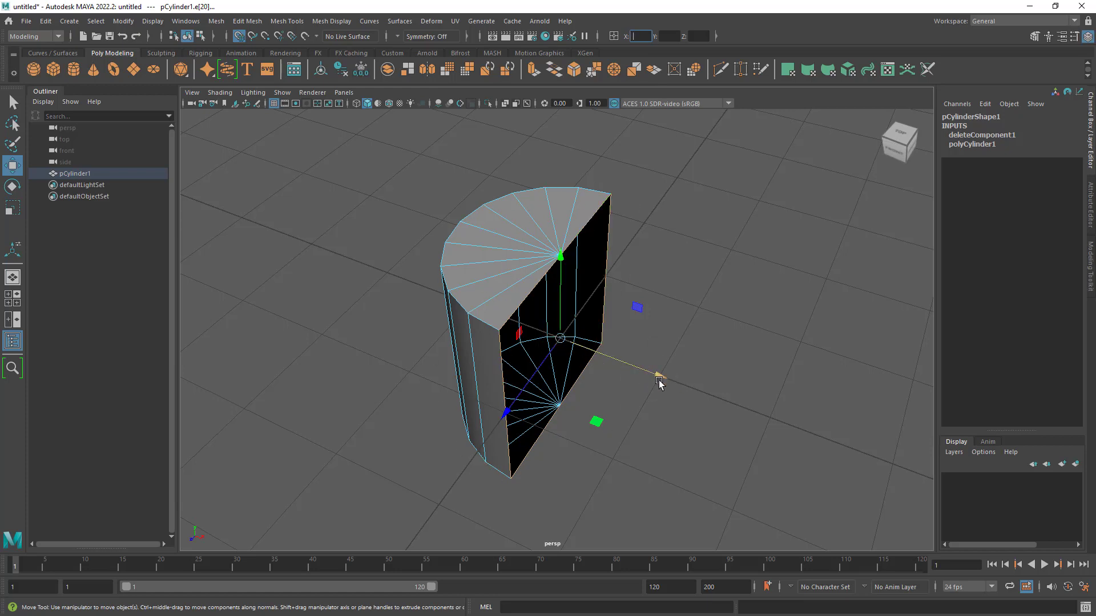
left_click(646, 37)
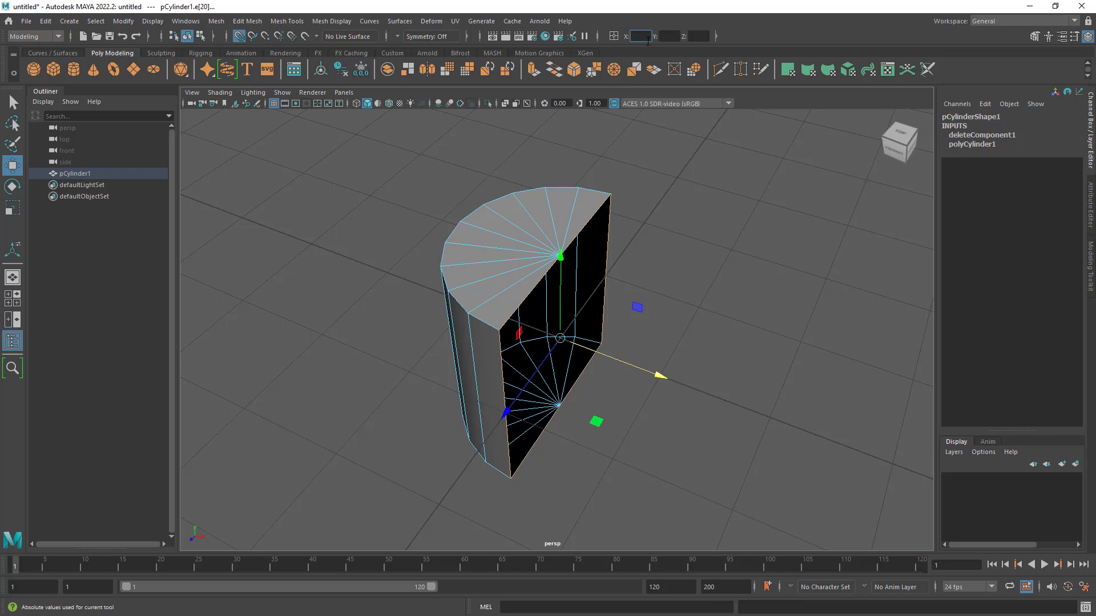
type("1")
key("Return")
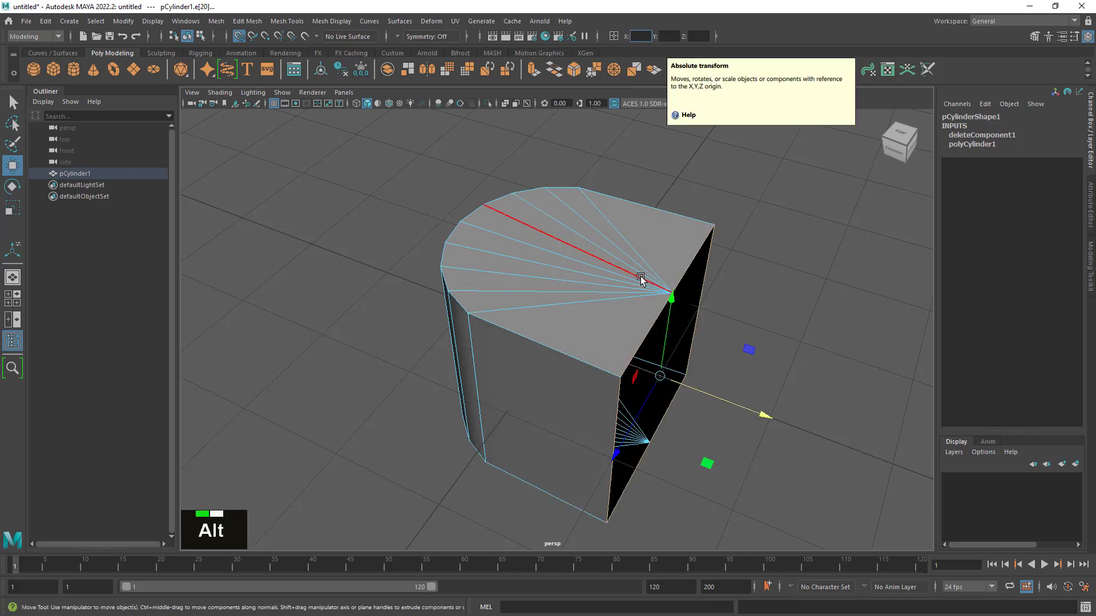
left_click_drag(641, 276, 709, 432, "alt")
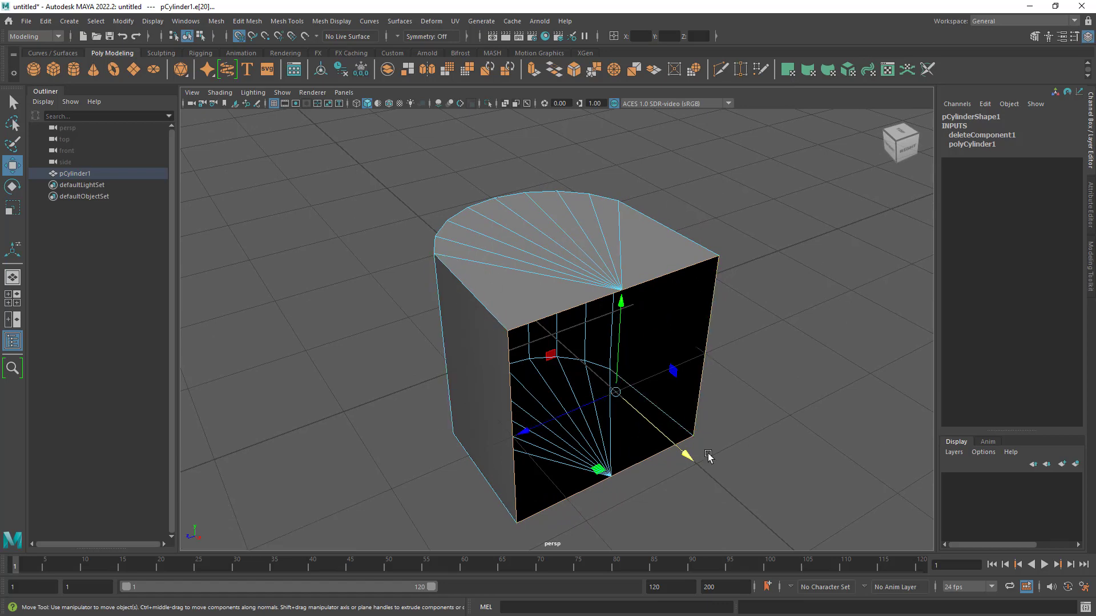
- Move the selected boundary edges to an absolute X position of -1 and inspect the mesh
left_click_drag(508, 365, 429, 407, "alt")
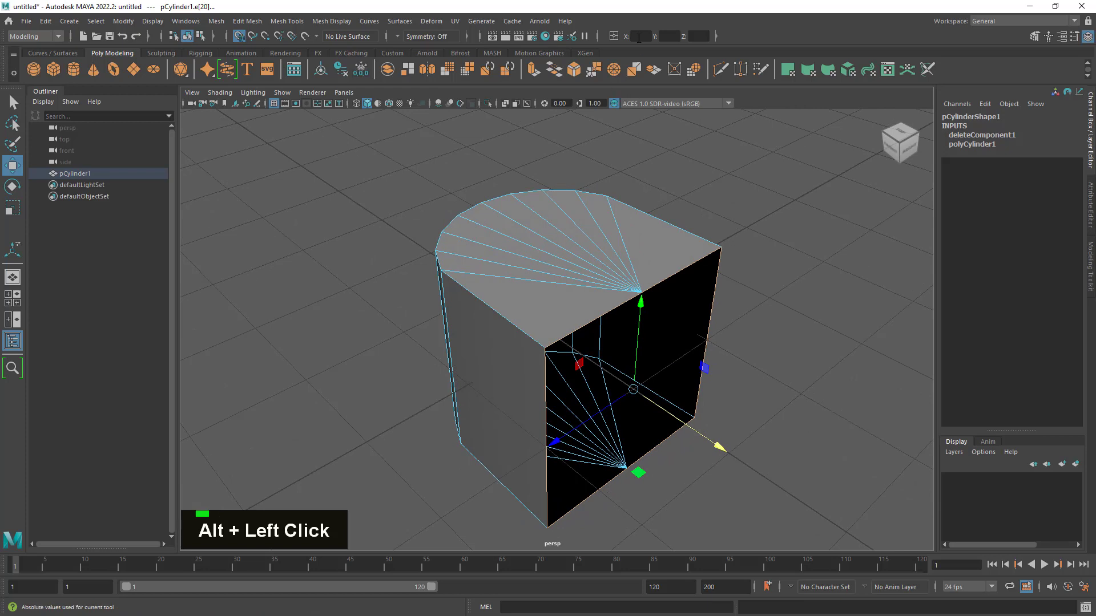
type("-1")
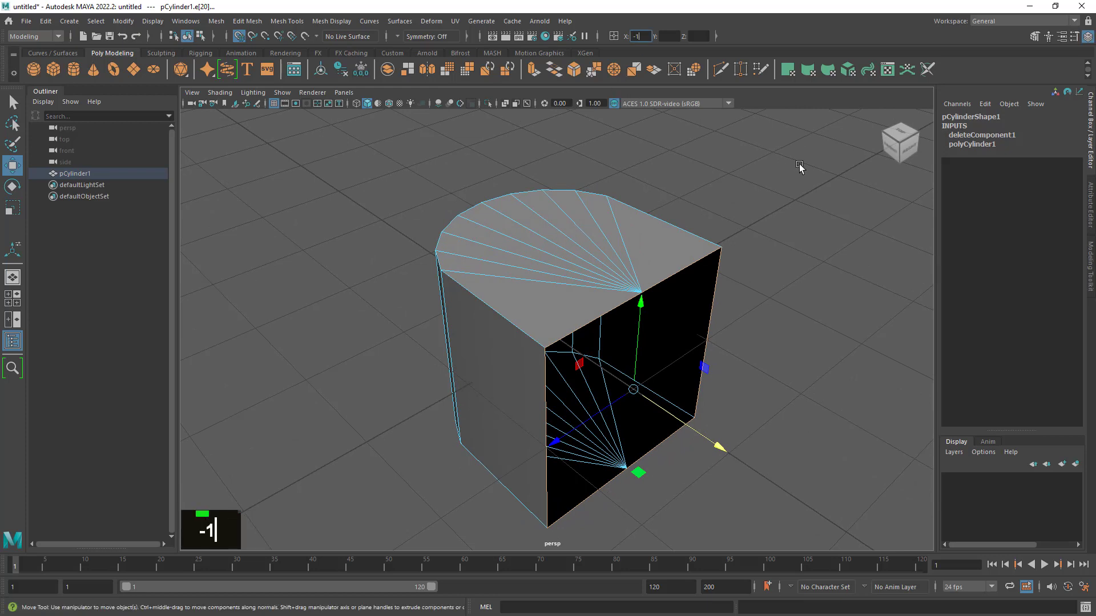
key("Return")
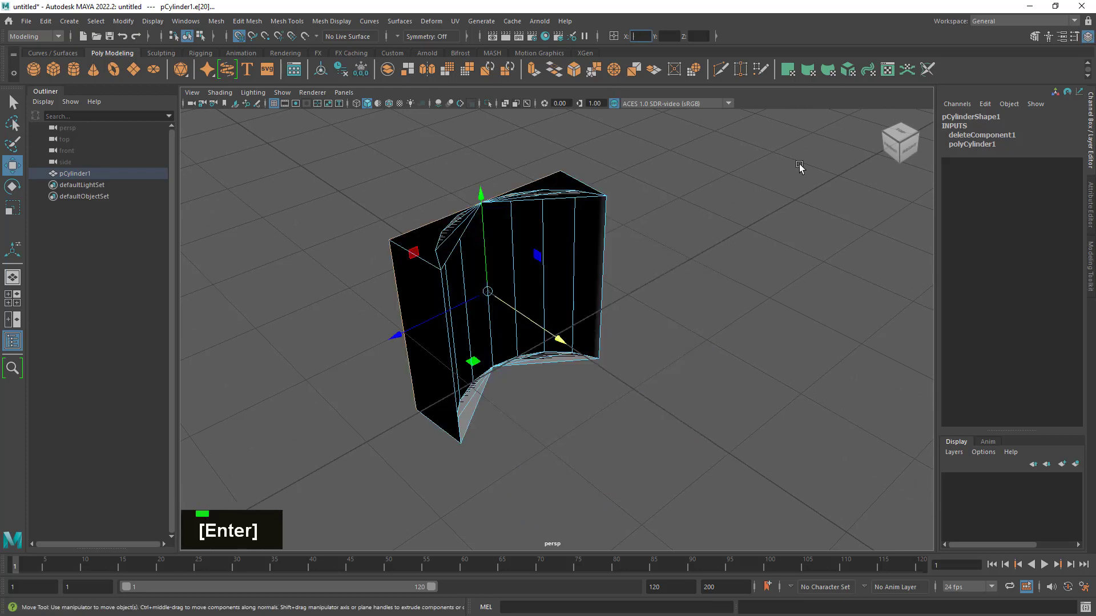
left_click_drag(631, 369, 667, 380, "alt")
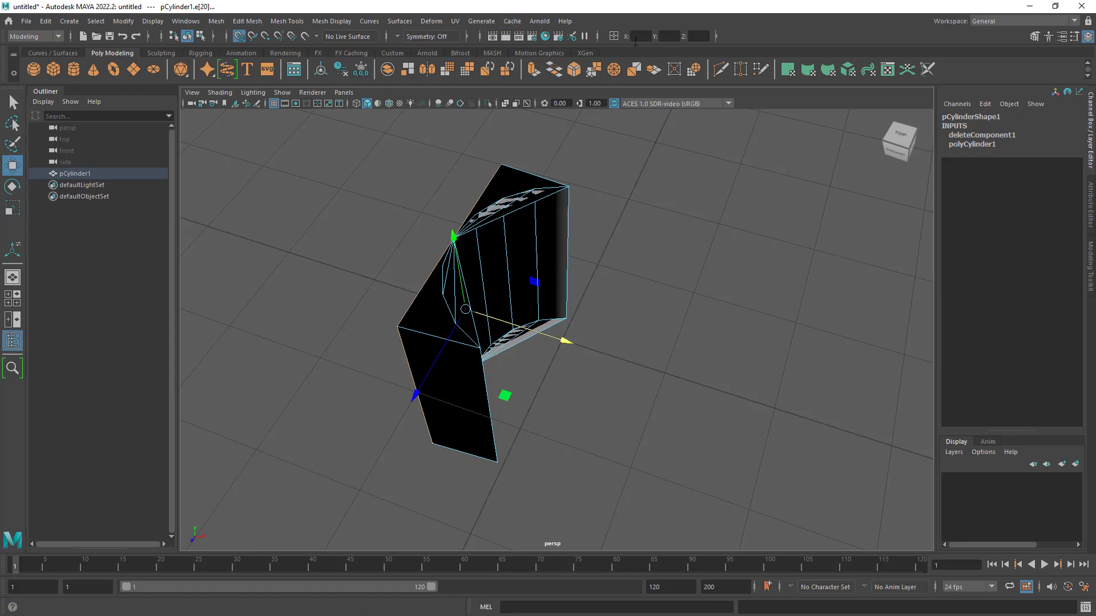
- Choose the Absolute transform input mode again and undo the boundary edges' move to X -1
left_click(613, 37)
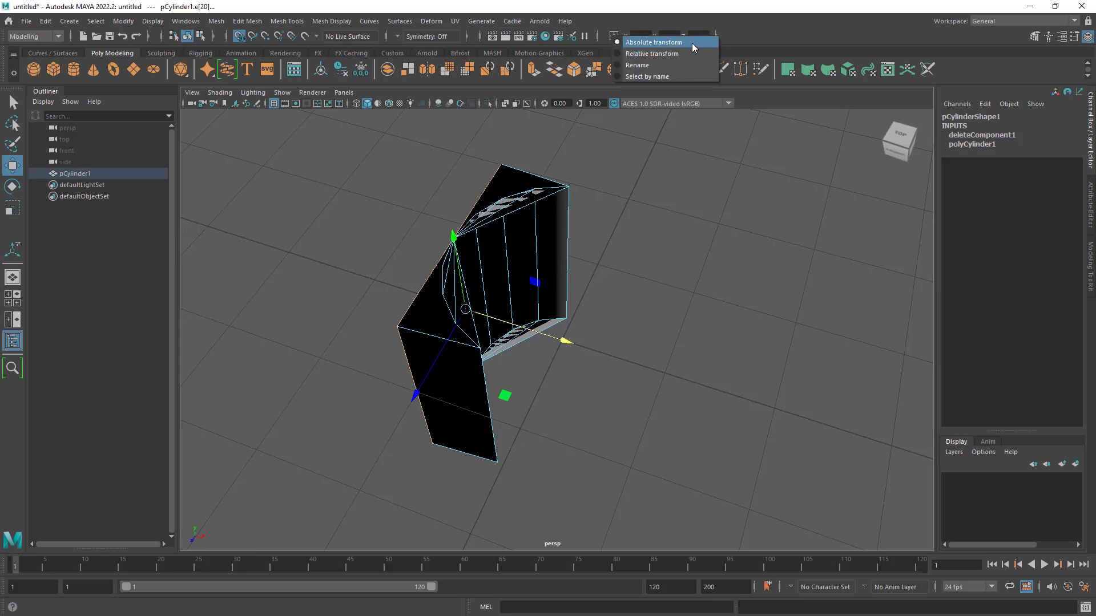
left_click(662, 43)
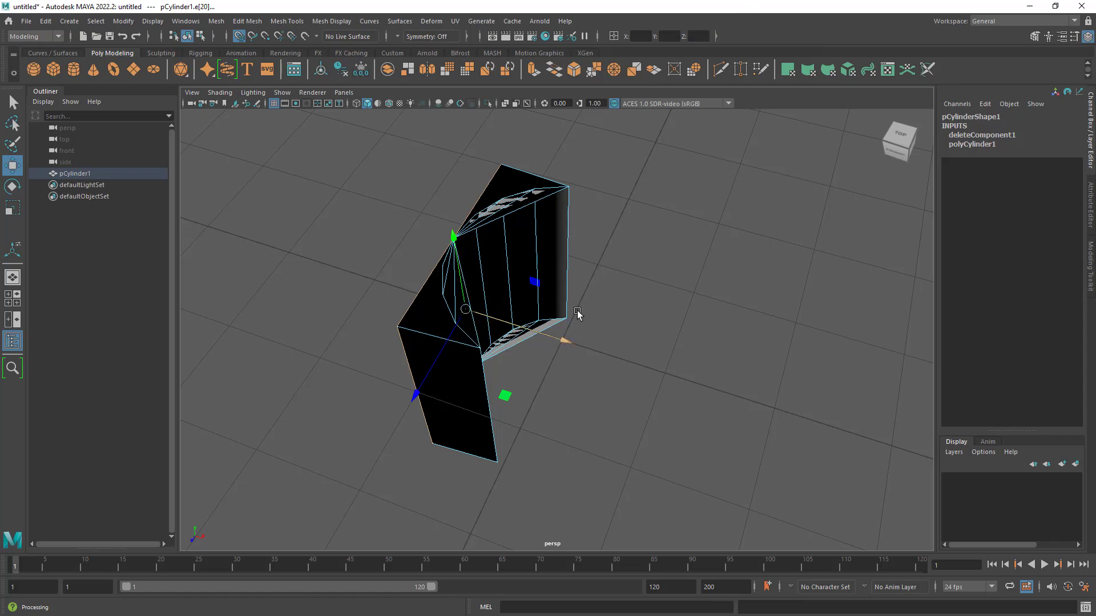
left_click_drag(645, 318, 628, 330, "alt")
key("z")
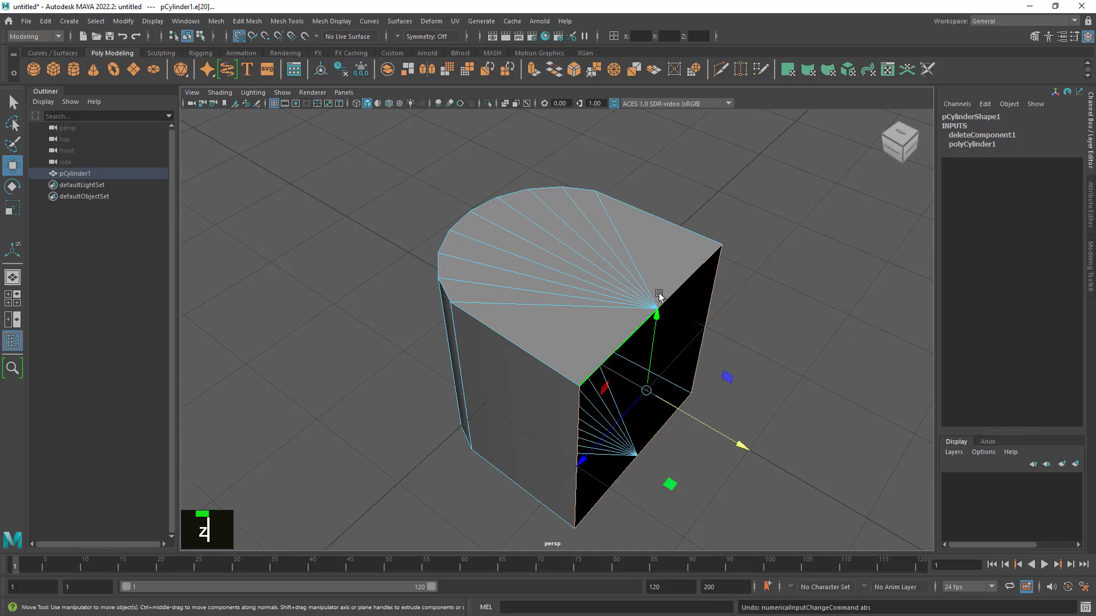
- Switch the coordinate input mode to Relative transform
left_click(613, 36)
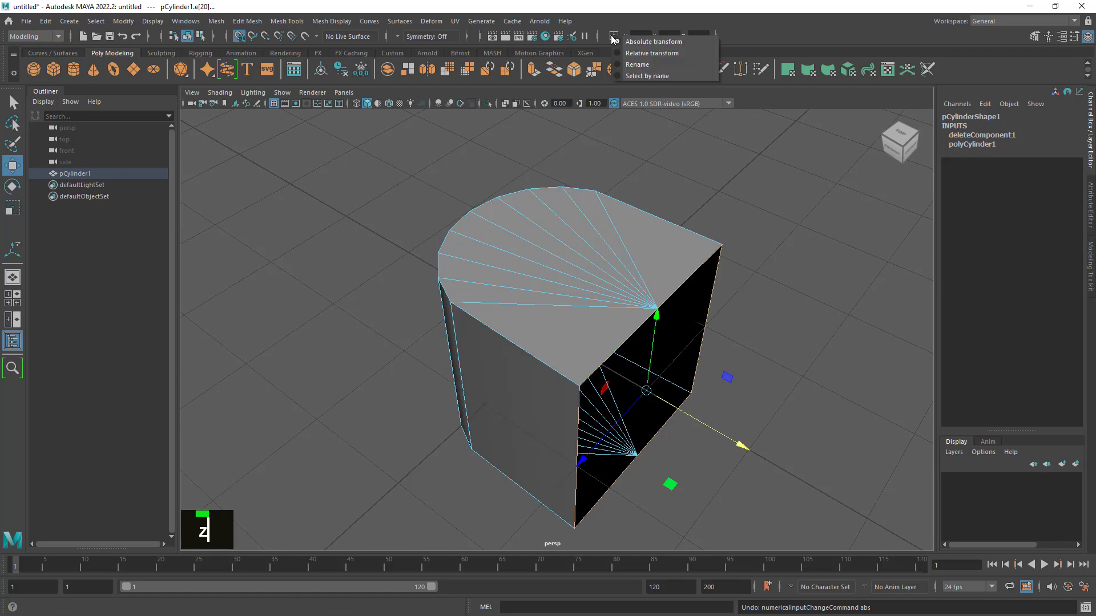
left_click(651, 56)
left_click_drag(744, 379, 756, 365, "alt")
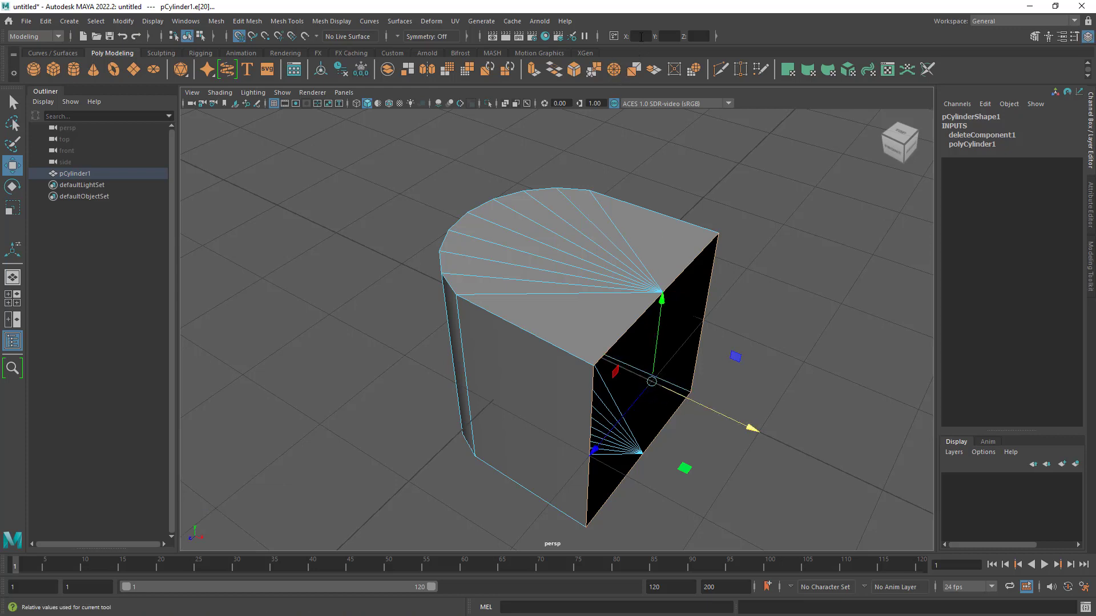
left_click(613, 37)
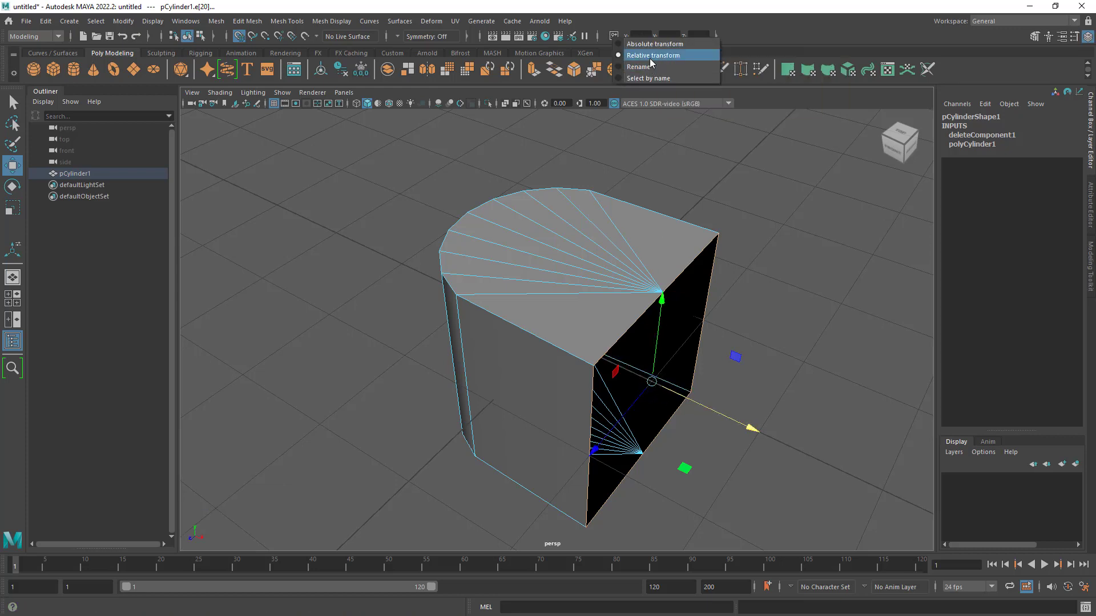
left_click(810, 27)
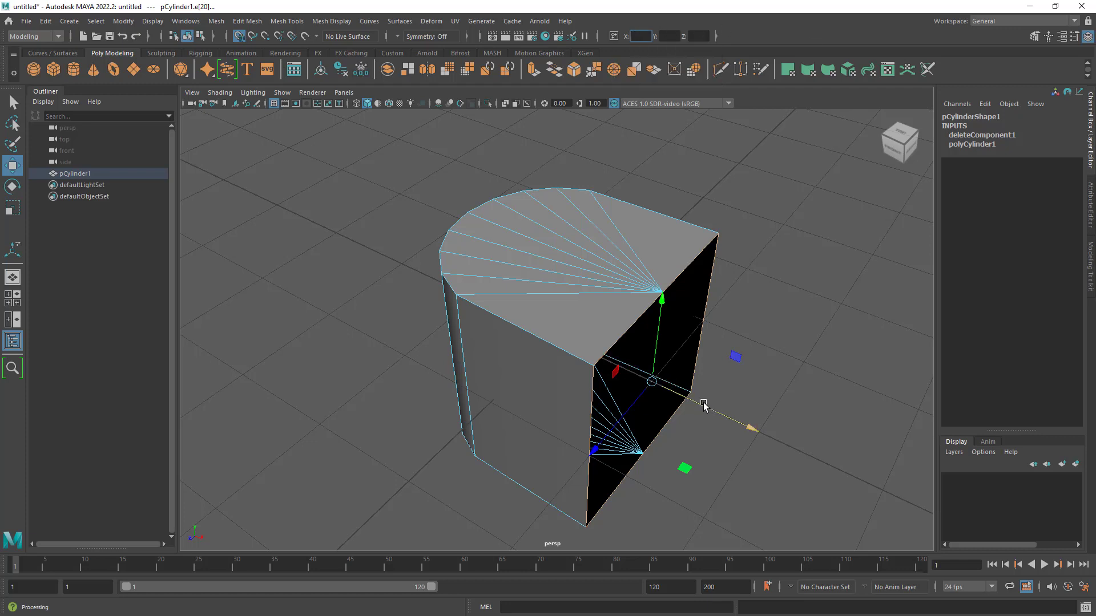
- Move the selected boundary edges by -1 in X relative to their current position and view the cut face
middle_click_drag(704, 406, 685, 371, "alt")
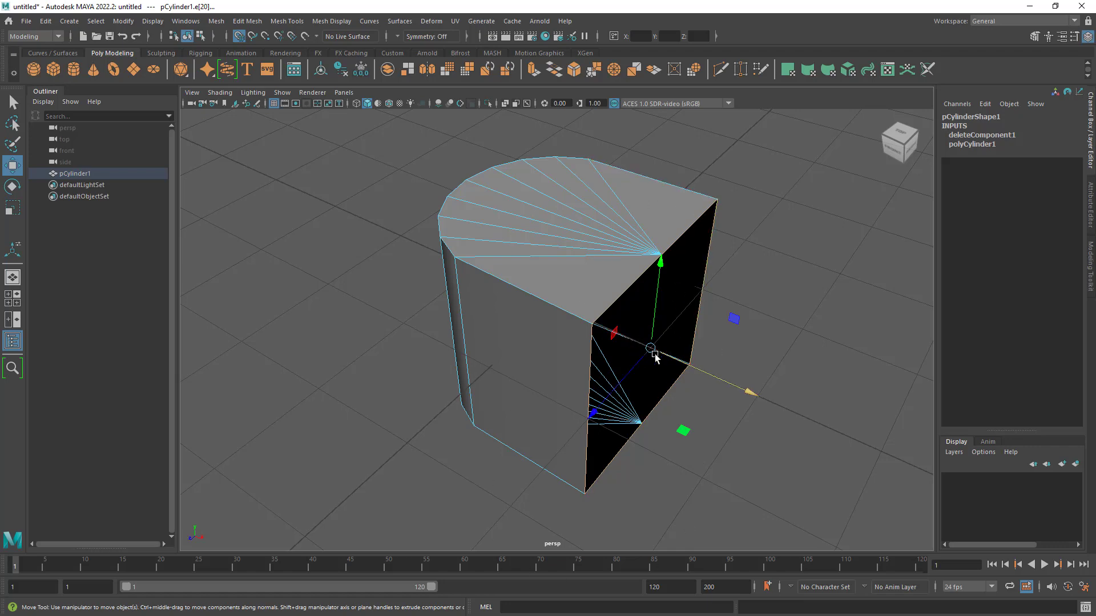
left_click_drag(645, 350, 631, 368, "alt")
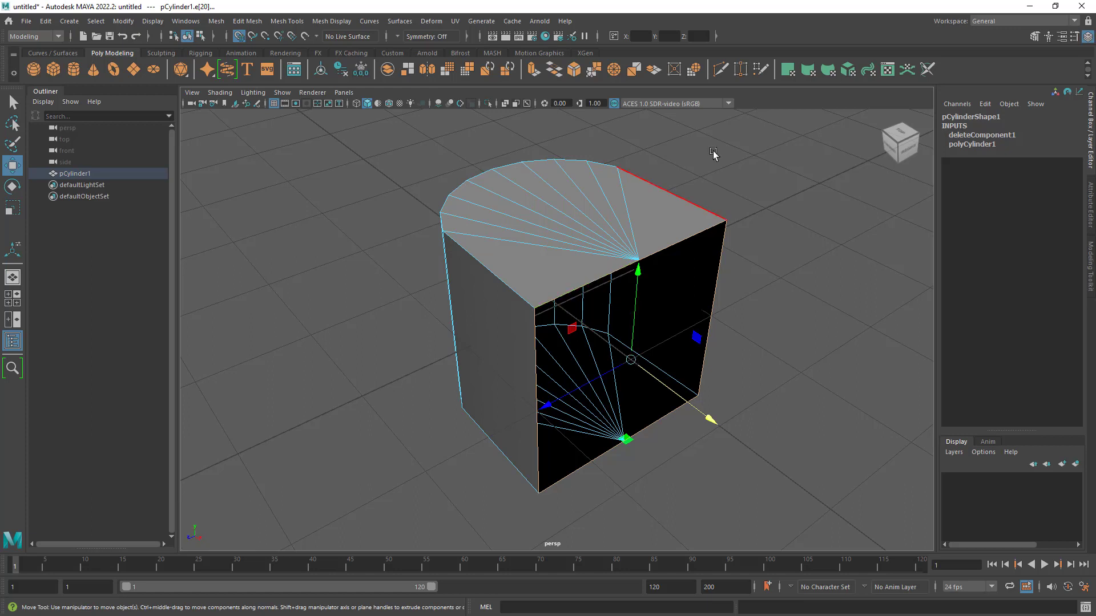
left_click(645, 37)
type("-1")
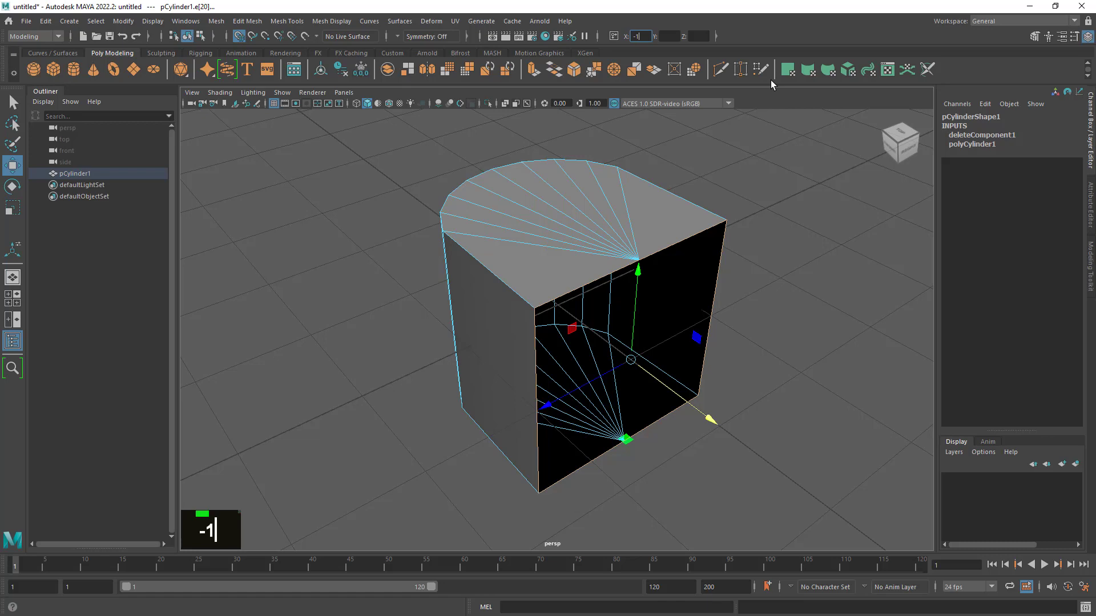
key("Return")
left_click_drag(576, 348, 620, 362, "alt")
middle_click_drag(619, 362, 650, 394, "alt")
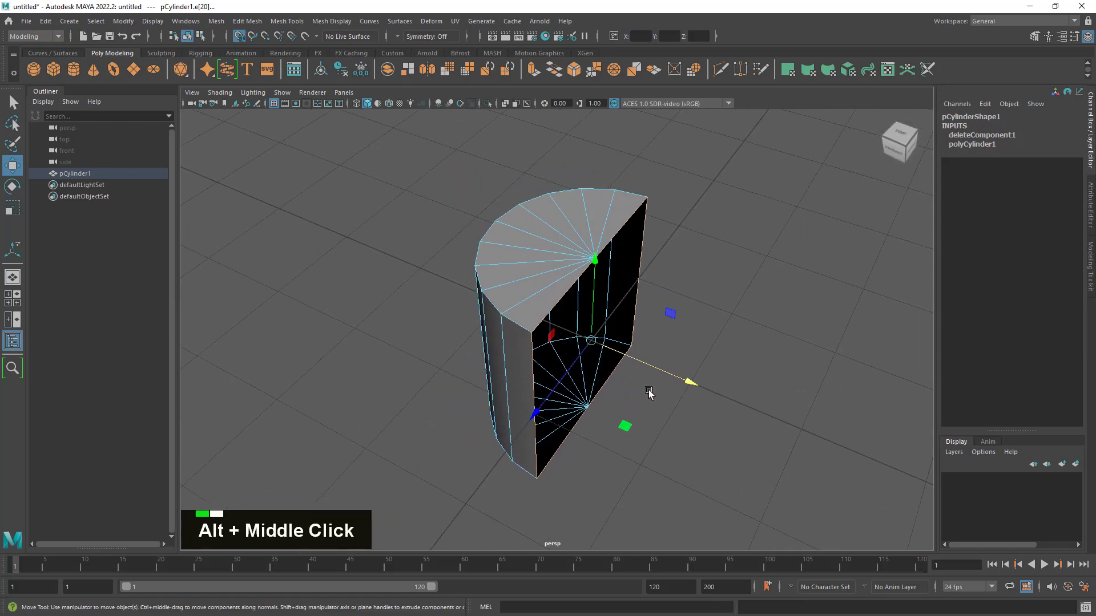
left_click_drag(651, 394, 647, 392, "alt")
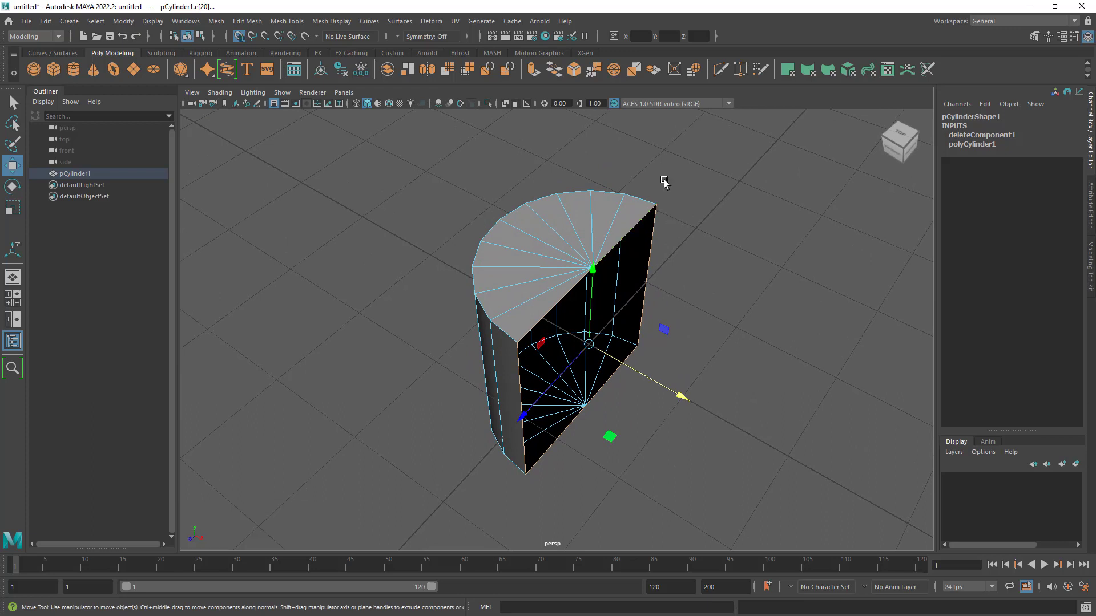
left_click(612, 36)
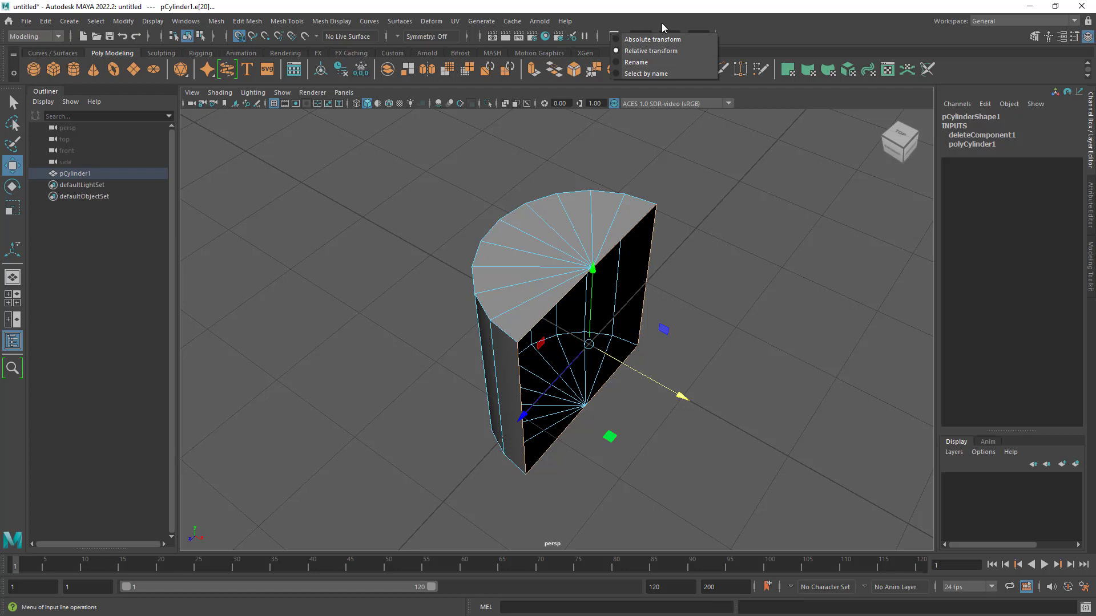
left_click(680, 26)
right_click_drag(740, 384, 685, 364, "alt")
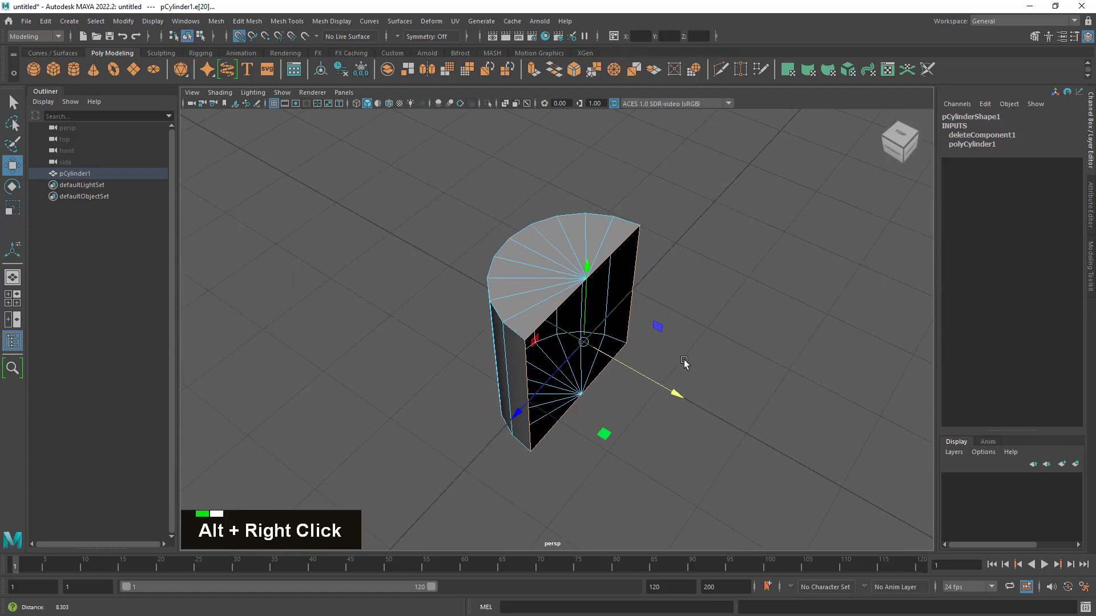
left_click_drag(683, 361, 663, 354, "alt")
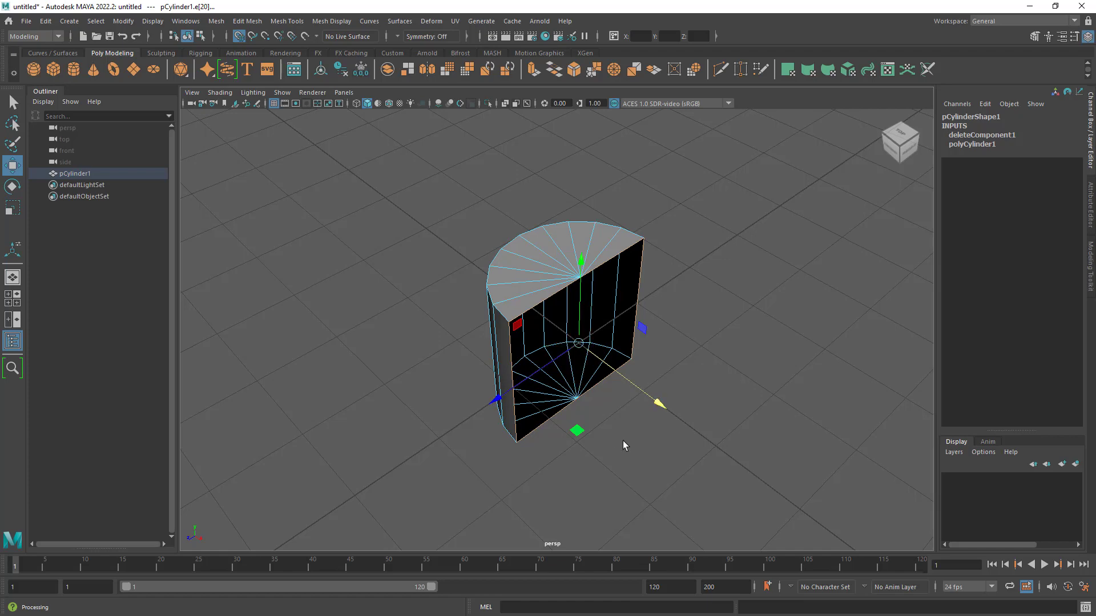
left_click_drag(622, 441, 662, 424, "alt")
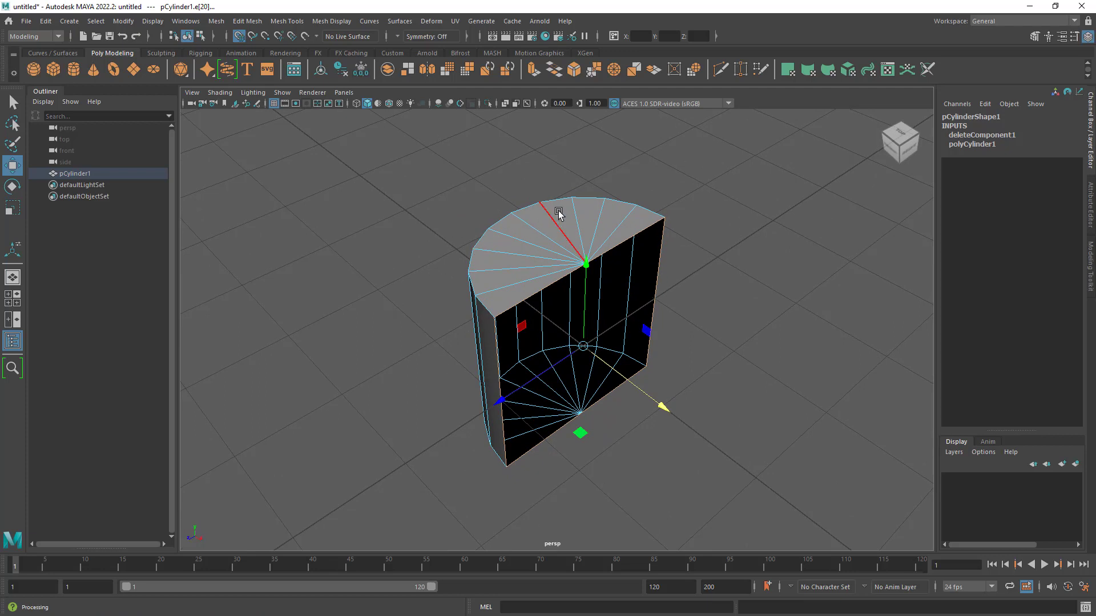
- Return from edge selection to object mode with the whole half cylinder selected
right_click_drag(559, 210, 582, 213)
left_click_drag(606, 341, 657, 362, "alt")
right_click_drag(656, 362, 703, 372, "alt")
left_click_drag(704, 374, 698, 383, "alt")
right_click_drag(698, 383, 707, 378, "alt")
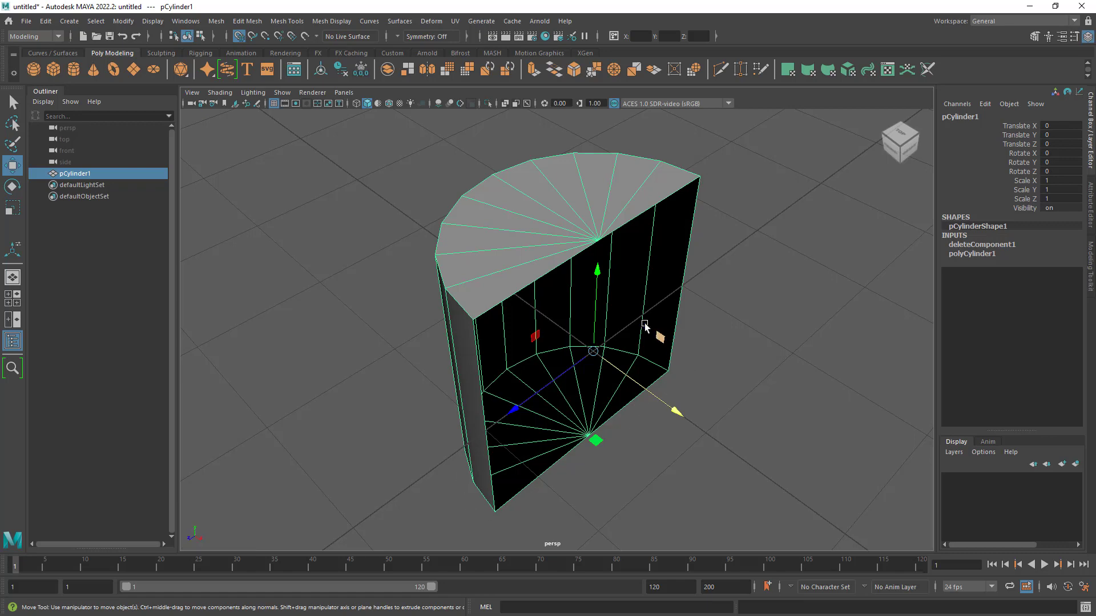
- Check the half cylinder's straight cut in the top view and from several angles in perspective
left_click_drag(682, 473, 551, 450, "alt")
key("space")
key("space")
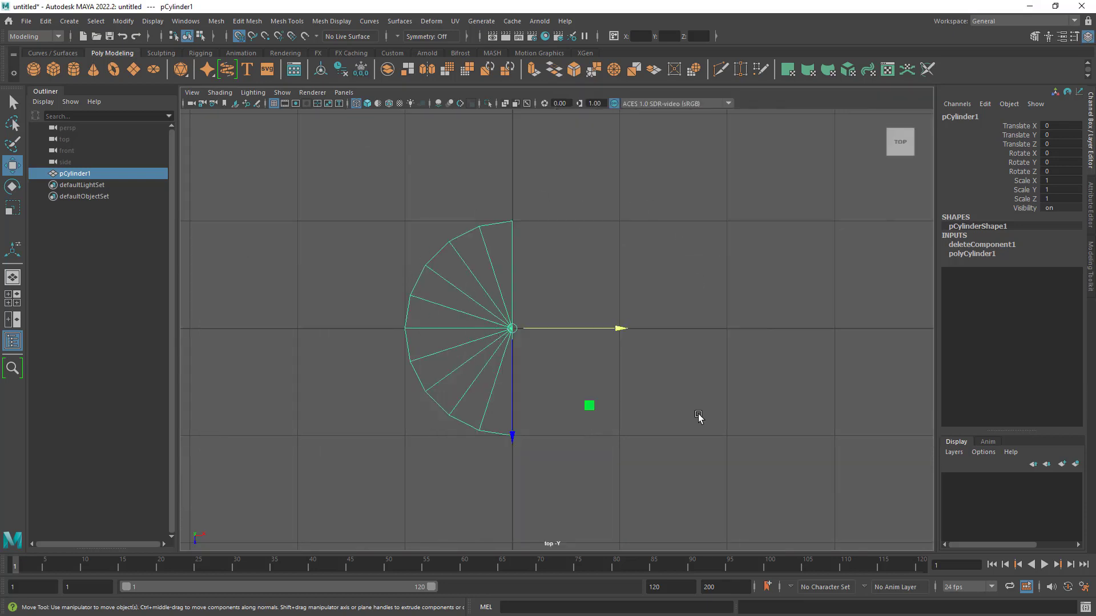
key("space")
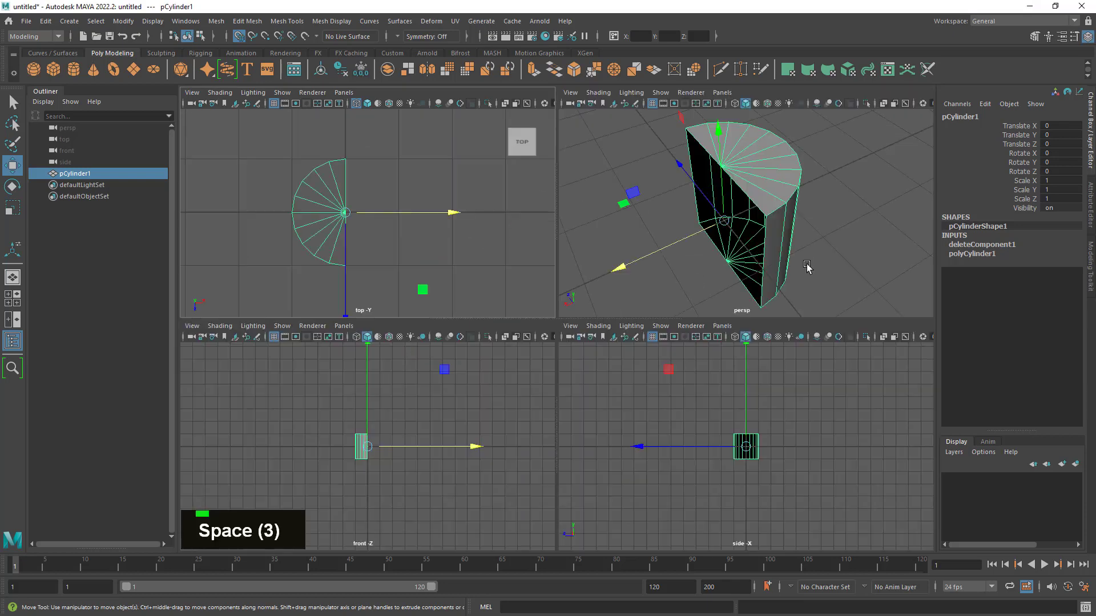
key("space")
left_click_drag(809, 267, 738, 350, "alt")
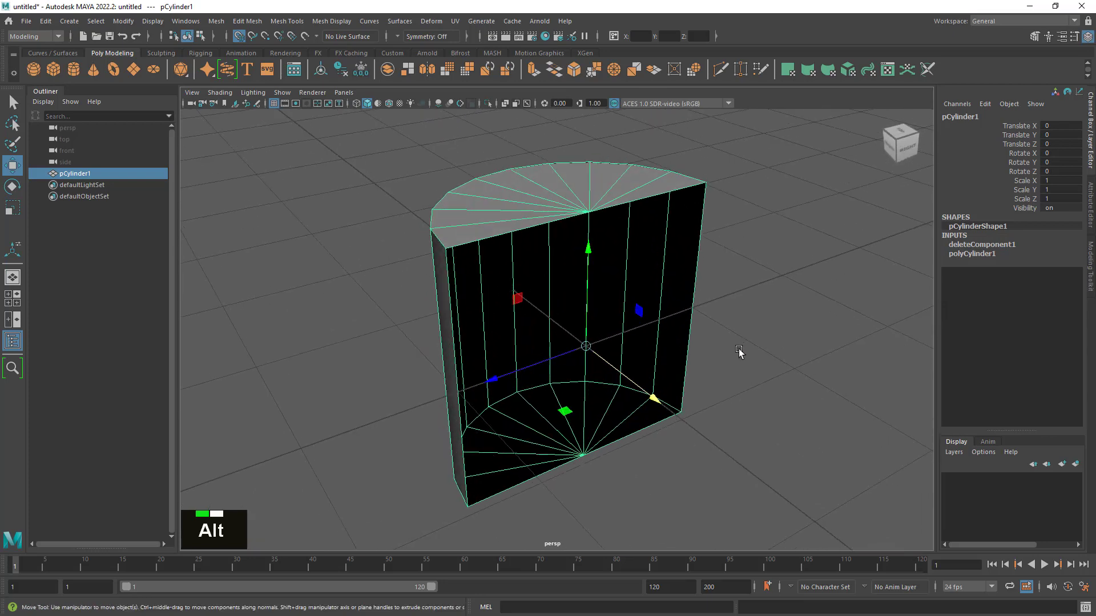
left_click_drag(725, 396, 715, 367, "alt")
middle_click_drag(714, 367, 700, 350, "alt")
right_click_drag(699, 349, 656, 371, "alt")
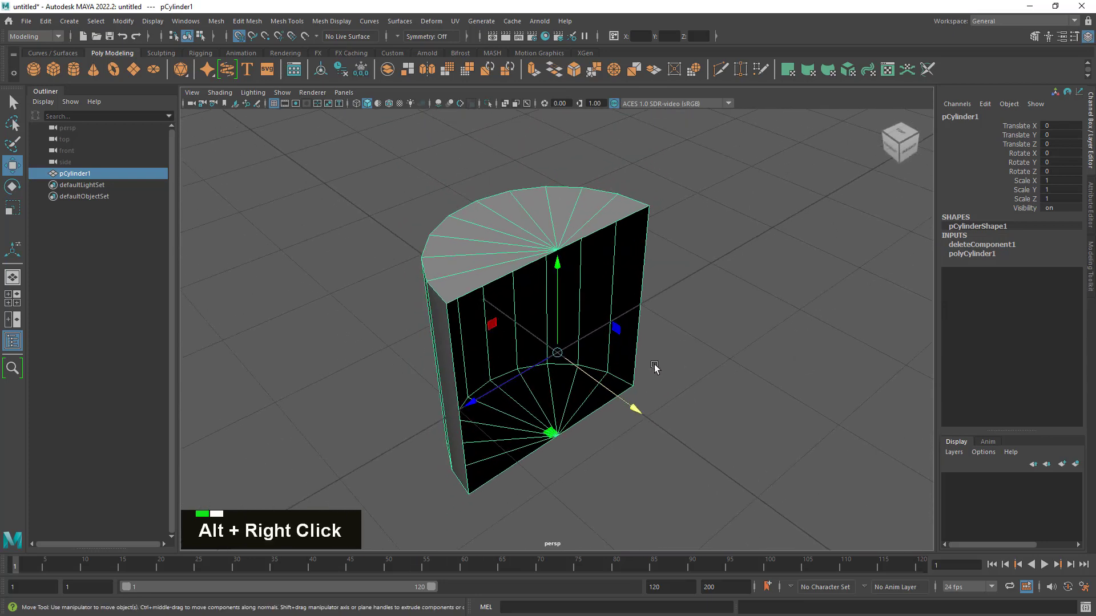
left_click_drag(656, 371, 725, 396, "alt")
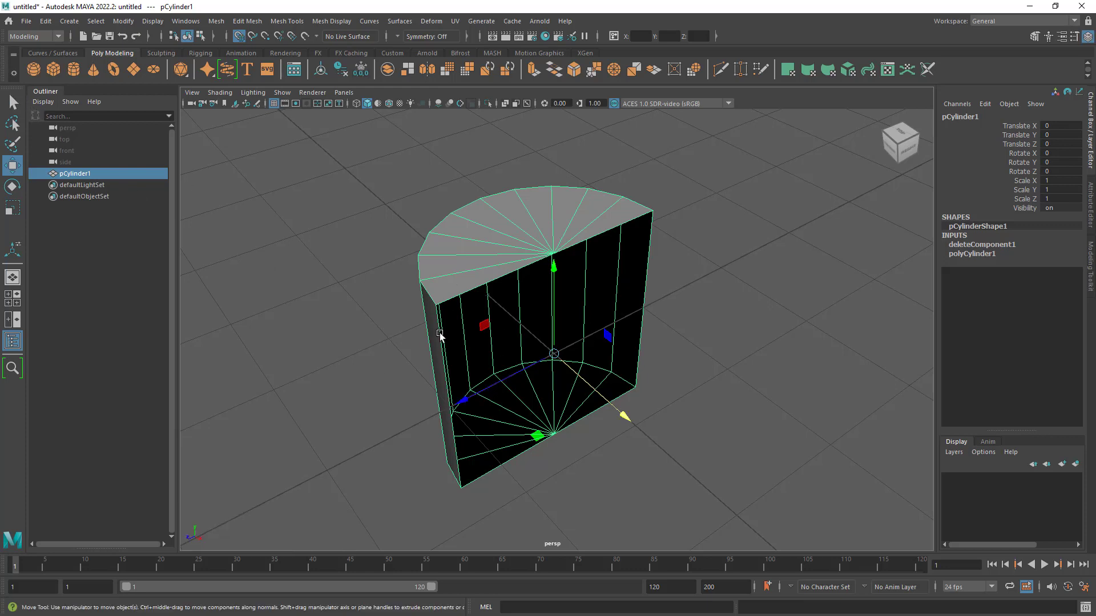
left_click_drag(456, 364, 465, 361, "alt")
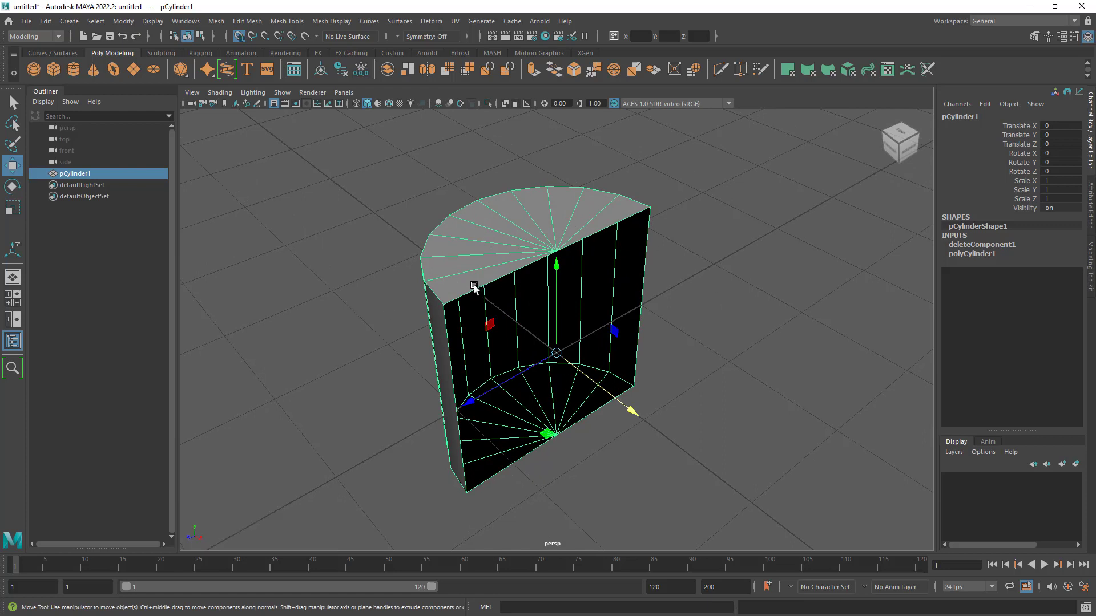
- Select pCylinder1 and duplicate it in place
left_click(124, 261)
left_click(82, 174)
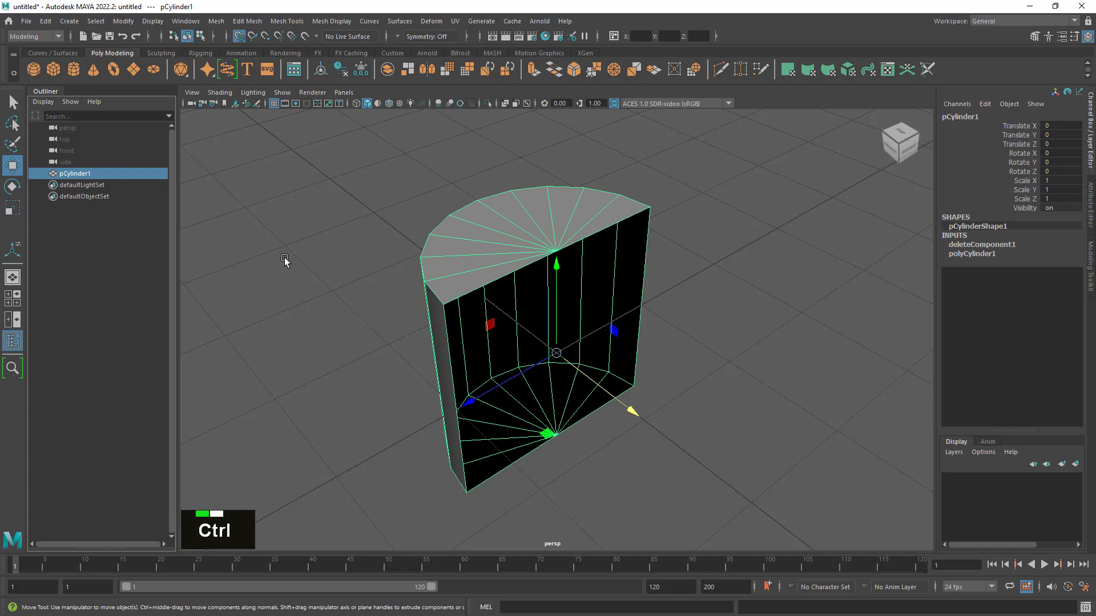
key("ctrl+d")
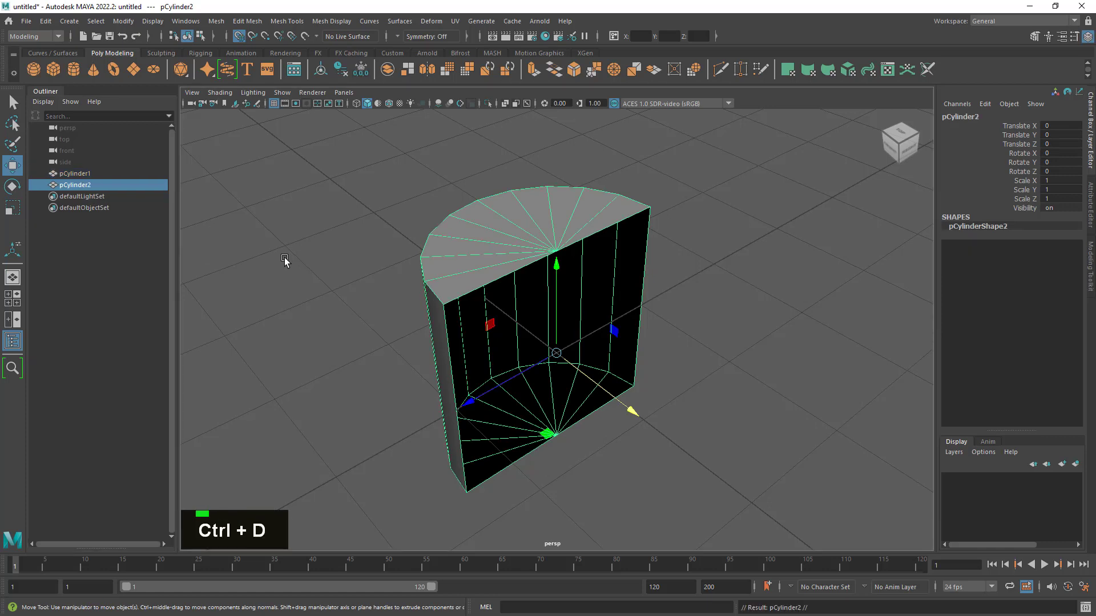
- Scale the duplicate half cylinder along X to about -1.005 so it mirrors across the cut
left_click(12, 209)
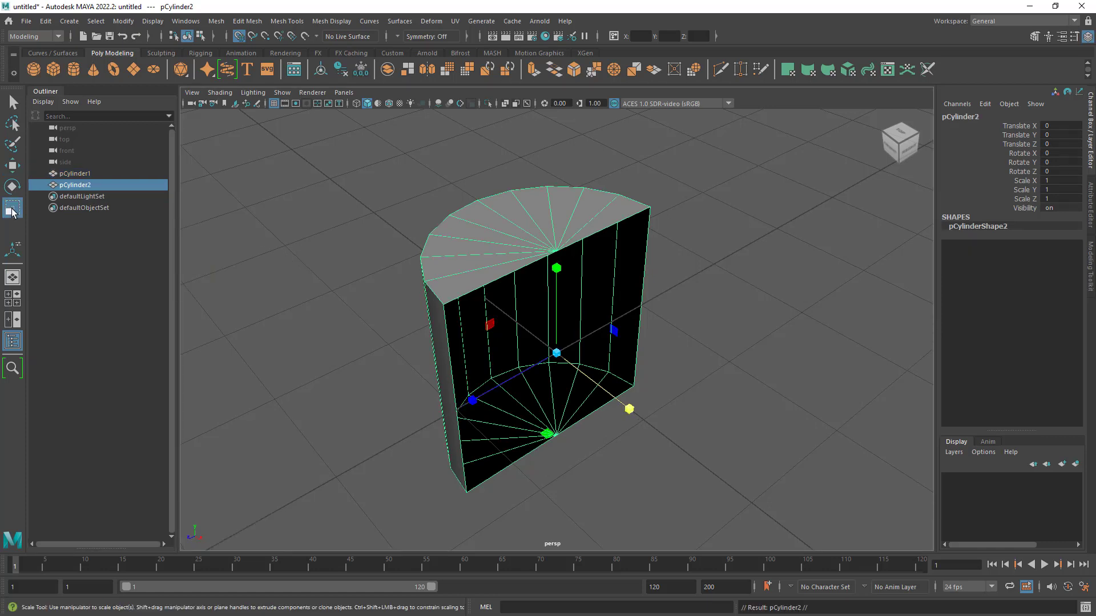
left_click_drag(587, 386, 626, 409, "alt")
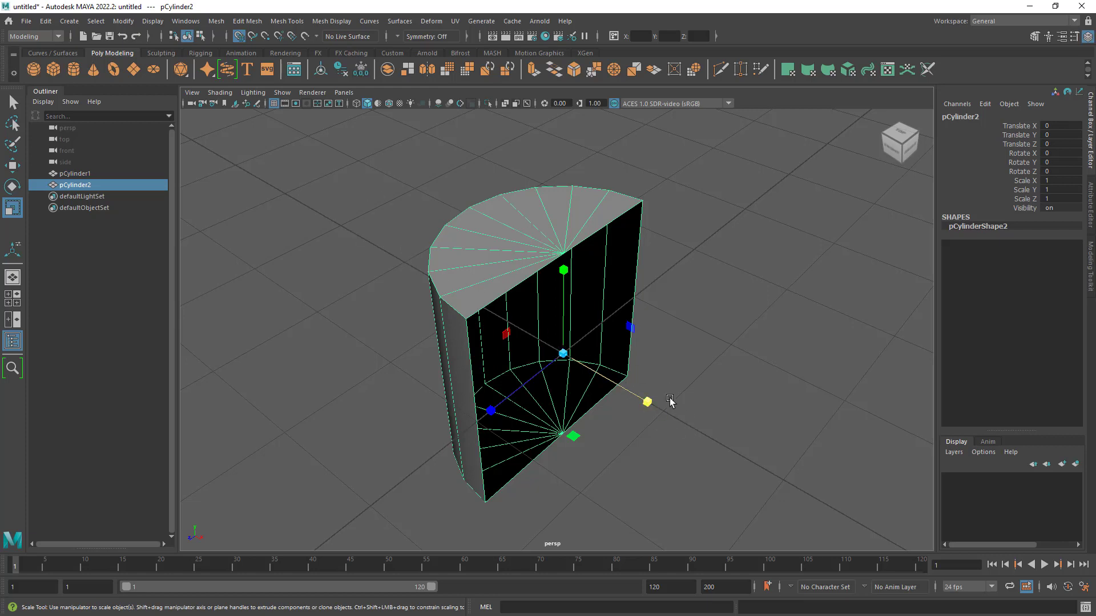
left_click_drag(647, 402, 473, 287)
left_click_drag(472, 285, 468, 280)
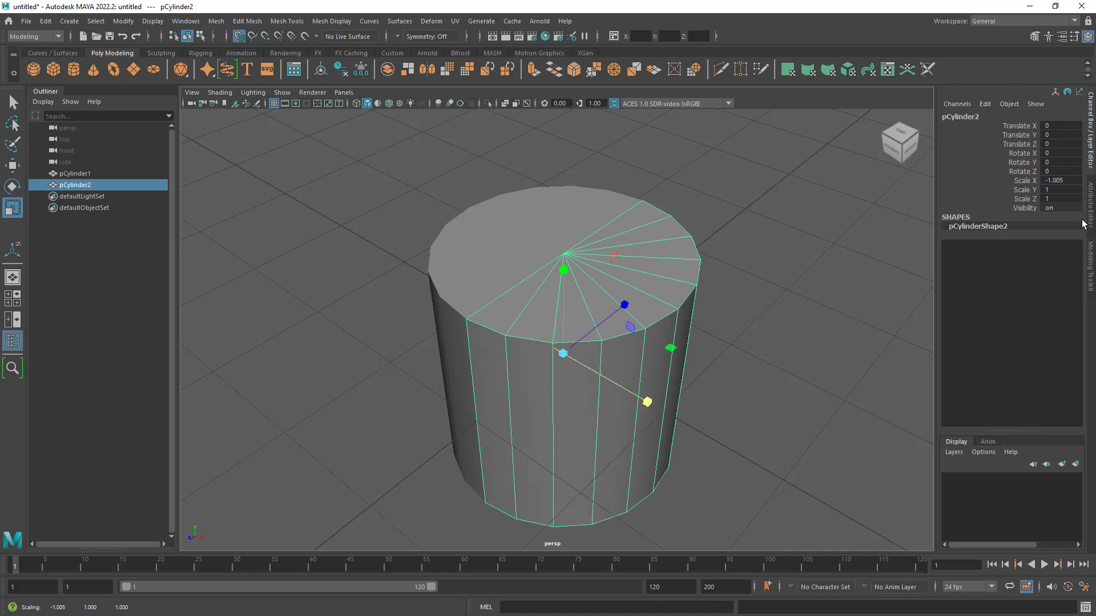
mouse_move(712, 399)
left_mouse_down("alt")
mouse_move(834, 394)
mouse_move(712, 391)
left_mouse_up("alt")
- Set the duplicate's Scale X to exactly -1 and switch to the Select tool
left_click(1066, 180)
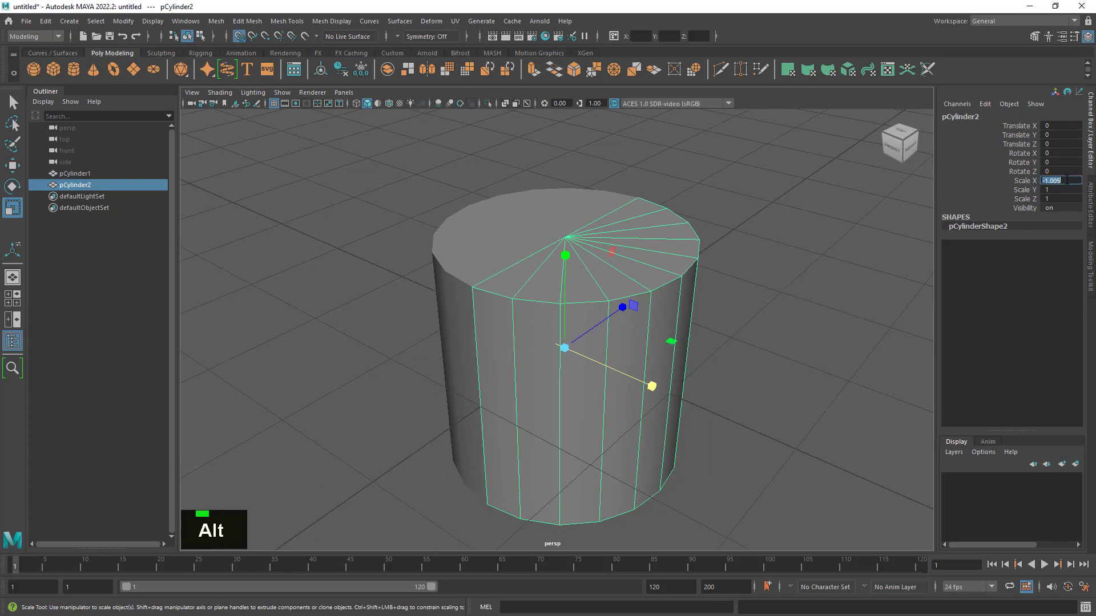
double_click(1066, 180)
key("BackSpace")
key("BackSpace")
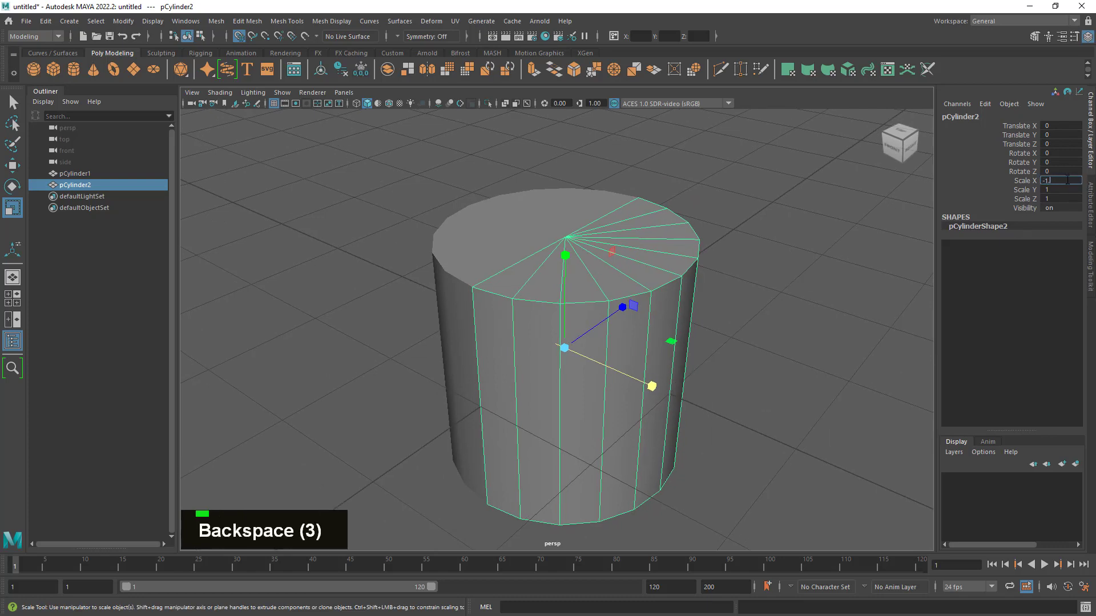
key("Return")
left_click_drag(755, 272, 719, 394, "alt")
key("q")
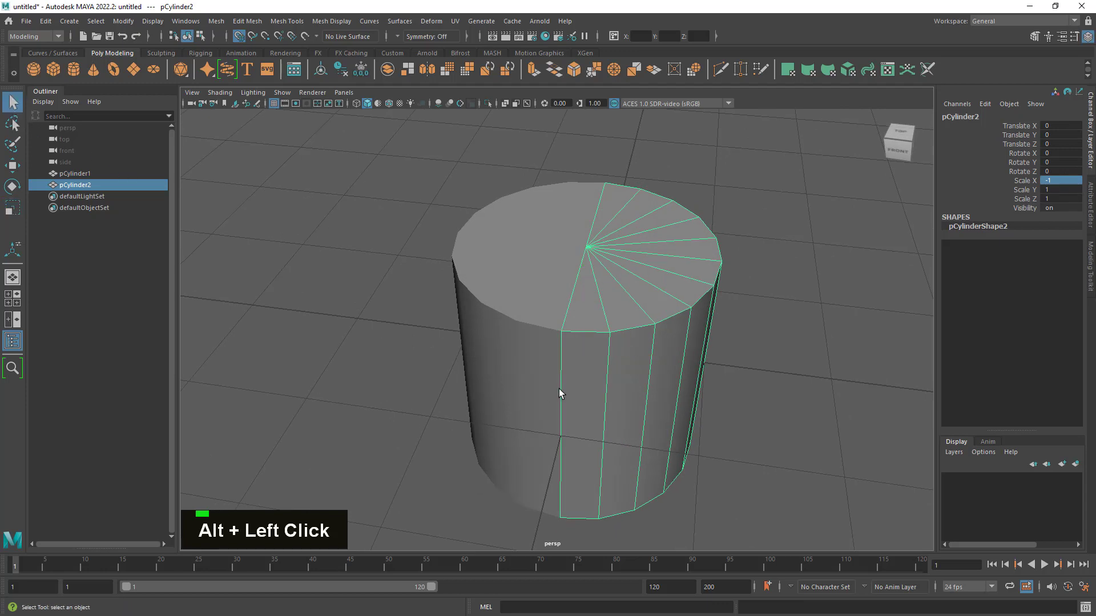
- Inspect the seam between the original and mirrored halves, selecting each half in turn from several angles
double_click(523, 331)
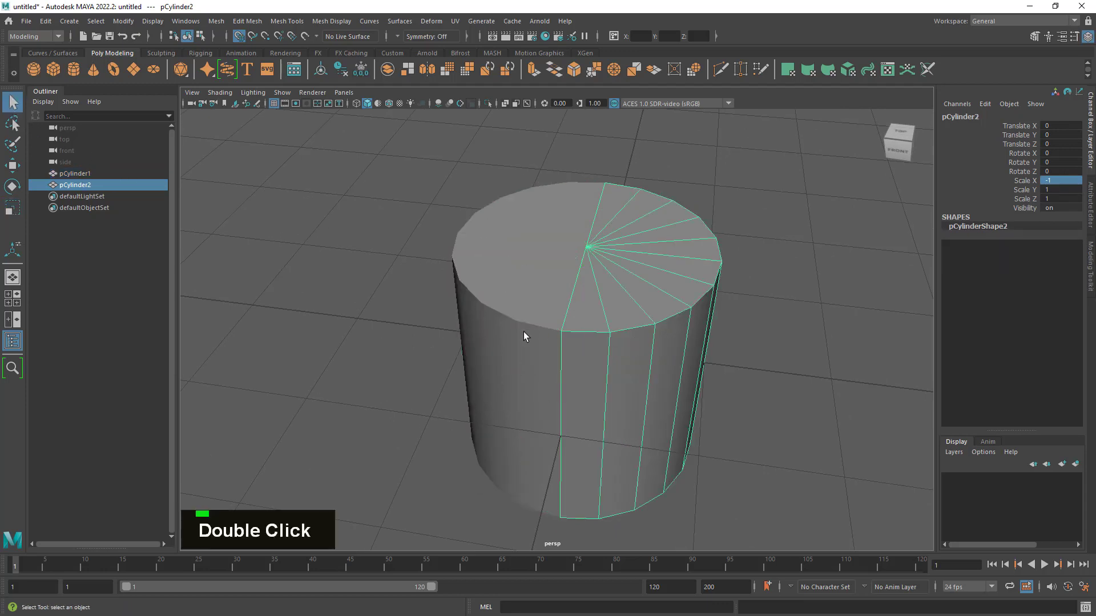
right_click_drag(688, 333, 624, 343, "alt")
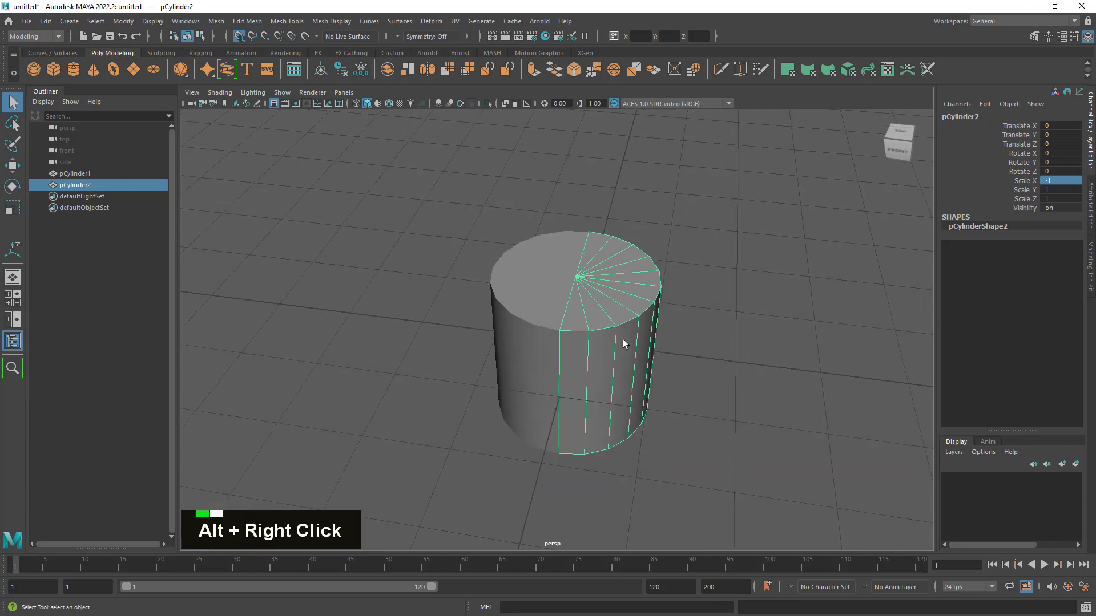
left_click_drag(623, 343, 655, 365, "alt")
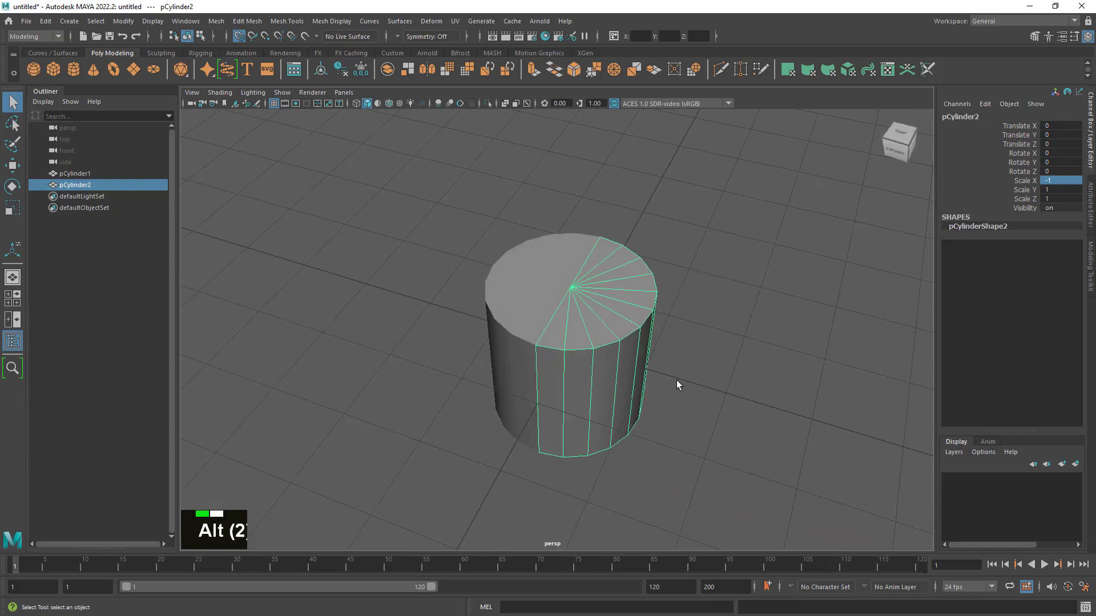
left_click_drag(677, 313, 676, 387, "alt")
left_click(532, 297)
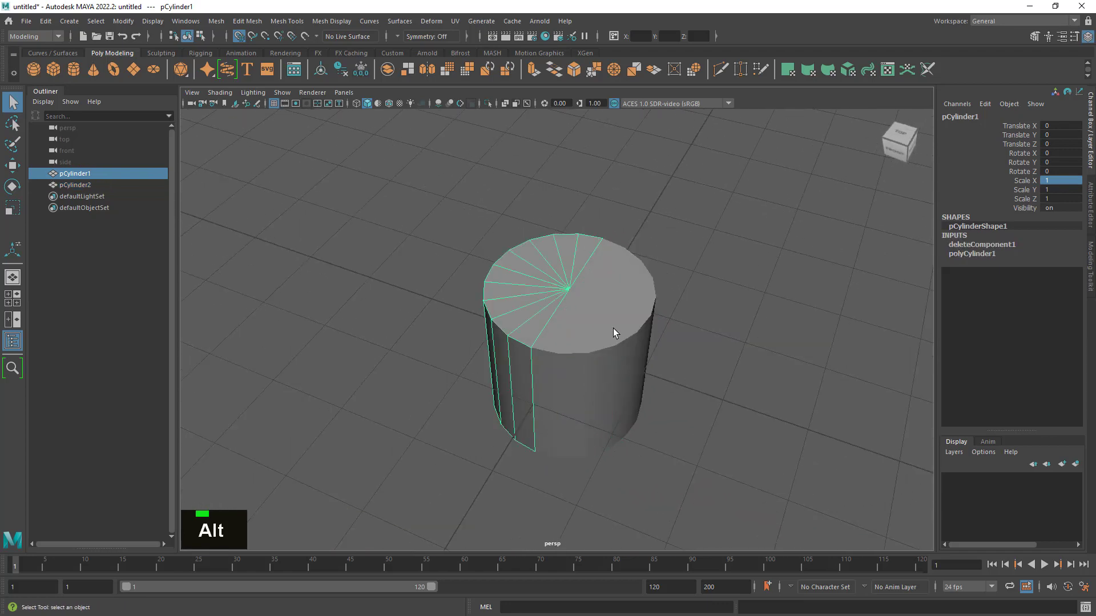
left_click(613, 328)
left_click(533, 301)
left_click(598, 329)
left_click_drag(597, 329, 641, 343, "alt")
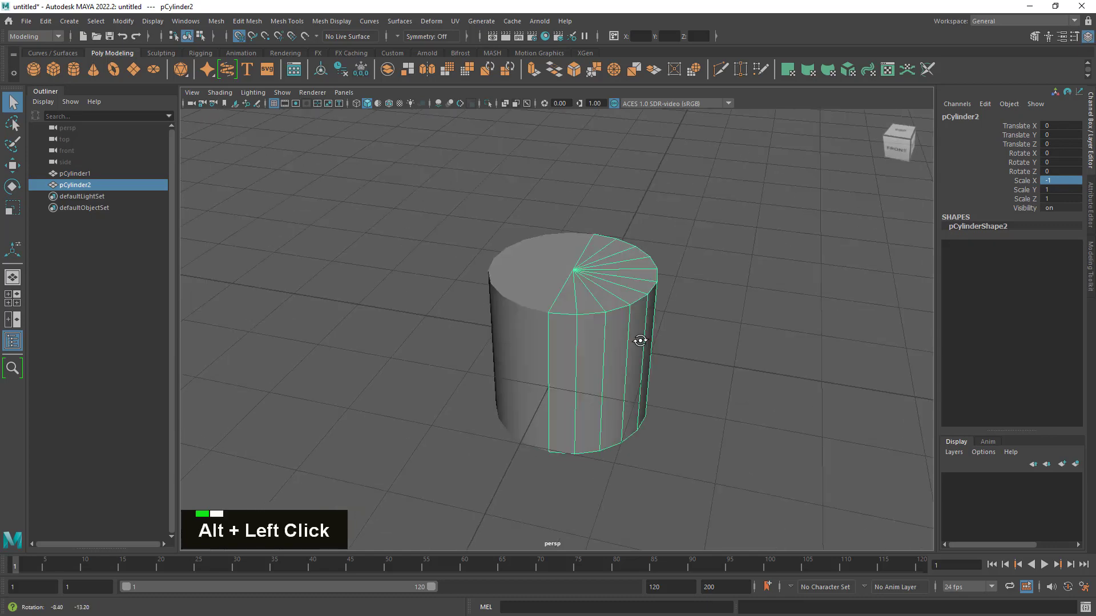
right_click_drag(641, 343, 751, 362, "alt")
left_click_drag(751, 361, 707, 367, "alt")
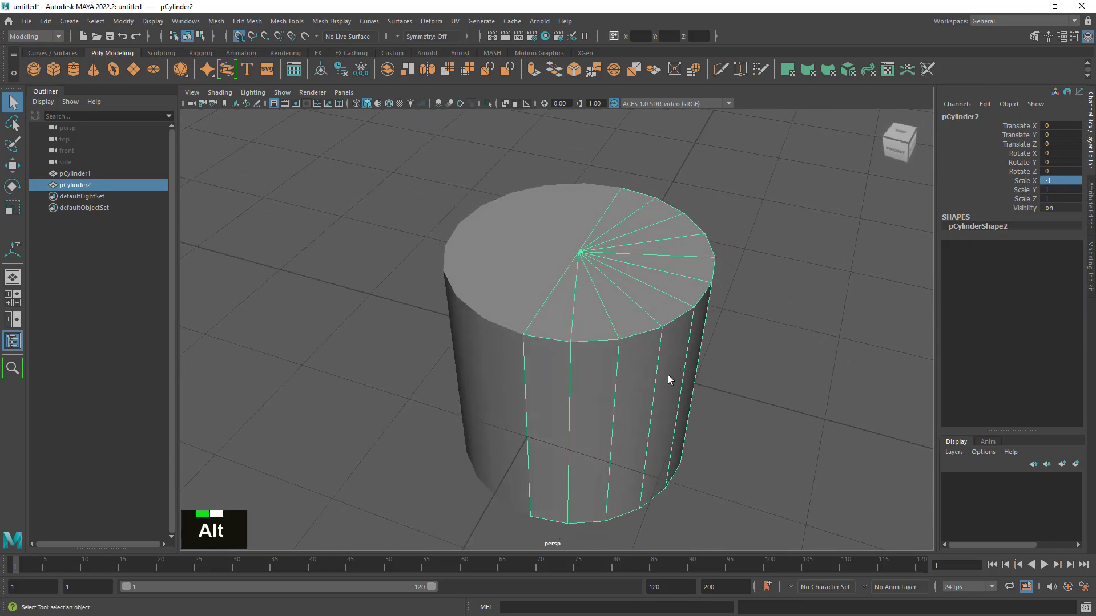
middle_click_drag(668, 375, 670, 343, "alt")
right_click_drag(670, 343, 595, 385, "alt")
left_click_drag(595, 384, 600, 387, "alt")
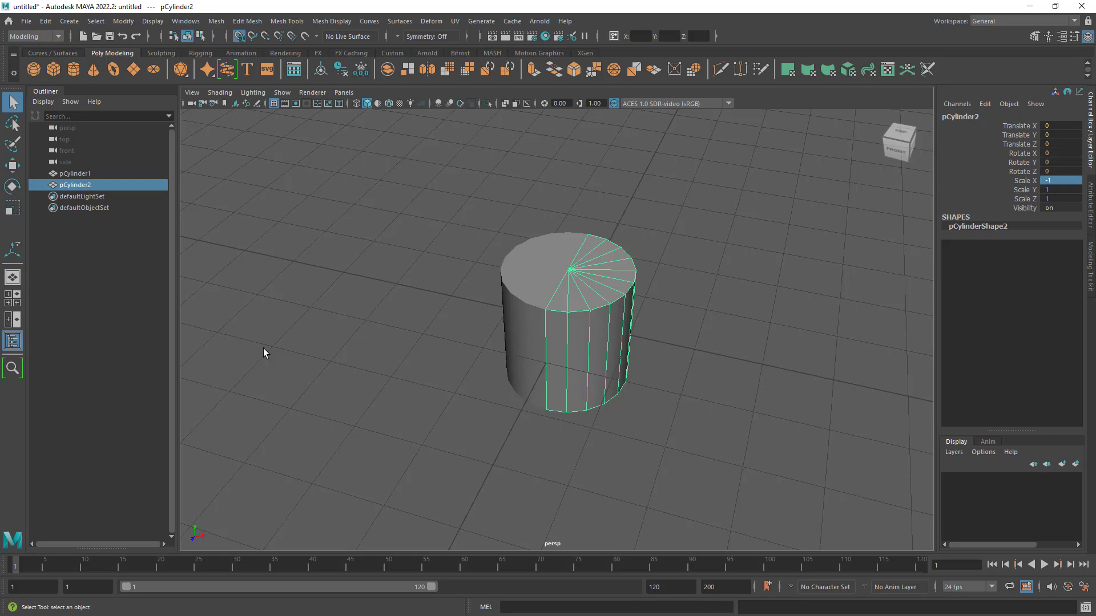
- Create a polygon cube and move it along X to -5, clear of the cylinder
right_click_drag(782, 477, 682, 438, "alt")
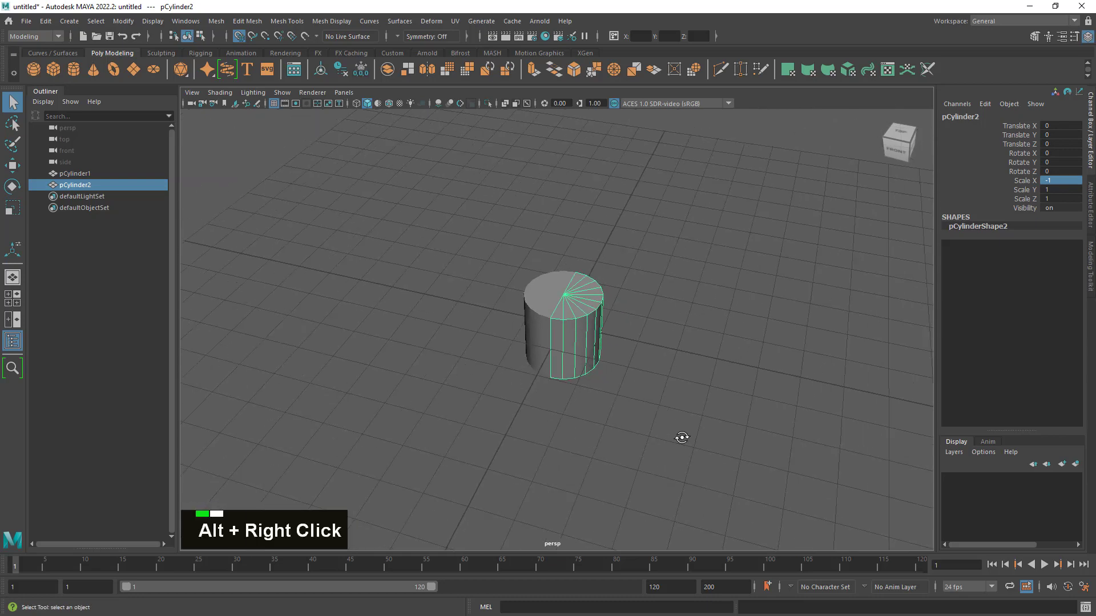
left_click_drag(682, 438, 744, 306, "alt")
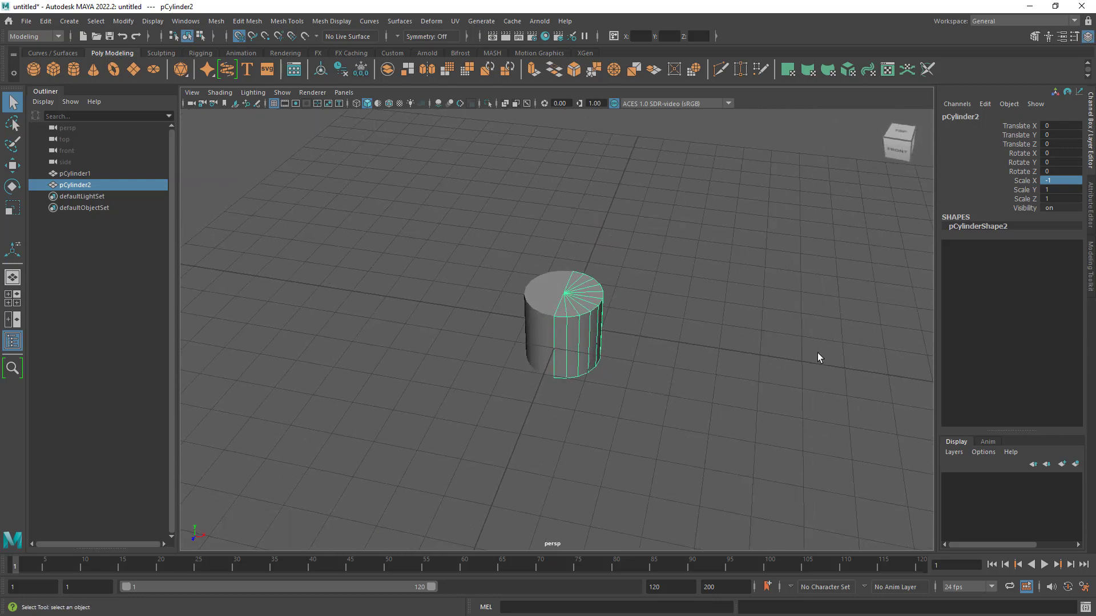
left_click(54, 69)
left_click_drag(361, 293, 360, 301, "alt")
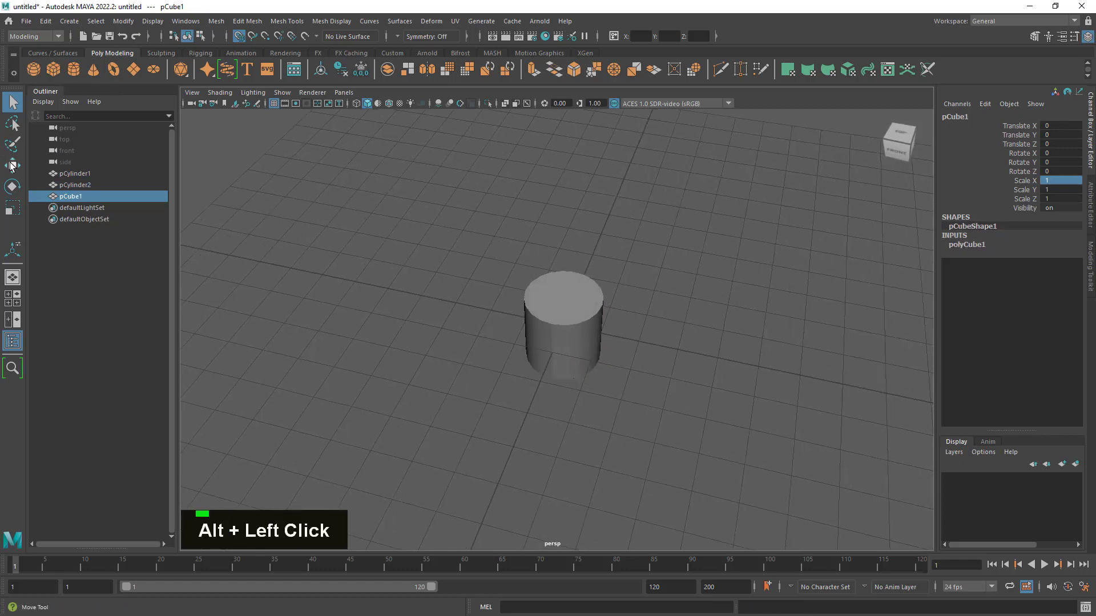
left_click(12, 166)
left_click_drag(665, 347, 399, 308)
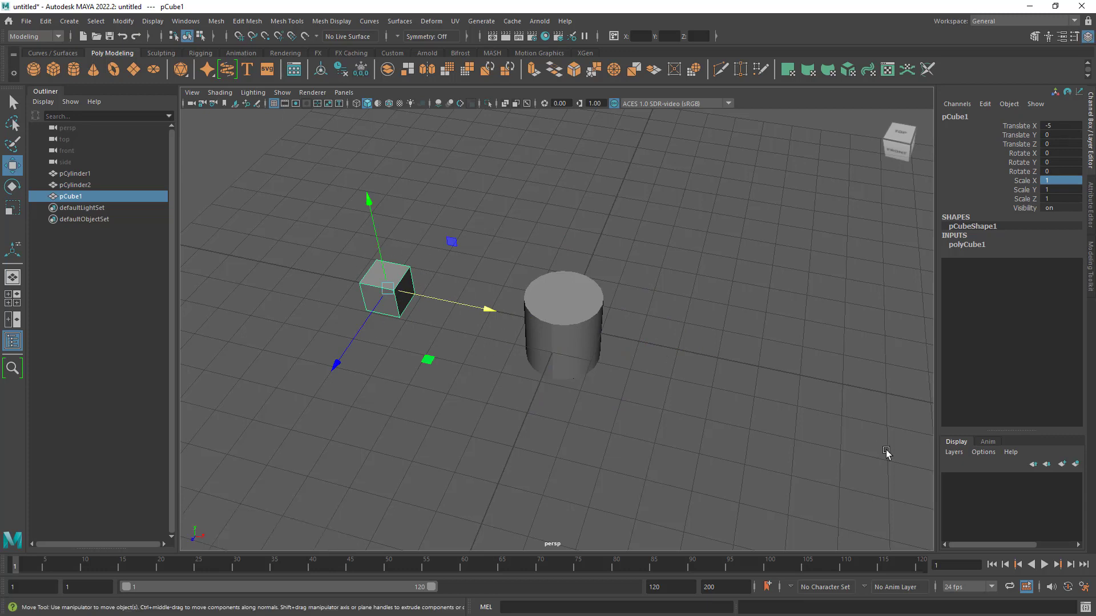
- Select the mirrored half pCylinder2 and freeze its transformations
left_click_drag(696, 274, 541, 482)
left_click(396, 262)
right_click_drag(392, 289, 861, 362, "alt")
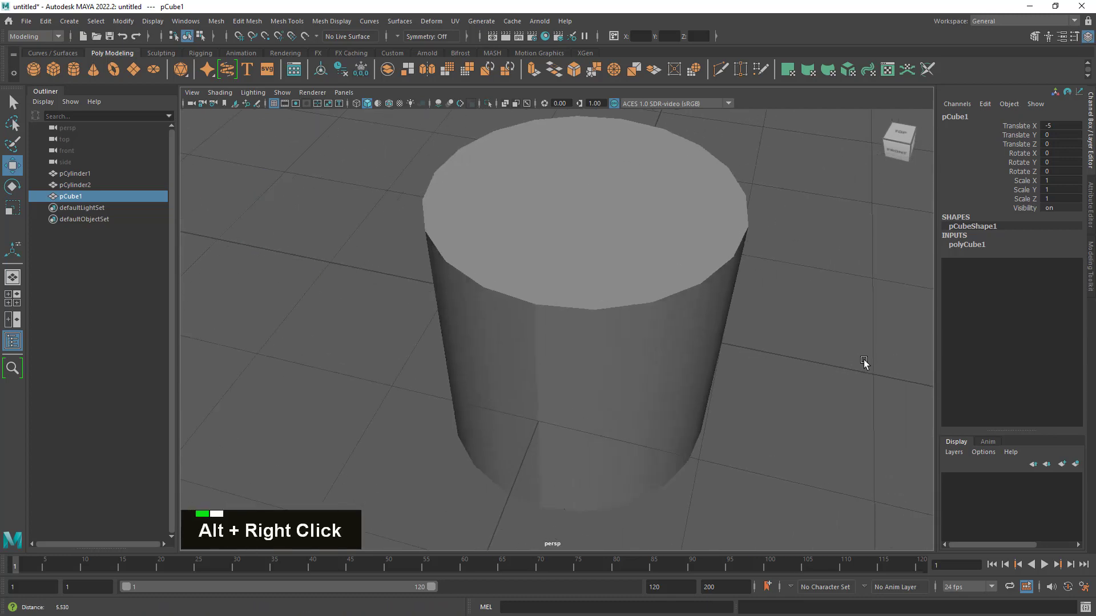
left_click(497, 265)
mouse_move(614, 315)
left_mouse_down("alt")
mouse_move(613, 331)
mouse_move(602, 331)
left_mouse_up("alt")
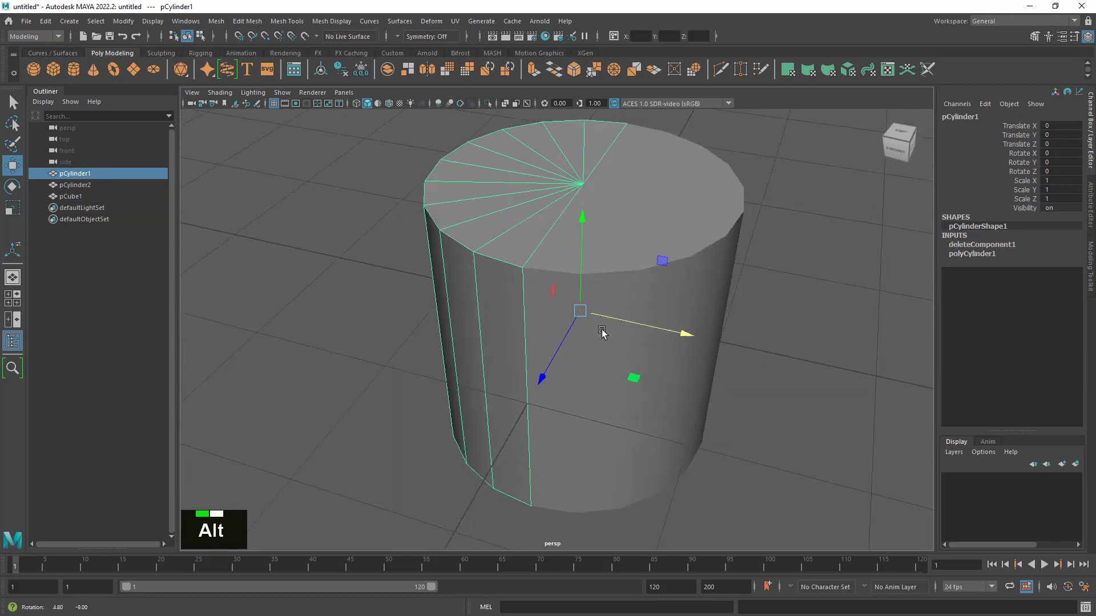
left_click(624, 404)
left_click_drag(624, 404, 794, 400, "alt")
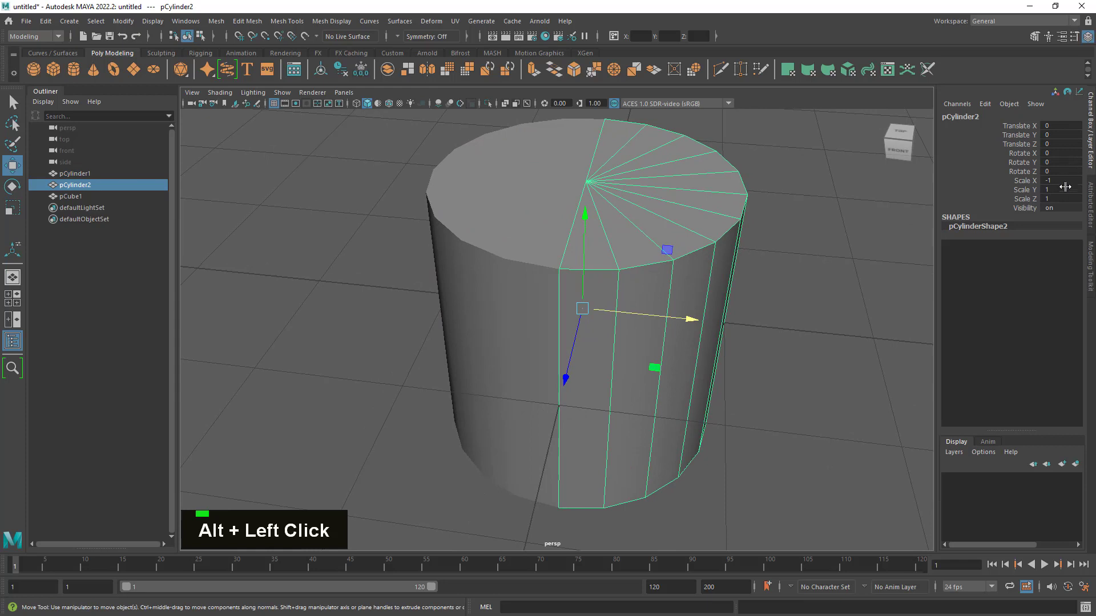
left_click(361, 69)
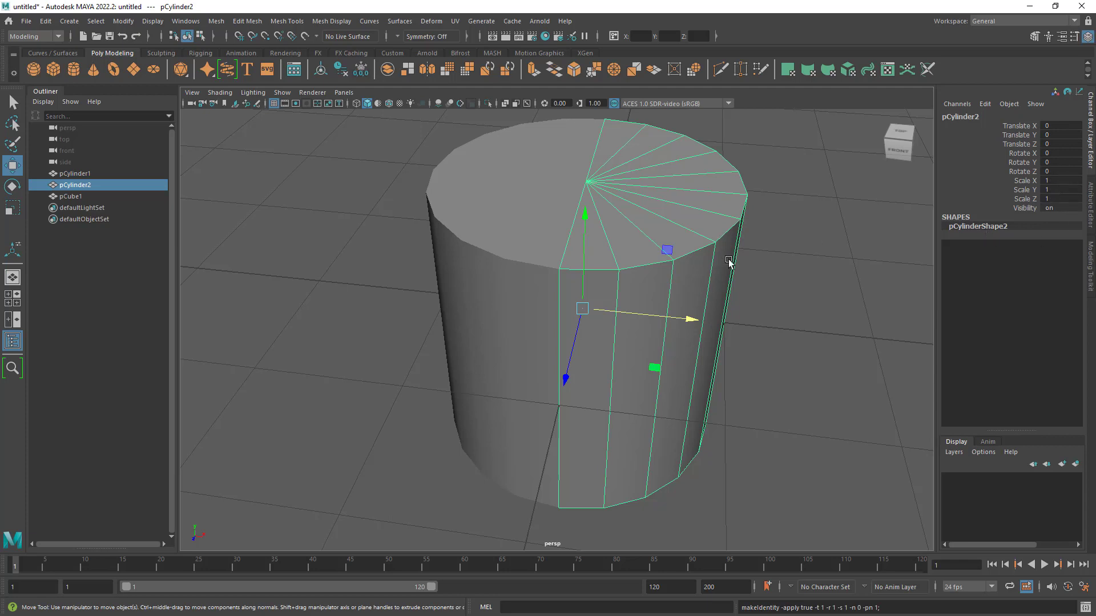
left_click_drag(729, 262, 706, 269, "alt")
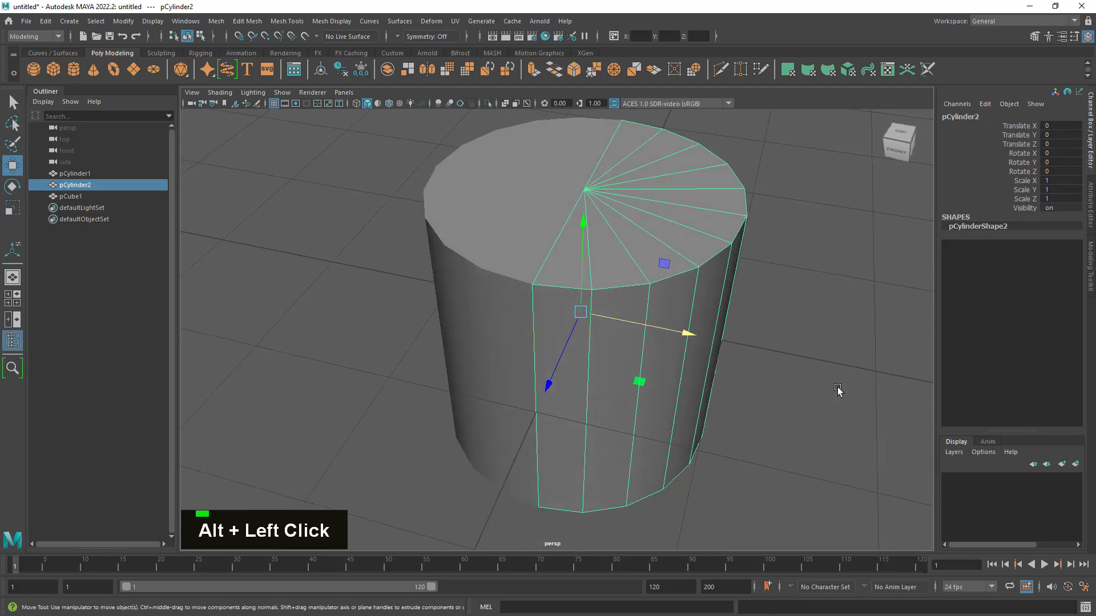
- Select both cylinder halves and hide them
left_click_drag(838, 390, 795, 391, "alt")
right_click_drag(796, 392, 729, 379, "alt")
left_click_drag(729, 379, 658, 351, "alt")
left_click_drag(479, 198, 749, 539)
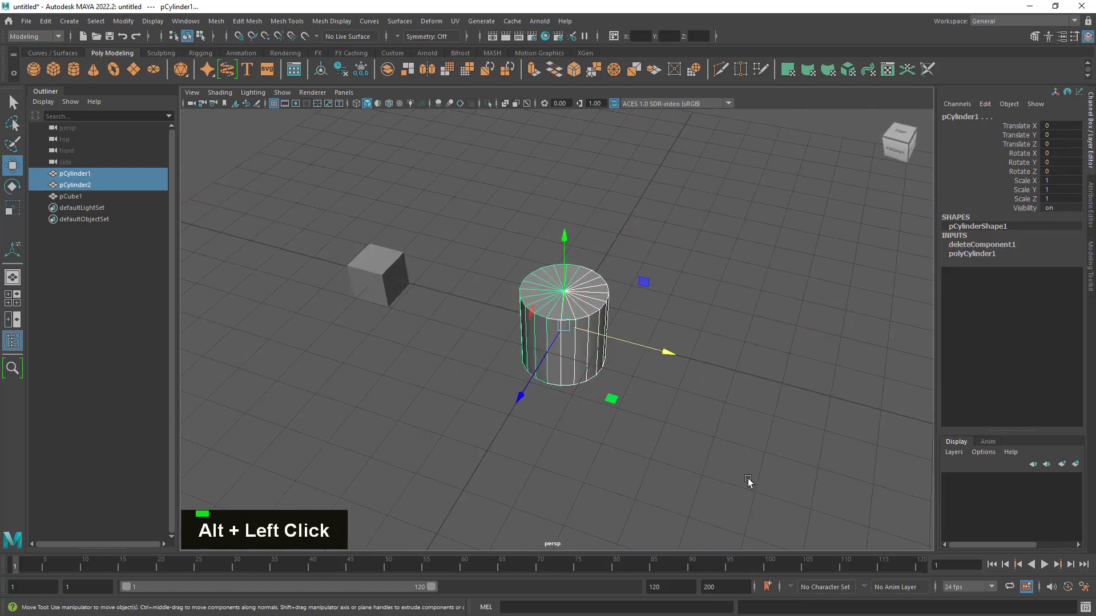
key("h")
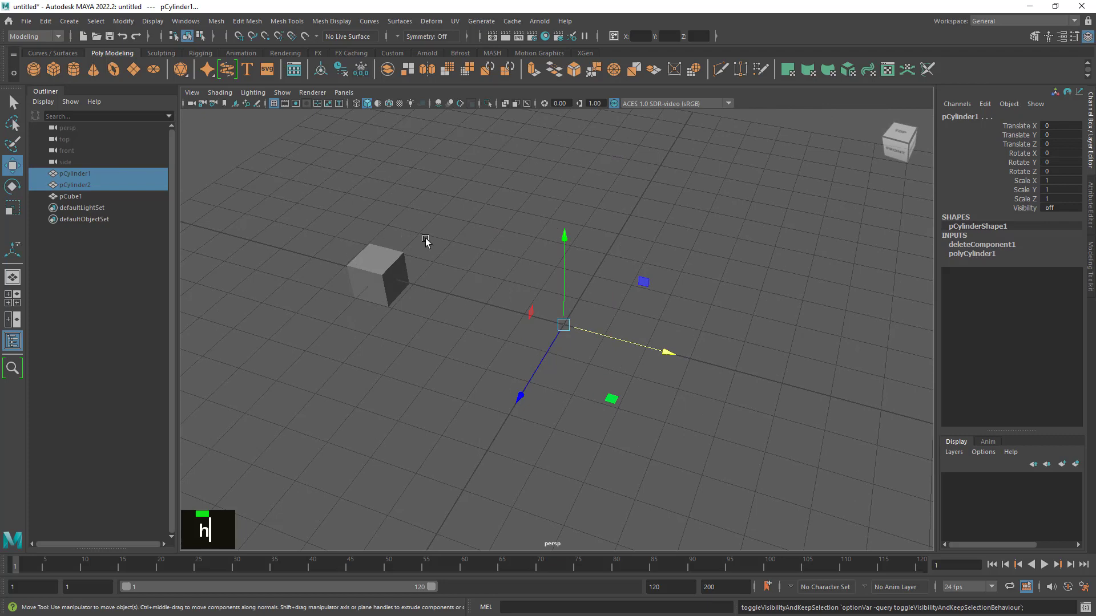
- Select the cube and move it along X to about -2.769, closer to the grid centre
left_click(451, 220)
double_click(377, 273)
left_click_drag(420, 318, 415, 318, "alt")
middle_click_drag(467, 300, 515, 318, "alt")
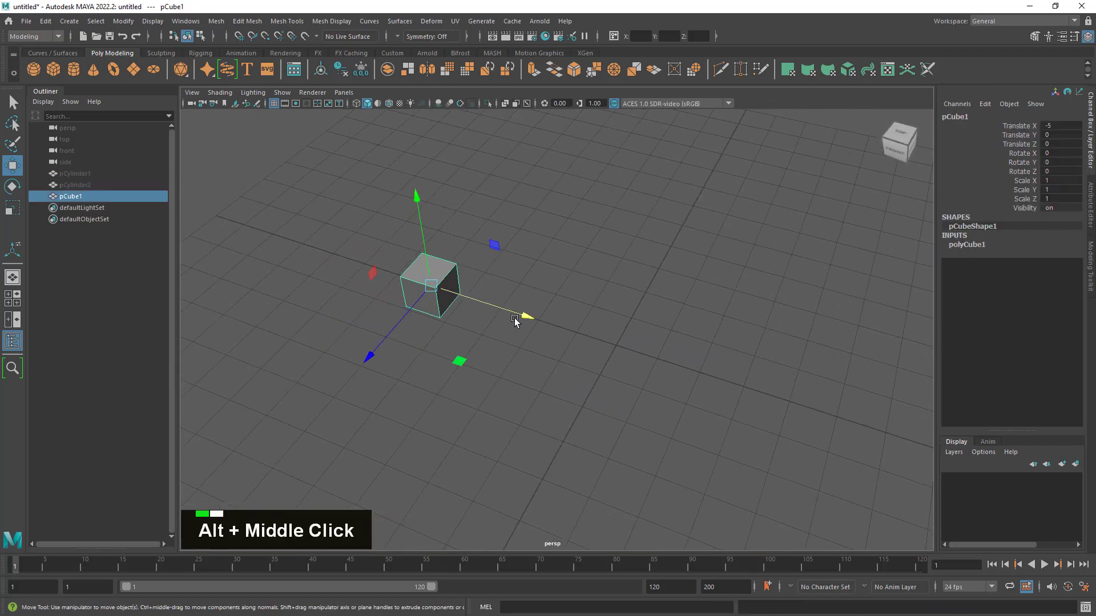
left_click_drag(515, 317, 589, 358)
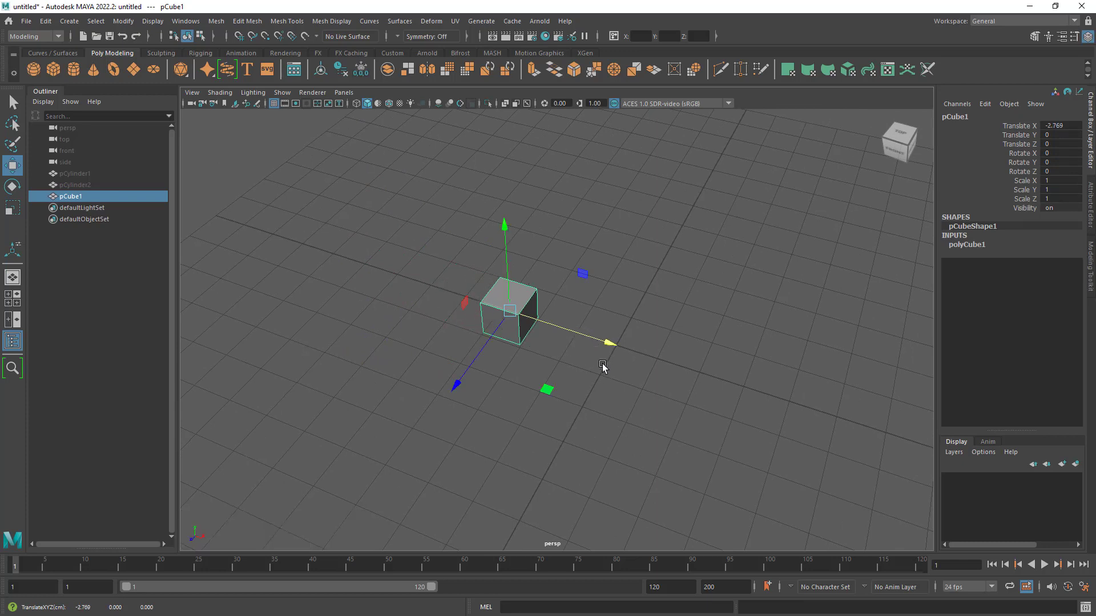
middle_click_drag(780, 372, 764, 363, "alt")
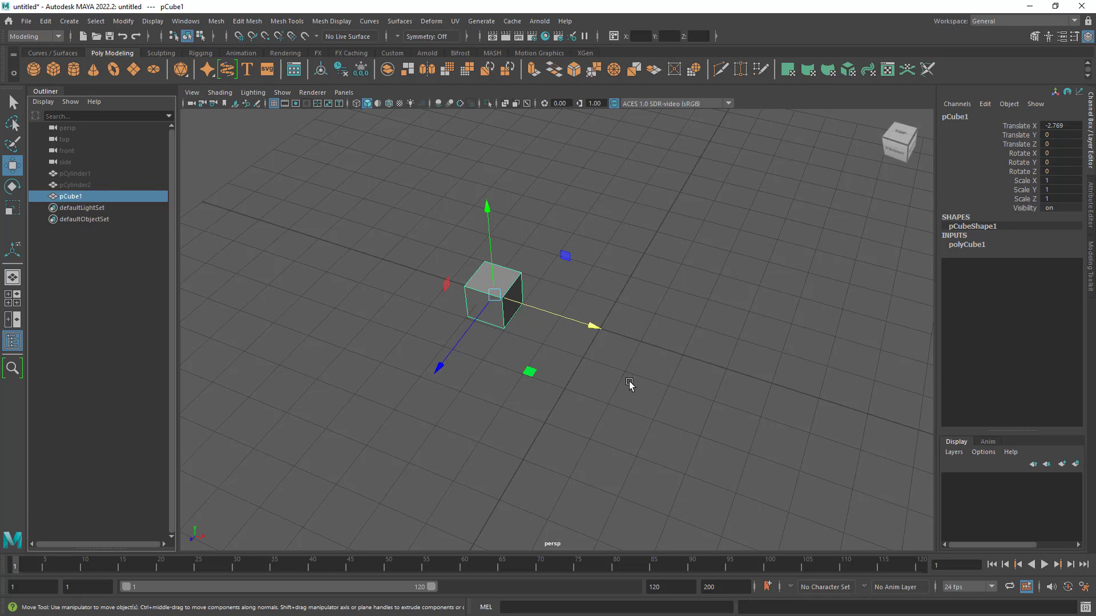
- Move the cube's pivot to the grid origin using grid snapping
key("d")
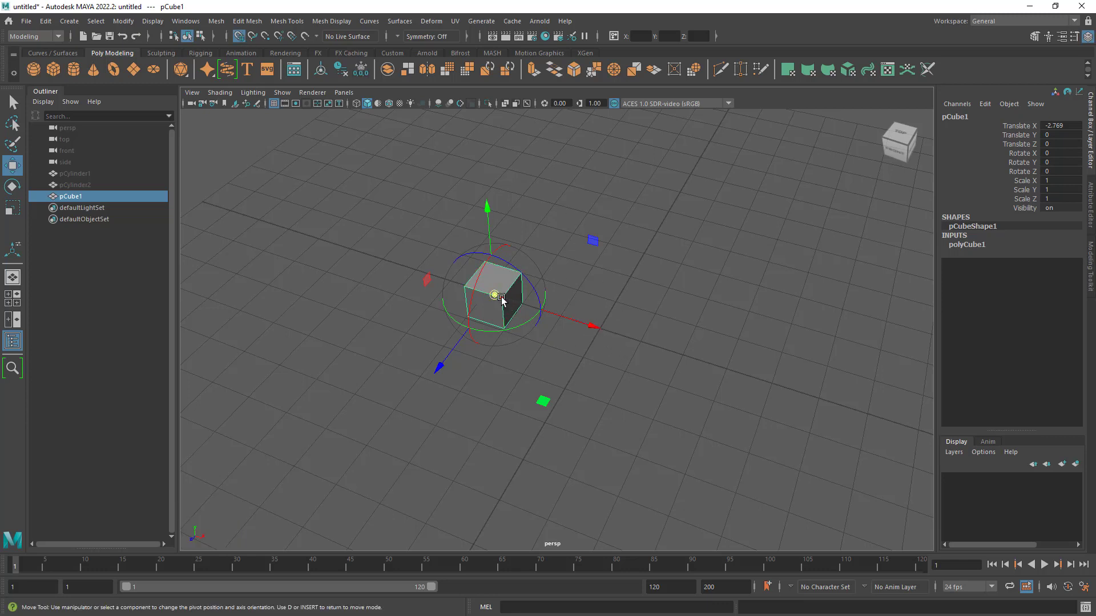
left_click_drag(495, 295, 599, 329)
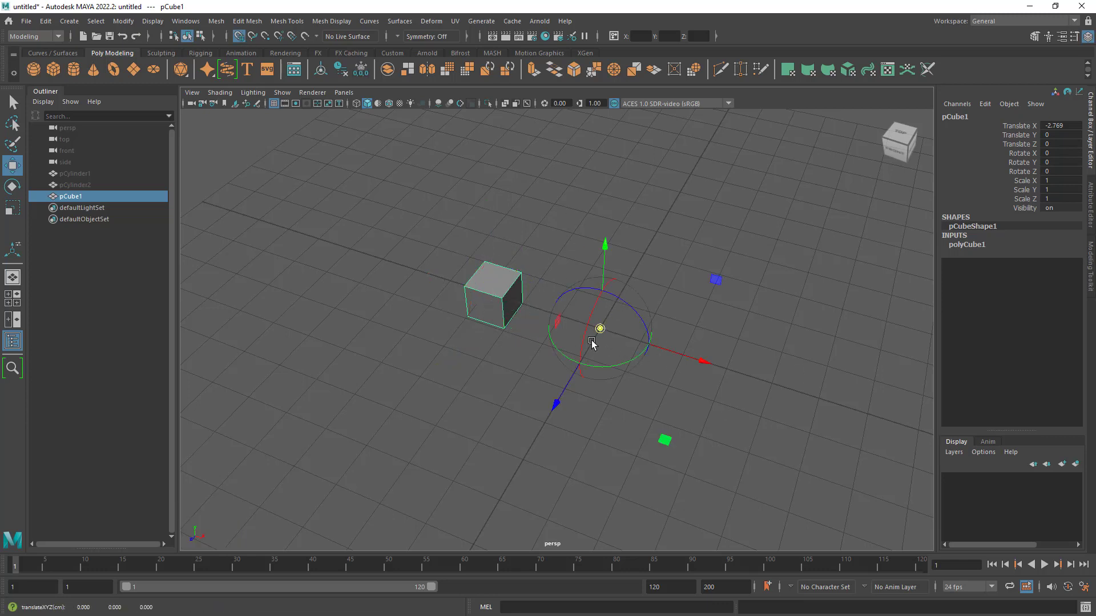
key("d")
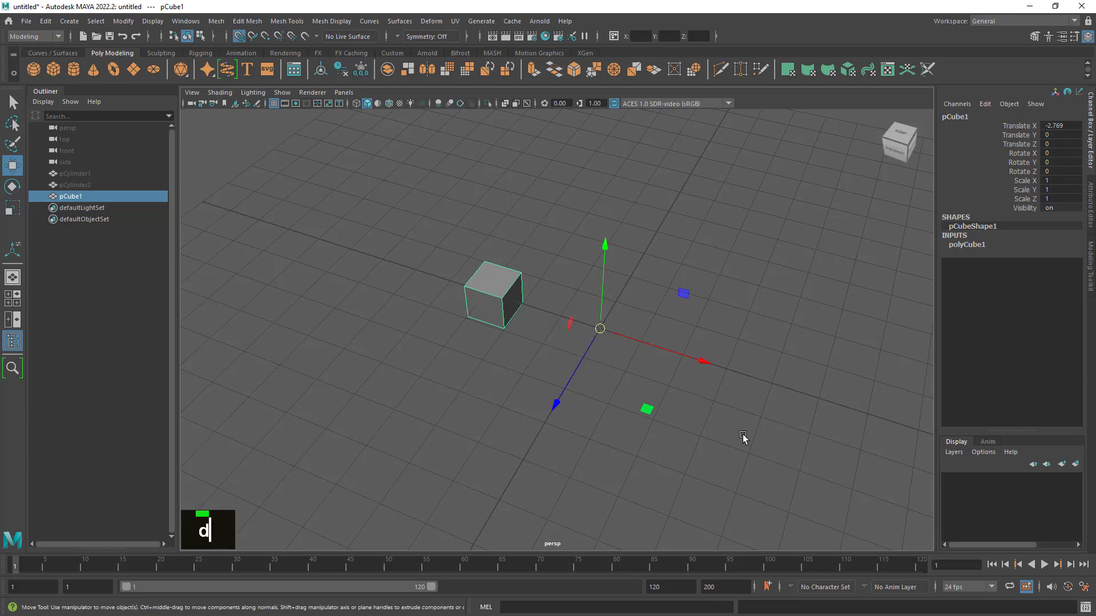
mouse_move(743, 438)
left_mouse_down("alt")
mouse_move(712, 431)
mouse_move(729, 435)
left_mouse_up("alt")
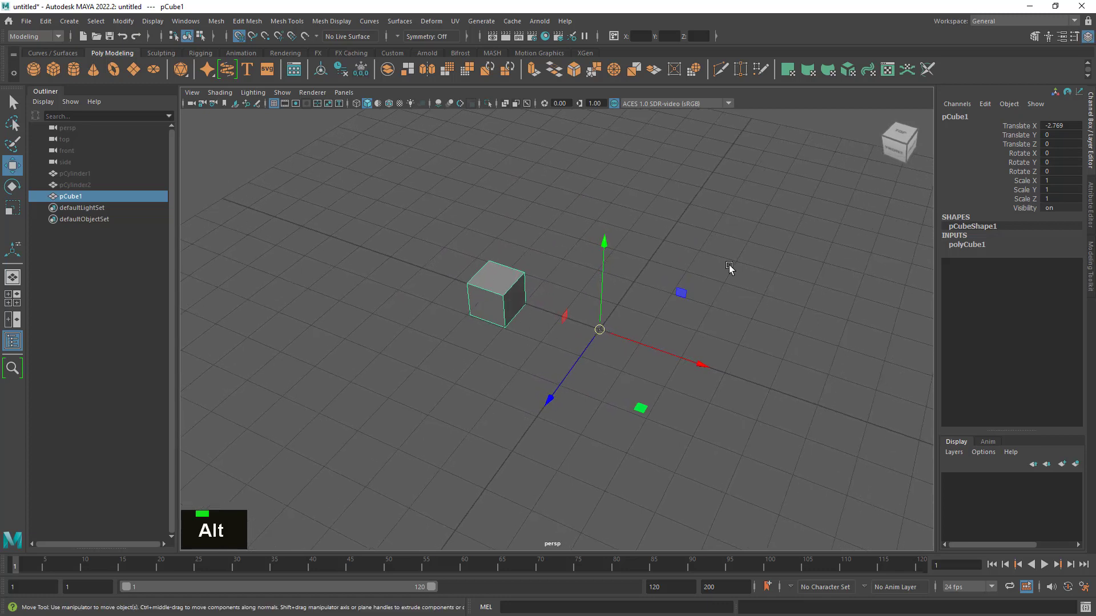
- Duplicate the cube and mirror the copy across the origin by setting its Scale X to -1
left_click(13, 207)
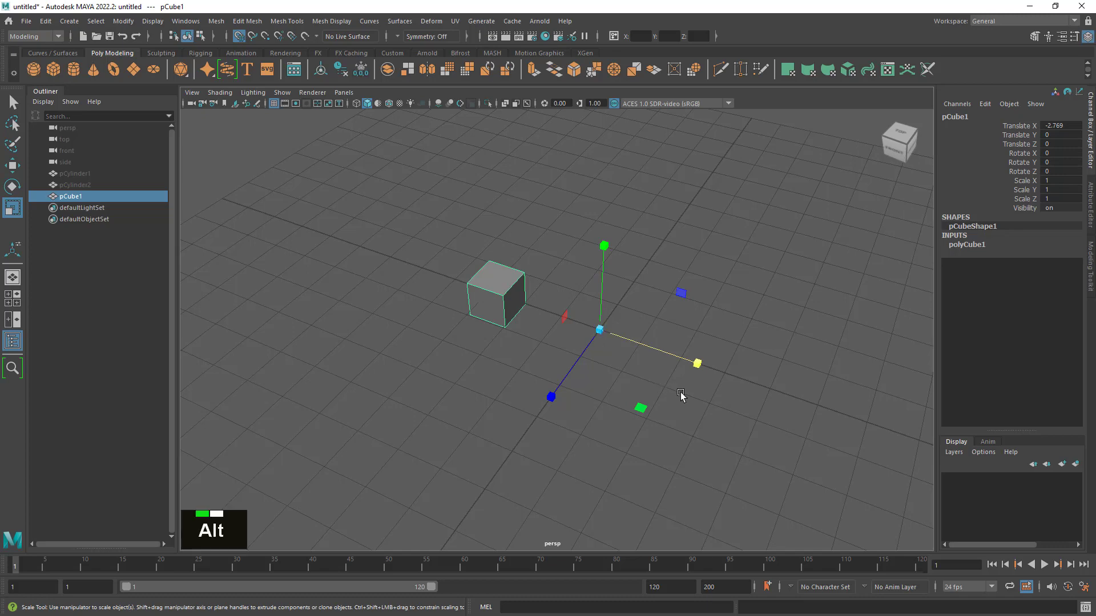
right_click_drag(661, 379, 684, 402, "alt")
key("ctrl+d")
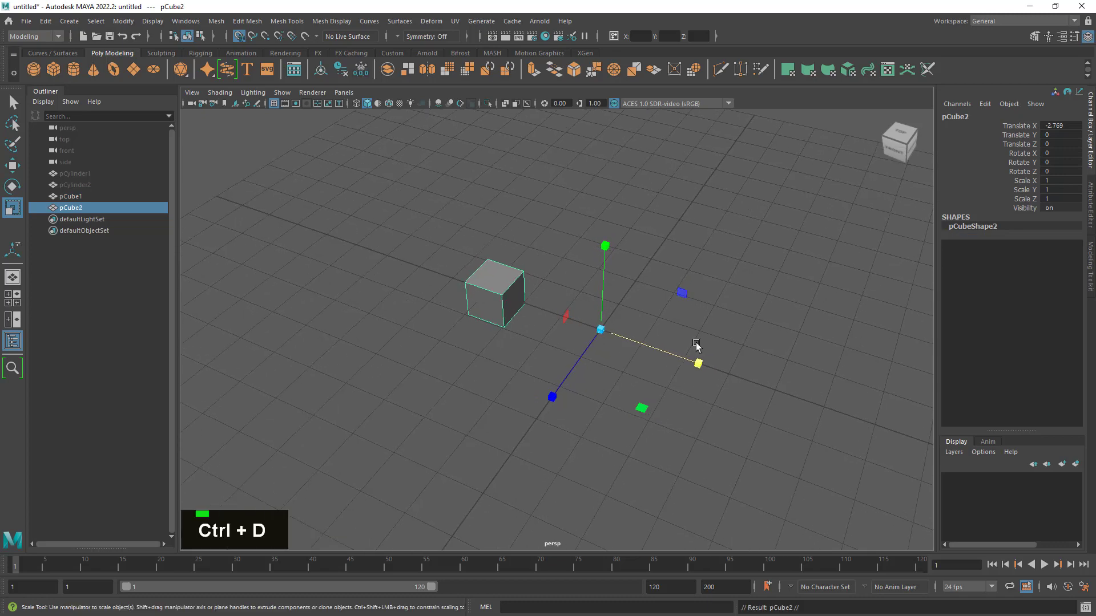
left_click_drag(699, 362, 463, 283)
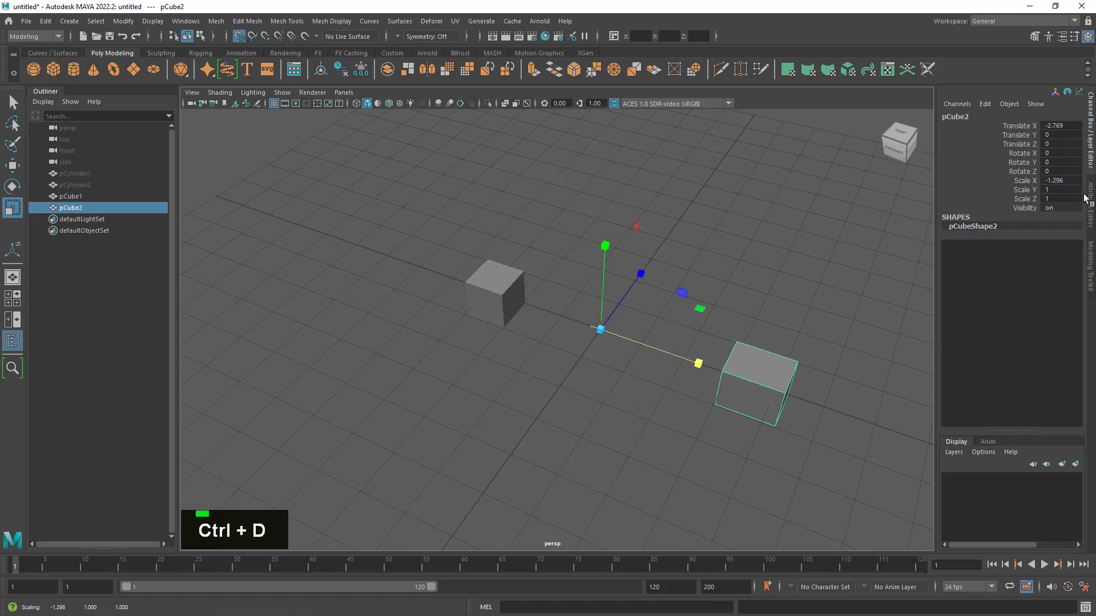
left_click(1061, 180)
type("-1")
key("Return")
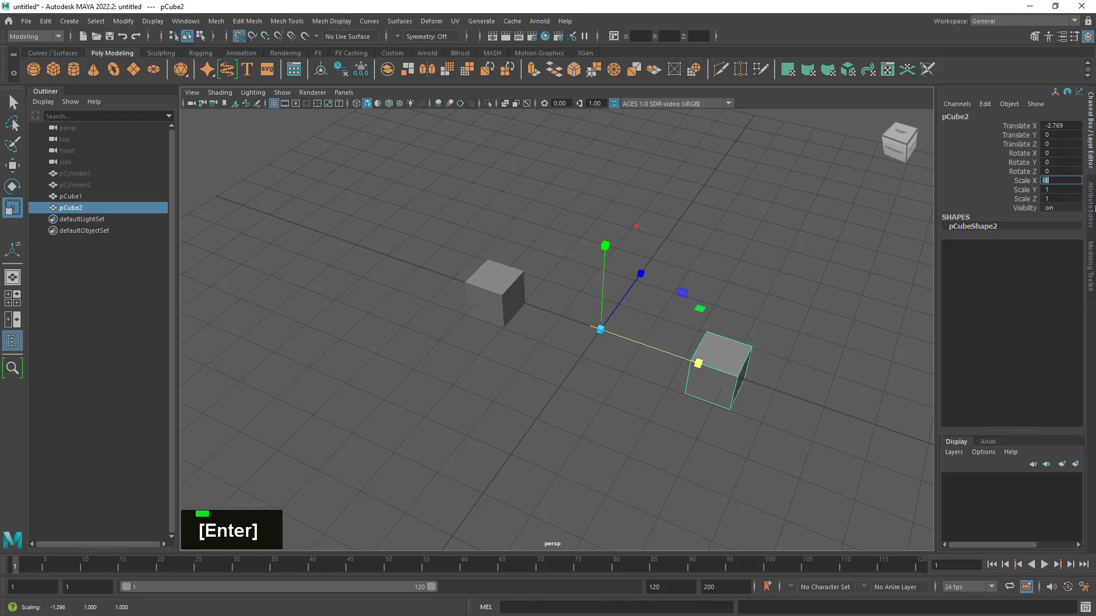
mouse_move(721, 323)
left_mouse_down("alt")
mouse_move(773, 308)
mouse_move(712, 308)
left_mouse_up("alt")
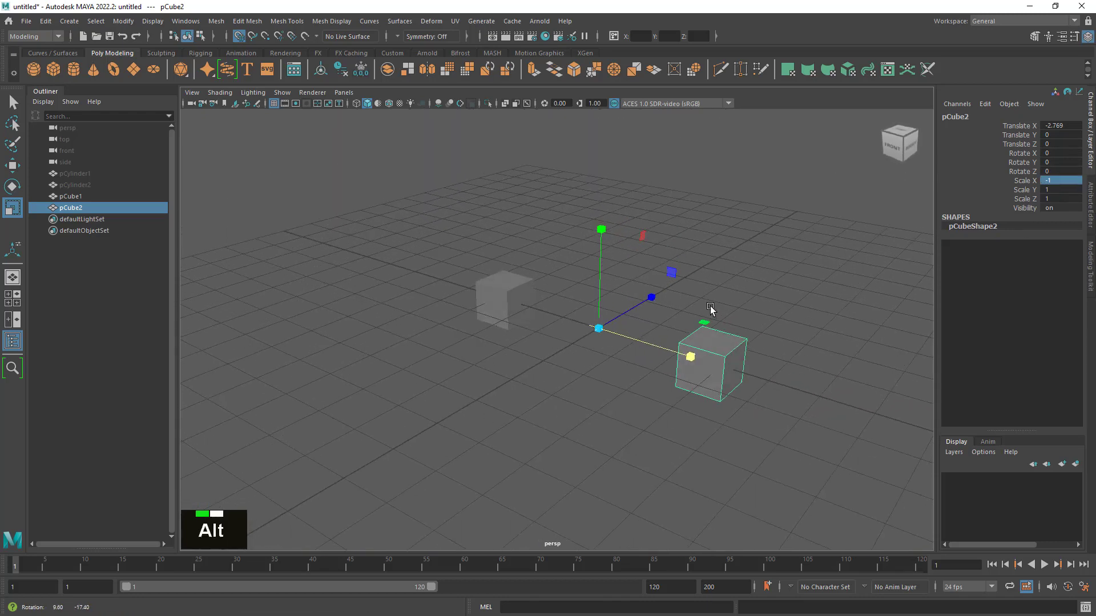
- Undo the mirrored scaling, the cube's duplication and its pivot change, and switch to the Move tool
left_click(13, 105)
left_click_drag(536, 345, 566, 364, "alt")
key("ctrl+z")
key("ctrl+z")
key("ctrl+z")
key("ctrl+z")
key("ctrl+z")
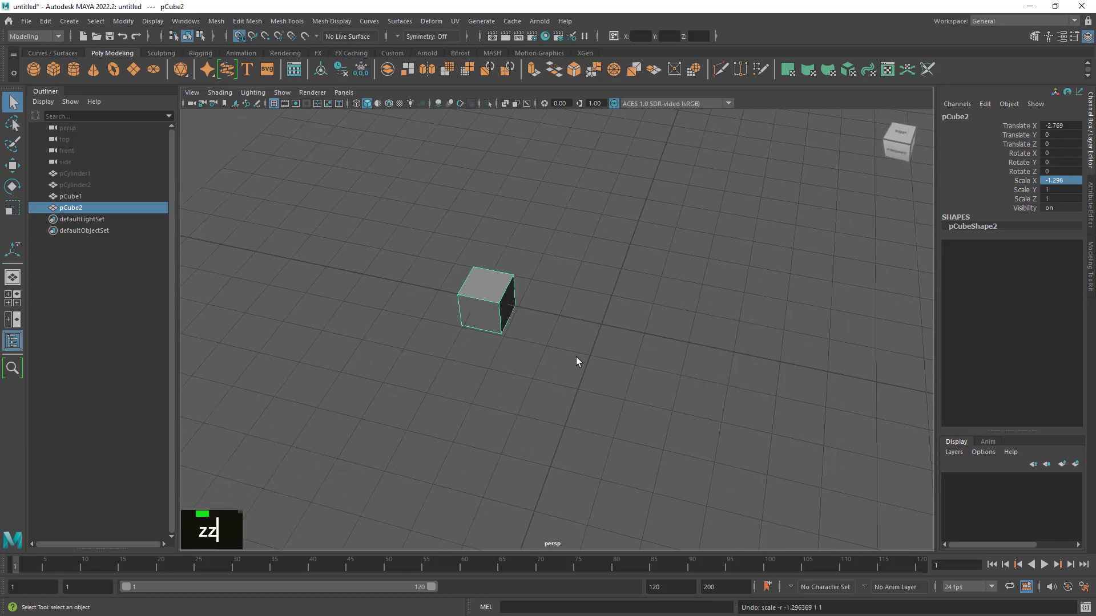
left_click(17, 165)
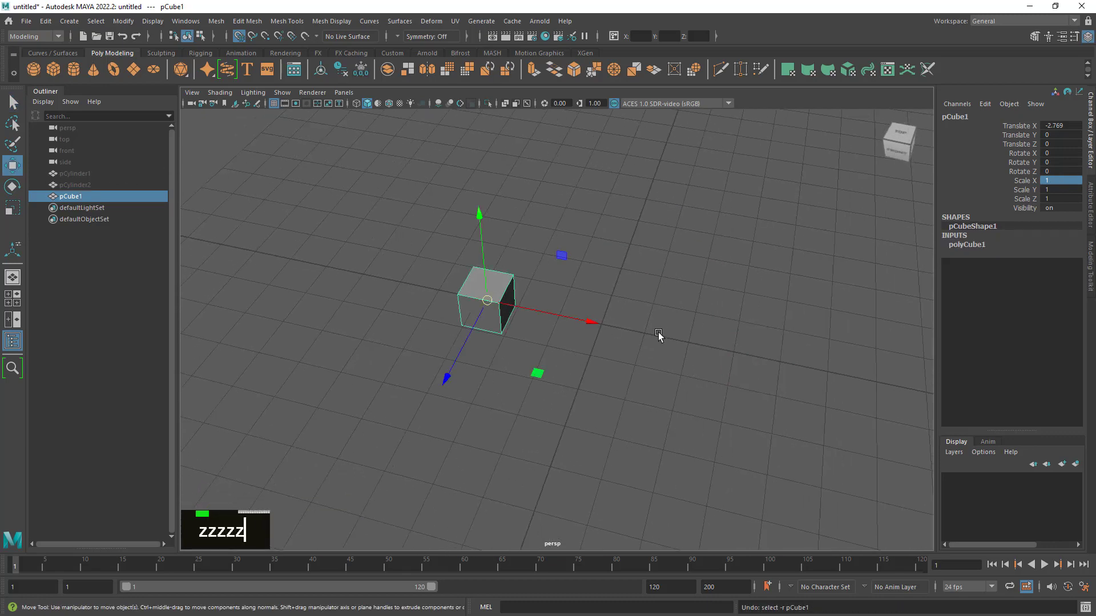
- Create a polygon cone and move it behind the cube to Translate X -3 and Translate Z -1
right_click_drag(655, 335, 705, 345, "alt")
left_click_drag(704, 345, 479, 258, "alt")
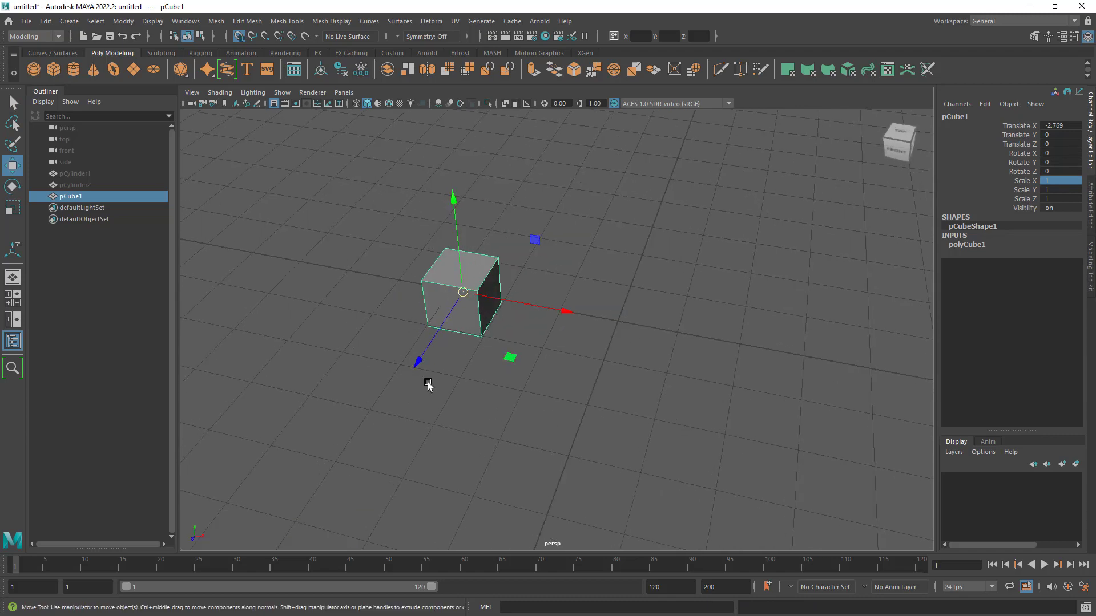
left_click_drag(538, 303, 421, 331, "alt")
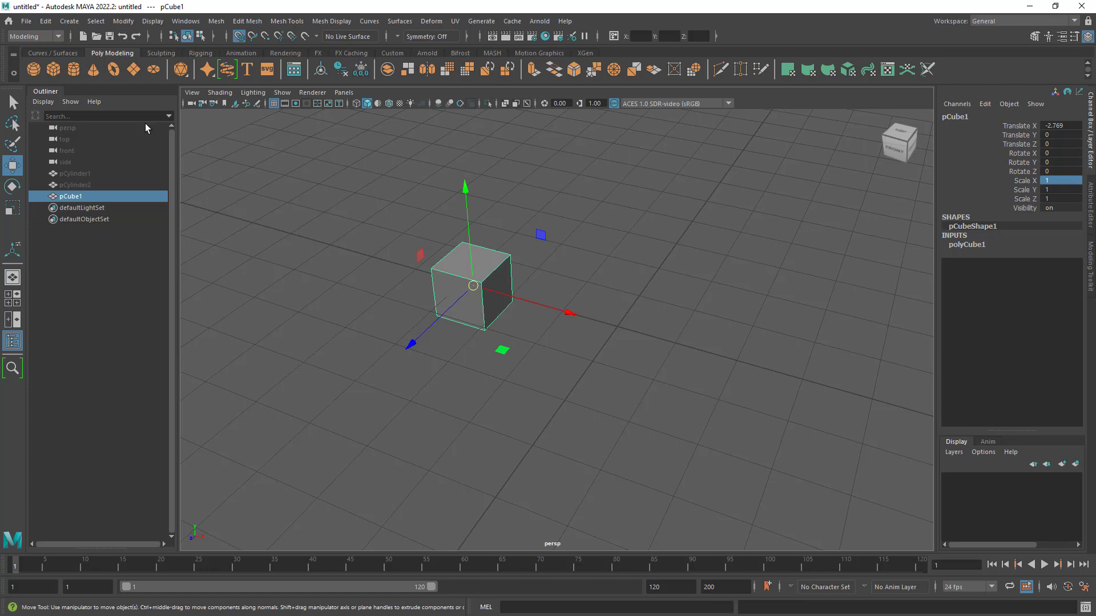
left_click(92, 71)
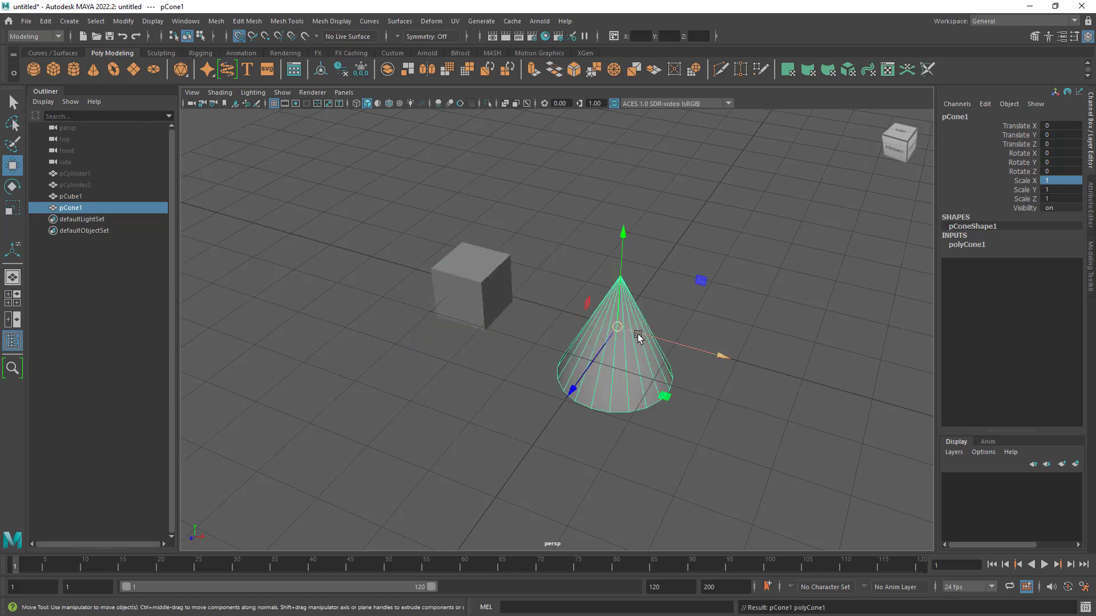
left_click_drag(616, 326, 554, 276)
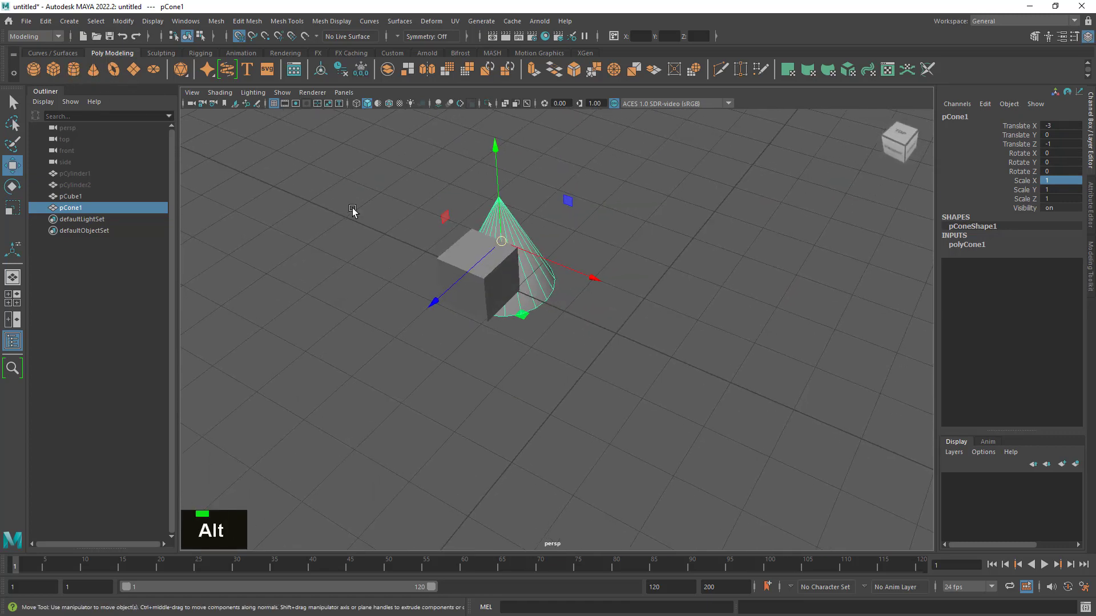
- Duplicate the cube and move the copy along Z to about 1.044, in front of the original
left_click(458, 267)
key("ctrl+d")
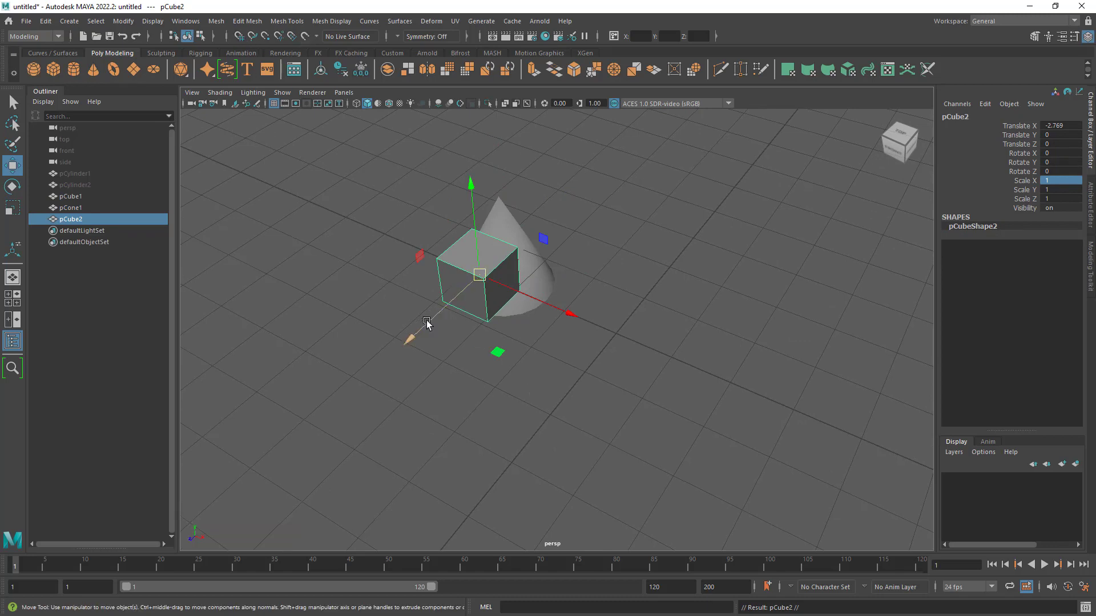
left_click_drag(409, 339, 378, 351)
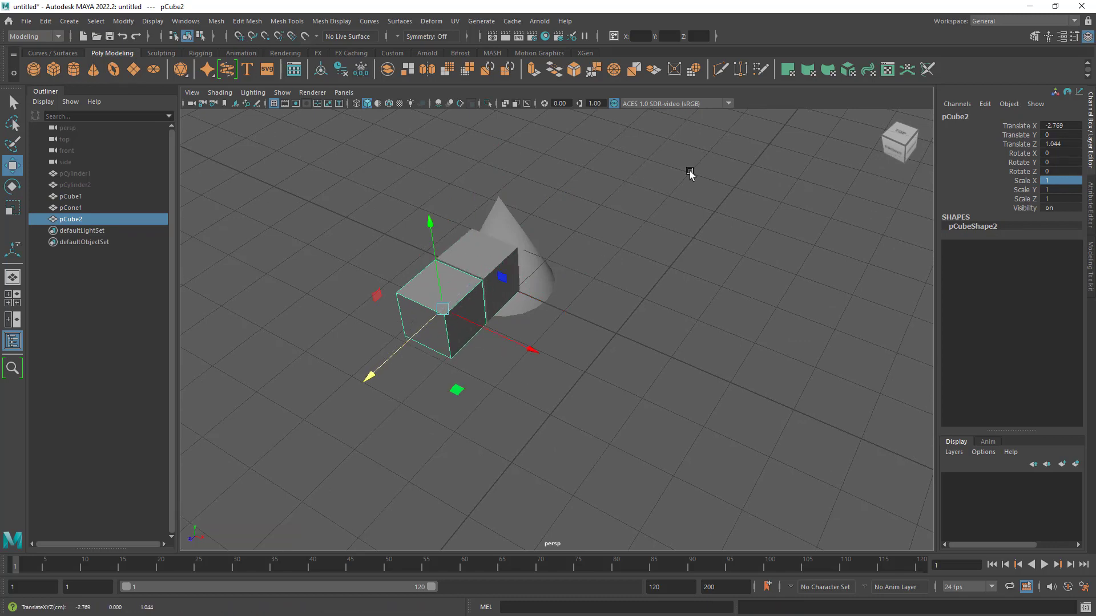
- Select both cubes and the cone and group them
left_click_drag(690, 170, 302, 458)
left_click_drag(598, 417, 633, 410, "alt")
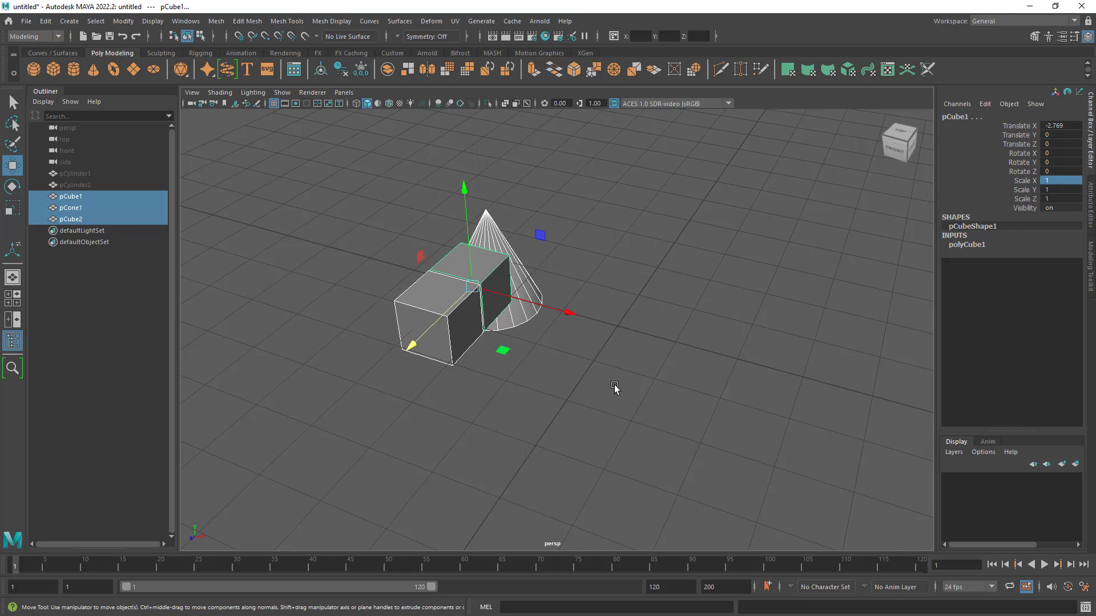
right_click_drag(610, 376, 615, 379, "alt")
left_click_drag(618, 187, 365, 451)
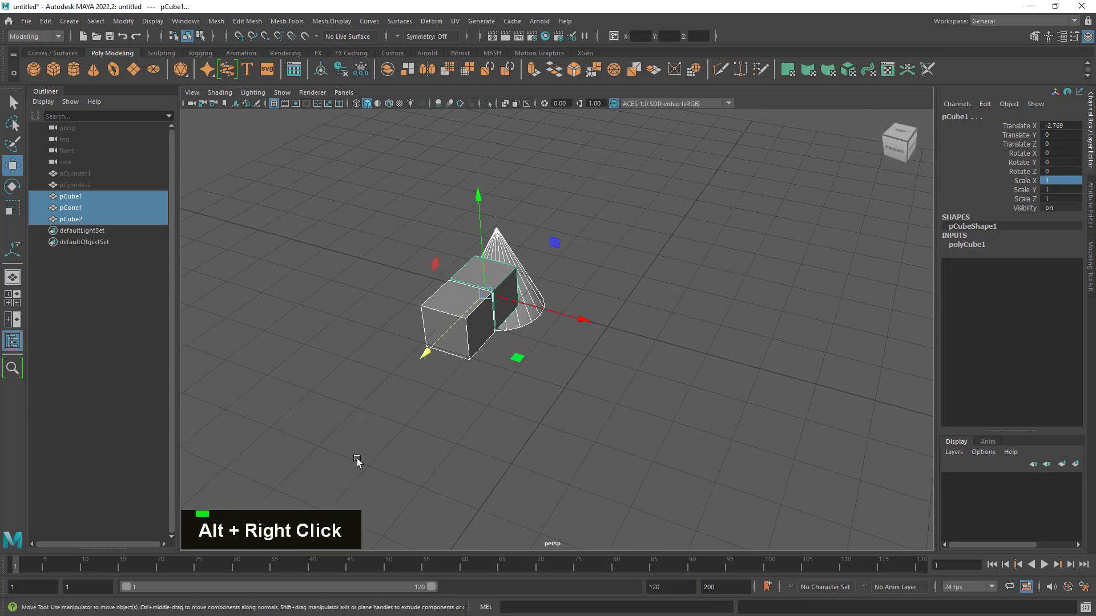
key("ctrl")
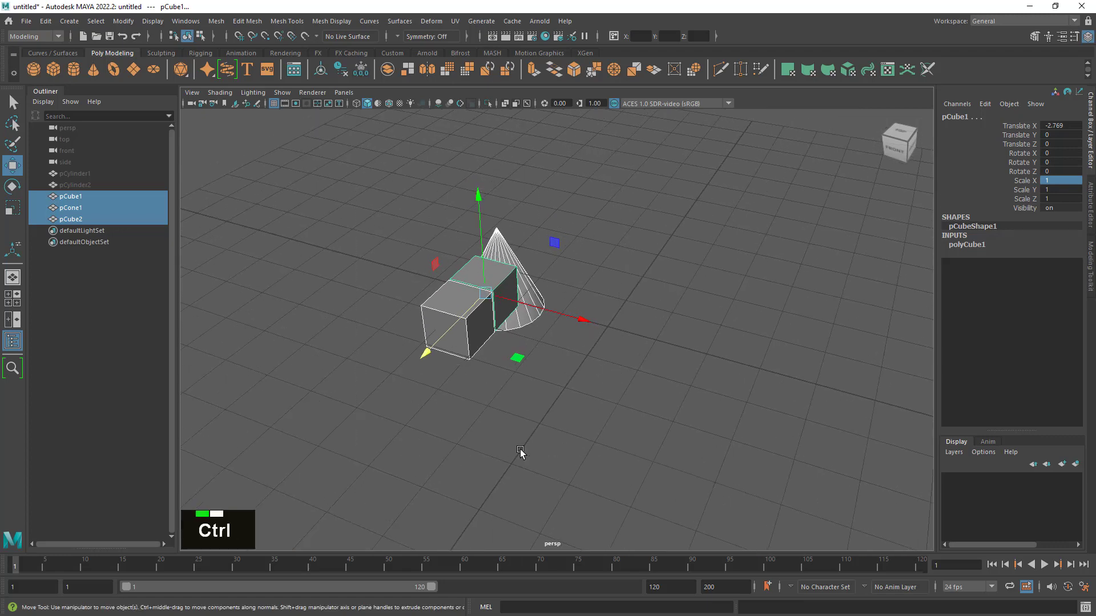
key("ctrl+g")
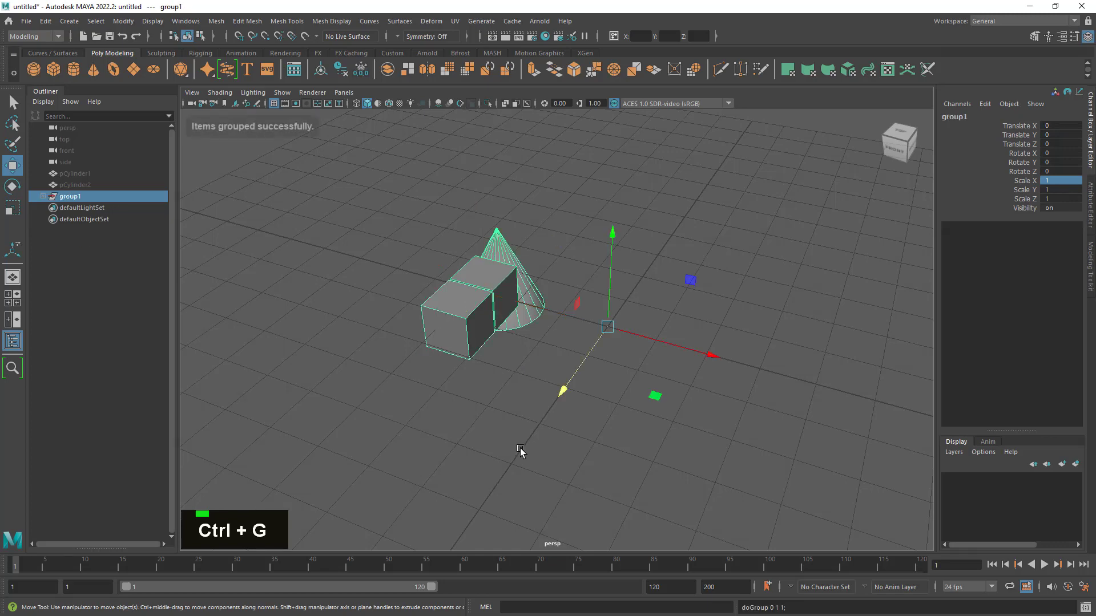
- Duplicate the group holding the cone and two cubes and set the copy's Scale X to -1
left_click_drag(406, 303, 600, 375, "alt")
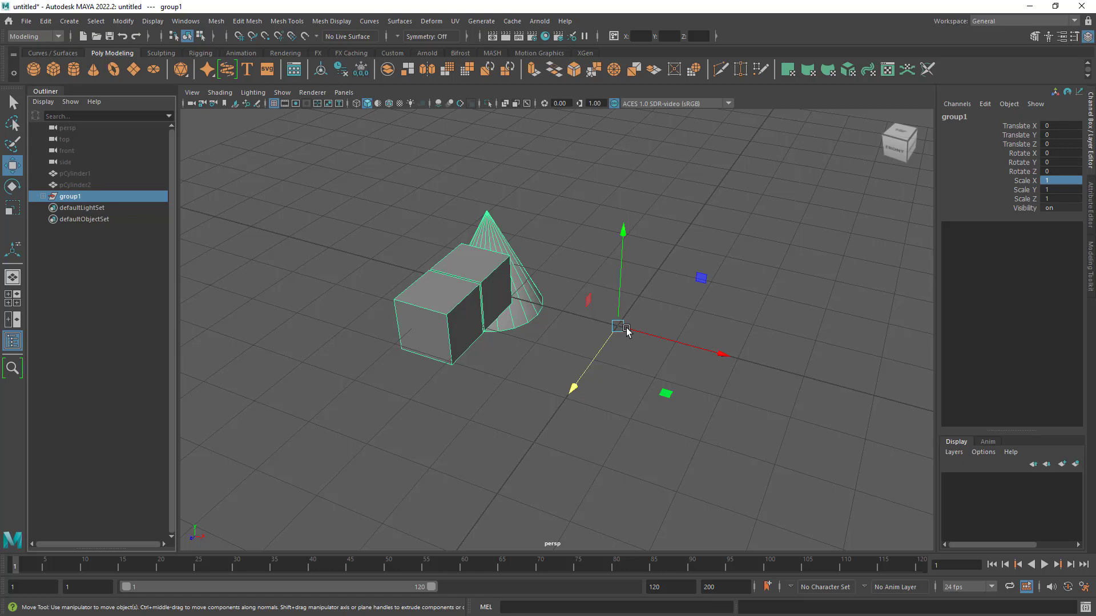
left_click(86, 254)
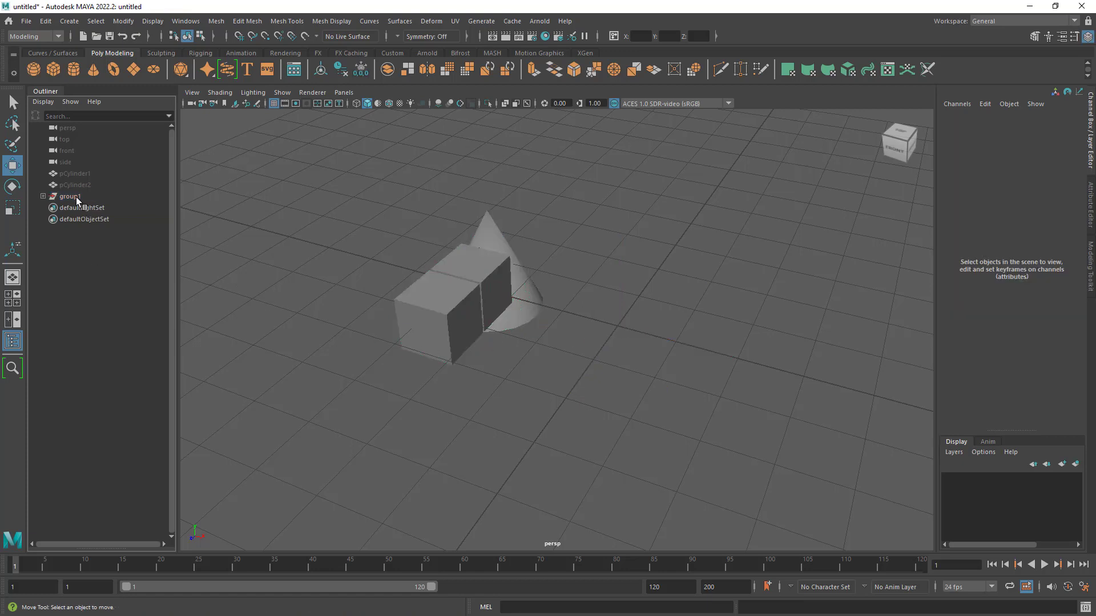
left_click(76, 197)
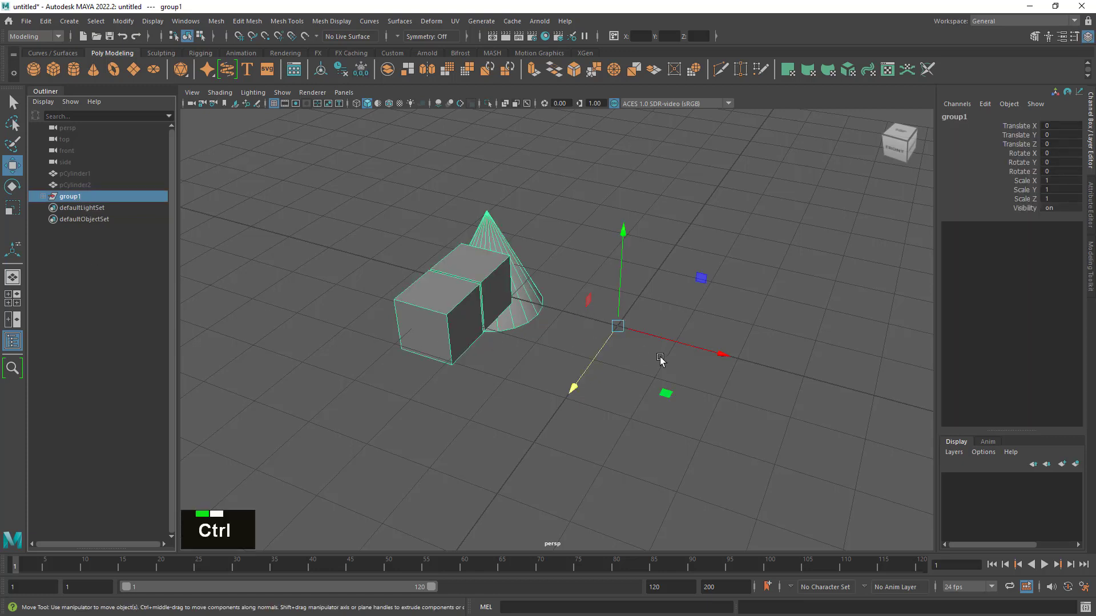
key("ctrl+d")
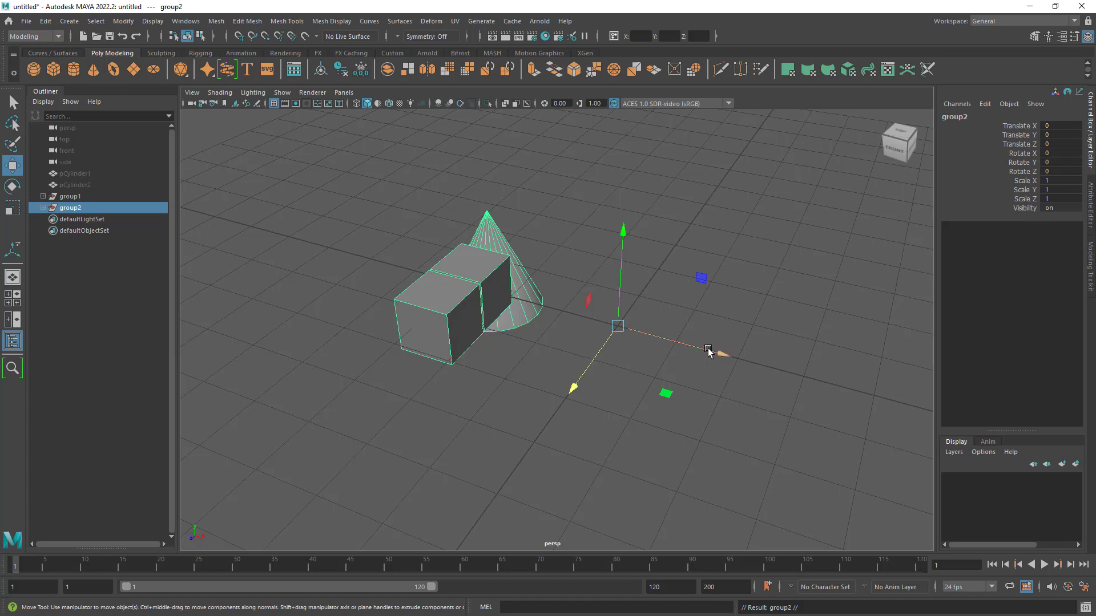
left_click(1030, 179)
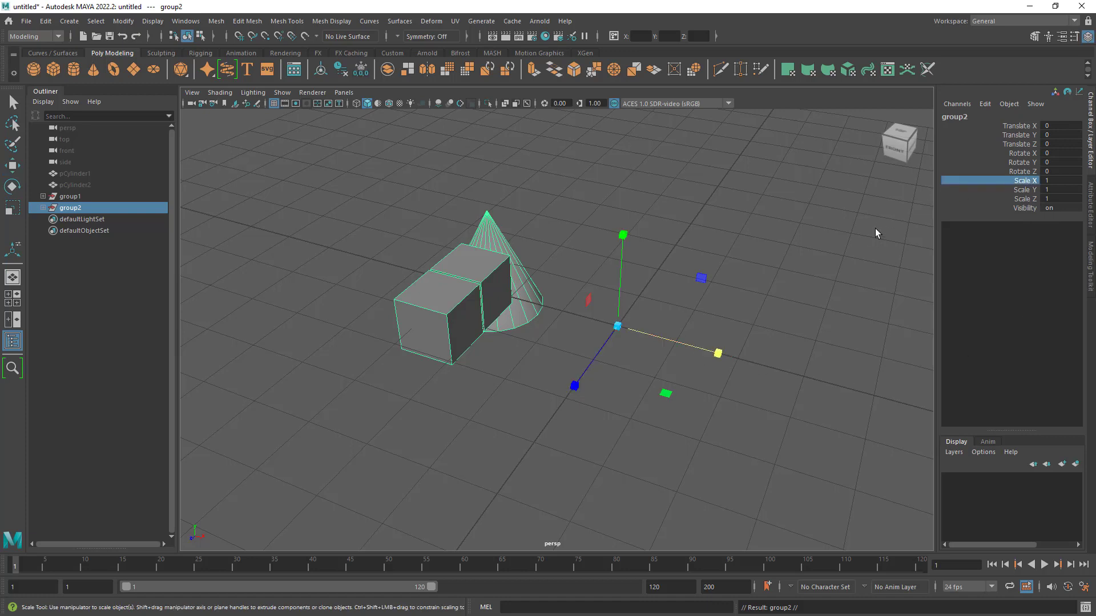
middle_click_drag(875, 229, 460, 264)
scroll(460, 264, "up", 3)
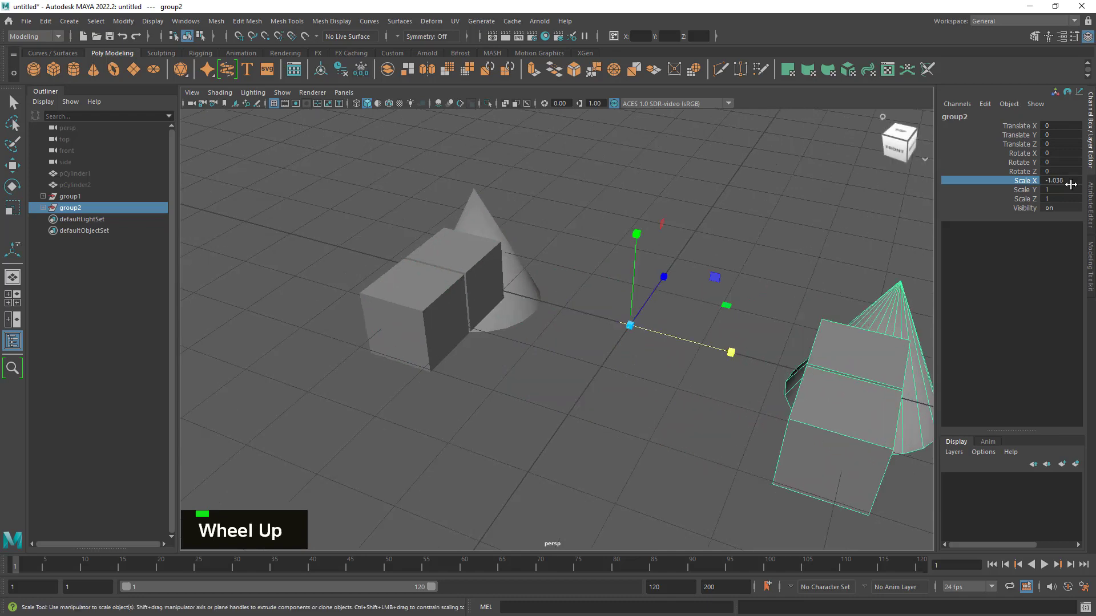
type("-1")
key("Return")
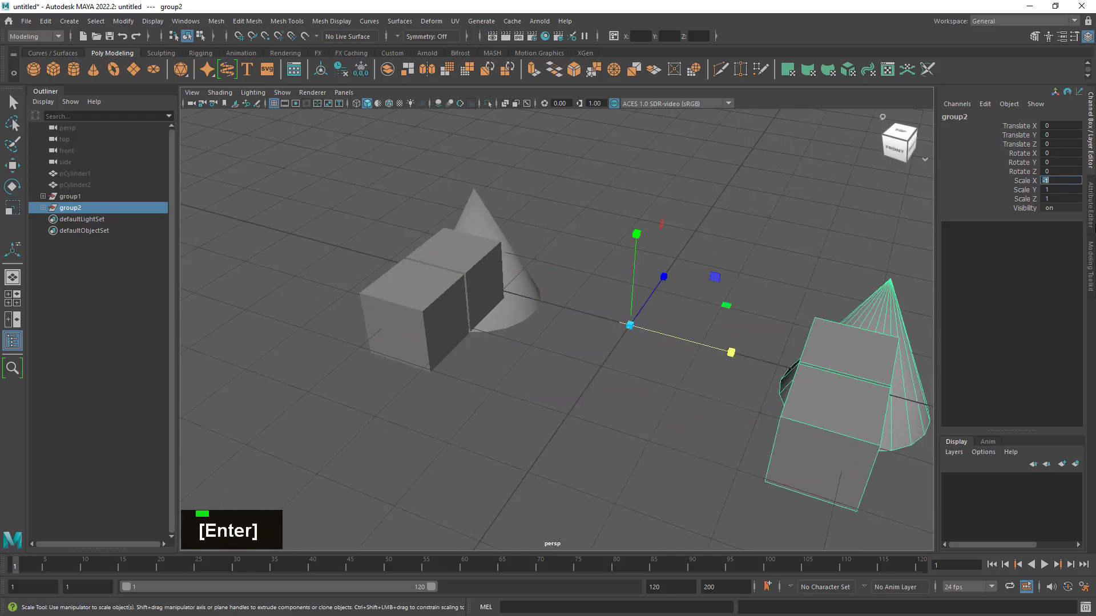
- Inspect the original and mirrored groups from several angles and check the transform values of the original group and its cone and cubes
right_click_drag(636, 146, 651, 200, "alt")
mouse_move(651, 201)
left_mouse_down("alt")
mouse_move(734, 195)
mouse_move(663, 190)
left_mouse_up("alt")
left_click(12, 102)
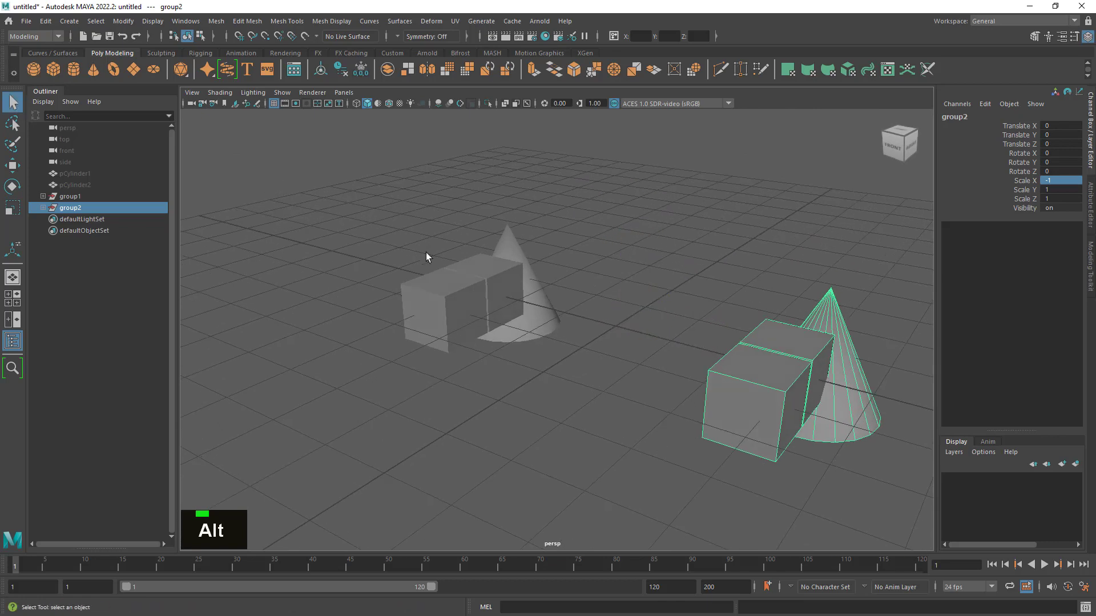
double_click(429, 246)
right_click_drag(429, 246, 582, 337, "alt")
middle_click_drag(582, 338, 482, 306, "alt")
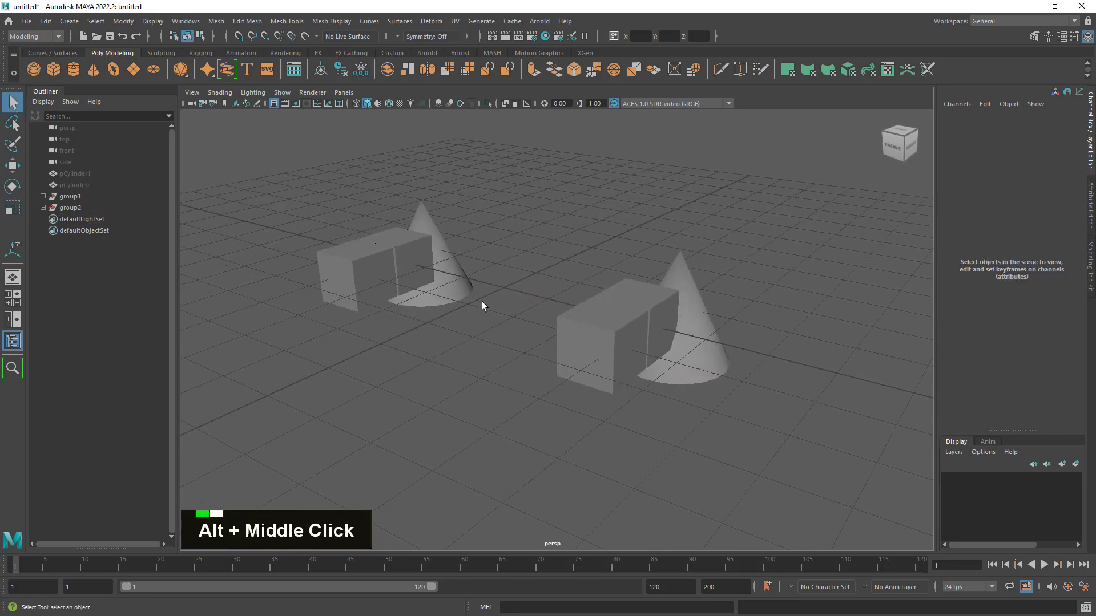
left_click_drag(482, 306, 521, 335, "alt")
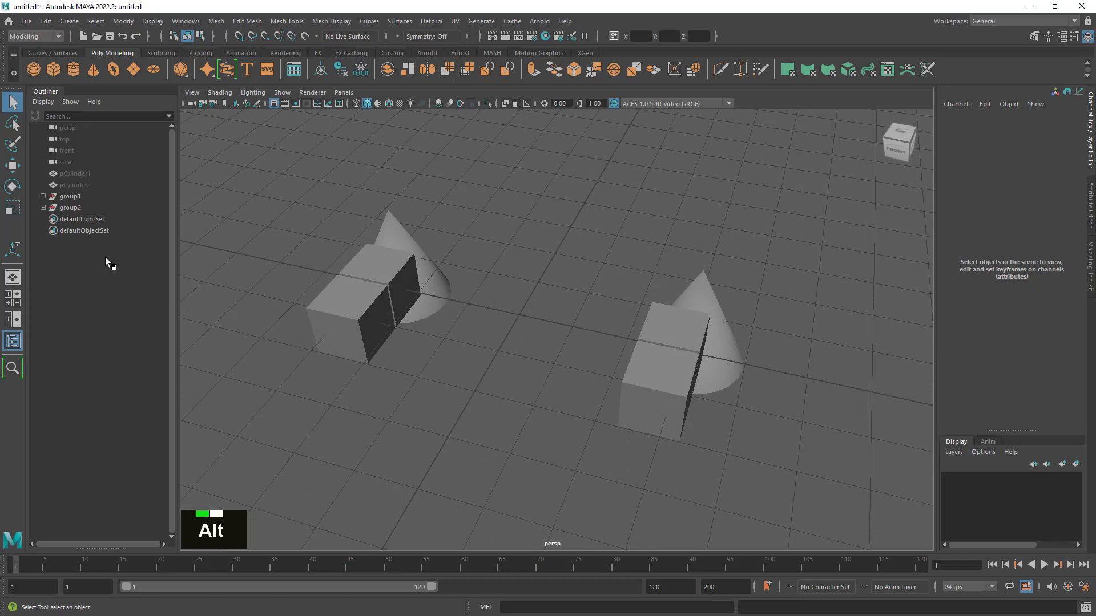
left_click(80, 196)
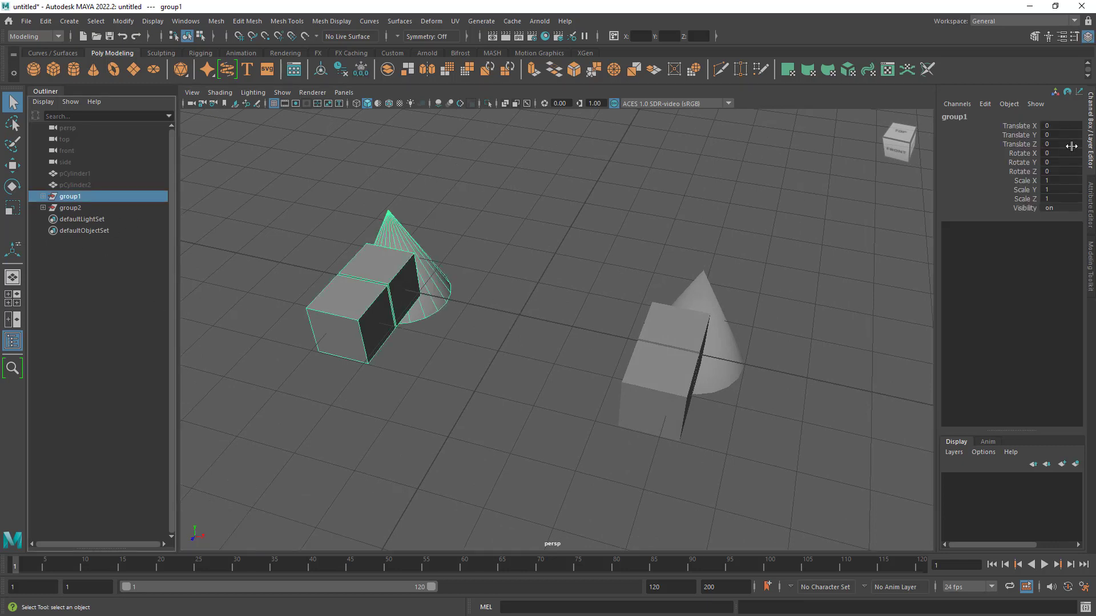
left_click(43, 196)
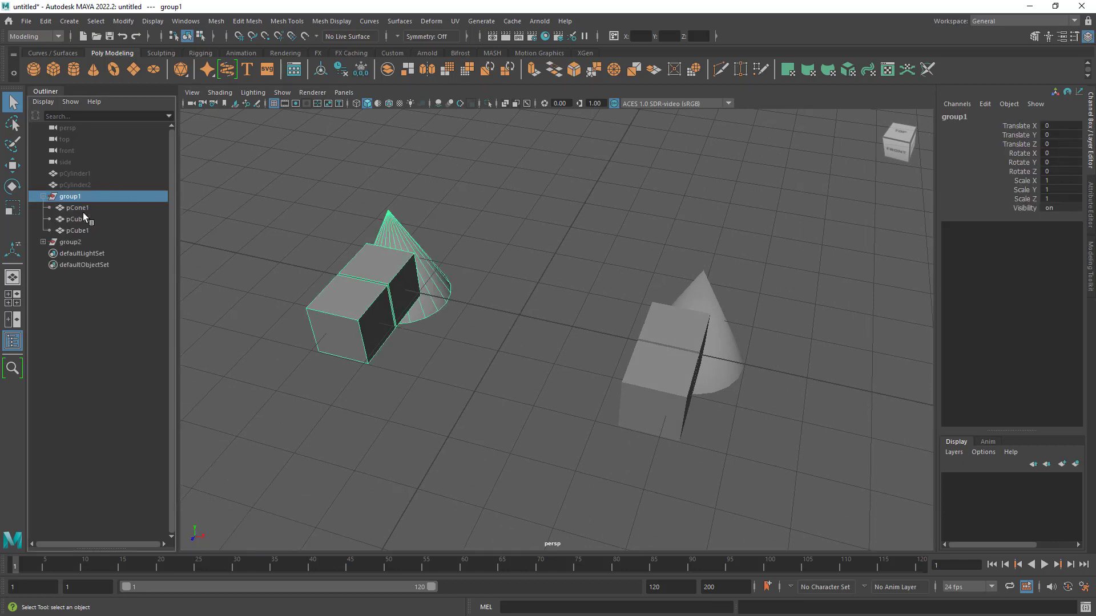
left_click(83, 210)
left_click(87, 218)
left_click(88, 228)
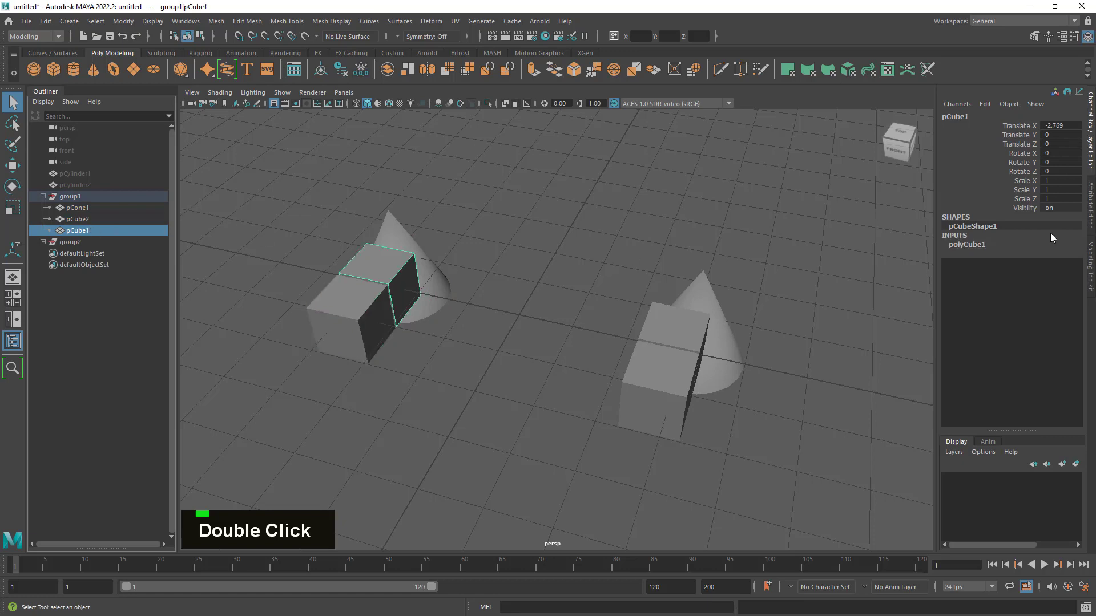
left_click(88, 217)
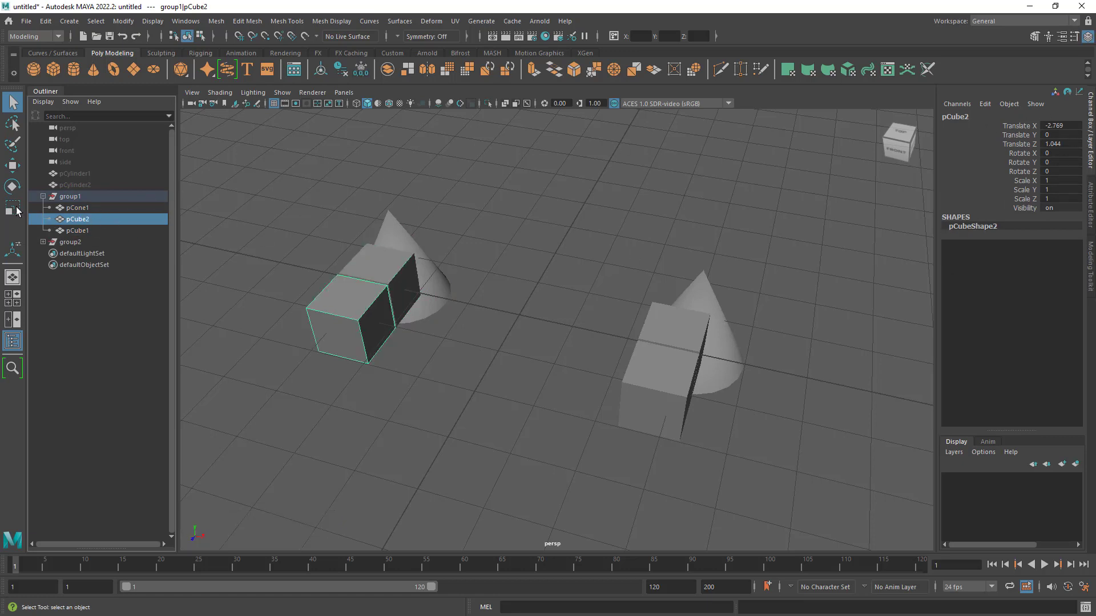
left_click(84, 210)
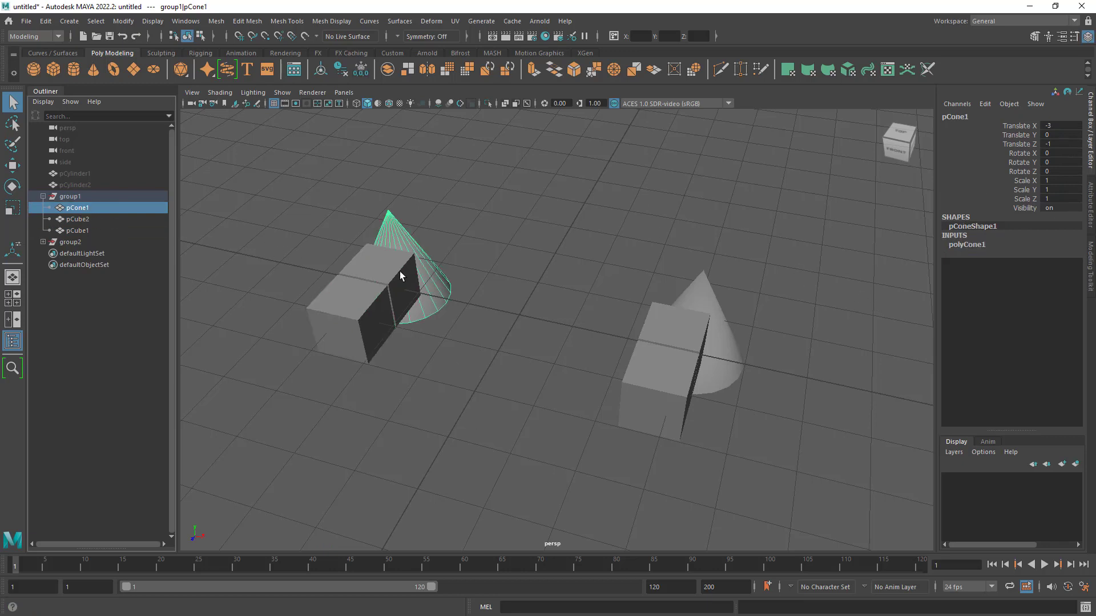
left_click_drag(444, 190, 348, 332)
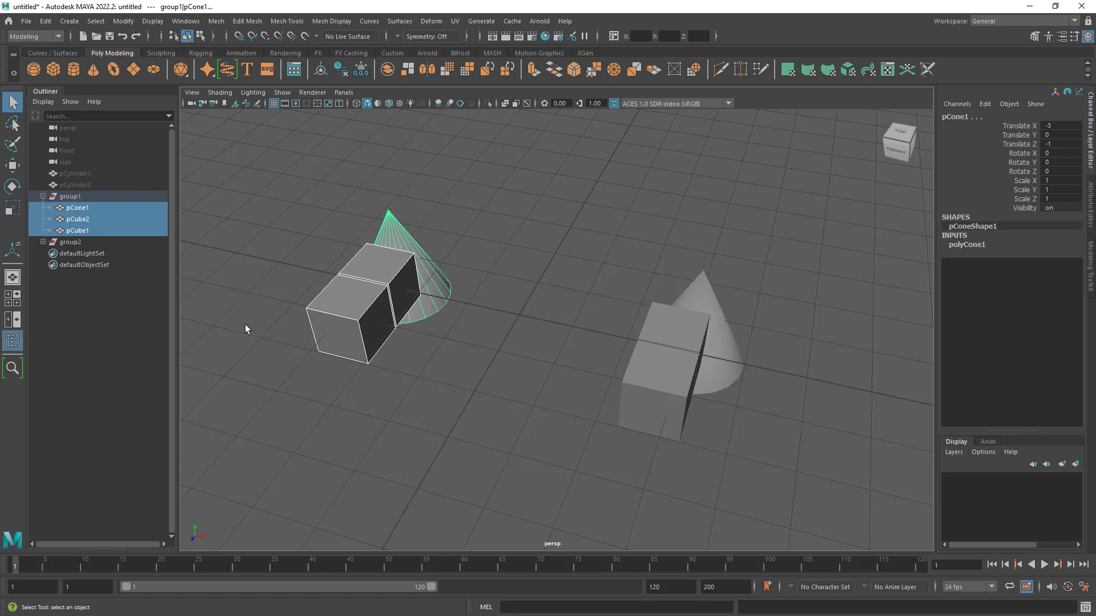
- Freeze the transformations of the mirrored group
left_click(67, 243)
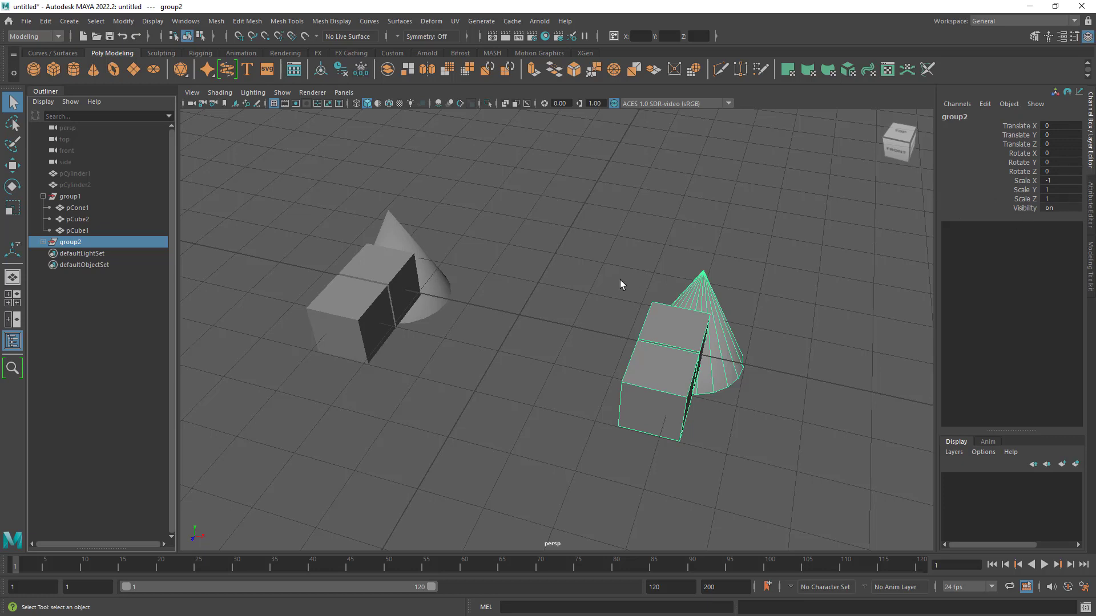
left_click(365, 72)
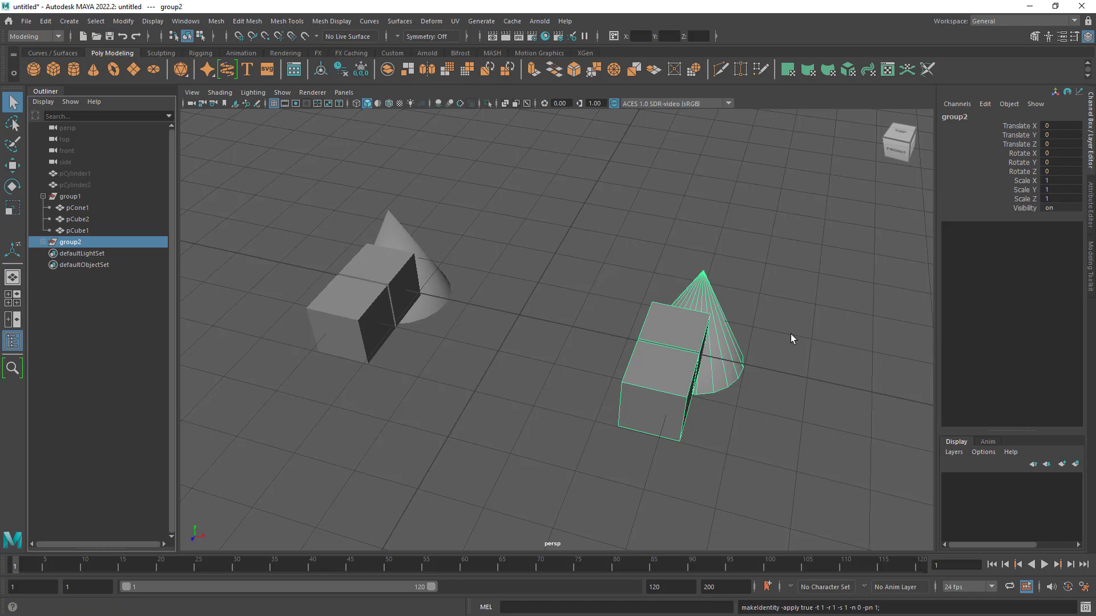
left_click_drag(716, 384, 688, 388, "alt")
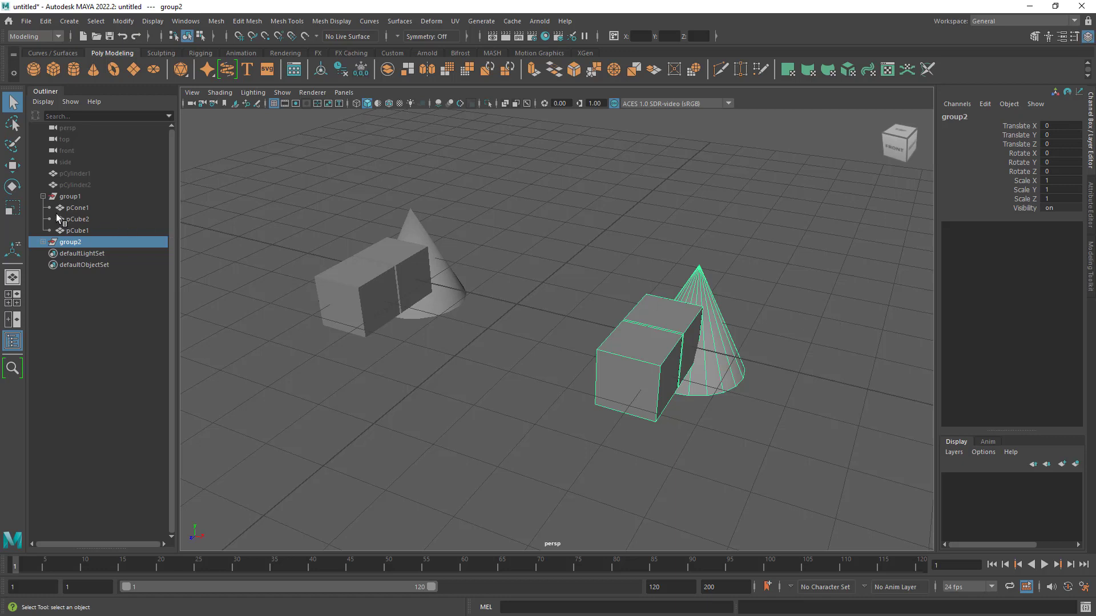
- Select the original group and the mirrored group and ungroup both
left_click(42, 196)
left_click(69, 197)
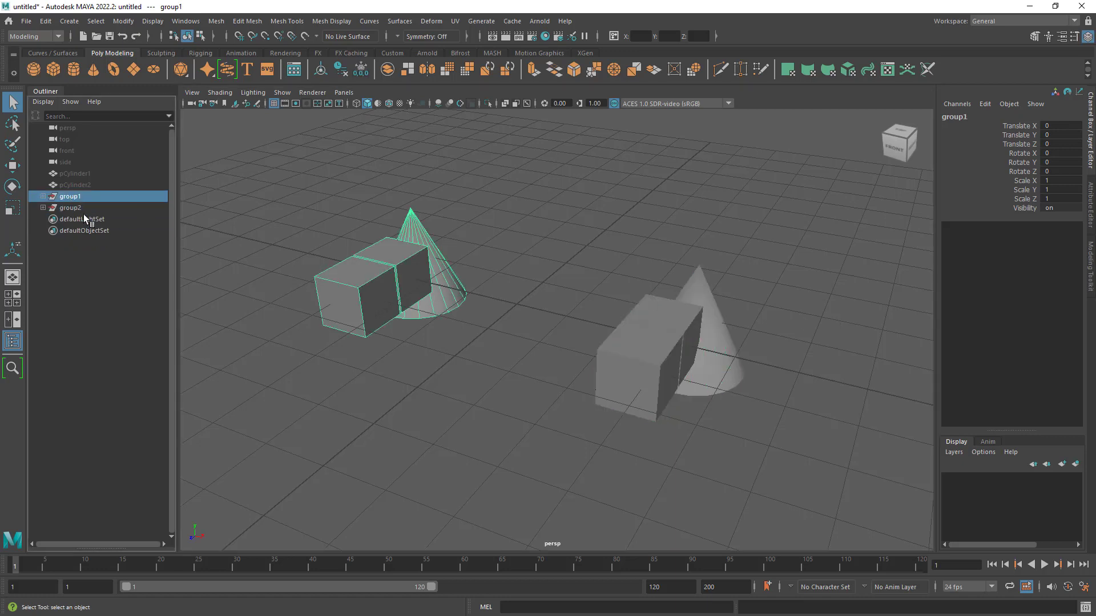
left_click(76, 207, "shift")
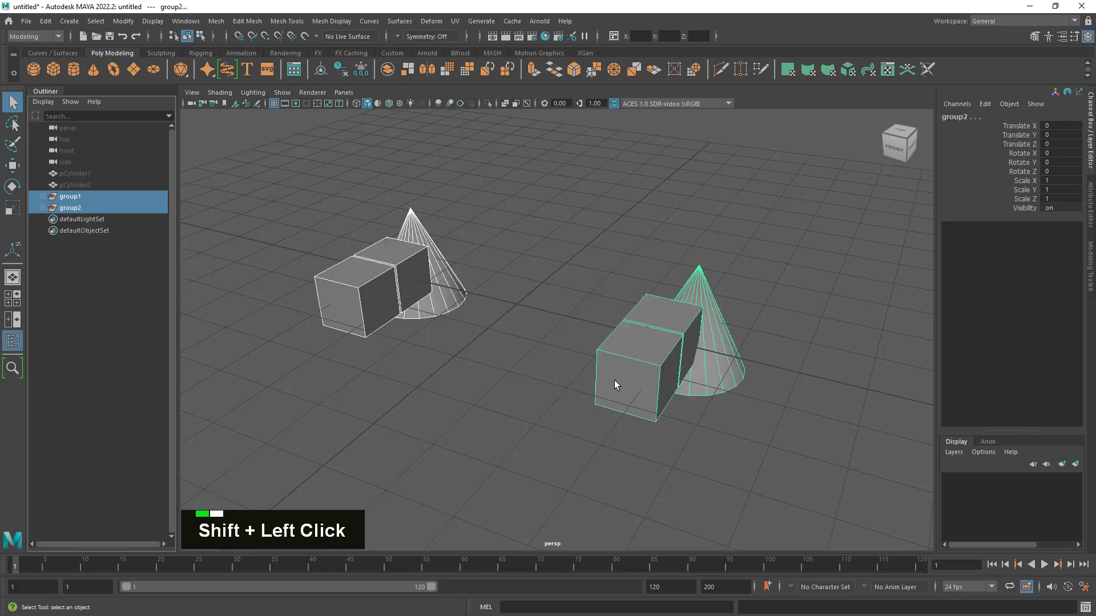
mouse_move(509, 361)
left_mouse_down("alt")
mouse_move(526, 372)
mouse_move(516, 374)
left_mouse_up("alt")
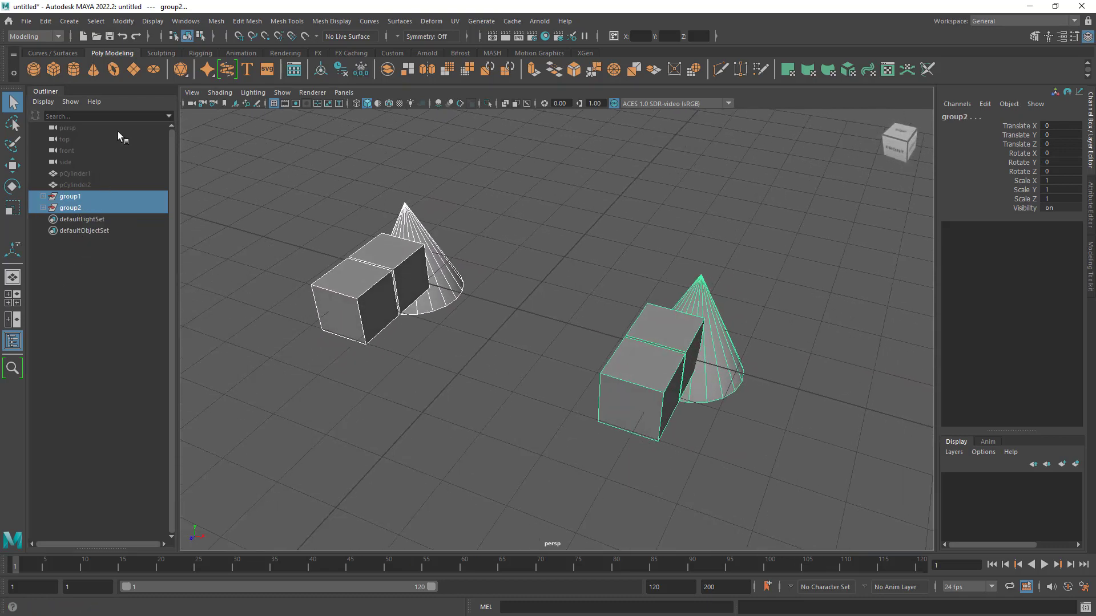
left_click(51, 22)
left_click(126, 253)
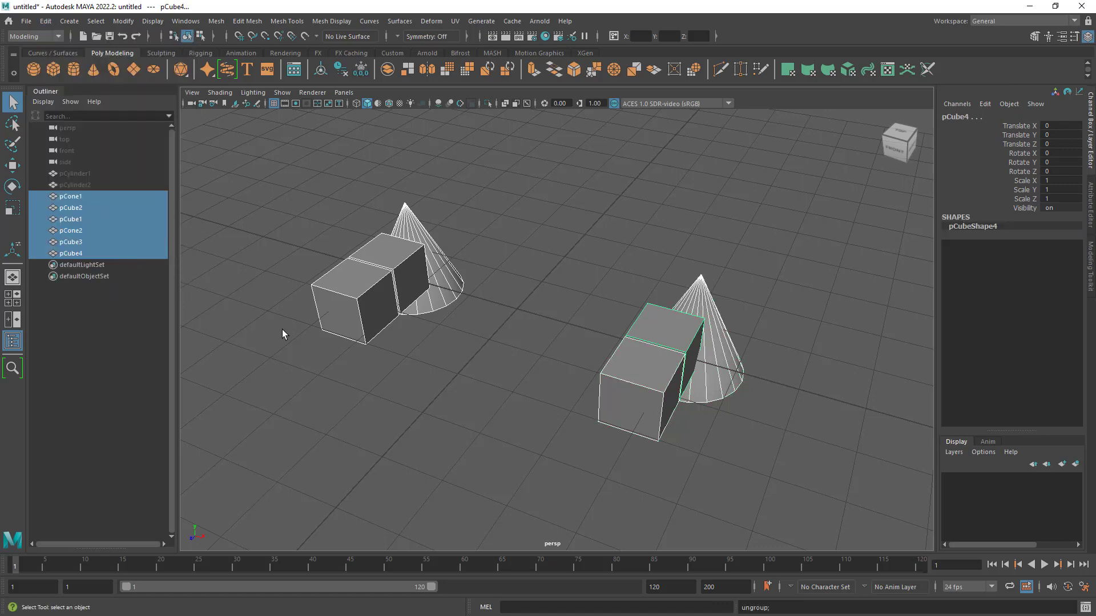
- Select all the cubes and cones on both sides and delete them
left_click(507, 395)
left_click_drag(687, 351, 709, 350, "alt")
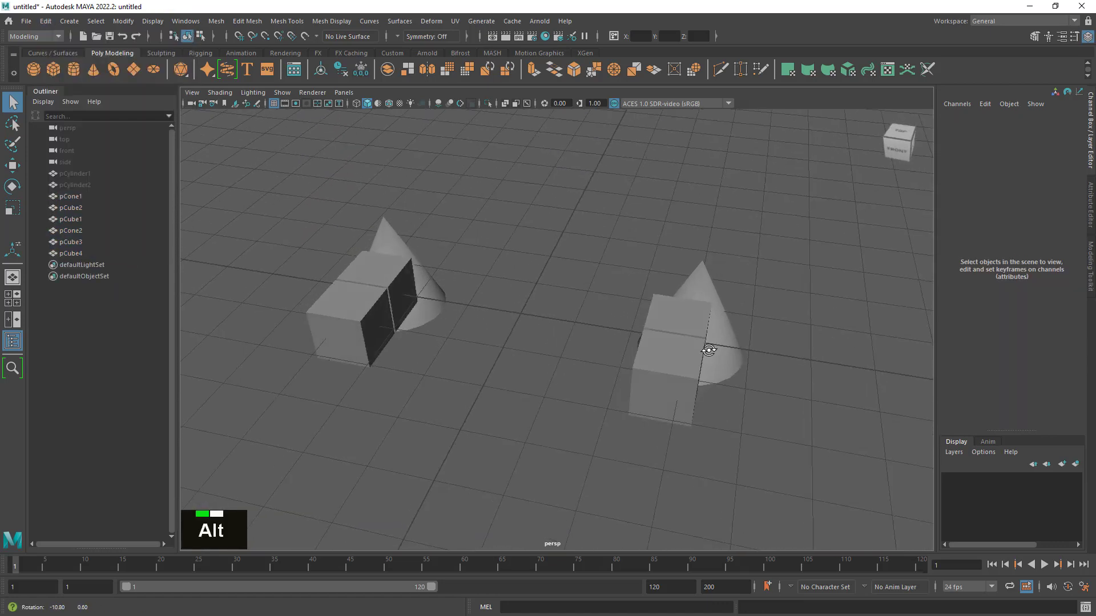
left_click_drag(270, 148, 885, 488)
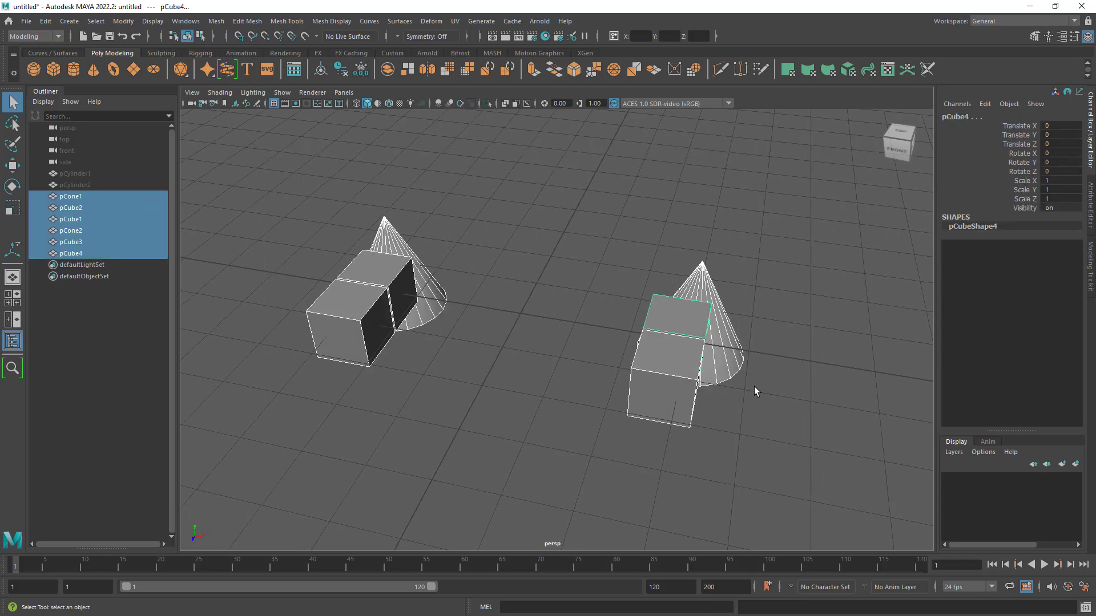
key("Delete")
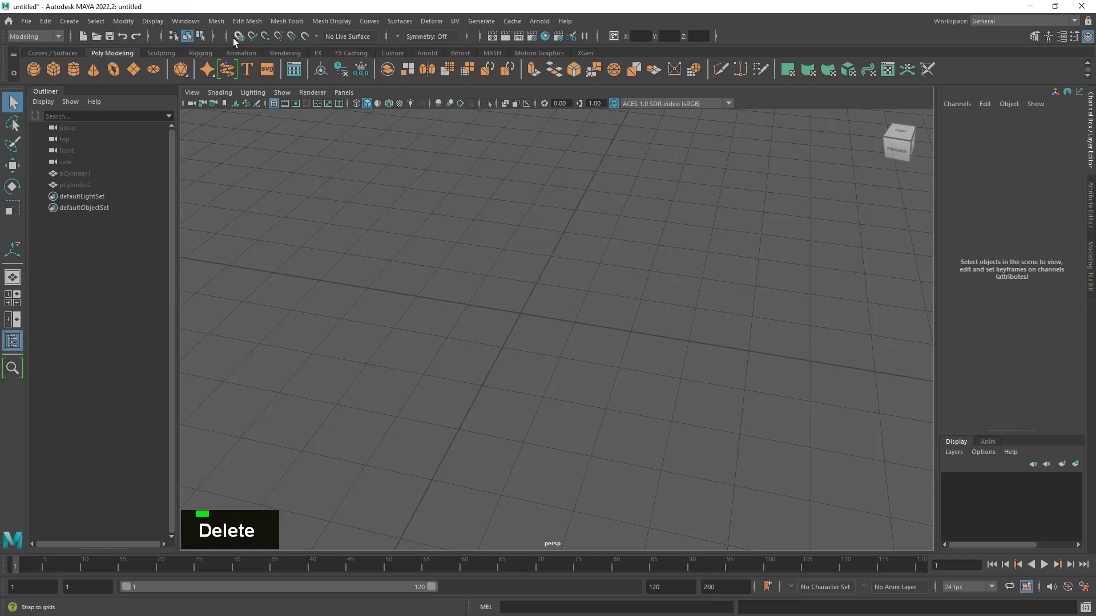
left_click(217, 21)
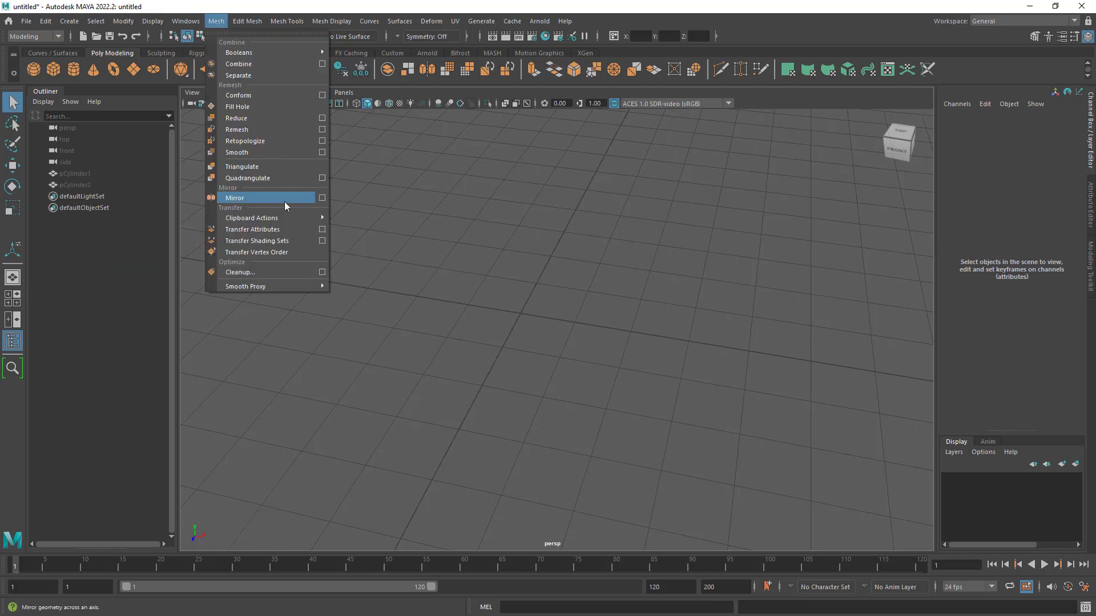
left_click(432, 281)
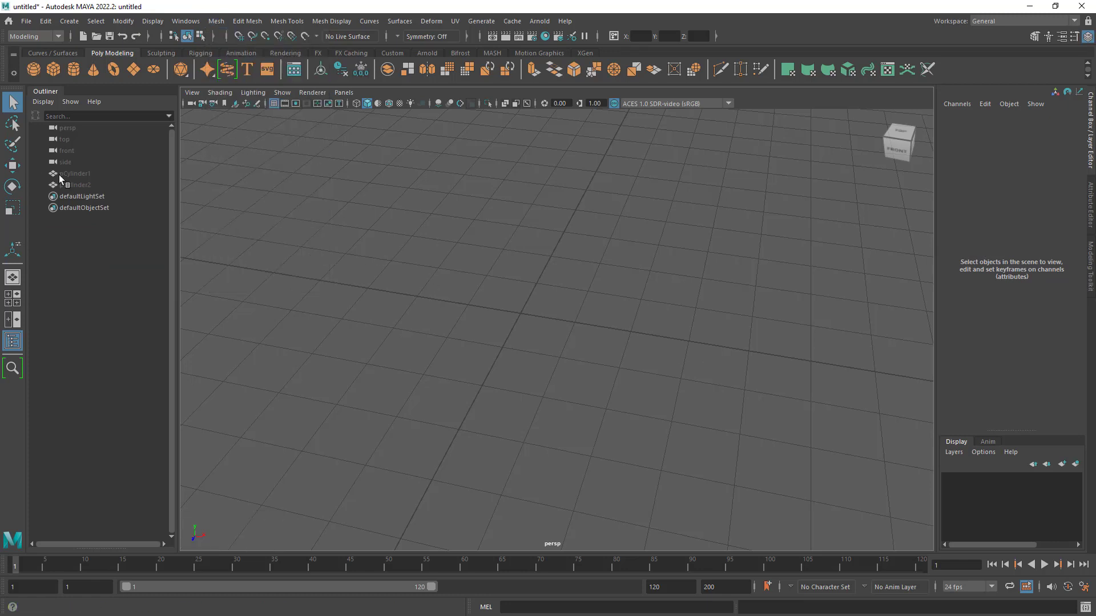
- Unhide both cylinder halves and delete the mirrored half, pCylinder2
left_click(68, 173)
left_click(74, 185, "shift")
key("h")
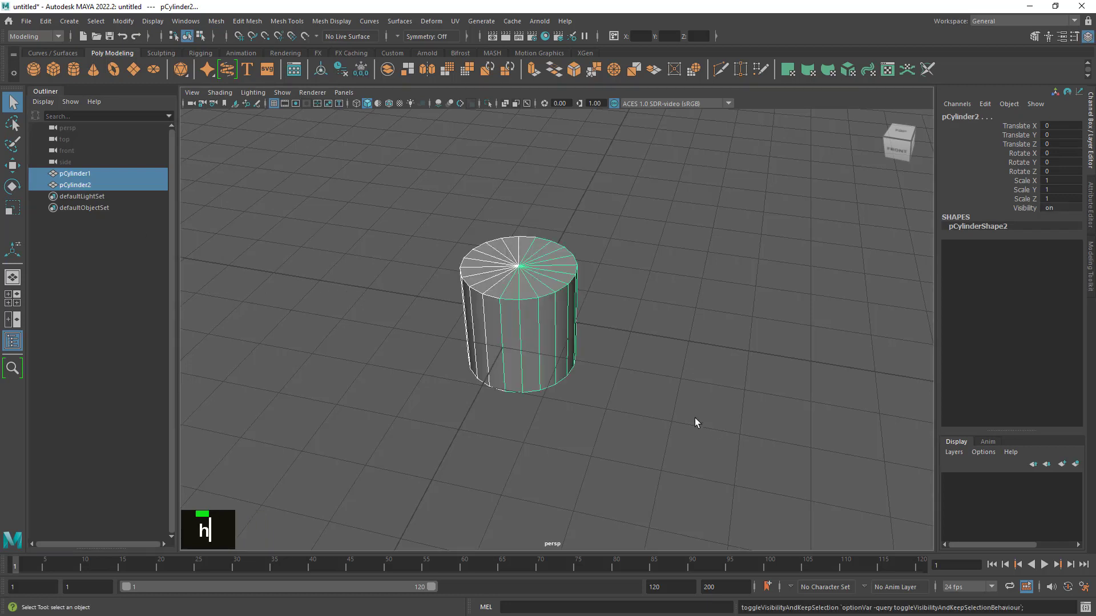
left_click(685, 412)
left_click(562, 336)
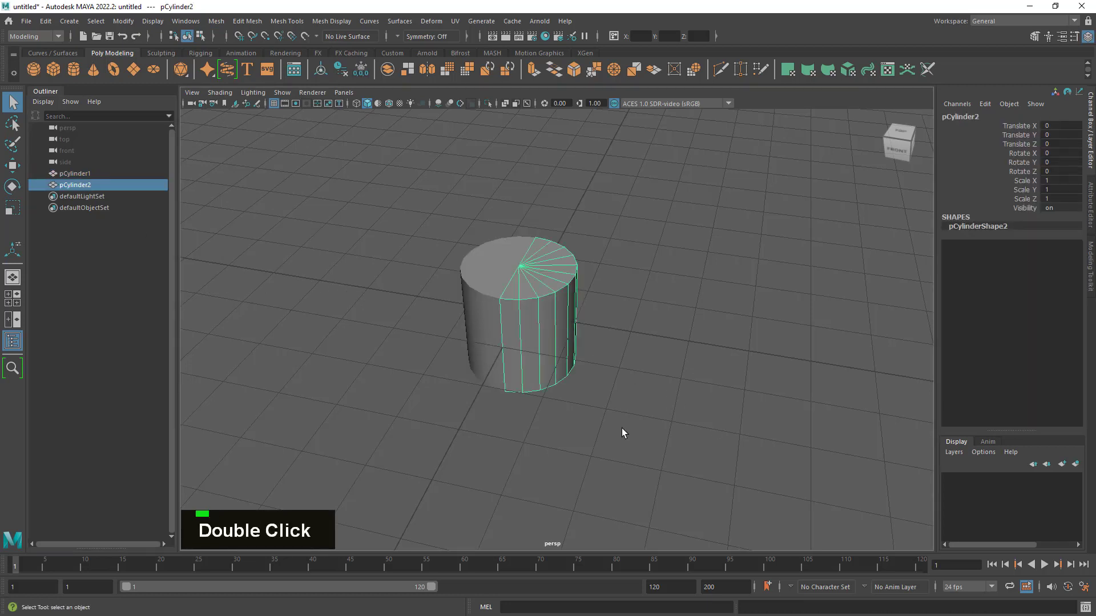
key("Delete")
- Apply the Mirror command to the remaining half cylinder and move its floating options box closer to the mesh
left_click_drag(570, 216, 432, 443)
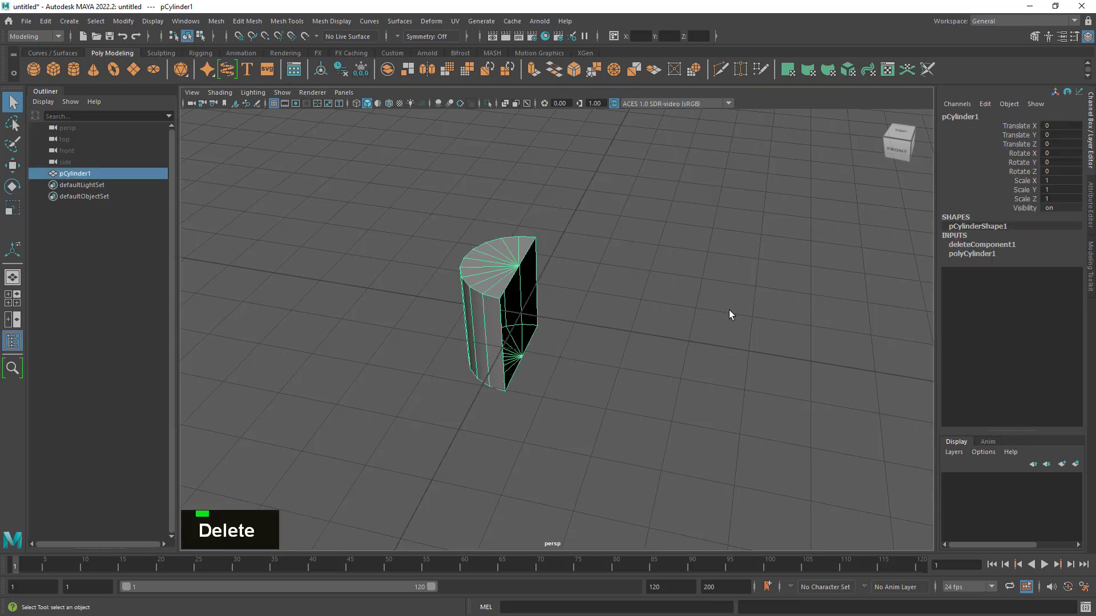
right_click_drag(728, 310, 742, 349, "alt")
middle_click_drag(742, 350, 653, 299, "alt")
right_click_drag(653, 298, 660, 326, "alt")
left_click_drag(660, 325, 609, 323, "alt")
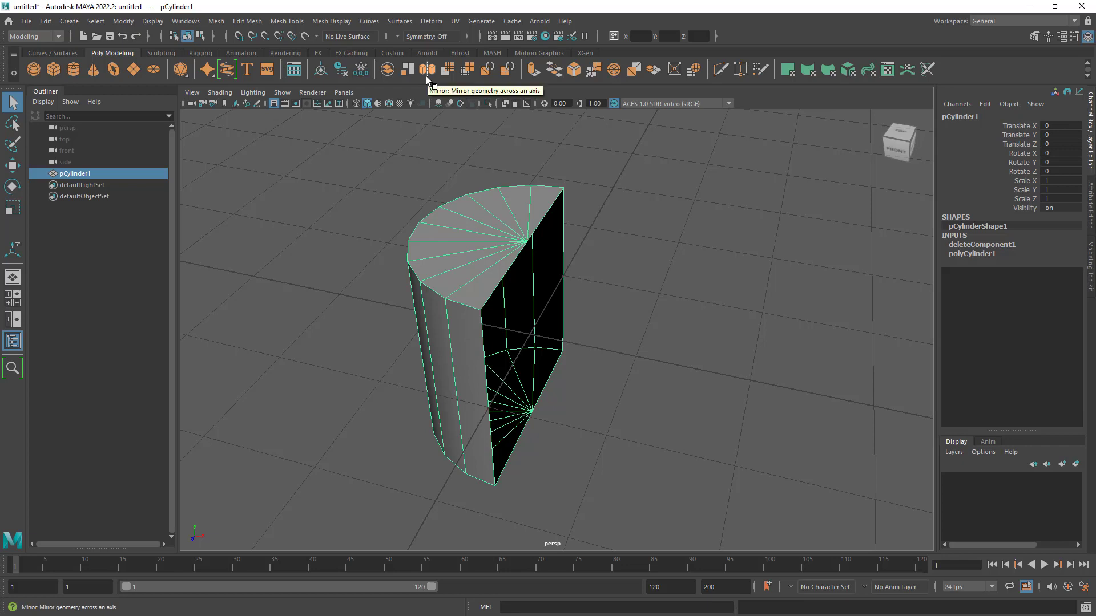
right_click(487, 250, "shift")
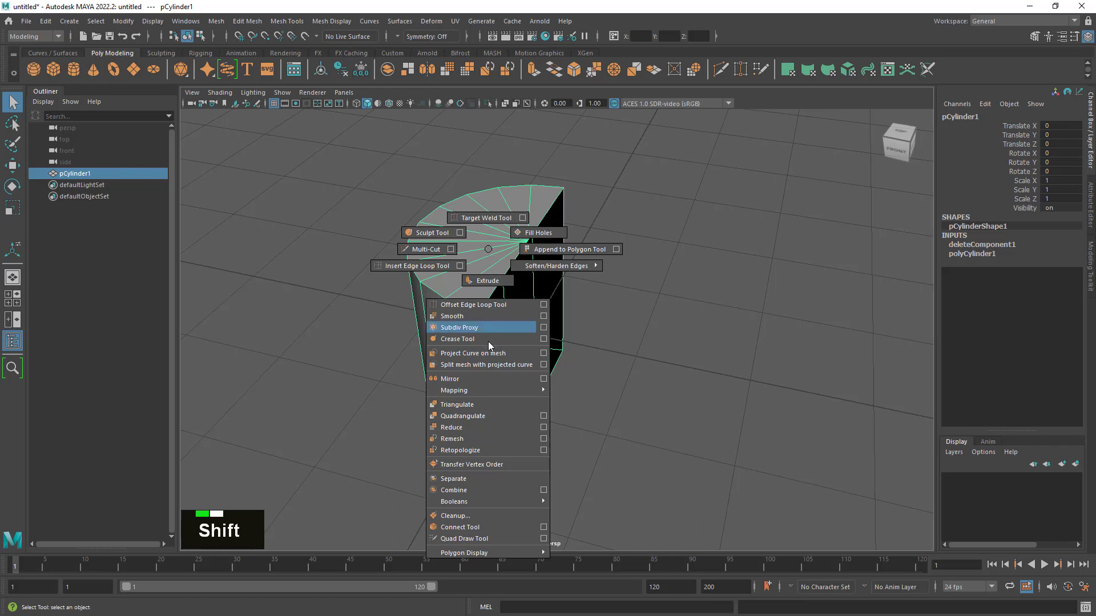
left_click(493, 381)
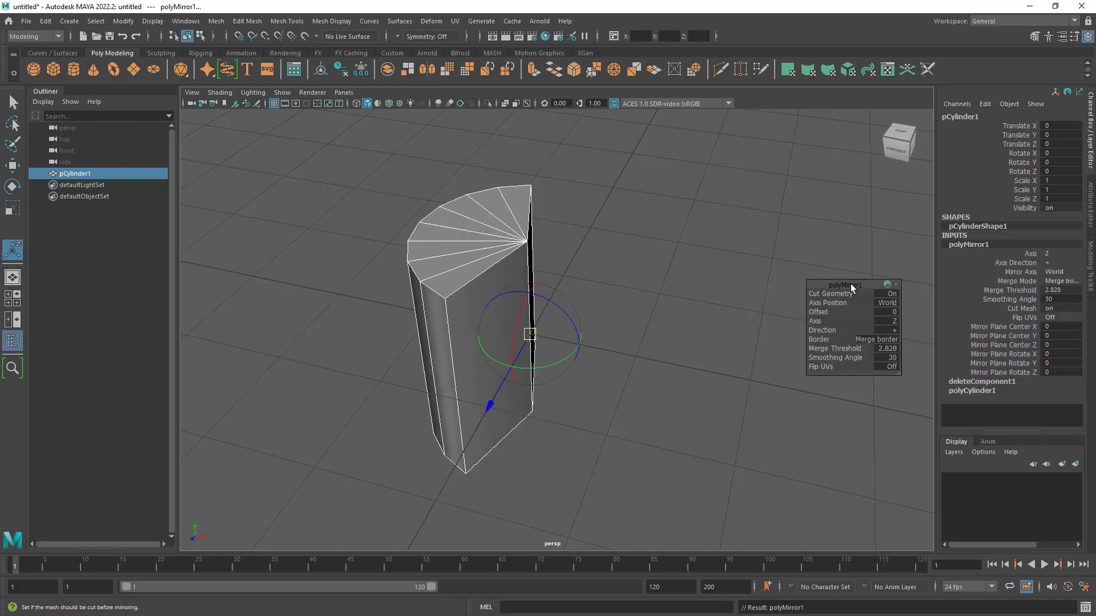
left_click_drag(854, 288, 765, 177)
left_click_drag(626, 347, 567, 223, "alt")
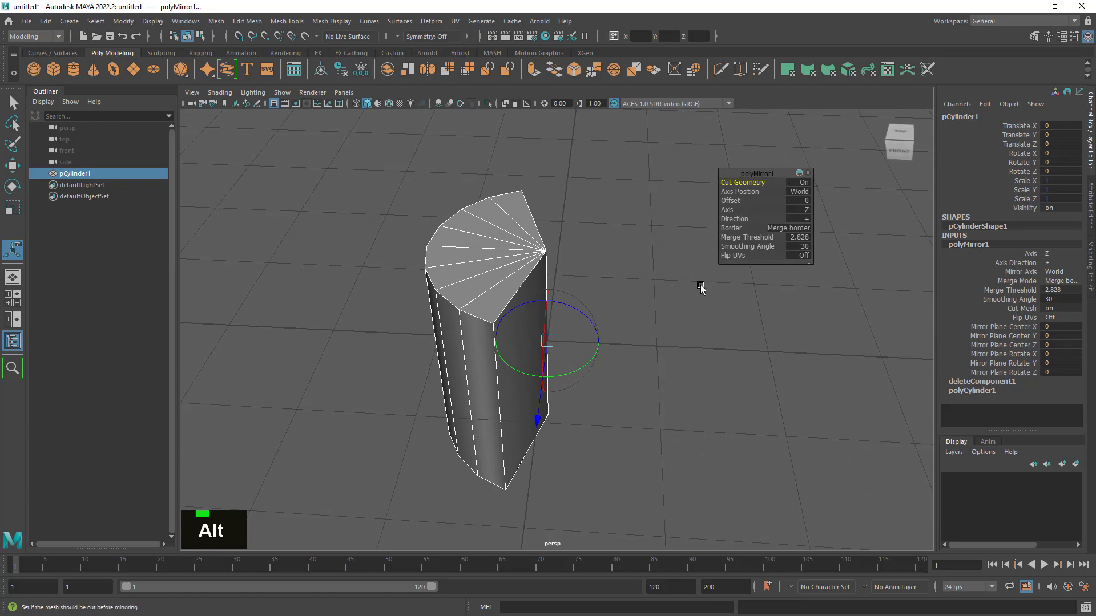
- Set the Mirror axis to X so the half cylinder is mirrored into a full cylinder
left_click_drag(460, 341, 645, 402, "alt")
right_click_drag(645, 402, 463, 360, "alt")
left_click_drag(464, 360, 508, 418, "alt")
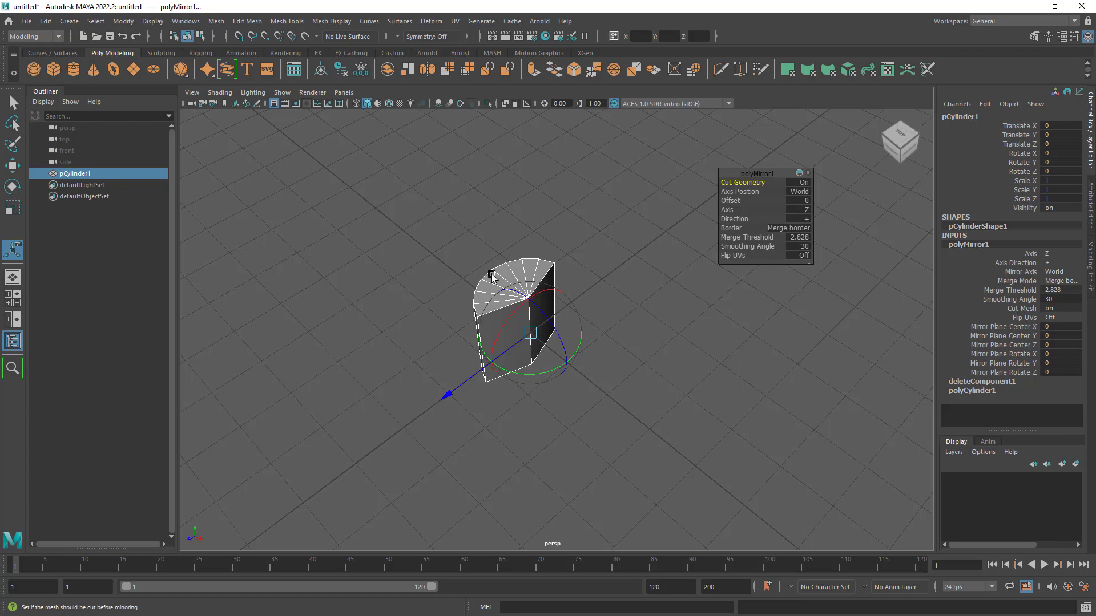
left_click_drag(492, 277, 384, 352, "alt")
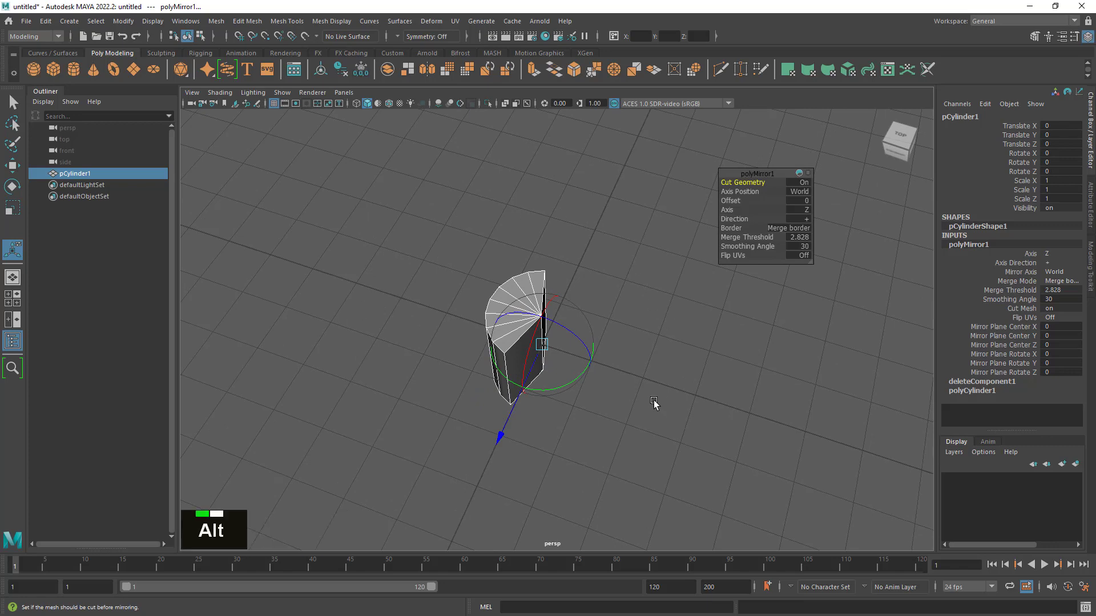
right_click_drag(653, 399, 660, 423, "alt")
middle_click_drag(660, 423, 645, 365, "alt")
right_click_drag(645, 365, 656, 392, "alt")
left_click_drag(656, 392, 637, 386, "alt")
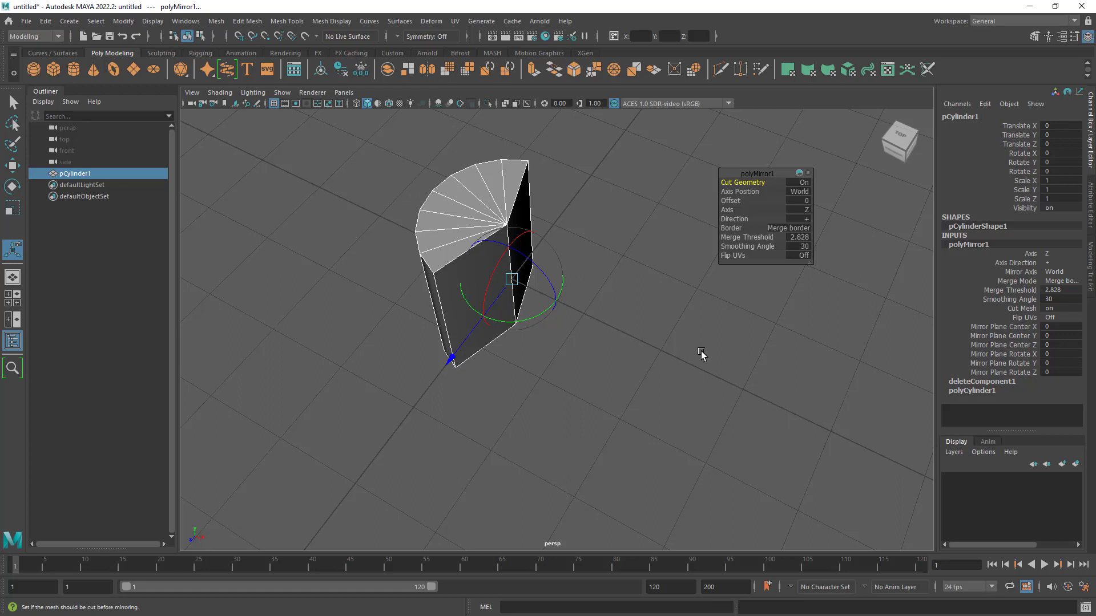
left_click(806, 210)
left_click(820, 217)
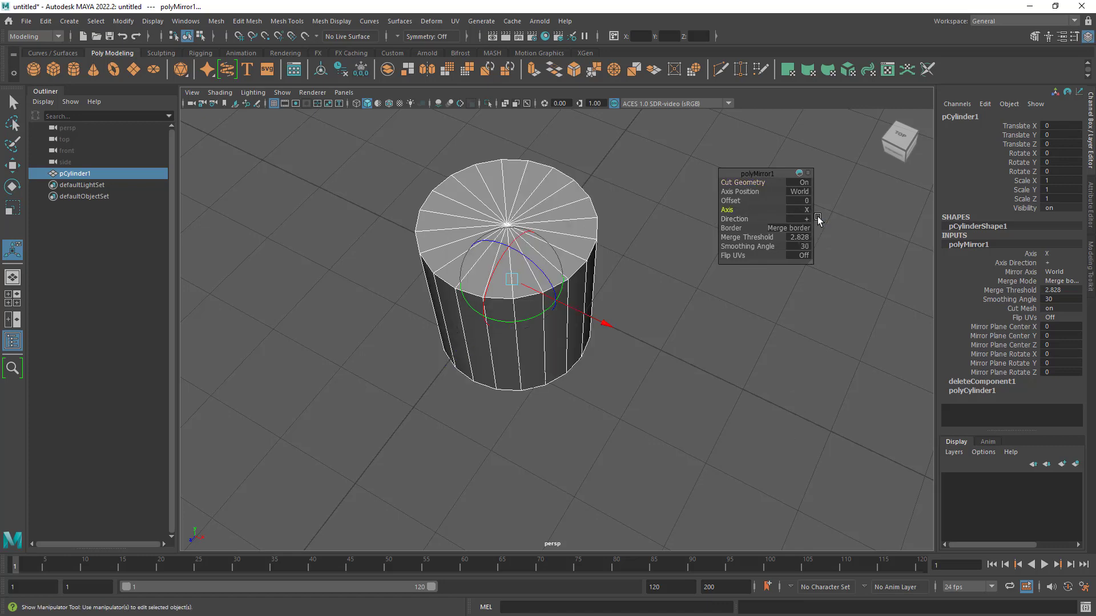
- Try the negative mirror direction on the cylinder, and switch the direction back to positive
mouse_move(617, 415)
left_mouse_down("alt")
mouse_move(636, 402)
mouse_move(625, 404)
left_mouse_up("alt")
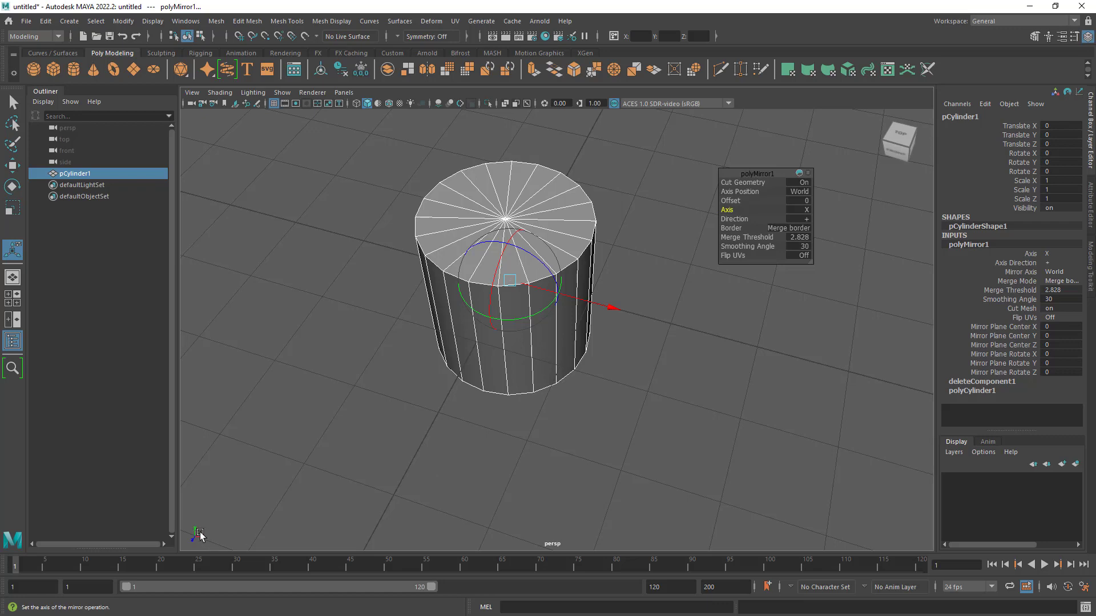
left_click_drag(318, 523, 319, 515, "alt")
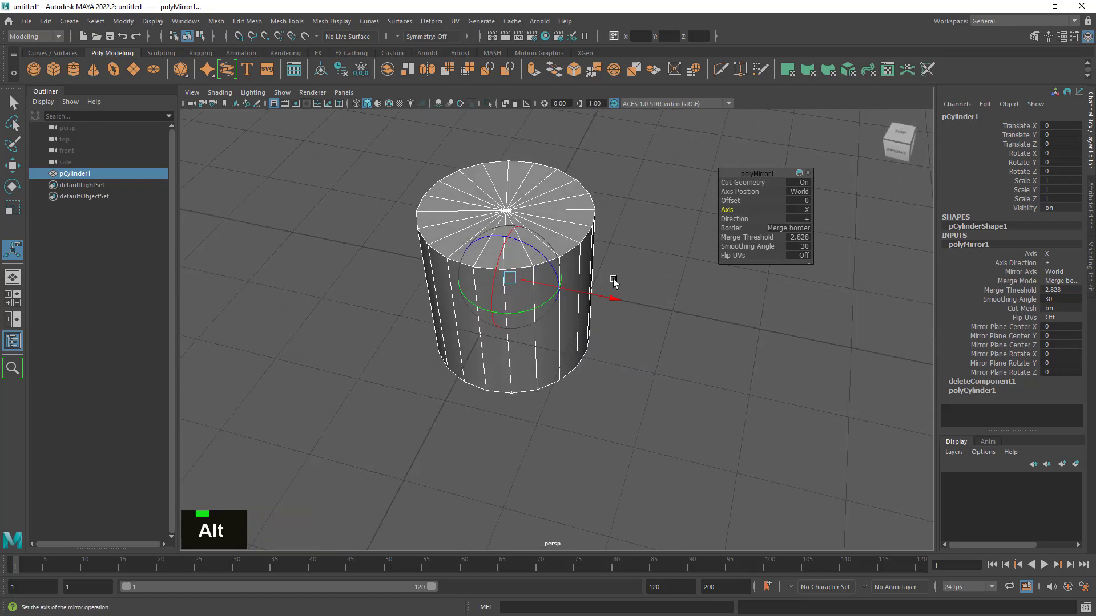
left_click(751, 220)
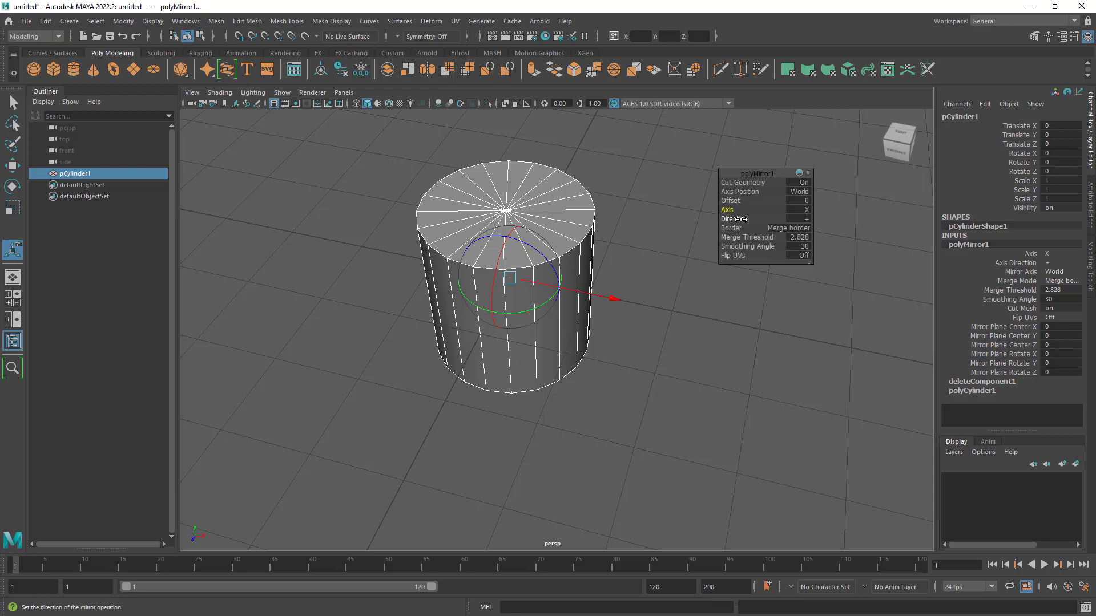
left_click(807, 219)
left_click(840, 235)
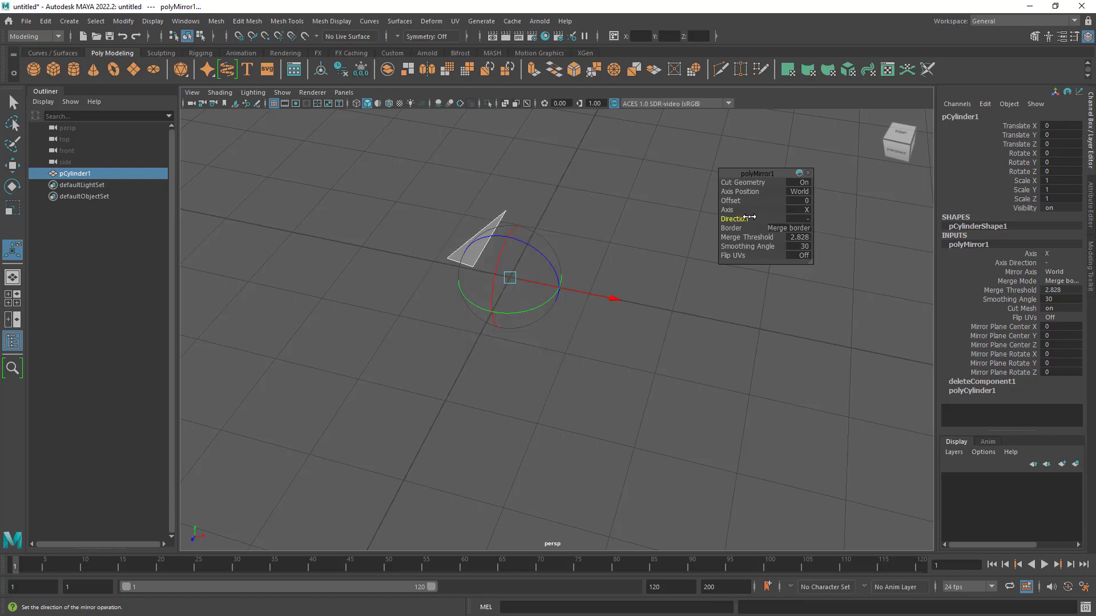
left_click(807, 219)
left_click(841, 226)
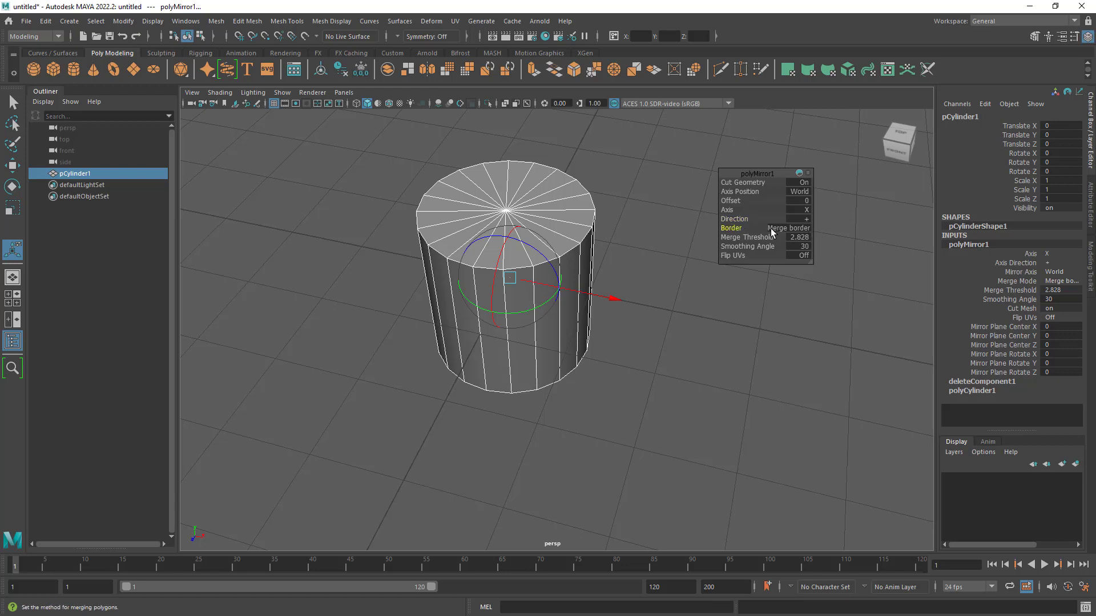
- Try the Do not merge borders option for the mirror, and restore Merge border vertices
left_click(796, 229)
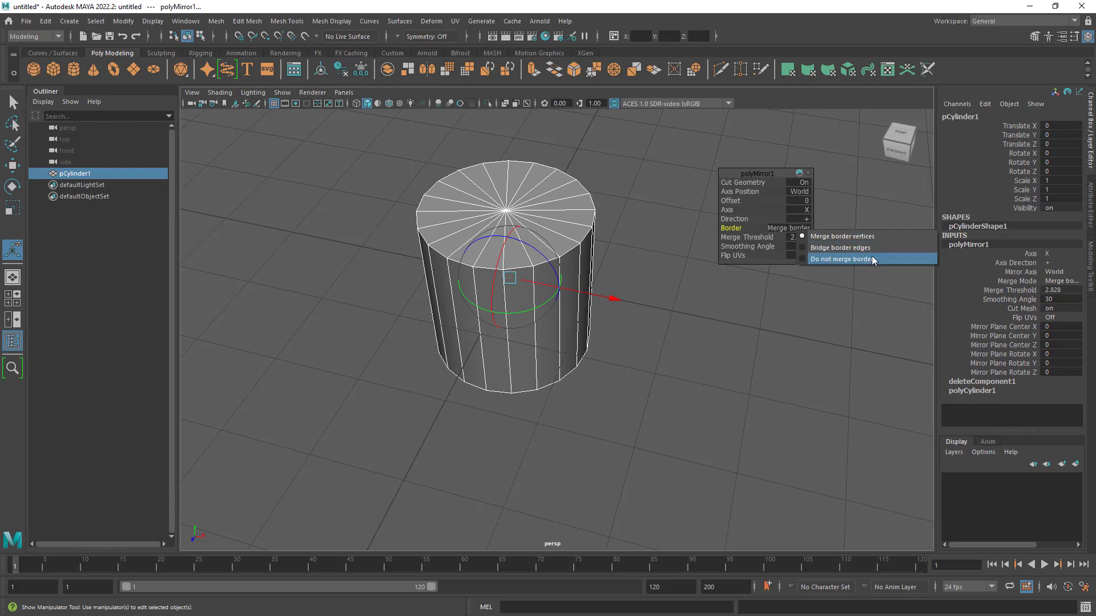
left_click(837, 259)
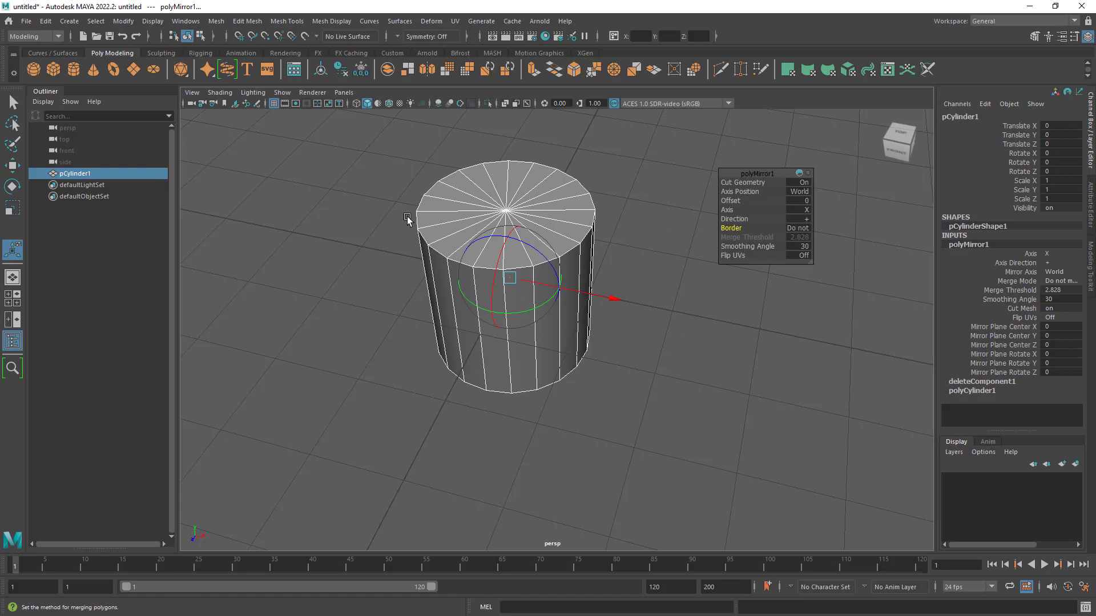
left_click(802, 230)
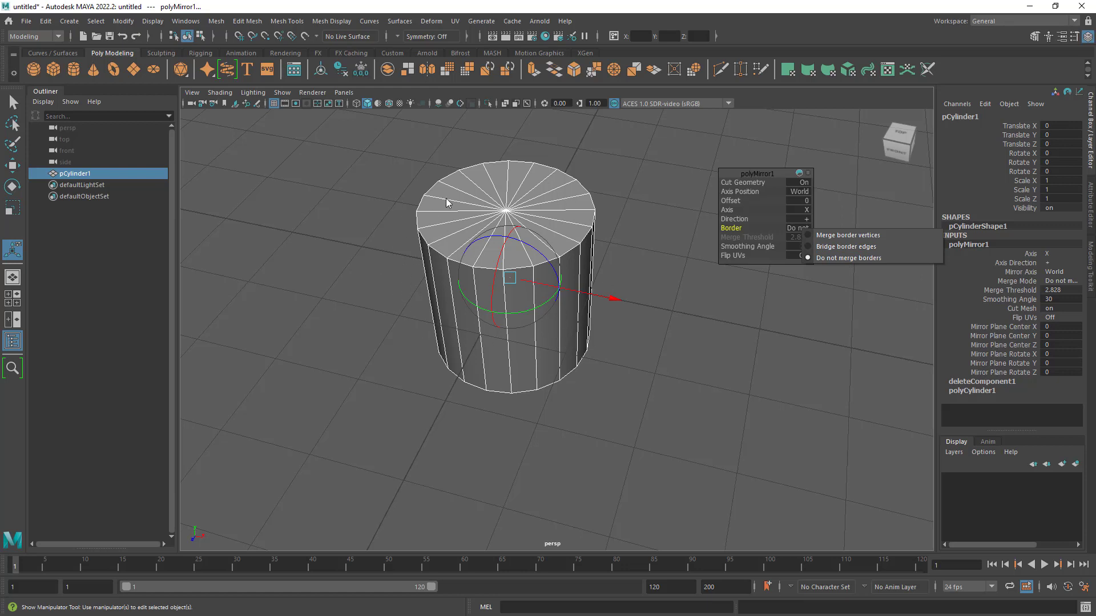
left_click(855, 237)
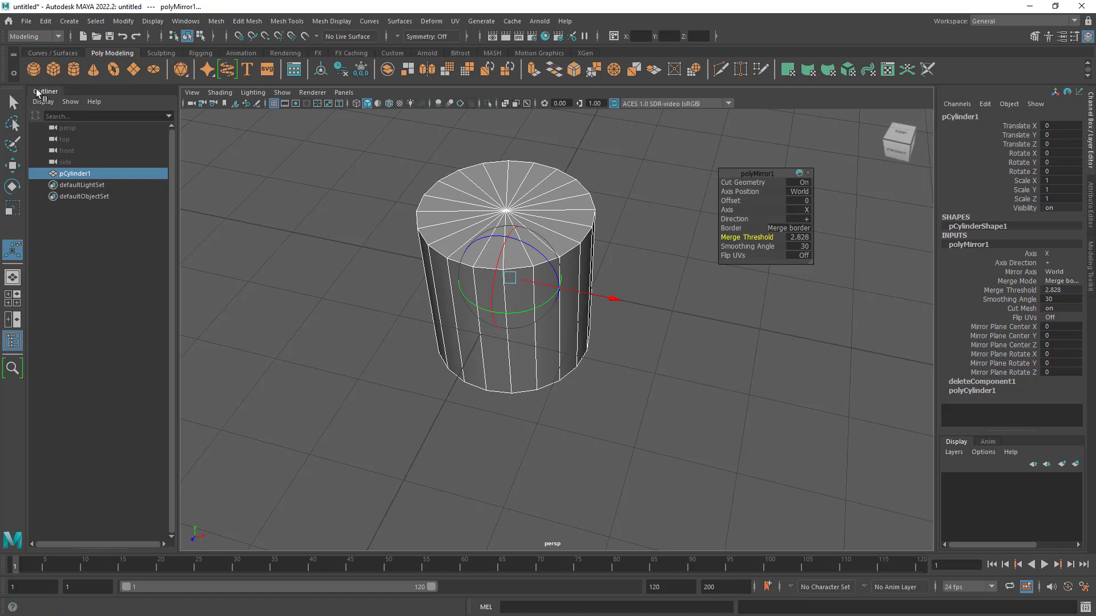
- Leave the Mirror manipulator for the Select tool and examine the completed cylinder from several angles, reselecting it
left_click(14, 102)
left_click_drag(560, 266, 561, 266, "alt")
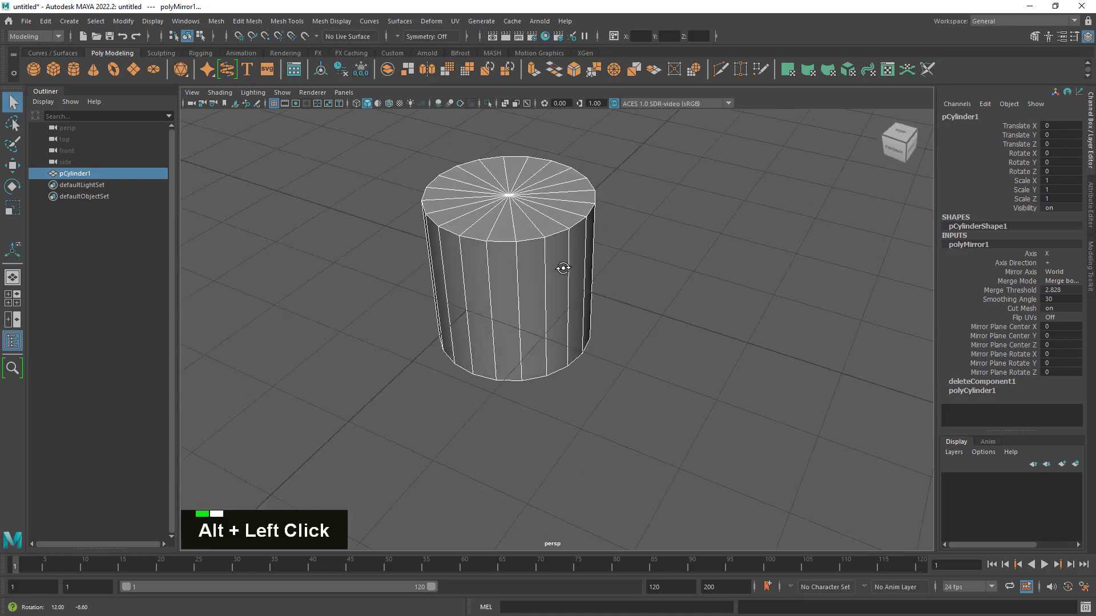
middle_click_drag(538, 238, 568, 323, "alt")
left_click_drag(568, 318, 564, 306, "alt")
right_click_drag(564, 307, 617, 339, "alt")
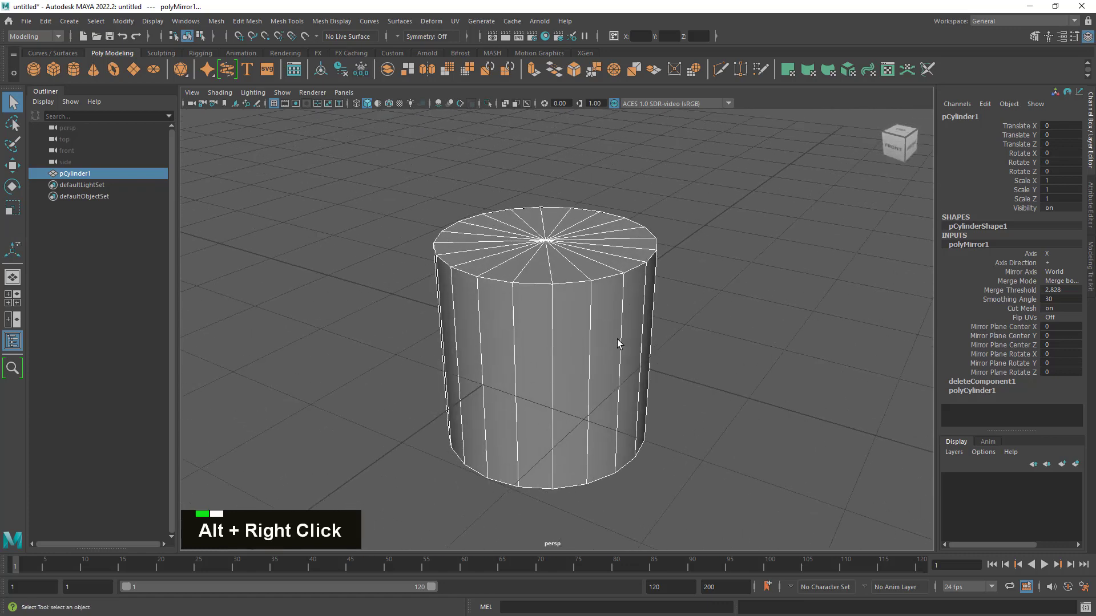
middle_click_drag(617, 339, 618, 279, "alt")
left_click_drag(619, 278, 625, 309, "alt")
right_click_drag(625, 310, 606, 283, "alt")
middle_click_drag(611, 309, 626, 337, "alt")
right_click_drag(627, 337, 668, 335, "alt")
left_click_drag(668, 335, 670, 338, "alt")
left_click(669, 313)
left_click(642, 310)
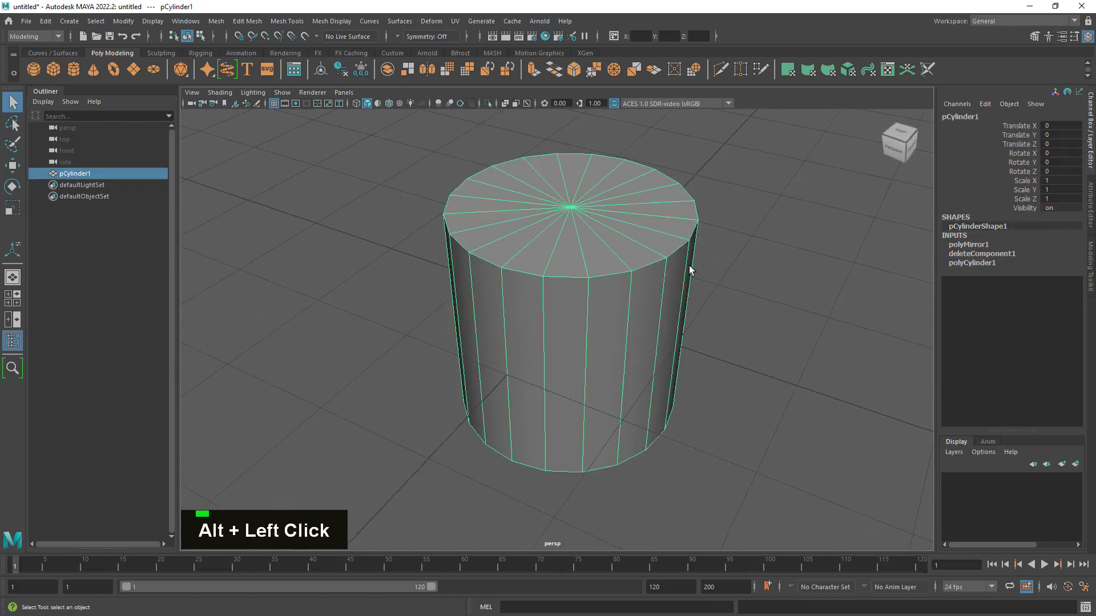
middle_click_drag(766, 294, 748, 303, "alt")
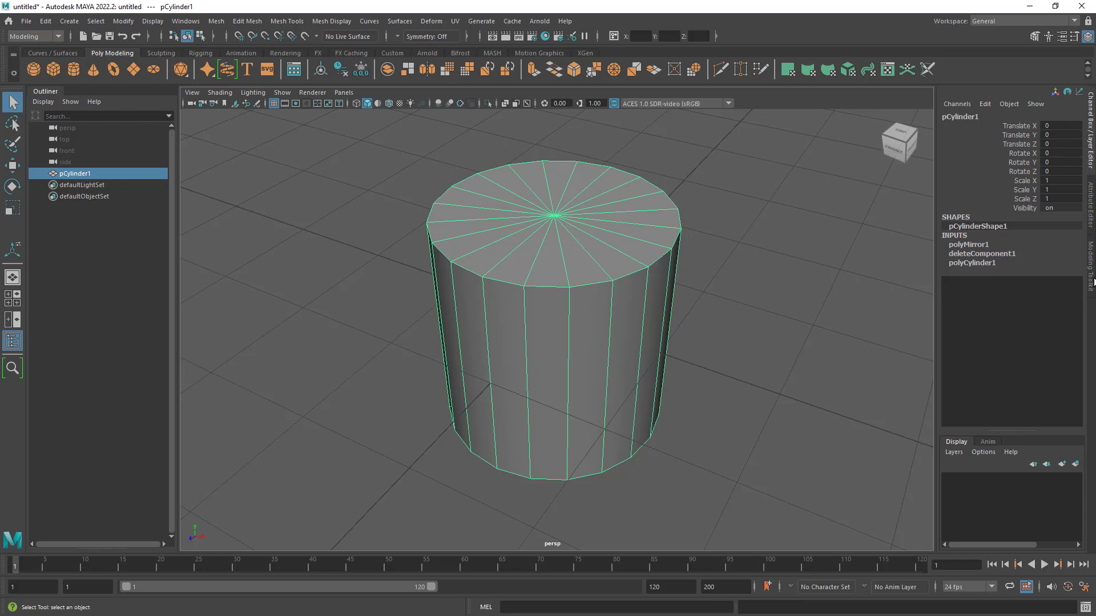
- Show the Modeling Toolkit and review its Symmetry options for the selected cylinder
left_click(1092, 281)
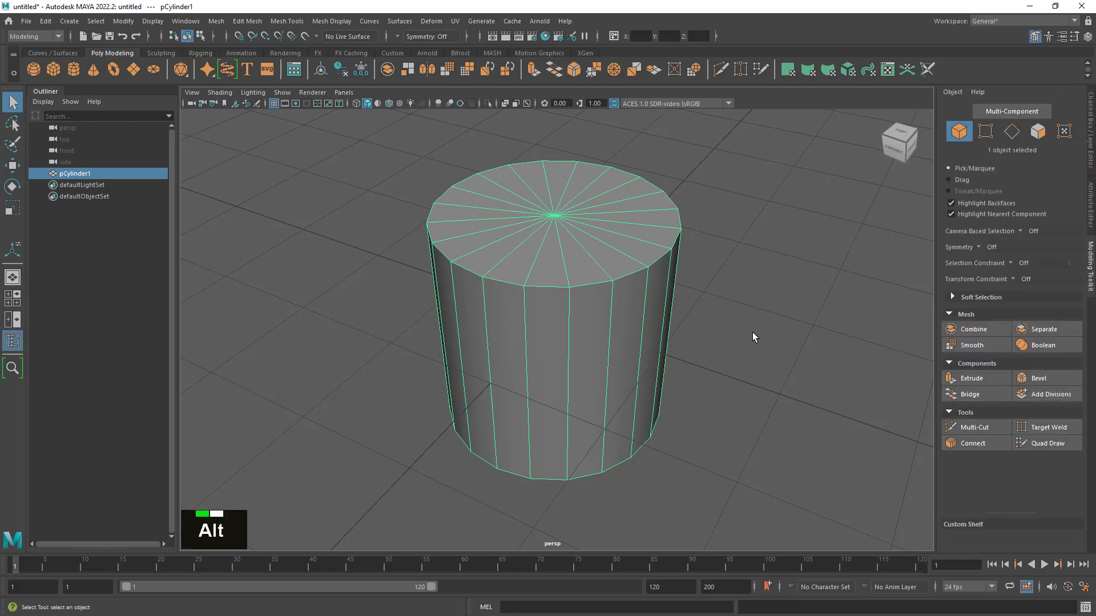
right_click_drag(753, 332, 756, 341, "alt")
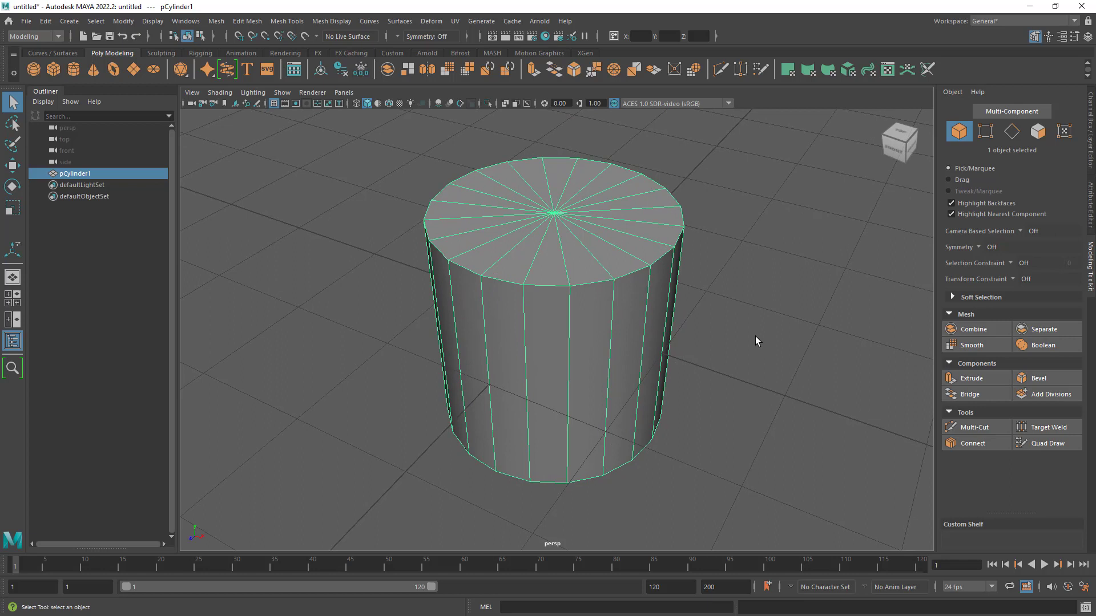
left_click(981, 246)
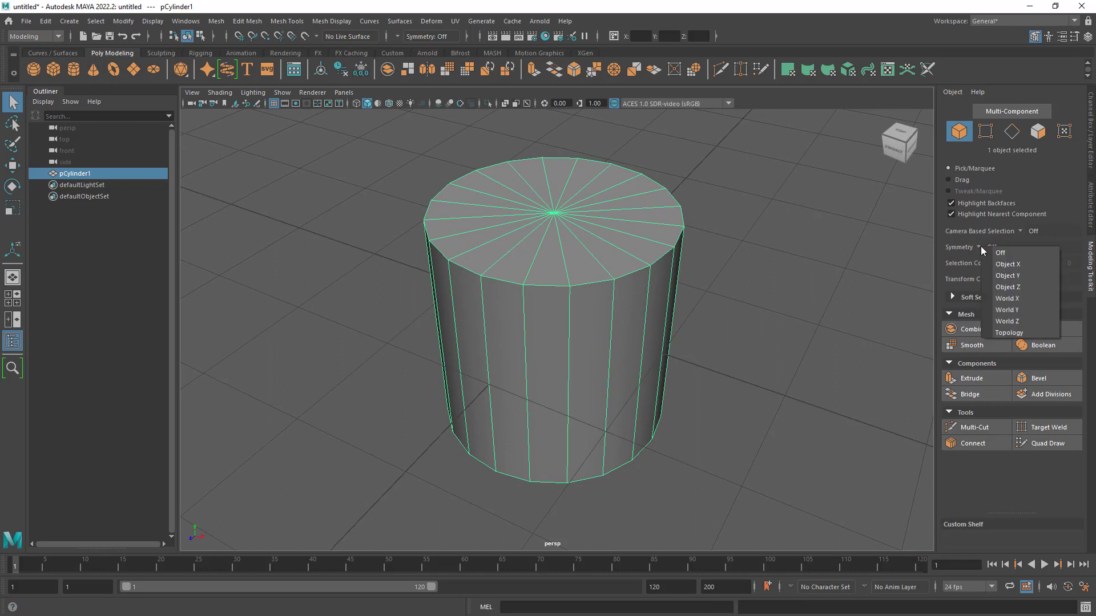
left_click(965, 256)
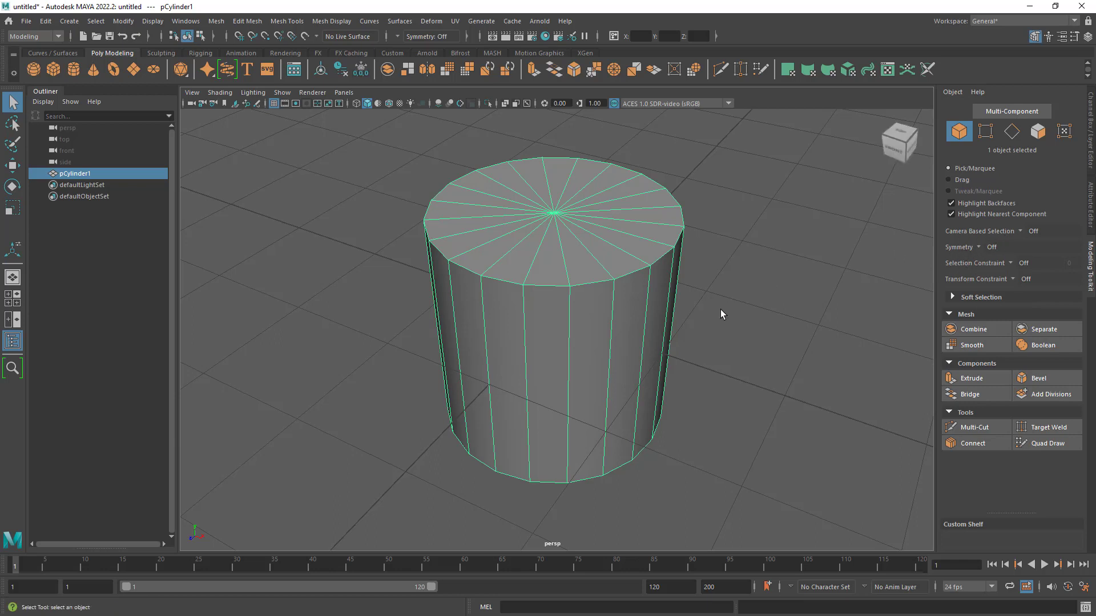
right_click_drag(720, 314, 695, 320, "alt")
left_click_drag(694, 322, 689, 330, "alt")
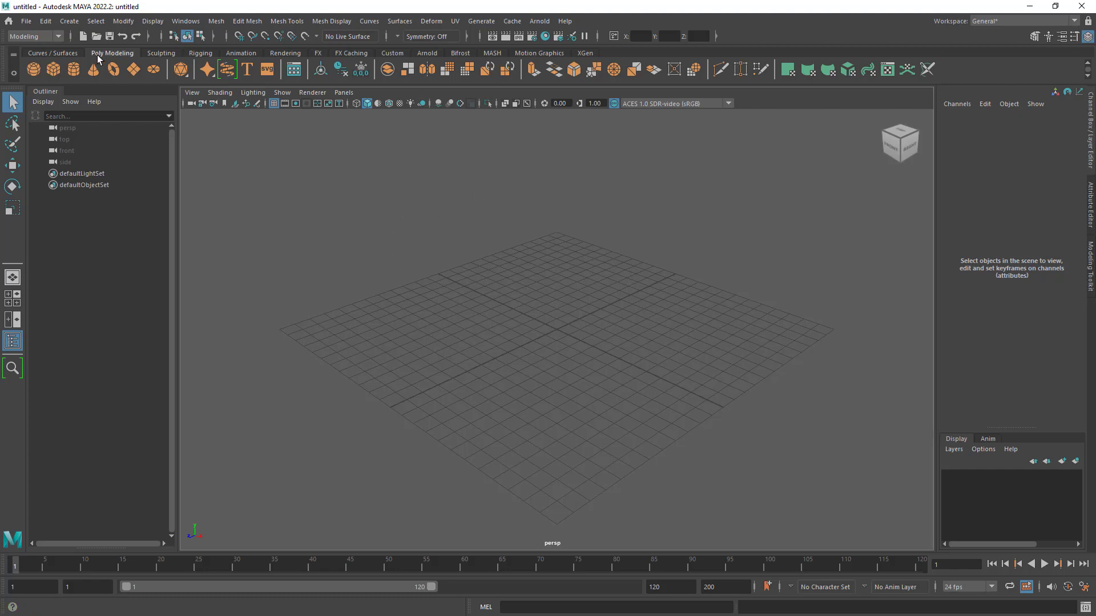
- Start a new project in the Project Window and name it Lighthouse_Island
left_click(27, 21)
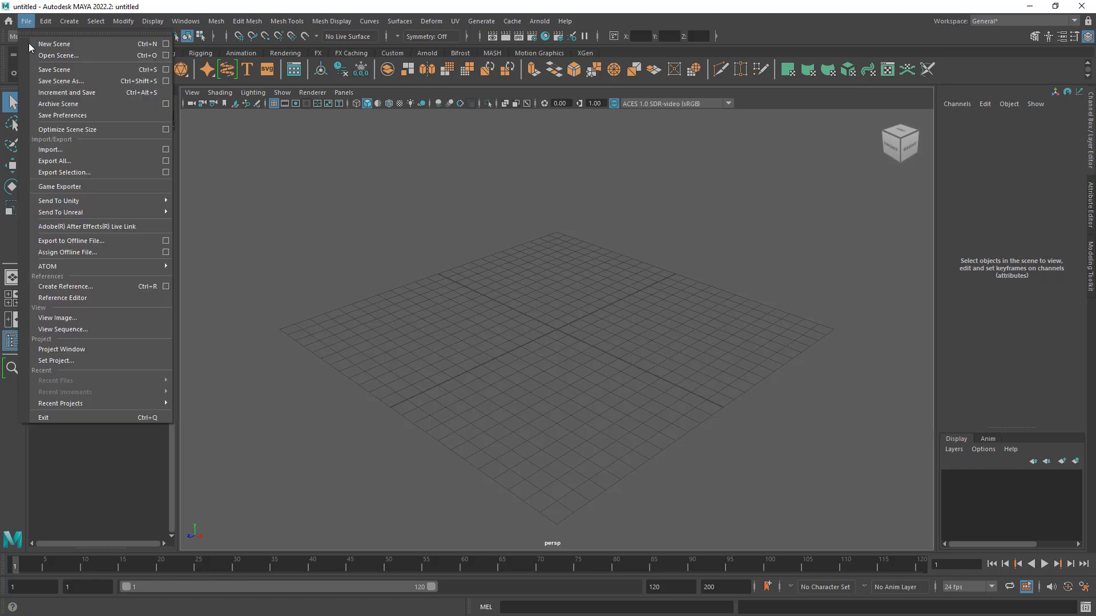
left_click(91, 350)
left_click_drag(532, 150, 507, 150)
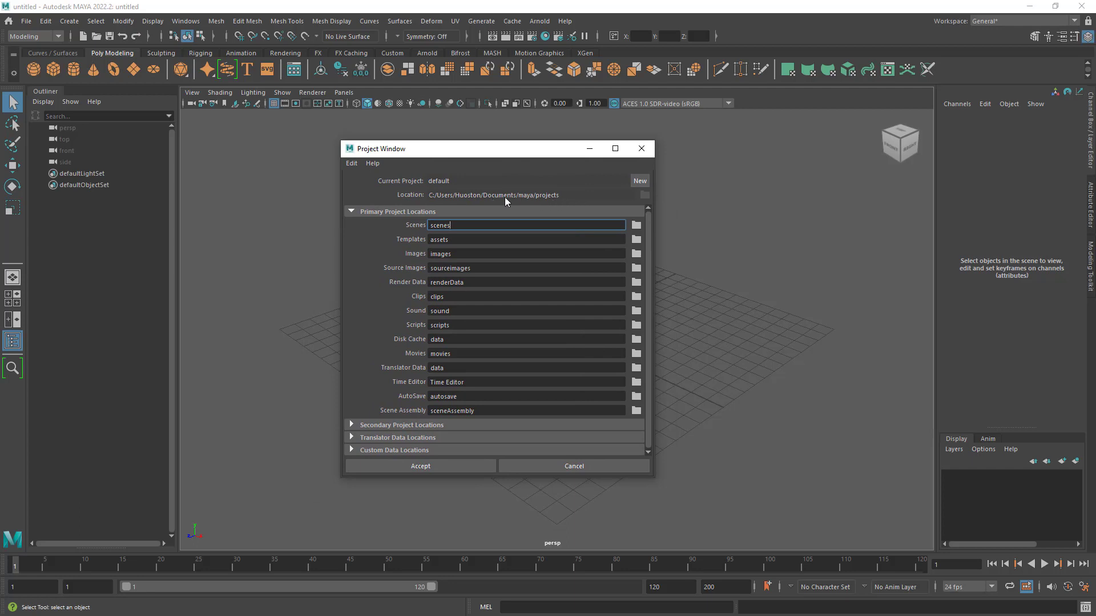
left_click(640, 181)
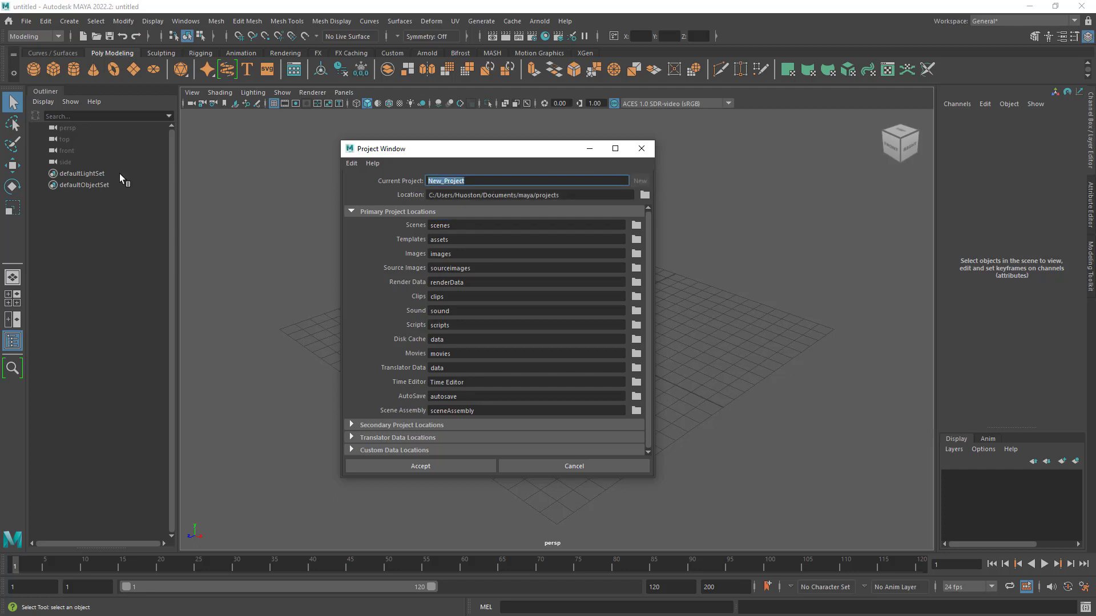
type("Lighthous")
type("e_Island")
- Check the project name and its location in the Project Window, and accept the new project
left_click_drag(489, 152, 497, 142)
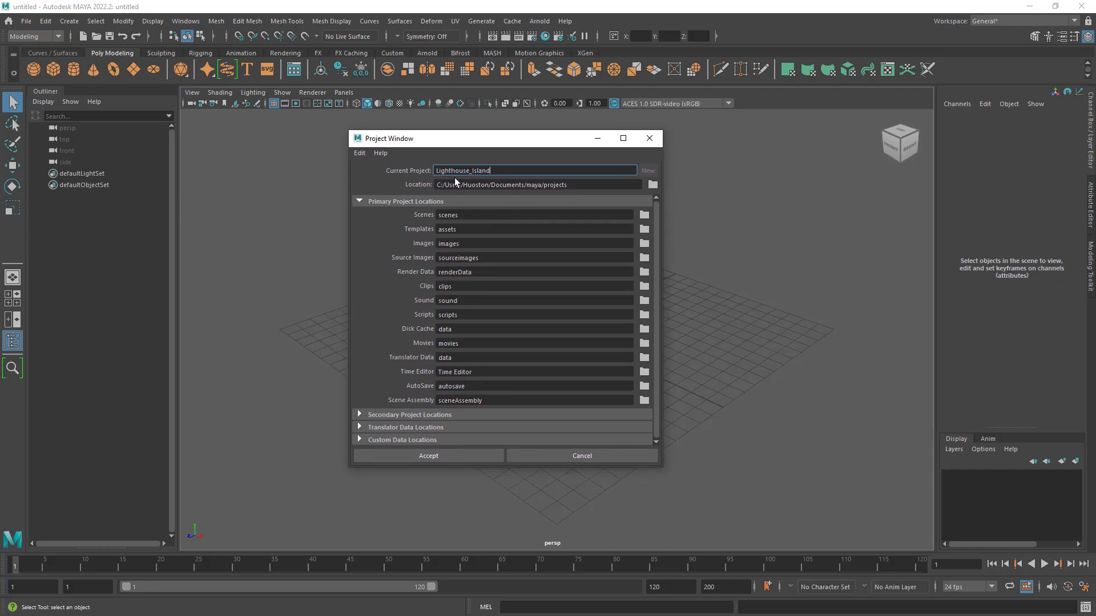
left_click_drag(517, 171, 355, 170)
left_click_drag(526, 143, 537, 154)
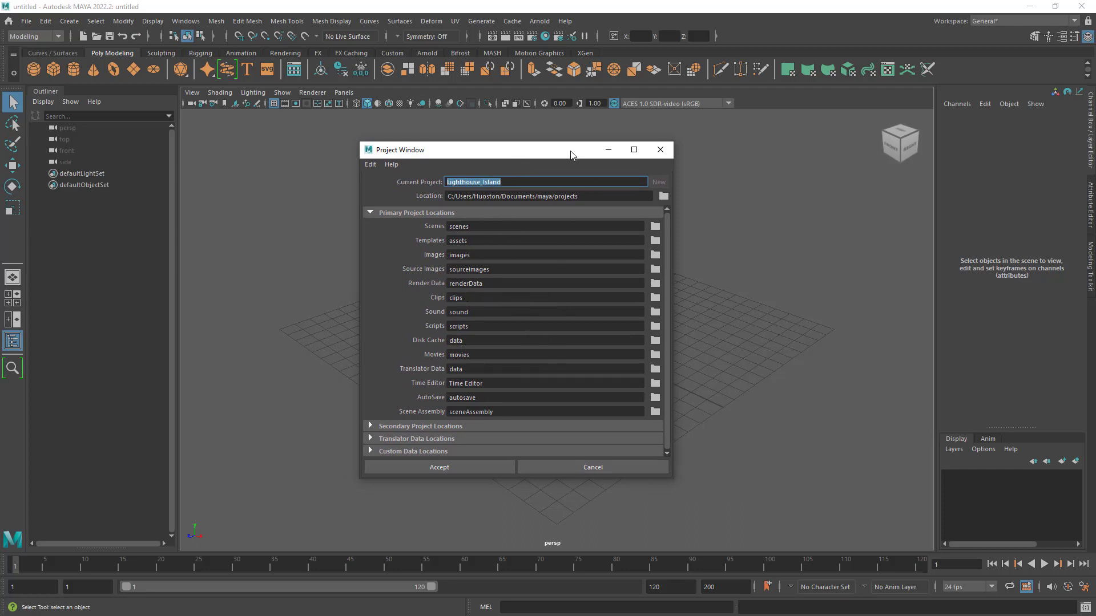
left_click_drag(571, 152, 559, 130)
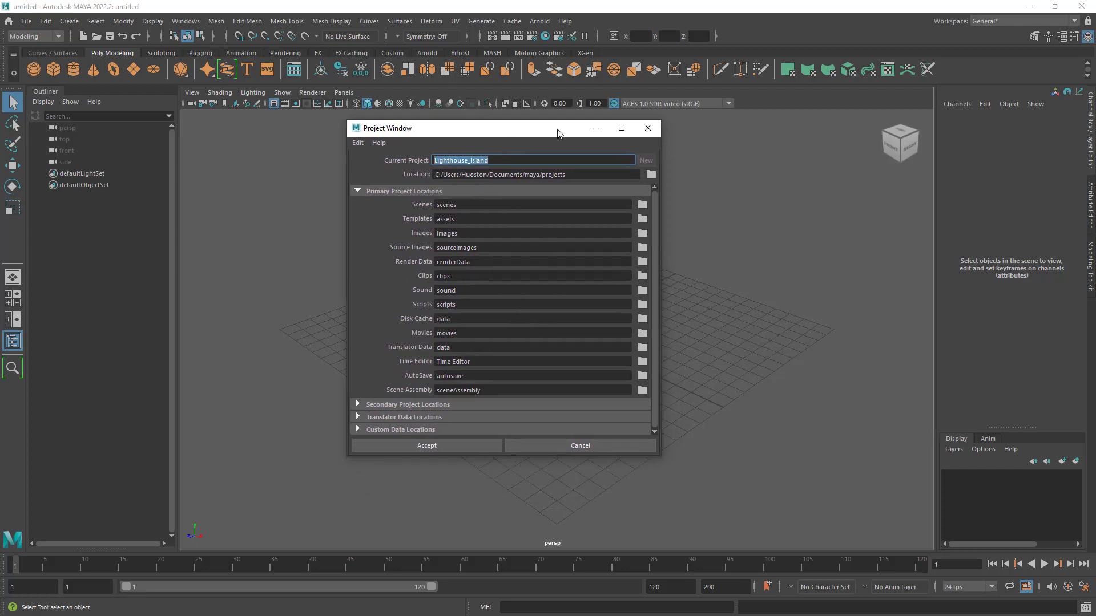
left_click(578, 175)
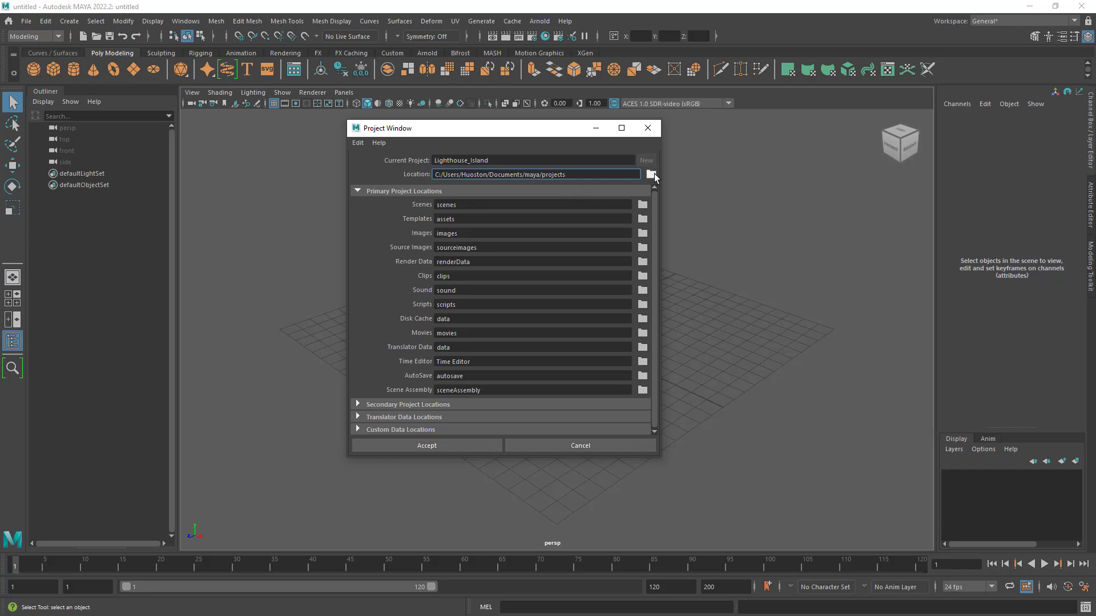
double_click(563, 174)
double_click(500, 161)
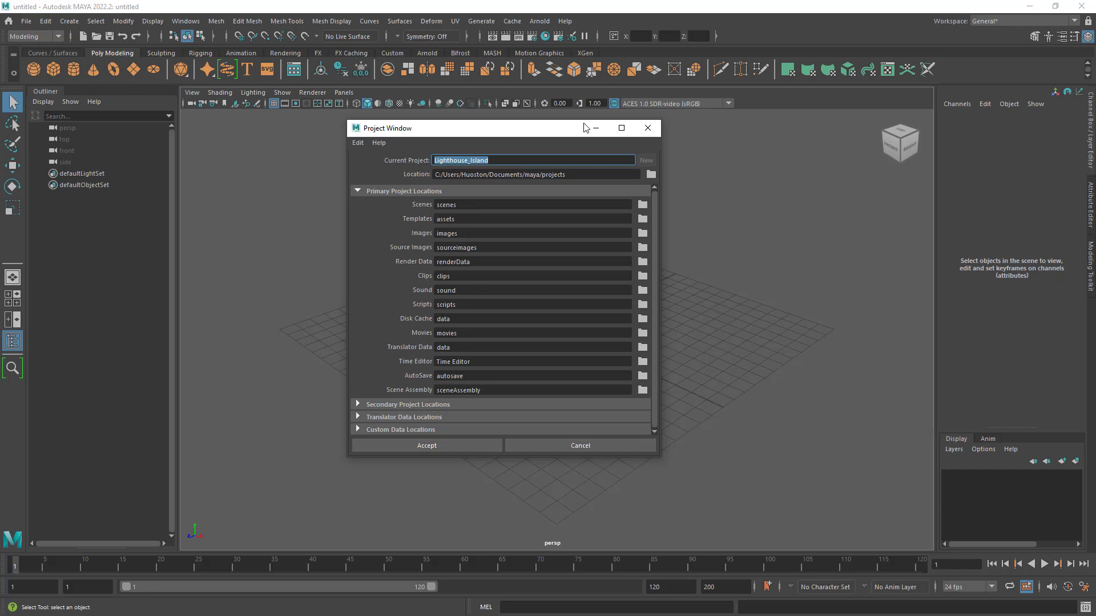
left_click_drag(548, 133, 558, 137)
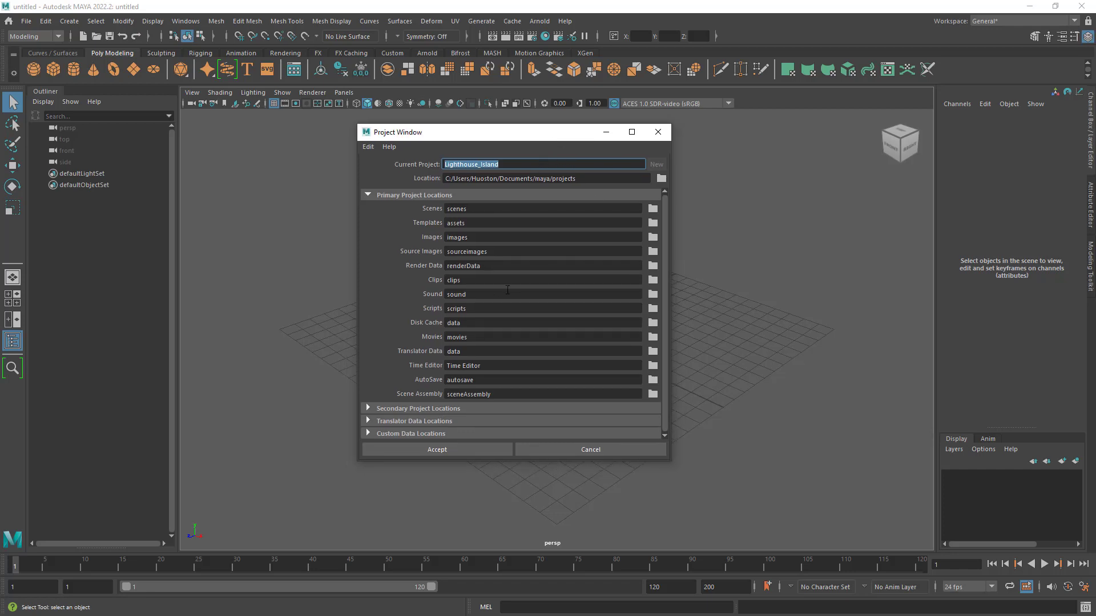
left_click(440, 449)
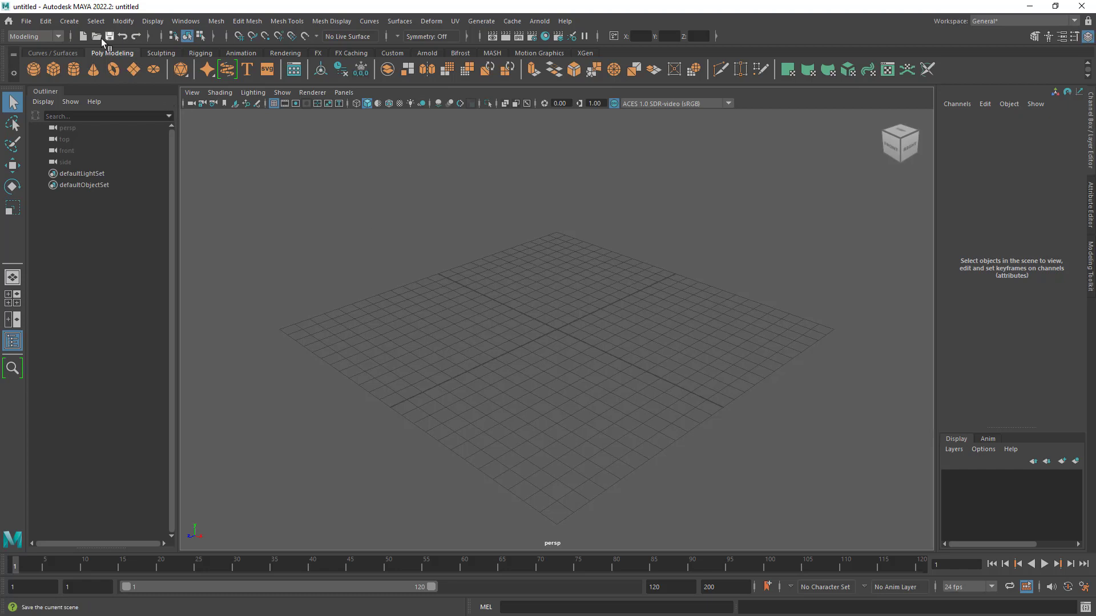
- Check in the Save Scene dialog that the save path leads to the Lighthouse_Island project's scenes folder, and leave without saving
left_click(26, 21)
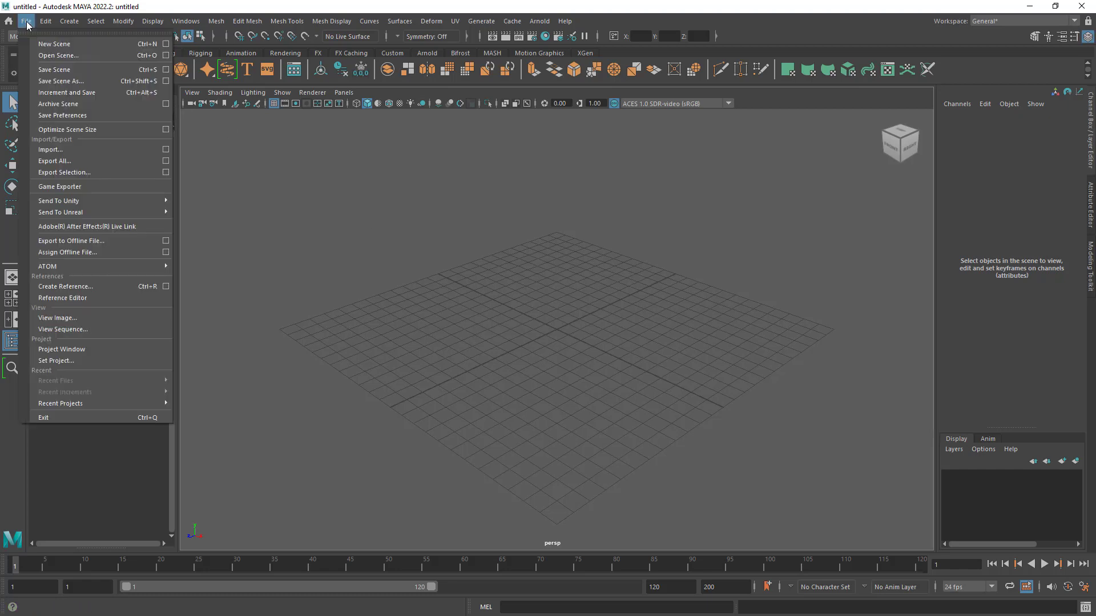
left_click(77, 71)
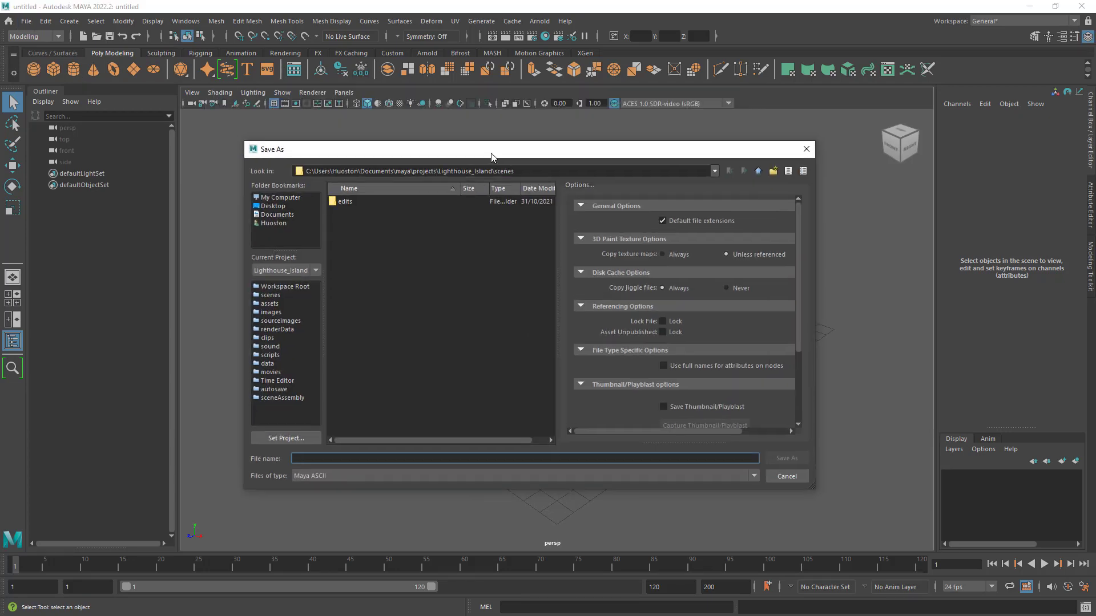
double_click(422, 169)
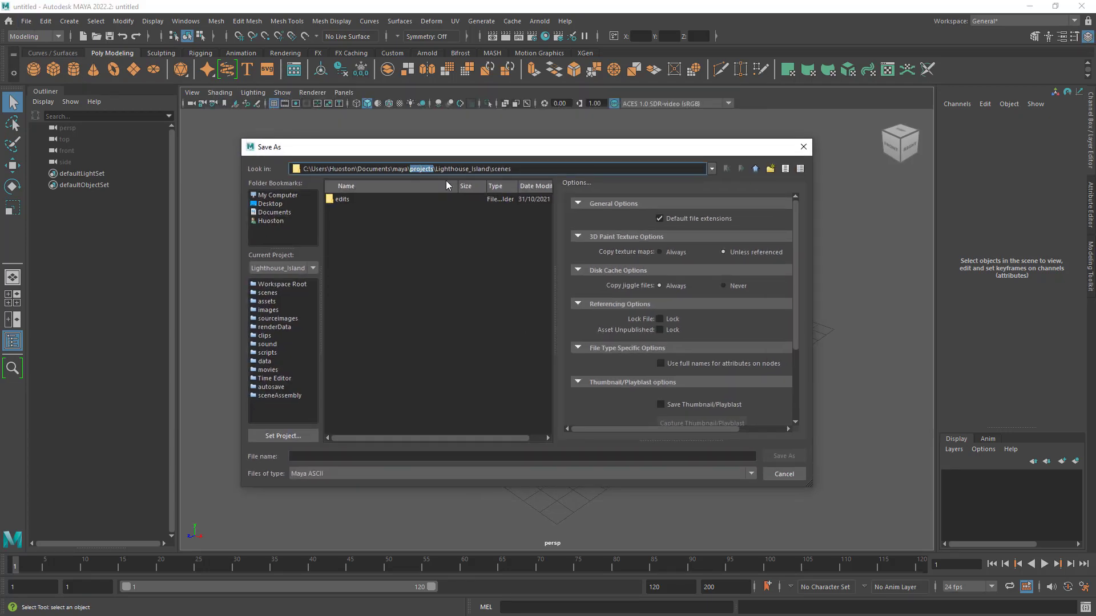
double_click(450, 169)
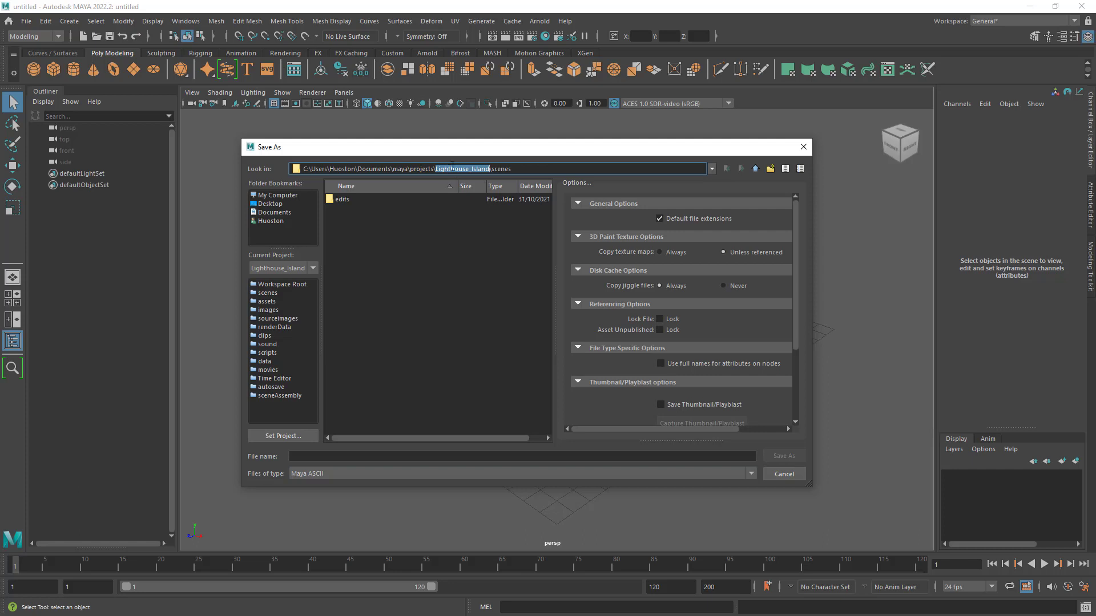
double_click(501, 169)
left_click_drag(503, 154, 503, 147)
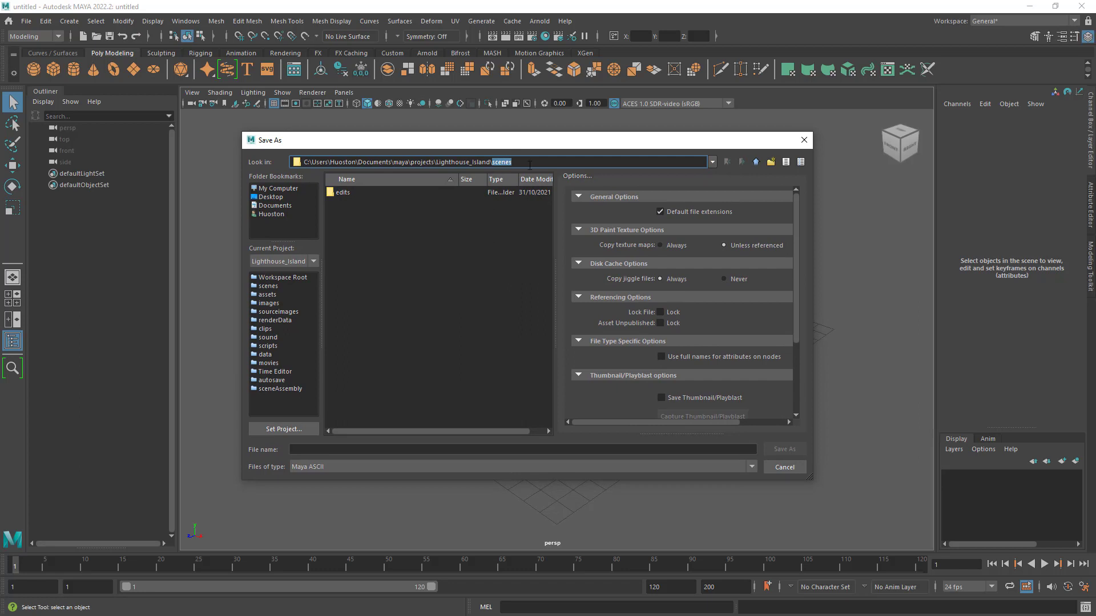
left_click_drag(536, 145, 536, 133)
left_click(474, 153)
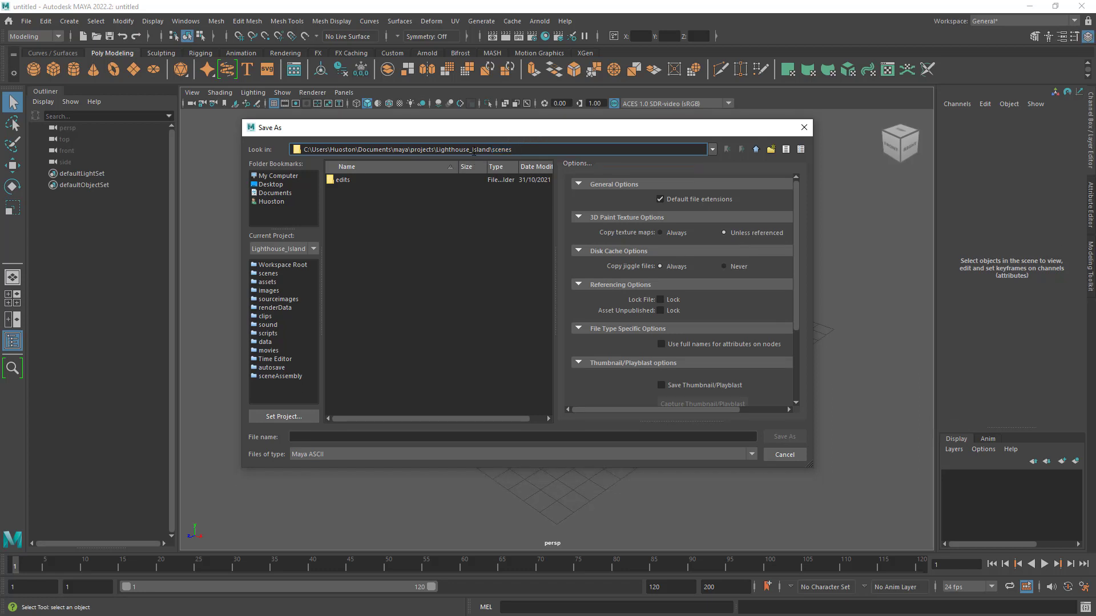
double_click(473, 151)
left_click_drag(434, 151, 304, 150)
left_click_drag(549, 132, 552, 143)
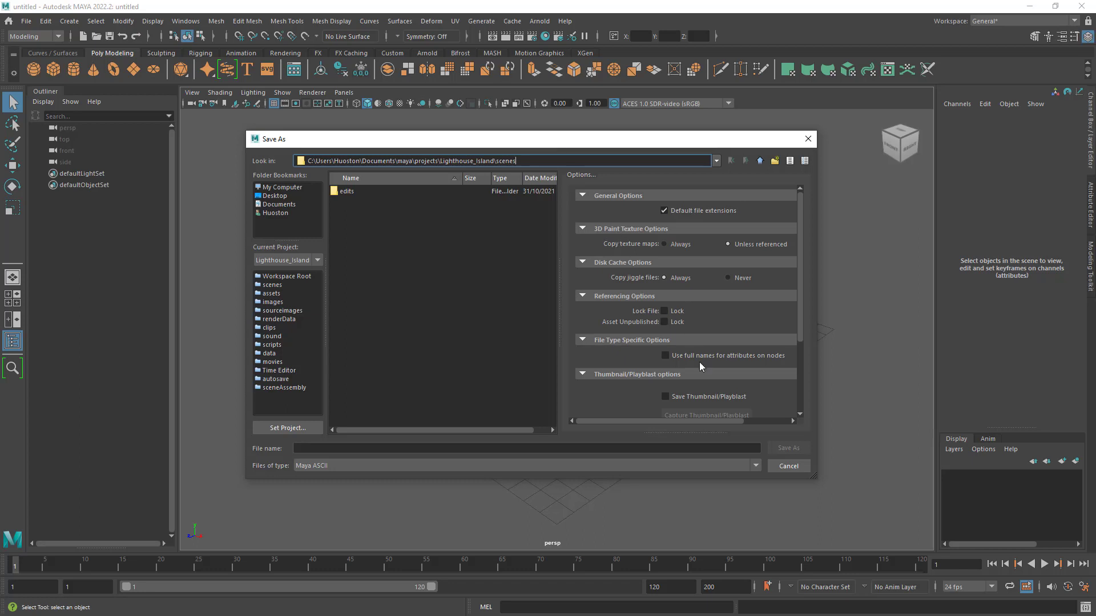
mouse_move(550, 147)
left_mouse_down()
mouse_move(560, 151)
mouse_move(547, 138)
left_mouse_up()
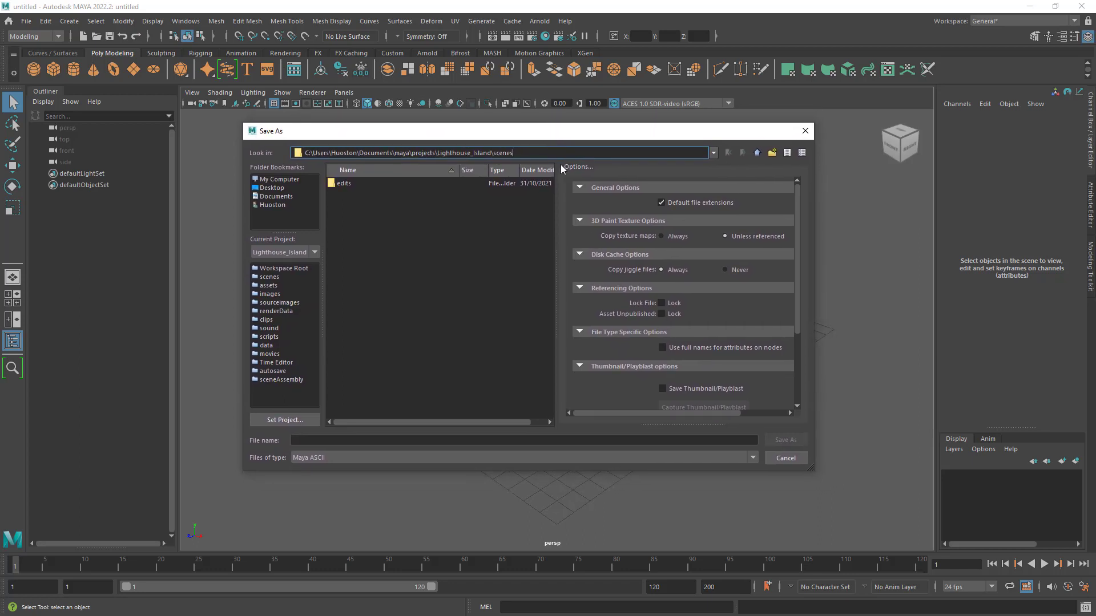
left_click(786, 458)
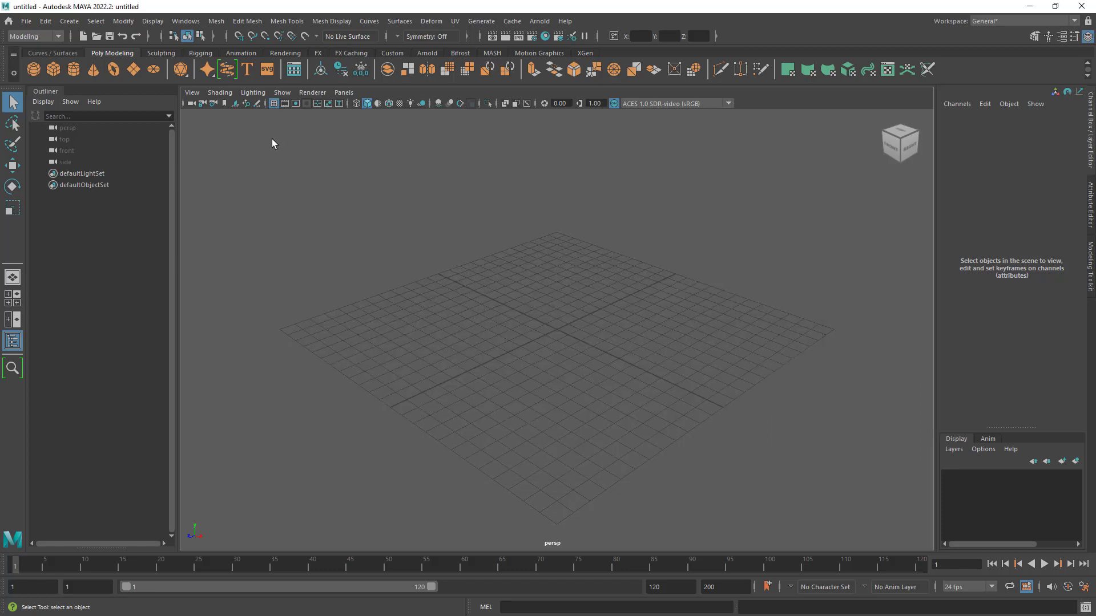
- Set the Lighthouse_Island folder in maya\projects as the current project
left_click(26, 21)
left_click(111, 358)
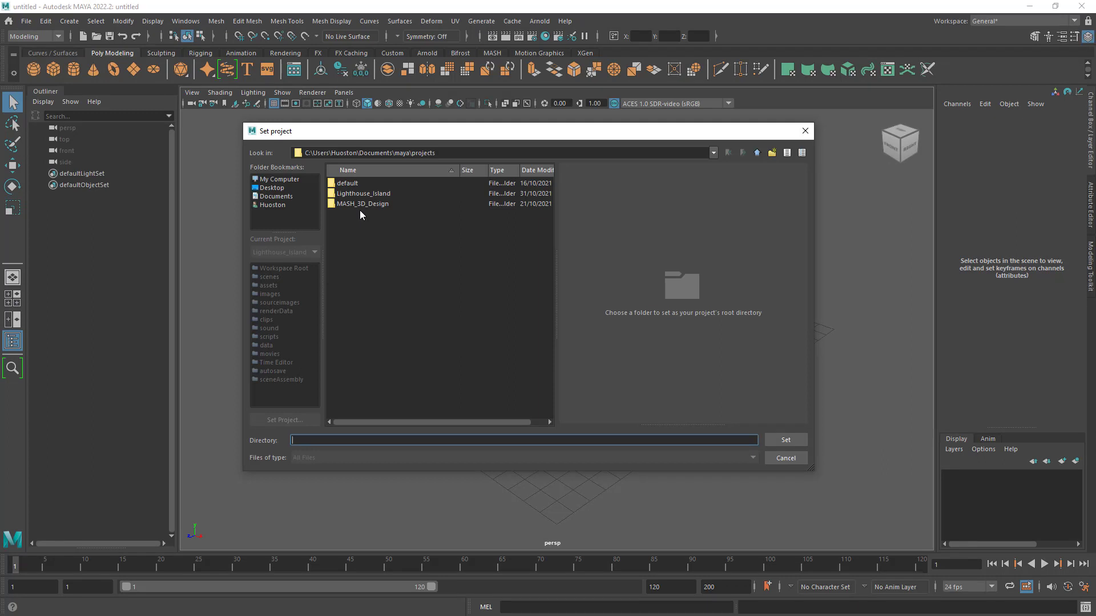
left_click(363, 194)
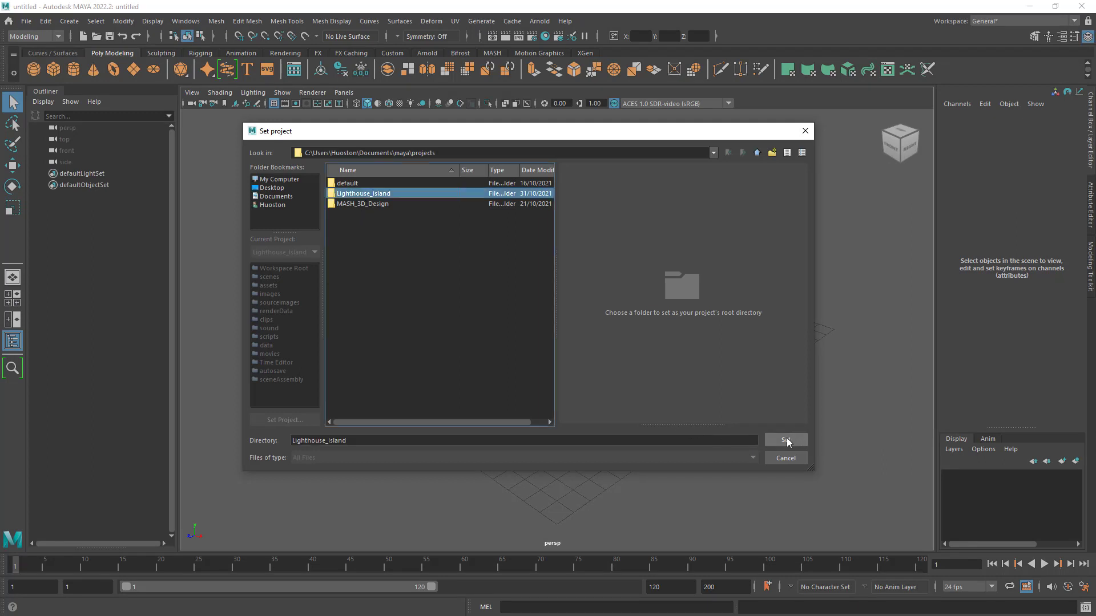
left_click(787, 438)
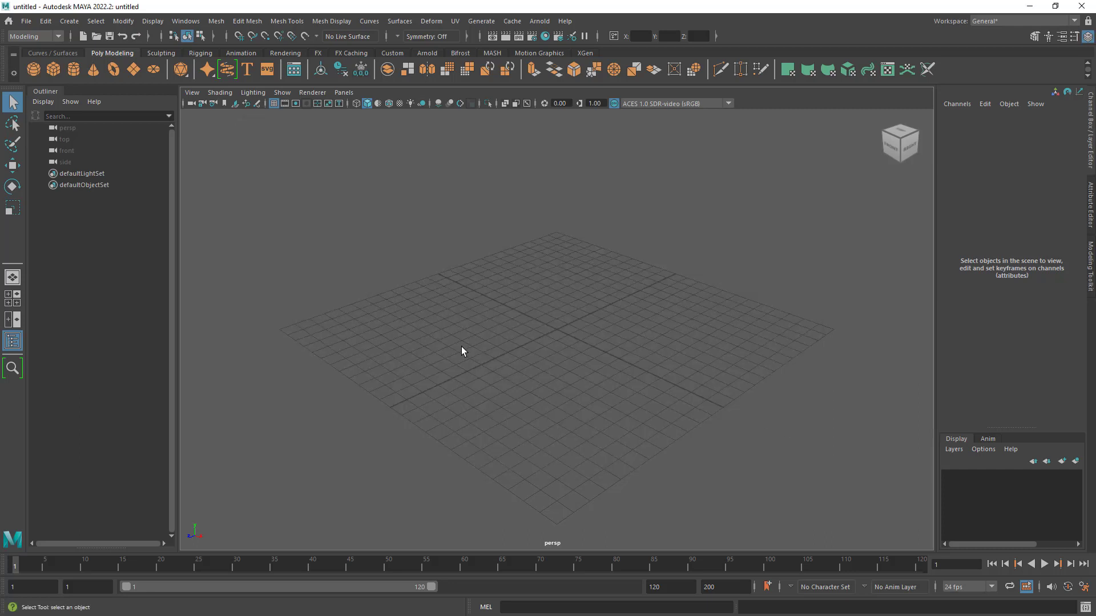
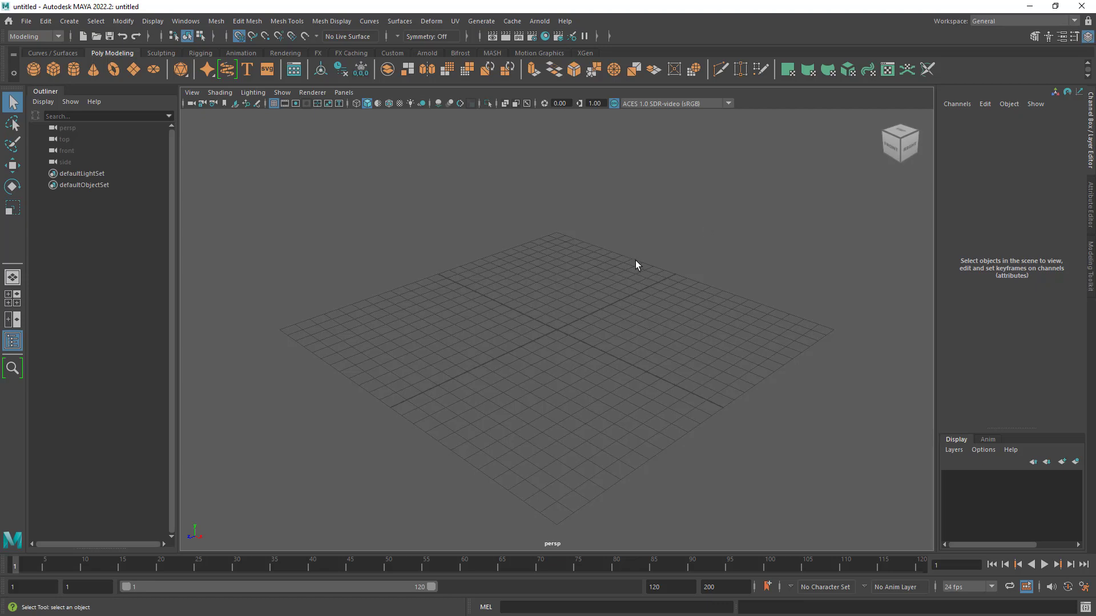
- Create a polygon torus and a polygon cone at the origin
right_click_drag(624, 318, 839, 367, "alt")
left_click_drag(721, 348, 707, 339, "alt")
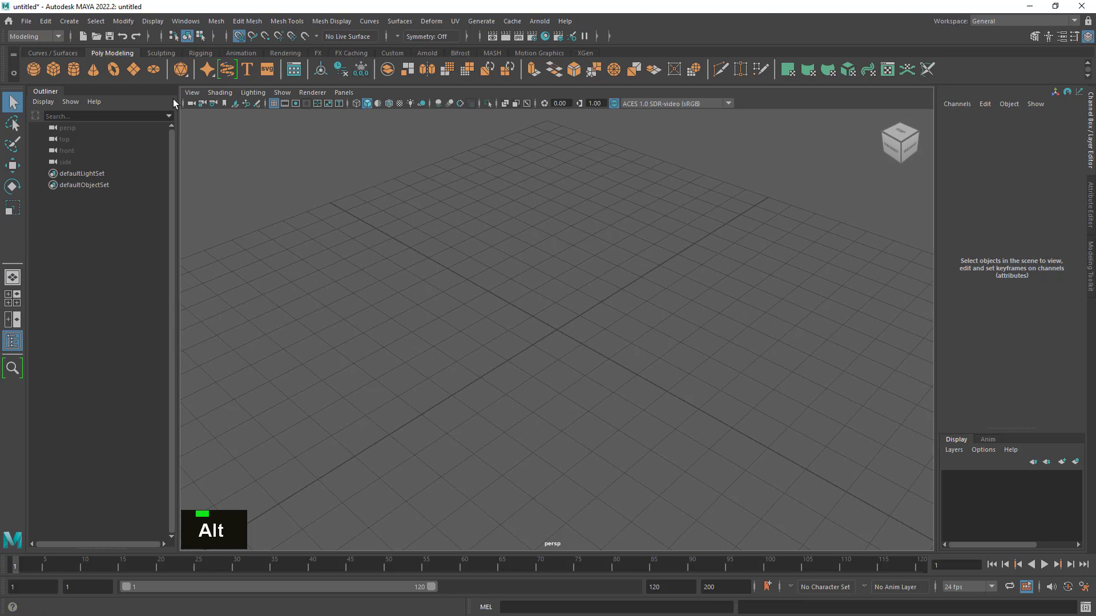
left_click(115, 67)
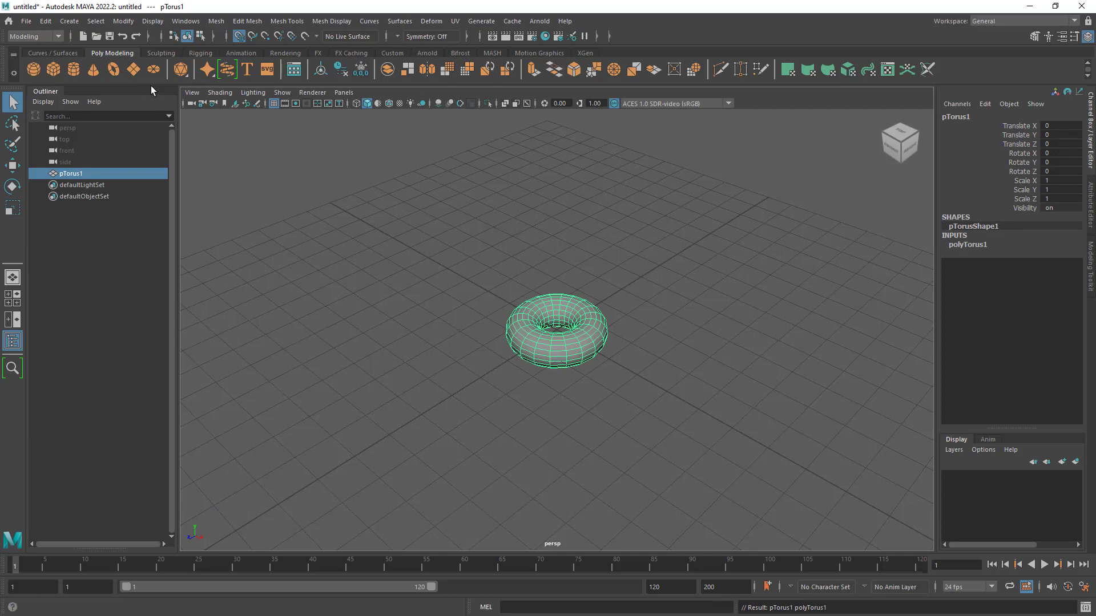
left_click(90, 69)
right_click_drag(677, 298, 808, 311, "alt")
left_click_drag(735, 314, 731, 309, "alt")
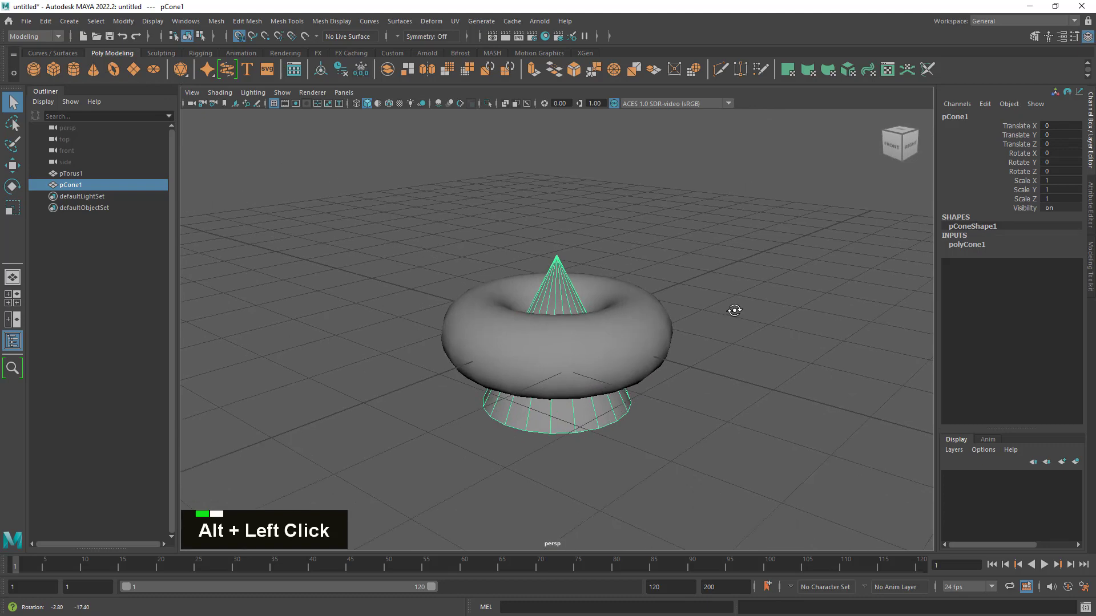
mouse_move(588, 281)
right_mouse_down("alt")
mouse_move(751, 333)
mouse_move(605, 293)
right_mouse_up("alt")
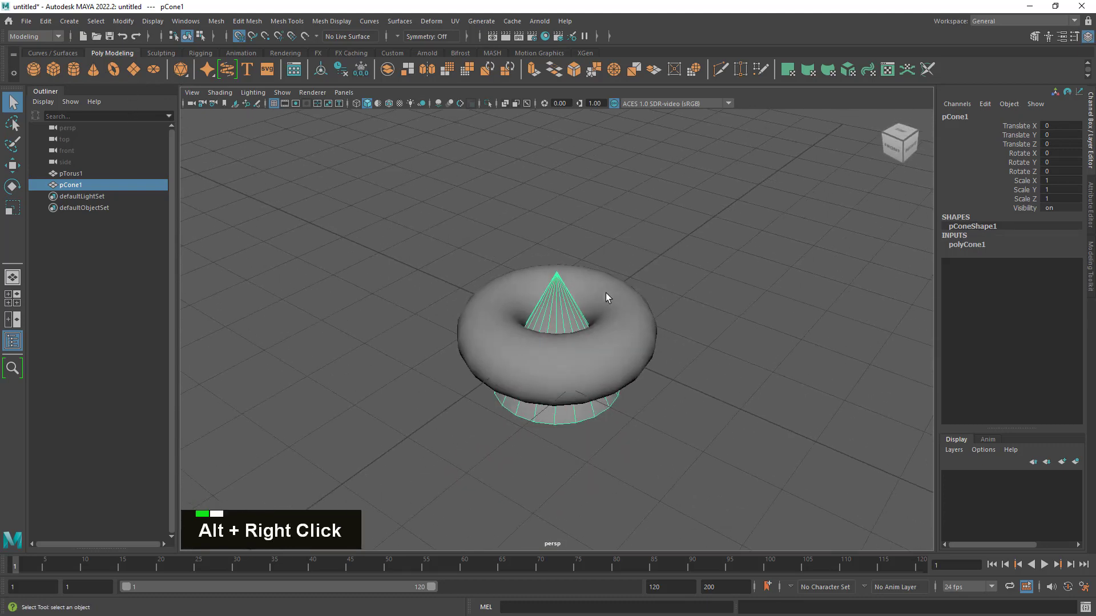
- Add a polygon cube at the origin, inside the torus
left_click(619, 358)
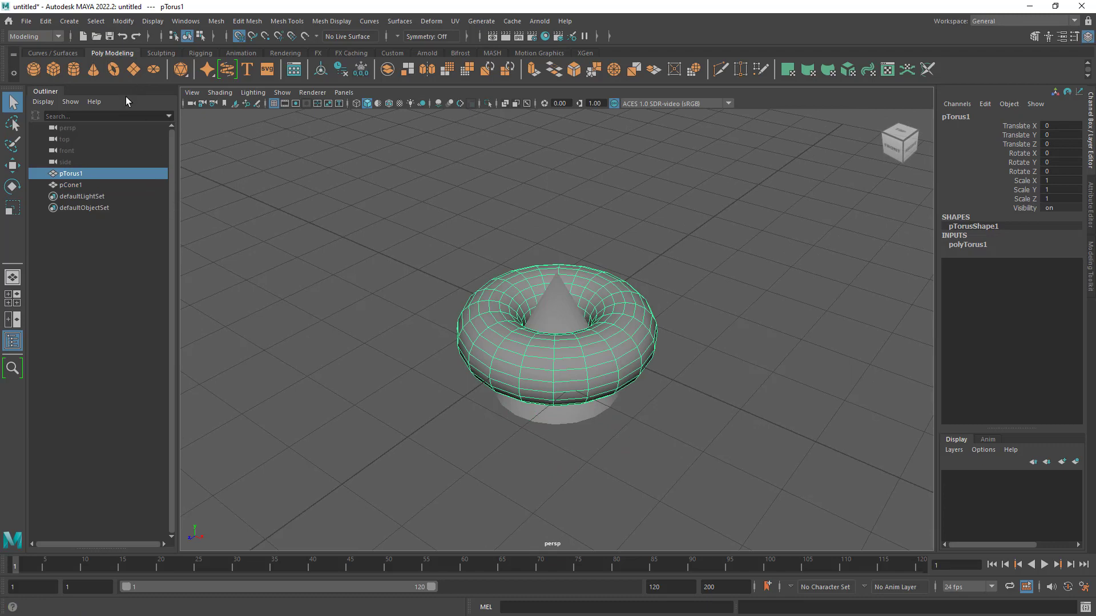
left_click(54, 70)
left_click_drag(547, 351, 525, 349, "alt")
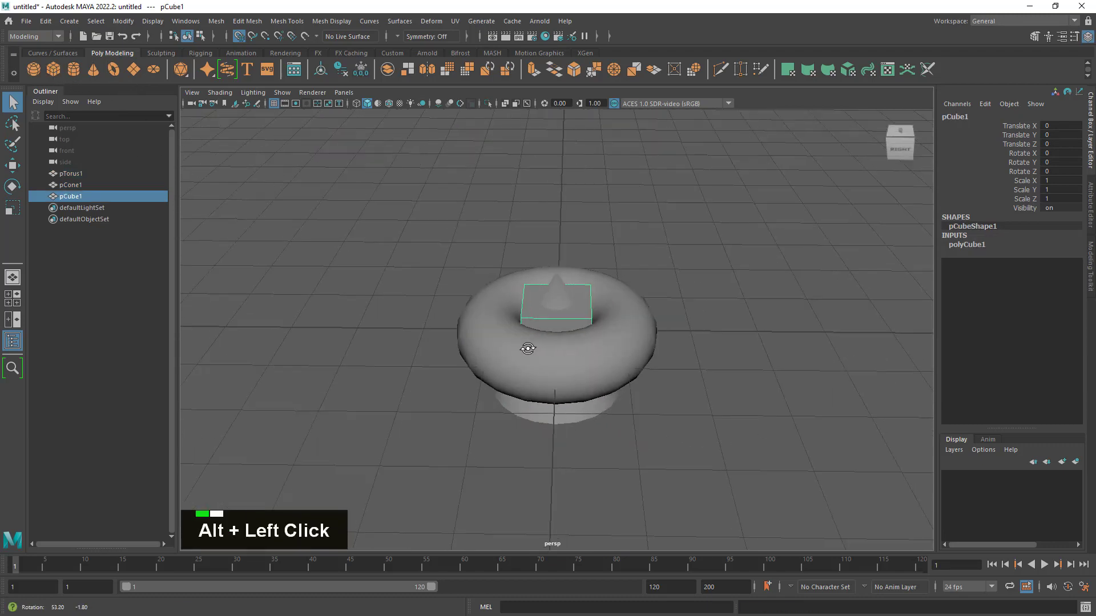
left_click_drag(613, 362, 733, 352, "alt")
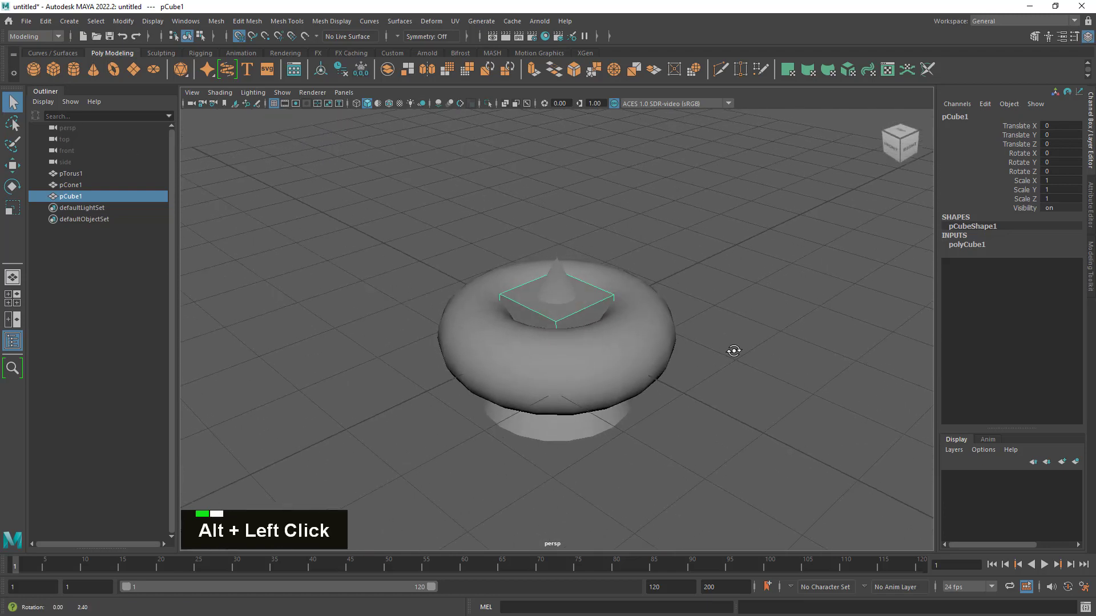
- Create a polygon plane and scale it uniformly to about 6.37 so it extends beyond the torus
left_click(134, 69)
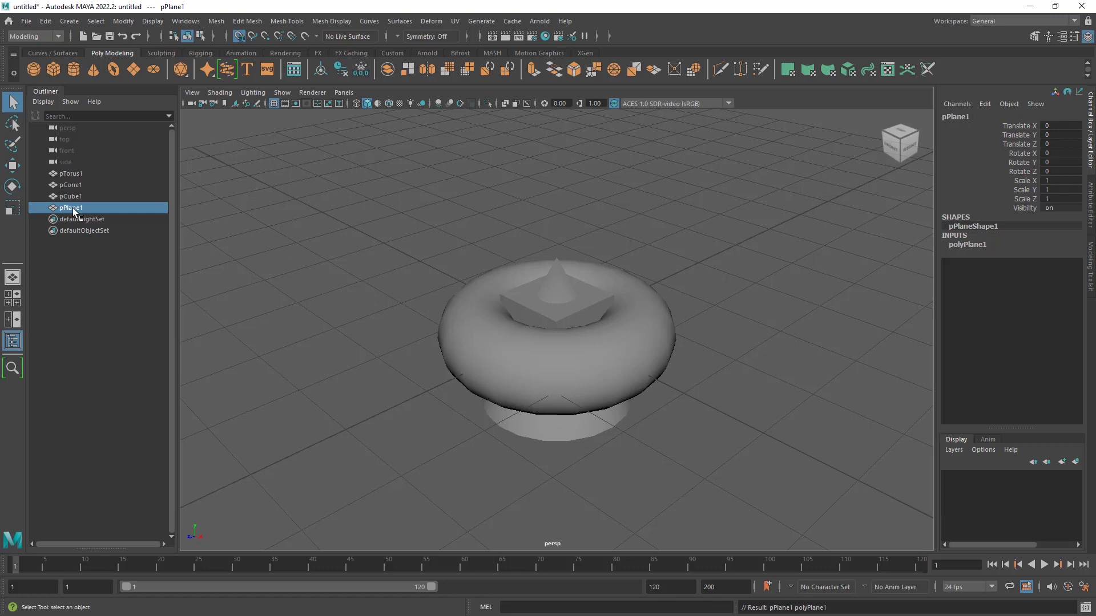
key("r")
middle_click_drag(706, 417, 844, 262)
mouse_move(763, 411)
left_mouse_down("alt")
mouse_move(751, 306)
mouse_move(732, 391)
mouse_move(751, 404)
mouse_move(784, 367)
mouse_move(773, 350)
mouse_move(763, 406)
left_mouse_up("alt")
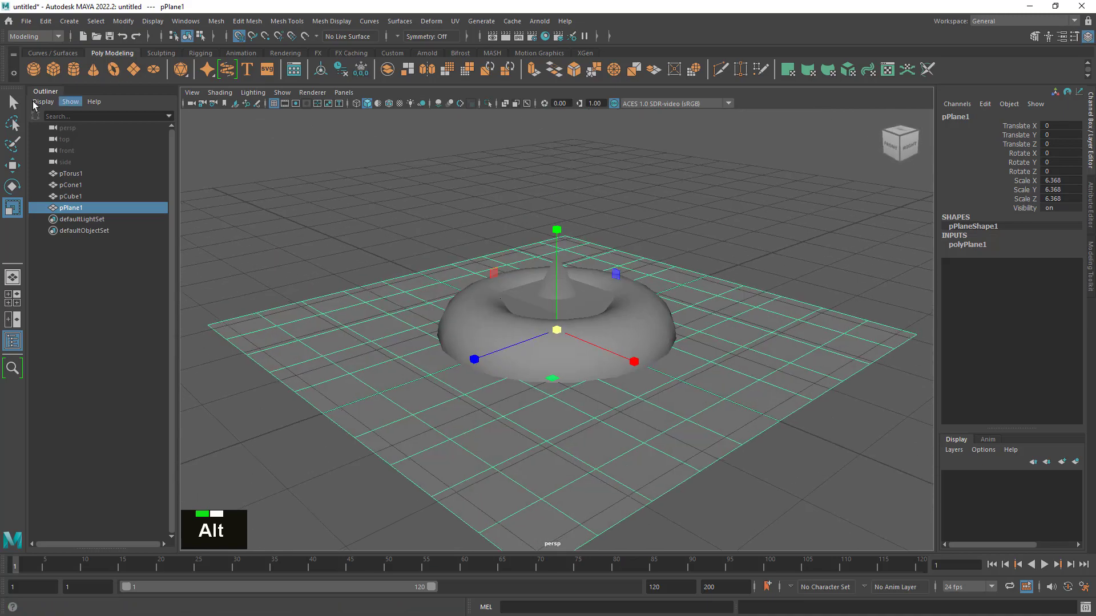
- Select the torus and raise it to a Translate Y of about 0.48 so it sits on the plane
left_click(13, 102)
scroll(628, 417, "up", 3, "alt")
left_click_drag(659, 409, 643, 392, "alt")
left_click(594, 342)
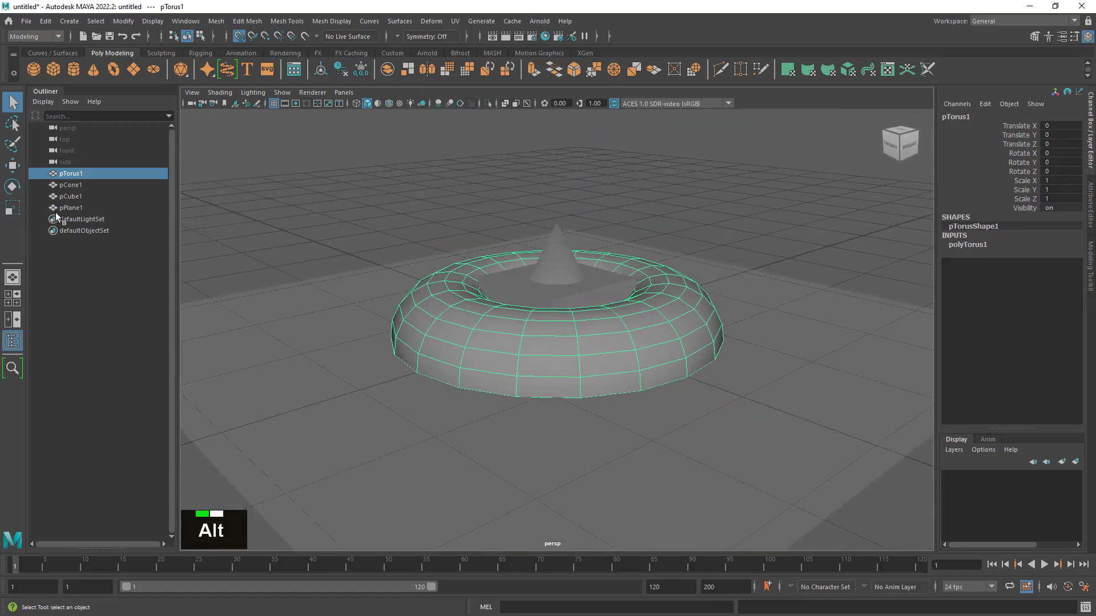
left_click(13, 165)
left_click_drag(556, 222, 562, 166)
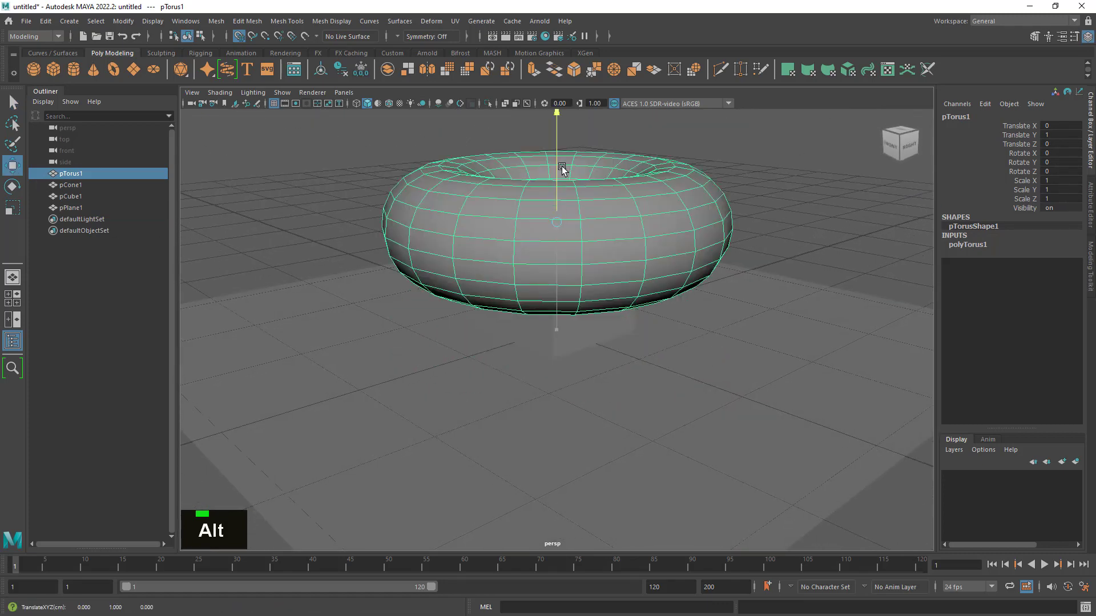
left_click_drag(557, 269, 577, 119, "alt")
middle_click_drag(576, 120, 574, 184)
- Raise the cone above the torus to a Translate Y of about 2.66
left_click(597, 443)
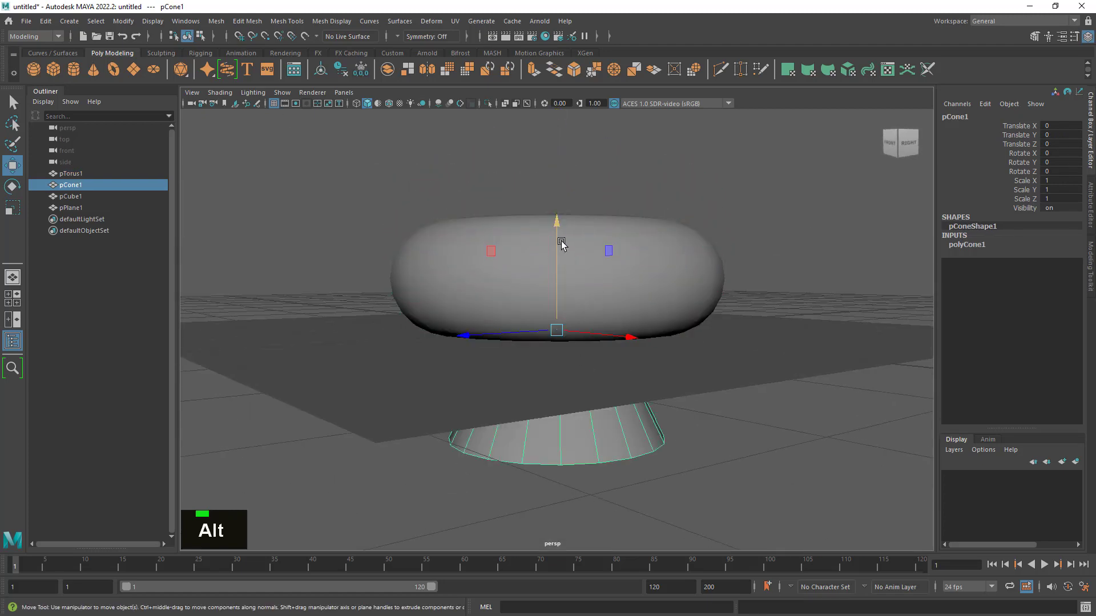
left_click_drag(558, 239, 632, 2)
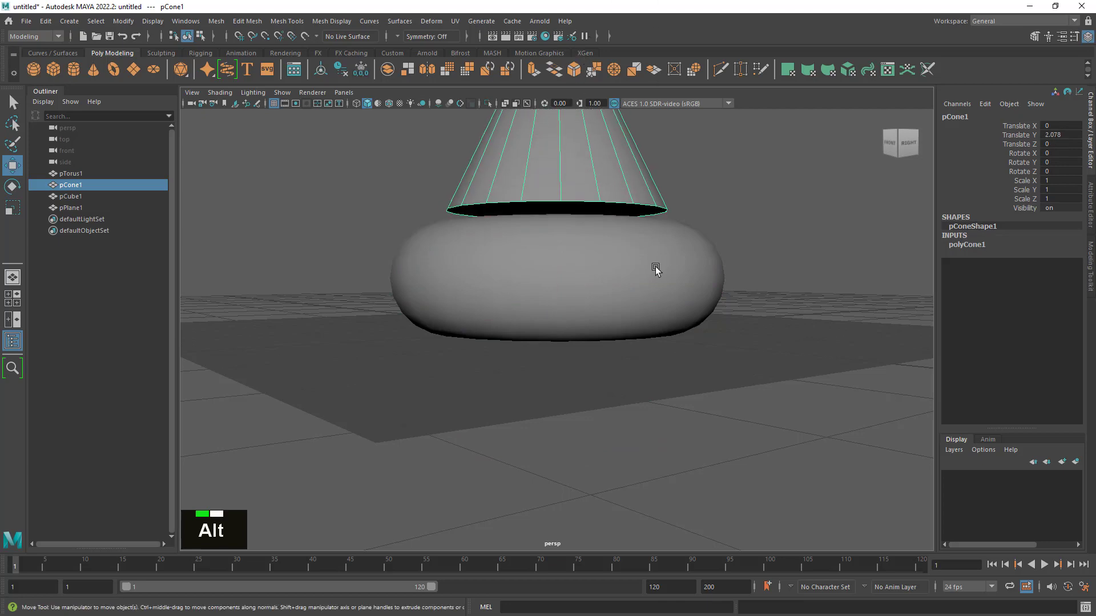
middle_click_drag(608, 157, 567, 411, "alt")
left_click_drag(519, 260, 535, 182)
left_click_drag(542, 431, 556, 374, "alt")
right_click_drag(556, 374, 607, 399, "alt")
middle_click_drag(607, 401, 632, 399, "alt")
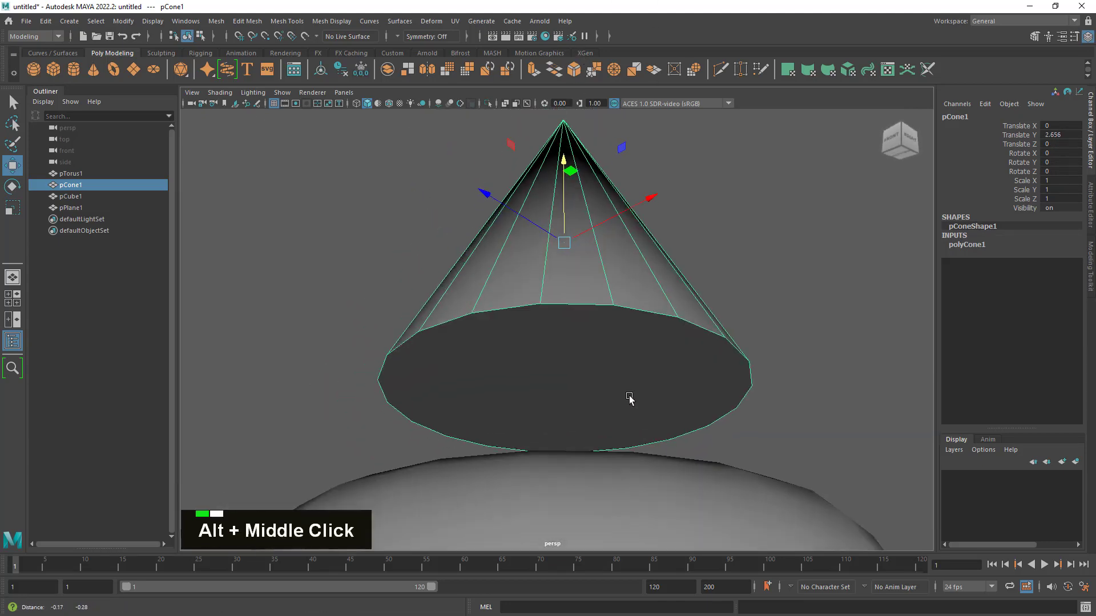
left_click_drag(631, 399, 615, 406, "alt")
- Move the cone's pivot point to the centre of its base face, aligned to that face
key("d")
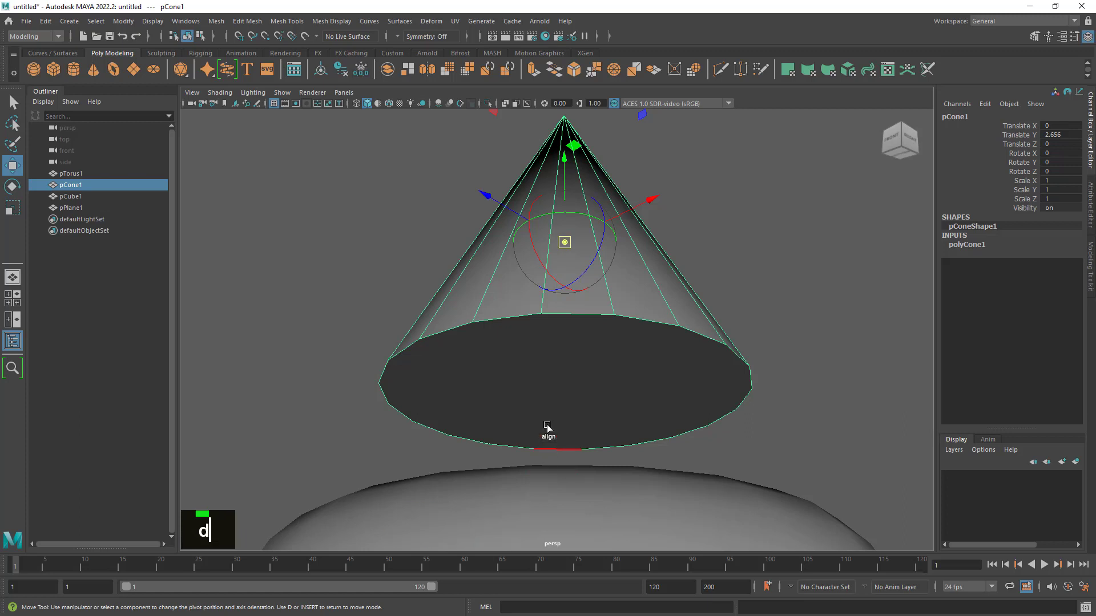
left_click(554, 392)
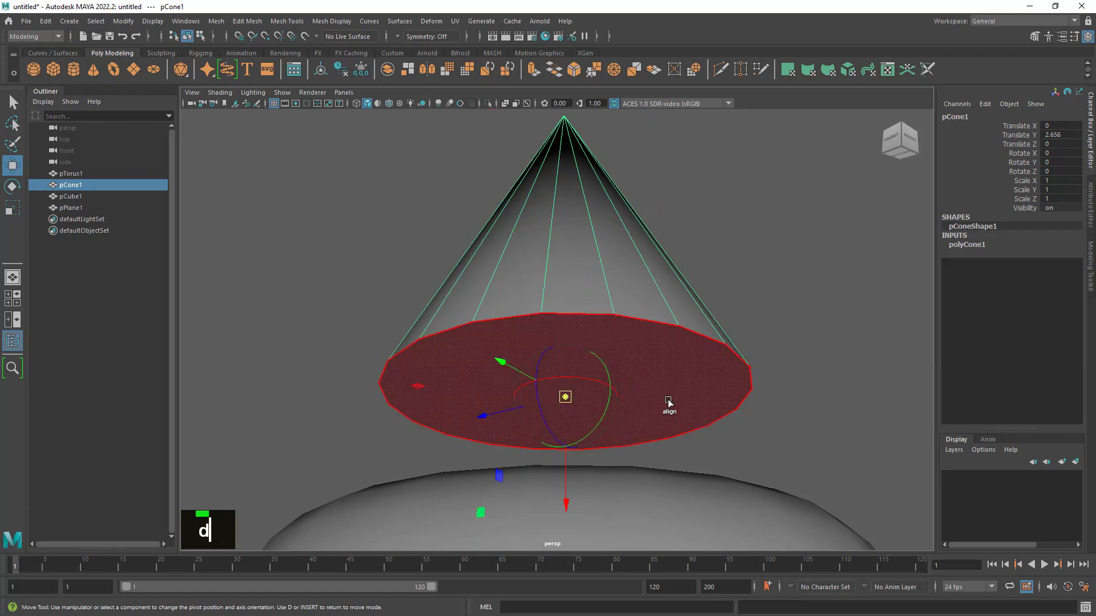
left_click_drag(619, 260, 529, 254)
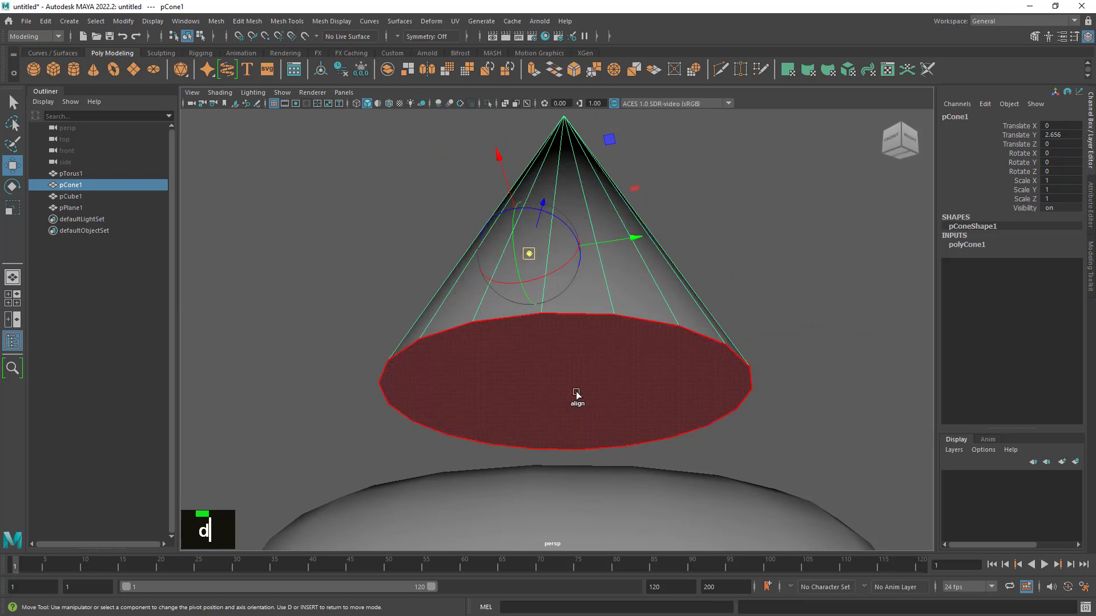
left_click(571, 393)
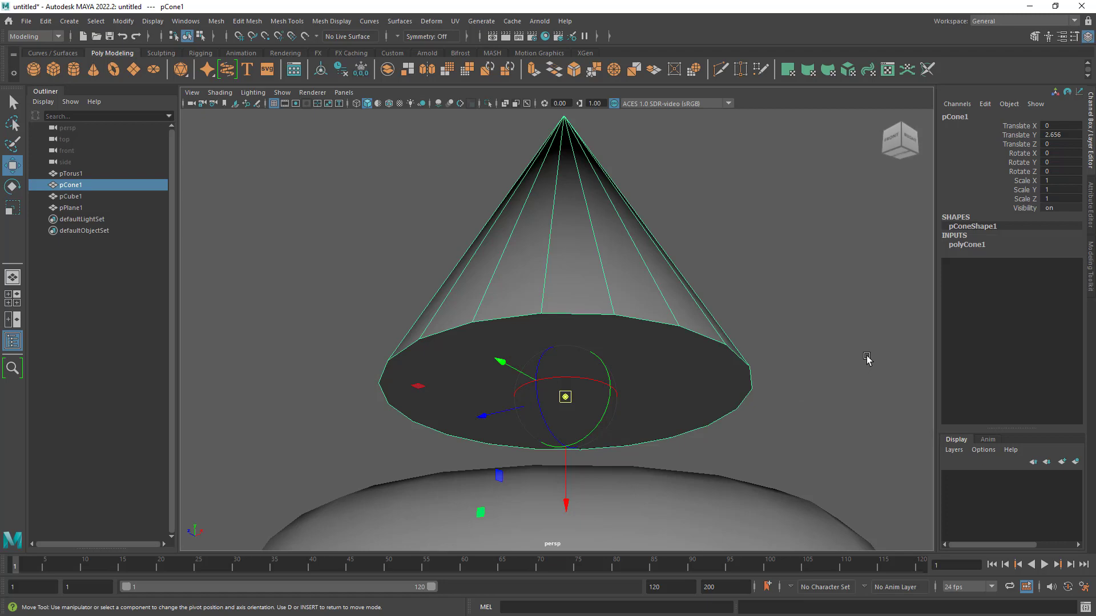
- Turn on grid snapping and lower the cone onto the plane at Translate Y 1
left_click_drag(738, 379, 624, 403, "alt")
middle_click_drag(625, 403, 618, 314, "alt")
left_click_drag(619, 314, 616, 351, "alt")
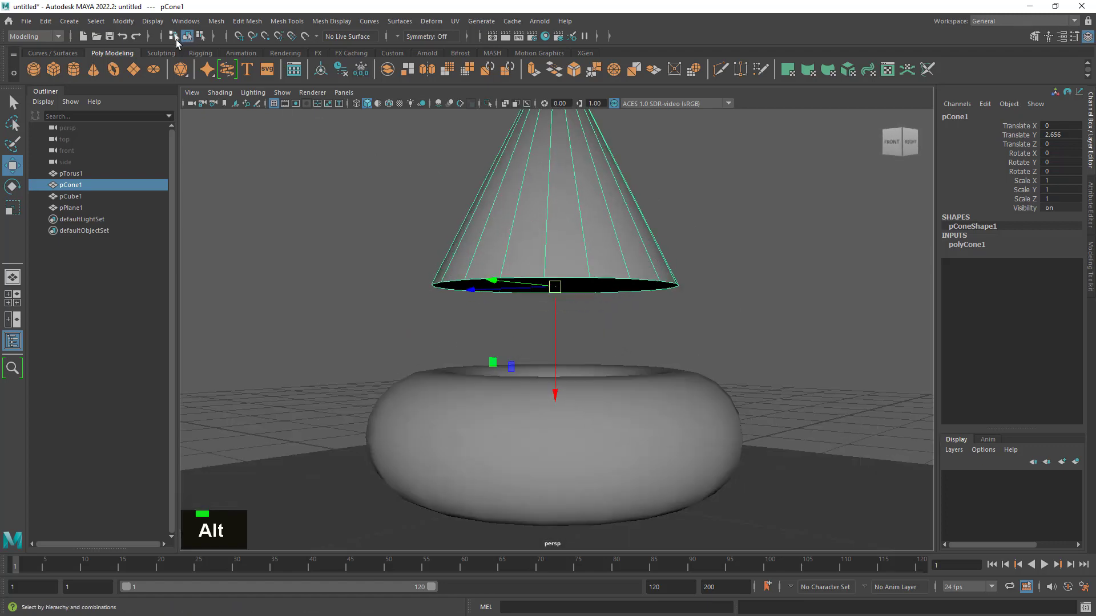
left_click(240, 38)
right_click_drag(734, 359, 521, 396, "alt")
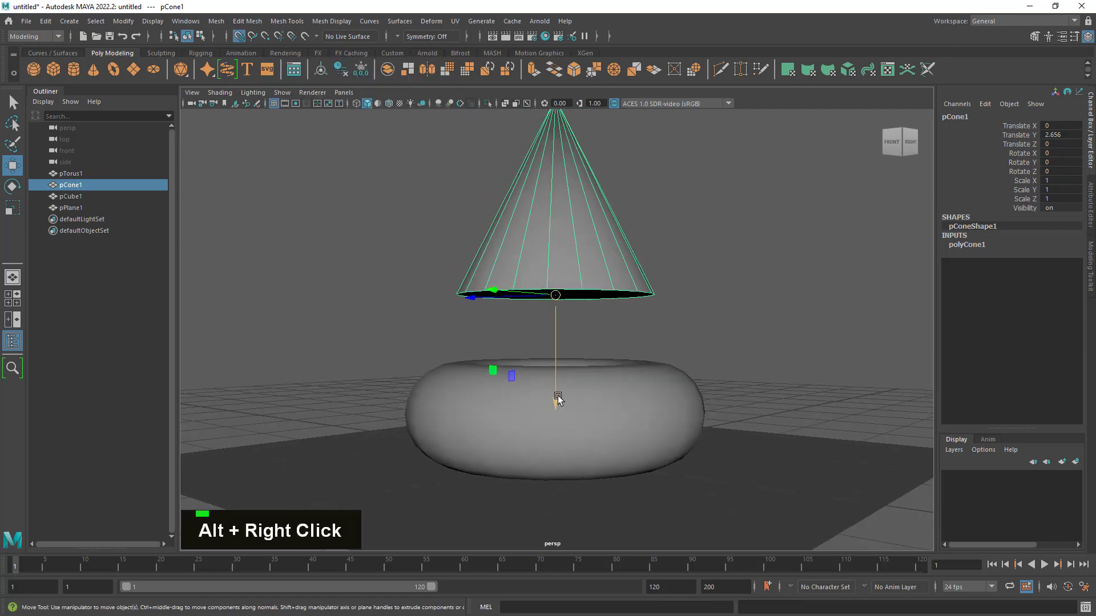
left_click_drag(558, 396, 554, 428)
- Select the torus and the cube together and hide them
left_click_drag(557, 477, 597, 451, "alt")
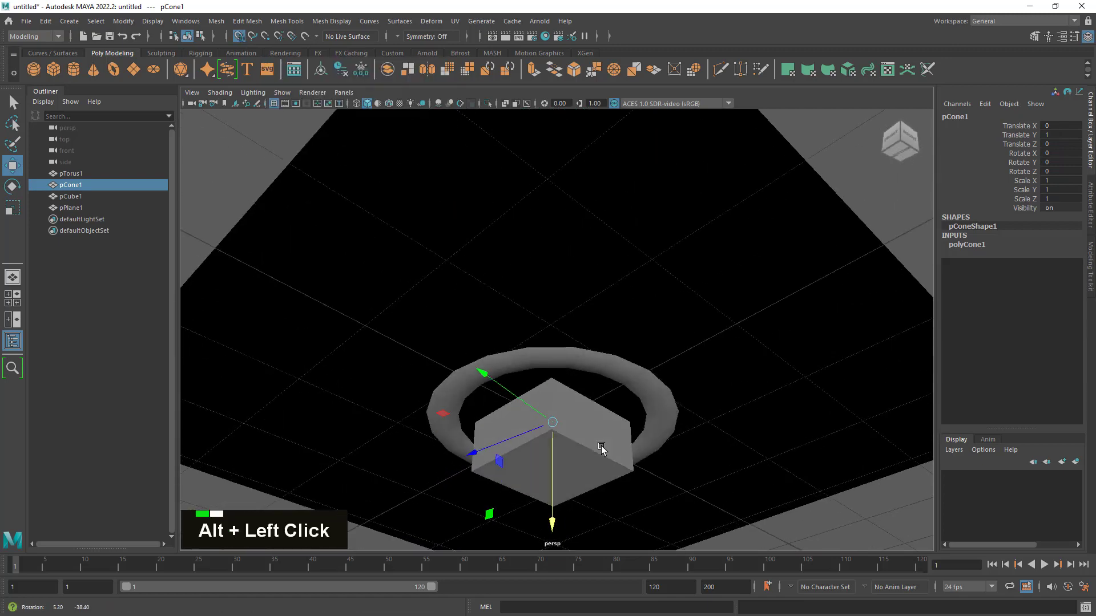
right_click_drag(597, 451, 606, 446, "alt")
left_click_drag(606, 445, 622, 440, "alt")
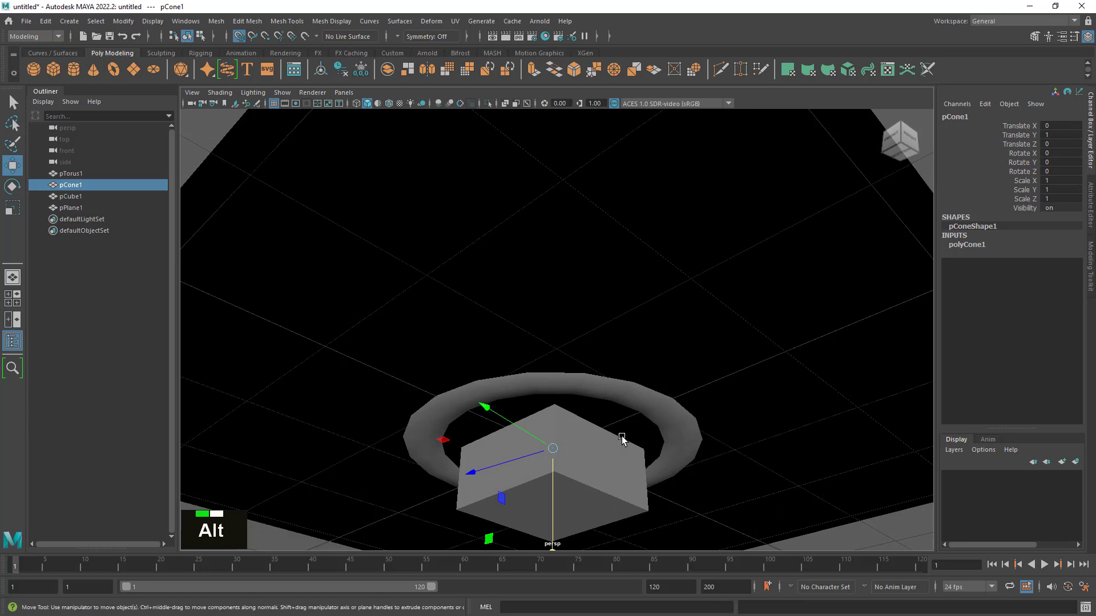
left_click(81, 172)
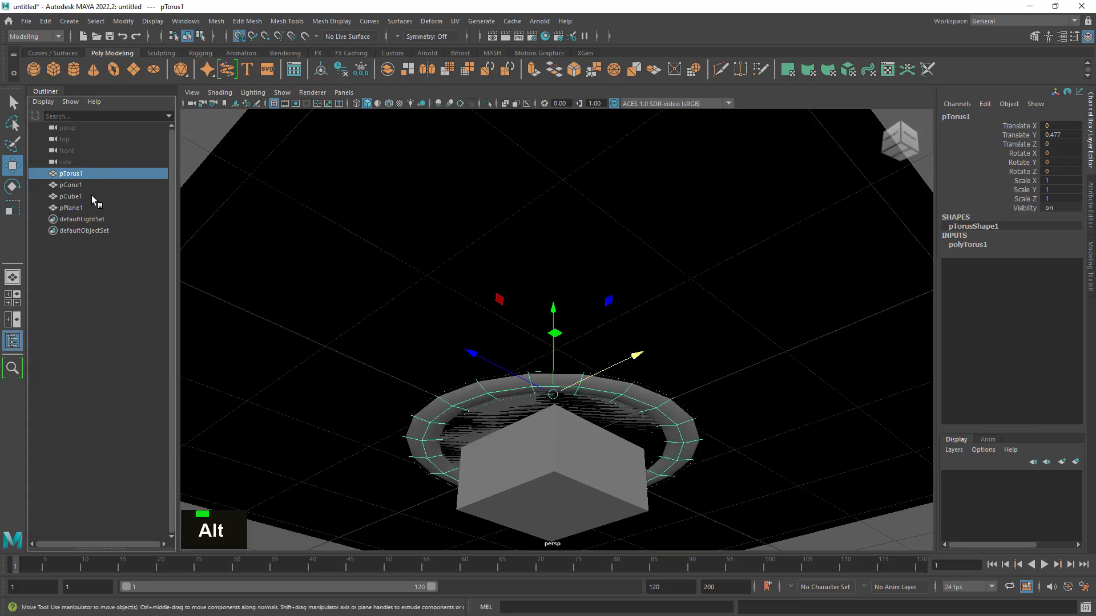
left_click(84, 197, "ctrl")
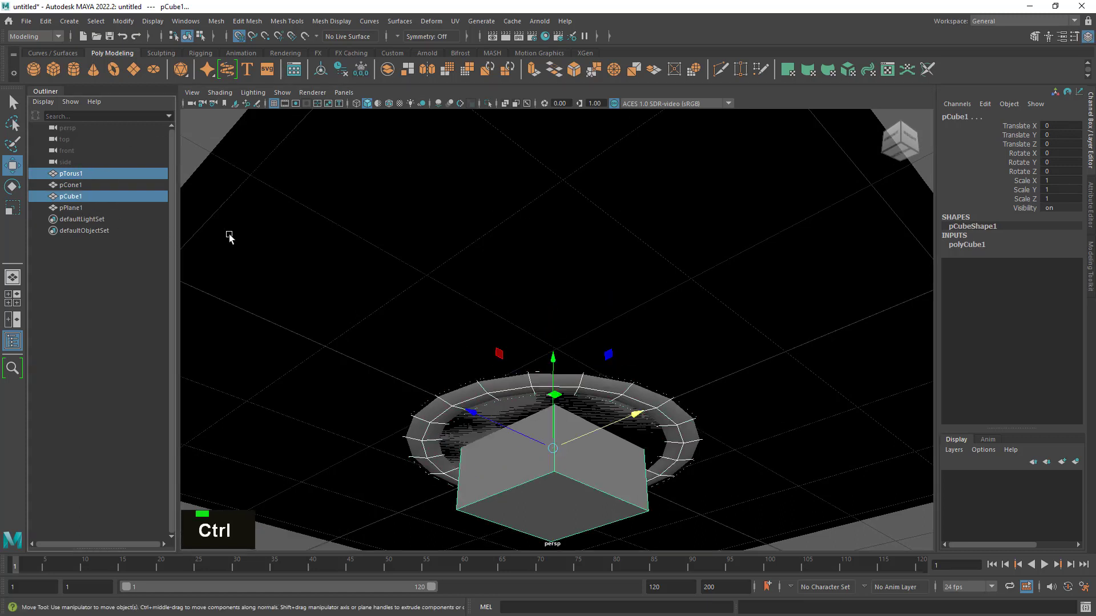
key("h")
- Examine from below and from the side how the cone's base meets the plane
left_click_drag(622, 371, 590, 242, "alt")
right_click_drag(590, 242, 624, 371, "alt")
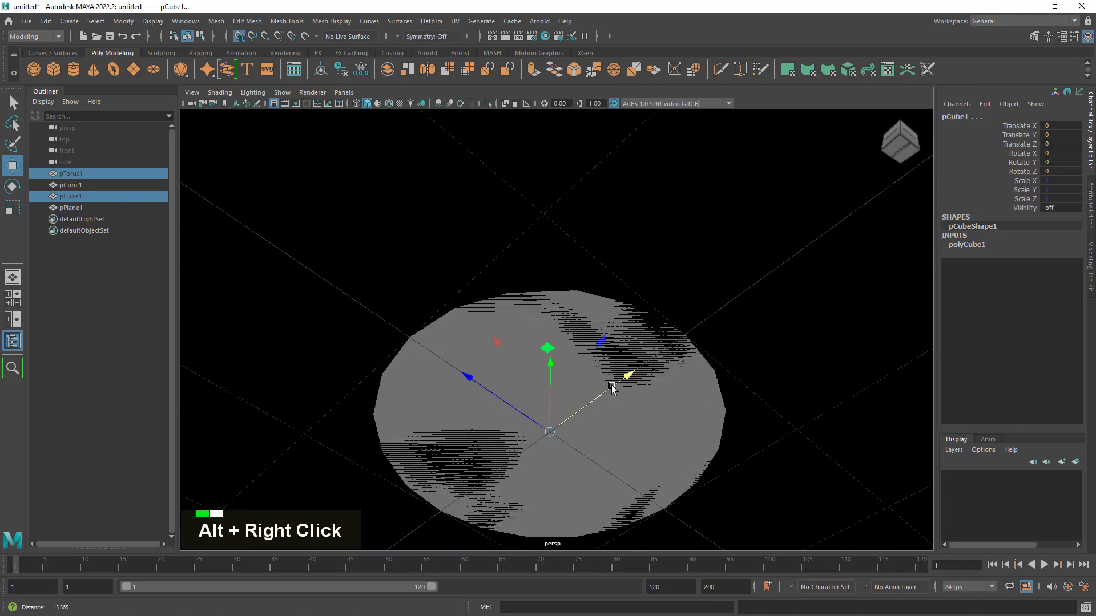
middle_click_drag(624, 371, 560, 474, "alt")
left_click_drag(560, 473, 690, 411, "alt")
middle_click_drag(690, 411, 685, 308, "alt")
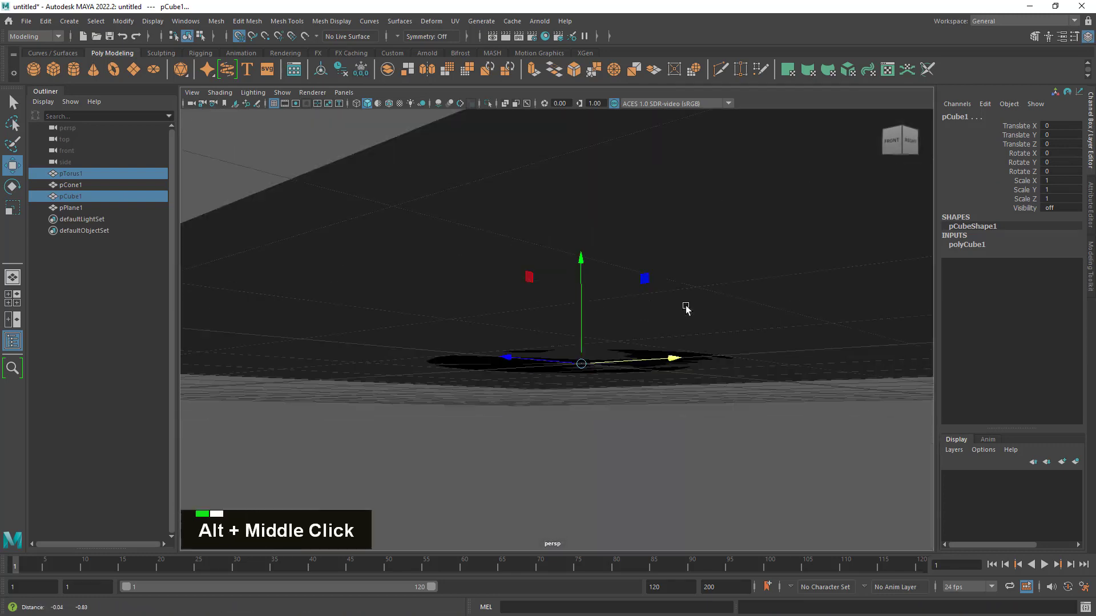
left_click_drag(601, 379, 603, 405, "alt")
right_click_drag(603, 407, 595, 375, "alt")
left_click_drag(594, 374, 641, 362, "alt")
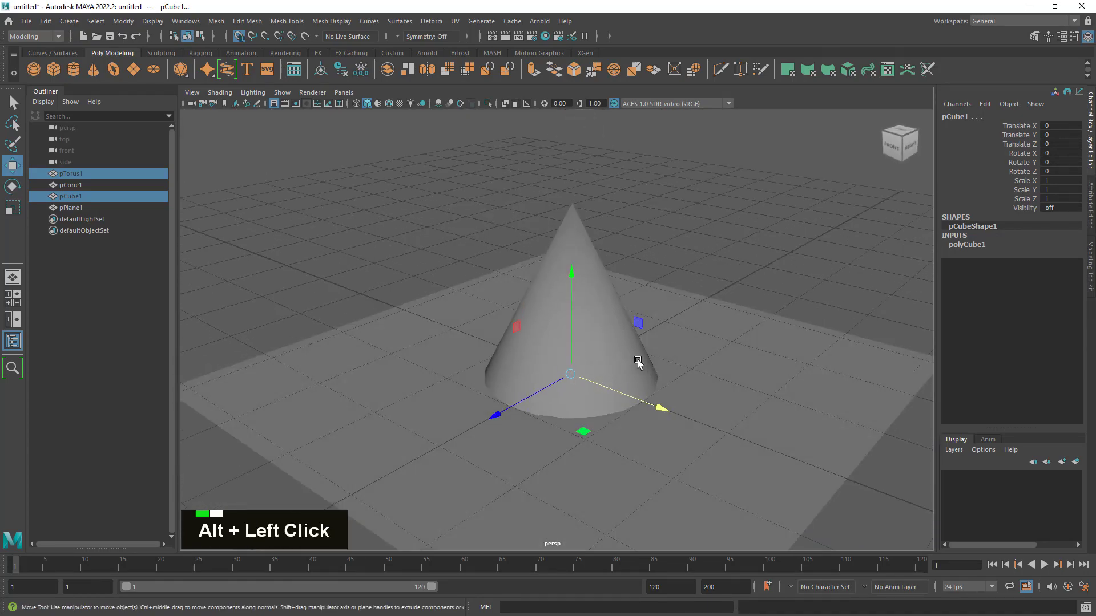
right_click_drag(641, 362, 622, 333, "alt")
- Try lowering the cone by 1 unit through the plane along the Y axis
left_click(719, 225)
left_click(563, 279)
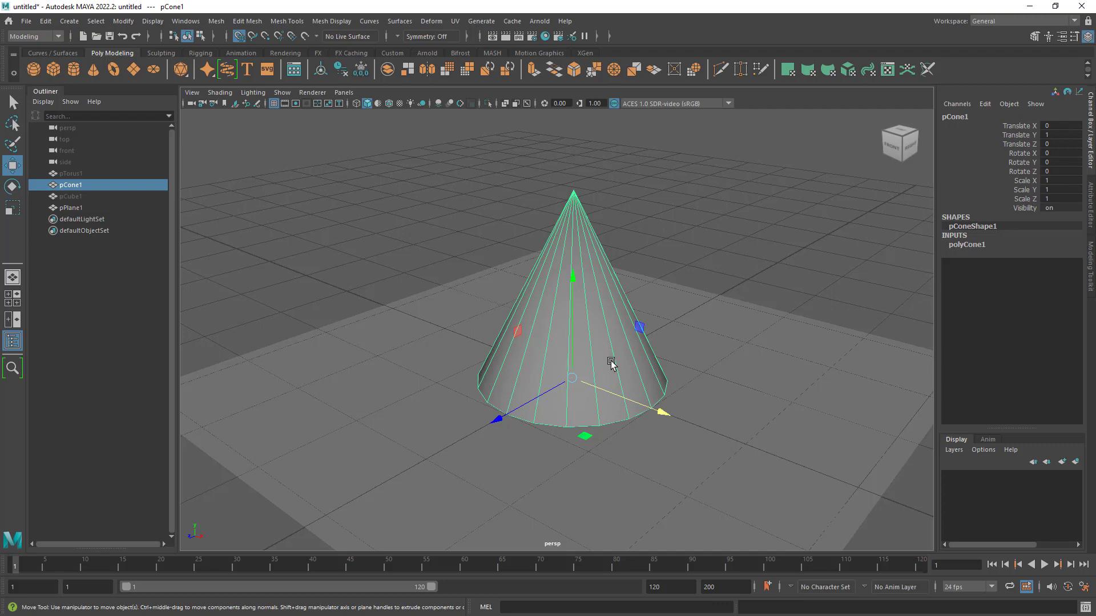
mouse_move(628, 379)
left_mouse_down("alt")
mouse_move(627, 333)
mouse_move(631, 375)
left_mouse_up("alt")
right_click_drag(632, 375, 680, 347, "alt")
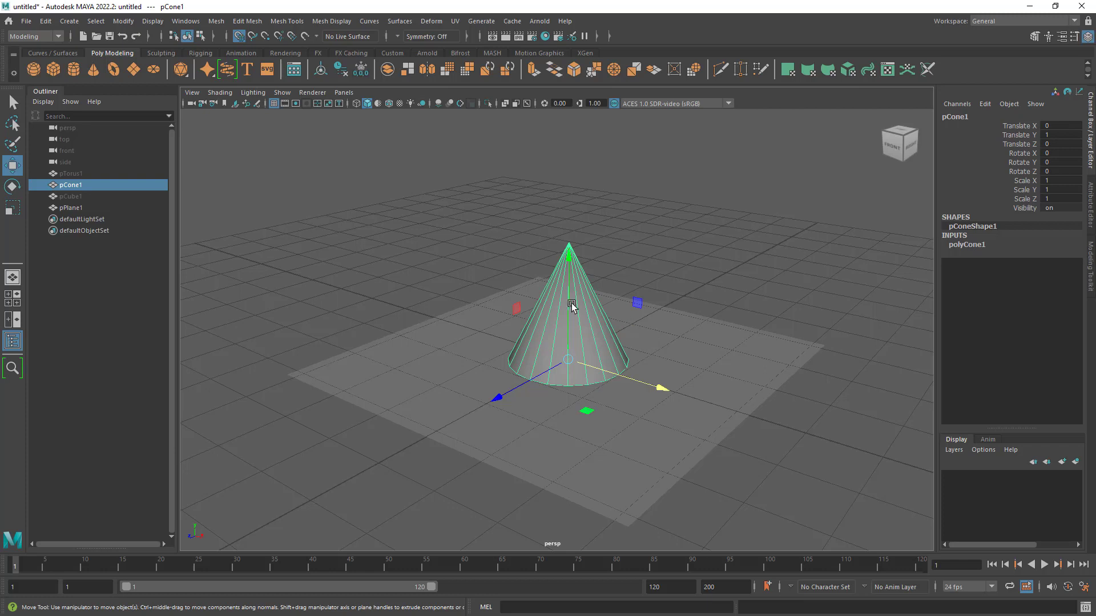
left_click_drag(569, 283, 574, 418)
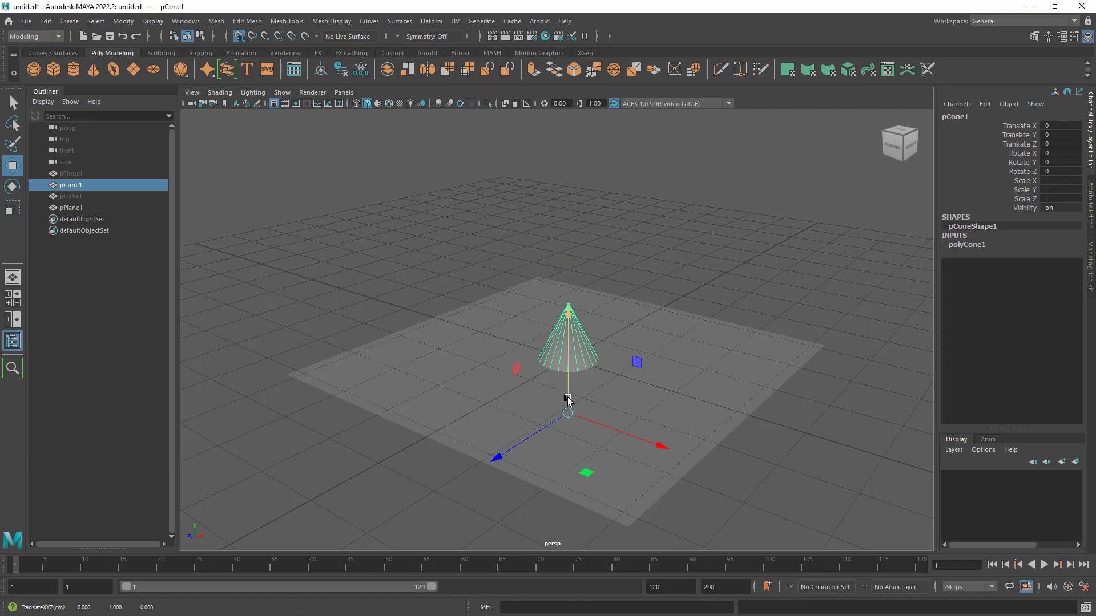
key("alt")
left_click_drag(571, 386, 568, 342)
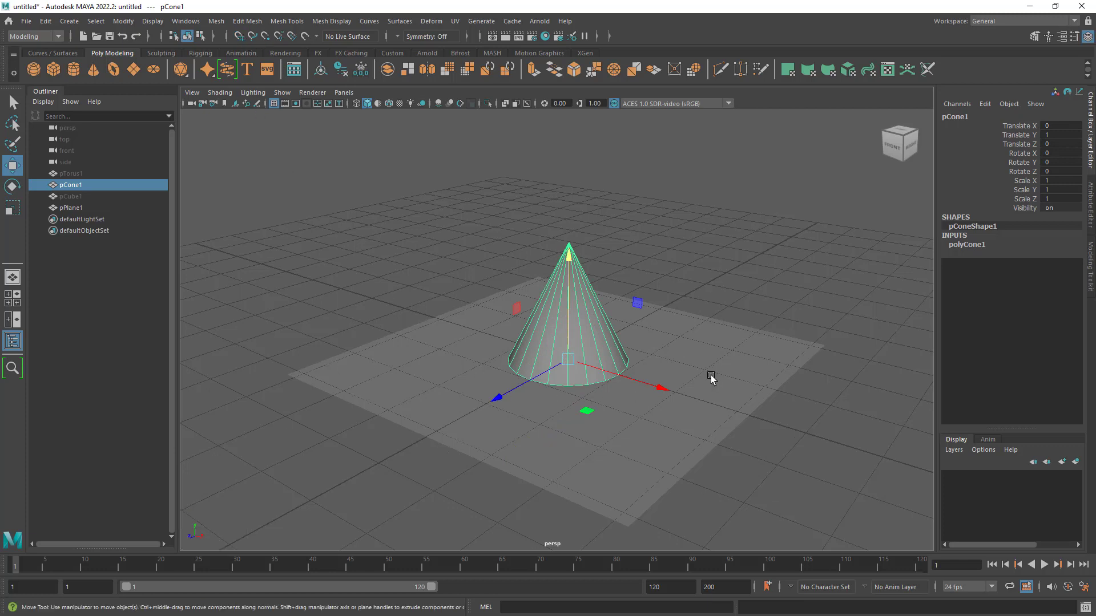
- Hide the cone so that only the plane is left in the viewport
right_click_drag(656, 367, 680, 386, "alt")
mouse_move(680, 386)
left_mouse_down("alt")
mouse_move(680, 371)
mouse_move(684, 384)
left_mouse_up("alt")
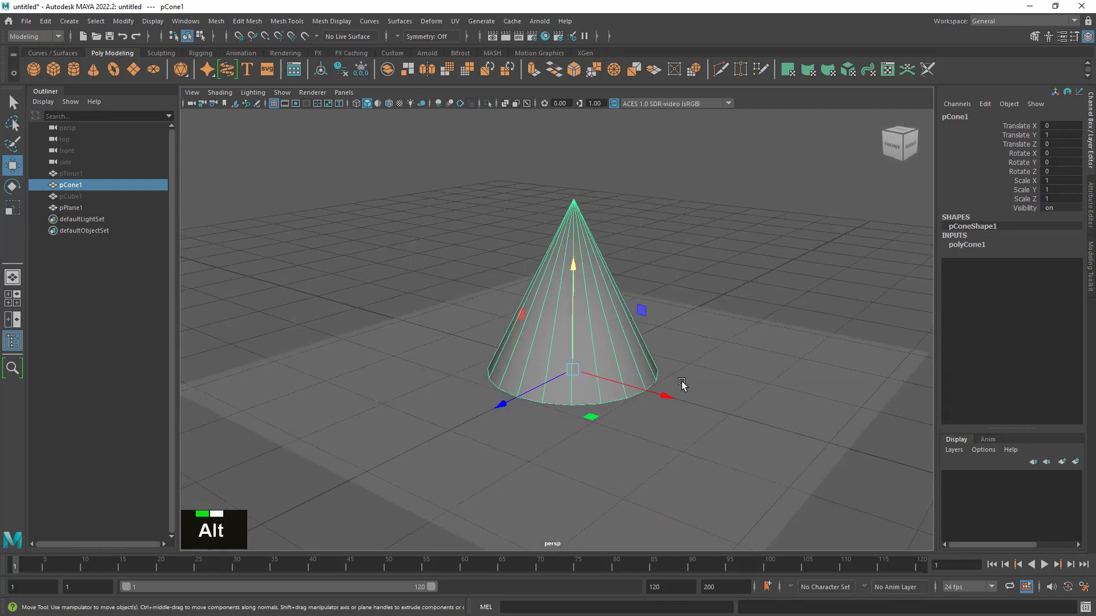
left_click(77, 195)
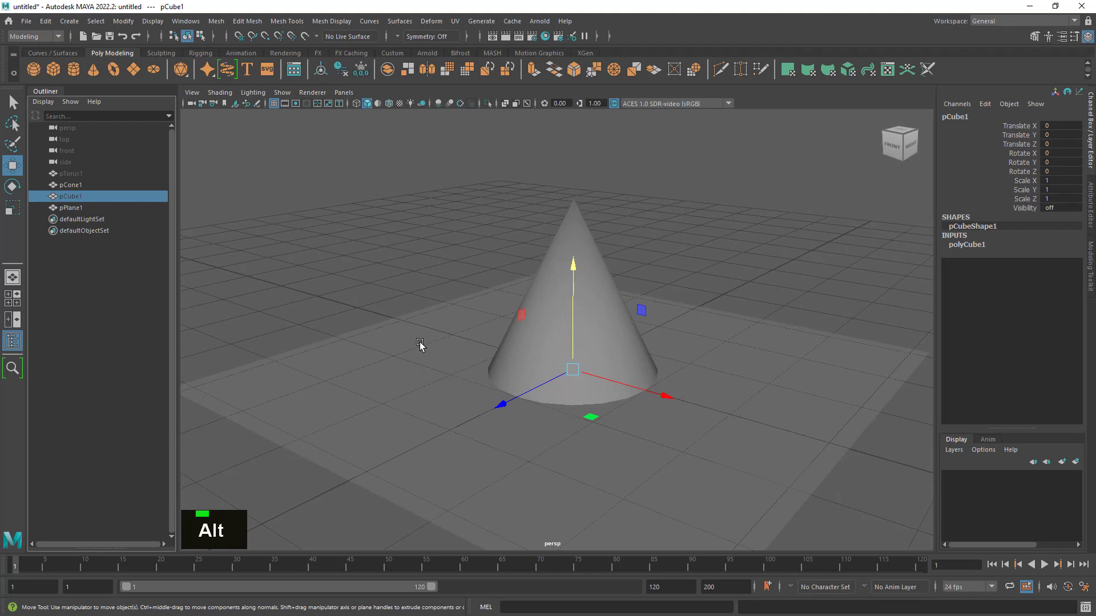
key("ctrl+h")
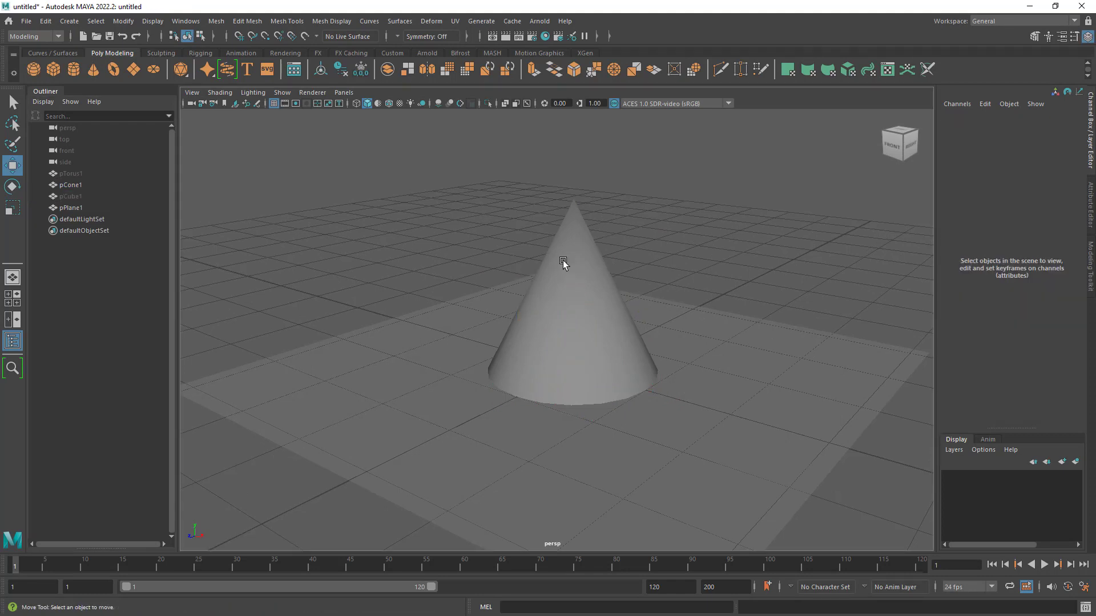
left_click(562, 261)
key("h")
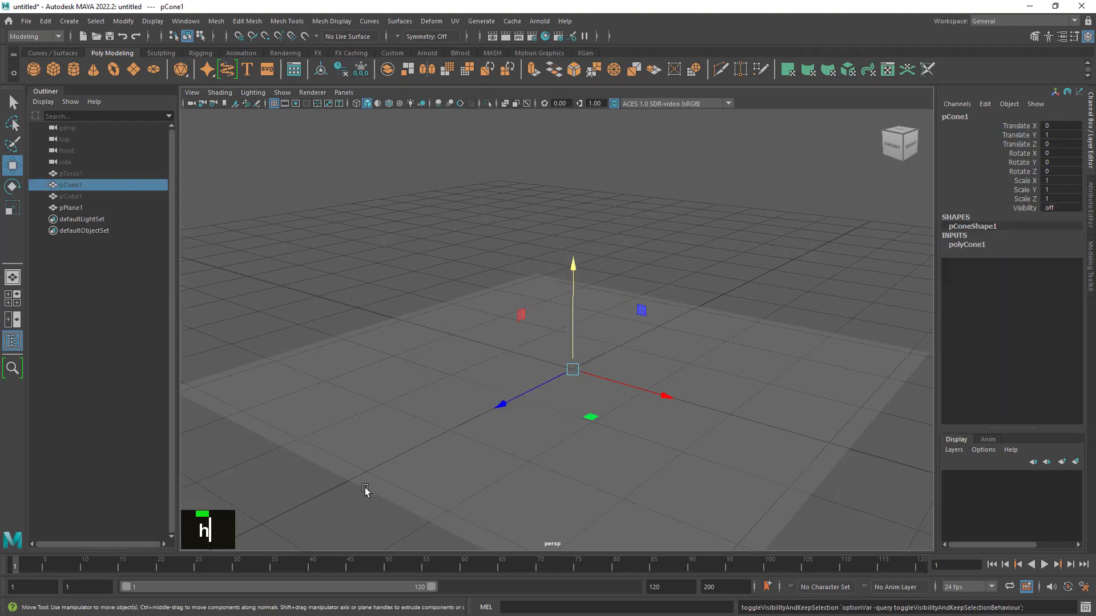
- Show the hidden cube and move its pivot to the centre of its bottom face
left_click(86, 195)
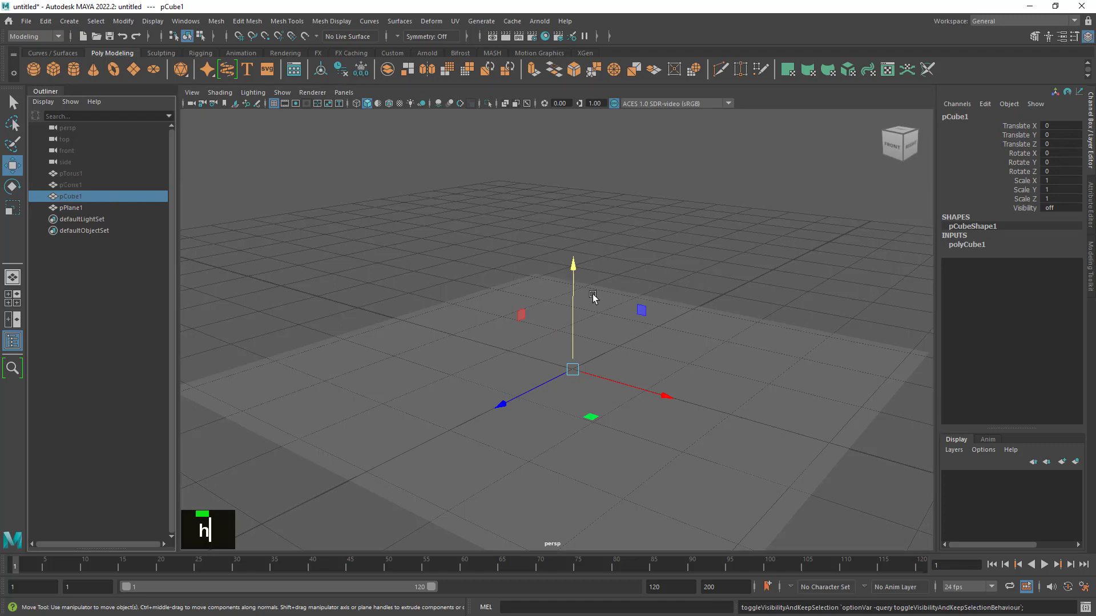
key("h")
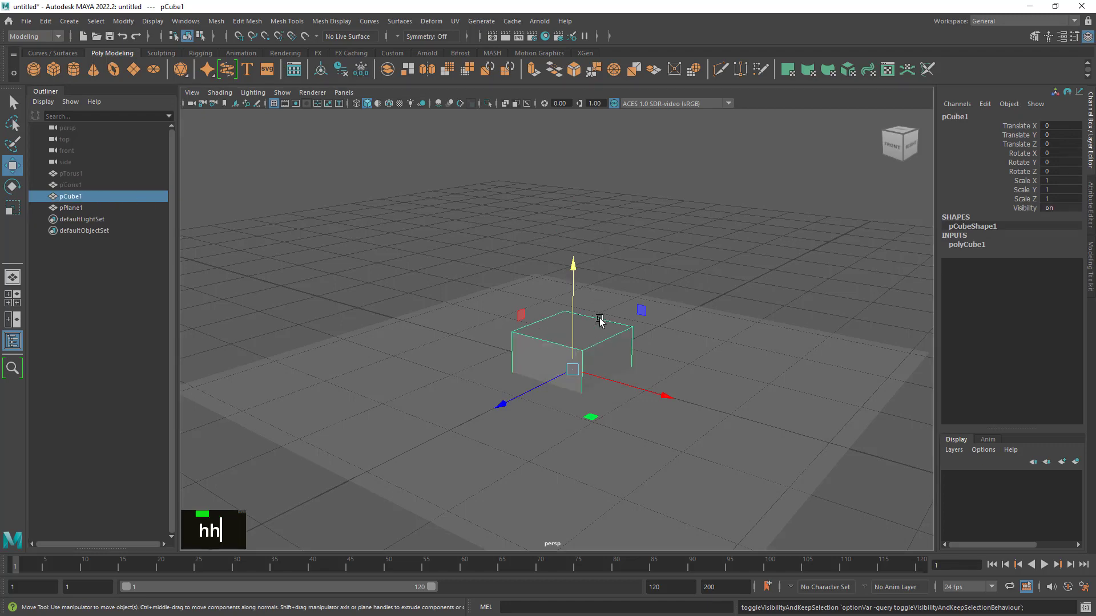
left_click_drag(599, 318, 639, 320, "alt")
right_click_drag(639, 320, 680, 325, "alt")
key("d")
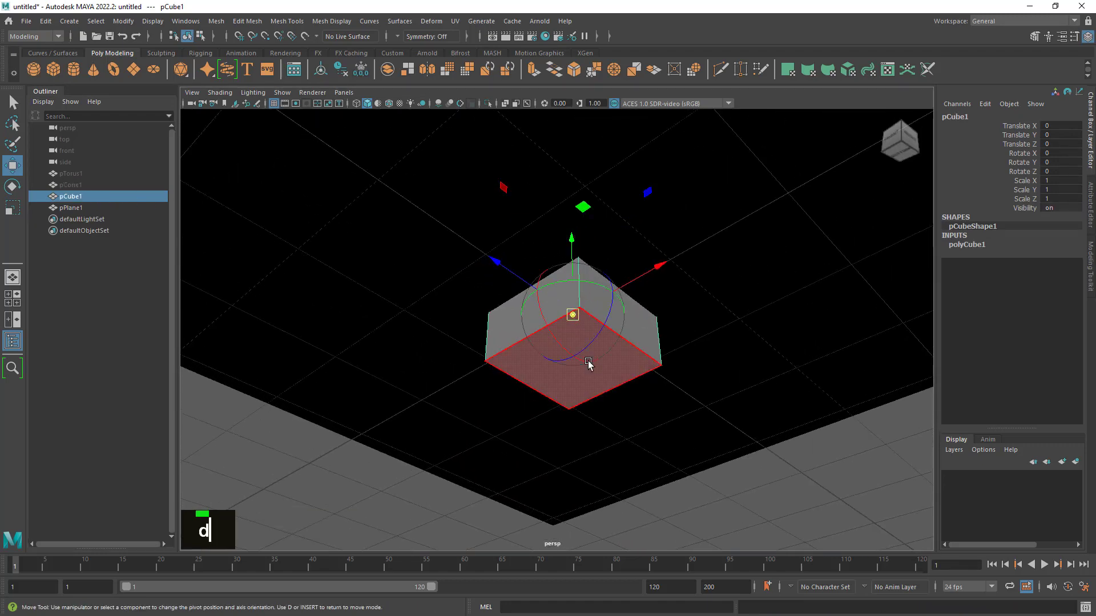
left_click(615, 364)
key("d")
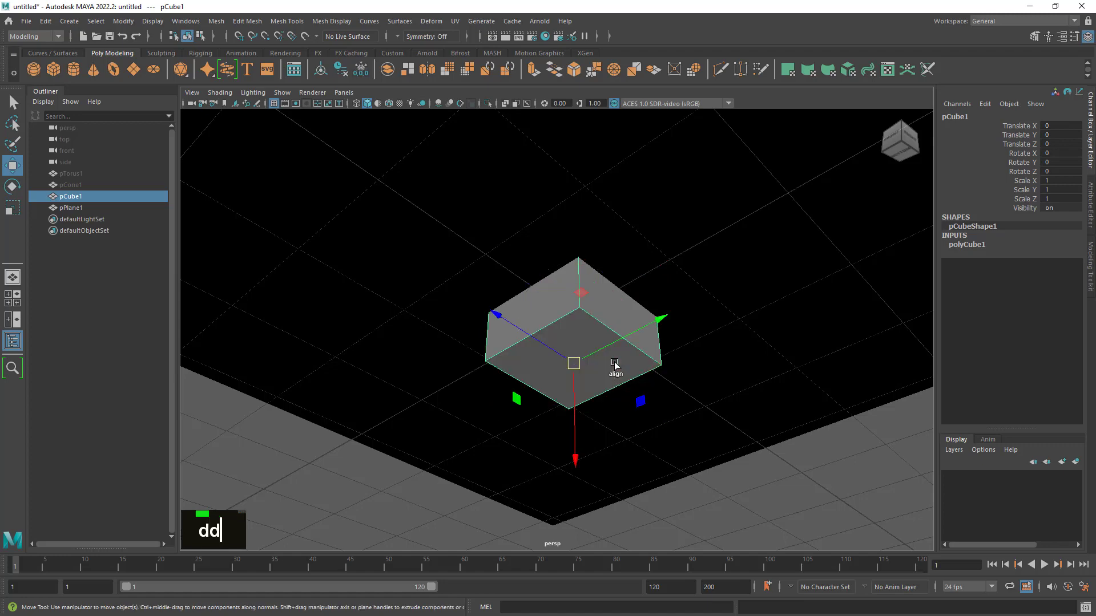
- Raise the cube vertically with point snapping so its base rests on the plane, at Translate Y 0.5
right_click_drag(615, 366, 584, 359, "alt")
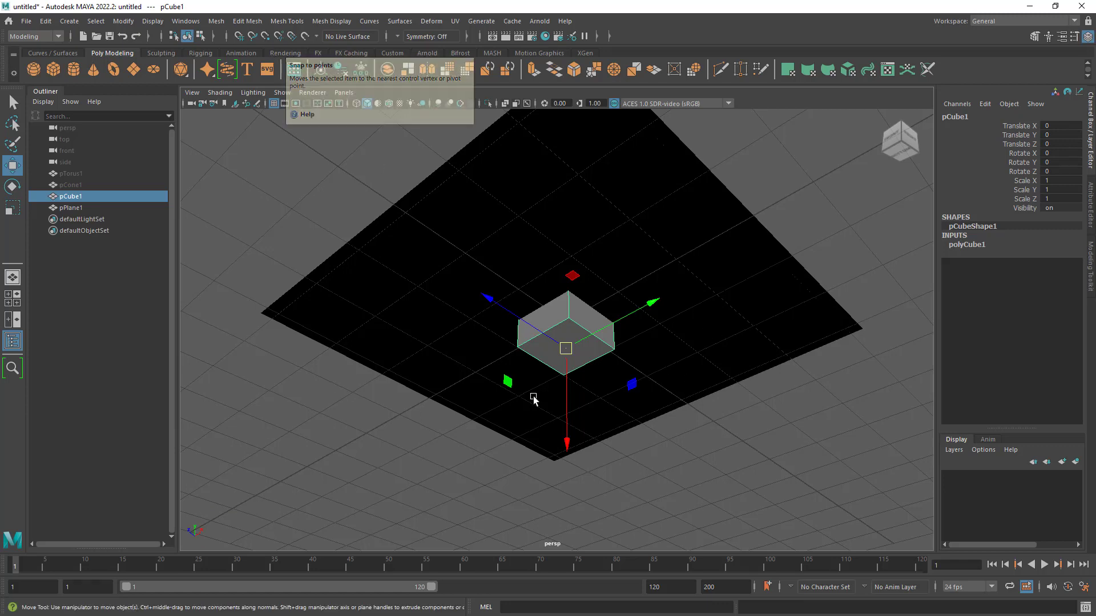
key("v")
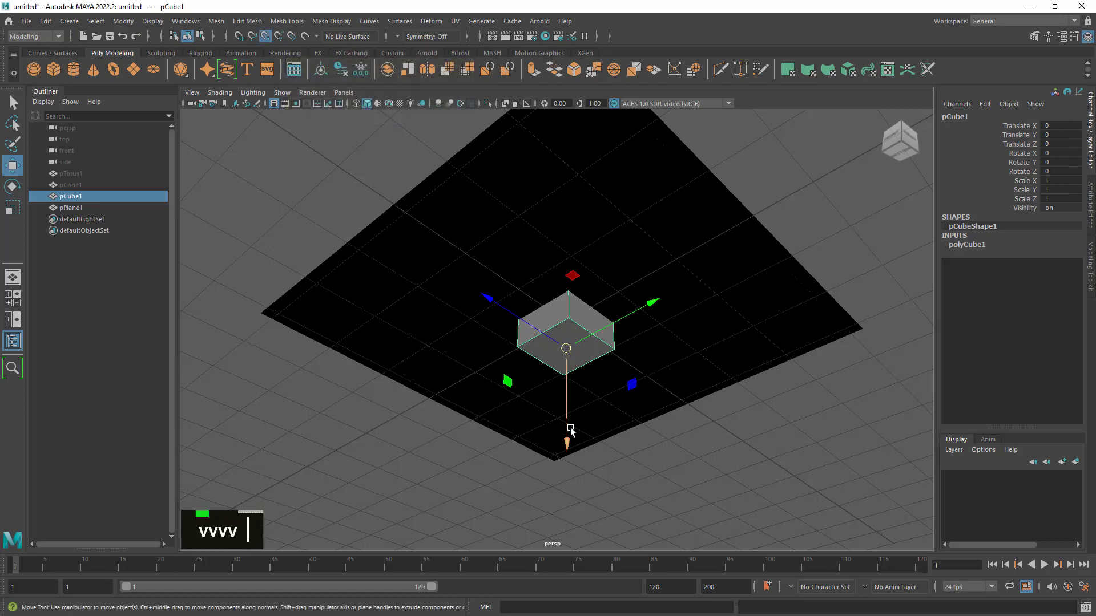
left_click_drag(569, 432, 589, 441)
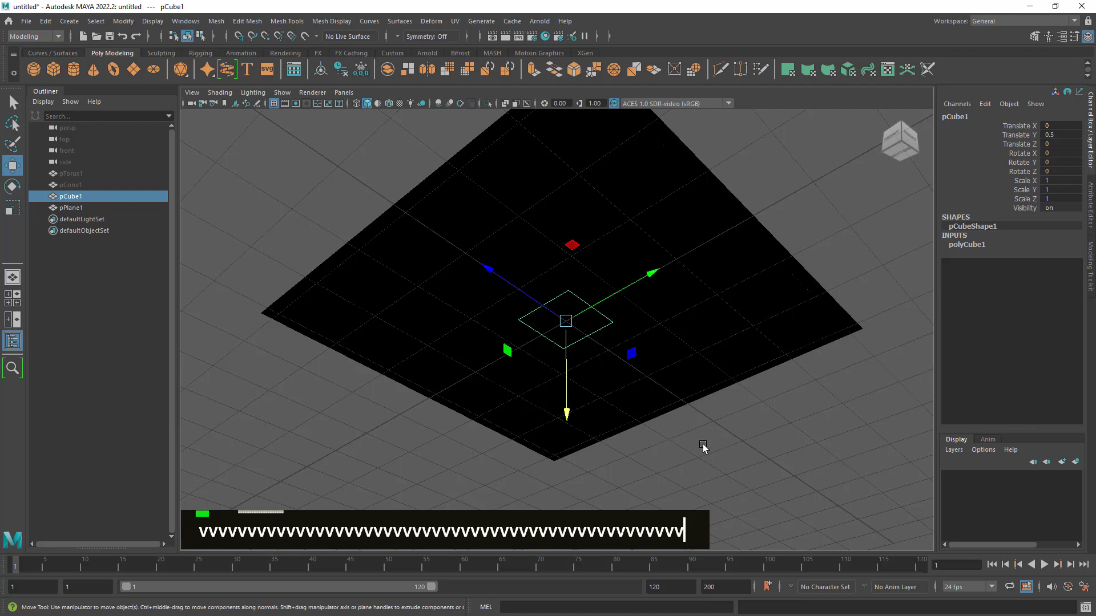
left_click_drag(665, 311, 641, 343, "alt")
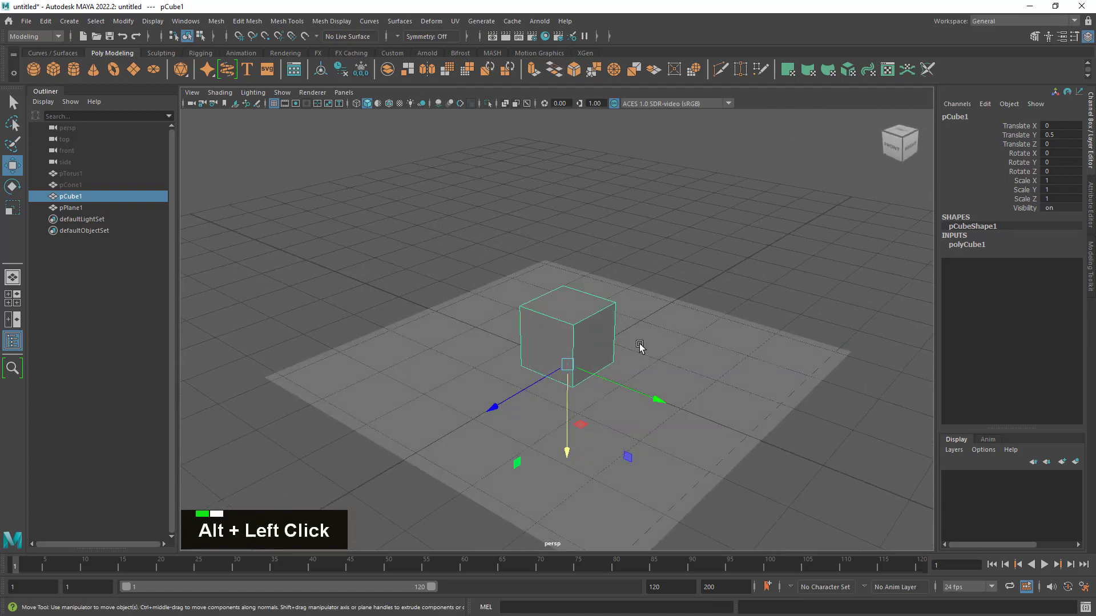
right_click_drag(642, 342, 673, 366, "alt")
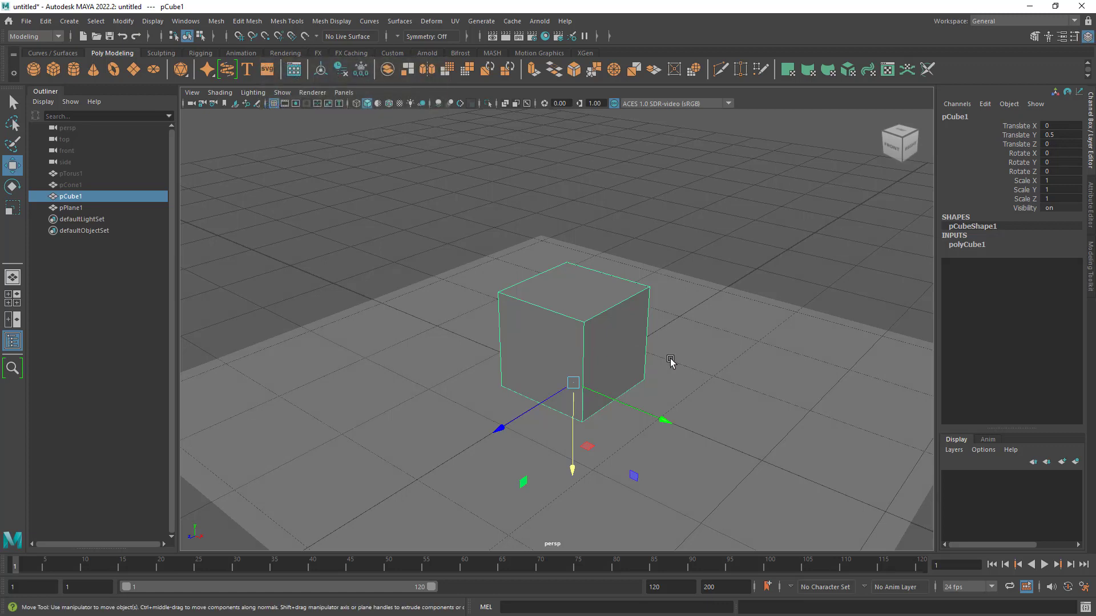
- Try grid snapping the cube by its pivot at the plane's centre and check how its base sits
key("x")
mouse_move(580, 376)
left_mouse_down()
mouse_move(714, 379)
mouse_move(523, 288)
mouse_move(583, 388)
left_mouse_up()
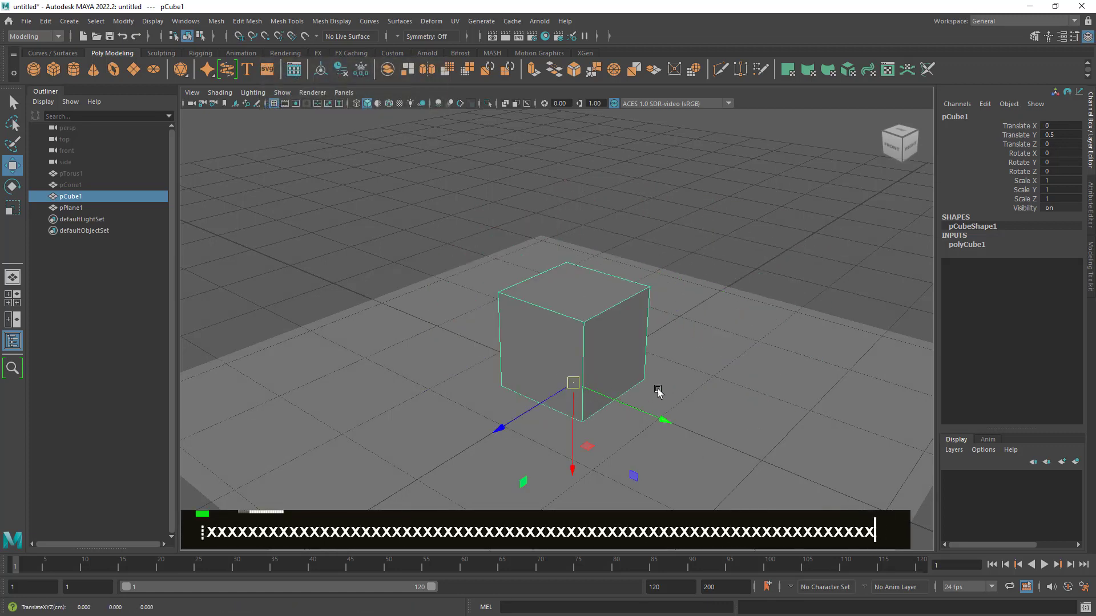
mouse_move(729, 394)
left_mouse_down("alt")
mouse_move(656, 377)
mouse_move(729, 374)
mouse_move(728, 391)
left_mouse_up("alt")
right_click_drag(729, 391, 604, 349, "alt")
left_click_drag(603, 349, 643, 385, "alt")
right_click_drag(643, 384, 683, 381, "alt")
left_click_drag(660, 391, 657, 400, "alt")
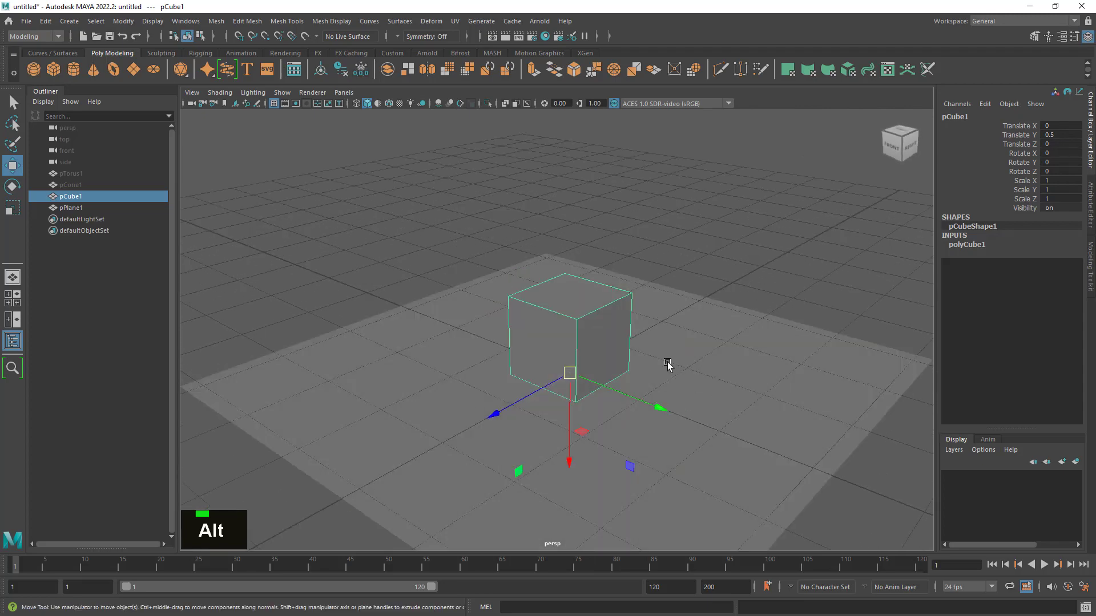
- Hide the cube and show the torus in its place
left_click(78, 174)
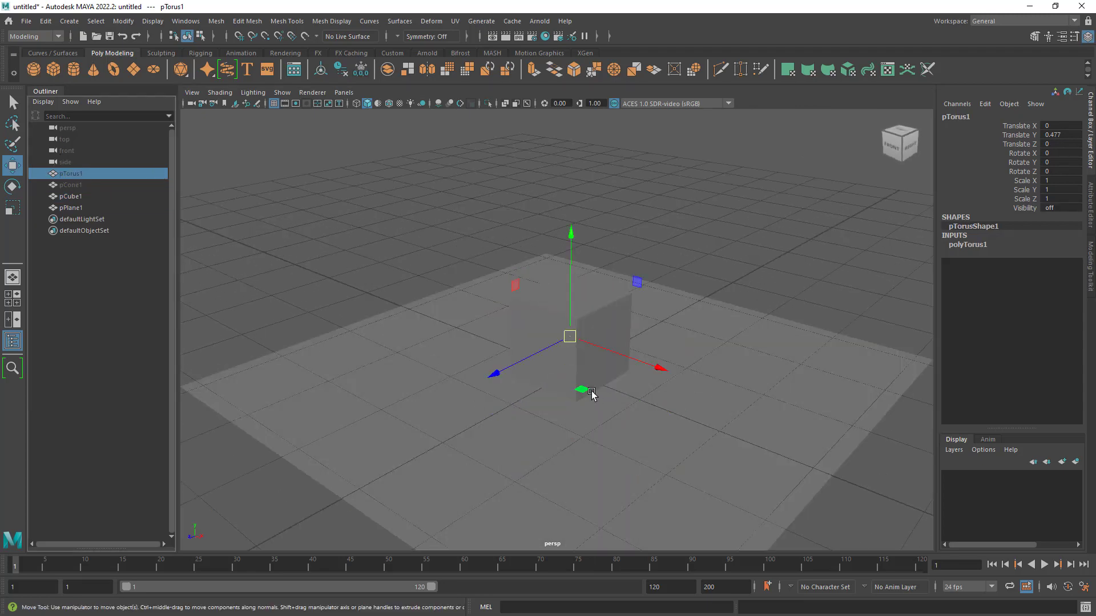
left_click(94, 197)
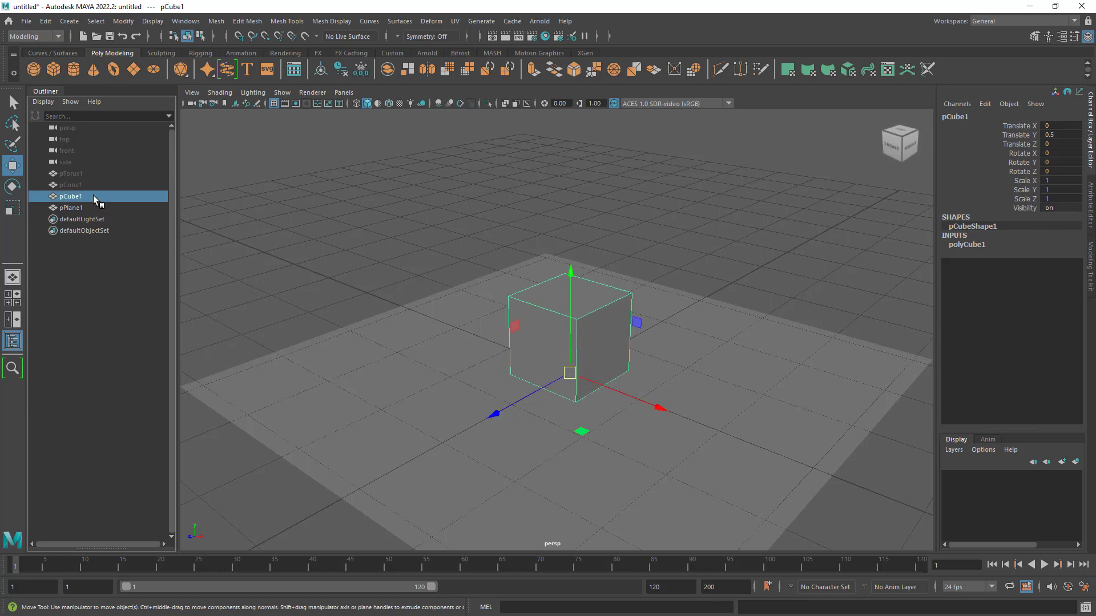
key("h")
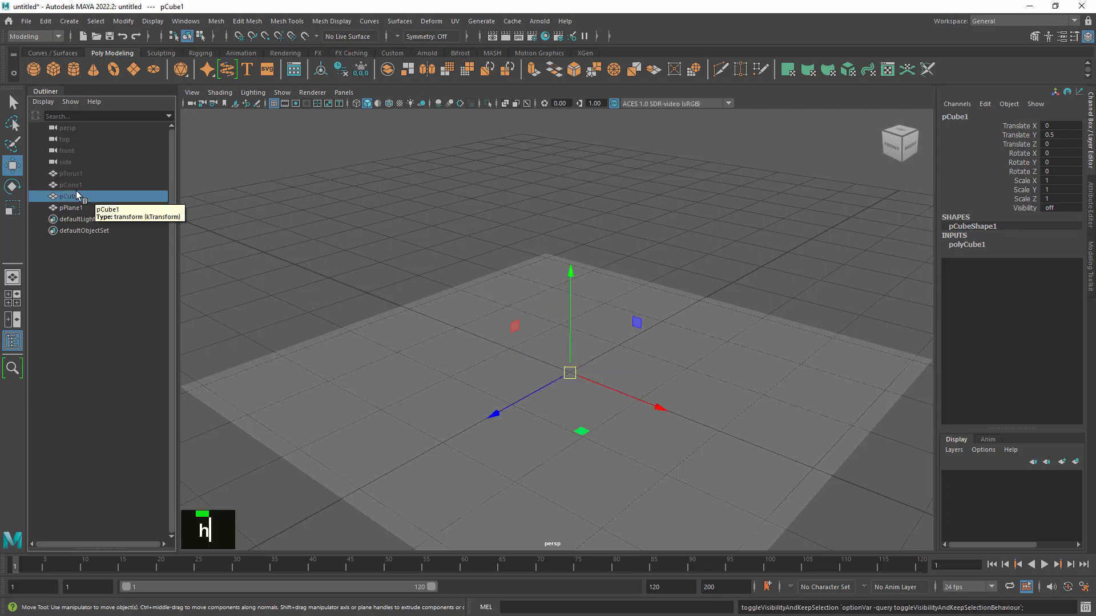
left_click(78, 174)
key("h")
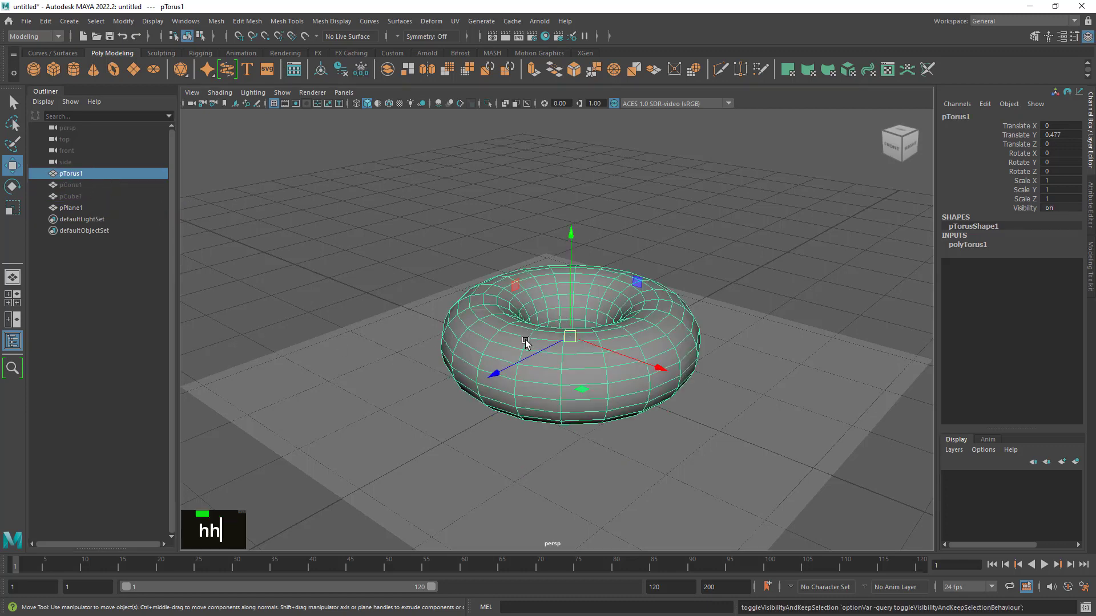
- Move the torus down through the plane and then up above it, to a Translate Y of about 0.985
left_click_drag(518, 346, 595, 318, "alt")
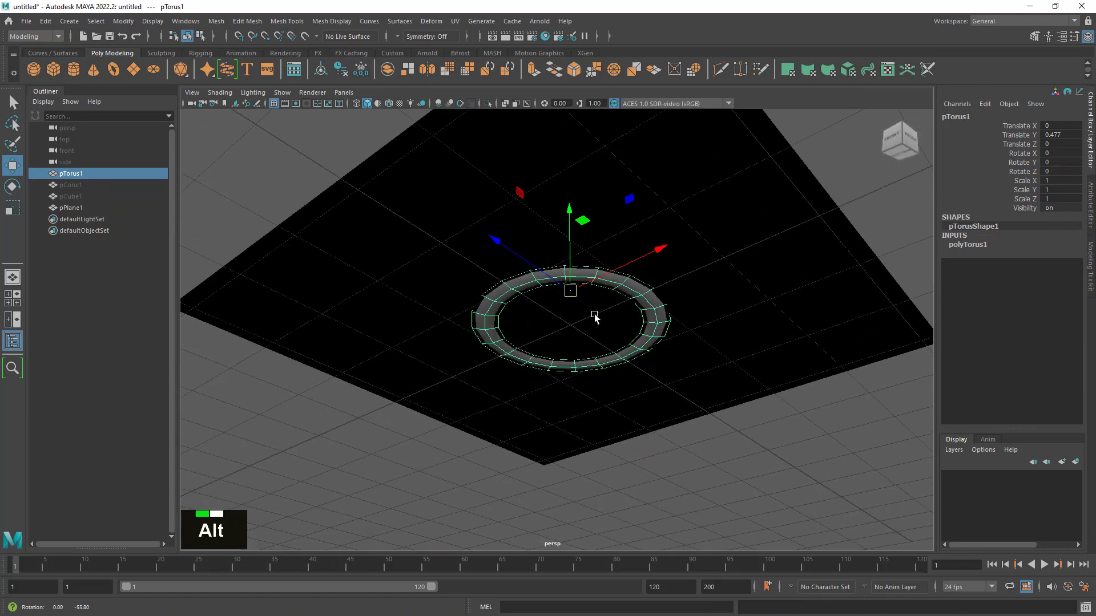
right_click_drag(591, 278, 778, 240, "alt")
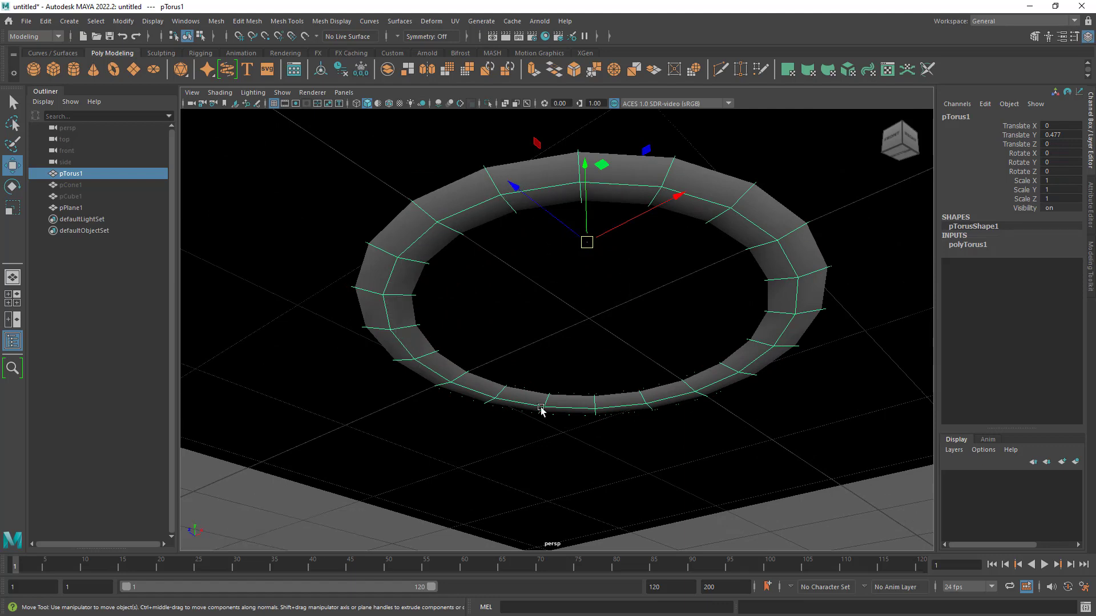
right_click_drag(756, 247, 665, 253, "alt")
left_click_drag(665, 253, 688, 321, "alt")
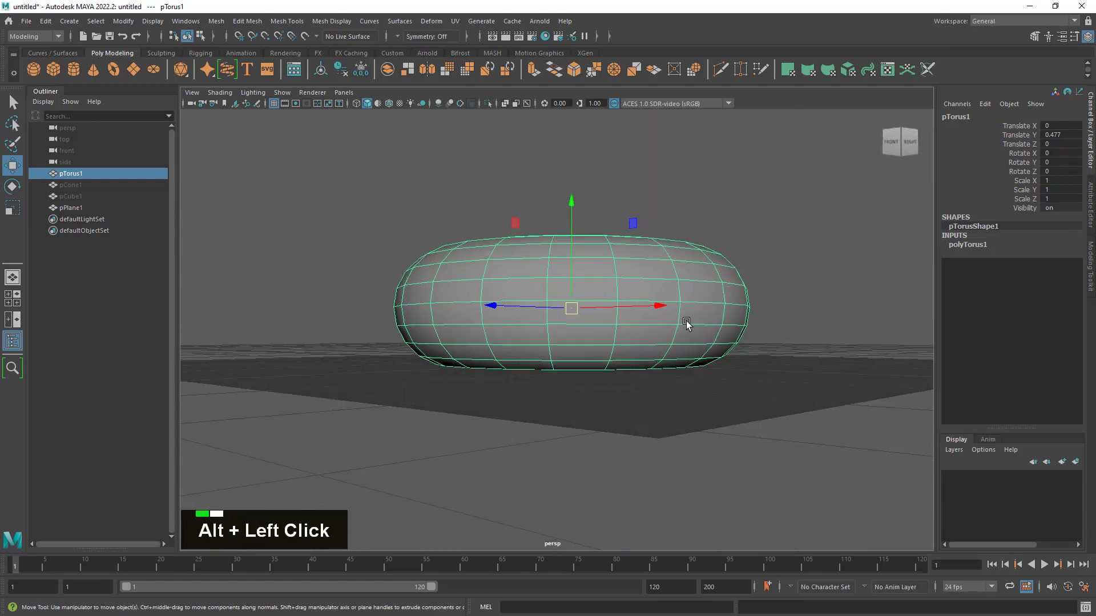
left_click_drag(574, 204, 594, 255)
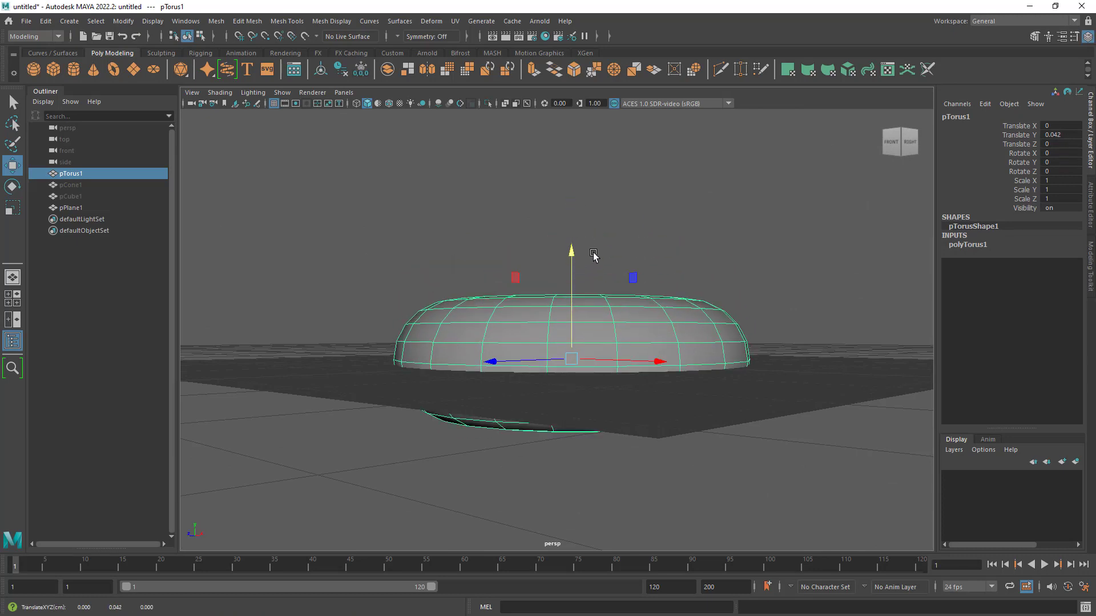
left_click_drag(573, 255, 572, 139)
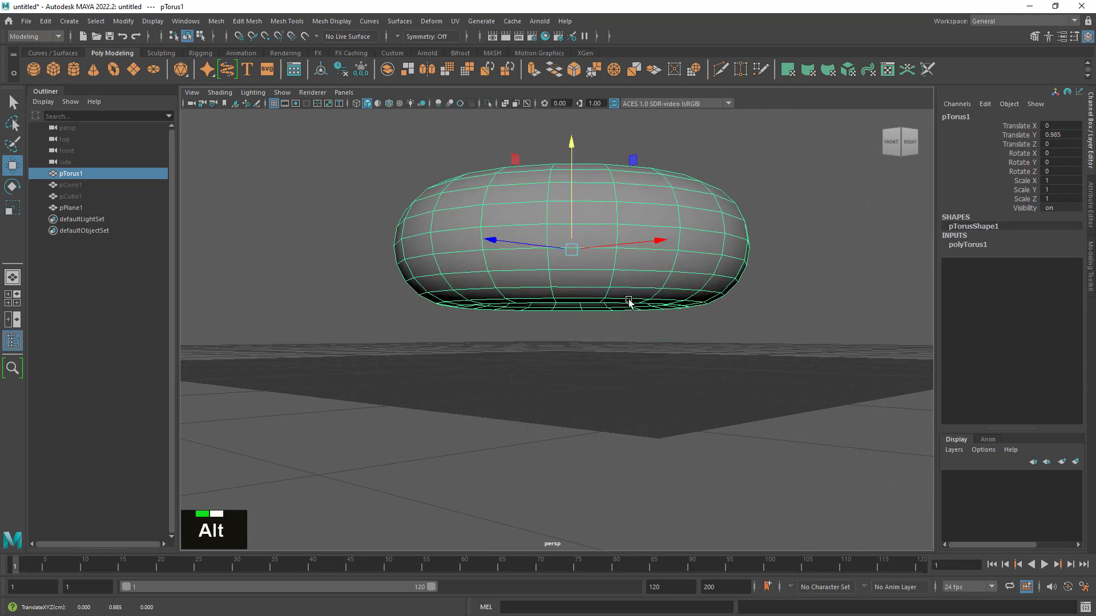
- Switch to a full-size side view framed closely on the torus and display it in wireframe
right_click_drag(672, 311, 660, 306, "alt")
left_click_drag(661, 306, 661, 313, "alt")
right_click_drag(660, 313, 669, 316, "alt")
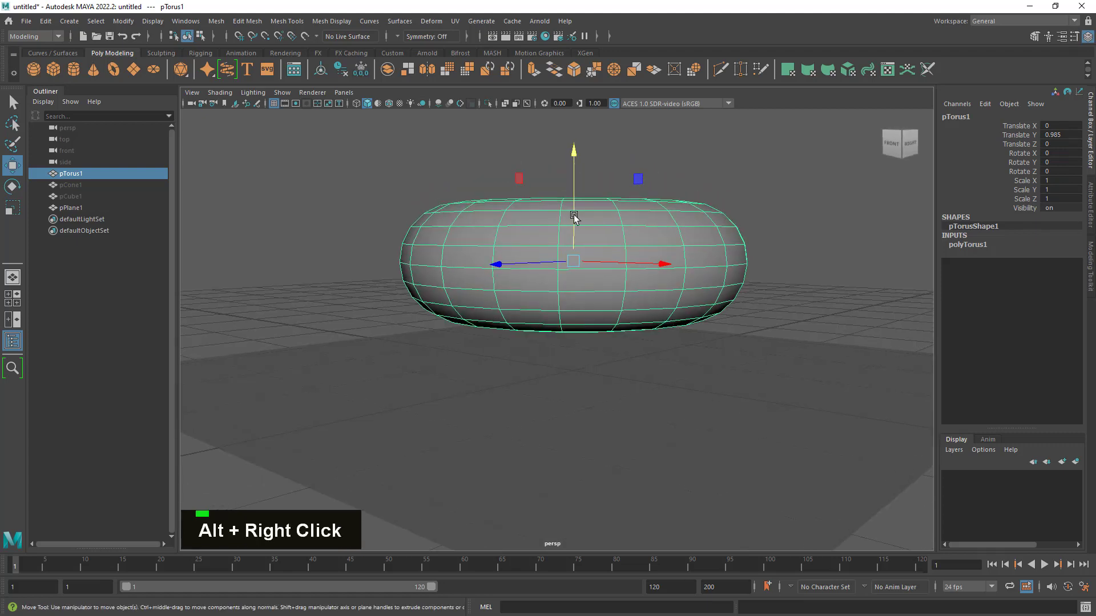
left_click_drag(590, 264, 613, 272, "alt")
right_click_drag(614, 273, 660, 286, "alt")
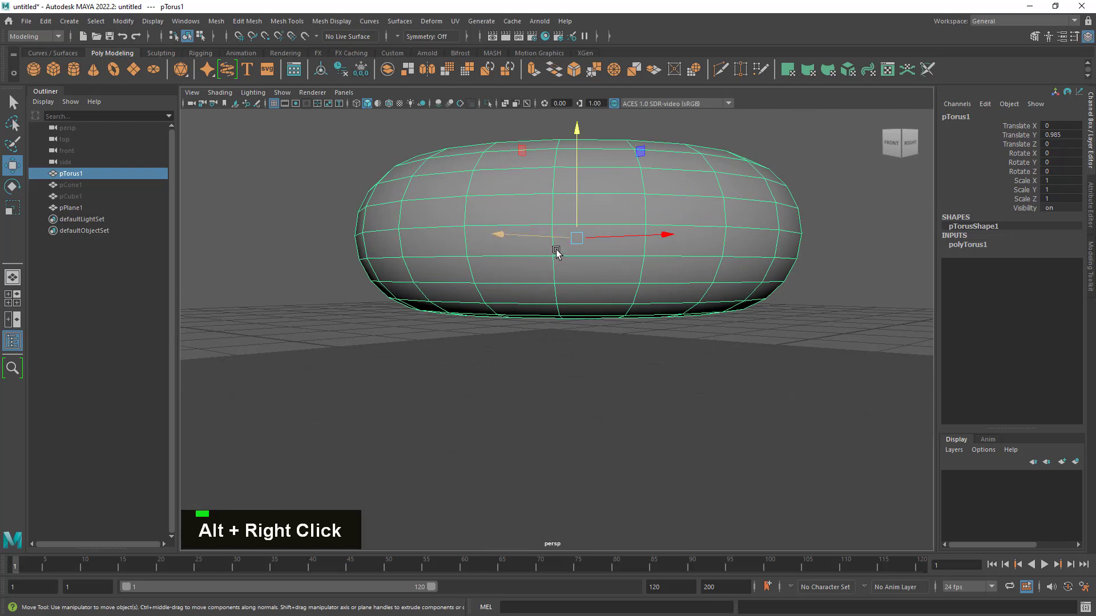
key("space")
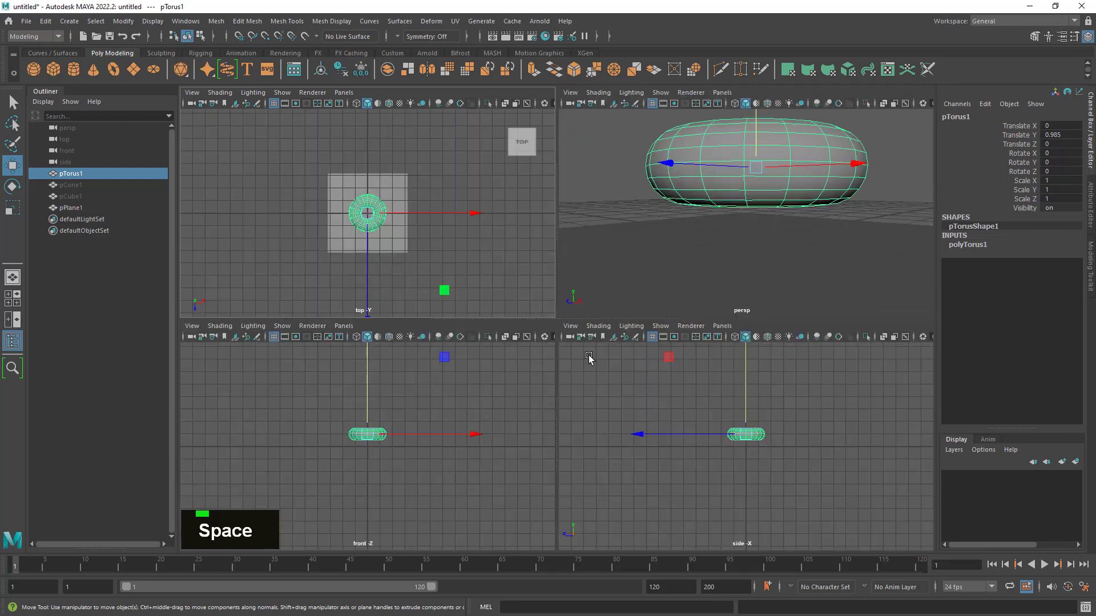
key("space")
right_click_drag(804, 453, 937, 386, "alt")
middle_click_drag(721, 349, 734, 522, "alt")
right_click_drag(735, 519, 807, 451, "alt")
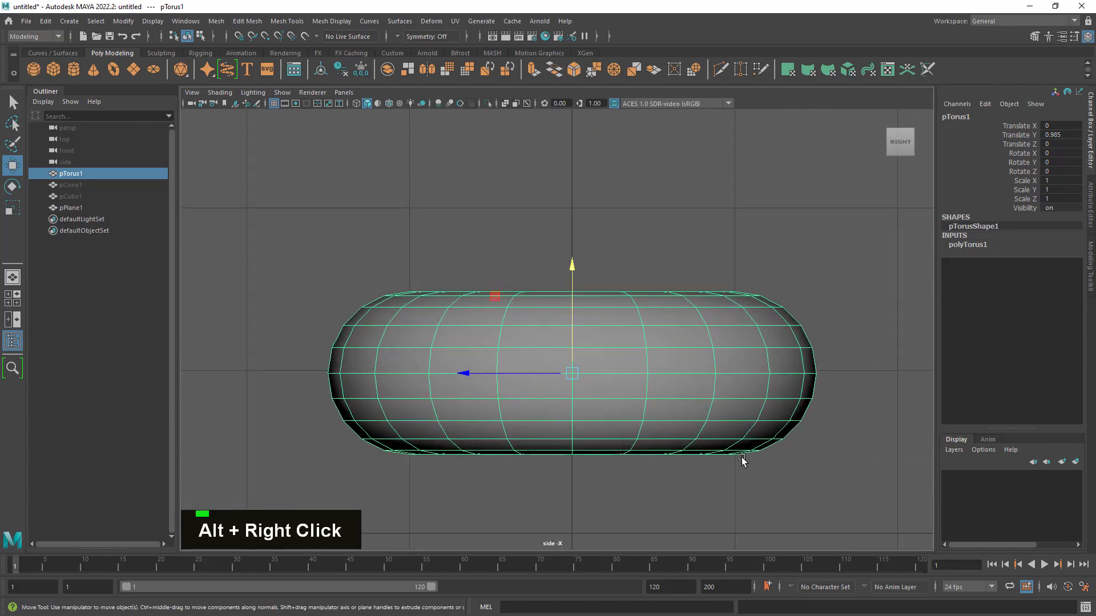
key("4")
right_click_drag(399, 320, 694, 451, "alt")
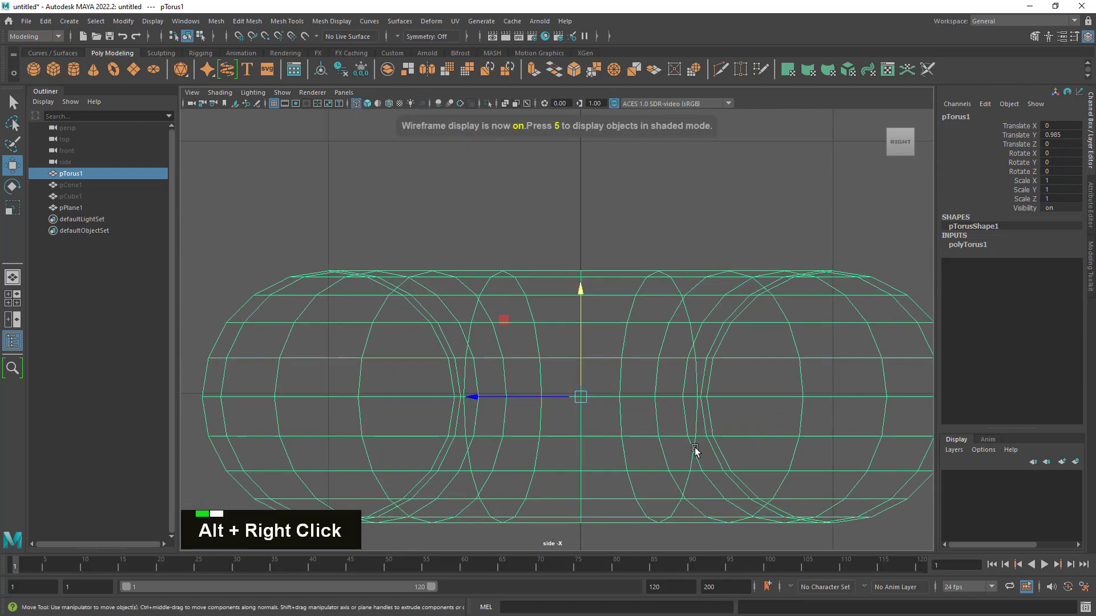
scroll(577, 252, "up", 2, "alt")
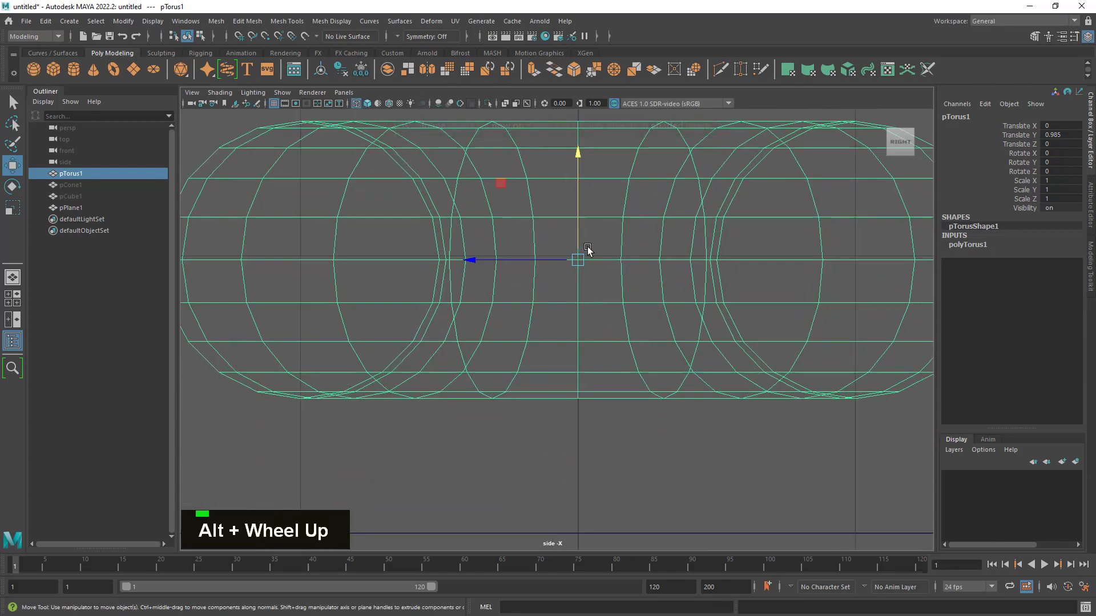
- Lower the torus's pivot along the vertical axis and snap it to the bottom of the mesh
key("d")
left_click_drag(578, 162, 576, 299)
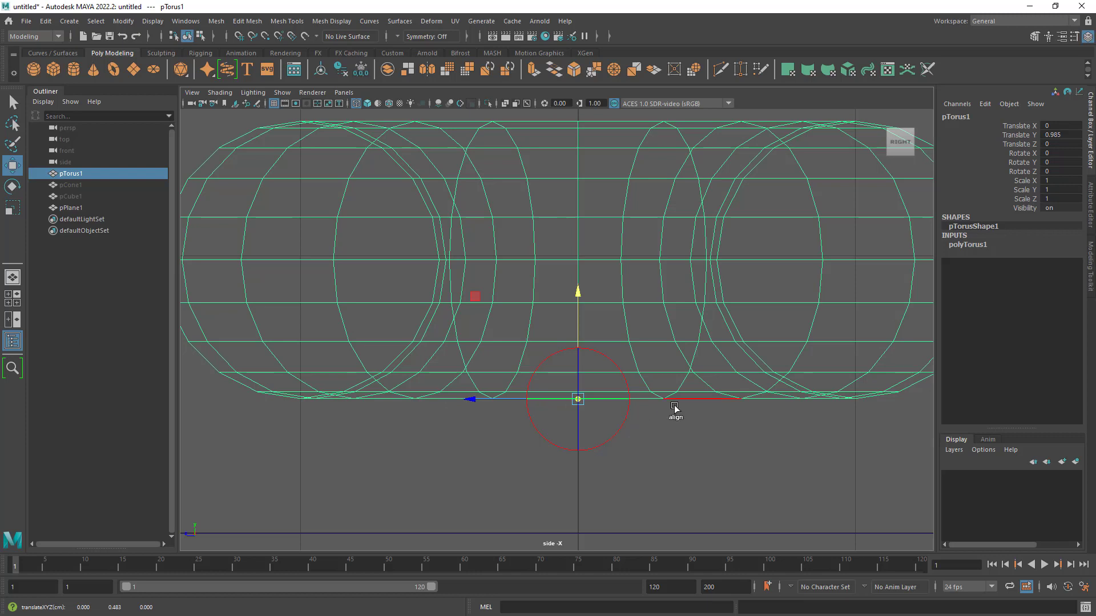
left_click_drag(578, 294, 588, 467)
key("v")
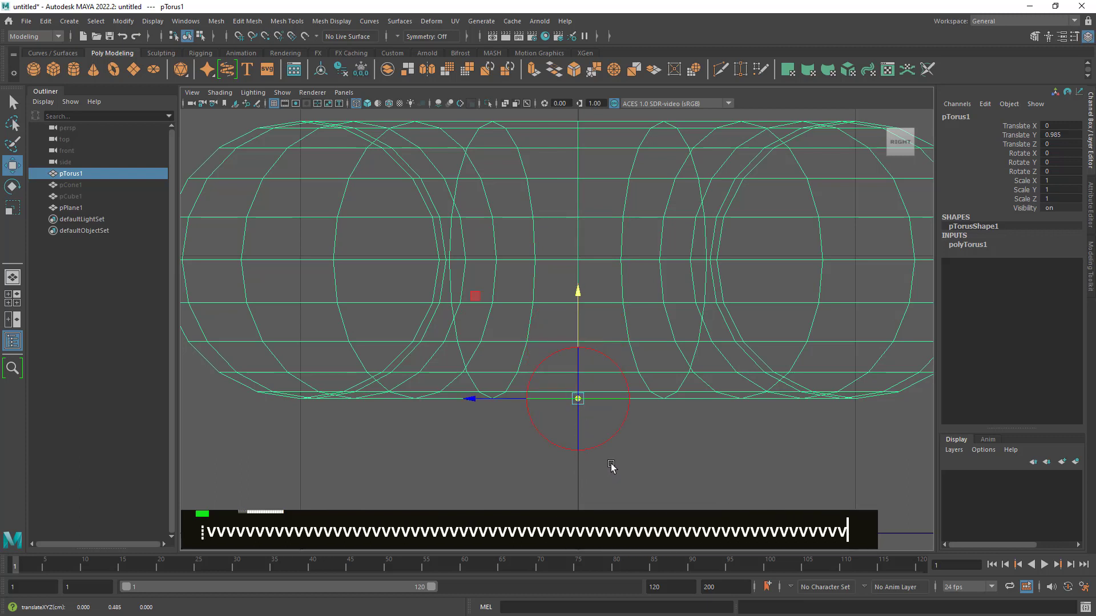
key("d")
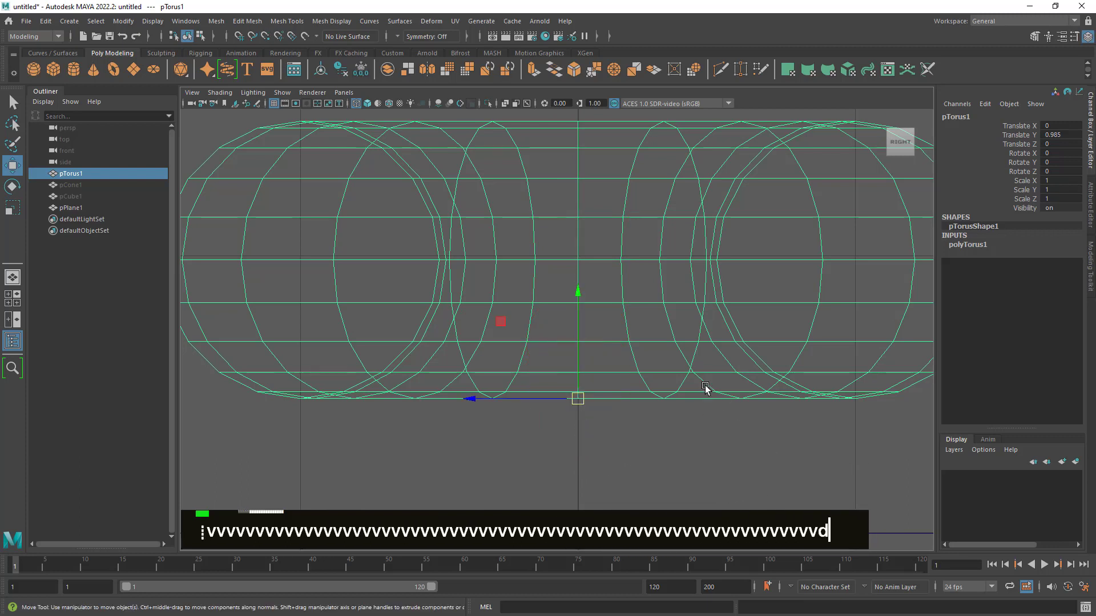
- Grid-snap the torus vertically by its base pivot onto the plane, at Translate Y 0.5
right_click_drag(724, 421, 679, 374, "alt")
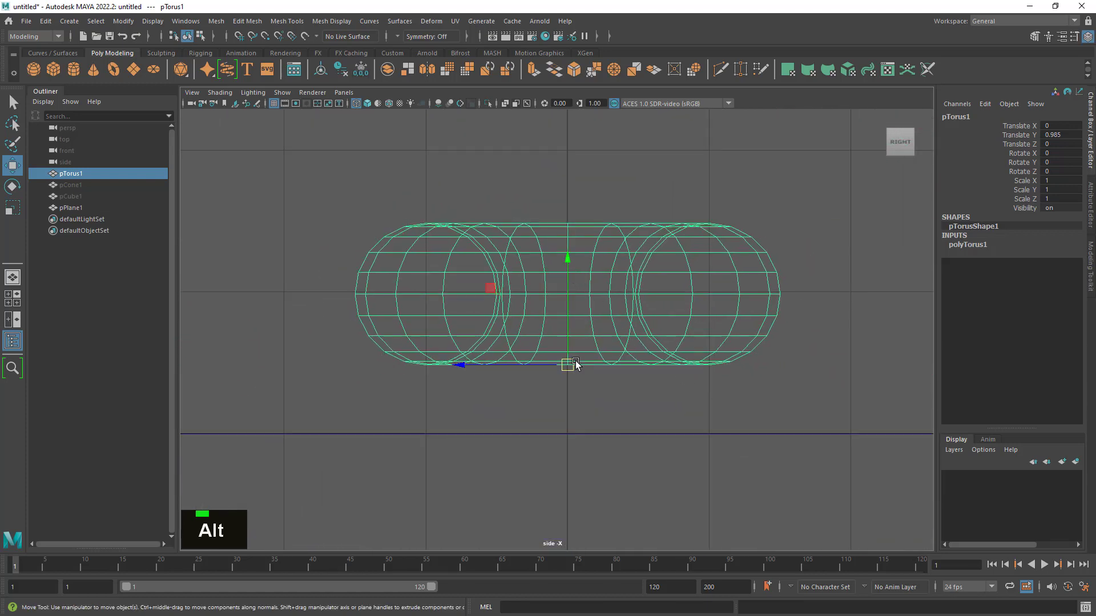
left_click_drag(367, 401, 441, 473)
left_click_drag(669, 122, 599, 318)
left_click_drag(567, 276, 565, 239)
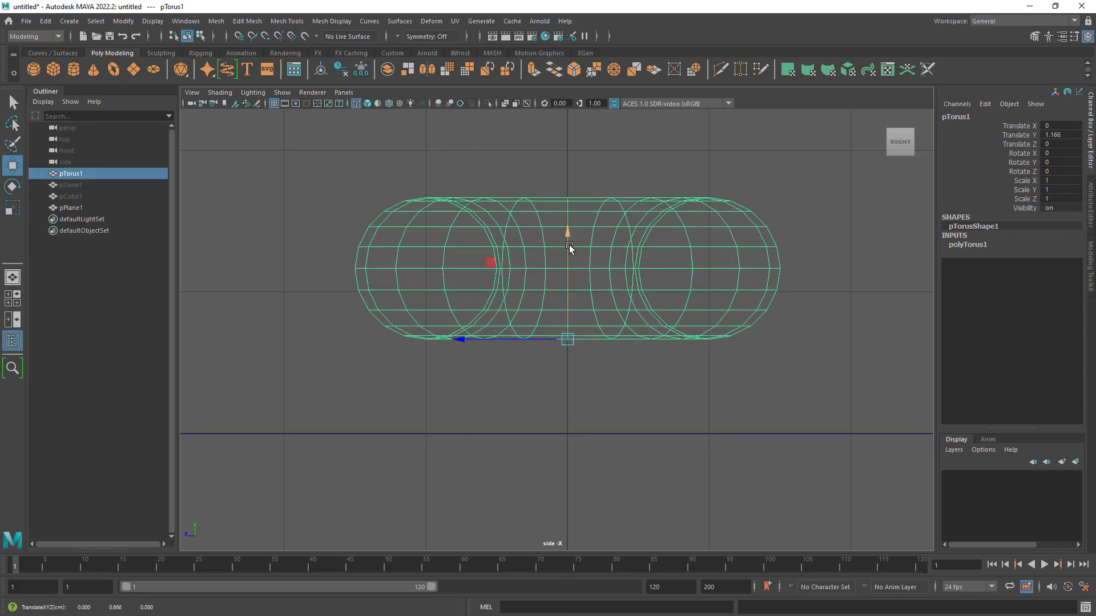
key("x")
left_click_drag(568, 244, 570, 433)
right_click_drag(666, 296, 714, 274, "alt")
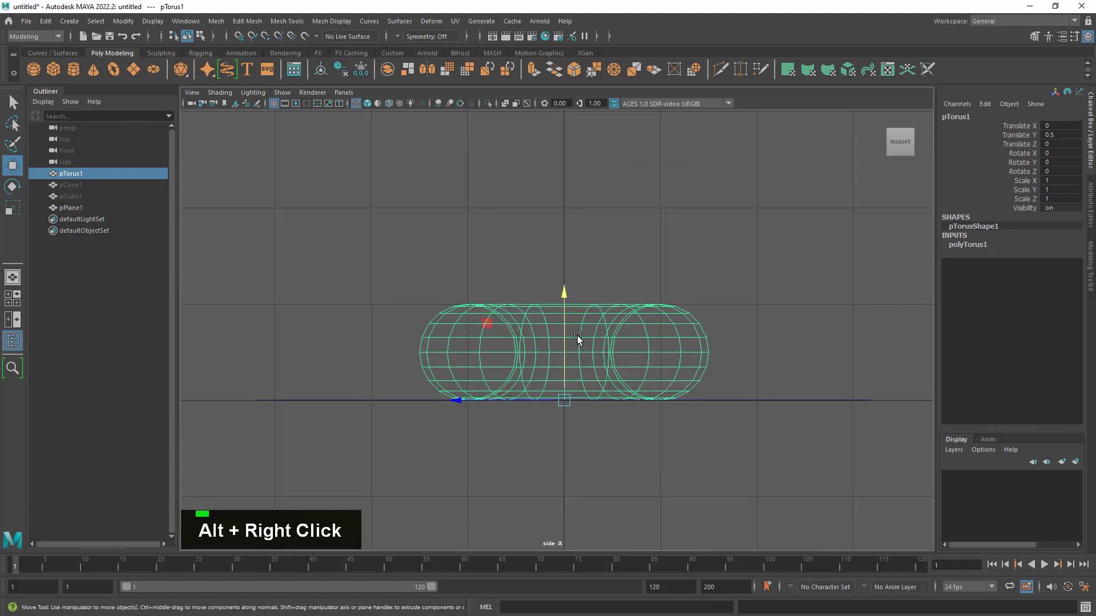
key("x")
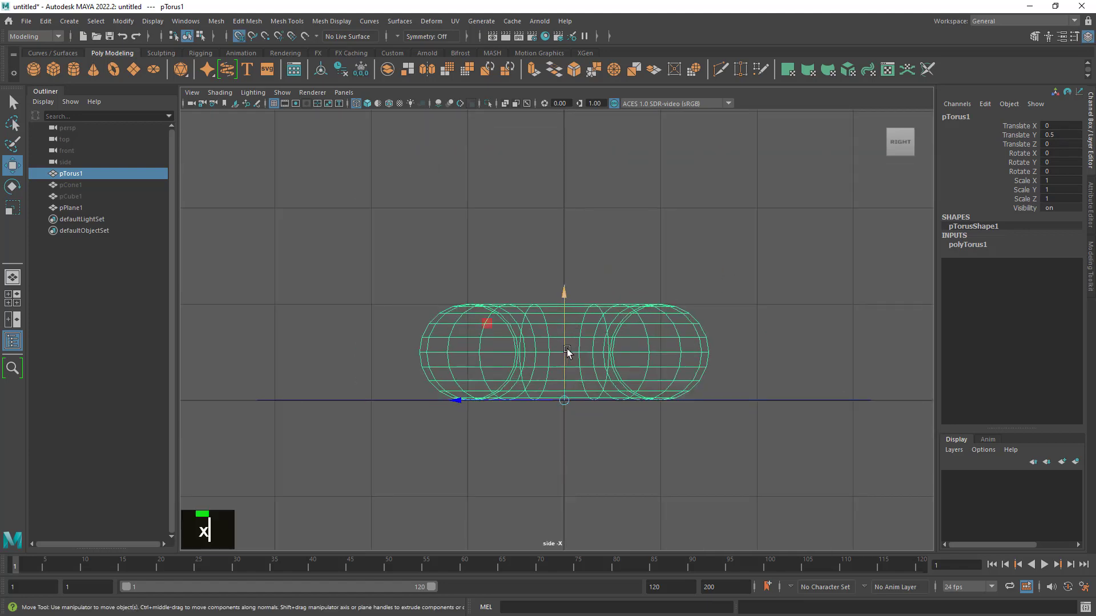
left_click_drag(570, 355, 561, 383)
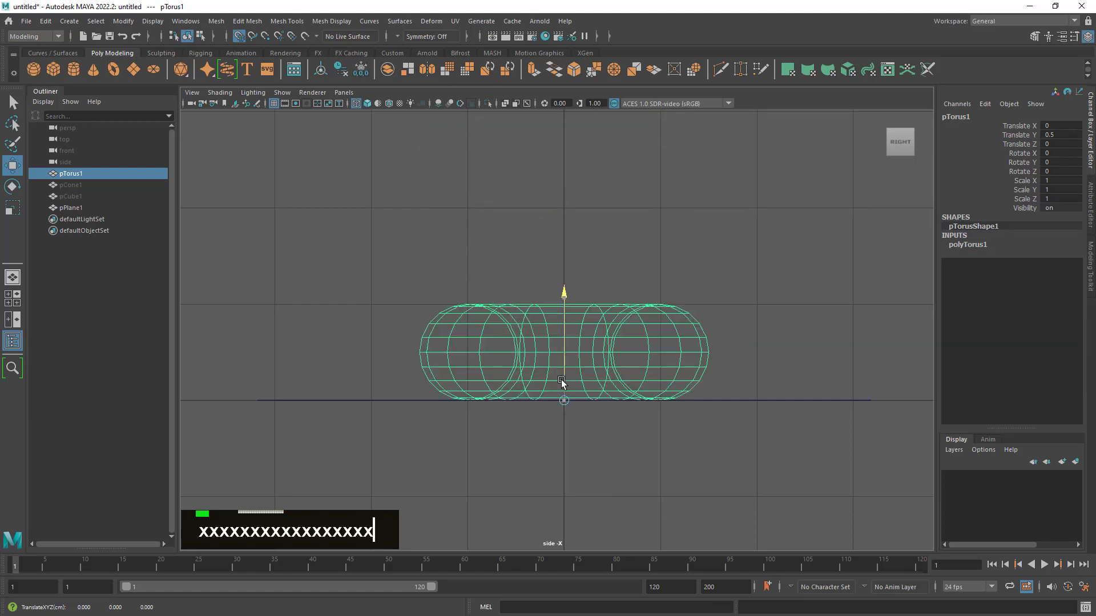
- Deselect the torus and return to the four-view layout
left_click(748, 285)
key("space")
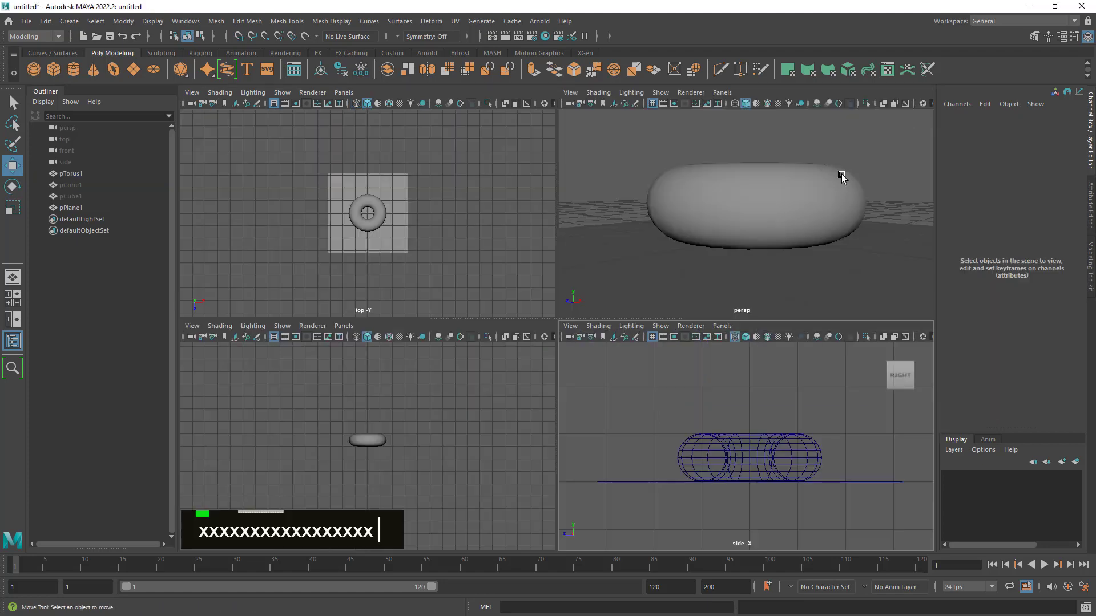
- Return to the full-size perspective view and unhide the cone and cube
key("space")
left_click_drag(722, 228, 714, 238, "alt")
right_click_drag(715, 238, 514, 219, "alt")
left_click(71, 185)
left_click(82, 196, "shift")
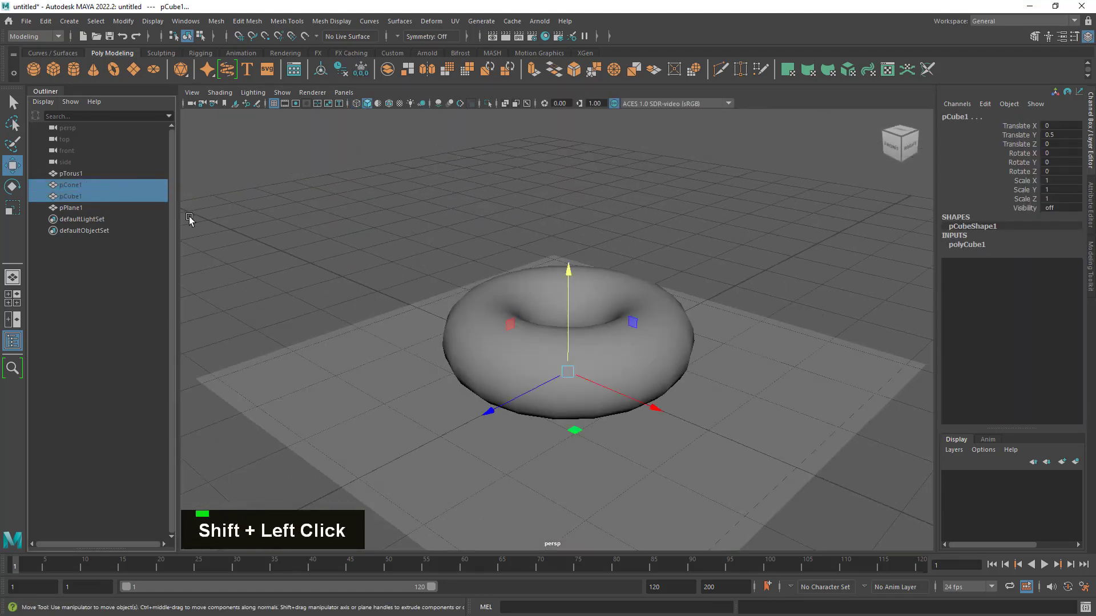
key("h")
left_click(770, 249)
- Delete the ground plane beneath the torus, cone and cube
right_click_drag(588, 319, 731, 347, "alt")
left_click_drag(731, 346, 734, 349, "alt")
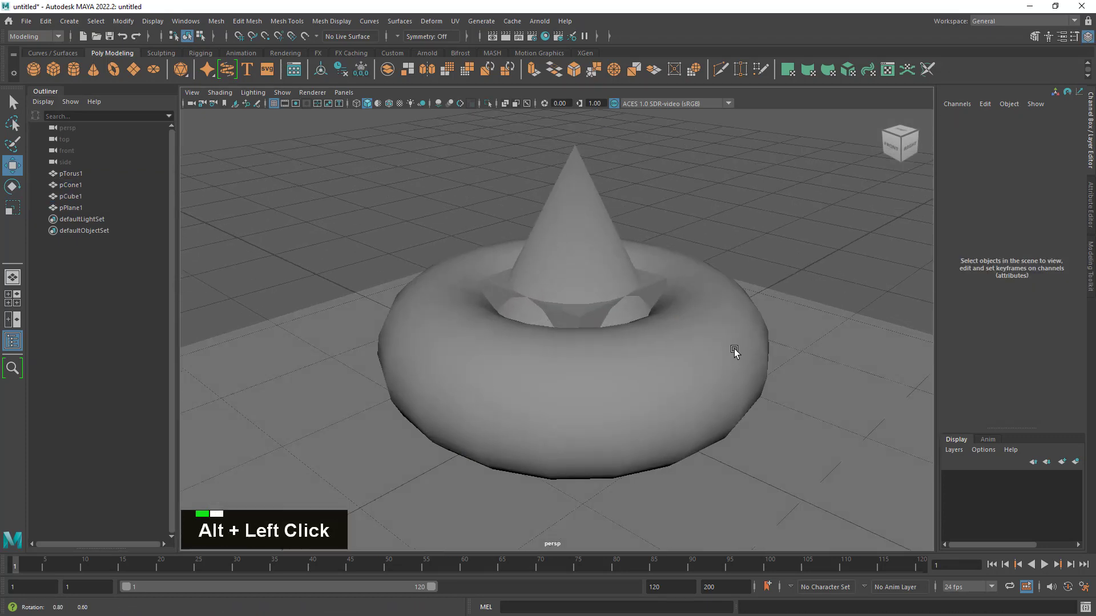
right_click_drag(734, 348, 656, 325, "alt")
left_click_drag(656, 325, 788, 330, "alt")
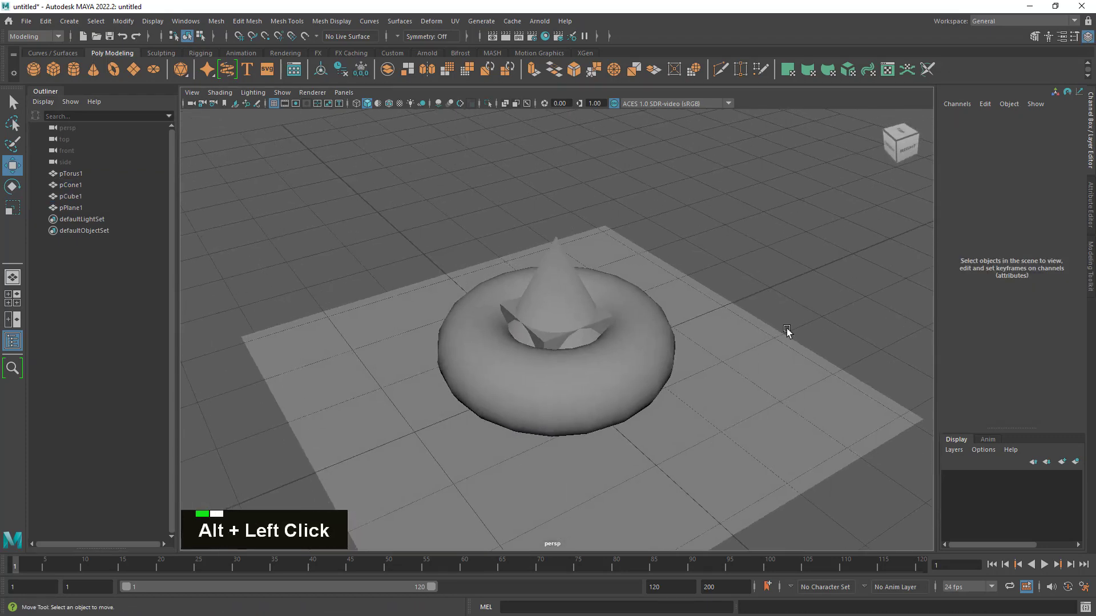
left_click(751, 380)
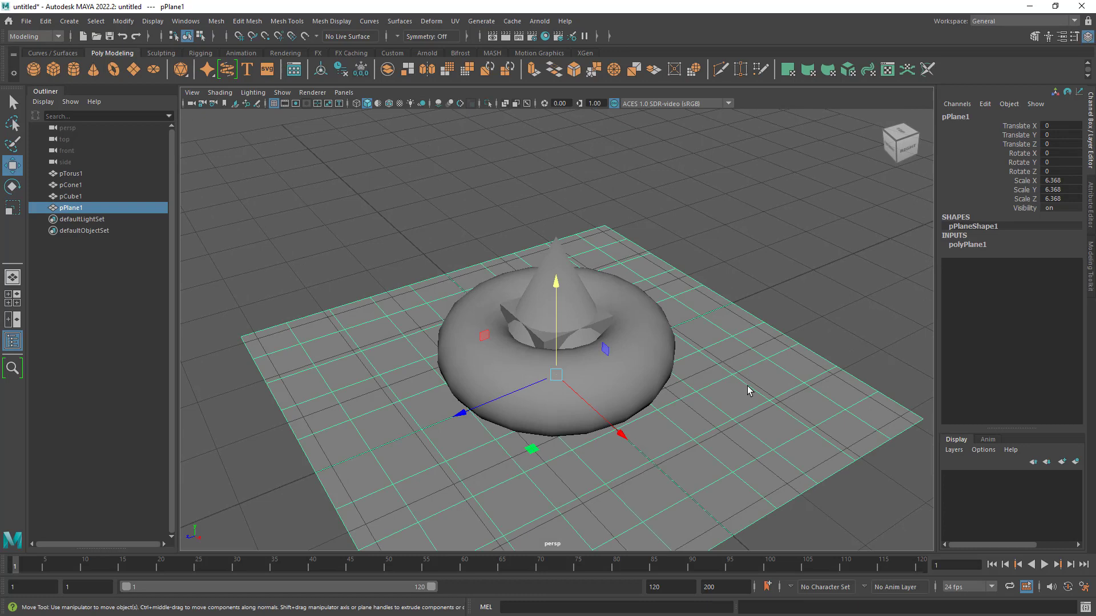
key("Delete")
left_click_drag(736, 382, 701, 391, "alt")
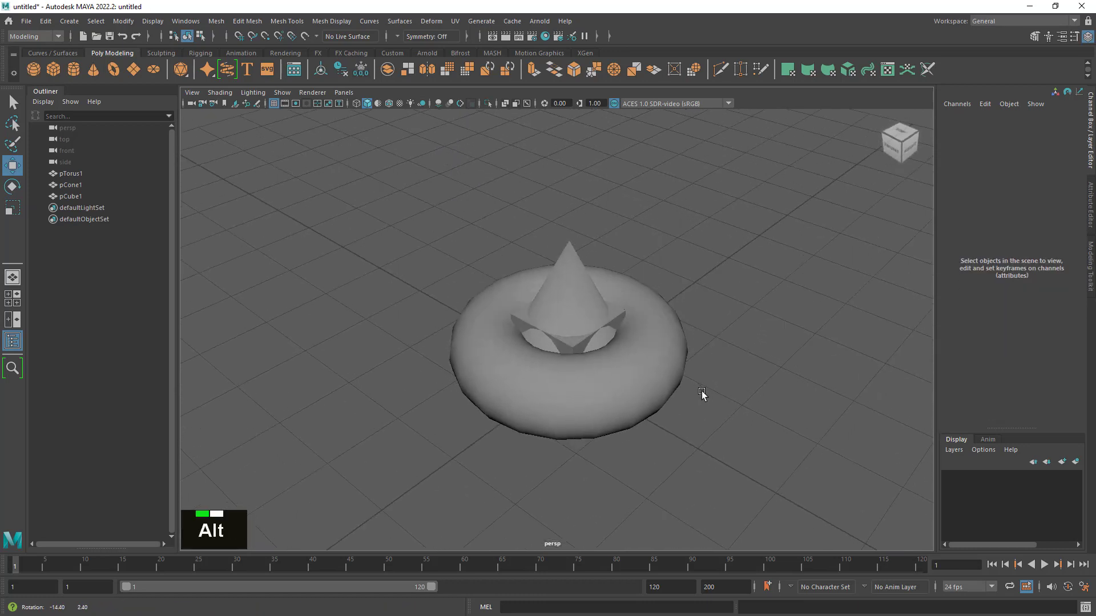
right_click_drag(691, 386, 689, 383, "alt")
- Delete the construction history and freeze the transformations of the torus, cone and cube, leaving nothing selected
left_click_drag(782, 177, 419, 491)
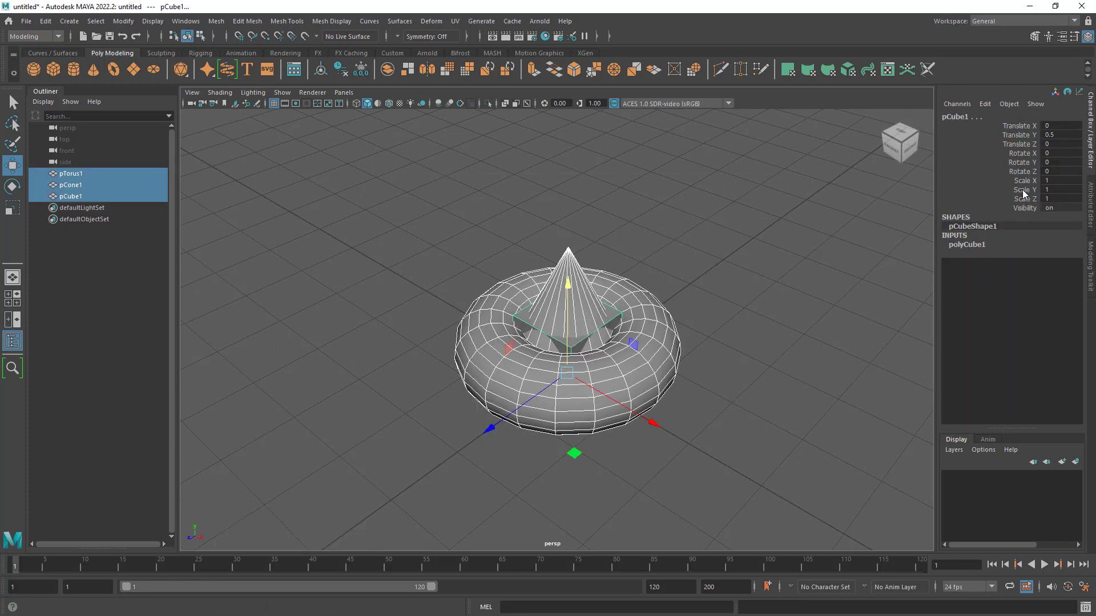
left_click(342, 69)
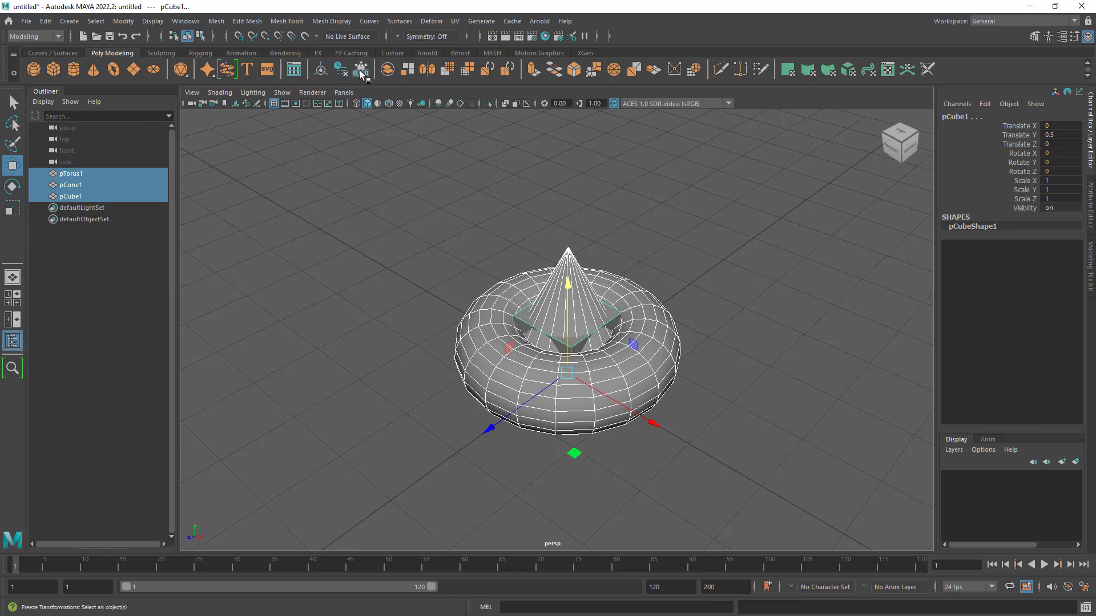
left_click(360, 69)
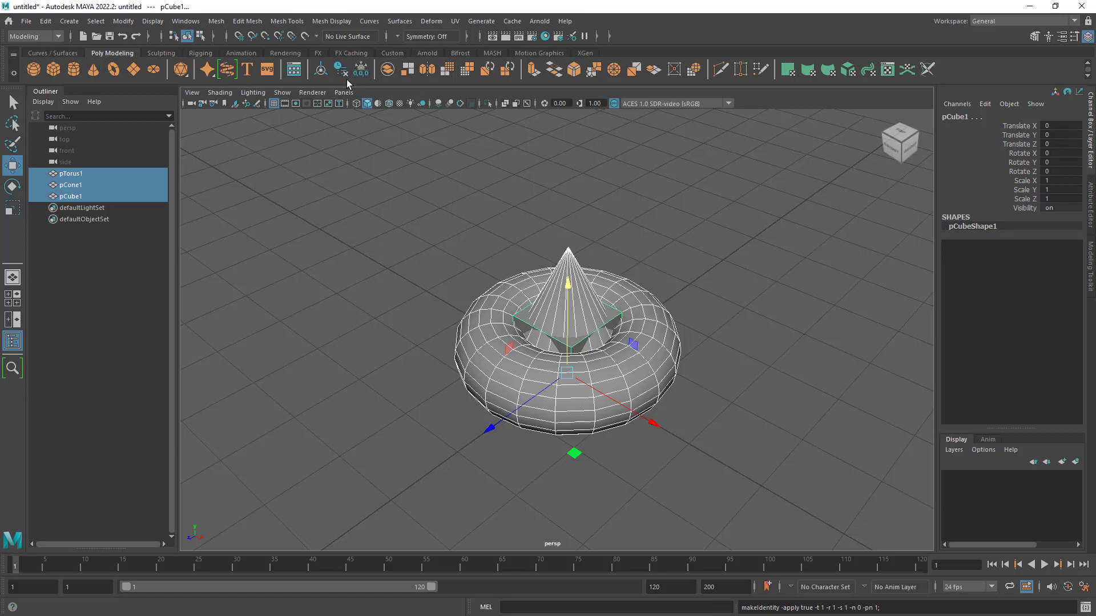
left_click(45, 21)
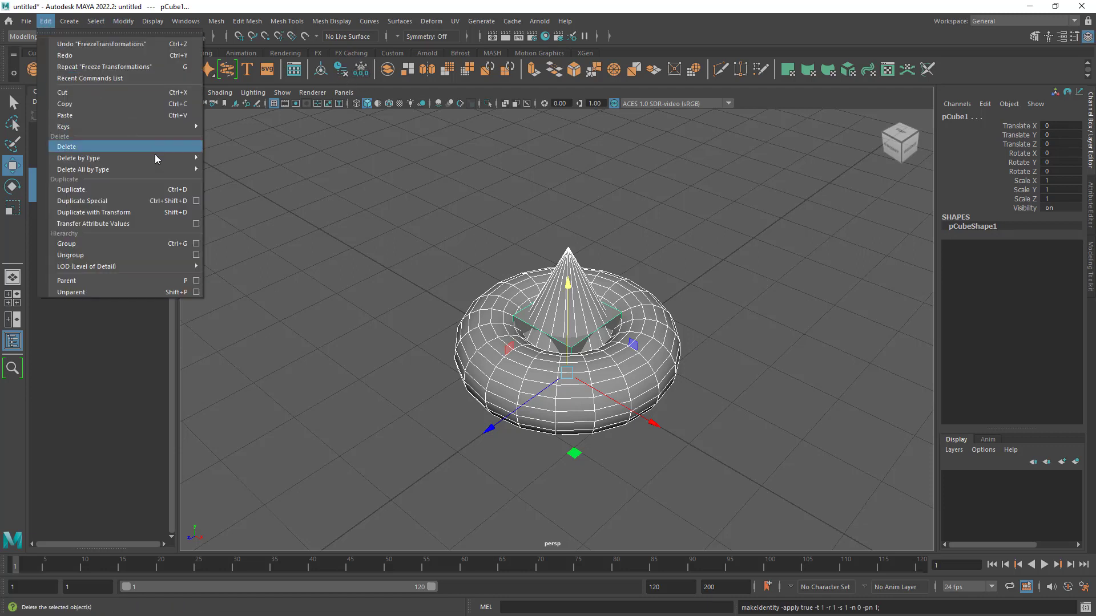
mouse_move(155, 158)
left_click(240, 158)
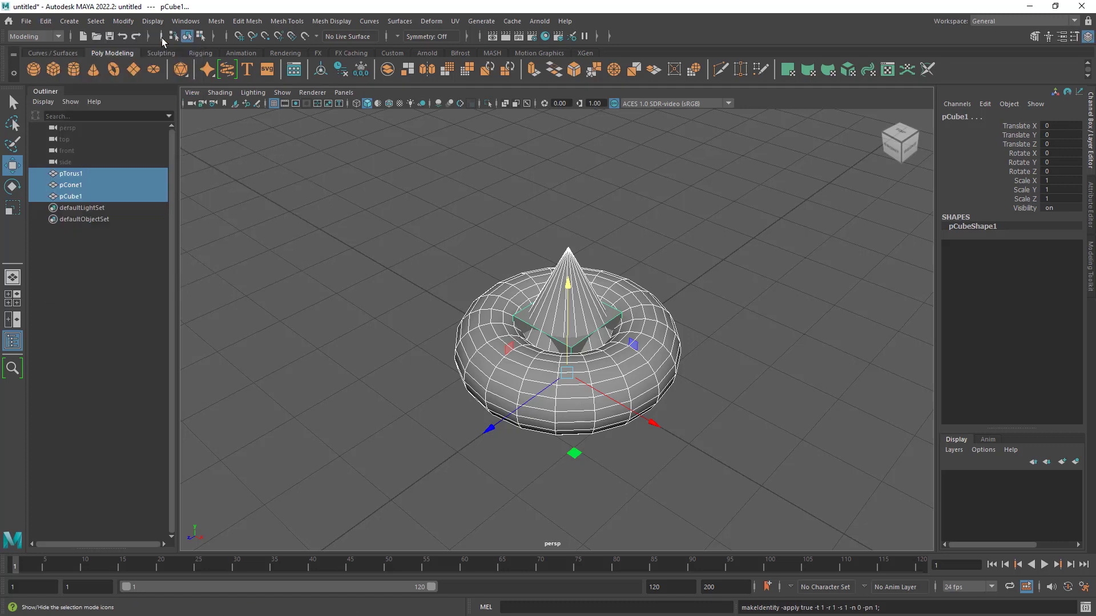
left_click(122, 21)
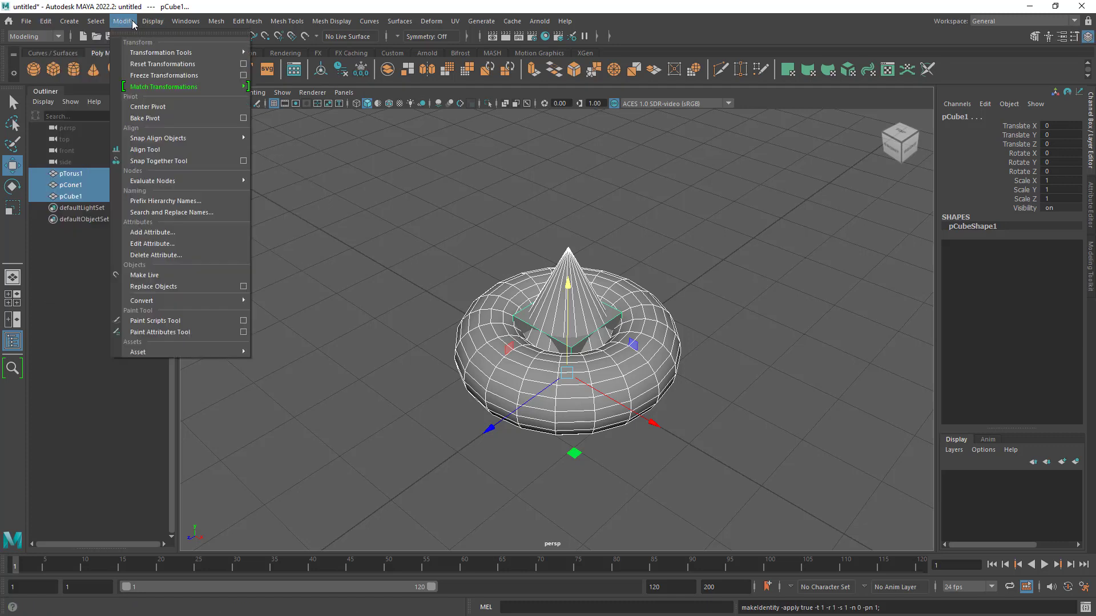
left_click(177, 77)
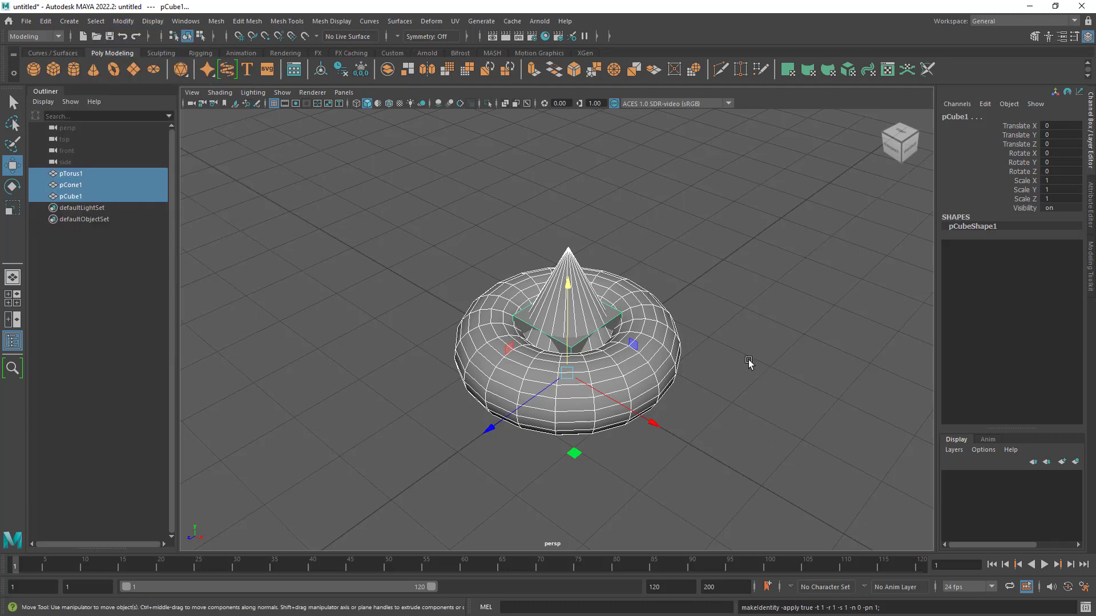
left_click(708, 287)
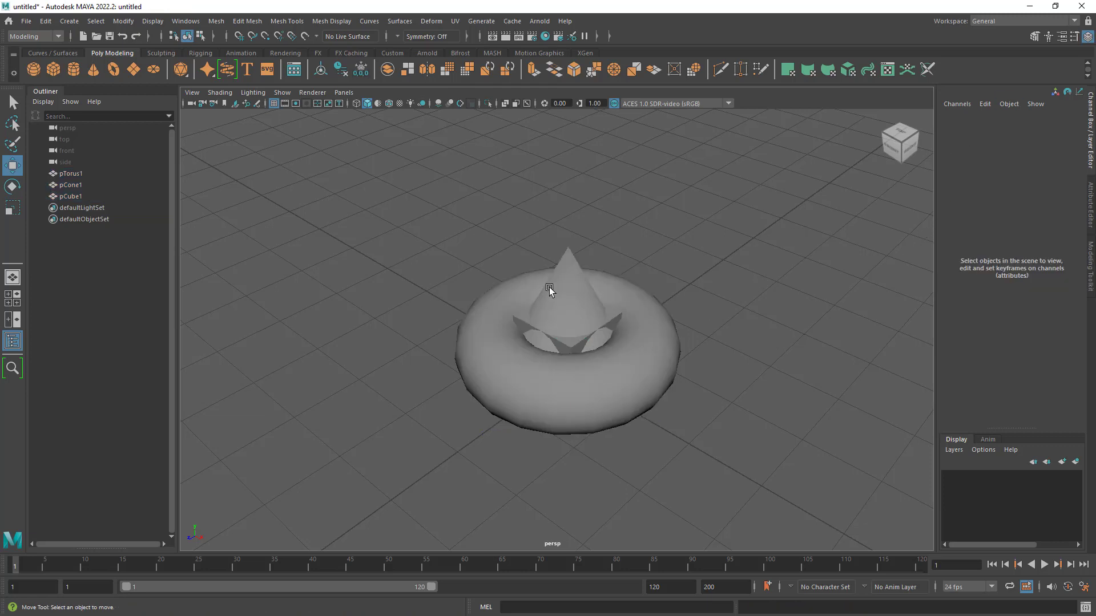
- Examine the transform values and base pivots of the cone and torus from several angles
left_click(550, 287)
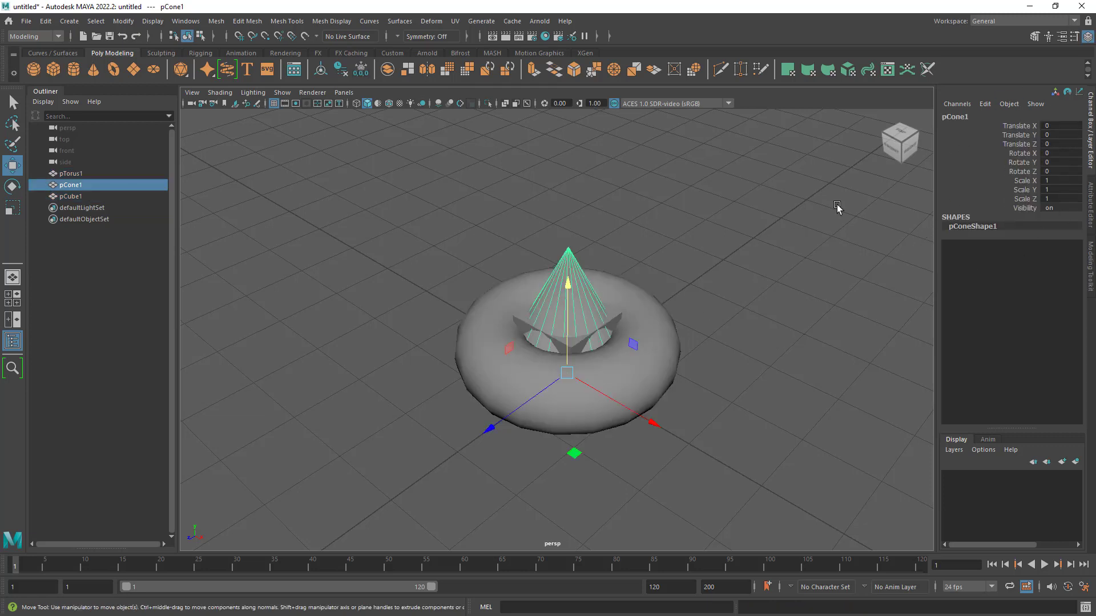
left_click(616, 318)
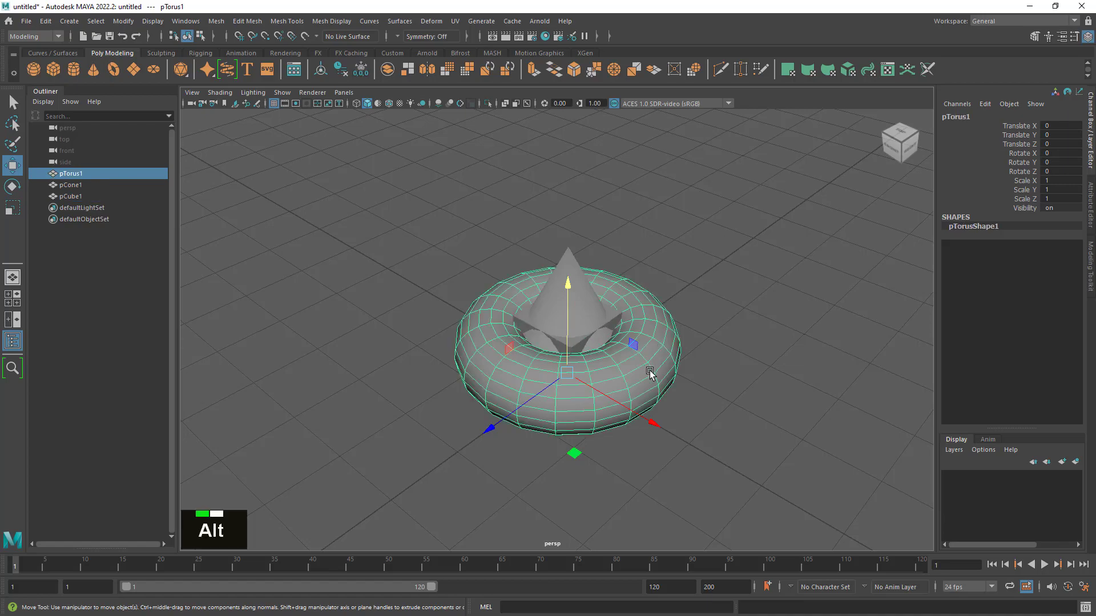
left_click_drag(649, 374, 710, 362, "alt")
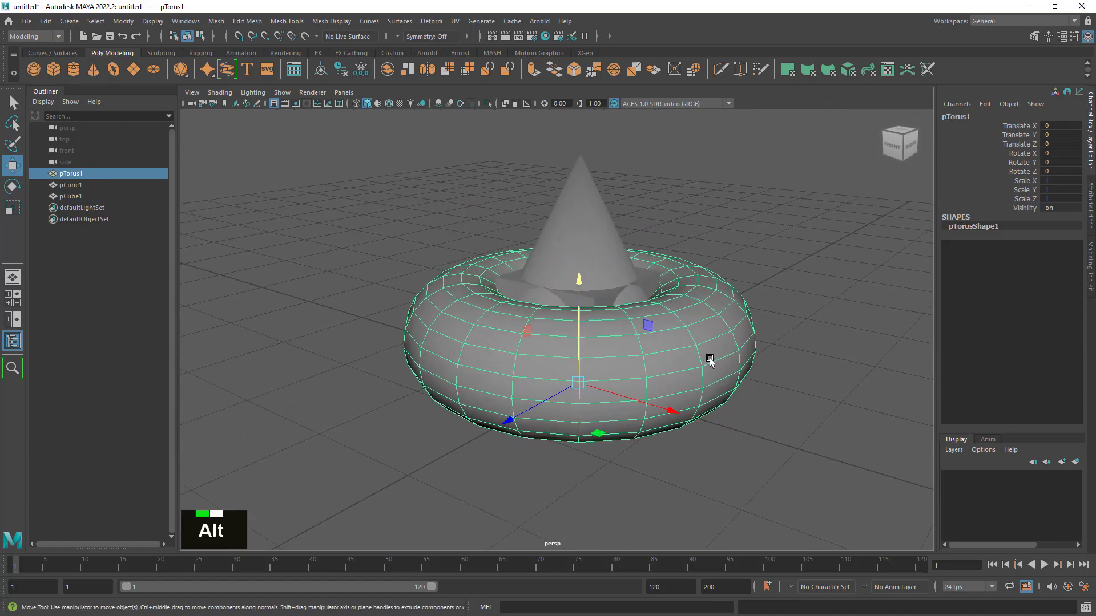
middle_click_drag(717, 357, 683, 368, "alt")
mouse_move(682, 369)
left_mouse_down("alt")
mouse_move(680, 343)
mouse_move(684, 365)
left_mouse_up("alt")
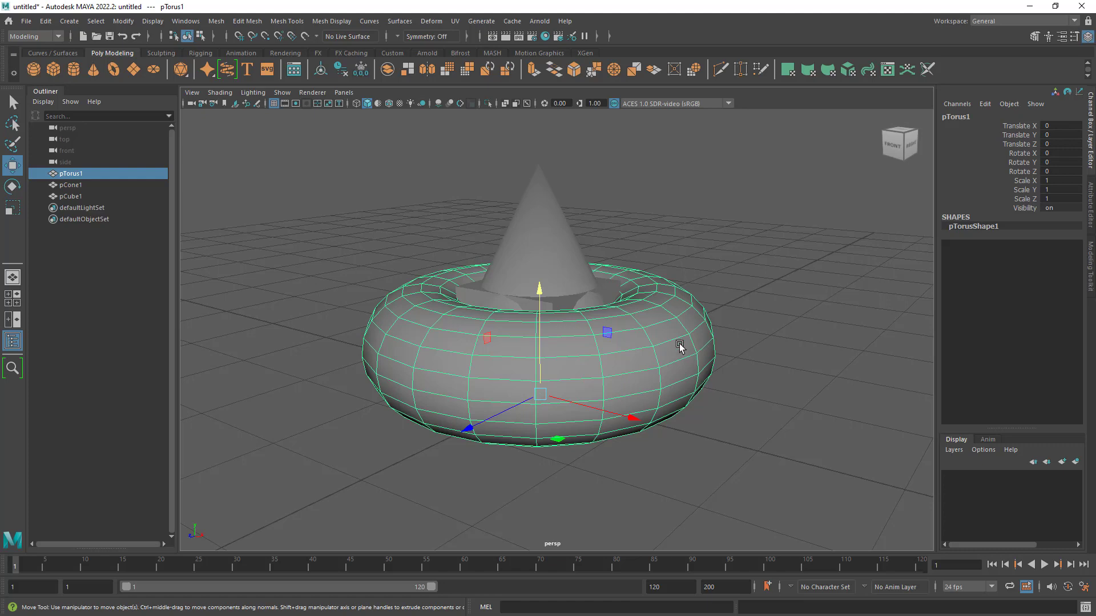
mouse_move(648, 339)
left_mouse_down("alt")
mouse_move(644, 361)
mouse_move(643, 353)
left_mouse_up("alt")
mouse_move(642, 353)
right_mouse_down("alt")
mouse_move(689, 374)
mouse_move(648, 368)
right_mouse_up("alt")
left_click_drag(648, 368, 641, 372, "alt")
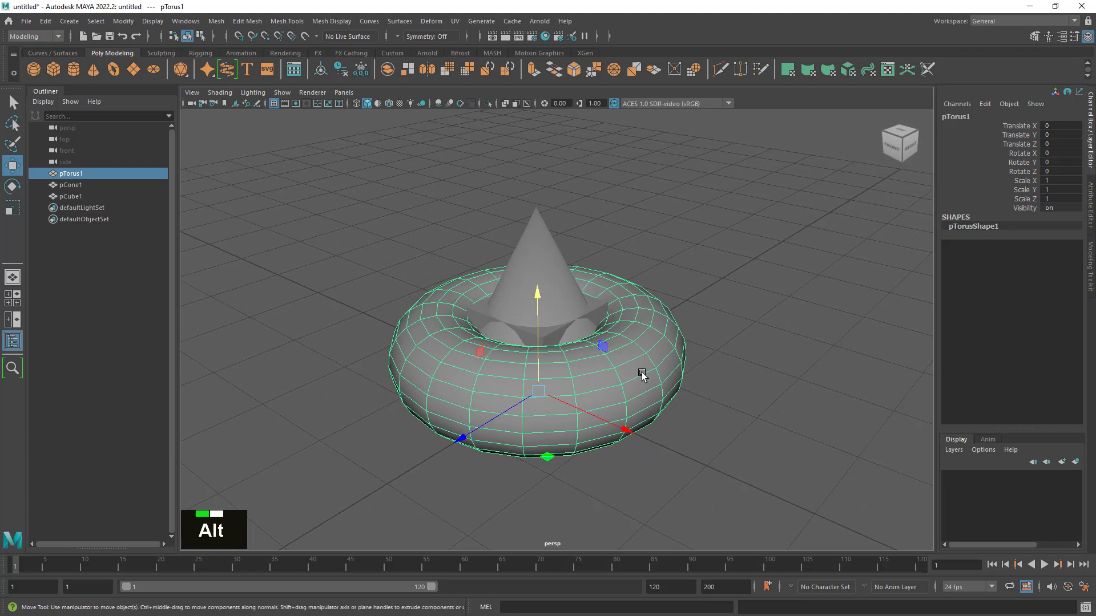
- Go through the cone, cube and torus one at a time in the scene list to review their names and transforms
left_click(91, 185)
left_click(81, 196)
middle_click_drag(81, 197, 78, 174)
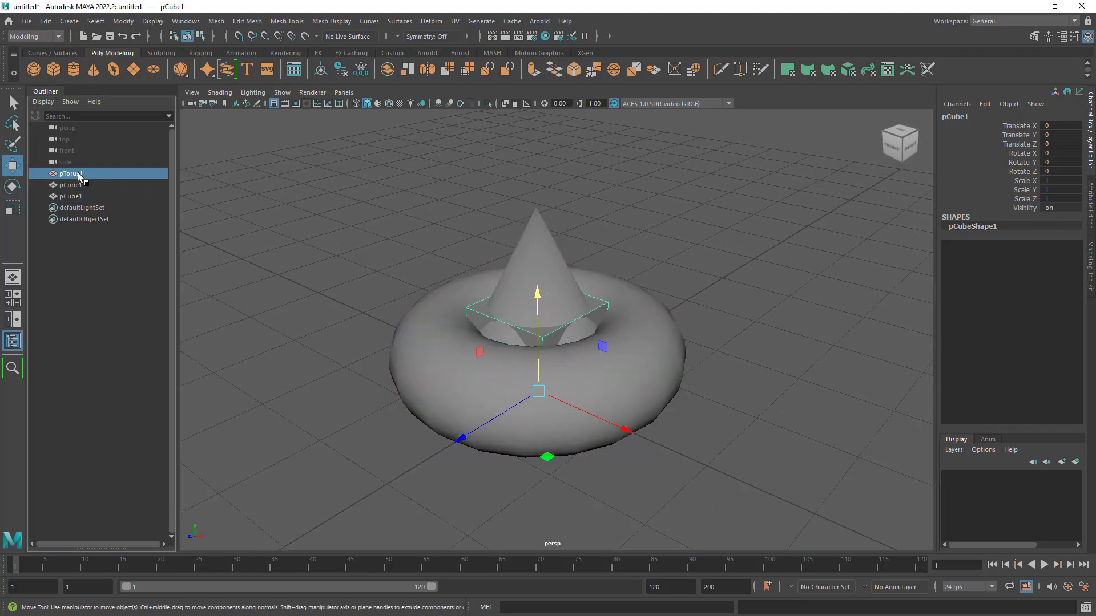
left_click(78, 184)
left_click(78, 196)
left_click(78, 175)
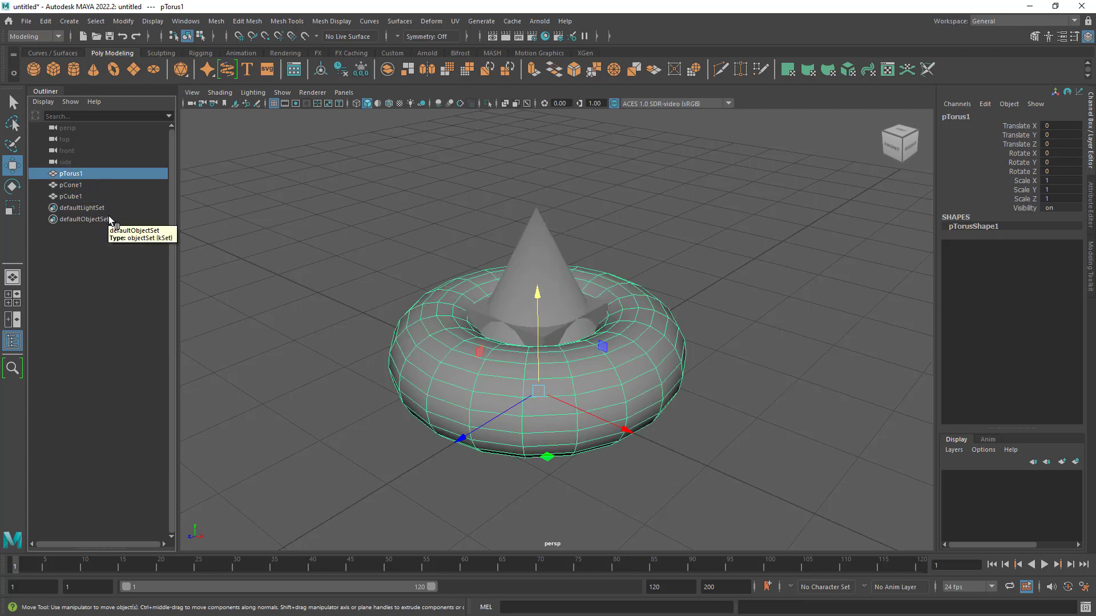
left_click(76, 184)
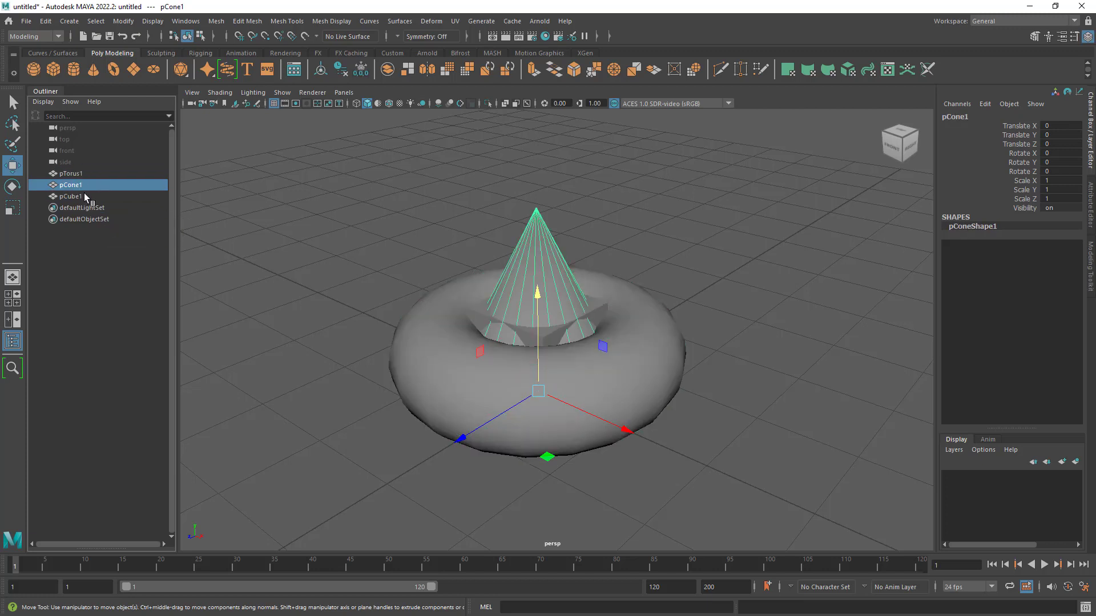
left_click(83, 195)
left_click(76, 186)
left_click(75, 176)
left_click(77, 197)
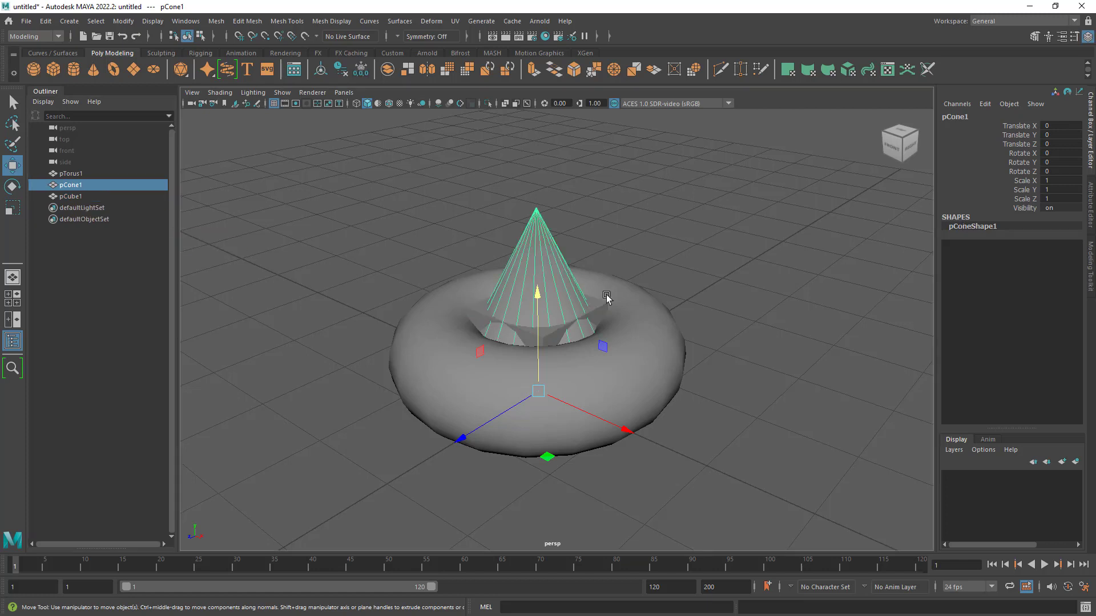
left_click(441, 334)
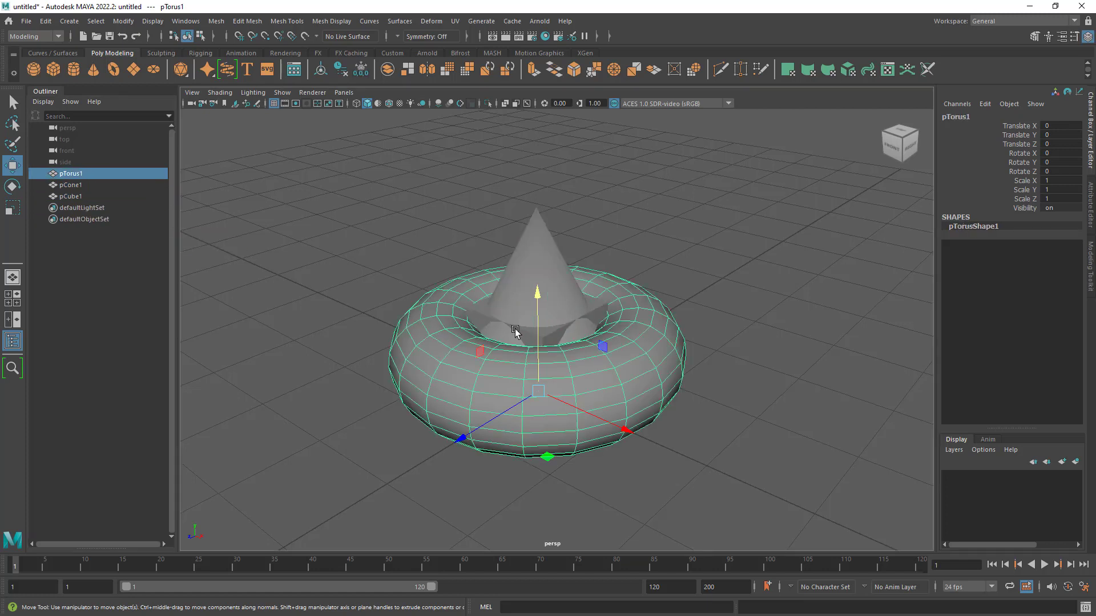
left_click(71, 197, "shift")
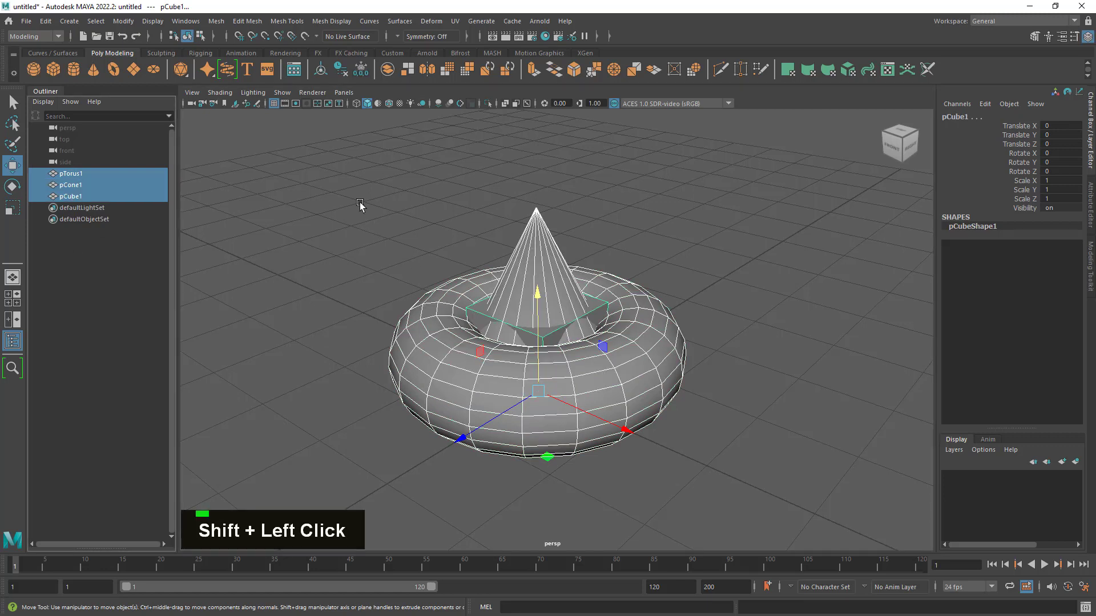
left_click(216, 21)
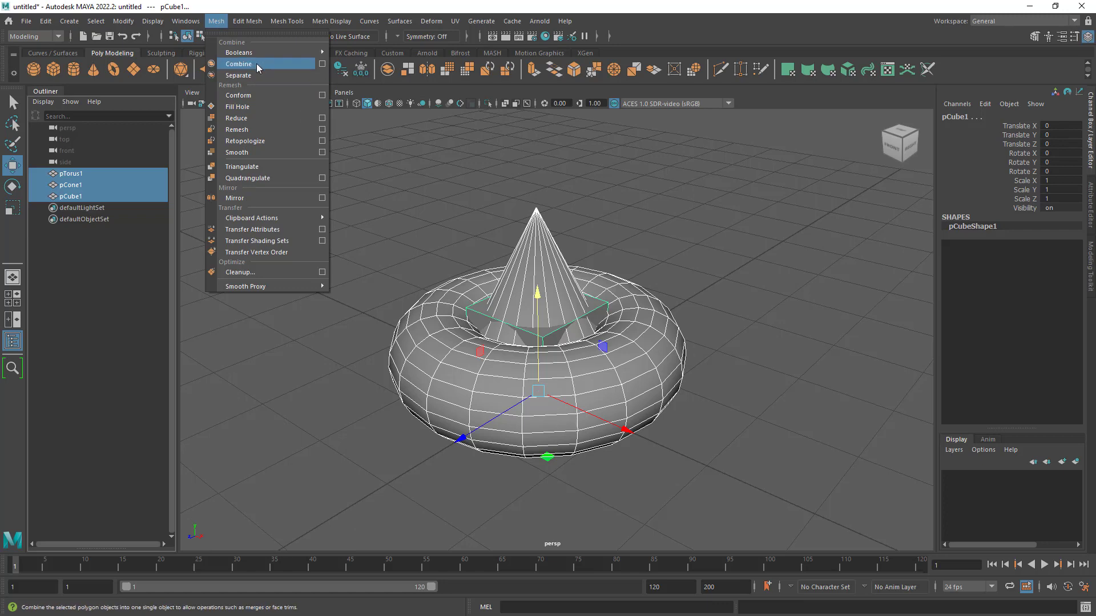
left_click_drag(717, 276, 710, 280, "alt")
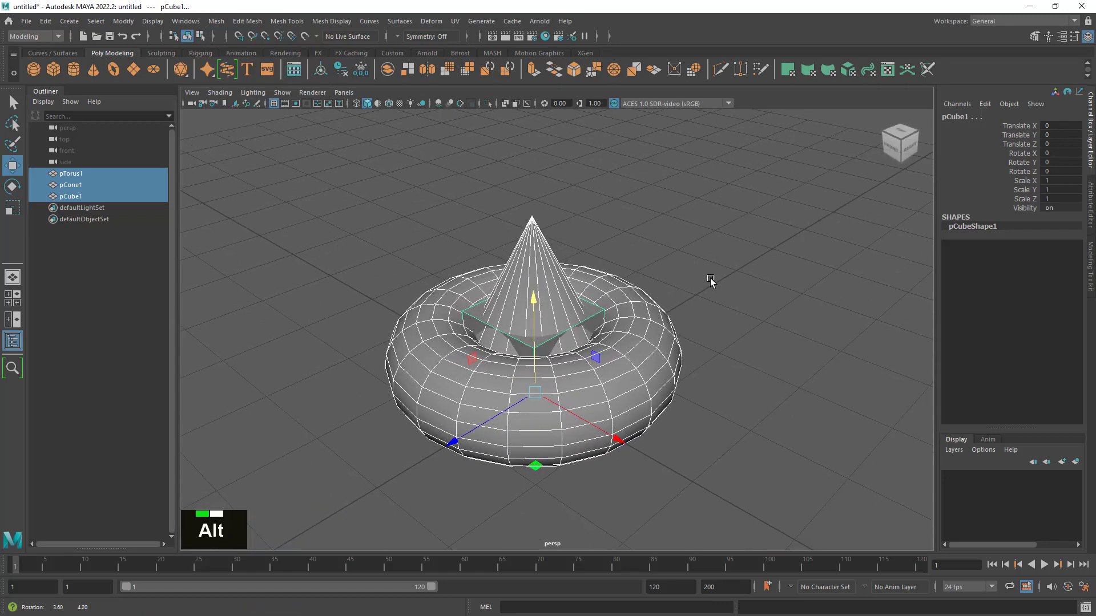
right_click_drag(710, 281, 695, 281, "alt")
left_click_drag(694, 282, 706, 288, "alt")
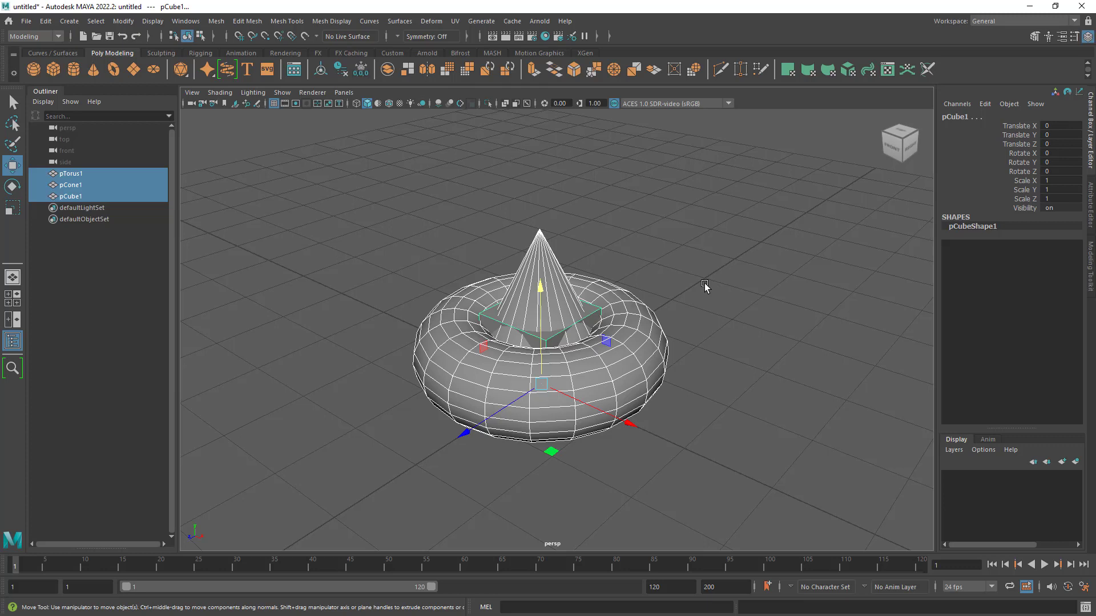
left_click(279, 260)
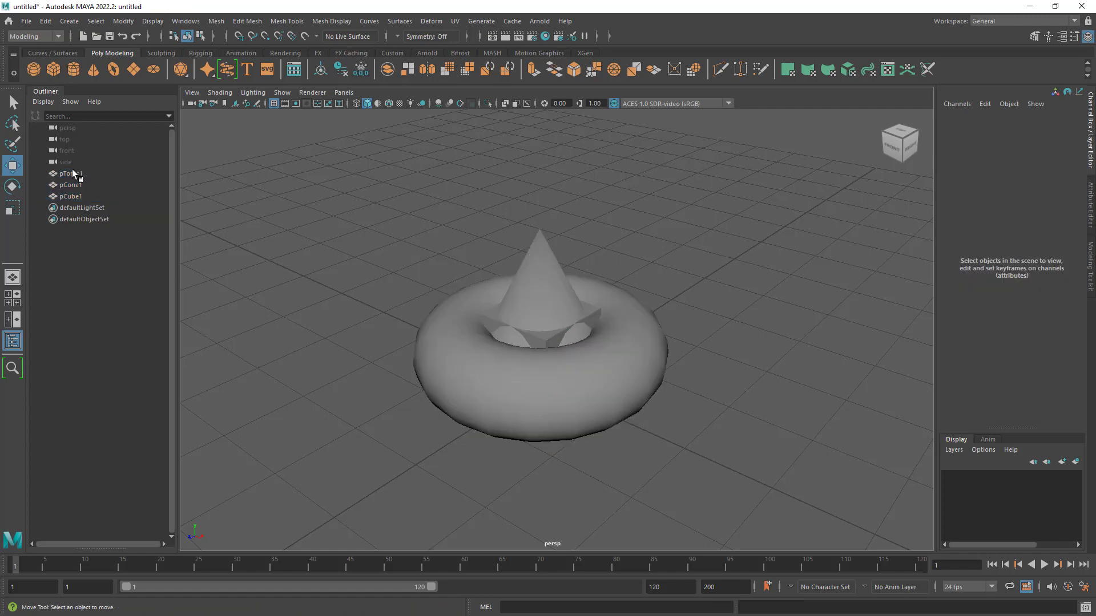
- Enter Boat_001 as the torus's new name, with an underscore separating the word from the number
left_click(73, 173)
double_click(73, 173)
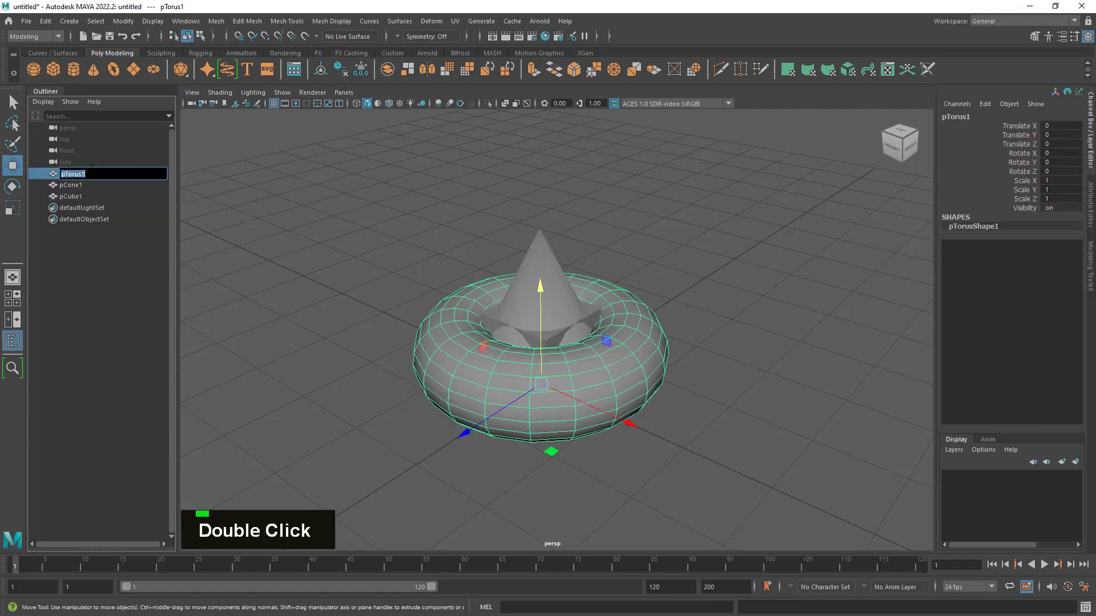
type("Boar")
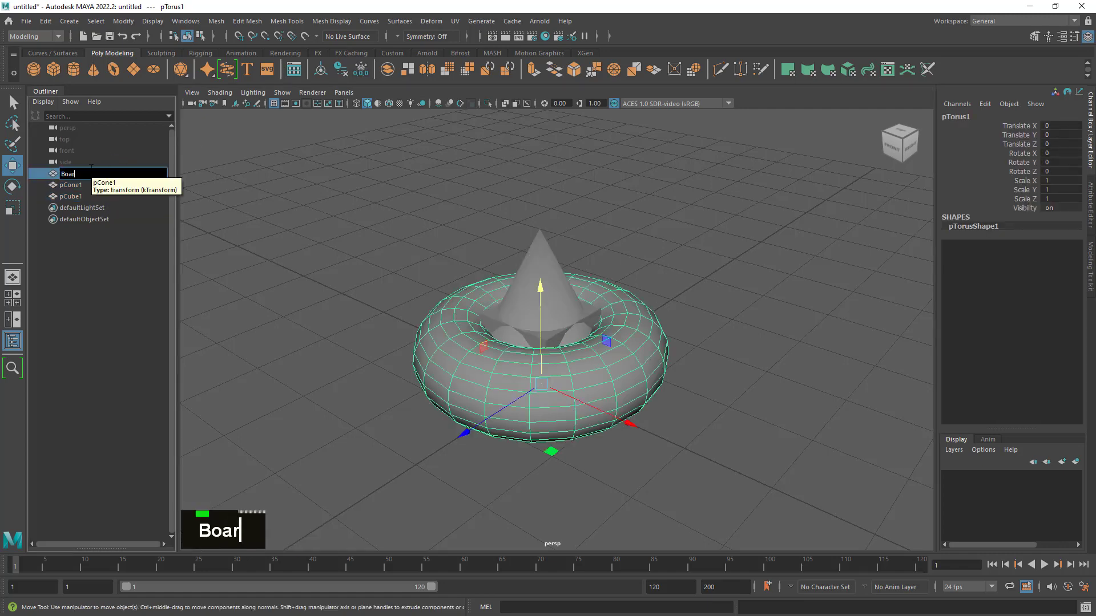
key("BackSpace")
type("t001")
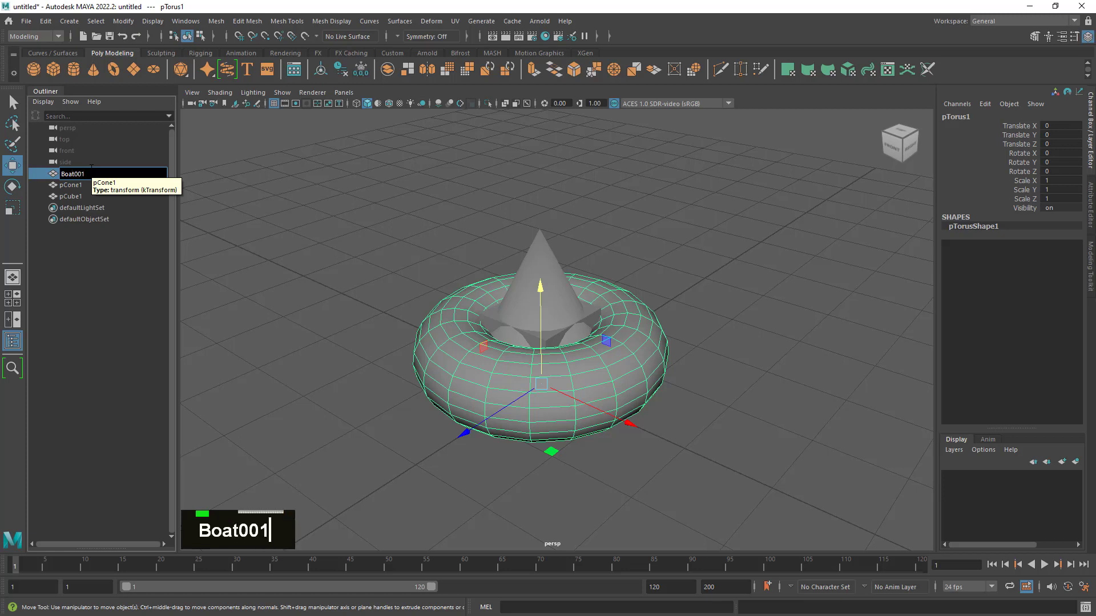
key("Left")
key("Left")
key("Left")
key("Left")
key("Left")
key("Left")
key("Left")
key("Right")
key("Right")
key("Right")
key("Right")
type("_")
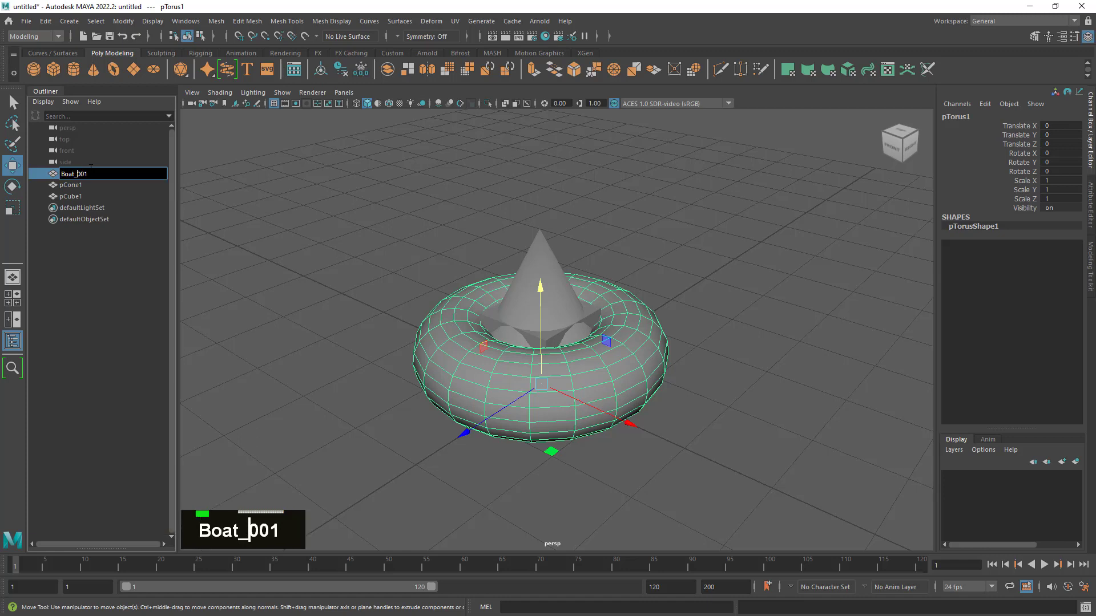
key("Right")
key("Right")
key("Right")
key("Left")
key("Left")
key("Left")
key("Right")
key("Right")
key("Right")
key("Left")
key("Left")
key("Left")
key("Right")
key("Right")
key("Right")
key("Left")
key("Left")
key("Left")
key("Right")
key("Right")
key("Right")
key("Left")
key("Left")
key("Left")
- Remove the leading zeros from Boat_001 in the torus's name, re-enter 00, and return the text cursor to the beginning
key("Delete")
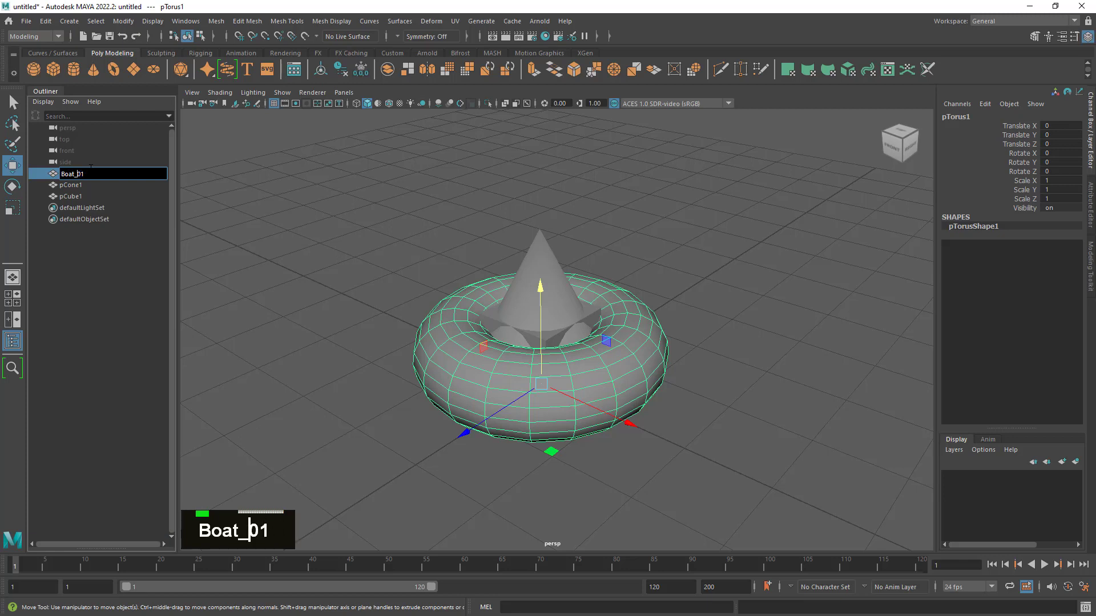
key("Delete")
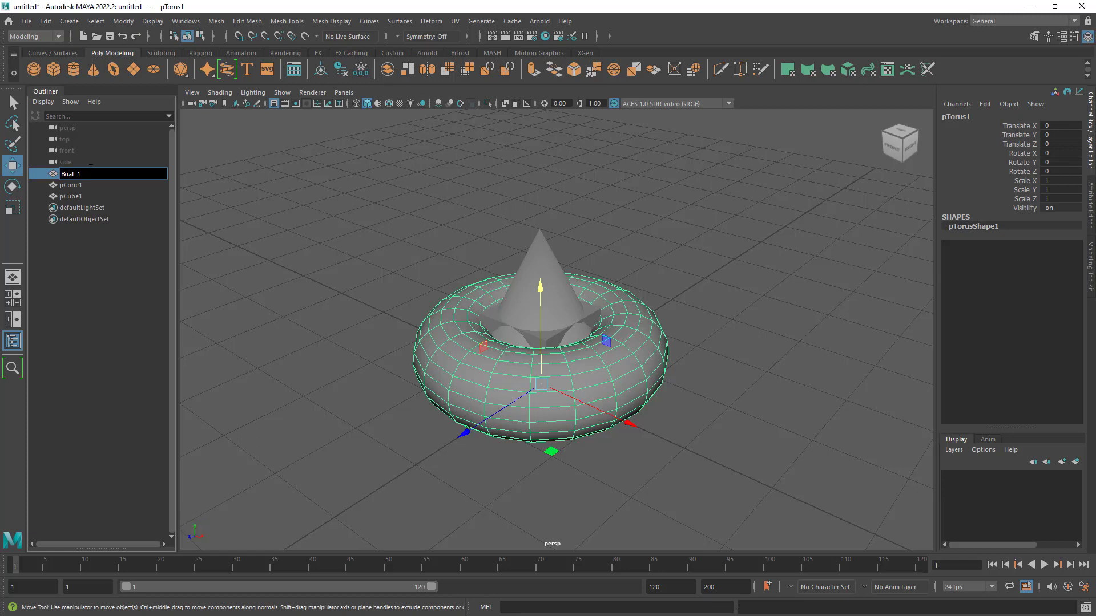
type("00")
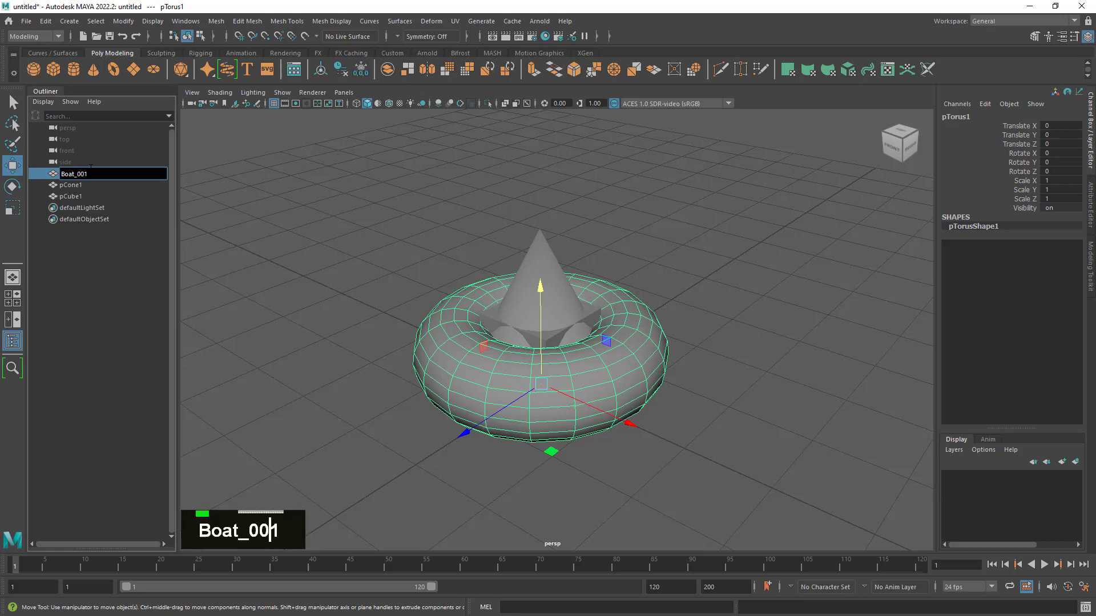
key("Left")
key("Left")
key("Right")
key("Right")
key("Right")
key("Left")
key("Left")
key("Left")
key("Right")
key("Right")
key("Right")
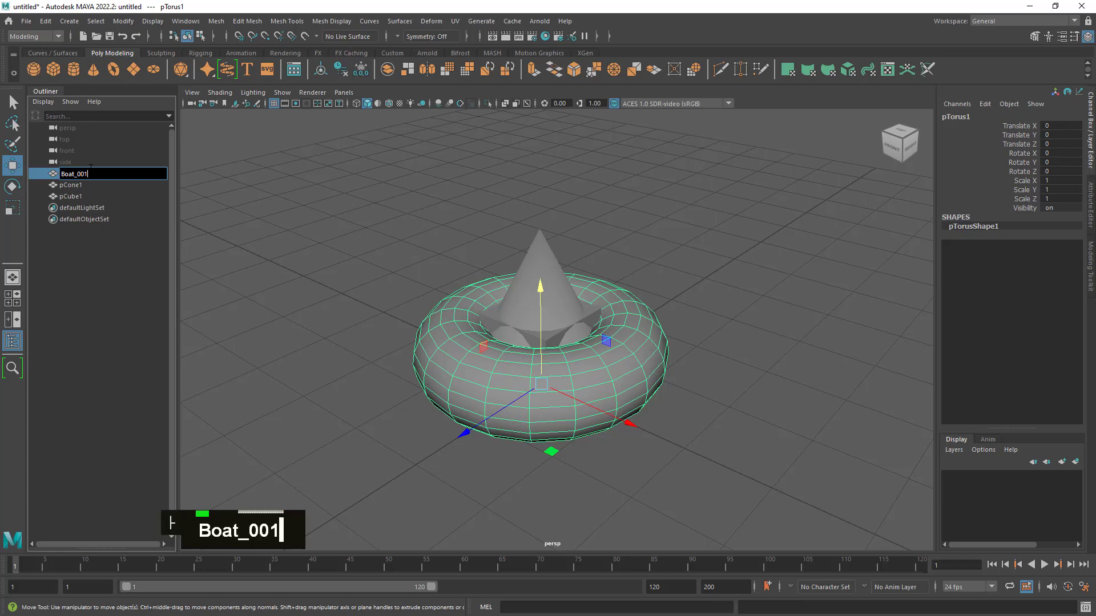
key("Left")
key("Left")
key("Left")
key("Left")
key("Left")
key("Left")
key("Left")
key("Left")
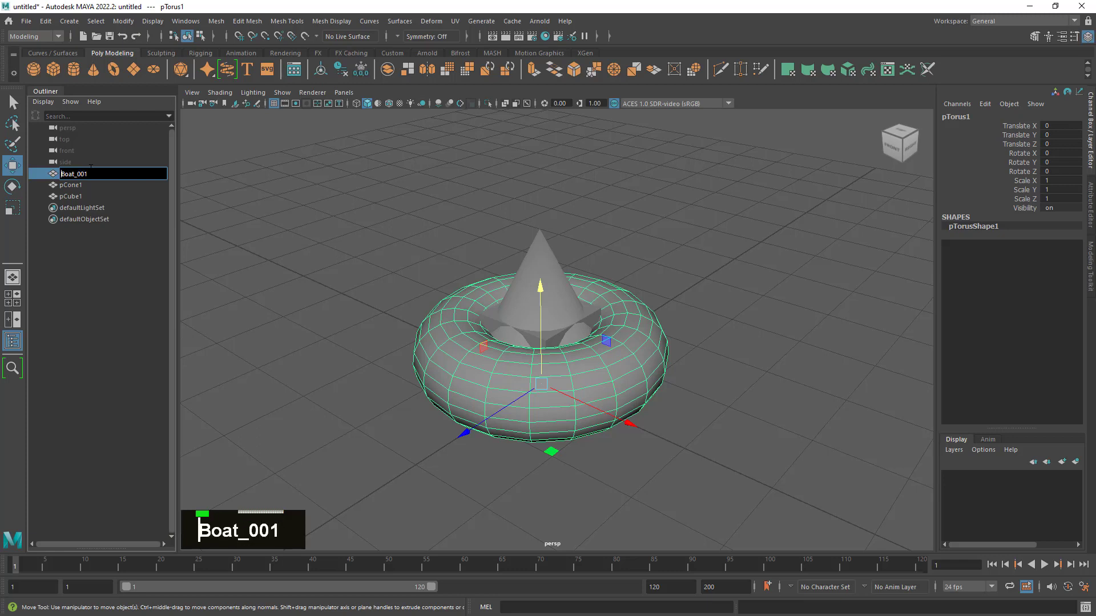
- Try renaming the torus with the digits 31321321 in front of Boat_001, and undo the rename
type("31321321")
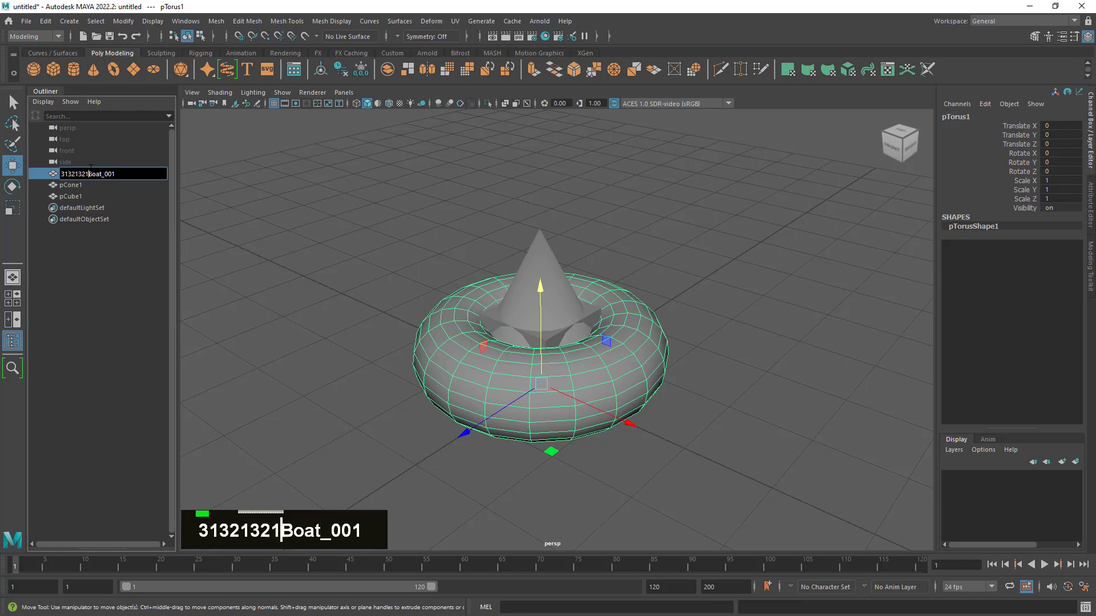
key("Return")
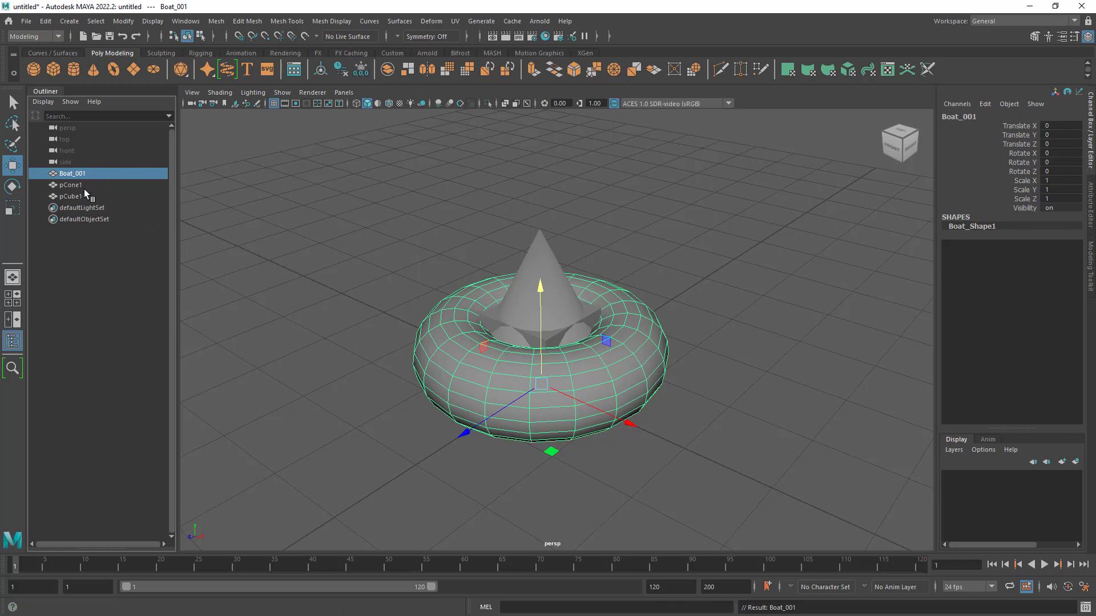
key("ctrl+z")
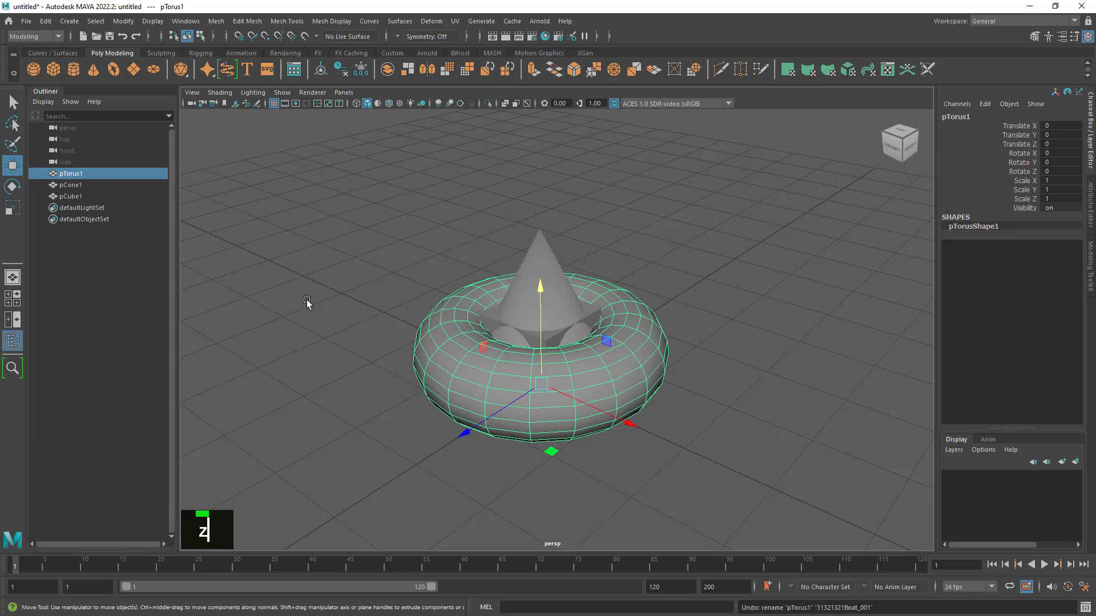
- Go through the torus, cone and cube in the scene list and select all three together
left_click(367, 281)
left_click(87, 173)
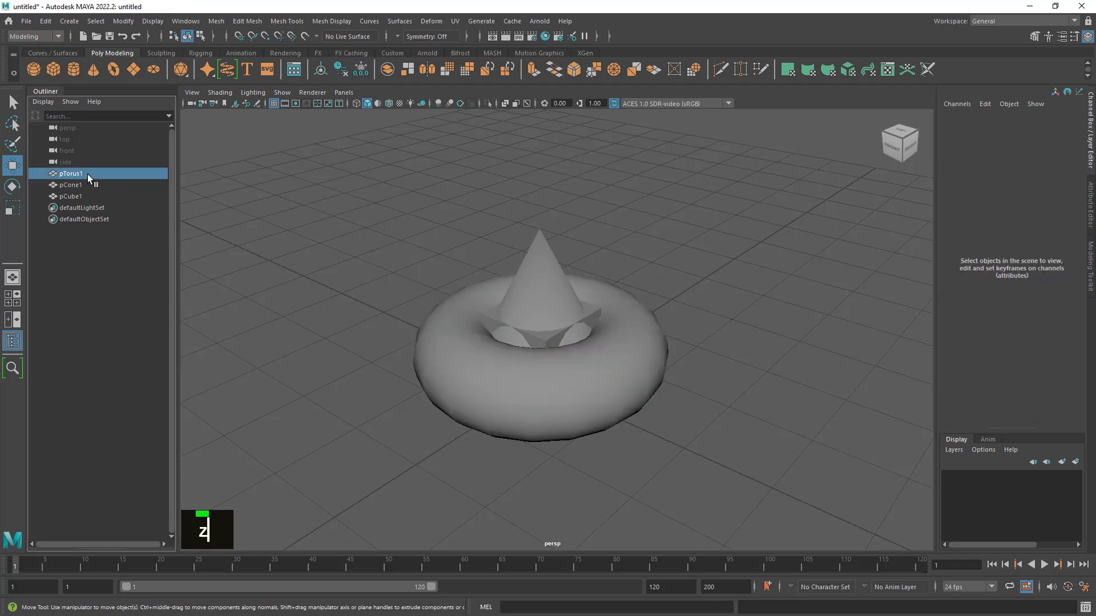
left_click(87, 184)
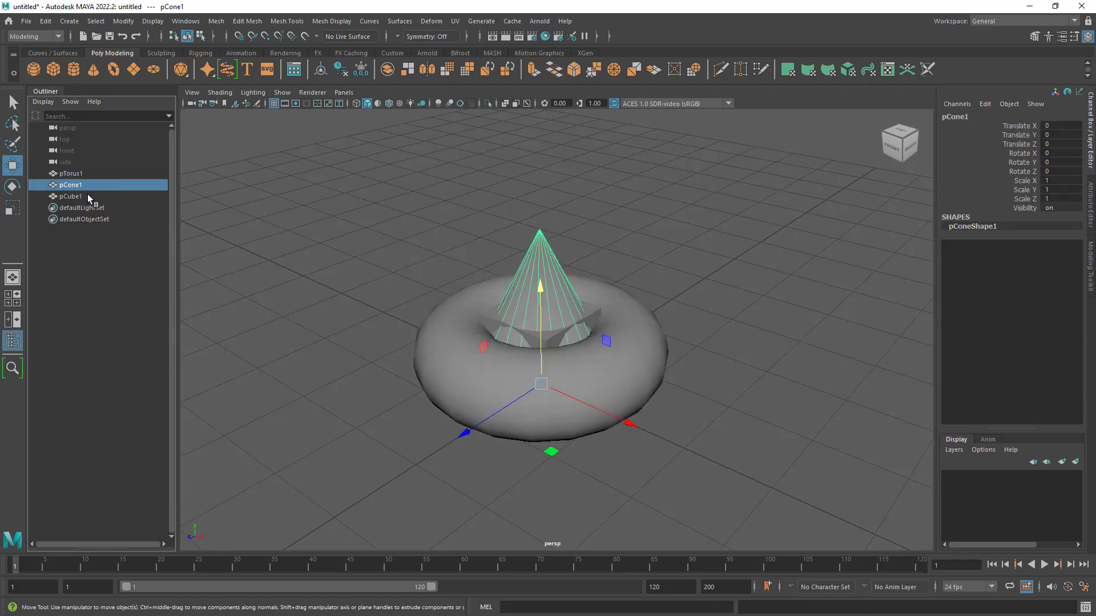
left_click(88, 196)
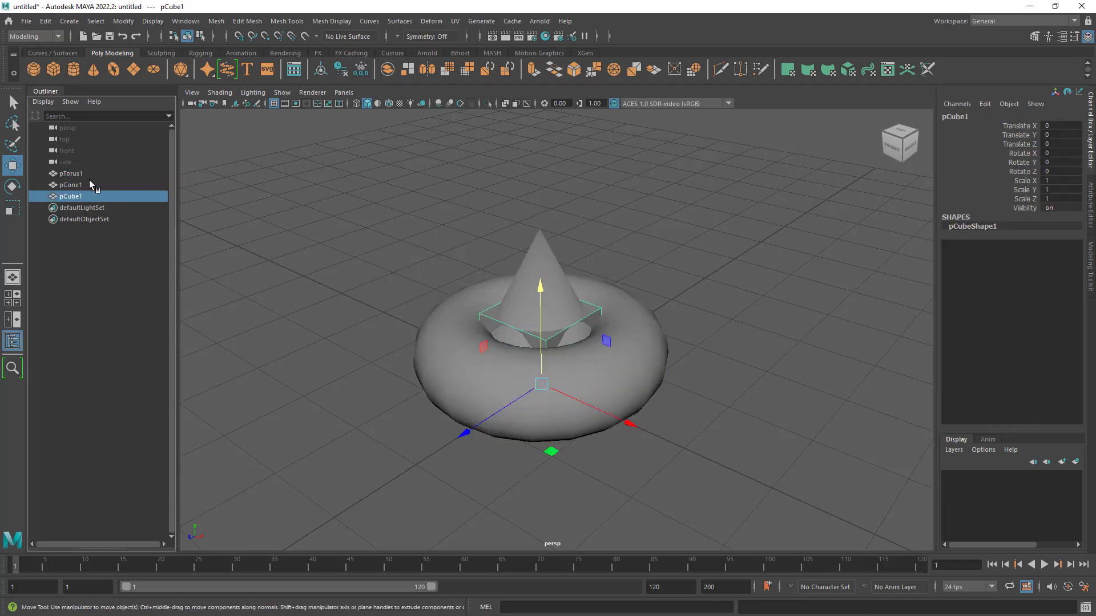
left_click(88, 174)
left_click(85, 193, "shift")
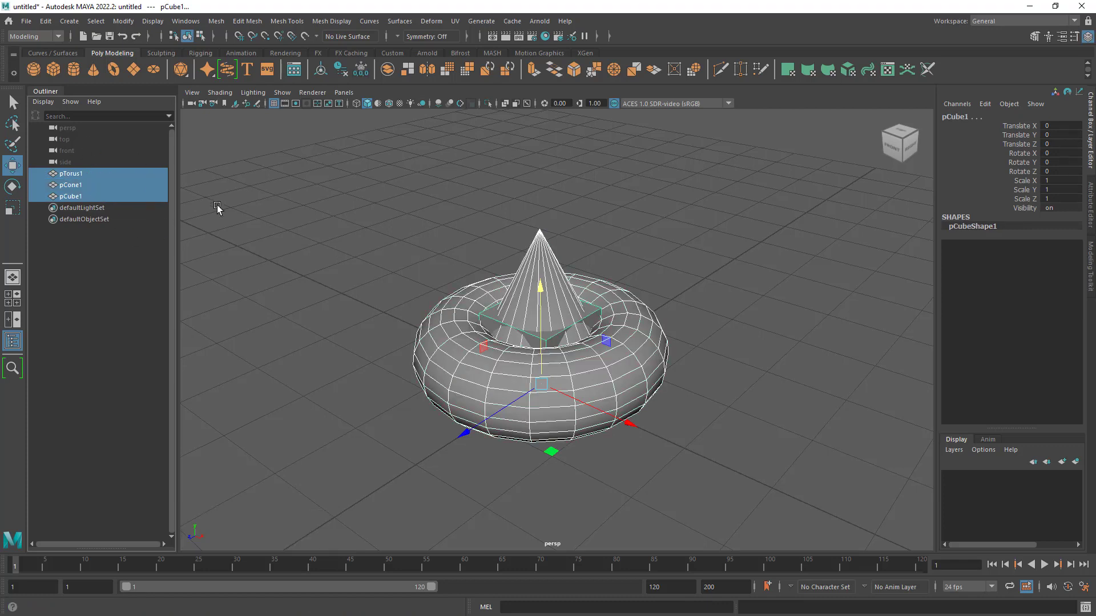
- Expand the collapsed input line and switch it from Absolute transform to Rename mode
left_click(597, 37)
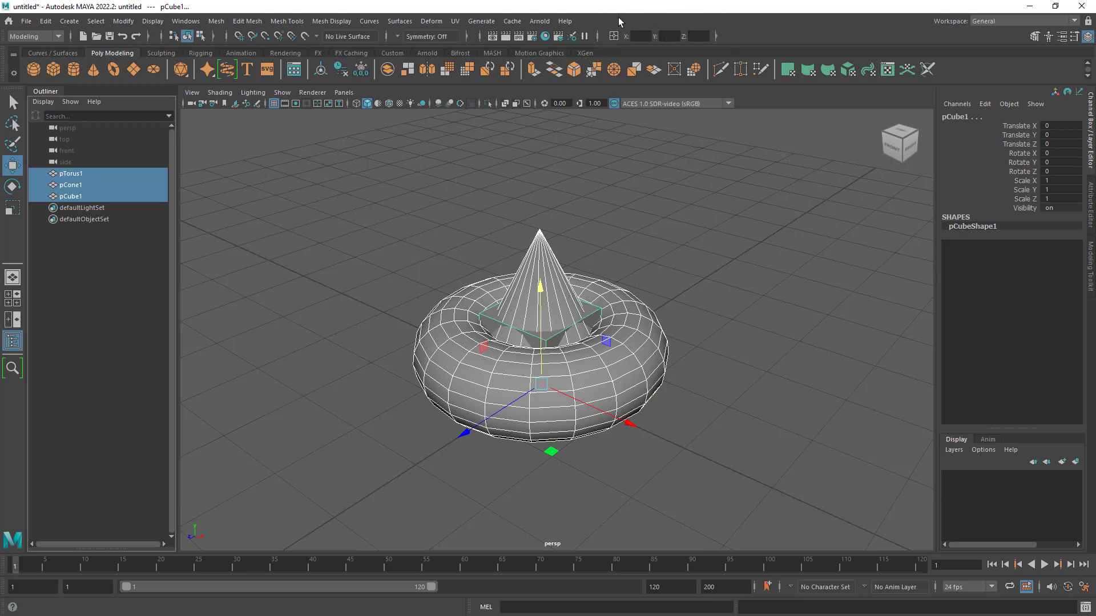
left_click(621, 38)
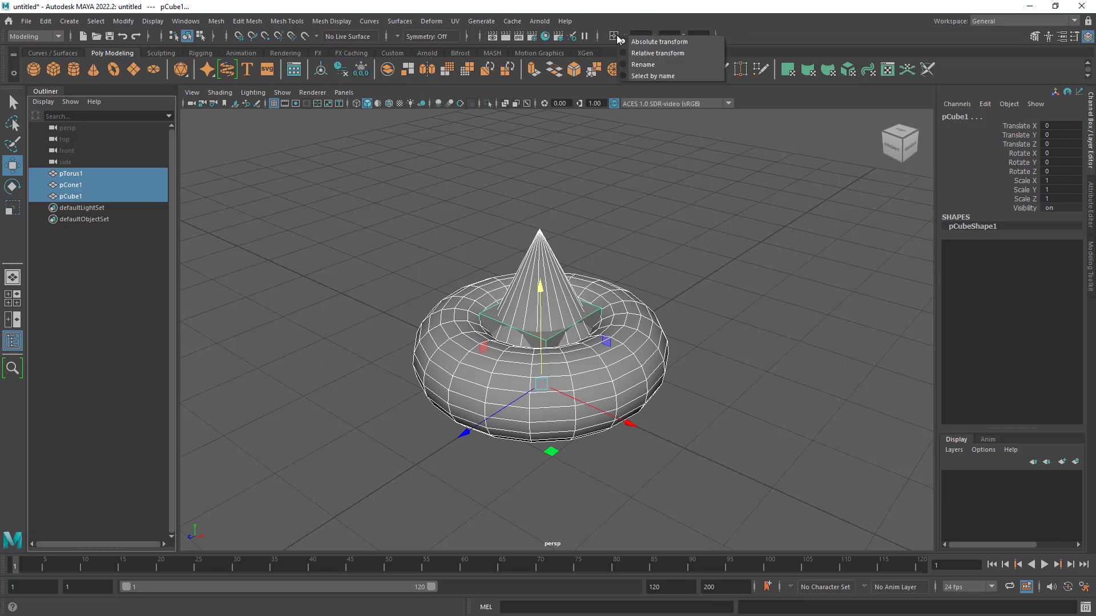
left_click(673, 45)
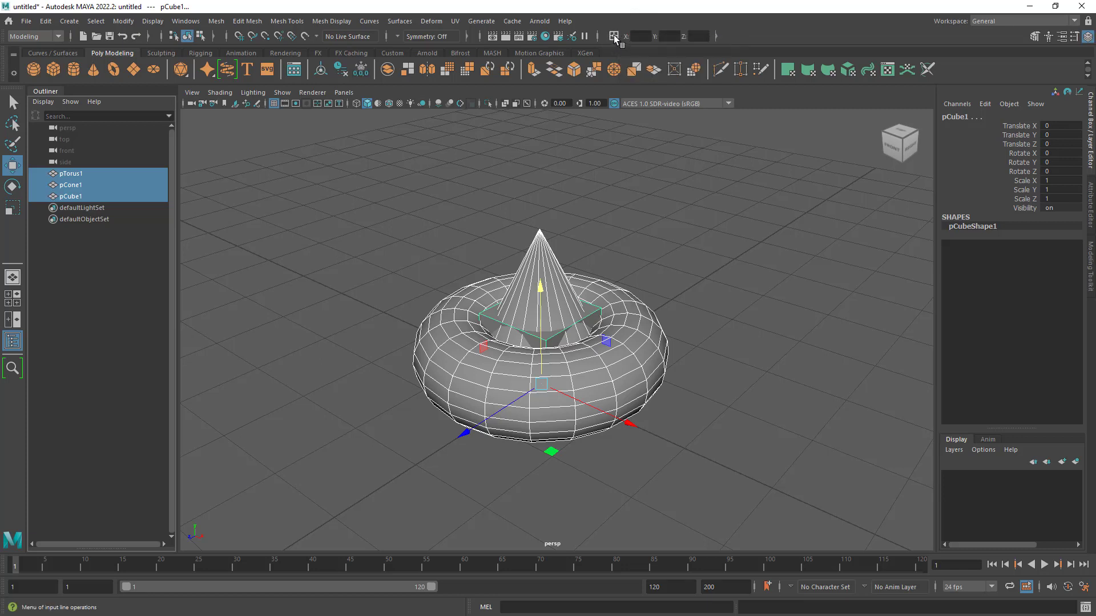
left_click(614, 36)
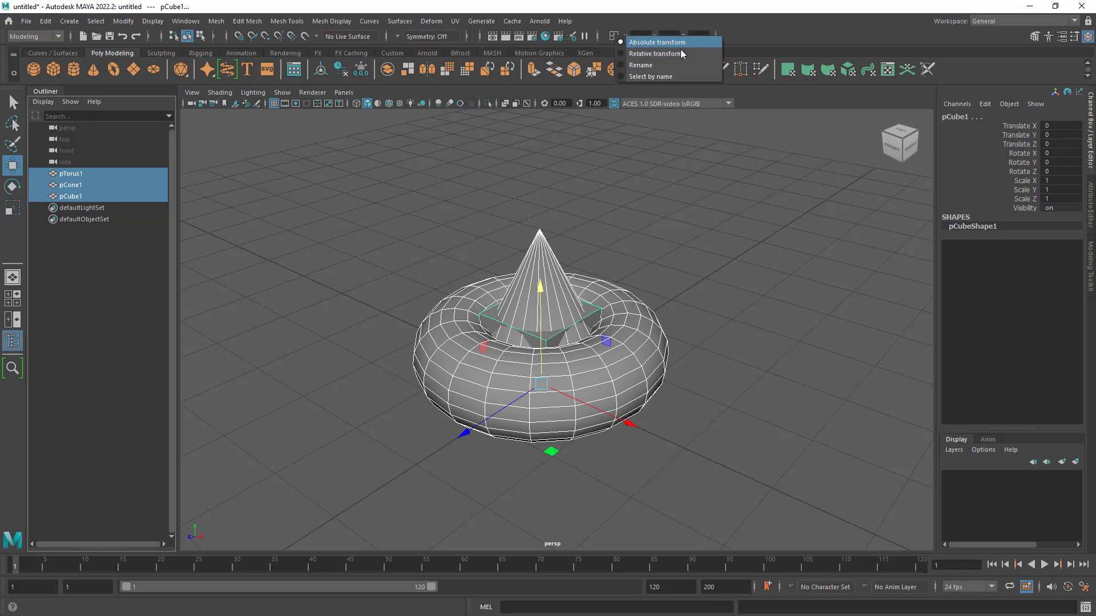
left_click(656, 65)
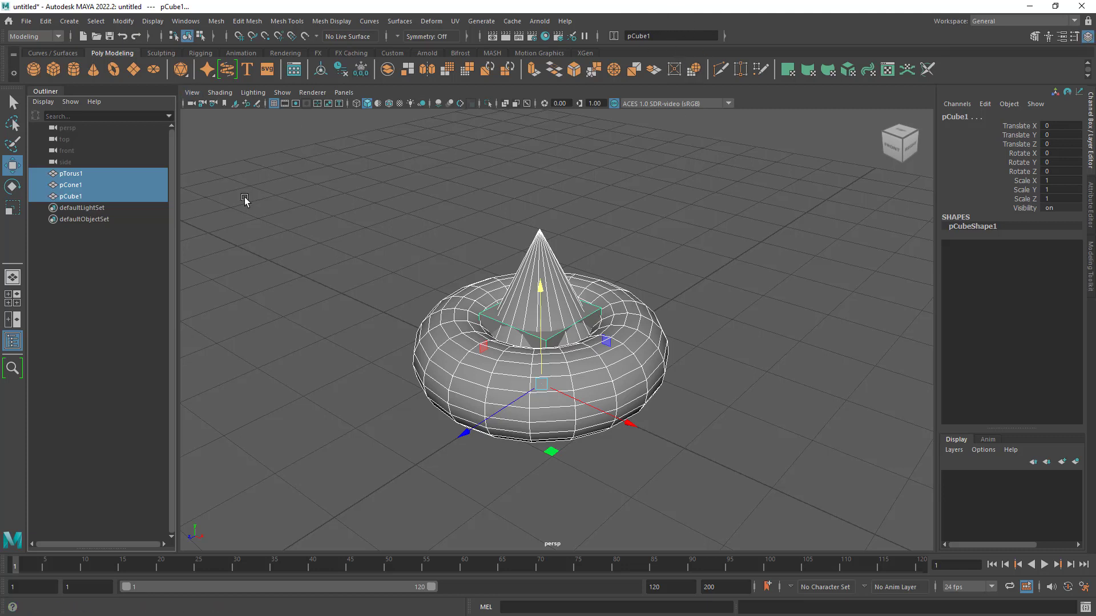
- Rename the three selected objects together, using BoatPiece_001 as the starting name for the numbered series
left_click(657, 37)
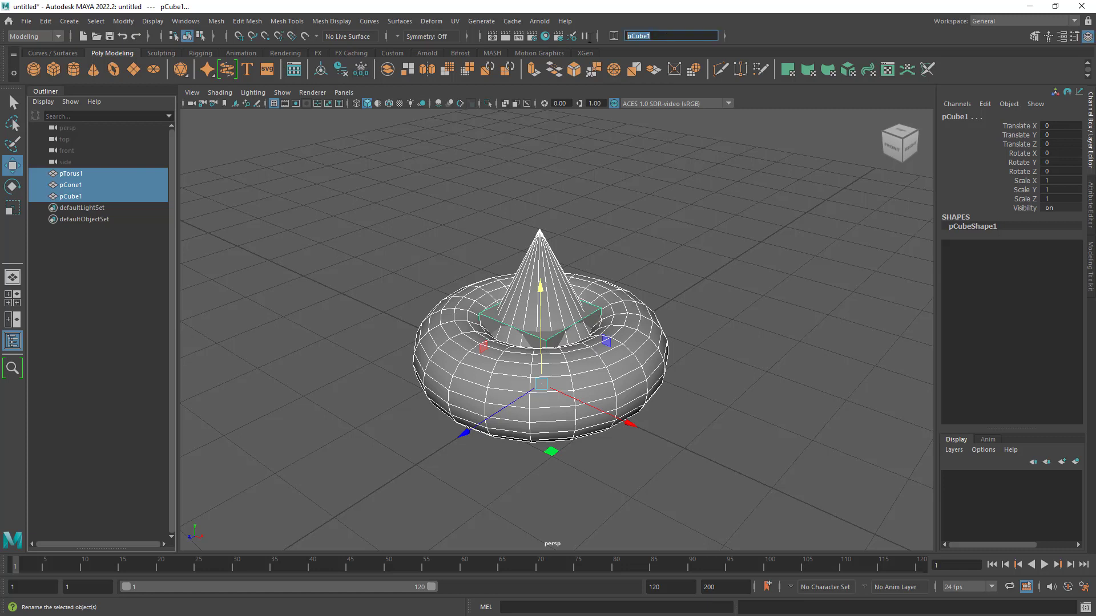
double_click(670, 37)
double_click(639, 36)
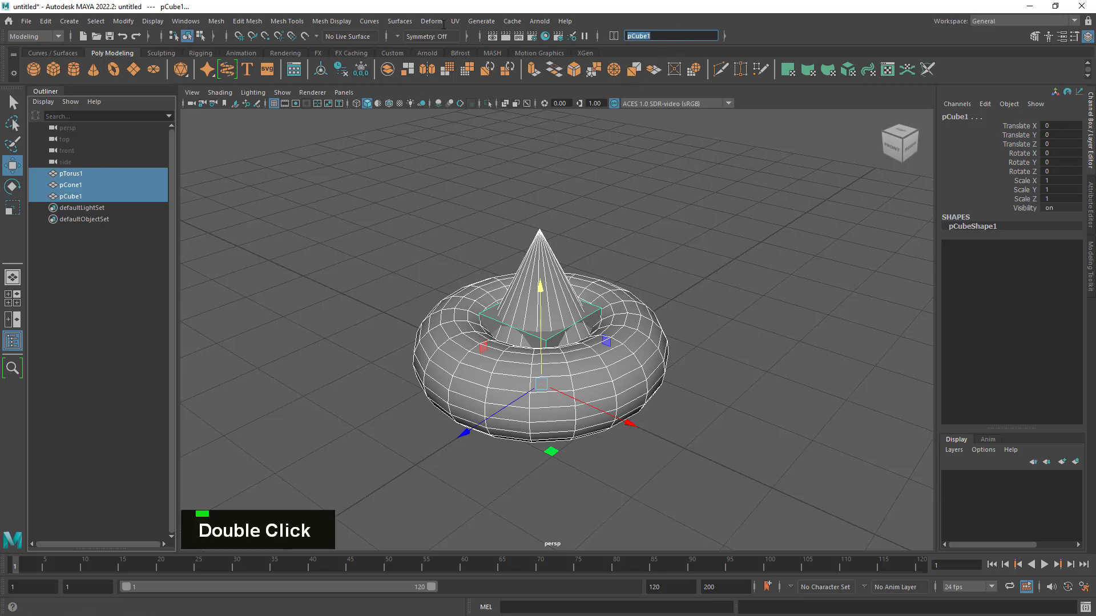
type("Boat")
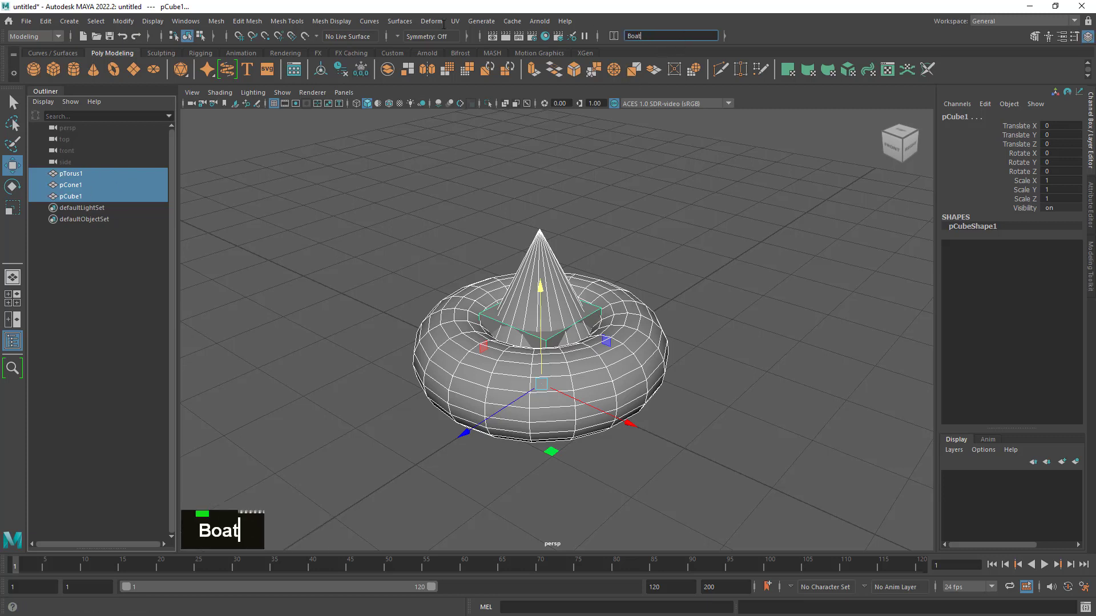
type("Pi")
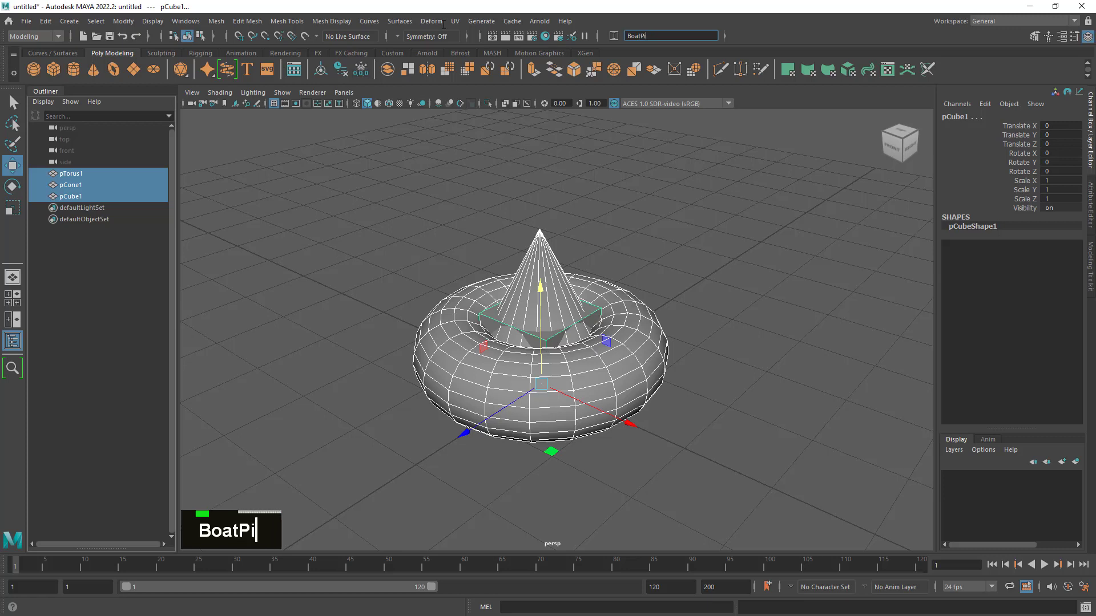
type("ece_")
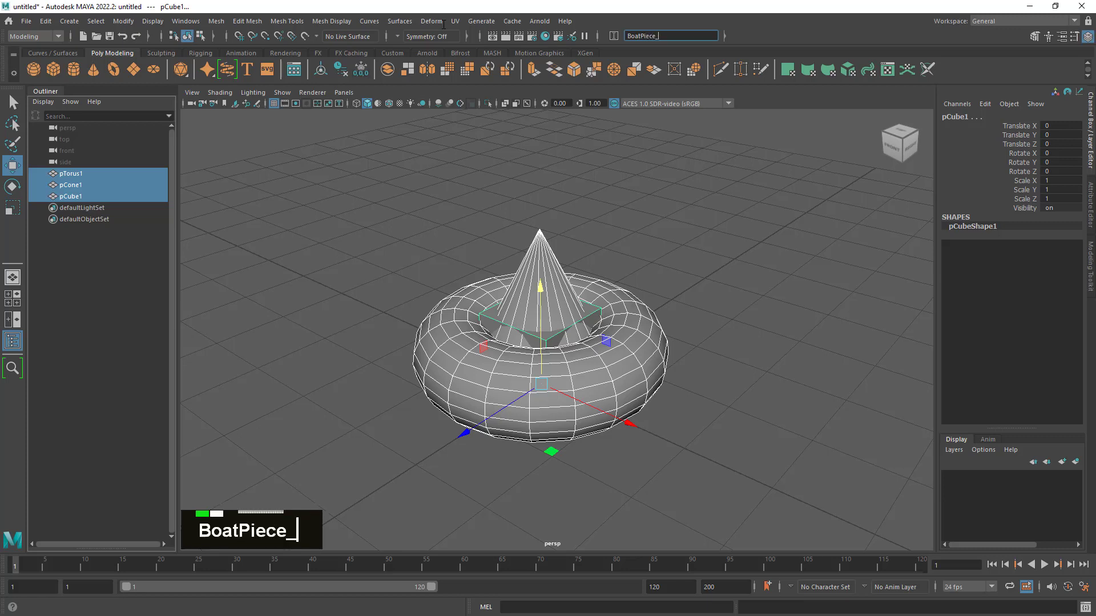
type("001")
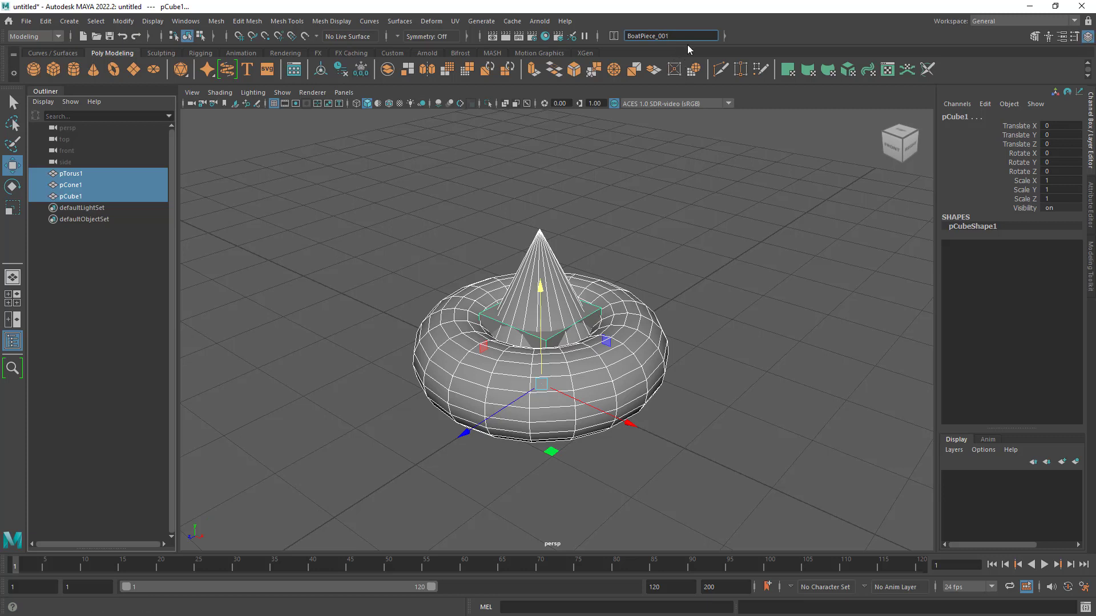
key("Return")
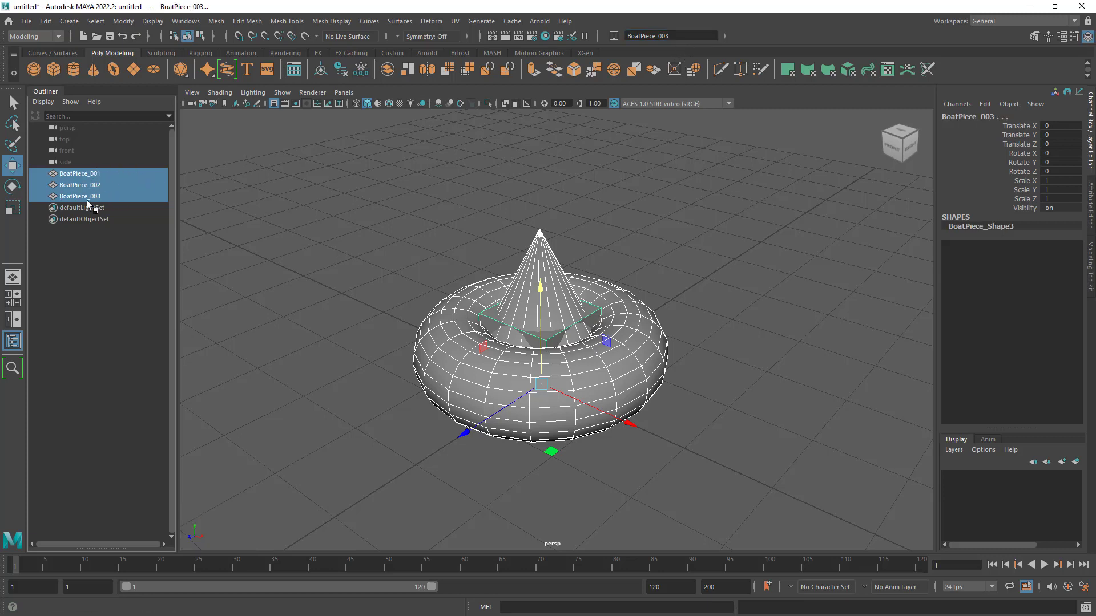
- Group the three selected boat pieces into a single group
right_click_drag(470, 273, 479, 274, "alt")
left_click_drag(480, 274, 592, 328, "alt")
right_click_drag(591, 328, 590, 330, "alt")
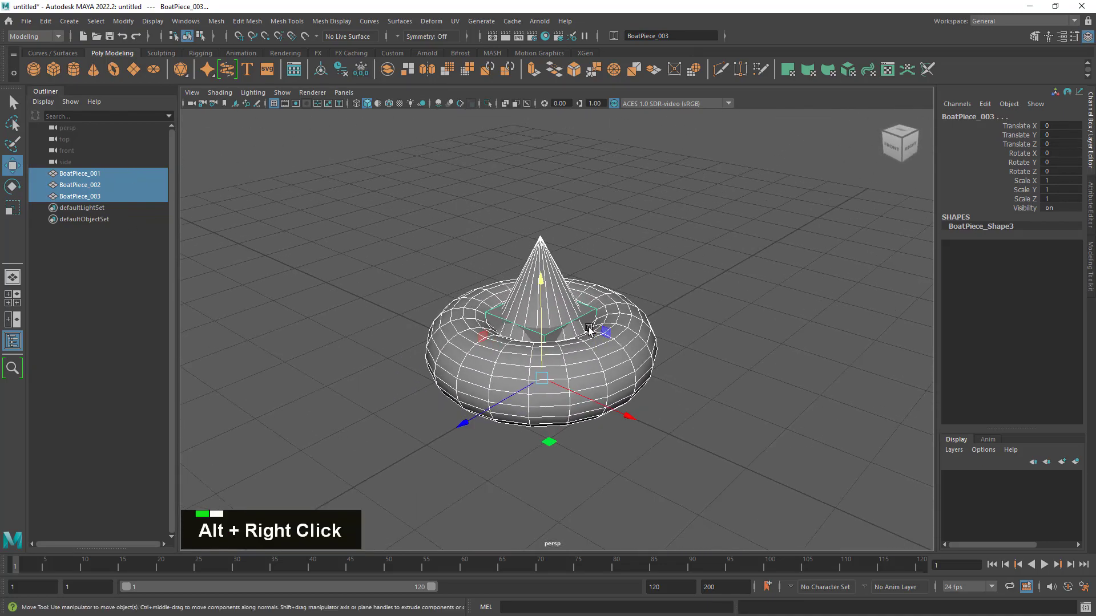
left_click(430, 239)
left_click_drag(324, 155, 852, 582)
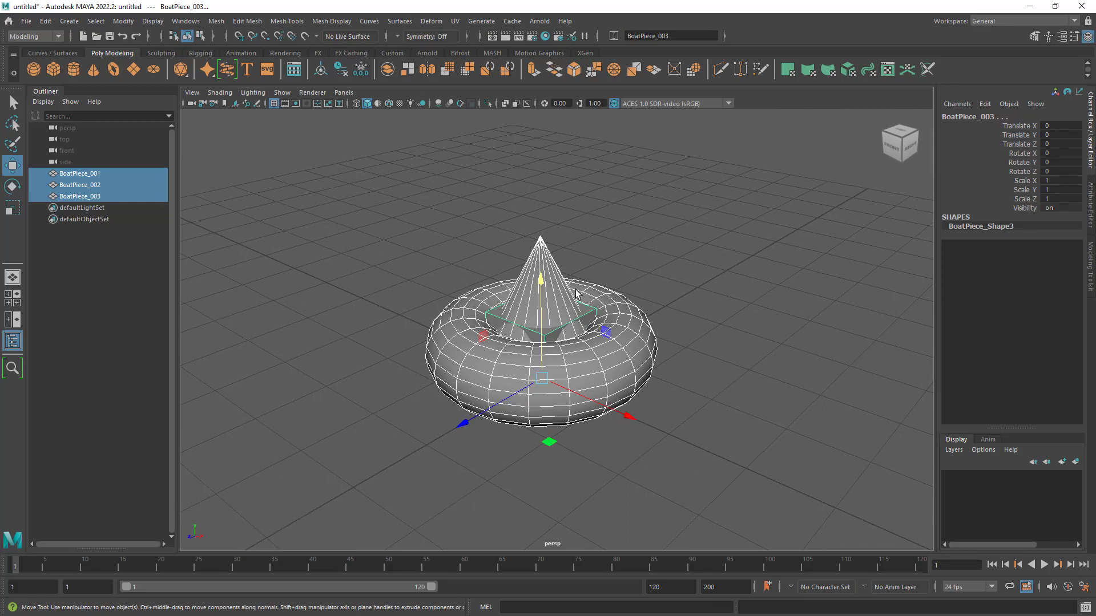
key("ctrl")
key("ctrl+g")
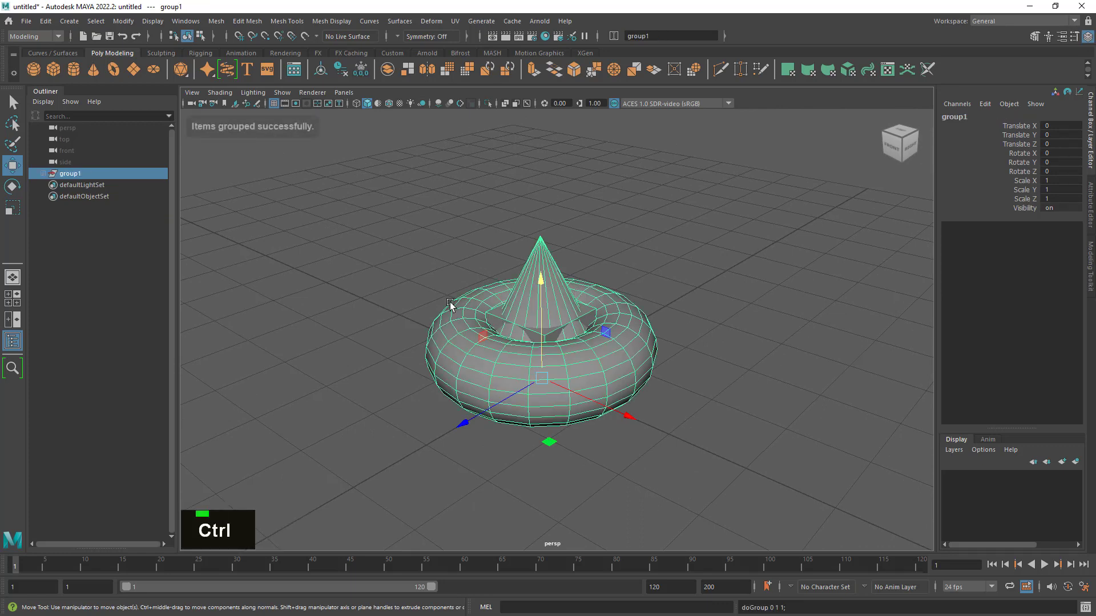
- Expand the new group in the scene list to show its pieces and rename it Boat
left_click_drag(646, 350, 571, 325, "alt")
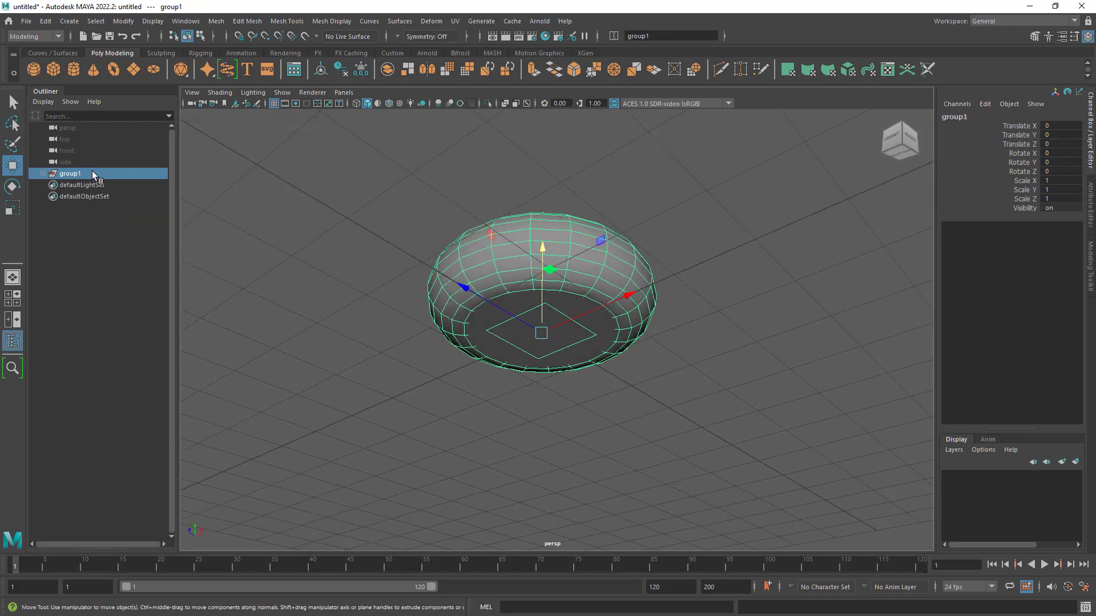
double_click(81, 173)
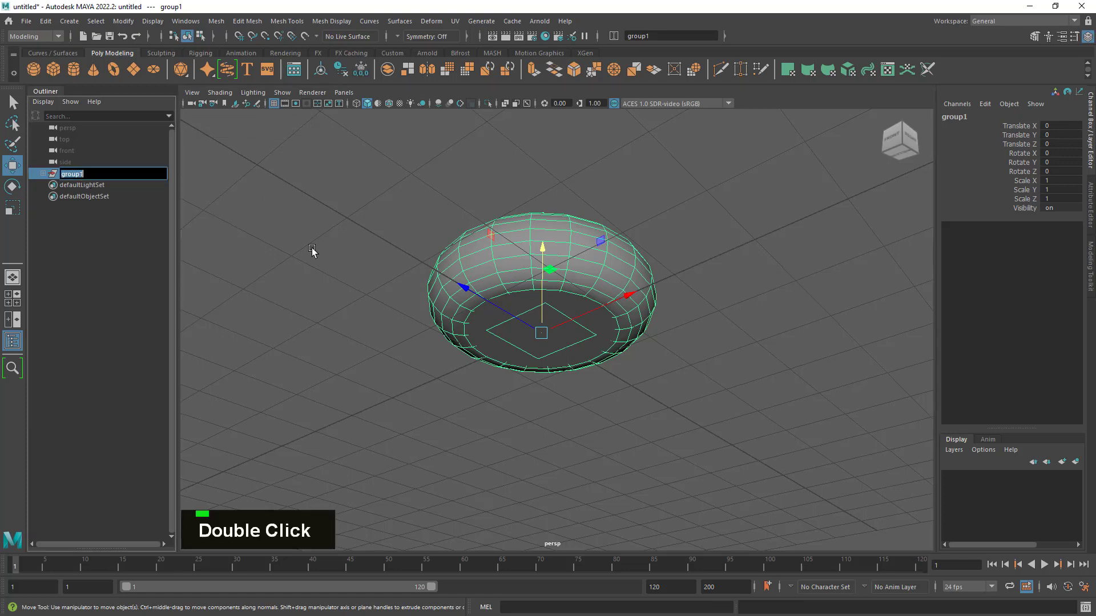
left_click(42, 173)
double_click(78, 174)
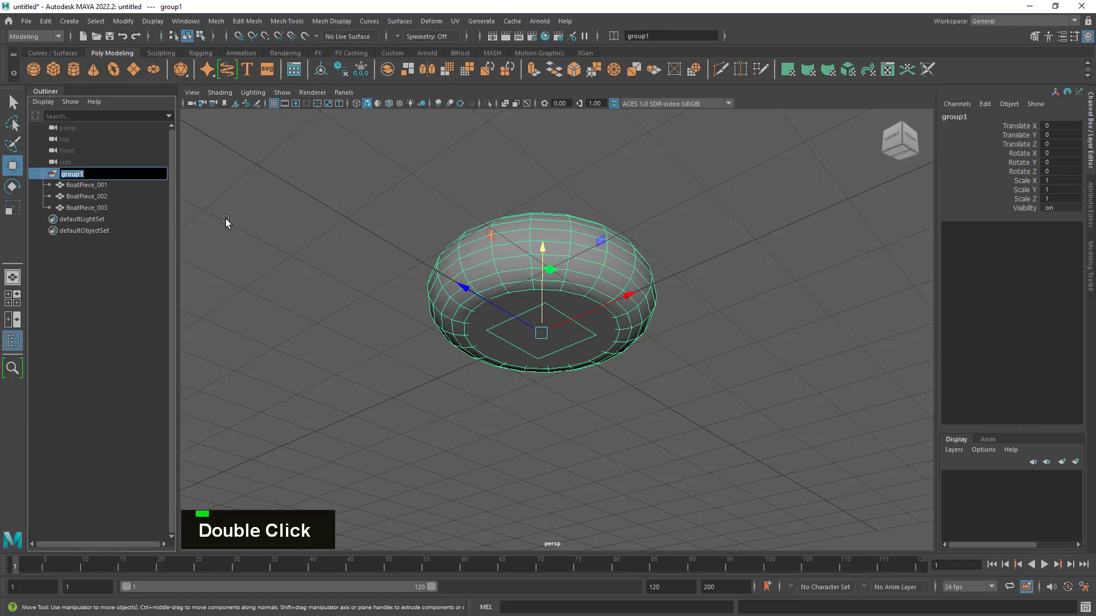
type("Boat")
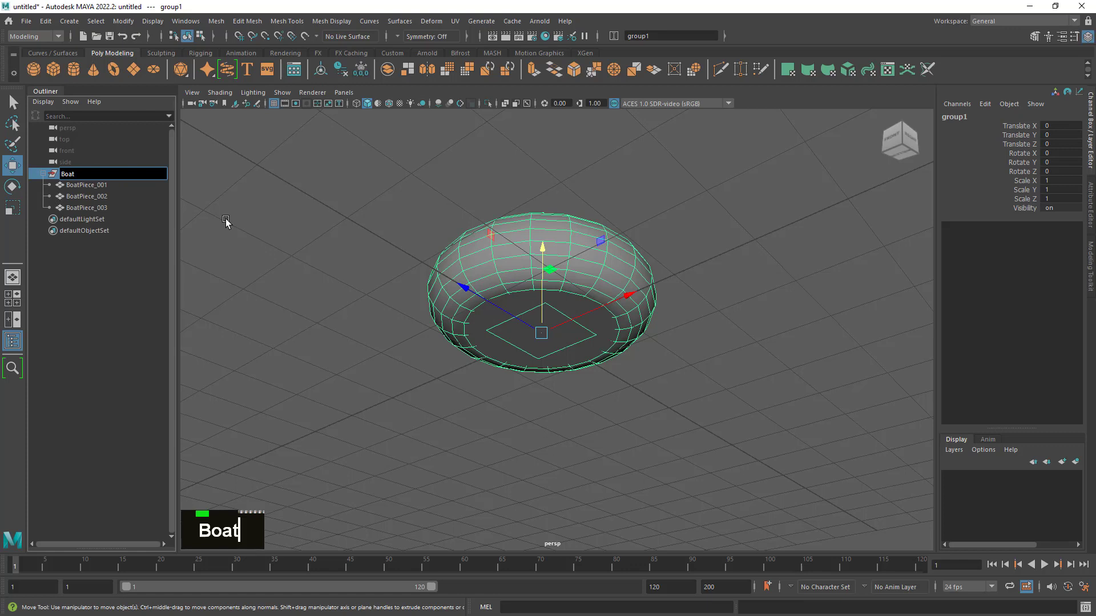
key("Return")
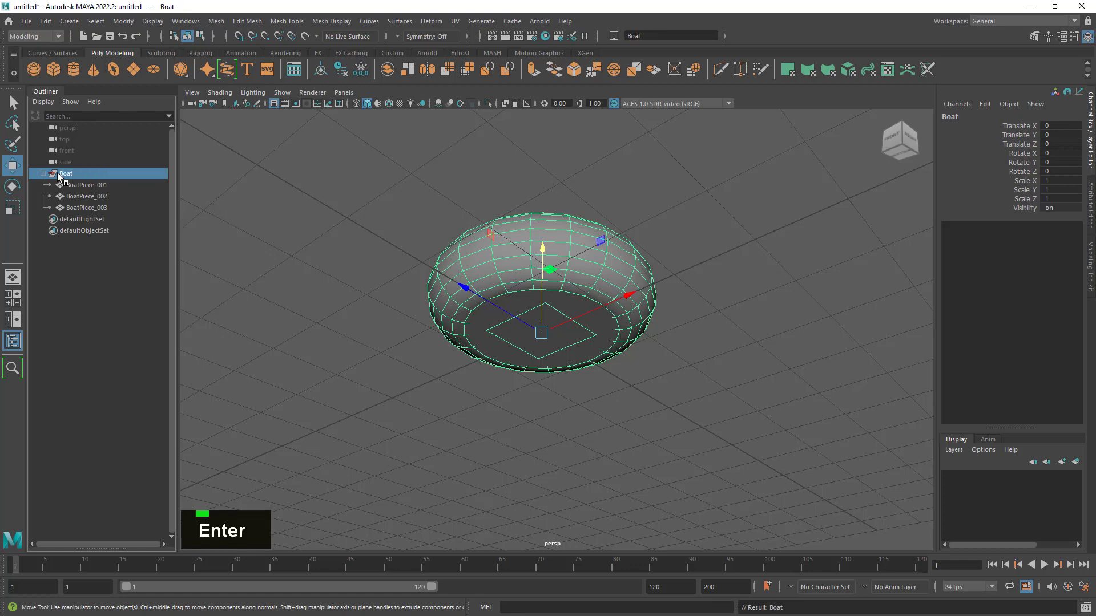
- Review the three pieces inside the Boat group one by one, collapse the group, and examine it as a whole
left_click(81, 185)
left_click(83, 196)
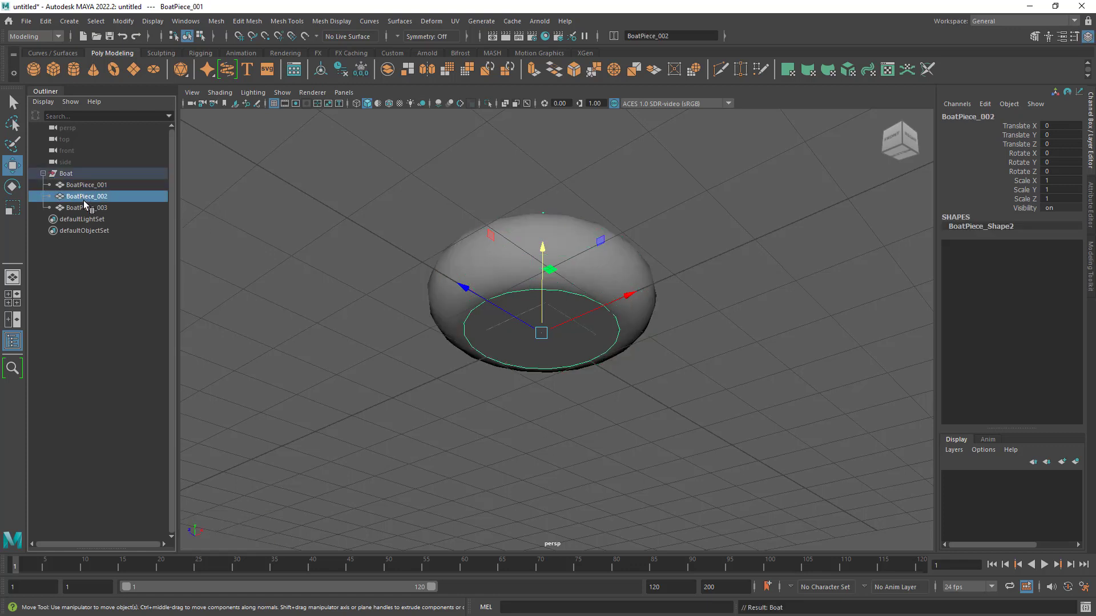
double_click(84, 206)
left_click(64, 173)
left_click(44, 173)
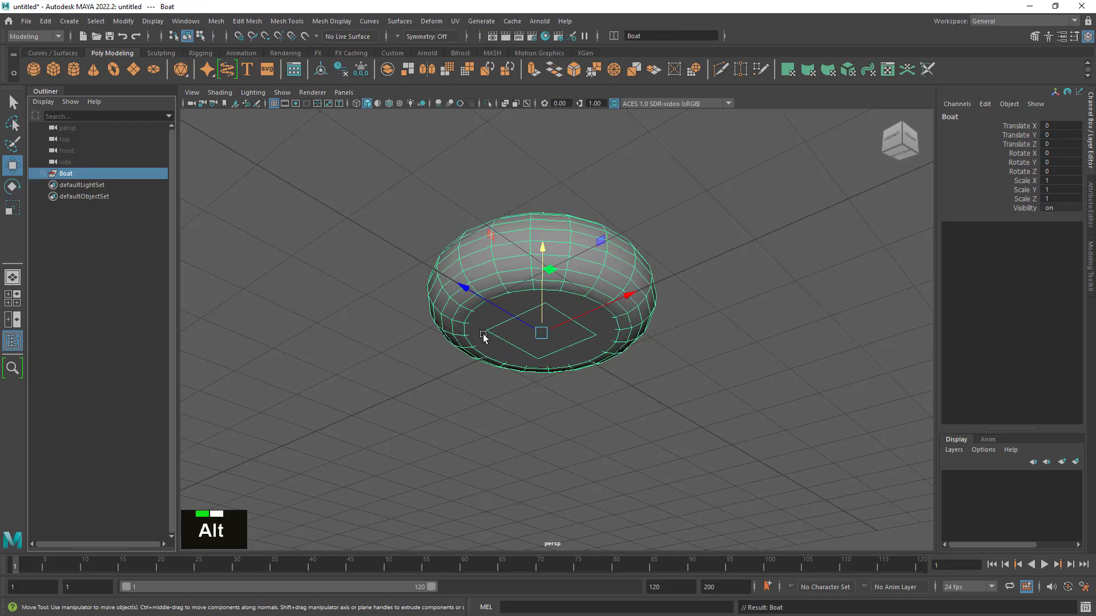
scroll(604, 339, "down", 4)
left_click_drag(605, 340, 590, 391, "alt")
right_click_drag(590, 392, 634, 400, "alt")
left_click_drag(634, 400, 653, 397, "alt")
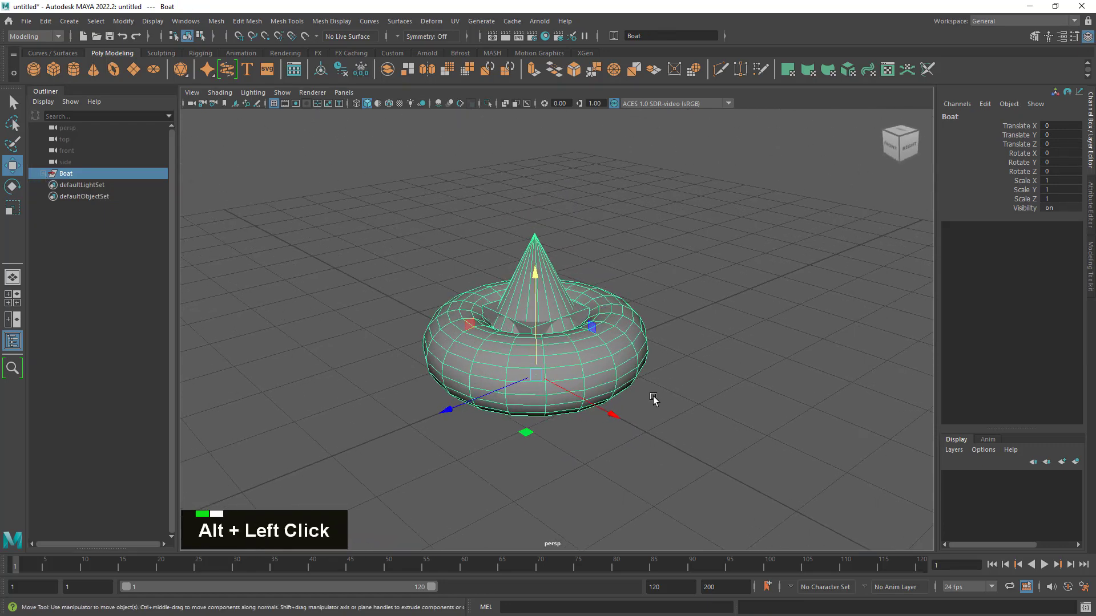
- Review the three pieces inside the Boat group one by one, collapse the group and reselect it
left_click(43, 174)
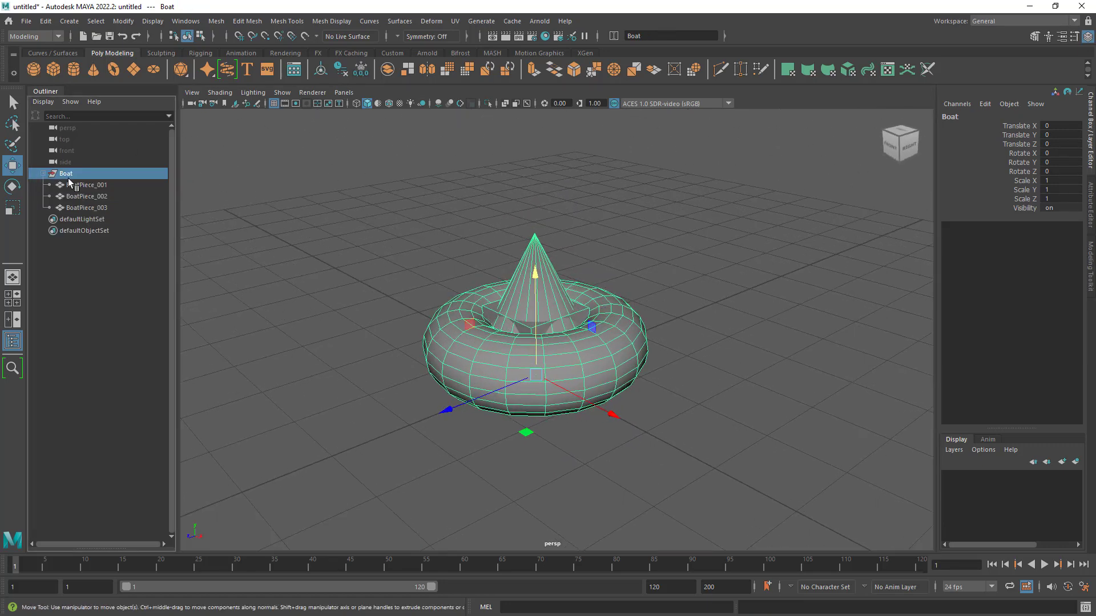
double_click(95, 186)
double_click(91, 196)
double_click(90, 208)
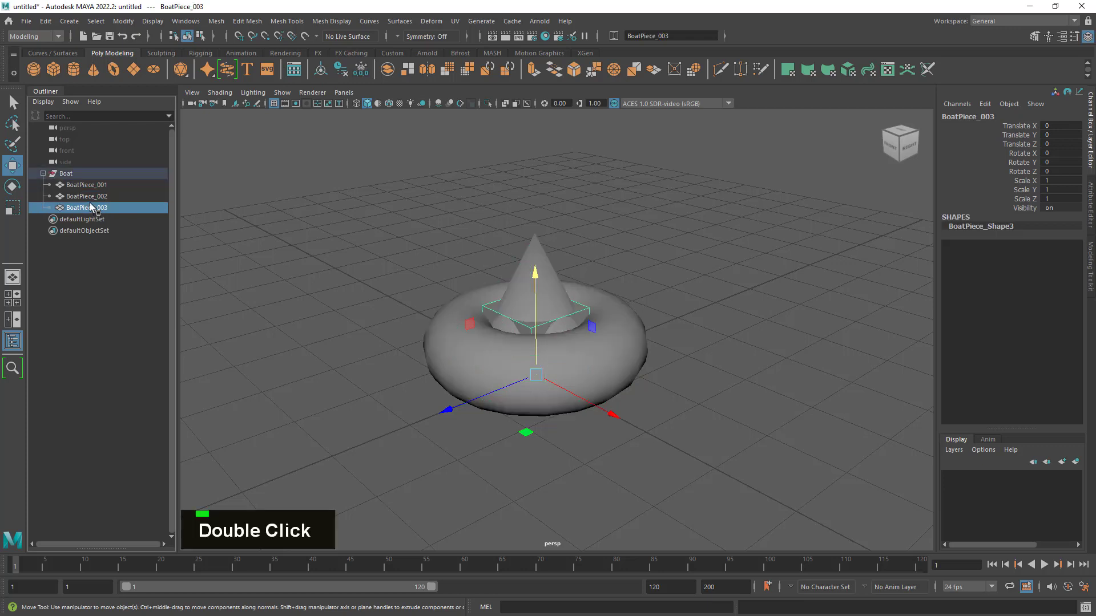
left_click(93, 195)
left_click(93, 186)
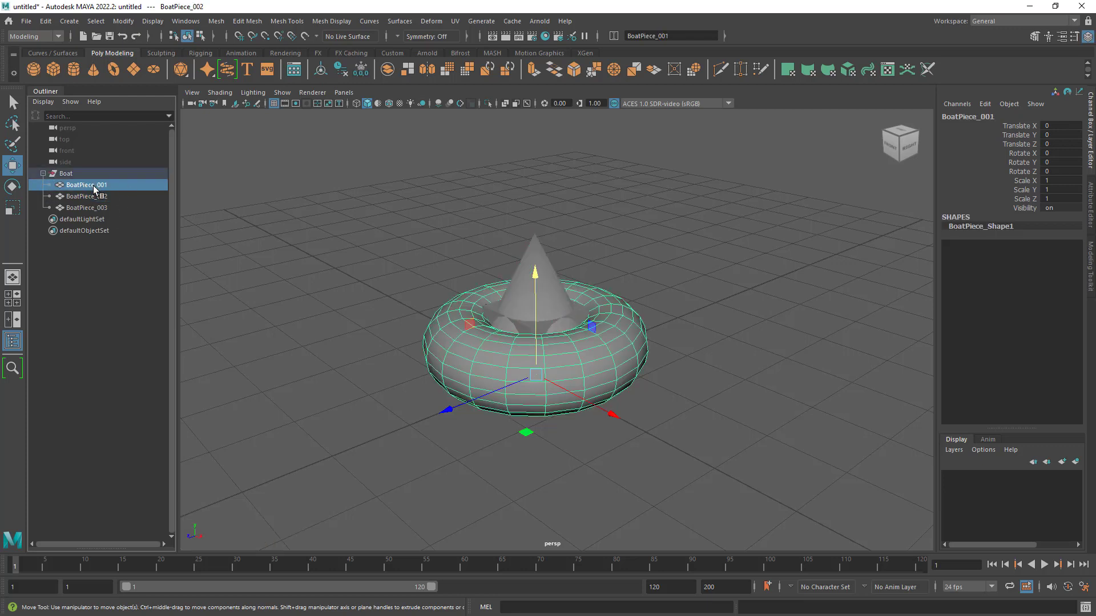
left_click(68, 173)
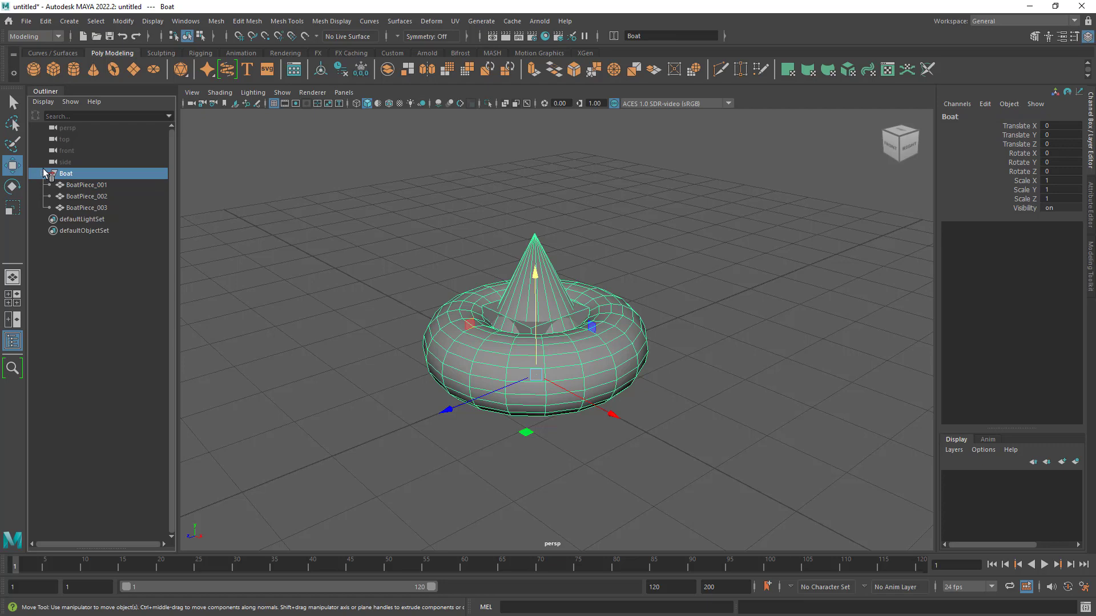
left_click(43, 174)
left_click(369, 240)
left_click(75, 172)
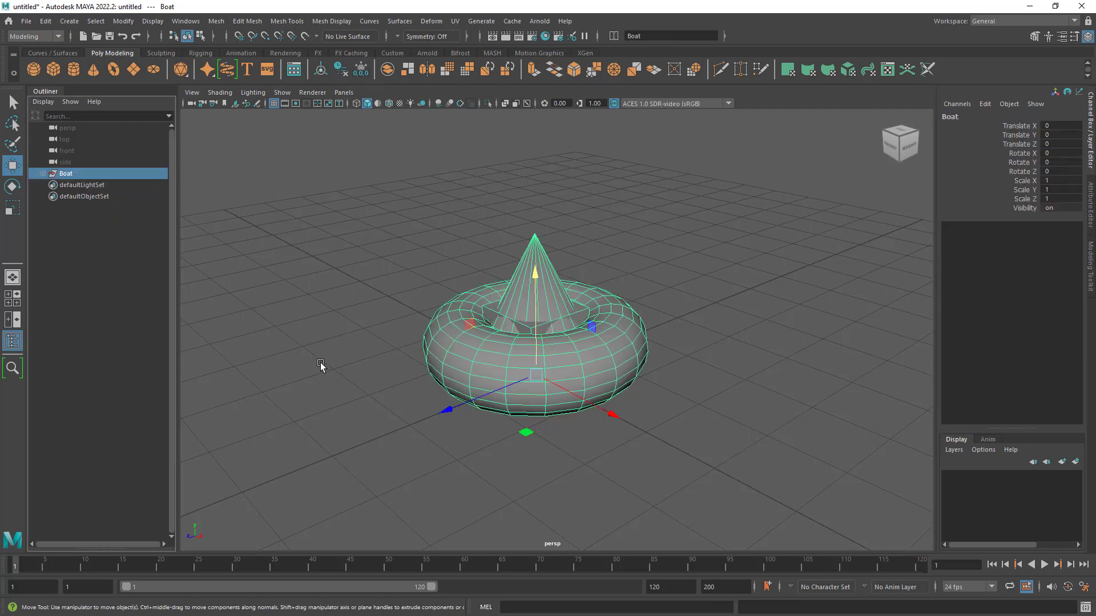
- Try moving the whole Boat group freely across the scene, and undo the move
left_click_drag(537, 379, 687, 298)
key("ctrl+z")
key("ctrl+z")
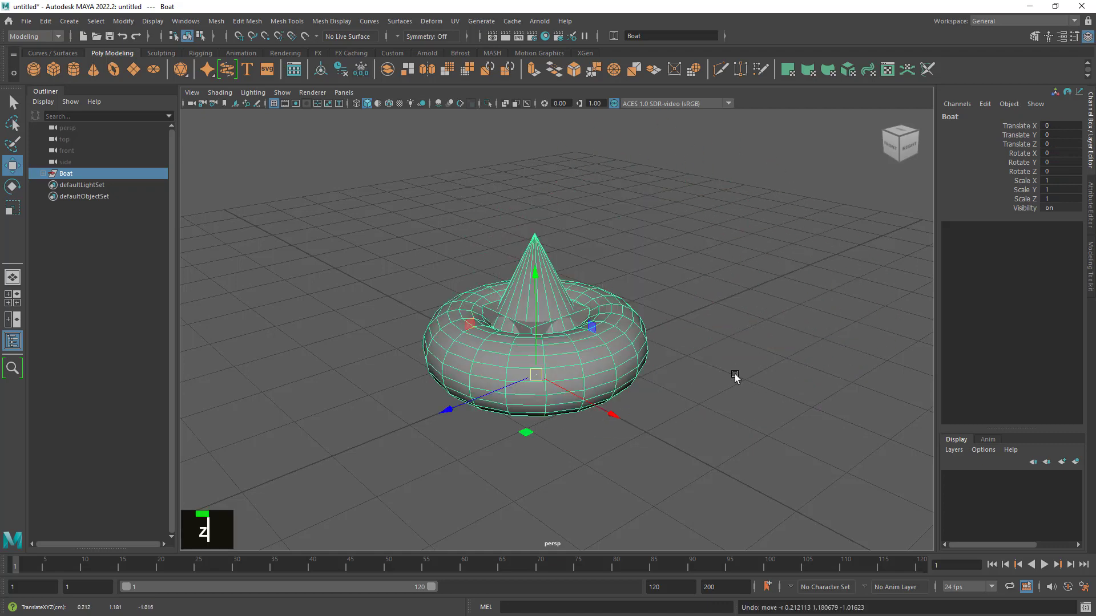
right_click_drag(734, 376, 714, 379, "alt")
left_click_drag(714, 379, 713, 383, "alt")
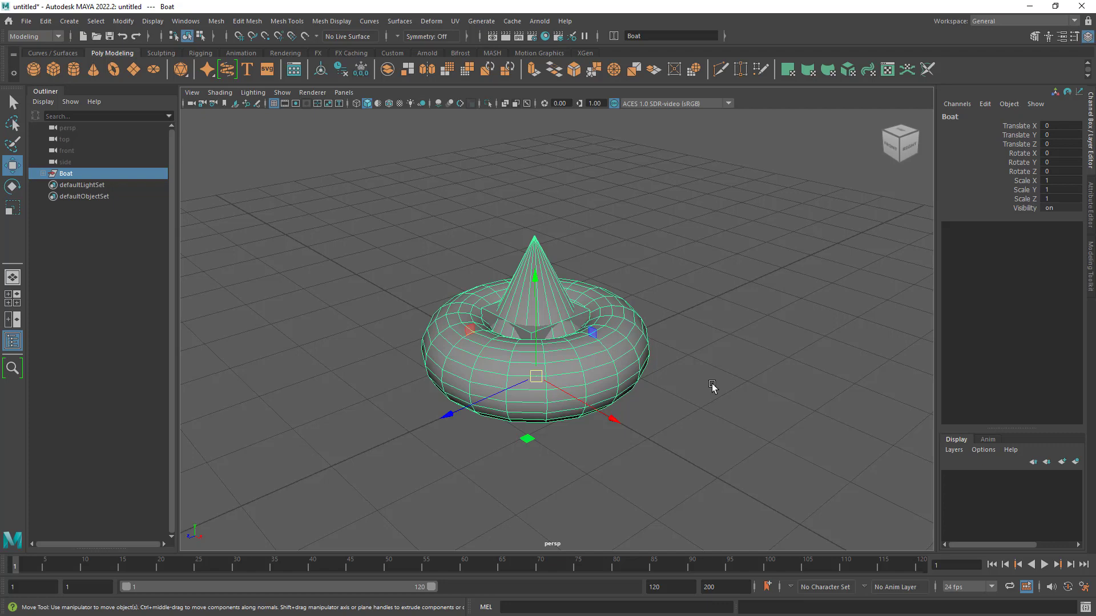
right_click_drag(711, 384, 611, 367, "alt")
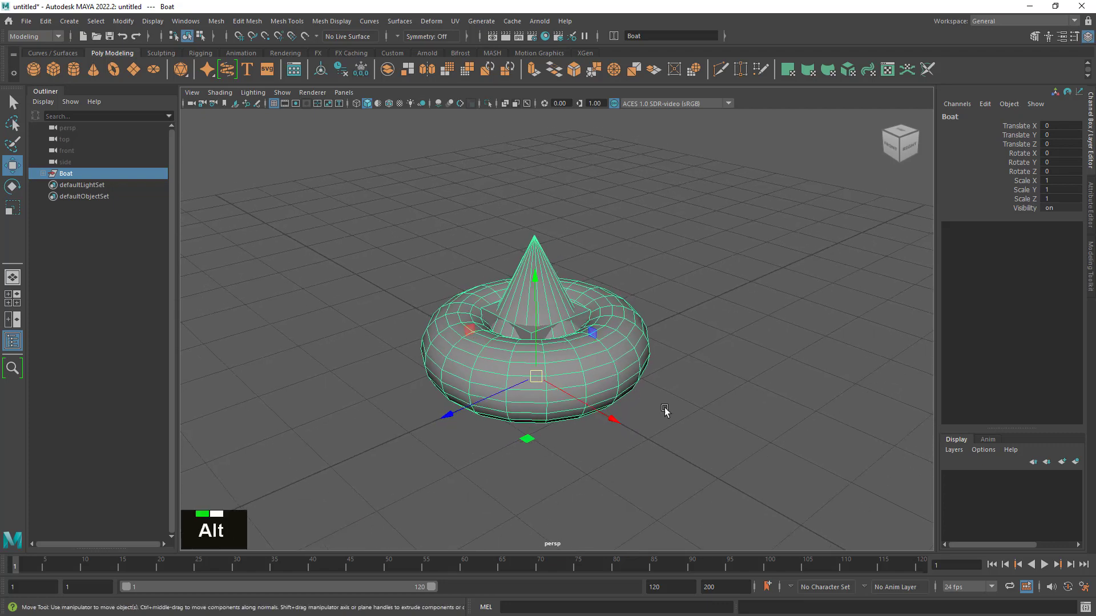
middle_click_drag(643, 340, 650, 331, "alt")
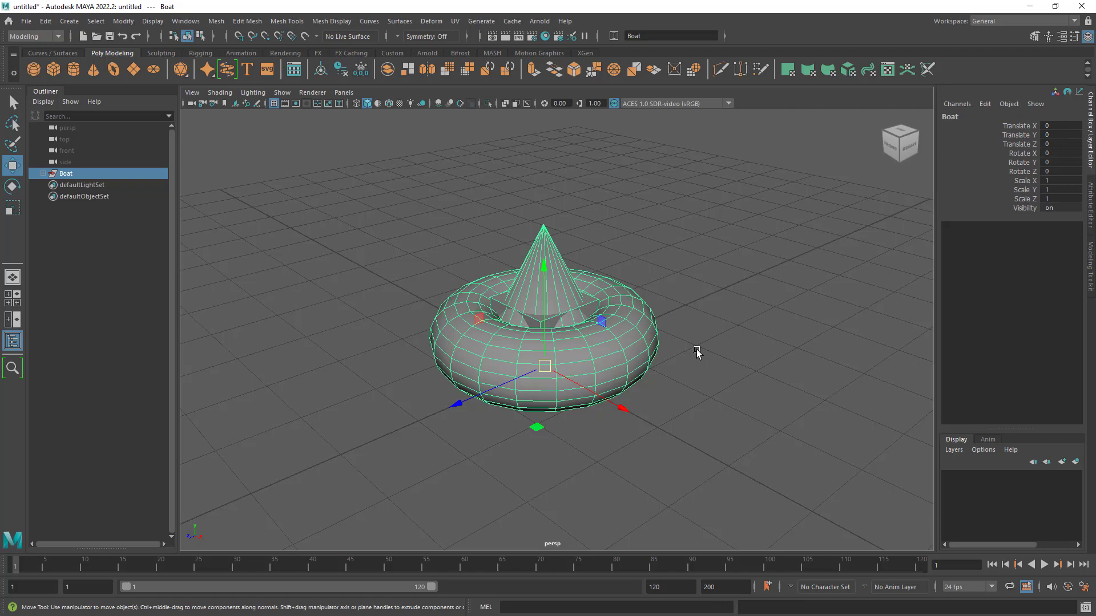
right_click_drag(697, 306, 748, 357, "alt")
left_click_drag(748, 357, 363, 305, "alt")
left_click_drag(533, 396, 663, 396, "alt")
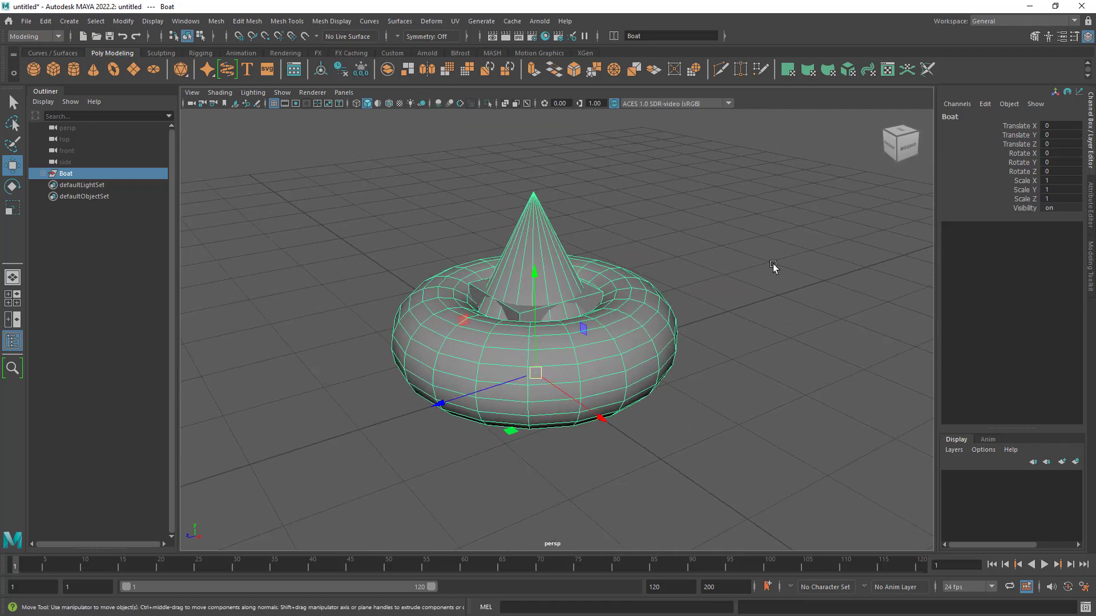
- Expand the Boat group and check the name field's input modes, leaving it on Rename
left_click(42, 173)
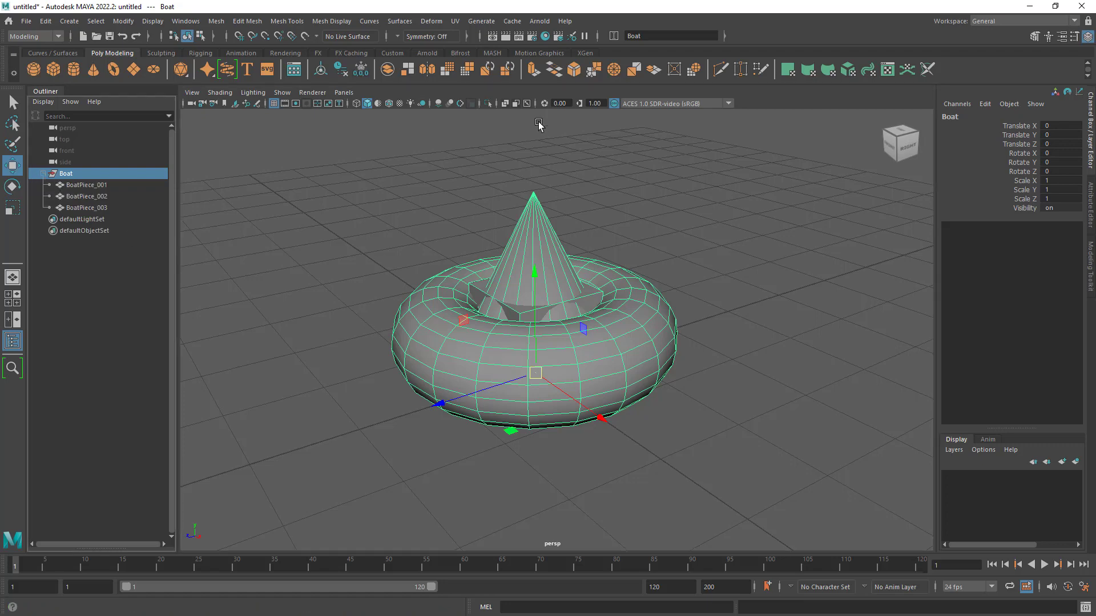
left_click(613, 35)
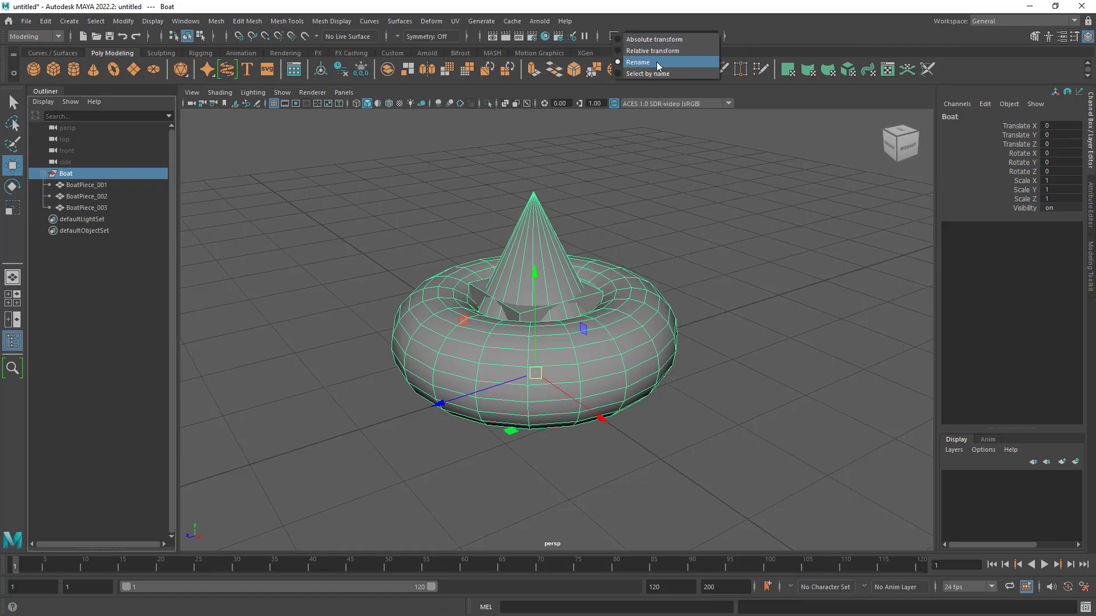
left_click(790, 41)
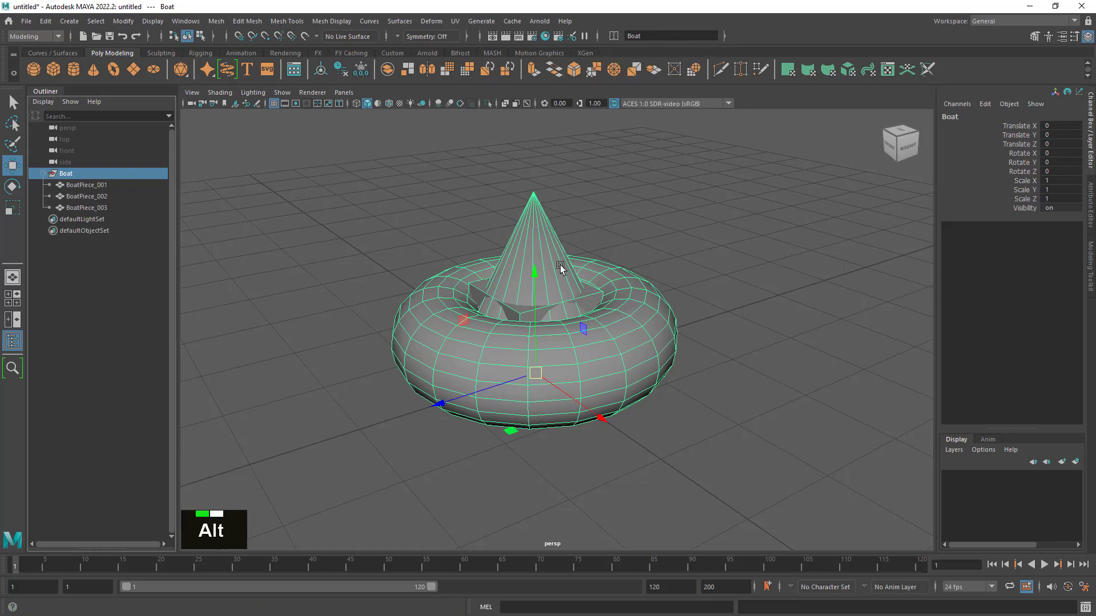
left_click_drag(562, 251, 601, 329, "alt")
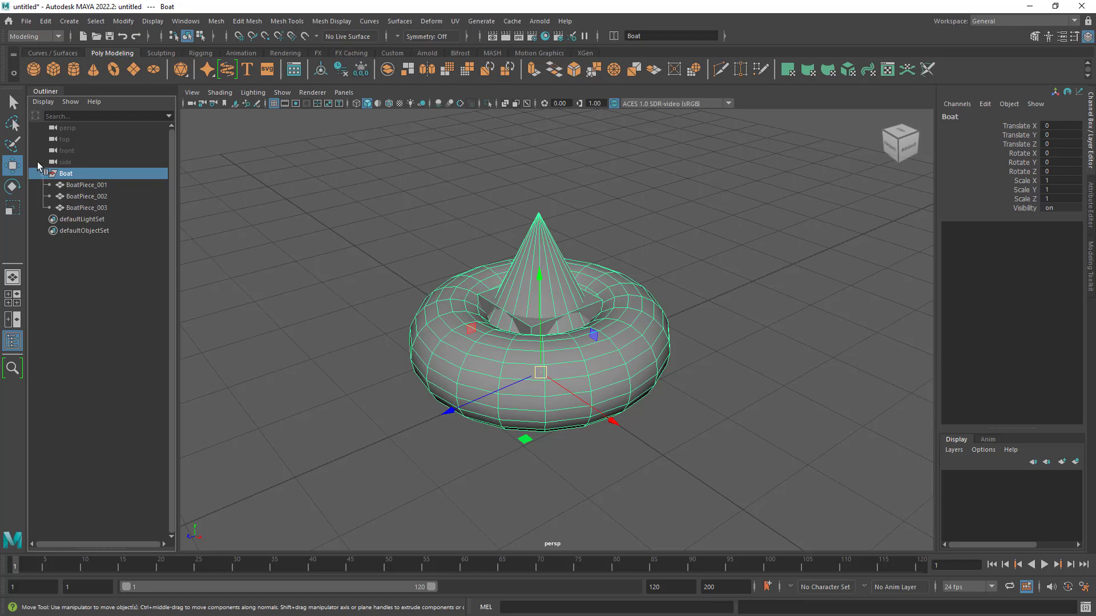
- Switch to the Select tool and select the Boat group, collapsed in the scene list
left_click(12, 103)
left_click(43, 173)
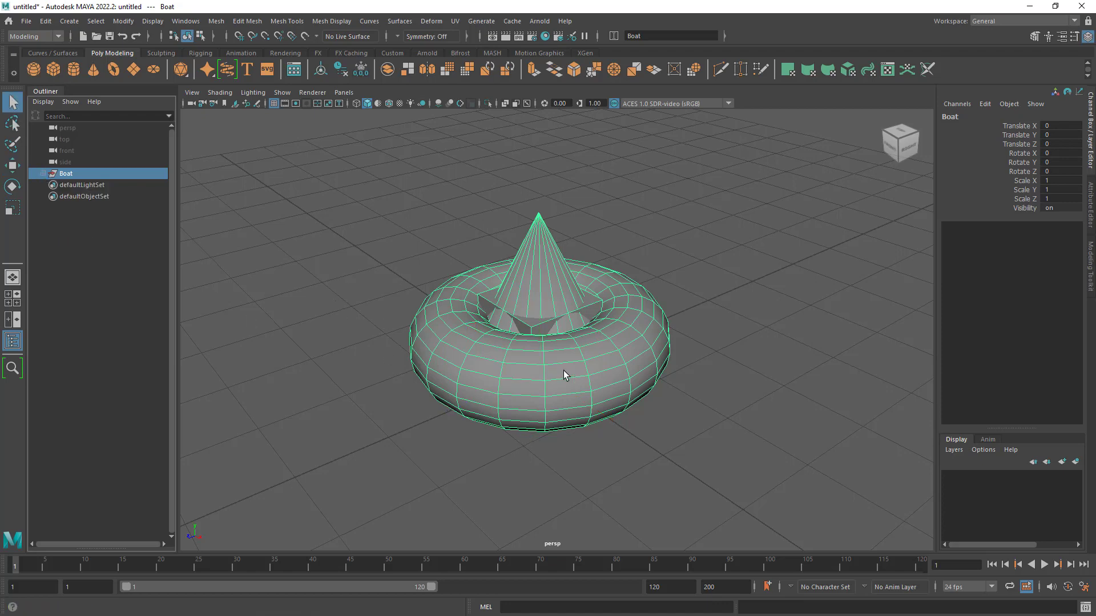
mouse_move(563, 371)
left_mouse_down("alt")
mouse_move(685, 382)
mouse_move(621, 397)
mouse_move(516, 385)
mouse_move(558, 386)
left_mouse_up("alt")
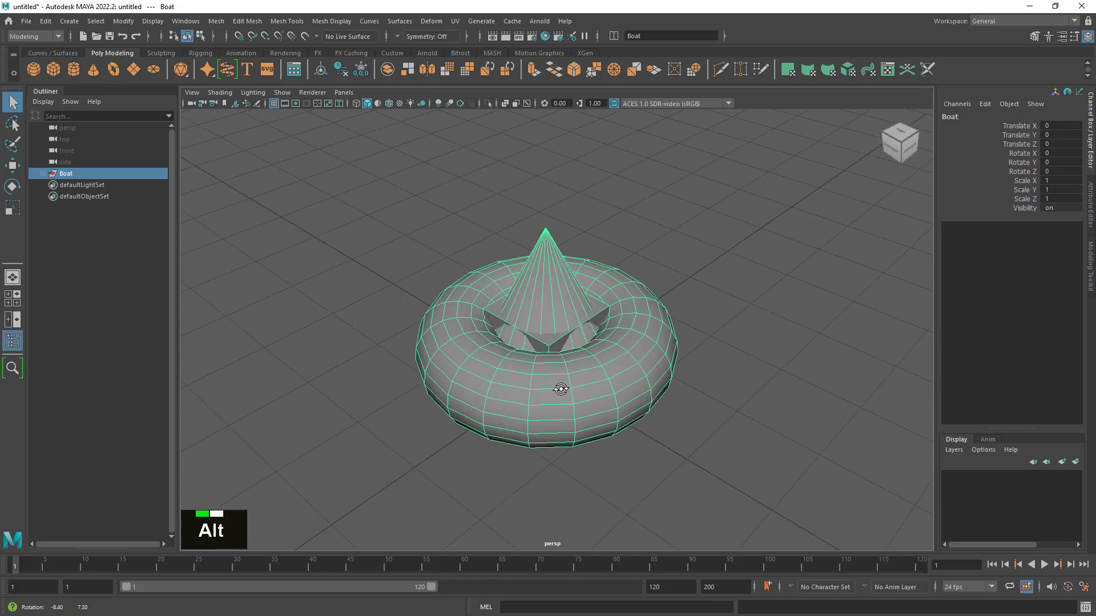
left_click(245, 209)
left_click(63, 174)
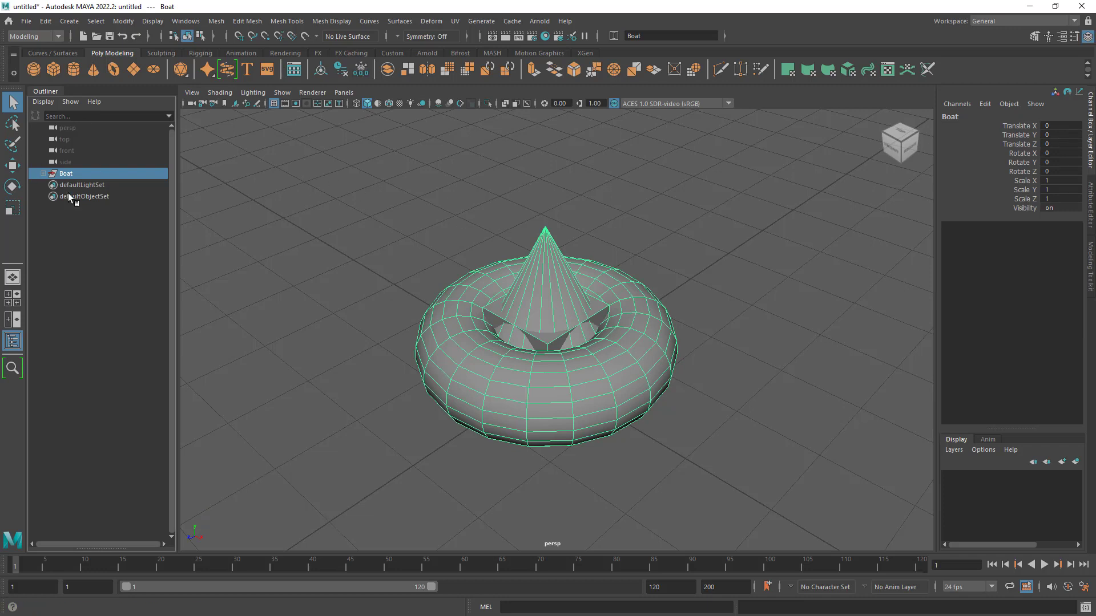
left_click(43, 173)
left_click(43, 173)
- Hide the Boat group from the scene and show it again
key("h")
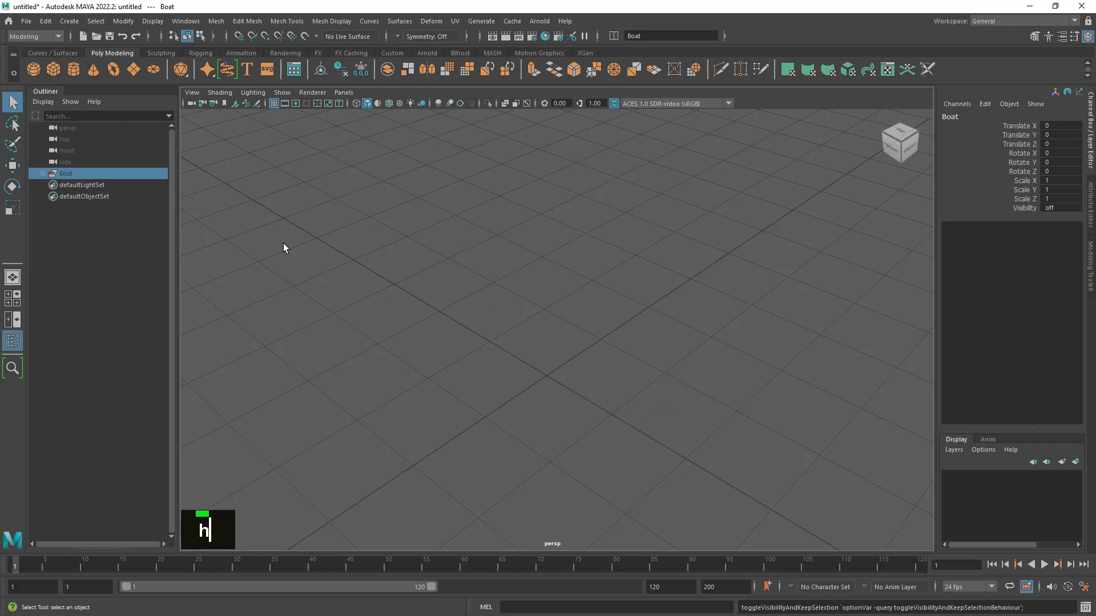
left_click(283, 243)
left_click(75, 173)
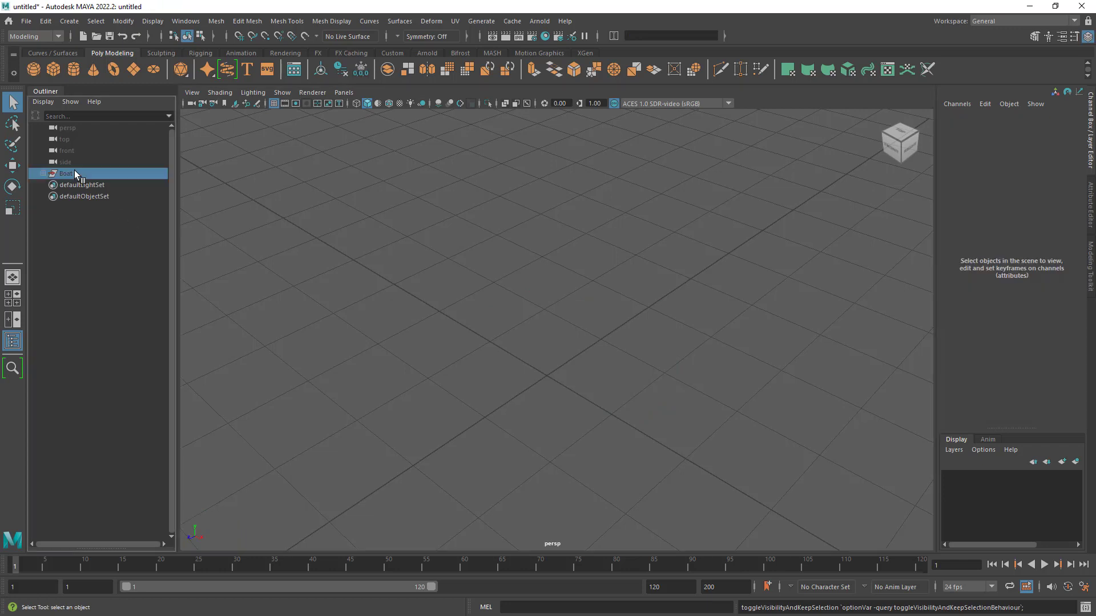
key("ctrl")
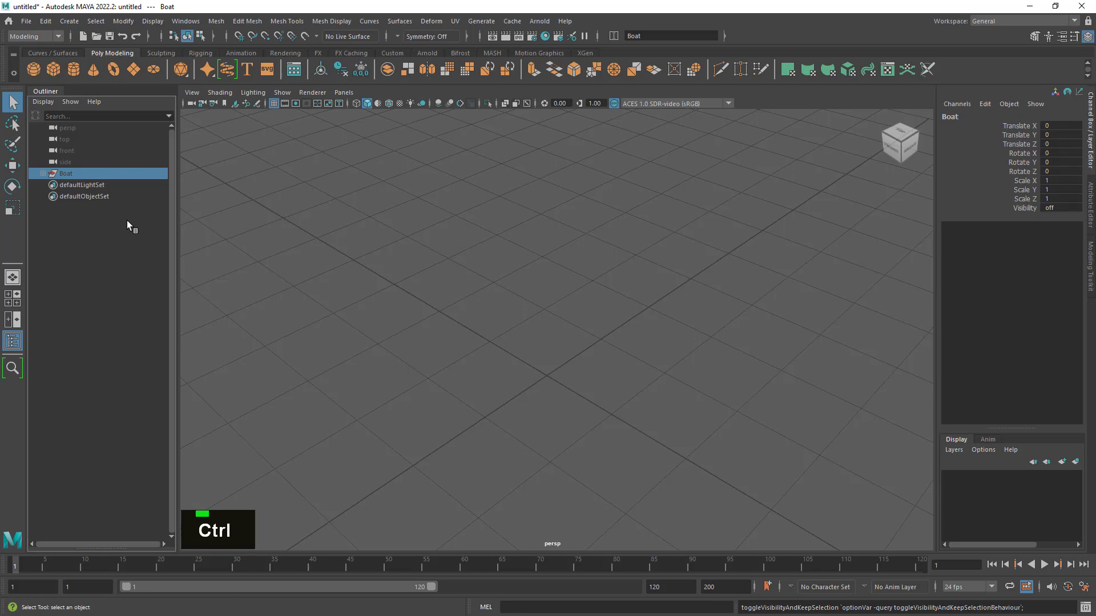
key("h")
left_click(213, 366)
left_click(71, 173)
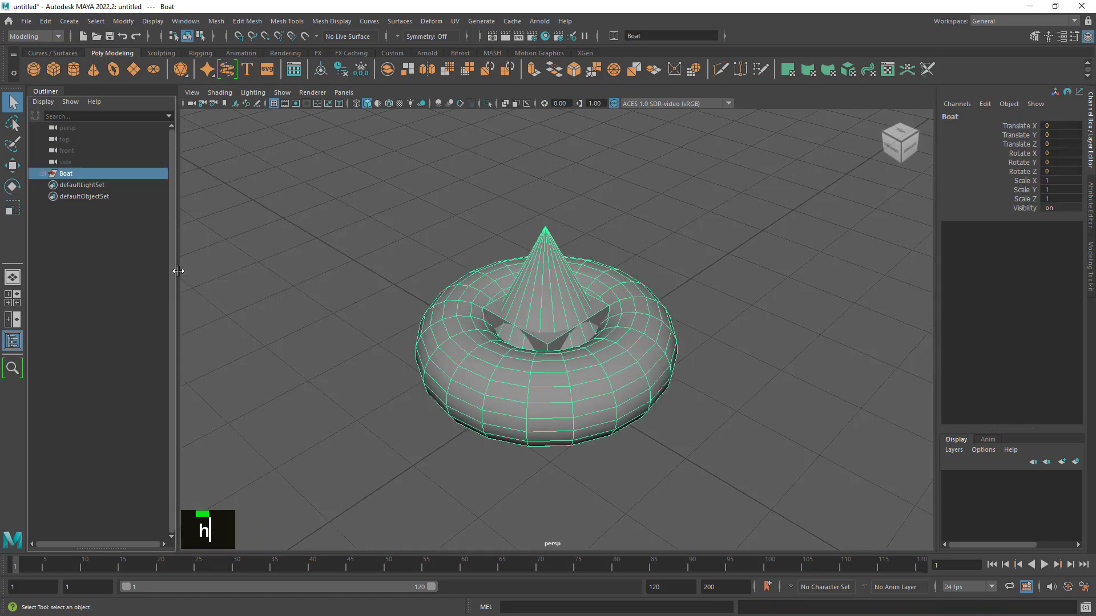
- Duplicate the Boat group four times
key("ctrl+d")
key("ctrl+d")
key("ctrl+d")
key("ctrl+d")
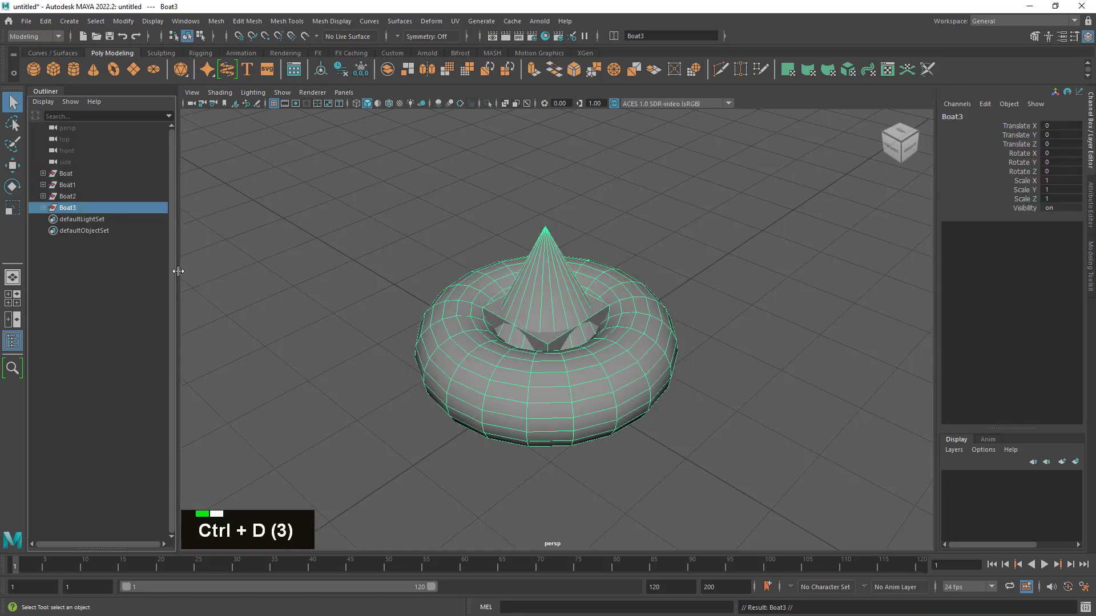
- Hide the original Boat group and its four duplicates
left_click(75, 174)
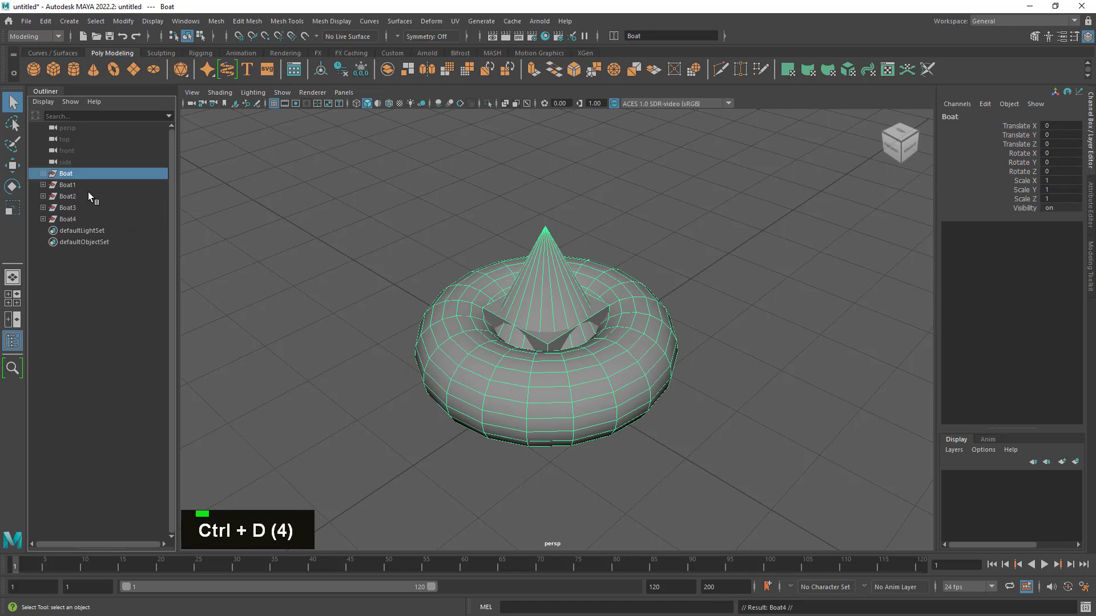
left_click(78, 208, "shift")
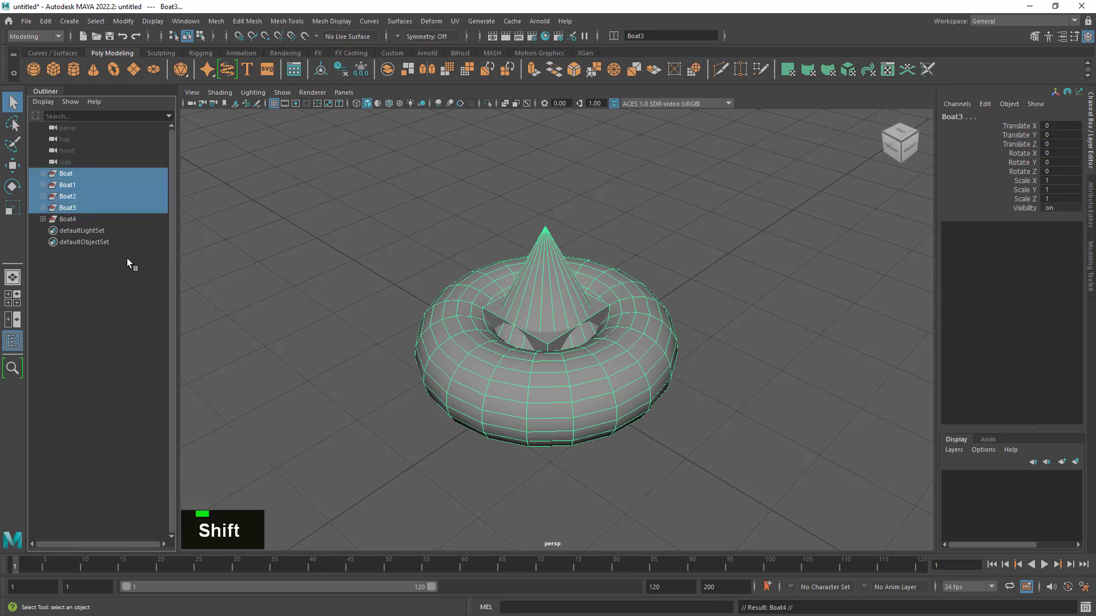
key("h")
left_click(210, 203)
left_click(107, 218)
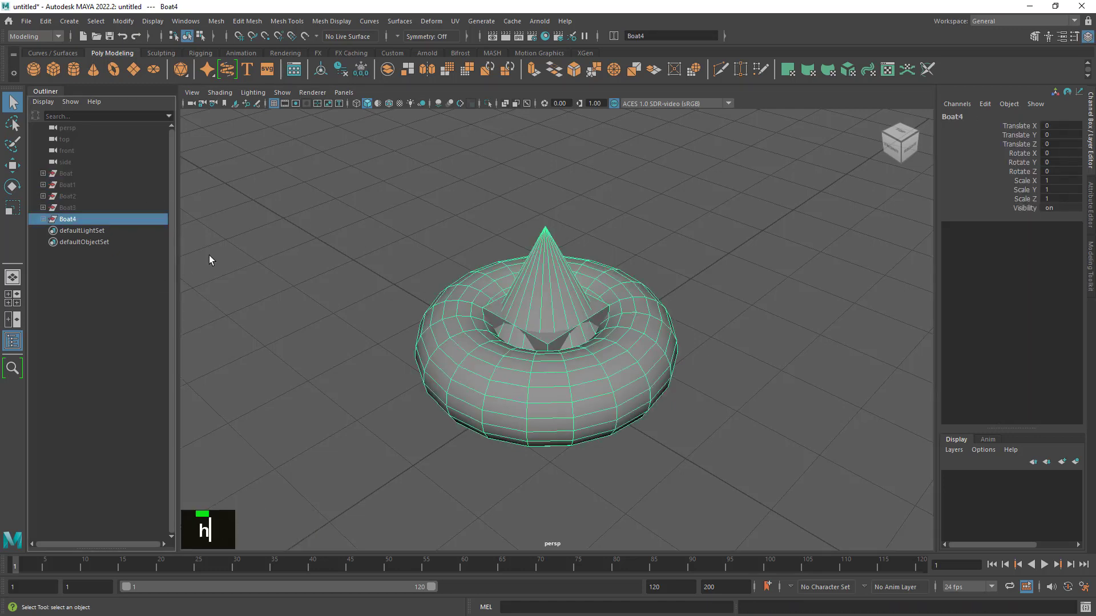
key("h")
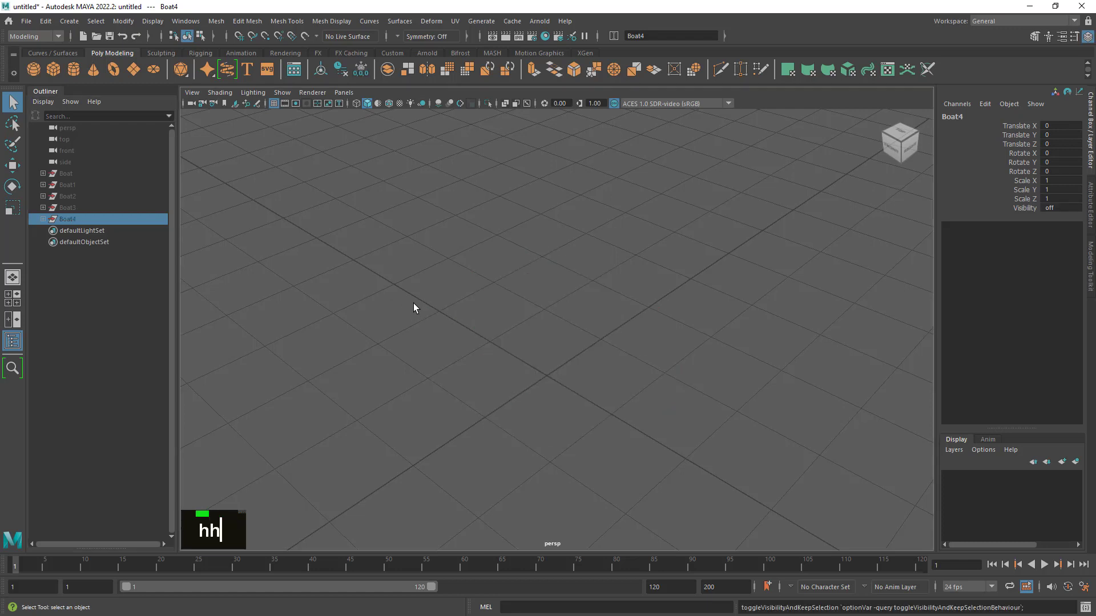
- Expand the Boat4, Boat3 and Boat2 groups and look through the three pieces inside Boat2
left_click(43, 219)
left_click(43, 207)
left_click(43, 195)
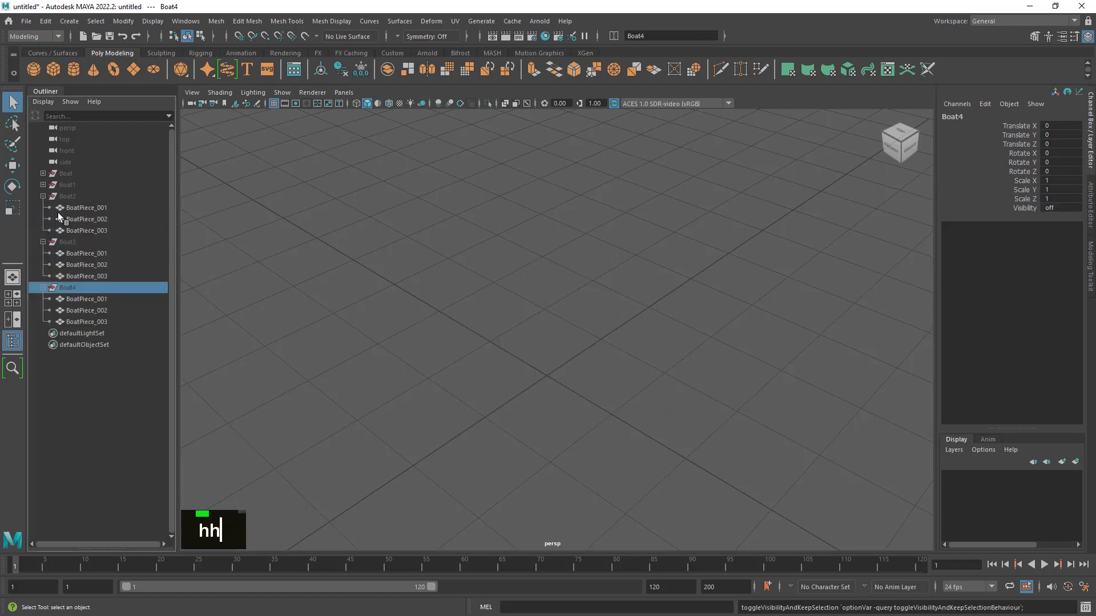
left_click(85, 209)
left_click(87, 219)
left_click(88, 229)
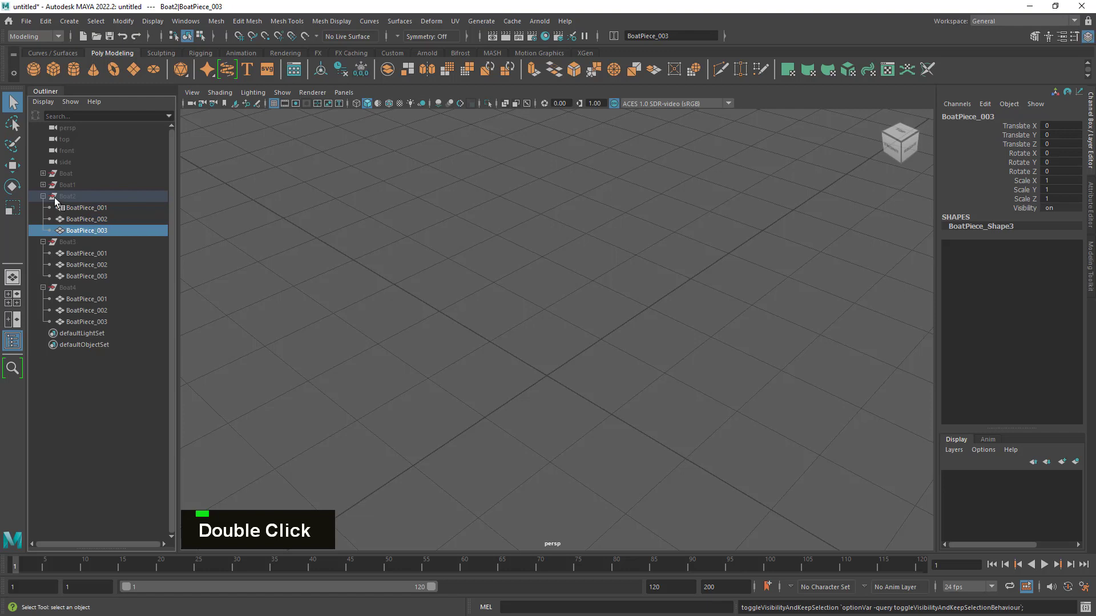
- Look through the three pieces inside Boat1 and collapse all four duplicated groups
left_click(44, 184)
left_click(71, 196)
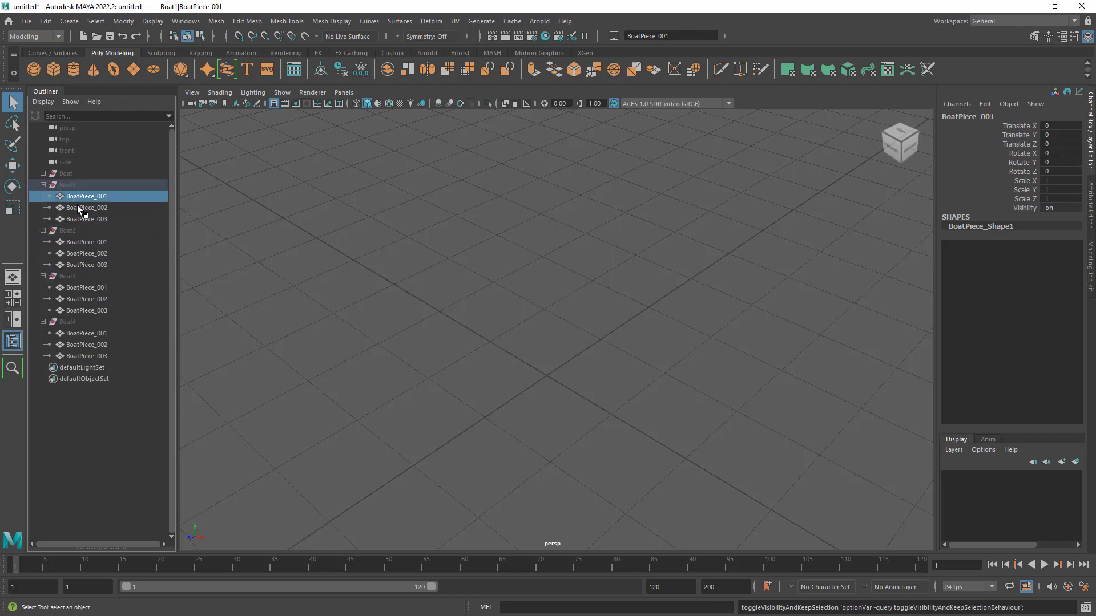
left_click(78, 207)
left_click(80, 217)
left_click(43, 184)
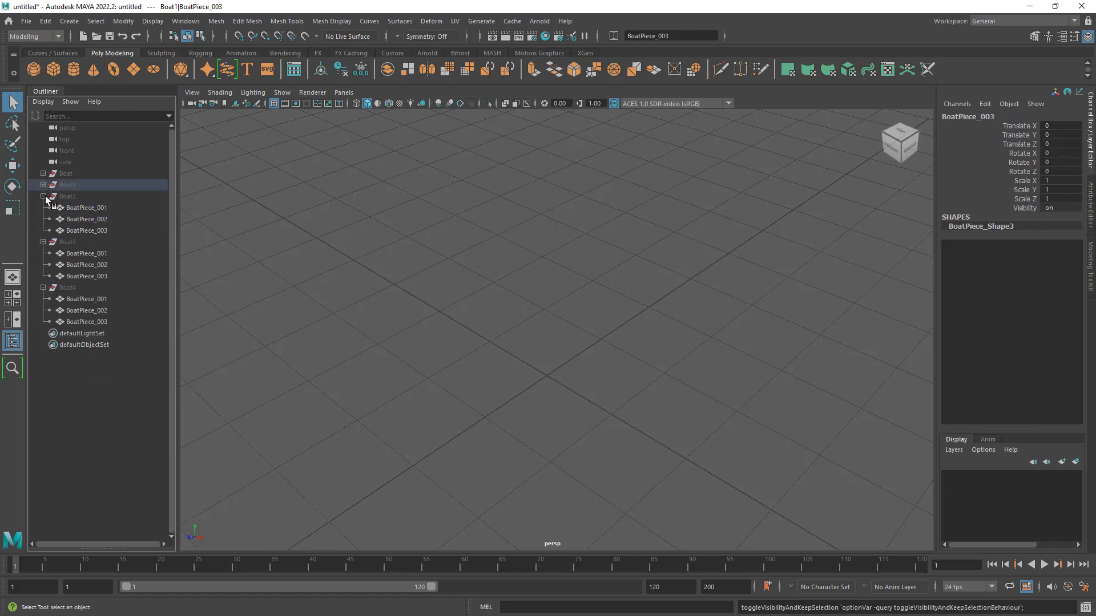
left_click(43, 196)
left_click(44, 207)
left_click(47, 220)
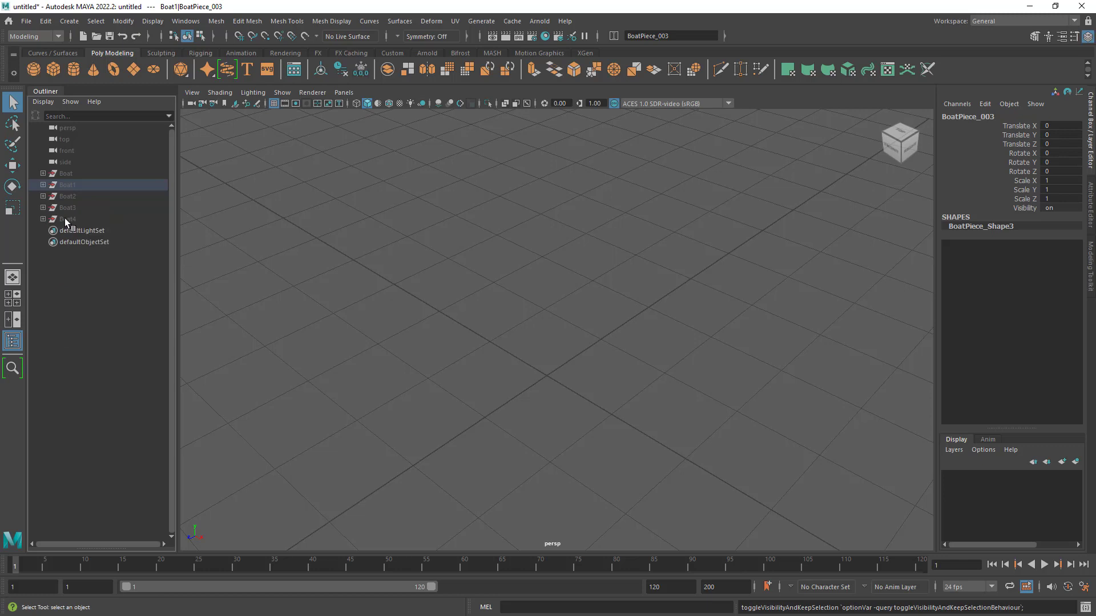
- Review the hidden Boat groups in the scene list, ending with Boat4 selected
left_click(66, 219)
left_click(65, 177, "shift")
left_click(82, 205)
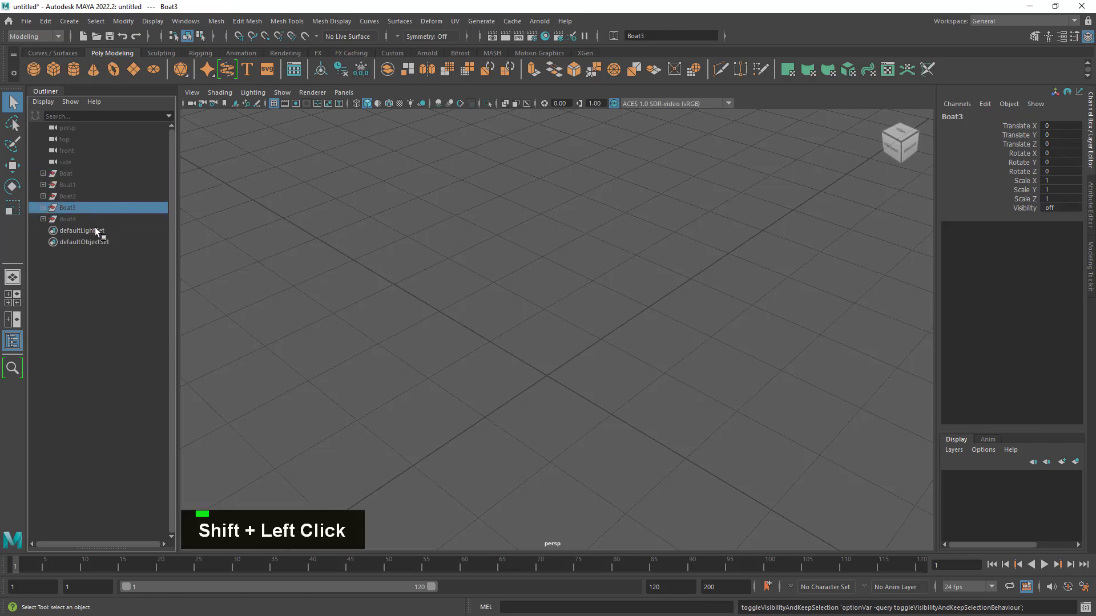
left_click(82, 217)
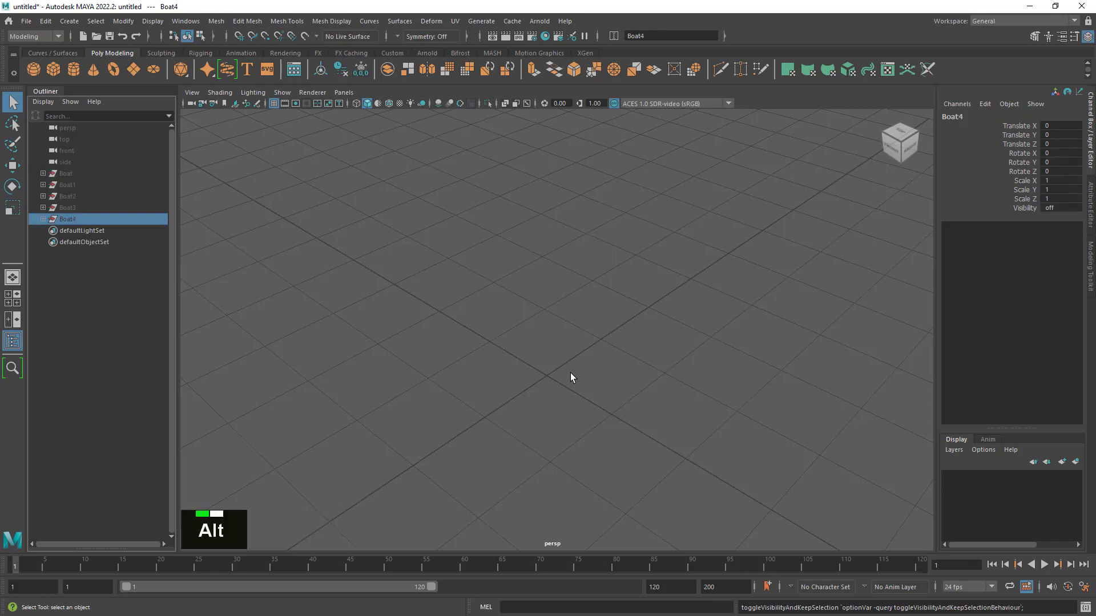
right_click_drag(573, 377, 591, 369, "alt")
middle_click_drag(592, 369, 598, 325, "alt")
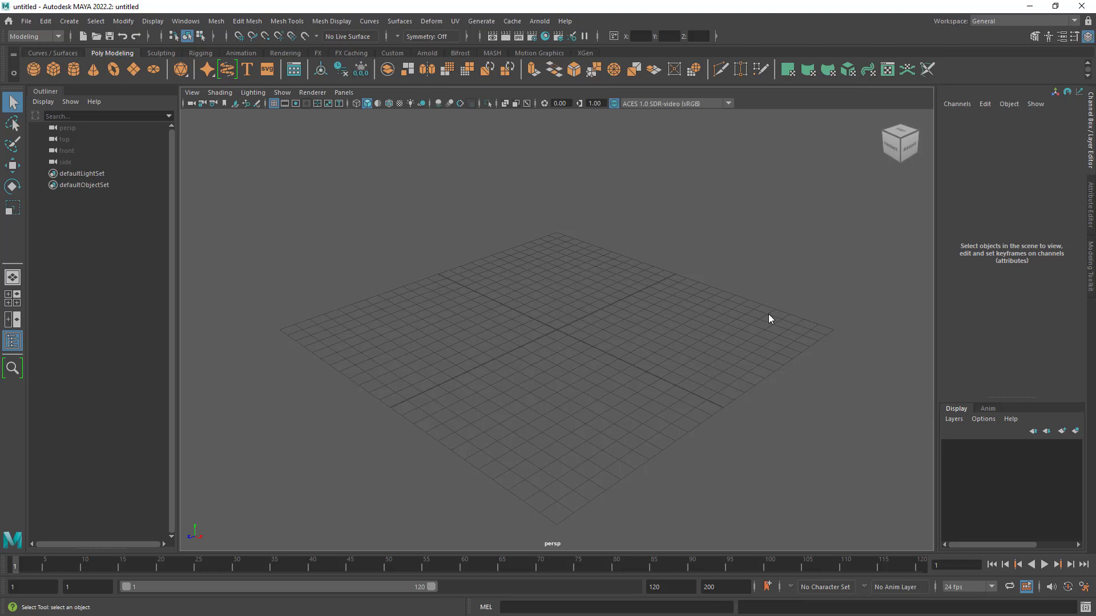
right_click_drag(769, 314, 729, 316, "alt")
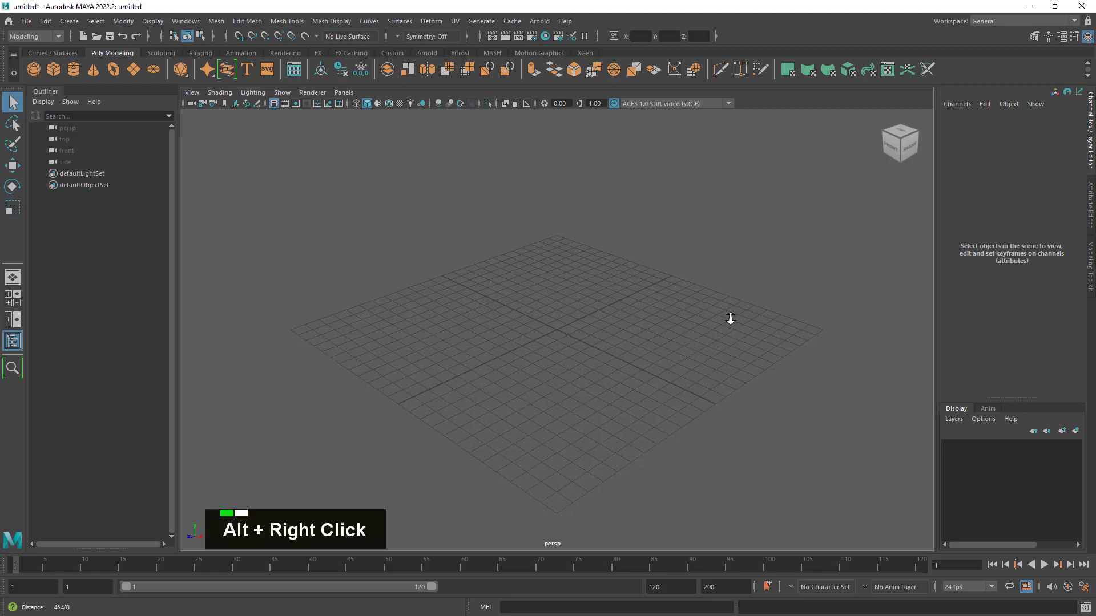
- Inspect the empty perspective grid from several angles and distances
left_click_drag(729, 316, 556, 282, "alt")
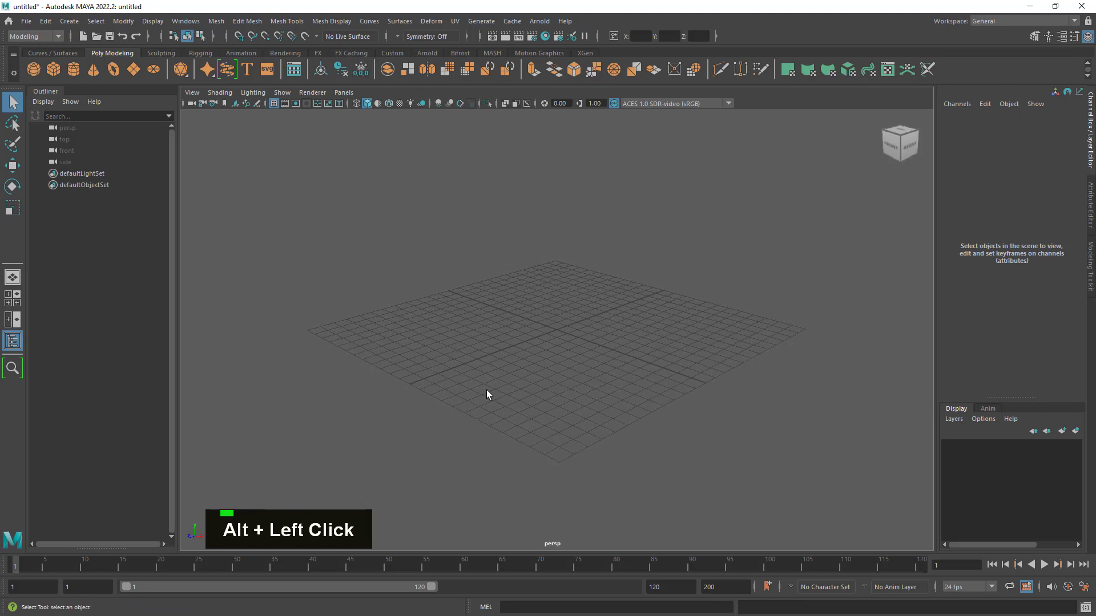
right_click_drag(736, 410, 677, 384, "alt")
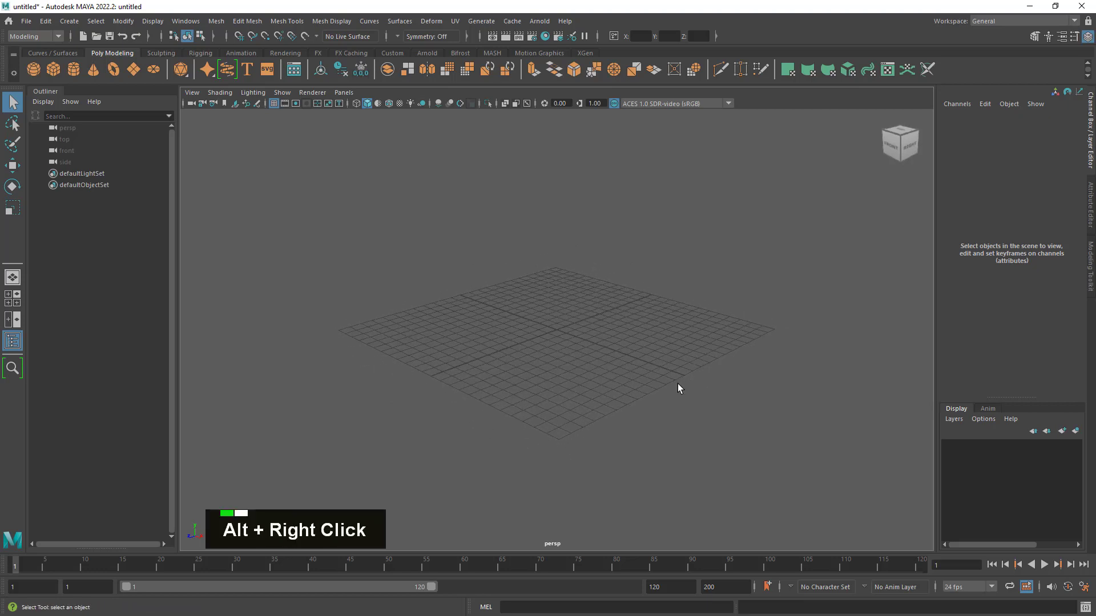
left_click_drag(677, 385, 678, 395, "alt")
left_click_drag(543, 362, 540, 357, "alt")
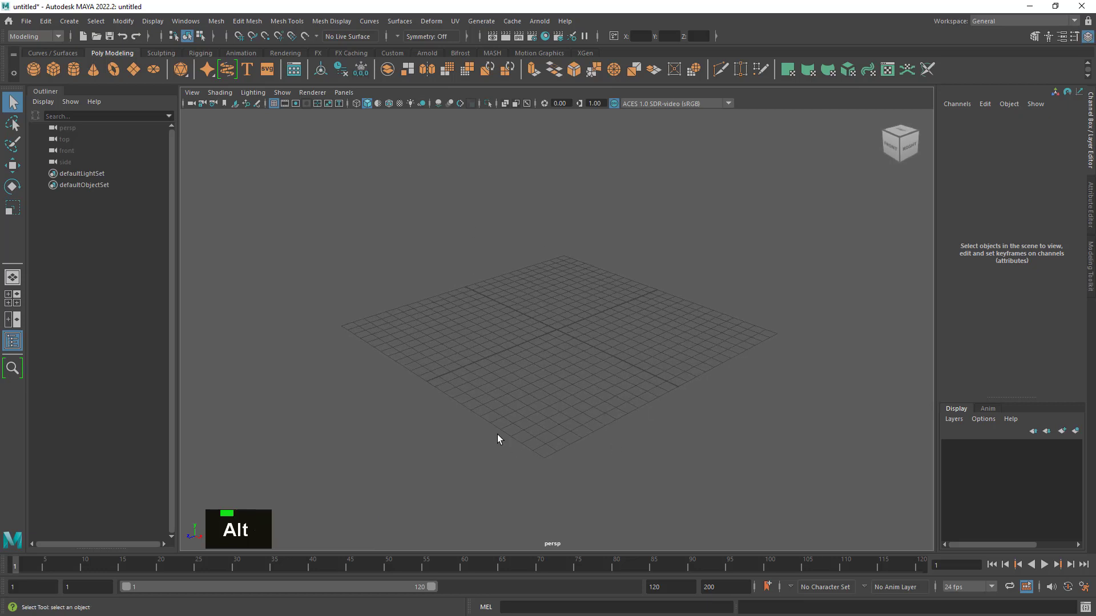
left_click_drag(585, 379, 588, 419, "alt")
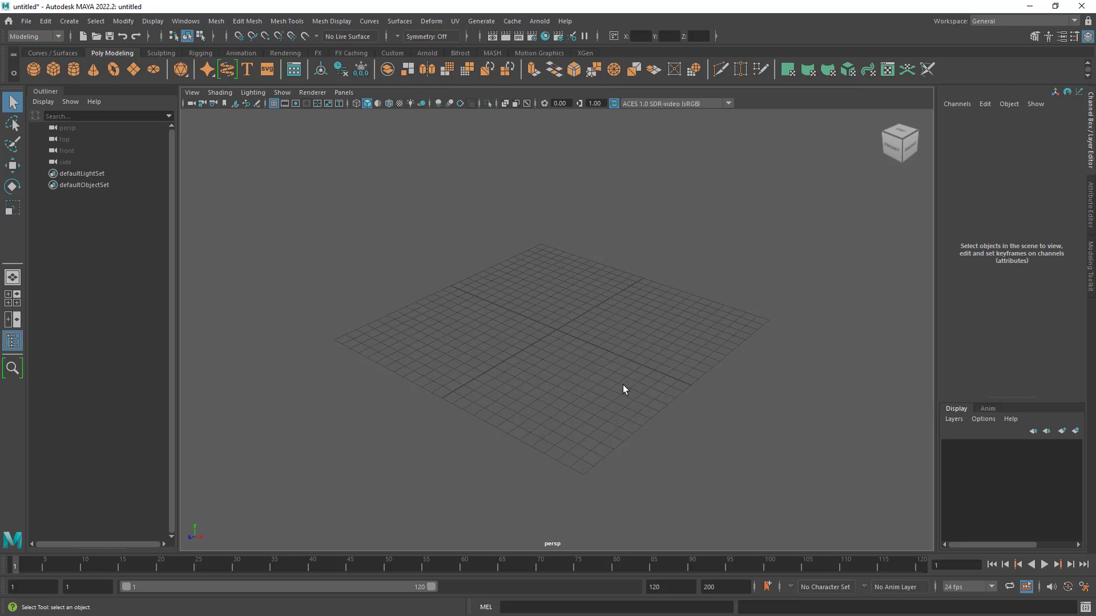
mouse_move(615, 386)
left_mouse_down("alt")
mouse_move(601, 384)
mouse_move(614, 388)
left_mouse_up("alt")
right_click_drag(614, 388, 609, 367, "alt")
middle_click_drag(609, 367, 601, 347, "alt")
left_click_drag(602, 347, 603, 353, "alt")
right_click_drag(602, 354, 499, 416, "alt")
- Create a trial polygon plane at the origin, frame it for a close look and delete it
left_click(134, 70)
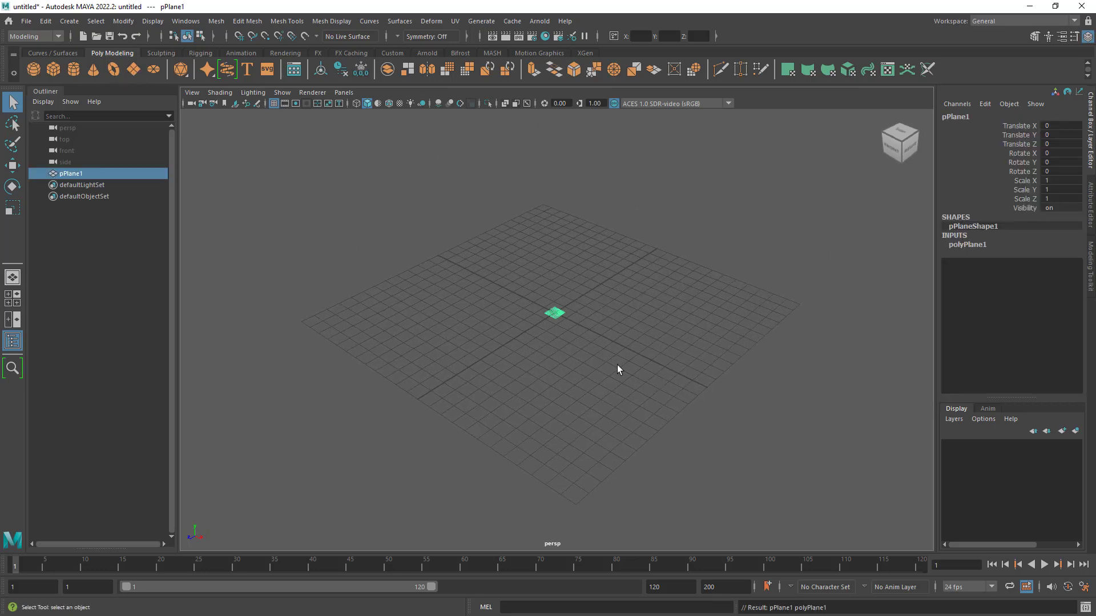
key("f")
left_click_drag(616, 369, 528, 336, "alt")
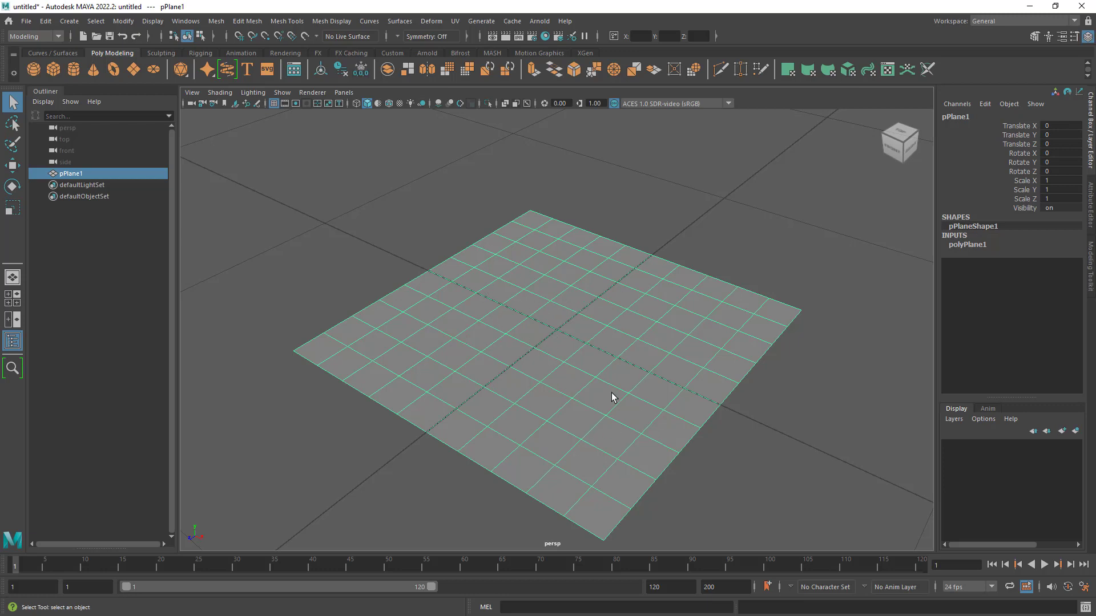
right_click_drag(614, 384, 464, 350, "alt")
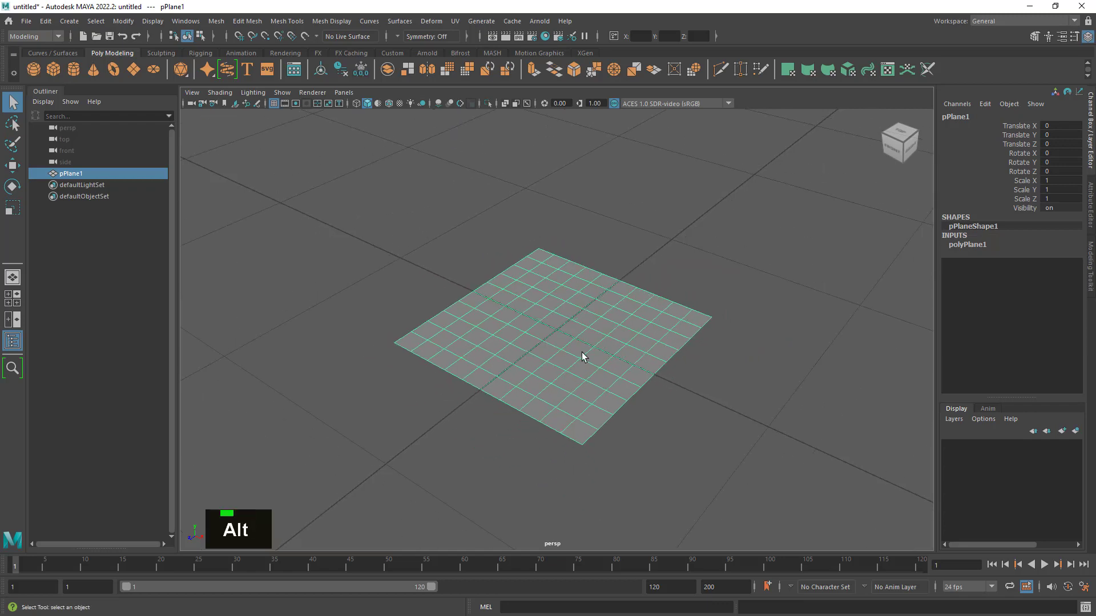
key("Delete")
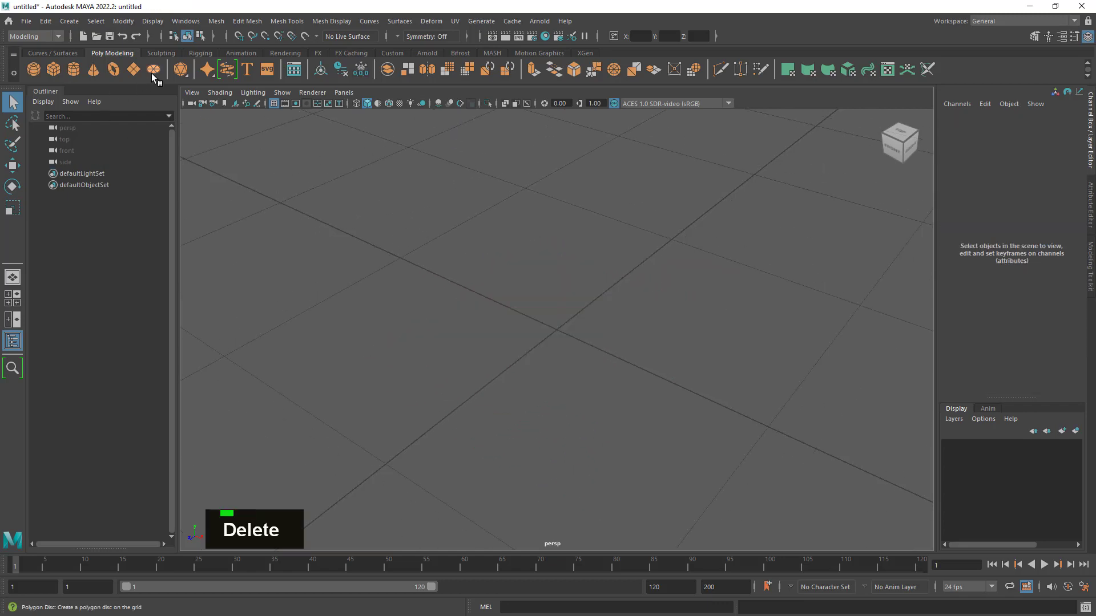
- Create a polygon disc at the origin and look over its face layout
left_click(153, 77)
right_click_drag(706, 380, 675, 391, "alt")
left_click_drag(675, 391, 669, 431, "alt")
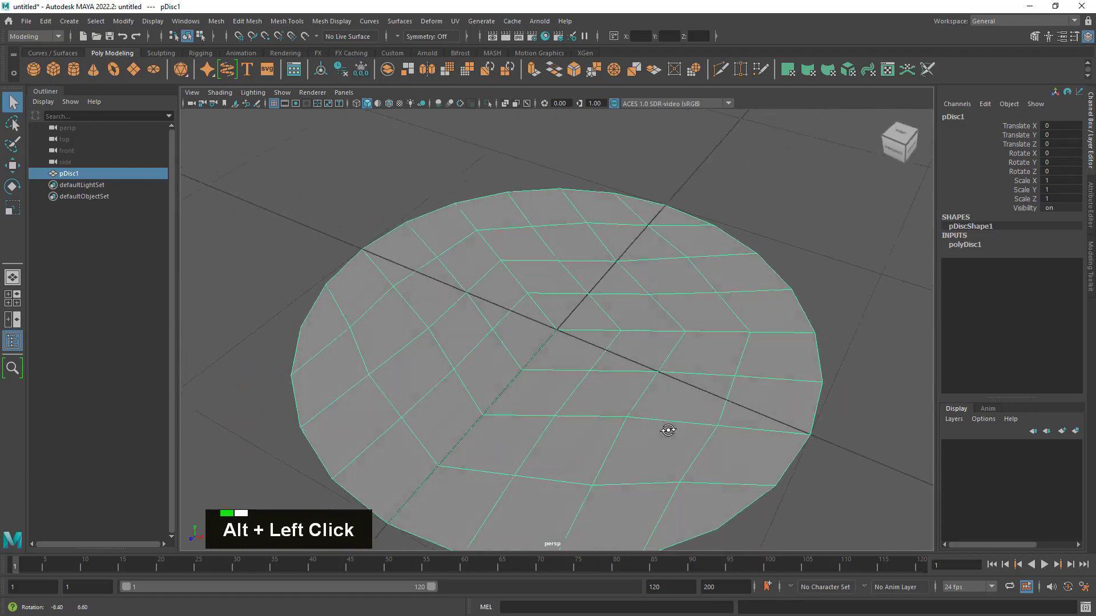
middle_click_drag(668, 430, 666, 417, "alt")
right_click_drag(665, 416, 534, 332, "alt")
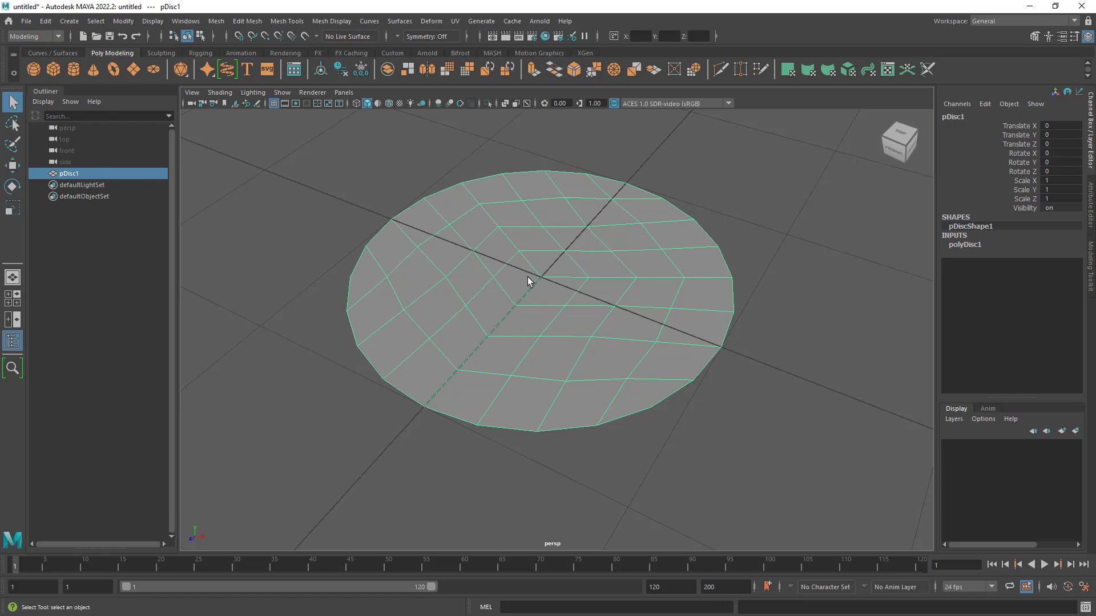
right_click_drag(528, 281, 573, 331, "alt")
mouse_move(573, 331)
left_mouse_down("alt")
mouse_move(636, 332)
mouse_move(577, 339)
left_mouse_up("alt")
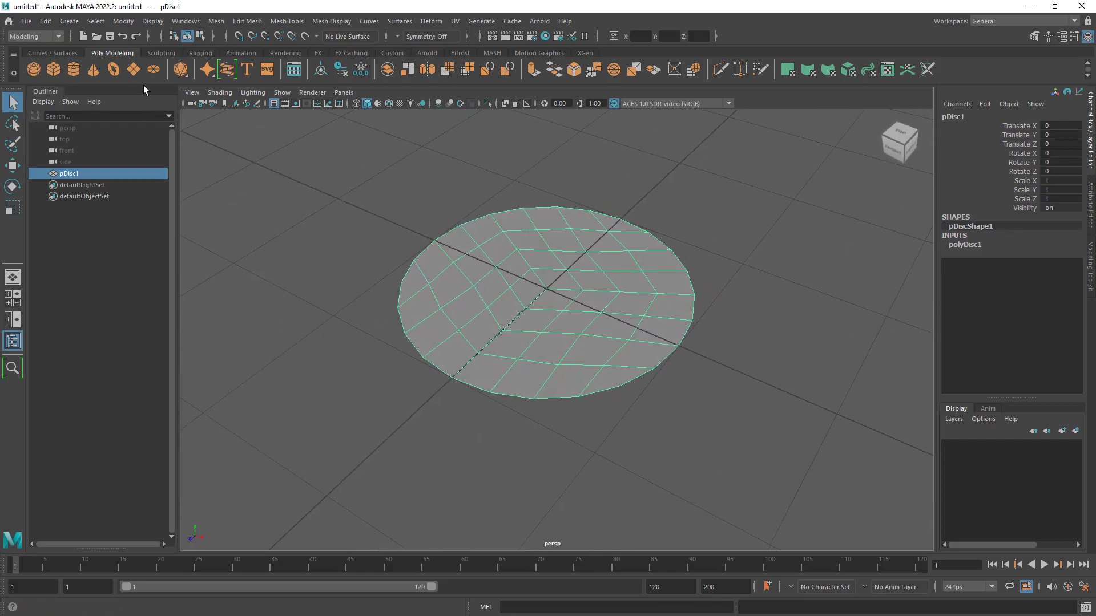
right_click_drag(588, 313, 632, 249, "alt")
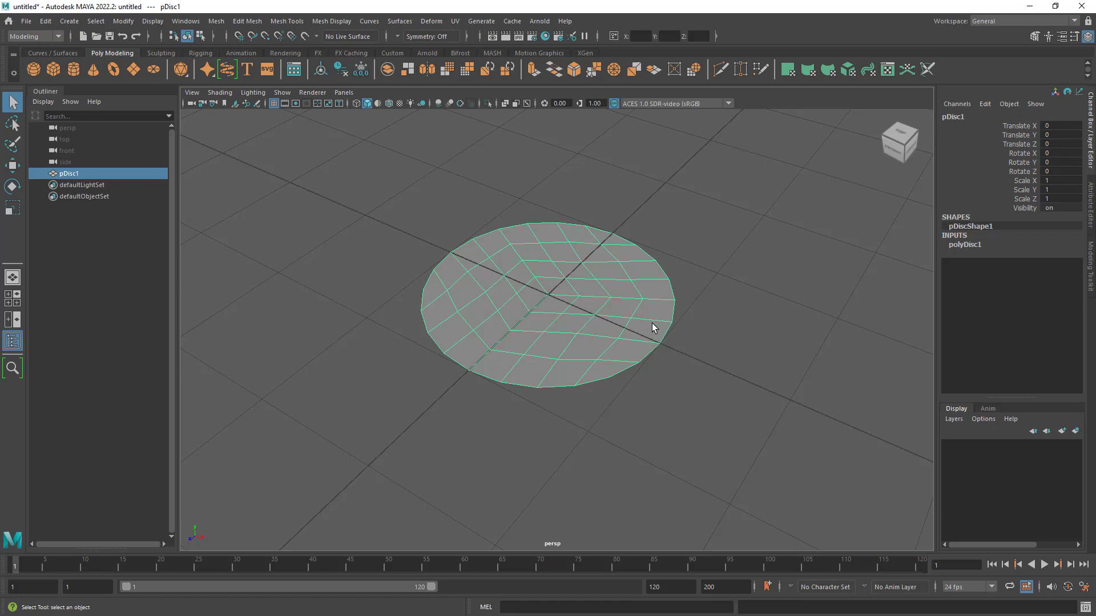
- Scale the disc uniformly to about 76.1 on all three axes so it extends far beyond the grid
left_click(12, 208)
scroll(565, 351, "down", 10)
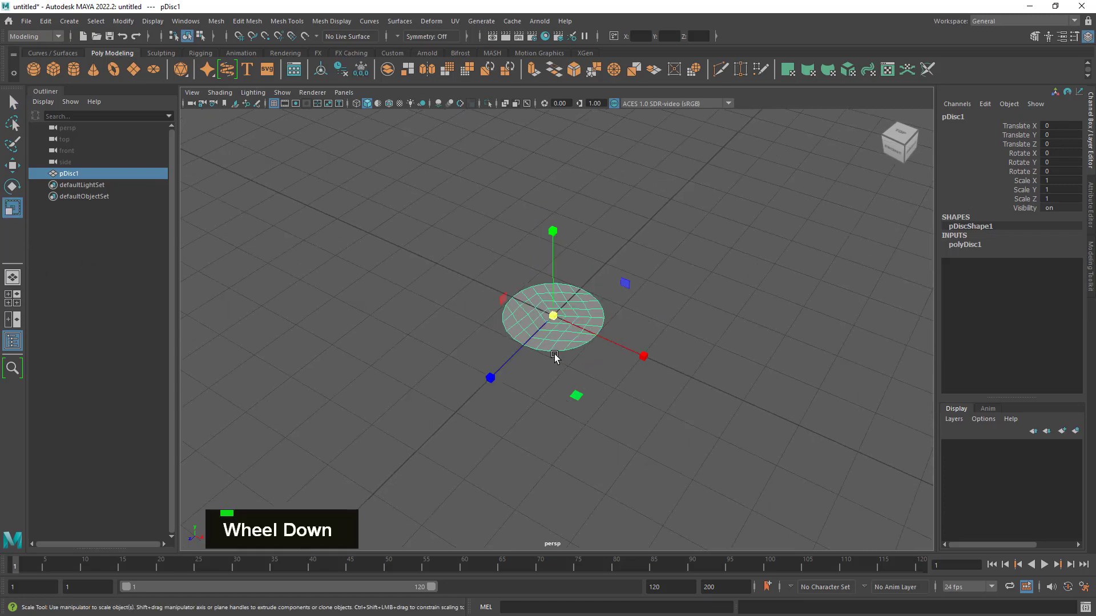
left_click_drag(558, 328, 1073, 217)
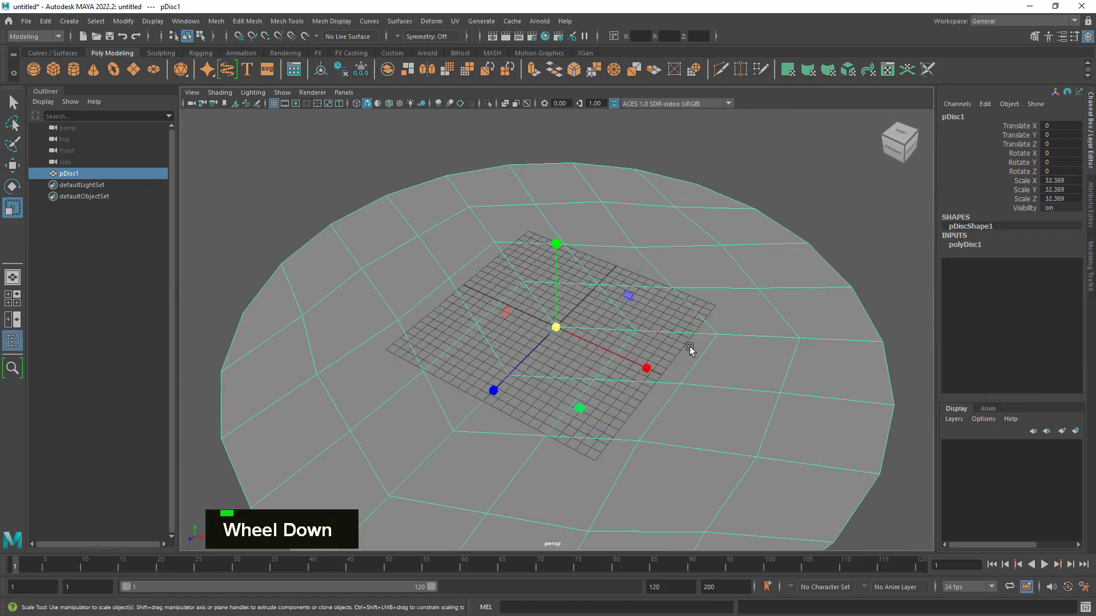
right_click_drag(690, 347, 500, 406, "alt")
left_click_drag(501, 405, 548, 399, "alt")
left_click_drag(556, 328, 721, 366)
right_click_drag(721, 366, 543, 399, "alt")
middle_click_drag(543, 399, 502, 335, "alt")
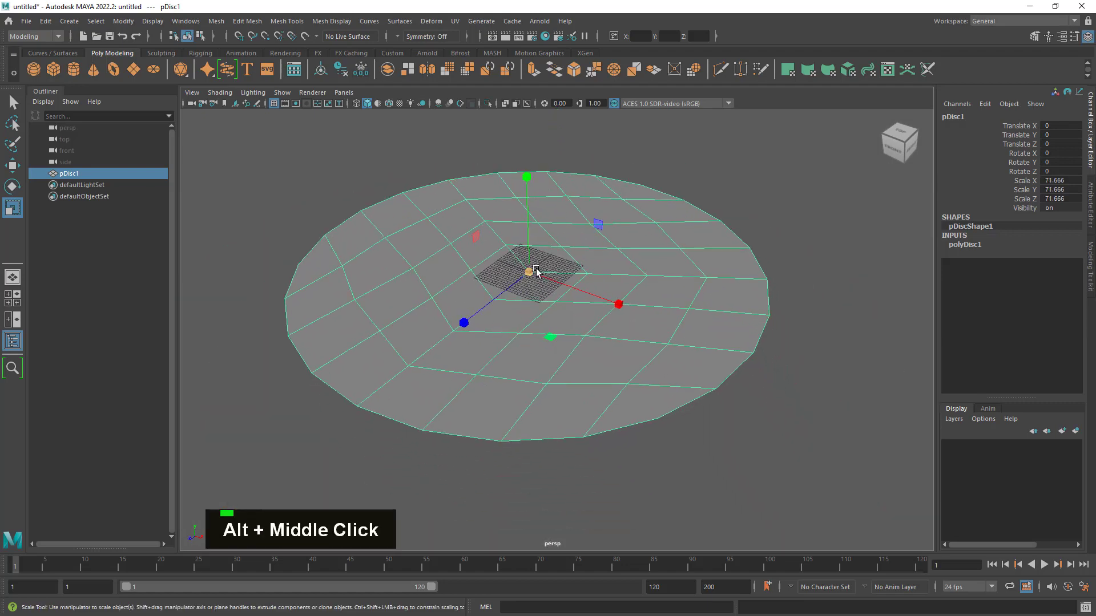
left_click_drag(533, 273, 636, 280)
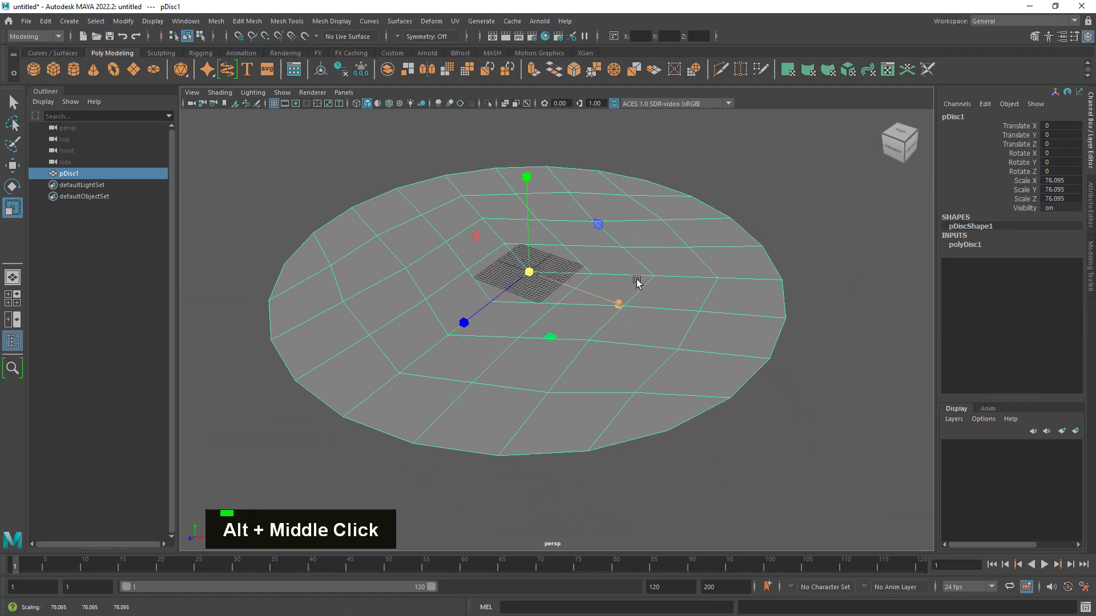
left_click_drag(533, 334, 535, 345, "alt")
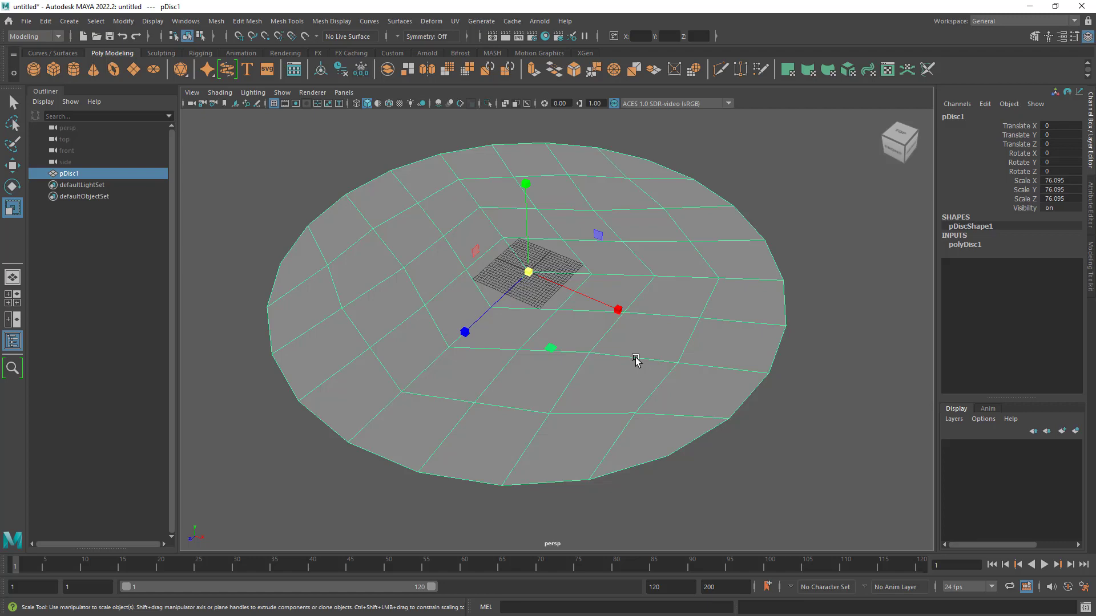
left_click_drag(624, 360, 670, 355, "alt")
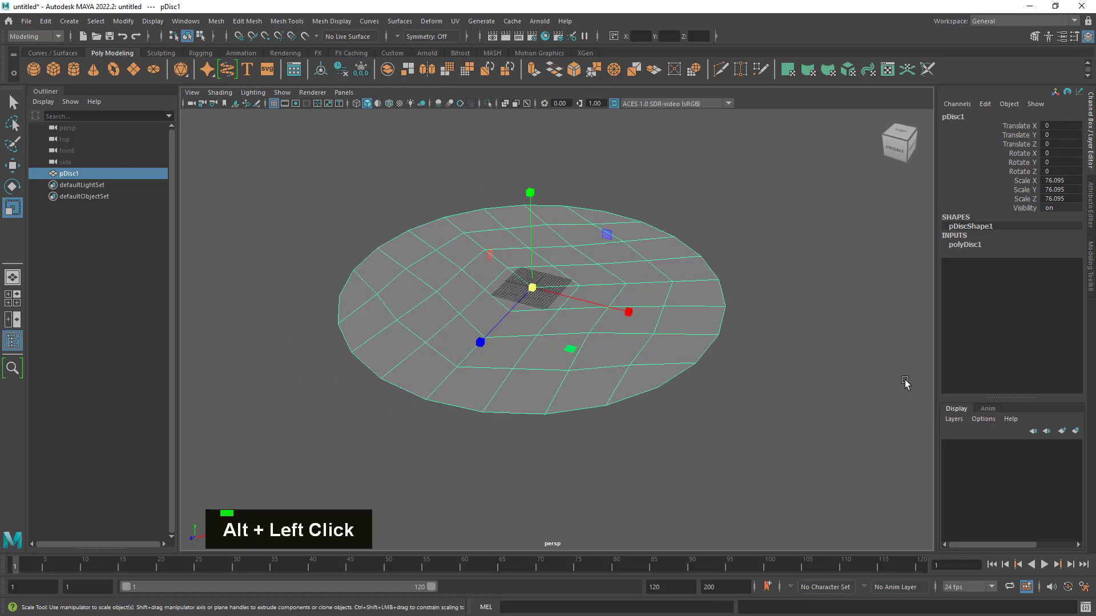
- Open the disc's creation settings and set its subdivisions to 5
left_click(980, 244)
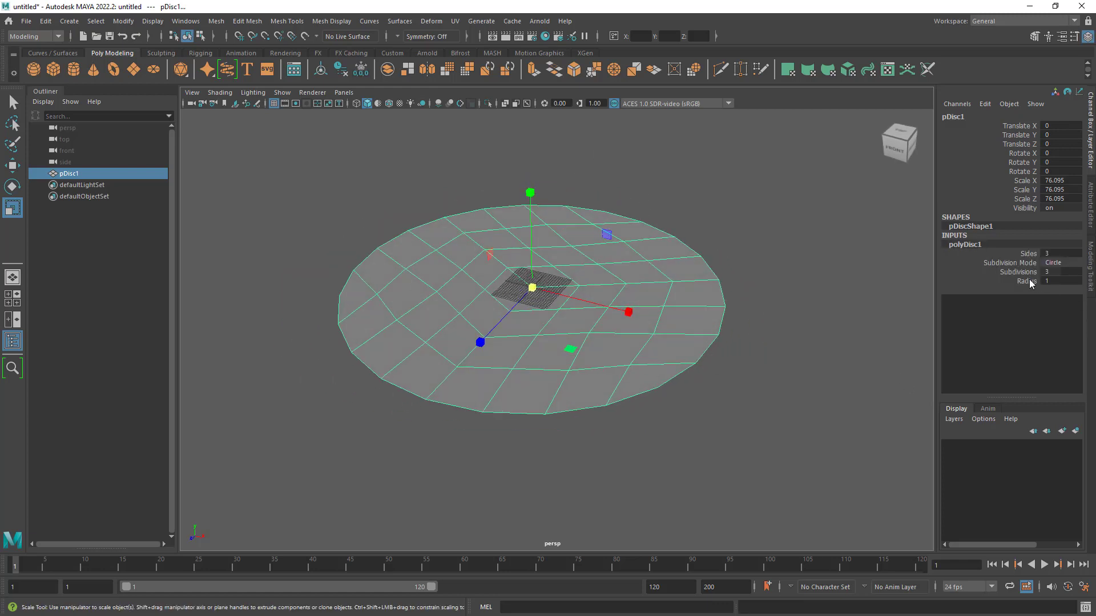
double_click(1056, 272)
type("5")
key("Return")
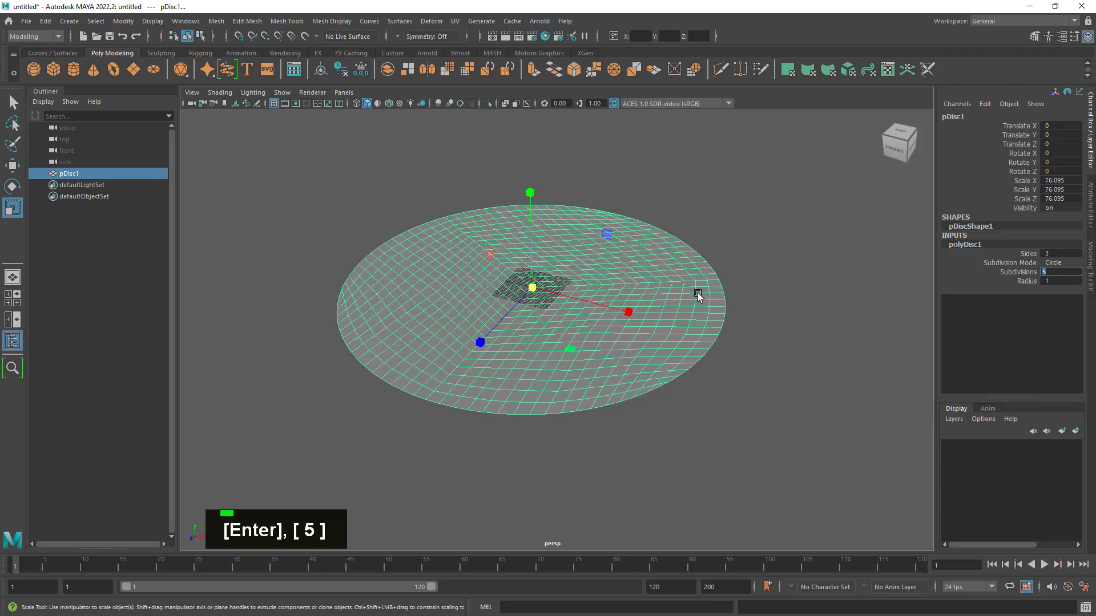
left_click_drag(696, 299, 663, 304, "alt")
right_click_drag(662, 304, 736, 334, "alt")
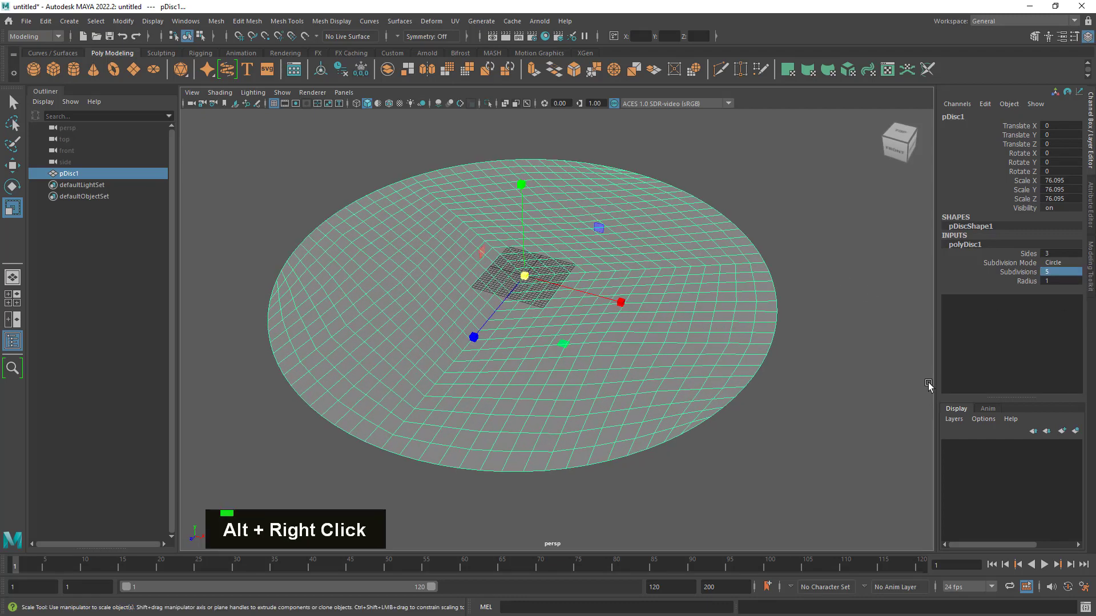
- Set the disc's subdivisions to 4 and return to the Select Tool
double_click(1056, 272)
type("4")
key("Return")
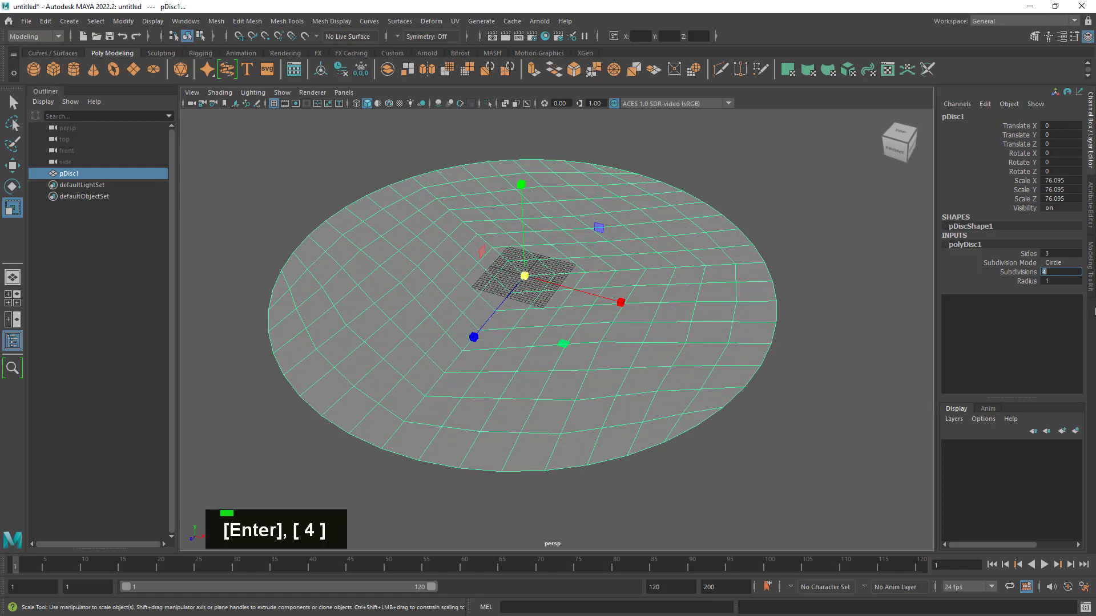
right_click_drag(386, 286, 577, 333, "alt")
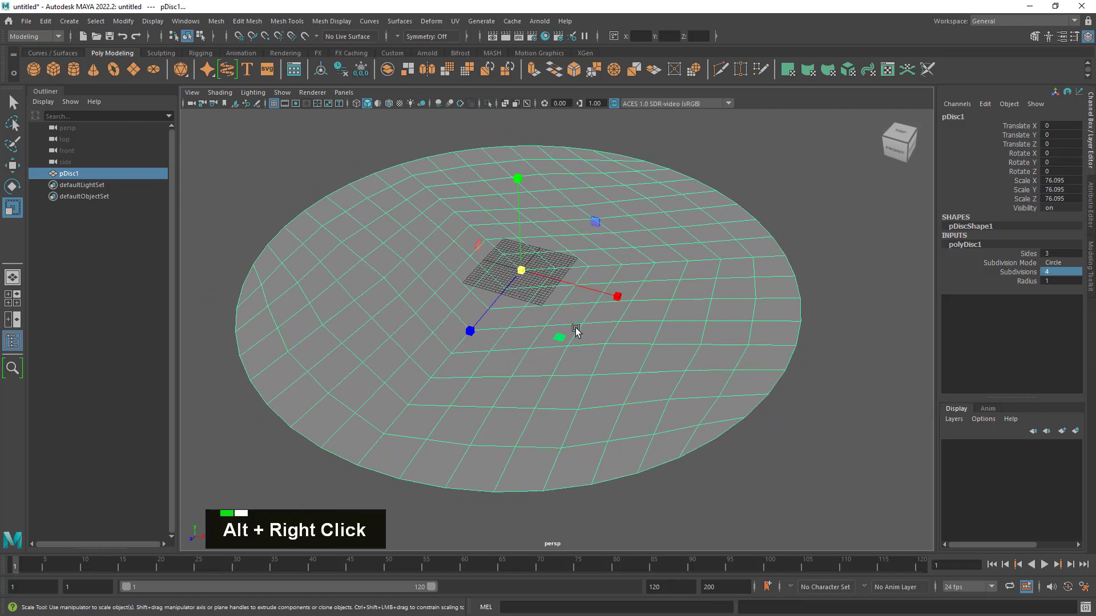
left_click(13, 104)
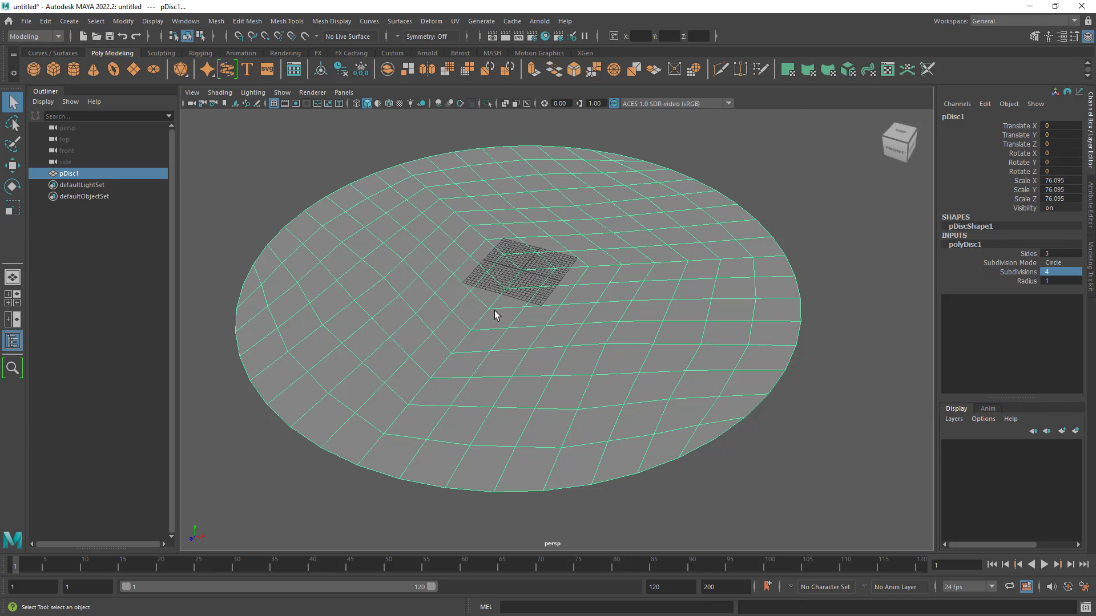
- Switch the disc to face selection and try picking individual faces near the grid, ending with a single face selected
mouse_move(497, 344)
right_mouse_down("alt")
mouse_move(506, 337)
mouse_move(489, 341)
right_mouse_up("alt")
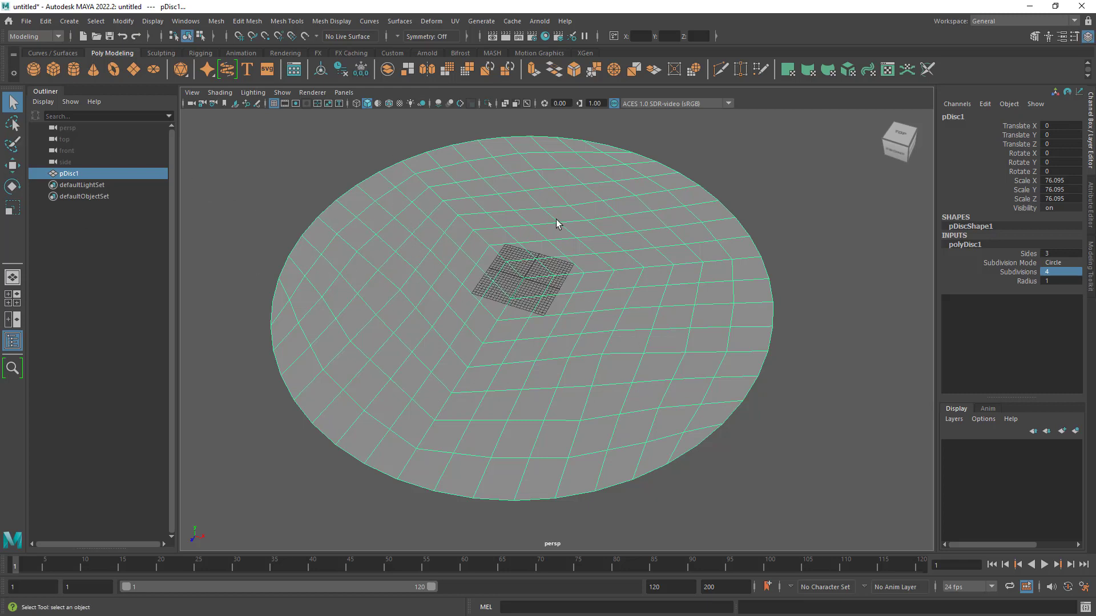
left_click_drag(570, 330, 567, 308, "alt")
right_click_drag(567, 308, 615, 323, "alt")
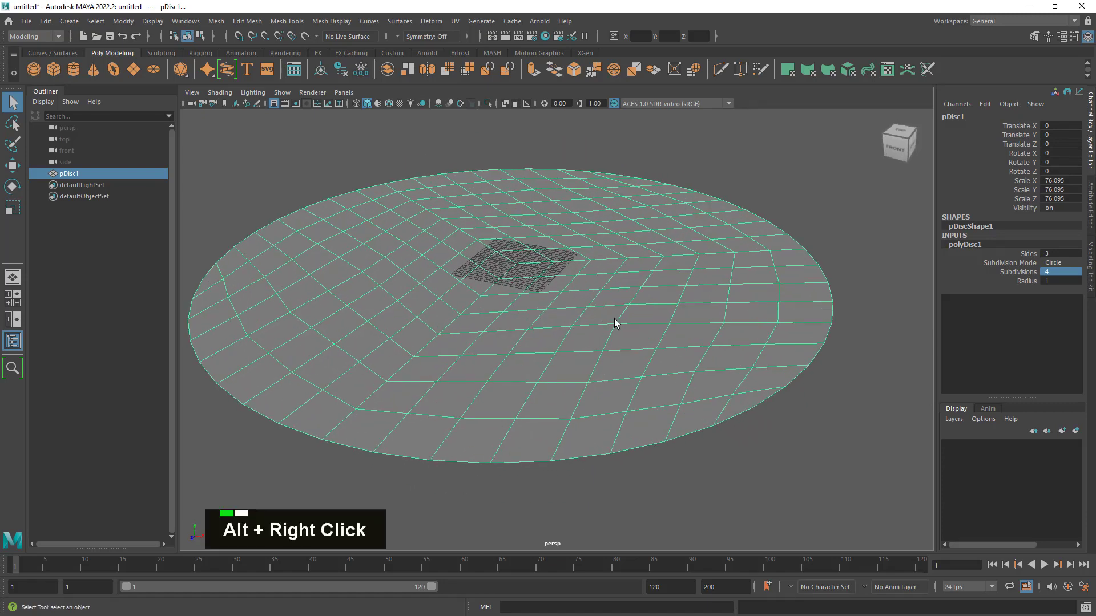
middle_click_drag(623, 326, 628, 343, "alt")
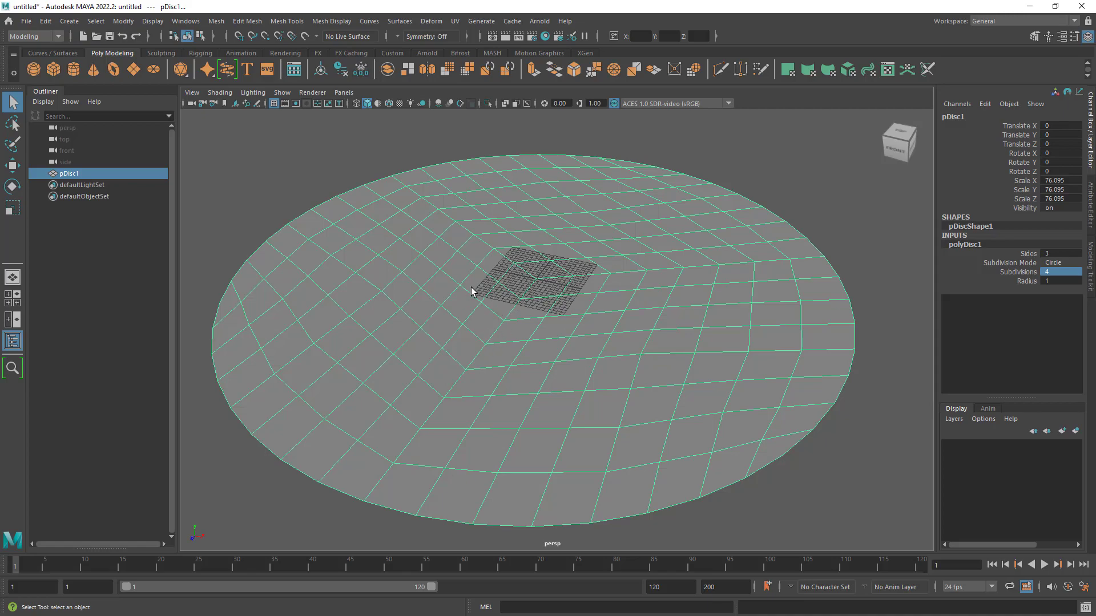
left_click_drag(471, 288, 496, 310, "alt")
middle_click_drag(497, 311, 601, 332, "alt")
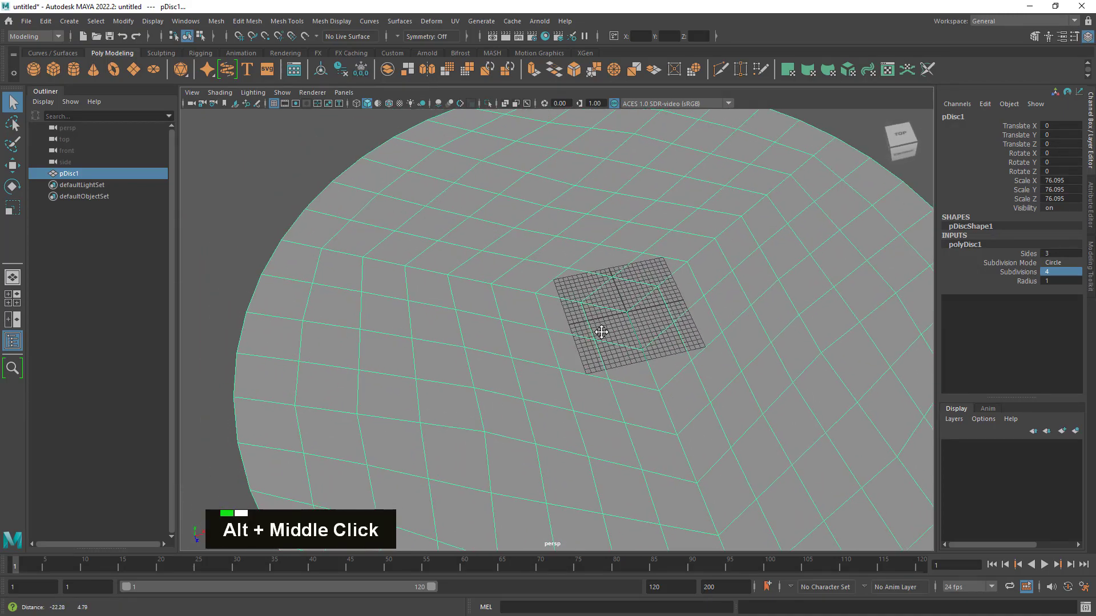
middle_click_drag(538, 296, 507, 308, "alt")
right_click_drag(488, 268, 493, 288)
left_click(427, 286)
left_click(490, 258, "shift")
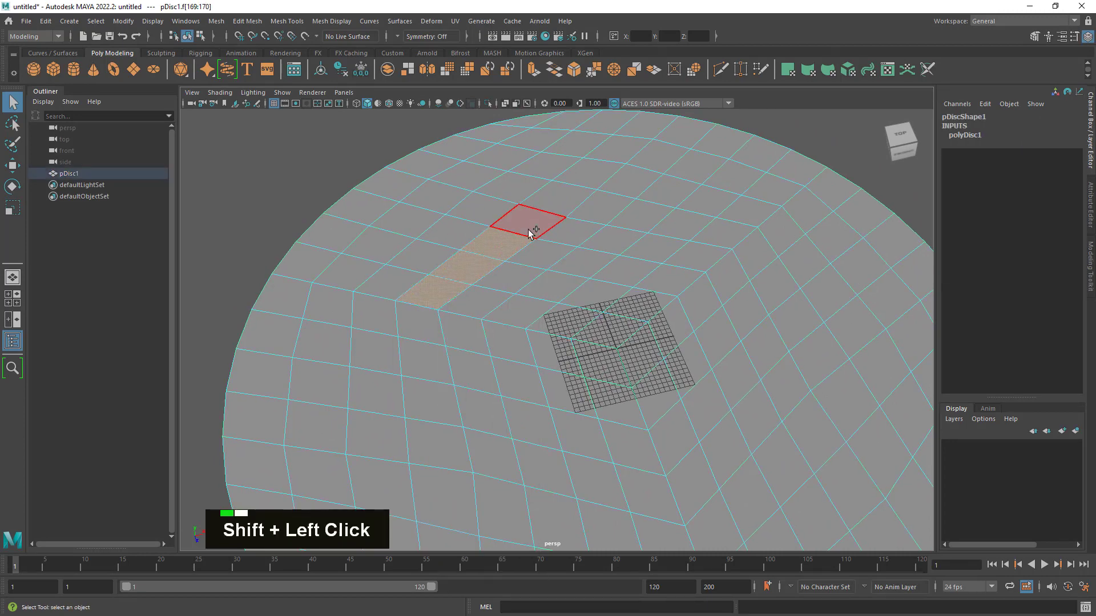
left_click(509, 278)
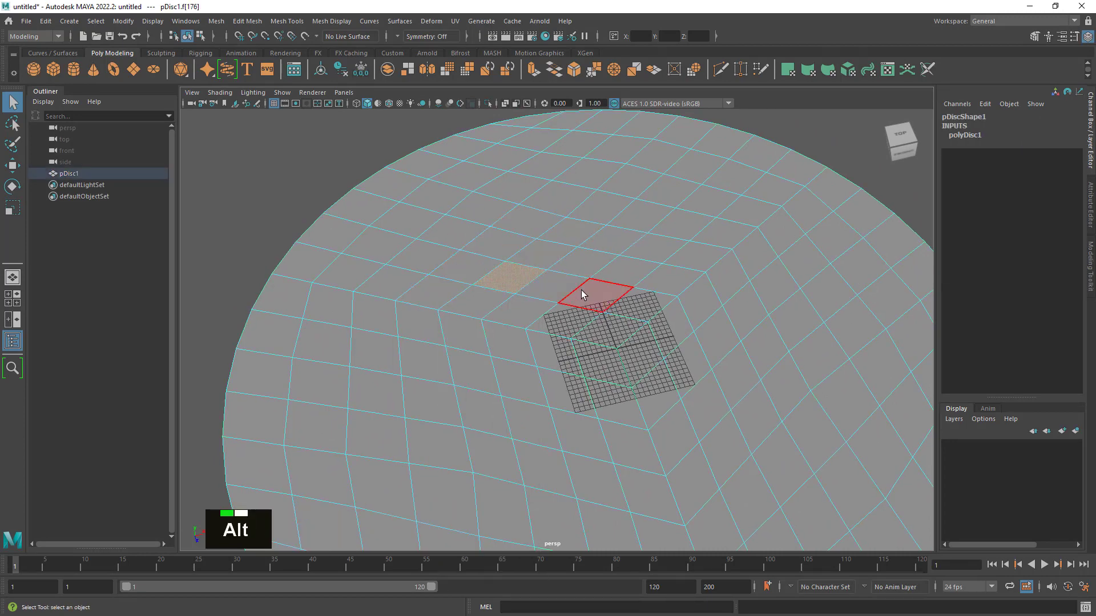
middle_click_drag(582, 294, 539, 273, "alt")
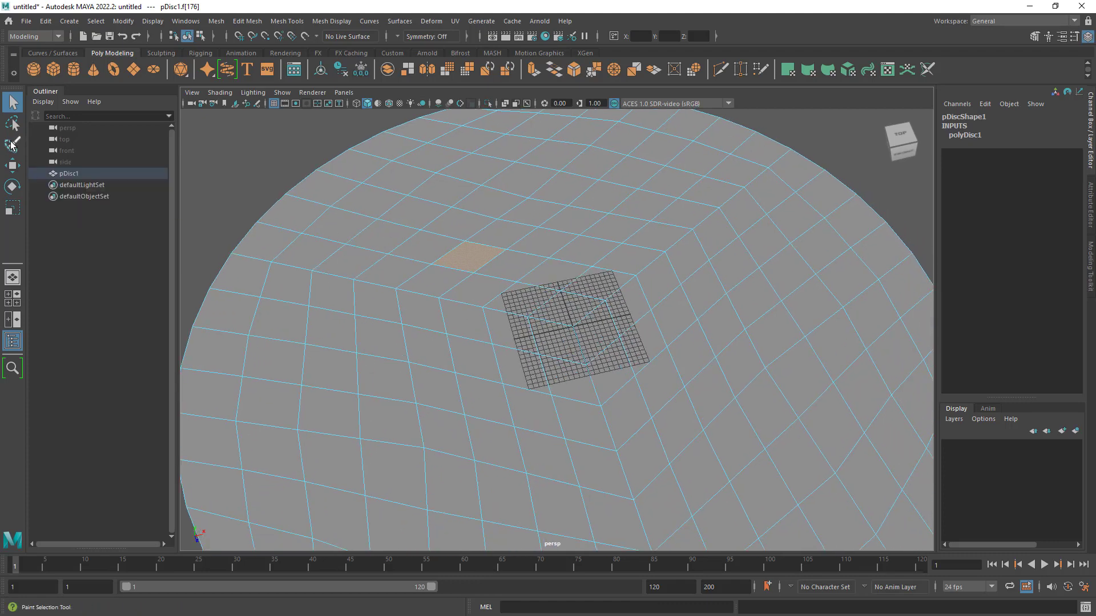
- Activate the Paint Selection Tool and enlarge its brush to span more than one face of the disc
left_click(12, 145)
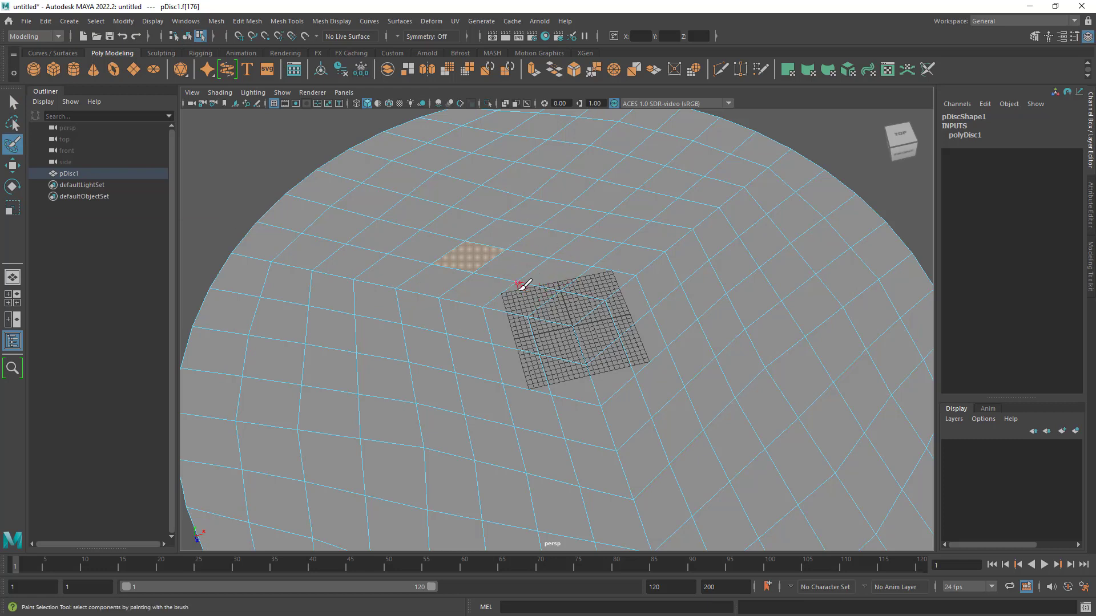
key("b")
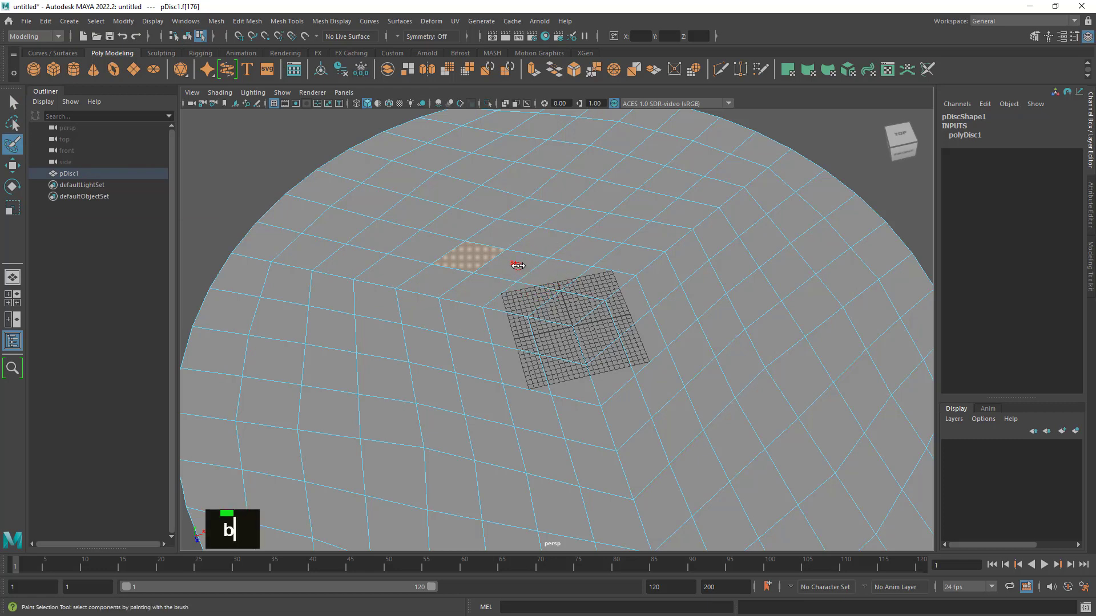
mouse_move(519, 266)
left_mouse_down()
mouse_move(543, 269)
mouse_move(512, 267)
mouse_move(564, 296)
mouse_move(540, 295)
mouse_move(569, 298)
mouse_move(560, 295)
left_mouse_up()
key("b")
key("b")
- Paint-select a bent band of faces across the middle of the disc, running around two sides of the grid
mouse_move(475, 276)
left_mouse_down()
mouse_move(508, 235)
mouse_move(519, 251)
mouse_move(451, 235)
mouse_move(410, 270)
mouse_move(505, 205)
mouse_move(671, 259)
mouse_move(655, 237)
mouse_move(567, 298)
mouse_move(631, 284)
mouse_move(619, 345)
mouse_move(660, 403)
mouse_move(709, 318)
mouse_move(734, 404)
mouse_move(662, 456)
mouse_move(695, 477)
left_mouse_up()
middle_click_drag(646, 497, 617, 257, "alt")
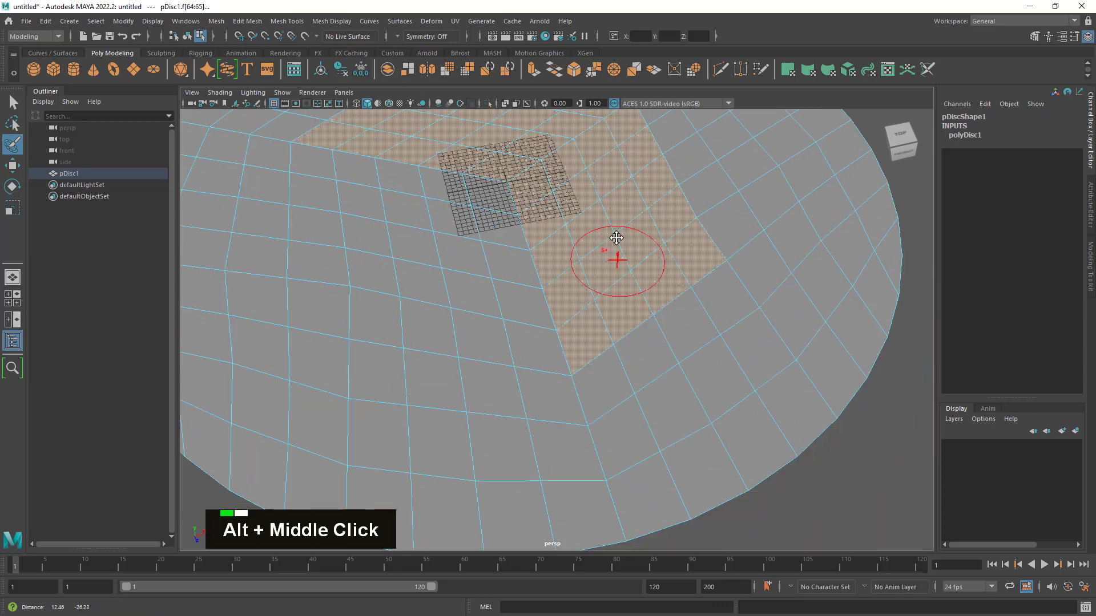
right_click_drag(644, 254, 594, 219, "alt")
middle_click_drag(615, 217, 693, 337, "alt")
left_click_drag(690, 342, 694, 311, "alt")
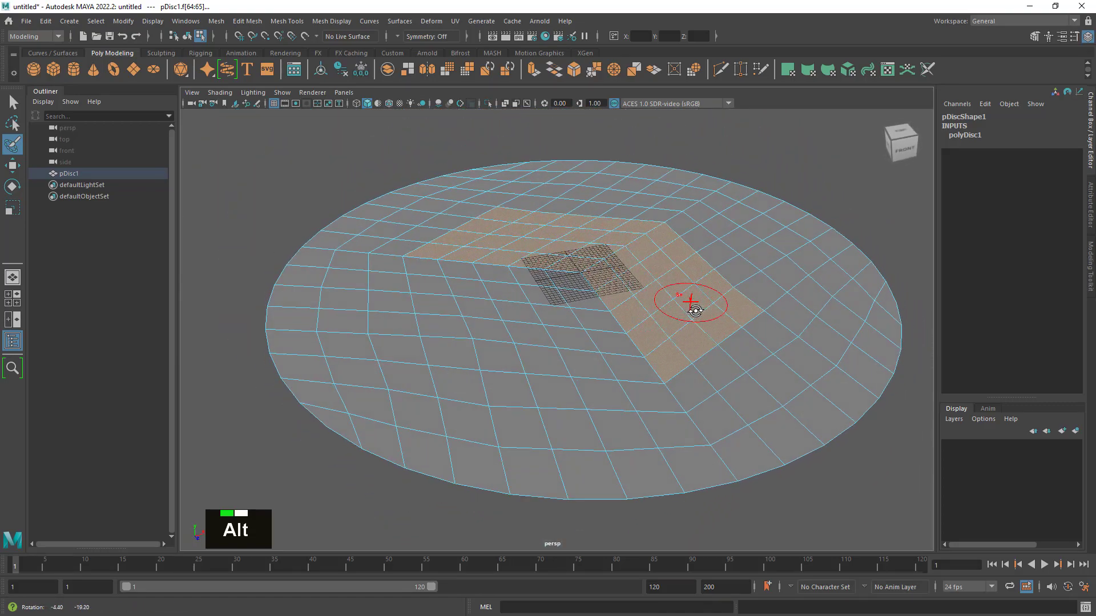
- Widen the painted face band outward by more rows along the disc's far side and the side right of the grid
right_click_drag(628, 251, 661, 267, "alt")
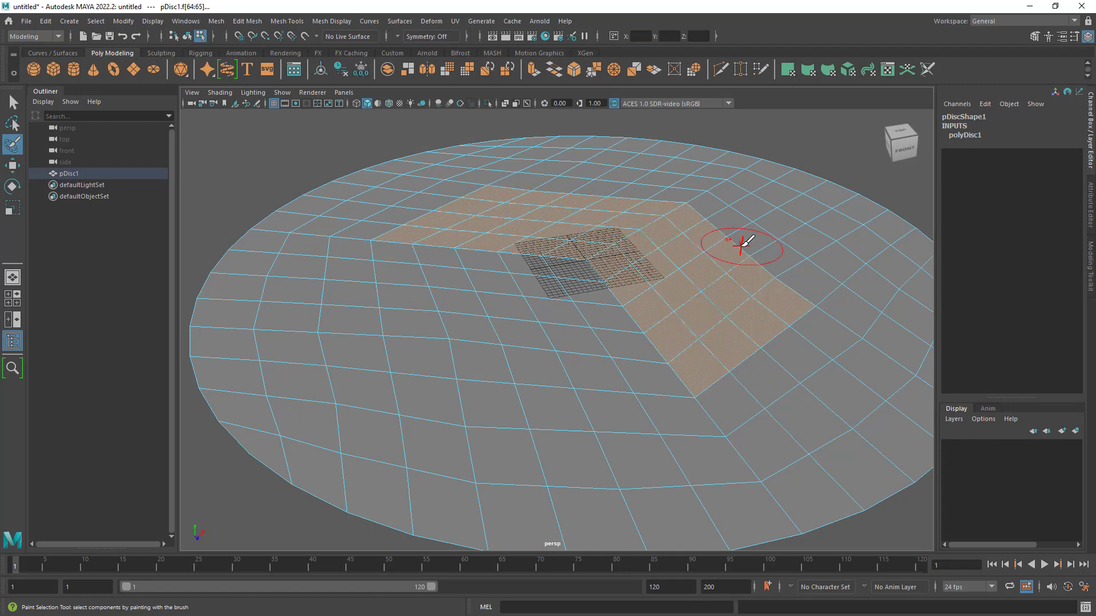
left_click_drag(711, 258, 712, 296, "alt")
right_click_drag(712, 296, 641, 252, "alt")
left_click_drag(641, 252, 628, 262, "alt")
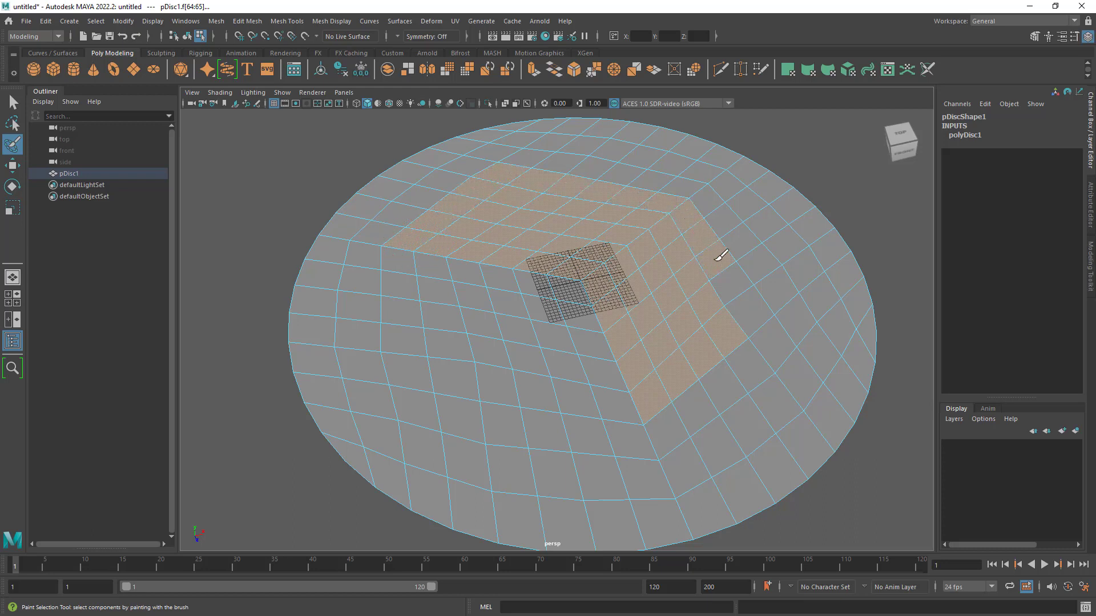
left_click_drag(762, 354, 688, 404)
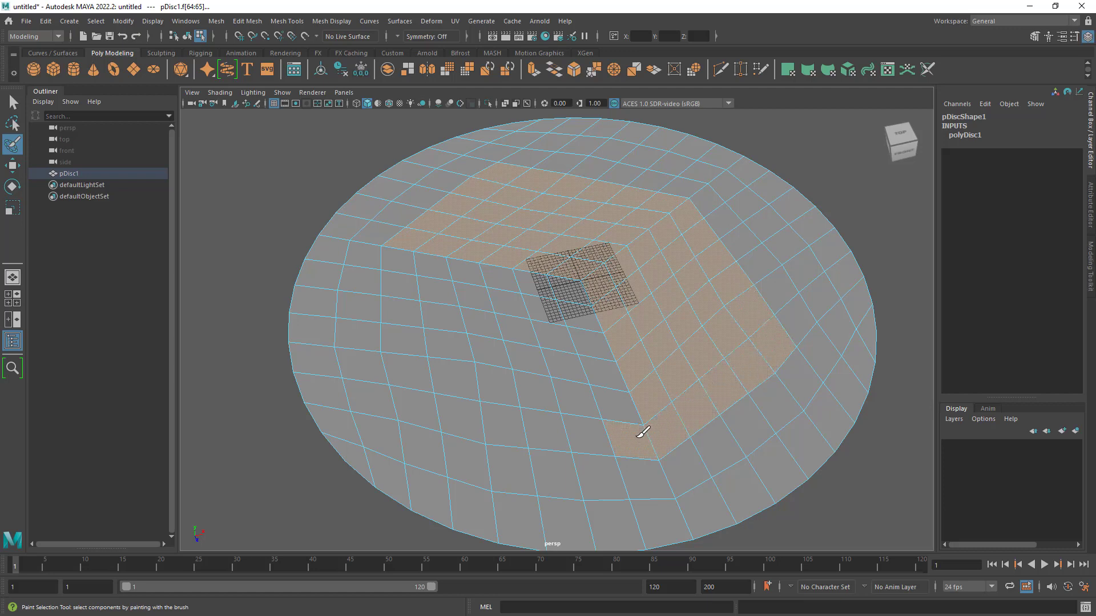
- Paint-select the faces along the disc's near and left sides and fill the remaining gap to form a solid central patch
left_click_drag(572, 424, 480, 409)
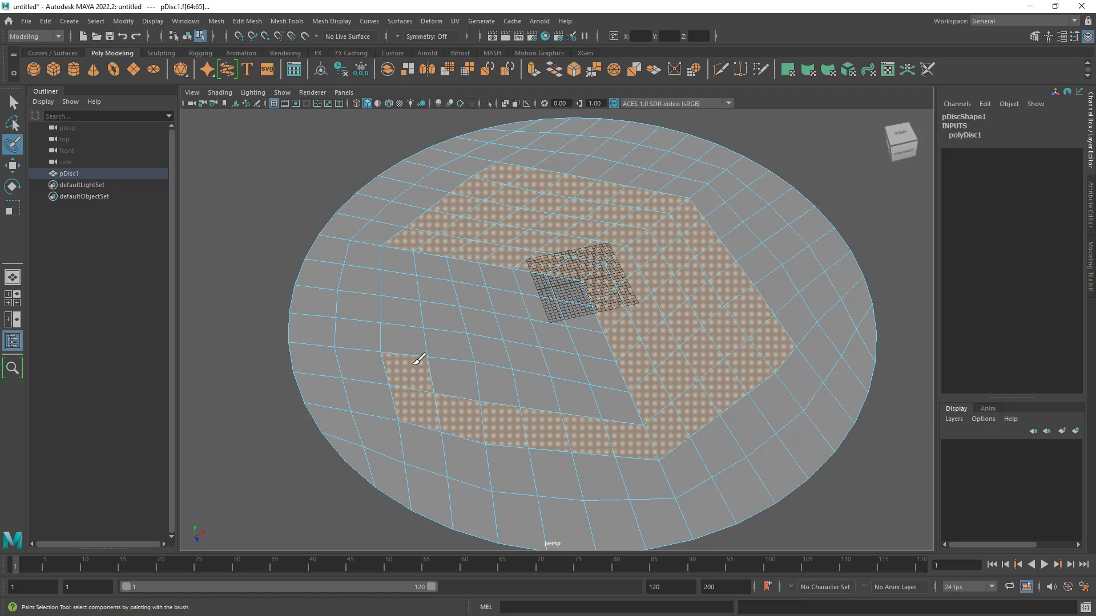
mouse_move(416, 257)
left_mouse_down()
mouse_move(533, 274)
mouse_move(592, 306)
mouse_move(616, 406)
mouse_move(484, 377)
mouse_move(421, 312)
left_mouse_up()
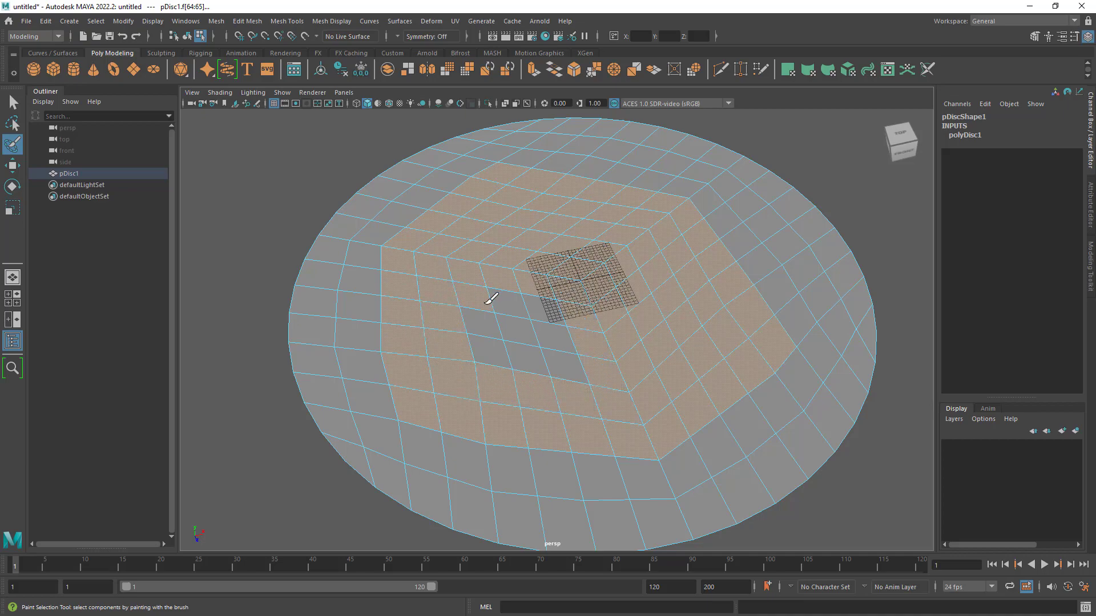
mouse_move(491, 298)
left_mouse_down()
mouse_move(577, 359)
mouse_move(516, 320)
left_mouse_up()
- Activate the Move Tool and examine the outline of the selected face patch from low, close and overhead angles
mouse_move(626, 383)
left_mouse_down("alt")
mouse_move(677, 362)
mouse_move(636, 352)
mouse_move(615, 385)
mouse_move(649, 362)
mouse_move(669, 357)
mouse_move(656, 372)
mouse_move(668, 367)
left_mouse_up("alt")
right_click_drag(668, 367, 645, 338, "alt")
left_click_drag(645, 338, 614, 321, "alt")
right_click_drag(615, 321, 651, 332, "alt")
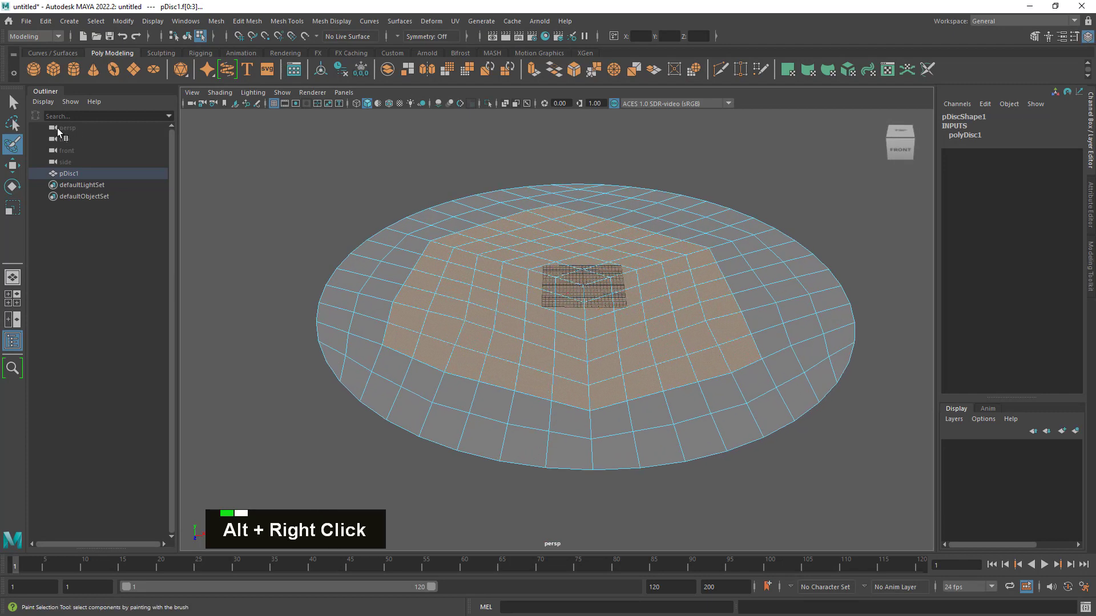
left_click(14, 169)
right_click_drag(396, 298, 697, 342, "alt")
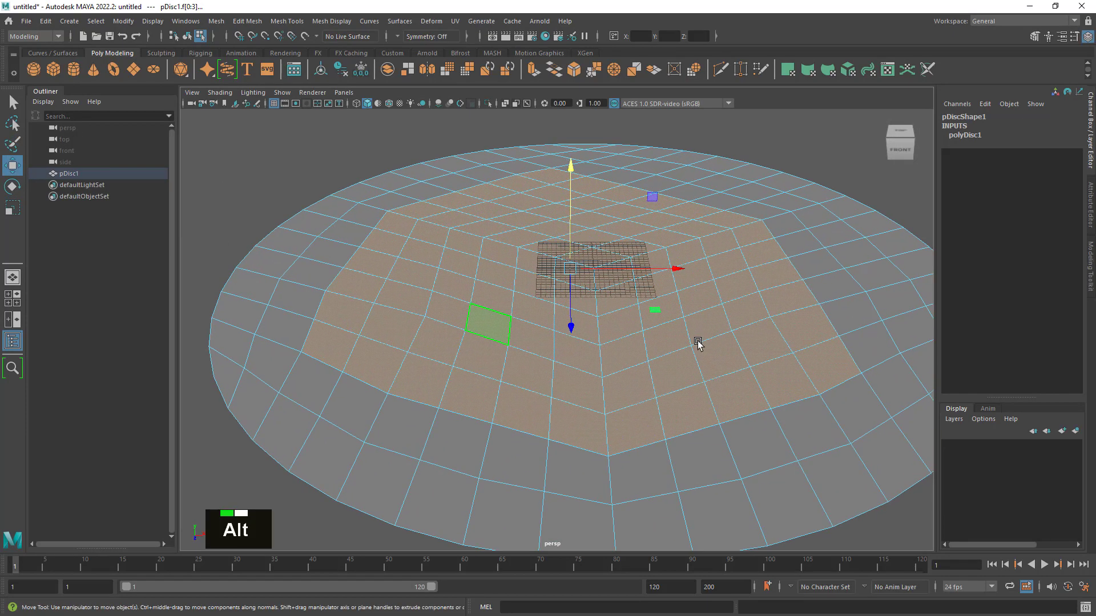
middle_click_drag(697, 342, 717, 343, "alt")
right_click_drag(717, 342, 666, 323, "alt")
left_click_drag(666, 323, 671, 340, "alt")
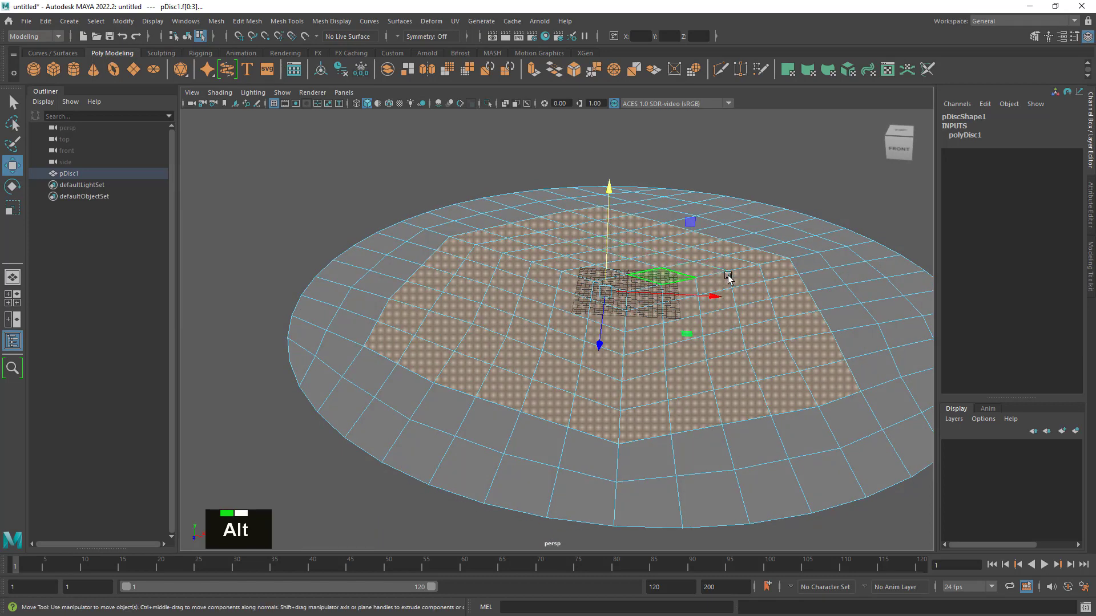
left_click_drag(727, 278, 675, 391, "alt")
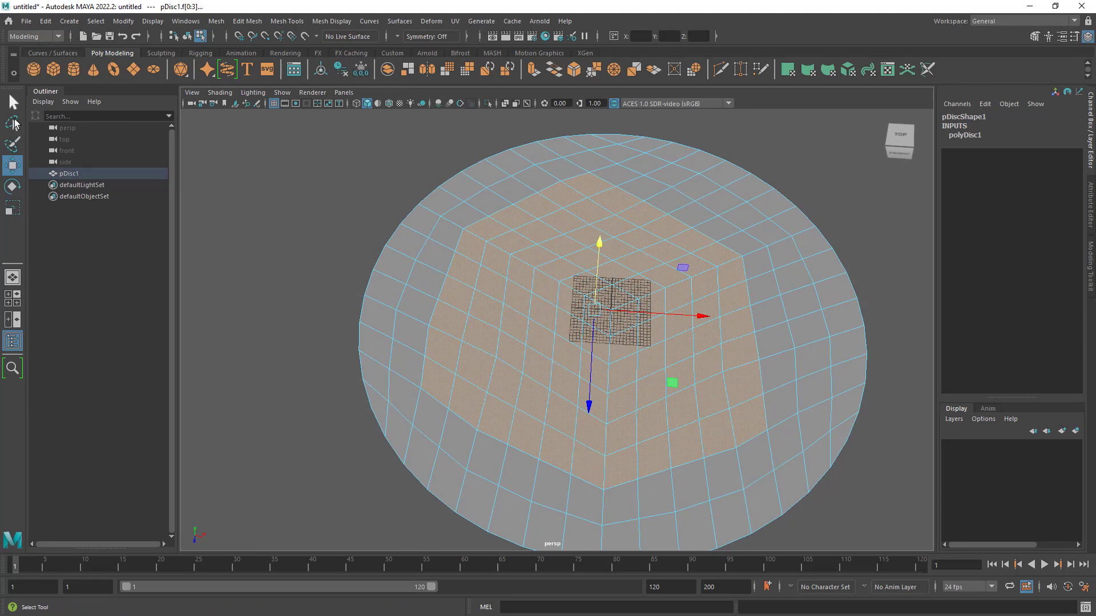
- Paint-select an extra row of faces along the patch's far and right edges to even its outline, and return to the Move Tool
left_click(13, 150)
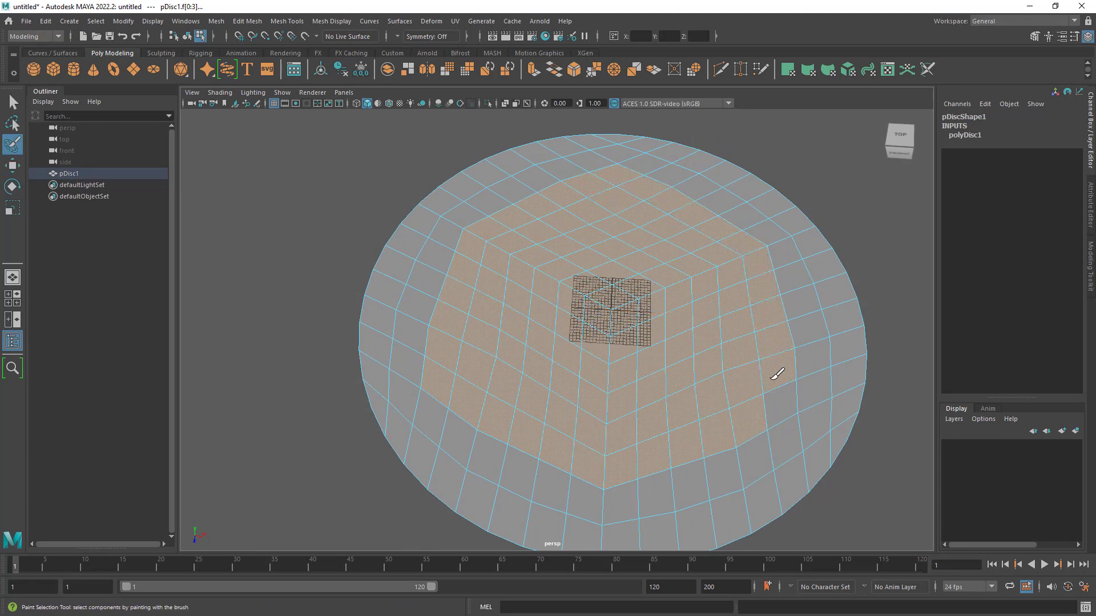
left_click_drag(775, 402, 734, 384, "alt")
key("w")
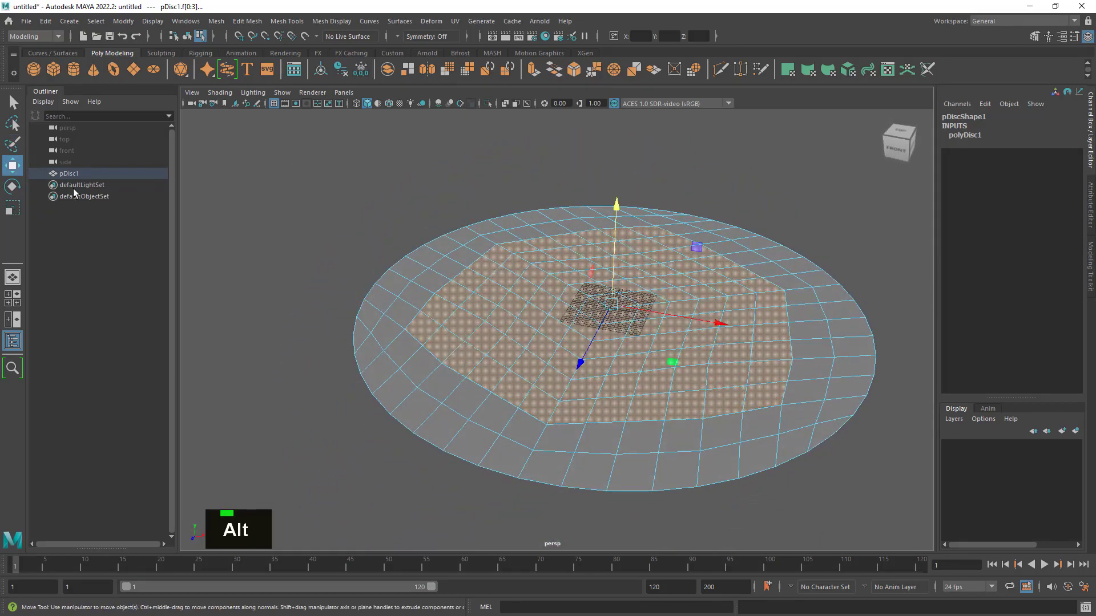
- Check the enlarged face patch from several angles and bring up the face-editing commands for it
left_click_drag(645, 346, 651, 371, "alt")
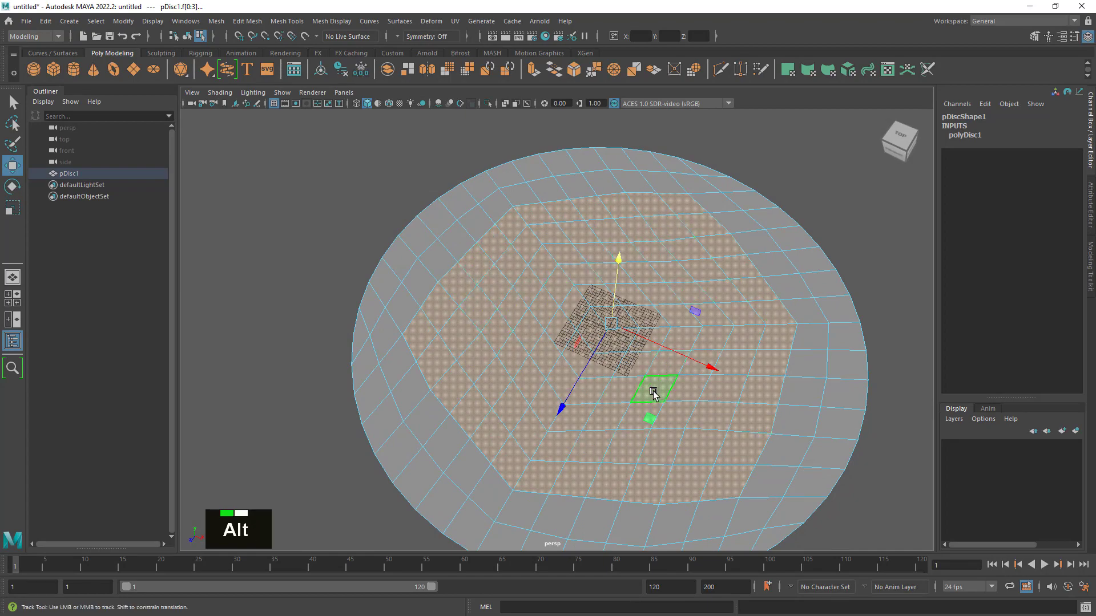
left_click_drag(639, 393, 639, 323, "alt")
right_click_drag(639, 322, 704, 283, "alt")
middle_click_drag(620, 276, 611, 321, "alt")
left_click_drag(610, 320, 617, 325, "alt")
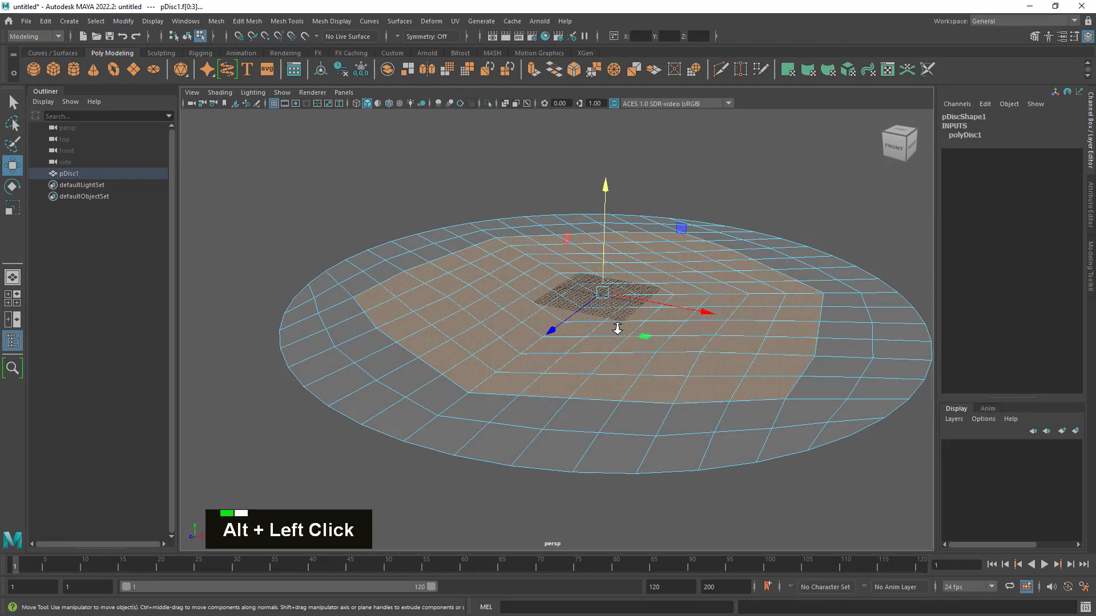
right_click_drag(617, 325, 598, 260, "alt")
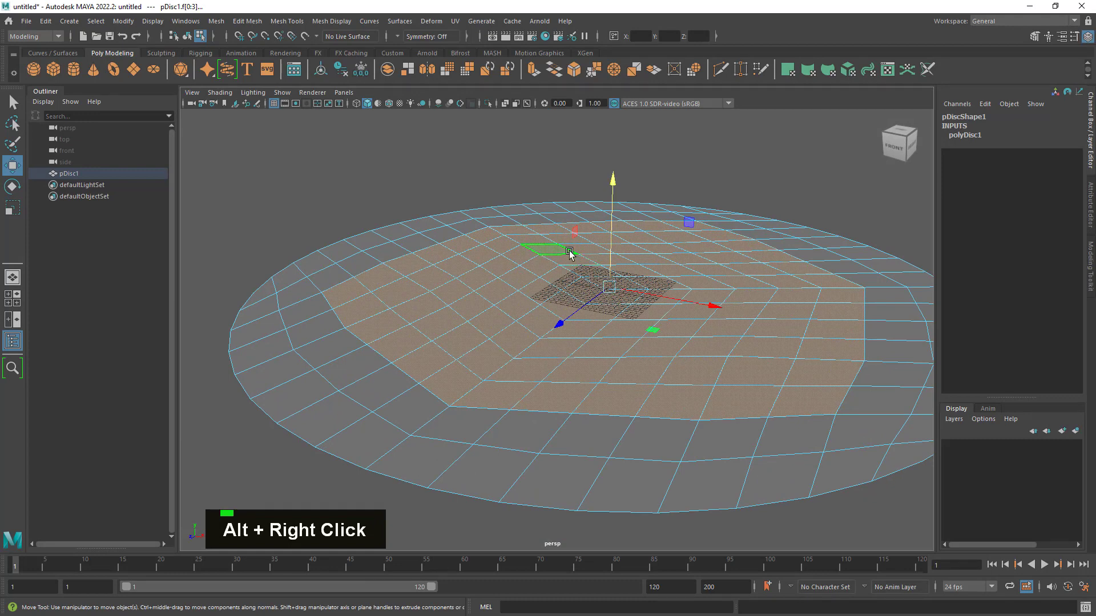
right_click(570, 253, "shift")
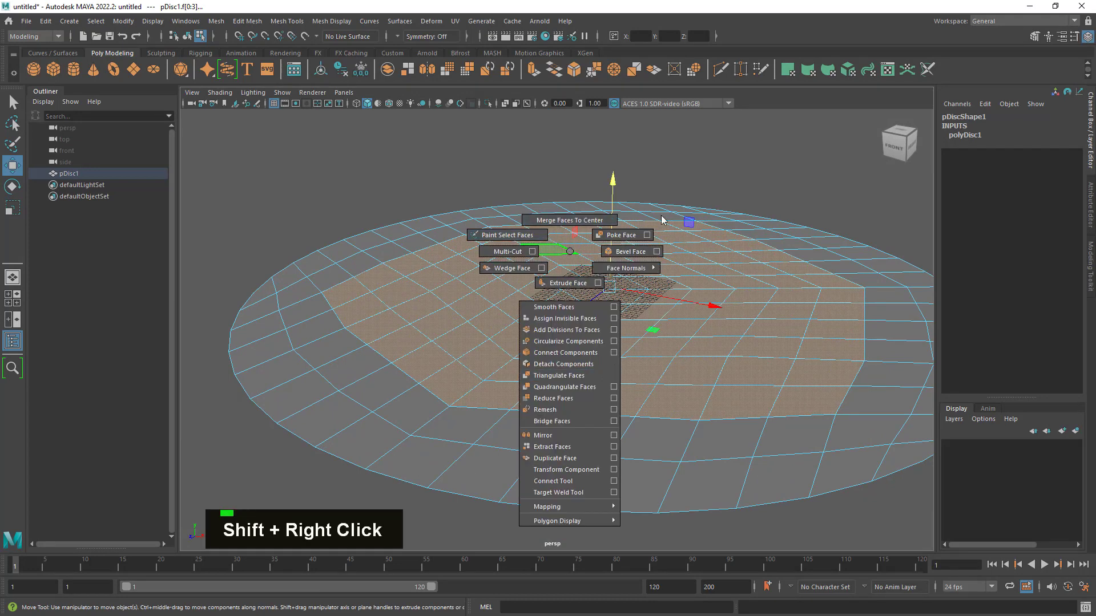
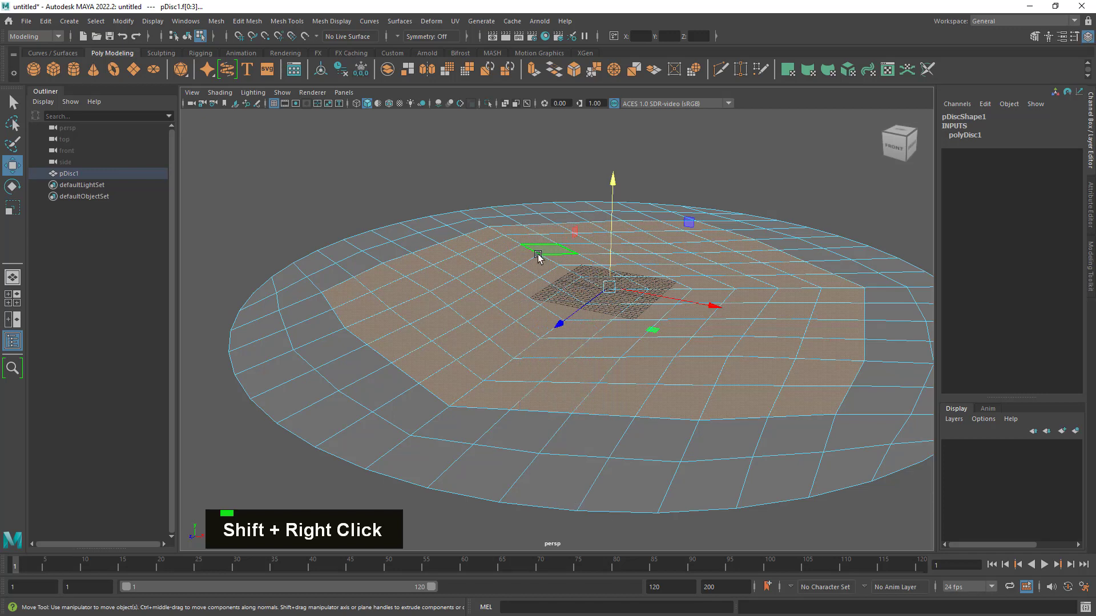
- Extrude the selected central face patch upward from the disc by about 2.68 units to form a low raised platform
right_click(524, 265)
right_click_drag(533, 262, 544, 309)
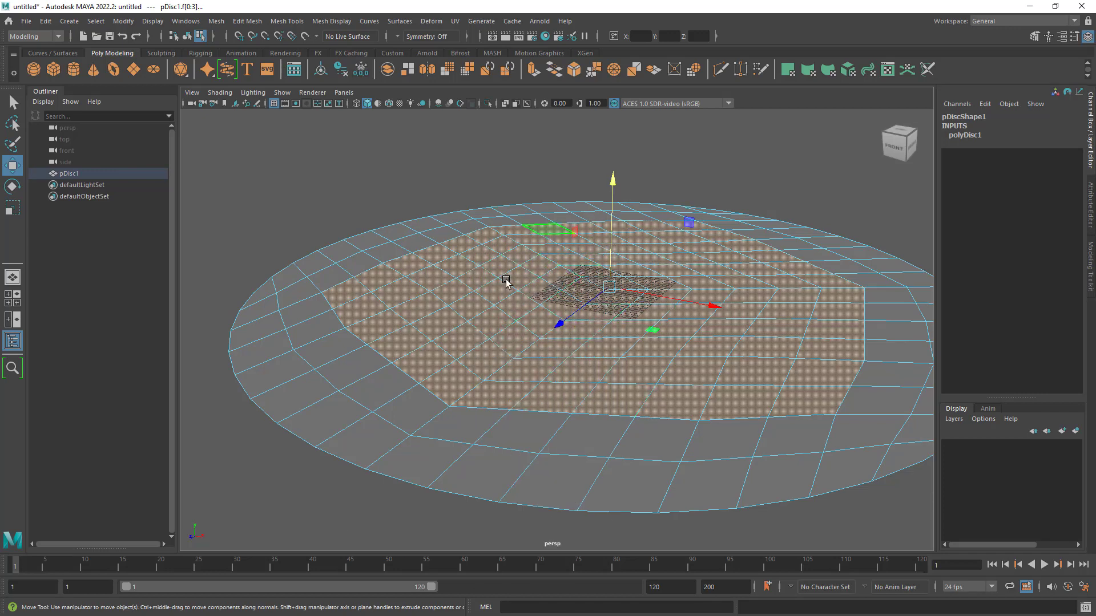
right_click_drag(565, 276, 561, 294, "shift")
left_click_drag(599, 244, 621, 254, "alt")
scroll(637, 256, "up", 4)
middle_click_drag(638, 257, 620, 305, "alt")
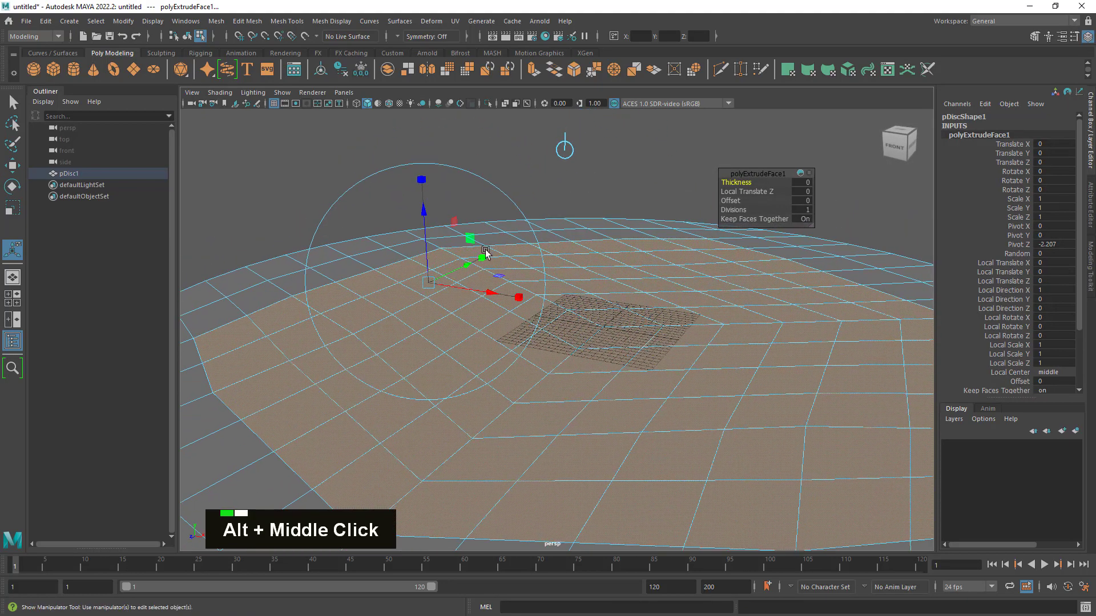
left_click_drag(425, 213, 423, 201)
scroll(633, 281, "down", 4)
left_click_drag(553, 287, 585, 322, "alt")
scroll(575, 304, "up", 1)
left_click_drag(450, 314, 472, 313, "alt")
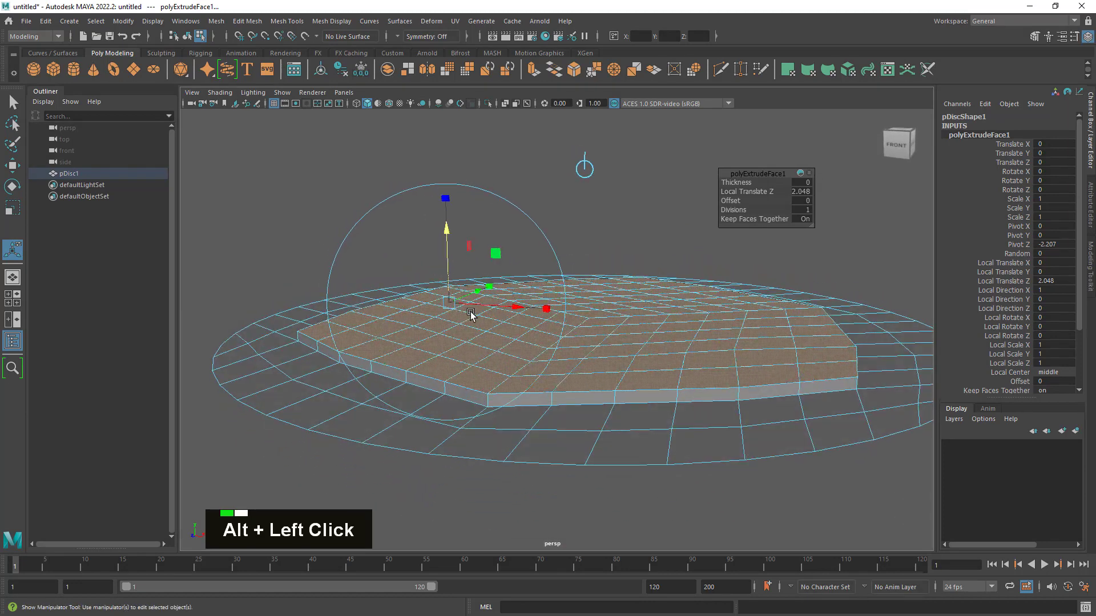
right_click_drag(472, 313, 440, 228, "alt")
left_click_drag(441, 228, 265, 194)
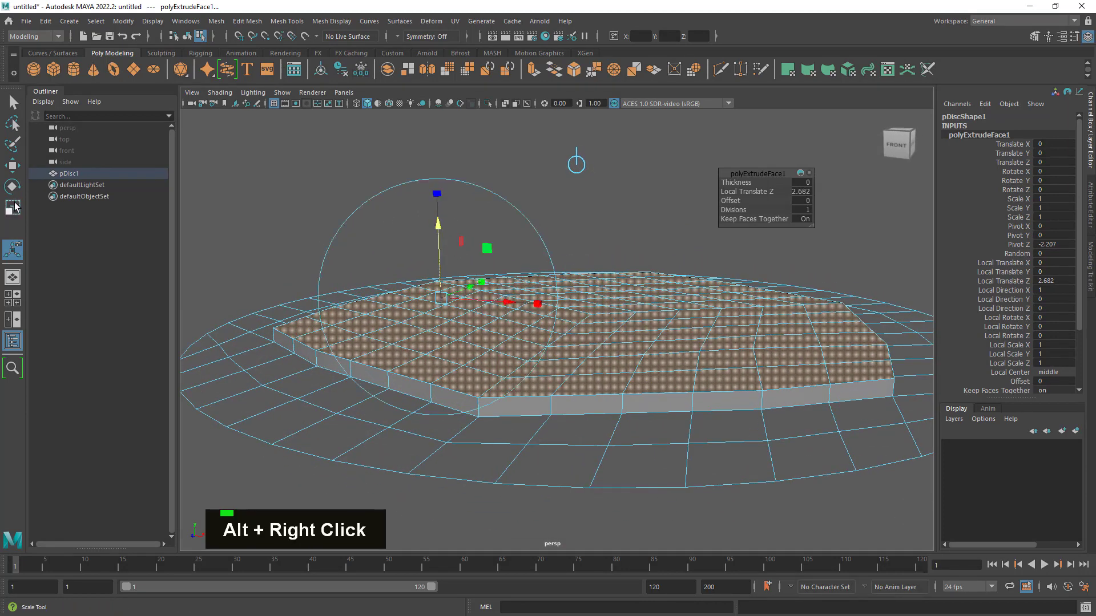
- Paint-deselect the platform's near-left section and its outer row along the far edges, keeping an L-shaped band of top faces selected
left_click(13, 207)
mouse_move(590, 327)
left_mouse_down("alt")
mouse_move(538, 326)
mouse_move(586, 309)
mouse_move(656, 320)
mouse_move(628, 338)
mouse_move(573, 326)
mouse_move(587, 334)
mouse_move(583, 308)
left_mouse_up("alt")
left_click(14, 102)
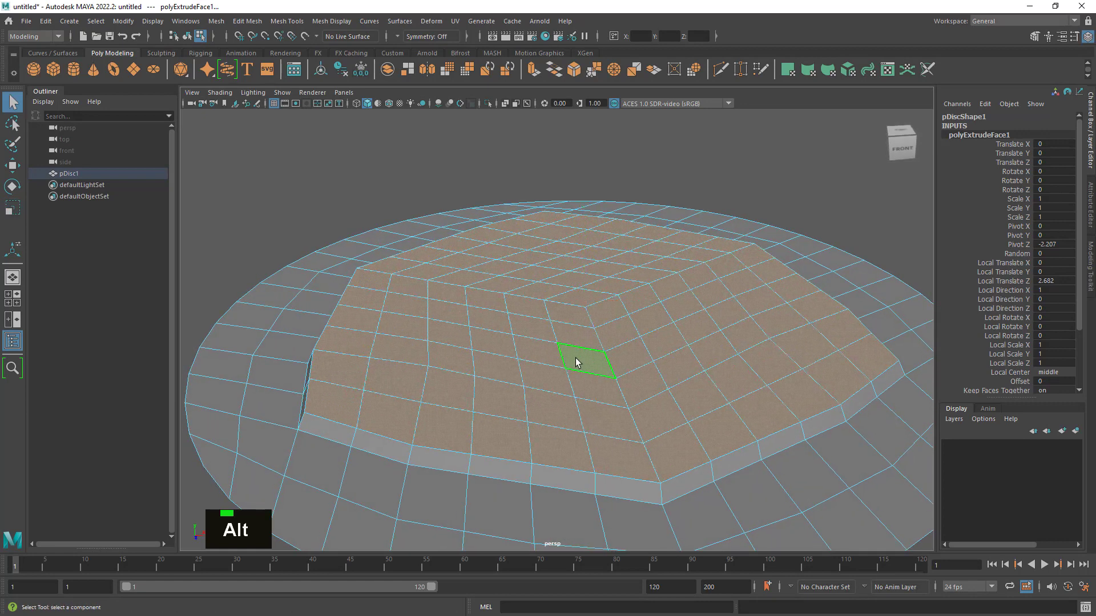
right_click_drag(577, 362, 543, 381, "alt")
left_click_drag(542, 382, 589, 473, "alt")
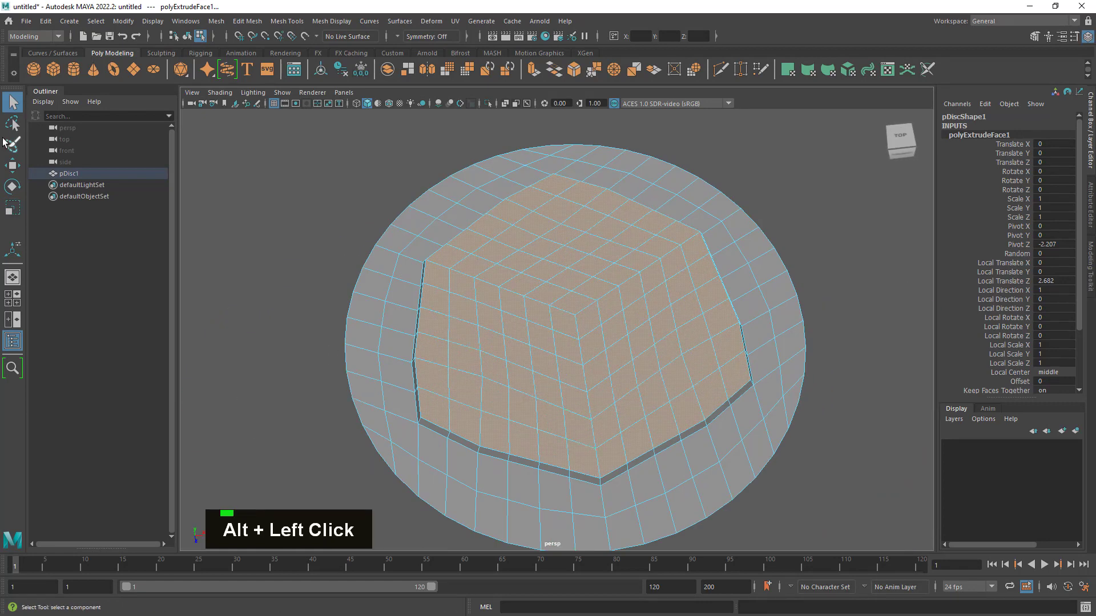
left_click(12, 144)
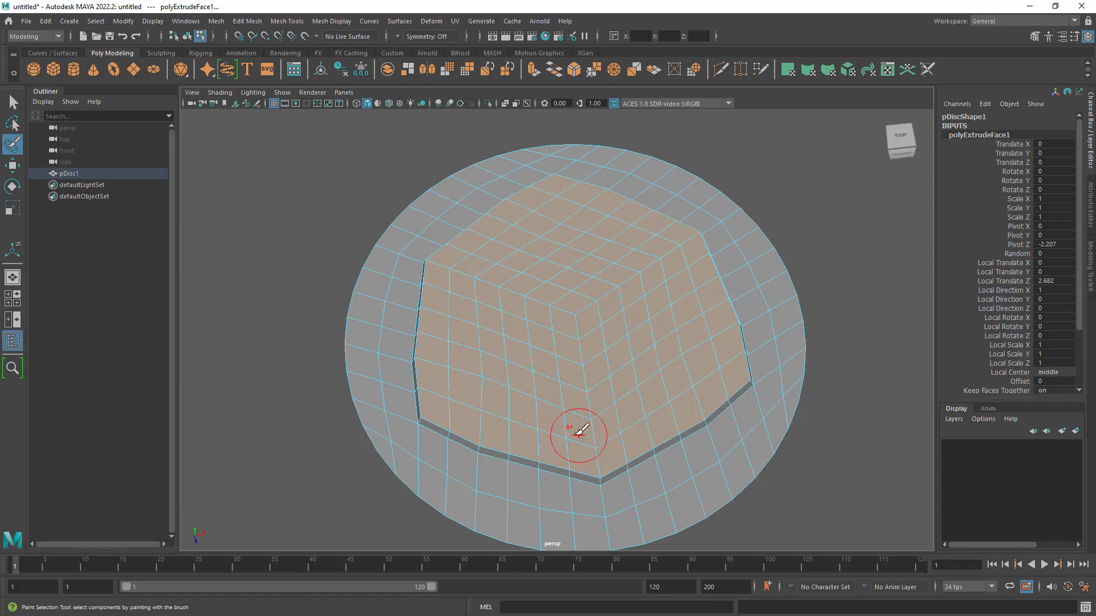
key("ctrl")
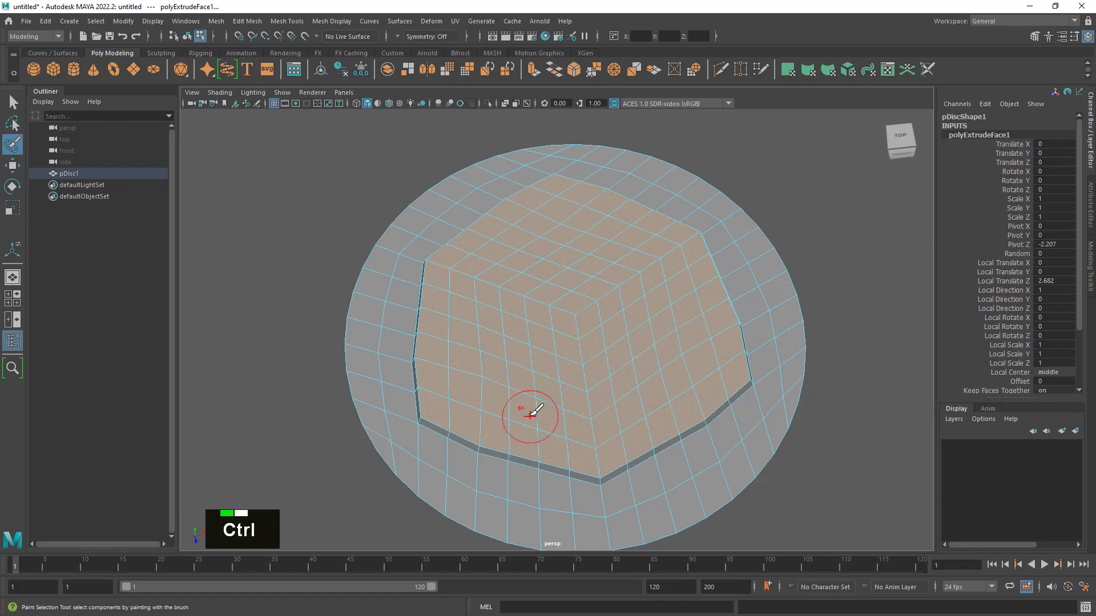
left_click_drag(531, 415, 488, 414, "ctrl")
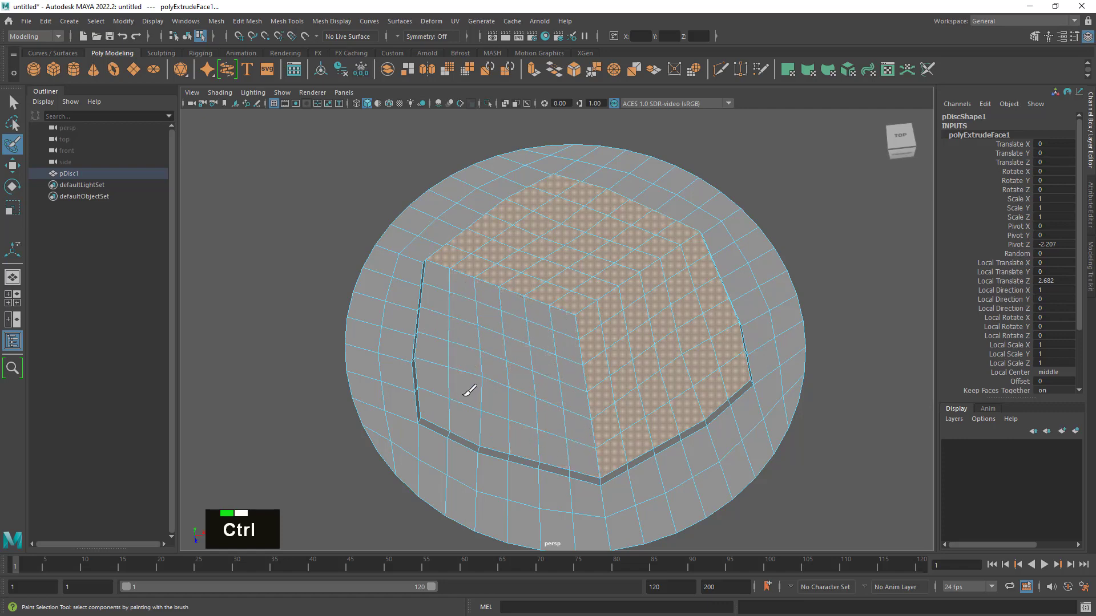
left_click_drag(439, 254, 517, 199, "ctrl")
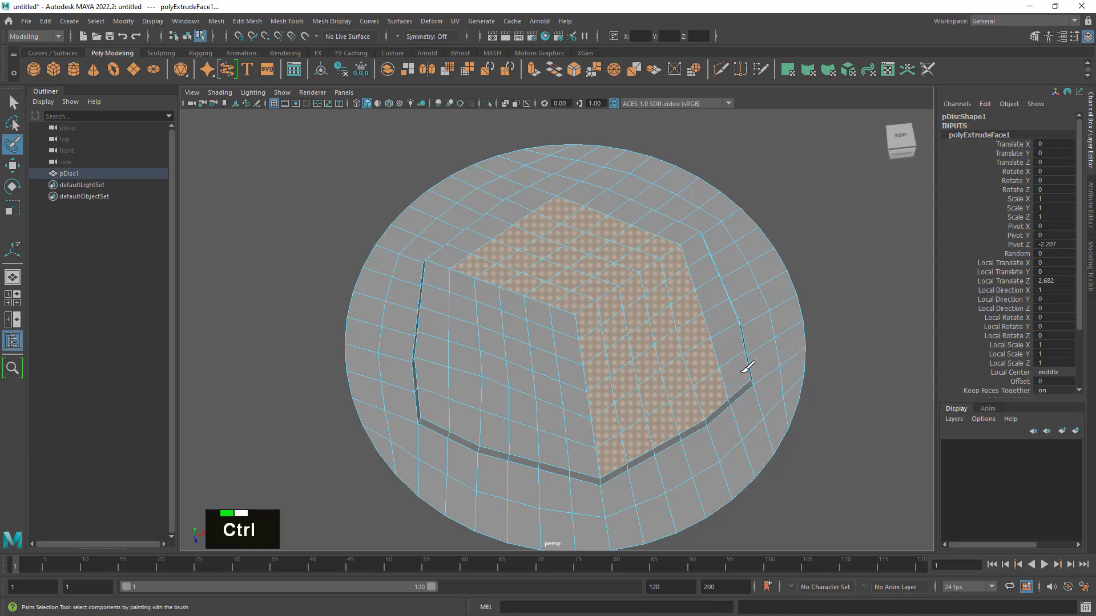
left_click_drag(740, 372, 737, 445, "alt")
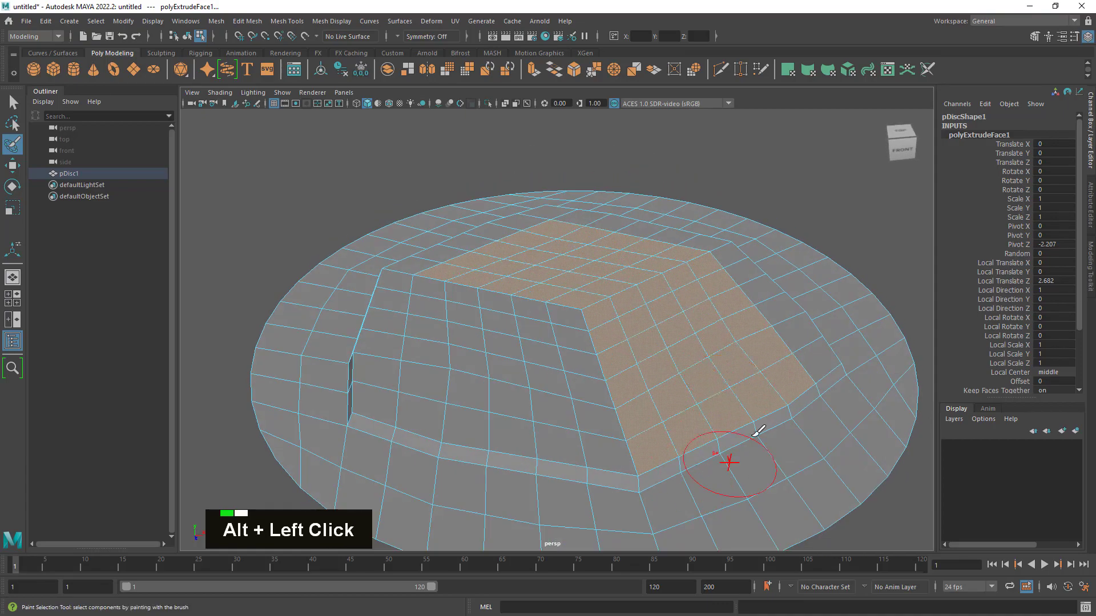
mouse_move(734, 399)
left_mouse_down("alt")
mouse_move(741, 313)
mouse_move(751, 398)
left_mouse_up("alt")
- Extrude the L-shaped band of platform faces upward by about 15.5 units to form a tall raised block
left_click(12, 103)
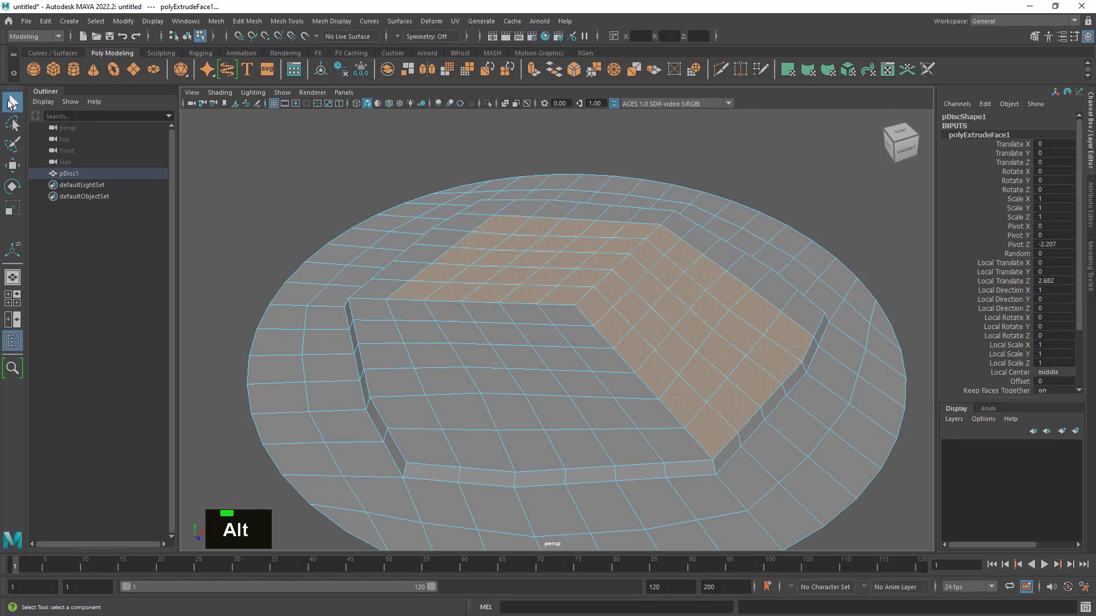
left_click_drag(783, 321, 746, 302, "alt")
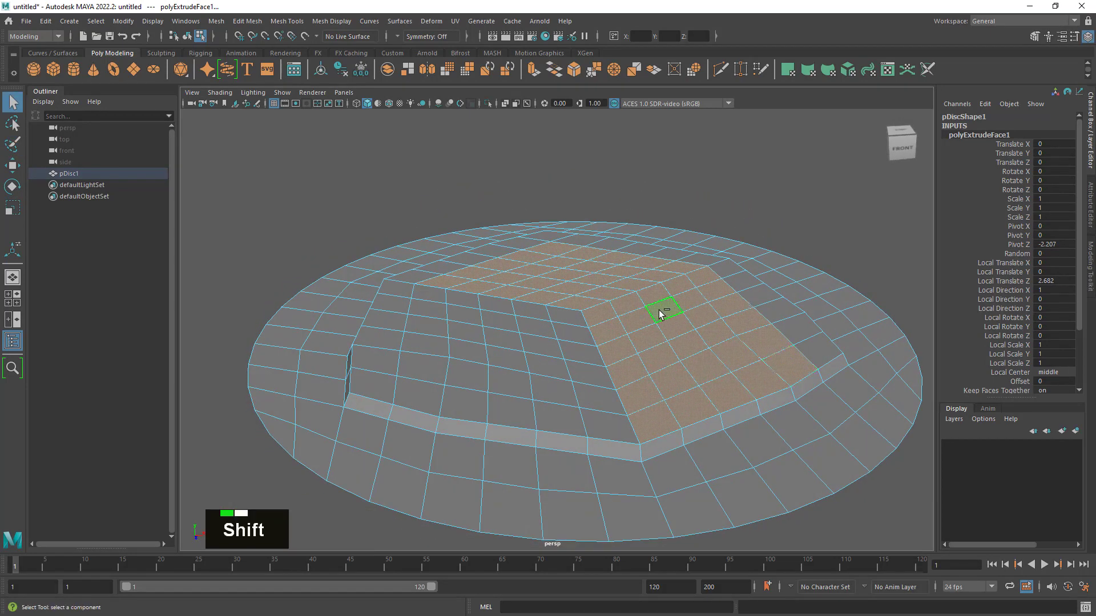
right_click_drag(661, 317, 665, 333, "shift")
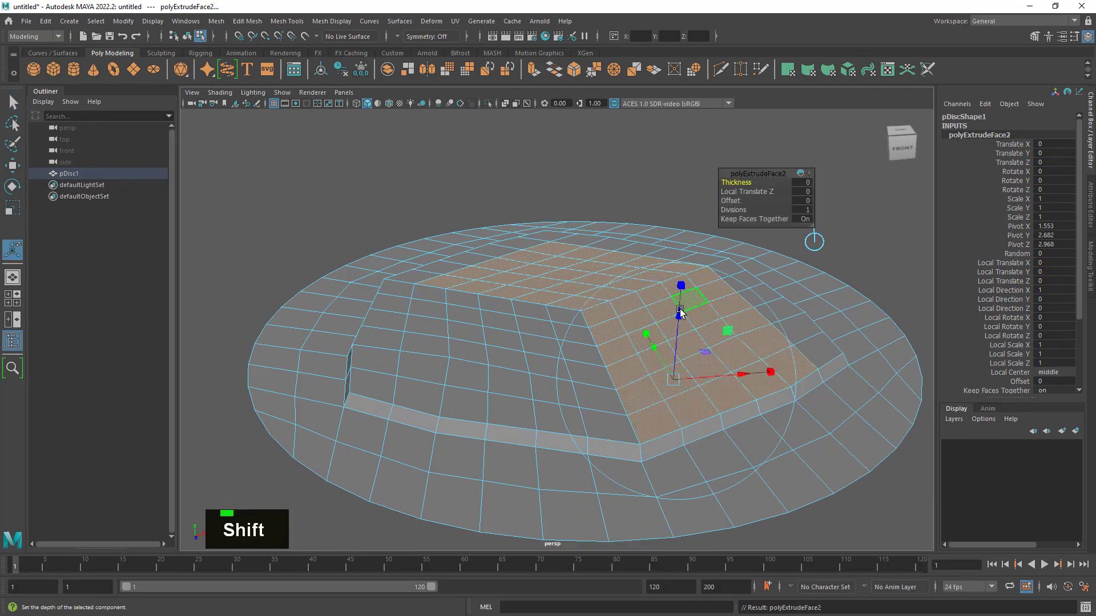
mouse_move(680, 312)
left_mouse_down()
mouse_move(678, 252)
mouse_move(674, 313)
mouse_move(850, 300)
mouse_move(682, 300)
left_mouse_up()
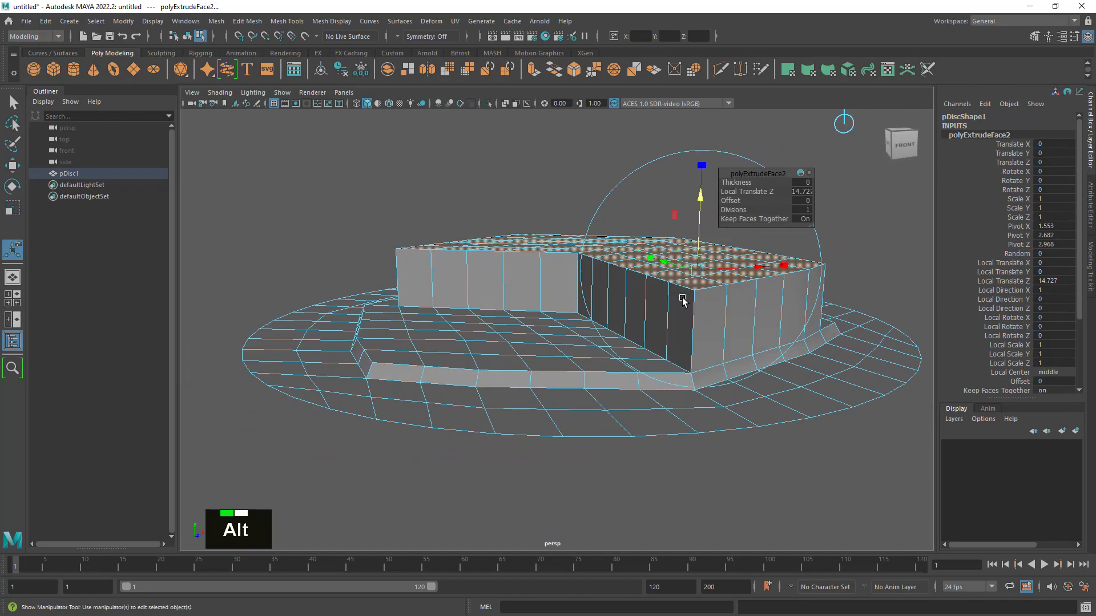
middle_click_drag(682, 300, 655, 339, "alt")
left_click_drag(665, 274, 741, 295)
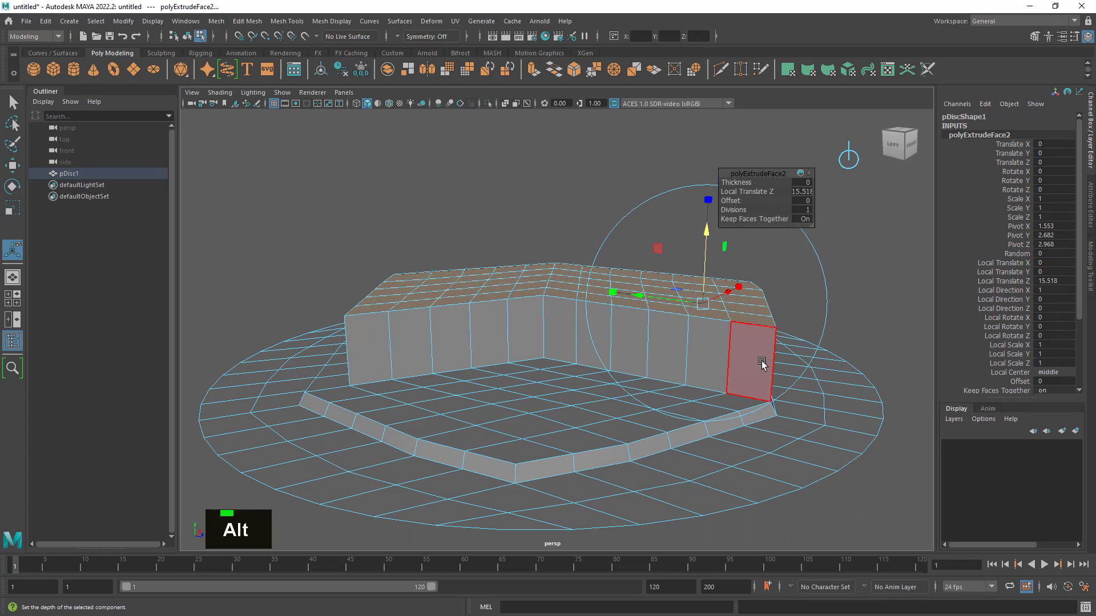
- Set the tall block's extrusion to 3 divisions
left_click(809, 211)
key("Return")
type("2")
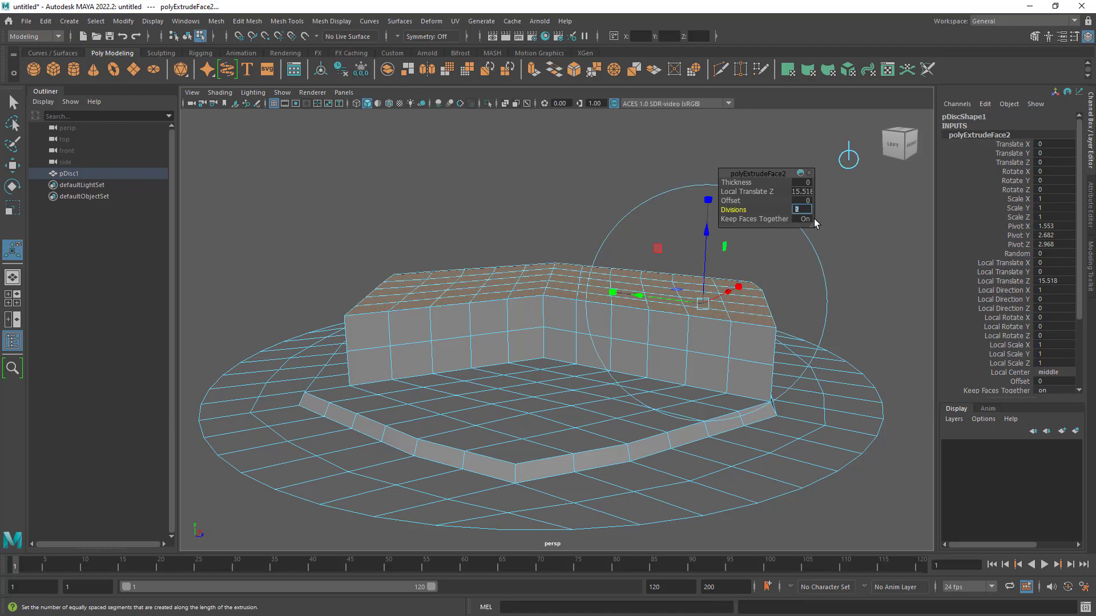
key("Return")
type("3")
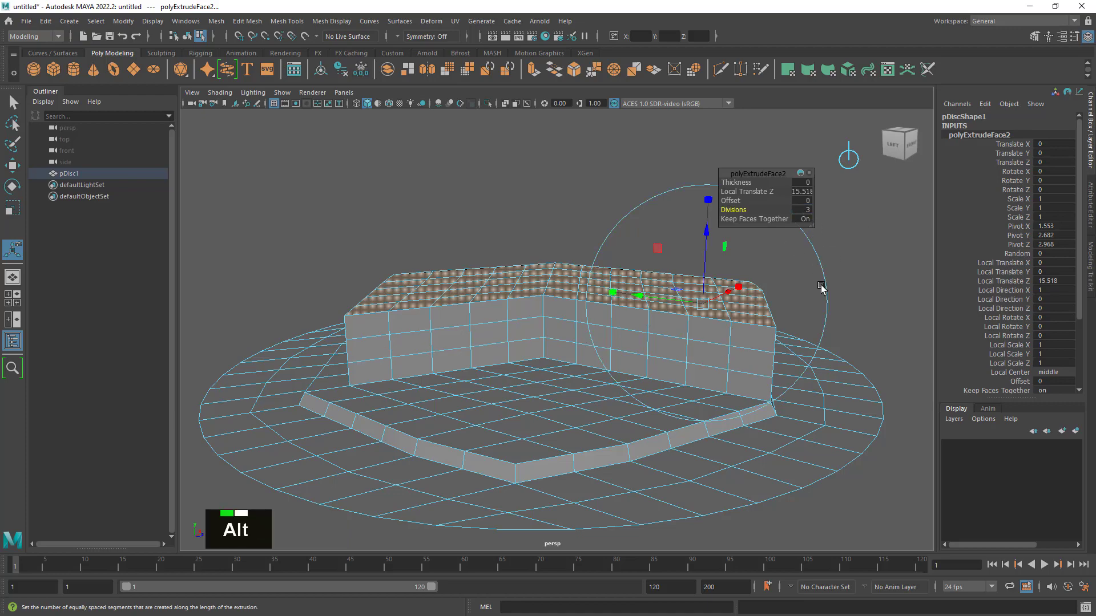
left_click_drag(789, 240, 799, 287, "alt")
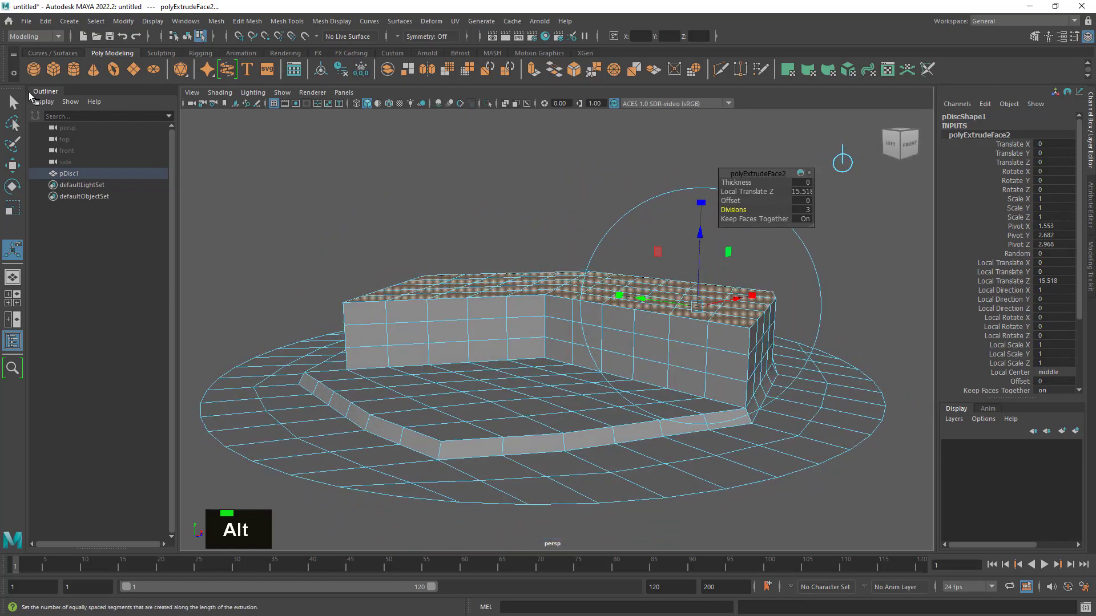
- Paint-deselect the top faces of the block's left wing so that only the right wing's top remains selected
left_click(22, 101)
left_click_drag(529, 292, 506, 318, "alt")
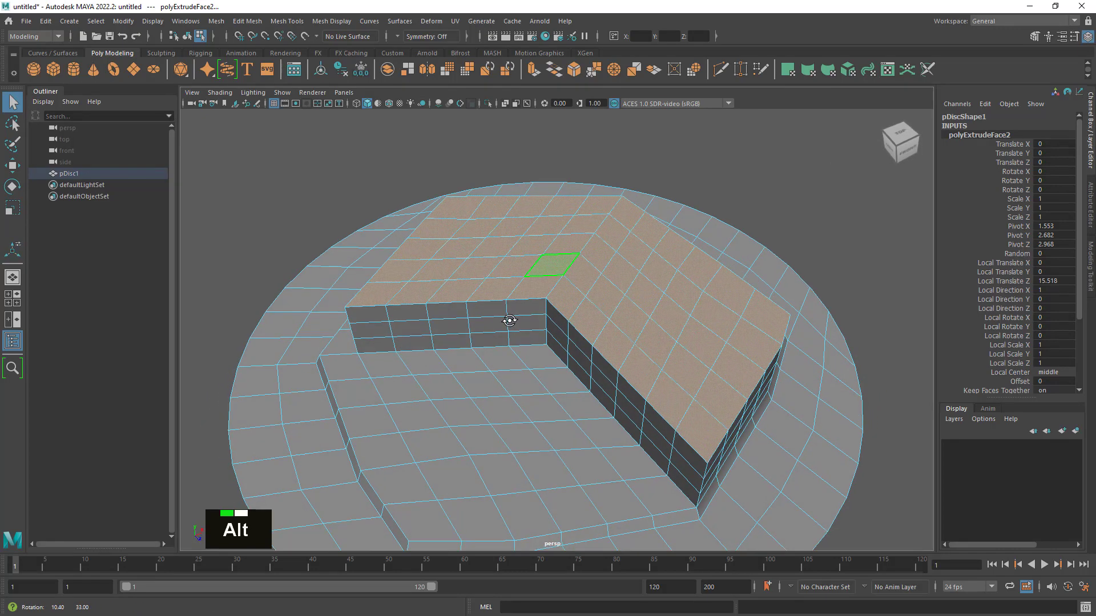
left_click(15, 149)
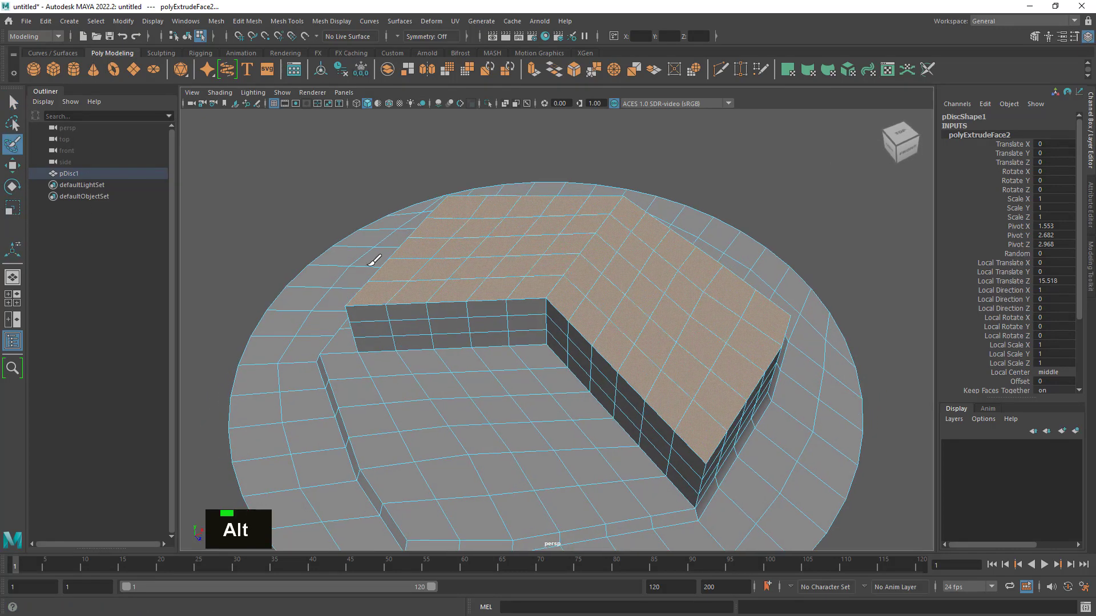
left_click(551, 257, "ctrl")
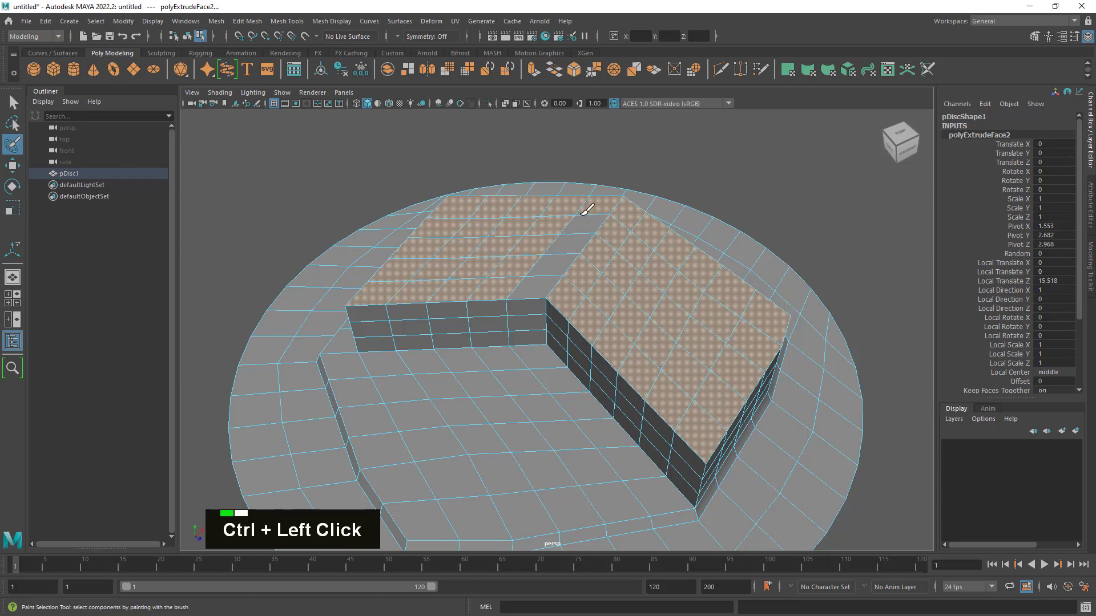
mouse_move(588, 210)
left_mouse_down("ctrl")
mouse_move(472, 201)
mouse_move(425, 249)
left_mouse_up("ctrl")
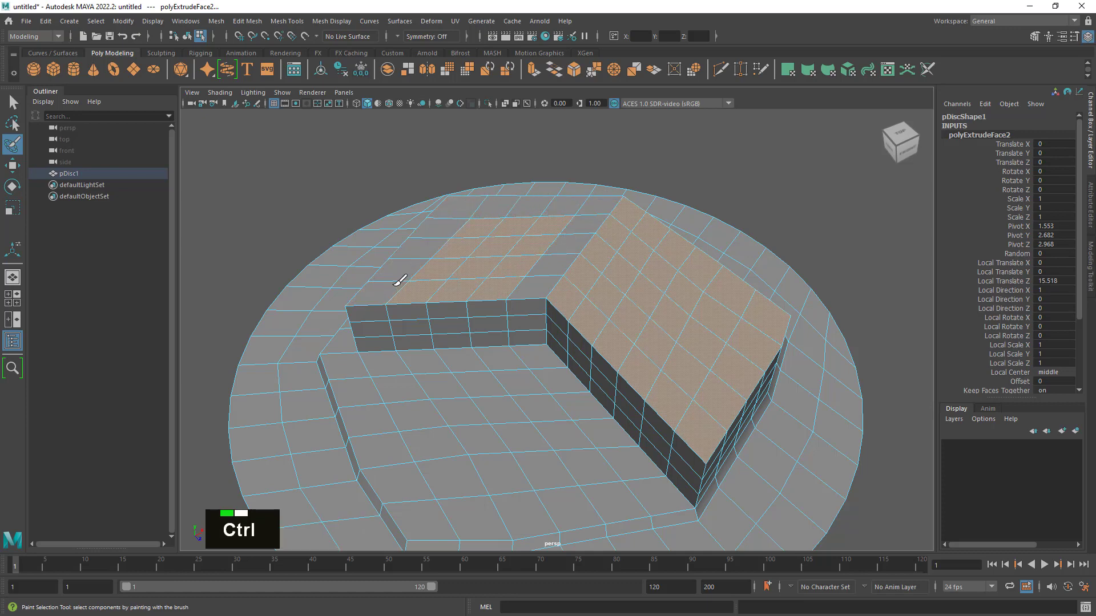
left_click_drag(395, 283, 514, 297, "ctrl")
left_click_drag(552, 219, 473, 226, "ctrl")
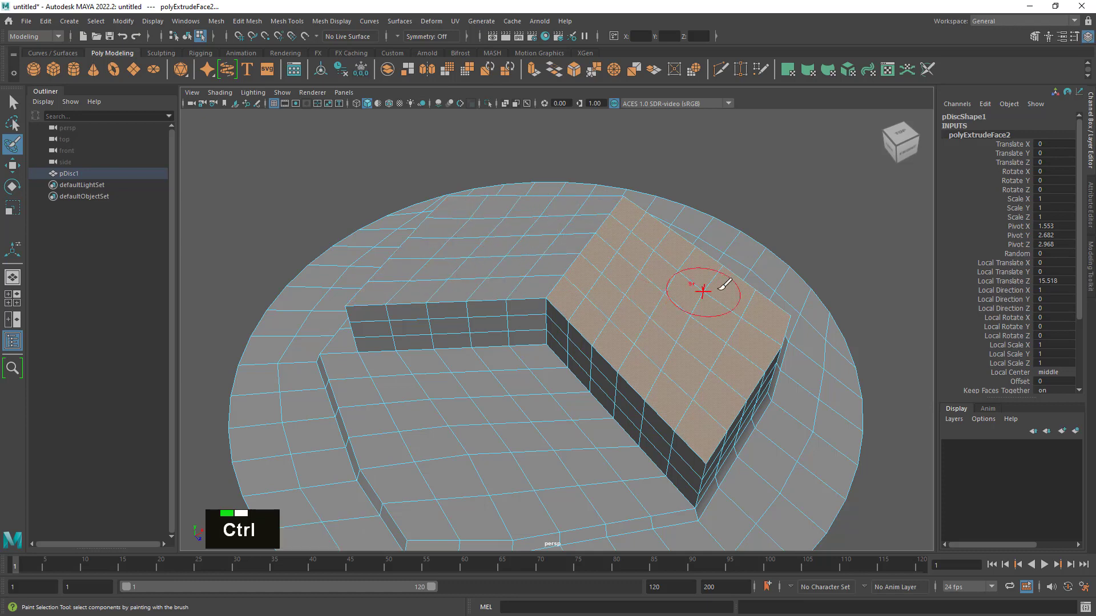
left_click_drag(724, 286, 710, 253, "alt")
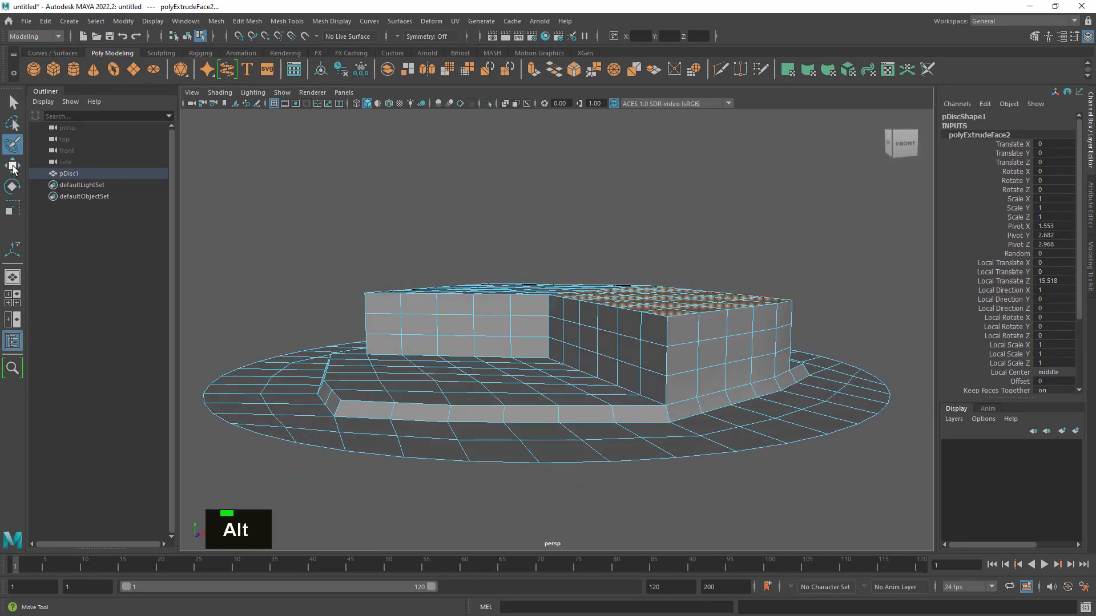
- Raise the right wing's top faces slightly with the Move Tool, to a height of about 18.6 cm
left_click(19, 185)
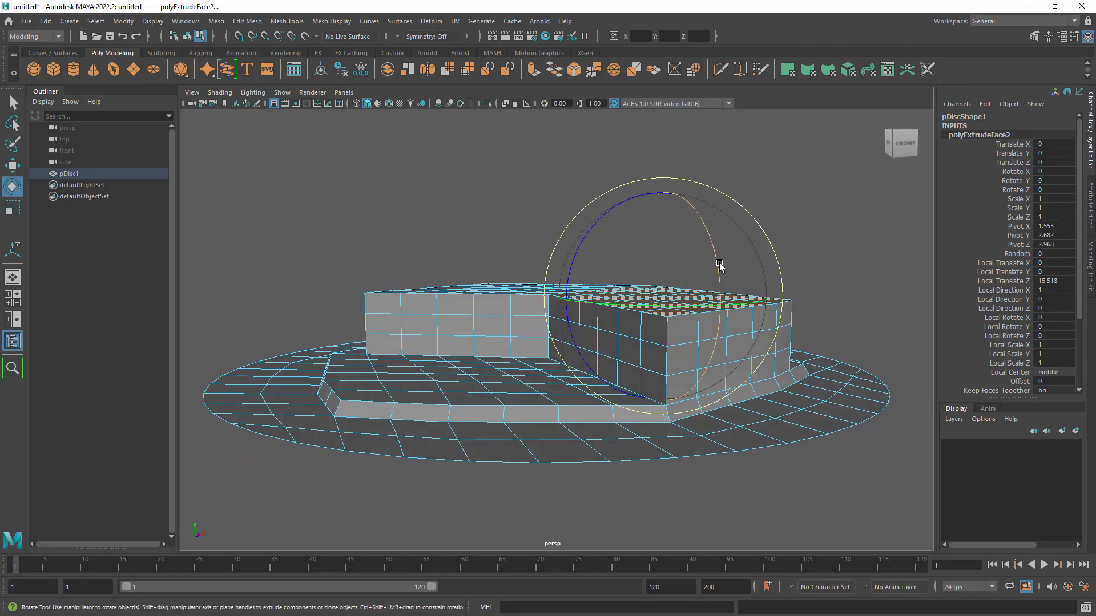
left_click_drag(733, 298, 724, 345, "alt")
right_click_drag(725, 345, 782, 338, "alt")
middle_click_drag(782, 338, 727, 350, "alt")
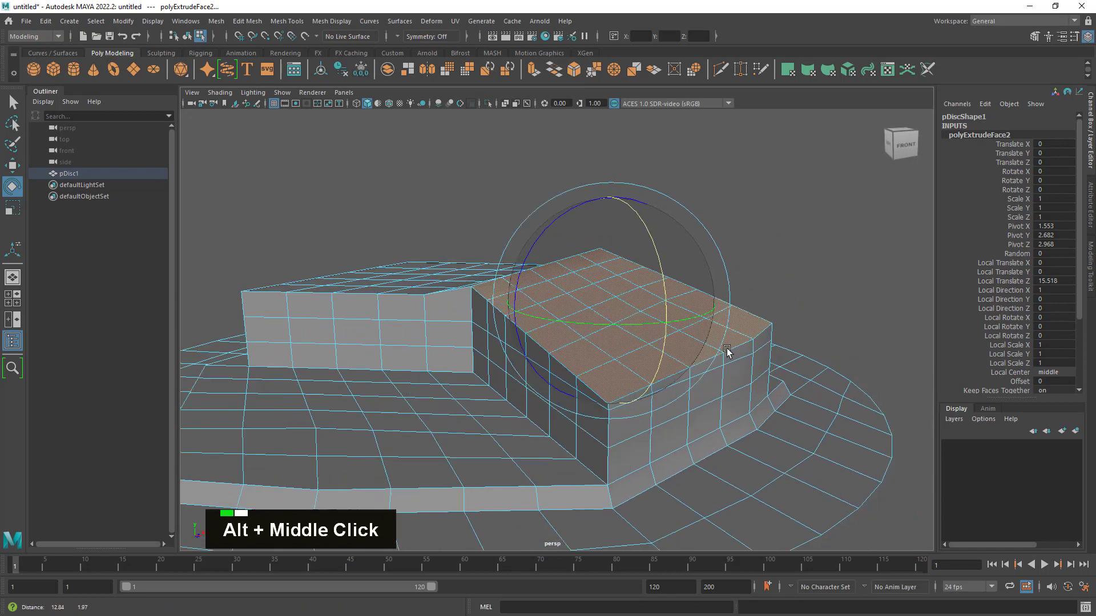
left_click(10, 166)
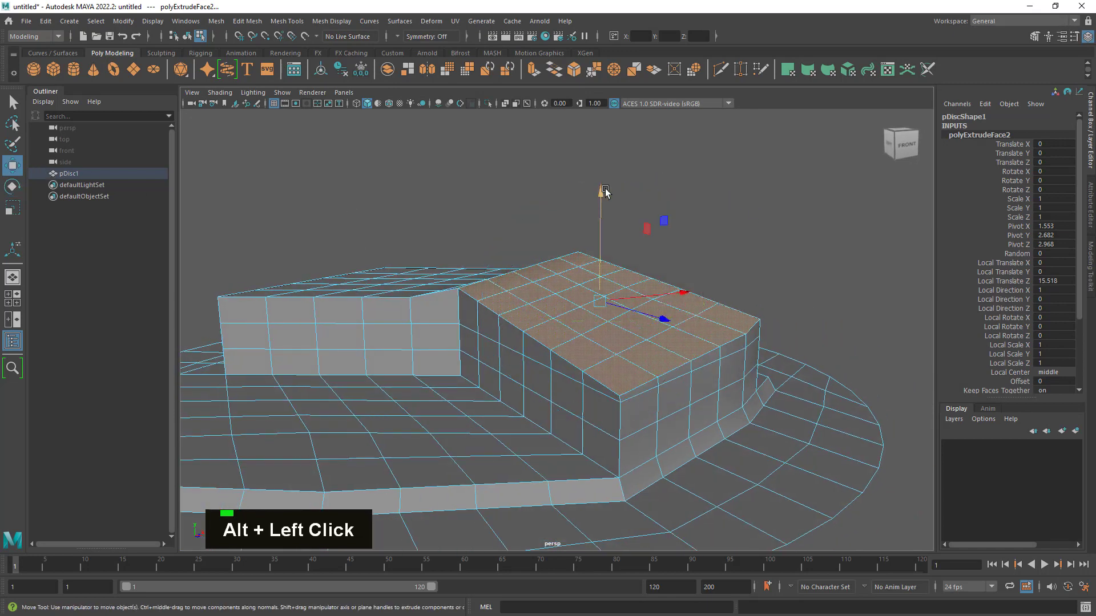
left_click_drag(605, 193, 601, 189)
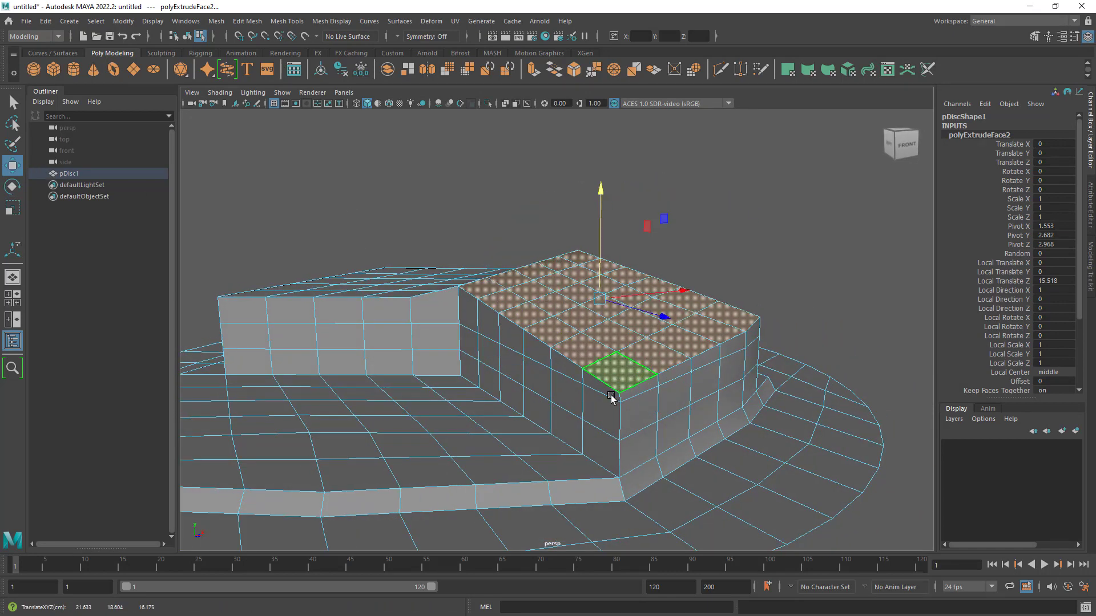
left_click_drag(762, 382, 588, 343, "alt")
- Paint-select the two upper rows of side faces around the right wing and move them slightly down together with its top faces
key("q")
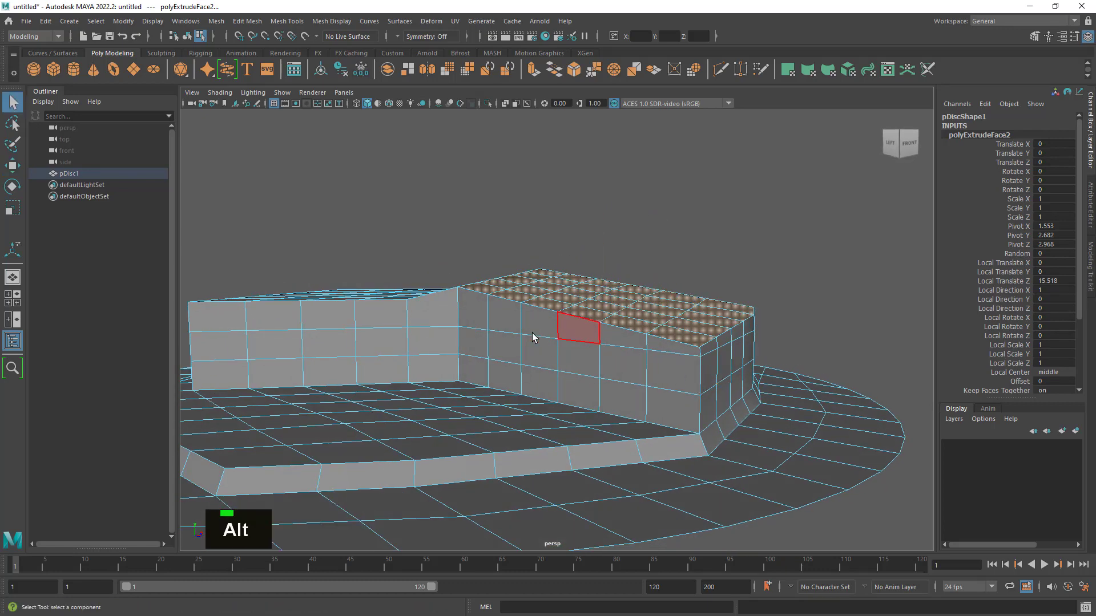
left_click(11, 145)
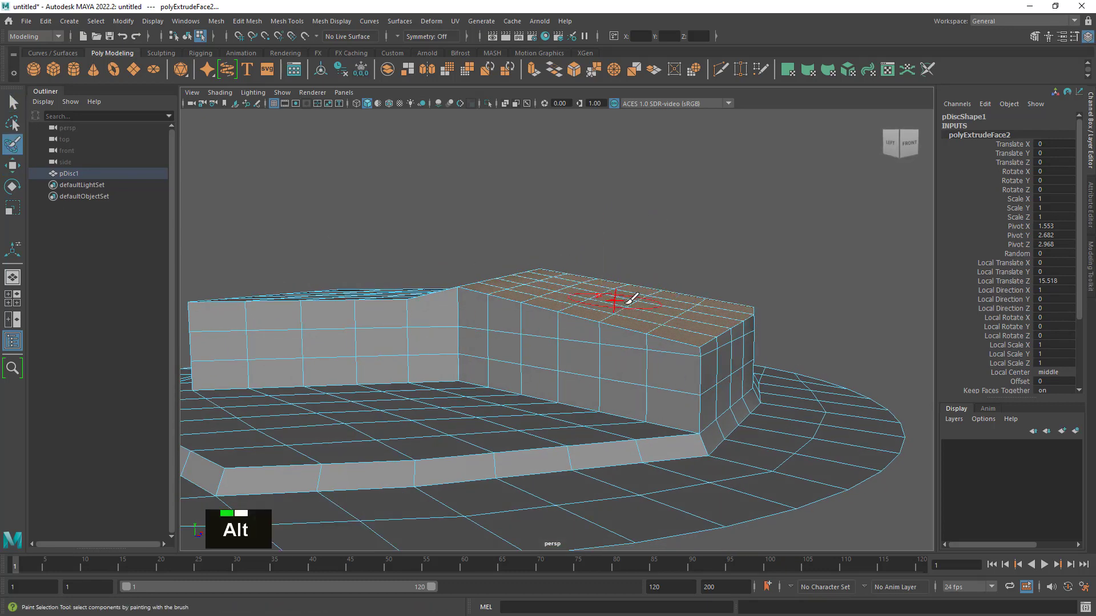
left_click_drag(610, 298, 594, 329, "alt")
left_click(484, 325)
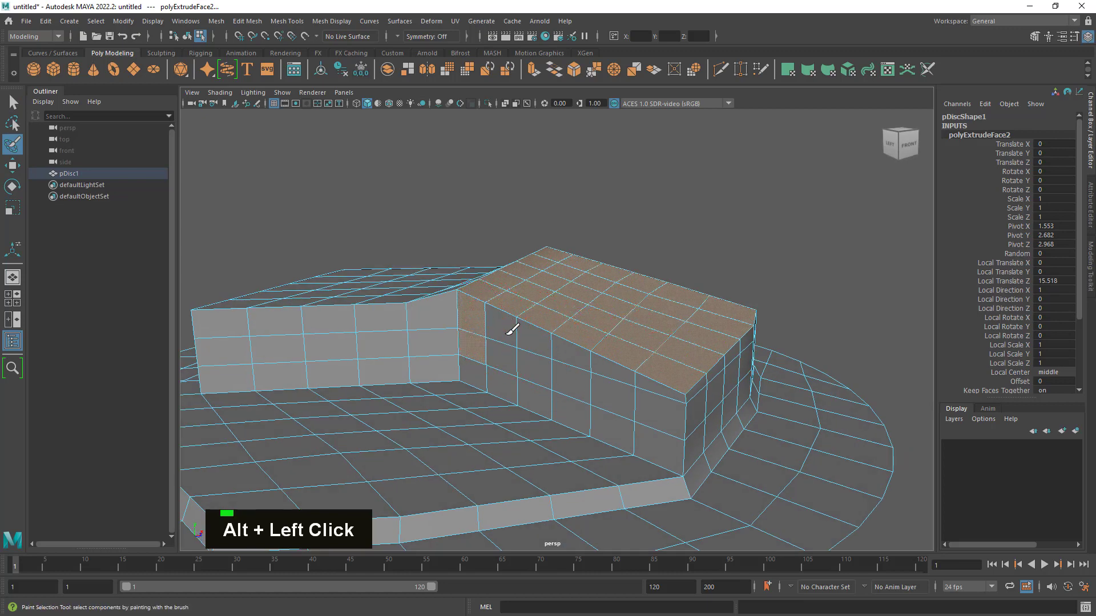
left_click_drag(649, 386, 582, 370, "alt")
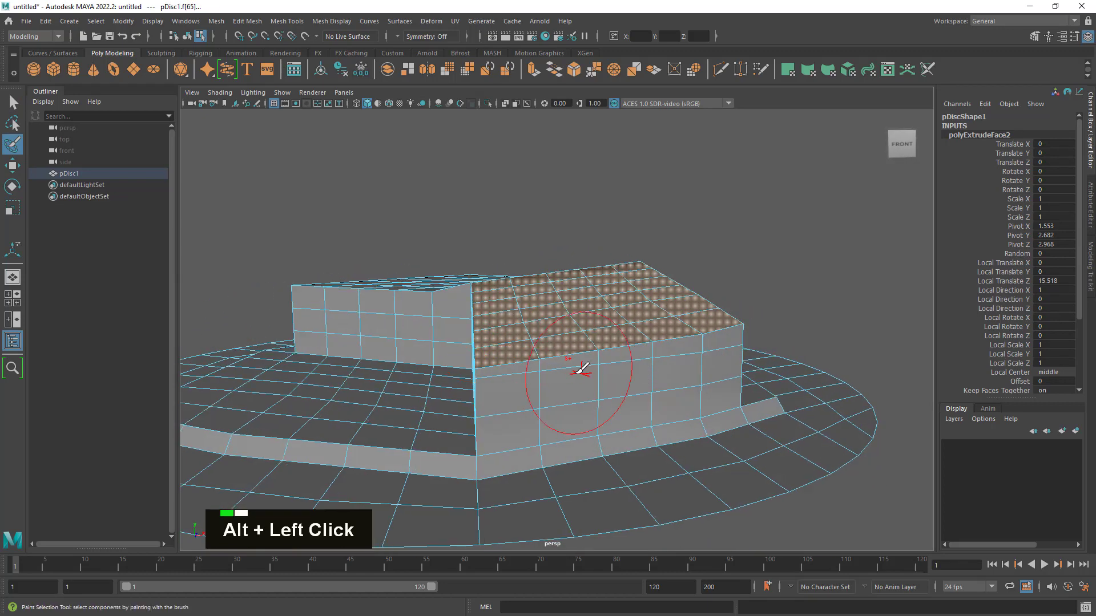
mouse_move(697, 342)
left_mouse_down("alt")
mouse_move(492, 349)
mouse_move(749, 319)
mouse_move(751, 299)
mouse_move(572, 335)
mouse_move(835, 330)
mouse_move(817, 333)
left_mouse_up("alt")
left_click(13, 166)
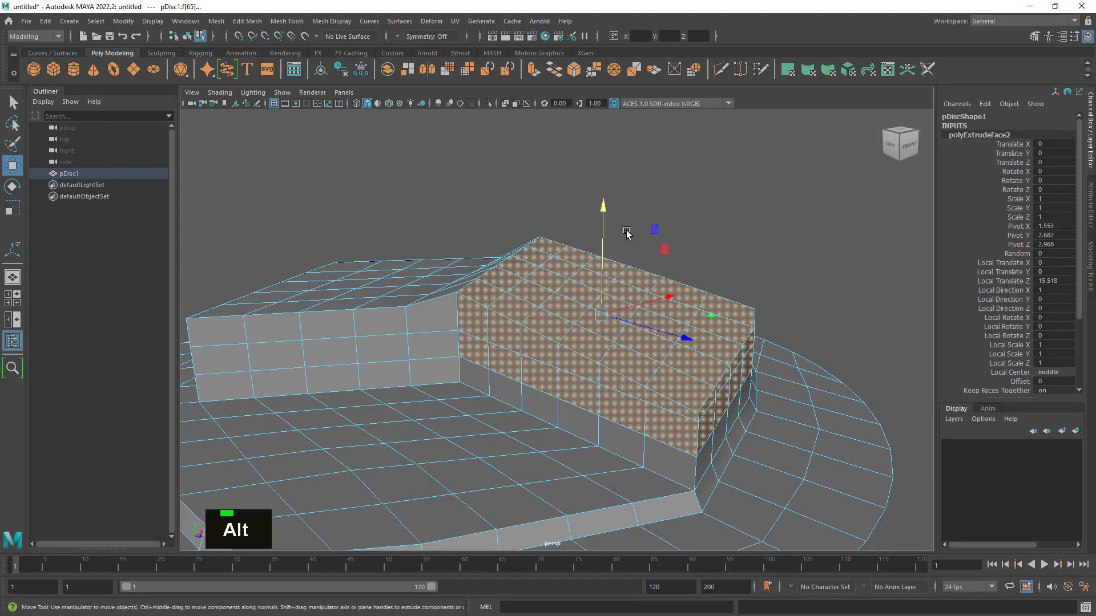
left_click_drag(605, 210, 551, 256)
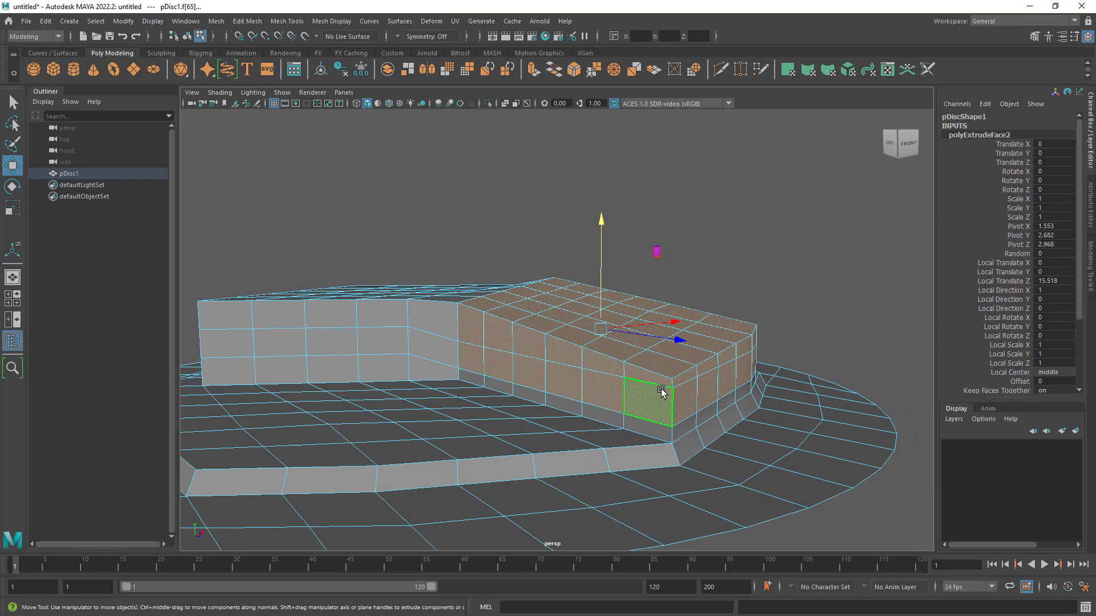
left_click(473, 359, "ctrl")
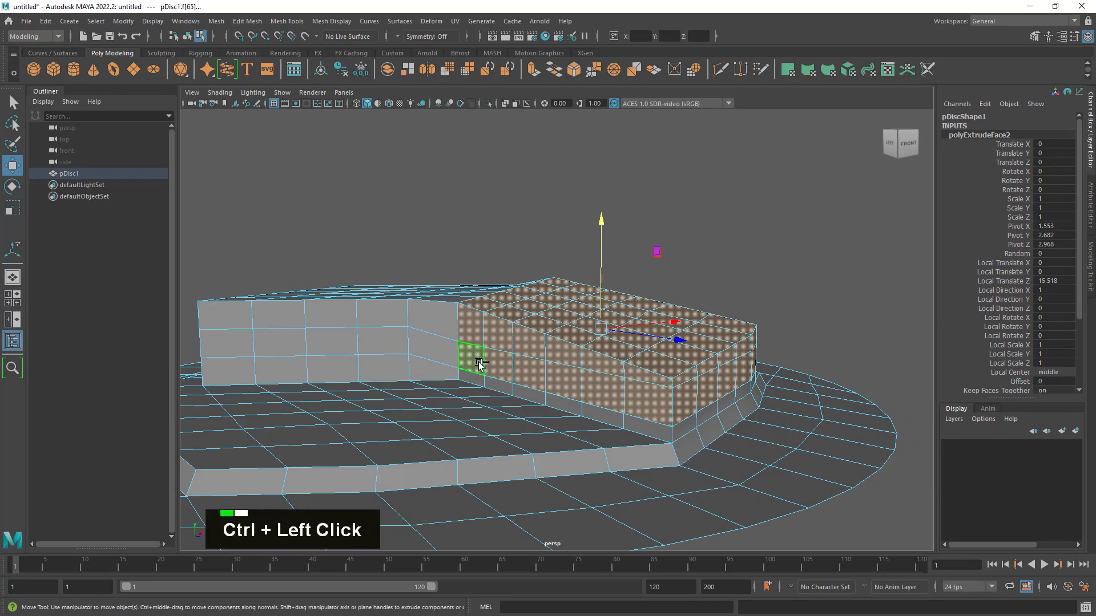
left_click(649, 402, "ctrl+shift")
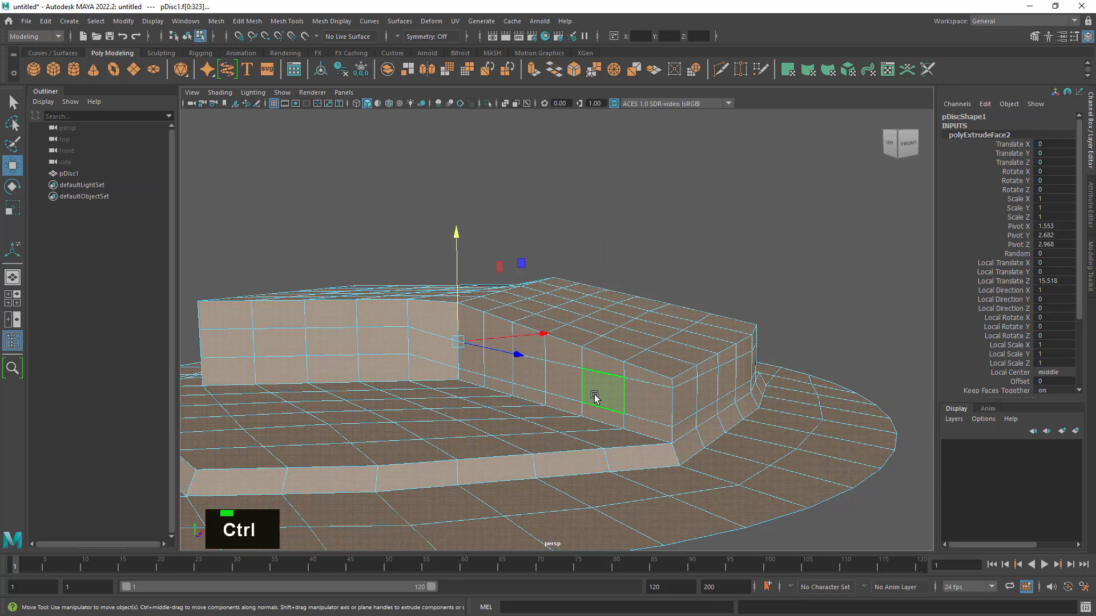
key("ctrl+z")
- Deselect the middle row of side faces around the right wing, keeping only its top faces and uppermost side row selected
left_click(495, 364, "ctrl")
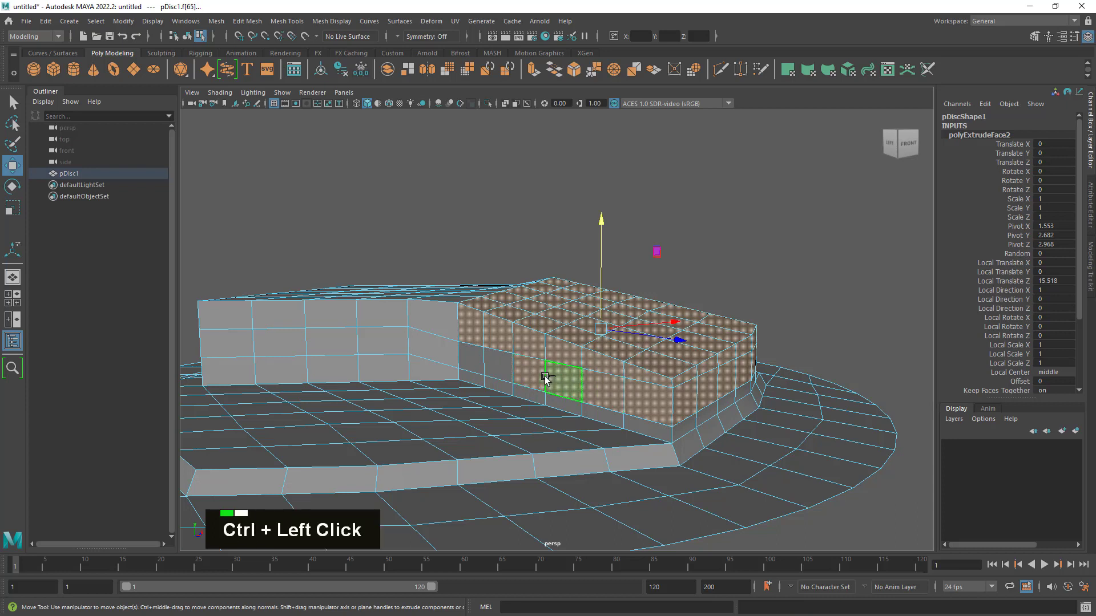
left_click(543, 380, "ctrl")
left_click(565, 382, "ctrl")
left_click(605, 395, "ctrl")
left_click(654, 407, "ctrl")
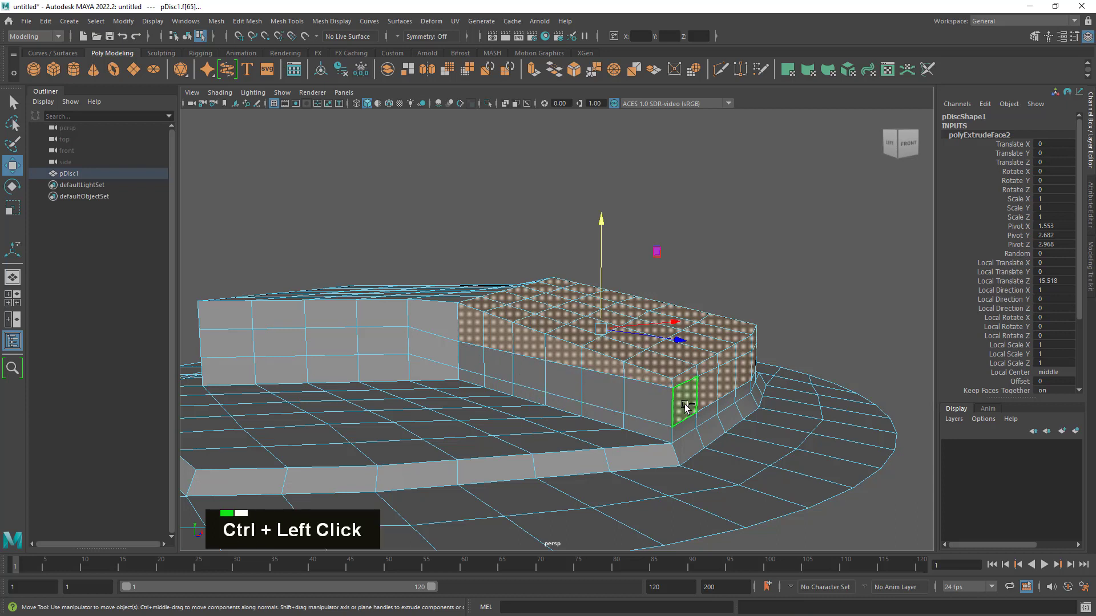
left_click(721, 394, "ctrl")
left_click_drag(711, 400, 587, 416, "alt")
left_click(514, 409, "ctrl")
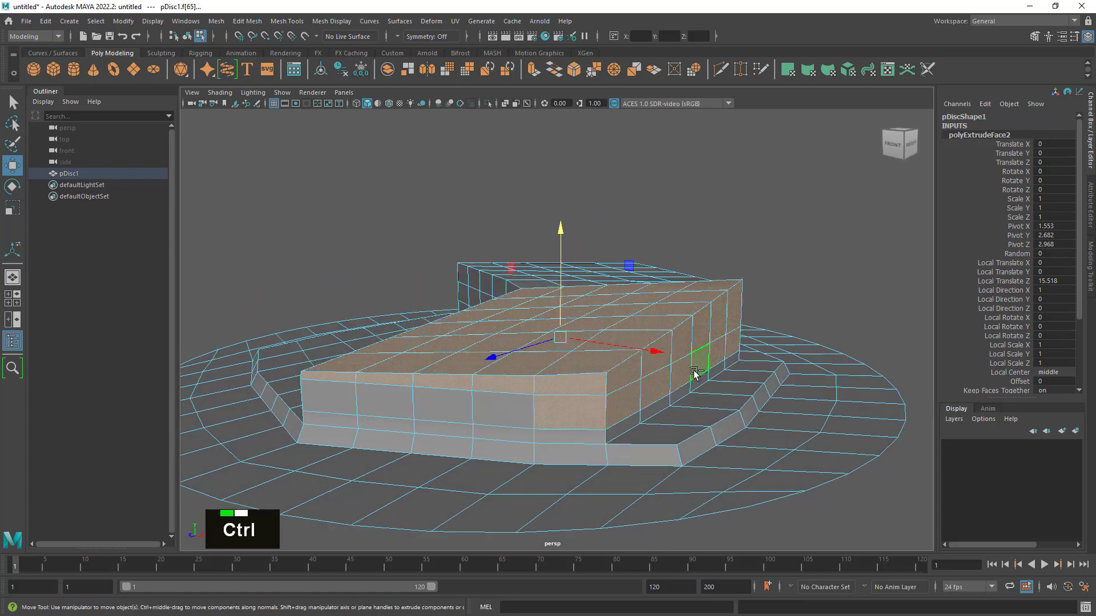
left_click(734, 343, "ctrl")
- Move the right wing's top faces and uppermost side row down to a height of about 11.3 cm
mouse_move(742, 371)
left_mouse_down("alt")
mouse_move(629, 384)
mouse_move(856, 382)
mouse_move(761, 382)
left_mouse_up("alt")
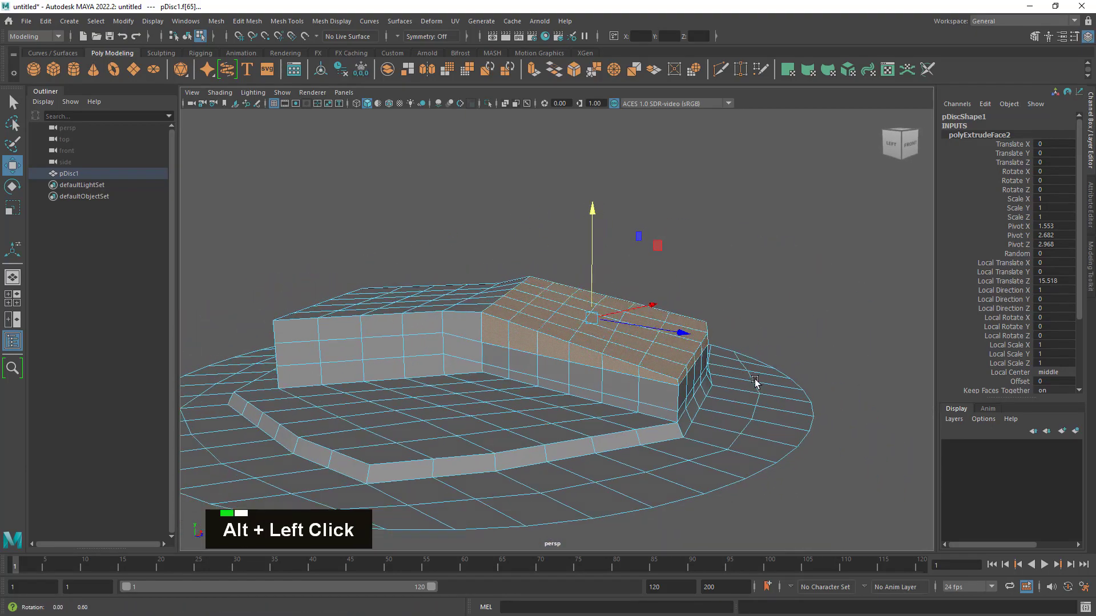
right_click_drag(761, 382, 854, 403, "alt")
left_click_drag(854, 403, 675, 374, "alt")
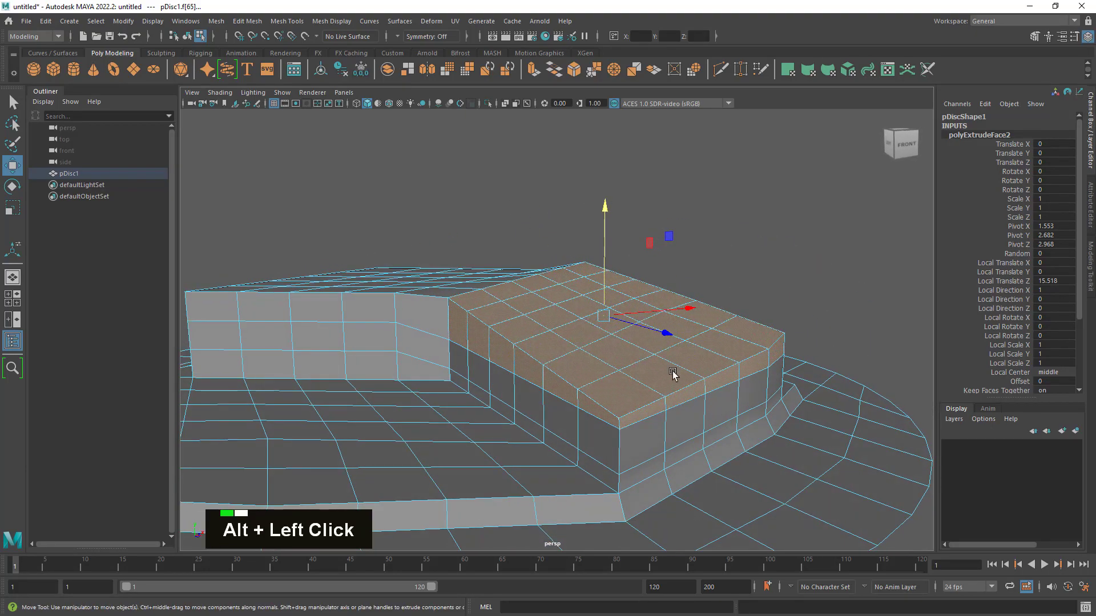
left_click_drag(603, 212, 603, 212)
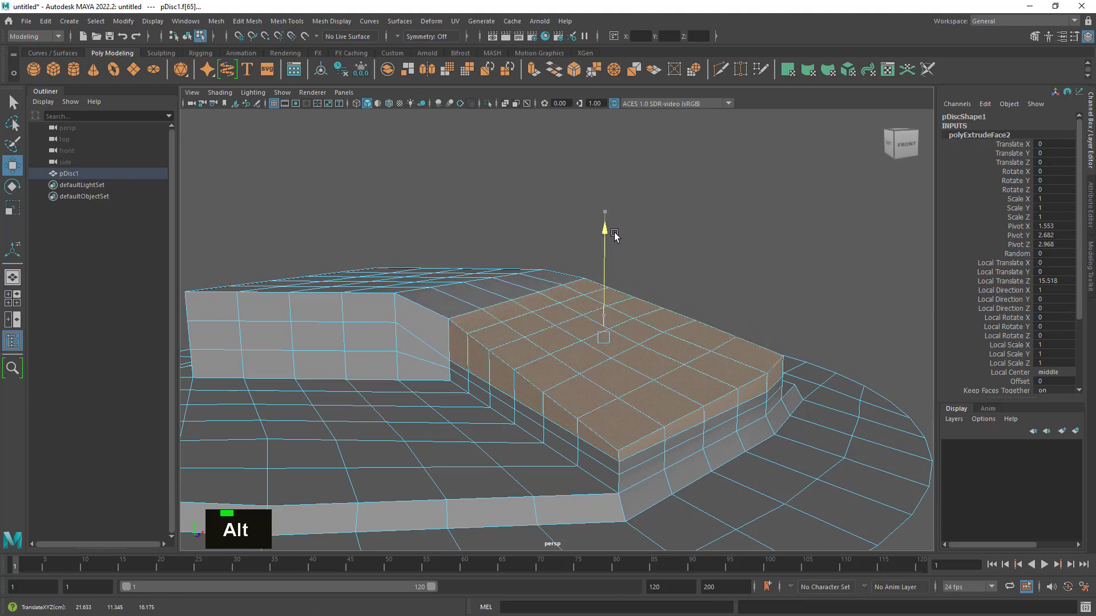
left_click_drag(616, 236, 602, 339, "alt")
left_click(12, 106)
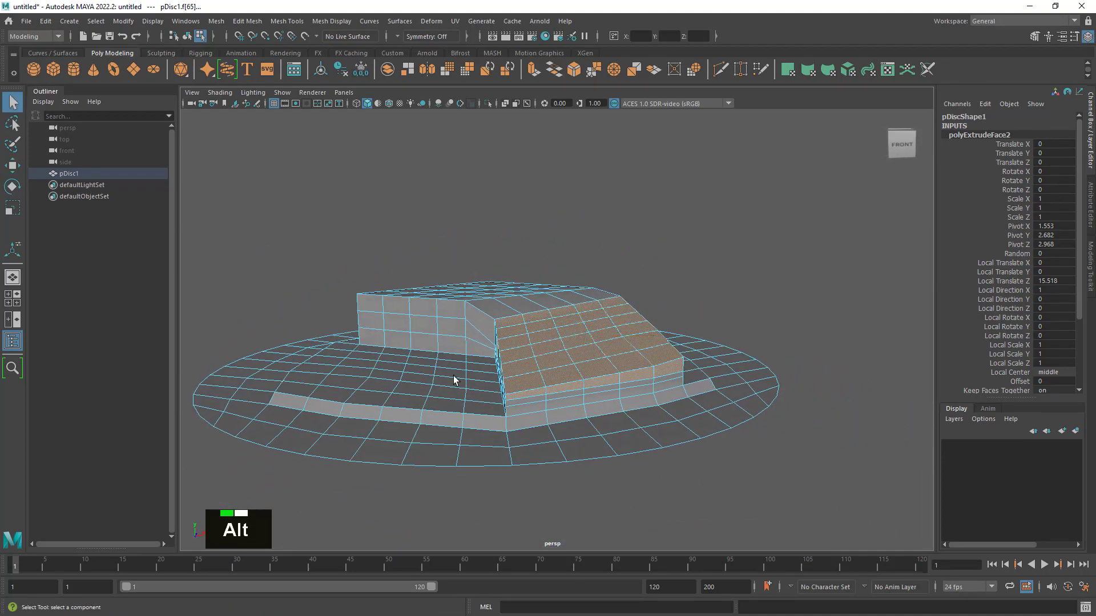
- Return to object mode and examine the lowered right wing and the edge rows on its outer wall
left_click_drag(453, 379, 568, 416, "alt")
middle_click_drag(567, 416, 656, 421, "alt")
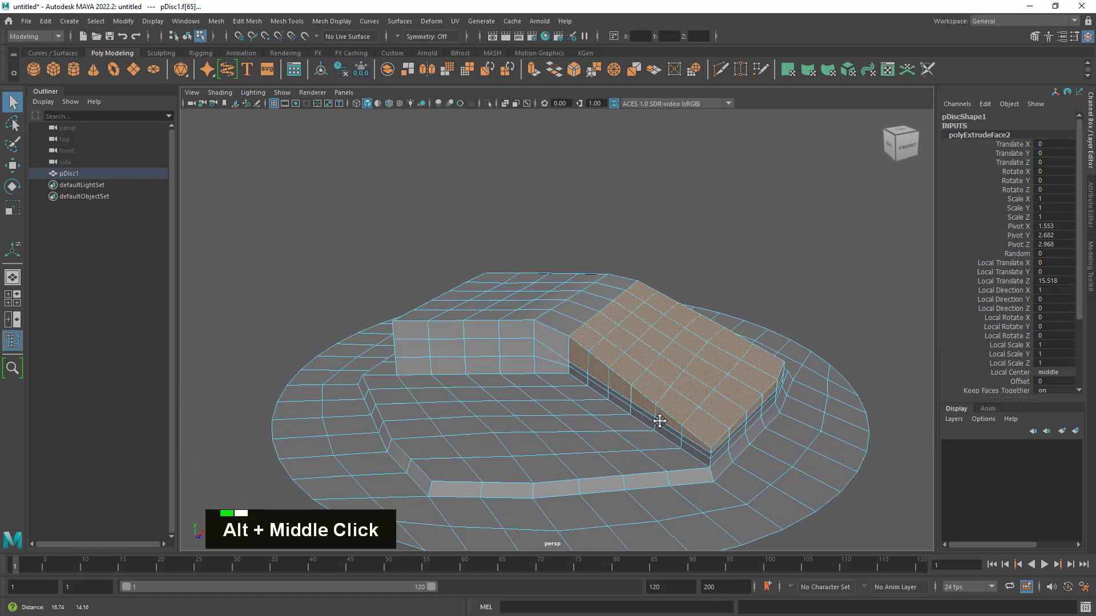
left_click_drag(656, 421, 764, 412, "alt")
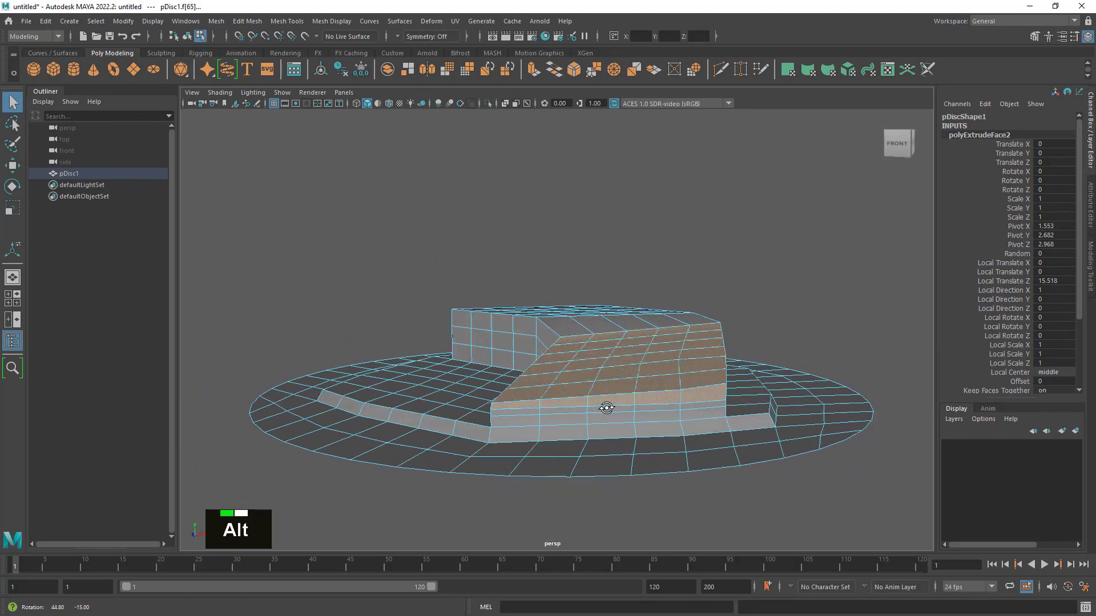
left_click_drag(591, 409, 670, 416, "alt")
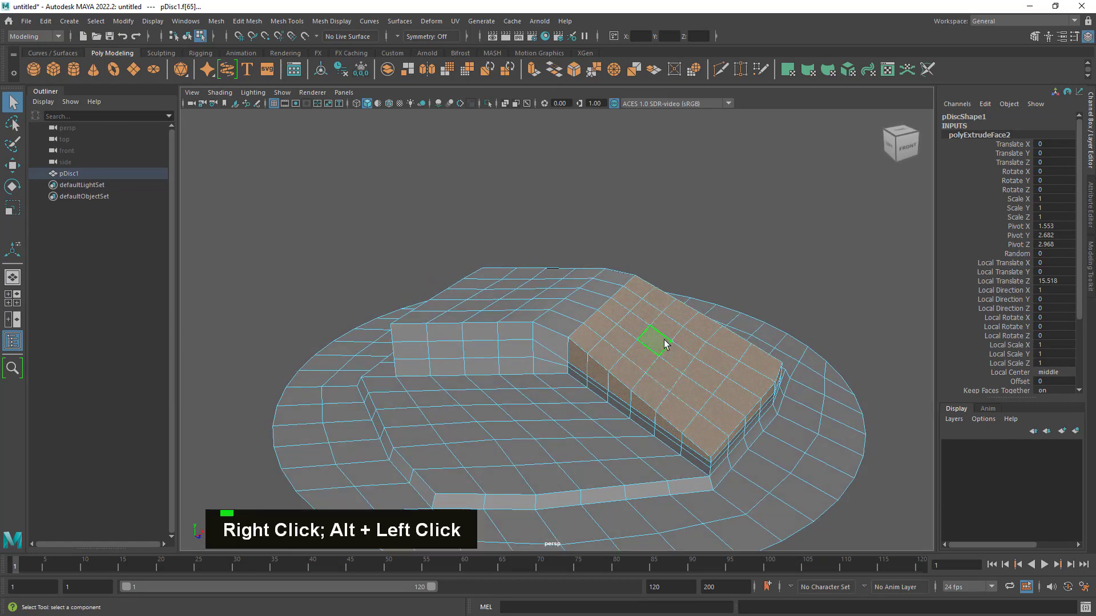
right_click_drag(664, 290, 707, 277)
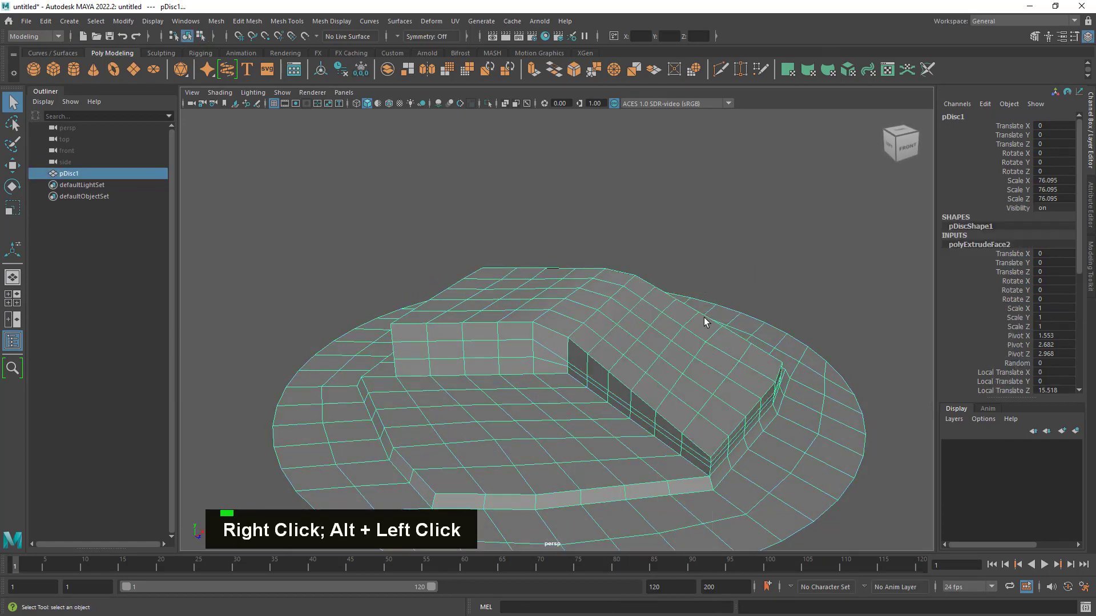
left_click_drag(704, 318, 582, 406, "alt")
right_click_drag(583, 406, 695, 418, "alt")
left_click_drag(694, 418, 628, 400, "alt")
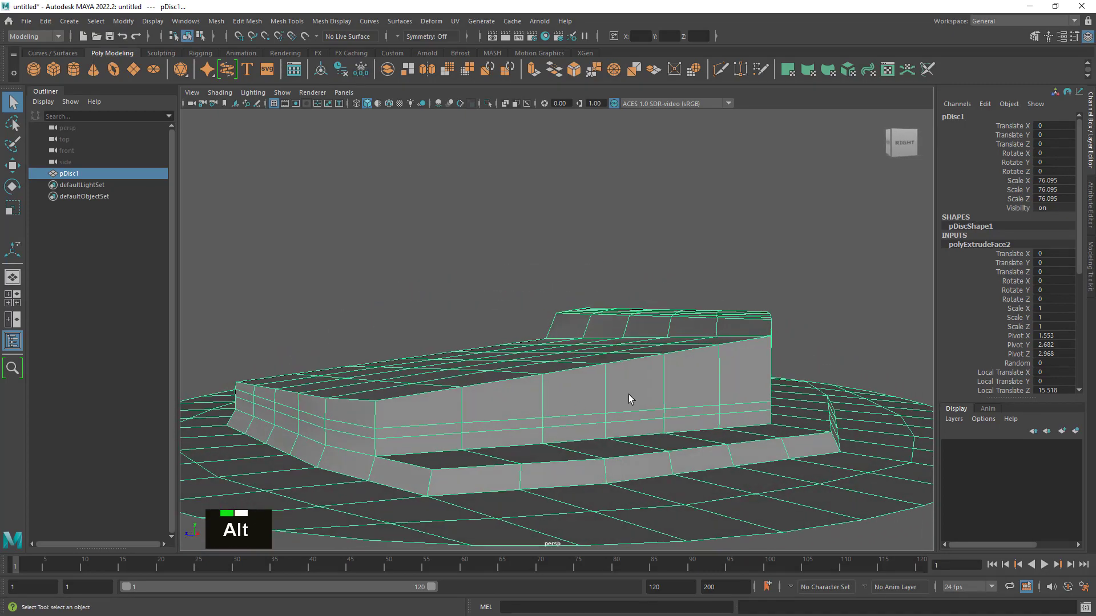
left_click_drag(459, 409, 495, 411, "alt")
right_click_drag(494, 411, 575, 430, "alt")
left_click_drag(574, 431, 582, 440, "alt")
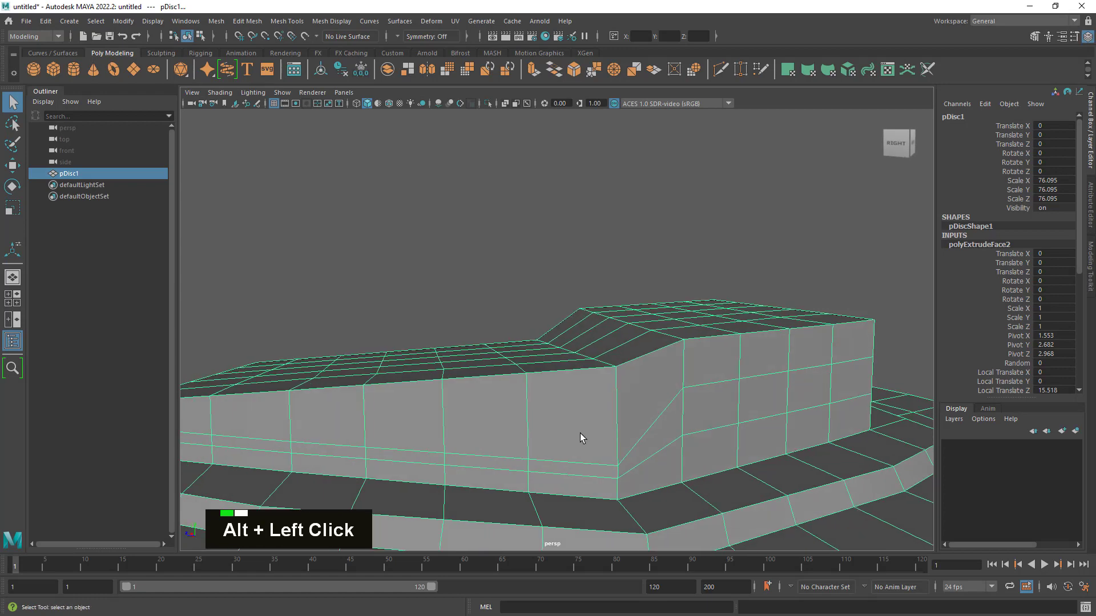
middle_click_drag(582, 440, 608, 399, "alt")
left_click_drag(608, 400, 703, 387, "alt")
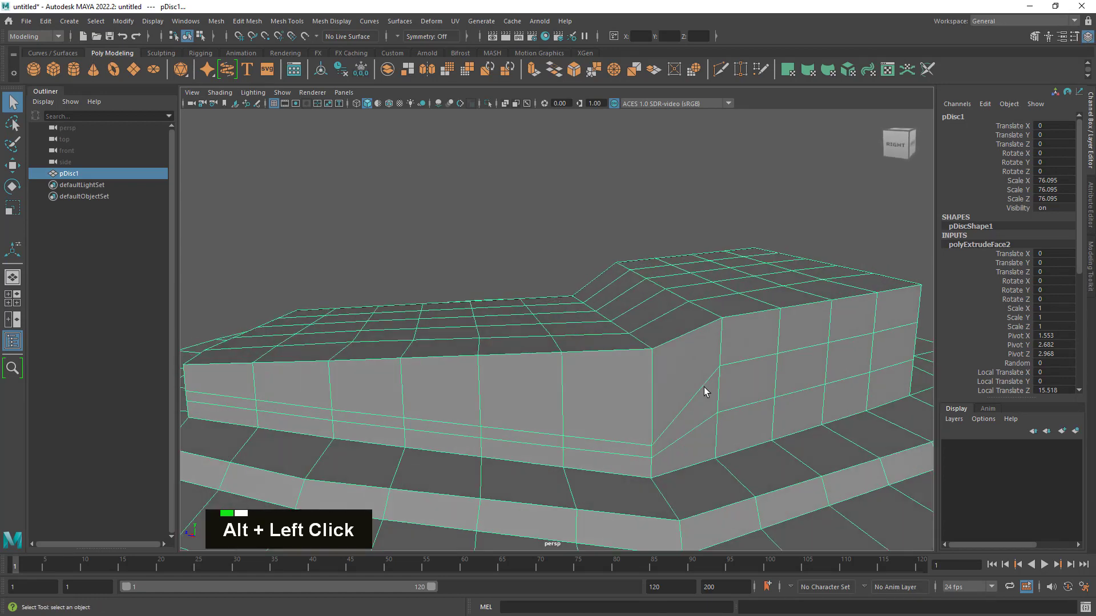
- In vertex mode, raise the outer wall's upper-row vertex at the block's corner and its neighbour, the neighbour to about 9.7 cm
right_click(656, 402)
right_click_drag(648, 403, 601, 291)
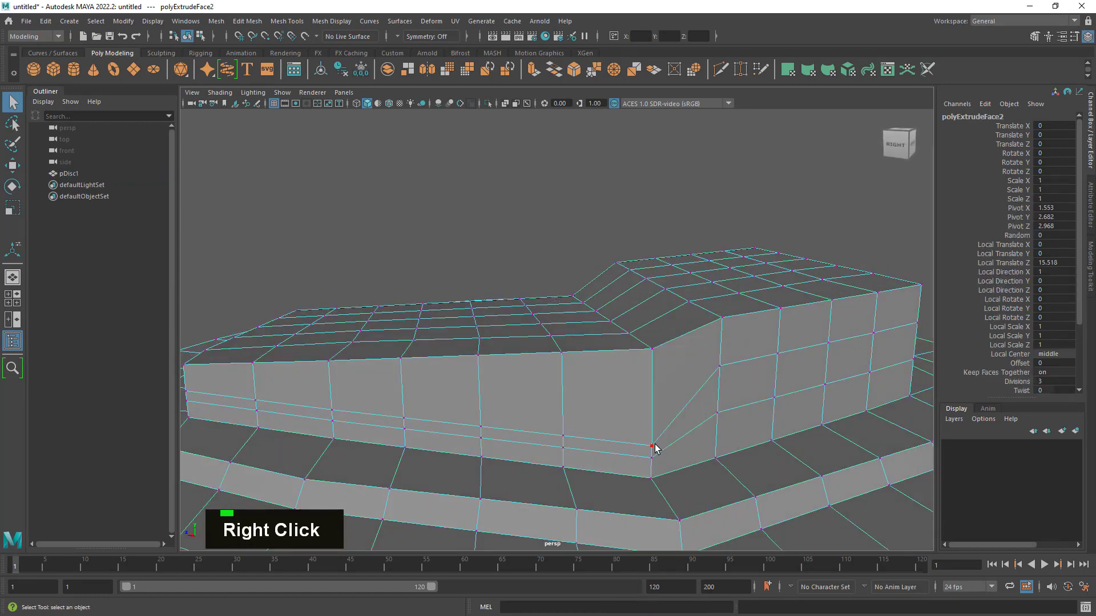
left_click(653, 445)
key("w")
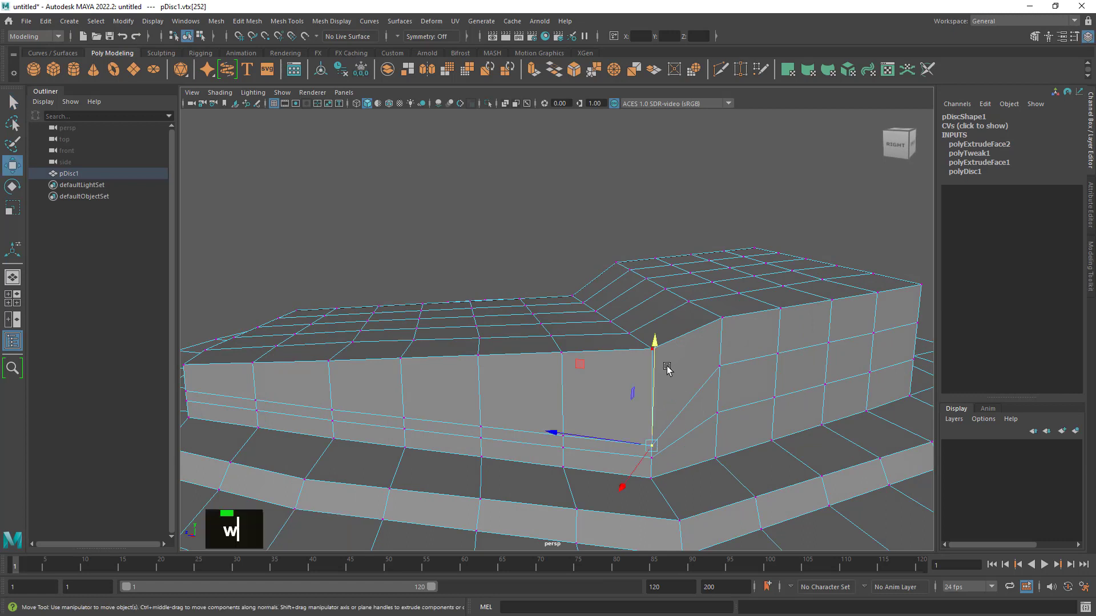
left_click_drag(655, 345, 667, 302)
left_click(563, 438)
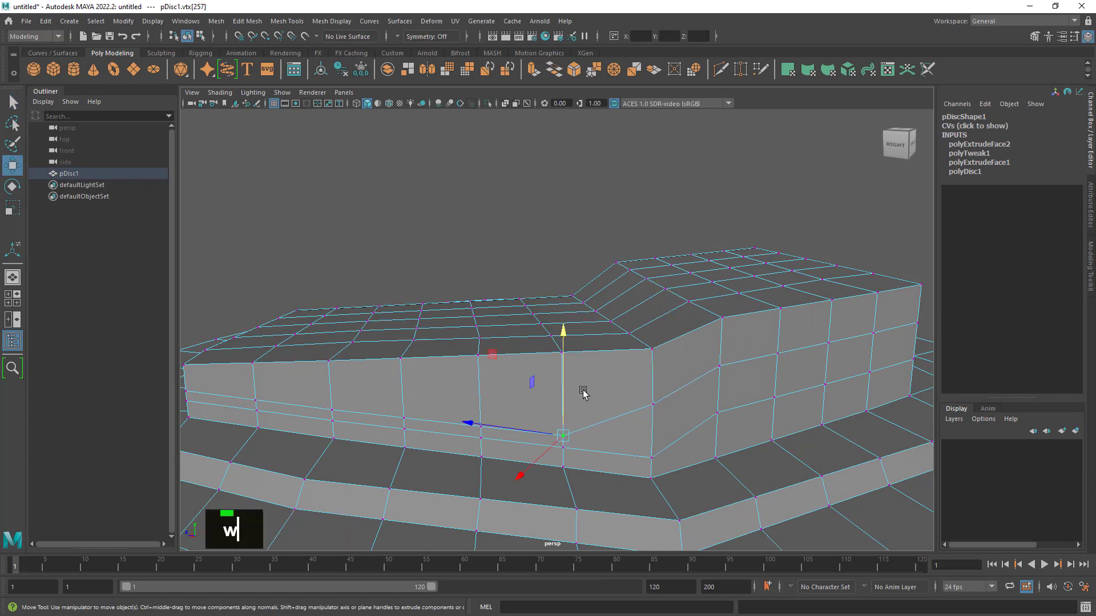
left_click_drag(563, 337, 567, 308)
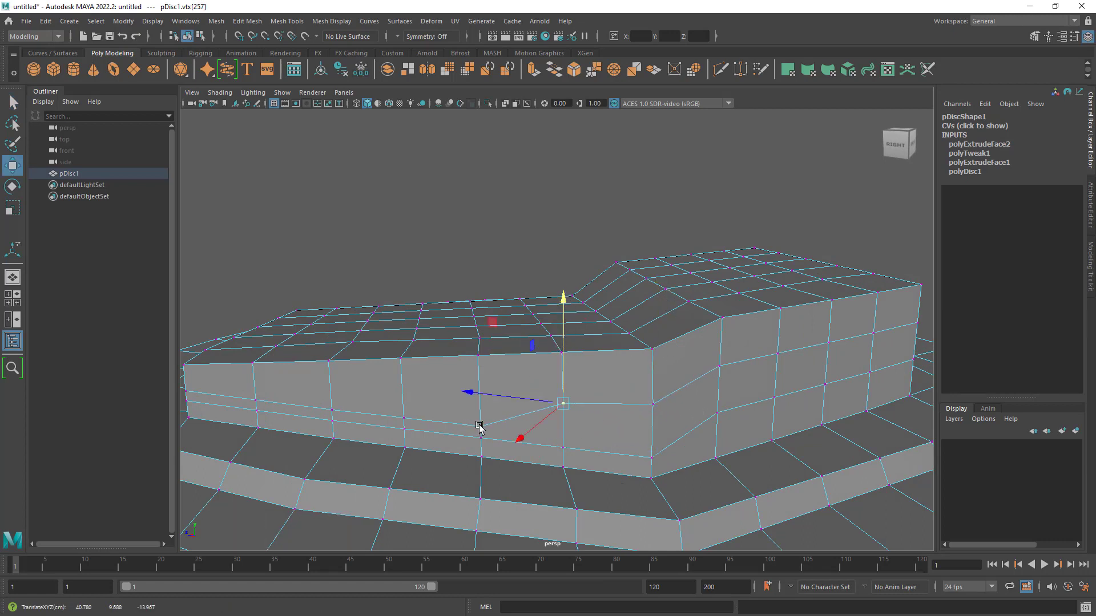
- Raise the next four upper-row vertices along the lowered wing's outer wall to space its horizontal edge rows evenly
left_click(479, 426)
left_click_drag(479, 323, 487, 294)
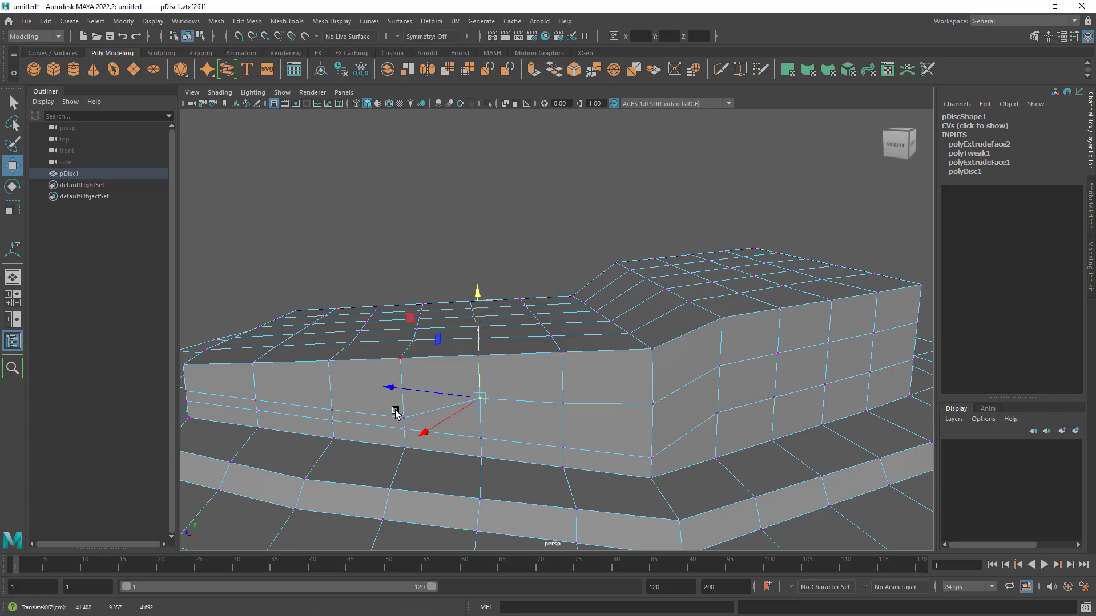
left_click(407, 417)
left_click_drag(399, 315, 399, 296)
left_click(329, 411)
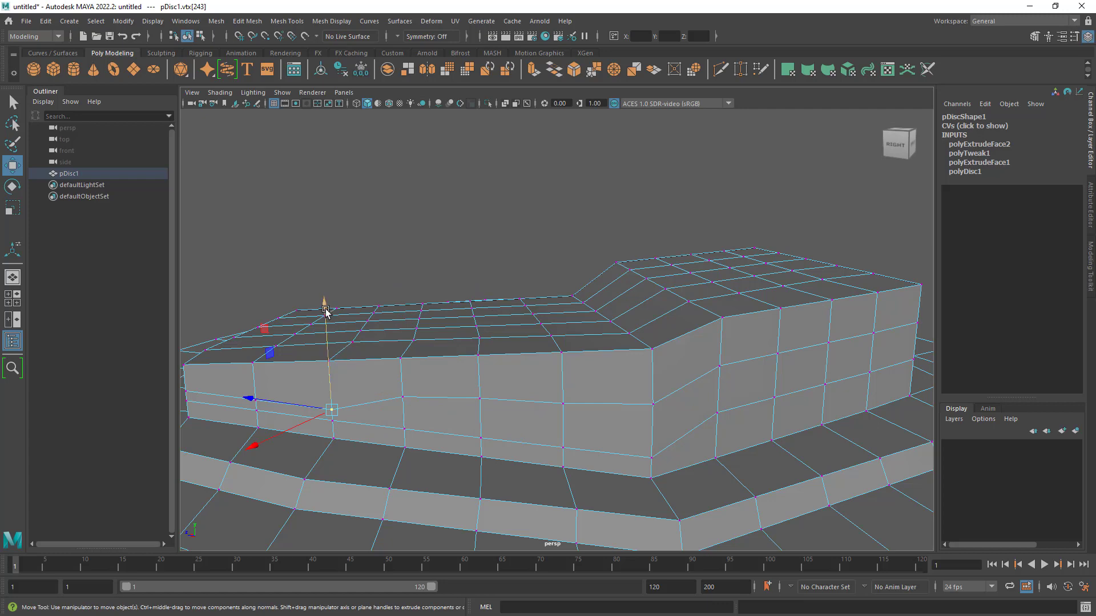
left_click_drag(325, 308, 323, 288)
left_click(256, 400)
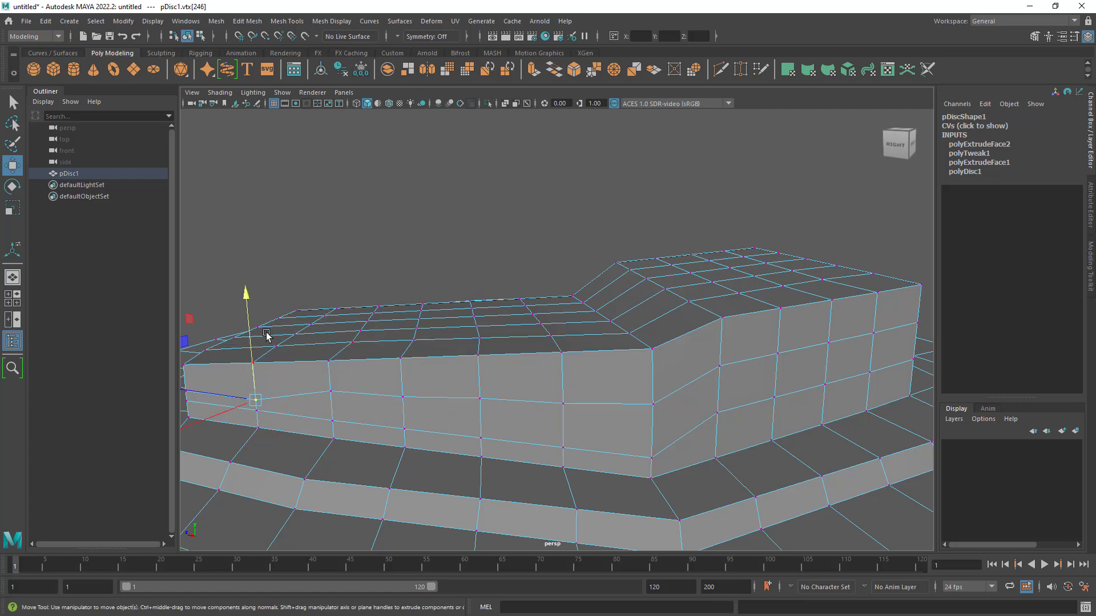
left_click_drag(252, 304, 253, 295)
- Raise the first two upper-row vertices on the lowered wing's inner wall, beginning at the inner corner between the wings
right_click_drag(536, 371, 437, 402, "alt")
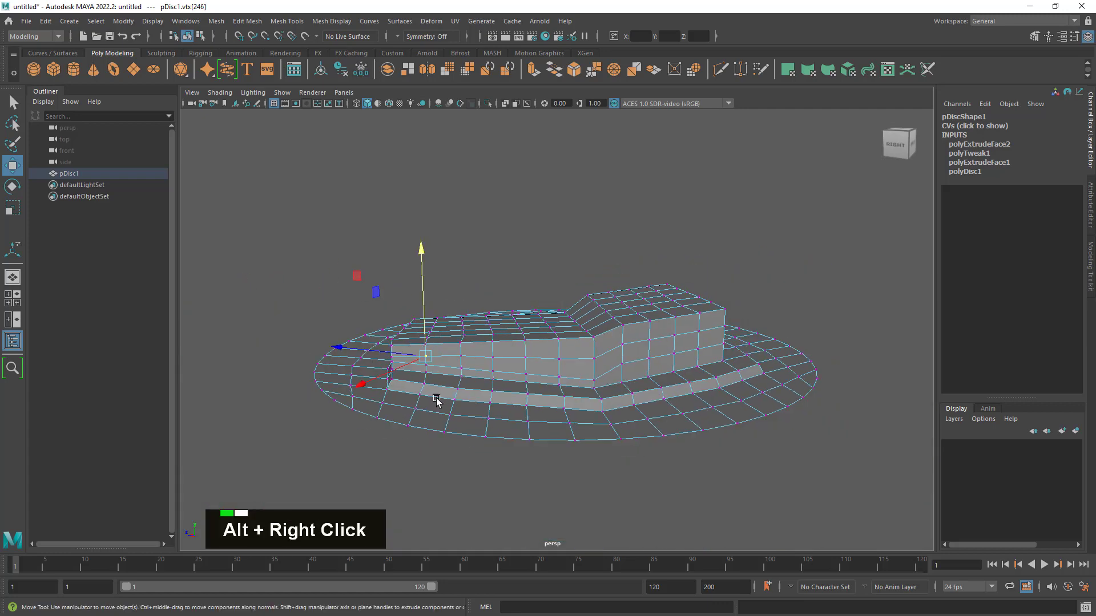
left_click_drag(438, 401, 685, 410, "alt")
right_click_drag(637, 384, 607, 387, "alt")
left_click_drag(606, 386, 616, 392, "alt")
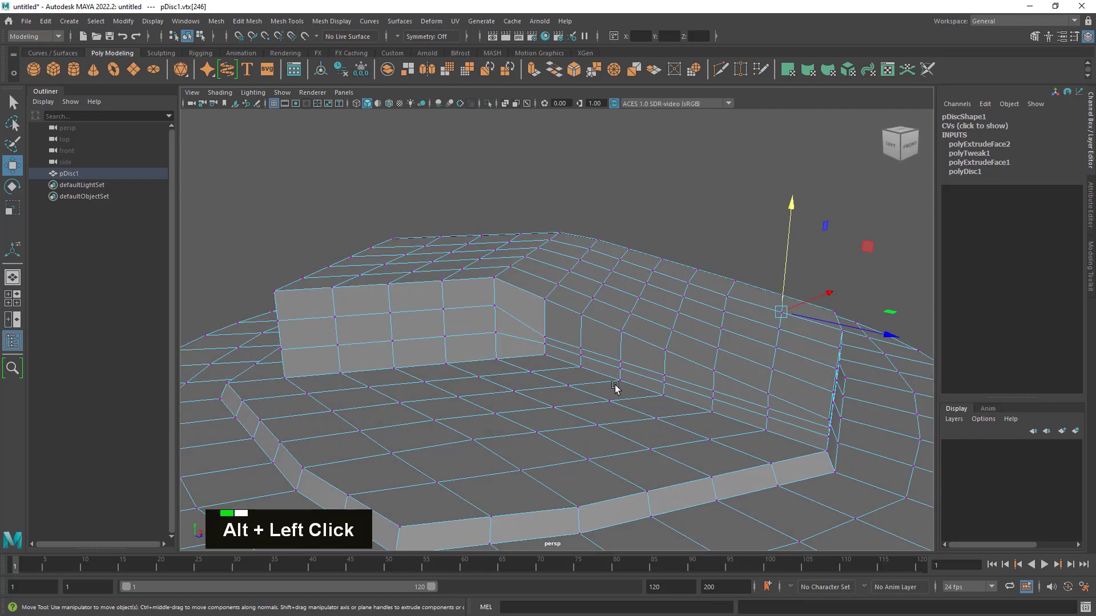
right_click_drag(616, 391, 484, 323, "alt")
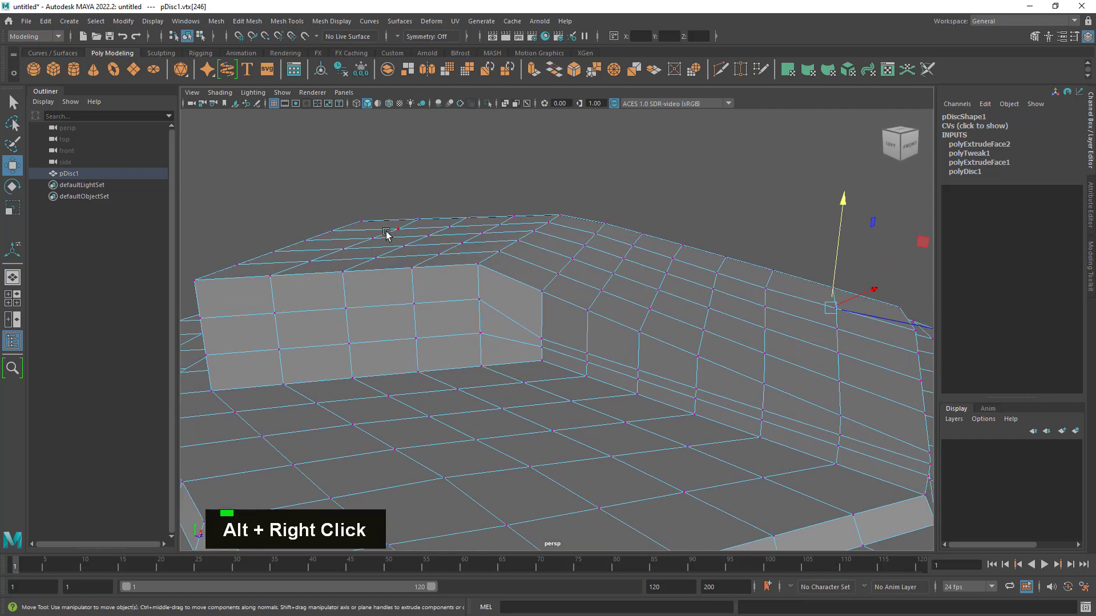
left_click(540, 338)
left_click_drag(541, 243, 590, 235)
left_click(590, 352)
- Raise the next three upper-row vertices along the inner wall, the first to about 8.3 cm and the second to about 7.4 cm
left_click(638, 371)
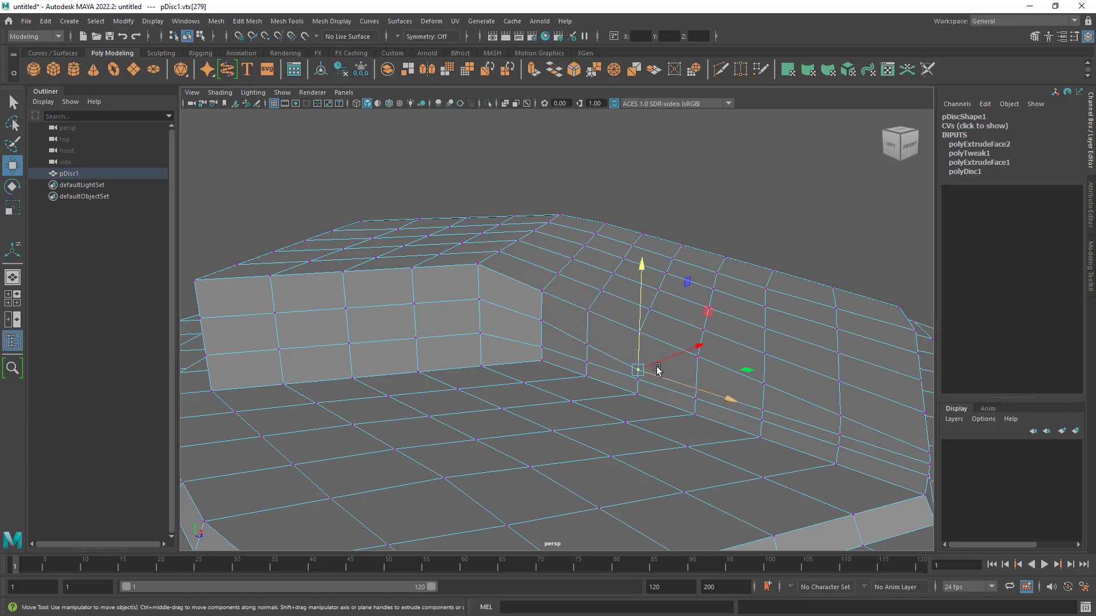
left_click_drag(640, 279, 641, 262)
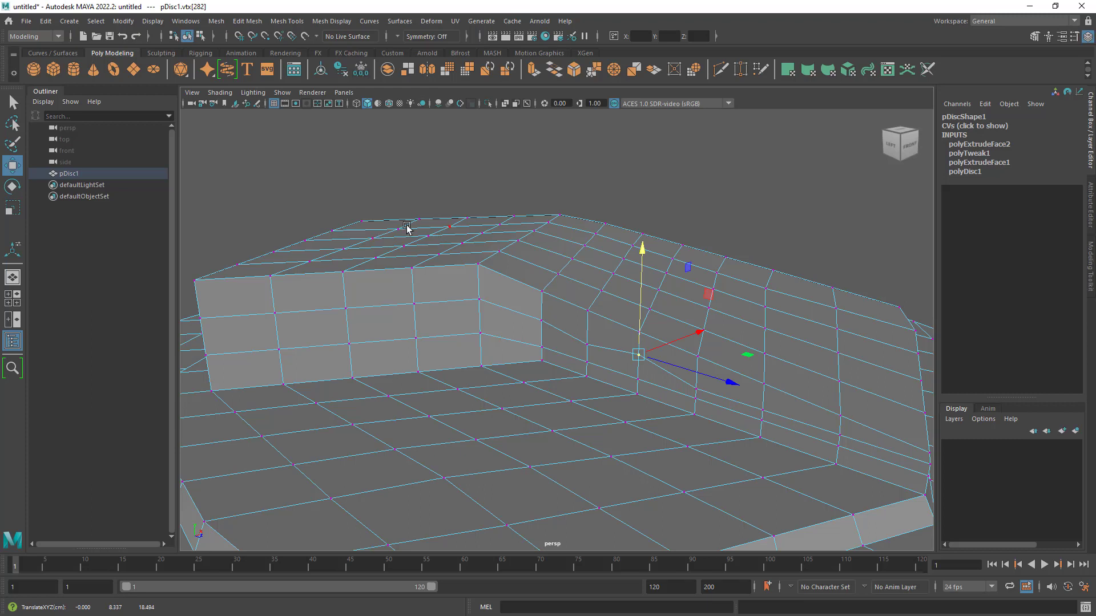
left_click(697, 390)
left_click_drag(704, 299, 702, 285)
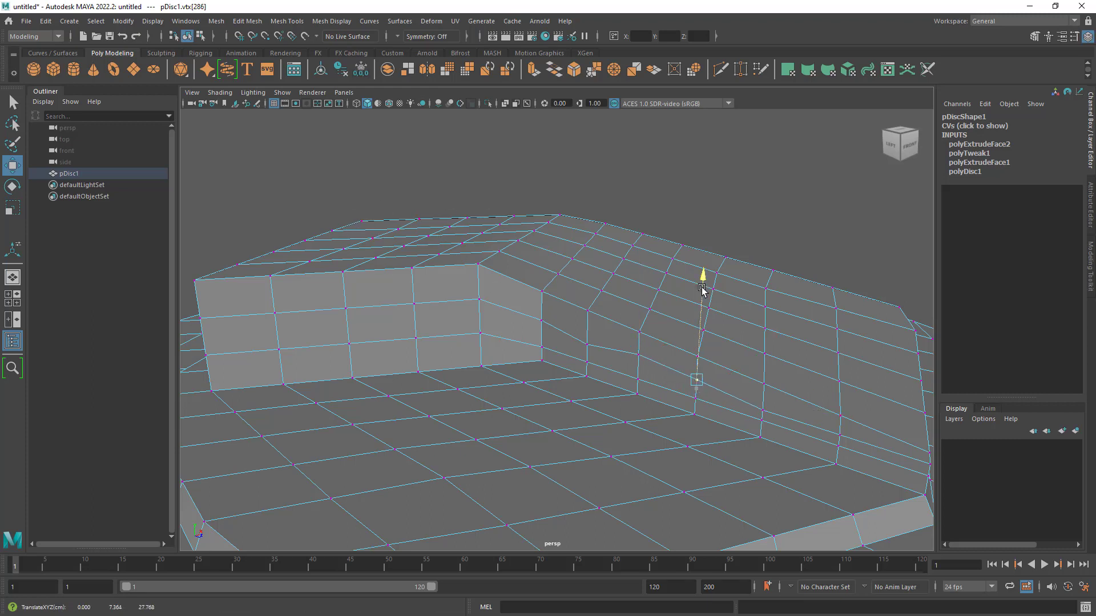
left_click(764, 410)
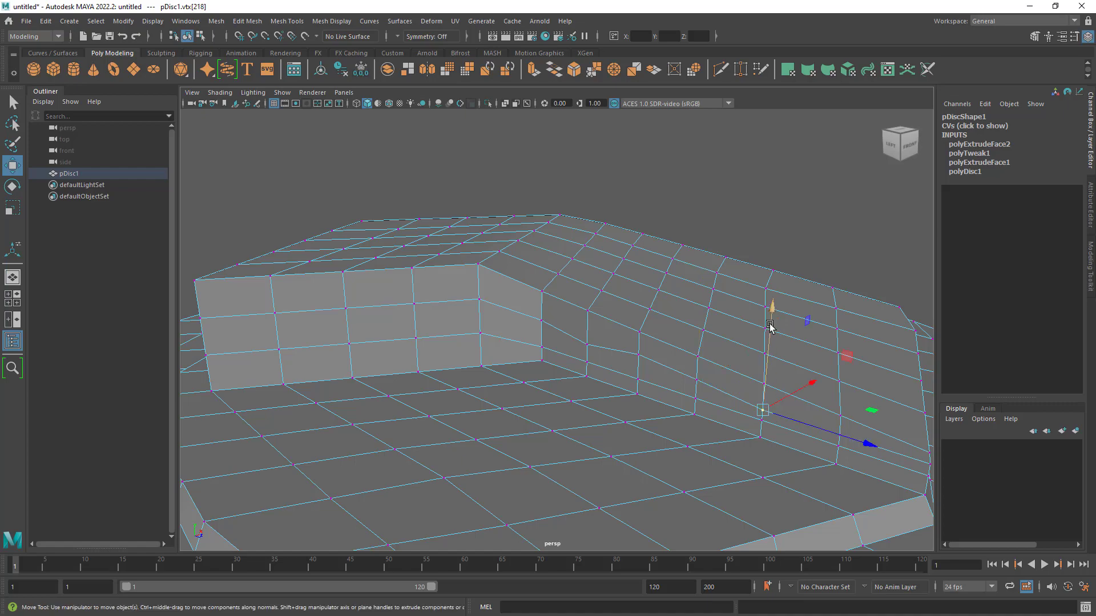
left_click_drag(769, 326, 773, 317)
- Examine the evened edge rows around the whole terrain and return to object mode
left_click_drag(856, 440, 451, 207, "alt")
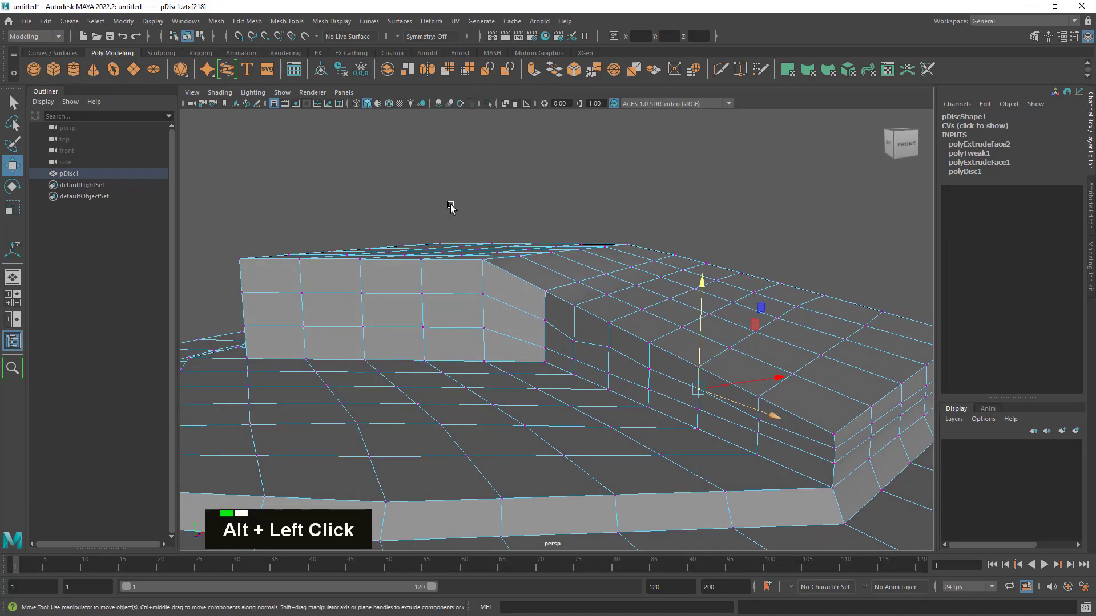
left_click_drag(422, 254, 482, 260, "alt")
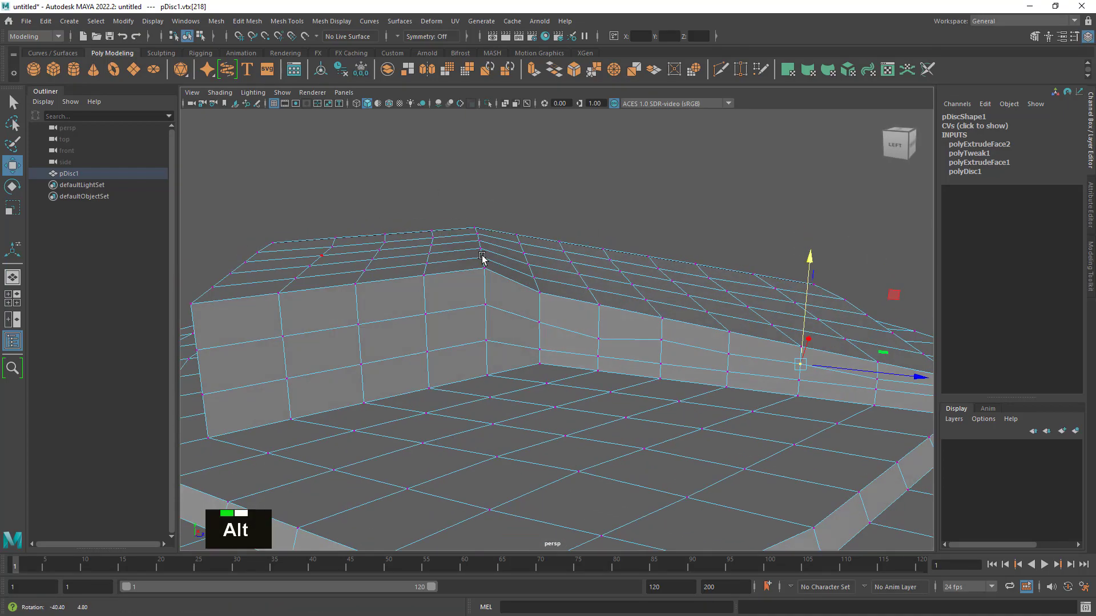
right_click_drag(453, 274, 509, 298, "alt")
left_click_drag(509, 299, 580, 359, "alt")
middle_click_drag(581, 360, 502, 328, "alt")
left_click_drag(503, 328, 659, 284, "alt")
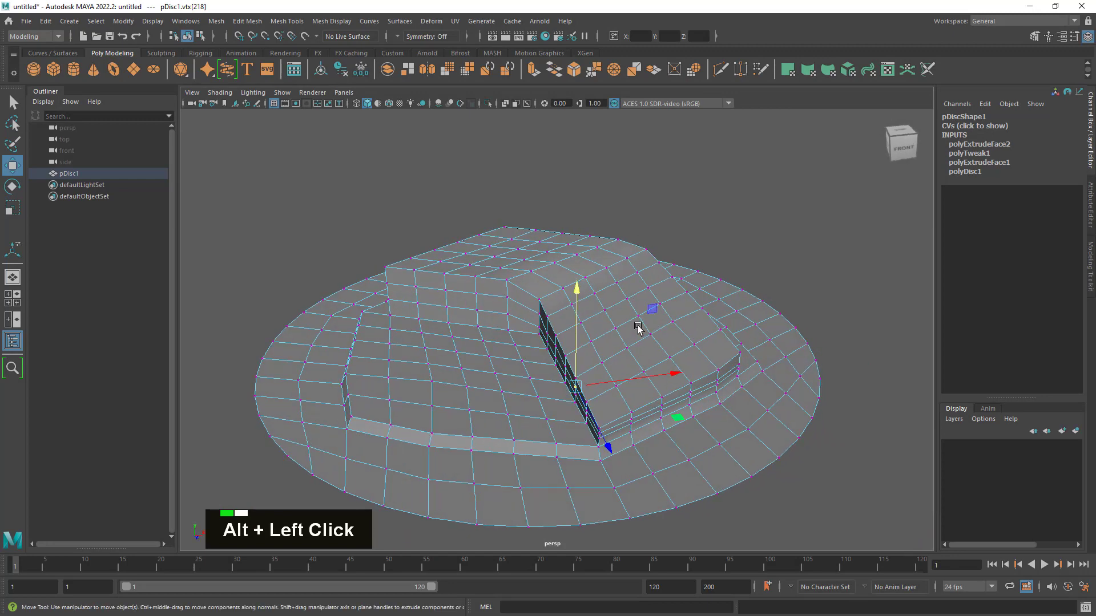
right_click_drag(659, 283, 670, 288)
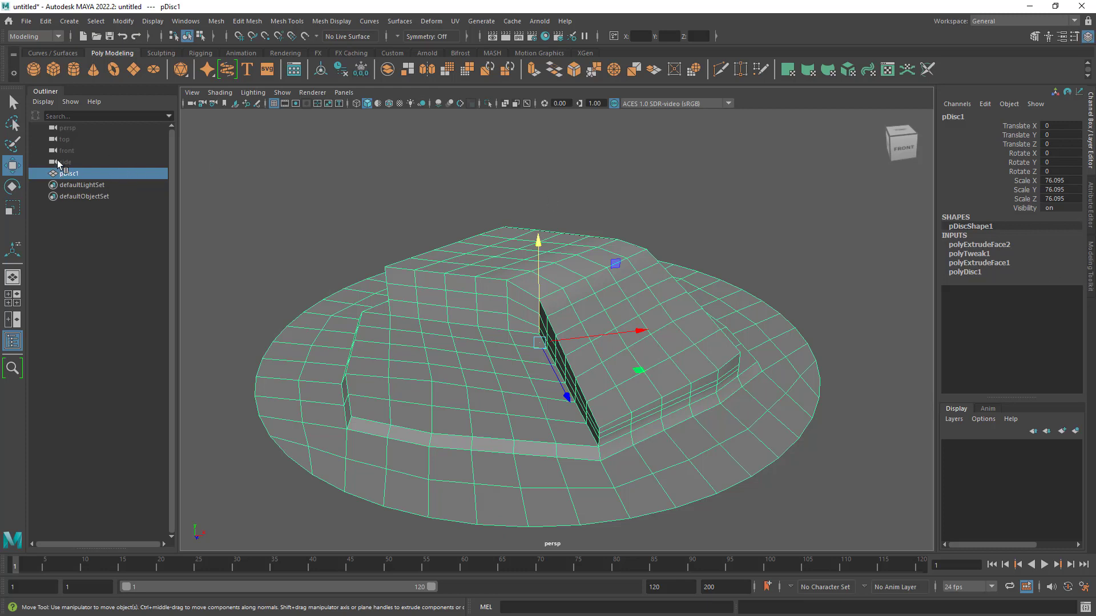
- Rename the terrain disc object to Island
key("q")
double_click(67, 174)
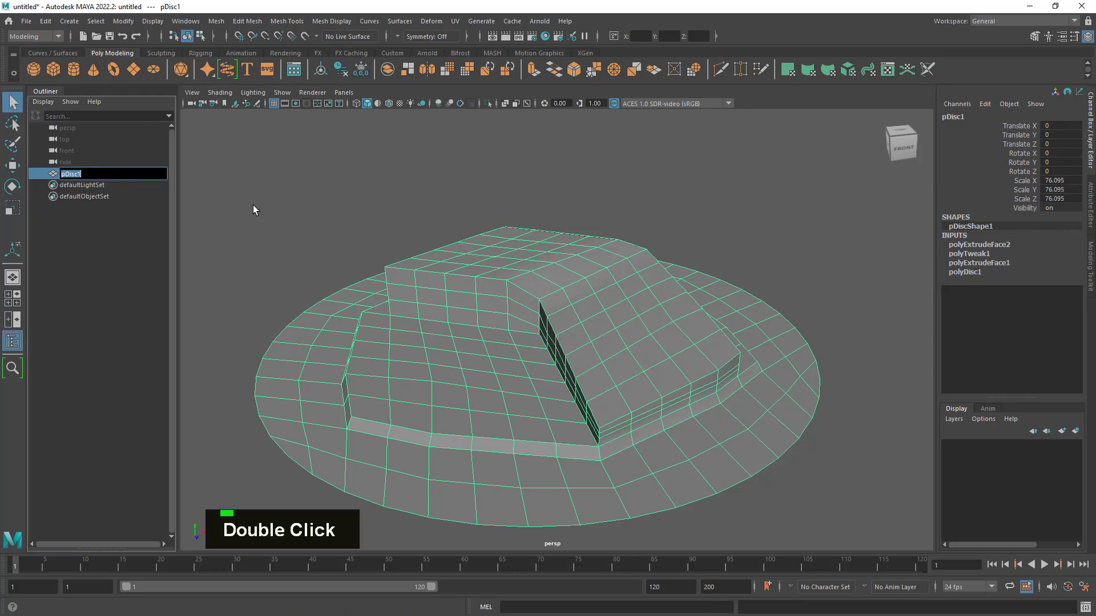
type("Island")
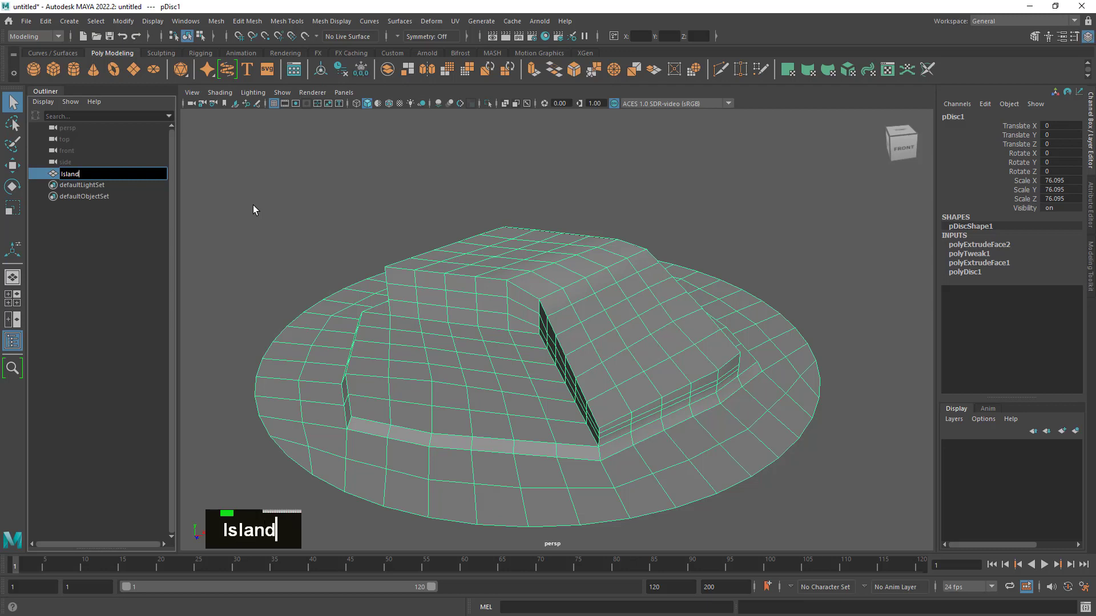
key("Return")
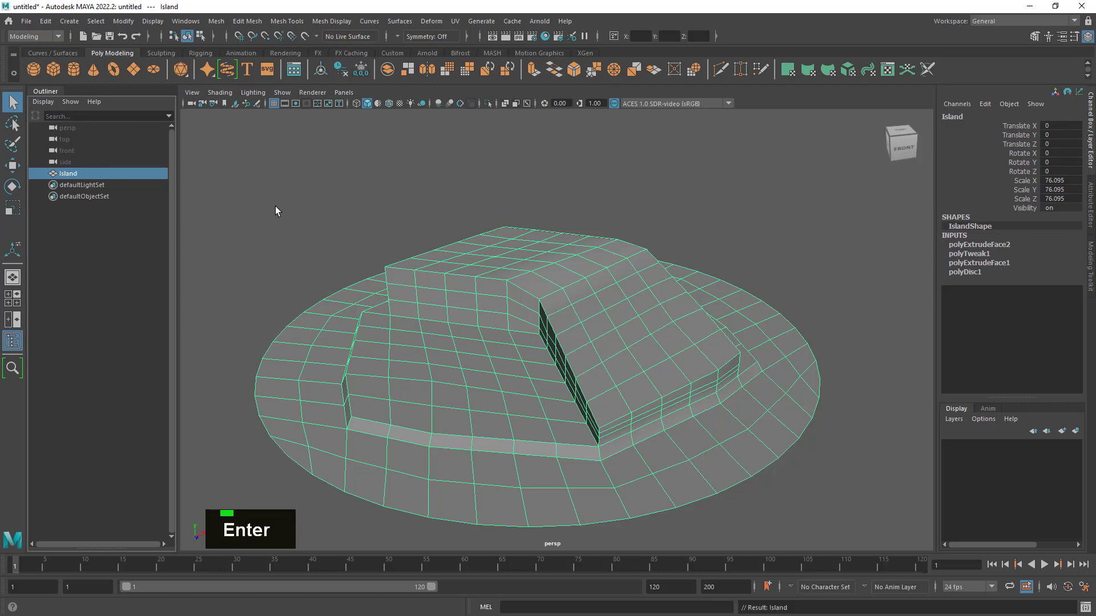
- Delete the Island mesh's construction history and freeze its transformations
left_click(341, 76)
left_click(361, 76)
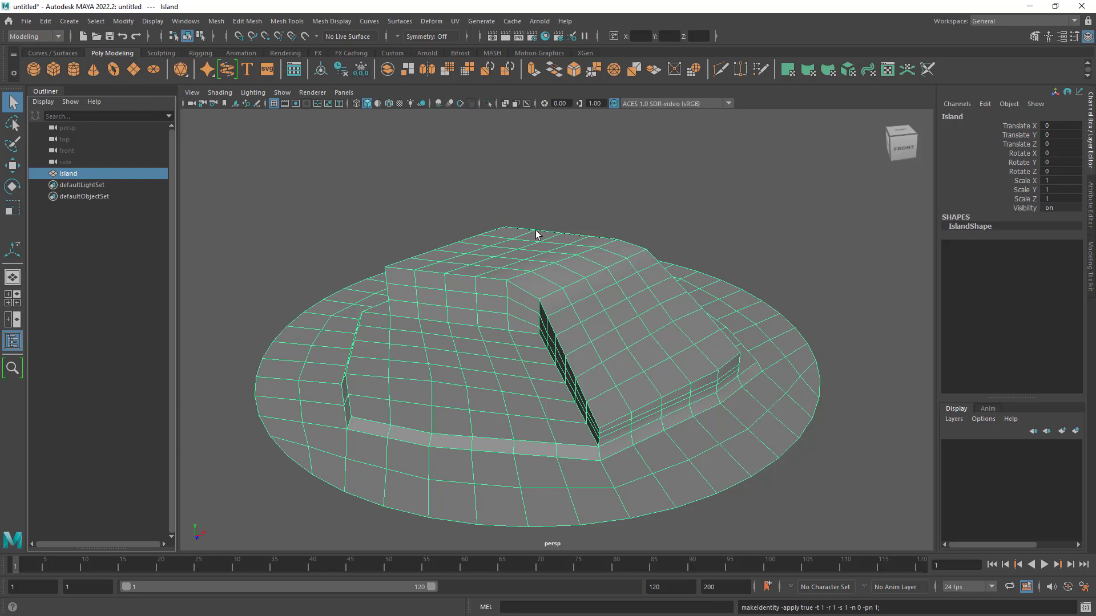
- Activate the Sculpt Tool on the Island mesh
left_click(160, 54)
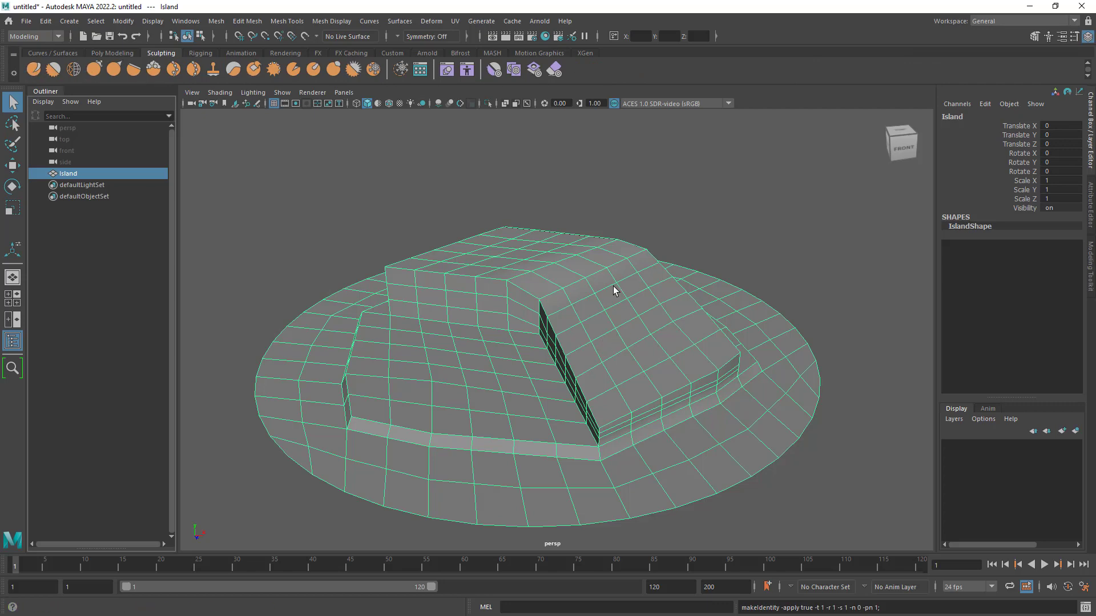
left_click_drag(592, 384, 611, 399, "alt")
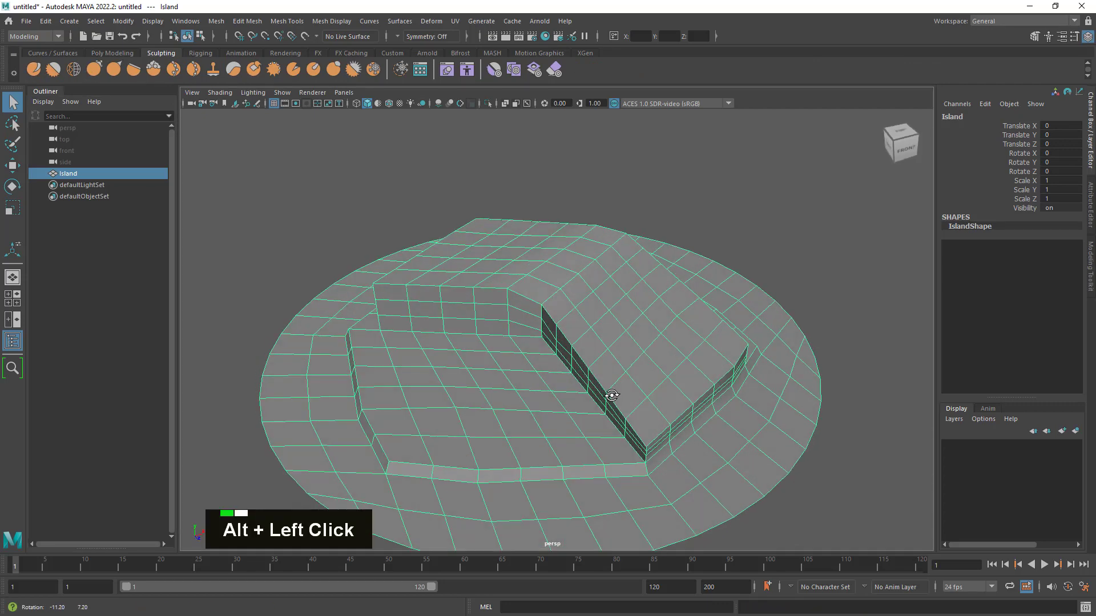
middle_click_drag(611, 399, 557, 324, "alt")
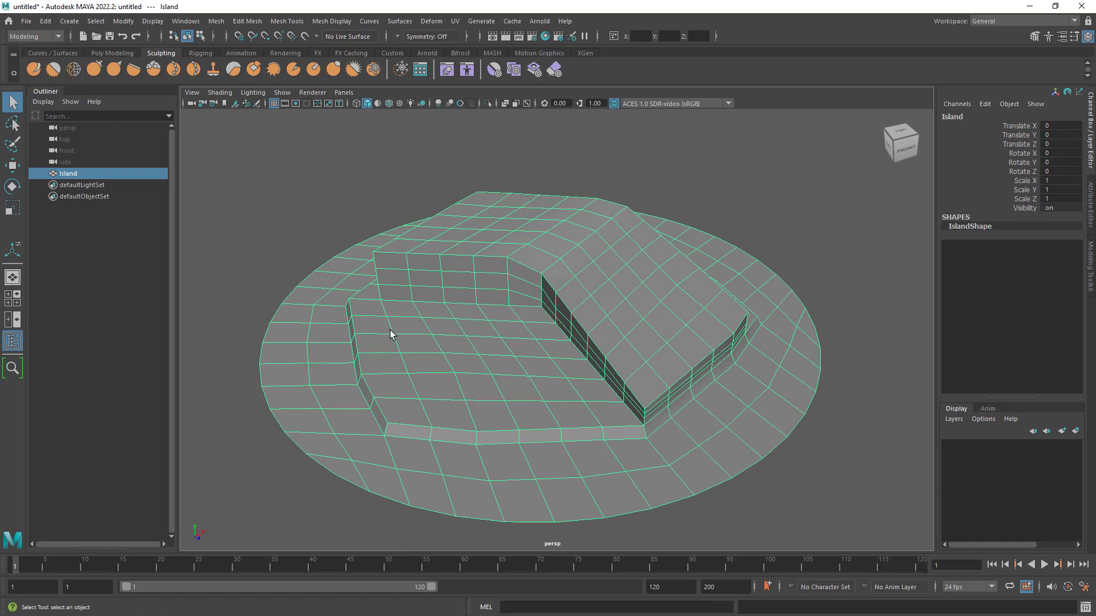
left_click(35, 70)
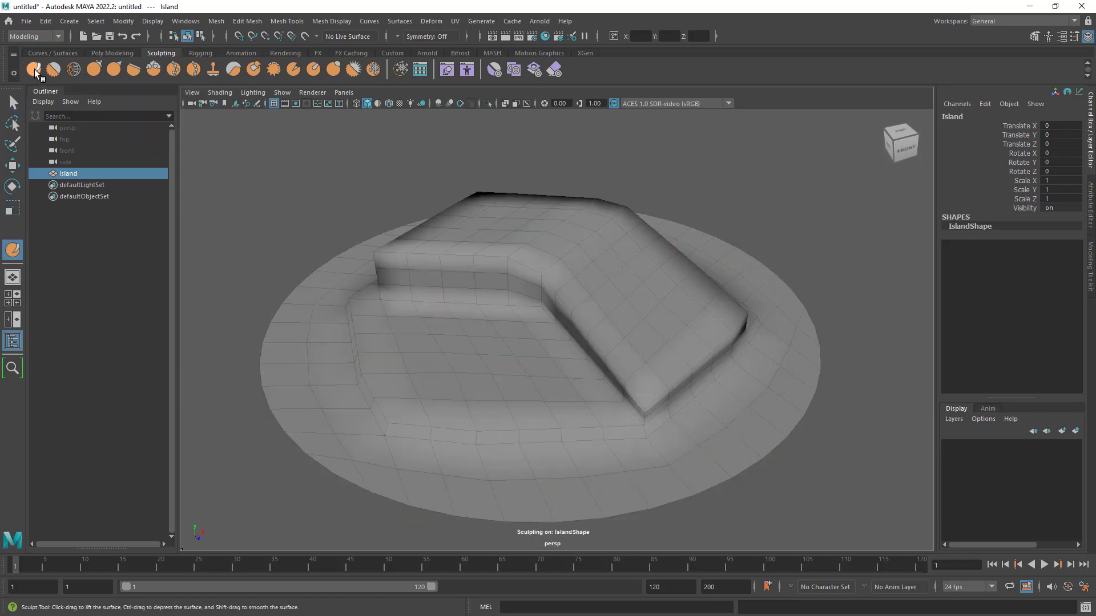
- Examine the raised plateau, lowered wing and cliff steps from several angles before sculpting
mouse_move(697, 286)
left_mouse_down("alt")
mouse_move(668, 370)
mouse_move(782, 371)
mouse_move(856, 345)
mouse_move(658, 371)
left_mouse_up("alt")
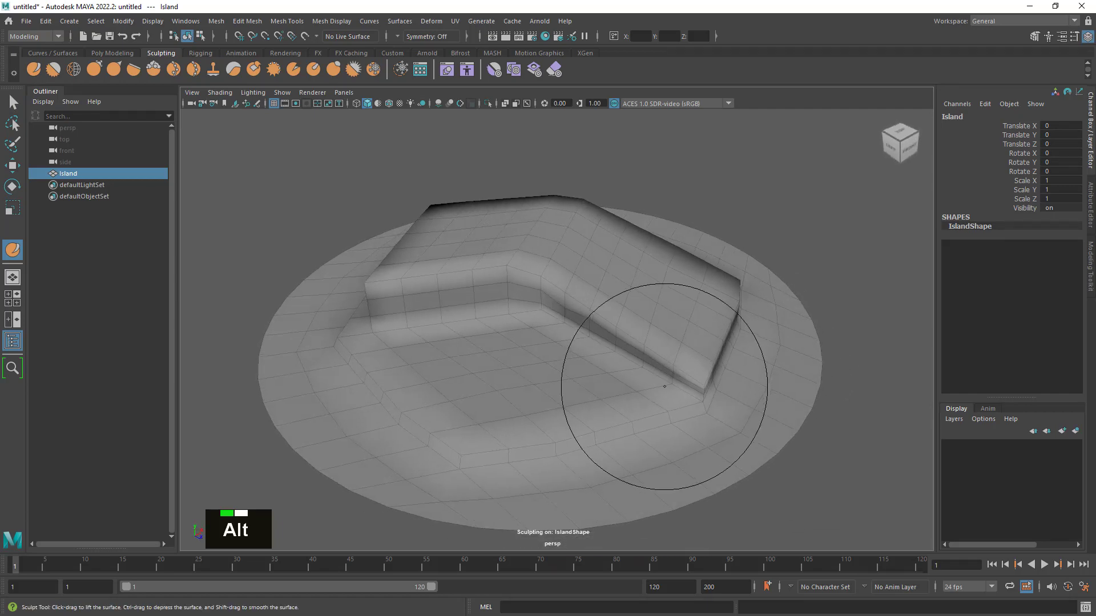
middle_click_drag(666, 396, 660, 362, "alt")
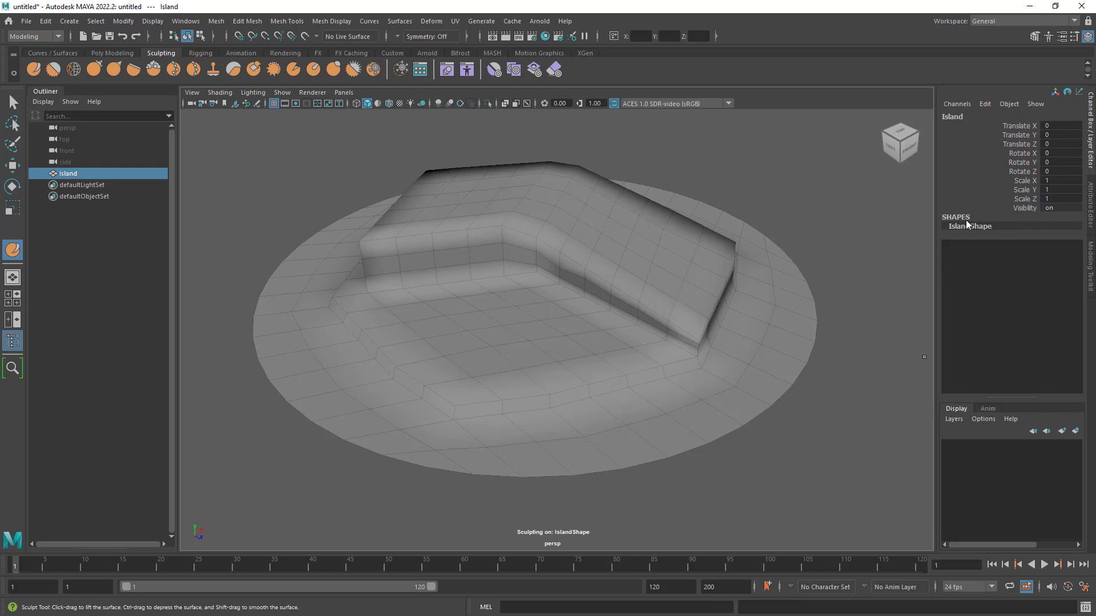
mouse_move(630, 312)
left_mouse_down("alt")
mouse_move(587, 306)
mouse_move(611, 313)
left_mouse_up("alt")
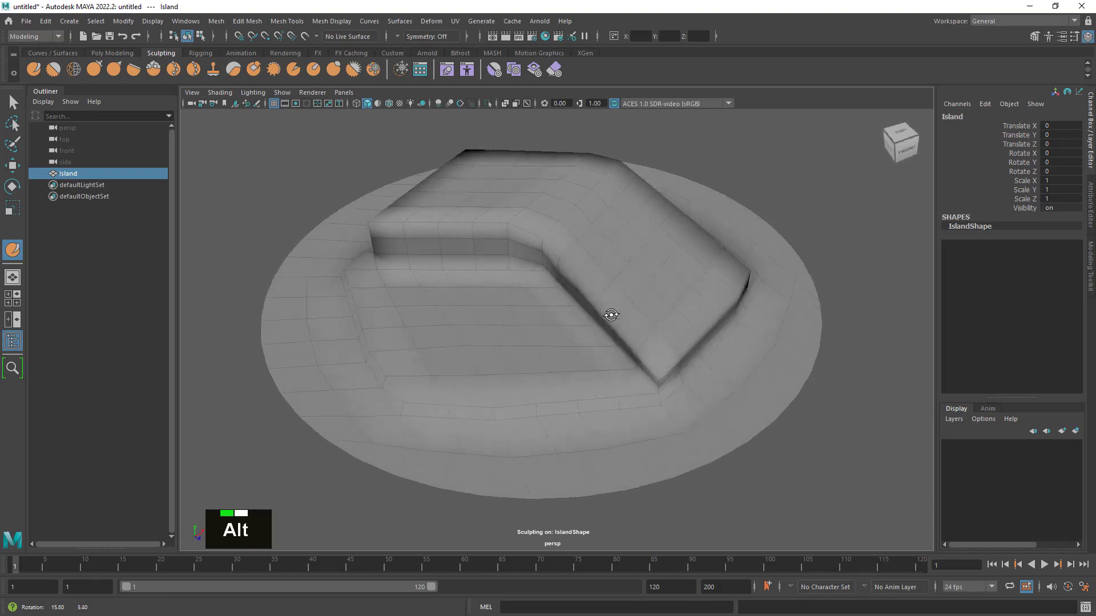
right_click_drag(610, 314, 698, 332, "alt")
left_click_drag(699, 332, 662, 345, "alt")
right_click_drag(663, 345, 644, 344, "alt")
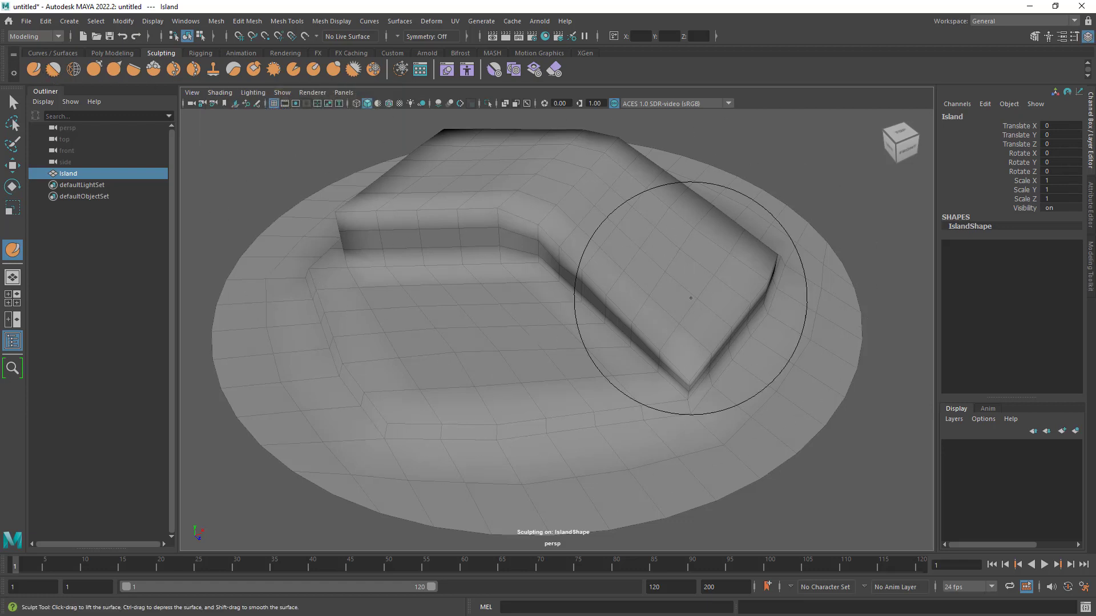
right_click_drag(741, 310, 641, 343, "alt")
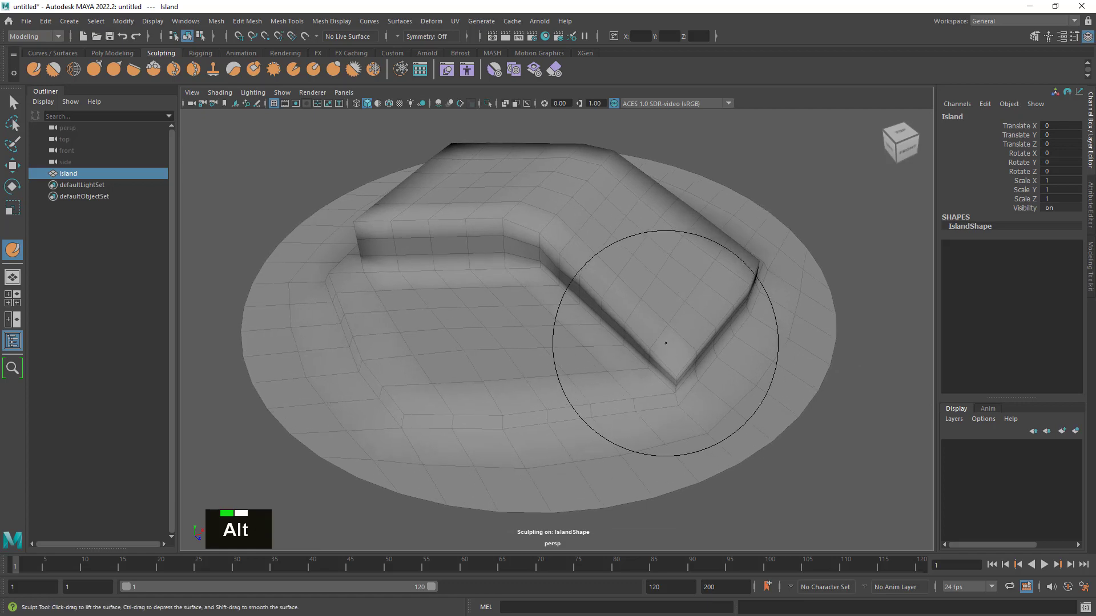
mouse_move(641, 342)
left_mouse_down("alt")
mouse_move(702, 323)
mouse_move(649, 326)
left_mouse_up("alt")
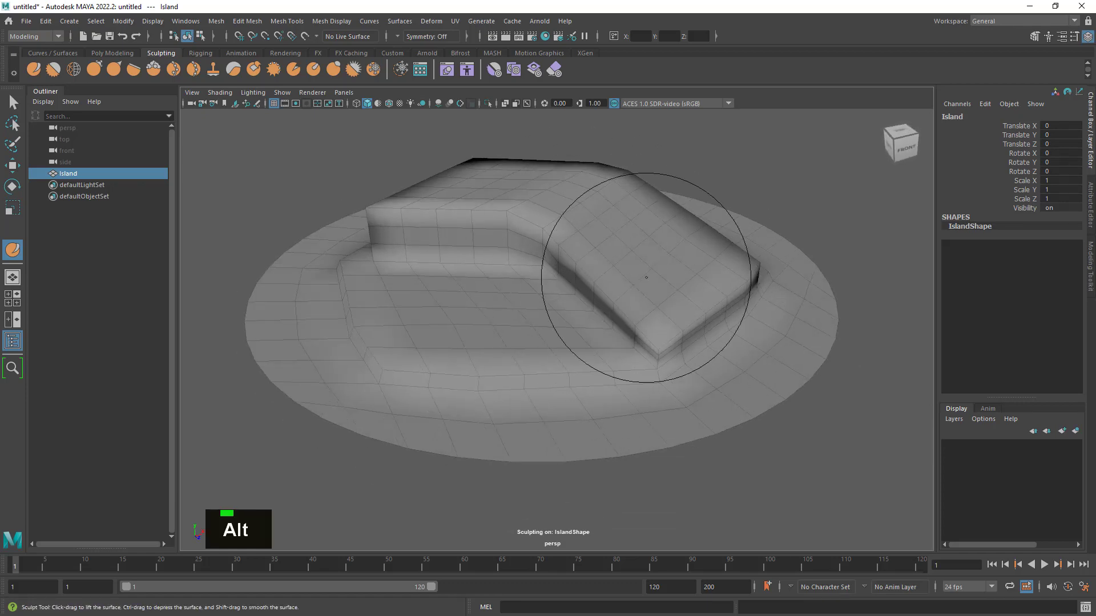
mouse_move(621, 277)
left_mouse_down("alt")
mouse_move(621, 289)
mouse_move(612, 274)
left_mouse_up("alt")
middle_click_drag(612, 270, 622, 288, "alt")
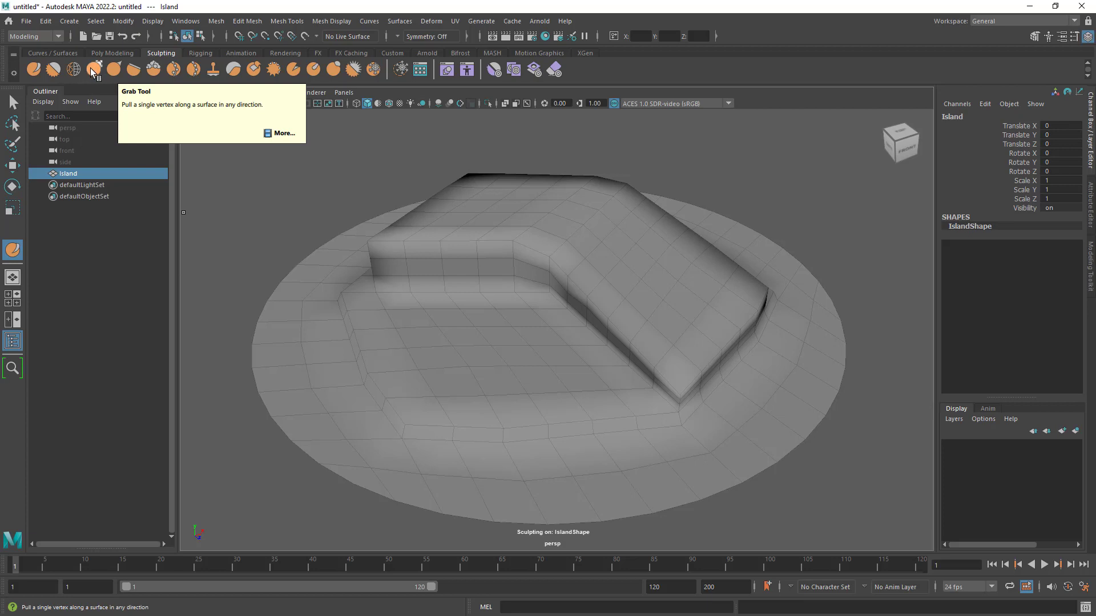
- Open the Sculpt Tool's settings, reset the tool to its defaults and place the settings window clear of the sculpting area
left_click(32, 68)
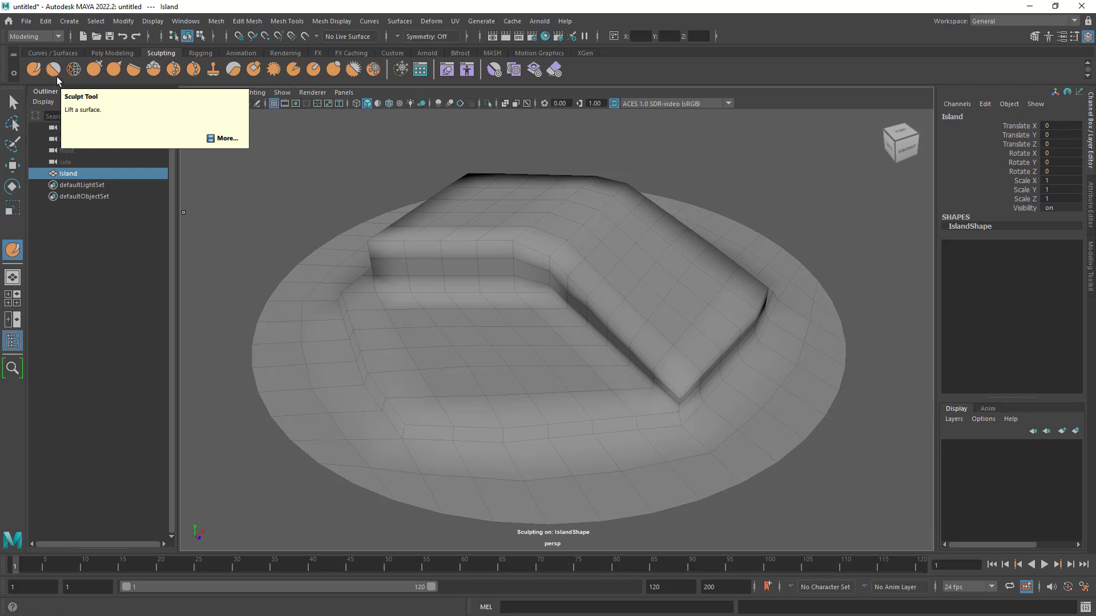
double_click(32, 68)
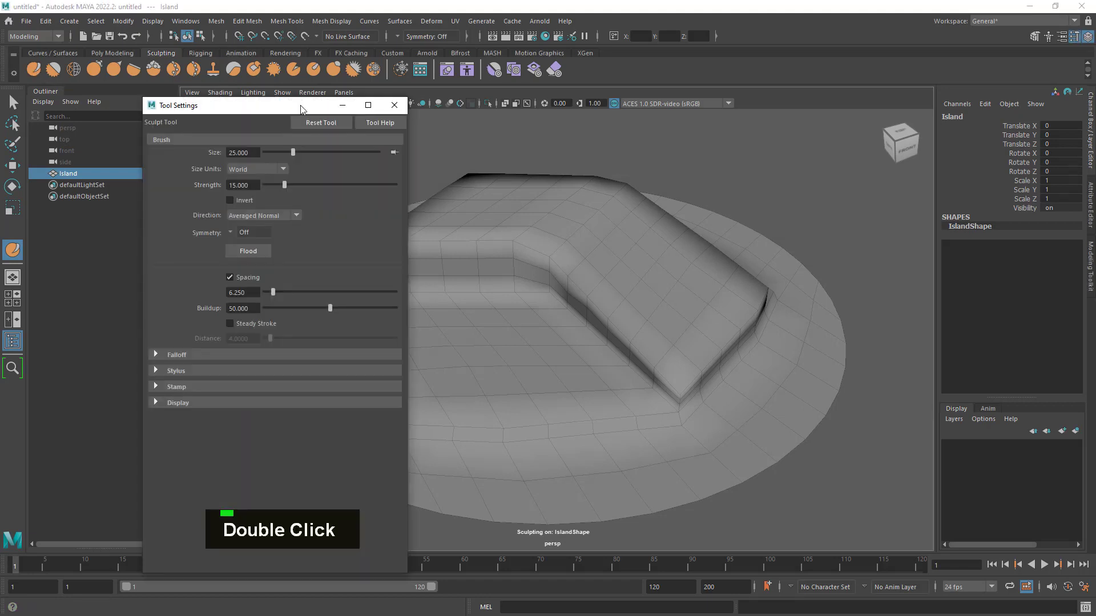
left_click_drag(266, 110, 303, 101)
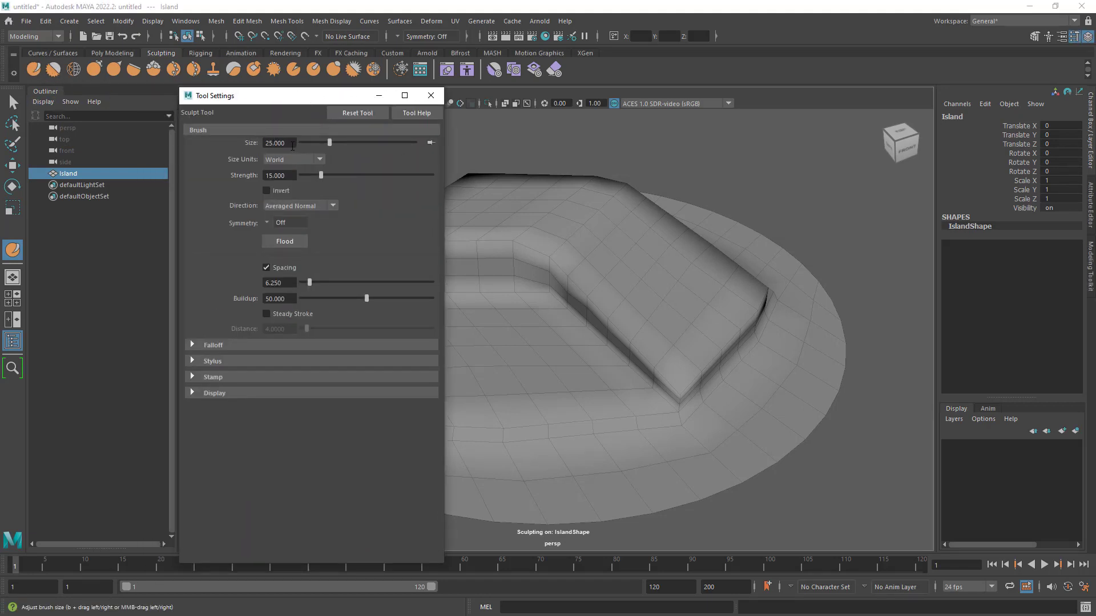
double_click(354, 114)
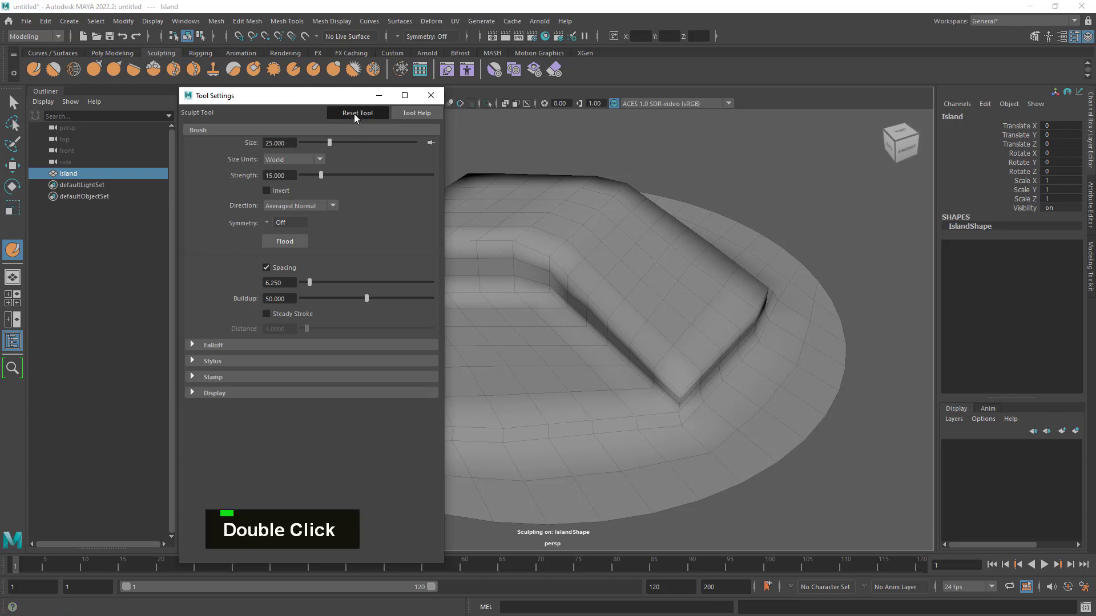
left_click_drag(306, 103, 309, 71)
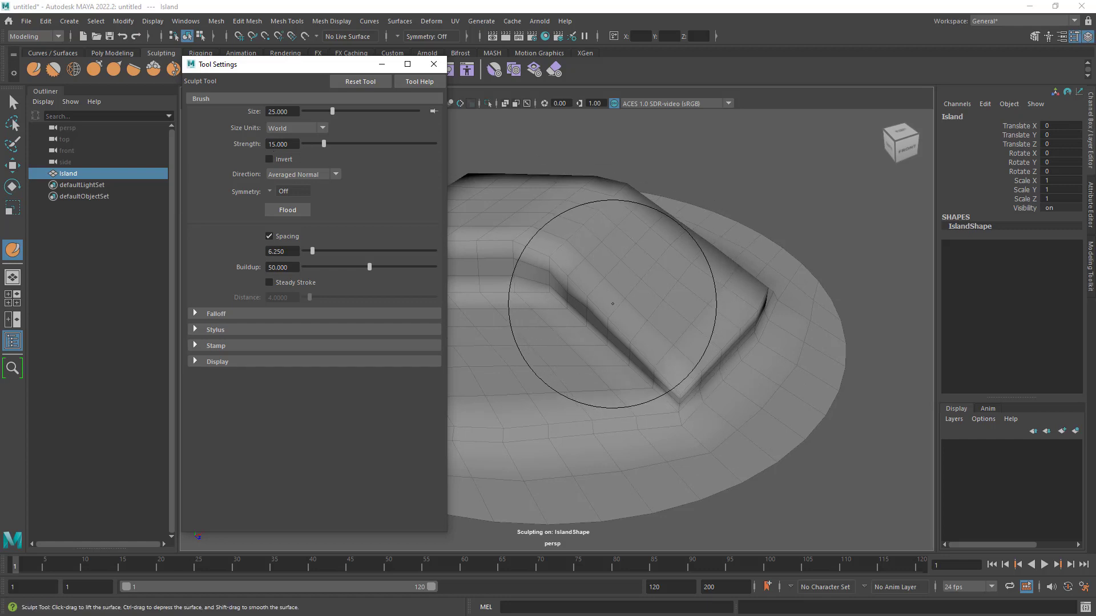
- Try a Sculpt stroke at the default strength across the lowered wing, inspect the shape and undo it
mouse_move(609, 311)
left_mouse_down()
mouse_move(656, 343)
mouse_move(707, 269)
mouse_move(645, 245)
mouse_move(627, 248)
mouse_move(747, 308)
mouse_move(662, 365)
mouse_move(787, 274)
mouse_move(745, 344)
mouse_move(641, 418)
left_mouse_up()
mouse_move(732, 320)
left_mouse_down()
mouse_move(644, 352)
mouse_move(879, 335)
mouse_move(660, 343)
mouse_move(868, 350)
left_mouse_up()
right_click_drag(868, 350, 694, 316, "alt")
middle_click_drag(694, 316, 734, 289, "alt")
left_click_drag(778, 355, 729, 343, "alt")
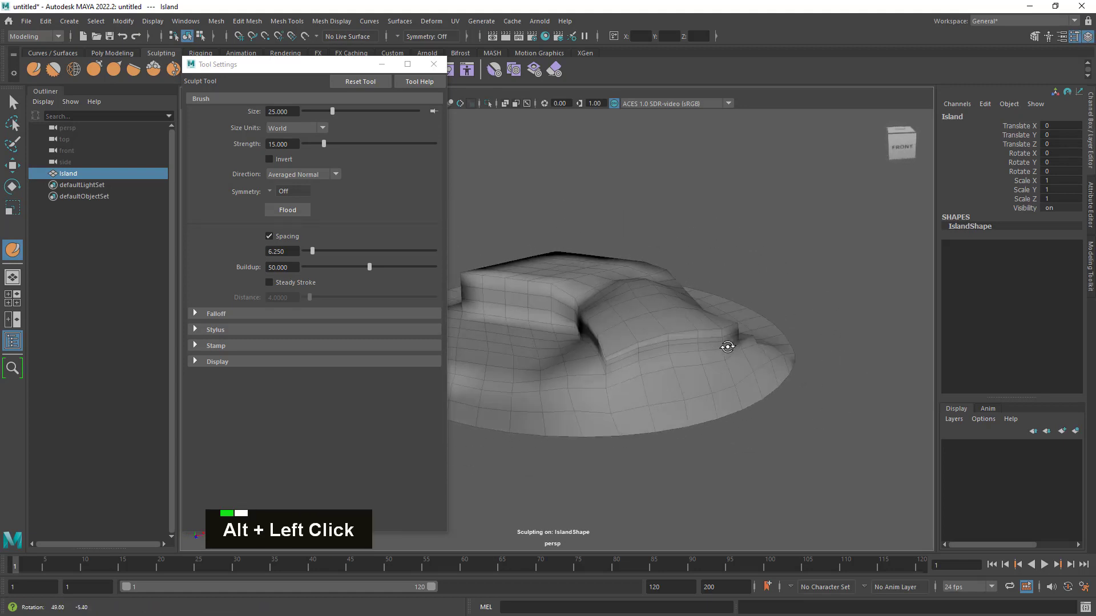
right_click_drag(729, 342, 755, 368, "alt")
left_click_drag(755, 368, 726, 371, "alt")
right_click_drag(727, 371, 741, 367, "alt")
middle_click_drag(742, 367, 746, 326, "alt")
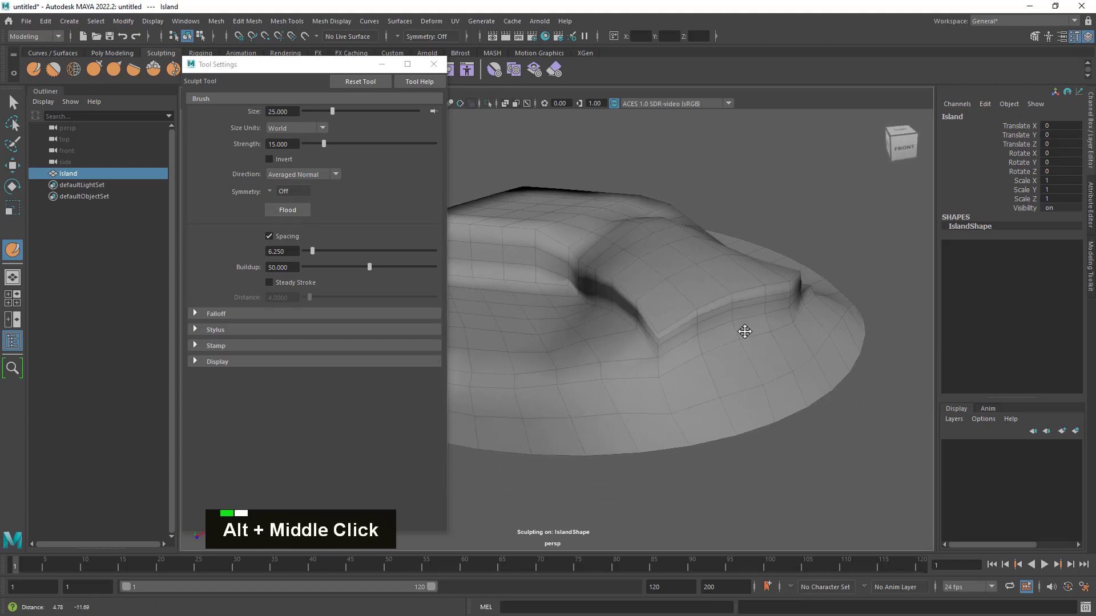
left_click_drag(746, 326, 744, 337, "alt")
key("ctrl+z")
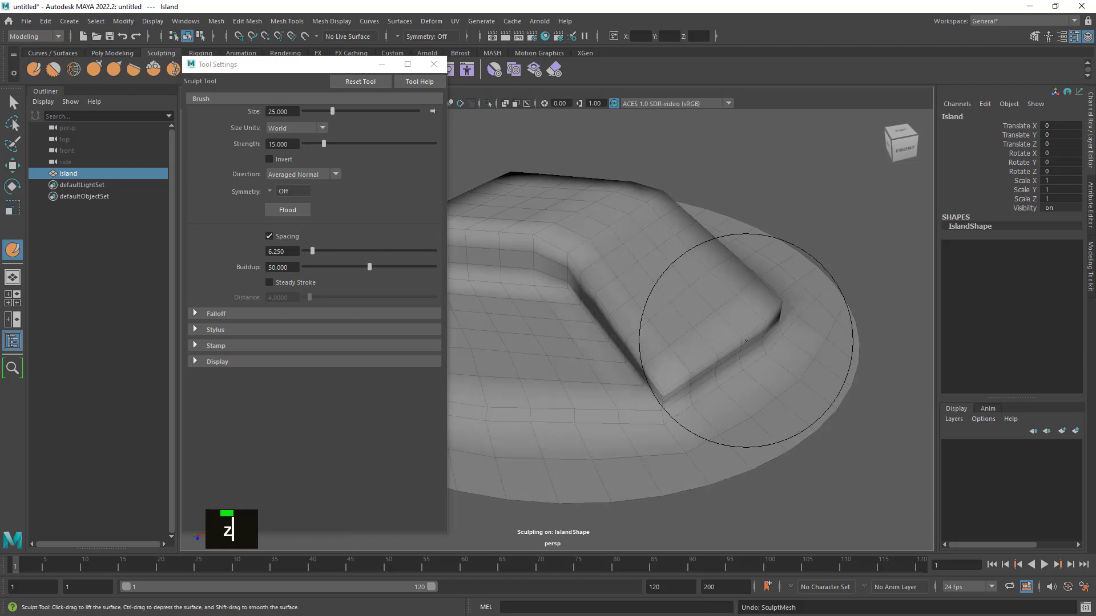
- Set the Sculpt Tool's strength to 5
mouse_move(668, 362)
left_mouse_down("alt")
mouse_move(717, 354)
mouse_move(673, 342)
left_mouse_up("alt")
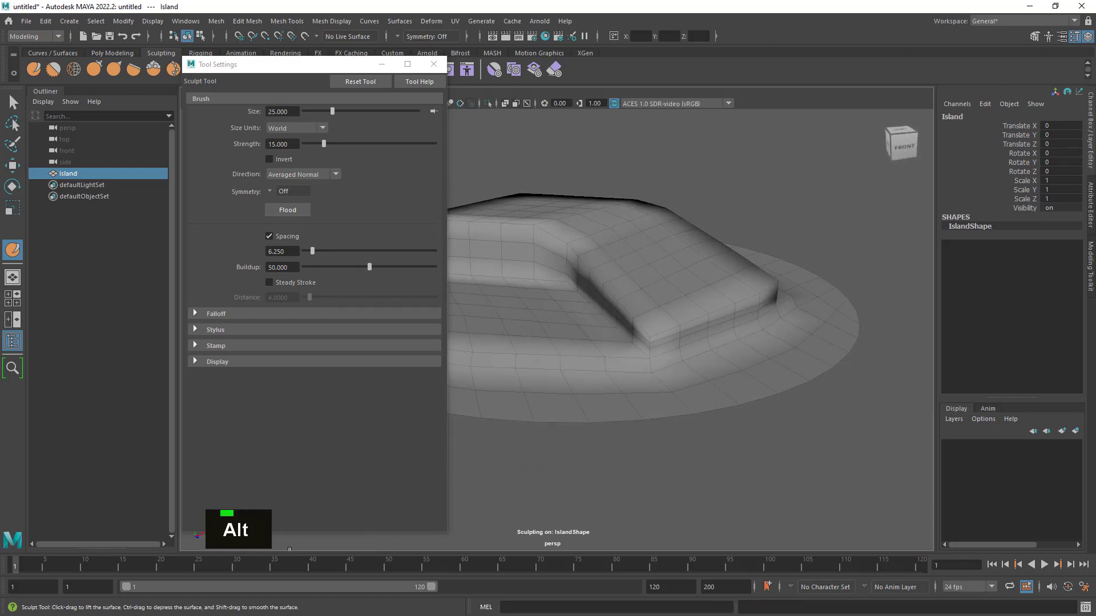
left_click_drag(661, 426, 753, 381, "alt")
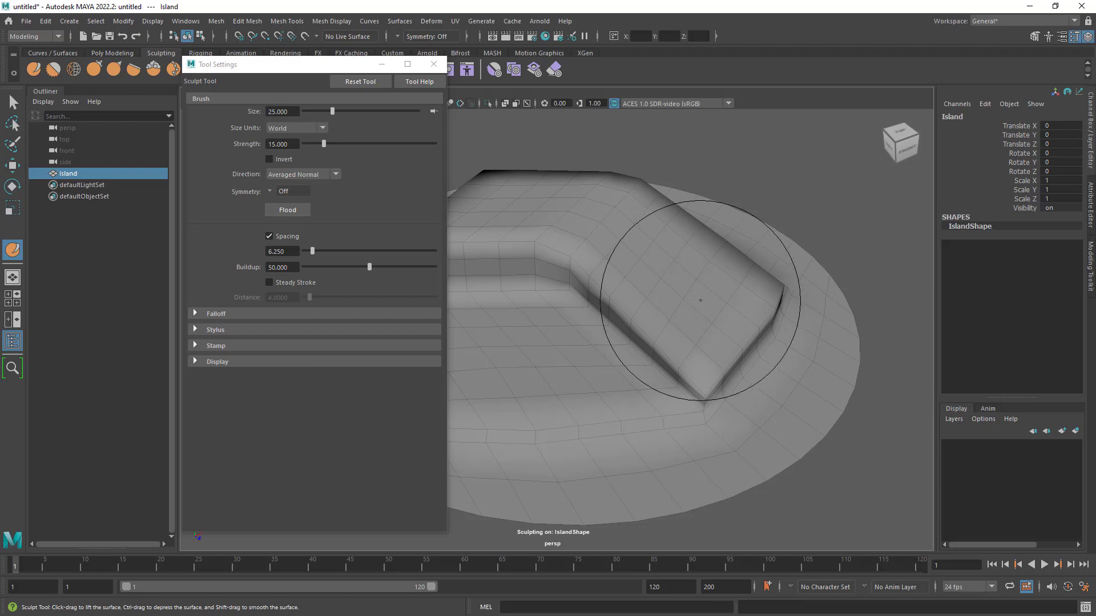
left_click_drag(292, 145, 126, 135)
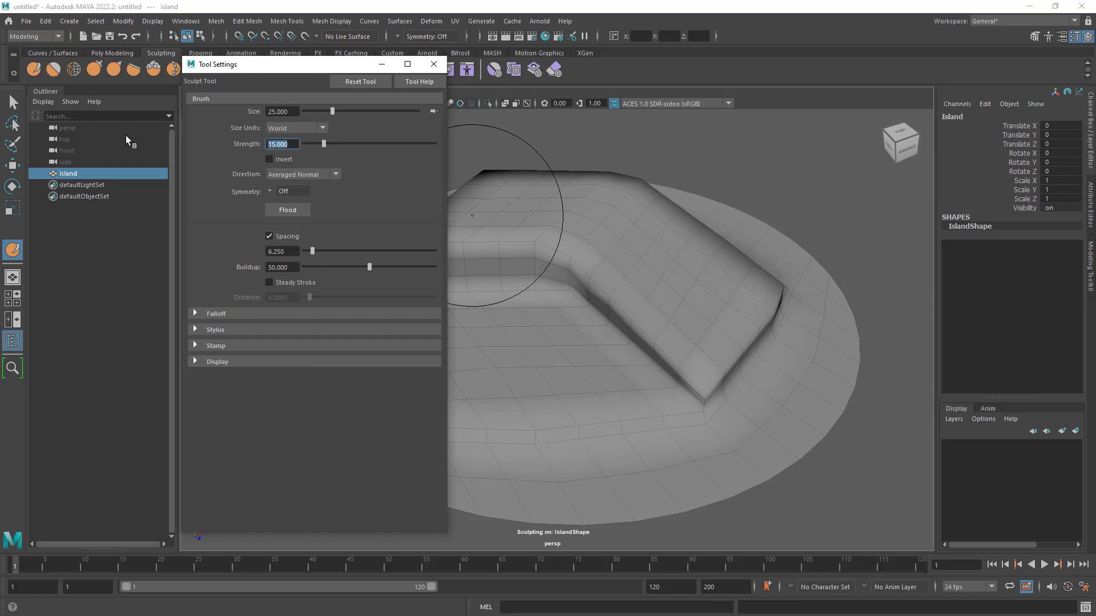
type("5")
key("Return")
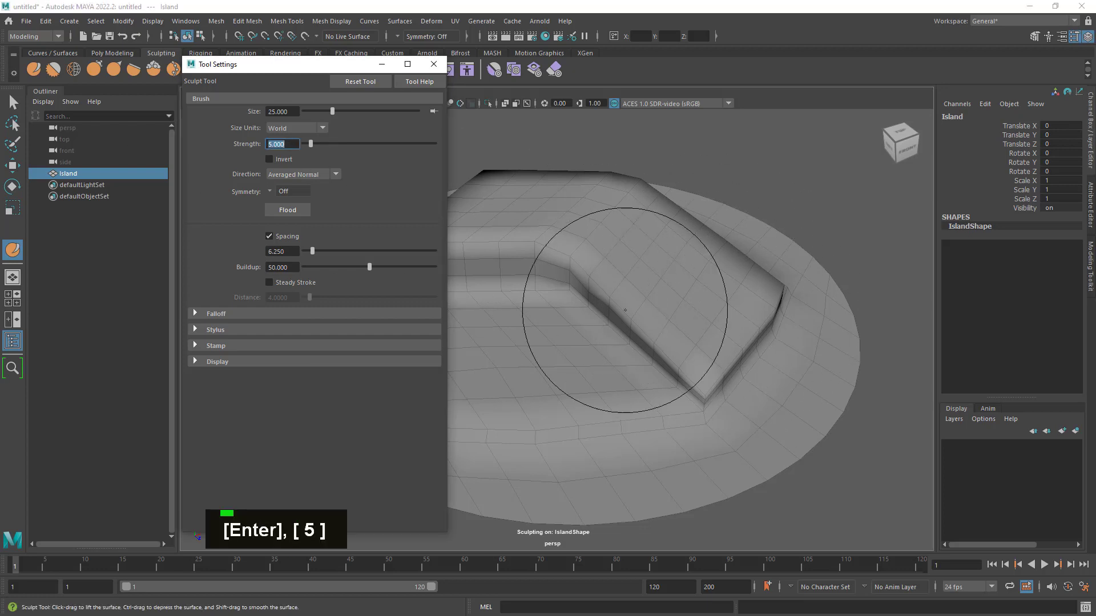
- Reduce the Sculpt Tool's brush size to about 9.3 over the lowered wing
right_click_drag(673, 311, 725, 300, "alt")
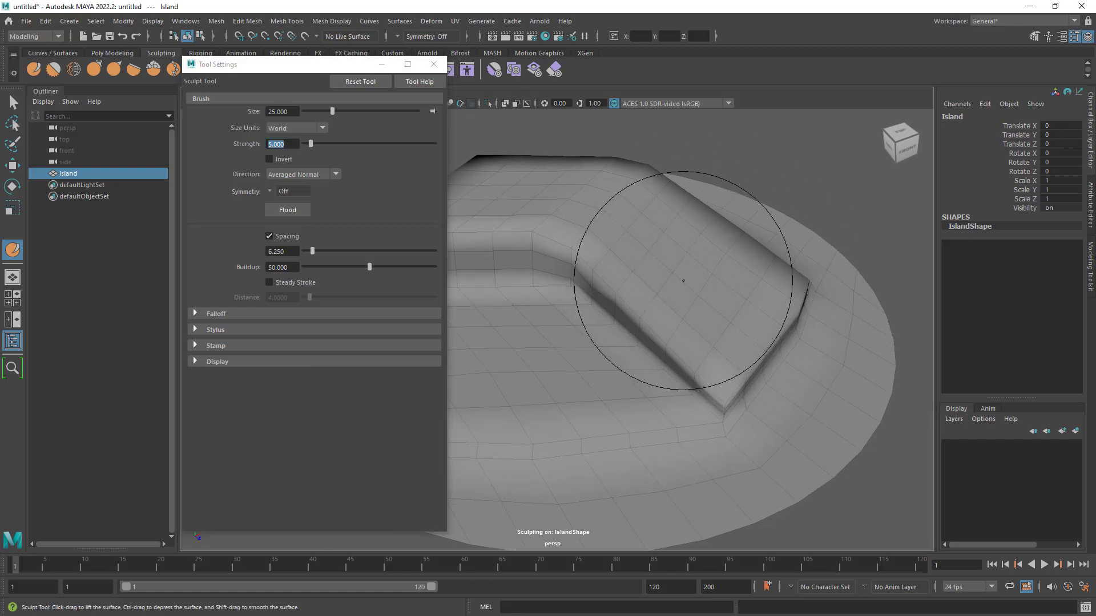
right_click_drag(687, 280, 692, 274, "alt")
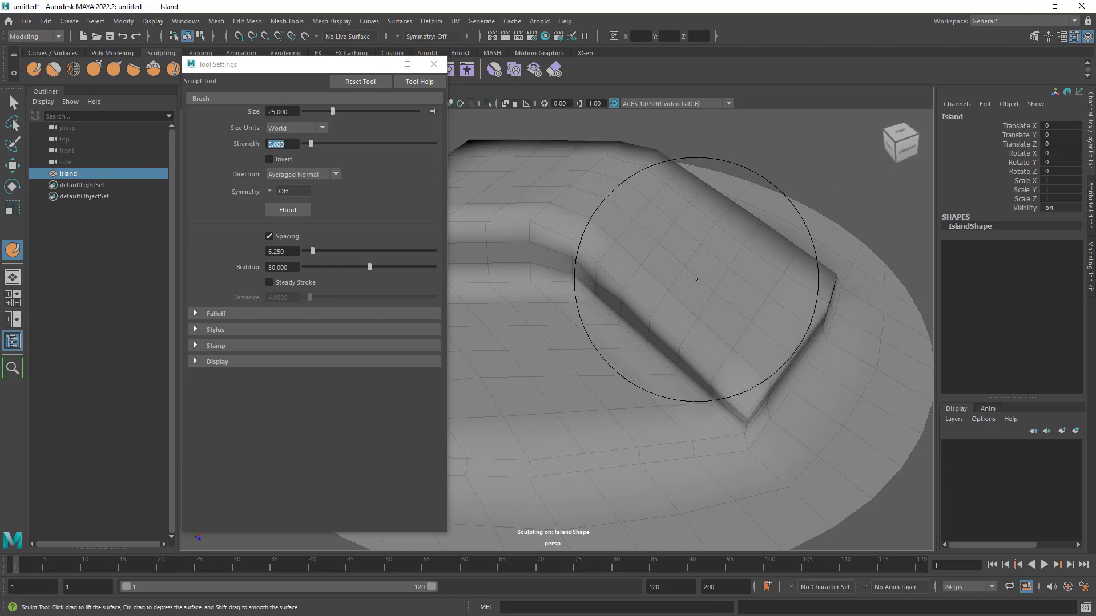
left_click_drag(708, 275, 706, 273, "alt")
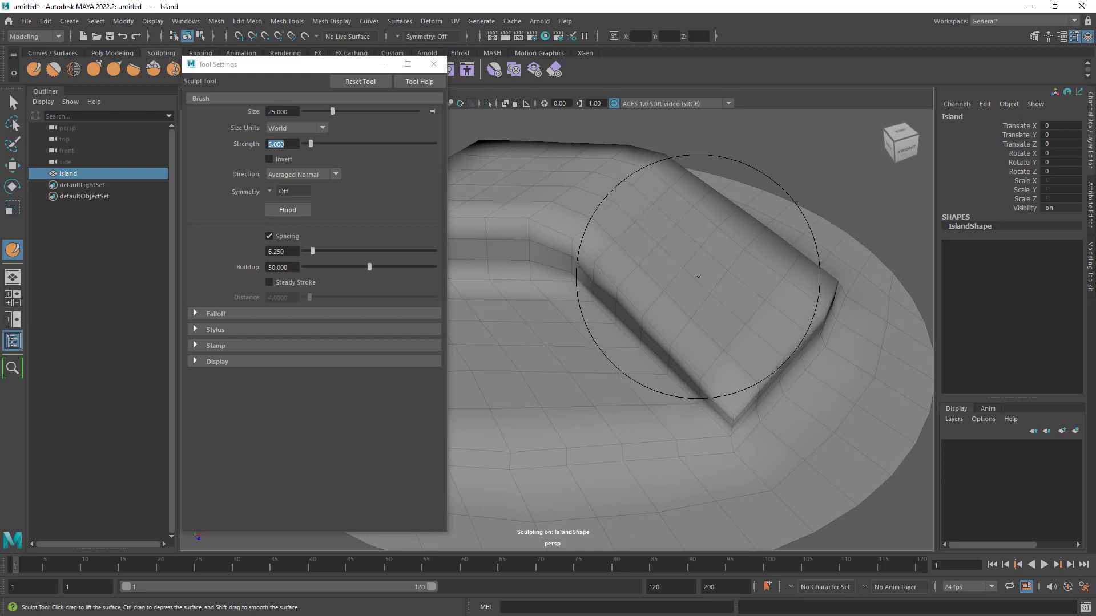
key("b")
left_click_drag(697, 276, 698, 251)
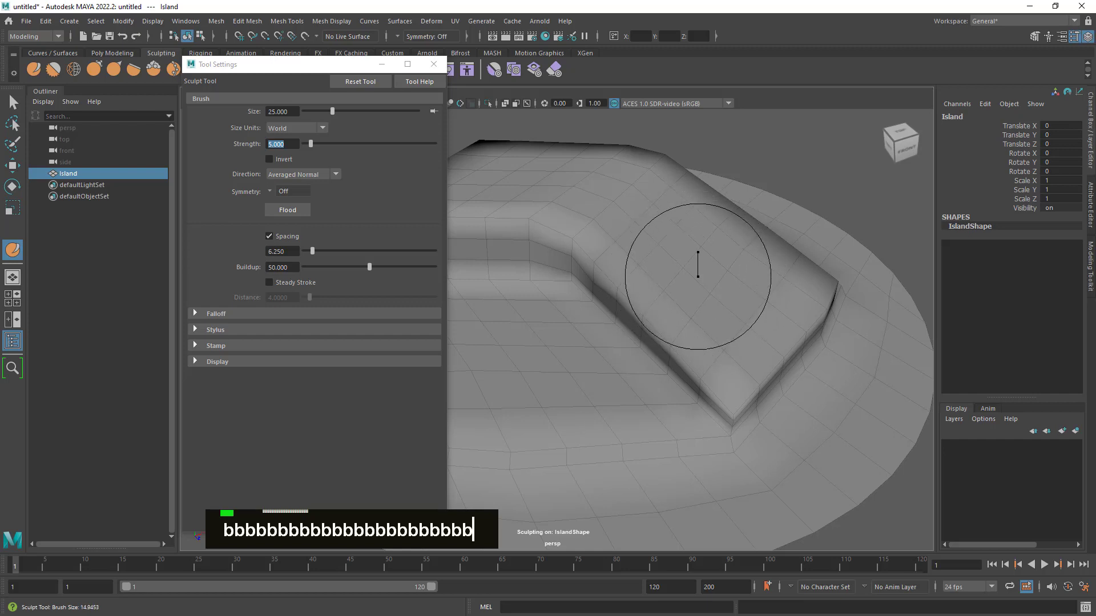
mouse_move(697, 252)
left_mouse_down()
mouse_move(692, 326)
mouse_move(675, 345)
left_mouse_up()
- Examine the lowered wing and the island's stepped cliffs from all around
right_click_drag(676, 344, 773, 338, "alt")
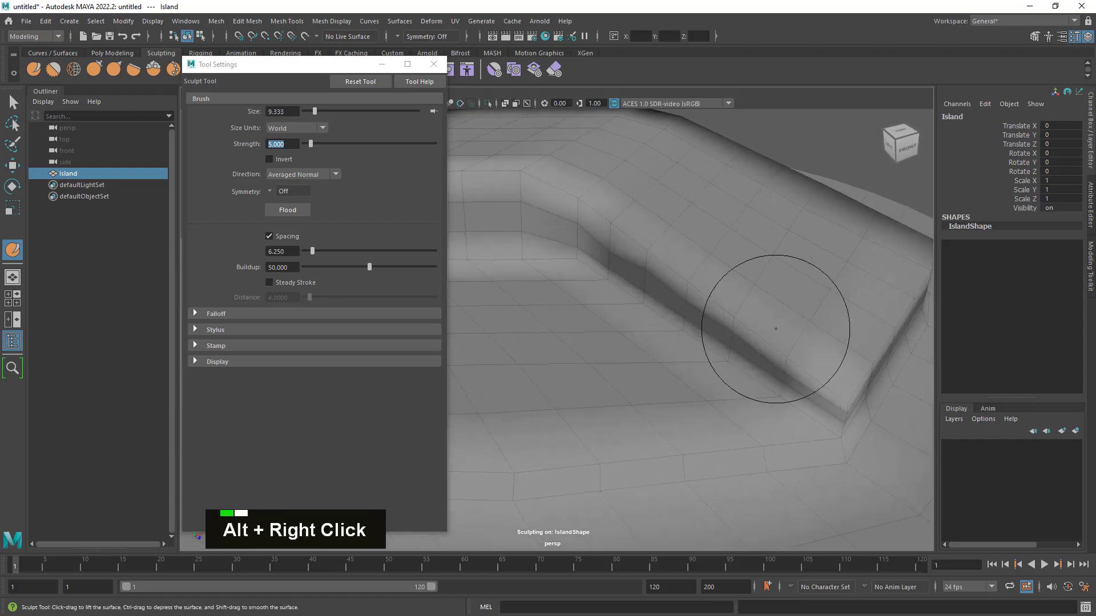
middle_click_drag(773, 337, 737, 342, "alt")
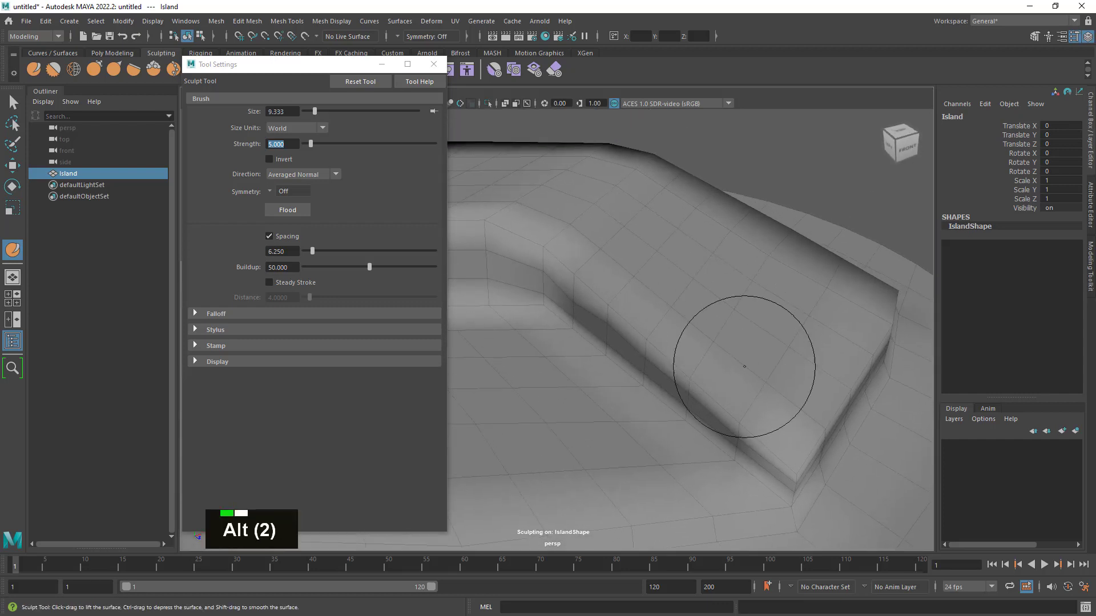
left_click_drag(746, 355, 483, 362, "alt")
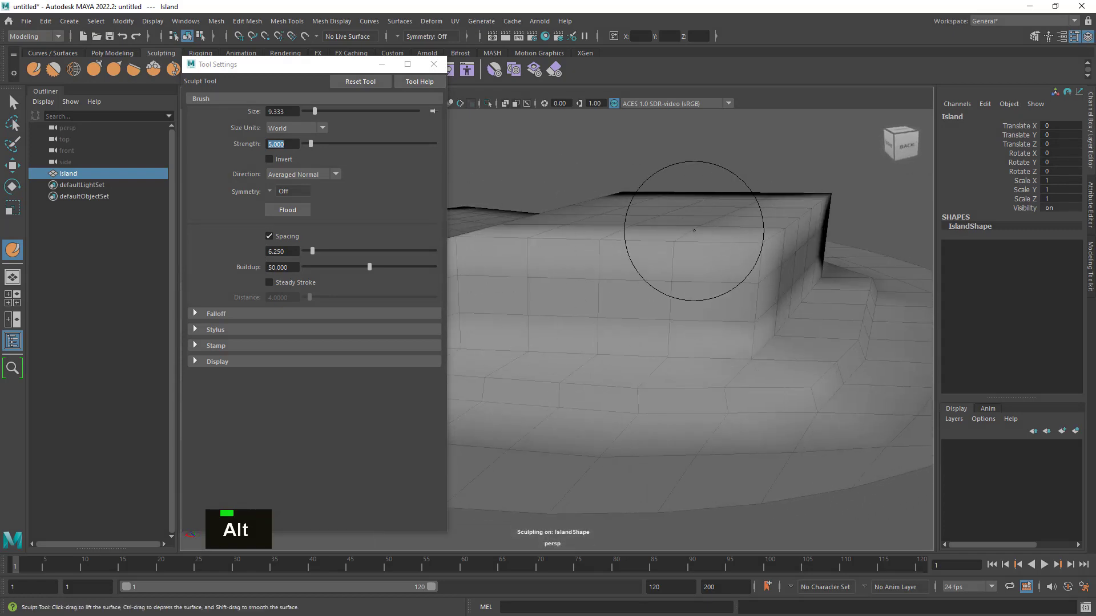
left_click_drag(758, 245, 709, 245, "alt")
left_click_drag(635, 280, 621, 276, "alt")
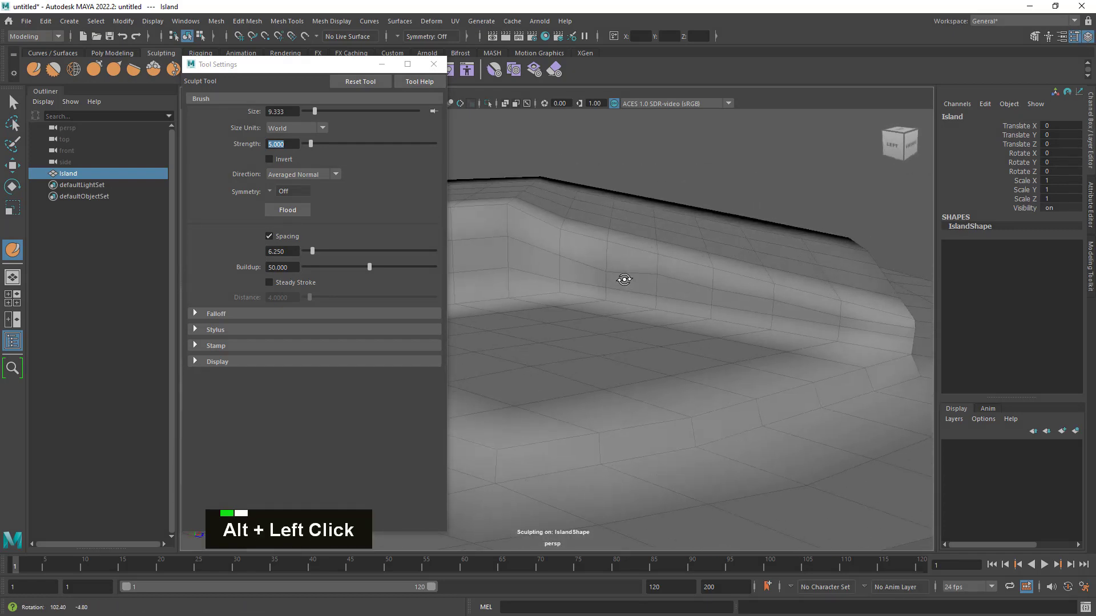
middle_click_drag(604, 276, 848, 350, "alt")
left_click_drag(849, 350, 771, 331, "alt")
middle_click_drag(771, 331, 677, 341, "alt")
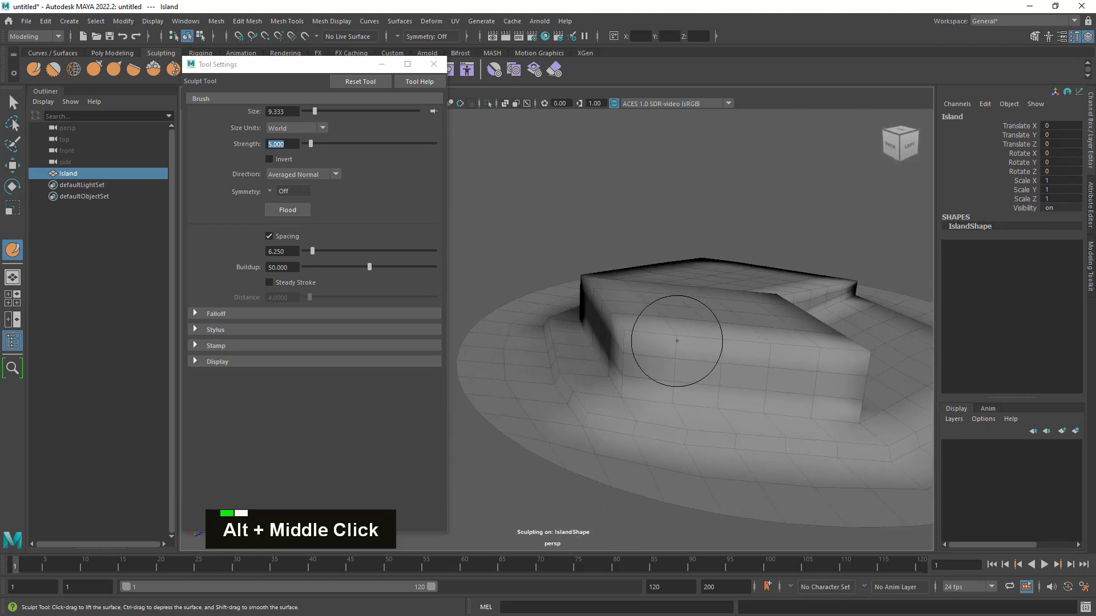
left_click_drag(639, 349, 810, 359, "alt")
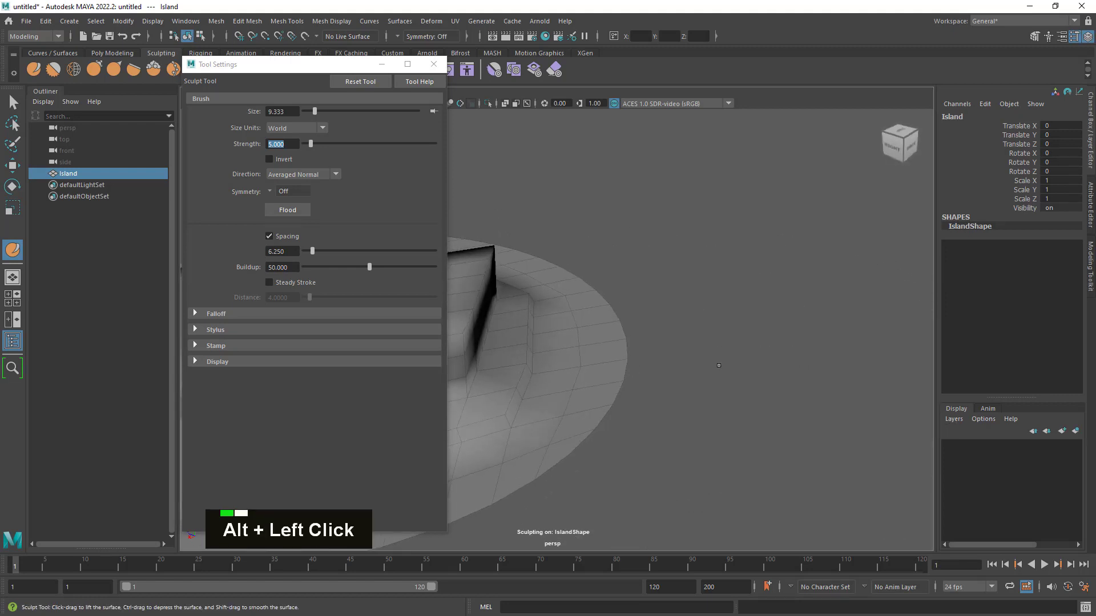
middle_click_drag(495, 361, 641, 381, "alt")
left_click_drag(641, 381, 640, 458, "alt")
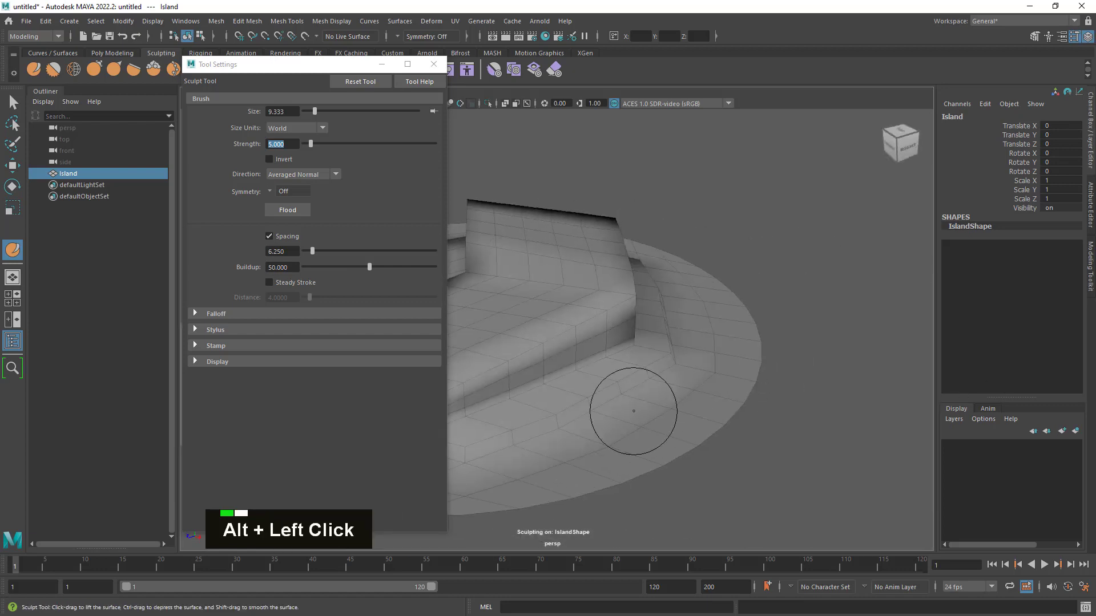
middle_click_drag(640, 458, 788, 362, "alt")
left_click_drag(763, 401, 828, 405, "alt")
middle_click_drag(828, 405, 888, 409, "alt")
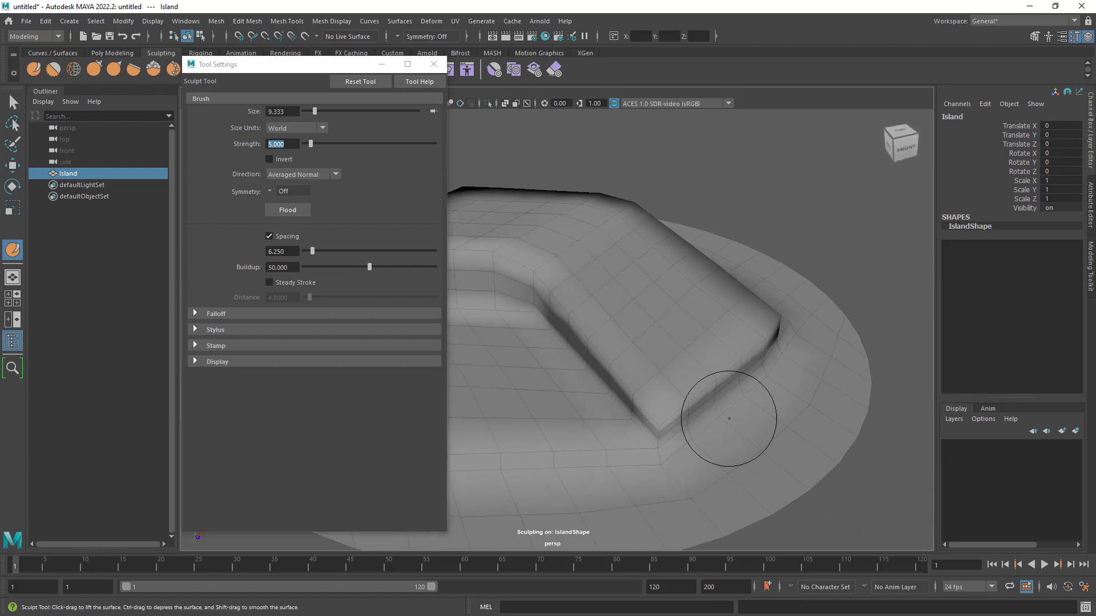
middle_click_drag(752, 392, 759, 416, "alt")
left_click_drag(758, 416, 766, 404, "alt")
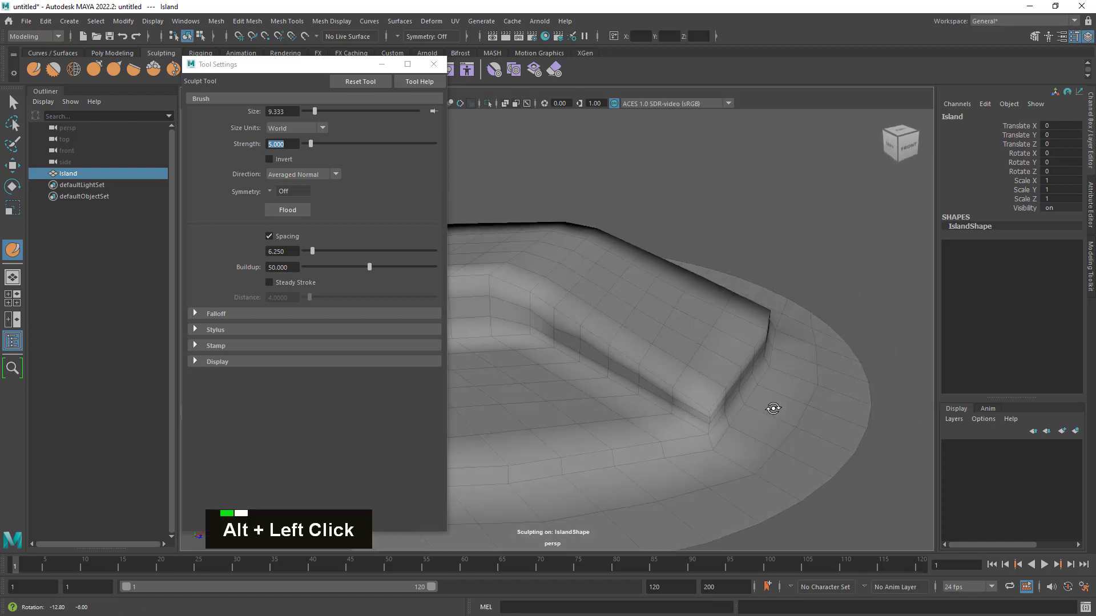
middle_click_drag(765, 403, 776, 401, "alt")
- Place the tool settings window clear of the island and reduce the Sculpt Tool's brush size to about 3.4 over the lowered wing's end
mouse_move(320, 64)
left_mouse_down()
mouse_move(277, 136)
mouse_move(218, 135)
left_mouse_up()
middle_click_drag(702, 318, 751, 331, "alt")
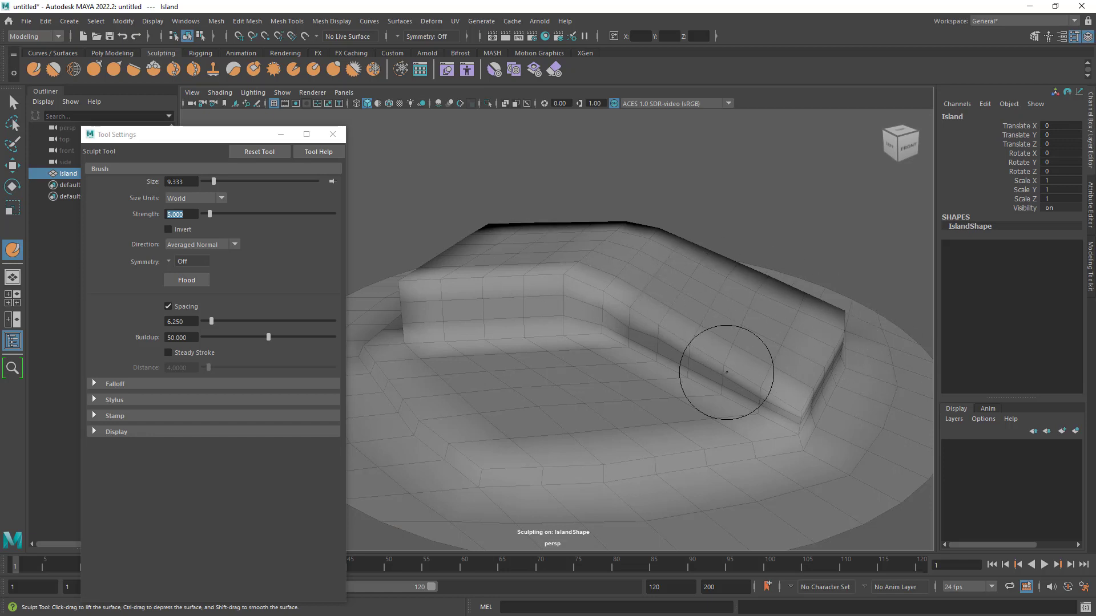
left_click_drag(759, 331, 790, 379, "alt")
middle_click_drag(790, 379, 641, 257, "alt")
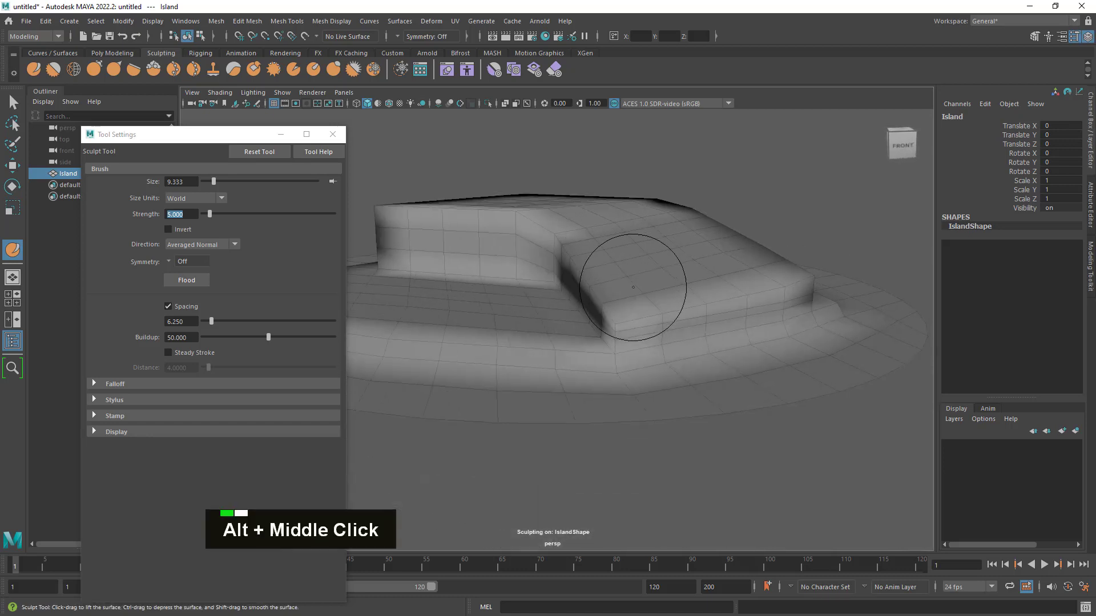
left_click_drag(641, 257, 736, 313, "alt")
middle_click_drag(737, 313, 365, 188, "alt")
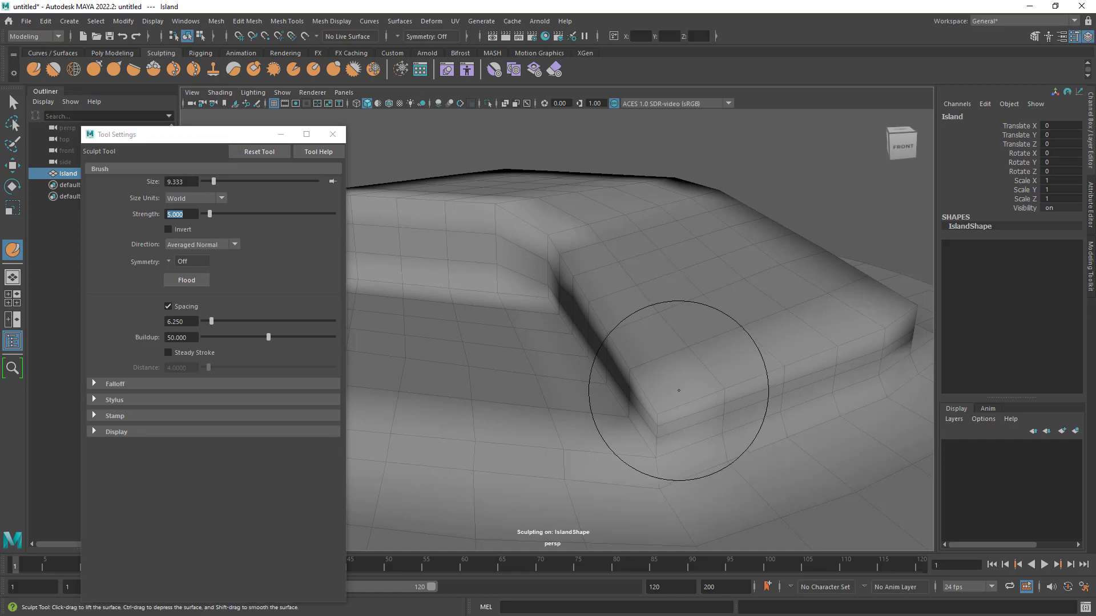
key("b")
left_click_drag(697, 375, 656, 385)
right_click_drag(712, 383, 773, 379, "alt")
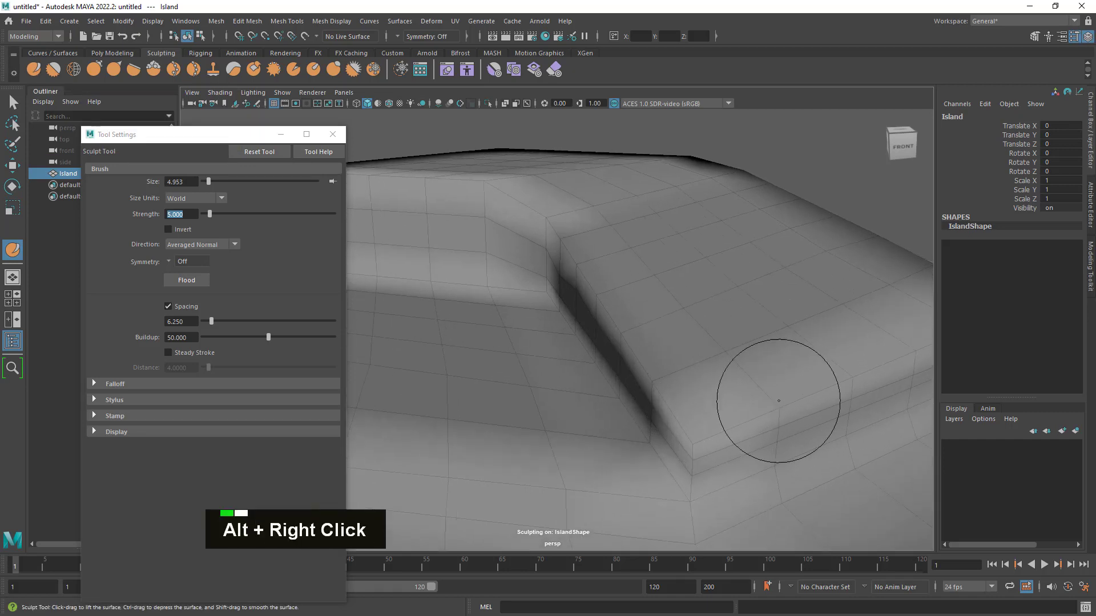
middle_click_drag(773, 379, 729, 372, "alt")
mouse_move(729, 371)
left_mouse_down("alt")
mouse_move(727, 345)
mouse_move(698, 371)
left_mouse_up("alt")
key("b")
- Sculpt uneven dents into the cliff face at the lowered wing's end and smooth the edge above them
mouse_move(699, 425)
left_mouse_down("alt")
mouse_move(752, 399)
mouse_move(727, 404)
left_mouse_up("alt")
double_click(797, 375)
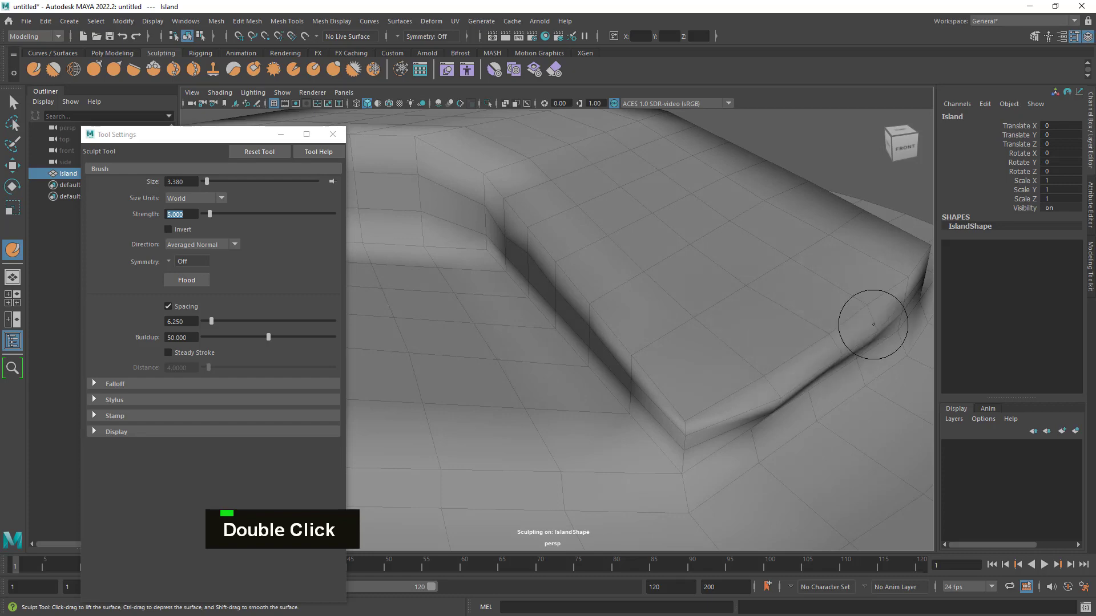
mouse_move(892, 318)
left_mouse_down("alt")
mouse_move(823, 350)
mouse_move(832, 345)
mouse_move(773, 344)
mouse_move(702, 378)
mouse_move(615, 389)
mouse_move(690, 378)
left_mouse_up("alt")
left_click(623, 404, "ctrl")
left_click_drag(732, 340, 688, 359, "ctrl")
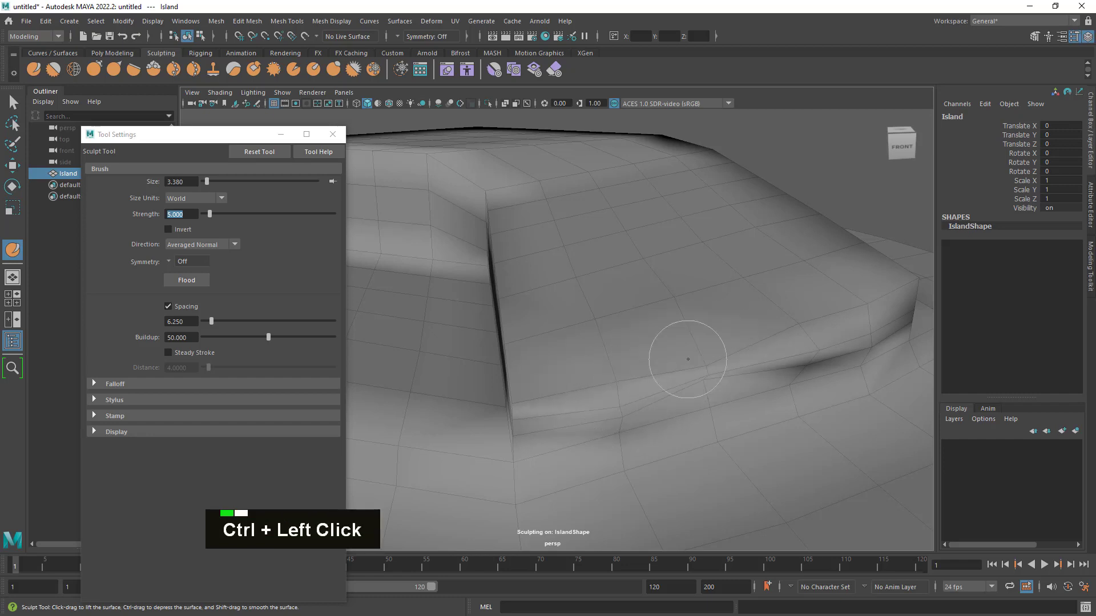
mouse_move(803, 378)
left_mouse_down("alt")
mouse_move(822, 367)
mouse_move(807, 371)
left_mouse_up("alt")
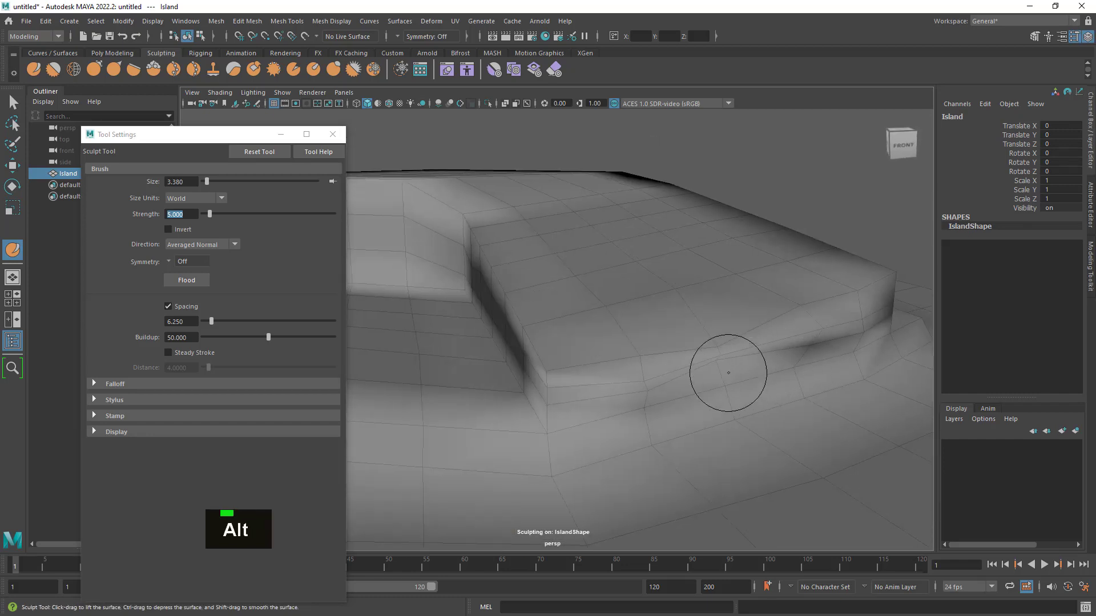
left_click_drag(735, 356, 694, 366, "shift")
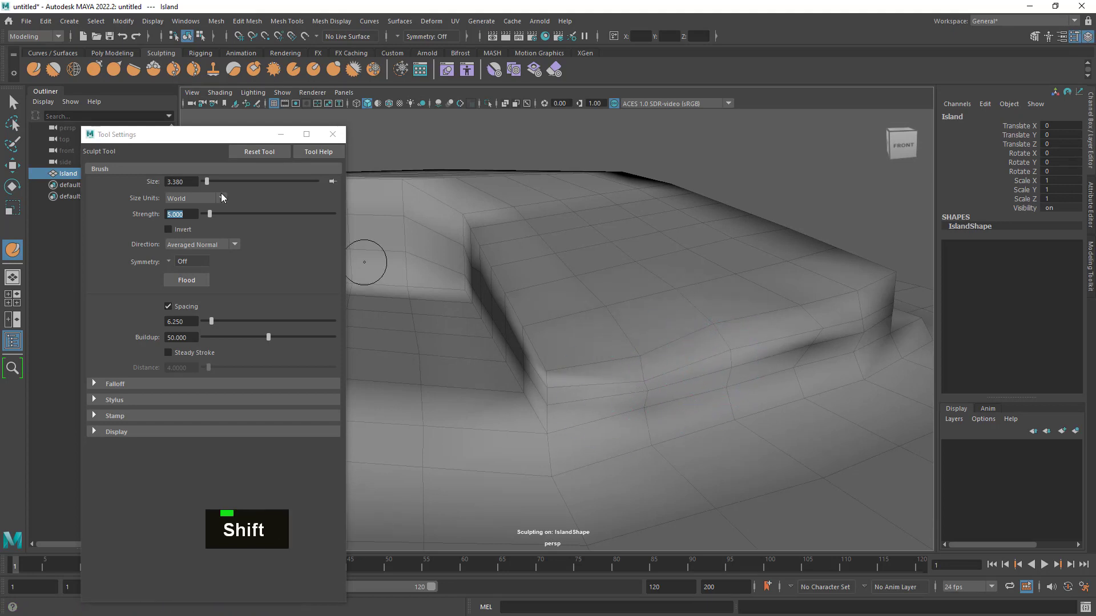
- Switch to the Smooth Tool and set its strength to 5
left_click(56, 68)
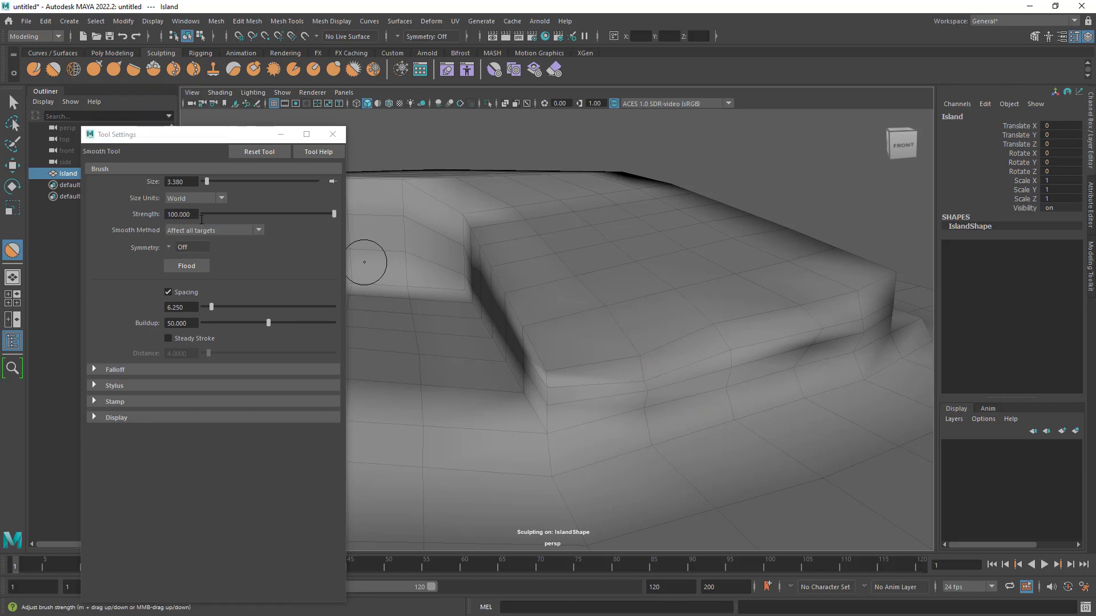
left_click_drag(245, 212, 224, 213)
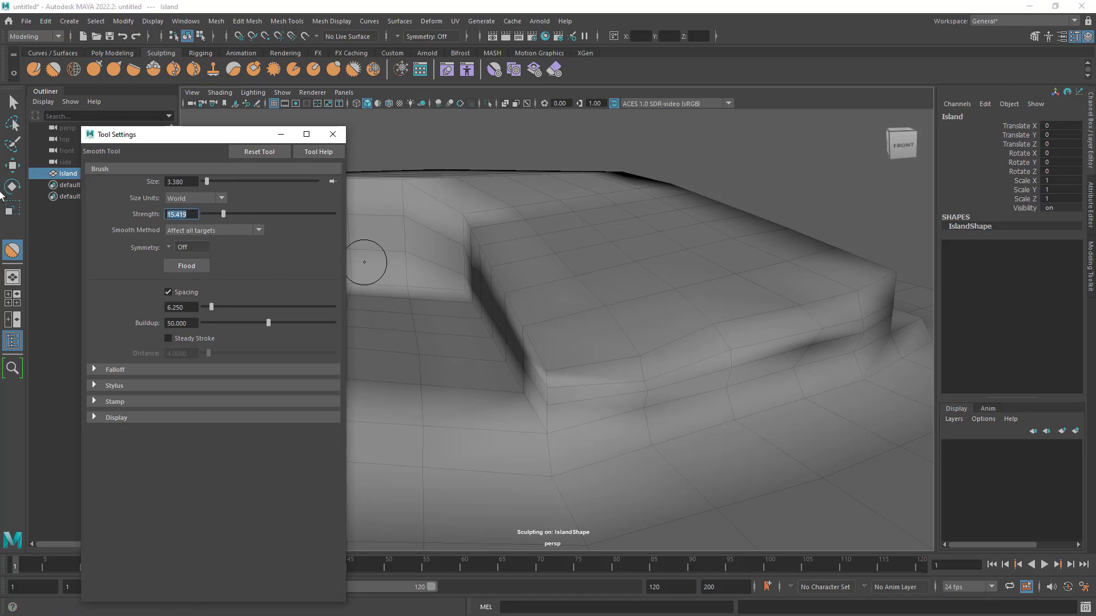
type("5")
key("Return")
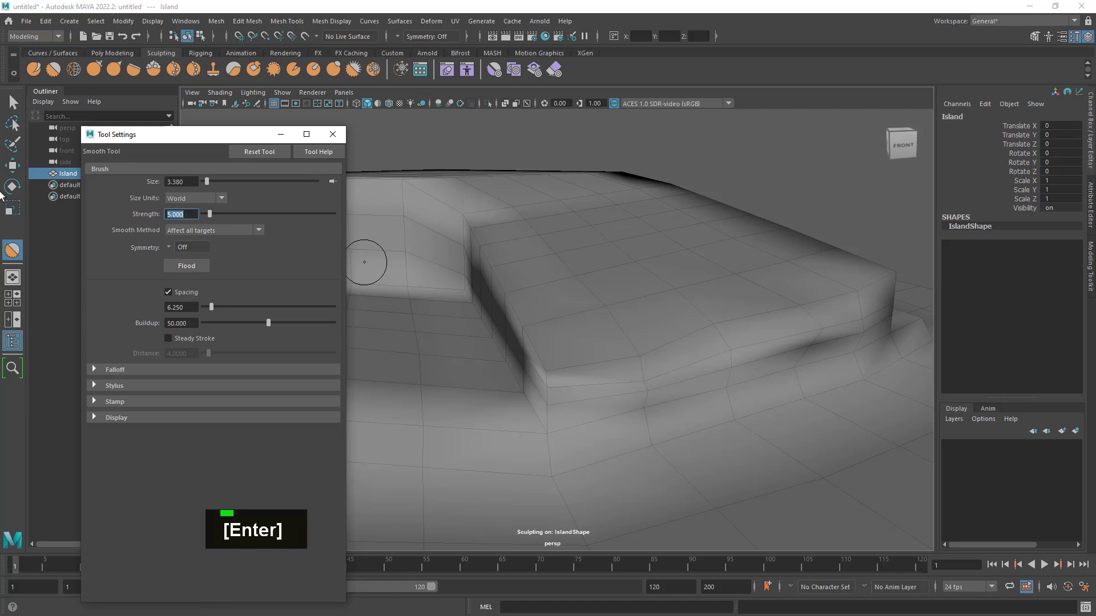
left_click_drag(668, 277, 403, 235, "alt")
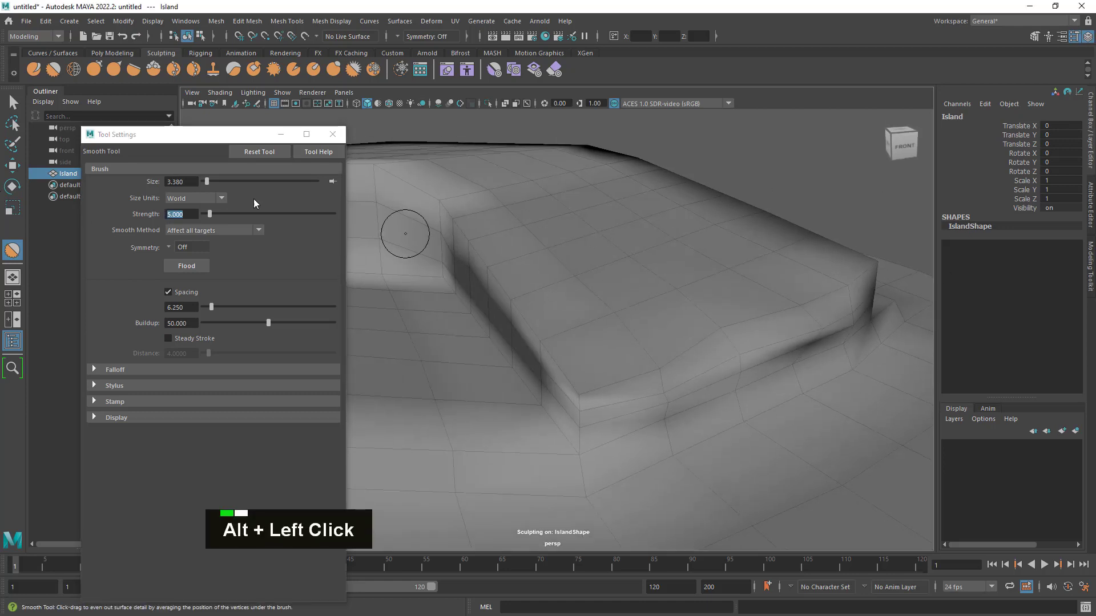
- Compare the sculpting brushes' strengths and set the Relax Tool's strength to 10
left_click(33, 71)
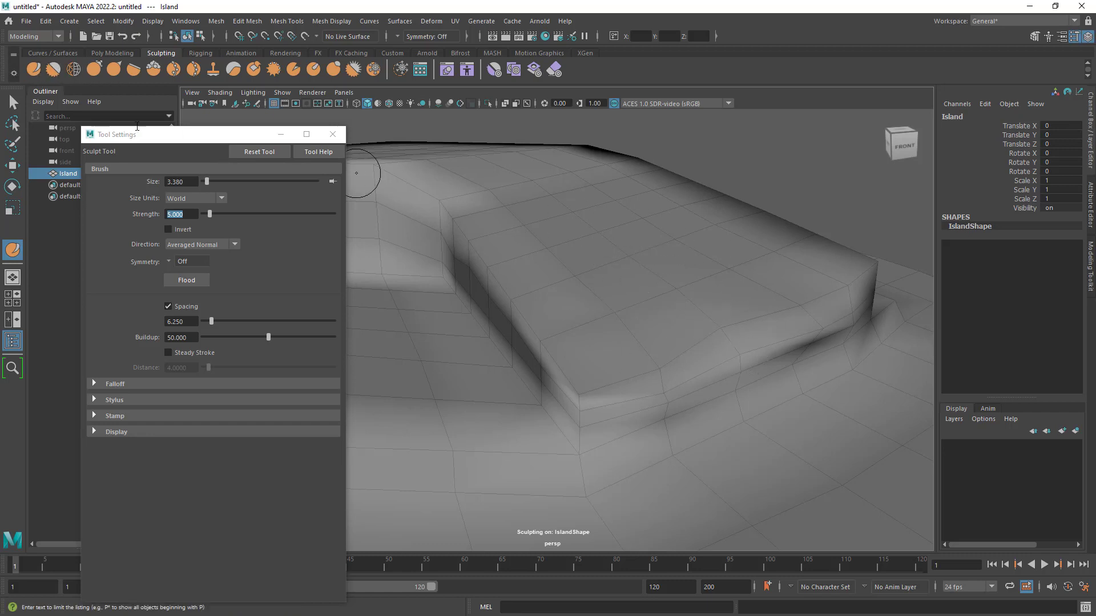
left_click(75, 70)
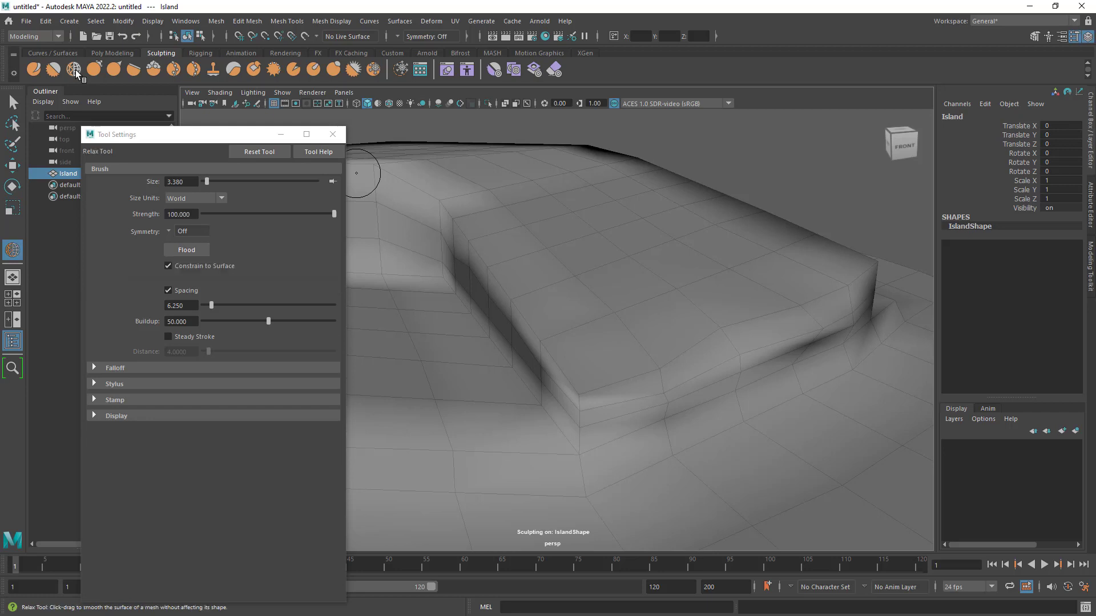
left_click_drag(334, 214, 297, 213)
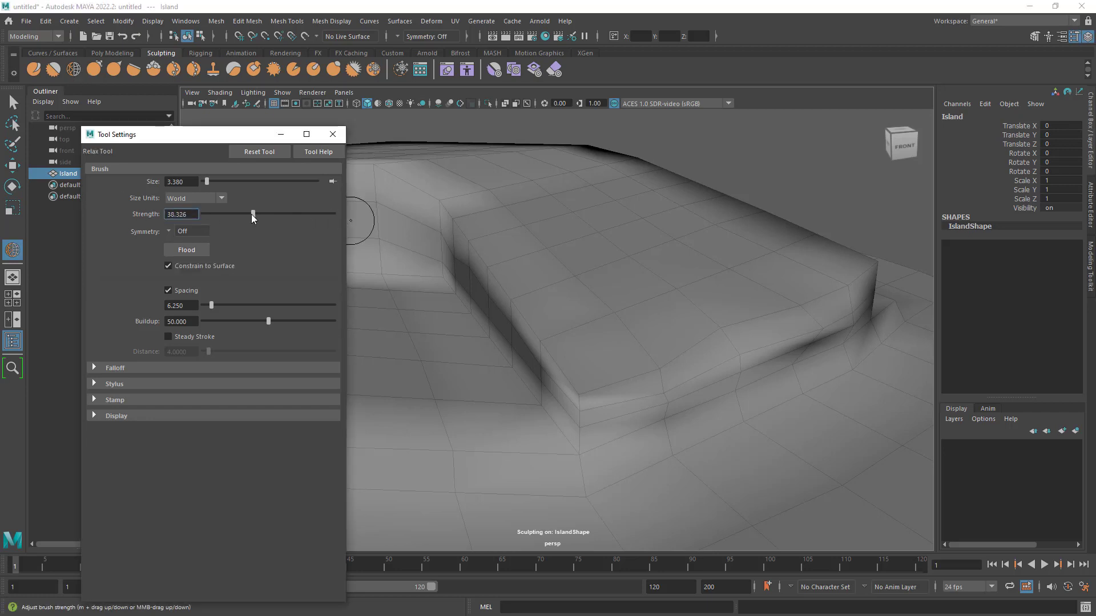
left_click(52, 73)
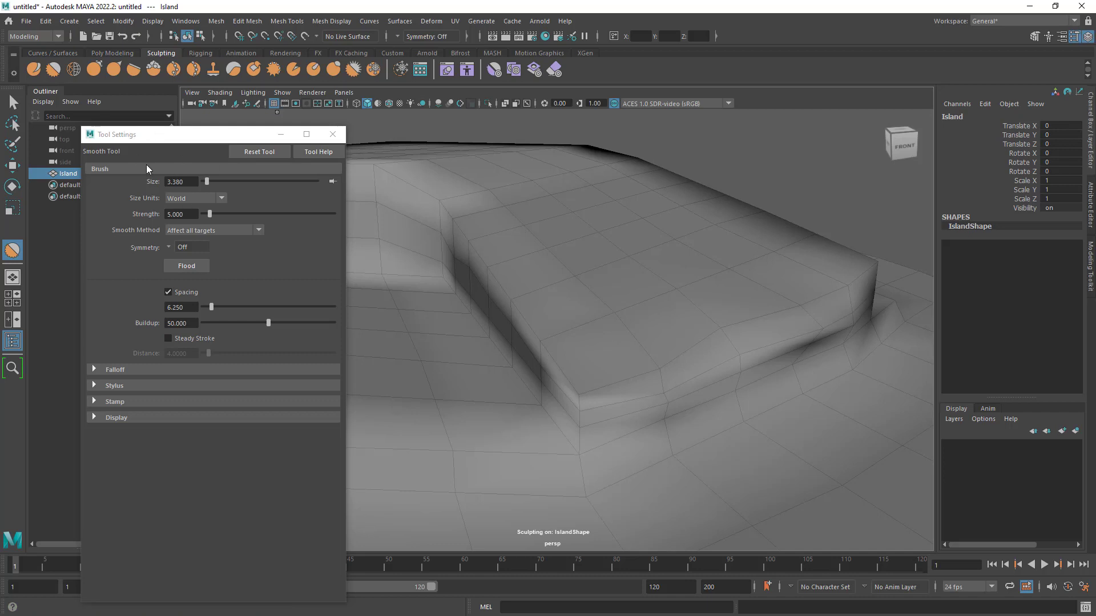
left_click(76, 70)
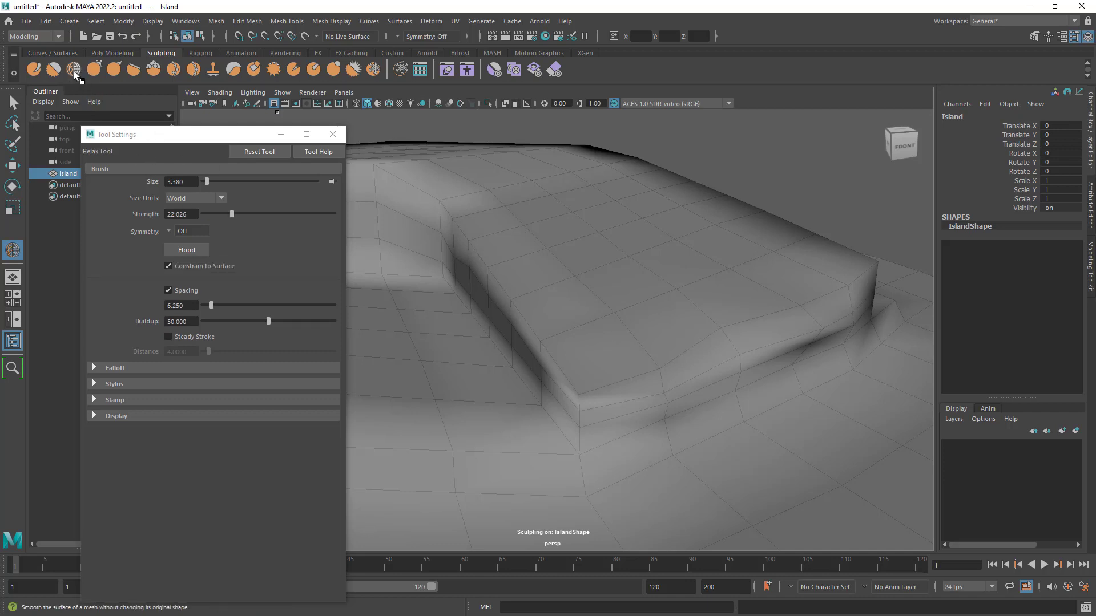
left_click(182, 214)
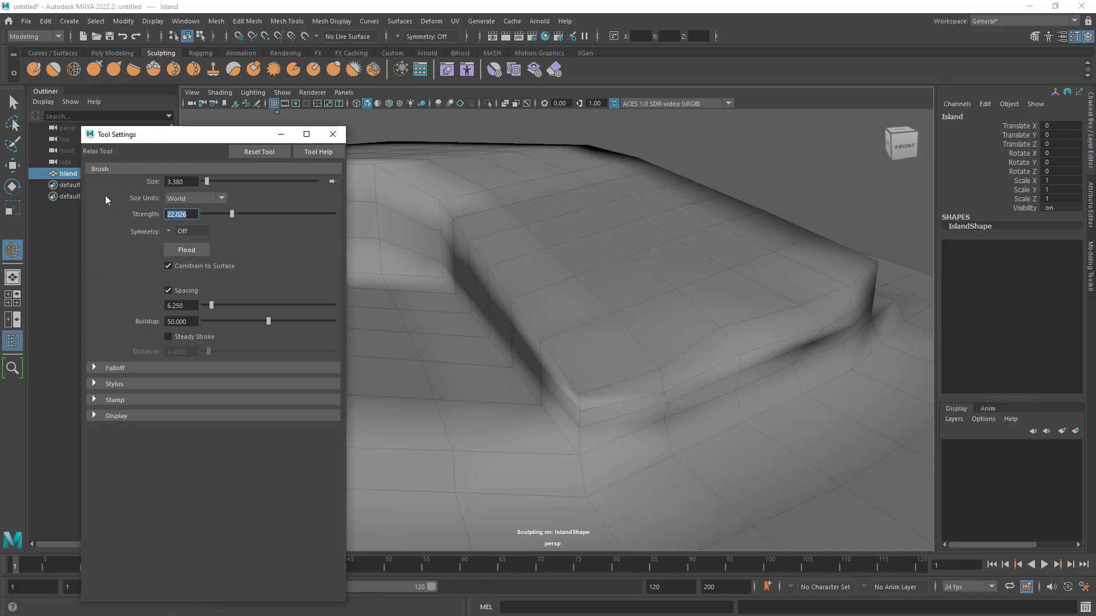
type("10")
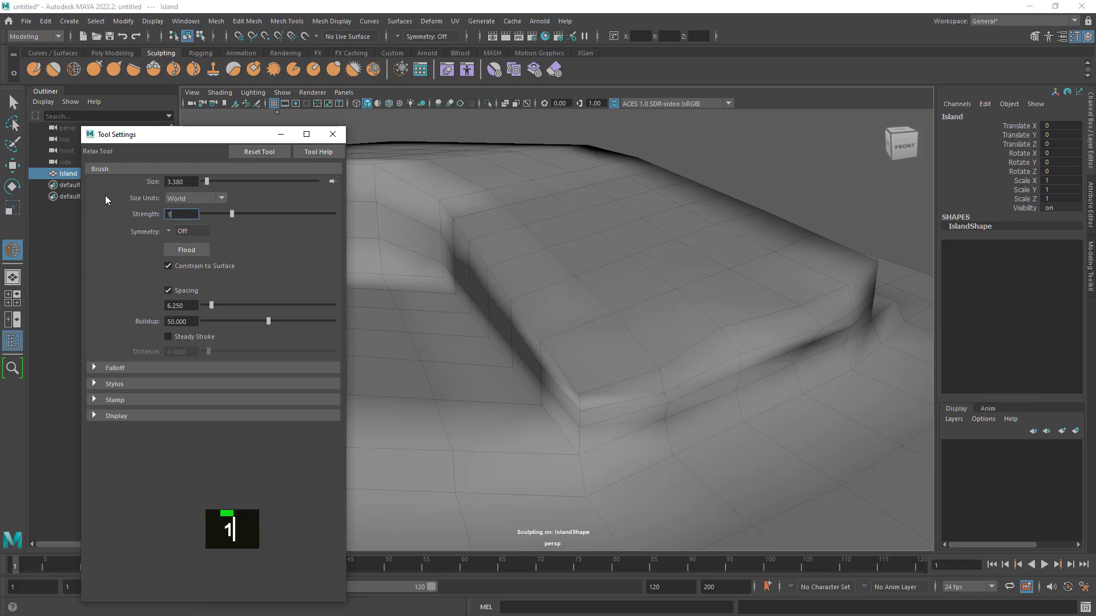
key("Return")
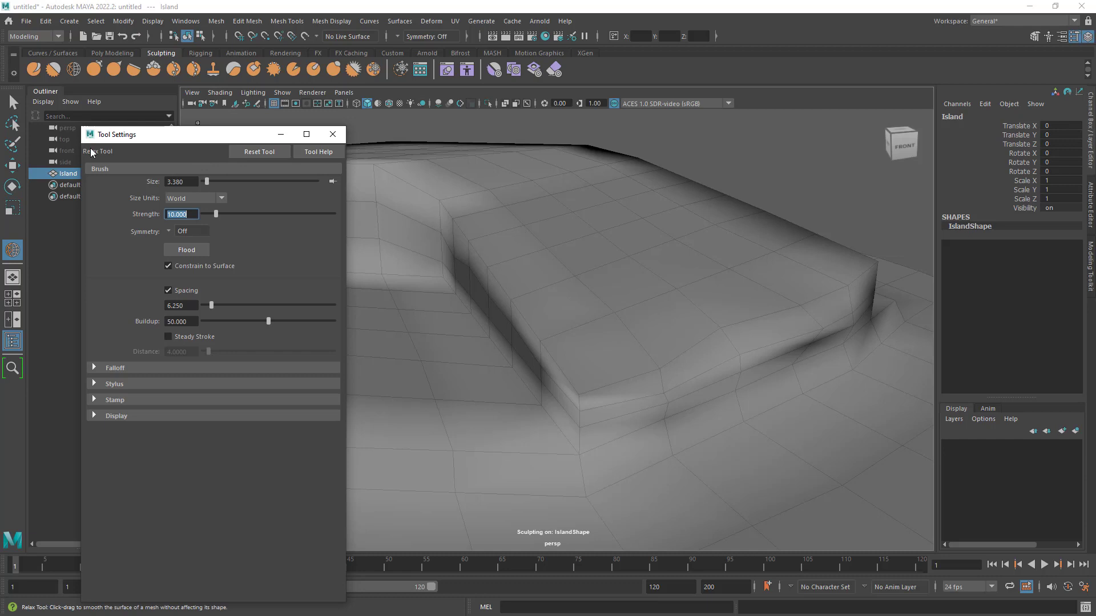
- Return to the Sculpt Tool, set its strength to 2.5 and close the tool settings
left_click(52, 69)
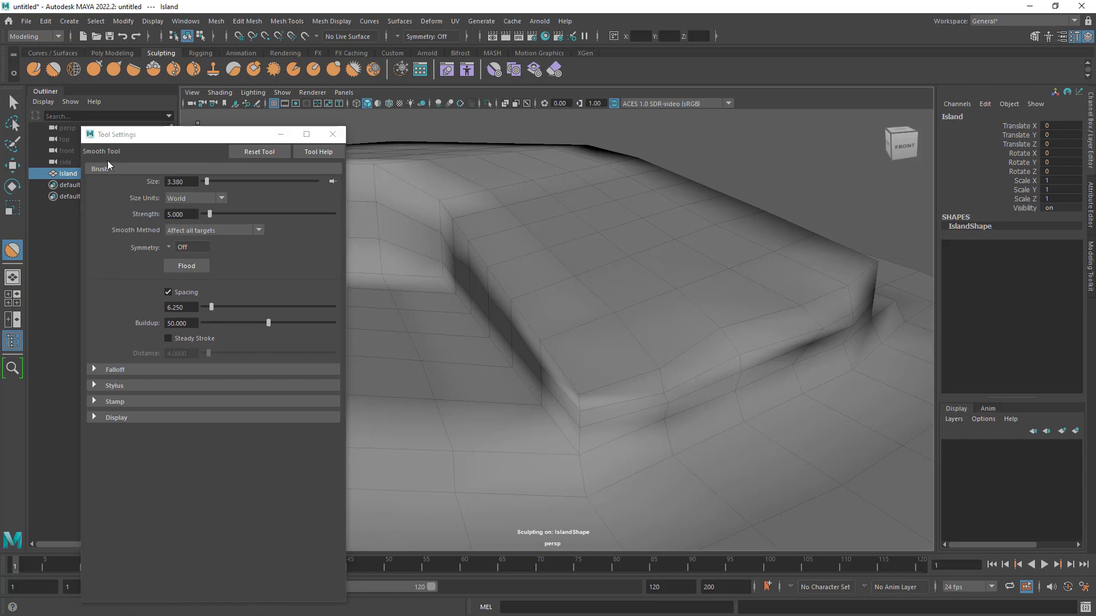
left_click(33, 70)
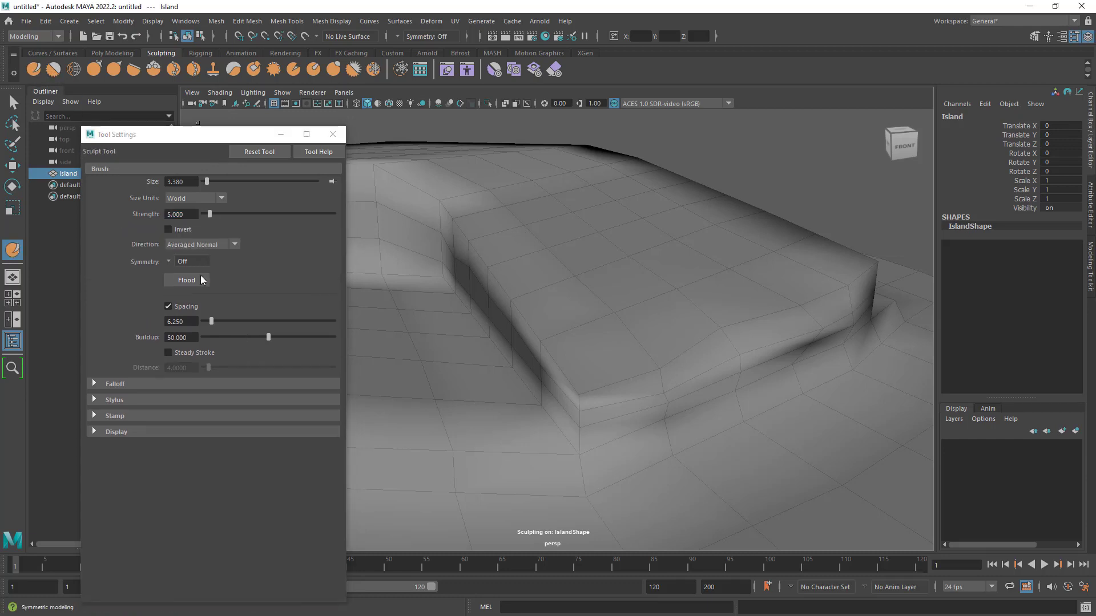
double_click(187, 215)
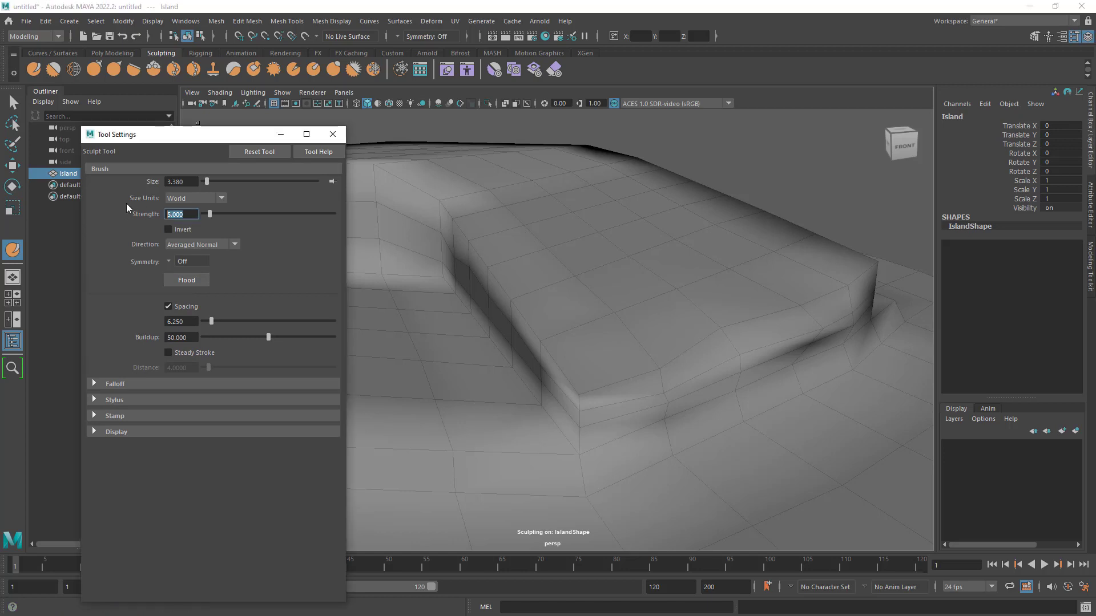
type("2.5")
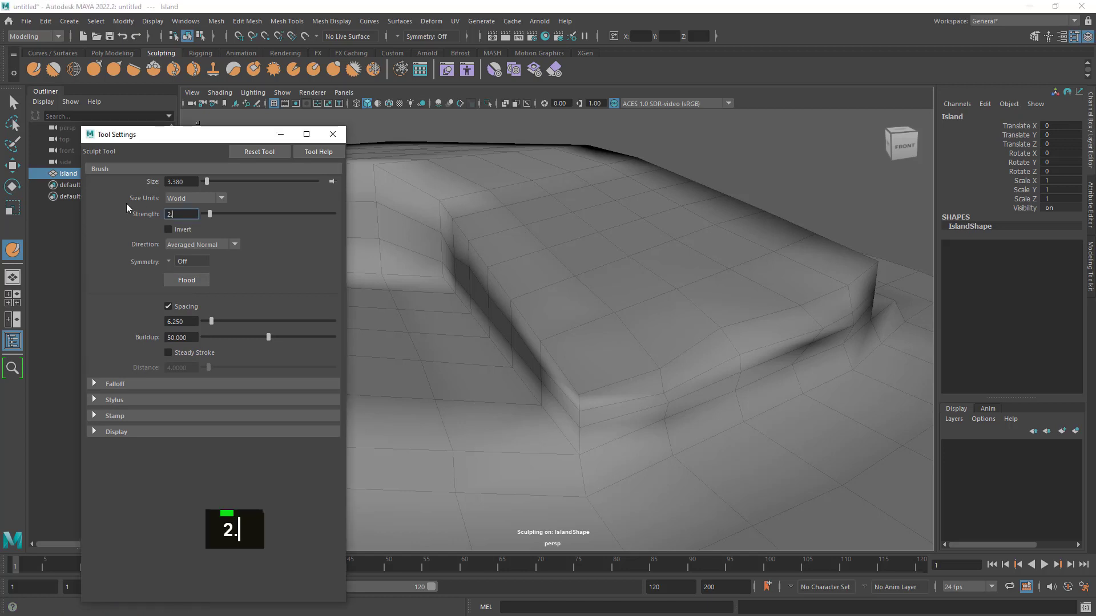
key("Return")
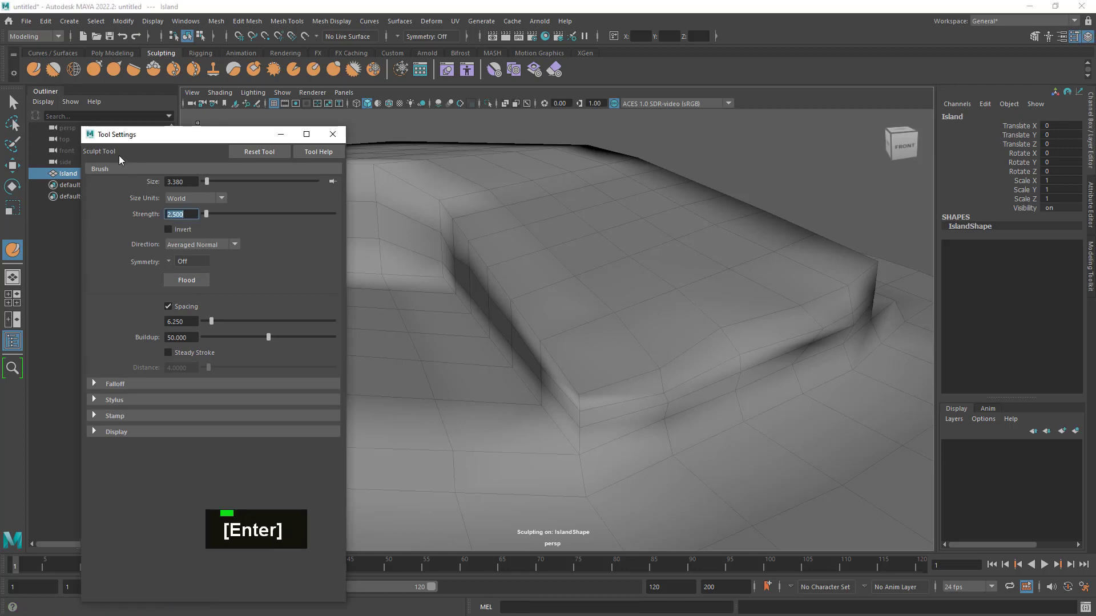
left_click(333, 140)
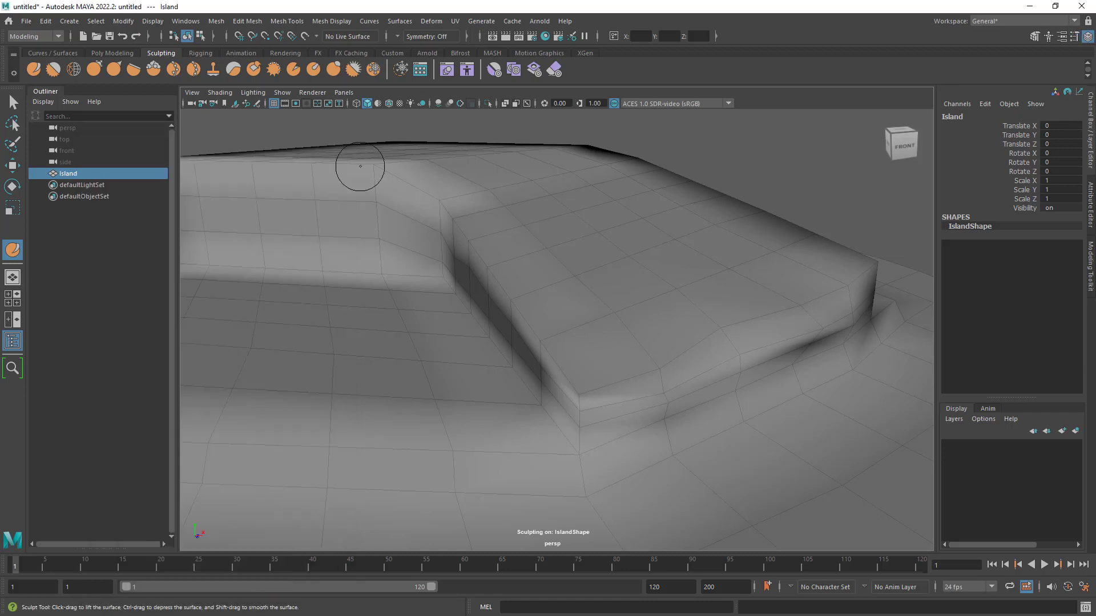
- Undo the recent sculpt strokes on the cliff face and edge at the lowered wing's end
right_click_drag(538, 307, 680, 343, "alt")
middle_click_drag(680, 344, 524, 292, "alt")
right_click_drag(563, 311, 541, 315, "alt")
left_click_drag(541, 315, 568, 325, "alt")
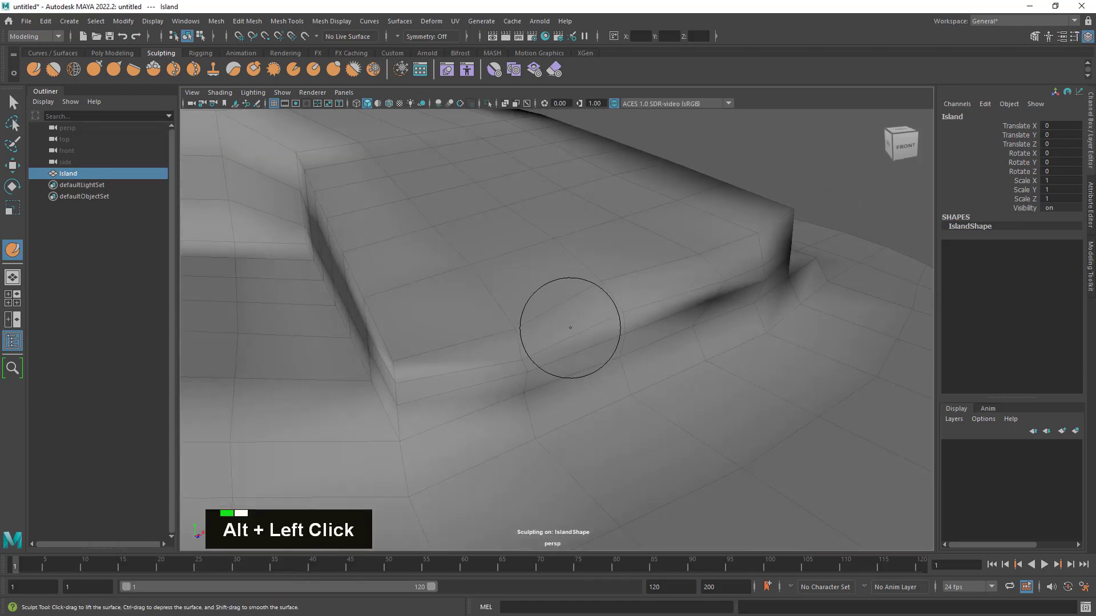
right_click_drag(567, 325, 550, 318, "alt")
key("z")
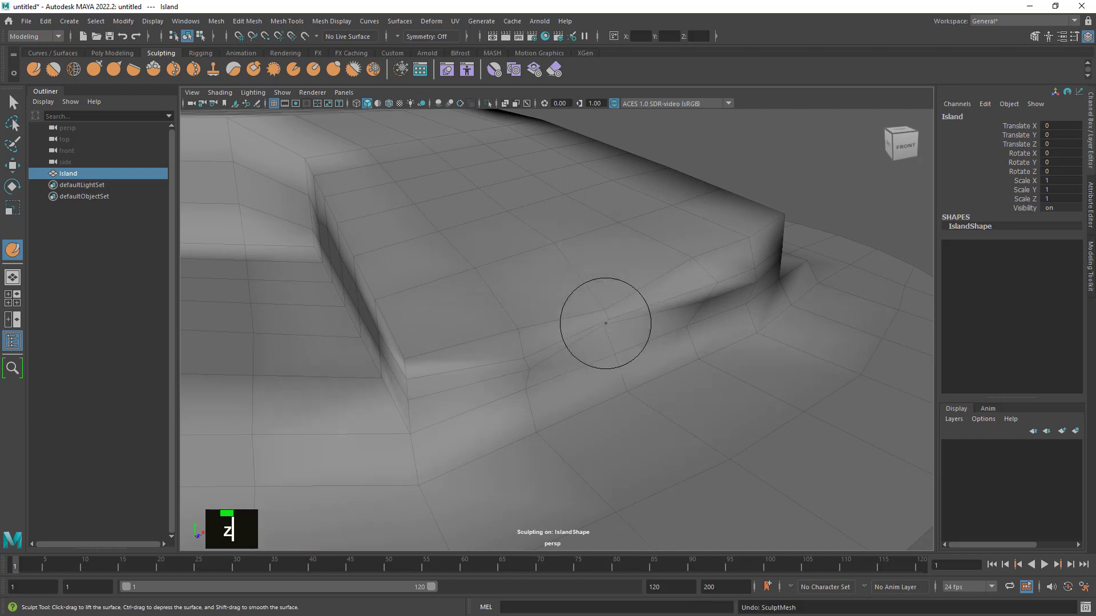
key("z")
key("z")
key("z")
key("z")
key("z")
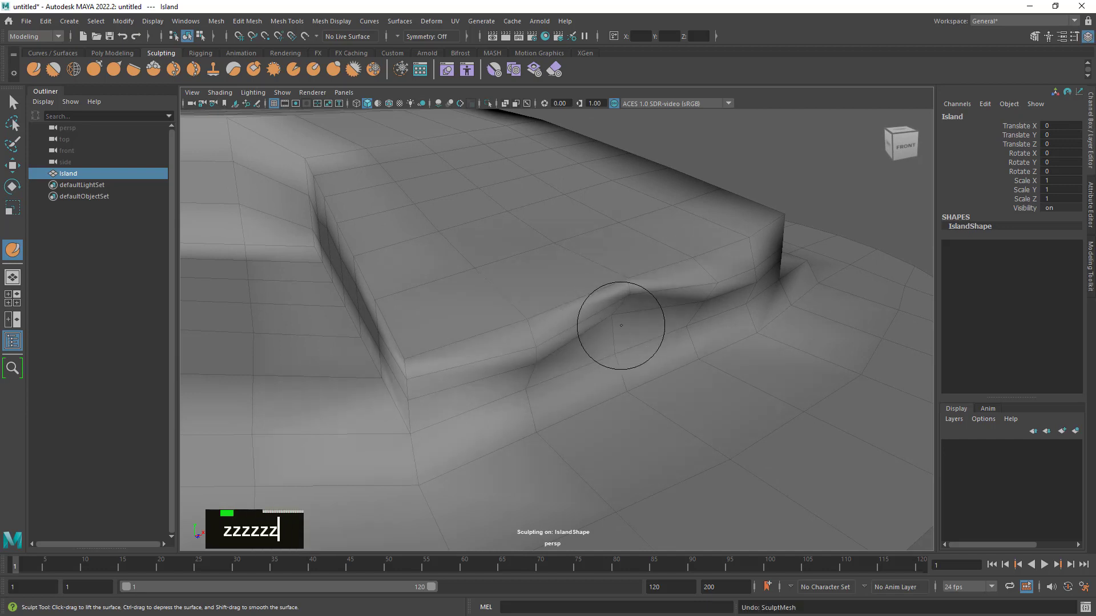
key("z")
key("z")
key("z")
key("z")
key("z")
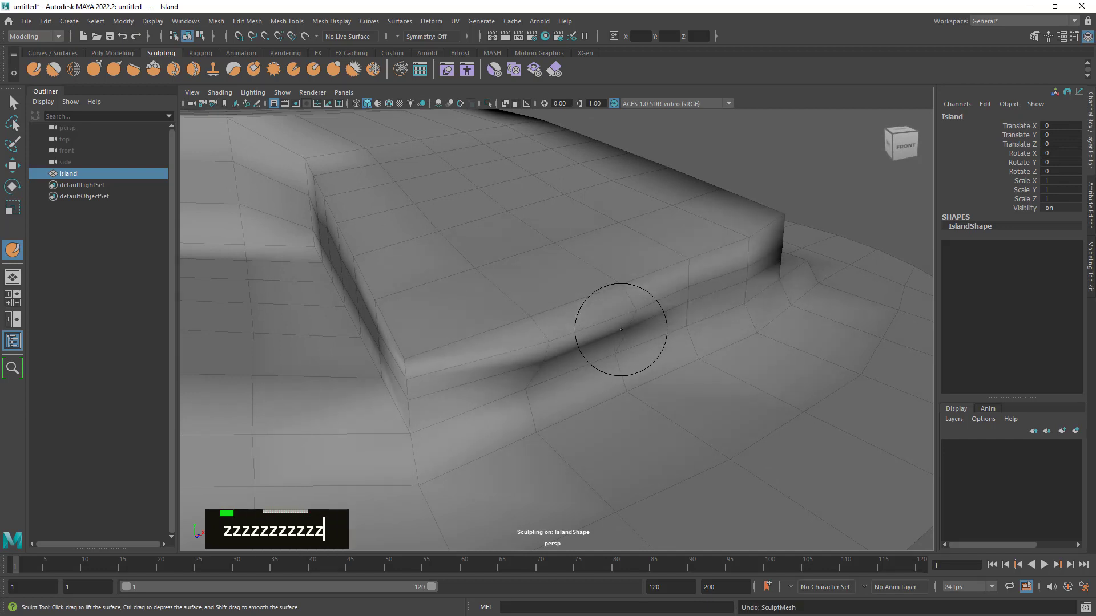
key("z")
key("z")
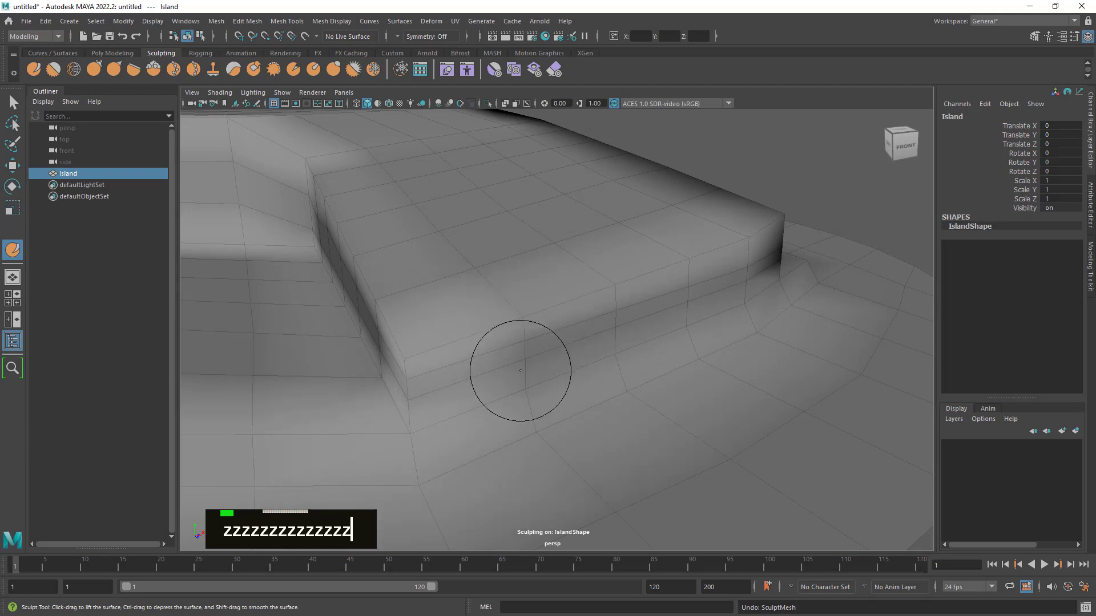
- Smooth the top edge at the lowered wing's end and the adjoining inner cliff rim
left_click_drag(455, 404, 479, 399, "alt")
middle_click_drag(480, 399, 484, 399, "alt")
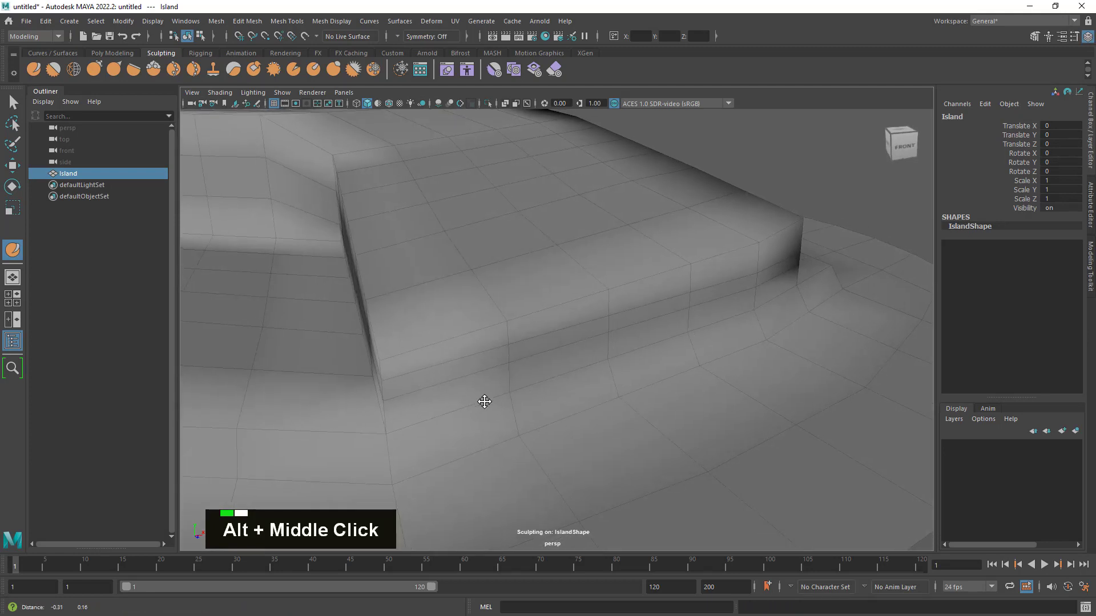
mouse_move(484, 399)
left_mouse_down("alt")
mouse_move(502, 409)
mouse_move(462, 378)
mouse_move(724, 263)
mouse_move(556, 356)
left_mouse_up("alt")
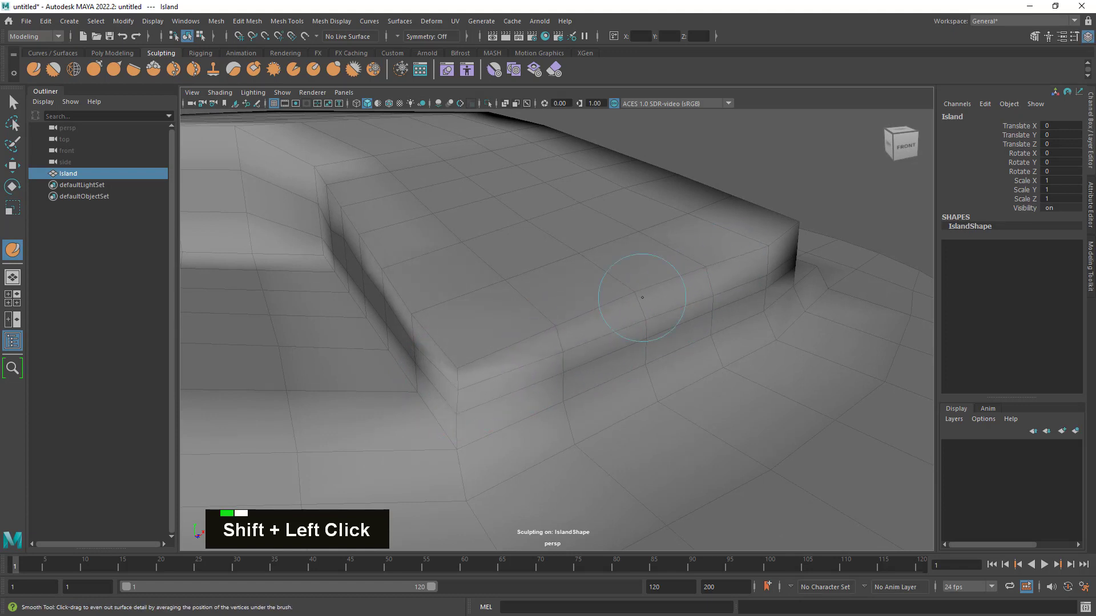
mouse_move(642, 297)
left_mouse_down("shift")
mouse_move(444, 359)
mouse_move(477, 341)
mouse_move(450, 337)
left_mouse_up("shift")
left_click_drag(391, 302, 436, 281, "shift")
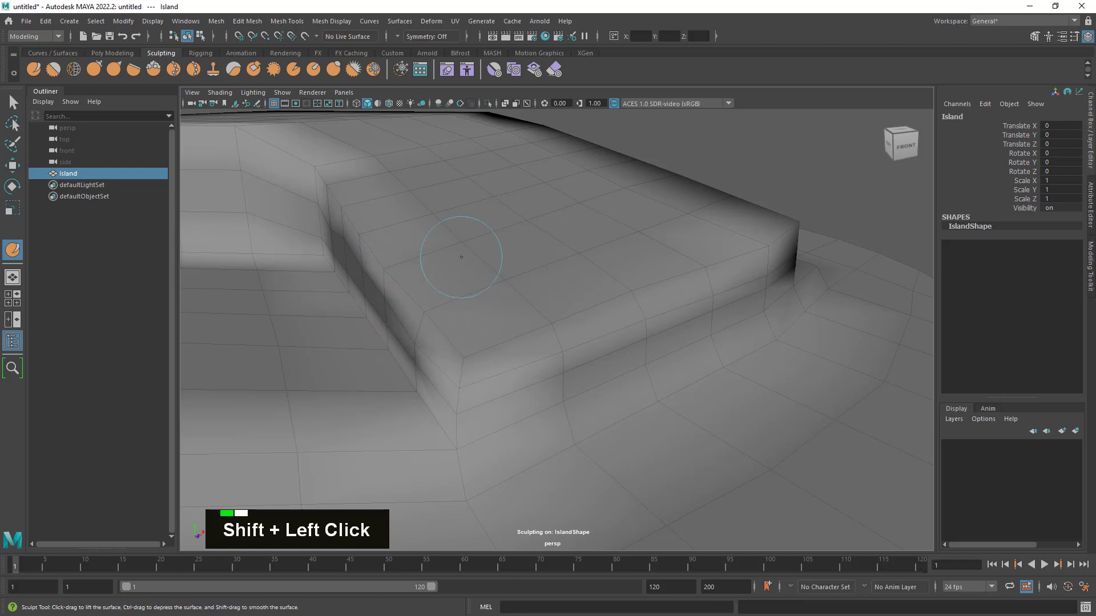
- Smooth the lowered wing's front corner until its sharp point is rounded
middle_click_drag(566, 297, 677, 359, "alt")
left_click_drag(677, 360, 528, 251, "alt")
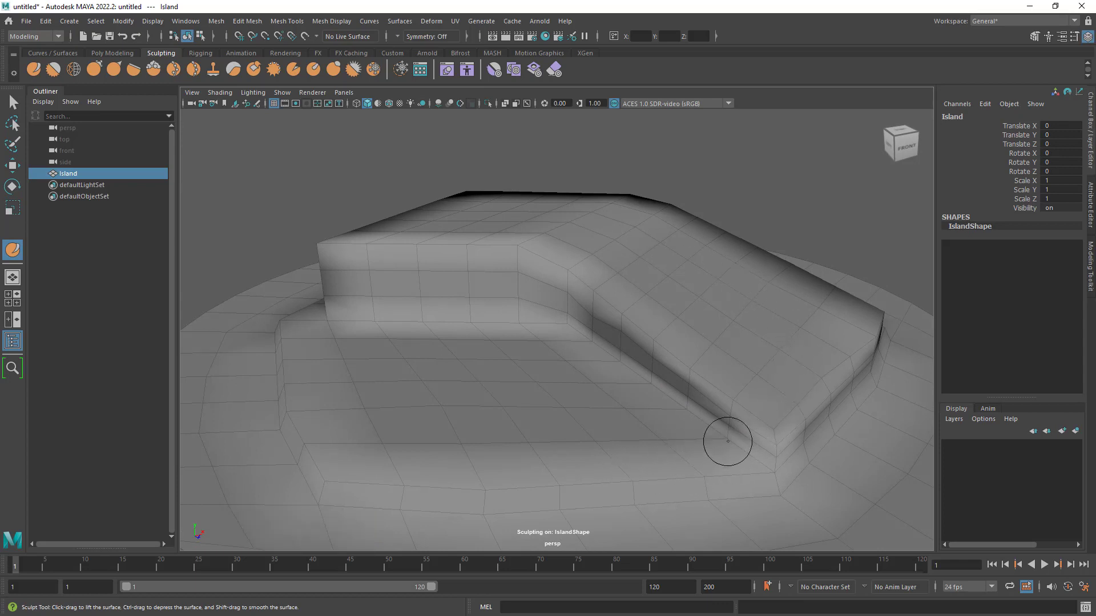
middle_click_drag(734, 403, 631, 367, "alt")
left_click_drag(631, 367, 666, 382, "alt")
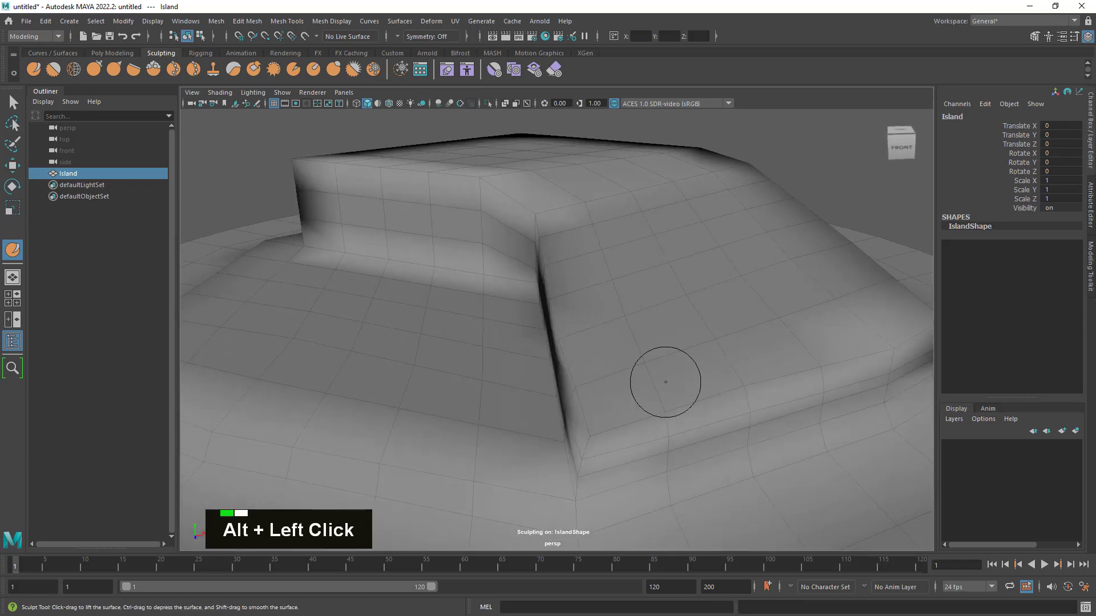
middle_click_drag(666, 382, 622, 337, "alt")
mouse_move(622, 337)
left_mouse_down("alt")
mouse_move(649, 343)
mouse_move(631, 359)
mouse_move(615, 340)
mouse_move(632, 343)
left_mouse_up("alt")
left_click(620, 375, "shift")
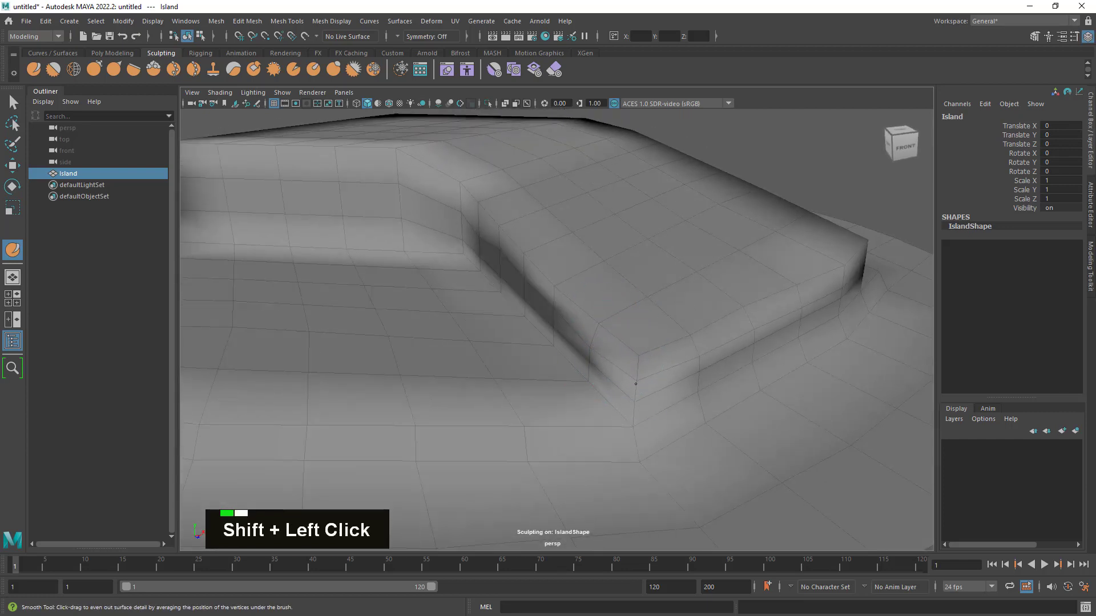
left_click_drag(636, 384, 639, 379, "shift")
left_click_drag(605, 336, 610, 350, "shift")
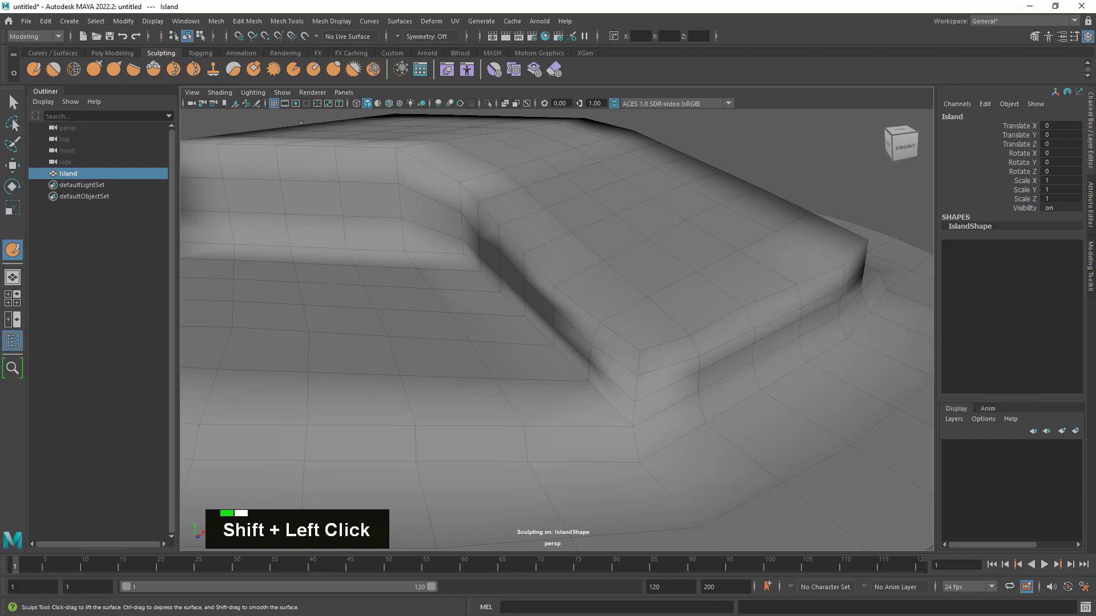
- Switch to the Relax Tool and even out the mesh around the lowered wing's front corner and adjacent edges
left_click(73, 69)
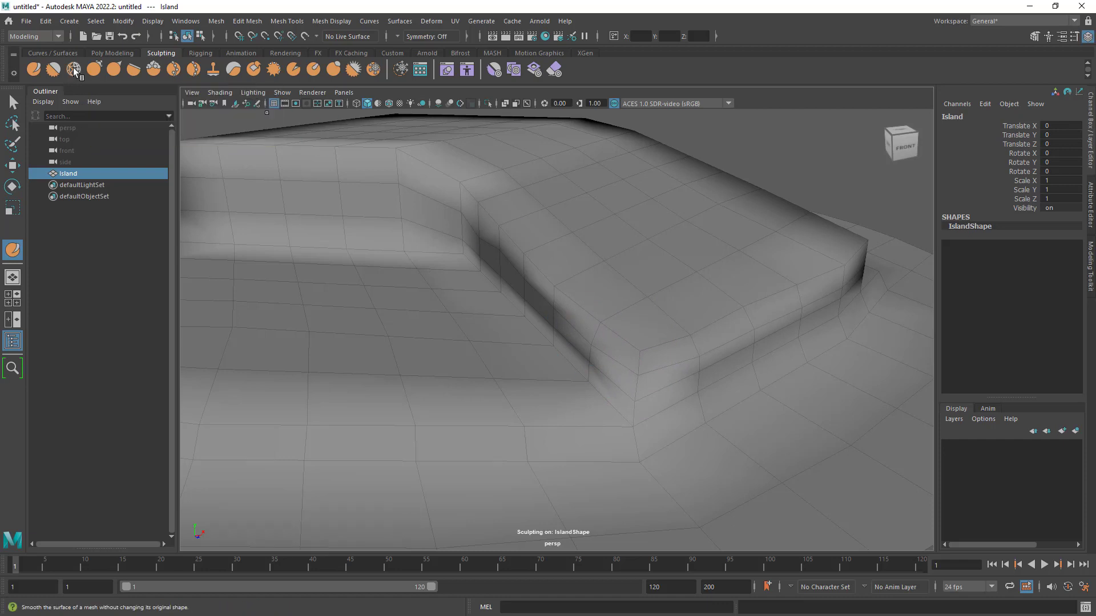
double_click(649, 341)
left_click_drag(650, 342, 654, 338)
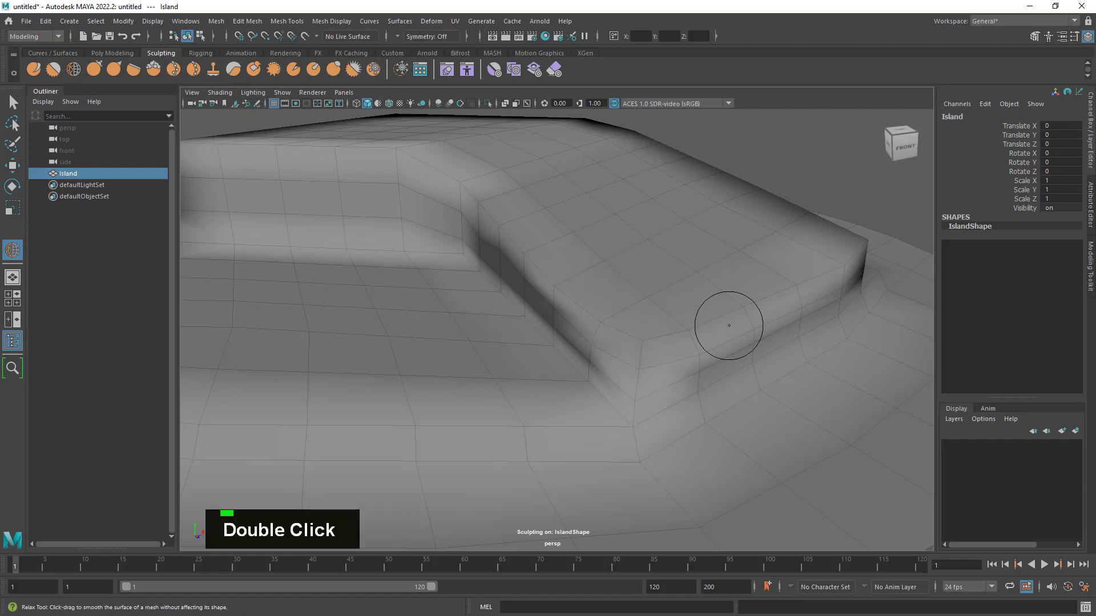
left_click_drag(740, 319, 725, 341)
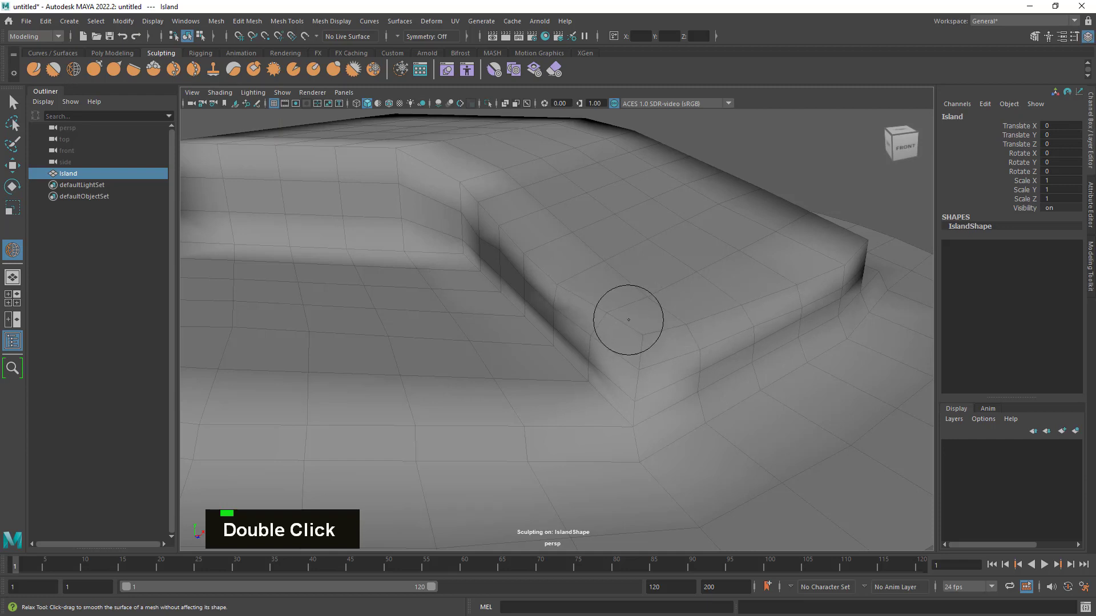
left_click_drag(629, 320, 602, 302)
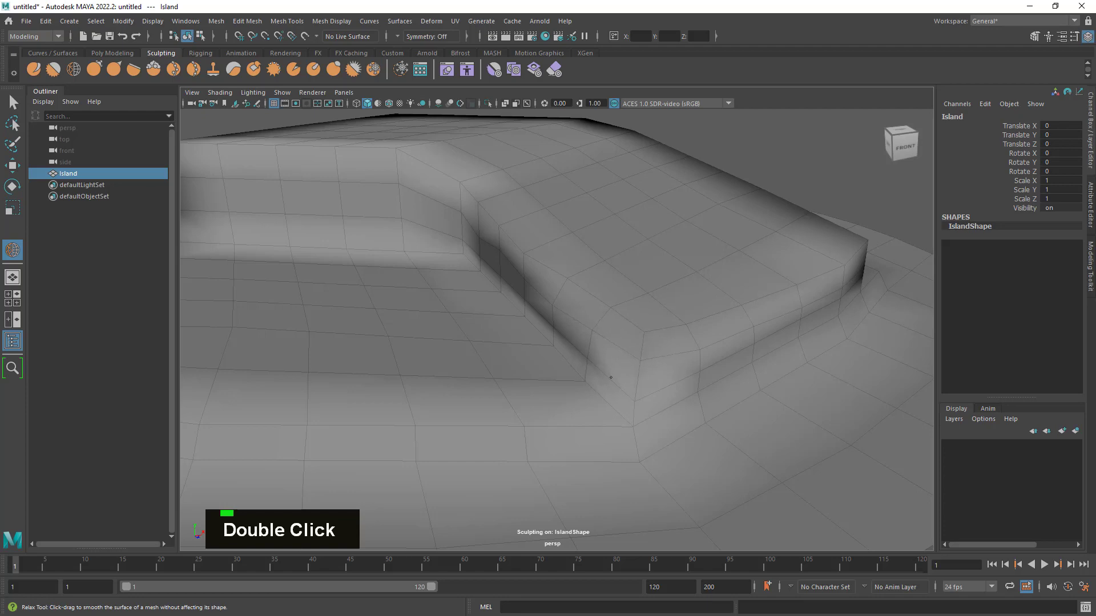
left_click_drag(610, 377, 632, 391)
- Return to the Sculpt Tool and depress the cliff edge along the wing's end near its front corner
left_click_drag(666, 314, 803, 347, "alt")
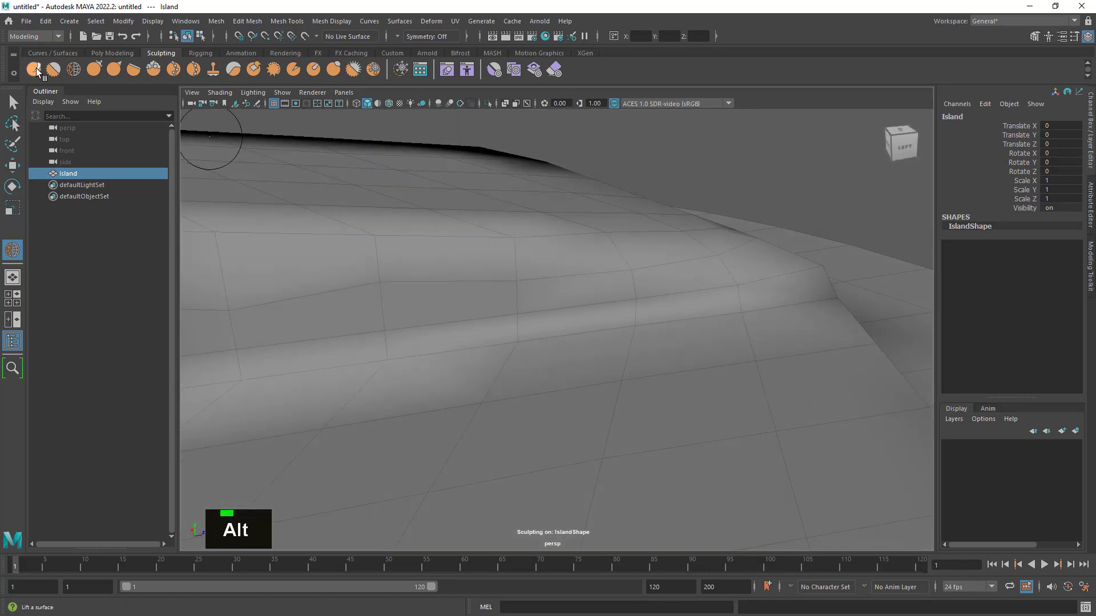
left_click_drag(778, 303, 759, 265, "alt")
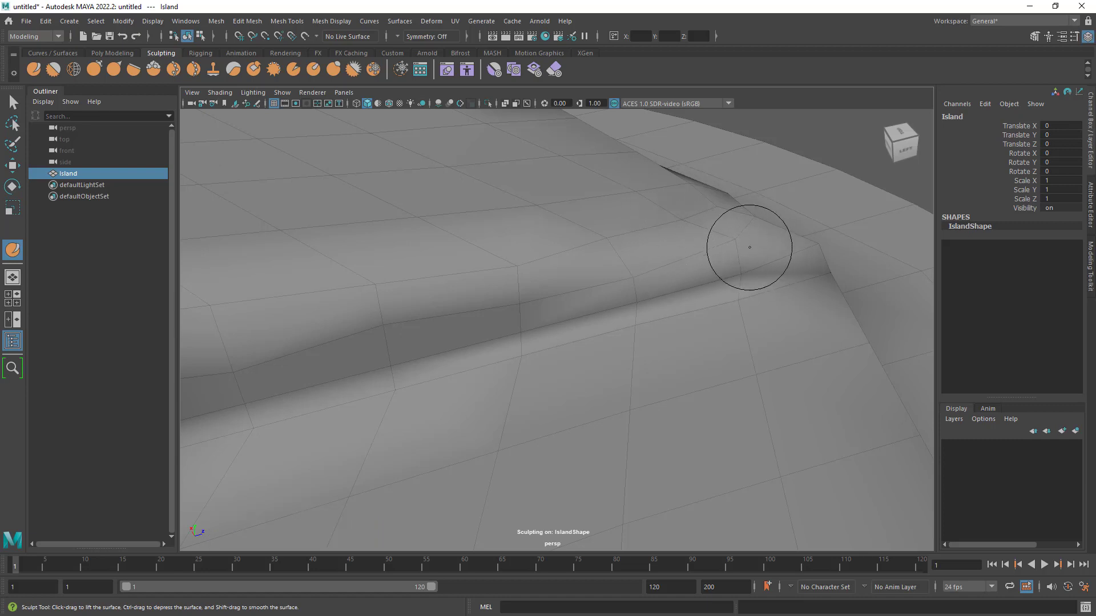
left_click_drag(814, 235, 631, 245, "alt")
key("alt")
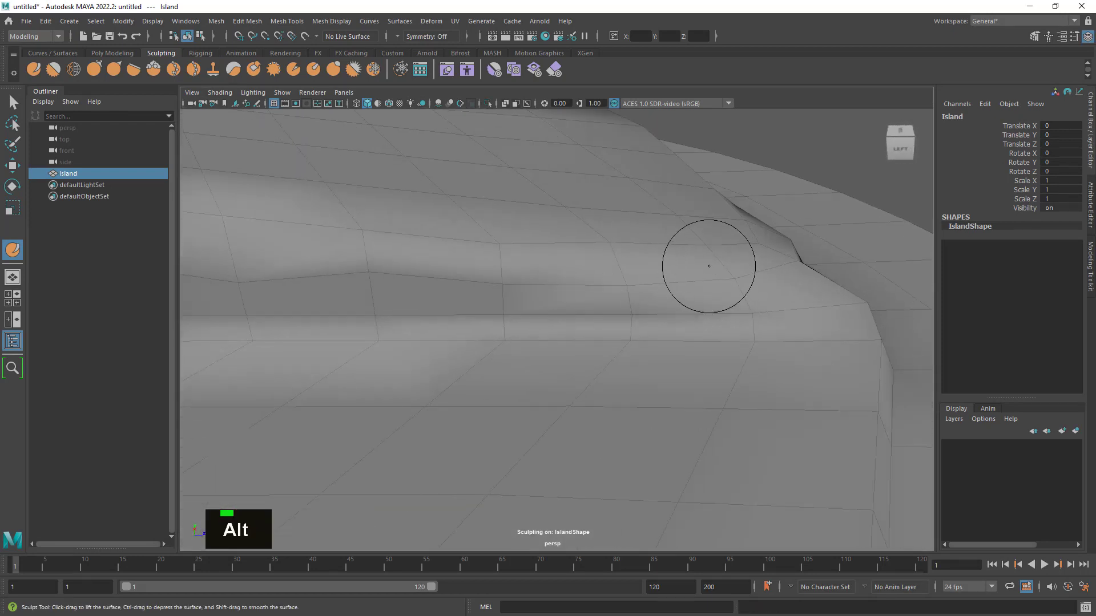
mouse_move(734, 264)
left_mouse_down("ctrl")
mouse_move(747, 274)
mouse_move(693, 238)
mouse_move(604, 248)
left_mouse_up("ctrl")
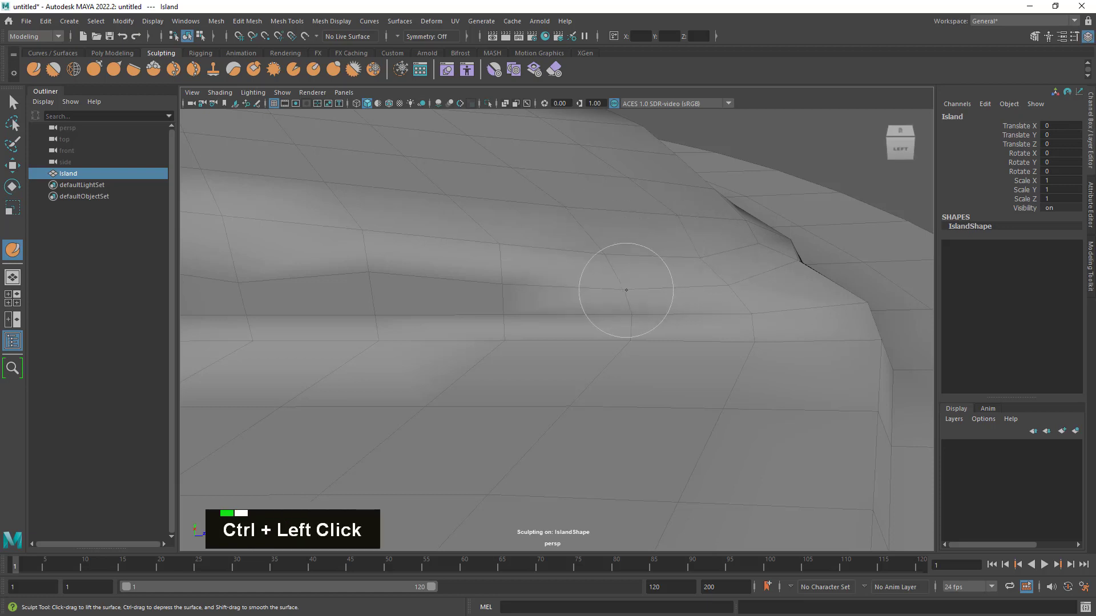
mouse_move(626, 290)
left_mouse_down("ctrl")
mouse_move(638, 306)
mouse_move(793, 310)
mouse_move(761, 245)
mouse_move(710, 204)
left_mouse_up("ctrl")
left_click_drag(642, 202, 592, 193, "ctrl")
mouse_move(529, 235)
left_mouse_down("ctrl")
mouse_move(489, 247)
mouse_move(539, 254)
left_mouse_up("ctrl")
mouse_move(607, 284)
left_mouse_down("ctrl")
mouse_move(529, 273)
mouse_move(496, 255)
left_mouse_up("ctrl")
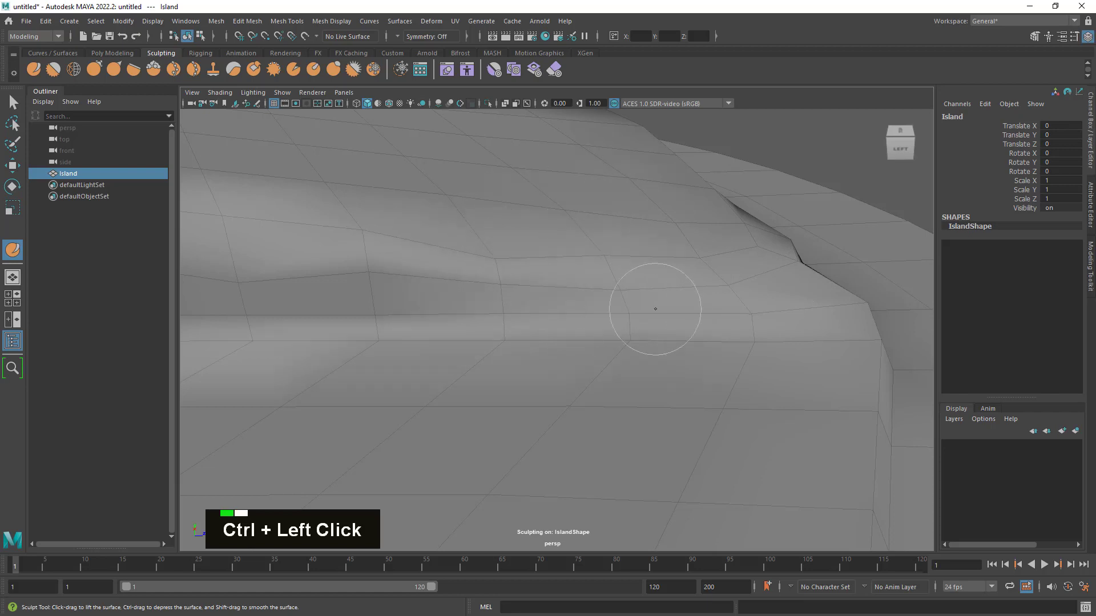
- Carve an uneven dent into the wing's inner cliff face and front corner by depressing the surface
mouse_move(653, 306)
left_mouse_down("alt")
mouse_move(692, 283)
mouse_move(655, 284)
mouse_move(667, 292)
mouse_move(658, 348)
left_mouse_up("alt")
right_click_drag(658, 347, 670, 299, "alt")
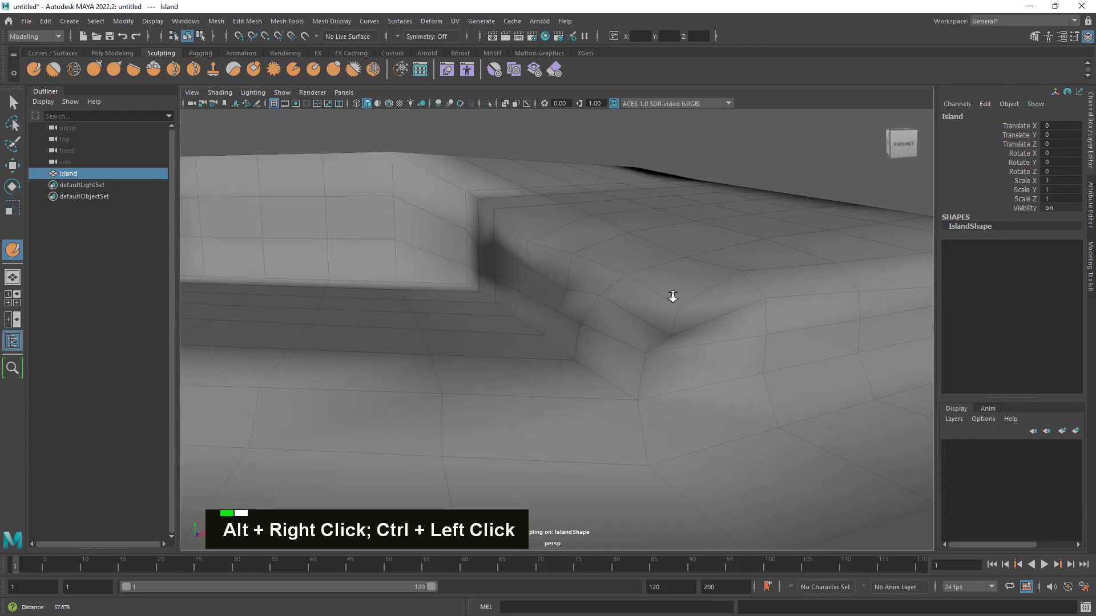
left_click_drag(670, 298, 656, 316, "alt")
double_click(669, 357, "ctrl")
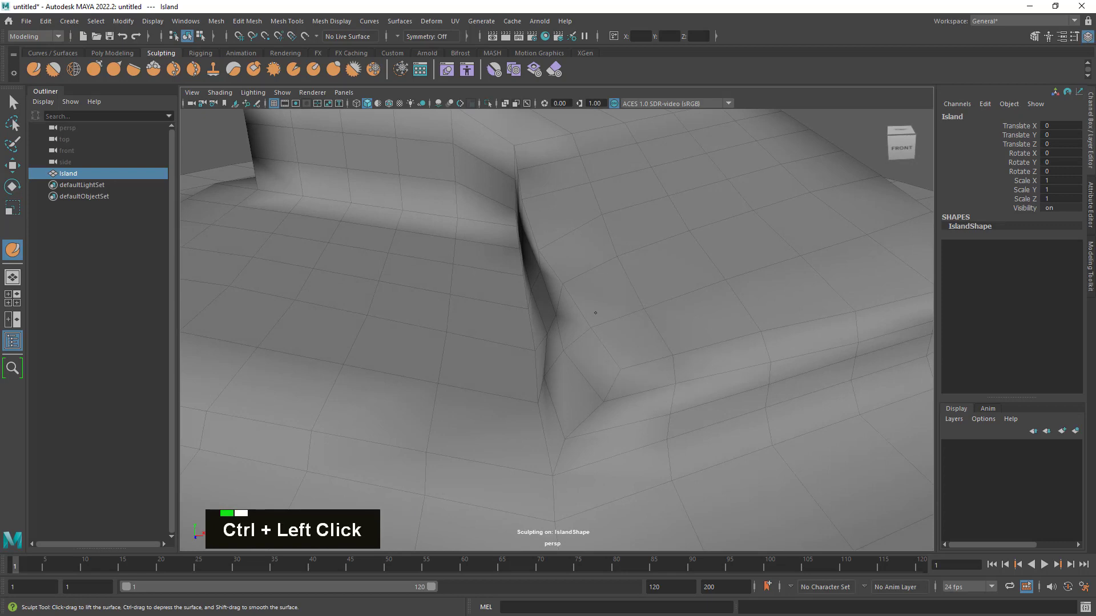
mouse_move(563, 288)
left_mouse_down("ctrl")
mouse_move(575, 326)
mouse_move(555, 343)
mouse_move(563, 374)
mouse_move(544, 292)
left_mouse_up("ctrl")
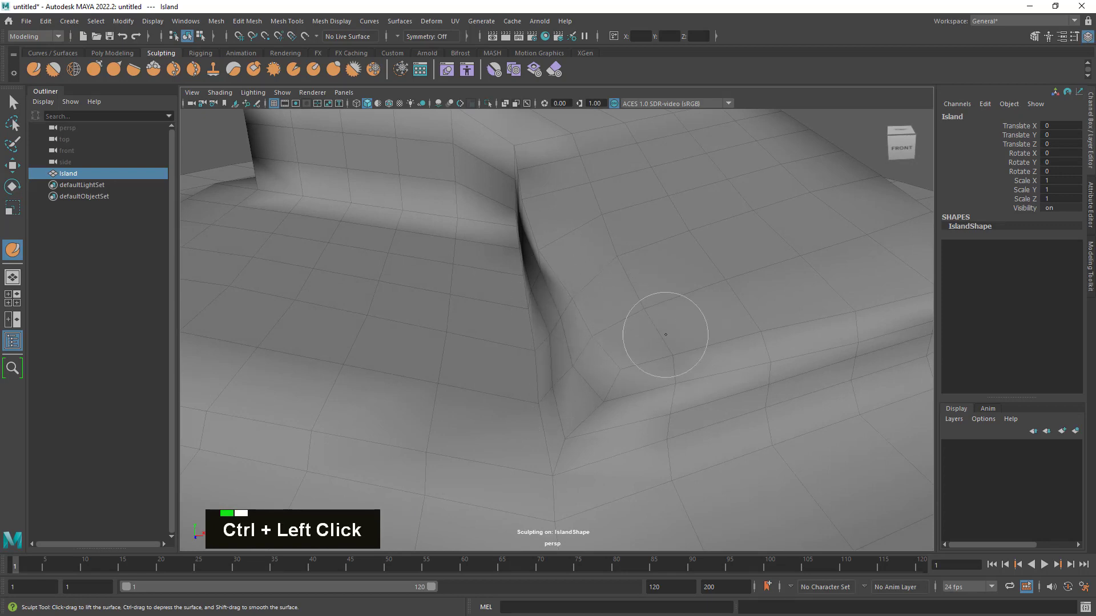
left_click_drag(666, 334, 641, 331, "alt")
mouse_move(536, 337)
left_mouse_down("ctrl")
mouse_move(546, 355)
mouse_move(530, 345)
left_mouse_up("ctrl")
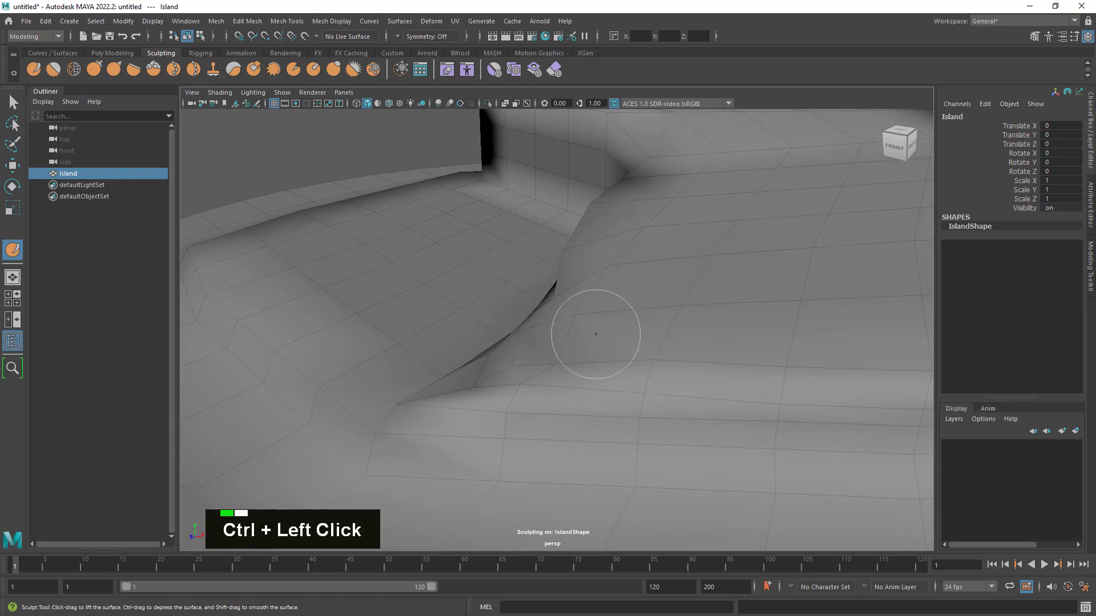
left_click_drag(619, 367, 670, 363, "ctrl")
left_click_drag(648, 383, 673, 365, "alt")
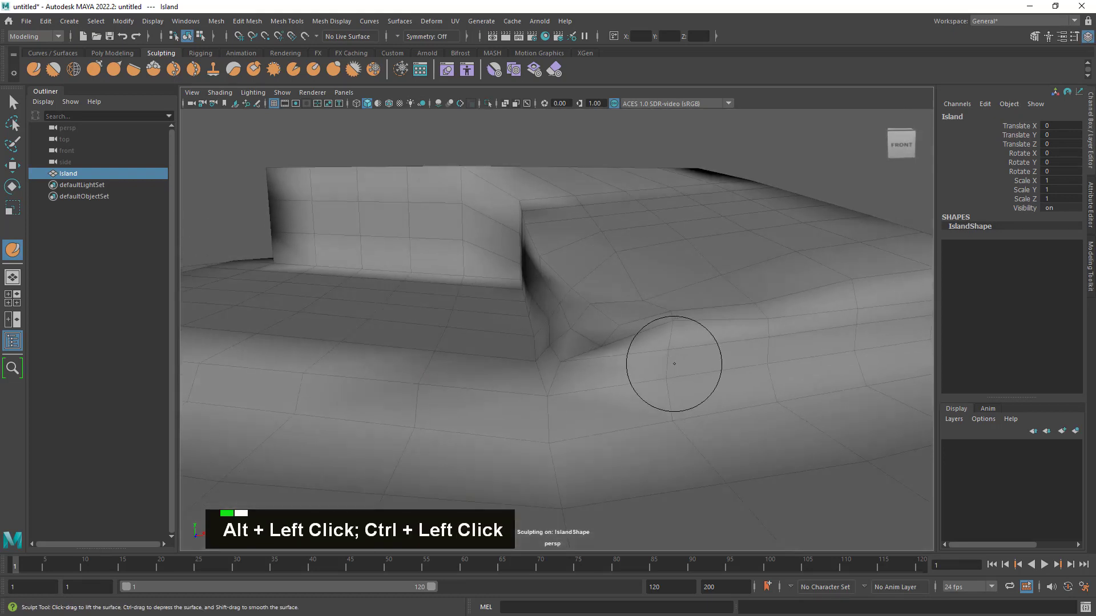
- Smooth the carved front corner and blend it into the wing's top and the adjoining cliff edges
mouse_move(701, 325)
left_mouse_down("ctrl")
mouse_move(632, 331)
mouse_move(626, 318)
mouse_move(567, 362)
mouse_move(638, 375)
left_mouse_up("ctrl")
mouse_move(639, 374)
middle_mouse_down("alt")
mouse_move(634, 330)
mouse_move(594, 357)
middle_mouse_up("alt")
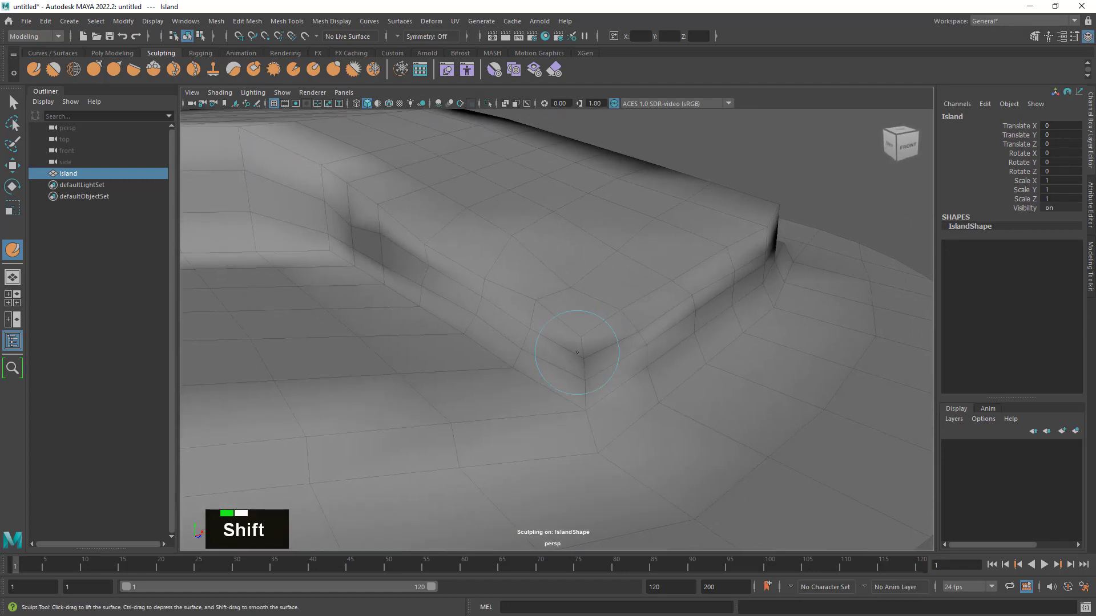
mouse_move(577, 352)
left_mouse_down("shift")
mouse_move(582, 282)
mouse_move(568, 281)
left_mouse_up("shift")
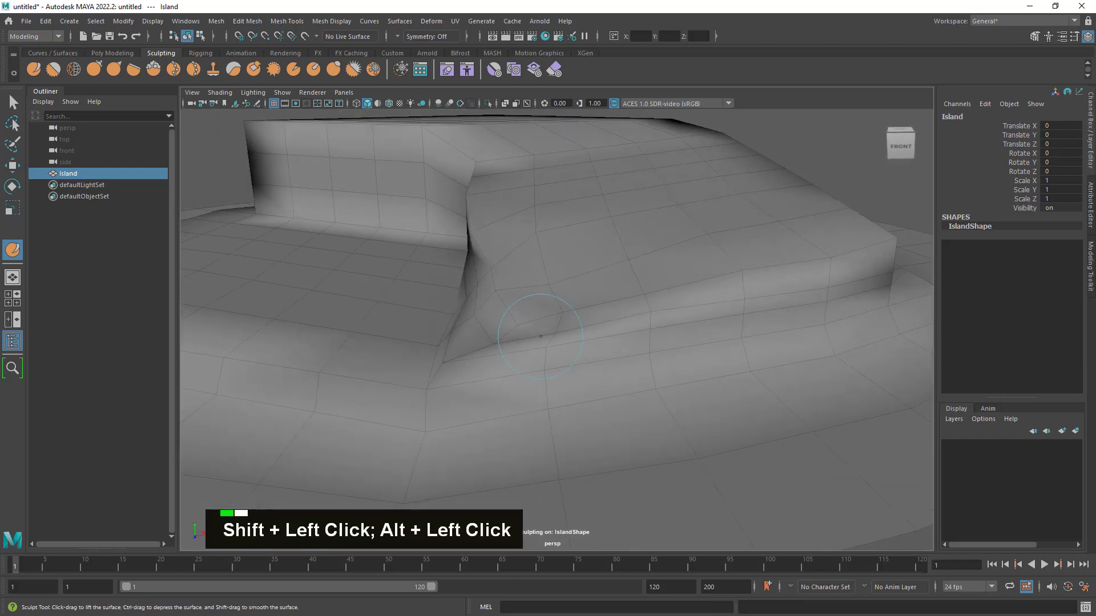
mouse_move(531, 336)
left_mouse_down("shift")
mouse_move(497, 332)
mouse_move(508, 320)
mouse_move(485, 264)
mouse_move(553, 237)
left_mouse_up("shift")
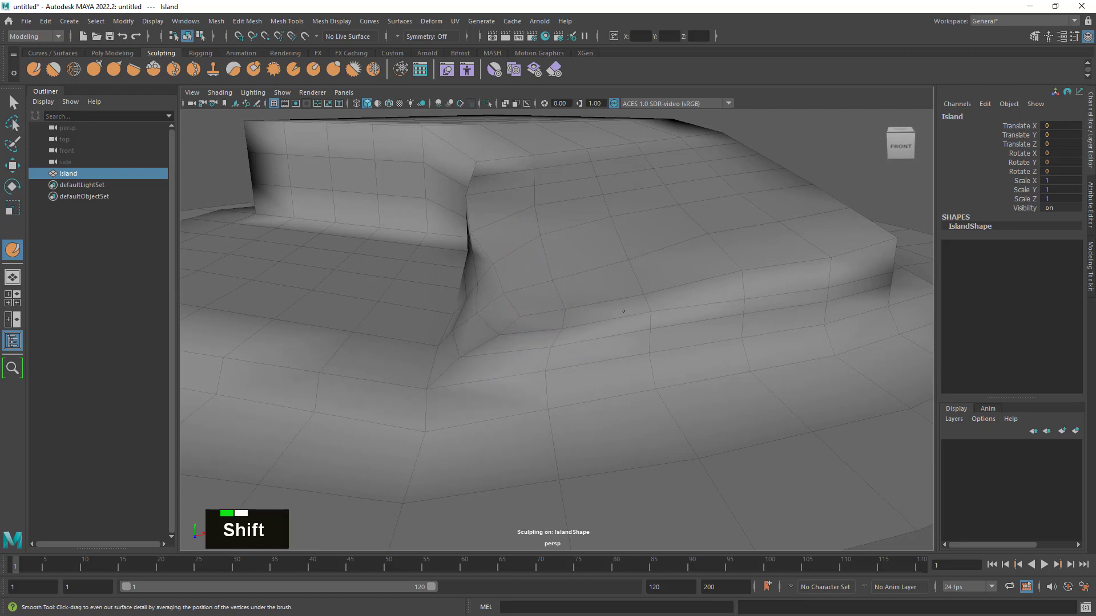
mouse_move(639, 304)
left_mouse_down("shift")
mouse_move(577, 308)
mouse_move(624, 259)
mouse_move(565, 248)
mouse_move(492, 301)
mouse_move(582, 301)
mouse_move(504, 253)
left_mouse_up("shift")
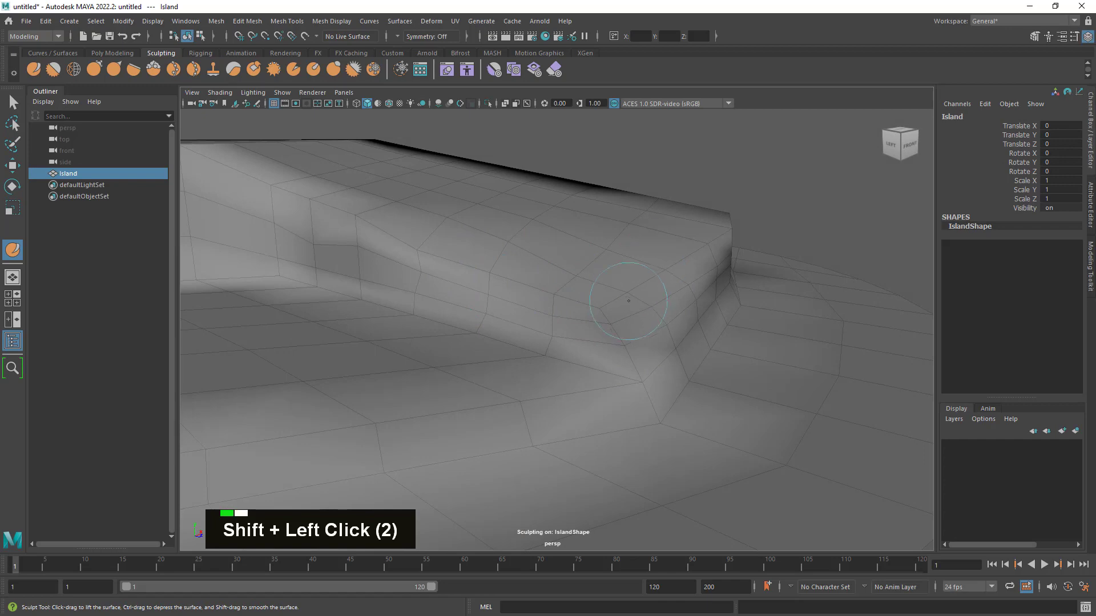
left_click_drag(679, 274, 661, 295, "alt")
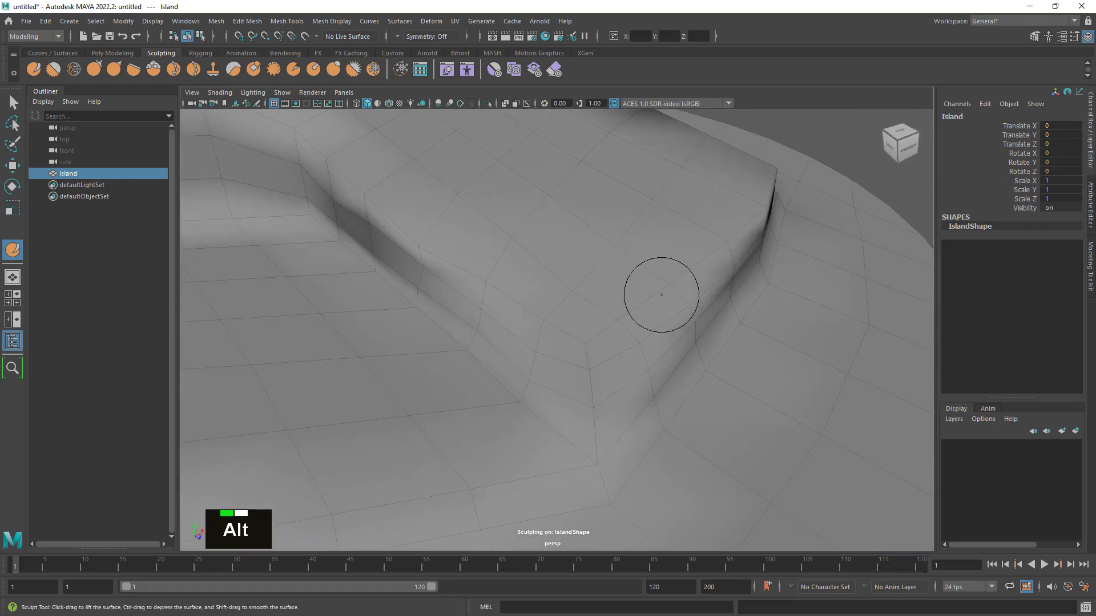
double_click(497, 299, "shift")
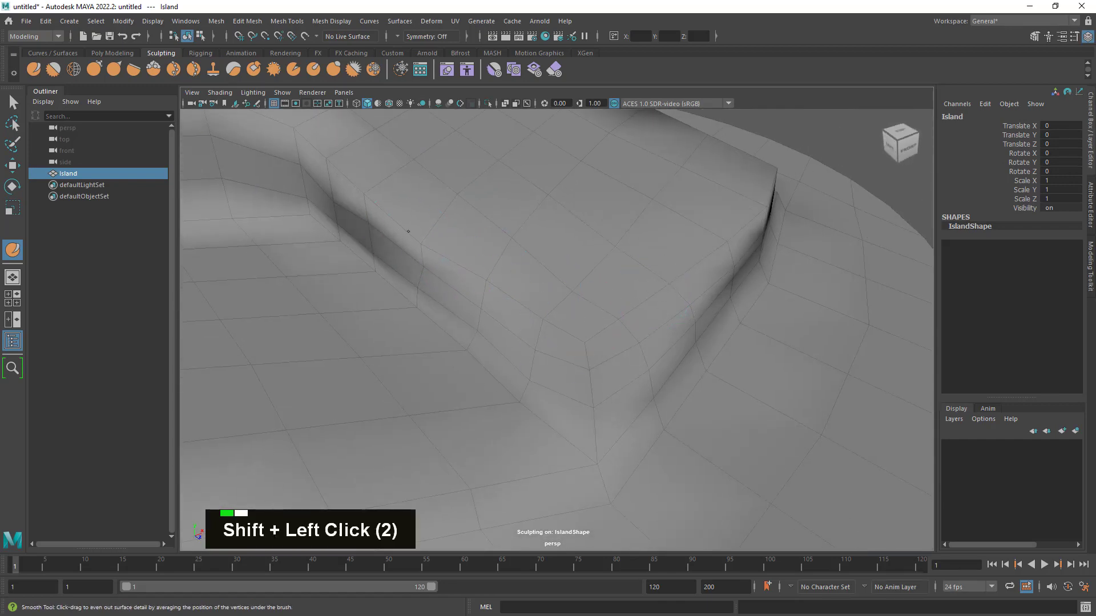
- Smooth the inner cliff's upper edge along the wing and around the bend above the lower terrace
mouse_move(521, 310)
middle_mouse_down("alt")
mouse_move(680, 421)
mouse_move(670, 421)
middle_mouse_up("alt")
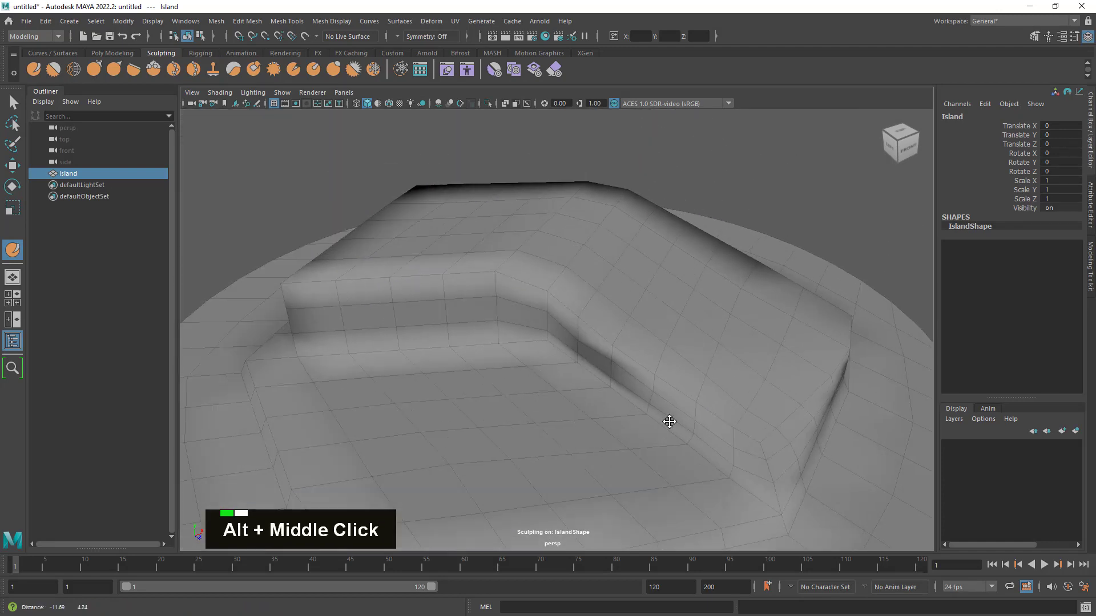
left_click_drag(669, 422, 688, 342, "alt")
left_click(692, 327, "shift")
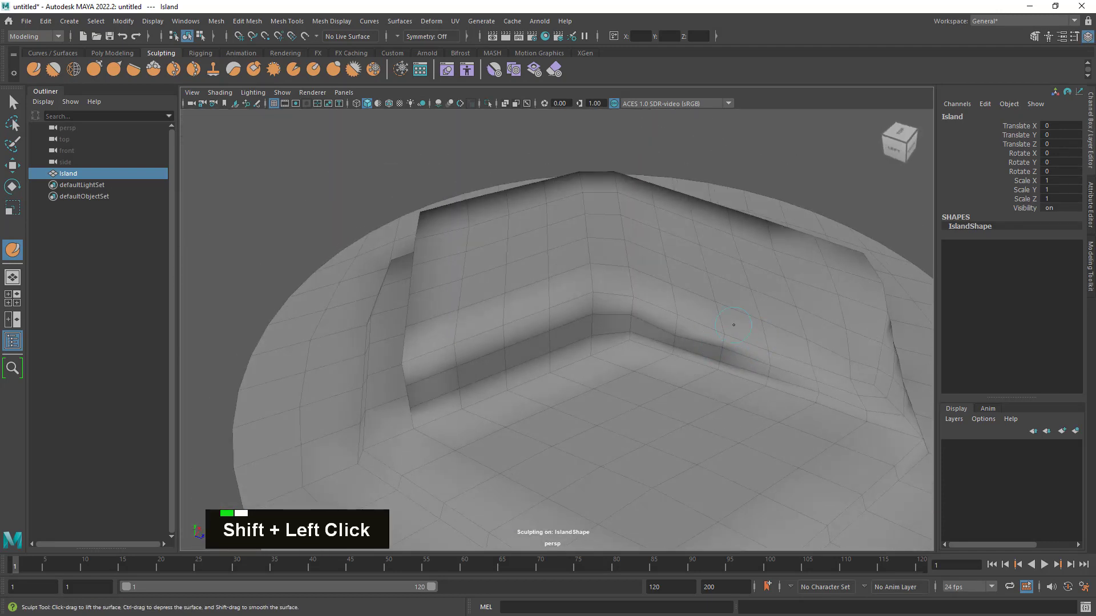
left_click_drag(580, 295, 553, 313, "shift")
key("alt+shift")
left_click(656, 357, "alt")
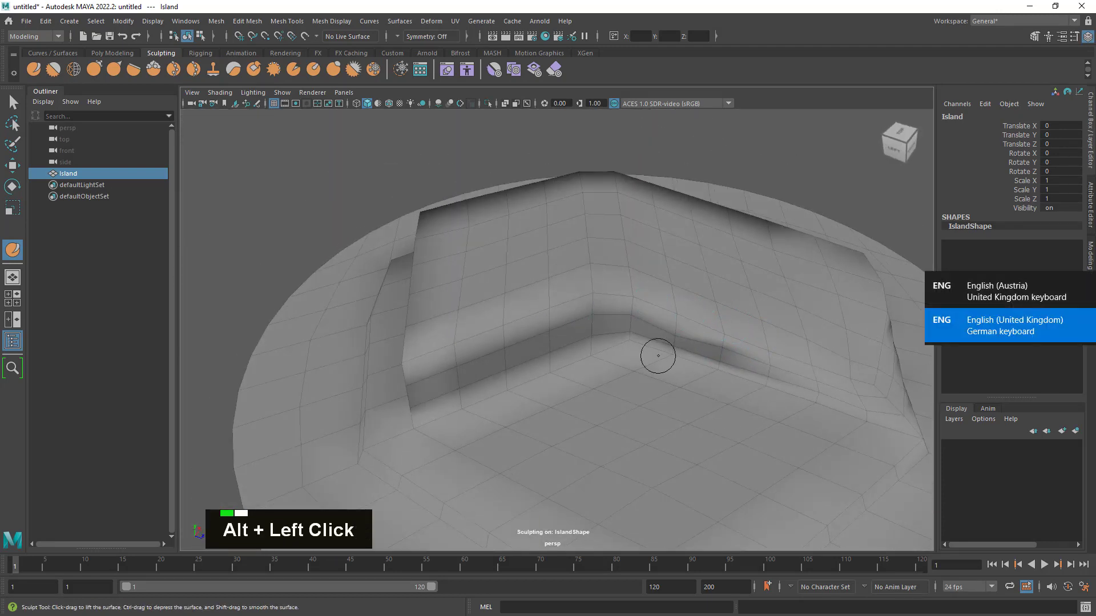
- Smooth the shorter wing's inner cliff face and upper edge up to the bend above the lower terrace
mouse_move(697, 367)
left_mouse_down("alt")
mouse_move(685, 348)
mouse_move(790, 367)
mouse_move(788, 381)
mouse_move(761, 326)
mouse_move(651, 318)
left_mouse_up("alt")
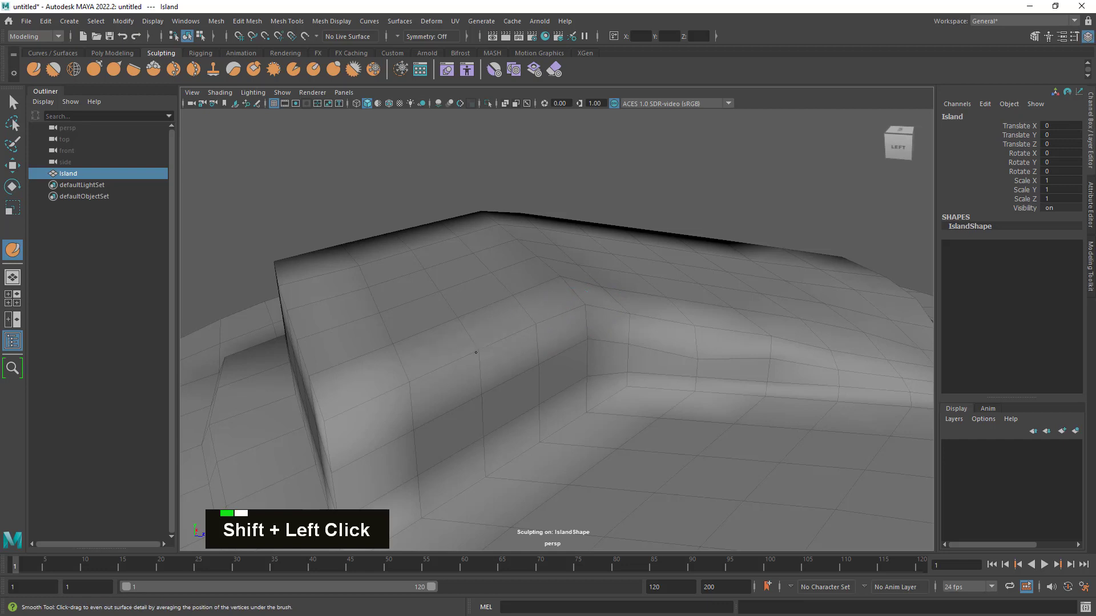
left_click(472, 396, "shift")
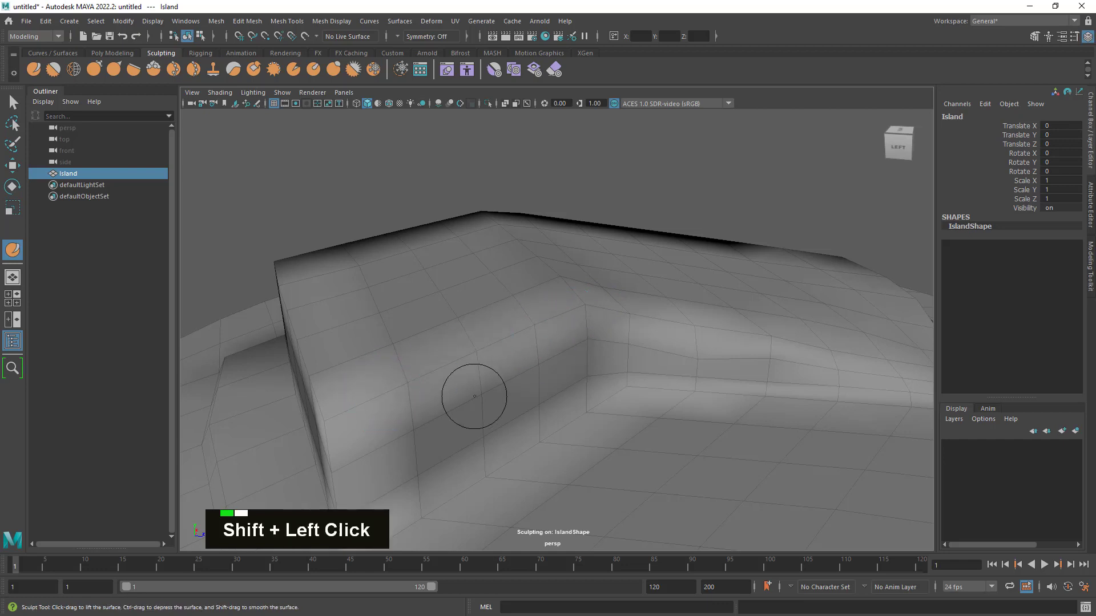
mouse_move(472, 396)
left_mouse_down("alt")
mouse_move(533, 384)
mouse_move(463, 380)
mouse_move(455, 422)
left_mouse_up("alt")
left_click(444, 403, "shift")
middle_click_drag(559, 451, 577, 452, "alt")
mouse_move(580, 452)
left_mouse_down("alt")
mouse_move(721, 464)
mouse_move(747, 397)
mouse_move(758, 391)
mouse_move(709, 379)
mouse_move(403, 440)
mouse_move(456, 449)
left_mouse_up("alt")
middle_click_drag(503, 443, 516, 404, "alt")
mouse_move(517, 405)
left_mouse_down("alt")
mouse_move(534, 420)
mouse_move(366, 412)
left_mouse_up("alt")
mouse_move(357, 437)
left_mouse_down("alt")
mouse_move(403, 447)
mouse_move(531, 437)
left_mouse_up("alt")
right_click_drag(531, 437, 480, 437, "alt")
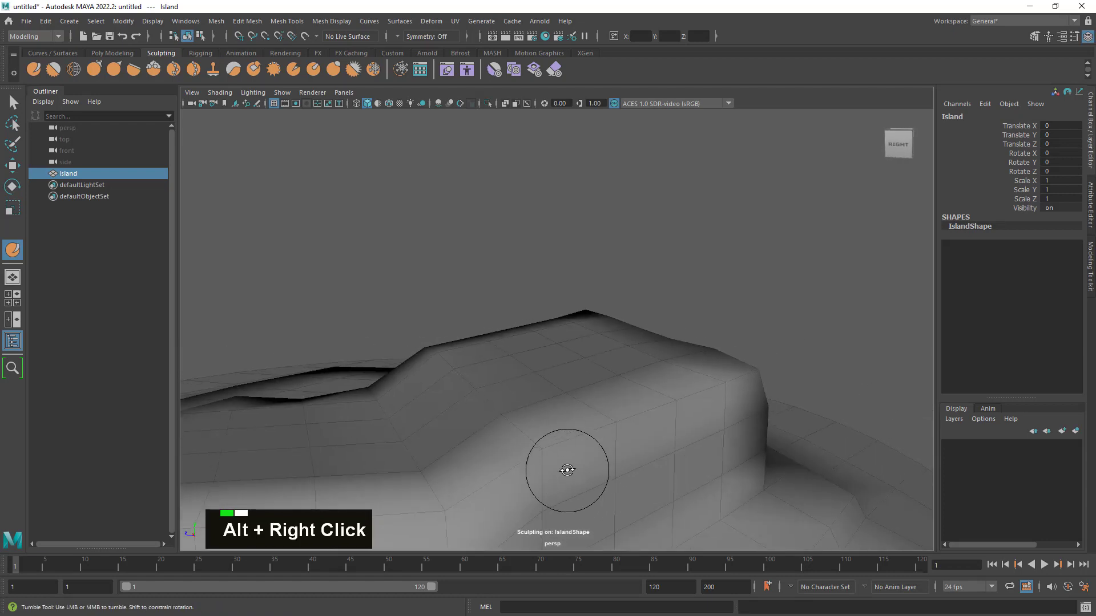
- Smooth the upper edge of the plateau's outer cliff along its length and around the far side
left_click_drag(567, 469, 656, 420, "alt")
left_click_drag(699, 357, 458, 395, "shift")
middle_click_drag(465, 420, 584, 358, "alt")
left_click_drag(585, 358, 636, 347, "alt")
mouse_move(734, 315)
left_mouse_down("shift")
mouse_move(710, 335)
mouse_move(554, 371)
mouse_move(343, 389)
mouse_move(285, 408)
left_mouse_up("shift")
left_click_drag(302, 418, 372, 418, "alt")
middle_click_drag(509, 427, 583, 358, "alt")
left_click_drag(607, 286, 248, 347, "shift")
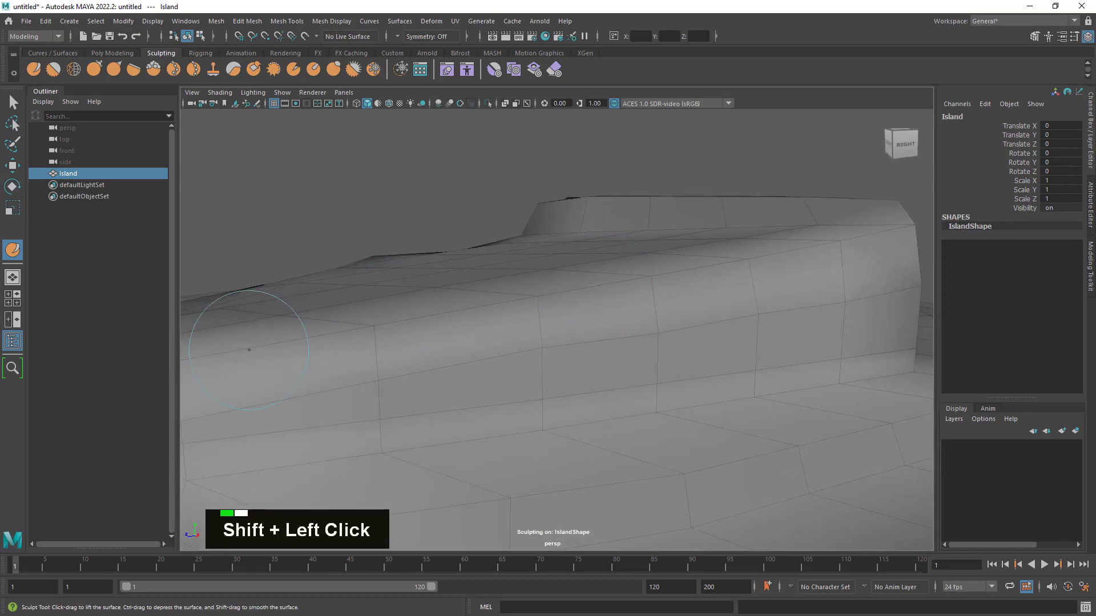
right_click_drag(605, 331, 390, 329, "alt")
left_click_drag(389, 329, 470, 355, "alt")
- Smooth the lower terrace's front rim on the stretch between the two wings
left_click_drag(526, 379, 649, 372, "alt")
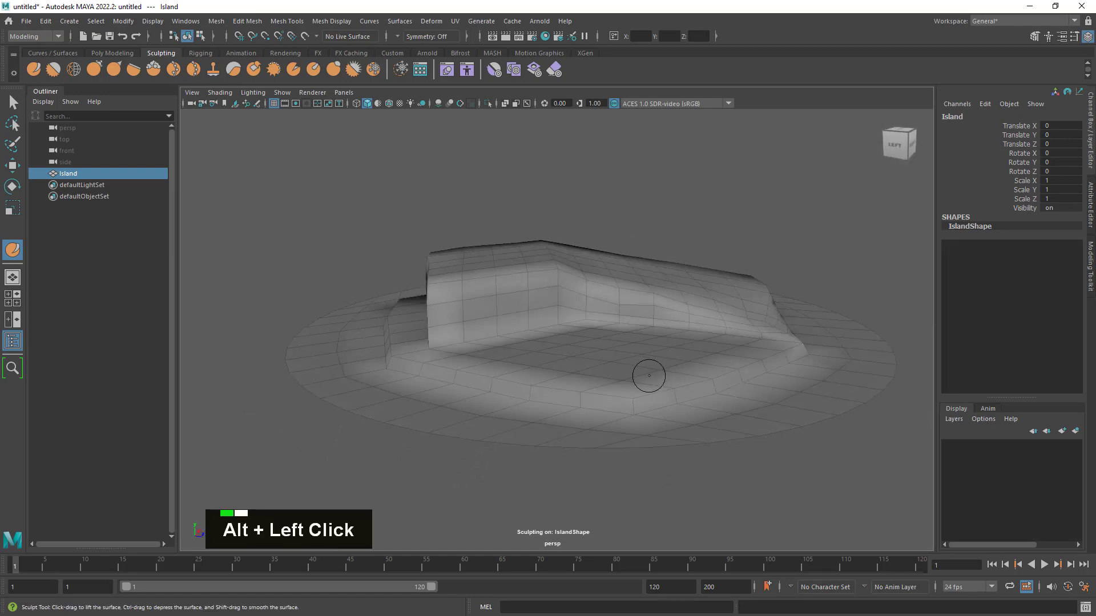
middle_click_drag(648, 372, 783, 369, "alt")
left_click_drag(783, 368, 725, 352, "alt")
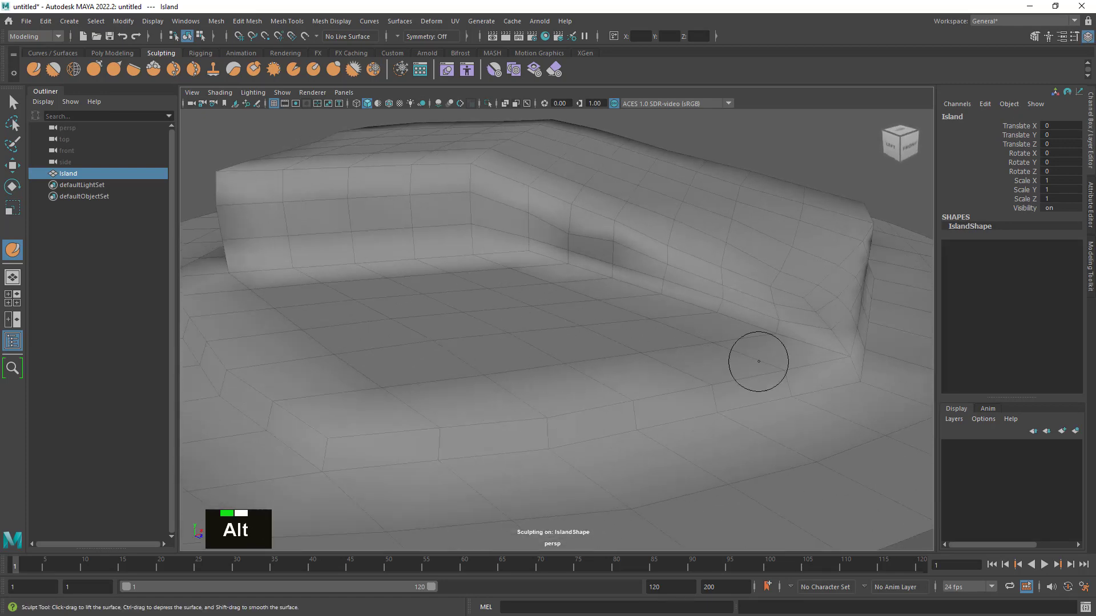
left_click_drag(759, 360, 547, 357, "alt")
right_click_drag(547, 357, 663, 362, "alt")
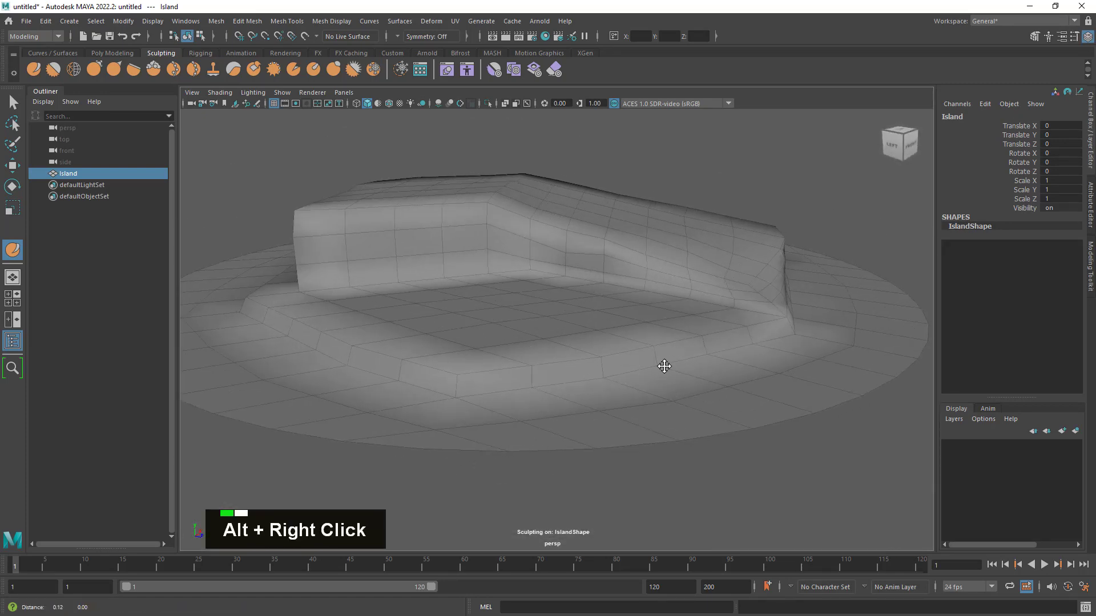
left_click_drag(663, 362, 676, 303, "alt")
mouse_move(541, 374)
left_mouse_down("shift")
mouse_move(565, 366)
mouse_move(540, 348)
left_mouse_up("shift")
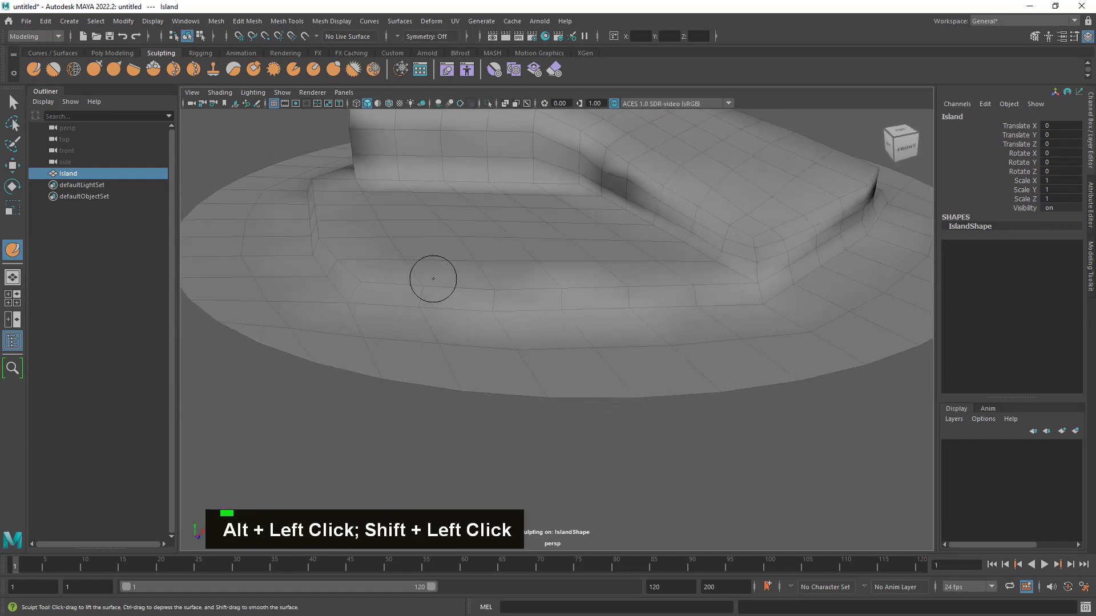
- Enlarge the sculpt brush and smooth the terrace's front corner down into the surrounding slope
key("b")
mouse_move(425, 223)
left_mouse_down()
mouse_move(409, 255)
mouse_move(457, 274)
left_mouse_up()
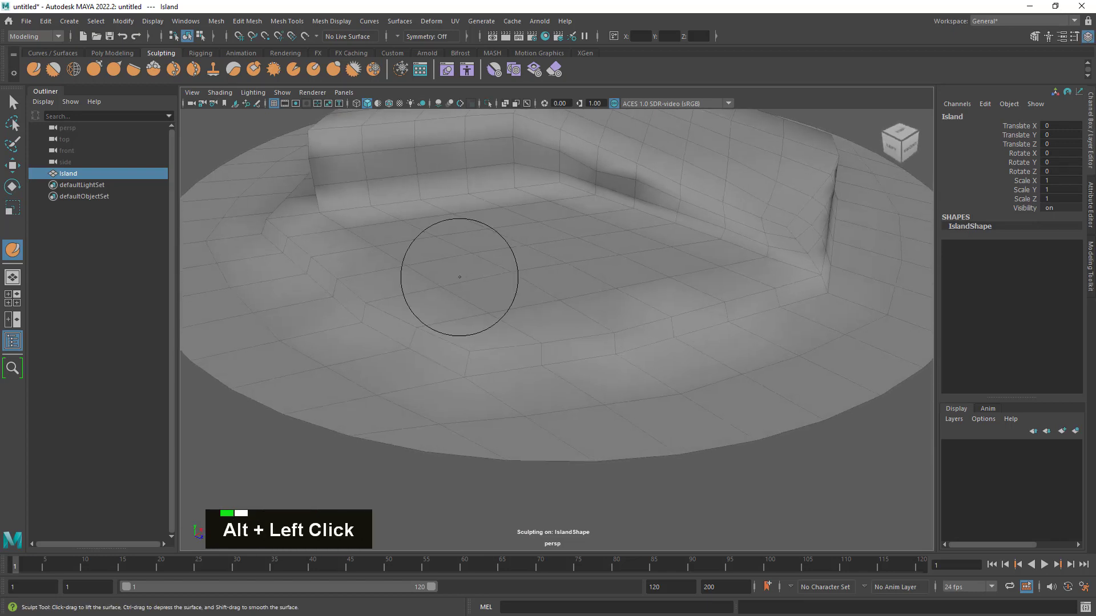
double_click(574, 336, "shift")
left_click_drag(573, 336, 612, 331, "shift")
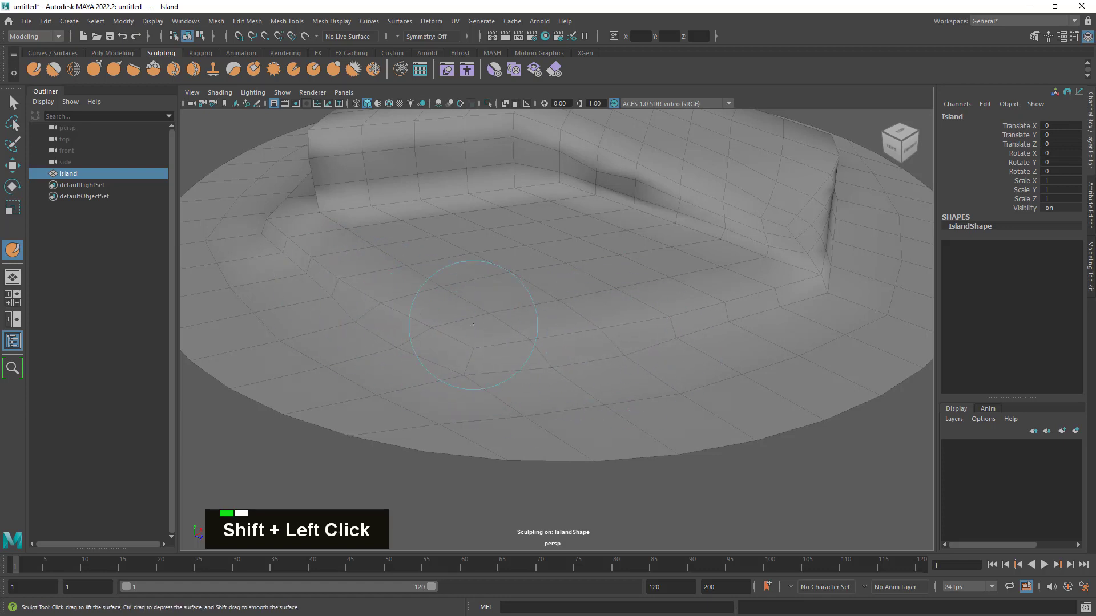
mouse_move(608, 345)
left_mouse_down("alt")
mouse_move(717, 328)
mouse_move(672, 334)
mouse_move(676, 319)
left_mouse_up("alt")
mouse_move(698, 261)
left_mouse_down("shift")
mouse_move(397, 251)
mouse_move(499, 266)
mouse_move(493, 342)
mouse_move(449, 356)
left_mouse_up("shift")
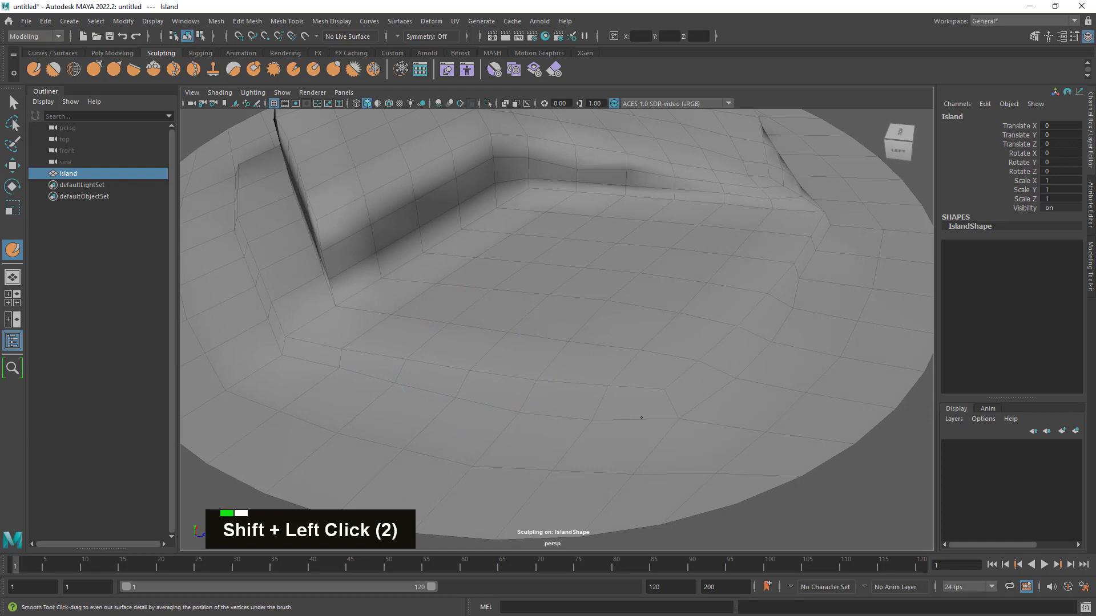
- Smooth the rest of the terrace rim, blending it toward the base of the longer wing's front corner
key("alt+shift")
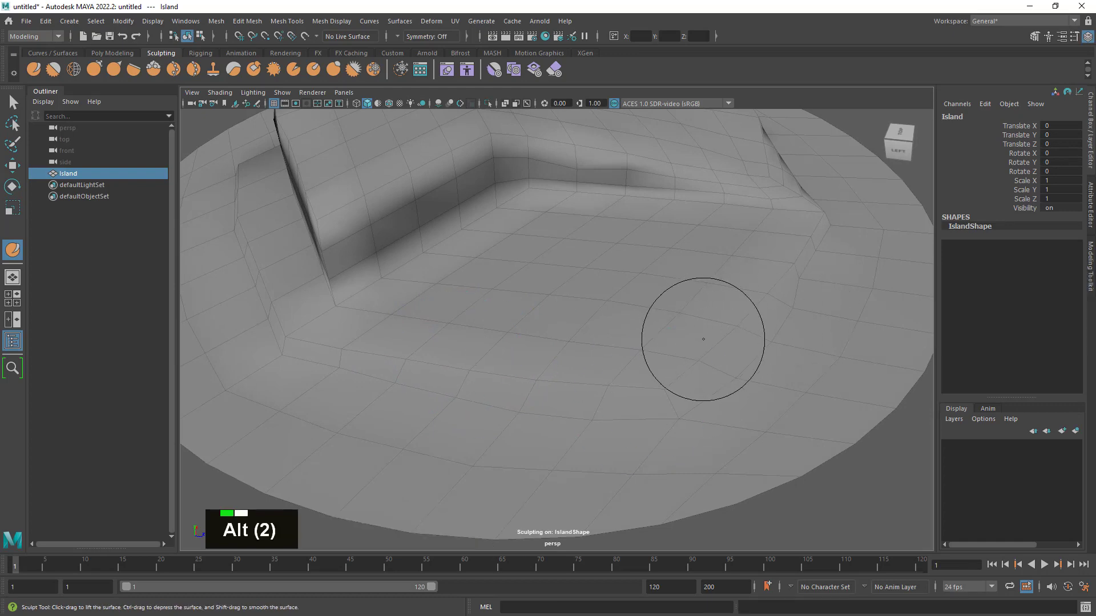
left_click_drag(704, 339, 893, 282, "alt")
left_click_drag(840, 253, 641, 293, "alt")
mouse_move(583, 314)
left_mouse_down("alt")
mouse_move(558, 338)
mouse_move(505, 321)
mouse_move(540, 332)
left_mouse_up("alt")
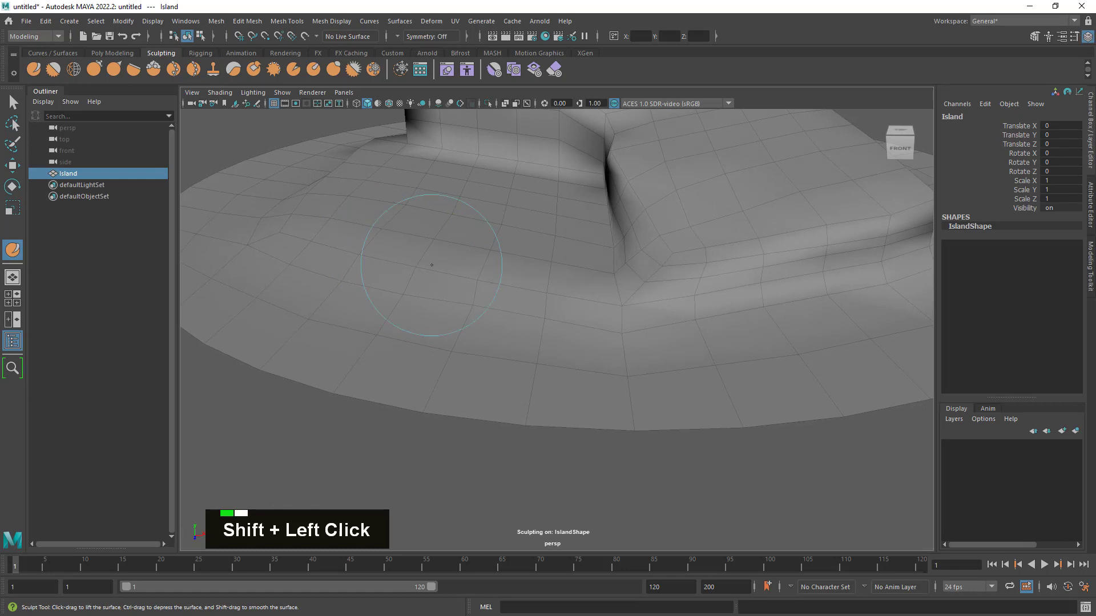
mouse_move(432, 265)
left_mouse_down("shift")
mouse_move(533, 288)
mouse_move(355, 215)
left_mouse_up("shift")
right_click_drag(354, 215, 661, 262, "alt")
left_click_drag(660, 262, 649, 270, "alt")
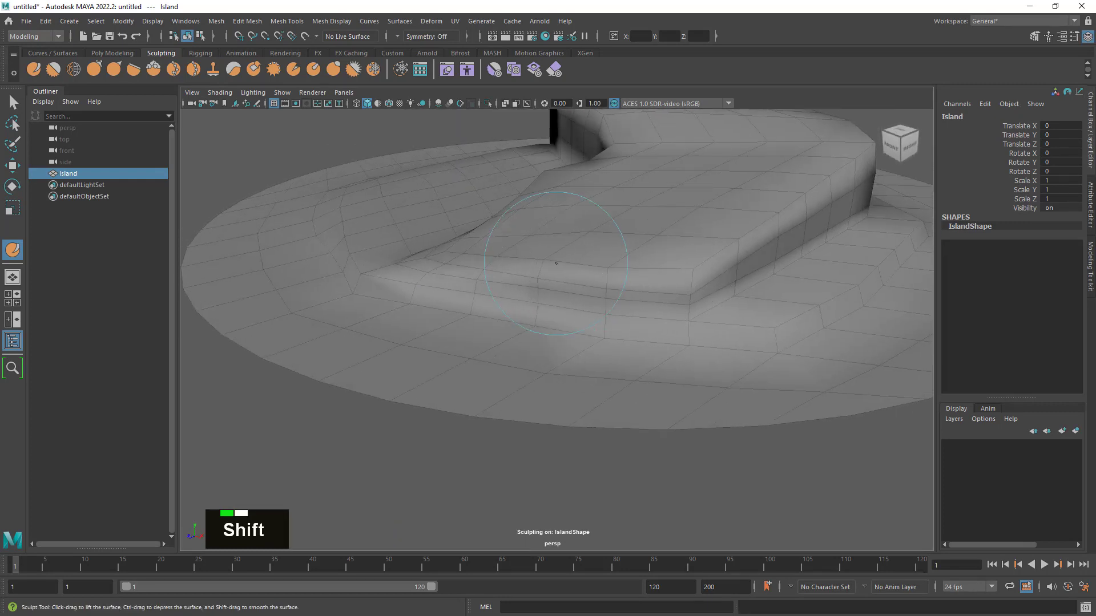
- Smooth the cliff edge along the longer wing's end and the sloping top behind it
left_click_drag(555, 263, 638, 277, "shift")
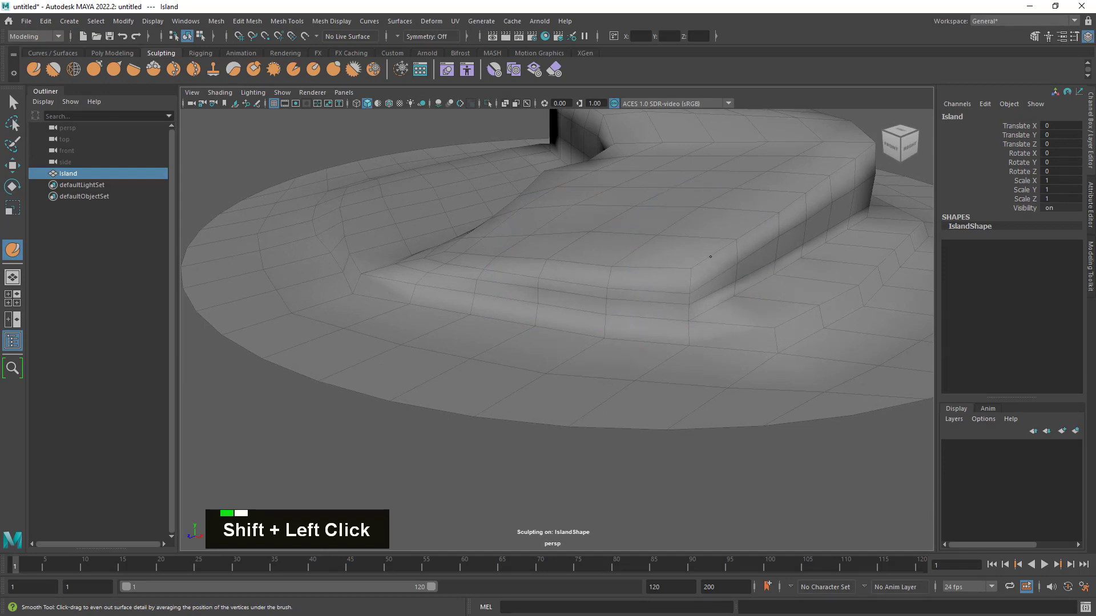
mouse_move(701, 255)
left_mouse_down("alt")
mouse_move(832, 276)
mouse_move(746, 196)
mouse_move(769, 346)
mouse_move(751, 348)
left_mouse_up("alt")
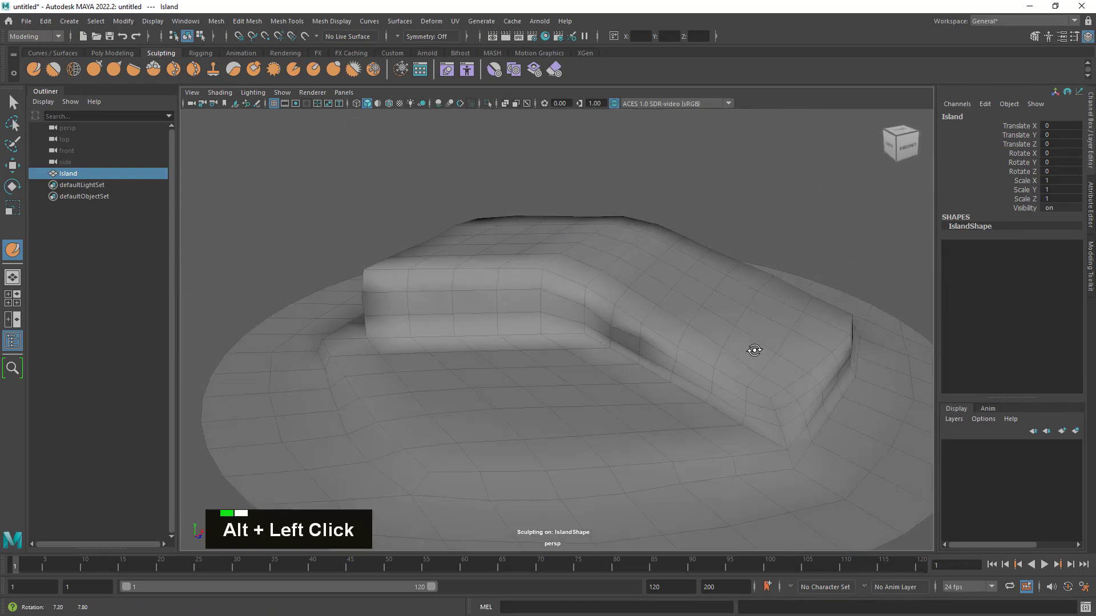
left_click(736, 343, "shift")
left_click(735, 340, "shift")
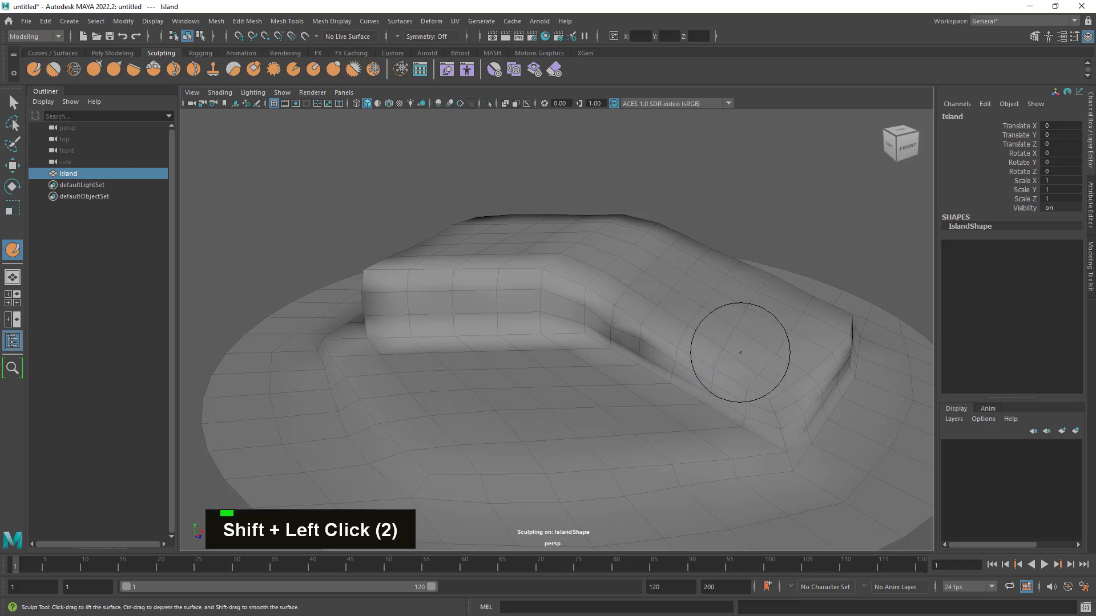
left_click(730, 333, "ctrl")
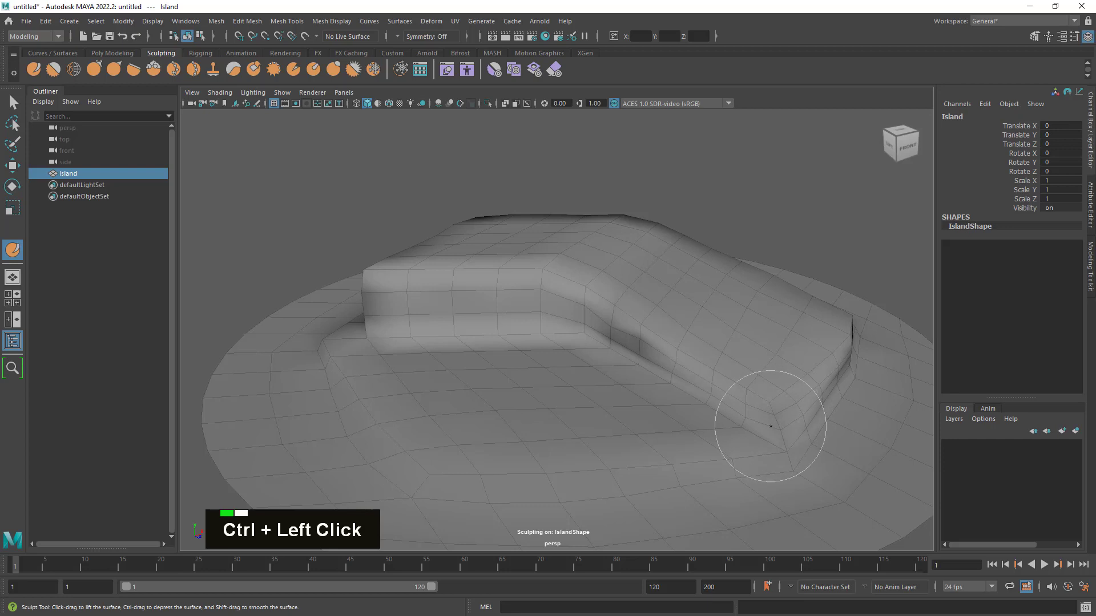
- Depress the longer wing's front corner above the terrace and smooth it into the cliff base
left_click_drag(771, 426, 721, 384, "alt")
right_click_drag(721, 384, 754, 399, "alt")
left_click_drag(753, 399, 703, 393, "alt")
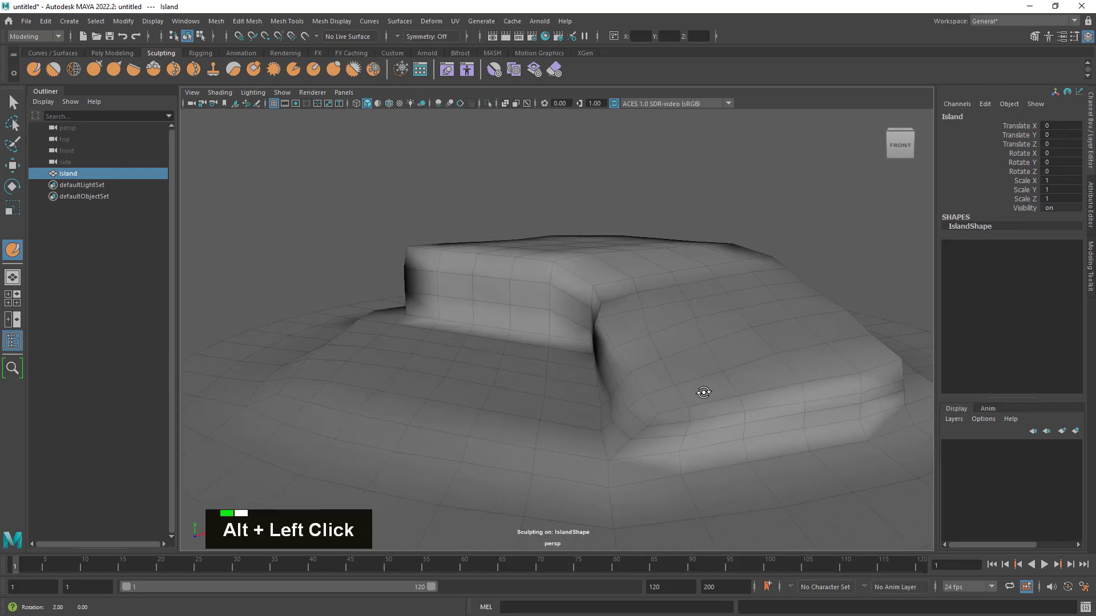
right_click_drag(703, 392, 746, 403, "alt")
middle_click_drag(746, 403, 741, 380, "alt")
mouse_move(741, 379)
left_mouse_down("alt")
mouse_move(656, 404)
mouse_move(605, 354)
mouse_move(609, 324)
mouse_move(673, 340)
mouse_move(718, 371)
left_mouse_up("alt")
double_click(625, 380, "ctrl")
left_click_drag(581, 400, 624, 398, "shift")
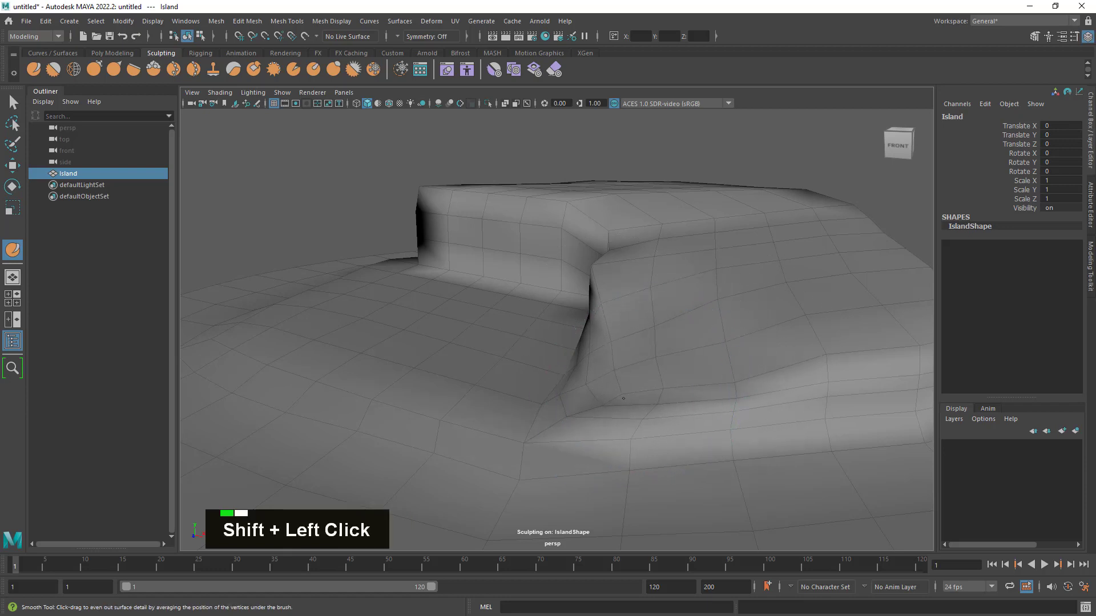
mouse_move(525, 377)
left_mouse_down("shift")
mouse_move(702, 411)
mouse_move(525, 379)
mouse_move(721, 368)
left_mouse_up("shift")
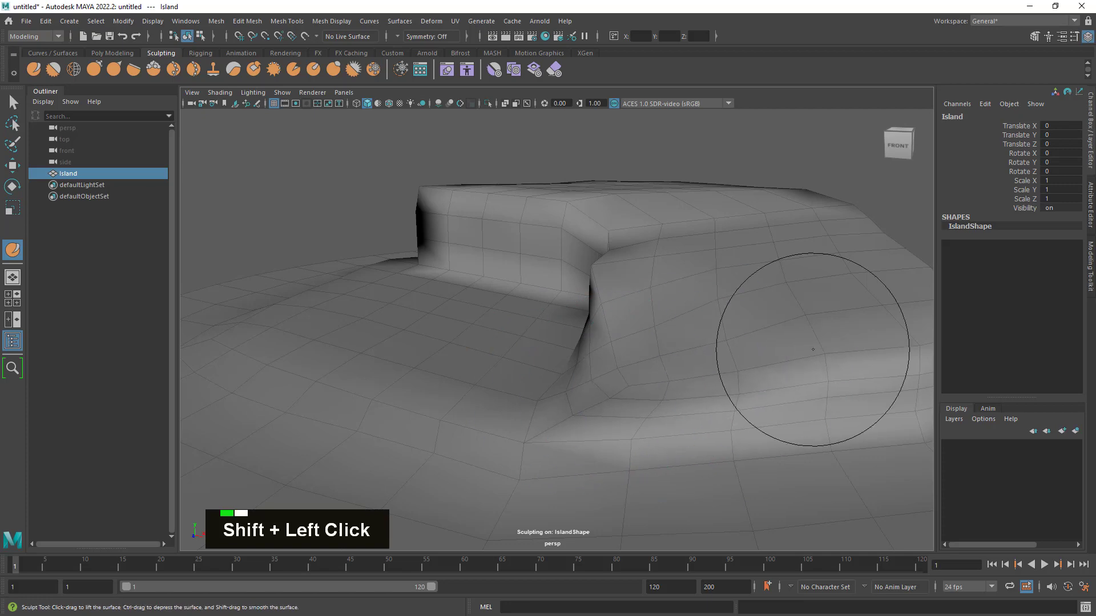
left_click_drag(813, 349, 566, 386, "alt")
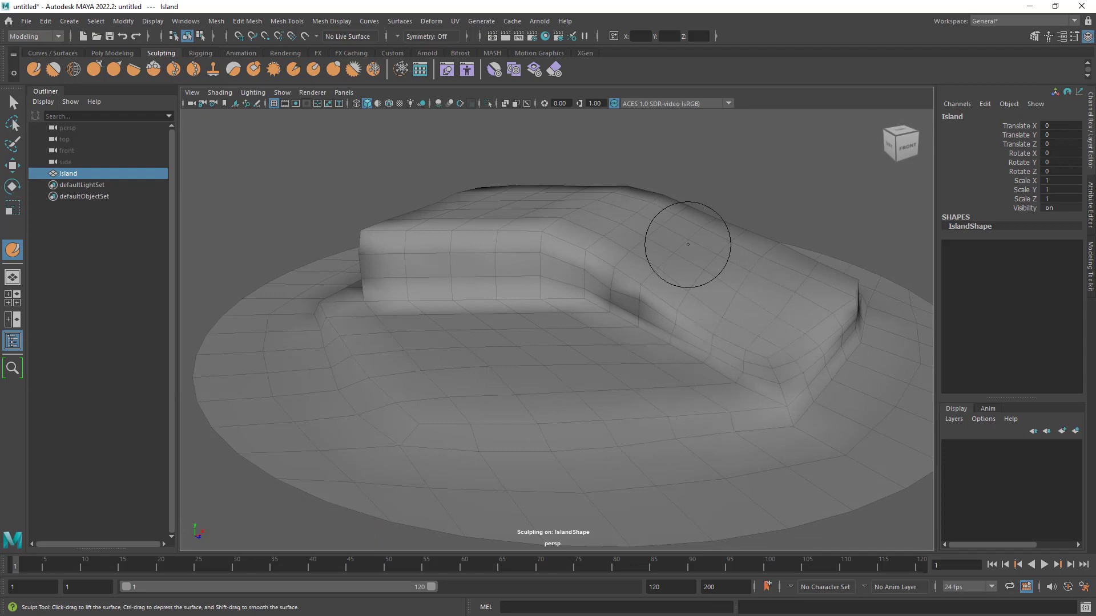
- Examine the reshaped corner, inner cliff and terrace from several angles, leaving the Sculpt Tool for the Select Tool to view the wireframe
left_click_drag(717, 232, 641, 223, "alt")
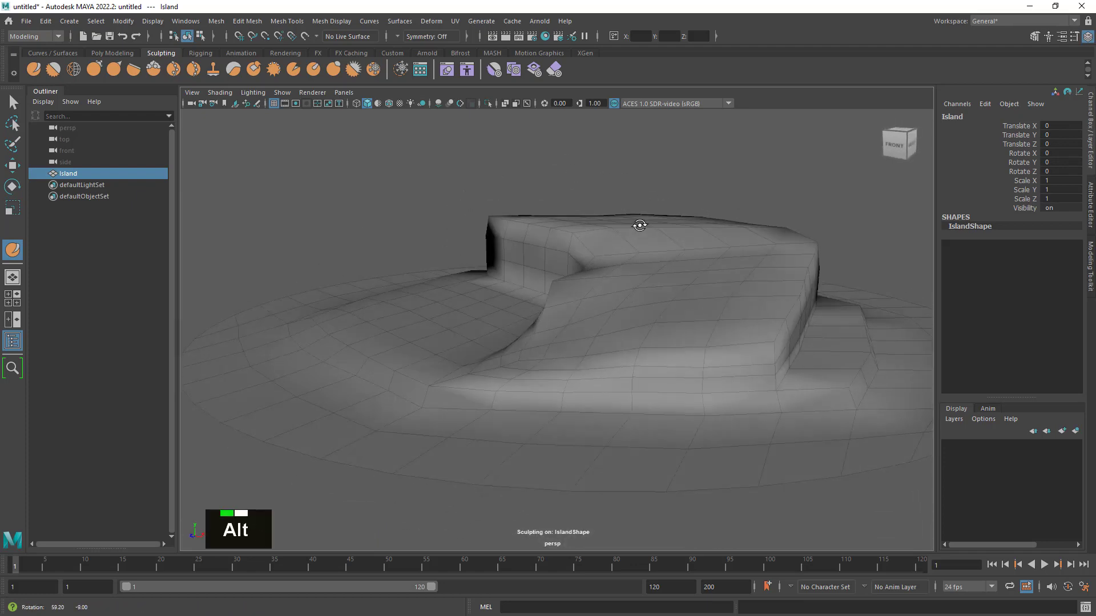
right_click_drag(641, 222, 692, 264, "alt")
left_click_drag(692, 263, 753, 323, "alt")
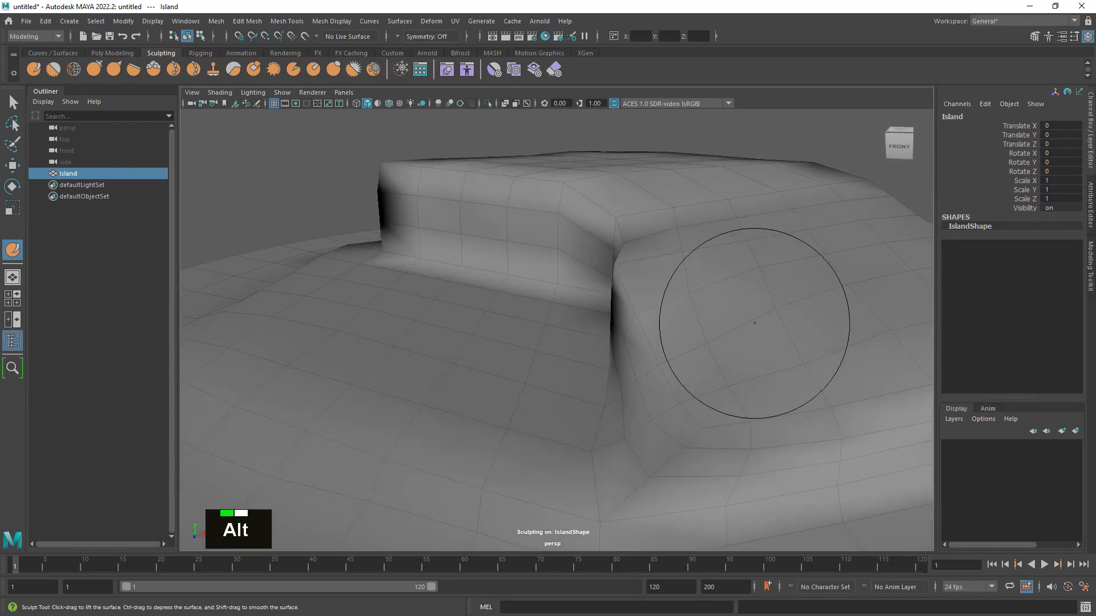
right_click_drag(753, 323, 709, 337, "alt")
middle_click_drag(708, 337, 675, 281, "alt")
left_click_drag(675, 281, 765, 303, "alt")
middle_click_drag(765, 303, 761, 281, "alt")
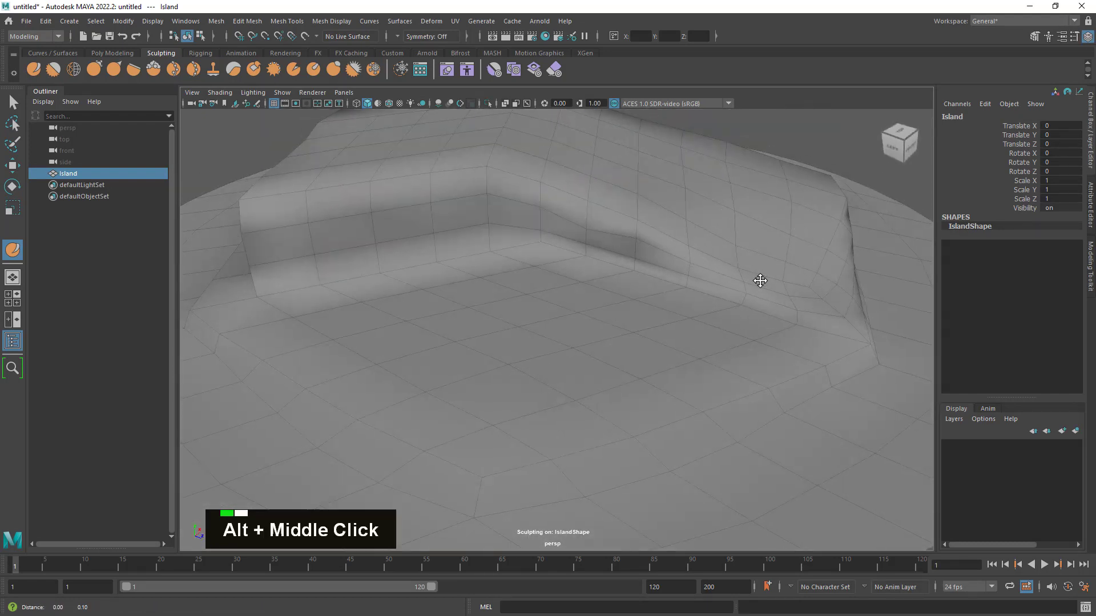
left_click_drag(761, 281, 727, 325, "alt")
right_click_drag(726, 325, 253, 182, "alt")
left_click(13, 102)
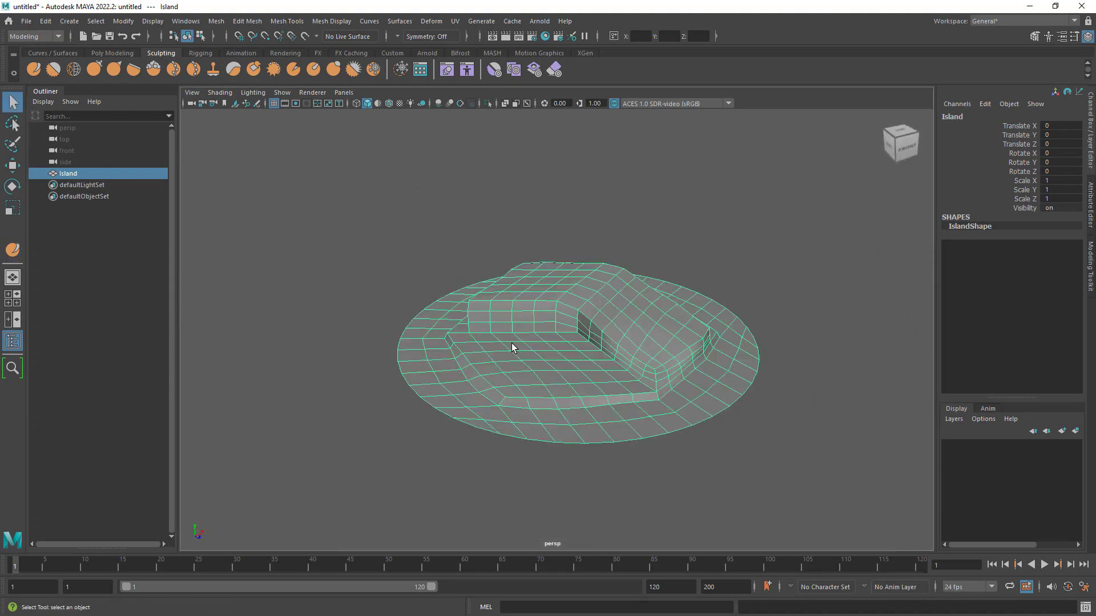
right_click_drag(525, 350, 670, 411, "alt")
middle_click_drag(671, 411, 641, 350, "alt")
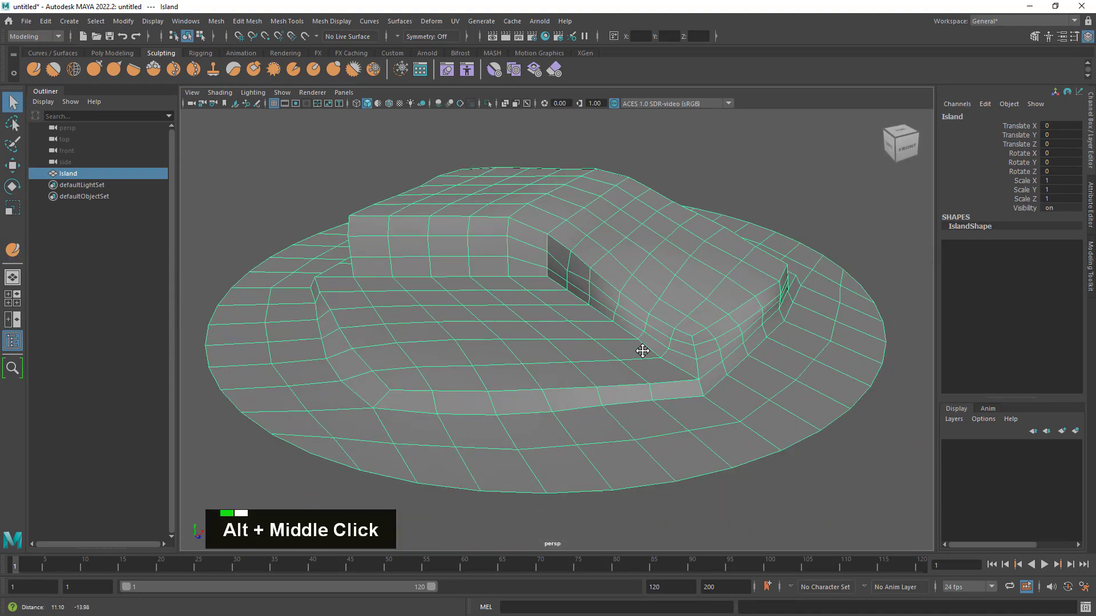
mouse_move(641, 350)
left_mouse_down("alt")
mouse_move(785, 340)
mouse_move(778, 364)
mouse_move(517, 360)
mouse_move(655, 362)
mouse_move(648, 357)
left_mouse_up("alt")
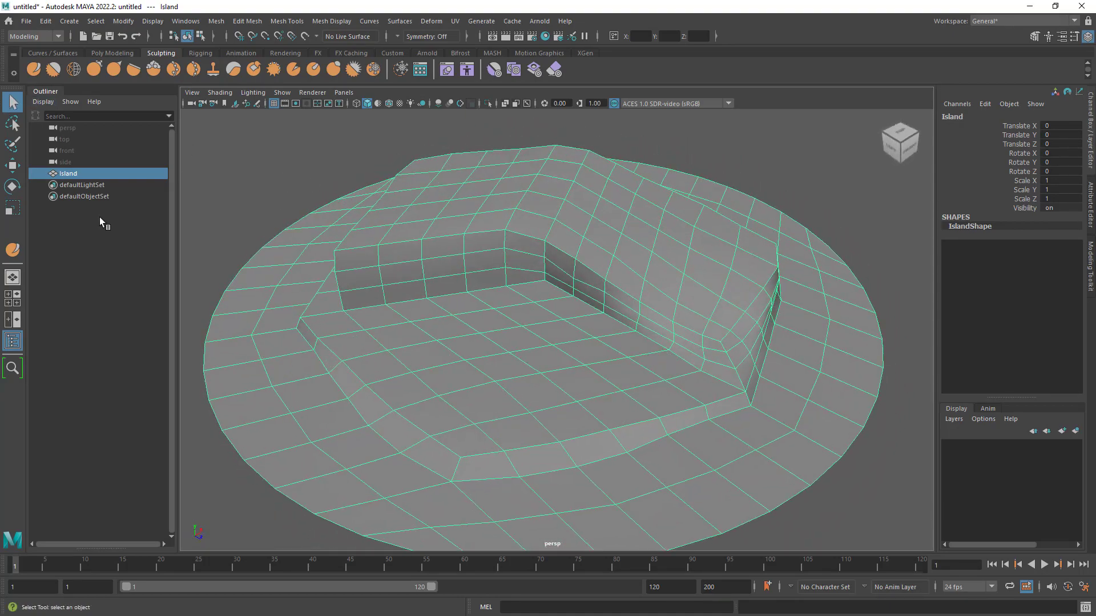
left_click(13, 165)
left_click(13, 186)
left_click(12, 101)
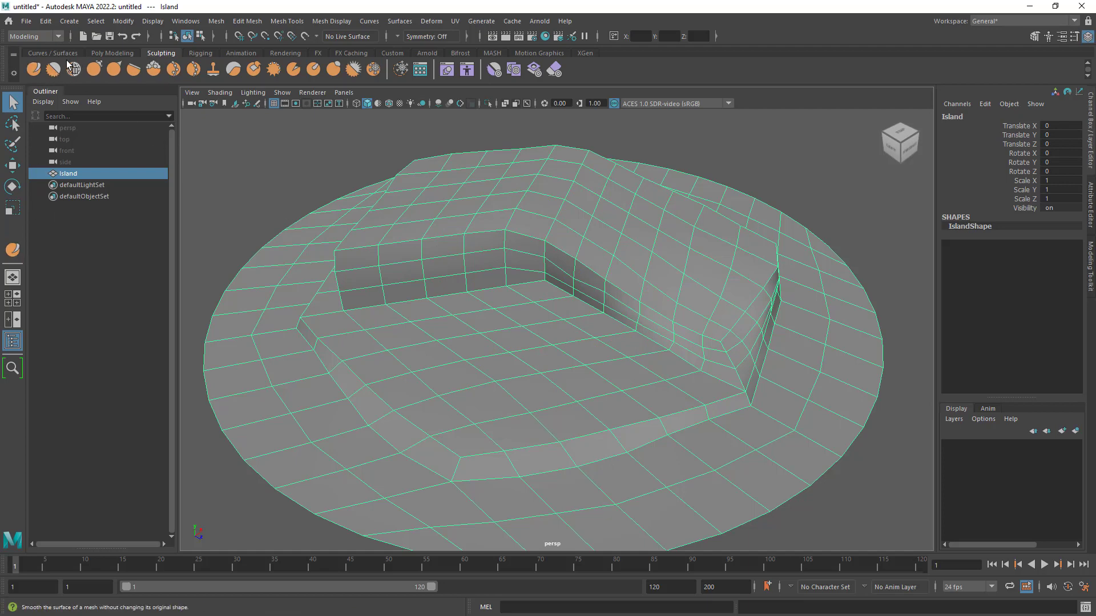
left_click(34, 68)
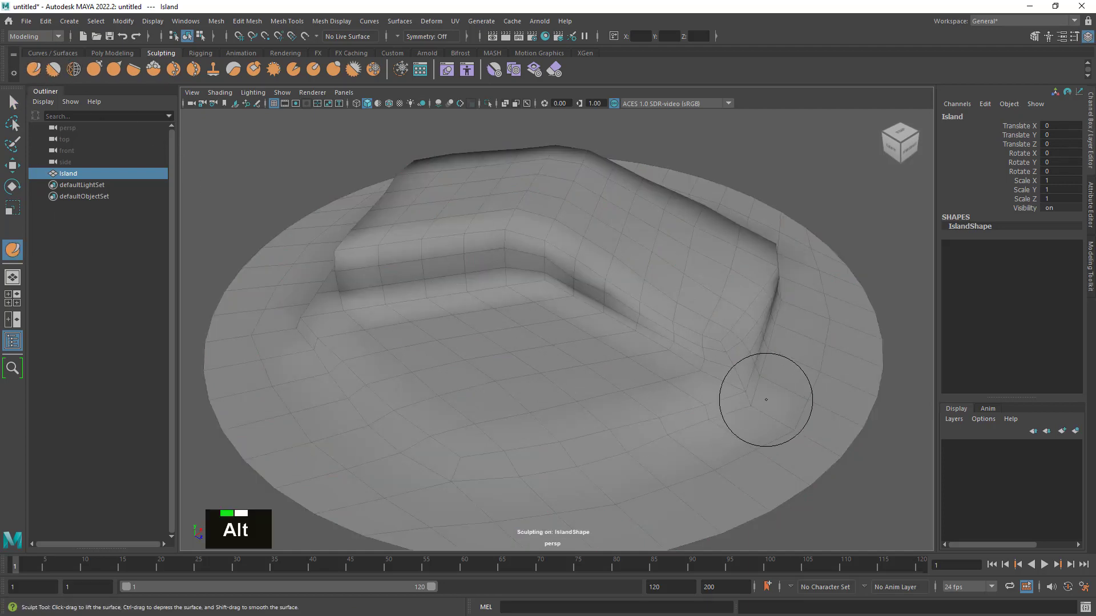
mouse_move(759, 392)
left_mouse_down("alt")
mouse_move(722, 379)
mouse_move(725, 390)
mouse_move(767, 395)
left_mouse_up("alt")
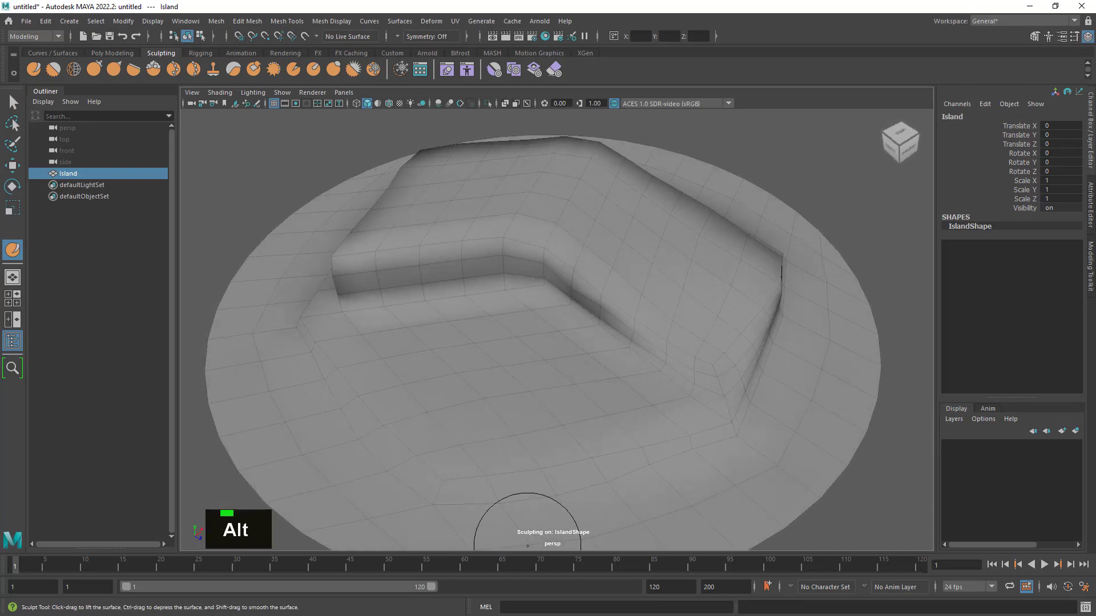
key("q")
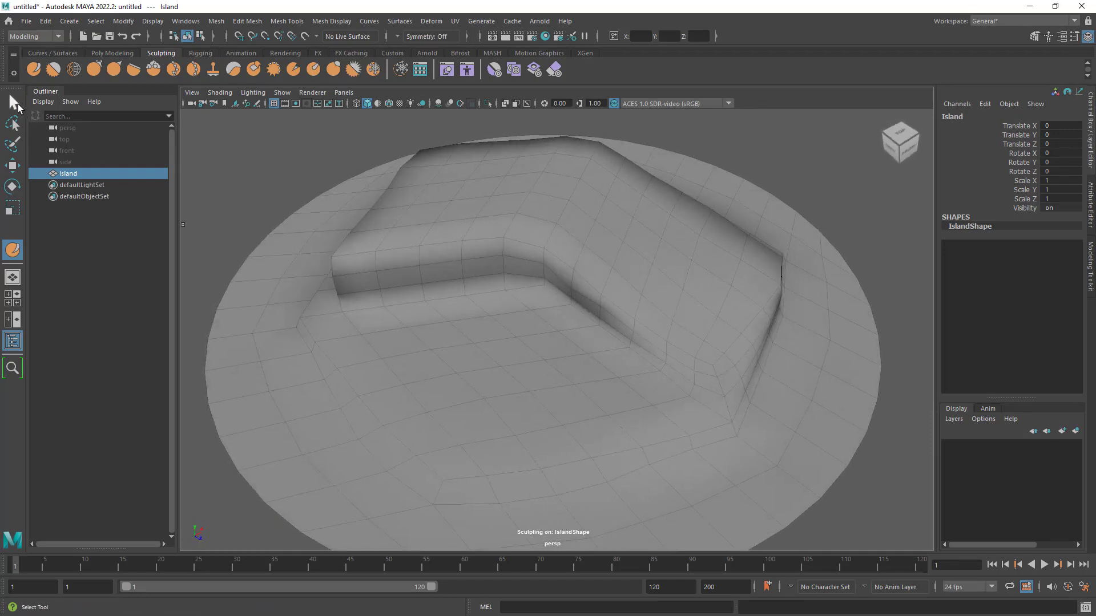
- Deselect the island to examine its shaded cliffs and terrace without the wireframe, and reselect it
left_click(290, 173)
left_click_drag(631, 375, 660, 342, "alt")
right_click_drag(661, 341, 717, 327, "alt")
middle_click_drag(717, 327, 824, 338, "alt")
left_click_drag(824, 337, 765, 327, "alt")
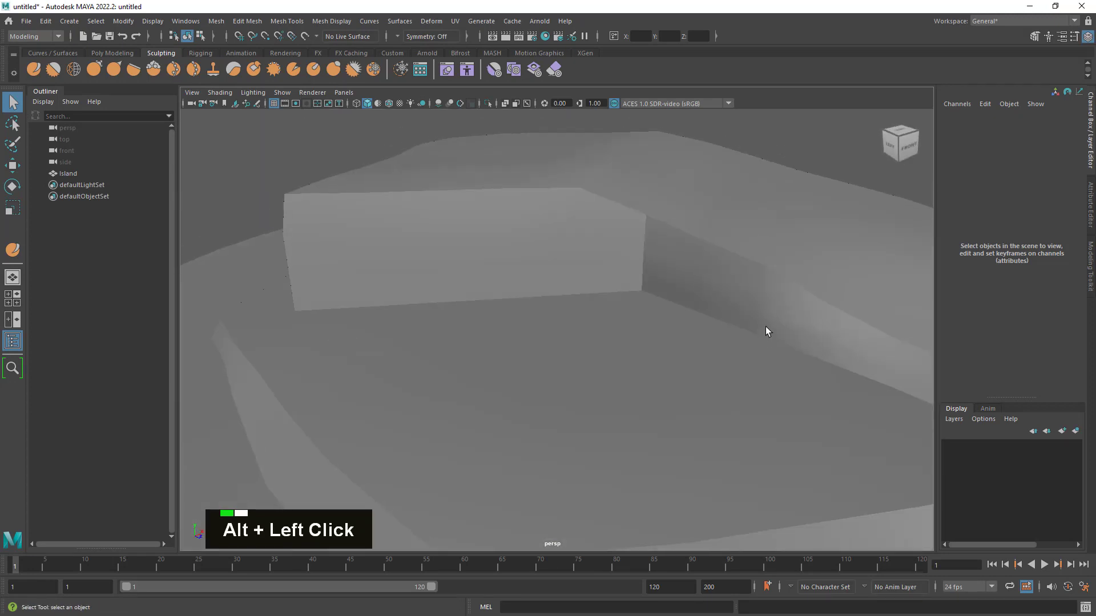
left_click_drag(558, 213, 565, 301, "alt")
left_click_drag(445, 260, 617, 315, "alt")
right_click_drag(617, 316, 594, 311, "alt")
left_click_drag(594, 310, 670, 307, "alt")
left_click(644, 265)
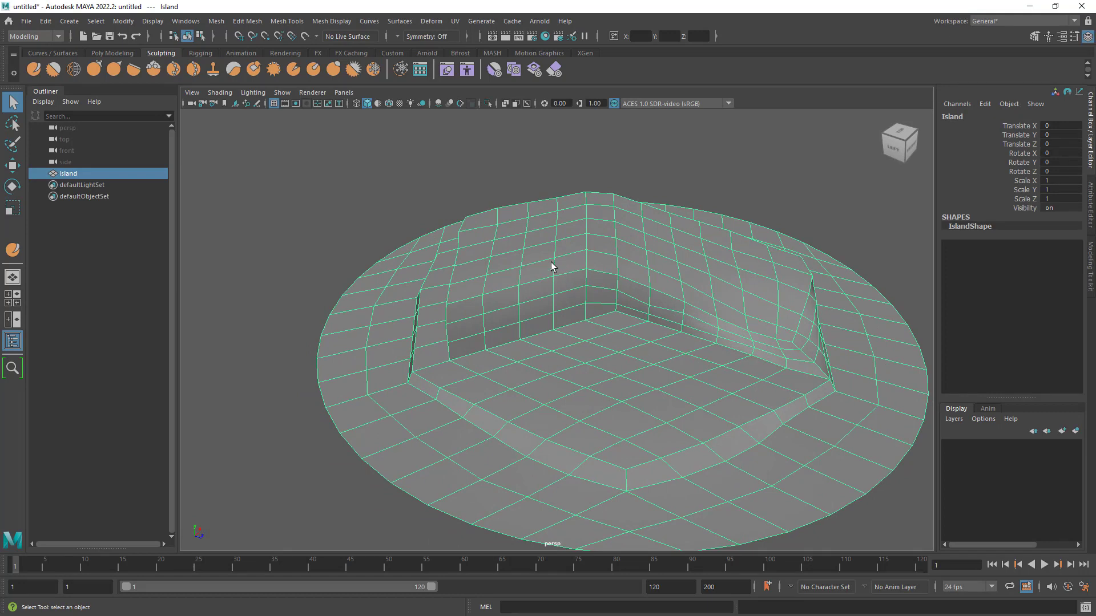
left_click_drag(487, 203, 684, 270, "alt")
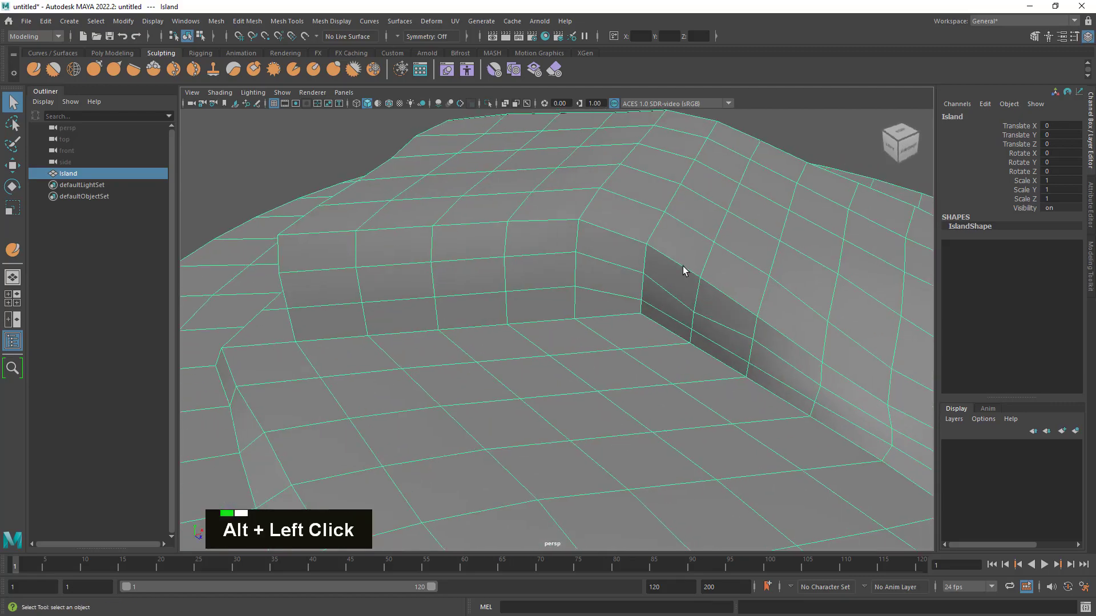
- Soften all edges of the island mesh with Soften Edge
mouse_move(453, 252)
left_mouse_down("alt")
mouse_move(670, 259)
mouse_move(434, 251)
left_mouse_up("alt")
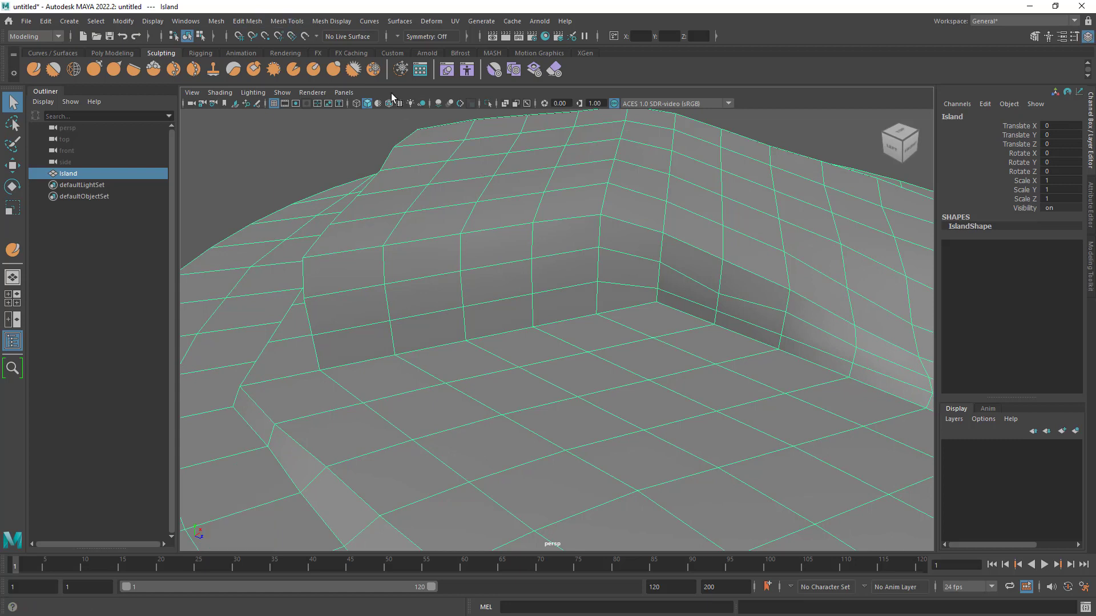
left_click(337, 25)
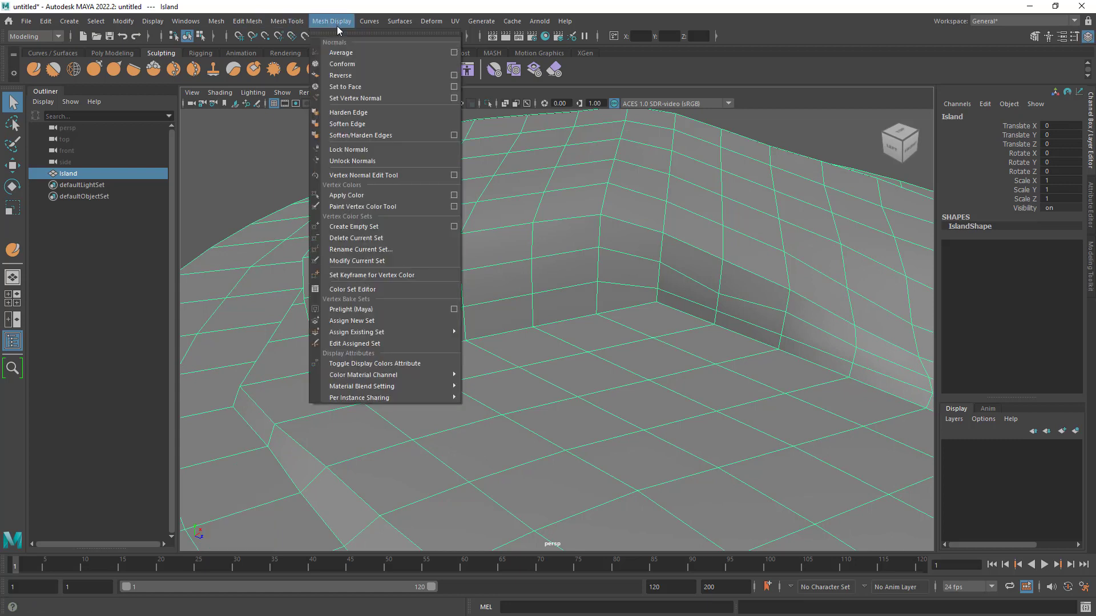
left_click(388, 124)
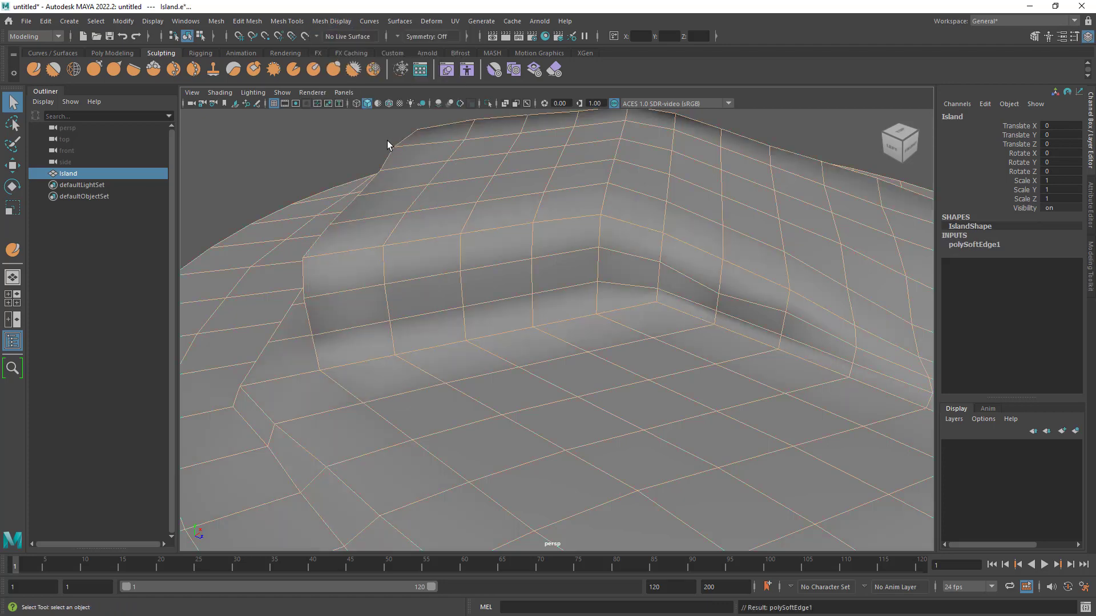
- Examine the island's softened shading along the cliffs, inner corner and front corner, toggling its selection to compare with the wireframe
left_click(293, 165)
right_click_drag(742, 312, 634, 273, "alt")
left_click_drag(635, 273, 770, 318, "alt")
right_click_drag(771, 318, 844, 323, "alt")
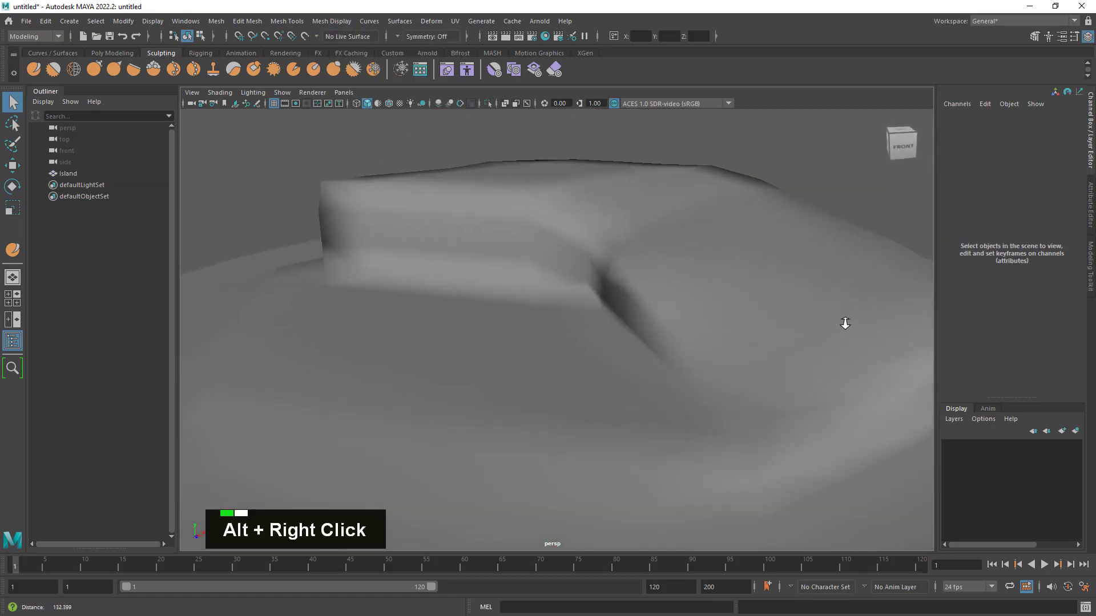
left_click(674, 318)
left_click_drag(447, 194, 536, 252, "alt")
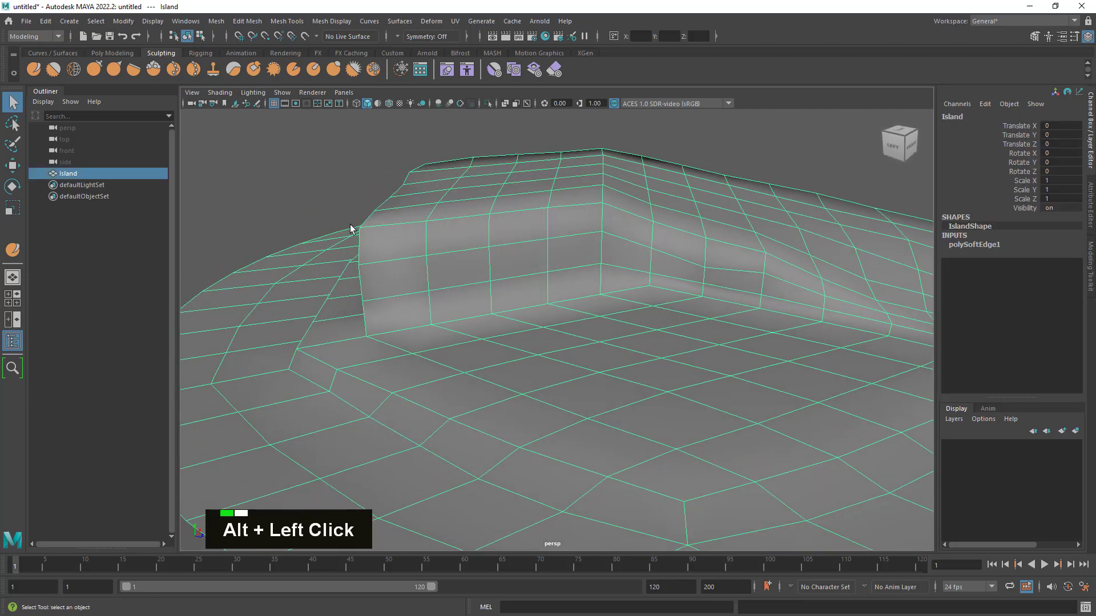
left_click(347, 220)
left_click_drag(382, 260, 443, 269, "alt")
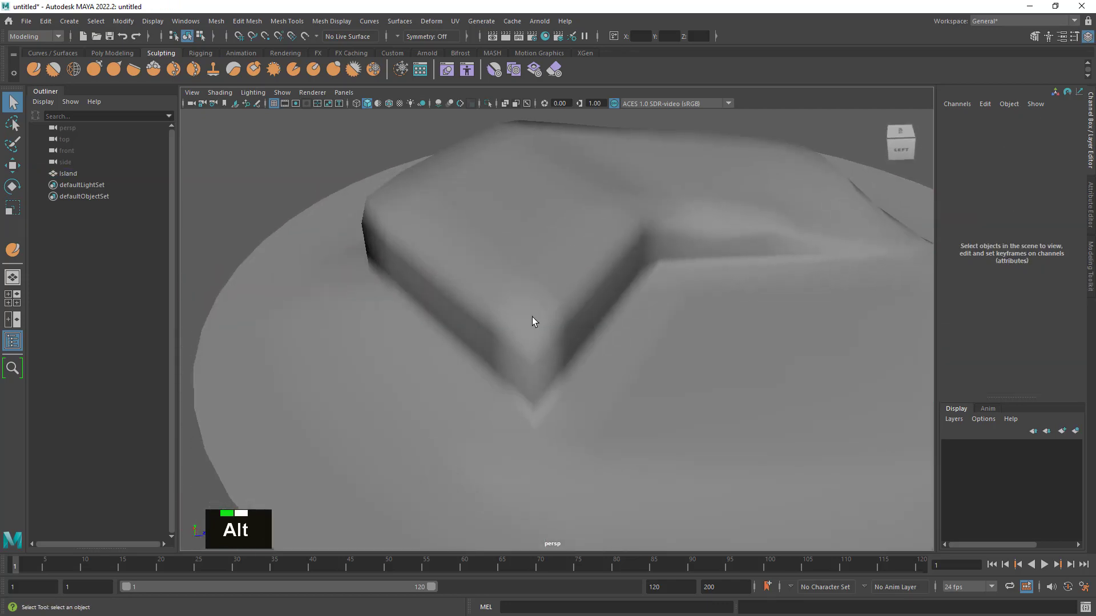
right_click_drag(634, 337, 673, 401, "alt")
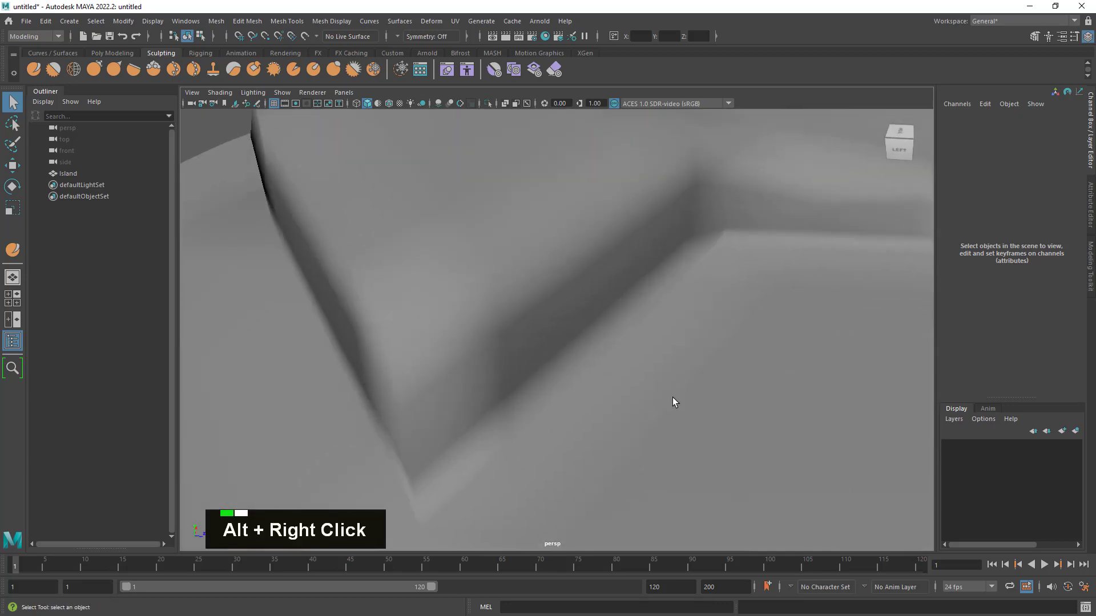
- Reselect the island and examine its wireframe from the front corner out to the whole disc
left_click(419, 485)
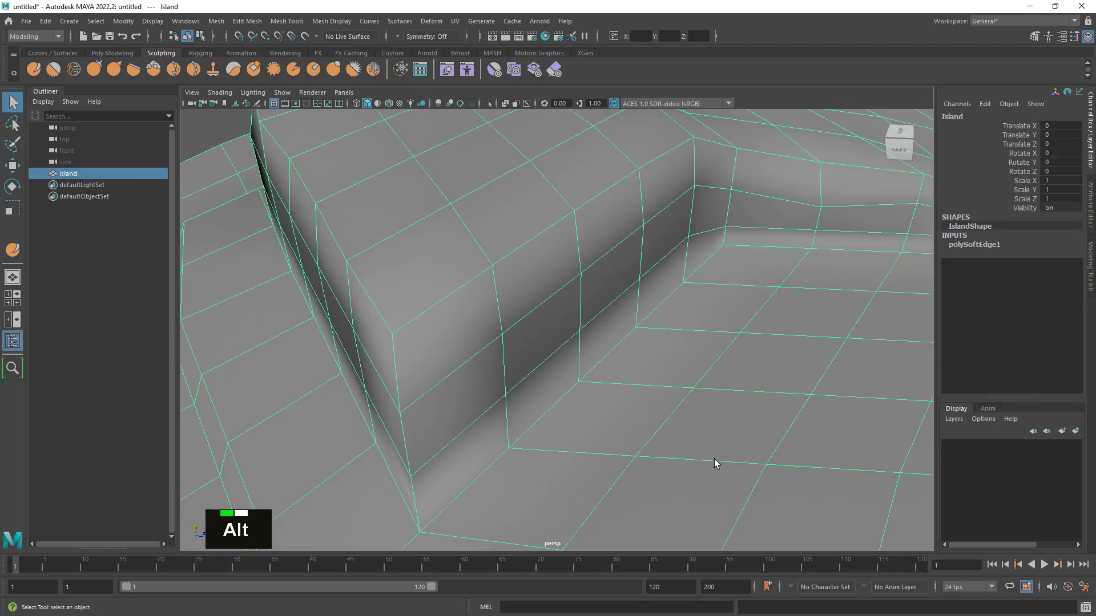
right_click_drag(714, 462, 566, 372, "alt")
left_click_drag(617, 357, 637, 346, "alt")
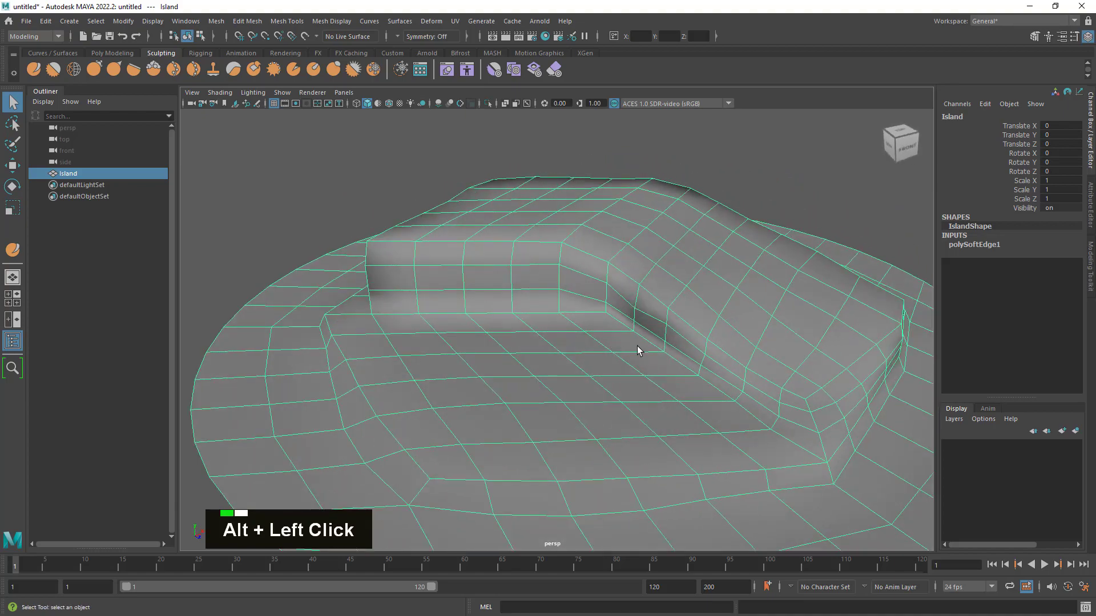
right_click_drag(637, 346, 653, 331, "alt")
middle_click_drag(653, 332, 635, 304, "alt")
left_click_drag(635, 304, 675, 313, "alt")
middle_click_drag(675, 314, 656, 306, "alt")
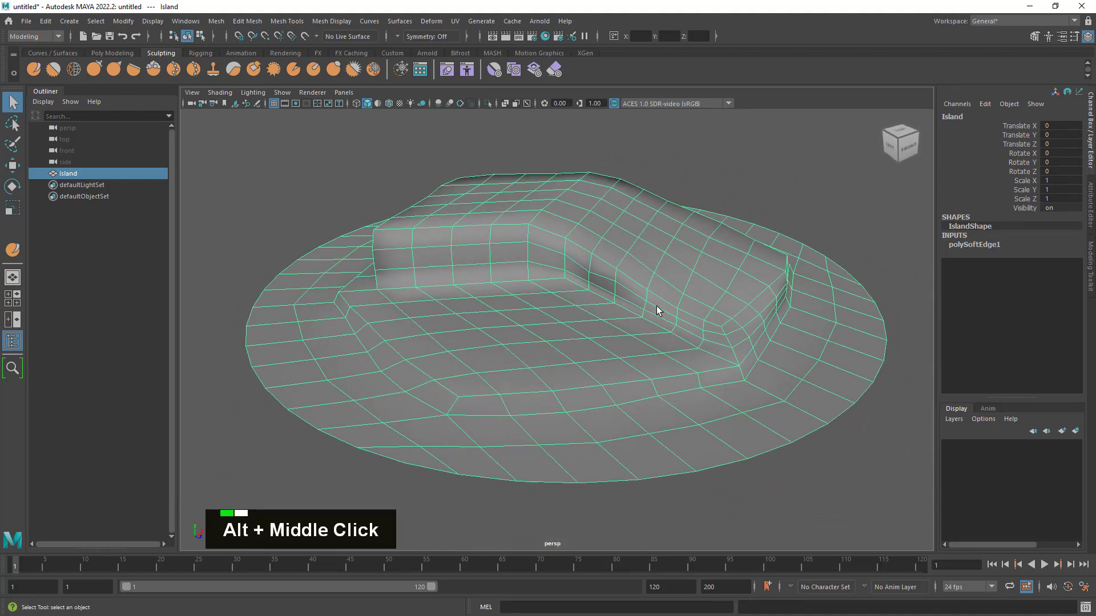
left_click_drag(649, 318, 692, 333, "alt")
middle_click_drag(692, 333, 679, 316, "alt")
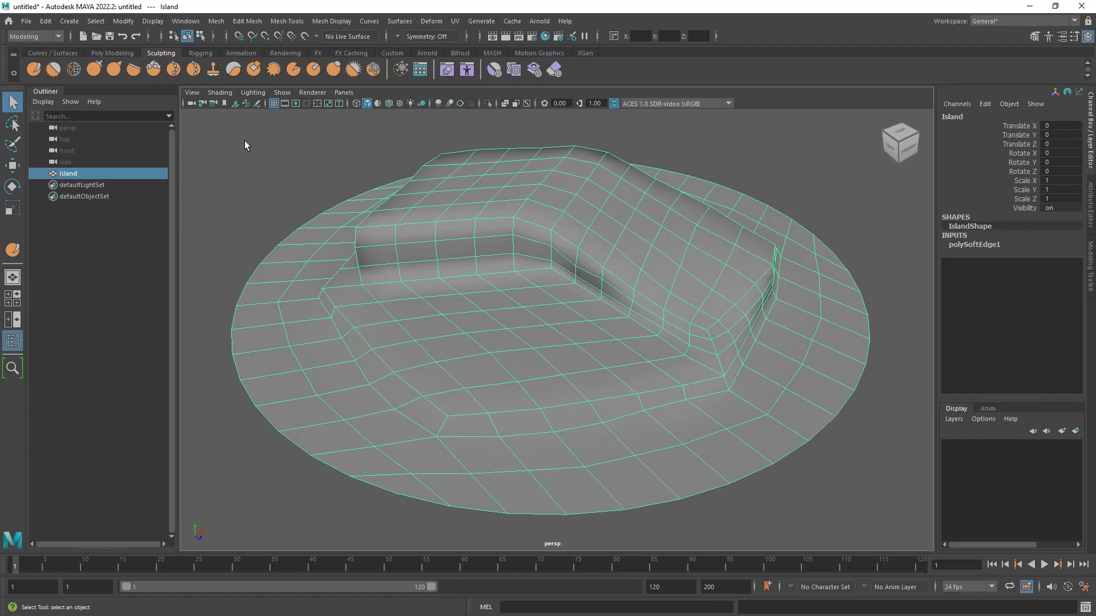
- Save the scene as Island in Maya ASCII format in the Lighthouse_Island project's scenes folder
left_click(111, 38)
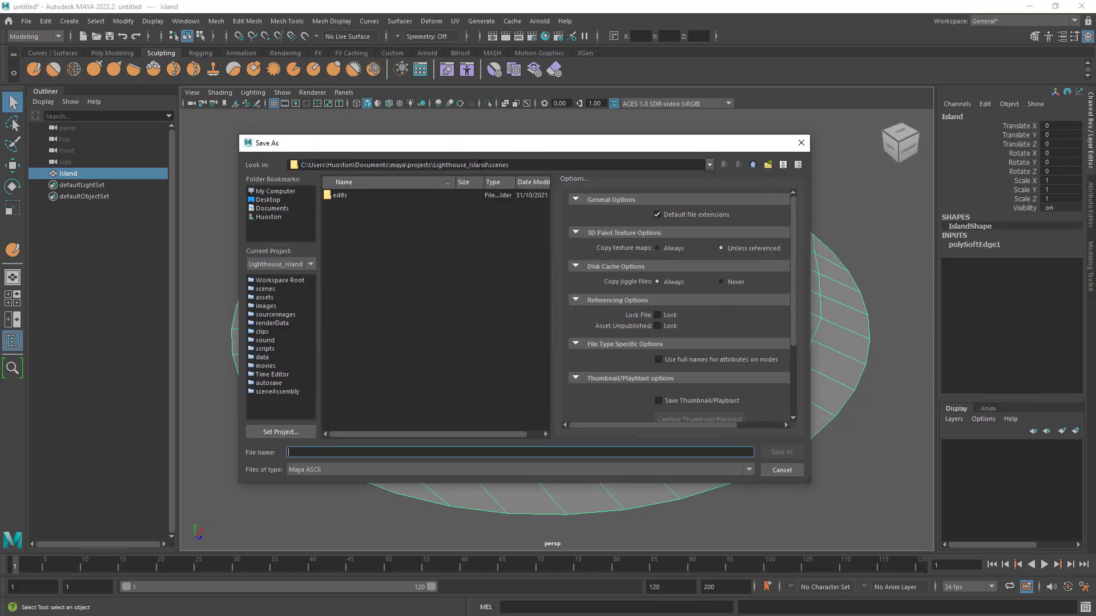
double_click(502, 165)
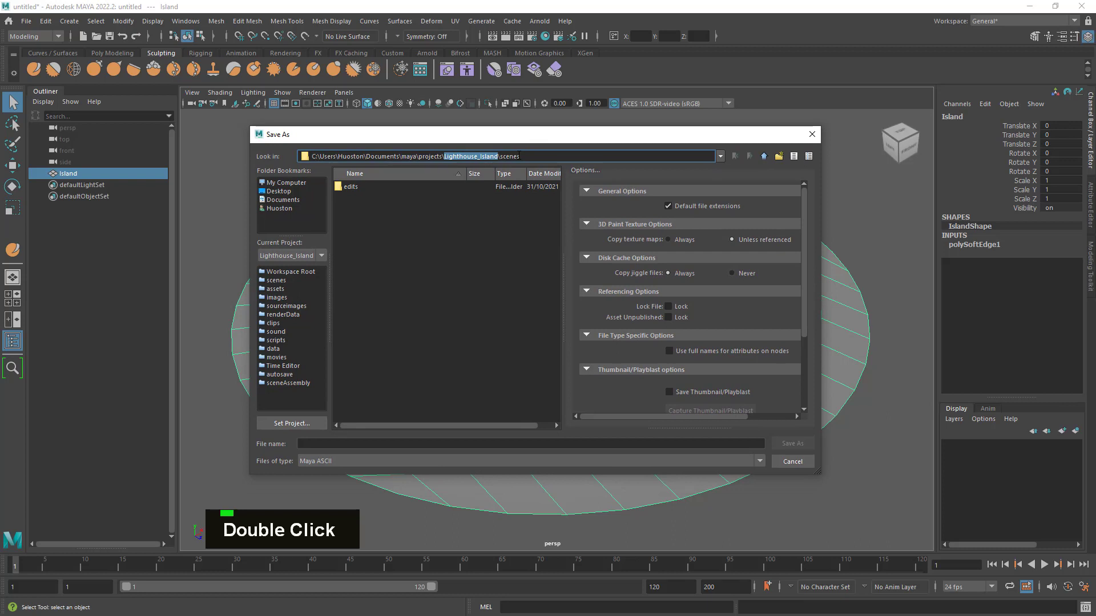
left_click(348, 444)
type("Island")
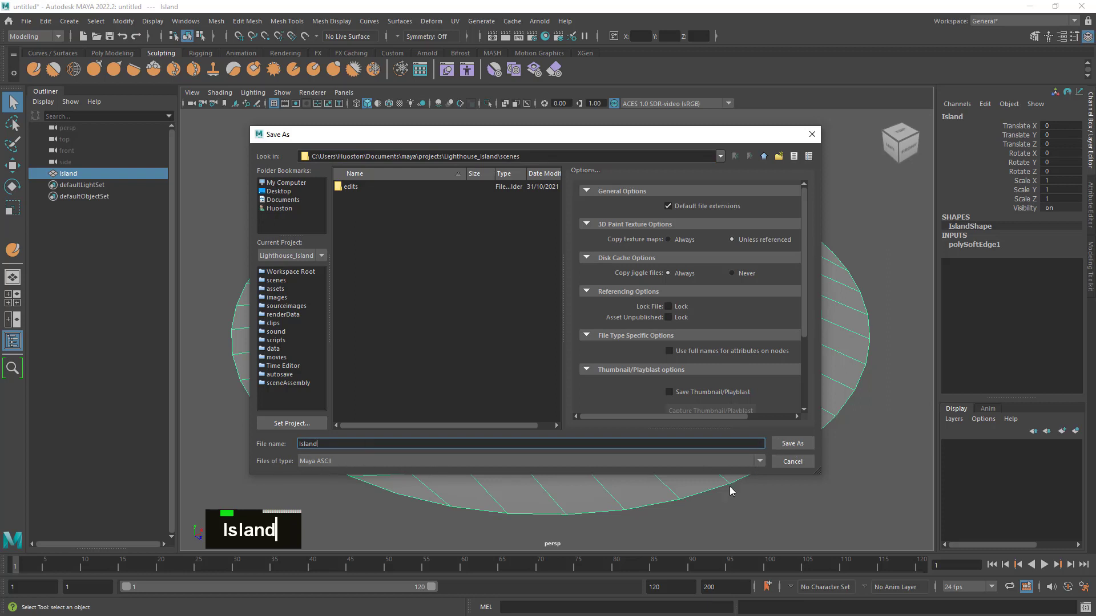
left_click(792, 444)
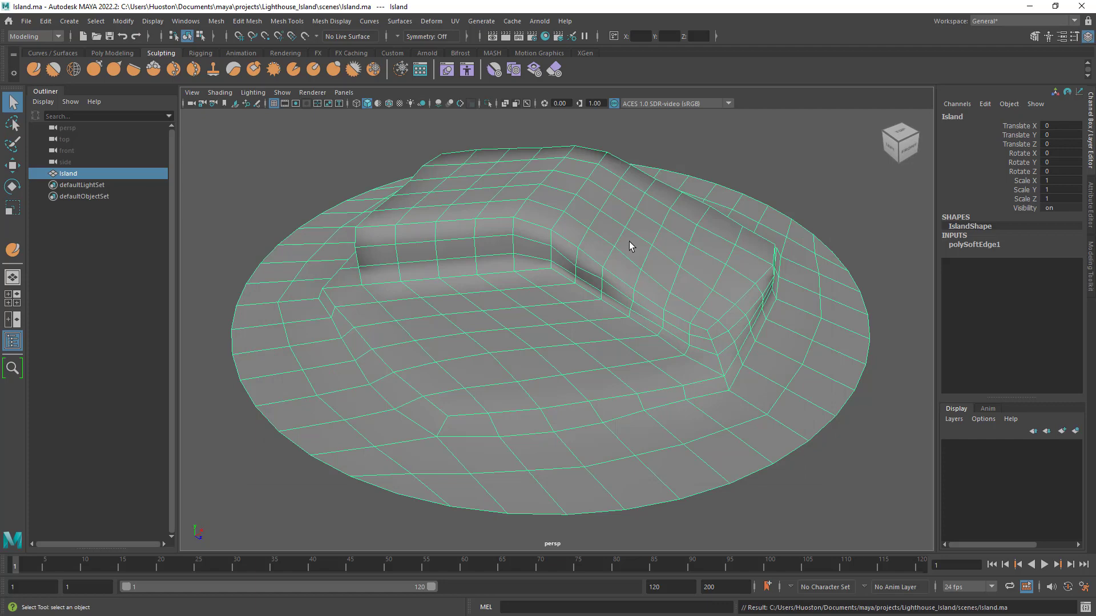
- Delete the island's construction history
left_click(330, 21)
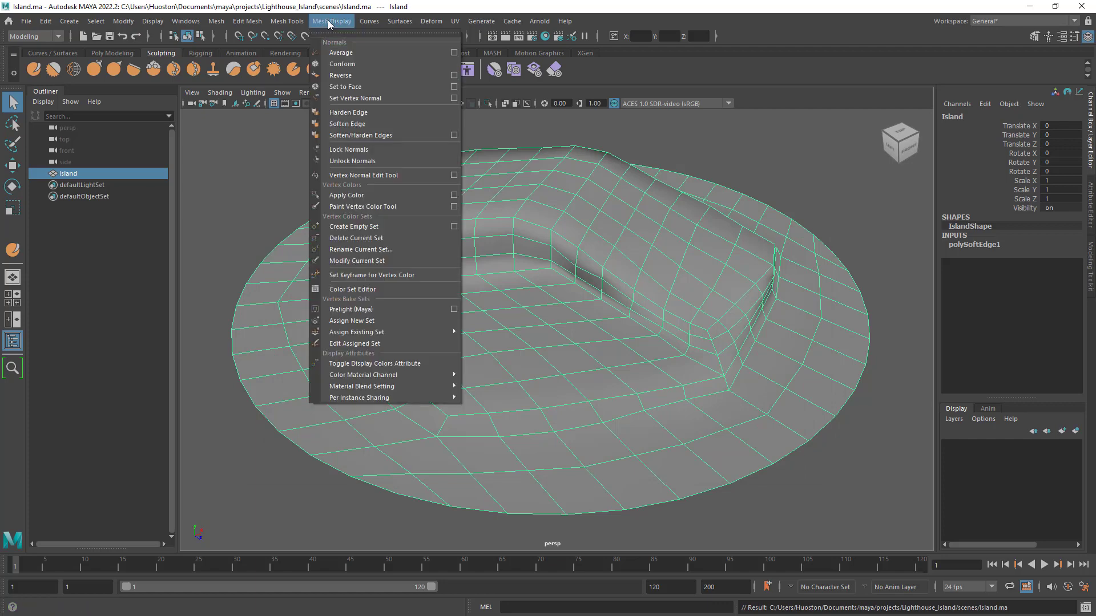
mouse_move(231, 23)
left_click(360, 4)
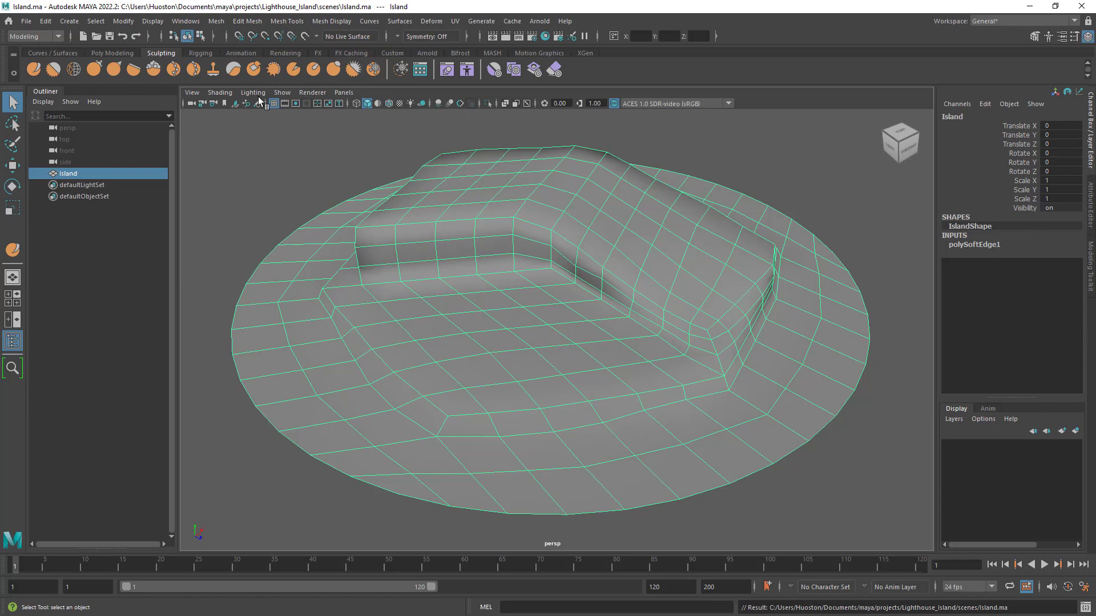
left_click(131, 54)
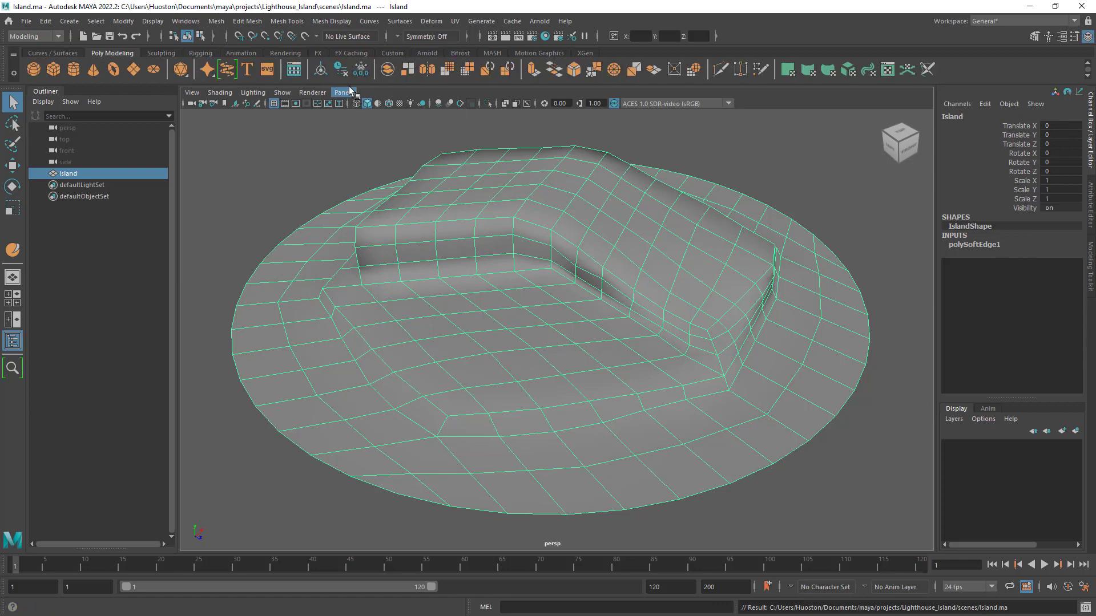
left_click(340, 69)
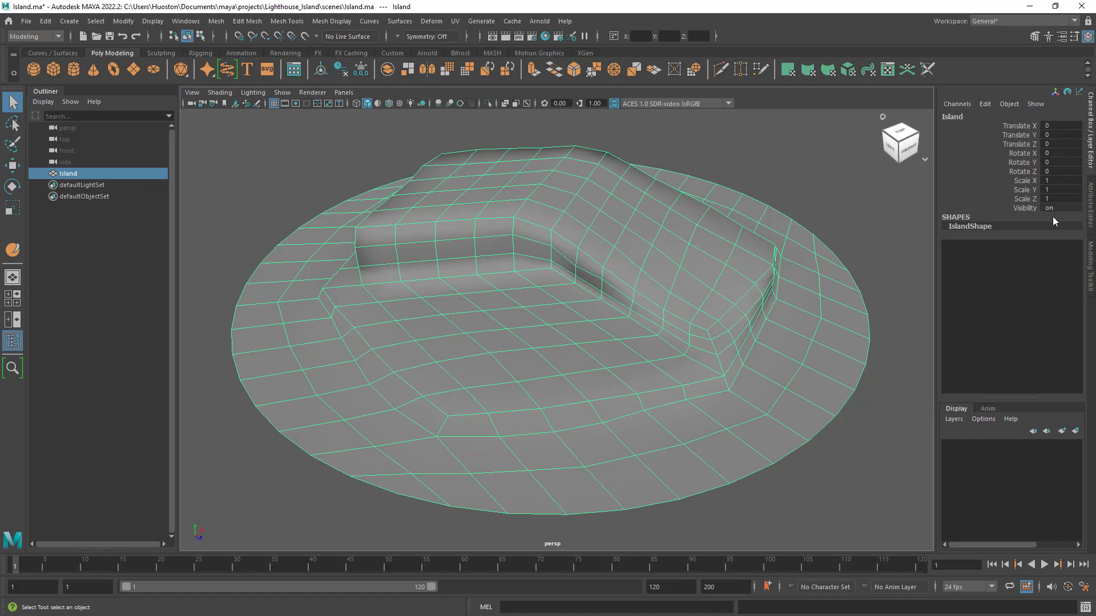
- Inspect the whole island mesh from several angles and bring up the mesh operations for it
left_click_drag(727, 340, 673, 327, "alt")
right_click_drag(674, 327, 683, 345, "alt")
left_click_drag(683, 345, 689, 351, "alt")
right_click_drag(690, 351, 673, 357, "alt")
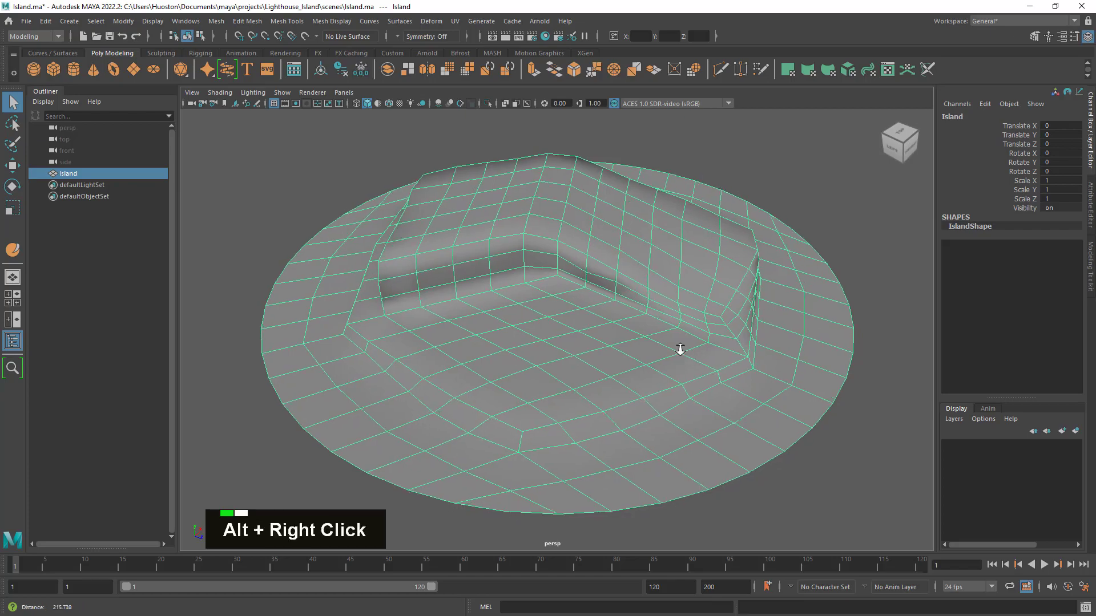
middle_click_drag(673, 358, 658, 335, "alt")
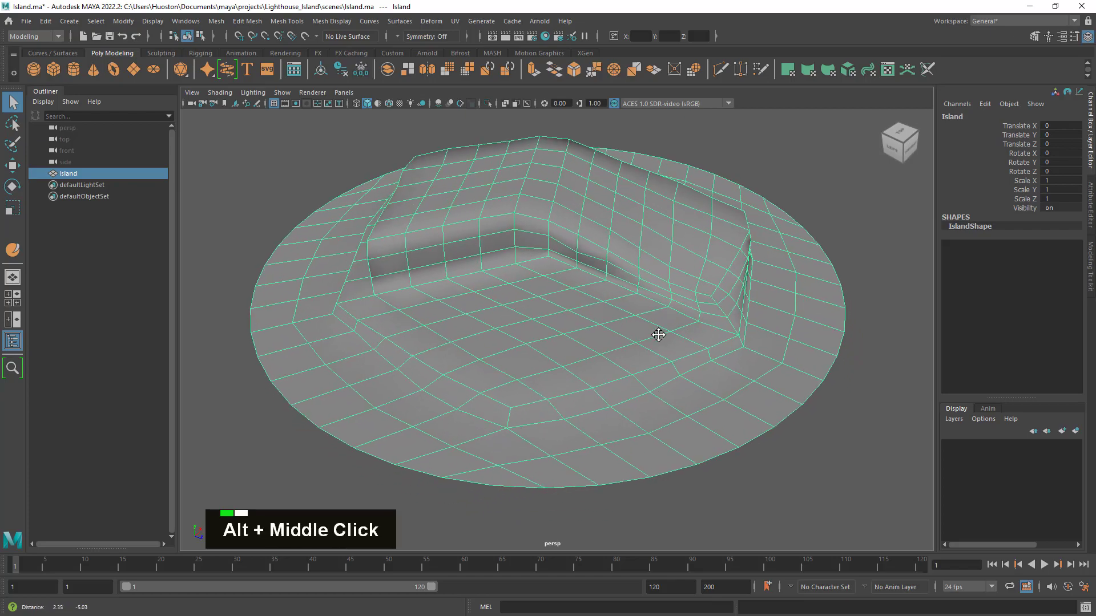
left_click_drag(659, 335, 624, 335, "alt")
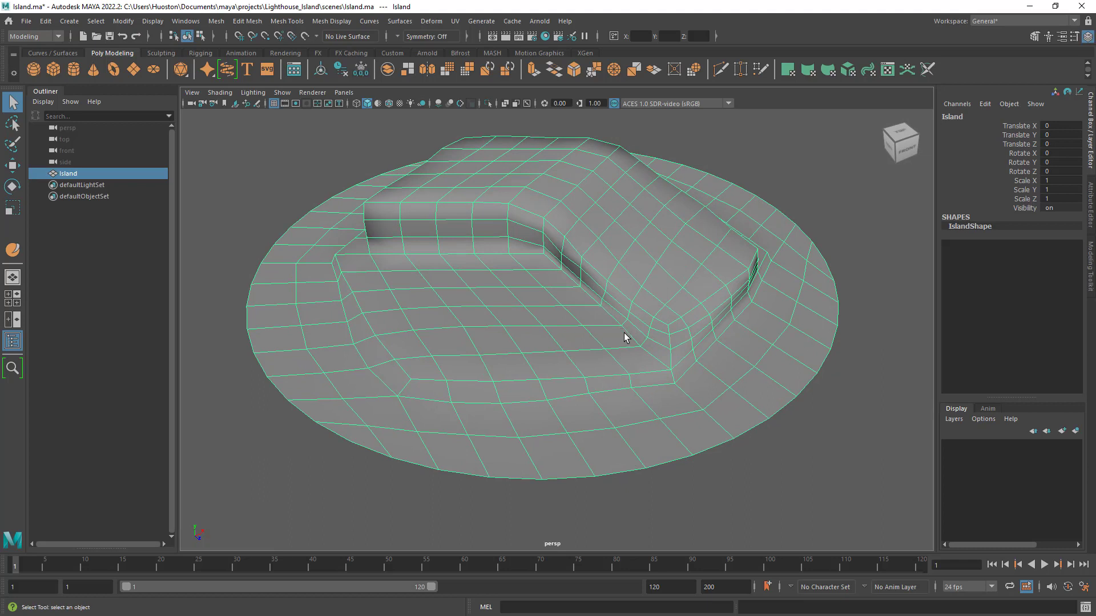
left_click(212, 21)
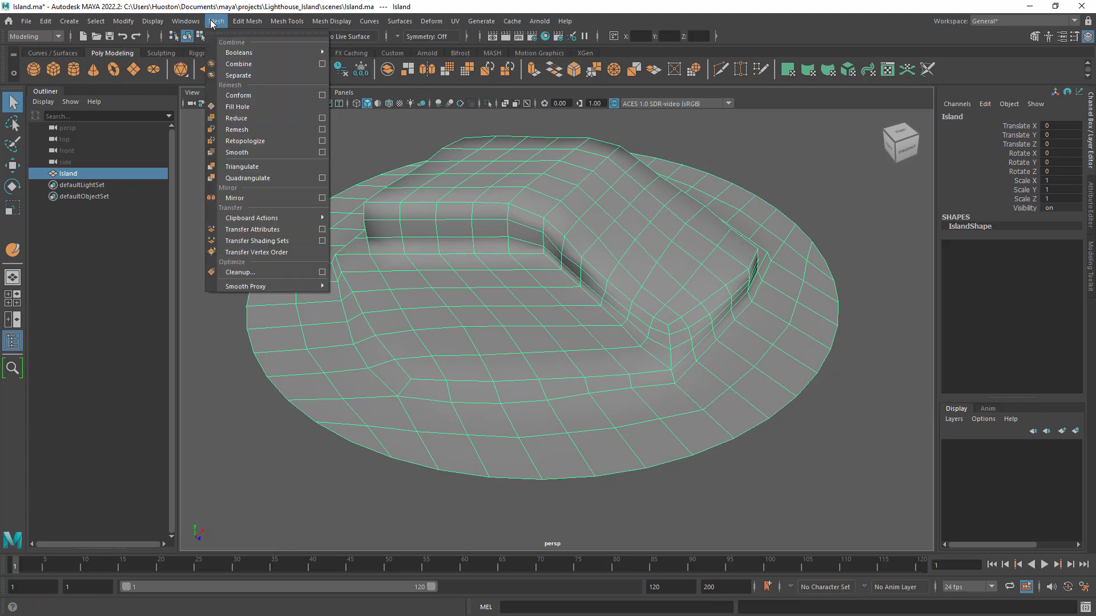
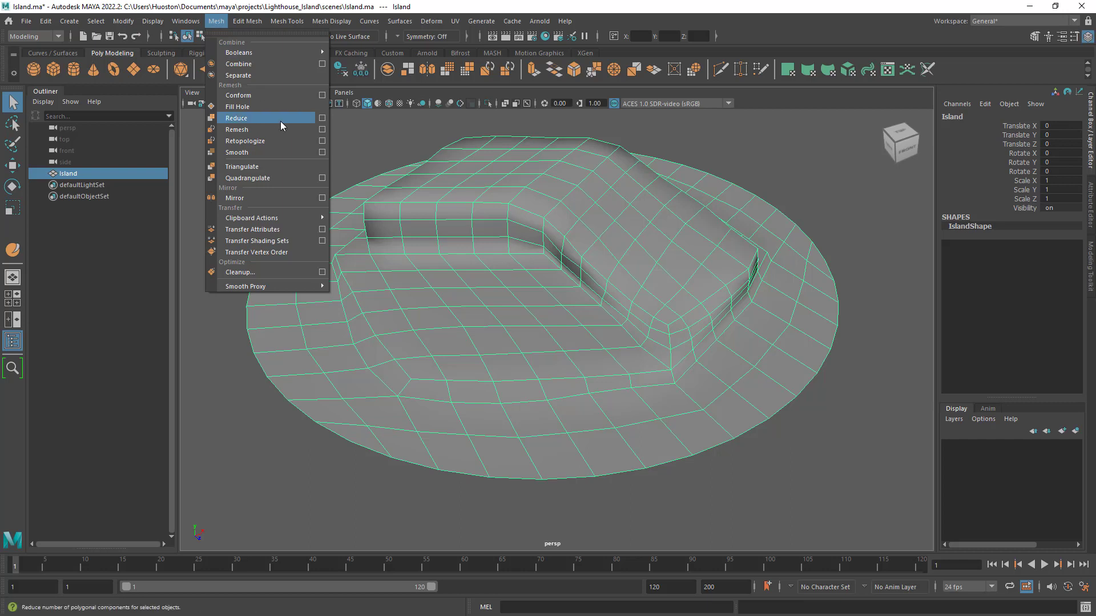
- Open the Retopologize options for the Island mesh and reposition the dialog over the viewport
left_click(322, 143)
left_click_drag(275, 82, 489, 120)
left_click_drag(607, 327, 698, 408)
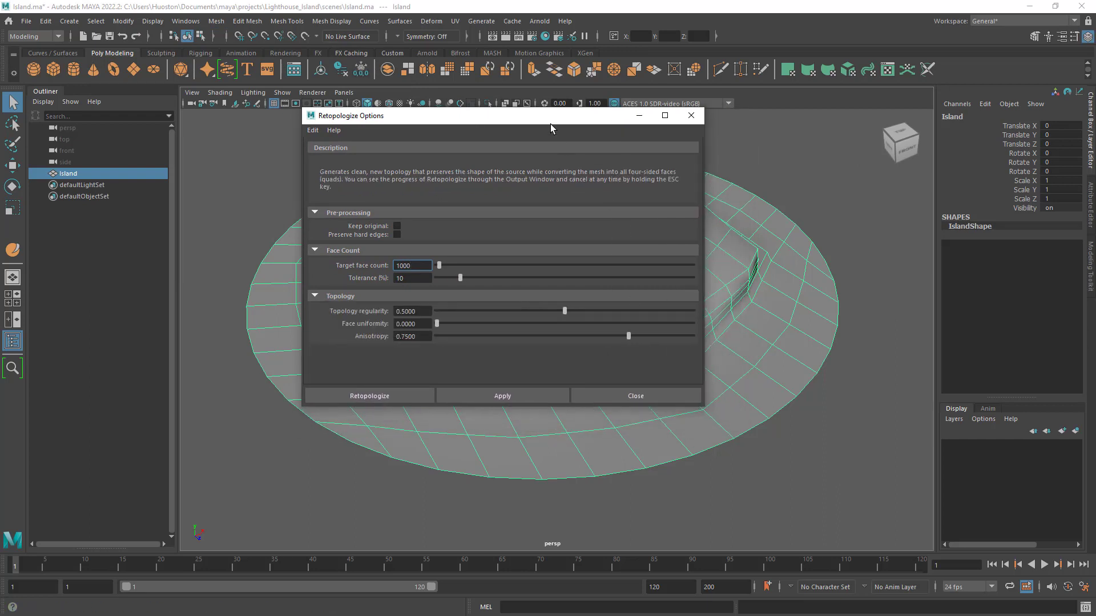
left_click_drag(540, 118, 560, 137)
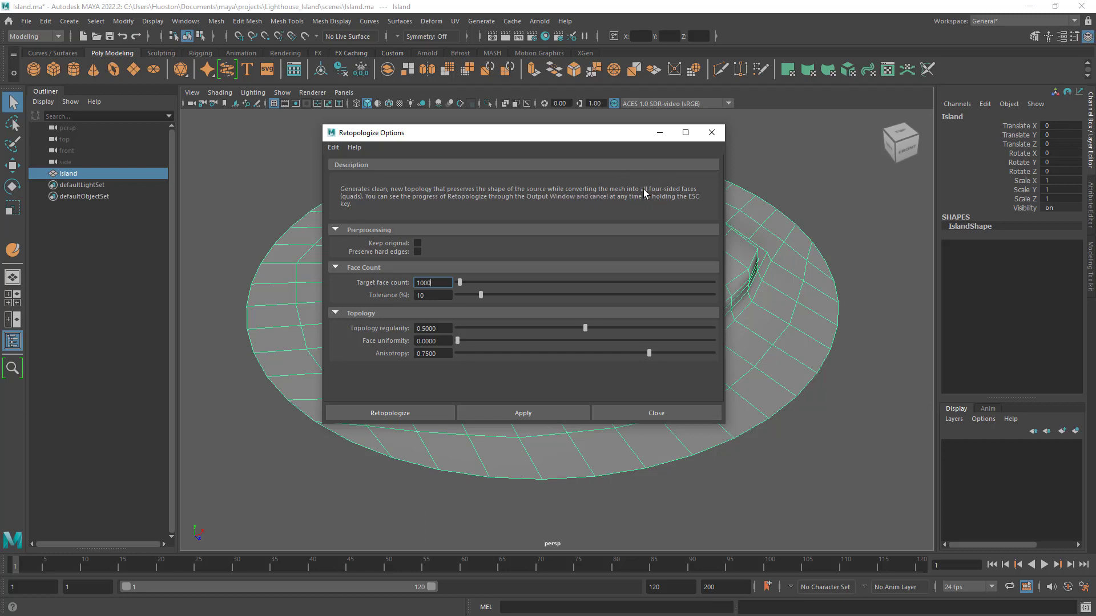
left_click_drag(647, 135, 771, 183)
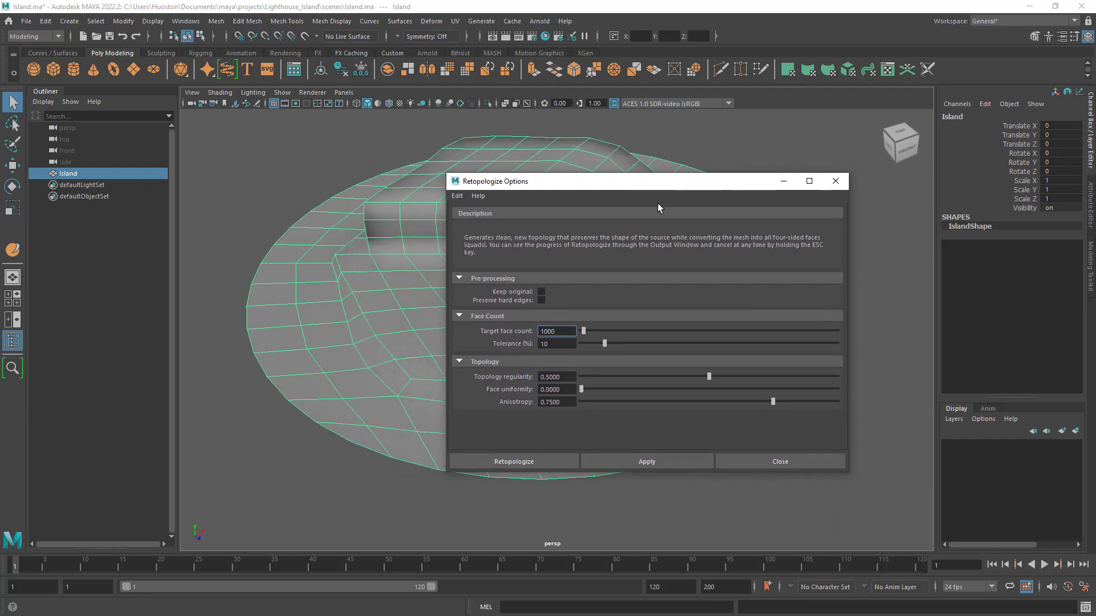
- Examine the Island mesh's original topology from several angles, keeping the Retopologize options dialog narrowed and out of the way
right_click_drag(365, 285, 384, 311, "alt")
mouse_move(384, 311)
middle_mouse_down("alt")
mouse_move(362, 293)
mouse_move(373, 297)
middle_mouse_up("alt")
left_click_drag(676, 187, 782, 196)
left_click_drag(460, 296, 406, 306, "alt")
middle_click_drag(406, 306, 276, 328, "alt")
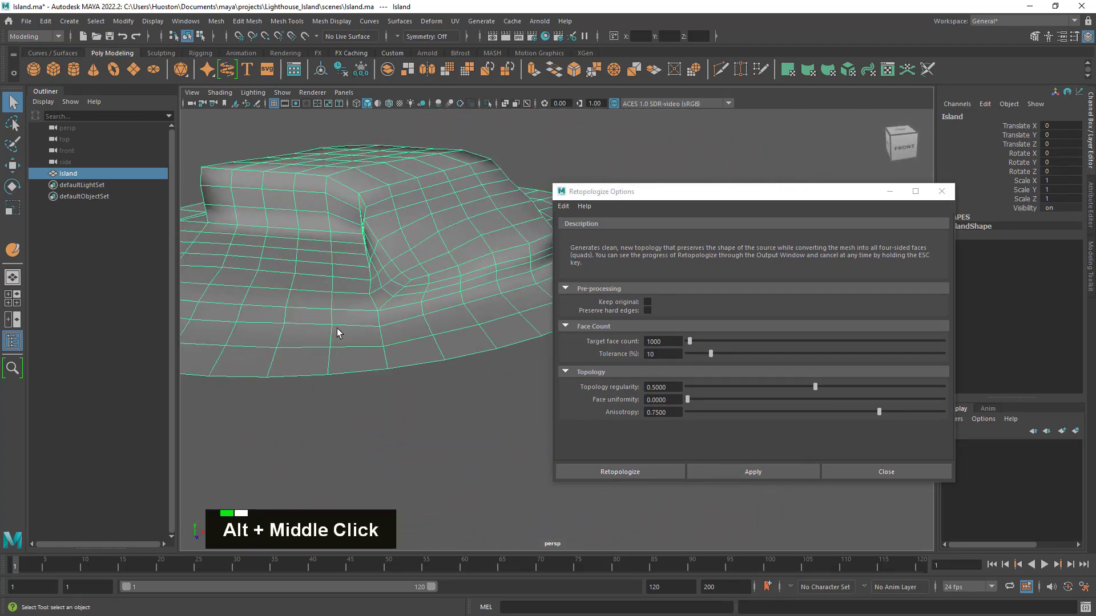
left_click_drag(276, 327, 298, 312, "alt")
right_click_drag(299, 311, 409, 319, "alt")
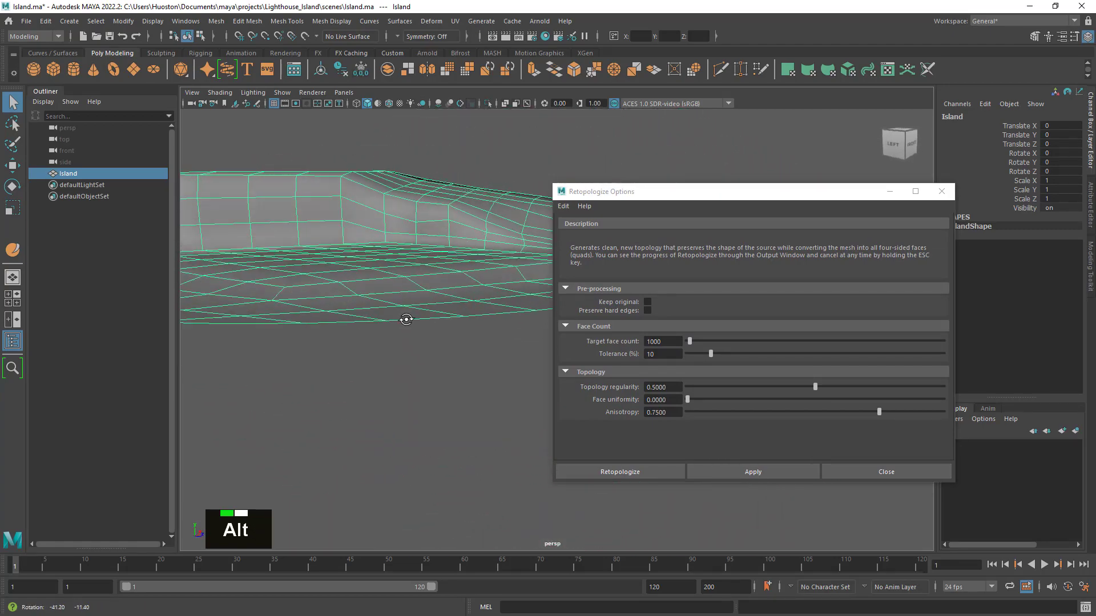
mouse_move(409, 319)
left_mouse_down("alt")
mouse_move(432, 330)
mouse_move(394, 305)
left_mouse_up("alt")
right_click_drag(394, 305, 323, 244, "alt")
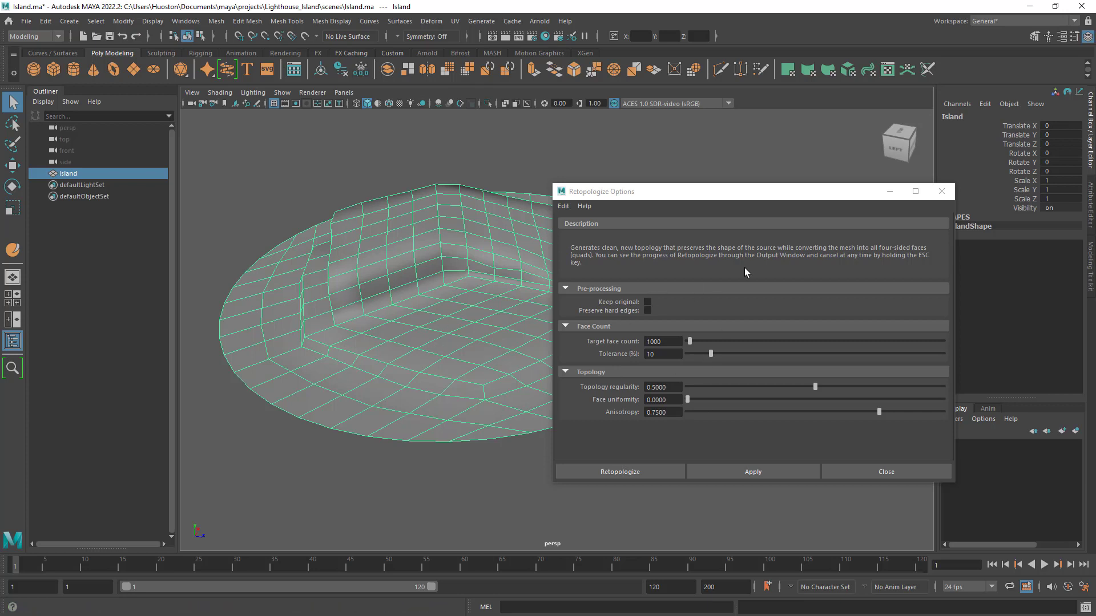
left_click_drag(710, 191, 808, 152)
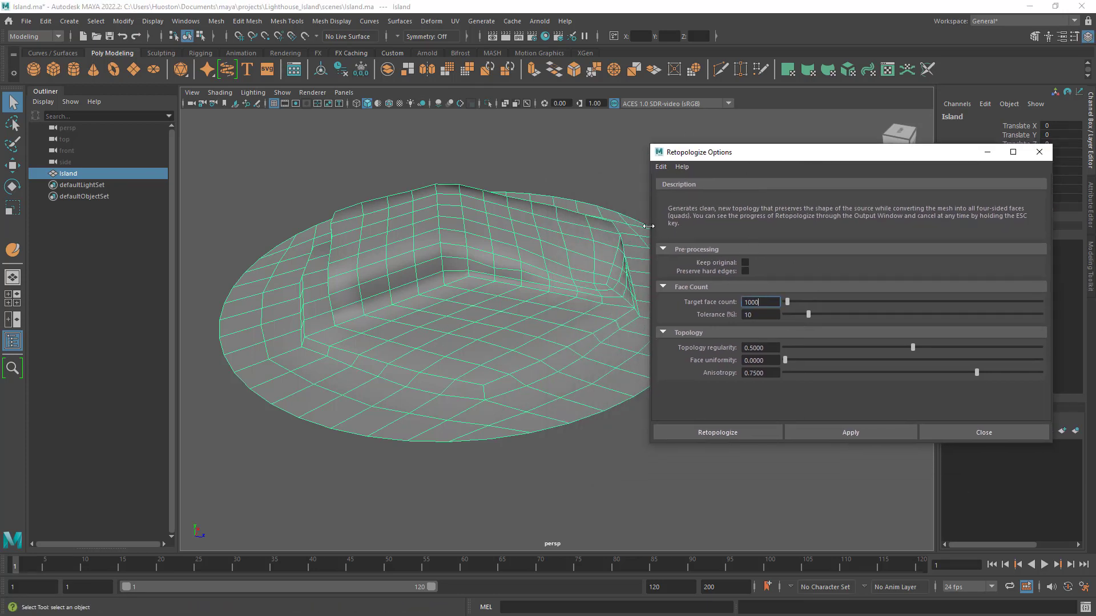
left_click_drag(649, 226, 738, 225)
middle_click_drag(455, 318, 461, 316, "alt")
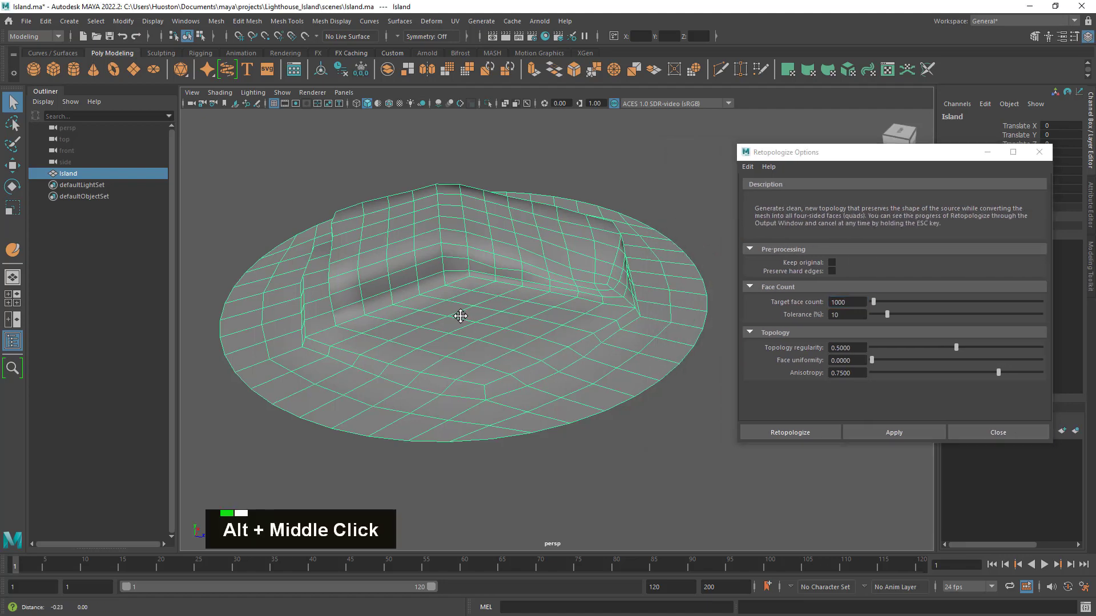
mouse_move(461, 315)
left_mouse_down("alt")
mouse_move(470, 301)
mouse_move(457, 306)
left_mouse_up("alt")
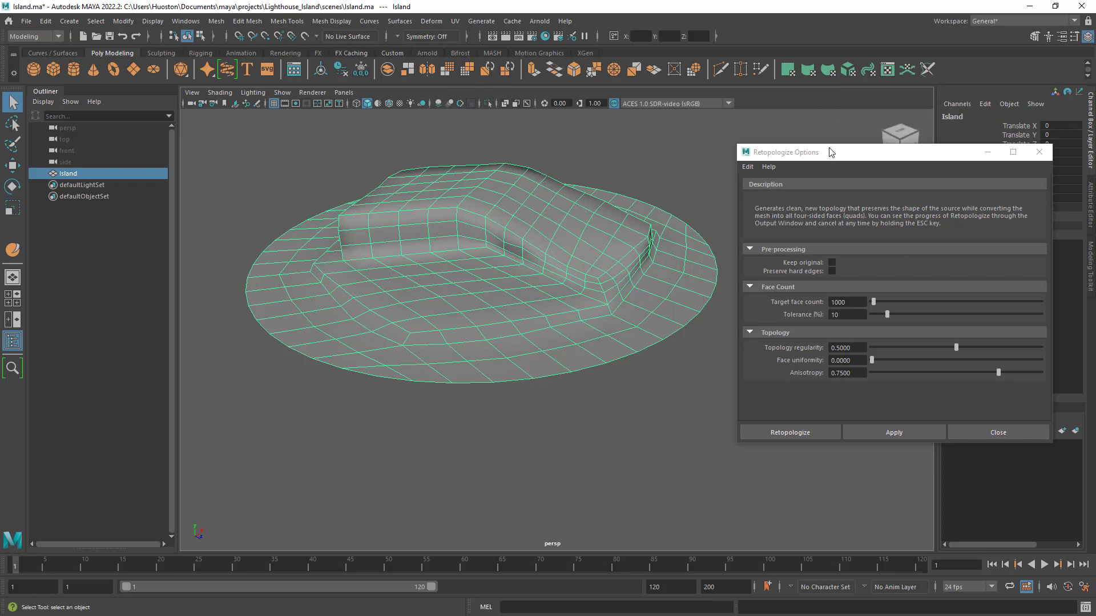
- Reset the Retopologize settings and retopologize the Island mesh with a target face count of 1000
left_click_drag(844, 158, 786, 140)
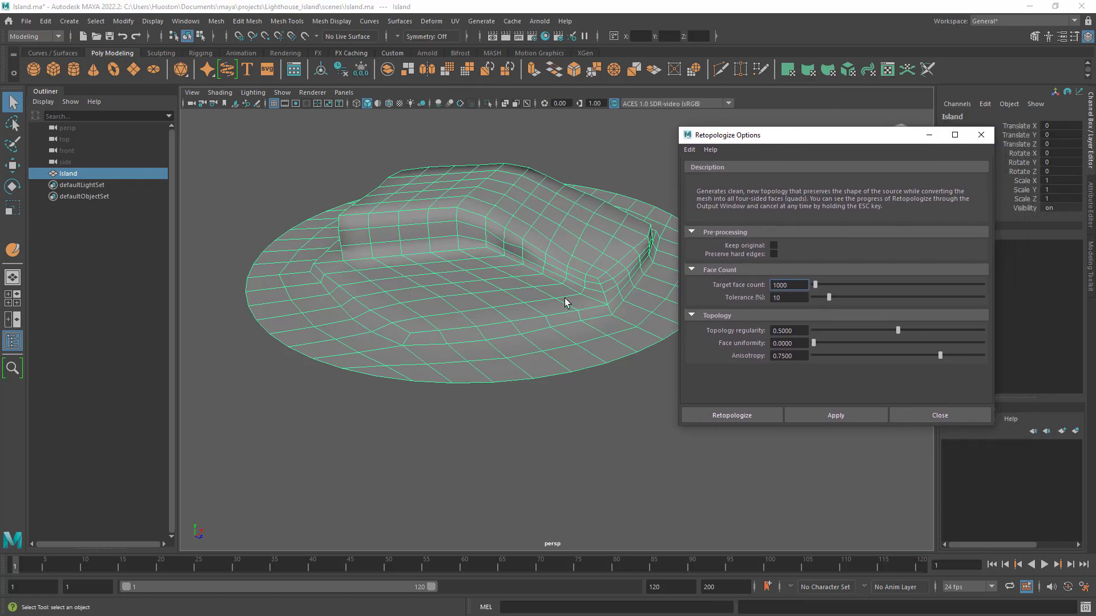
left_click_drag(565, 303, 560, 295, "alt")
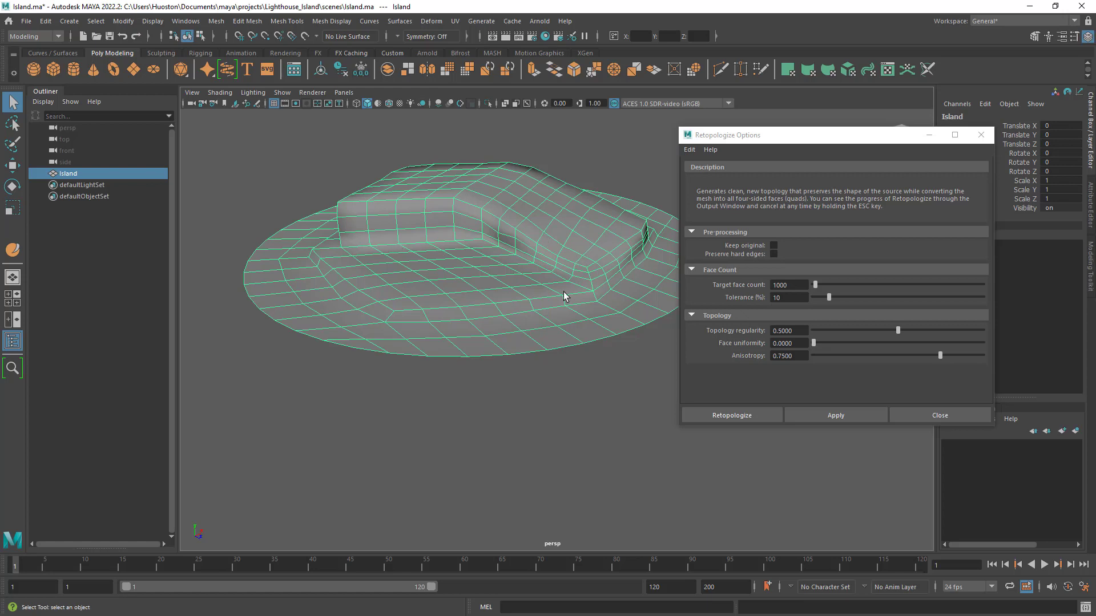
left_click(689, 150)
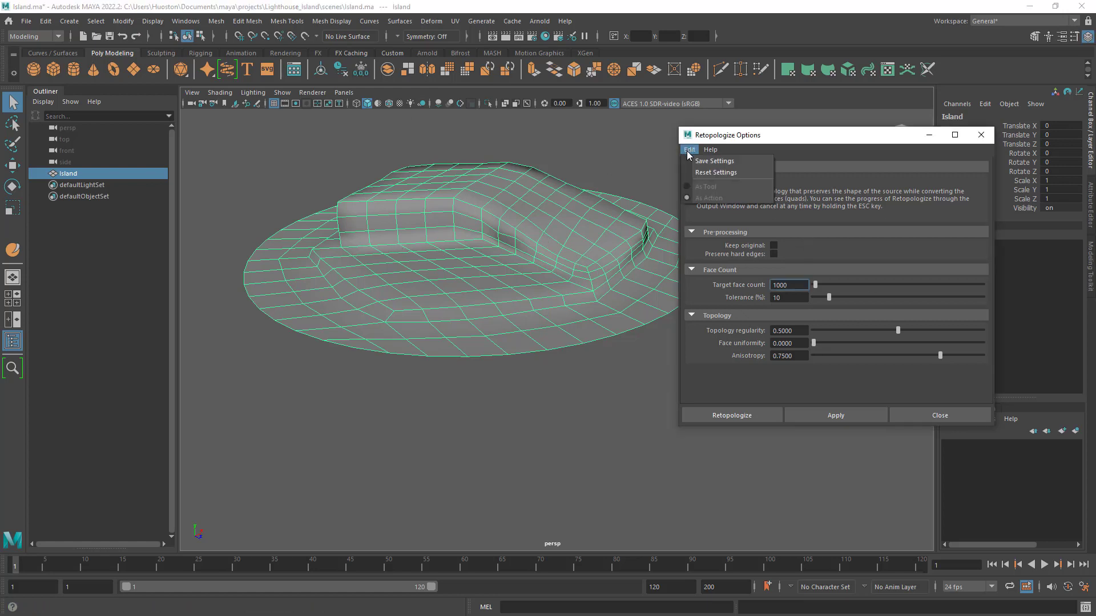
left_click(721, 174)
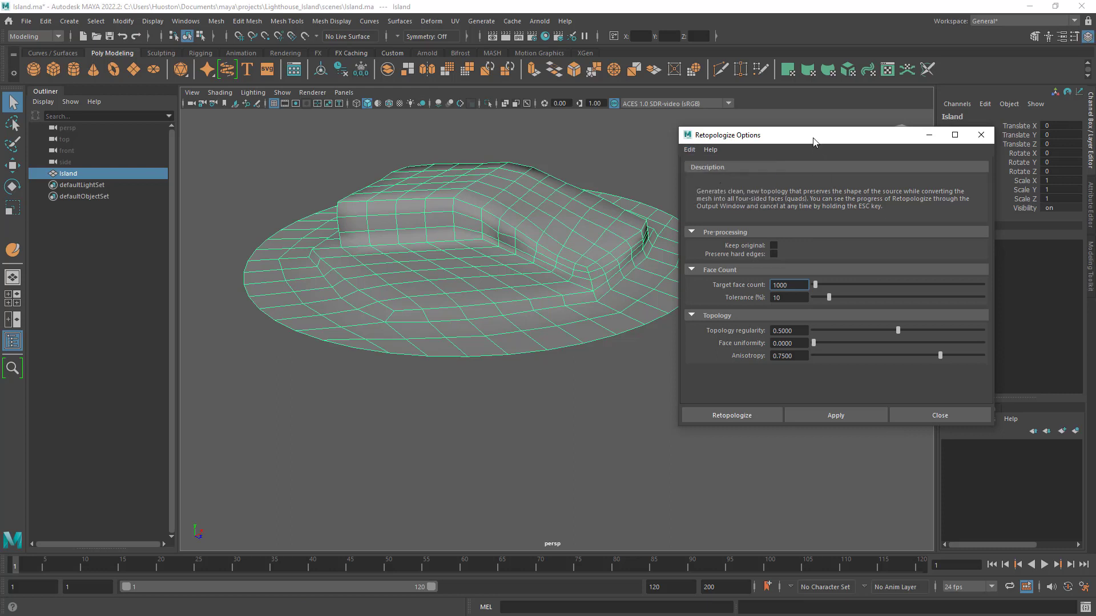
mouse_move(815, 142)
left_mouse_down()
mouse_move(833, 149)
mouse_move(820, 148)
left_mouse_up()
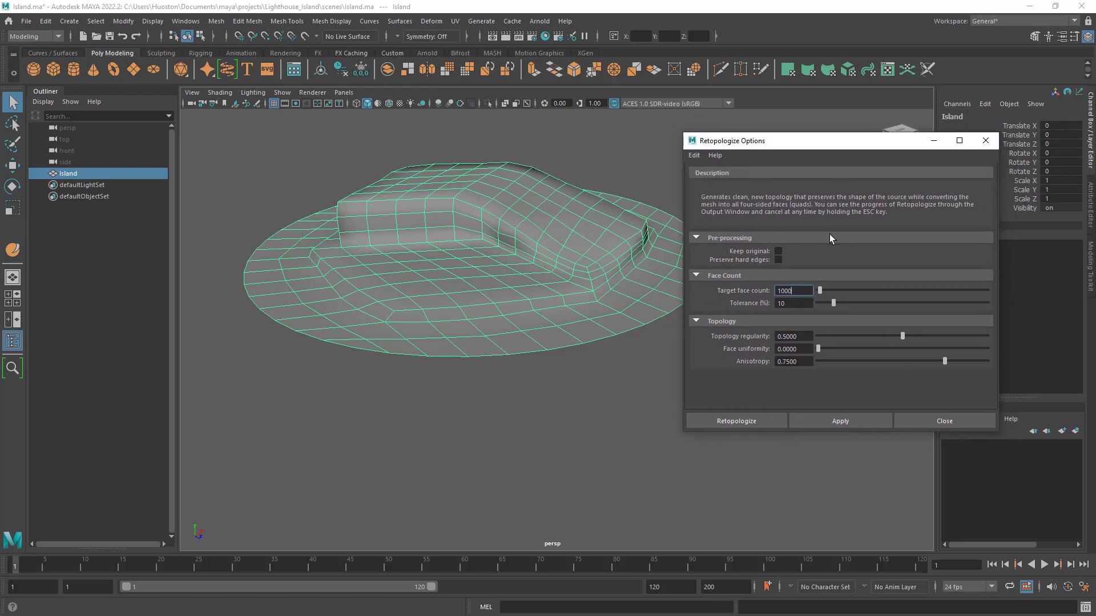
left_click(744, 422)
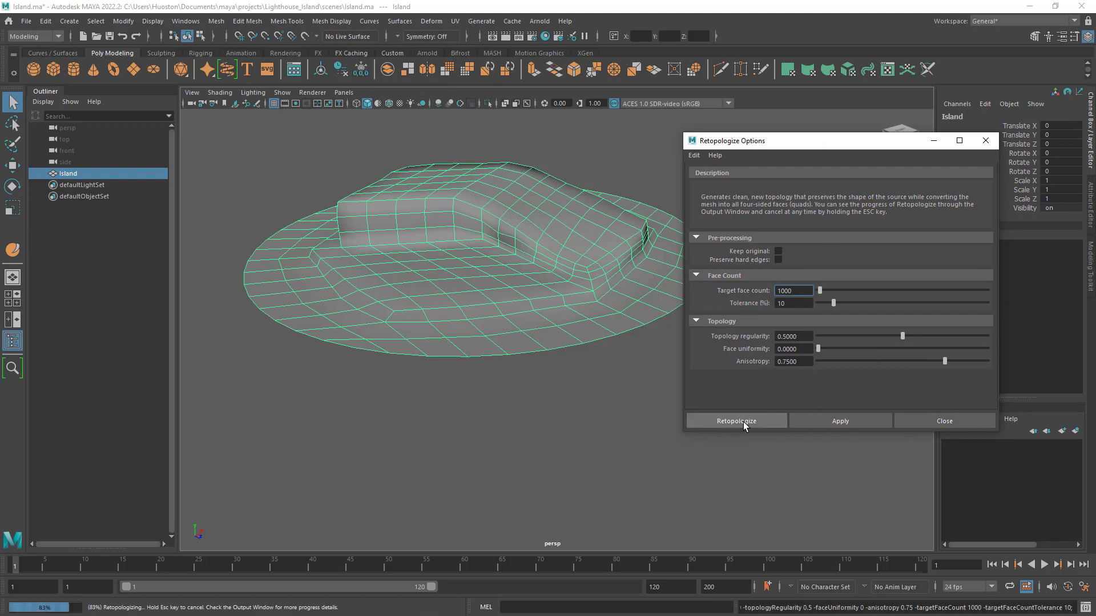
- Examine the retopologized island's edge flow and shape from several angles, both selected and deselected
left_click_drag(650, 341, 632, 365, "alt")
right_click_drag(631, 365, 694, 361, "alt")
left_click_drag(693, 362, 790, 358, "alt")
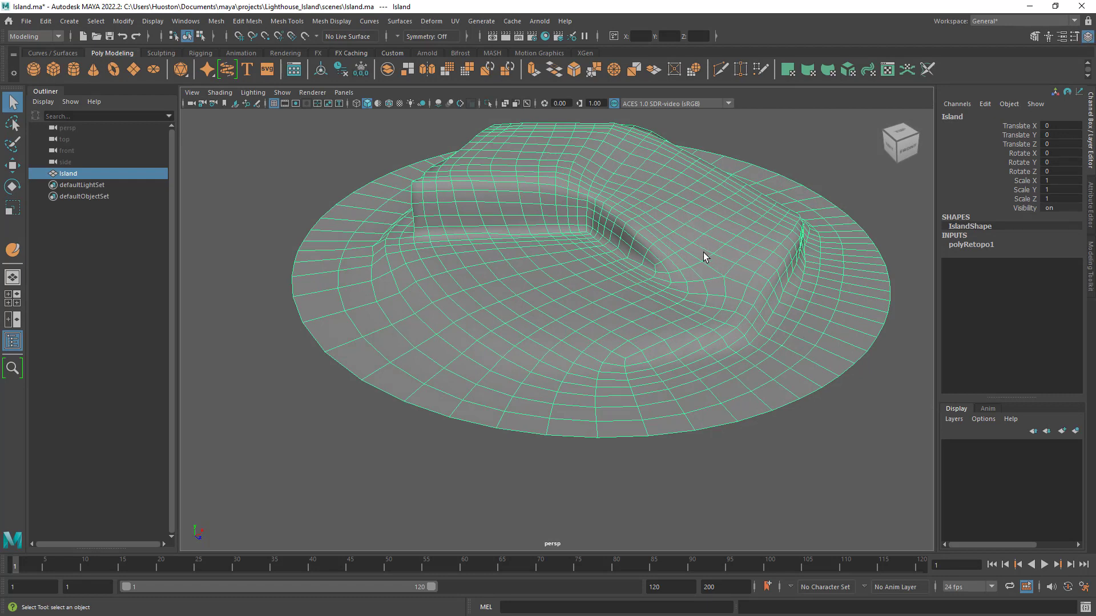
left_click(885, 440)
left_click_drag(744, 458, 694, 433, "alt")
right_click_drag(695, 433, 755, 350, "alt")
left_click_drag(755, 350, 729, 340, "alt")
left_click(807, 321)
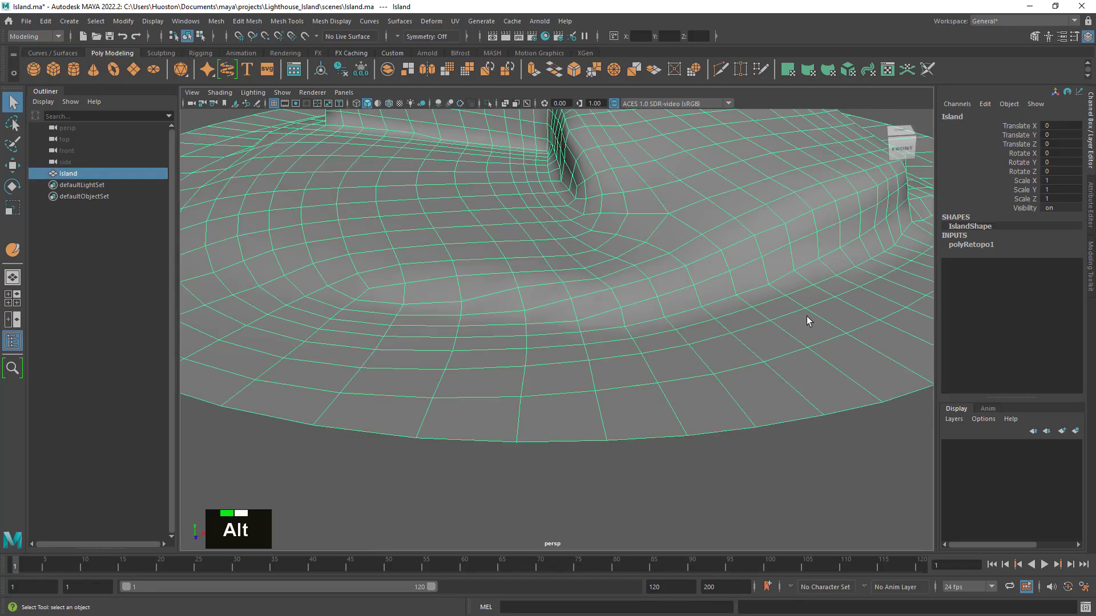
left_click_drag(806, 316, 629, 296, "alt")
left_click(749, 310)
left_click_drag(749, 311, 684, 254, "alt")
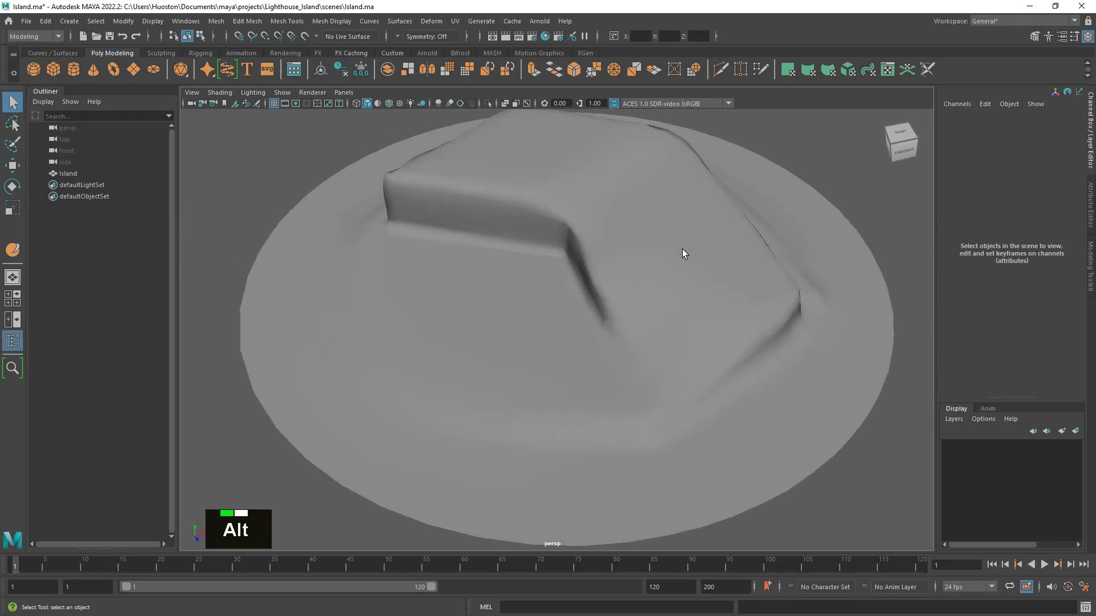
left_click(678, 249)
middle_click_drag(695, 249, 649, 186, "alt")
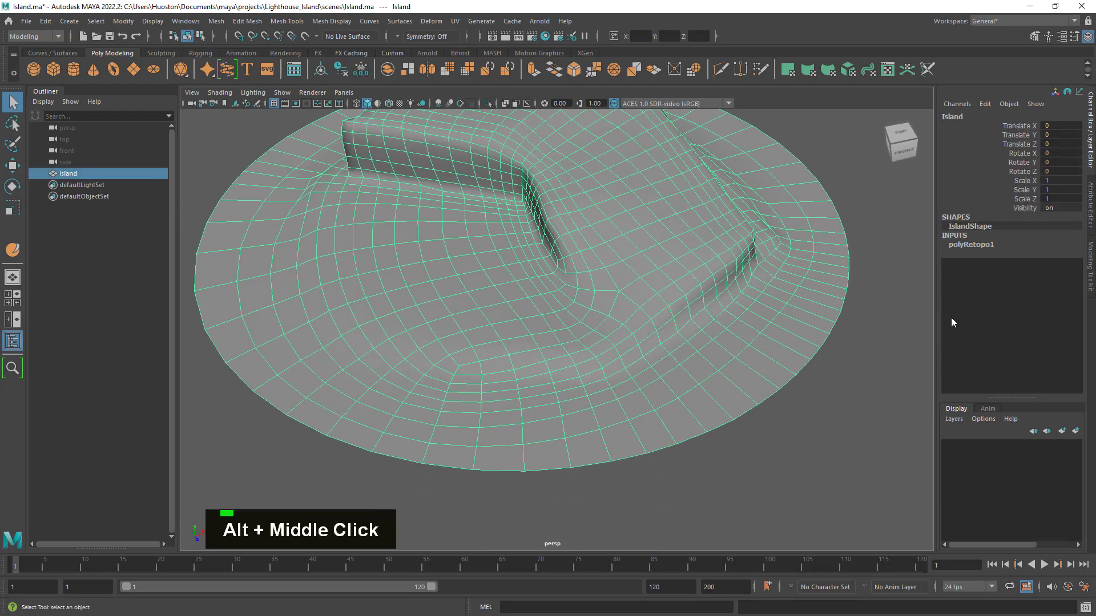
- Raise the target face count of the Island's retopology node to 10000
left_click(974, 245)
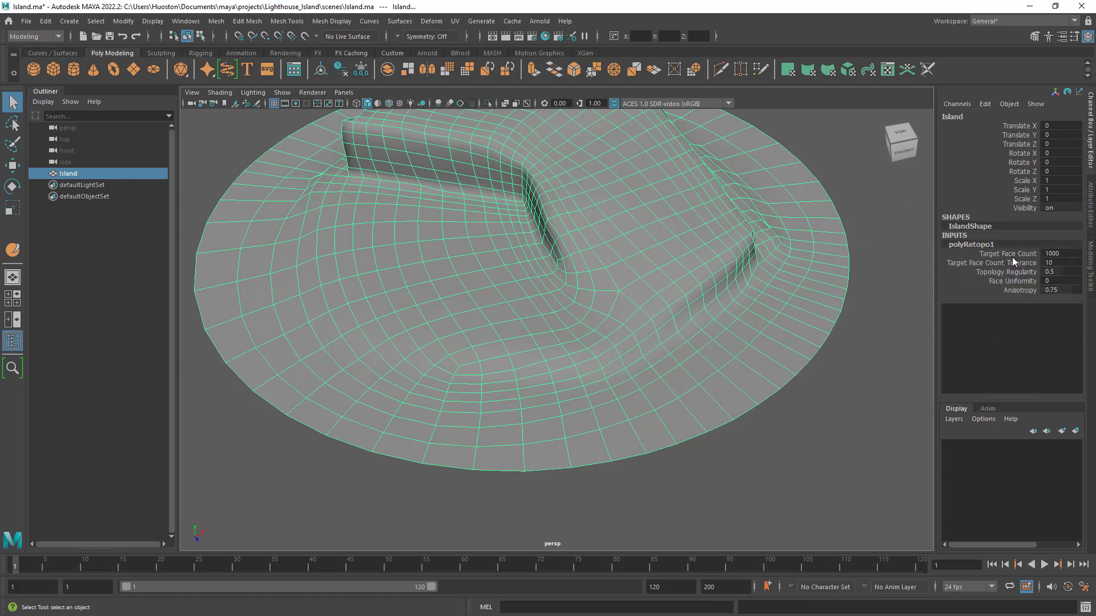
double_click(1059, 254)
key("Right")
type("0")
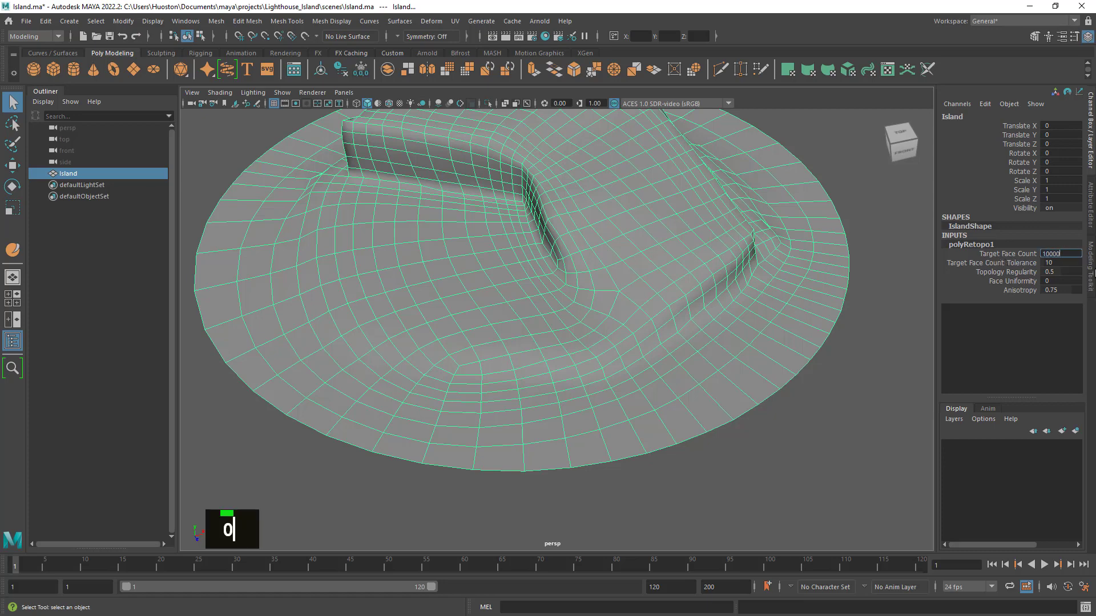
key("Return")
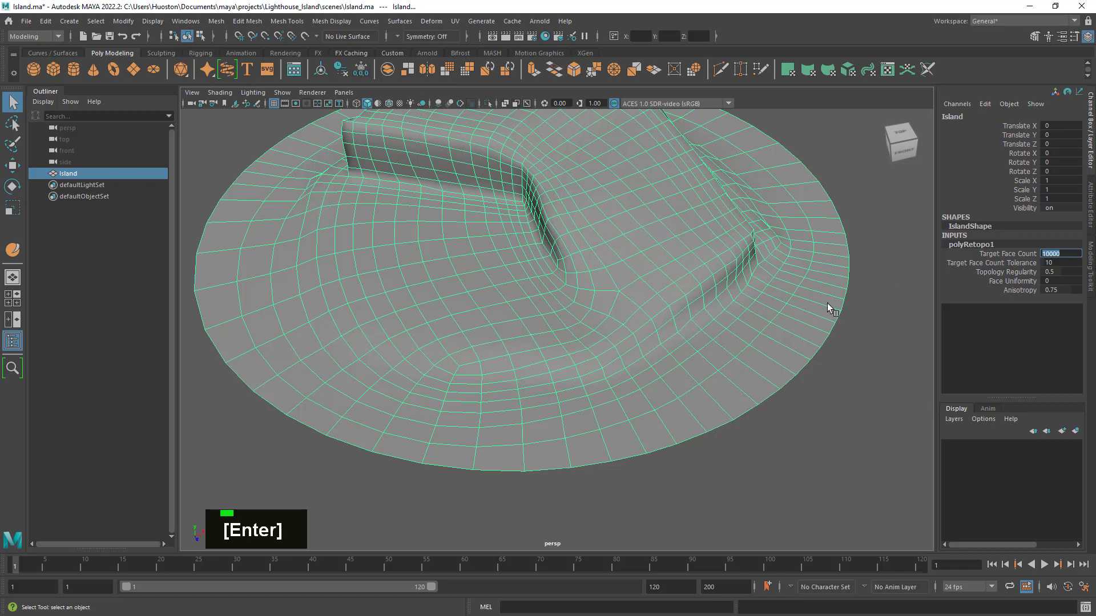
right_click(741, 315, "alt")
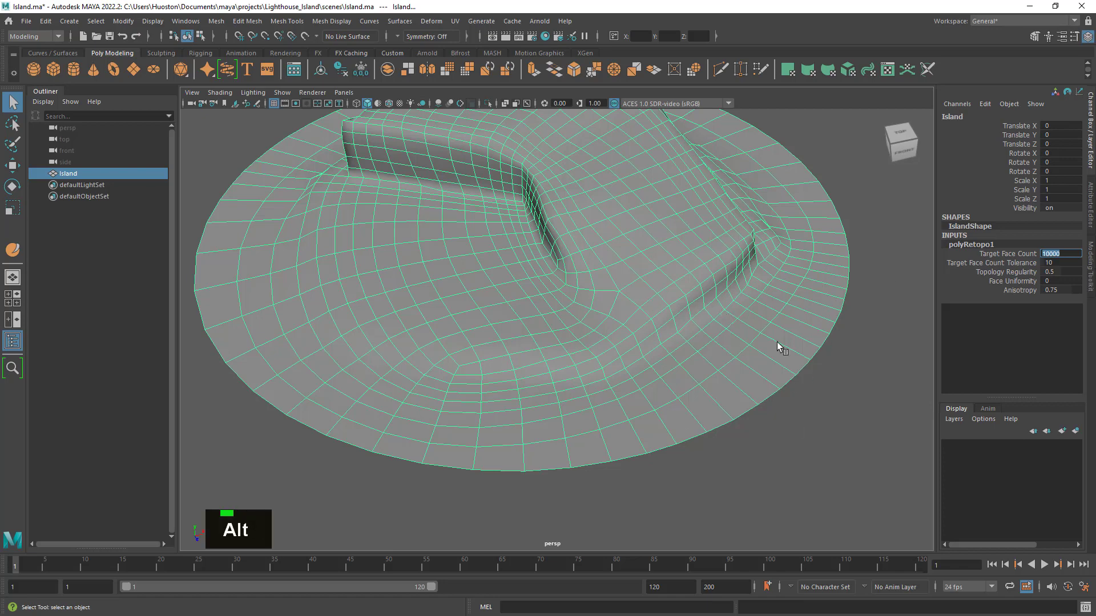
- Examine the denser island mesh up close and as a whole, checking the quads along the cliff walls, corners and flat ground
left_click(834, 471)
right_click_drag(834, 471, 671, 385, "alt")
mouse_move(793, 415)
left_mouse_down("alt")
mouse_move(656, 399)
mouse_move(683, 386)
mouse_move(793, 409)
left_mouse_up("alt")
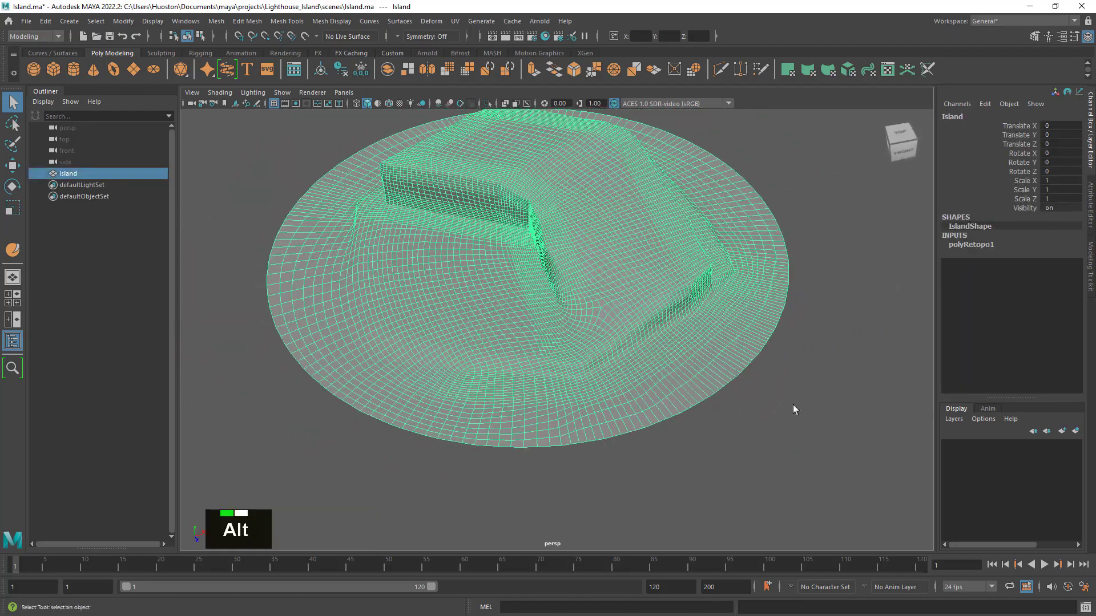
left_click(985, 245)
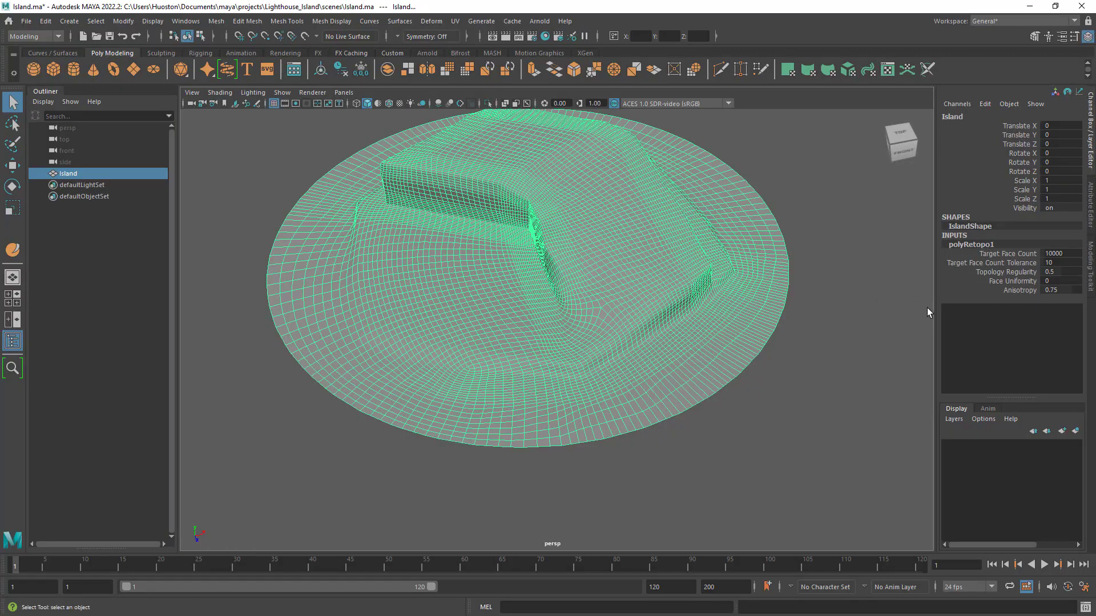
left_click_drag(797, 345, 827, 350, "alt")
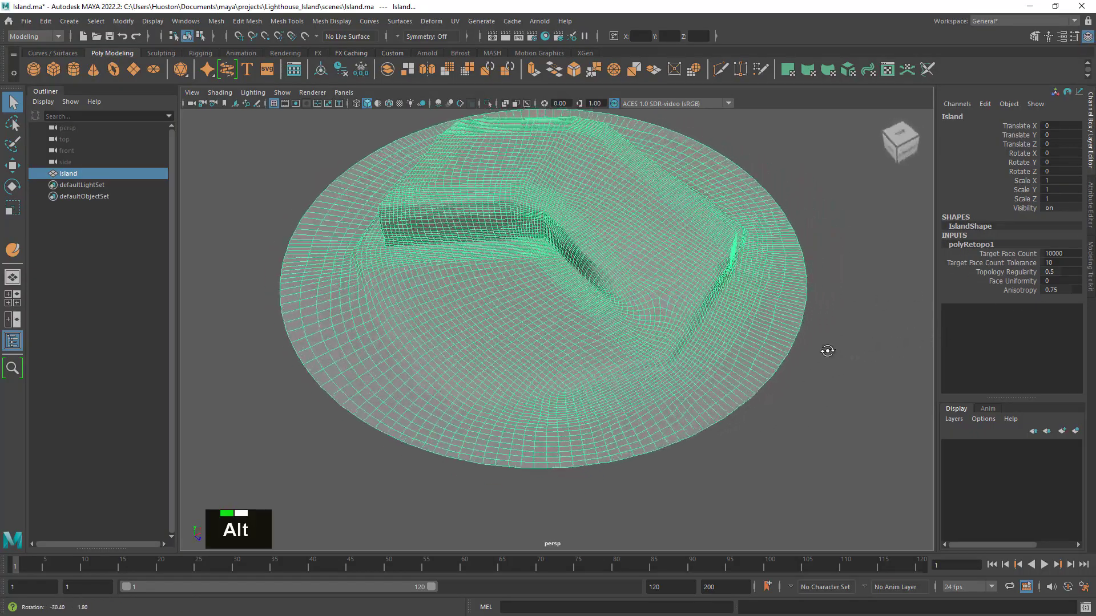
right_click_drag(827, 349, 833, 356, "alt")
left_click_drag(834, 357, 815, 372, "alt")
right_click_drag(815, 372, 839, 381, "alt")
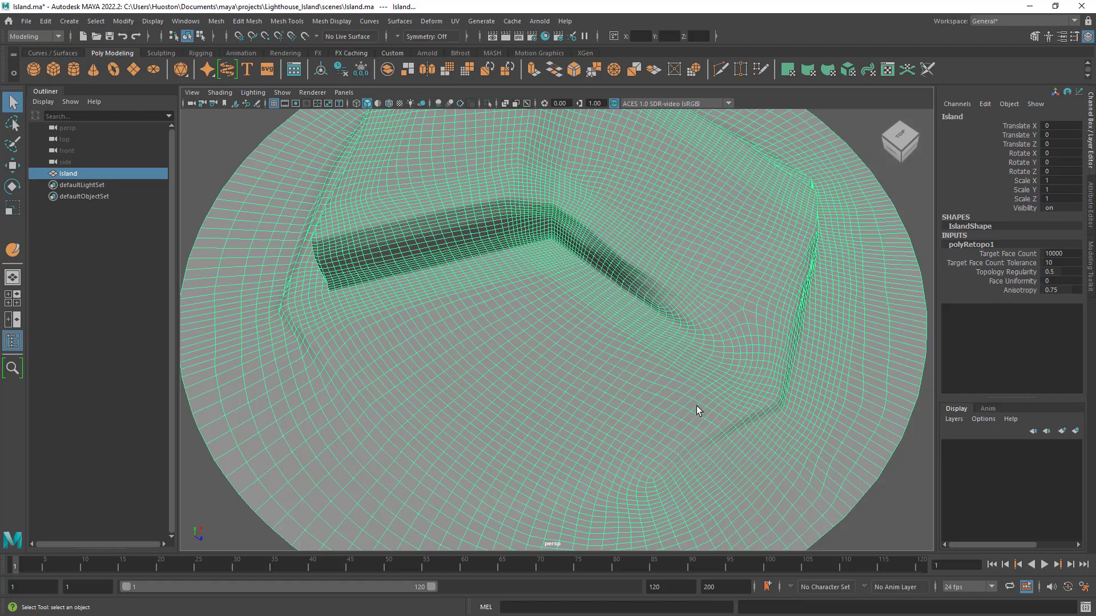
right_click_drag(647, 381, 670, 374, "alt")
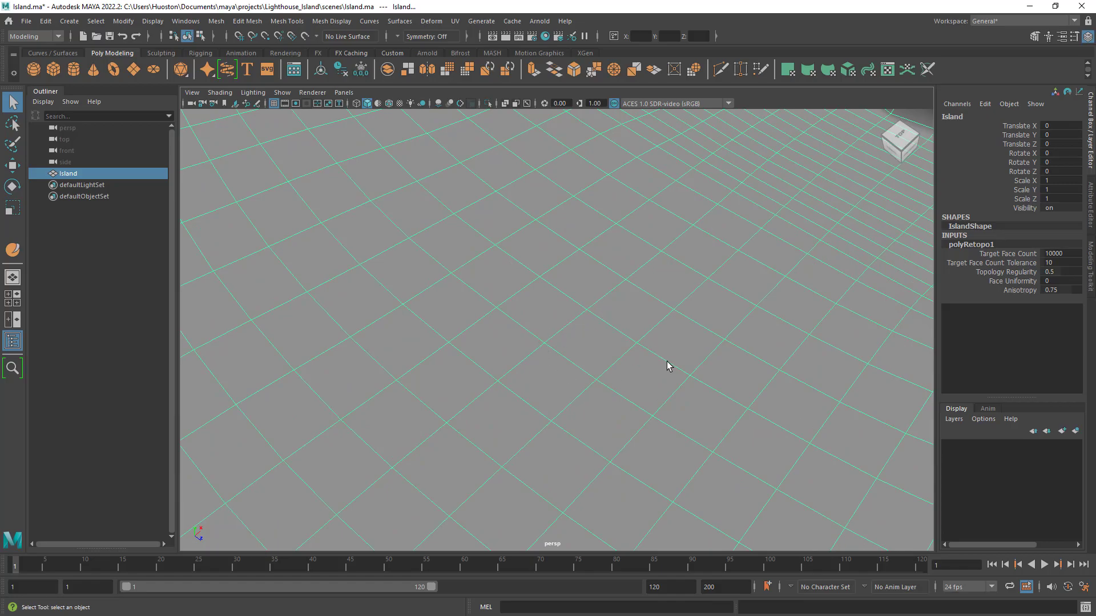
right_click_drag(708, 381, 472, 335, "alt")
left_click_drag(565, 345, 661, 341, "alt")
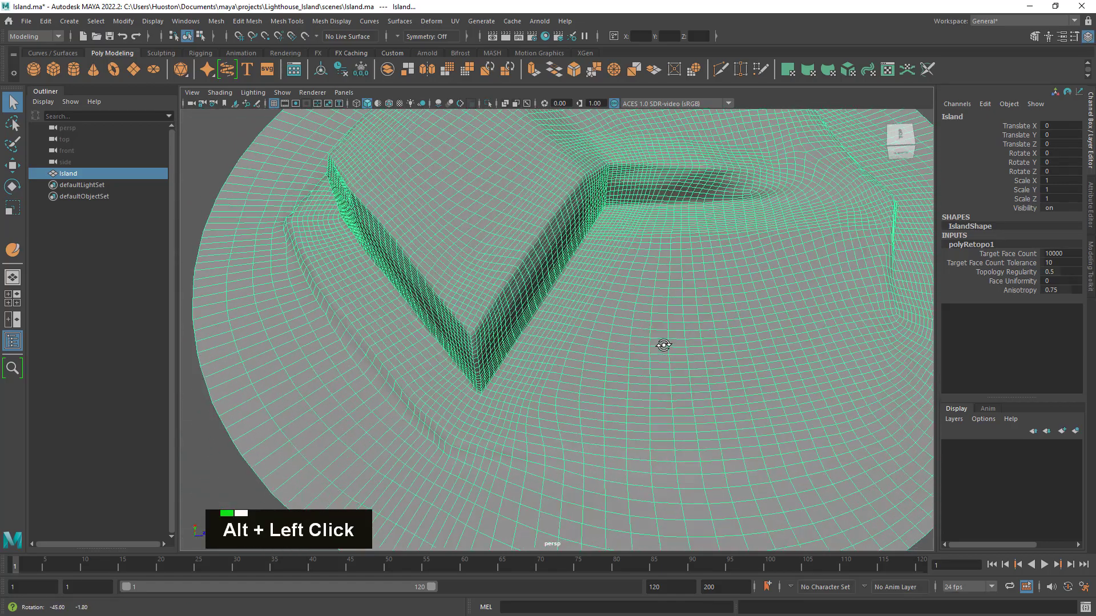
right_click_drag(660, 340, 757, 363, "alt")
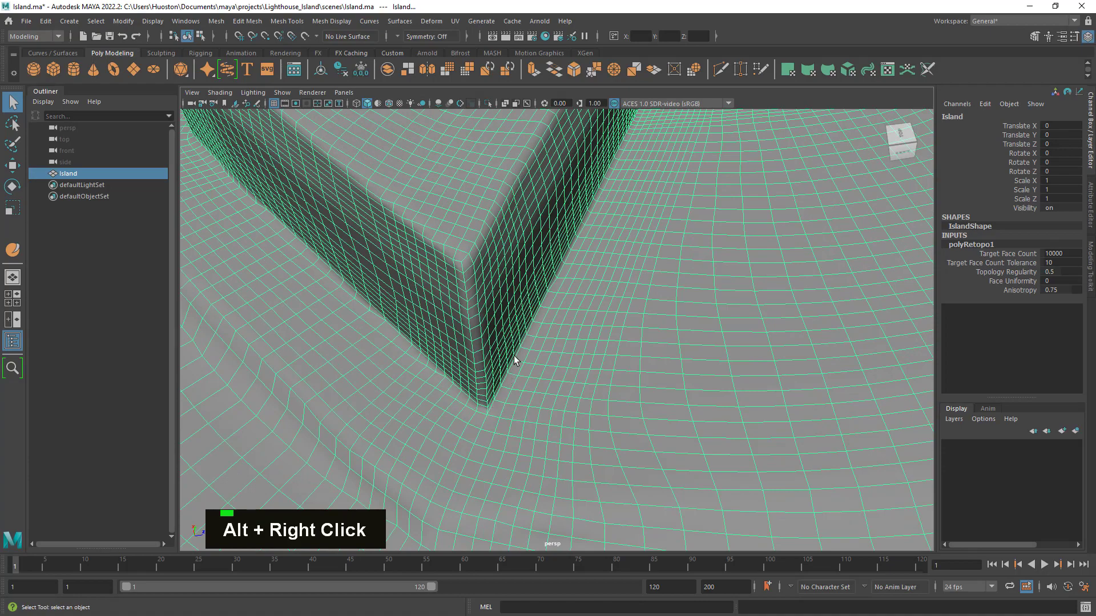
right_click_drag(513, 358, 485, 345, "alt")
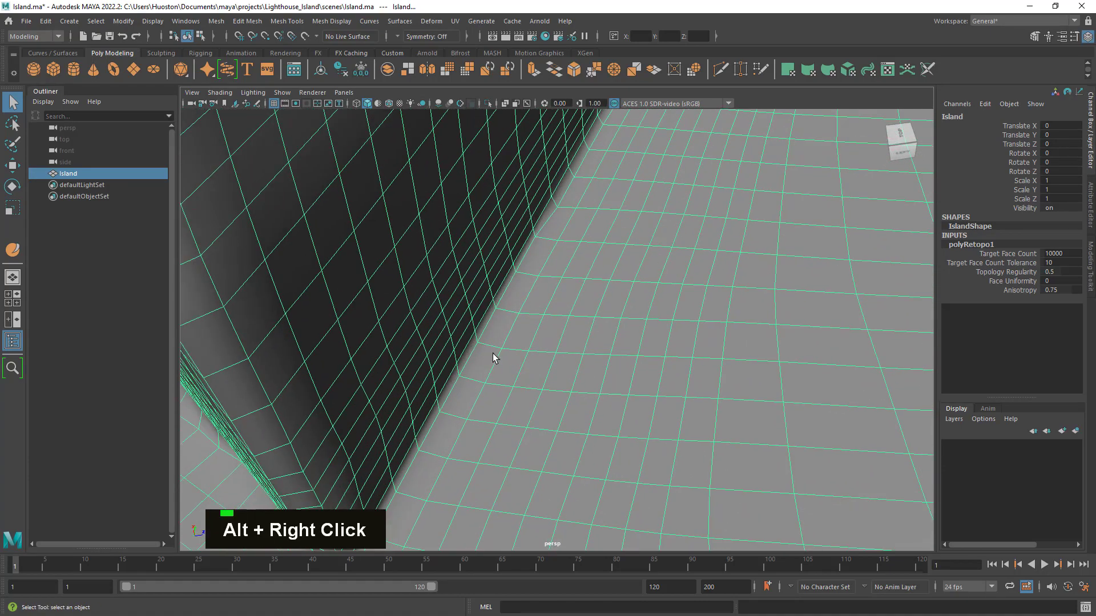
left_click_drag(605, 372, 643, 374, "alt")
right_click_drag(643, 374, 727, 396, "alt")
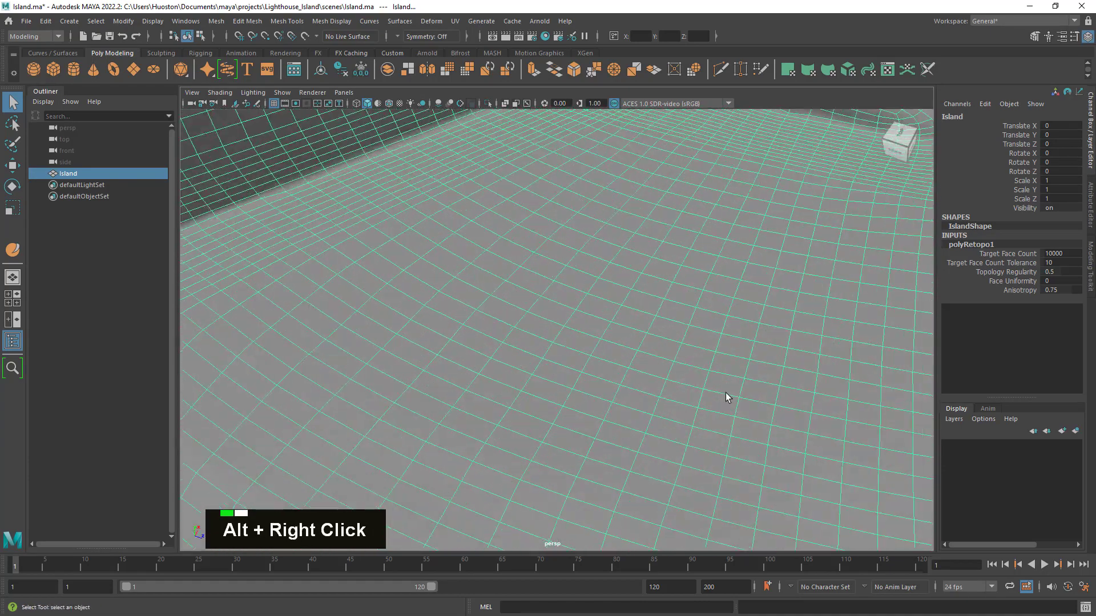
middle_click_drag(727, 396, 667, 259, "alt")
right_click_drag(668, 259, 492, 386, "alt")
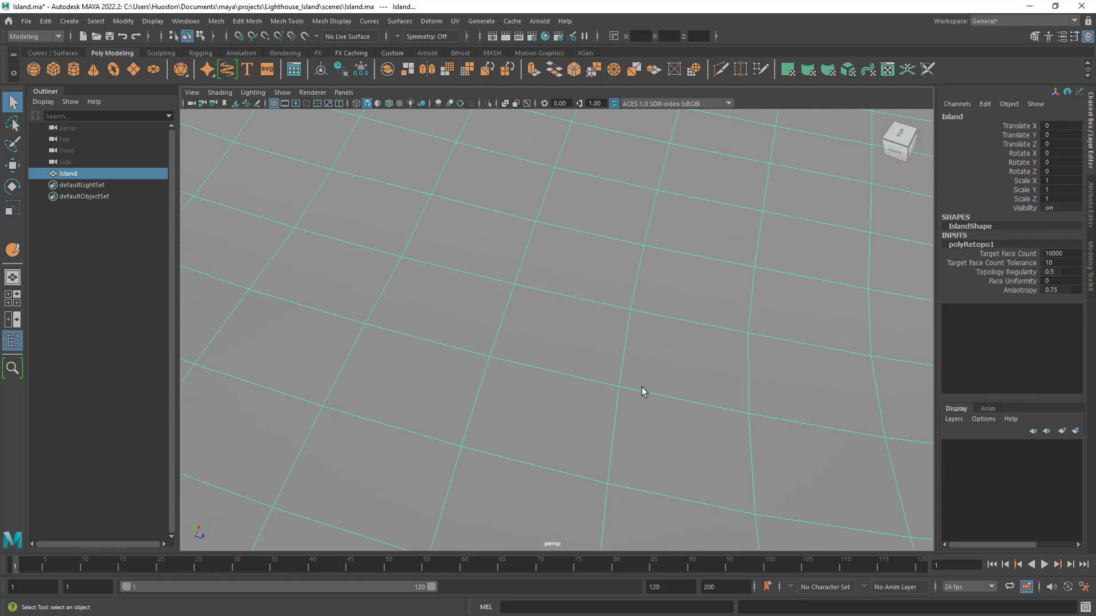
right_click_drag(560, 364, 638, 381, "alt")
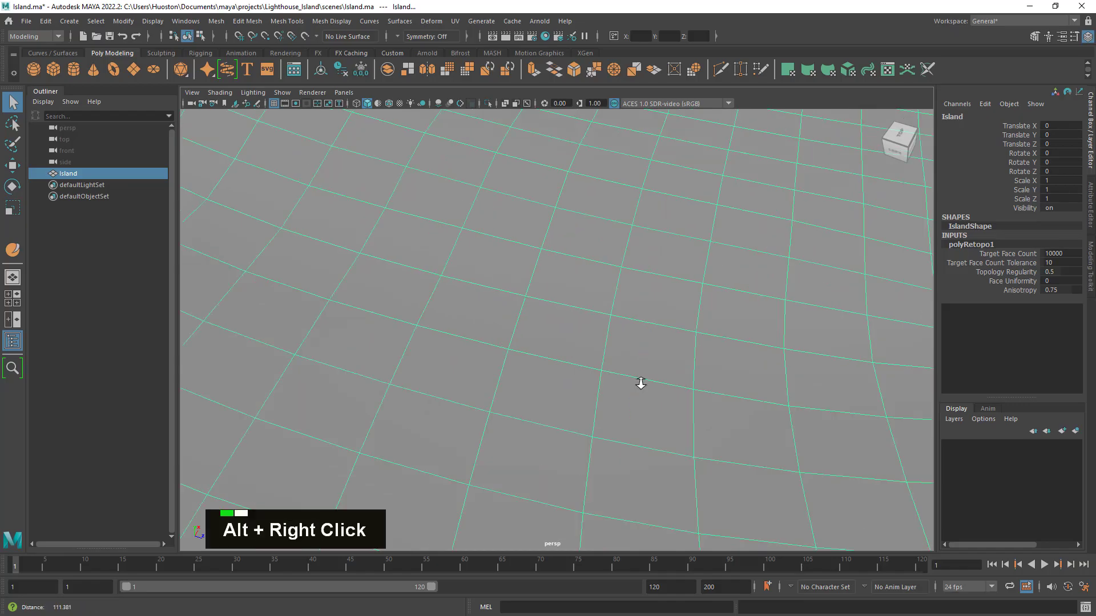
left_click_drag(639, 382, 631, 399, "alt")
middle_click_drag(632, 399, 697, 433, "alt")
left_click_drag(697, 433, 762, 447, "alt")
right_click_drag(762, 445, 746, 419, "alt")
middle_click_drag(747, 419, 695, 471, "alt")
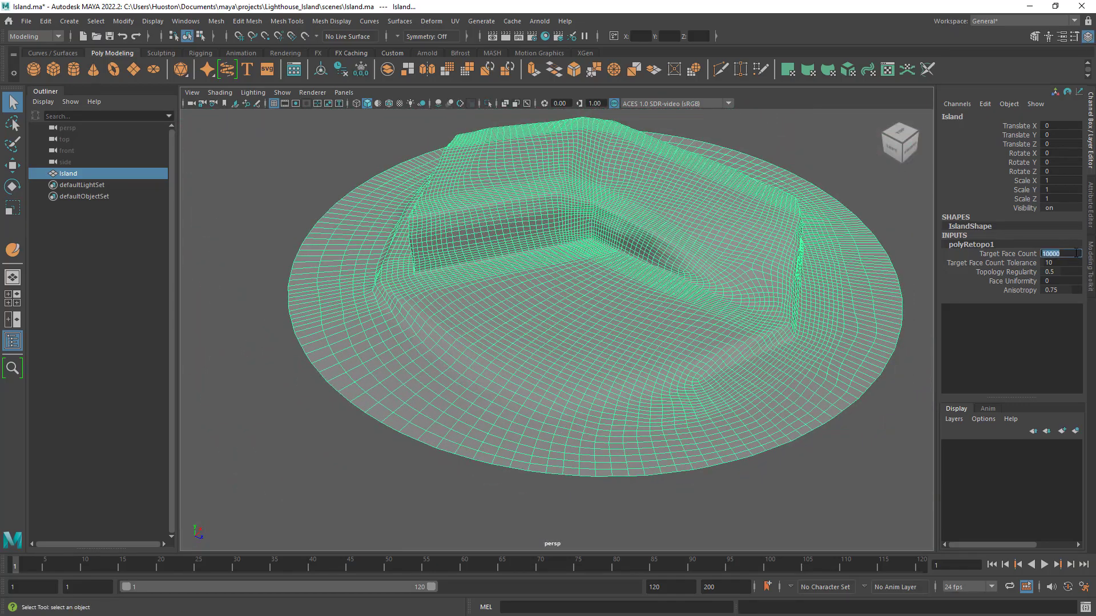
- Set the Face Uniformity of the Island's retopology node to 1
left_click(1059, 280)
key("Return")
type("1")
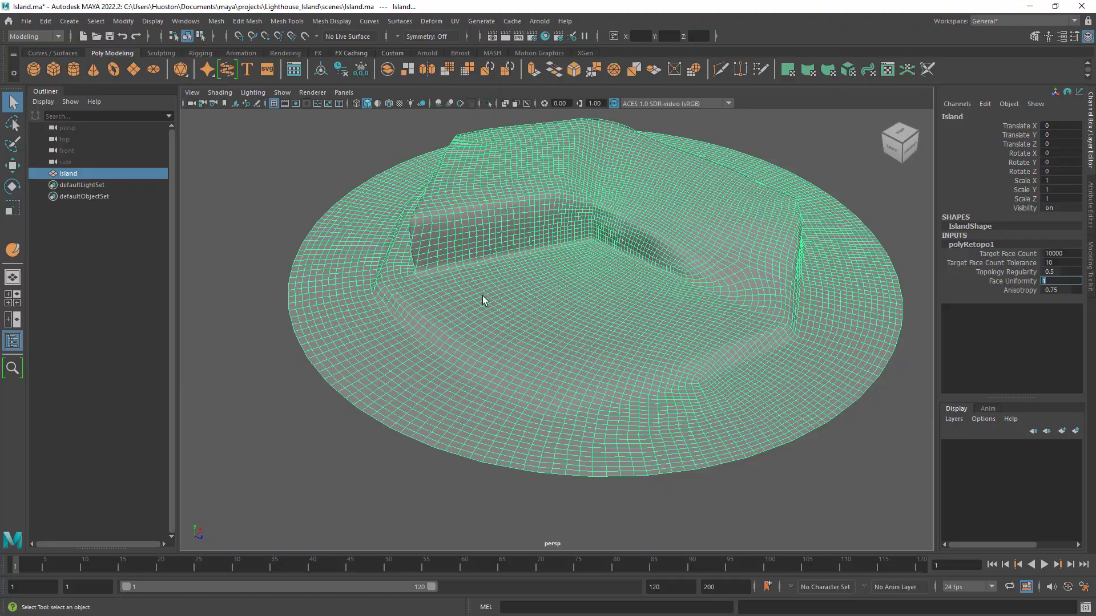
- Examine the evenly sized quads over the whole island, its cliff walls, corners and slopes, both deselected and selected
right_click_drag(482, 295, 654, 277, "alt")
middle_click_drag(752, 272, 542, 368, "alt")
left_click(776, 232)
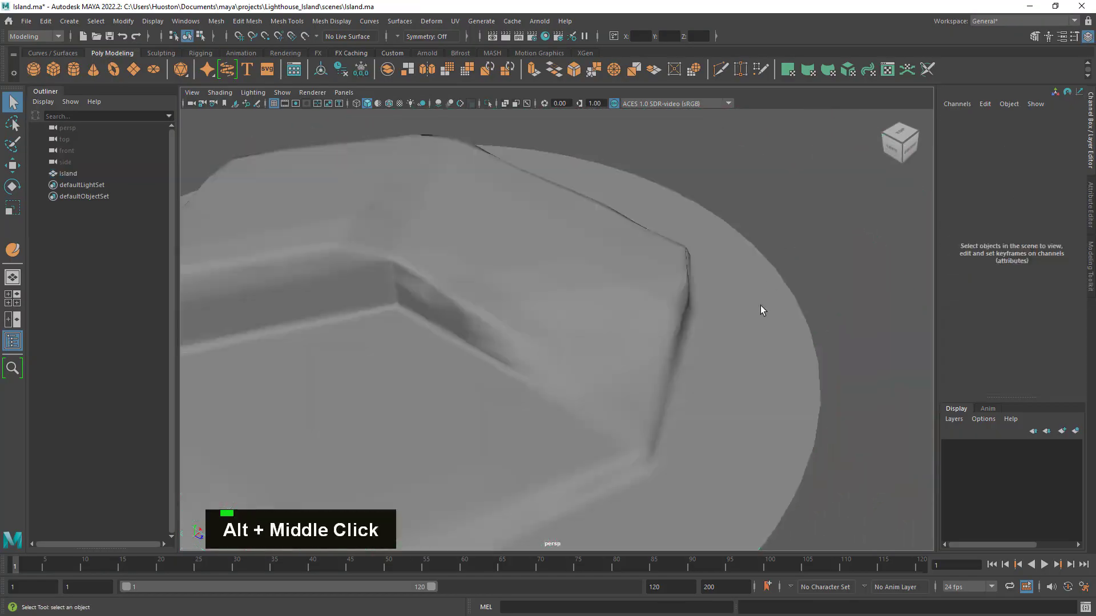
left_click_drag(761, 310, 619, 357, "alt")
middle_click_drag(619, 358, 693, 330, "alt")
left_click(521, 377)
left_click_drag(521, 376, 560, 393, "alt")
right_click_drag(560, 393, 488, 372, "alt")
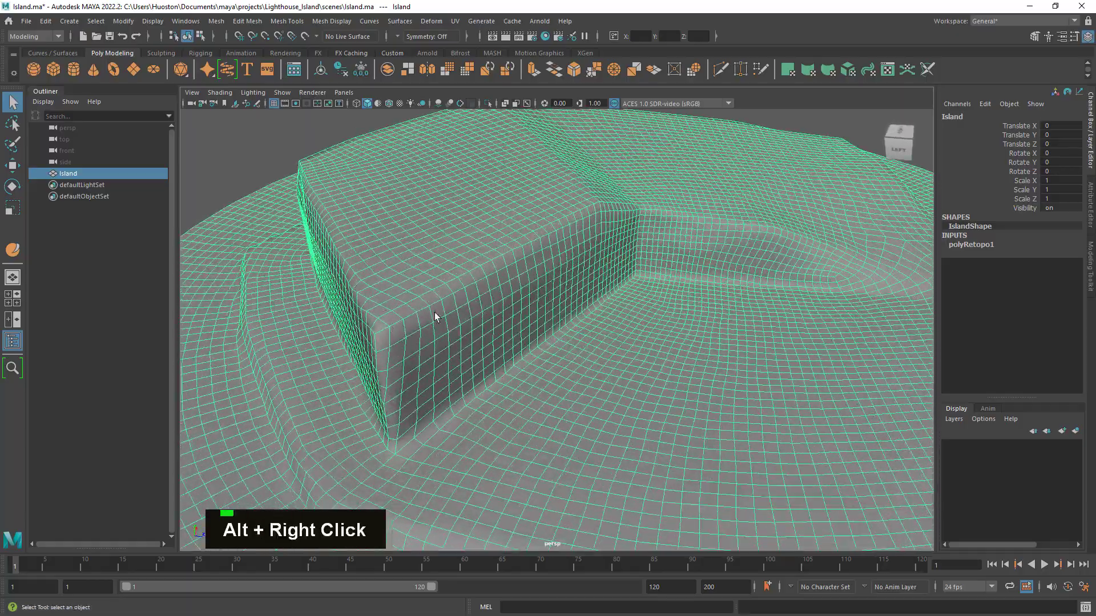
left_click_drag(435, 318, 548, 362, "alt")
right_click_drag(548, 362, 860, 319, "alt")
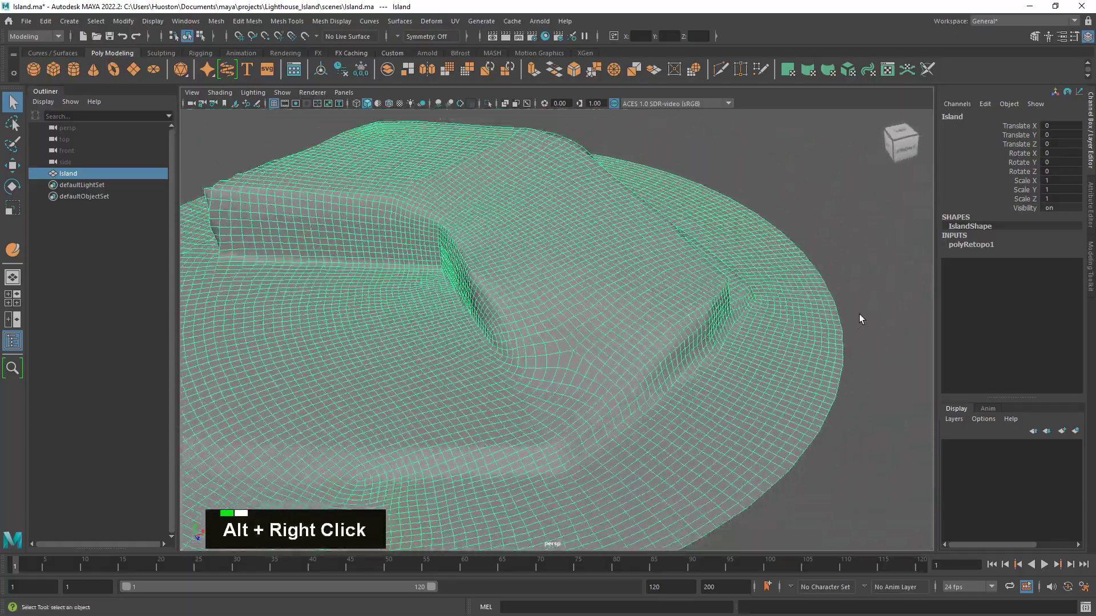
left_click_drag(861, 319, 759, 354, "alt")
right_click_drag(758, 355, 725, 350, "alt")
middle_click_drag(725, 350, 789, 317, "alt")
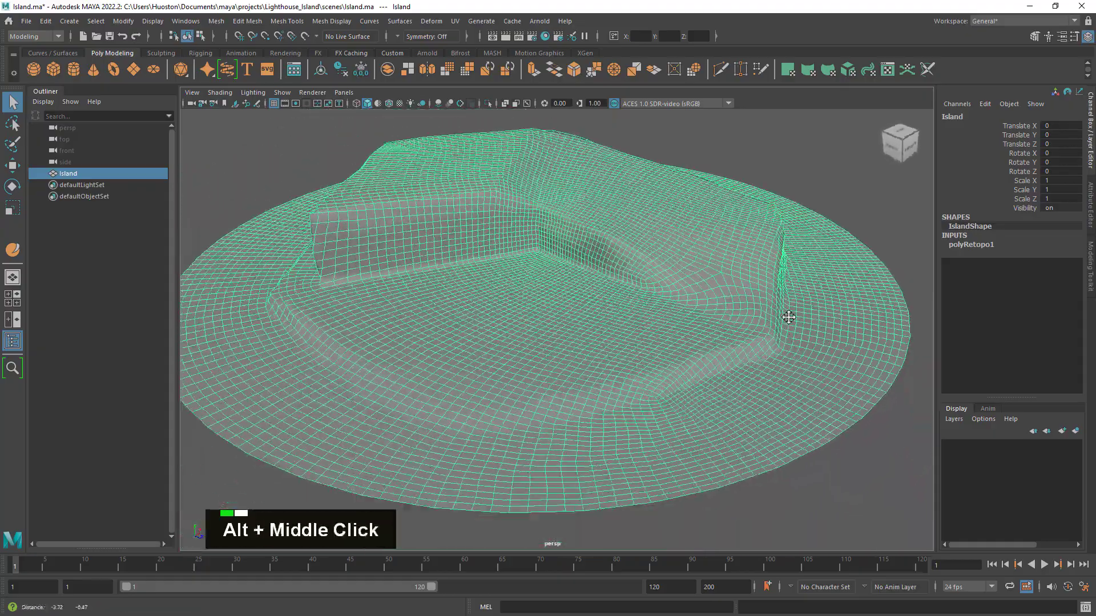
left_click_drag(789, 317, 791, 323, "alt")
right_click_drag(791, 323, 746, 305, "alt")
middle_click_drag(746, 306, 687, 156, "alt")
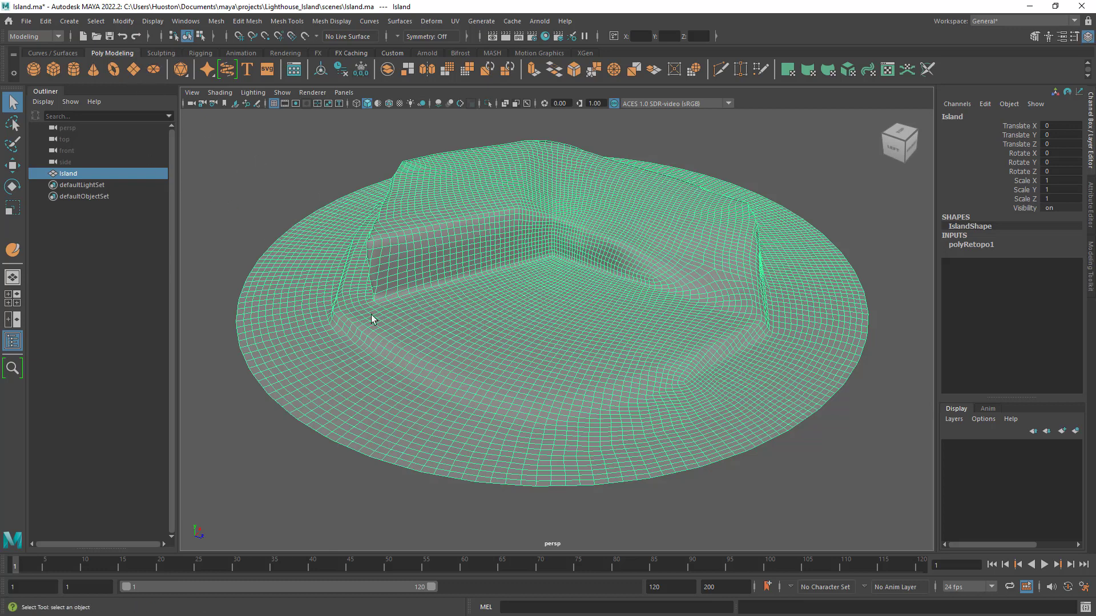
- Delete the Island mesh's construction history to bake in the retopology
left_click(158, 51)
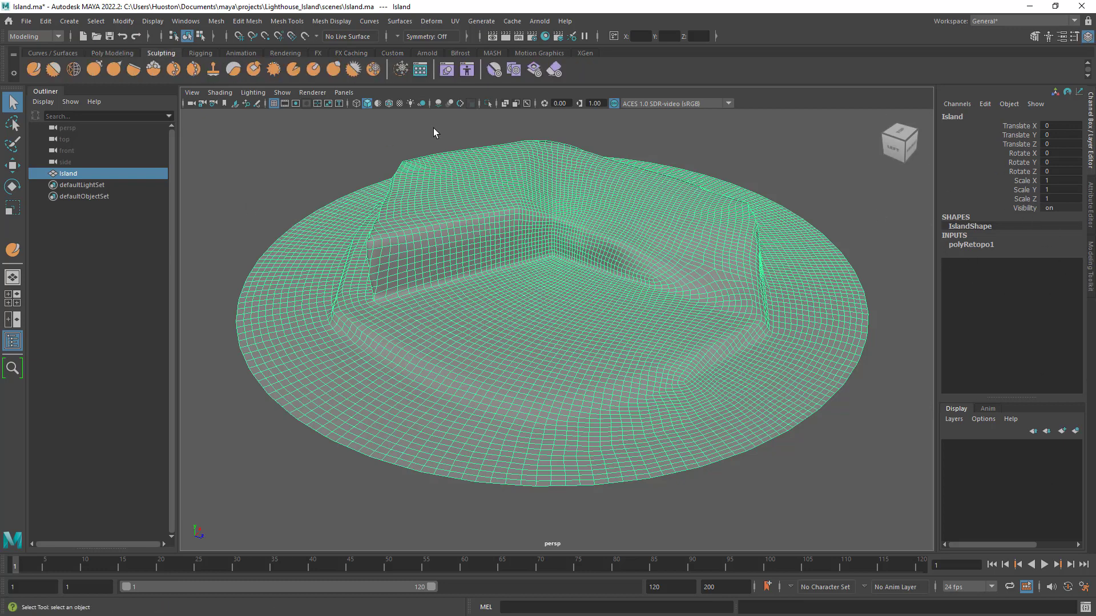
left_click(111, 52)
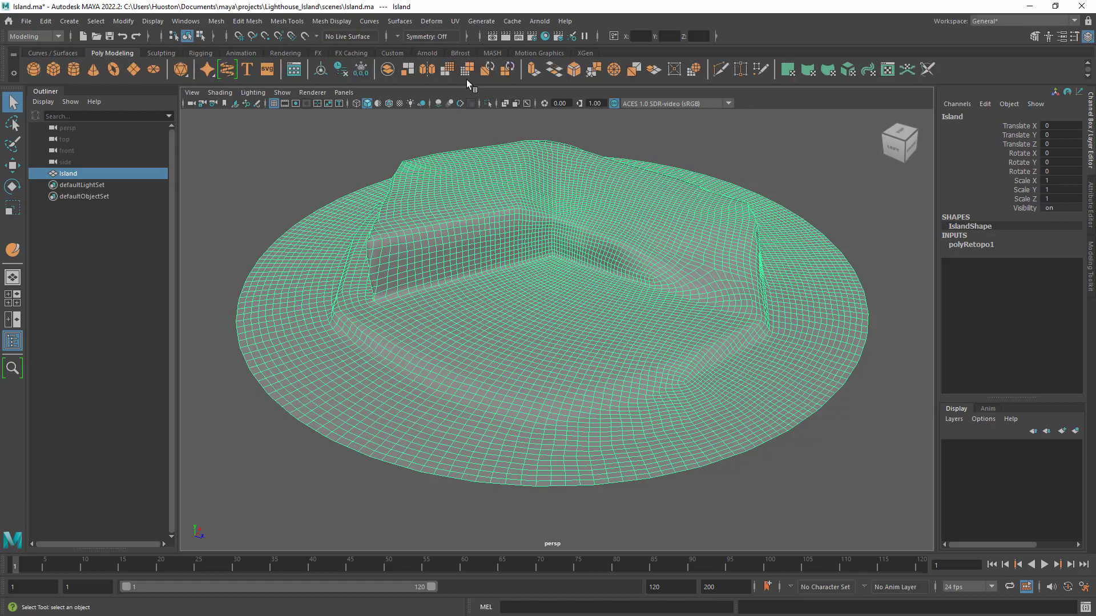
left_click(340, 75)
left_click_drag(548, 255, 516, 258, "alt")
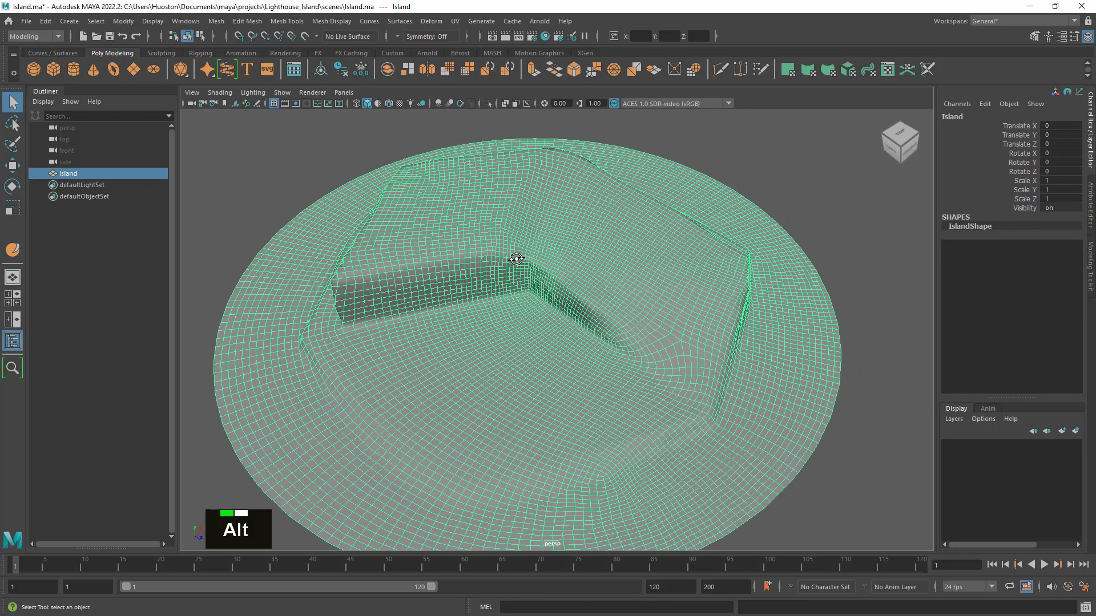
middle_click_drag(483, 253, 520, 239, "alt")
- Start the Sculpt tool on the Island and smooth the lower ledge and the edges around the raised block's outer corner
left_click(161, 52)
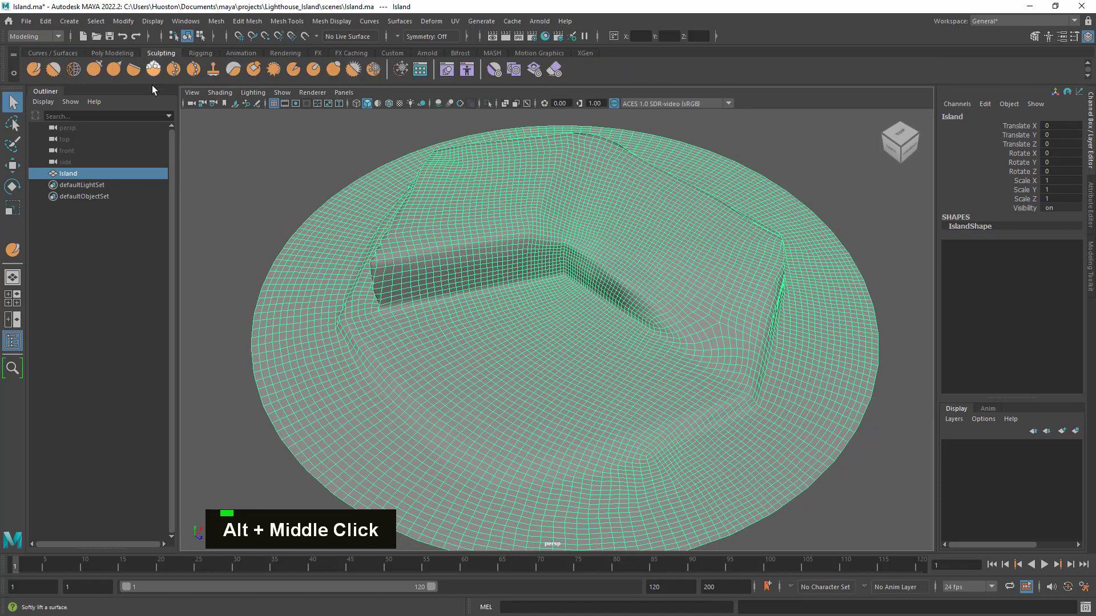
left_click(36, 71)
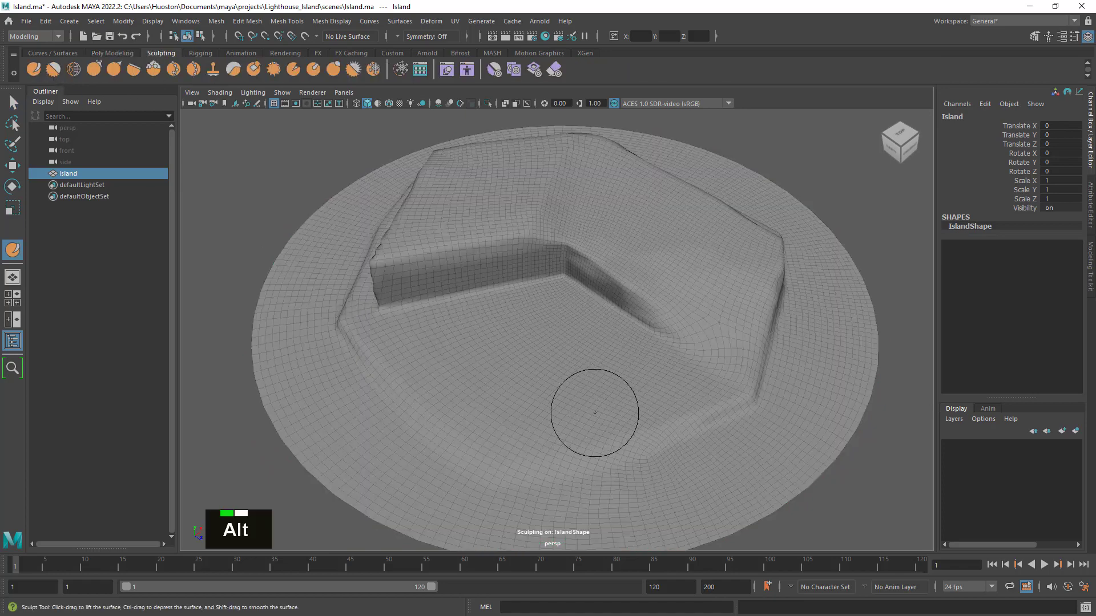
left_click_drag(594, 413, 560, 409, "alt")
right_click_drag(560, 408, 653, 428, "alt")
left_click_drag(653, 428, 571, 418, "alt")
right_click_drag(571, 417, 623, 418, "alt")
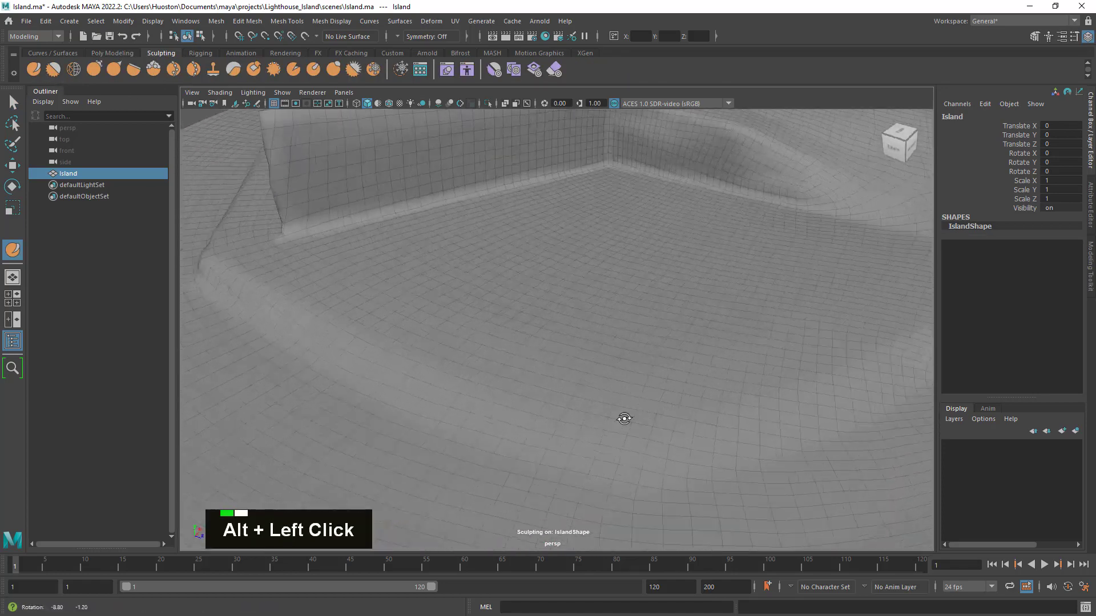
mouse_move(624, 418)
left_mouse_down("alt")
mouse_move(688, 388)
mouse_move(620, 352)
mouse_move(810, 365)
mouse_move(682, 357)
left_mouse_up("alt")
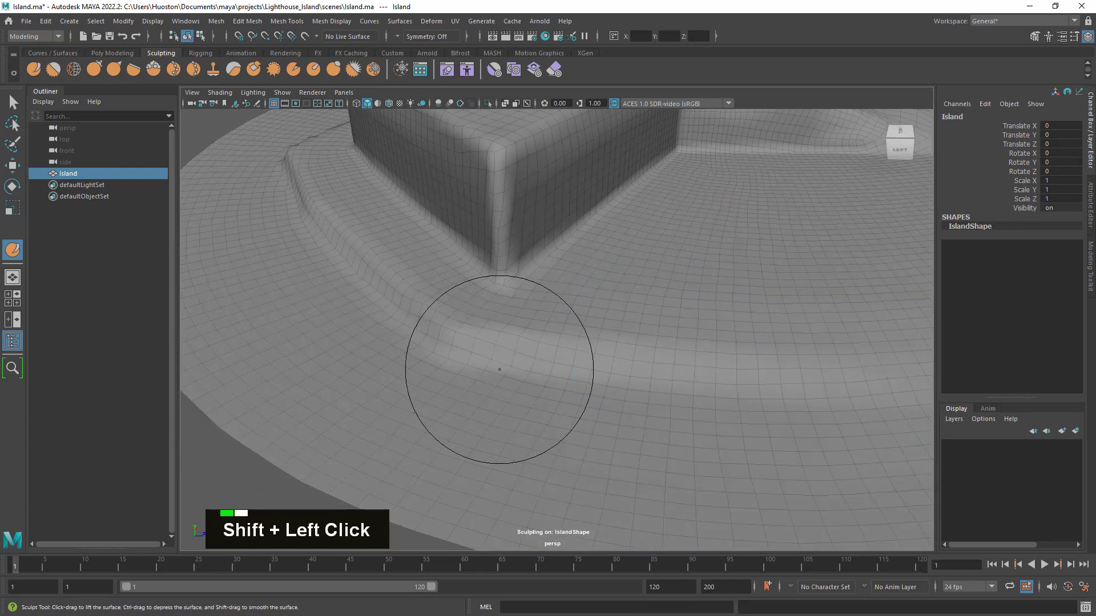
left_click_drag(499, 369, 713, 412, "alt")
middle_click_drag(712, 411, 663, 355, "alt")
mouse_move(662, 355)
left_mouse_down("shift")
mouse_move(584, 342)
mouse_move(634, 331)
mouse_move(610, 267)
left_mouse_up("shift")
mouse_move(593, 228)
left_mouse_down("shift")
mouse_move(578, 190)
mouse_move(619, 257)
left_mouse_up("shift")
middle_click_drag(619, 256, 635, 297, "alt")
mouse_move(634, 298)
left_mouse_down("shift")
mouse_move(582, 308)
mouse_move(526, 286)
left_mouse_up("shift")
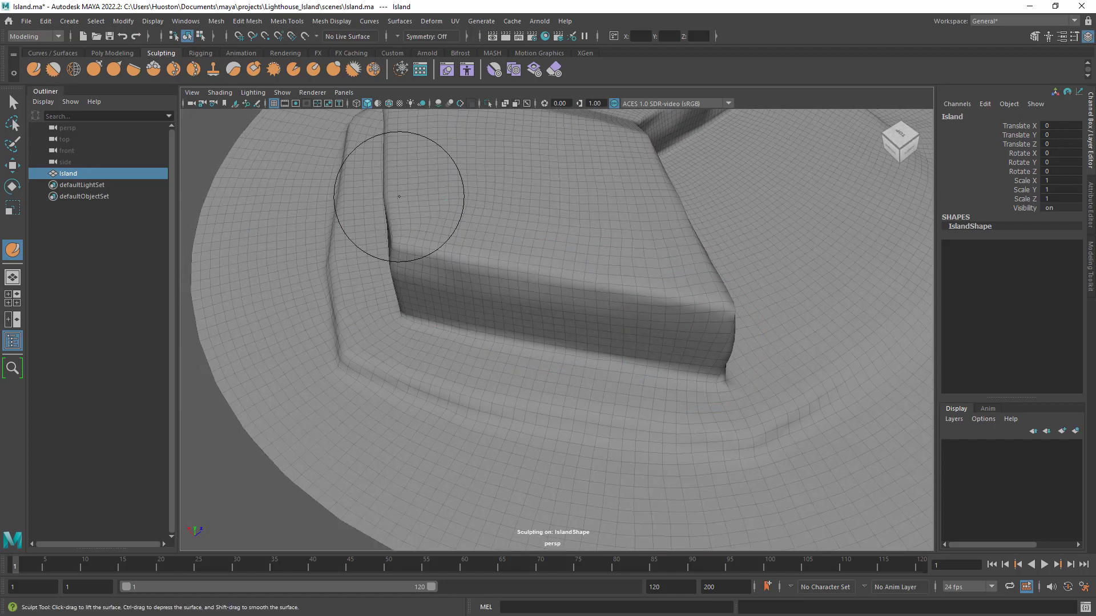
- Set the Sculpt tool's brush strength to 5, switch to the Smooth tool and set its strength to 10
double_click(32, 70)
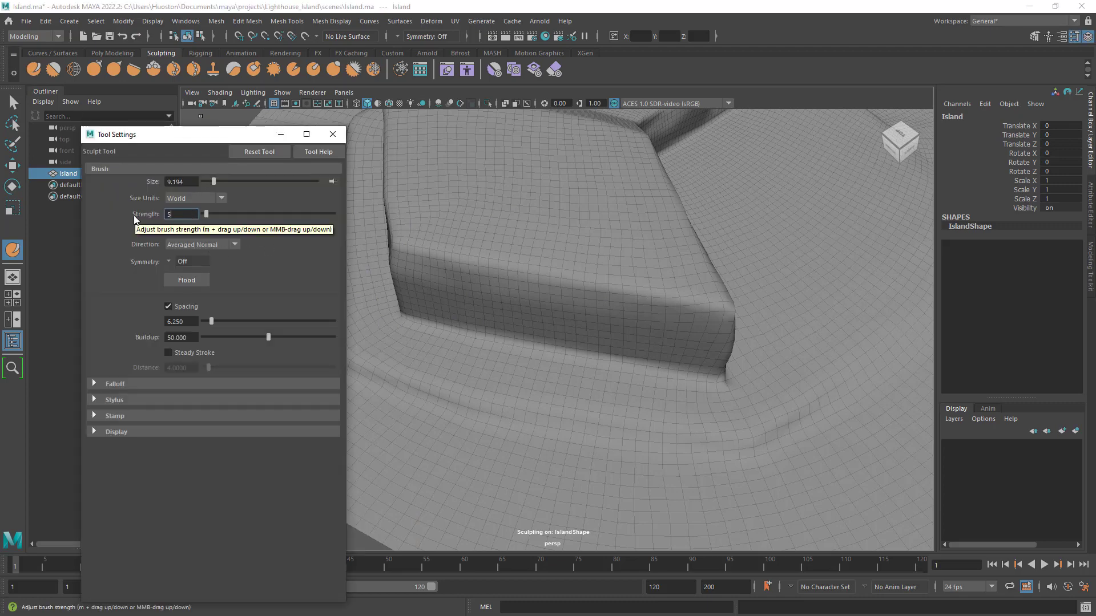
type("5")
key("Return")
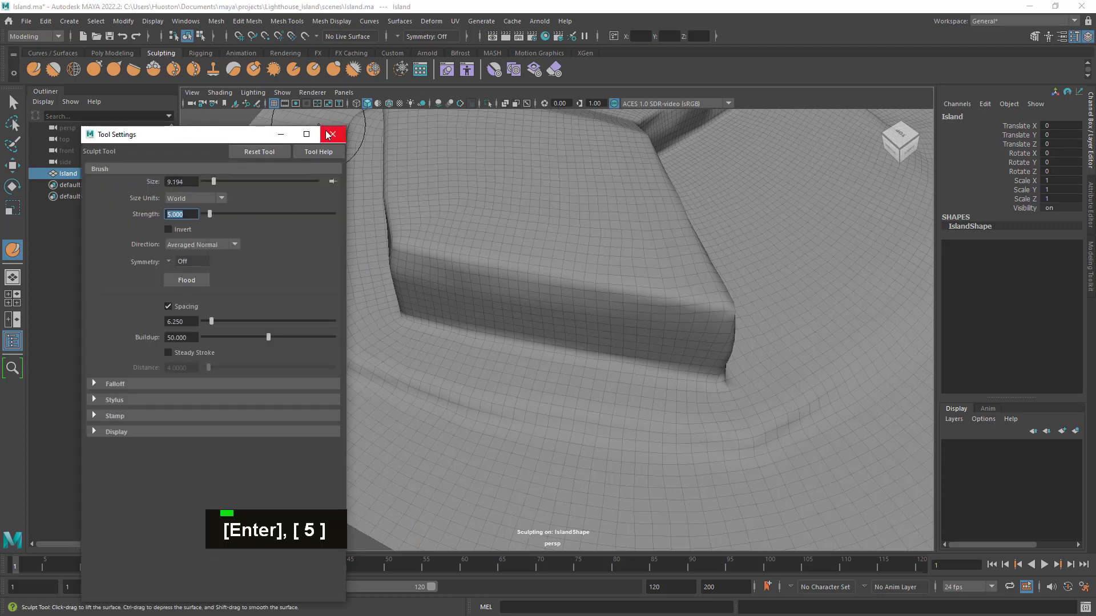
left_click(53, 70)
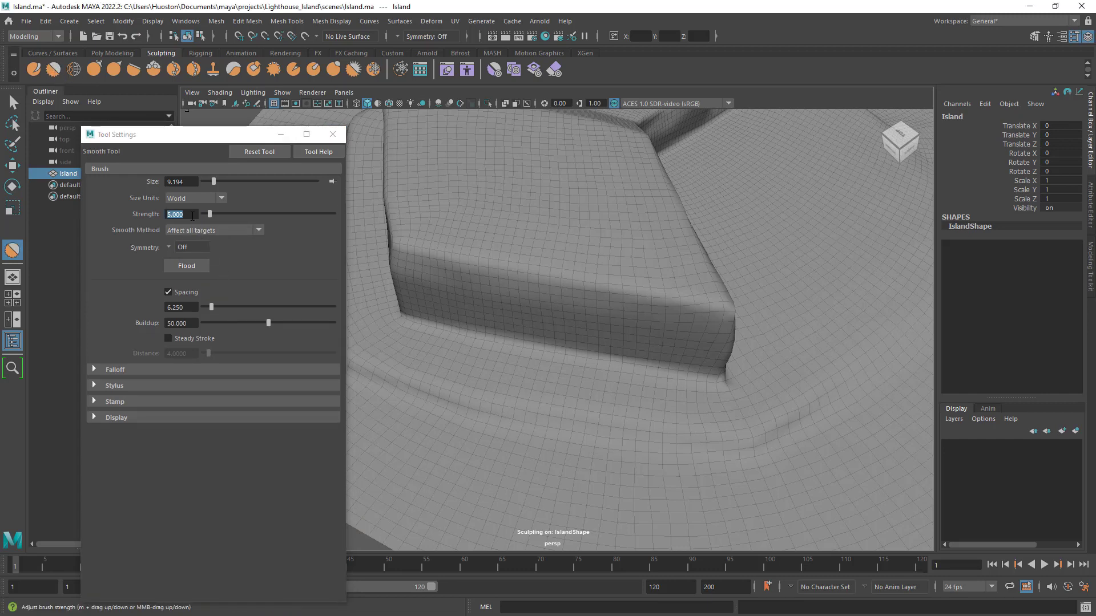
left_click_drag(192, 216, 79, 204)
type("10")
key("Return")
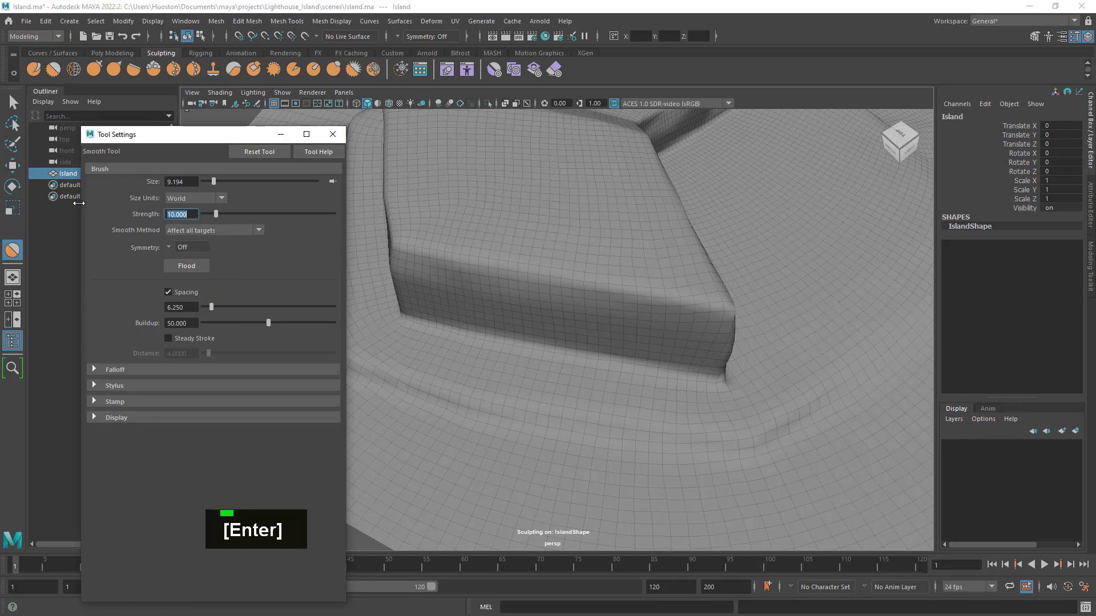
left_click(333, 134)
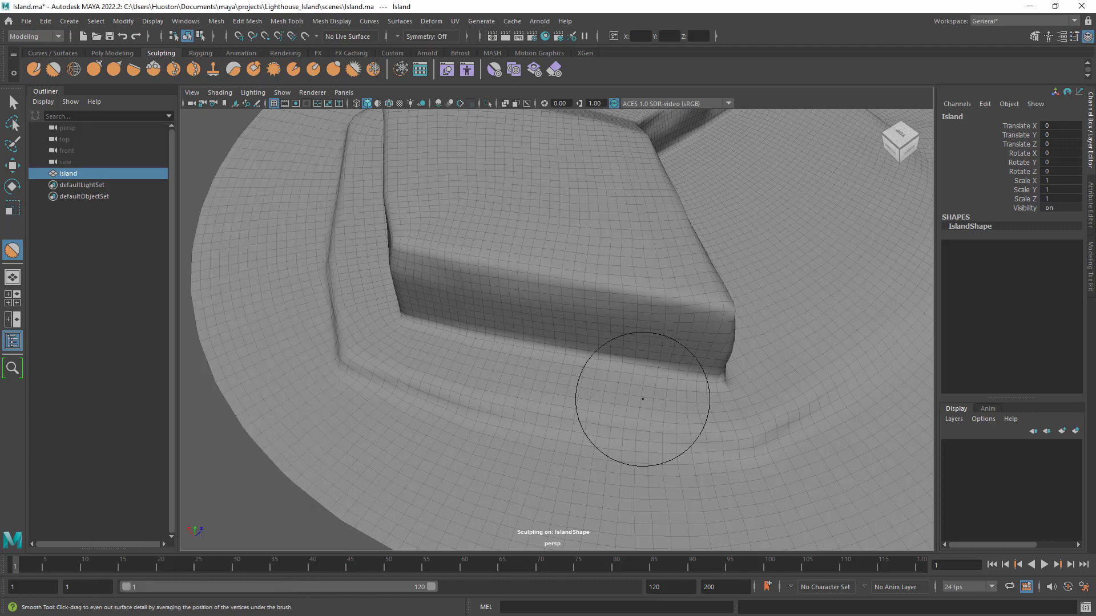
- Smooth the lower ledge and the base of the cliff walls around the island's back corner
left_click_drag(648, 407, 617, 399, "alt")
left_click(533, 370, "shift")
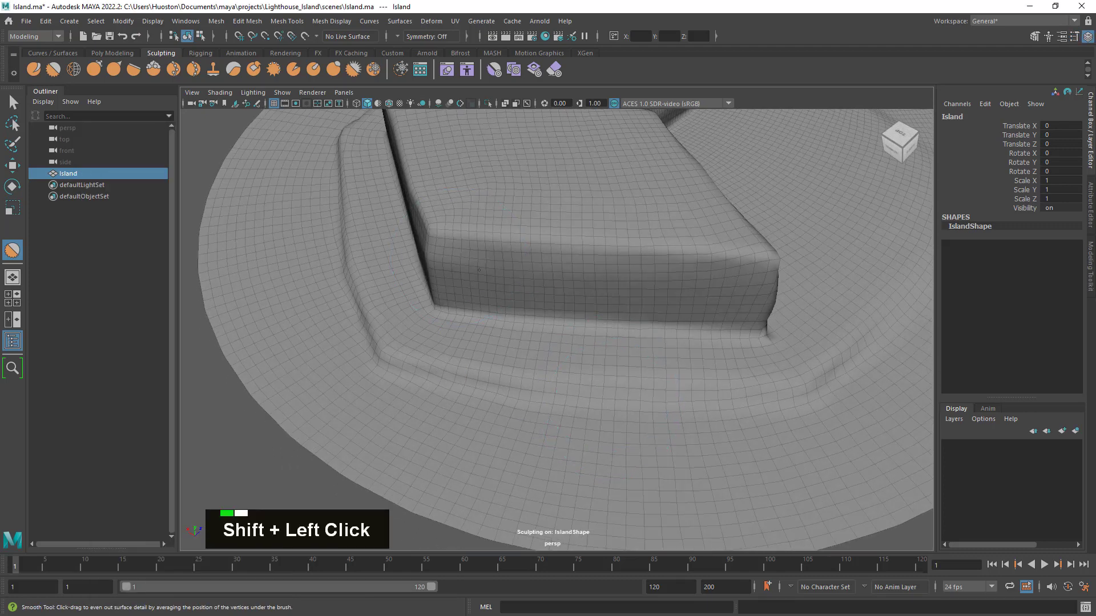
left_click_drag(457, 266, 640, 319, "alt")
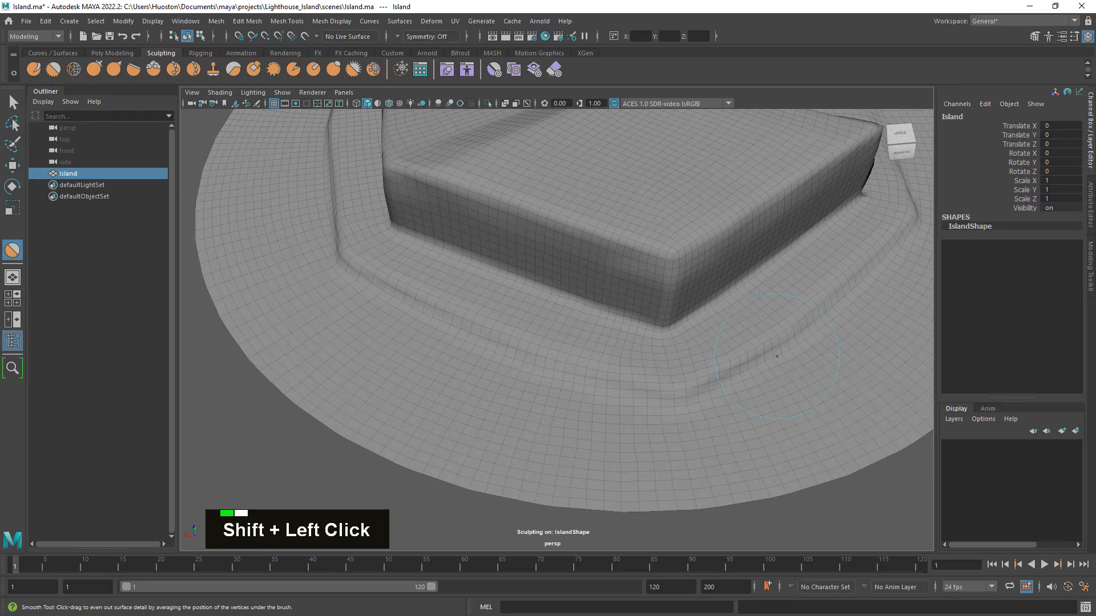
mouse_move(579, 382)
left_mouse_down("alt")
mouse_move(612, 386)
mouse_move(759, 281)
left_mouse_up("alt")
middle_click_drag(758, 282, 645, 393, "alt")
mouse_move(645, 394)
left_mouse_down("shift")
mouse_move(581, 363)
mouse_move(411, 386)
mouse_move(579, 385)
left_mouse_up("shift")
mouse_move(580, 385)
left_mouse_down("shift")
mouse_move(499, 394)
mouse_move(531, 318)
mouse_move(548, 336)
left_mouse_up("shift")
right_click_drag(547, 337, 681, 357, "alt")
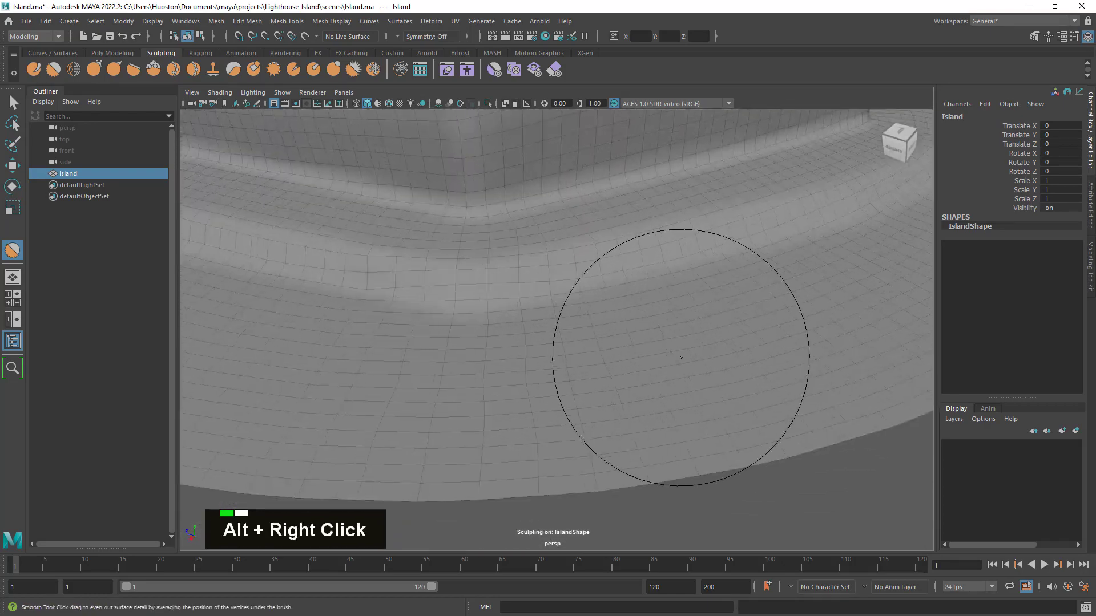
- Smooth the ledge and the long cliff wall along the right side of the island
mouse_move(639, 287)
left_mouse_down("shift")
mouse_move(503, 300)
mouse_move(605, 308)
left_mouse_up("shift")
right_click_drag(617, 357, 491, 360, "alt")
left_click_drag(491, 359, 572, 358, "alt")
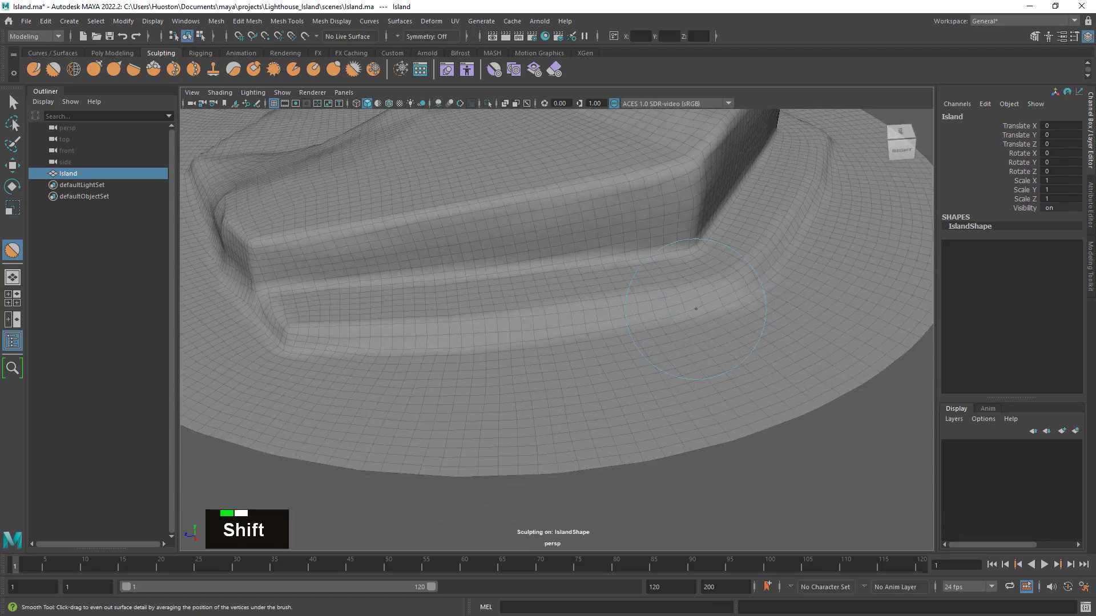
mouse_move(696, 309)
left_mouse_down("shift")
mouse_move(468, 322)
mouse_move(555, 337)
left_mouse_up("shift")
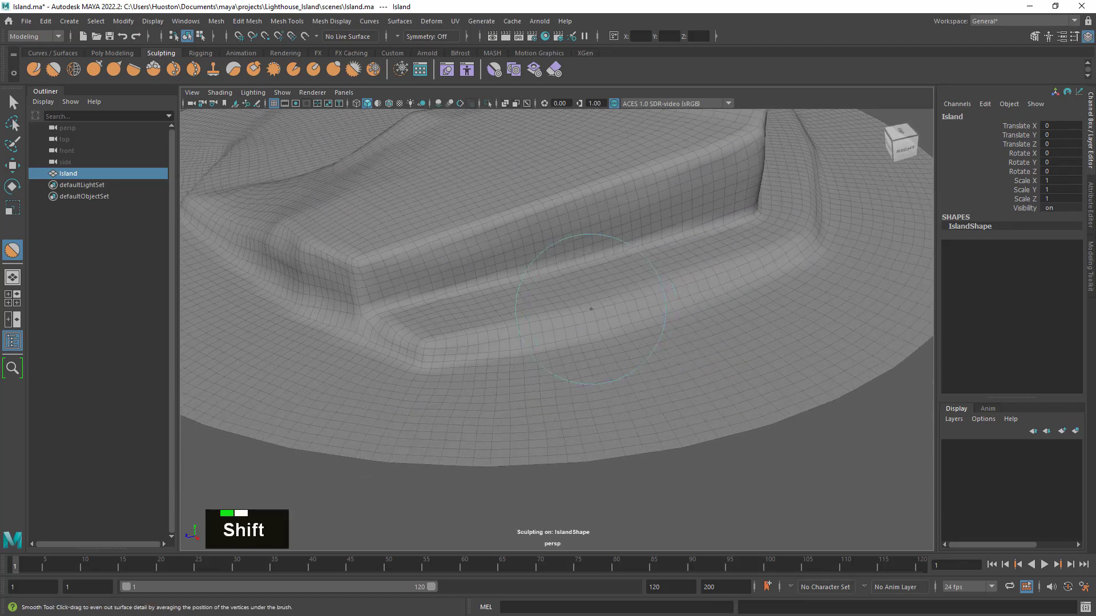
left_click(648, 244, "shift")
mouse_move(587, 262)
left_mouse_down("alt")
mouse_move(504, 315)
mouse_move(725, 291)
left_mouse_up("alt")
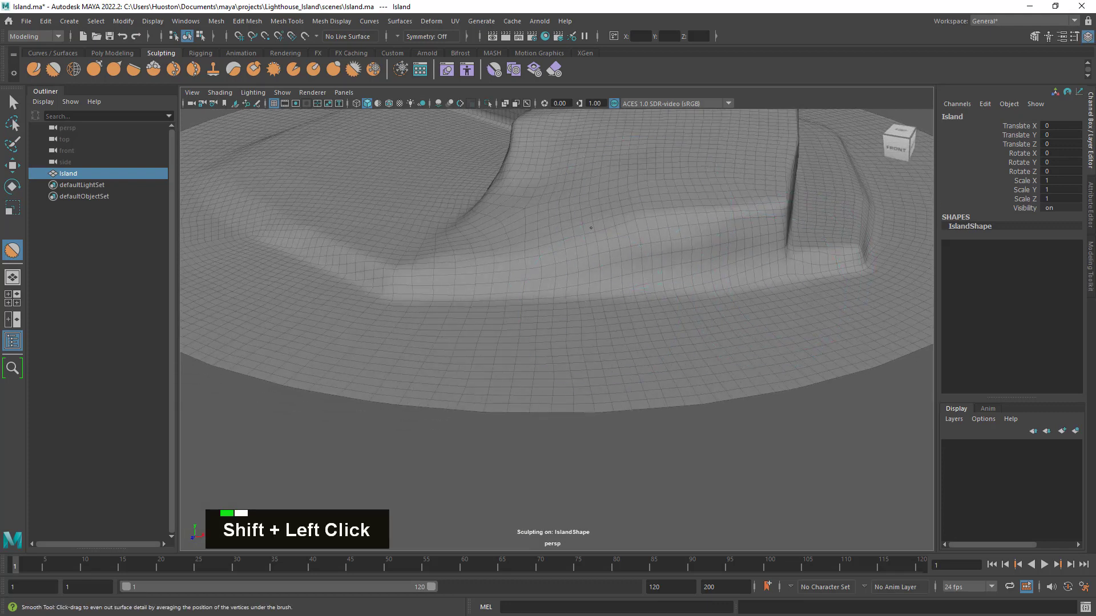
- Smooth the front slope where the cliff runs down to the ground, and the plateau surface above it
left_click_drag(590, 228, 575, 253, "shift")
right_click_drag(575, 252, 533, 251, "alt")
mouse_move(537, 257)
left_mouse_down("alt")
mouse_move(604, 345)
mouse_move(520, 369)
left_mouse_up("alt")
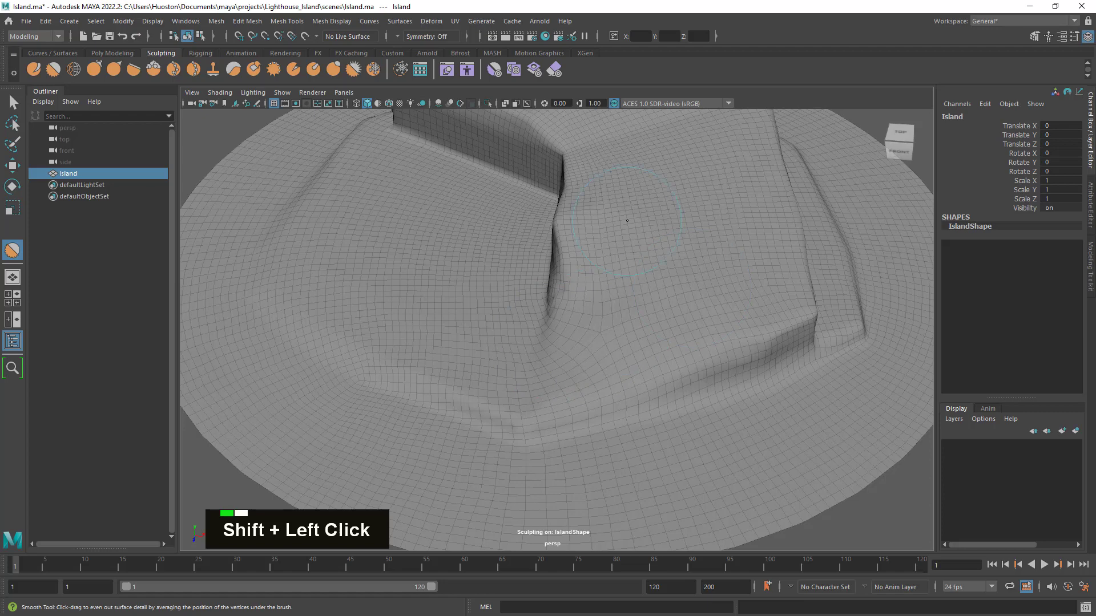
left_click_drag(626, 221, 709, 262, "alt")
middle_click_drag(710, 262, 691, 346, "alt")
mouse_move(691, 346)
left_mouse_down("alt")
mouse_move(726, 350)
mouse_move(724, 339)
mouse_move(563, 294)
left_mouse_up("alt")
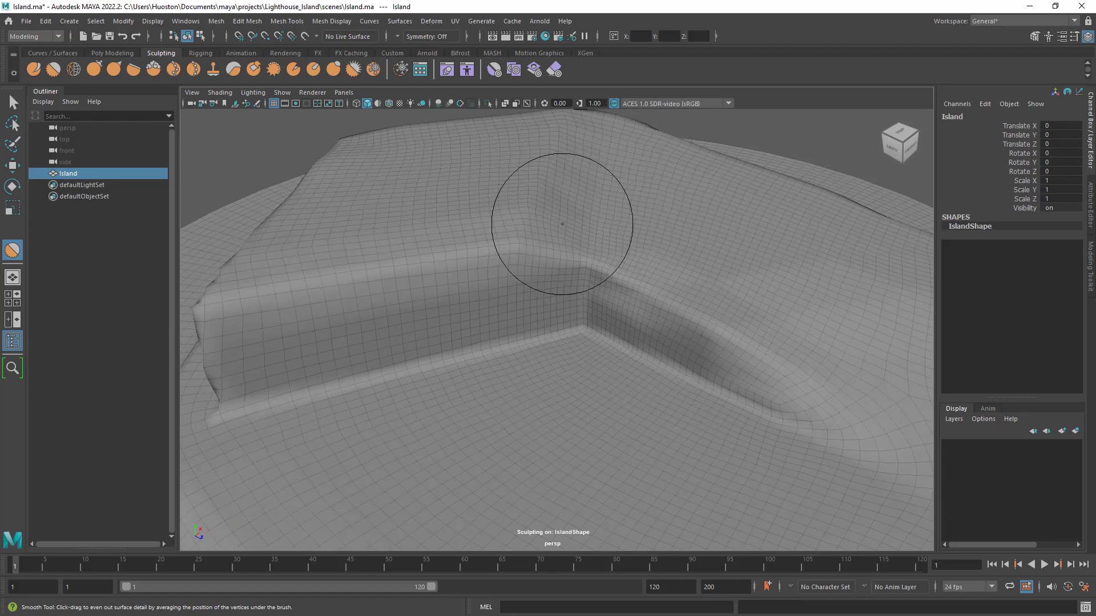
- Smooth the upper edge of the inner cliff corner and the tapering end of the inner wall
mouse_move(562, 224)
left_mouse_down("alt")
mouse_move(697, 289)
mouse_move(580, 286)
left_mouse_up("alt")
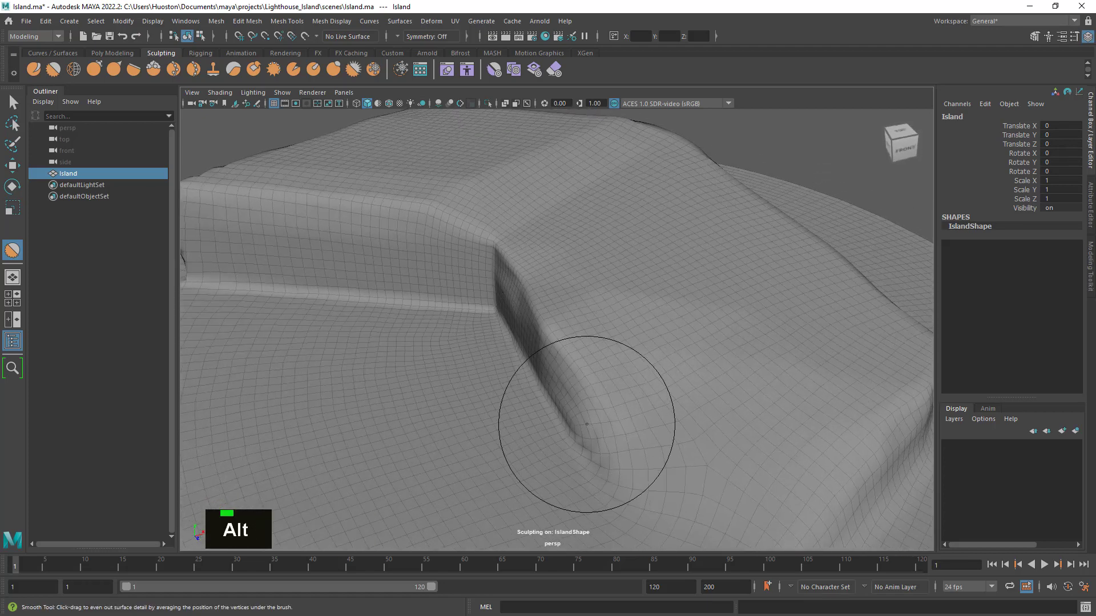
left_click_drag(587, 424, 601, 467, "shift")
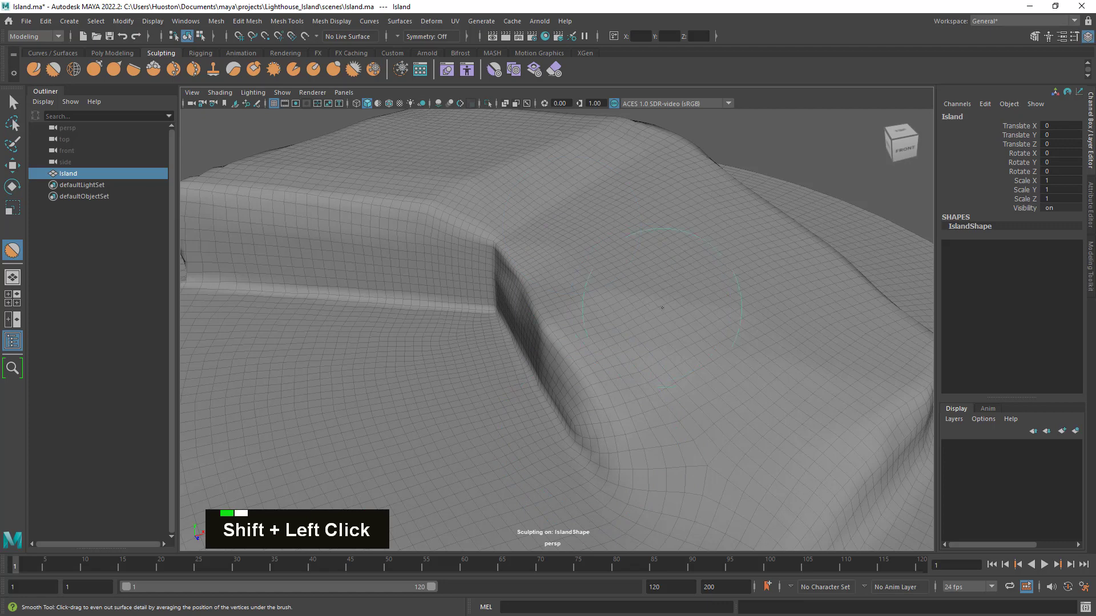
mouse_move(508, 199)
left_mouse_down("shift")
mouse_move(491, 204)
mouse_move(531, 236)
mouse_move(495, 268)
mouse_move(543, 275)
mouse_move(581, 250)
mouse_move(371, 286)
mouse_move(396, 291)
left_mouse_up("shift")
- Smooth the vertical corners, top edges and wall faces of the raised cliff on its left and back sides
mouse_move(524, 290)
left_mouse_down("shift")
mouse_move(516, 301)
mouse_move(489, 284)
left_mouse_up("shift")
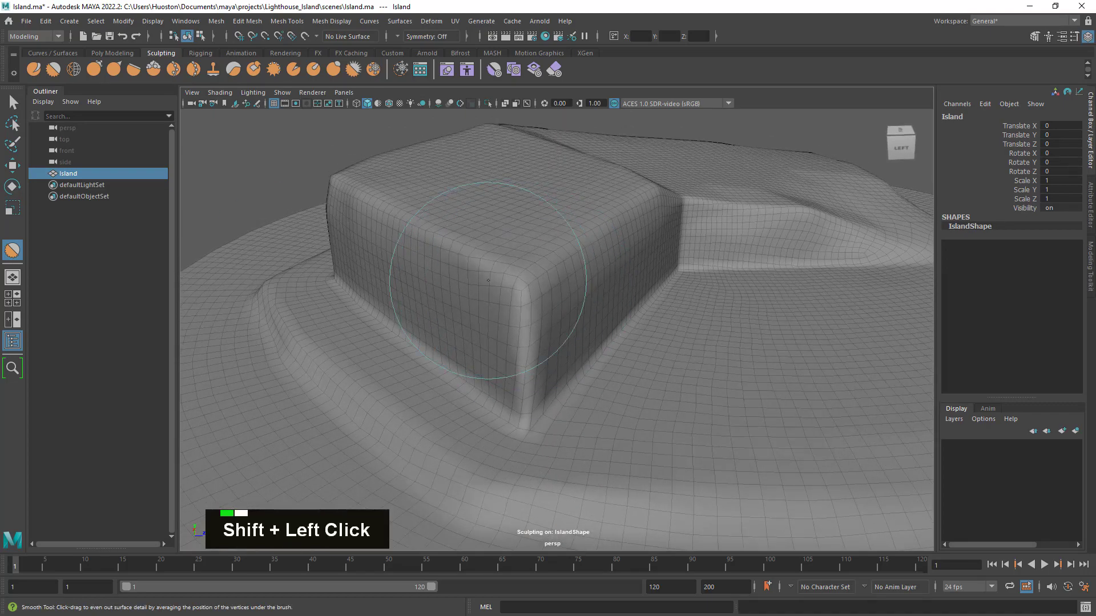
left_click_drag(554, 330, 535, 361, "shift")
mouse_move(512, 409)
left_mouse_down("shift")
mouse_move(531, 407)
mouse_move(519, 365)
mouse_move(597, 413)
left_mouse_up("shift")
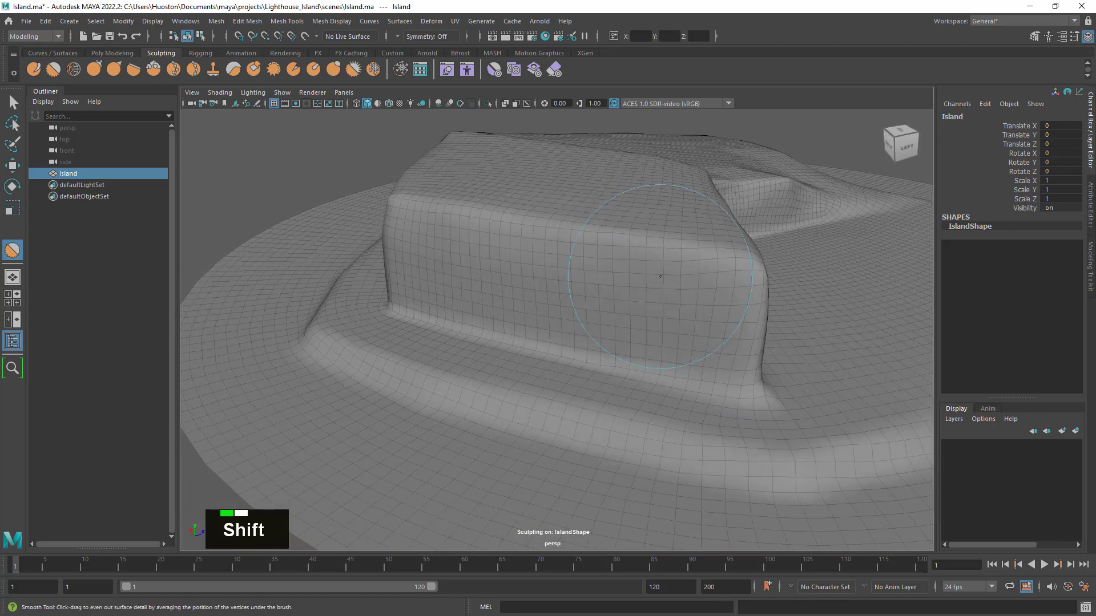
left_click_drag(673, 255, 669, 255, "shift")
left_click_drag(561, 234, 602, 250, "shift")
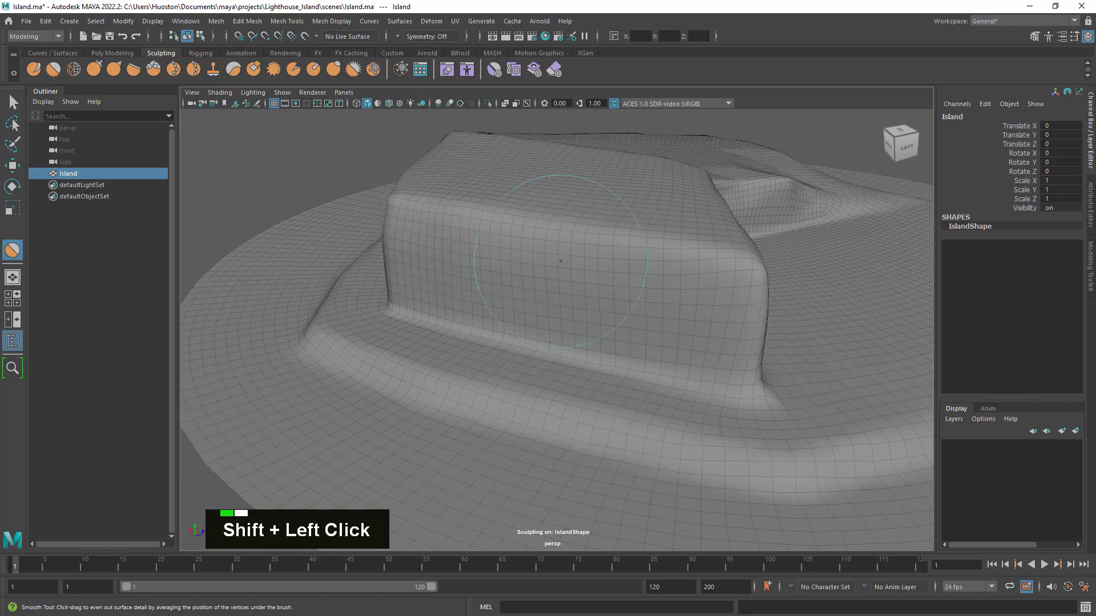
left_click_drag(560, 304, 643, 315, "alt")
left_click_drag(711, 243, 707, 241, "shift")
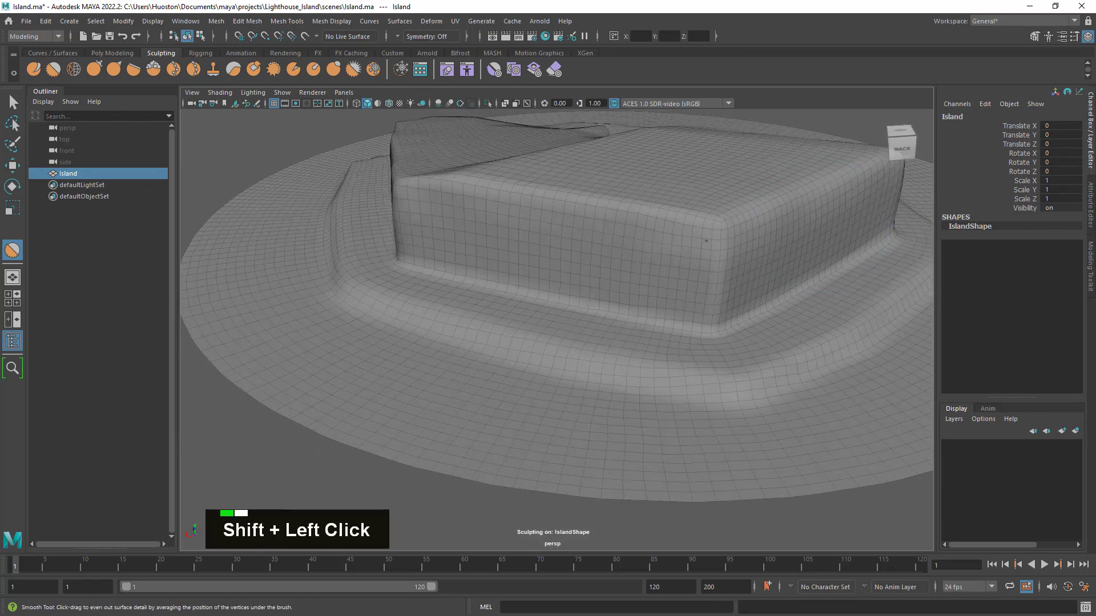
- Smooth the ledge below the back corner and the low bank along the front of the flat ground
left_click_drag(717, 359, 723, 360, "shift")
left_click_drag(825, 365, 605, 354, "alt")
scroll(687, 351, "down", 5)
middle_click_drag(621, 331, 607, 313, "alt")
left_click_drag(584, 290, 571, 313, "alt")
right_click_drag(573, 313, 731, 328, "alt")
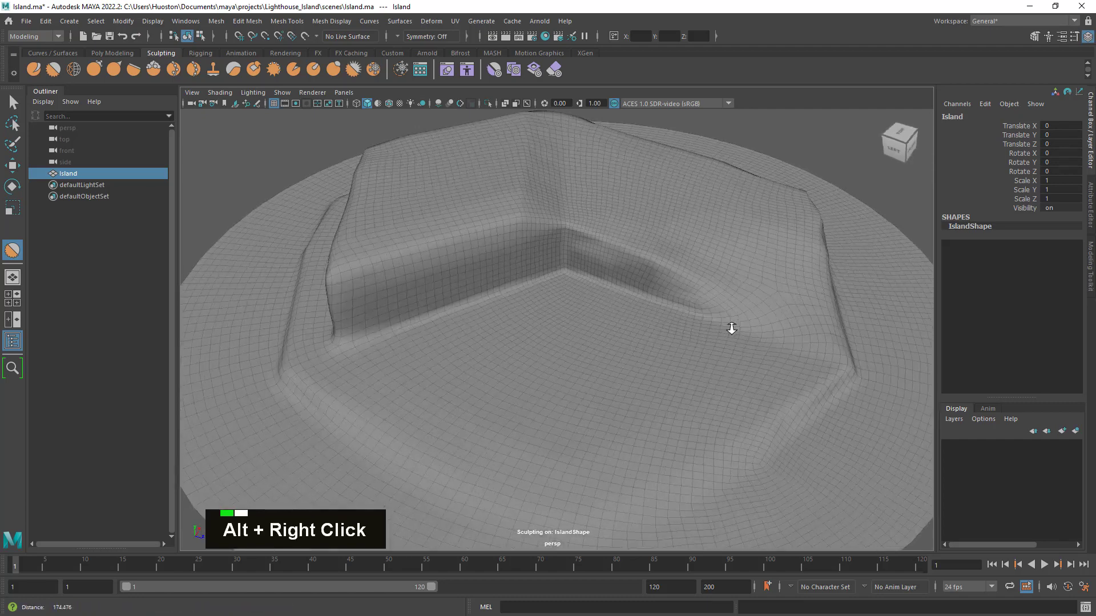
left_click_drag(731, 327, 685, 343, "alt")
mouse_move(665, 400)
left_mouse_down("shift")
mouse_move(646, 449)
mouse_move(708, 429)
left_mouse_up("shift")
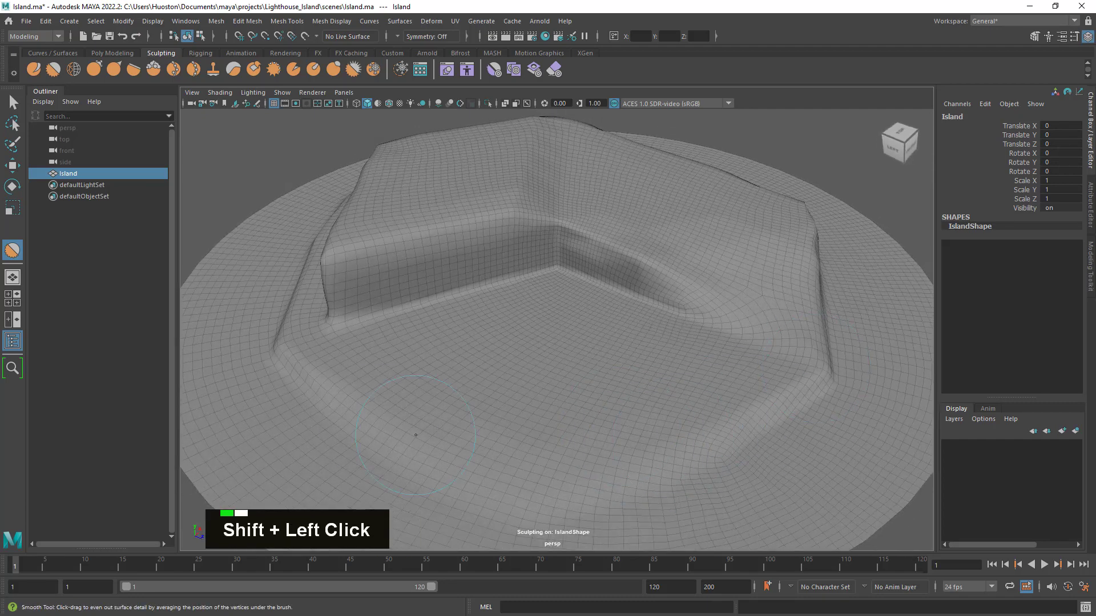
- Smooth the inner wall from its corner to its tapering end, along with the slope beside it
left_click_drag(707, 443, 655, 387, "alt")
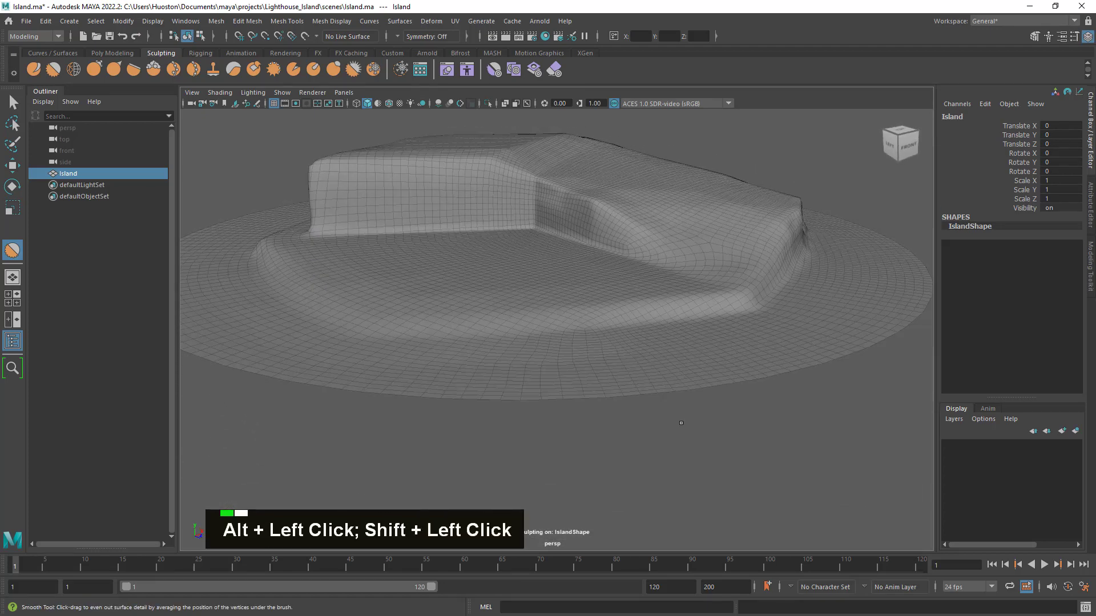
middle_click_drag(656, 387, 693, 433, "alt")
left_click_drag(692, 434, 654, 471, "alt")
right_click_drag(617, 384, 666, 406, "alt")
left_click_drag(666, 407, 682, 399, "alt")
mouse_move(570, 255)
left_mouse_down("shift")
mouse_move(594, 265)
mouse_move(575, 238)
left_mouse_up("shift")
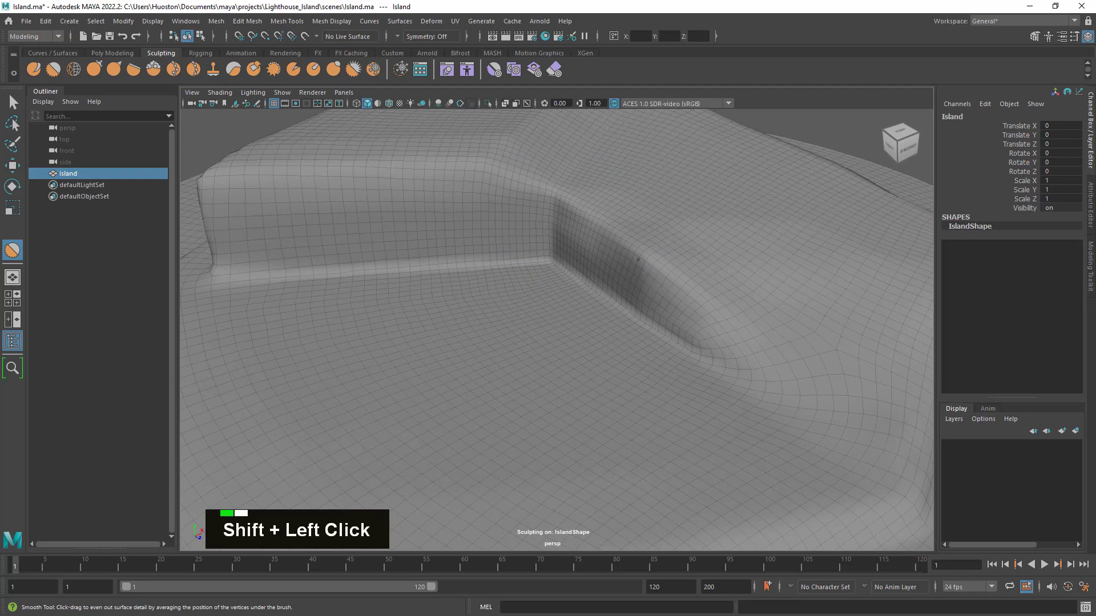
right_click_drag(798, 347, 666, 296, "alt")
left_click_drag(665, 296, 652, 285, "alt")
mouse_move(705, 268)
left_mouse_down("shift")
mouse_move(721, 258)
mouse_move(704, 282)
mouse_move(629, 253)
left_mouse_up("shift")
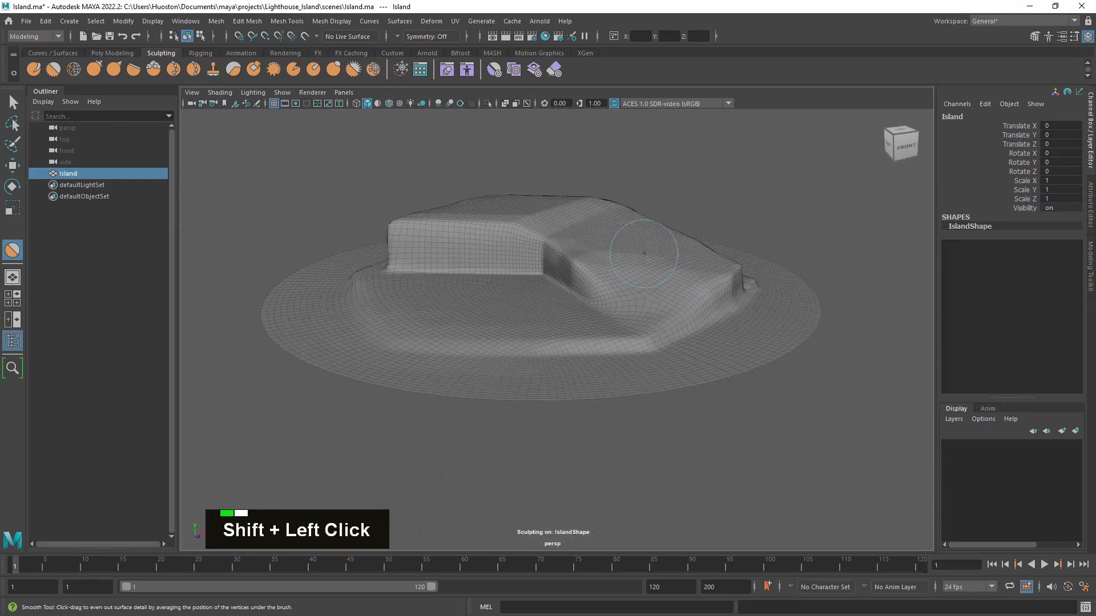
- Smooth the outer end of the low front bank where it passes the foot of the raised cliff
middle_click_drag(622, 249, 663, 318, "alt")
right_click_drag(662, 318, 739, 314, "alt")
left_click_drag(738, 314, 778, 318, "alt")
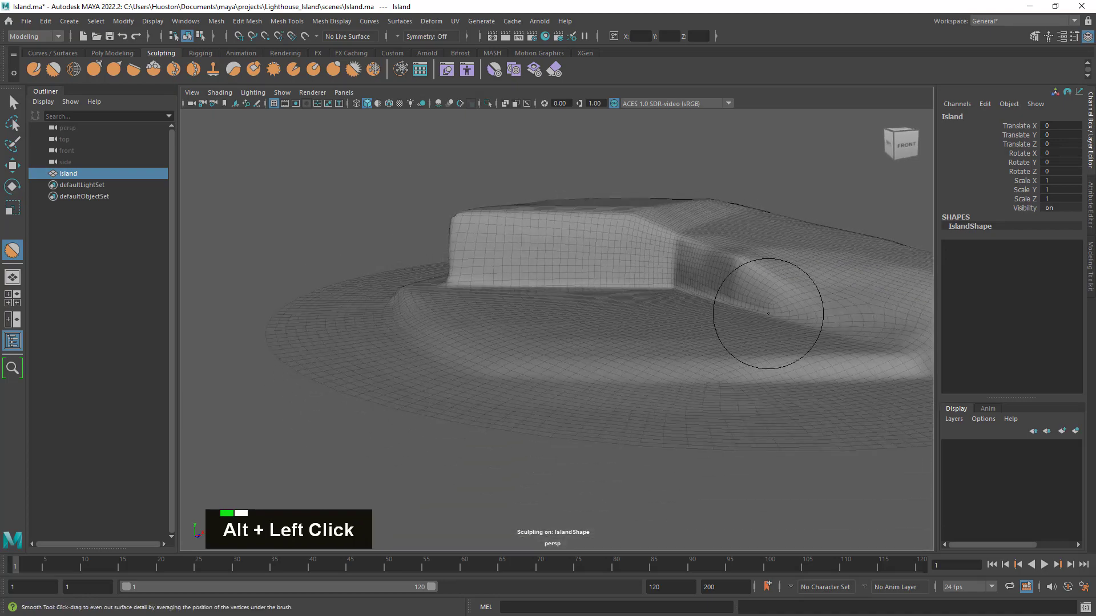
middle_click_drag(778, 318, 684, 304, "alt")
mouse_move(684, 304)
left_mouse_down("alt")
mouse_move(693, 313)
mouse_move(514, 318)
mouse_move(567, 338)
left_mouse_up("alt")
left_click_drag(361, 361, 366, 324, "shift")
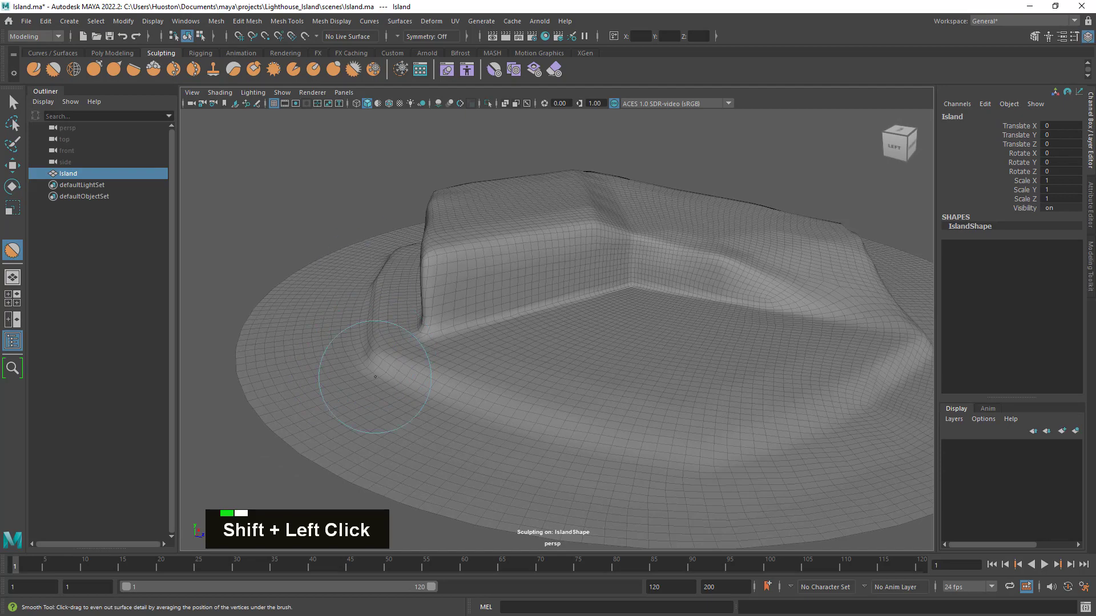
left_click_drag(375, 377, 490, 364, "alt")
- Examine the smoothed plateau, inner walls and front ground from several angles for remaining hard edges
left_click_drag(551, 379, 446, 146, "alt")
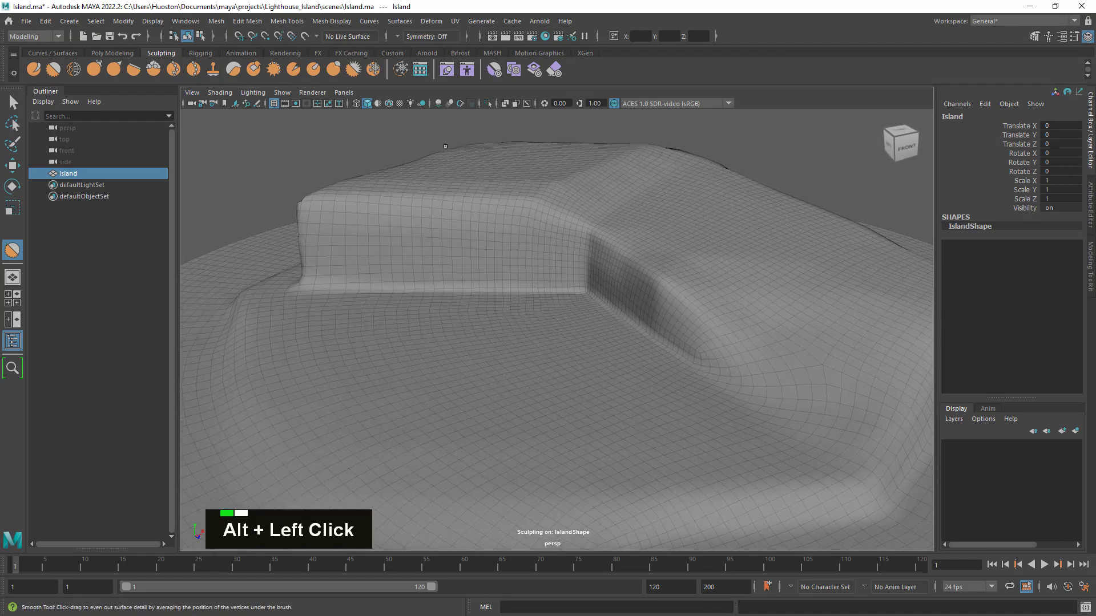
middle_click_drag(460, 195, 504, 293, "alt")
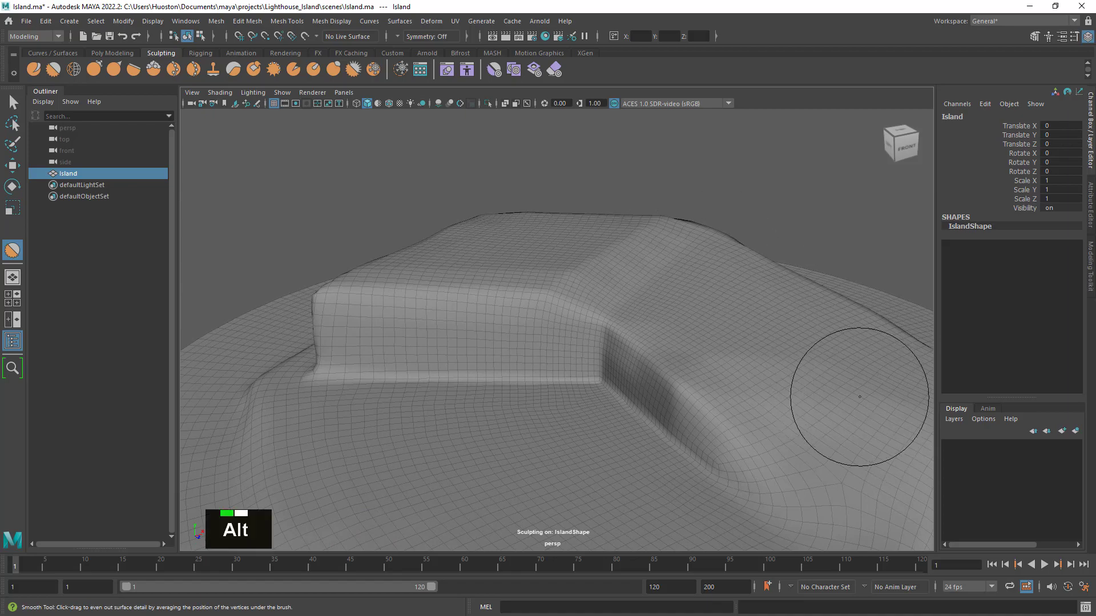
middle_click_drag(856, 392, 689, 315, "alt")
left_click_drag(688, 315, 588, 216, "alt")
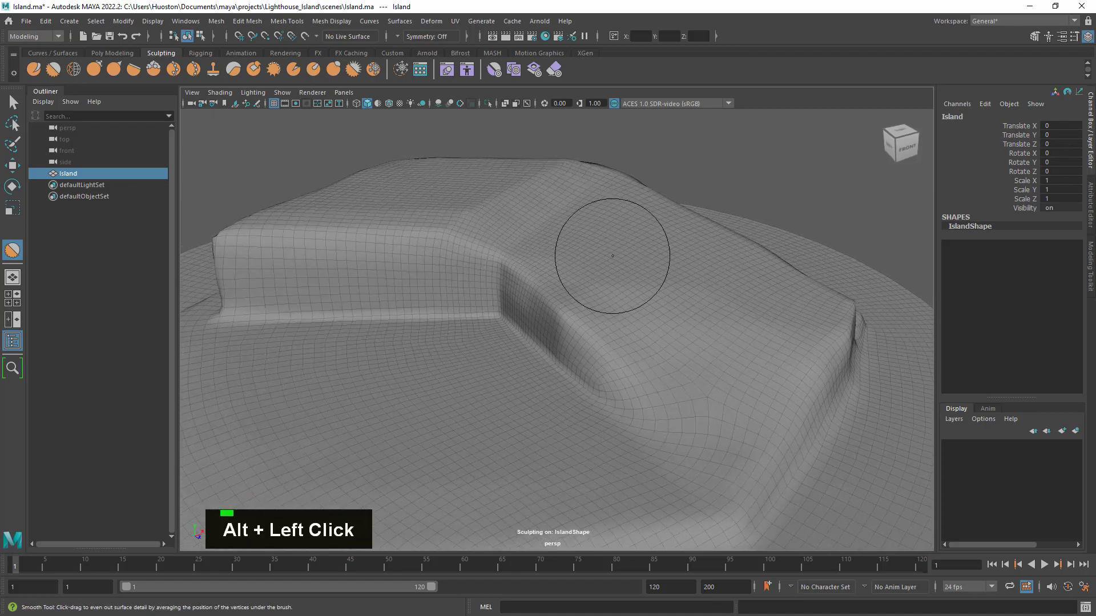
right_click_drag(760, 428, 619, 318, "alt")
left_click_drag(618, 319, 679, 345, "alt")
left_click_drag(516, 422, 565, 408, "alt")
right_click_drag(565, 408, 716, 415, "alt")
mouse_move(716, 416)
left_mouse_down("alt")
mouse_move(714, 391)
mouse_move(651, 362)
mouse_move(563, 288)
left_mouse_up("alt")
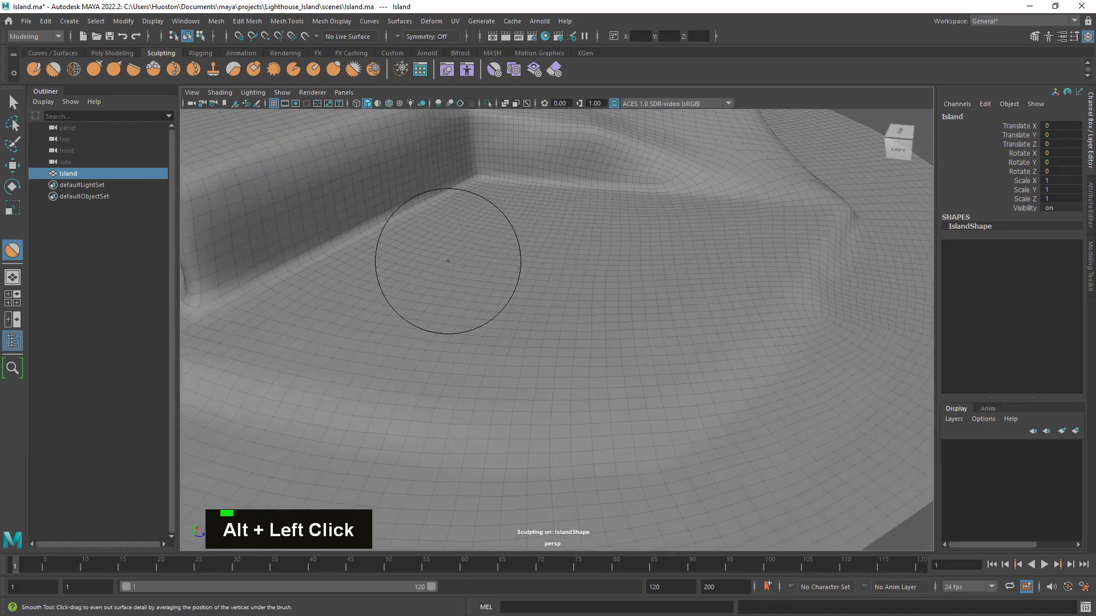
- Brush over the flat ground below the inner cliff corner with the Smooth tool, and switch to the Sculpt tool
mouse_move(457, 258)
left_mouse_down("alt")
mouse_move(483, 262)
mouse_move(462, 259)
left_mouse_up("alt")
middle_click_drag(462, 260, 556, 223, "alt")
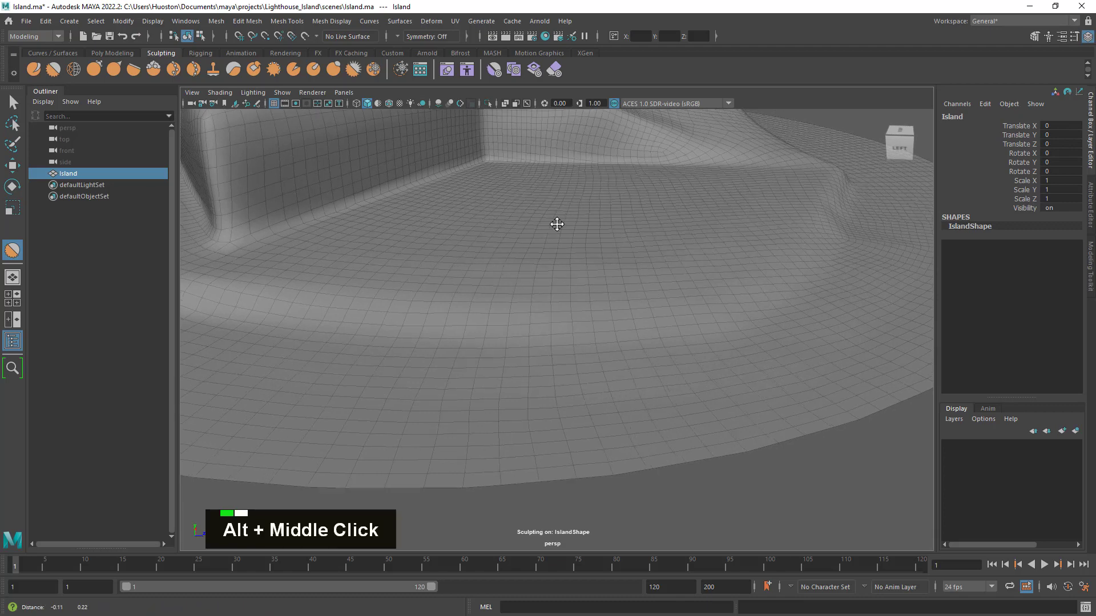
left_click_drag(556, 223, 582, 264, "alt")
left_click(554, 247, "ctrl")
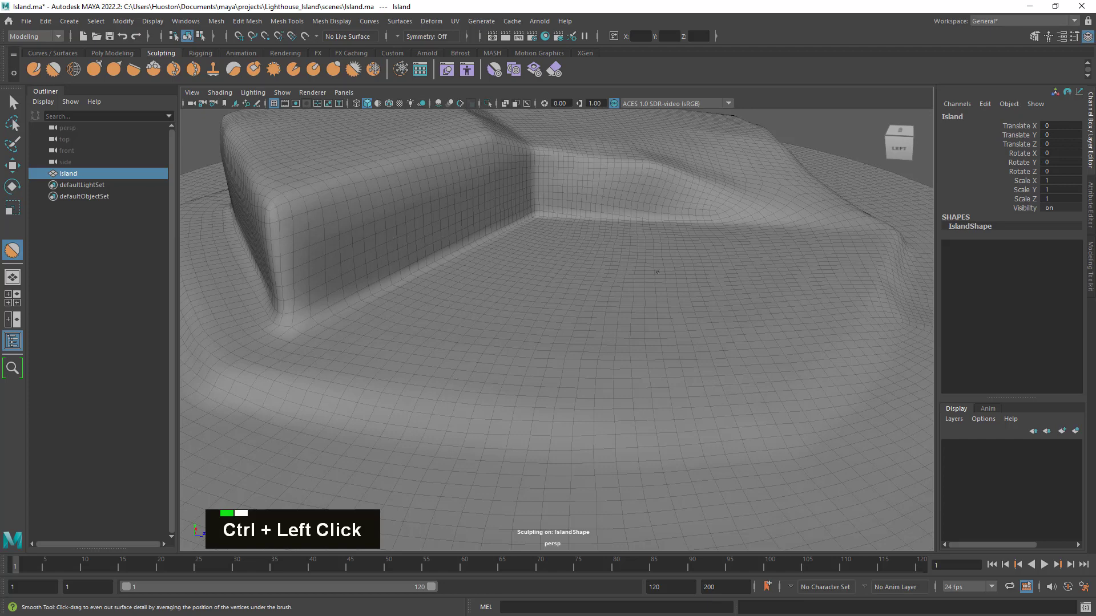
mouse_move(638, 275)
left_mouse_down("alt")
mouse_move(648, 272)
mouse_move(636, 255)
mouse_move(641, 266)
mouse_move(577, 274)
left_mouse_up("alt")
left_click(577, 274, "ctrl")
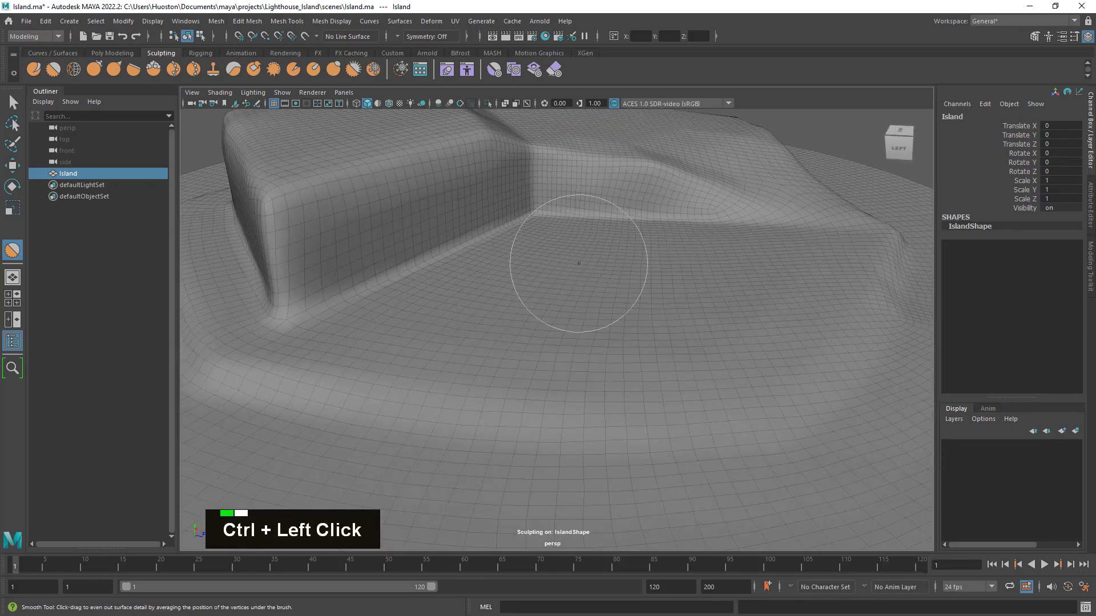
left_click(36, 66)
- Try raising a mound on the flat ground near the inner cliff corner, and undo it
double_click(491, 270, "ctrl")
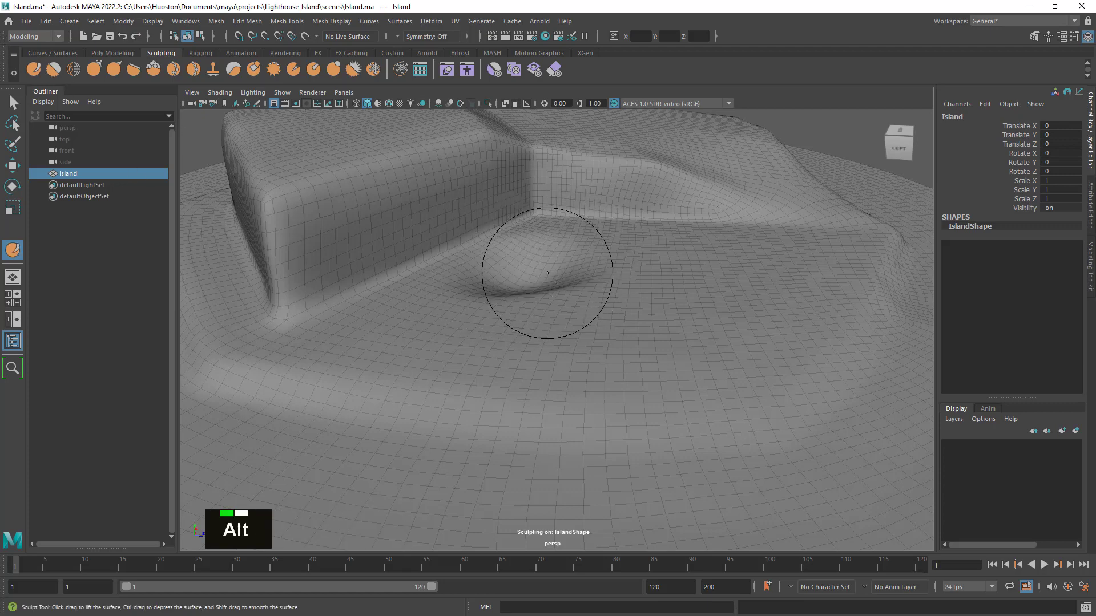
left_click_drag(534, 273, 526, 301, "alt")
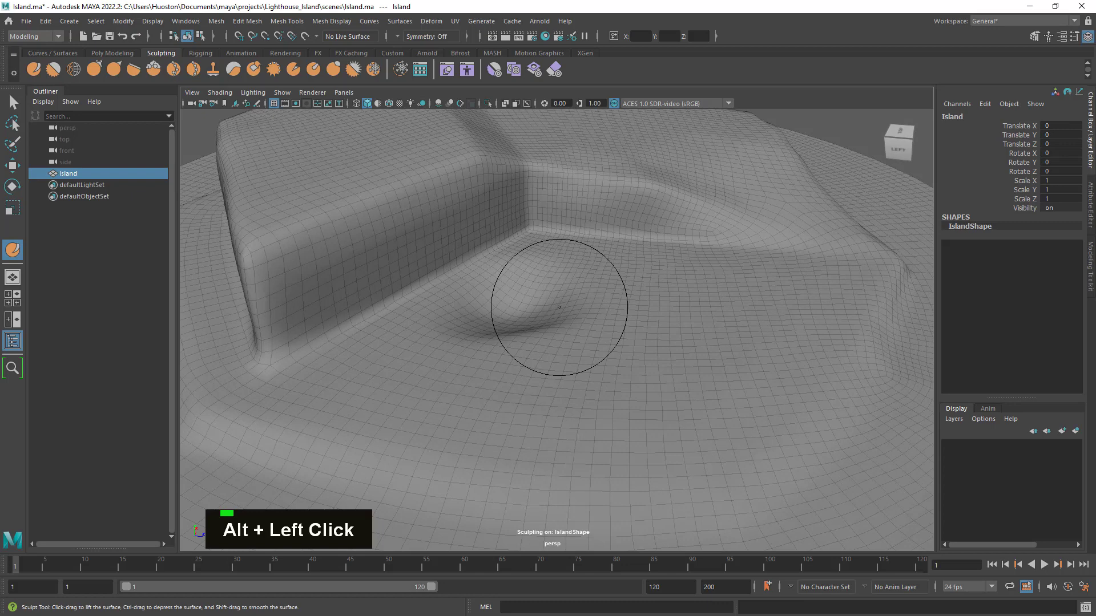
key("z")
key("z")
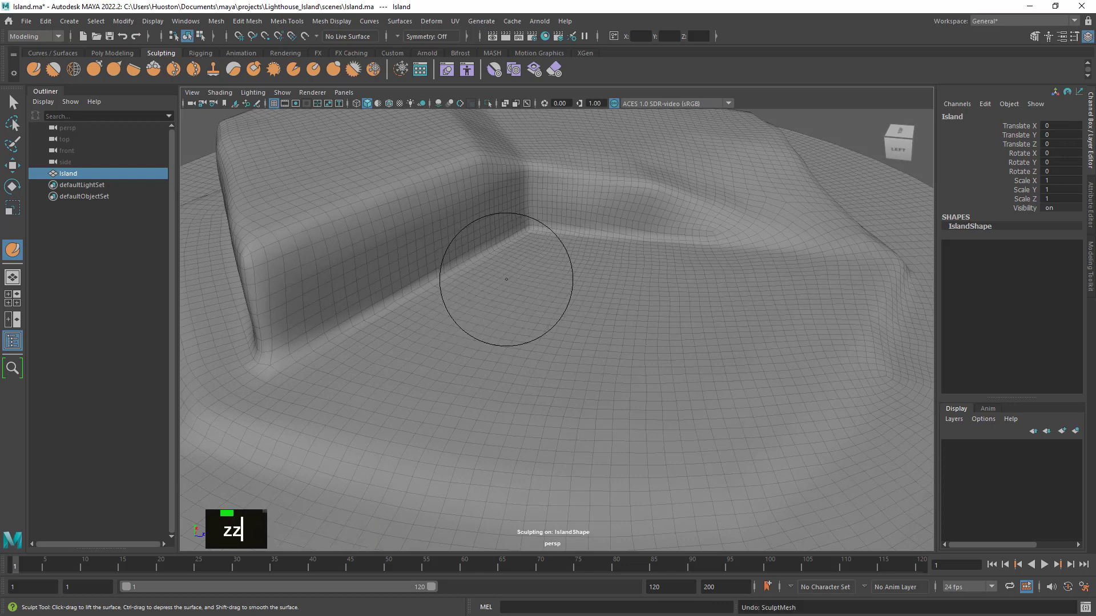
- Raise several low bumps across the flat ground along the foot of the inner walls with the Sculpt tool
left_click_drag(504, 284, 472, 313, "ctrl")
double_click(435, 340)
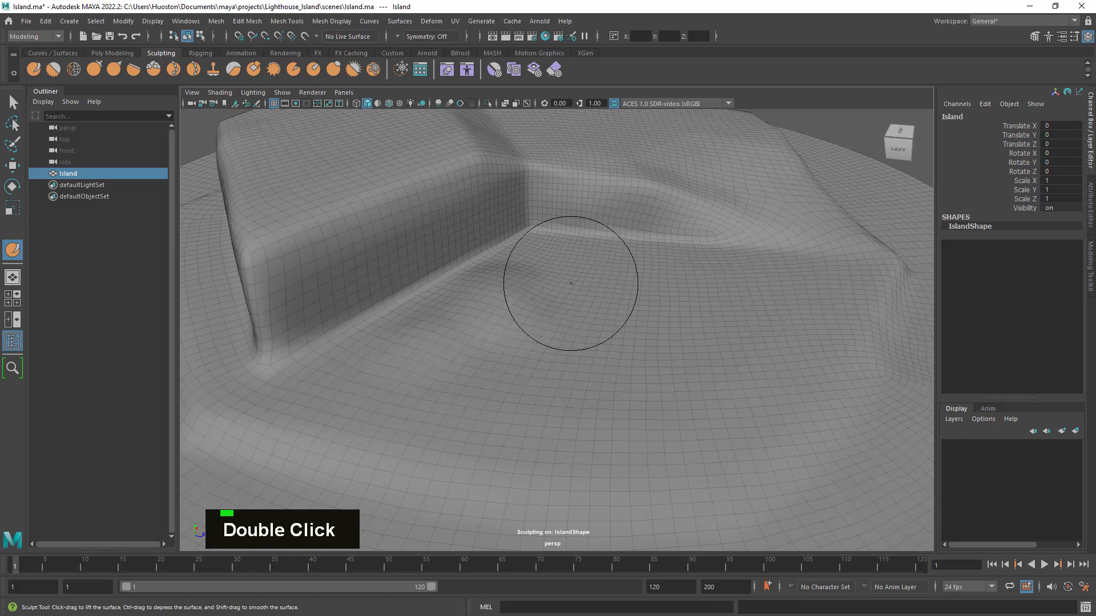
left_click_drag(585, 271, 592, 270)
left_click_drag(669, 292, 694, 289)
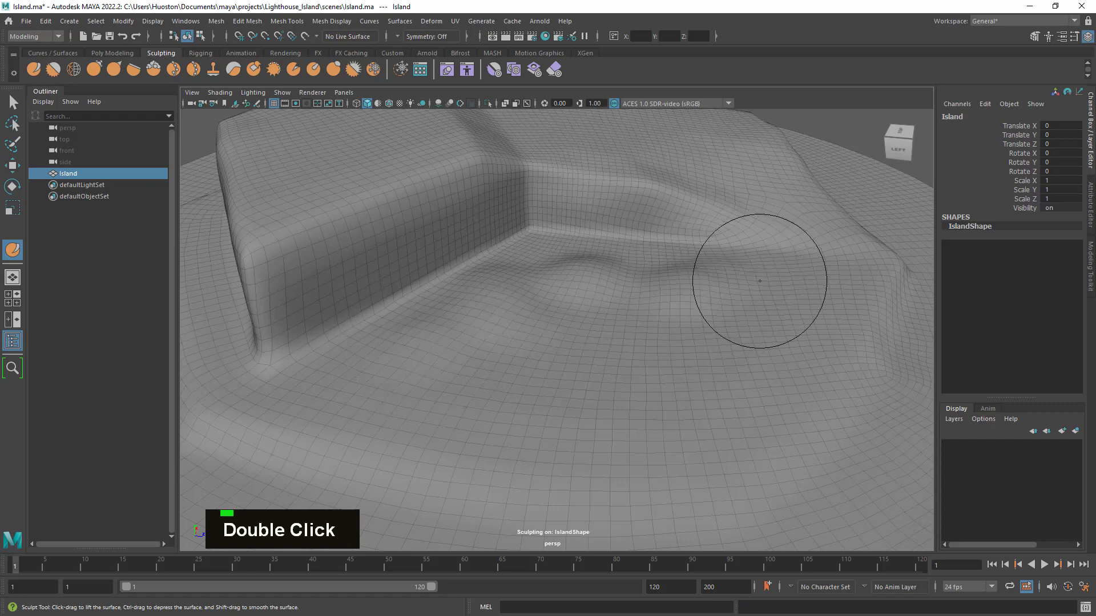
left_click_drag(652, 249, 648, 251)
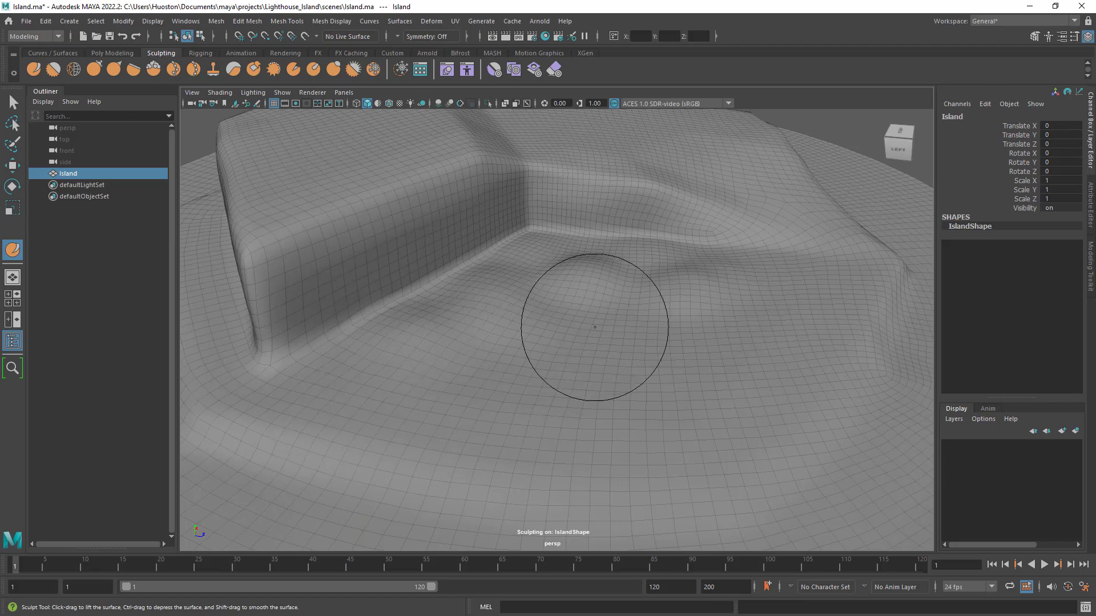
mouse_move(587, 350)
left_mouse_down("alt")
mouse_move(568, 324)
mouse_move(566, 337)
mouse_move(538, 325)
left_mouse_up("alt")
left_click_drag(464, 345, 397, 349)
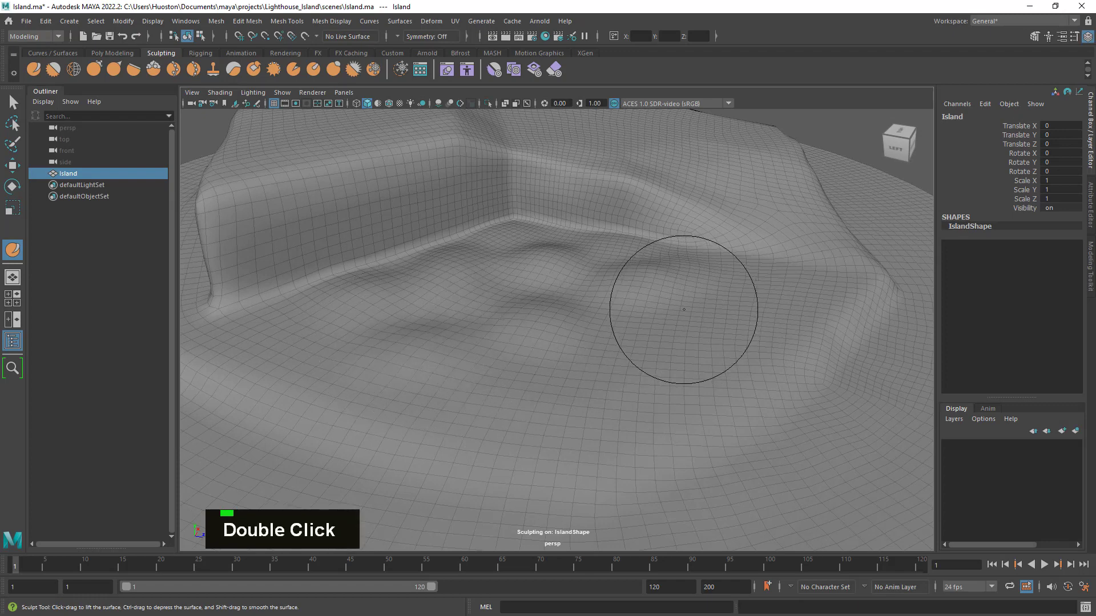
- Smooth the bumps on the flat ground into gentle undulations, and leave the sculpting brush
key("shift")
mouse_move(662, 280)
left_mouse_down("shift")
mouse_move(598, 286)
mouse_move(537, 262)
mouse_move(469, 319)
mouse_move(437, 309)
mouse_move(523, 306)
mouse_move(573, 326)
mouse_move(467, 328)
mouse_move(589, 299)
mouse_move(592, 309)
left_mouse_up("shift")
left_click_drag(591, 306, 549, 295, "shift")
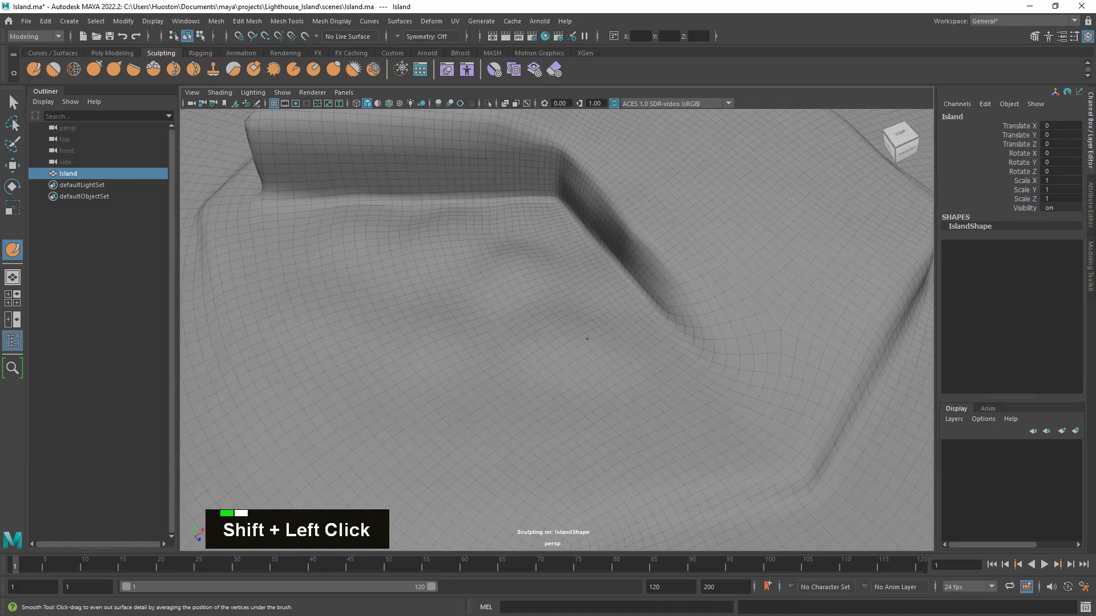
mouse_move(587, 339)
left_mouse_down("alt")
mouse_move(612, 318)
mouse_move(597, 340)
left_mouse_up("alt")
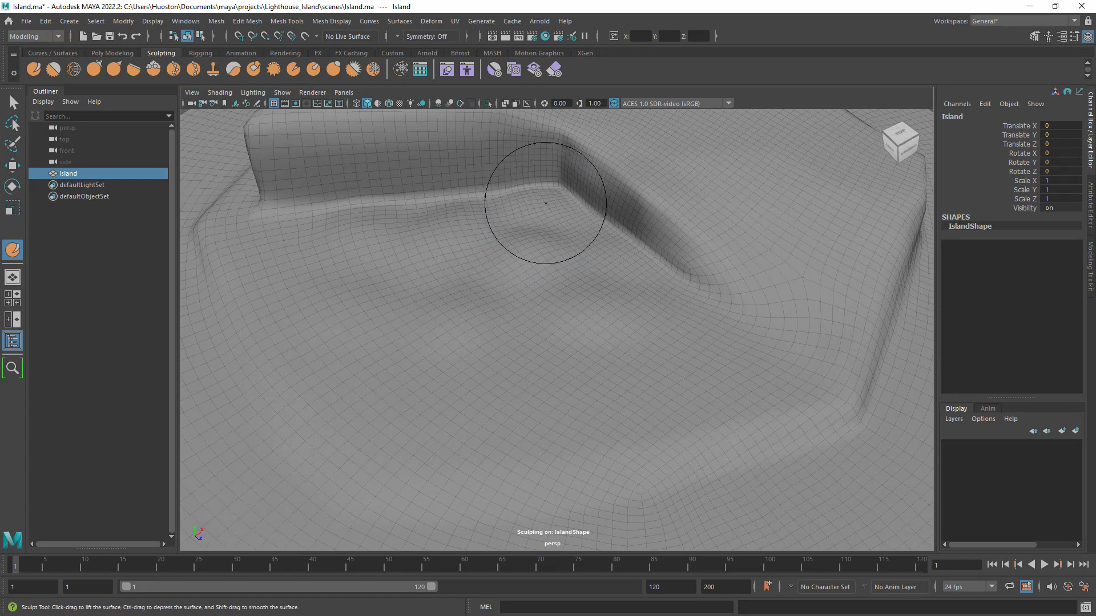
left_click_drag(548, 209, 591, 283, "shift")
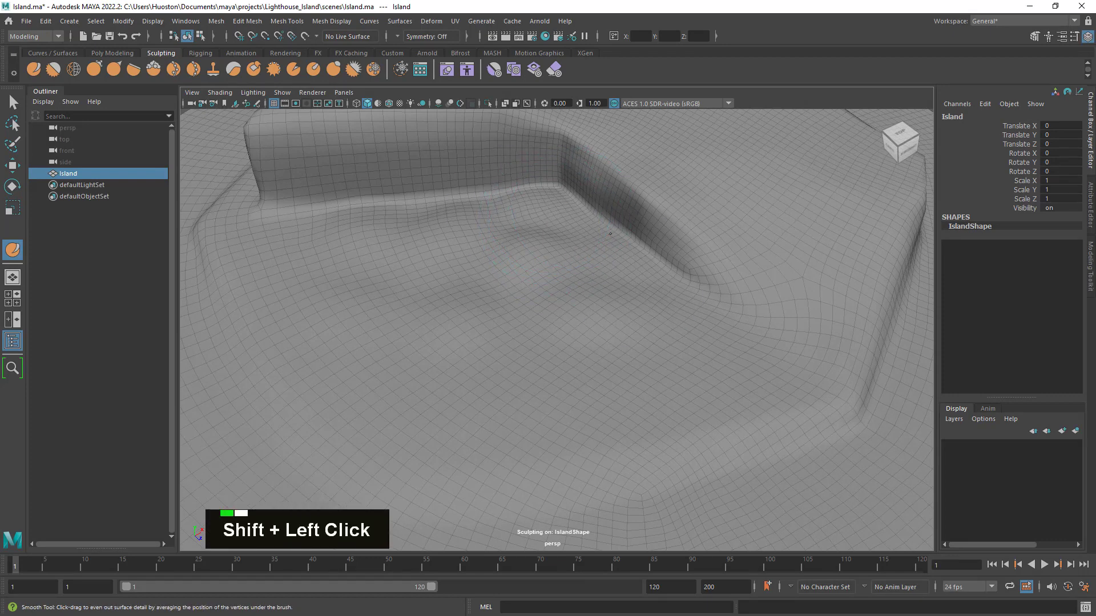
left_click_drag(610, 234, 655, 323, "shift")
mouse_move(569, 318)
left_mouse_down("alt")
mouse_move(680, 379)
mouse_move(635, 232)
mouse_move(656, 237)
mouse_move(574, 242)
mouse_move(736, 284)
left_mouse_up("alt")
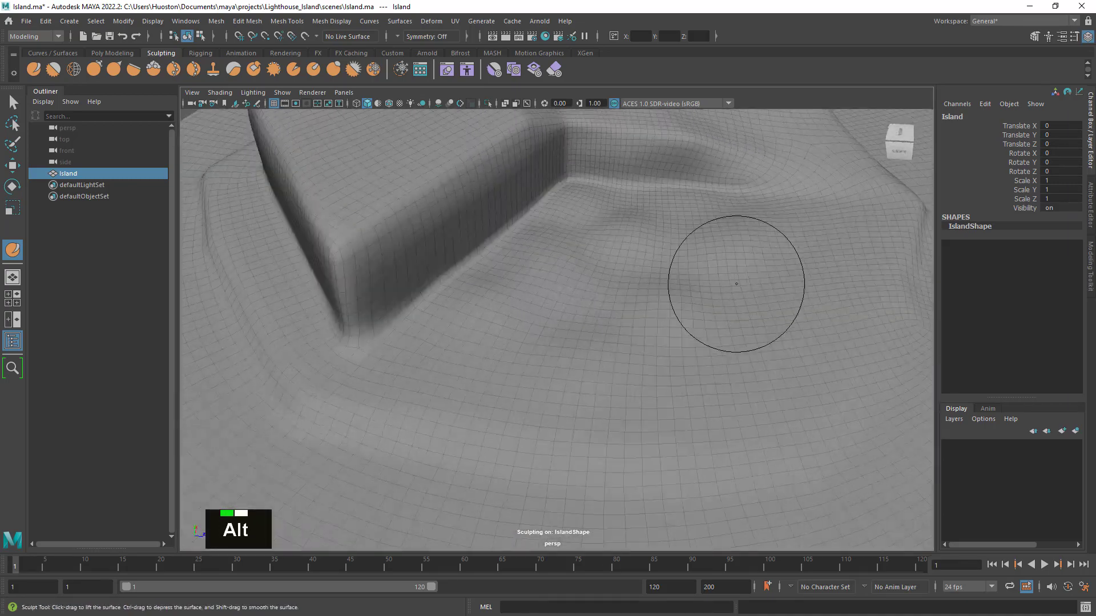
right_click_drag(736, 283, 681, 289, "alt")
left_click_drag(681, 289, 624, 304, "alt")
right_click_drag(645, 299, 623, 292, "alt")
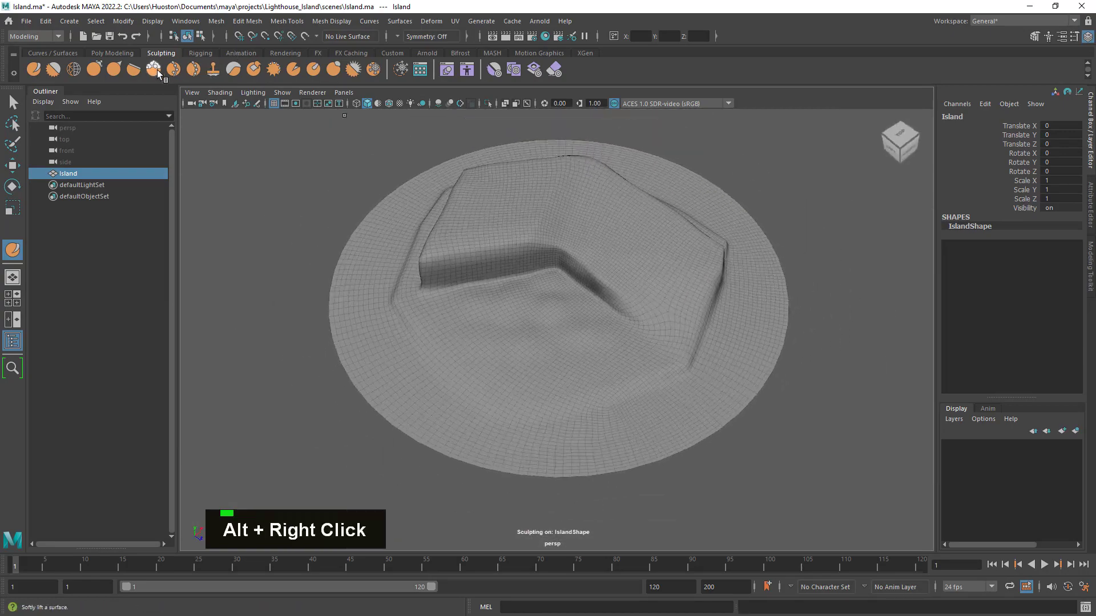
left_click(13, 102)
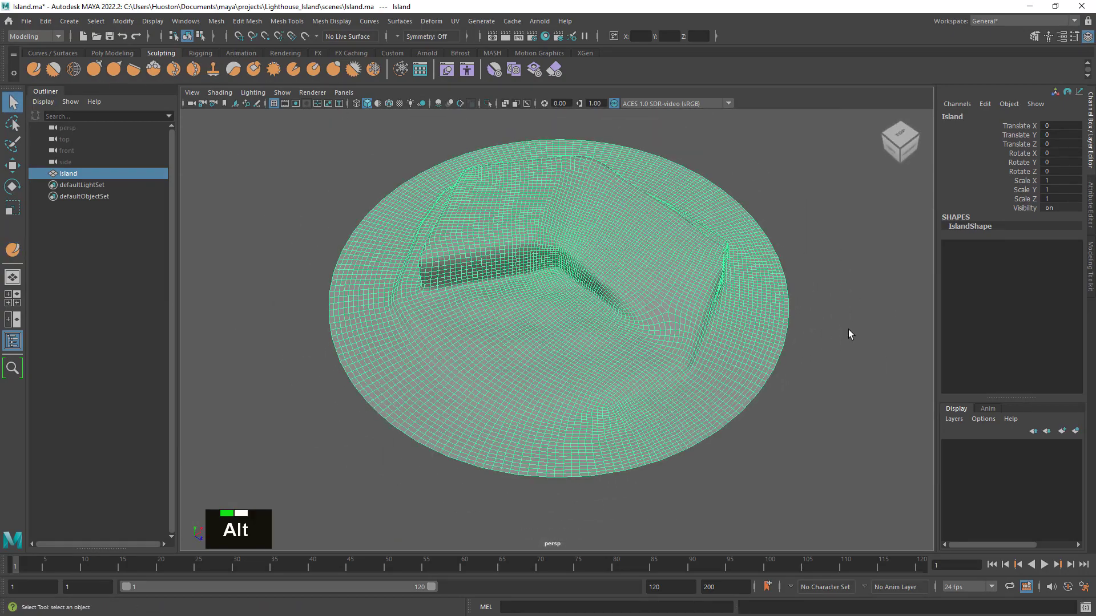
- Set topology regularity and face uniformity to 1.0000 in the Retopologize options for the Island mesh
left_click_drag(710, 337, 778, 340, "alt")
right_click_drag(778, 340, 783, 348, "alt")
left_click_drag(783, 347, 734, 326, "alt")
middle_click_drag(736, 326, 734, 328, "alt")
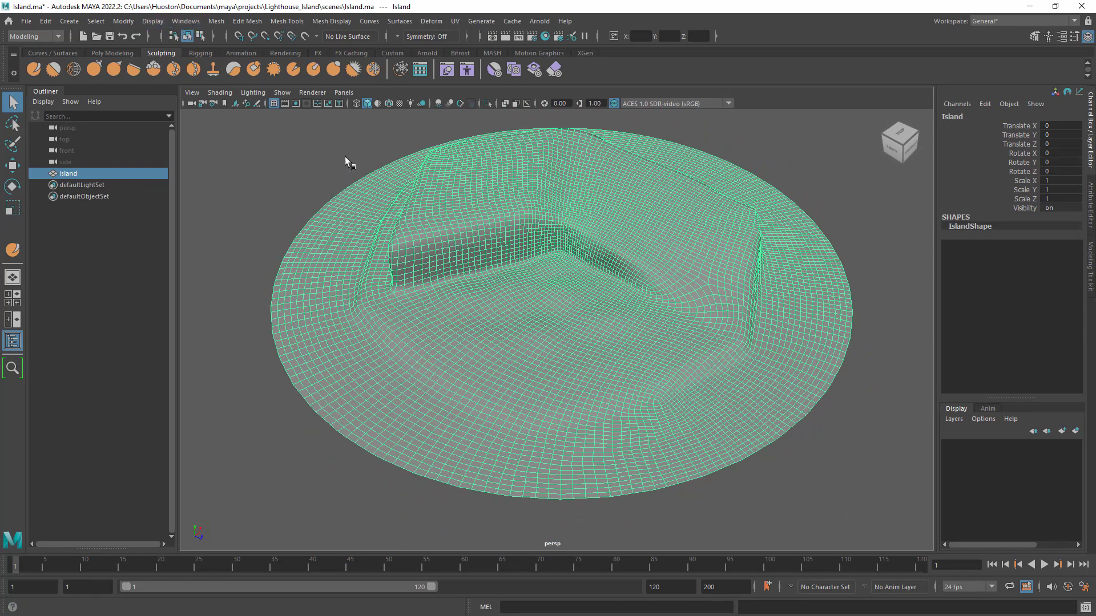
left_click(217, 21)
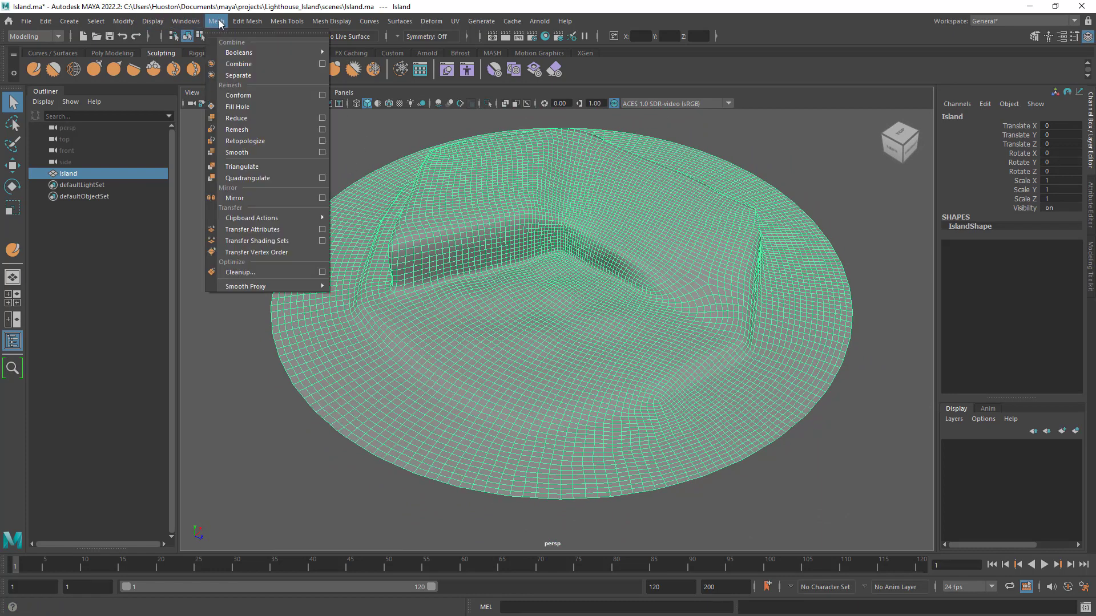
left_click(322, 141)
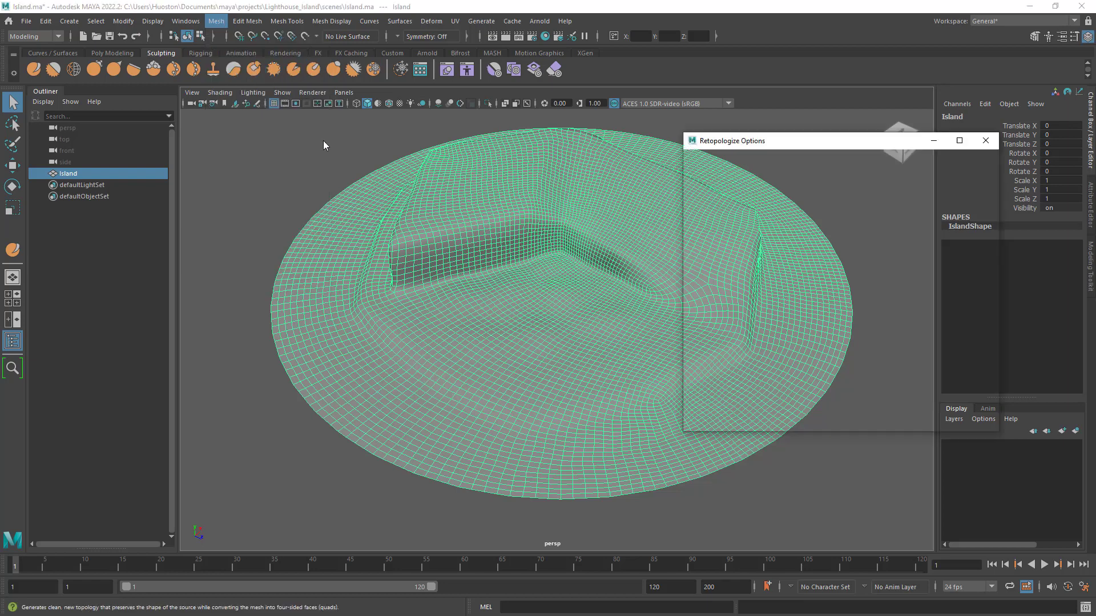
left_click_drag(799, 140, 732, 116)
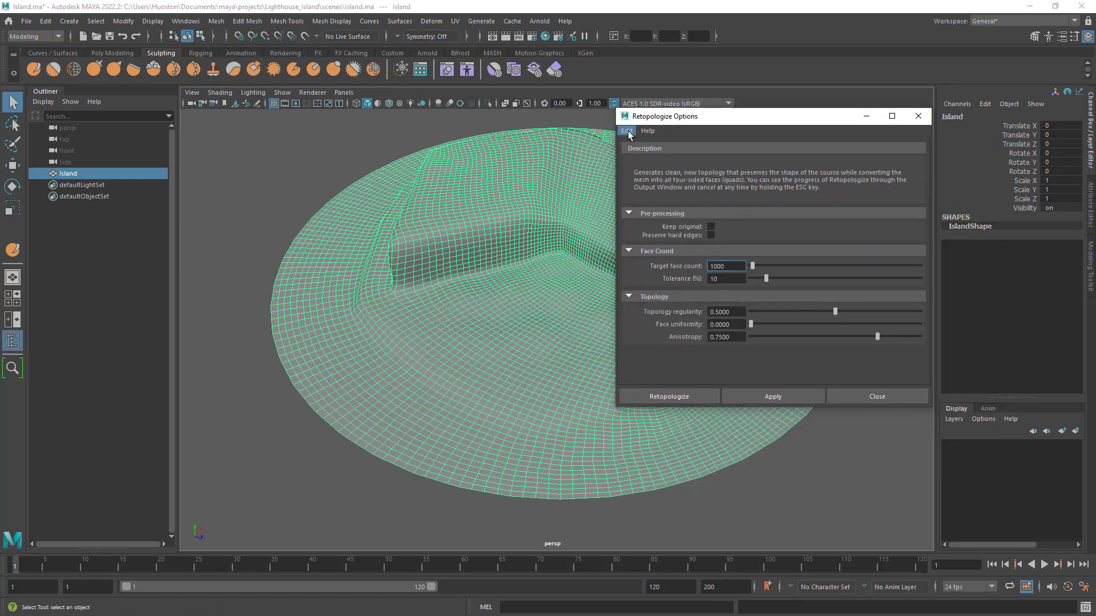
left_click(626, 130)
left_click(733, 270)
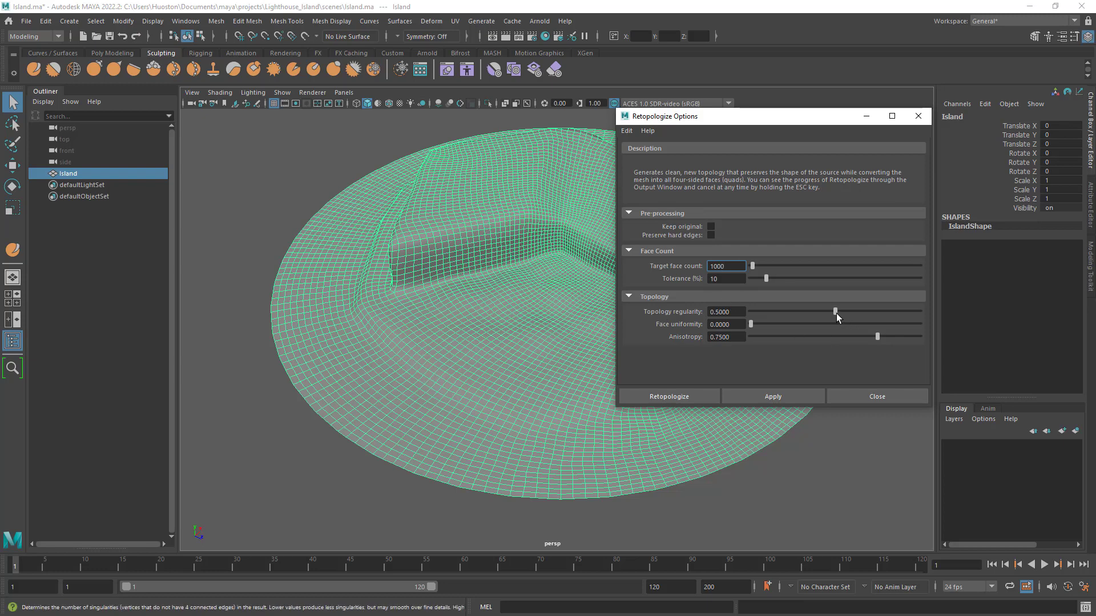
left_click_drag(836, 310, 1039, 327)
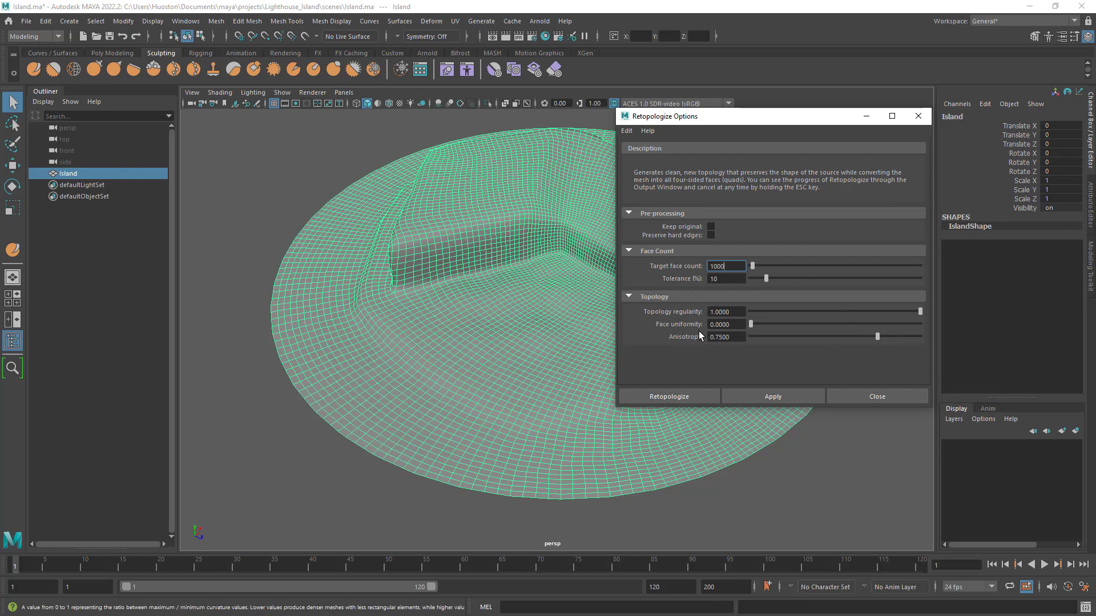
left_click_drag(752, 324, 988, 341)
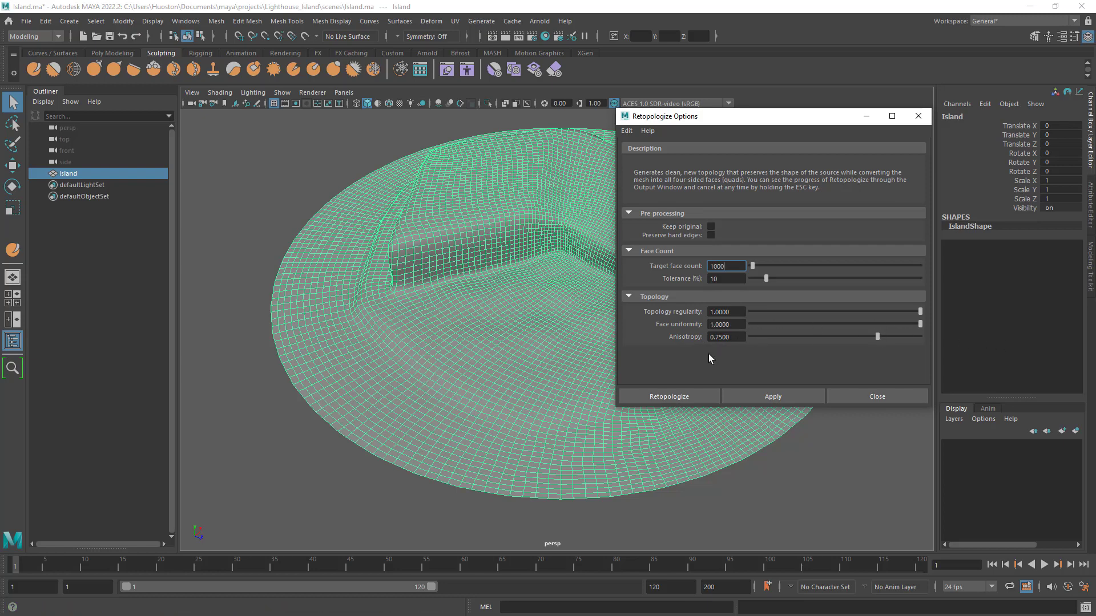
- Retopologize the Island with a target face count of 1500
double_click(724, 266)
type("1500")
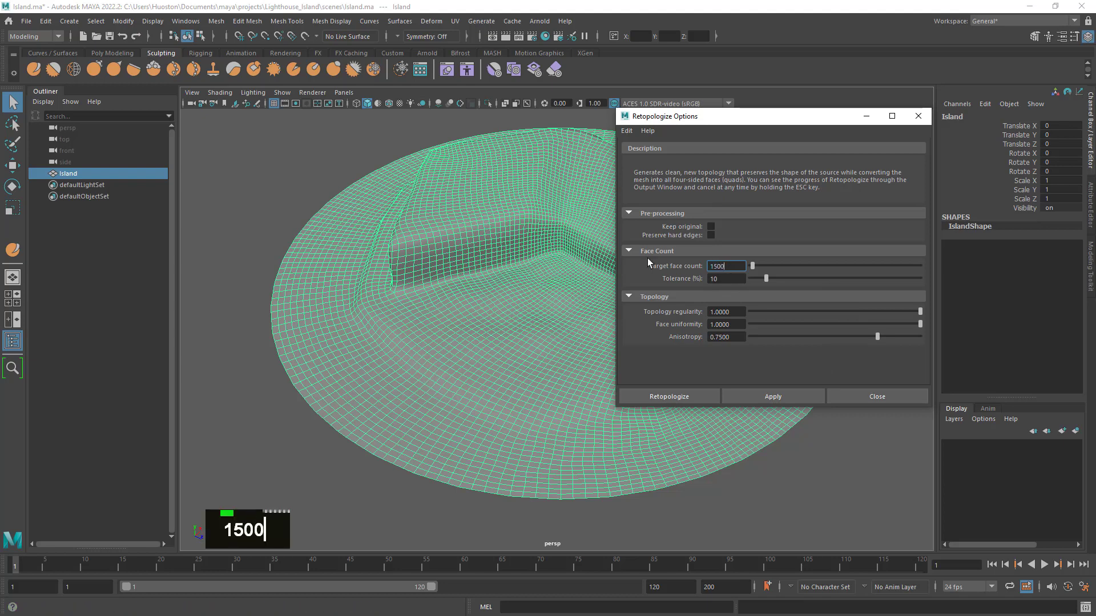
left_click(669, 397)
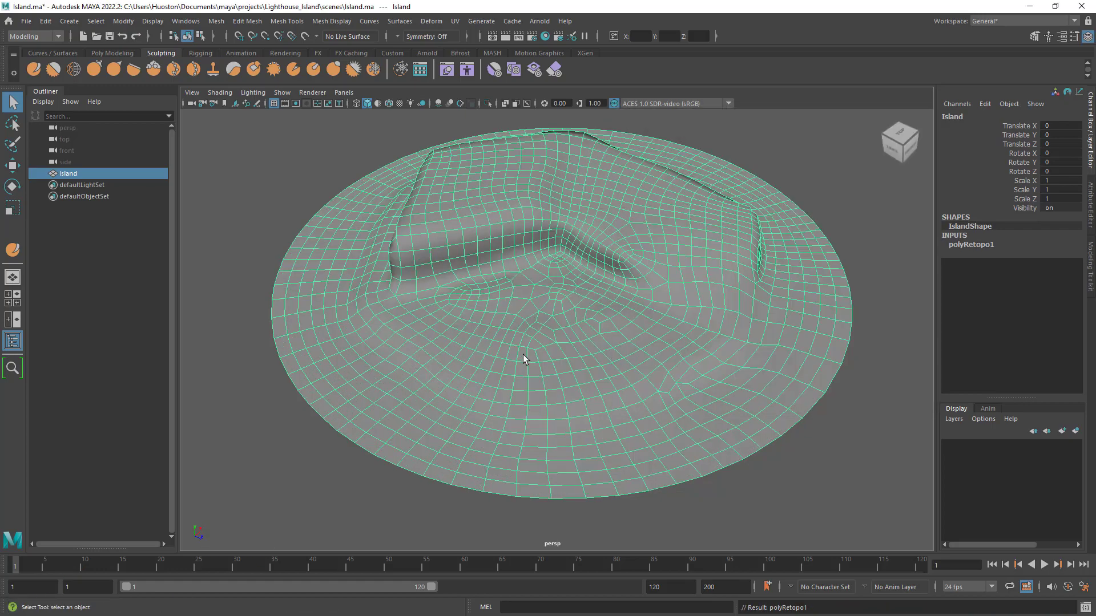
- Deselect the Island and inspect its retopologized surface up close
left_click_drag(523, 354, 588, 327, "alt")
left_click(807, 223)
scroll(619, 241, "up", 4)
left_click_drag(617, 241, 690, 289, "alt")
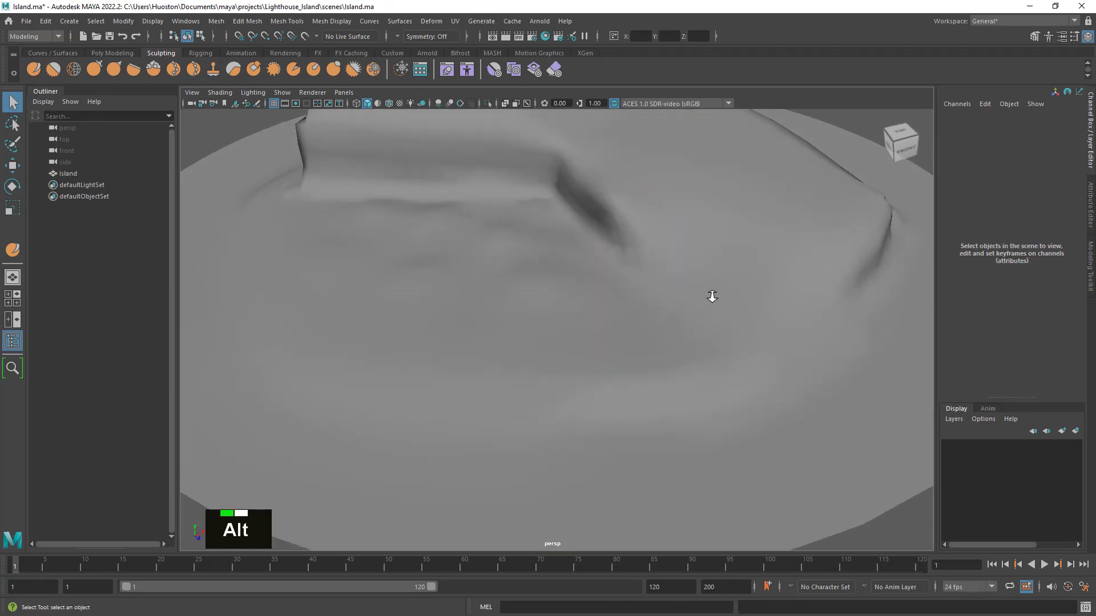
- Undo the 1500-face retopology of the Island to restore its denser sculpted mesh
right_click_drag(712, 297, 651, 289, "alt")
left_click(766, 292)
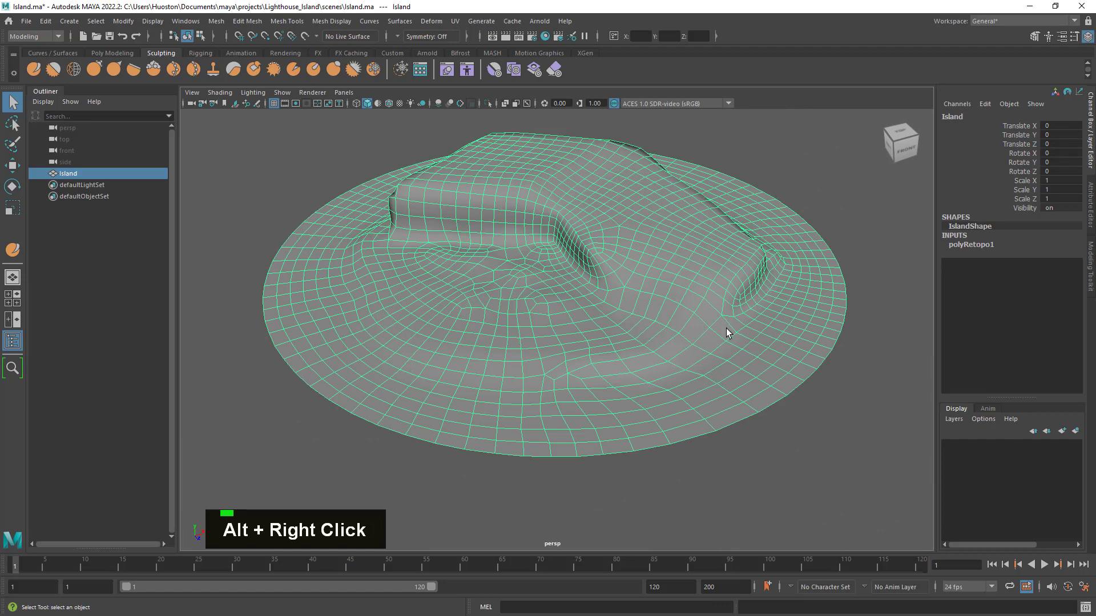
key("z")
key("z")
key("z")
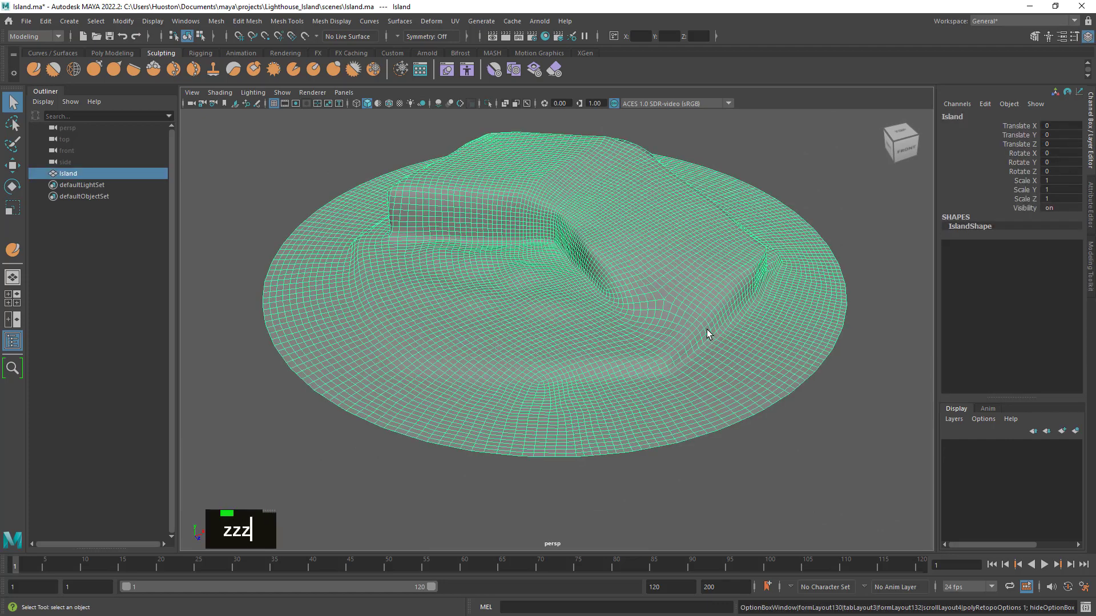
- Retopologize the Island with a target face count of 5000
left_click(216, 21)
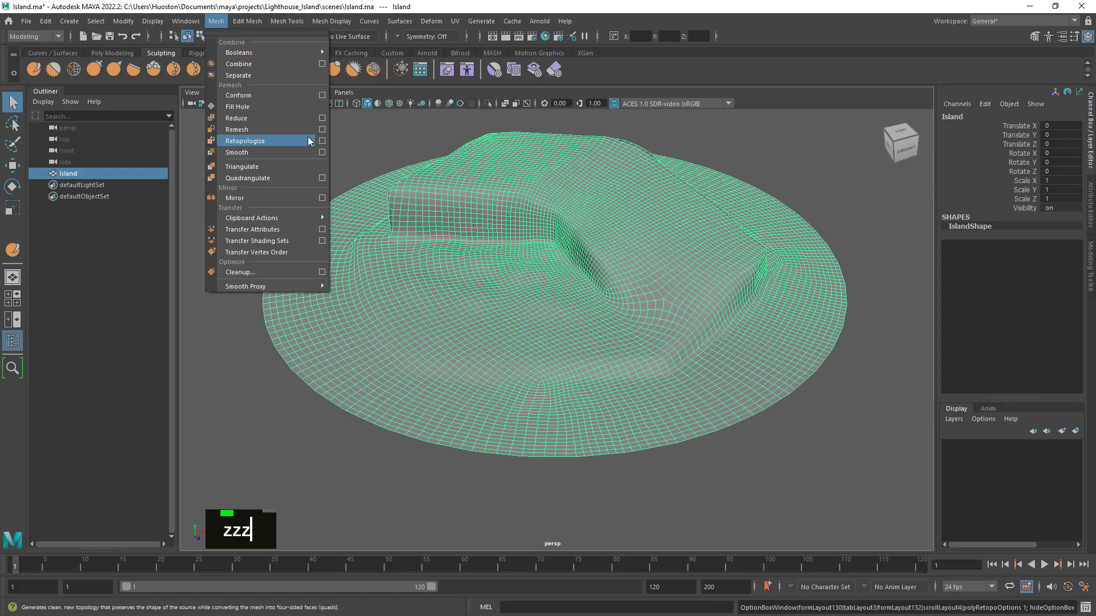
left_click(321, 141)
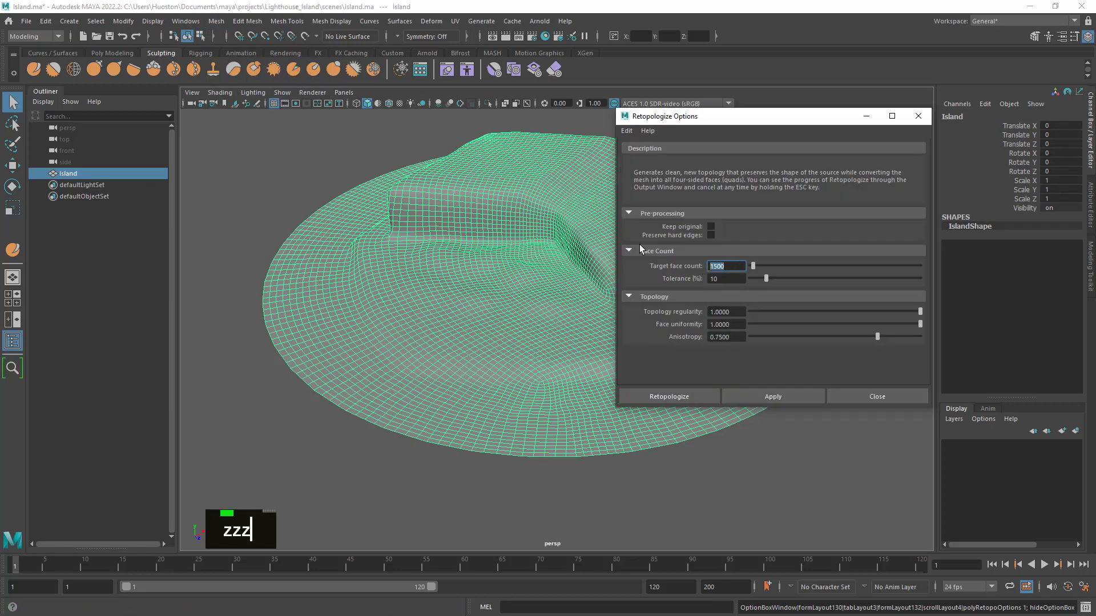
type("3000")
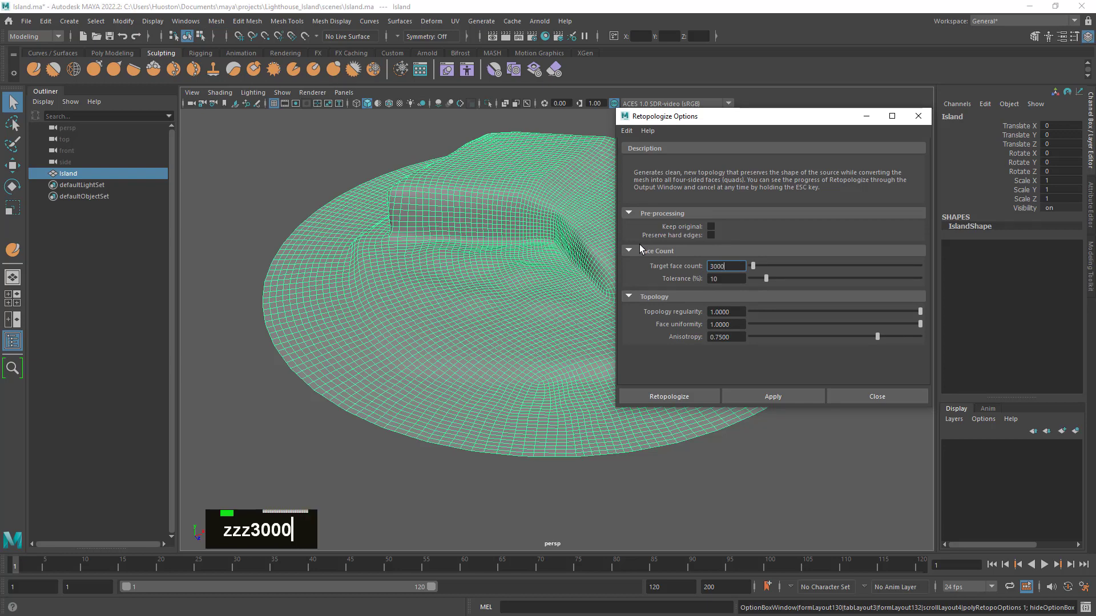
key("Tab")
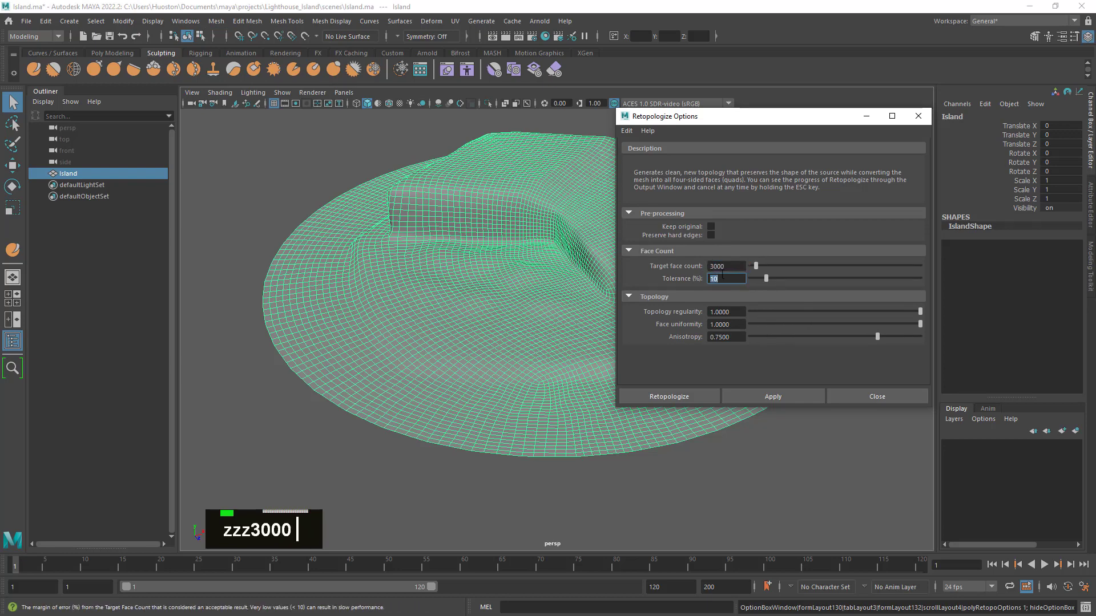
left_click(689, 395)
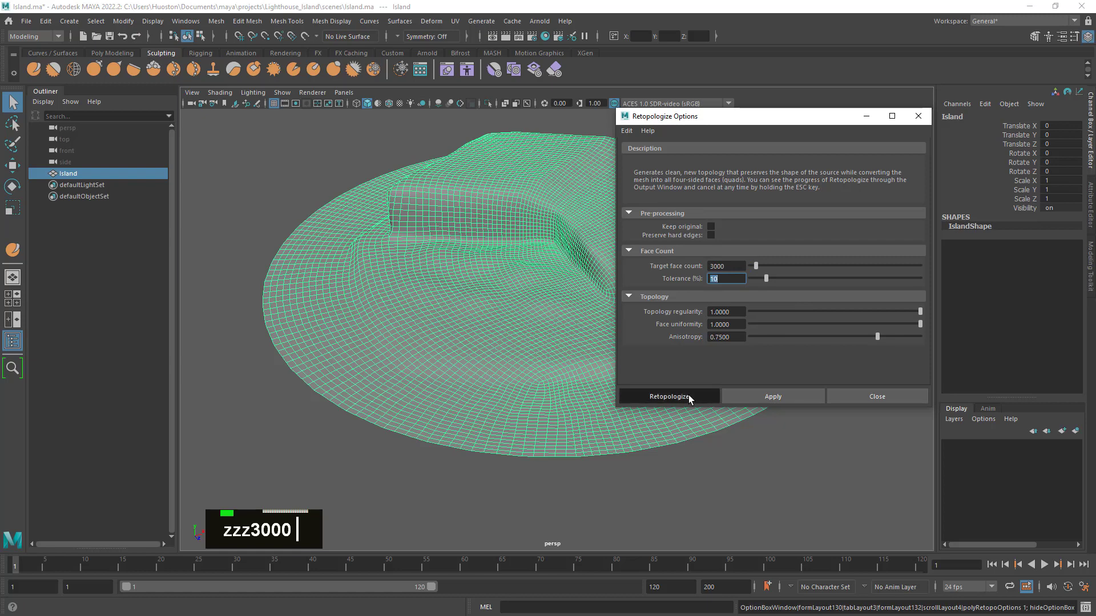
left_click(729, 266)
type("5000")
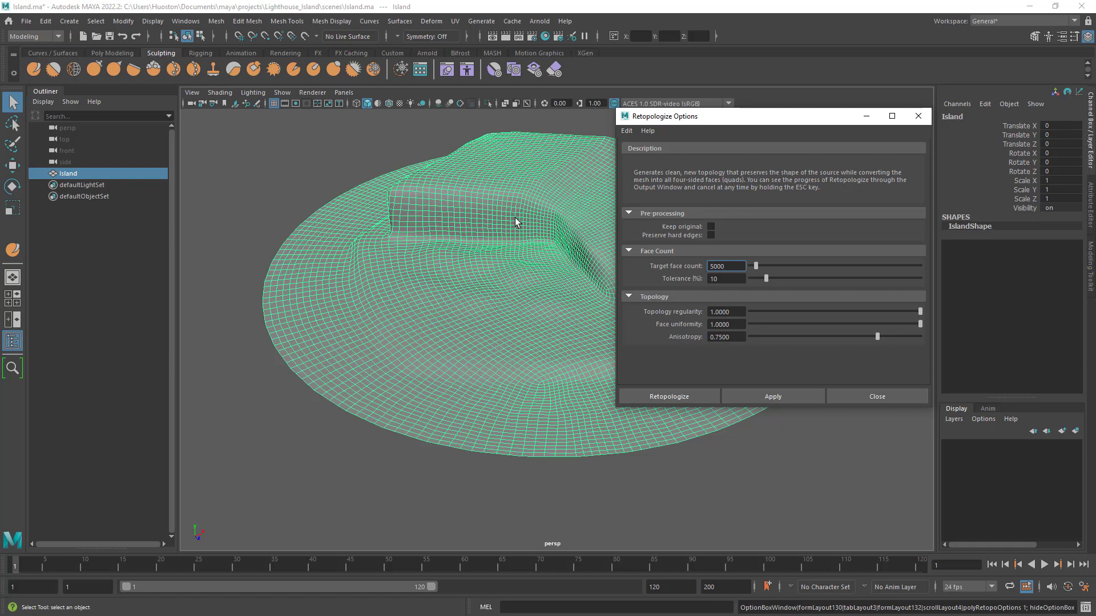
left_click(677, 398)
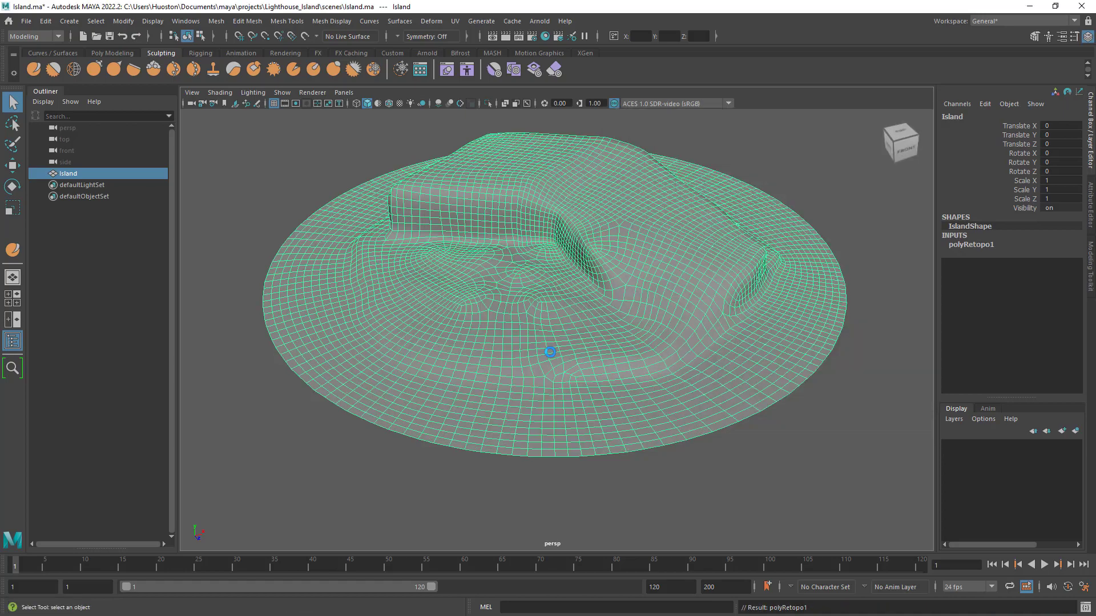
- Inspect the retopologized Island's wireframe from above, from the side and around the cliffs
right_click_drag(549, 352, 513, 379, "alt")
left_click_drag(514, 379, 665, 406, "alt")
right_click_drag(665, 406, 597, 379, "alt")
left_click_drag(597, 379, 621, 381, "alt")
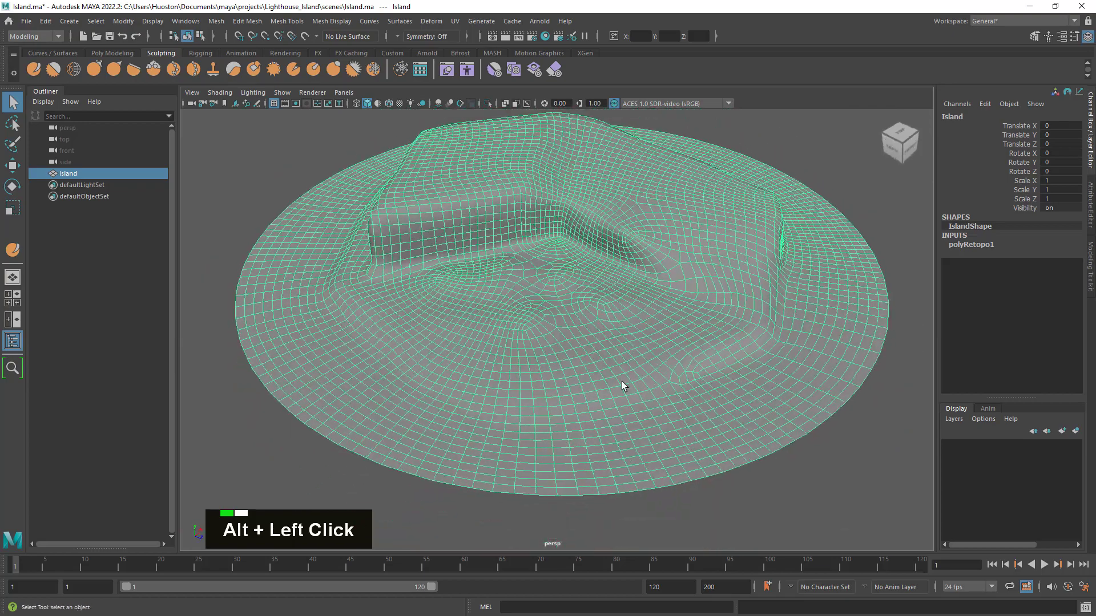
left_click(859, 493)
left_click_drag(707, 403, 657, 369, "alt")
left_click(646, 251)
left_click_drag(646, 251, 574, 245, "alt")
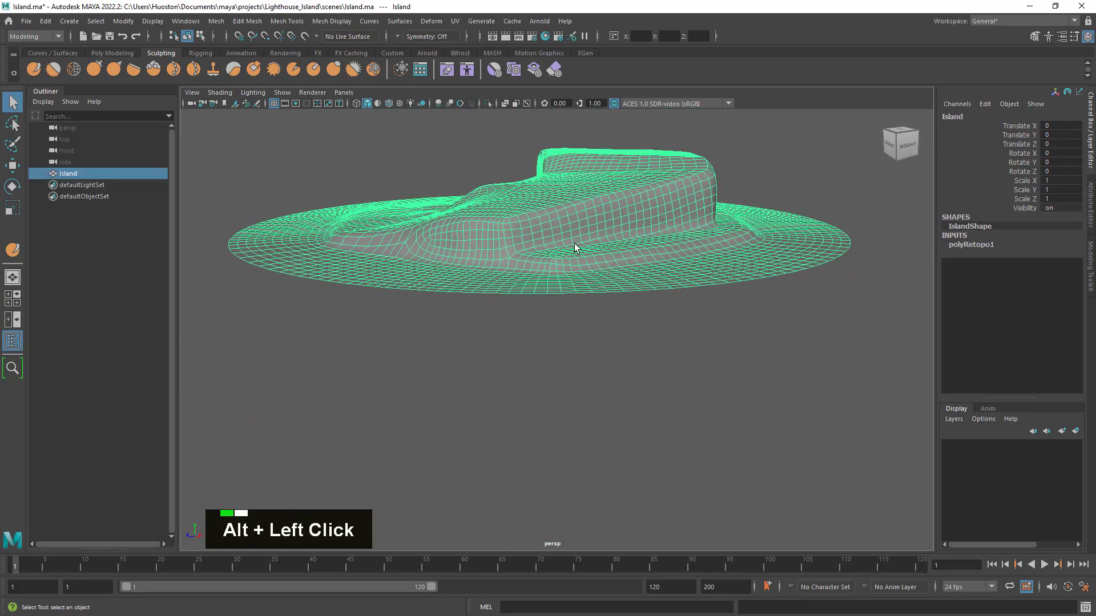
right_click_drag(575, 245, 636, 262, "alt")
left_click_drag(636, 262, 768, 269, "alt")
right_click_drag(768, 269, 750, 428, "alt")
- Deselect the Island and examine its shaded cliff edges and undulating ground from several angles
left_click(750, 429)
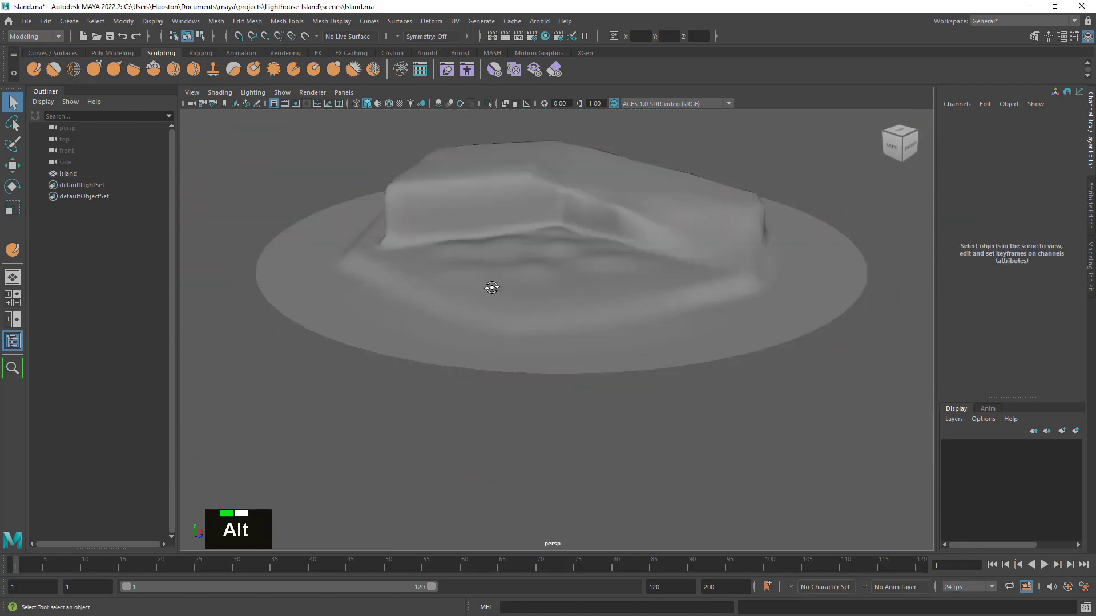
left_click_drag(491, 289, 534, 299, "alt")
right_click_drag(533, 299, 644, 301, "alt")
left_click_drag(691, 292, 563, 287, "alt")
right_click_drag(635, 274, 585, 274, "alt")
middle_click_drag(584, 274, 583, 321, "alt")
left_click_drag(583, 321, 652, 326, "alt")
right_click_drag(652, 326, 628, 326, "alt")
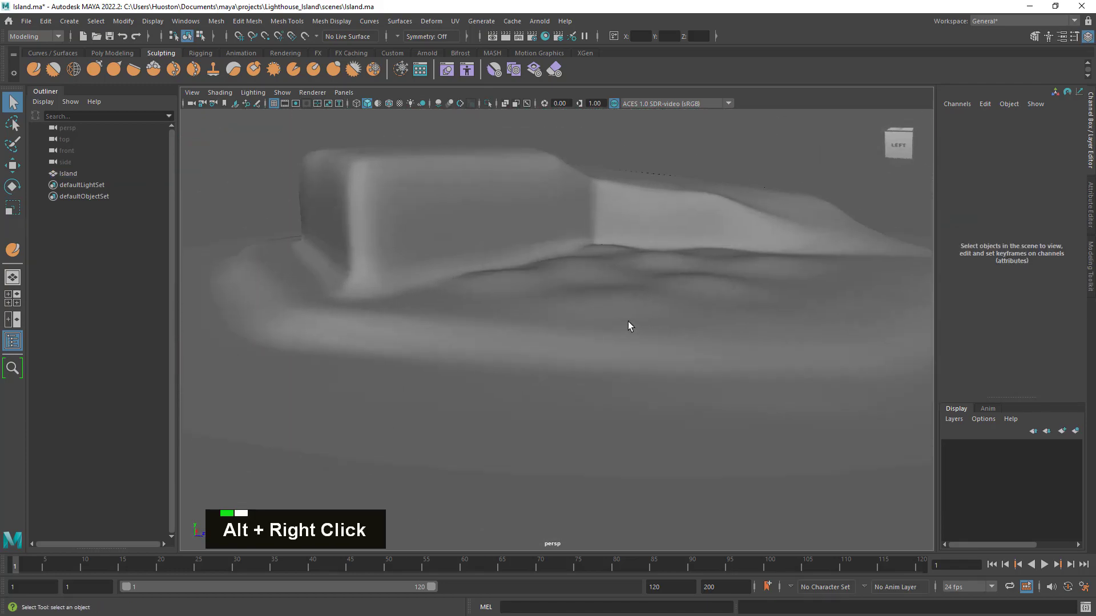
left_click_drag(629, 325, 496, 296, "alt")
middle_click_drag(496, 296, 786, 335, "alt")
left_click_drag(786, 335, 697, 338, "alt")
- Reselect the Island and set the face uniformity of its polyRetopo1 node to 0.8
left_click(436, 369)
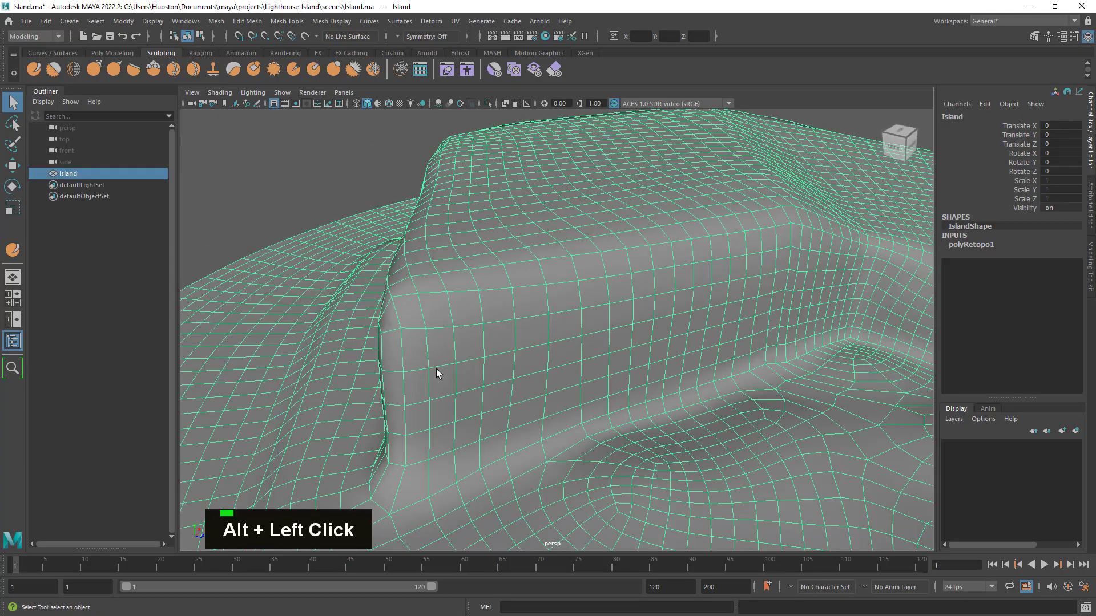
left_click_drag(436, 369, 358, 359, "alt")
left_click_drag(380, 315, 447, 342, "alt")
right_click_drag(448, 342, 473, 391, "alt")
left_click_drag(473, 392, 717, 457, "alt")
right_click_drag(717, 457, 702, 445, "alt")
left_click_drag(702, 445, 685, 402, "alt")
left_click(981, 245)
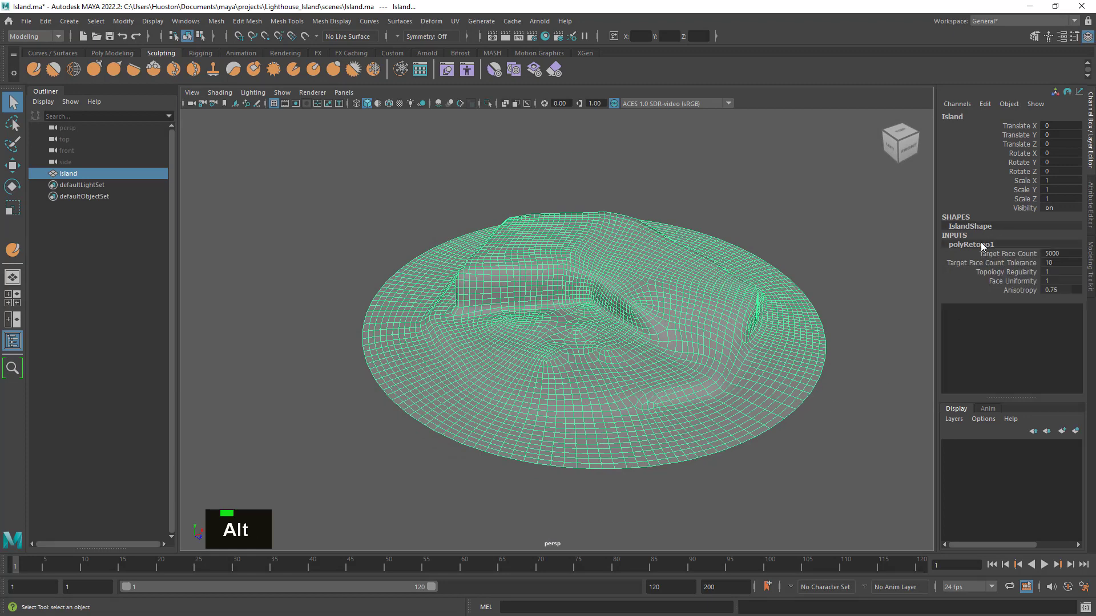
double_click(1056, 281)
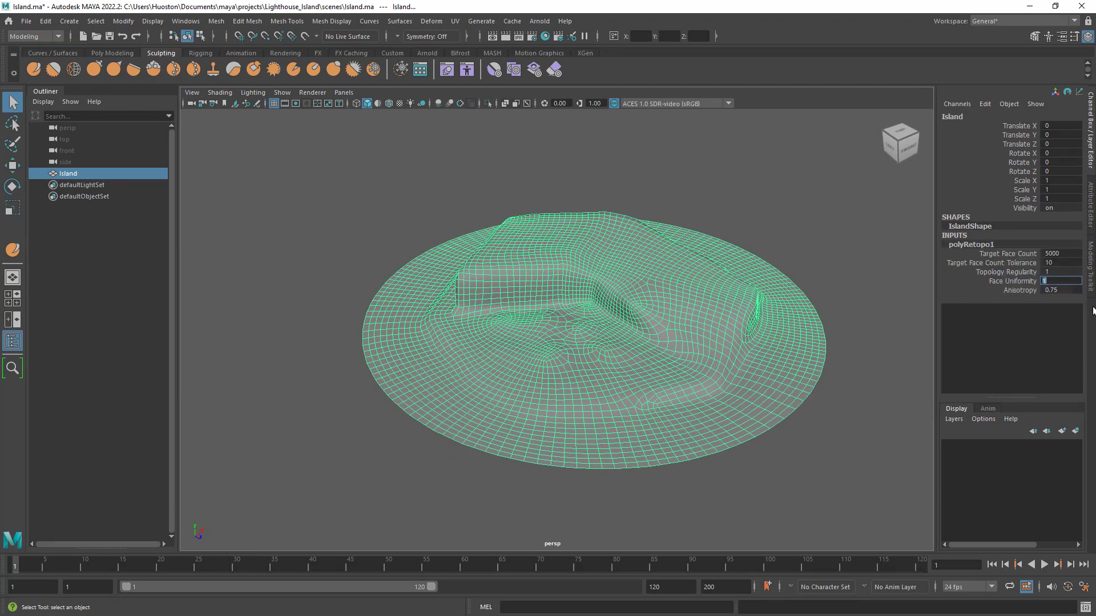
type(".8")
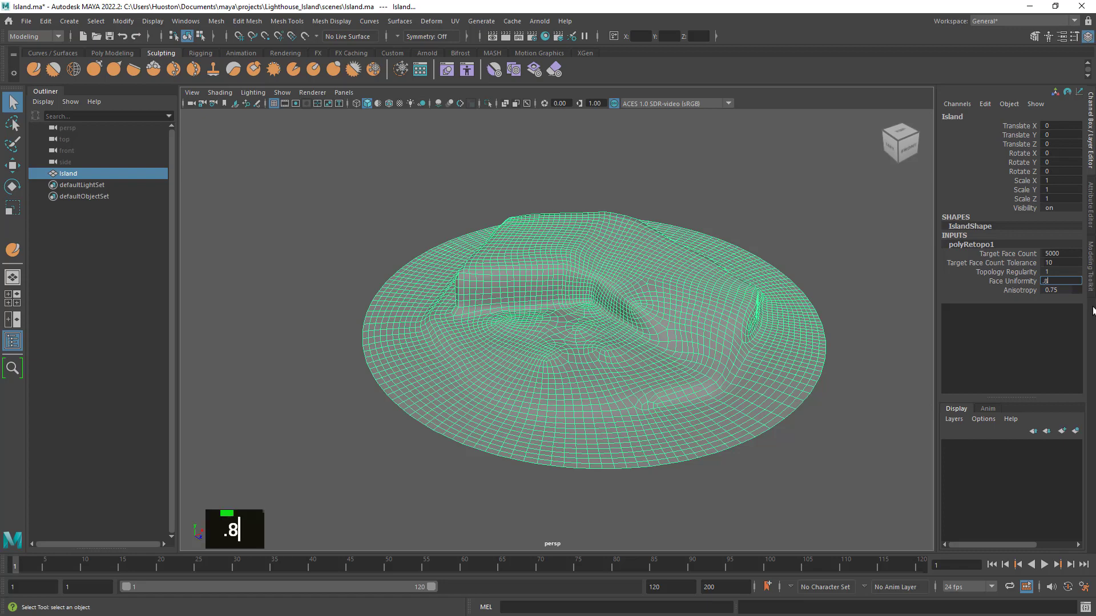
key("Return")
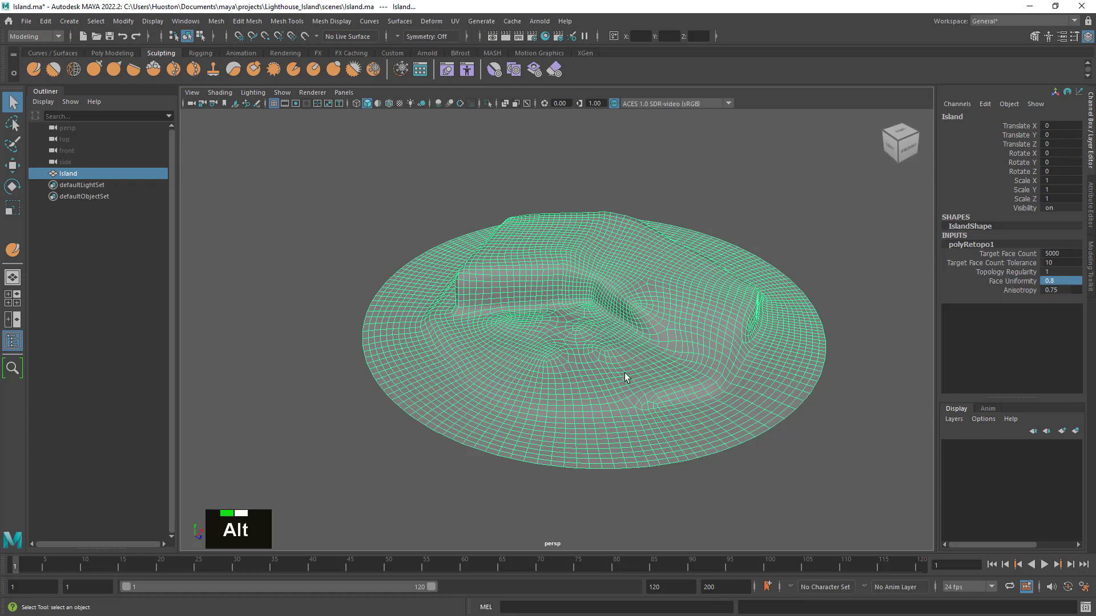
- Inspect the Island's outer cliff corner up close, first in wireframe and then deselected as a shaded surface
right_click(646, 385, "alt")
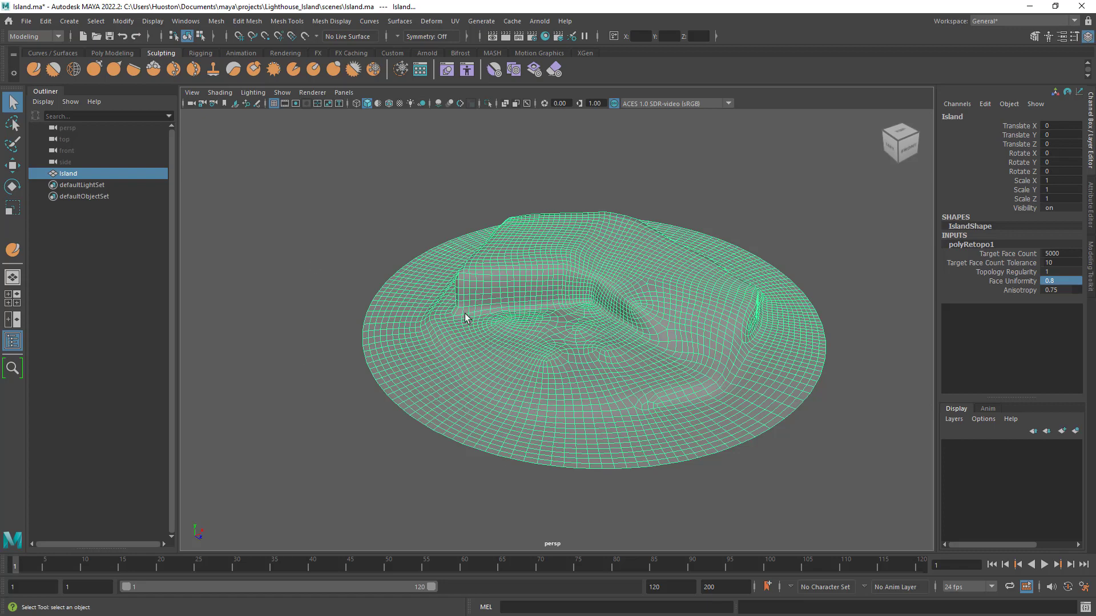
left_click_drag(515, 393, 558, 391, "alt")
right_click_drag(558, 391, 761, 413, "alt")
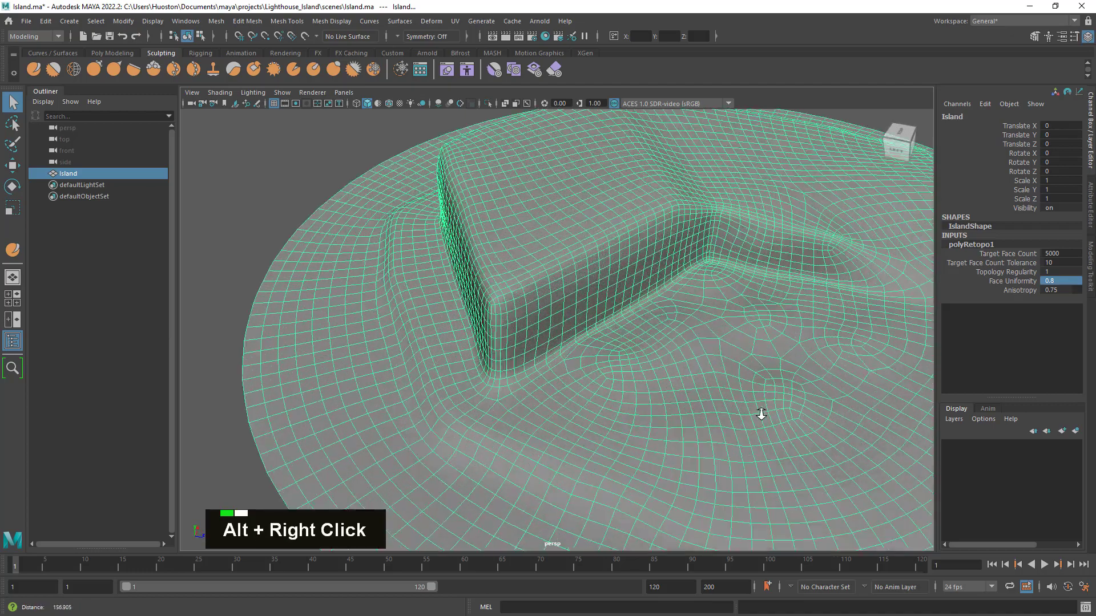
left_click_drag(762, 413, 633, 357, "alt")
right_click_drag(634, 358, 362, 301, "alt")
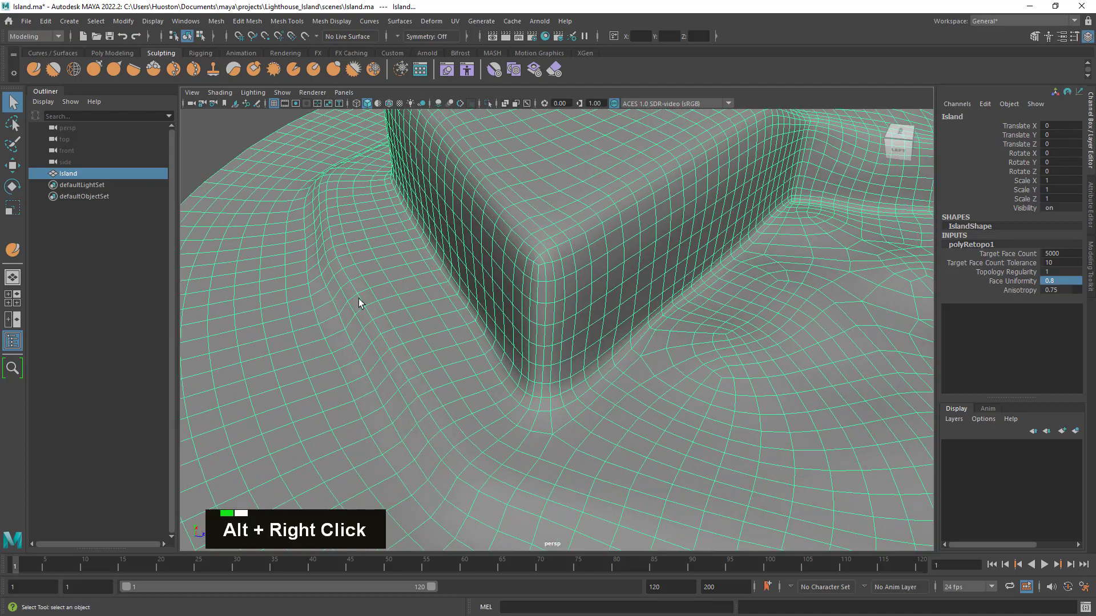
left_click(238, 140)
right_click_drag(547, 258, 648, 357, "alt")
left_click_drag(649, 357, 681, 372, "alt")
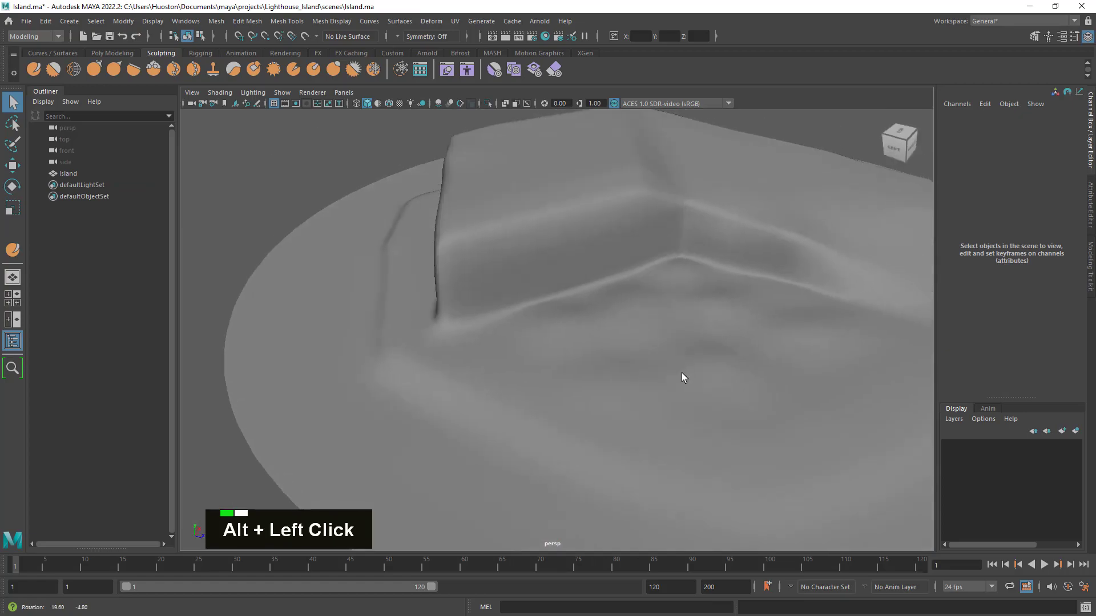
- Reselect the Island and examine the quad flow around the inner cliff corner and the polyRetopo1 settings
left_click(682, 372)
right_click_drag(736, 393, 715, 370, "alt")
left_click_drag(715, 370, 697, 372, "alt")
middle_click_drag(696, 372, 676, 354, "alt")
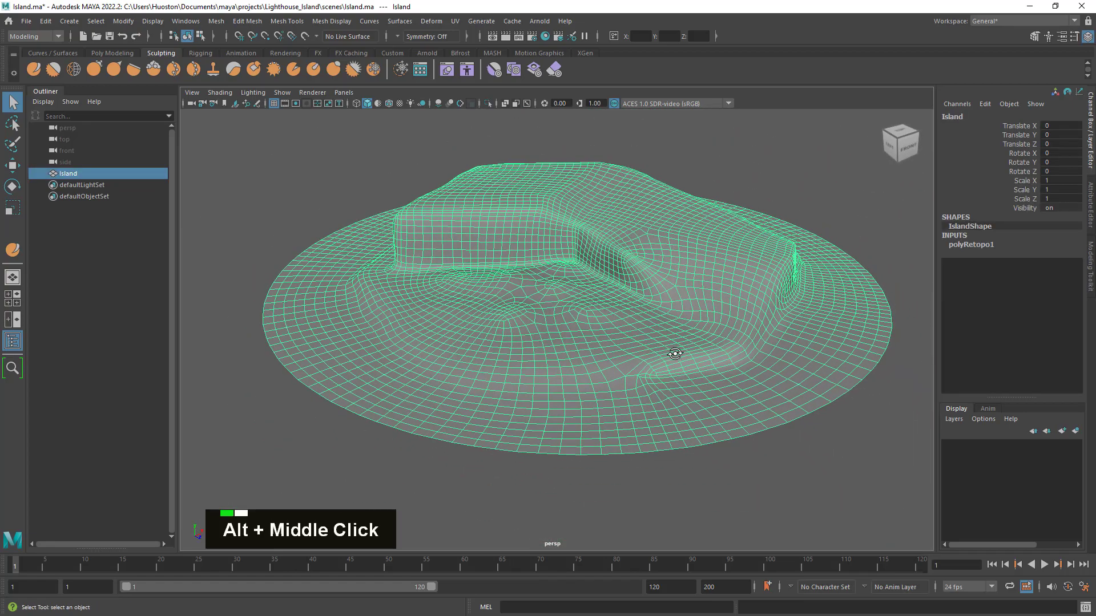
right_click_drag(675, 355, 876, 396, "alt")
left_click_drag(876, 396, 786, 383, "alt")
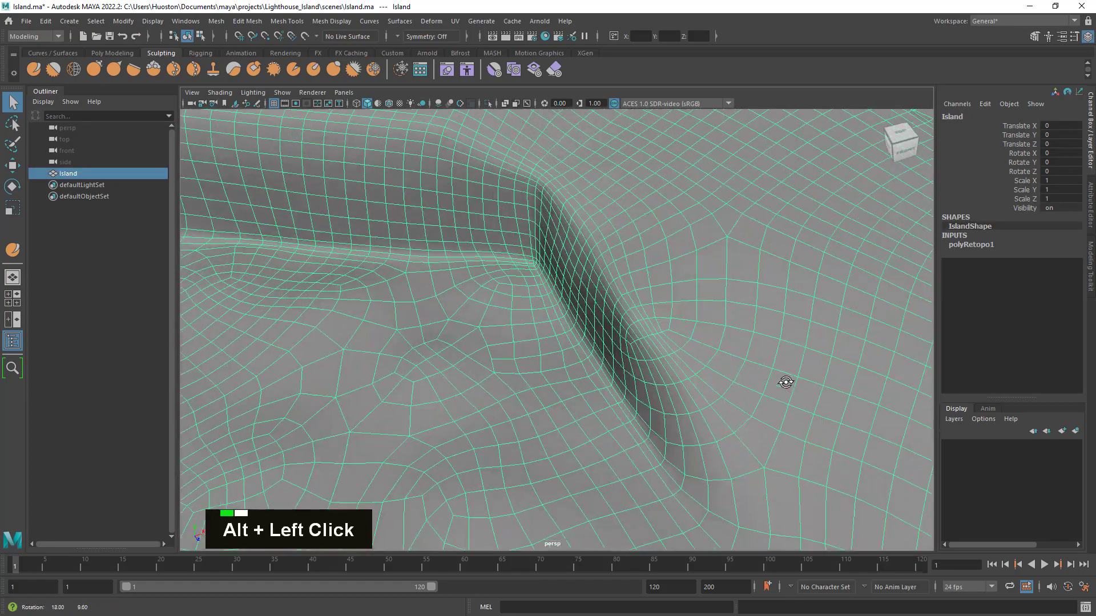
left_click(980, 246)
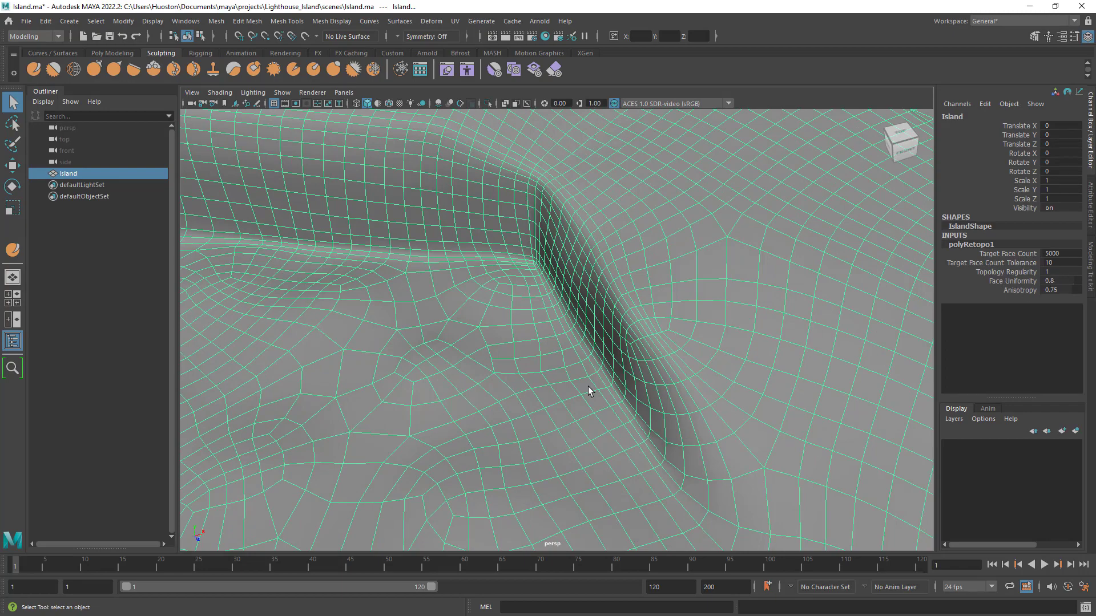
left_click_drag(588, 386, 584, 253, "alt")
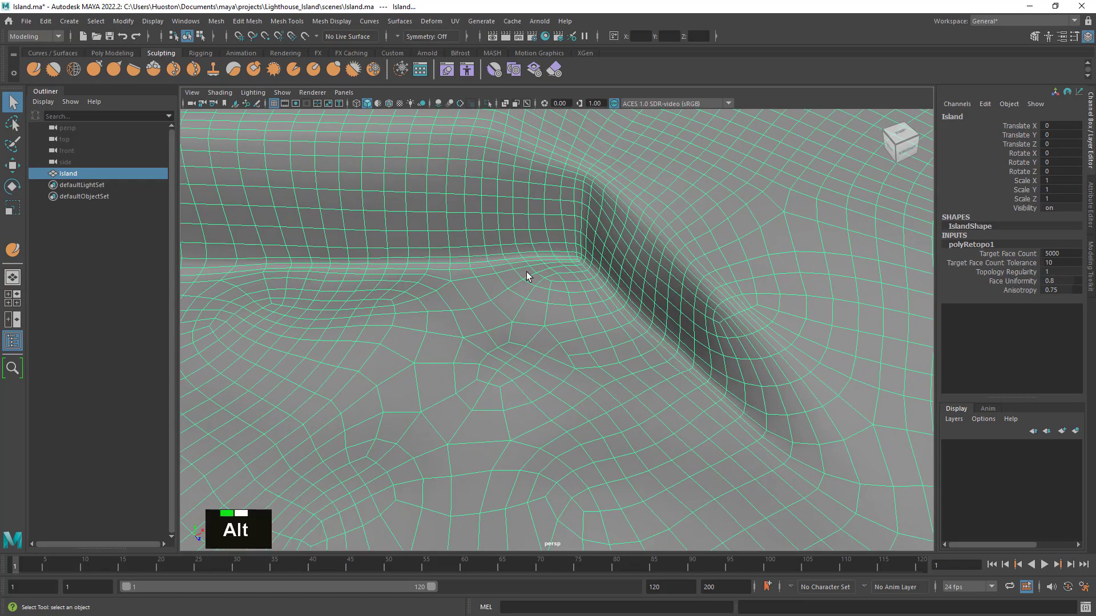
middle_click_drag(526, 272, 700, 288, "alt")
left_click_drag(700, 287, 742, 301, "alt")
right_click_drag(742, 301, 624, 282, "alt")
middle_click_drag(624, 281, 574, 301, "alt")
left_click_drag(575, 301, 552, 344, "alt")
right_click_drag(551, 344, 604, 335, "alt")
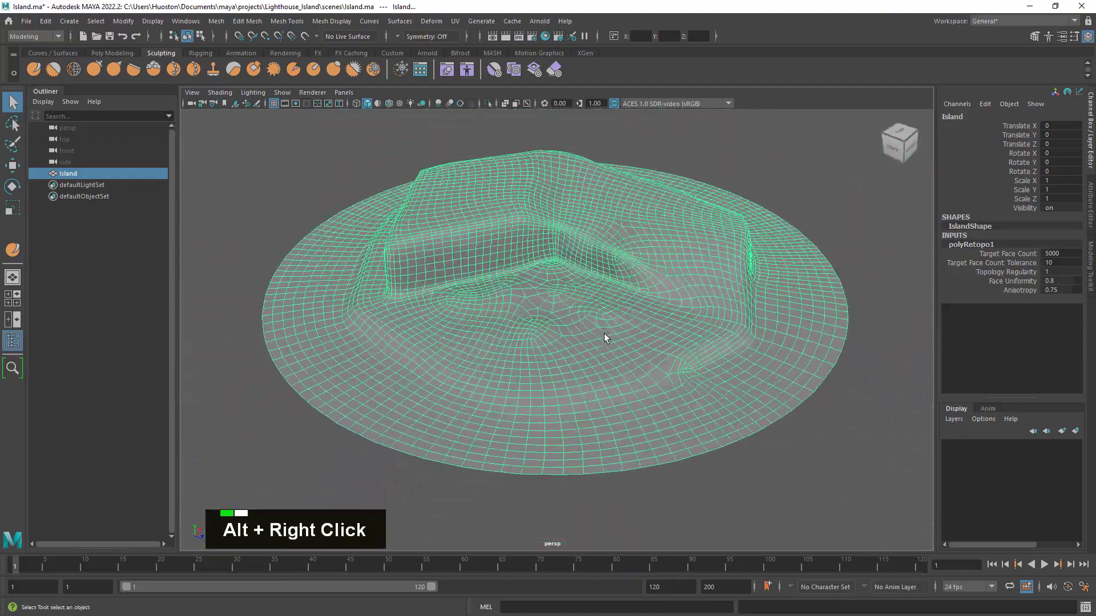
middle_click_drag(604, 335, 619, 335, "alt")
right_click_drag(618, 335, 607, 325, "alt")
- Delete the Island's construction history and deselect the mesh
left_click_drag(861, 235, 820, 266)
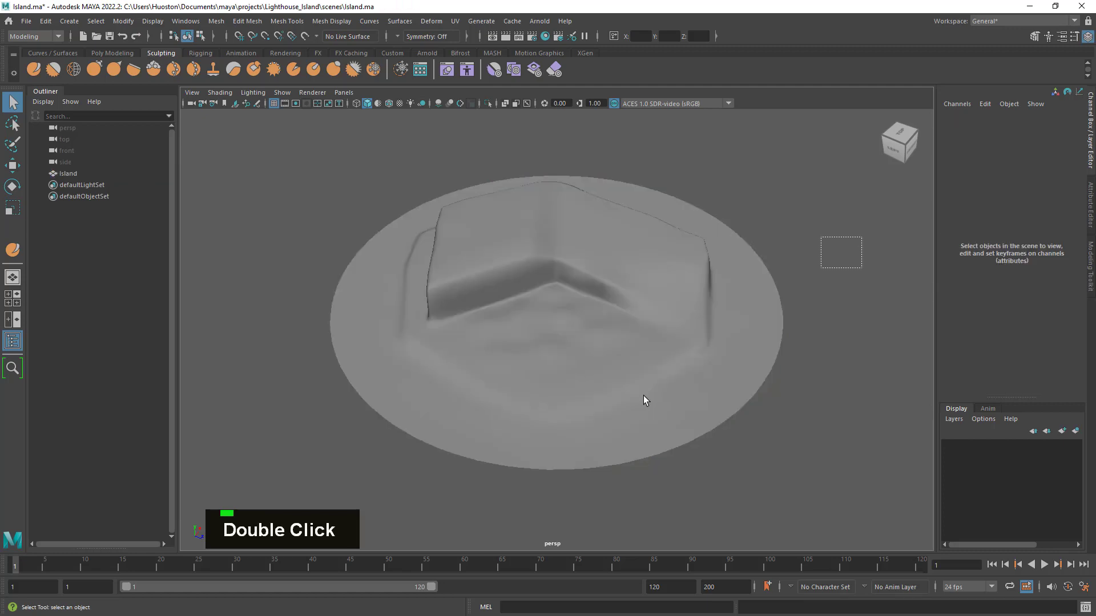
left_click(642, 396)
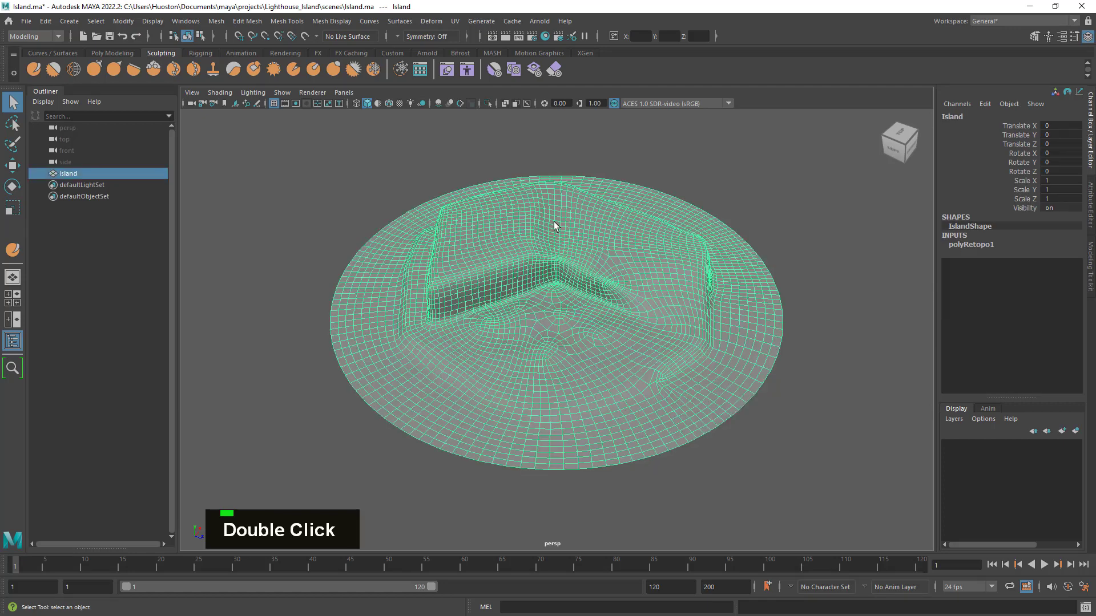
left_click(124, 51)
left_click(340, 72)
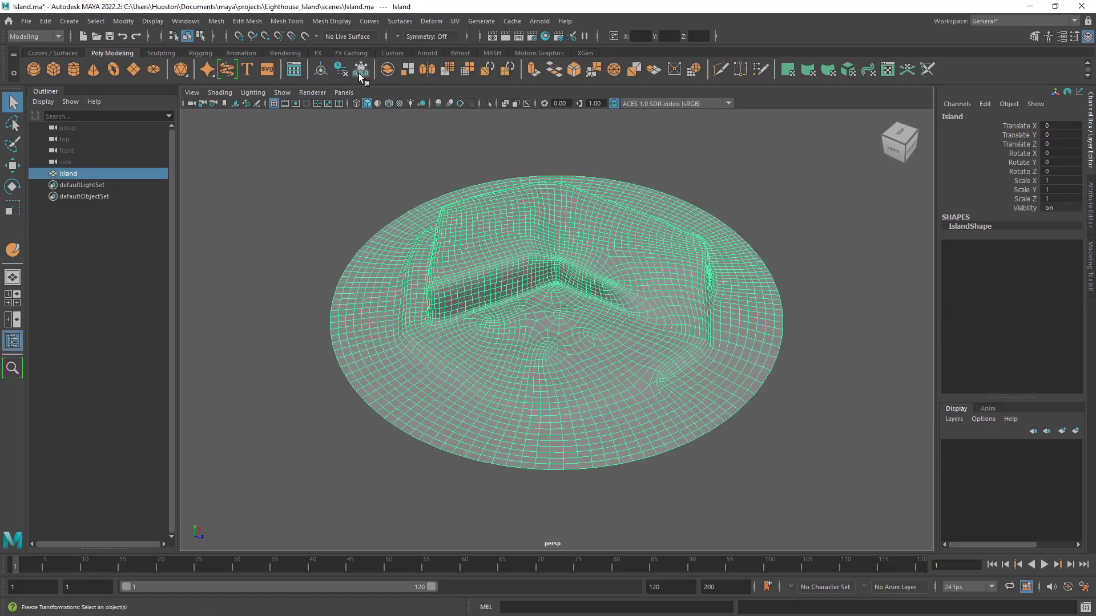
left_click_drag(766, 282, 765, 279, "alt")
middle_click_drag(765, 278, 754, 308, "alt")
left_click_drag(754, 308, 821, 247, "alt")
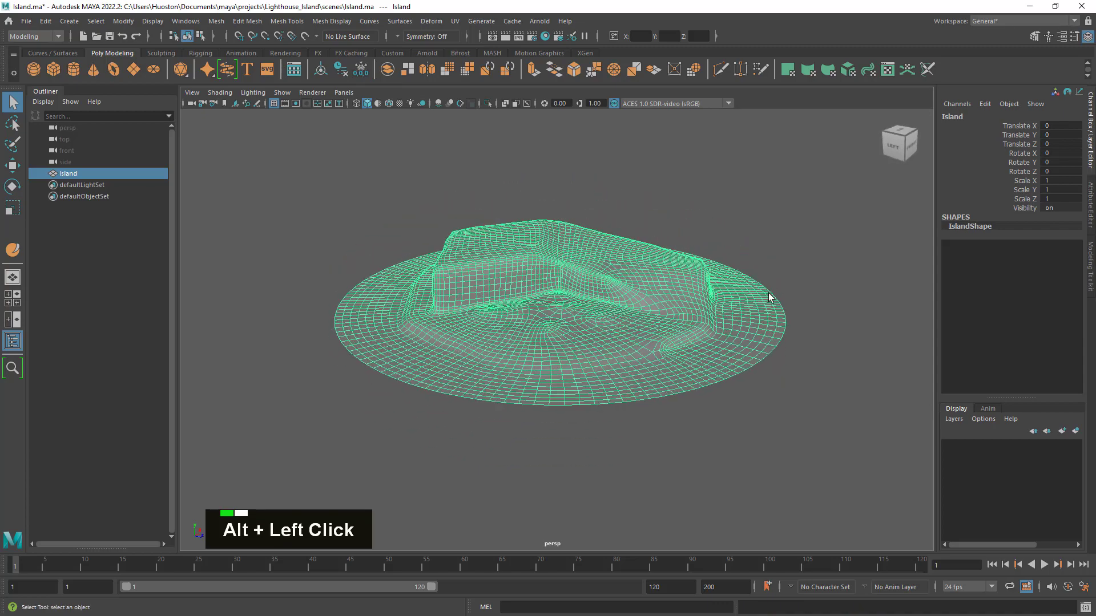
left_click(821, 248)
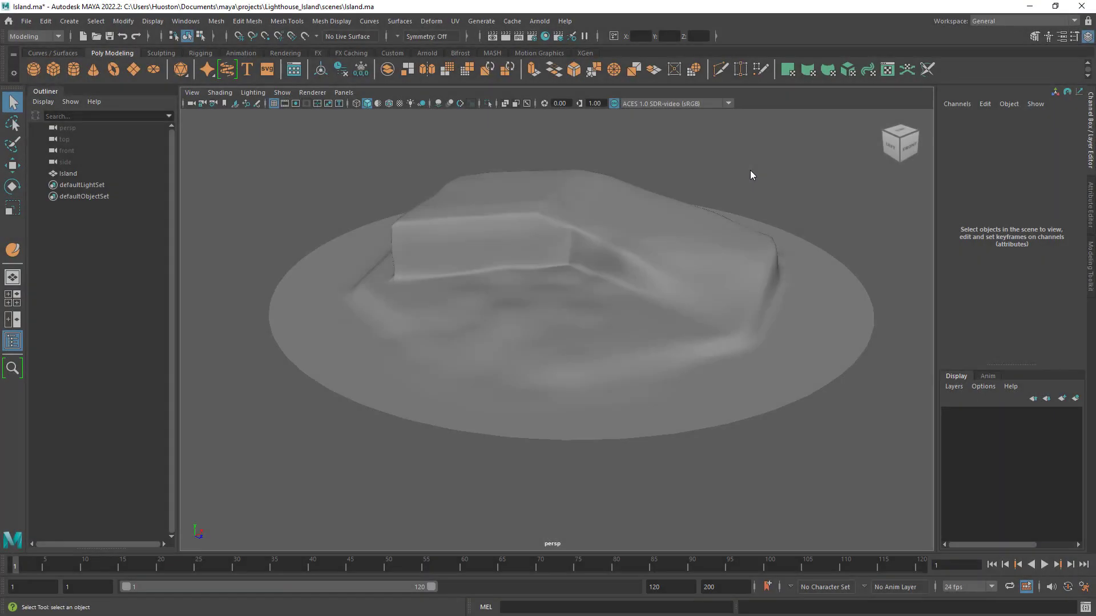
- Select the Island and examine the flat outer rim of its base in profile from the side view
left_click_drag(751, 171, 765, 181, "alt")
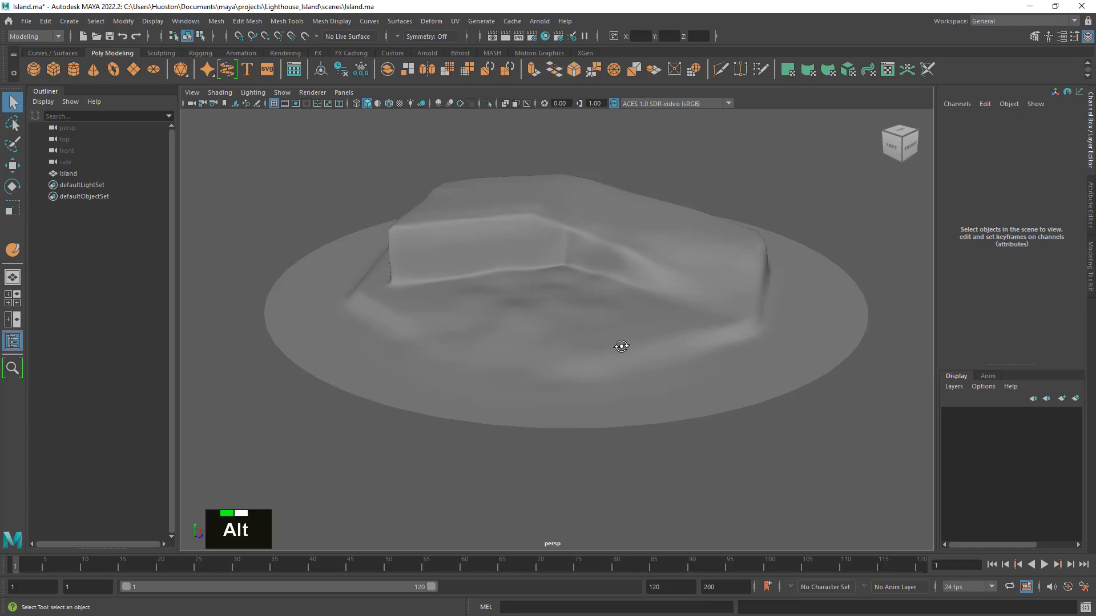
left_click_drag(616, 343, 608, 344, "alt")
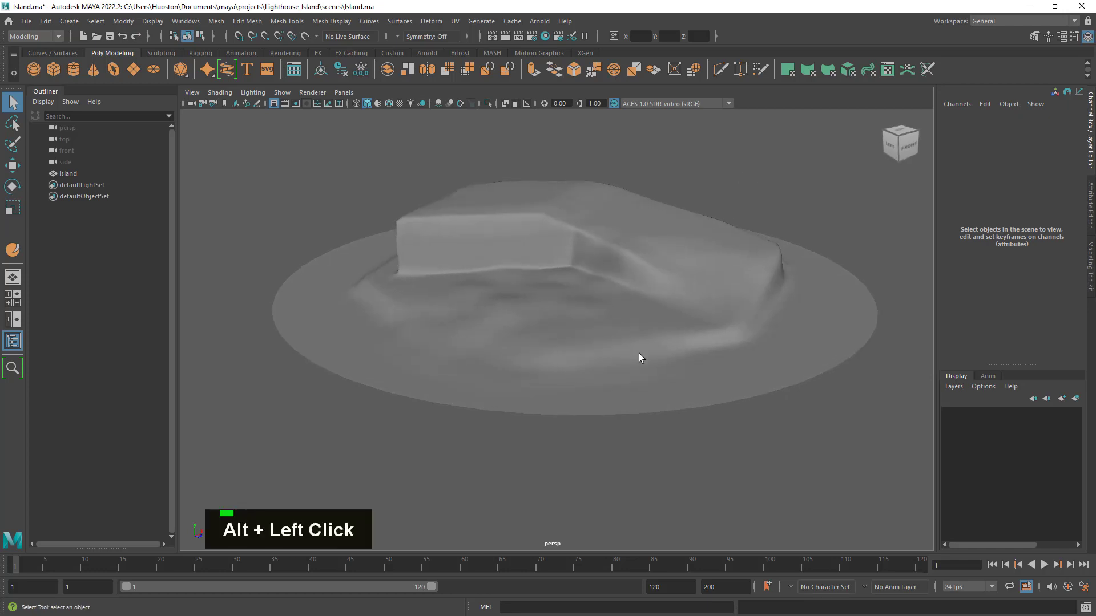
left_click(496, 374)
key("space")
key("space")
scroll(701, 415, "down", 5)
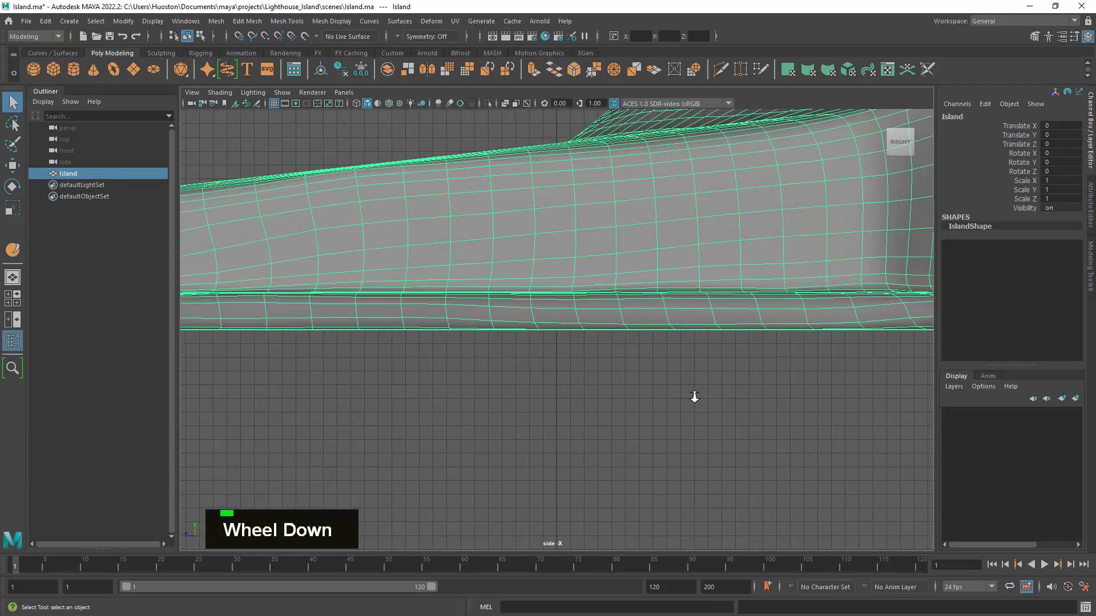
middle_click_drag(686, 386, 590, 391, "alt")
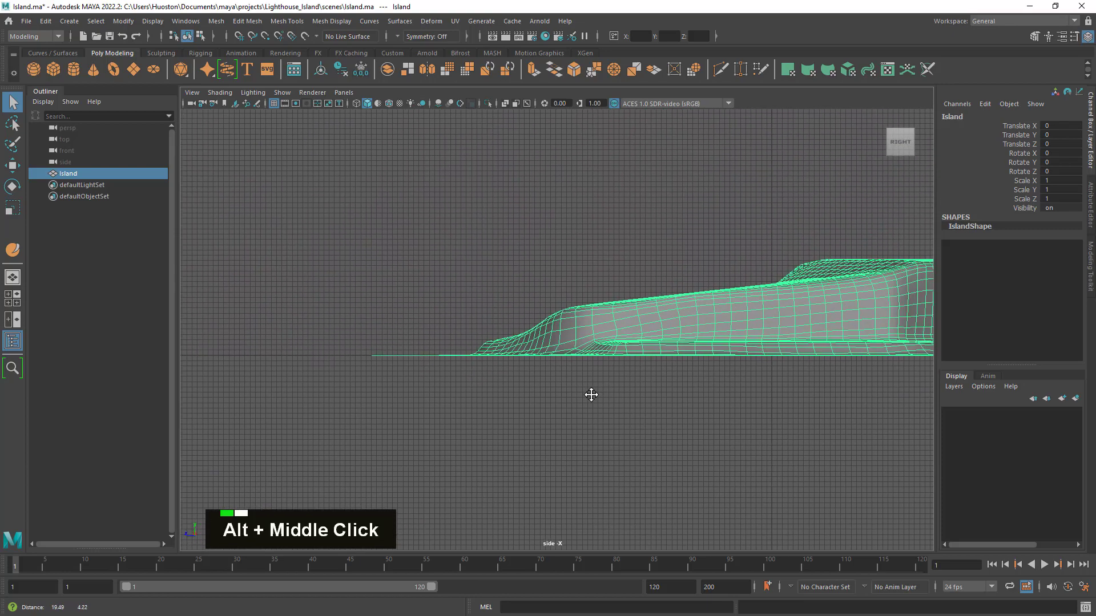
right_click_drag(560, 340, 385, 427, "alt")
middle_click_drag(385, 427, 748, 415, "alt")
right_click_drag(747, 410, 834, 397, "alt")
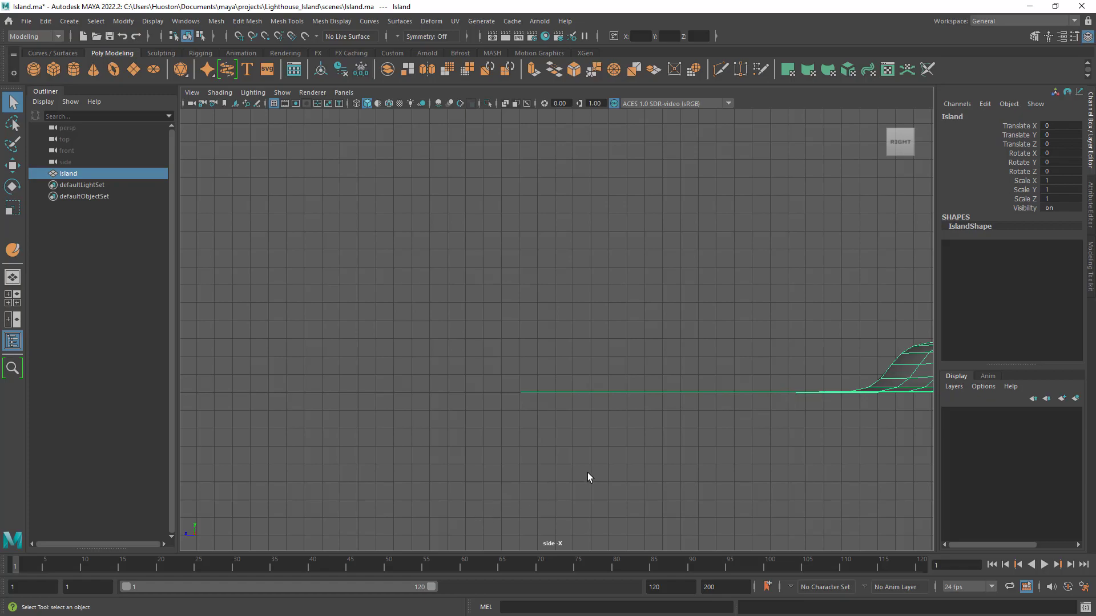
- Return to the perspective view and select the complete outer border edge loop of the Island in edge mode
key("space")
key("space")
left_click_drag(759, 257, 652, 329, "alt")
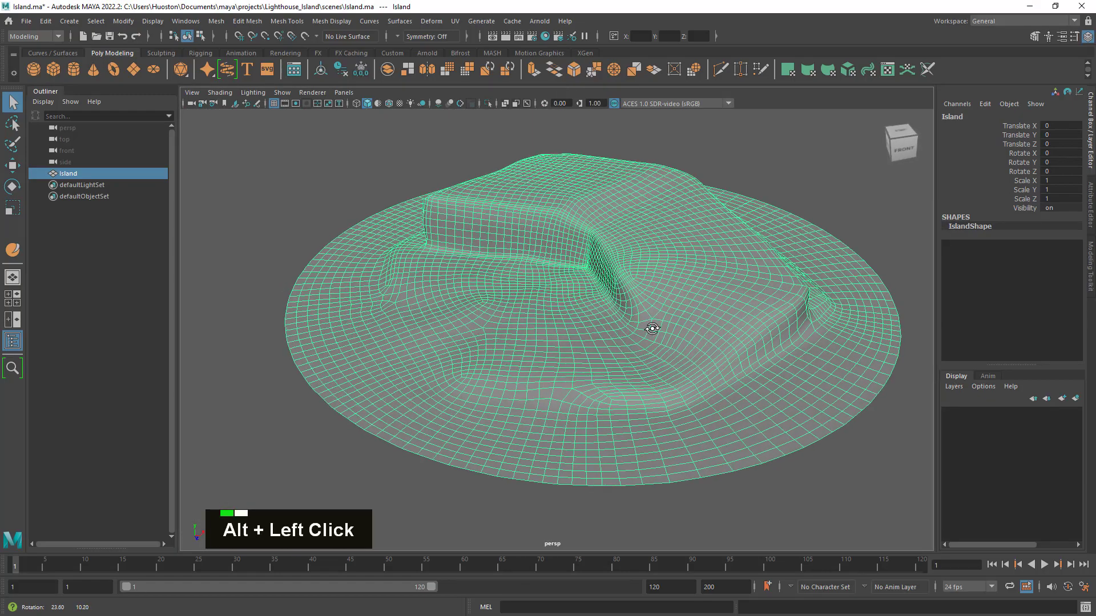
middle_click_drag(669, 327, 648, 269, "alt")
left_click_drag(648, 269, 631, 300, "alt")
right_click_drag(721, 255, 731, 224)
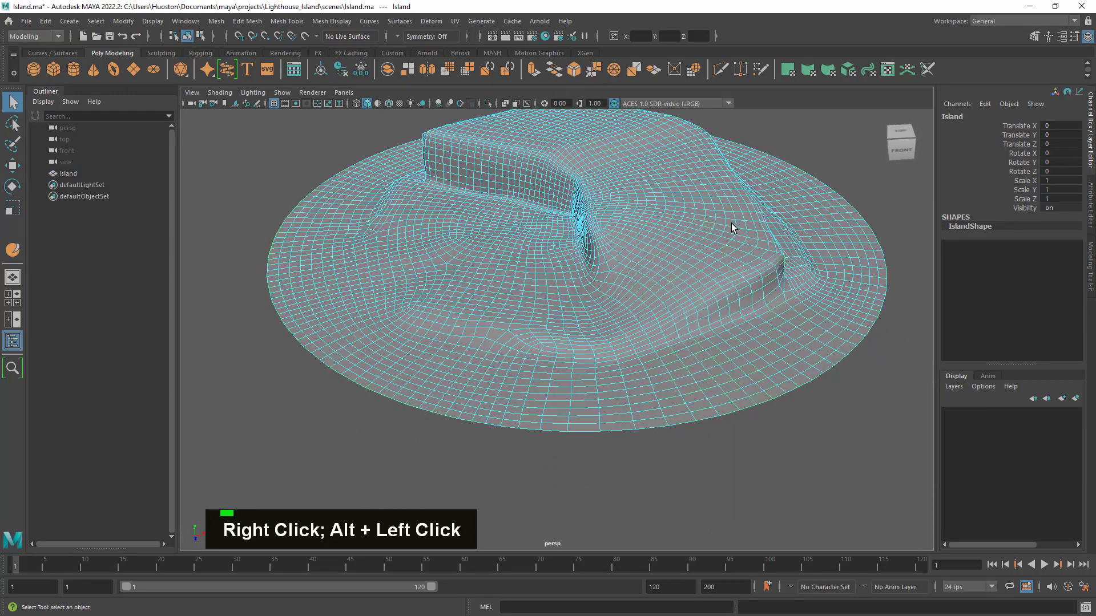
double_click(827, 368)
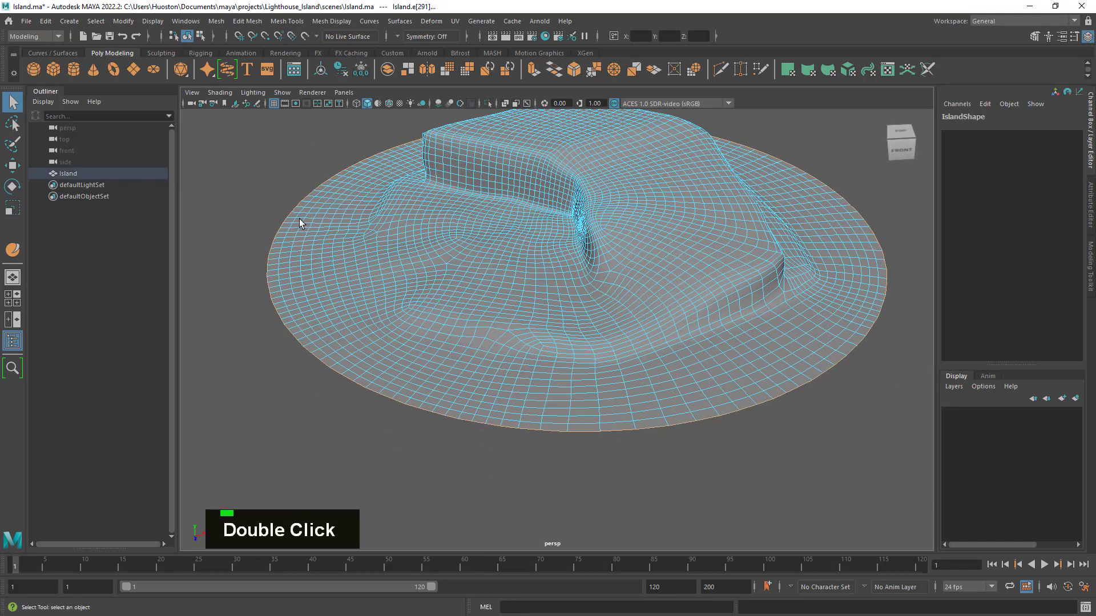
- Examine the Island's selected border loop and the quad flow around it from several angles
left_click_drag(470, 303, 496, 331, "alt")
middle_click_drag(547, 341, 565, 357, "alt")
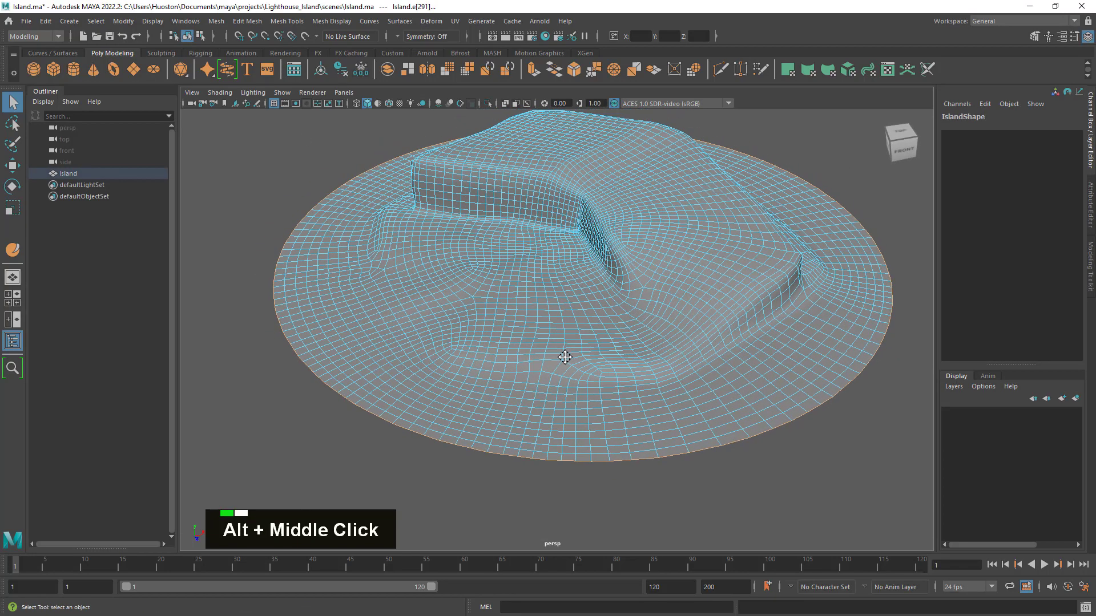
key("4")
key("5")
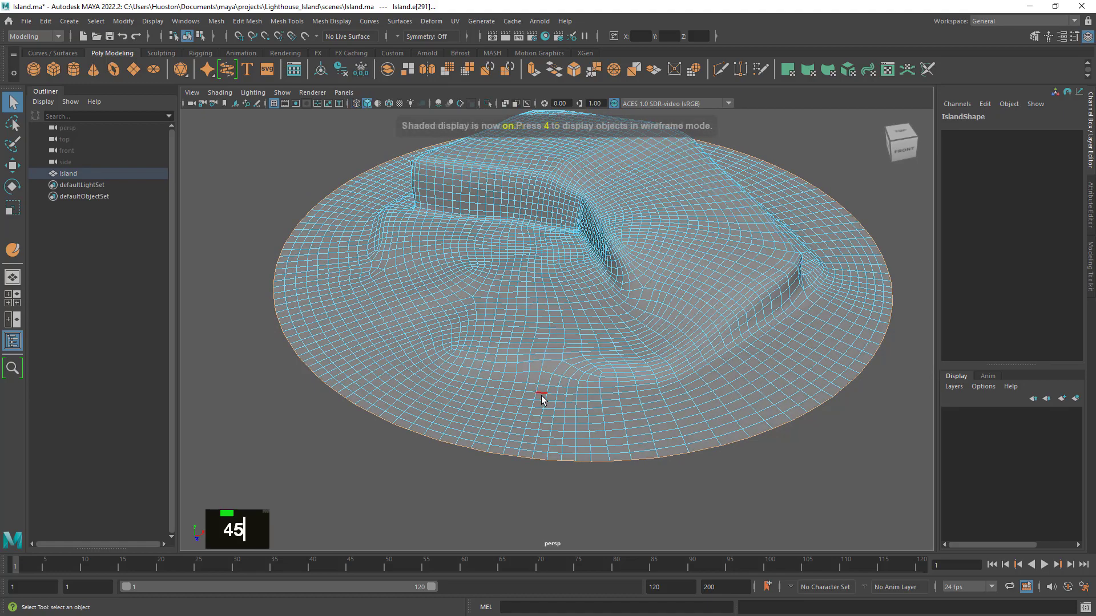
mouse_move(540, 379)
left_mouse_down("alt")
mouse_move(519, 374)
mouse_move(553, 378)
left_mouse_up("alt")
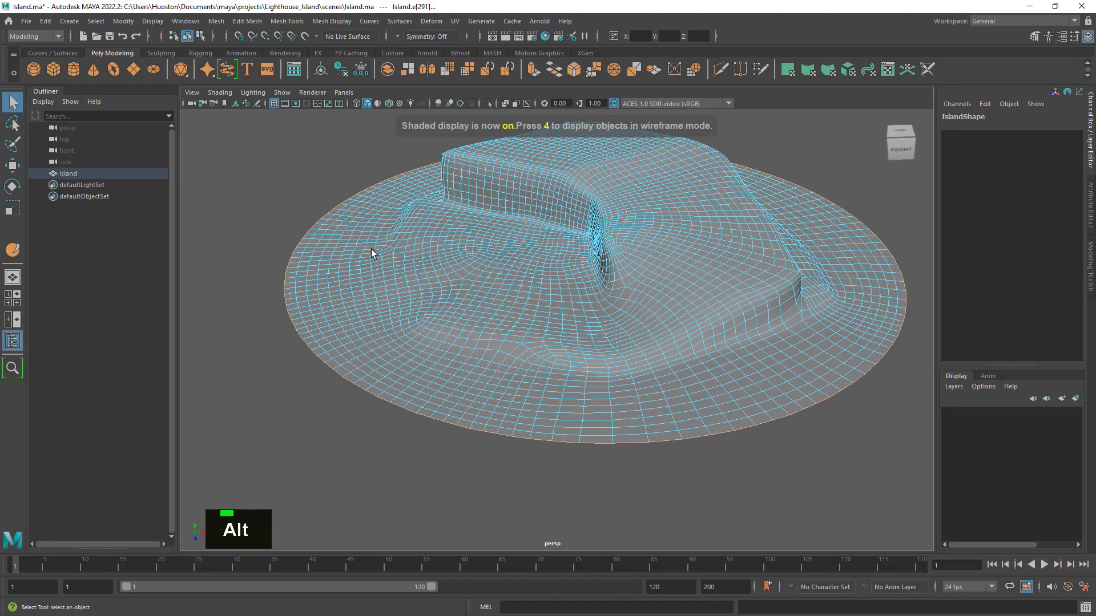
right_click_drag(548, 282, 586, 309, "alt")
middle_click_drag(587, 308, 577, 318, "alt")
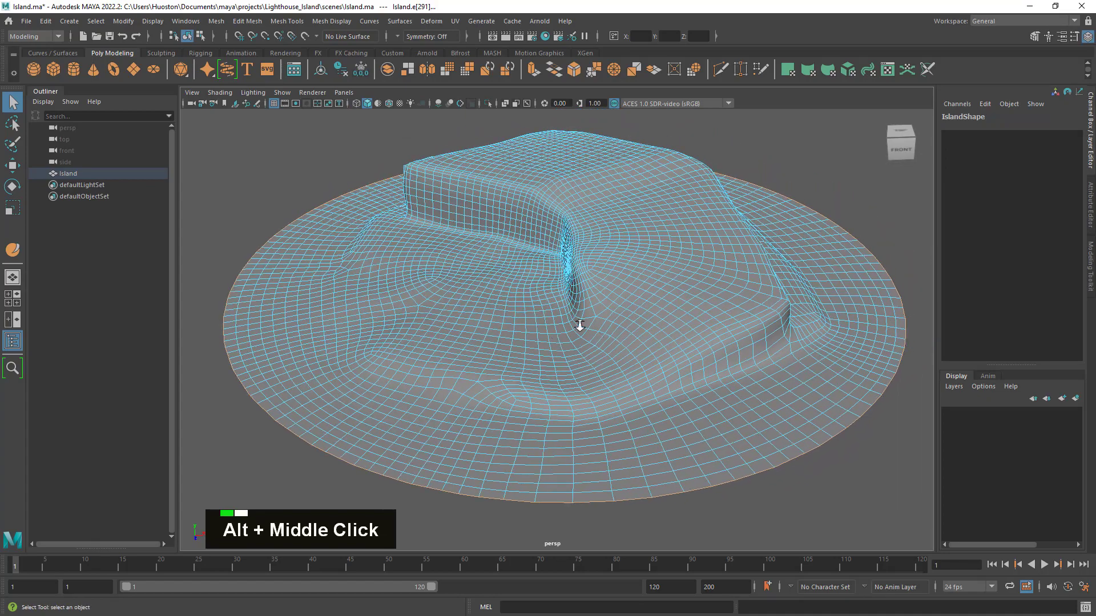
left_click_drag(577, 318, 552, 332, "alt")
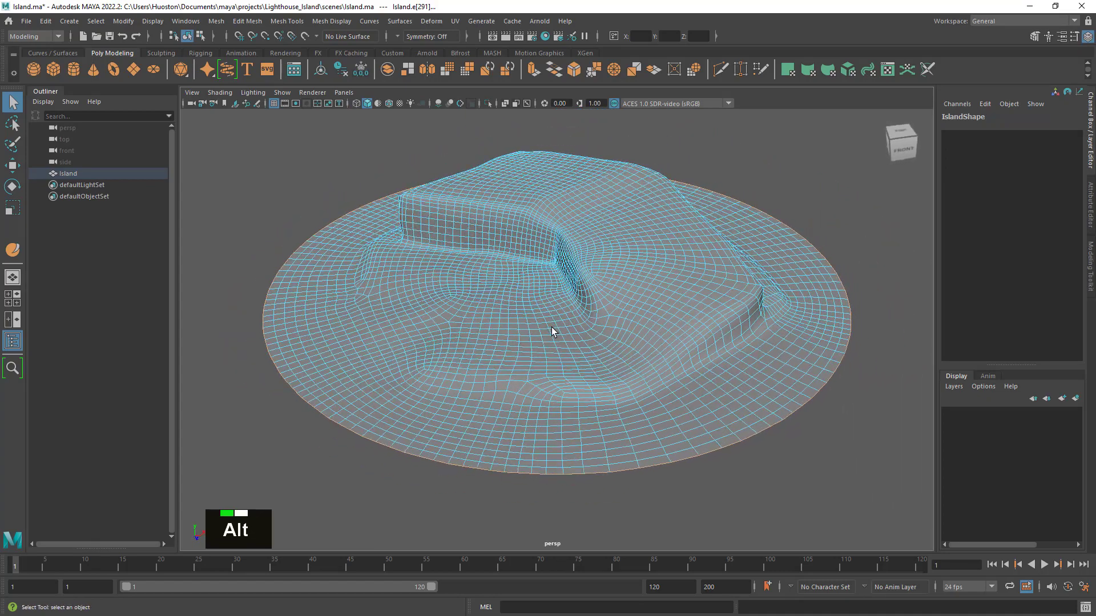
- Open the Move tool's settings, expand the soft selection options and enable Soft Select for the border edges
double_click(12, 165)
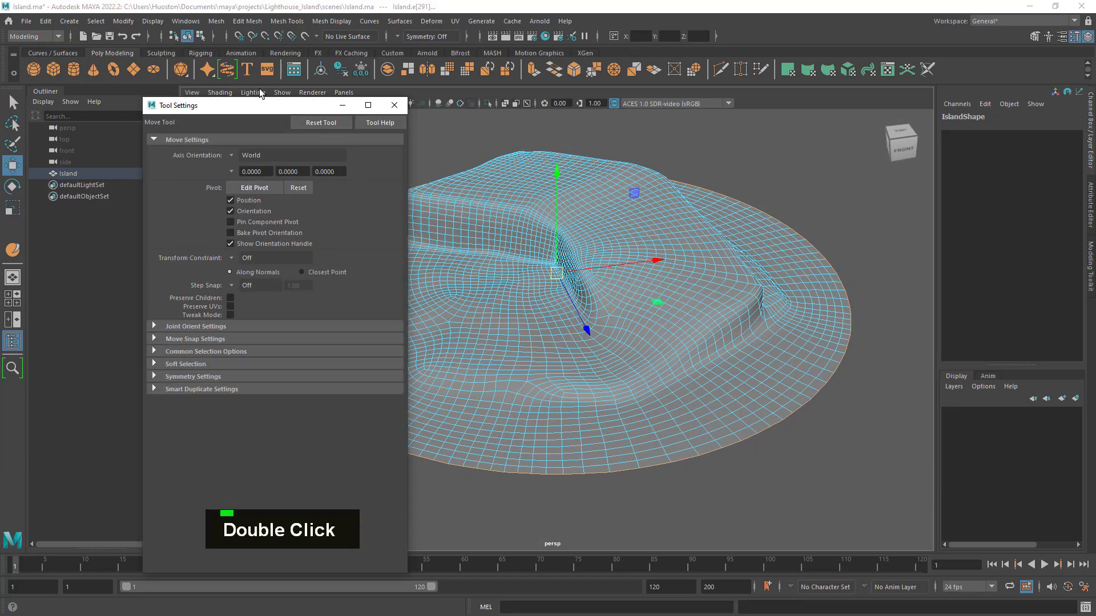
left_click_drag(252, 107, 214, 60)
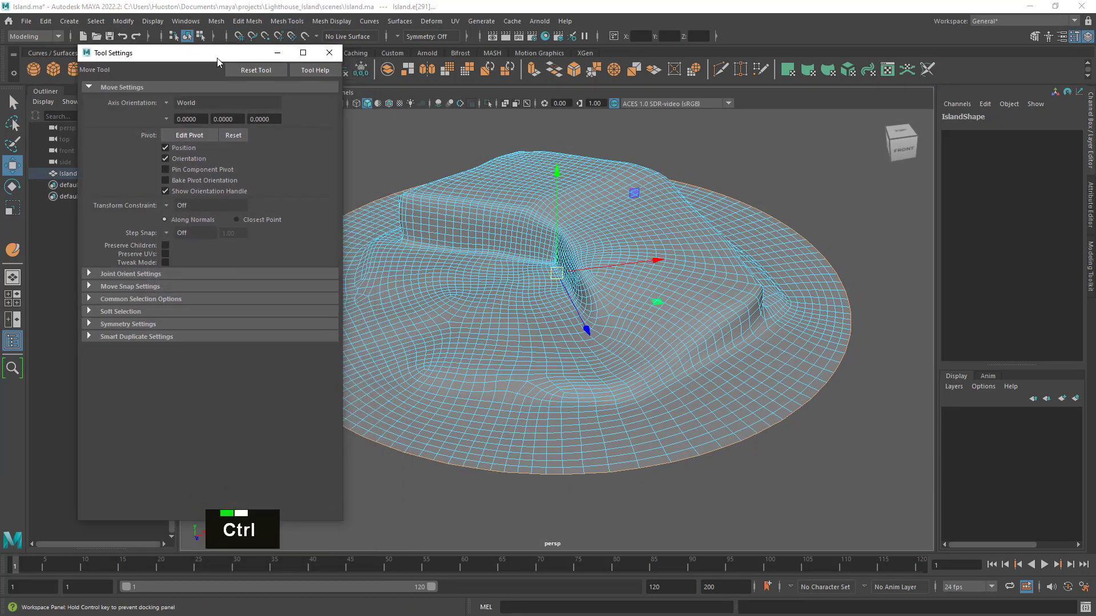
left_click(121, 311)
left_click_drag(536, 392, 577, 383, "alt")
middle_click_drag(577, 383, 592, 389, "alt")
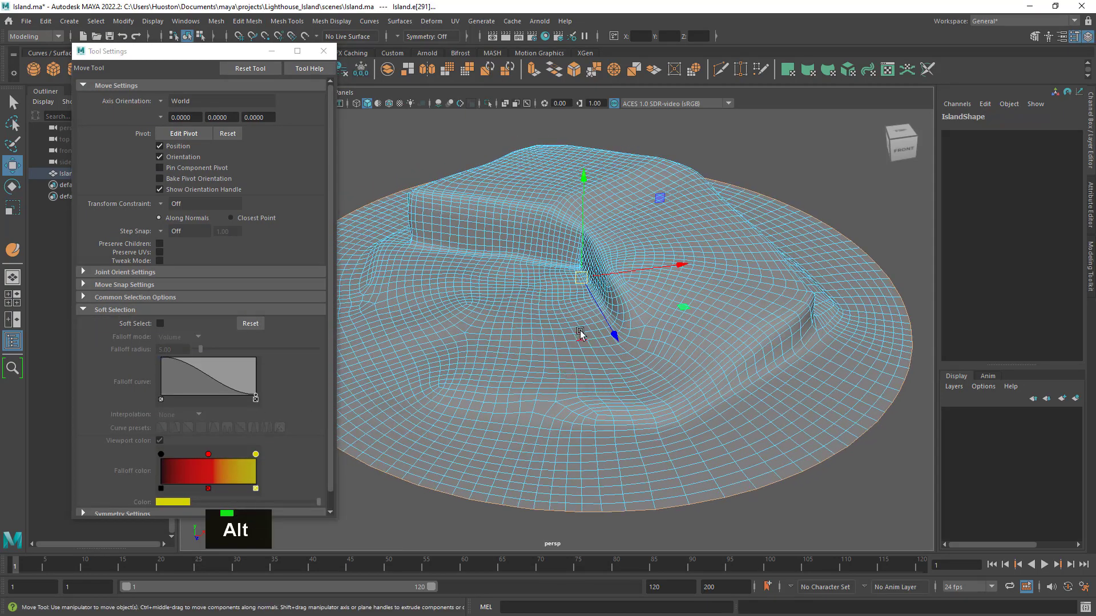
key("b")
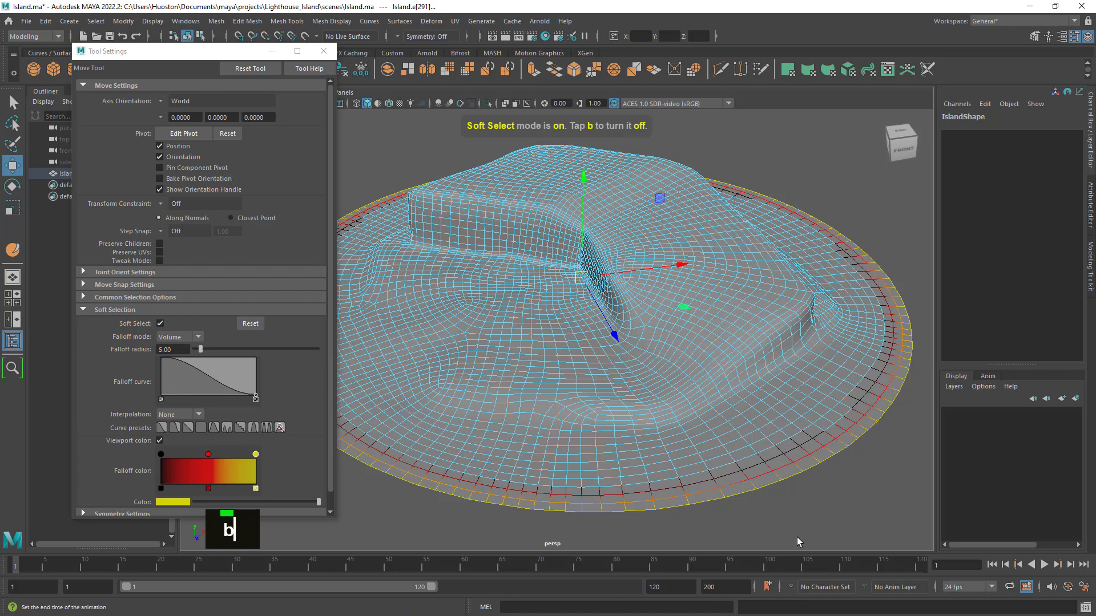
key("b")
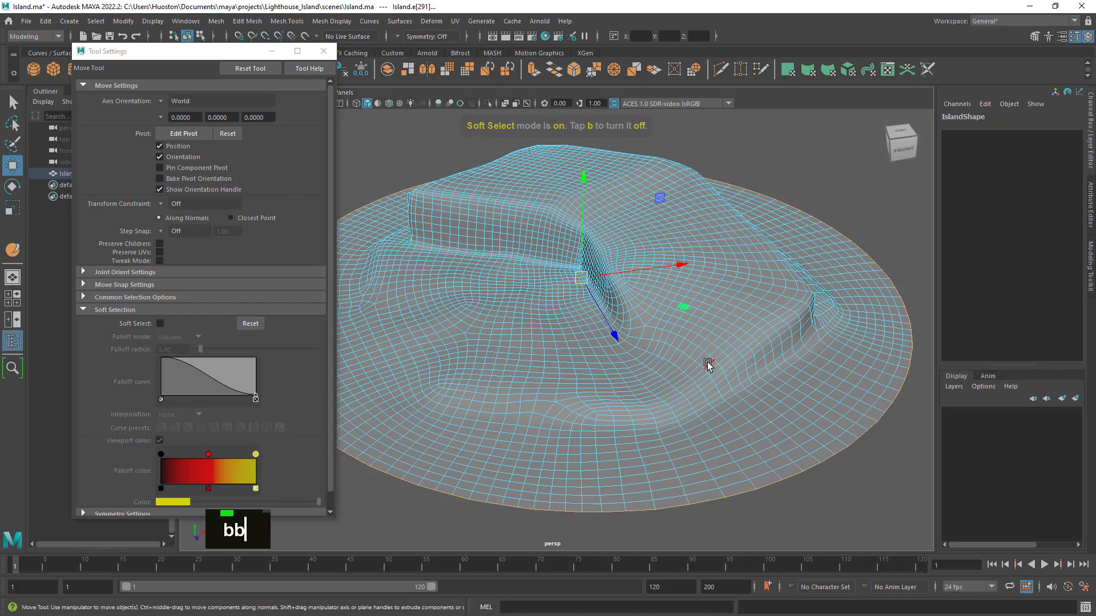
key("b")
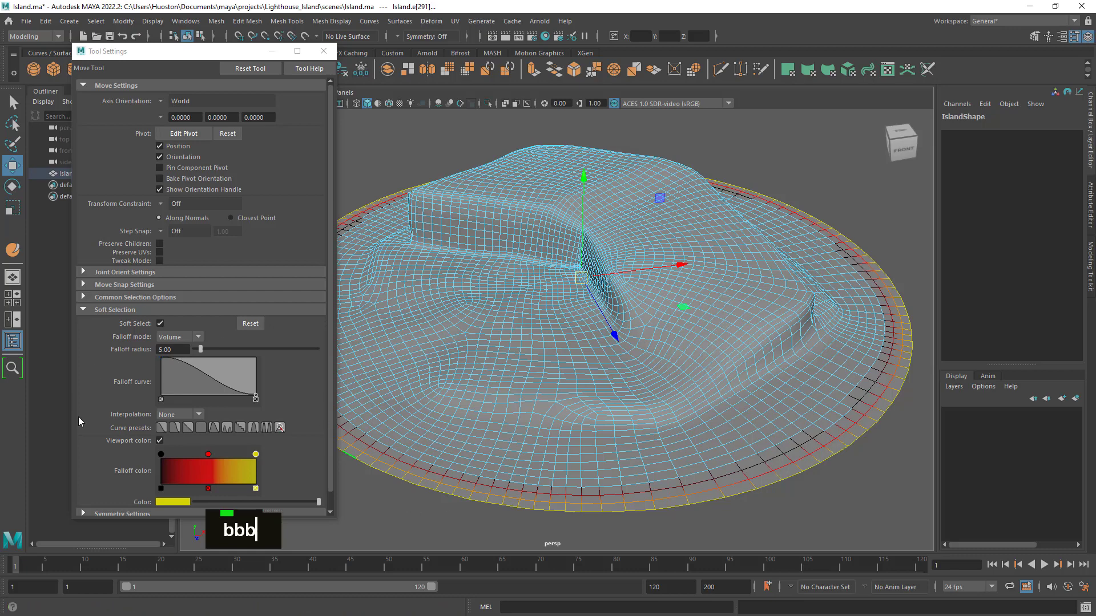
- Increase the soft selection falloff radius to 22.81 in Volume mode
scroll(311, 376, "down", 1)
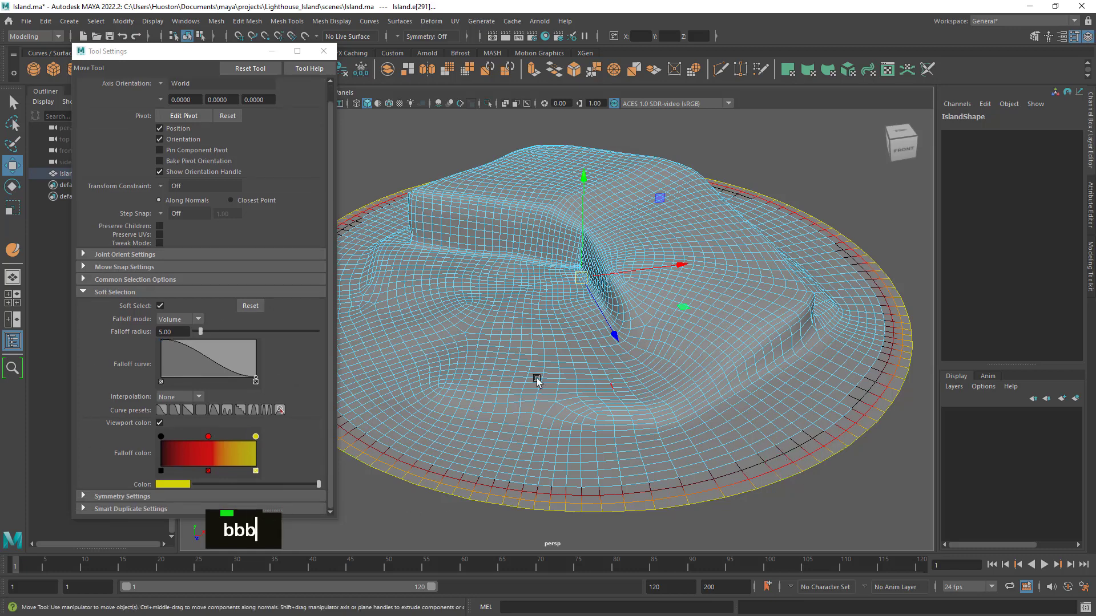
left_click_drag(201, 332, 220, 337)
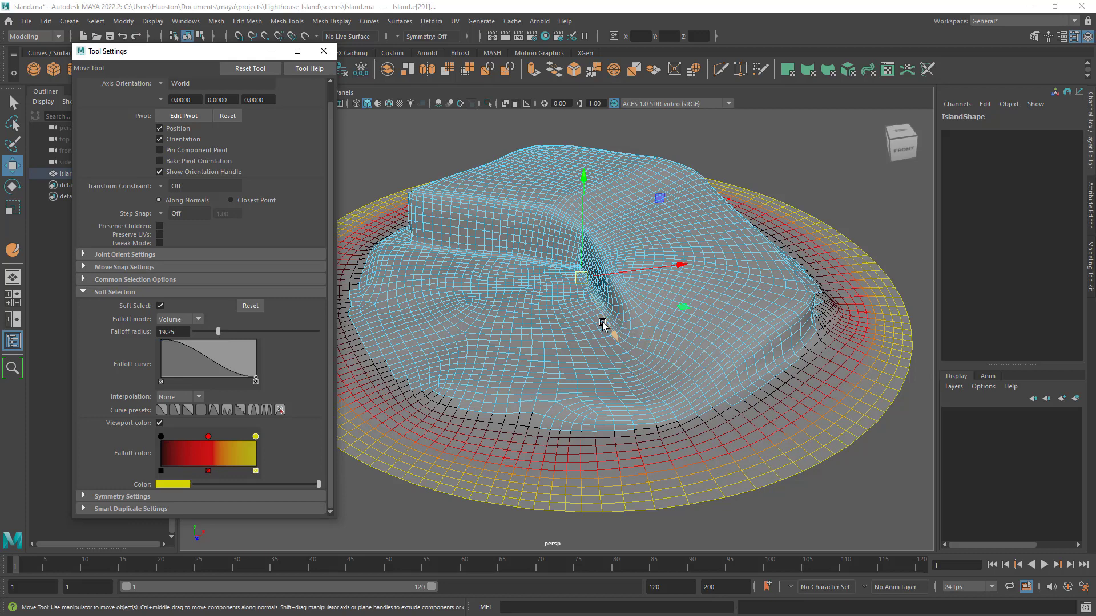
key("b")
mouse_move(580, 343)
left_mouse_down()
mouse_move(632, 353)
mouse_move(567, 336)
mouse_move(590, 337)
mouse_move(572, 340)
mouse_move(593, 350)
left_mouse_up()
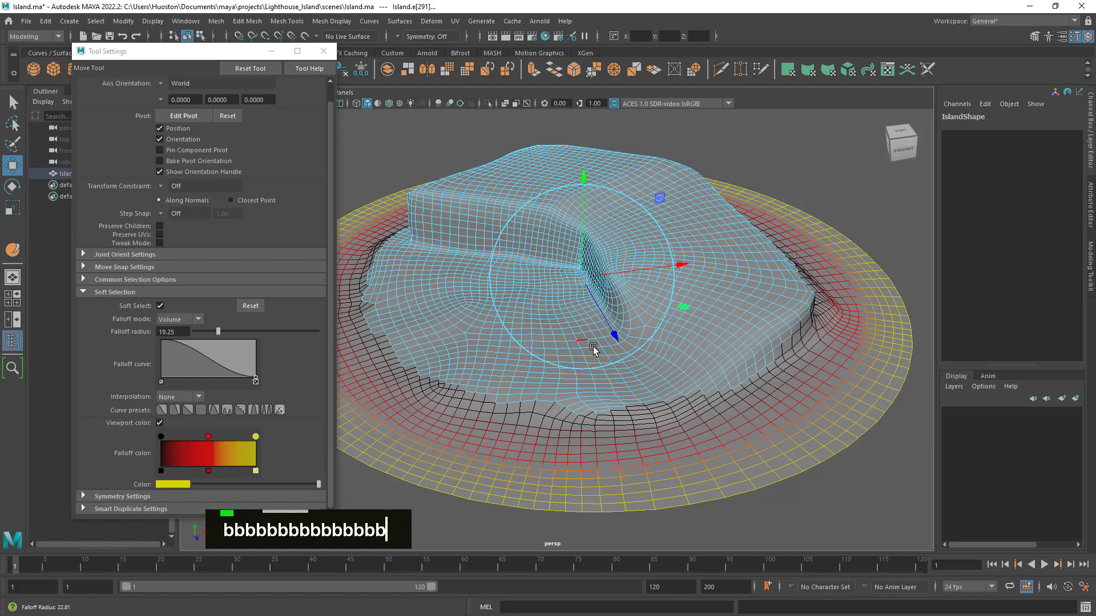
left_click_drag(593, 350, 593, 350)
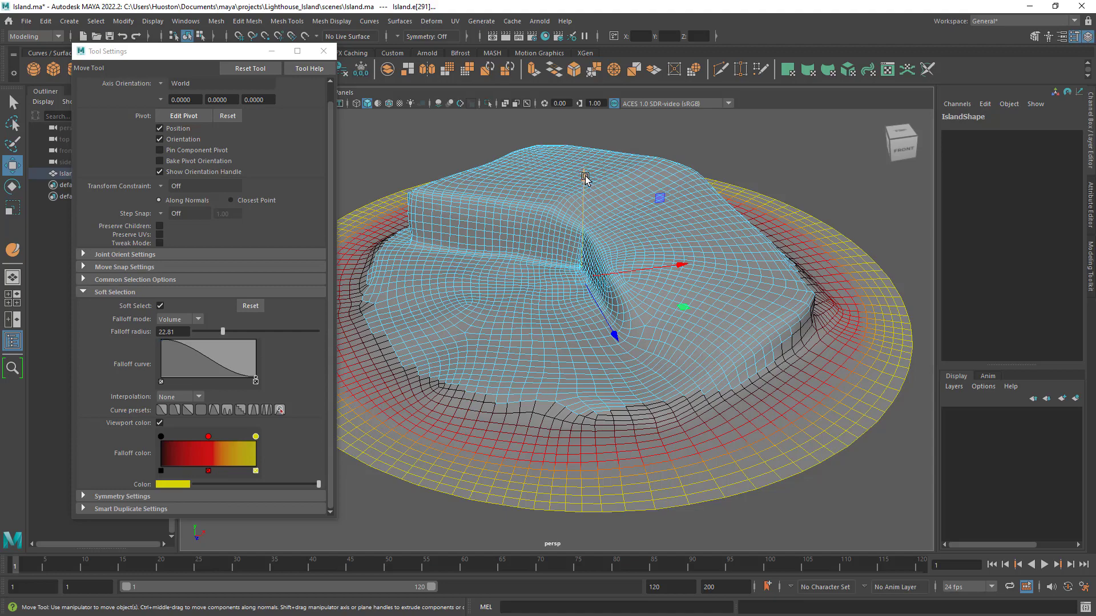
- Try lowering the soft-selected border edges by about 7.12 units along Y, and undo the move
left_click_drag(604, 247, 604, 242, "alt")
right_click_drag(580, 175, 634, 246, "alt")
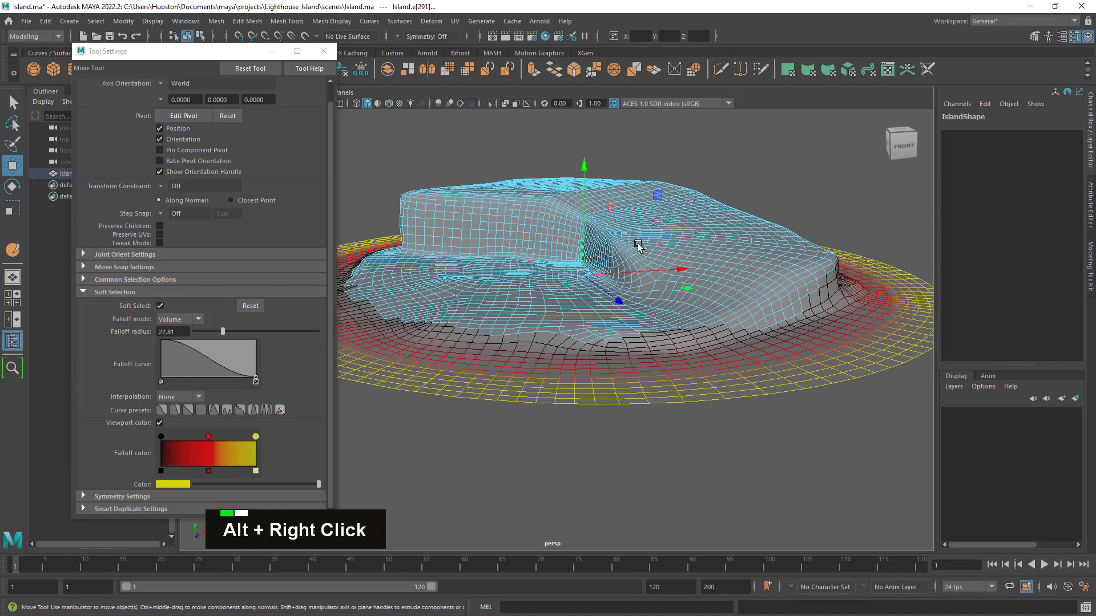
middle_click_drag(633, 246, 641, 264, "alt")
left_click_drag(641, 264, 703, 237, "alt")
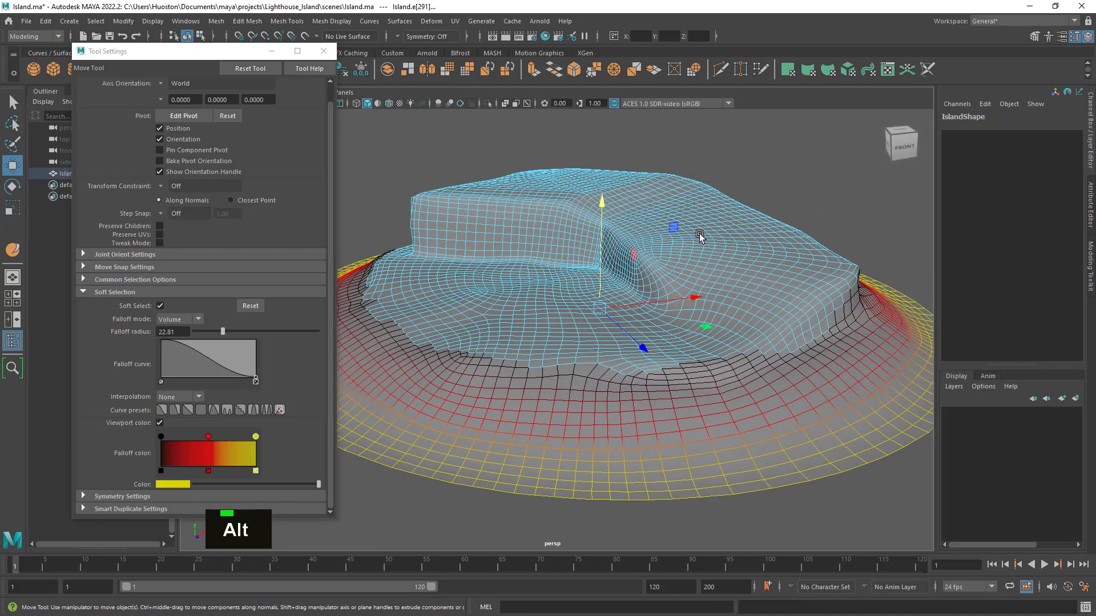
key("z")
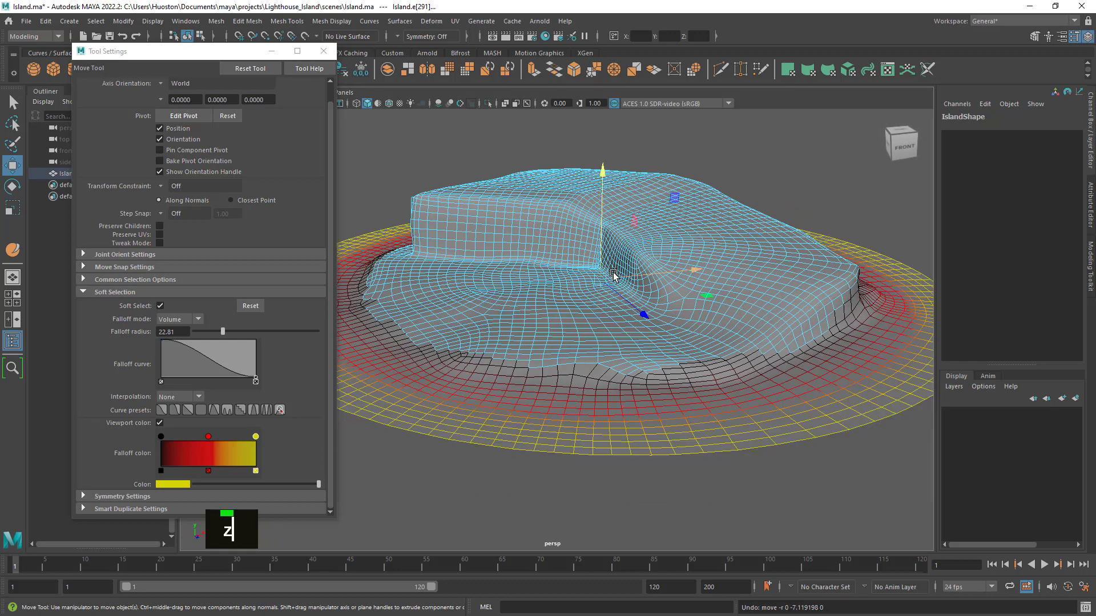
- Set the soft selection falloff radius to 26.47 and lower the Island's border edges so the rim slopes downward
key("b")
left_click_drag(611, 279, 617, 287)
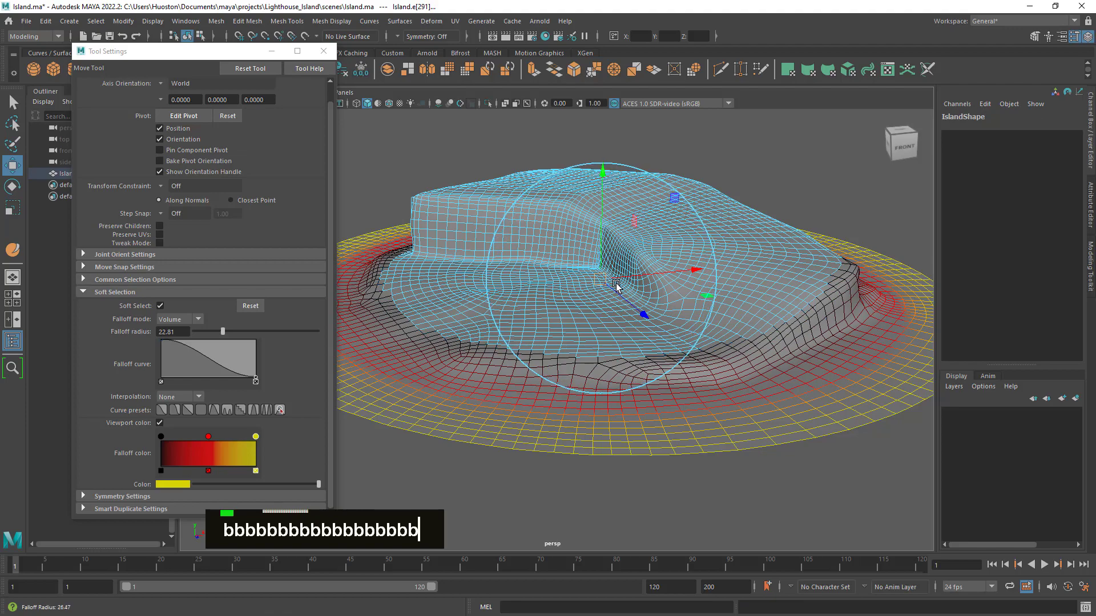
left_click_drag(602, 174, 650, 234)
right_click_drag(649, 234, 619, 239, "alt")
middle_click_drag(619, 240, 614, 207, "alt")
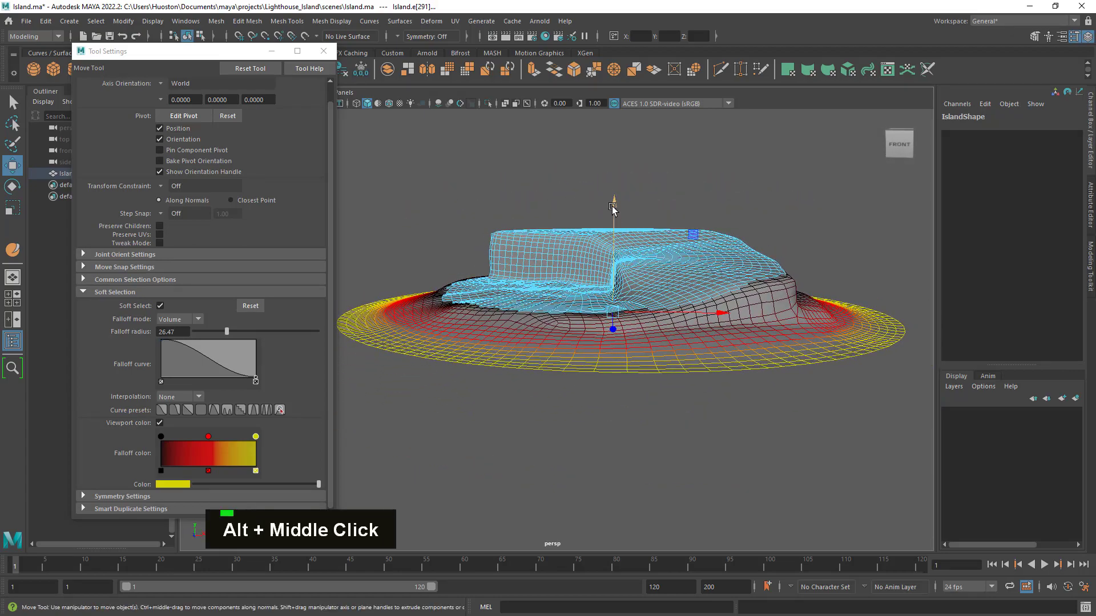
left_click_drag(614, 206, 614, 215)
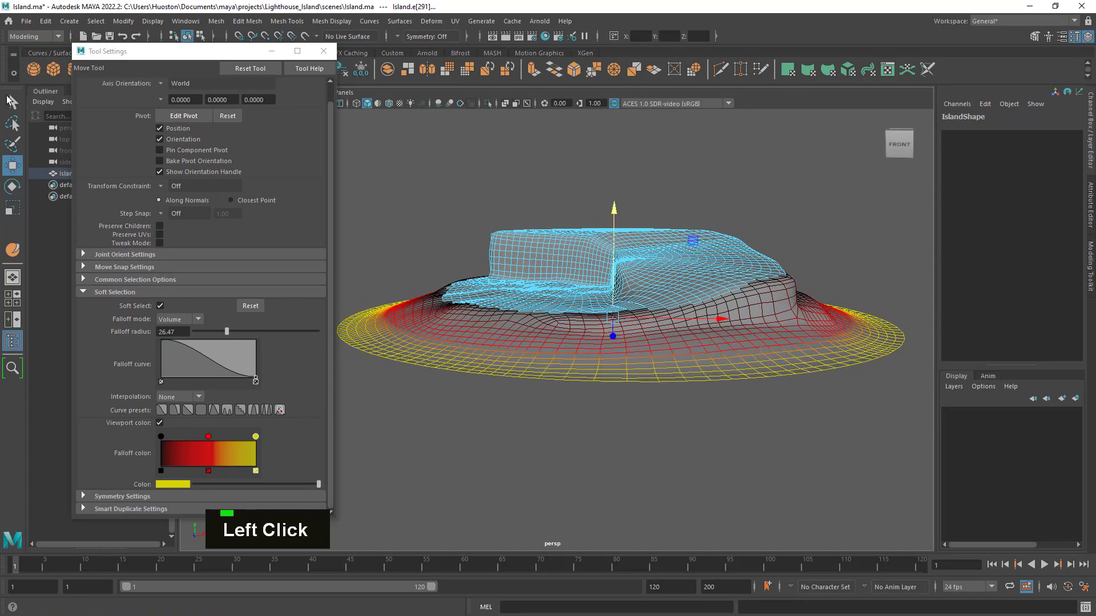
- Try scaling the soft-selected border edges uniformly by about 1.16 with the Scale tool, and undo it
left_click_drag(584, 329, 627, 377, "alt")
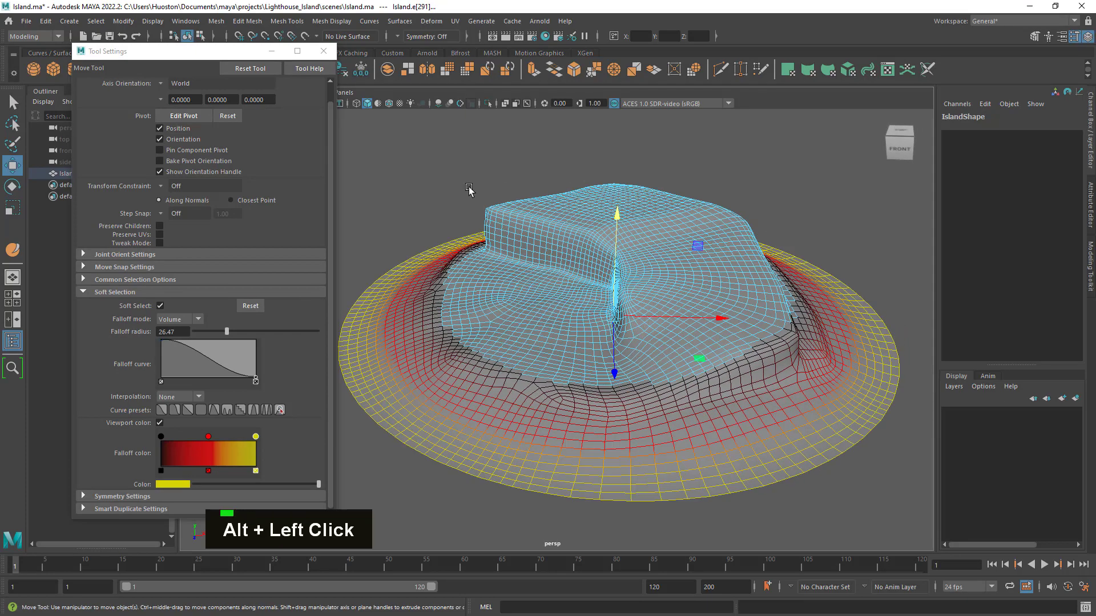
left_click(13, 207)
left_click_drag(614, 316, 676, 323)
key("z")
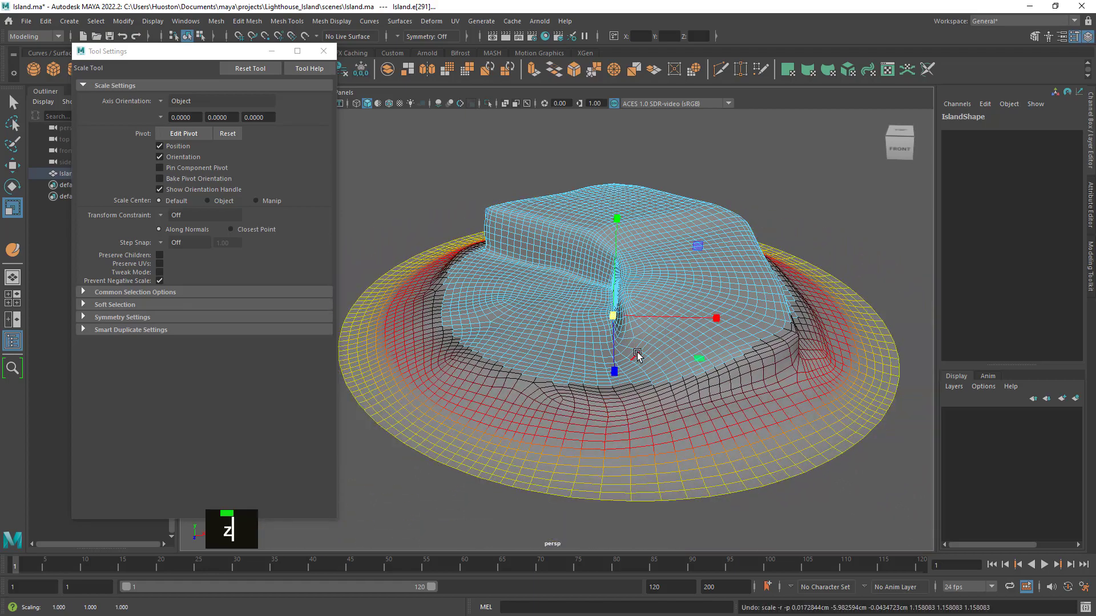
- Turn off Soft Select and close the tool settings, returning to the Select tool
key("b")
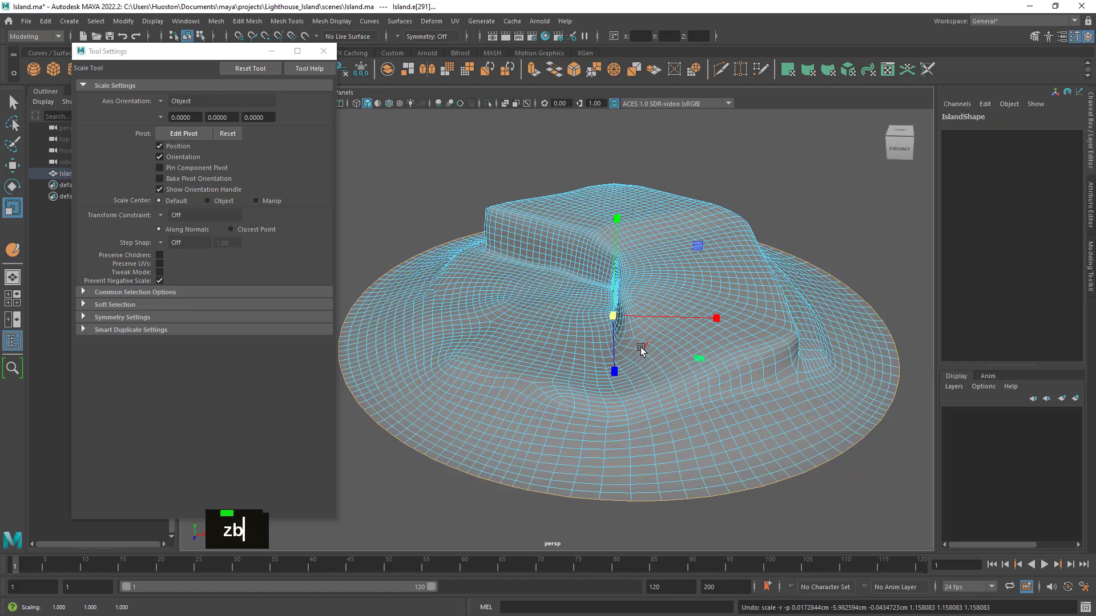
left_click_drag(652, 443, 668, 443, "alt")
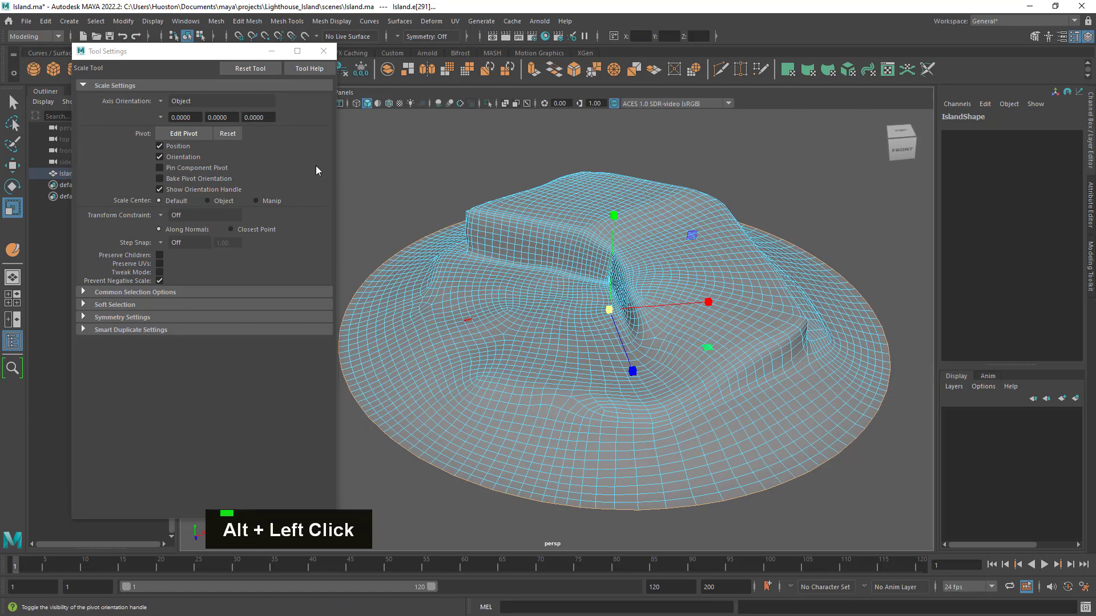
left_click(324, 51)
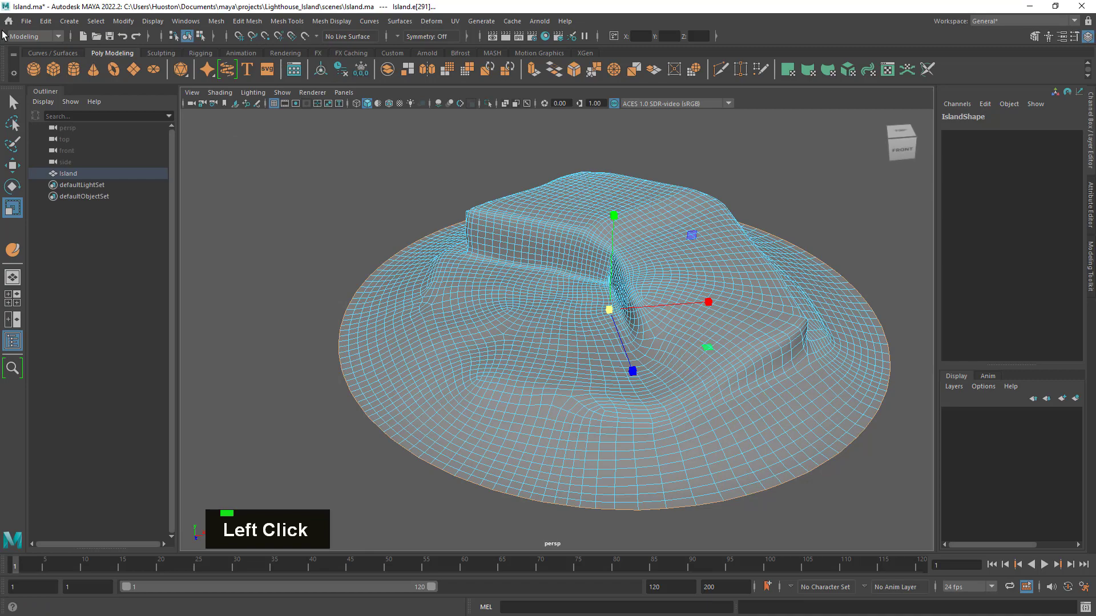
left_click(13, 102)
- Leave edge mode with the Island deselected and inspect its sloped rim as a shaded surface
mouse_move(678, 293)
left_mouse_down("alt")
mouse_move(685, 274)
mouse_move(697, 289)
left_mouse_up("alt")
right_click_drag(695, 193, 640, 206)
left_click(780, 176)
left_click_drag(640, 207, 679, 321, "alt")
right_click_drag(679, 320, 705, 355, "alt")
left_click_drag(706, 355, 691, 375, "alt")
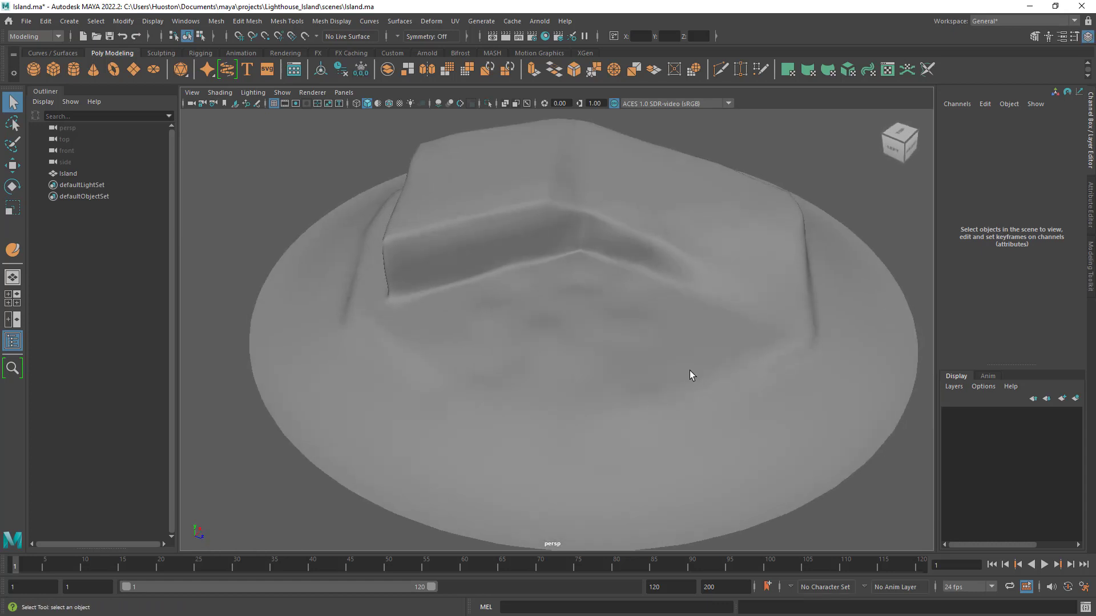
- Create a polygon disc at the origin and scale it uniformly to about 112.4 so it surrounds the island
left_click(151, 70)
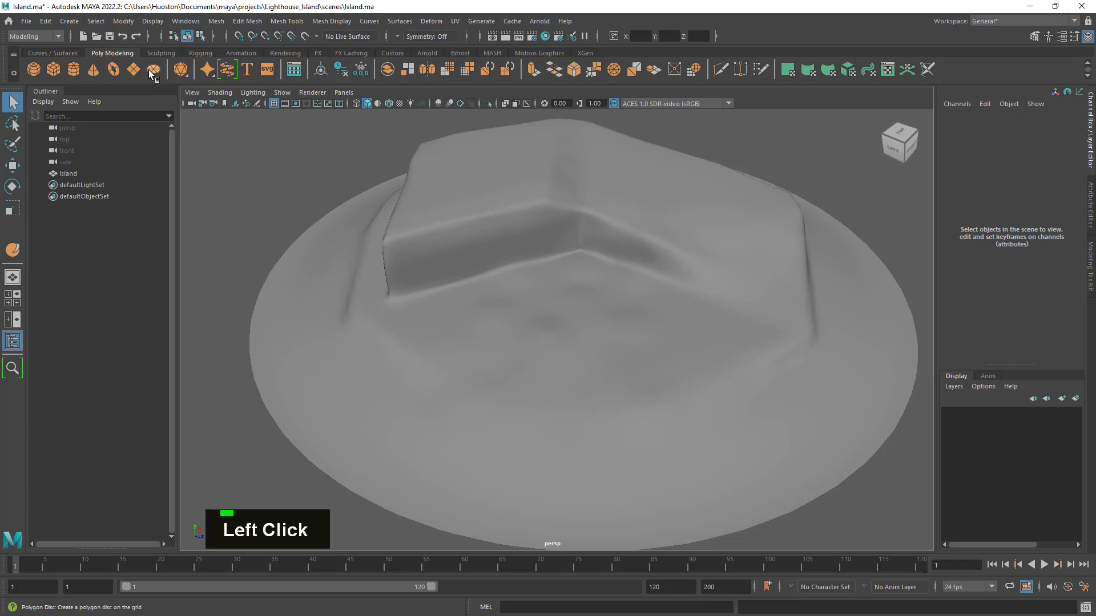
left_click(12, 209)
scroll(513, 325, "down", 5)
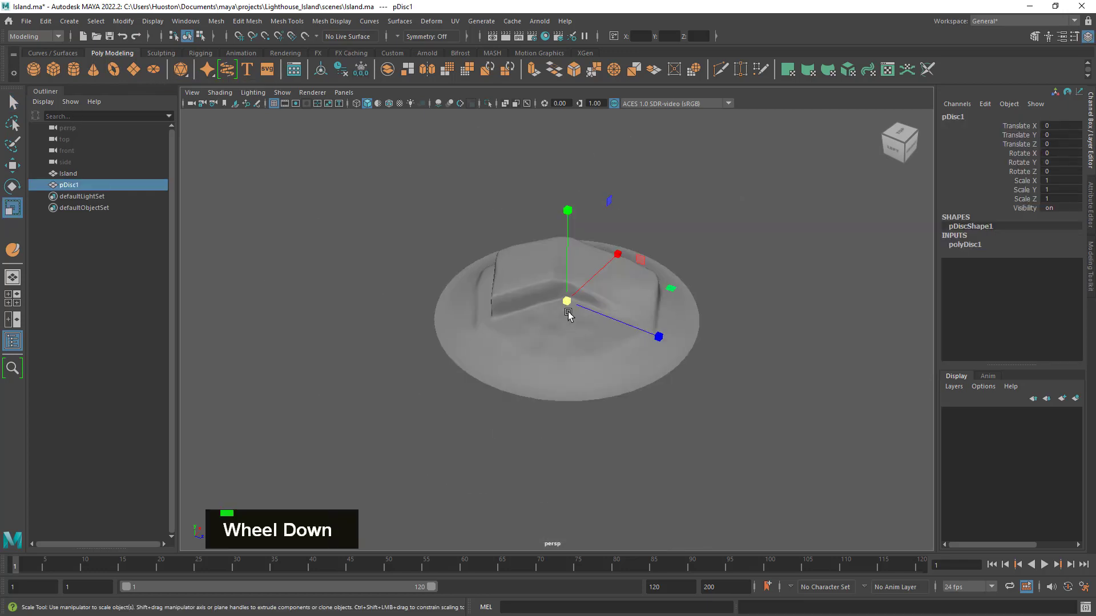
left_click_drag(563, 315, 687, 289)
right_click_drag(687, 289, 741, 367, "alt")
mouse_move(741, 367)
left_mouse_down("alt")
mouse_move(717, 379)
mouse_move(756, 372)
left_mouse_up("alt")
right_click_drag(756, 372, 641, 391, "alt")
left_click_drag(641, 392, 637, 388, "alt")
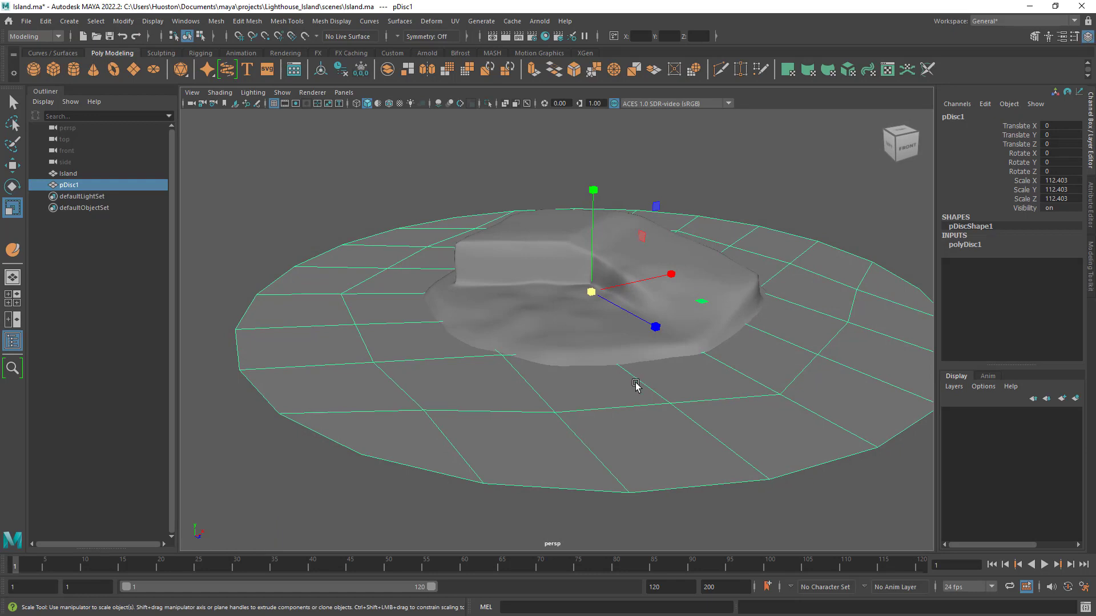
middle_click_drag(692, 375, 631, 360, "alt")
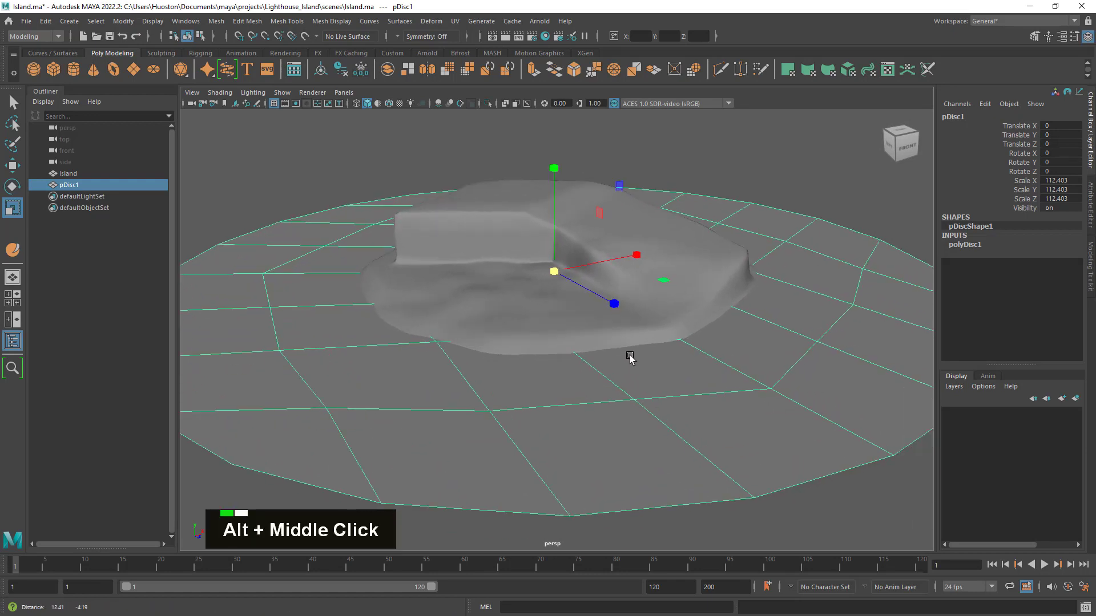
left_click_drag(631, 360, 624, 367, "alt")
middle_click_drag(624, 367, 599, 358, "alt")
left_click_drag(599, 358, 602, 362, "alt")
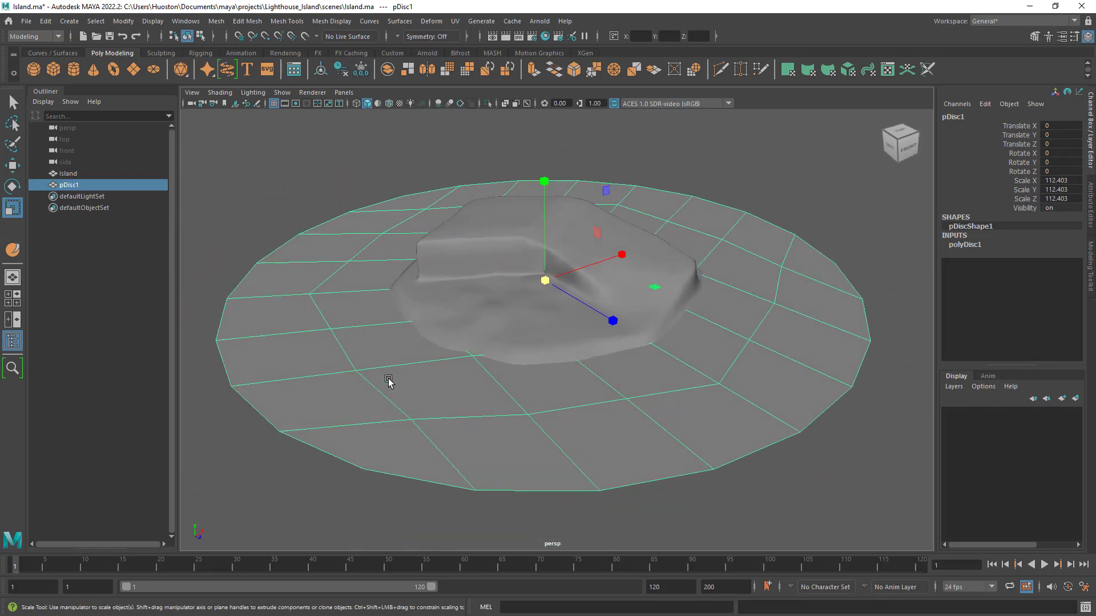
- Reduce the disc's uniform scale to about 101.54, return to the Select tool, and save the scene
left_click_drag(545, 280, 503, 306)
right_click_drag(502, 305, 553, 336, "alt")
middle_click_drag(554, 336, 576, 348, "alt")
left_click_drag(575, 349, 585, 282, "alt")
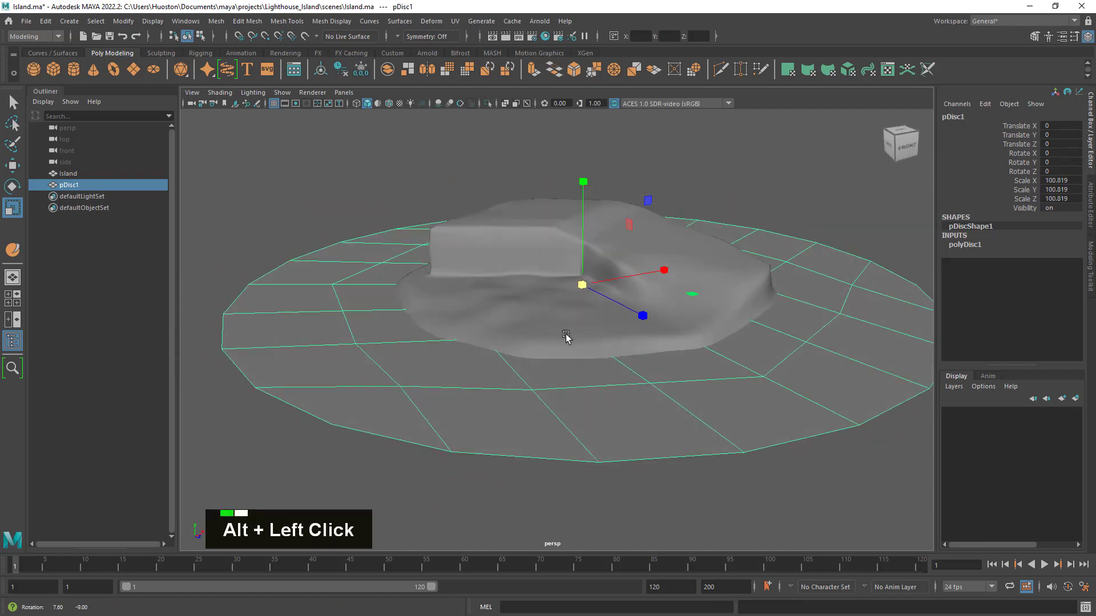
right_click_drag(647, 332, 630, 320, "alt")
middle_click_drag(630, 319, 619, 305, "alt")
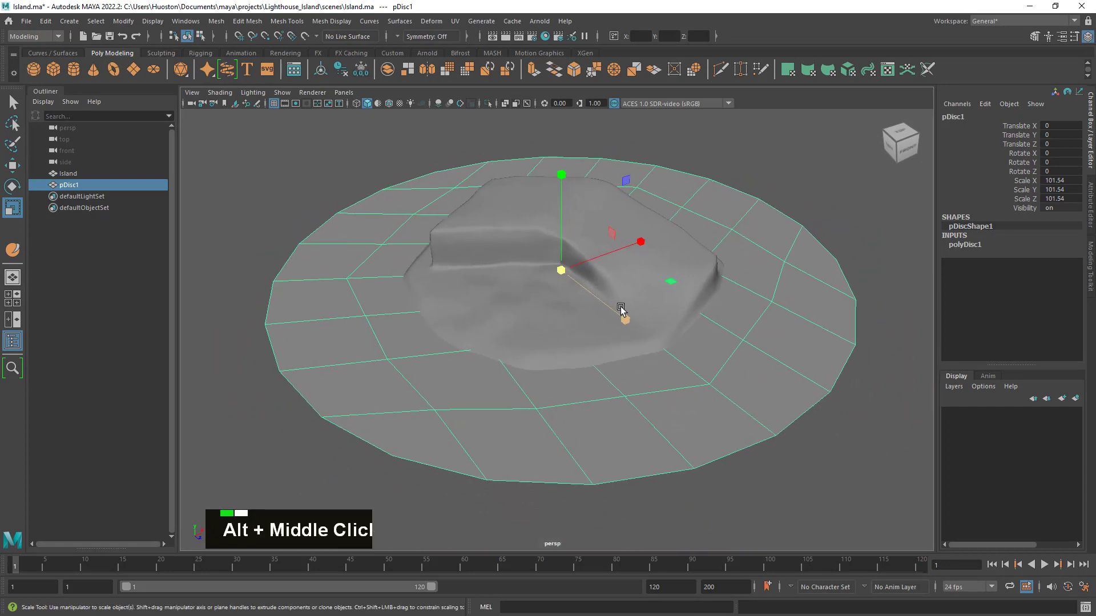
left_click_drag(619, 305, 628, 309, "alt")
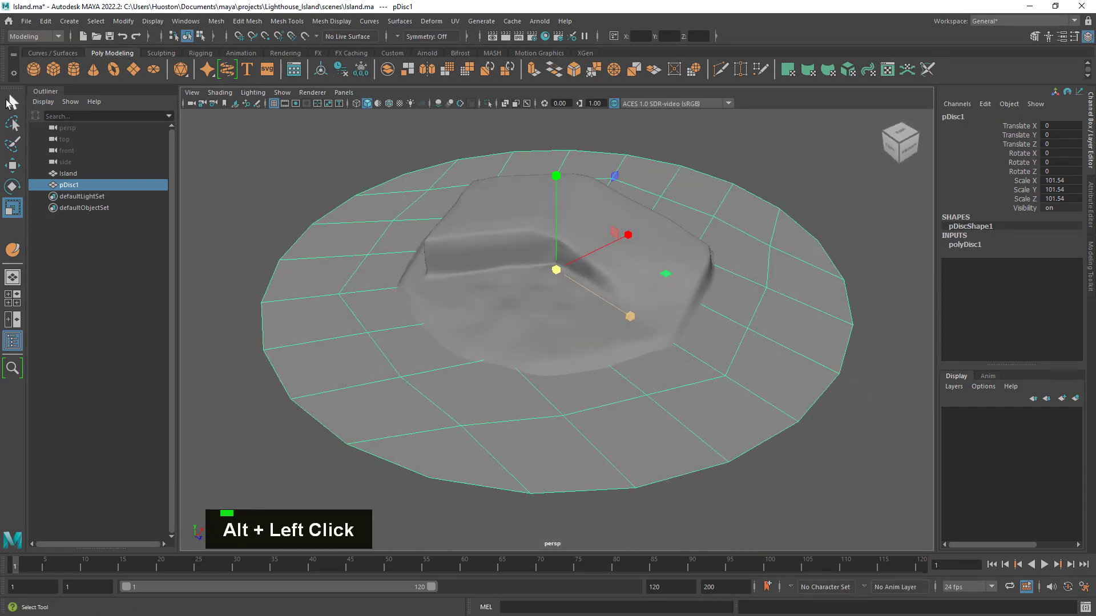
left_click(11, 102)
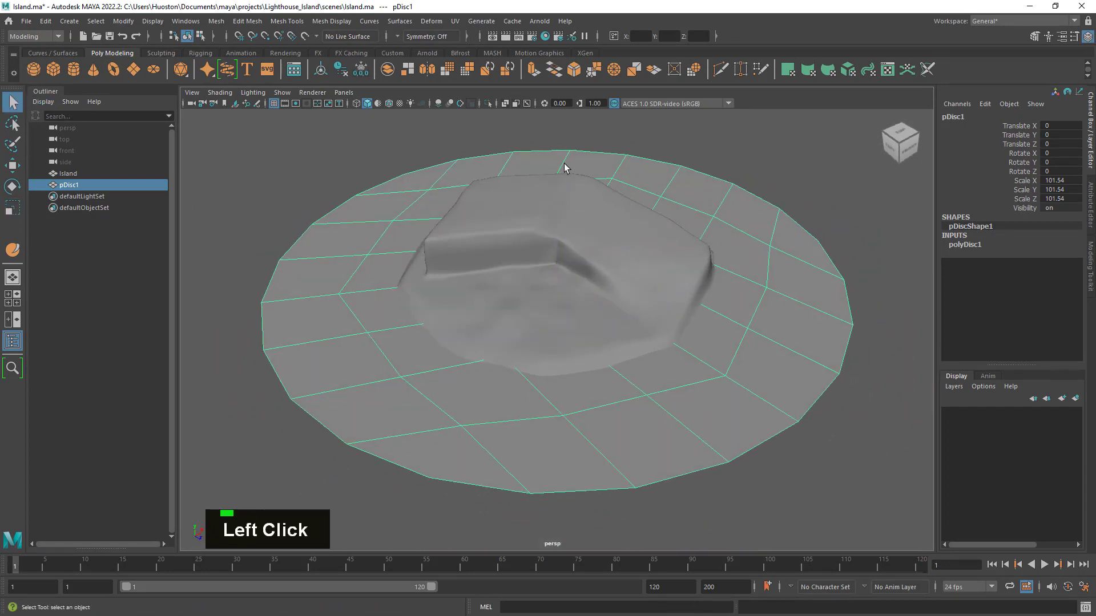
left_click(110, 36)
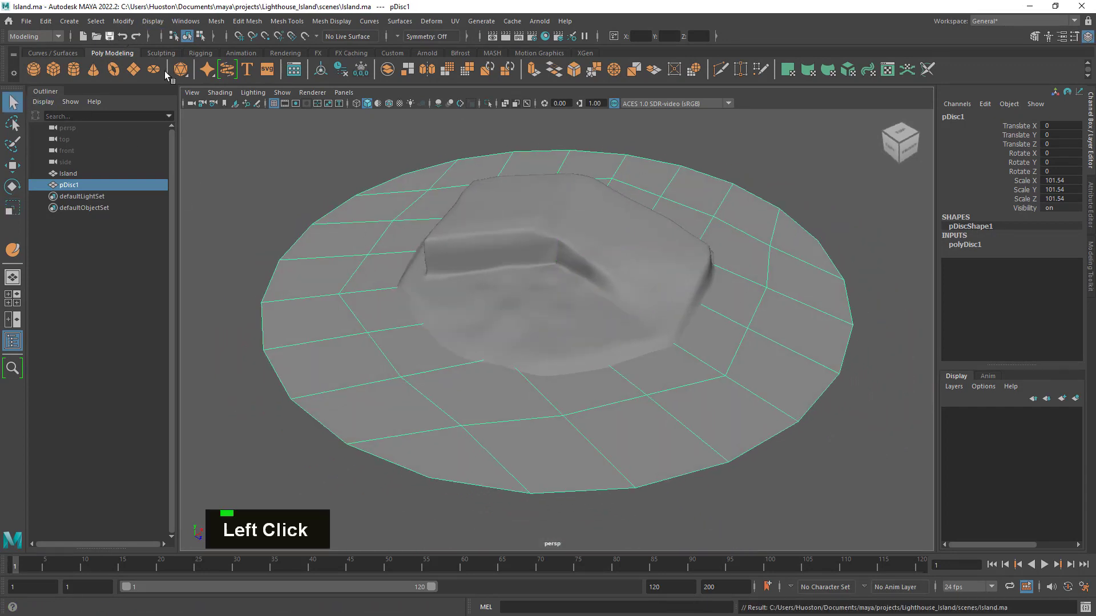
- Try the disc's subdivisions at 5 and 6, and settle on 7
right_click_drag(685, 278, 687, 283, "alt")
mouse_move(688, 283)
left_mouse_down("alt")
mouse_move(697, 269)
mouse_move(693, 279)
left_mouse_up("alt")
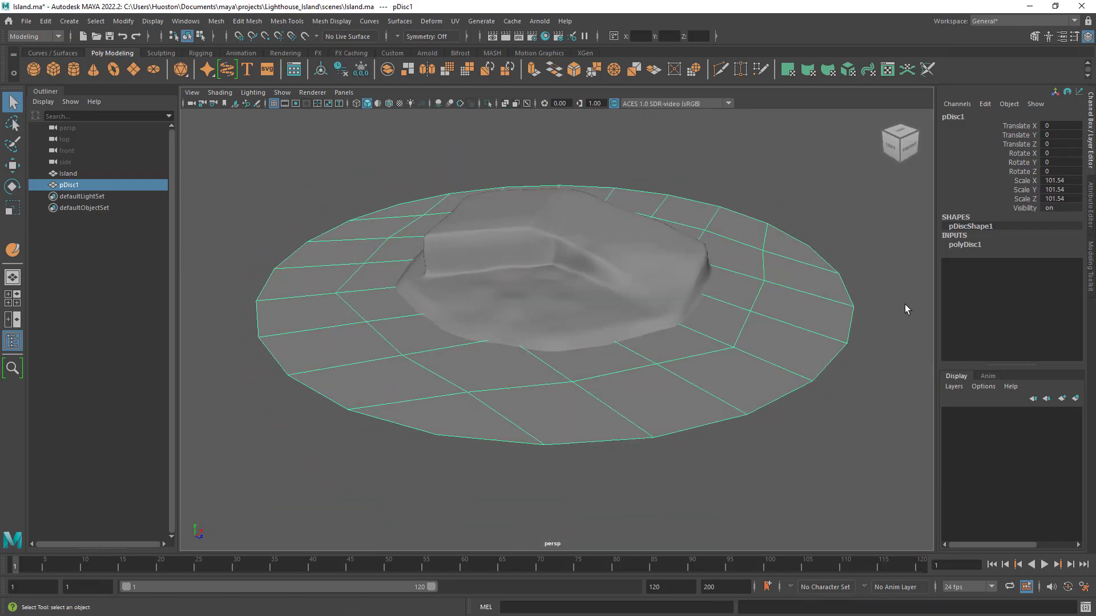
left_click(968, 244)
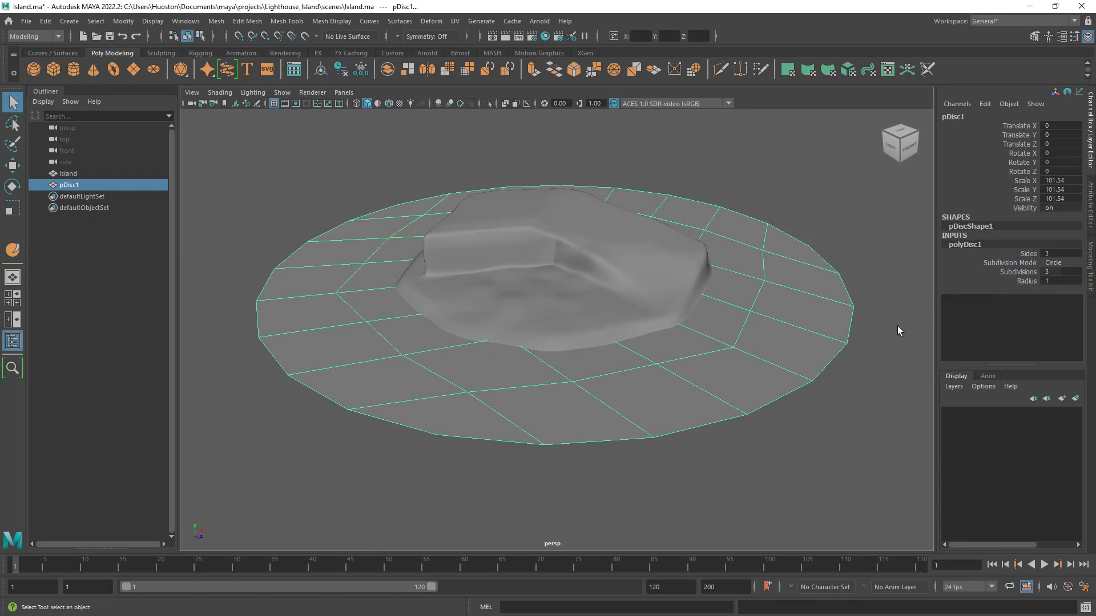
left_click(1056, 273)
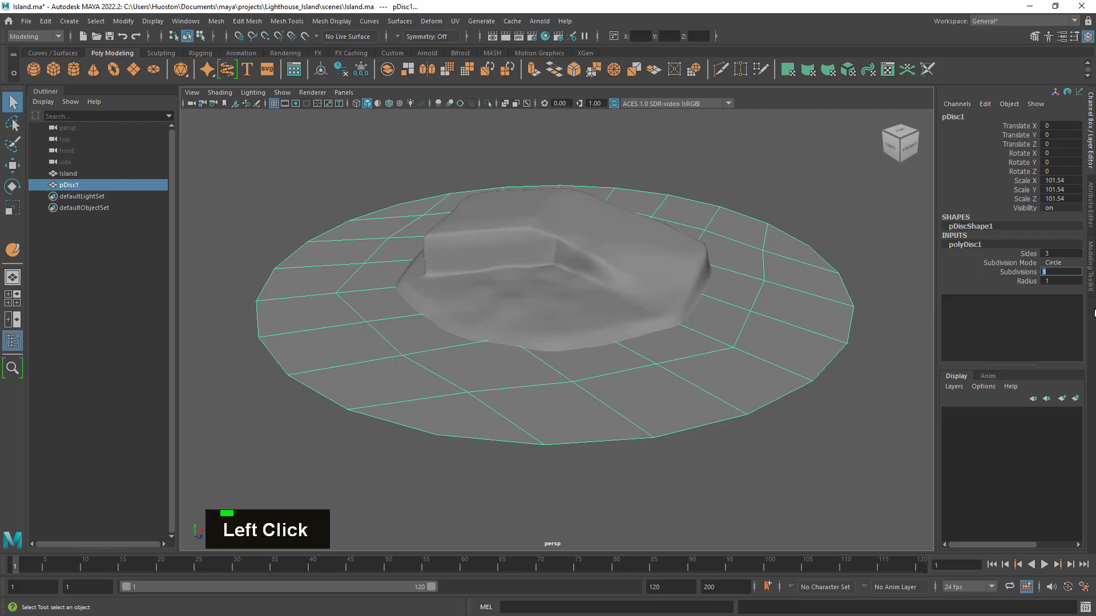
type("5")
key("Return")
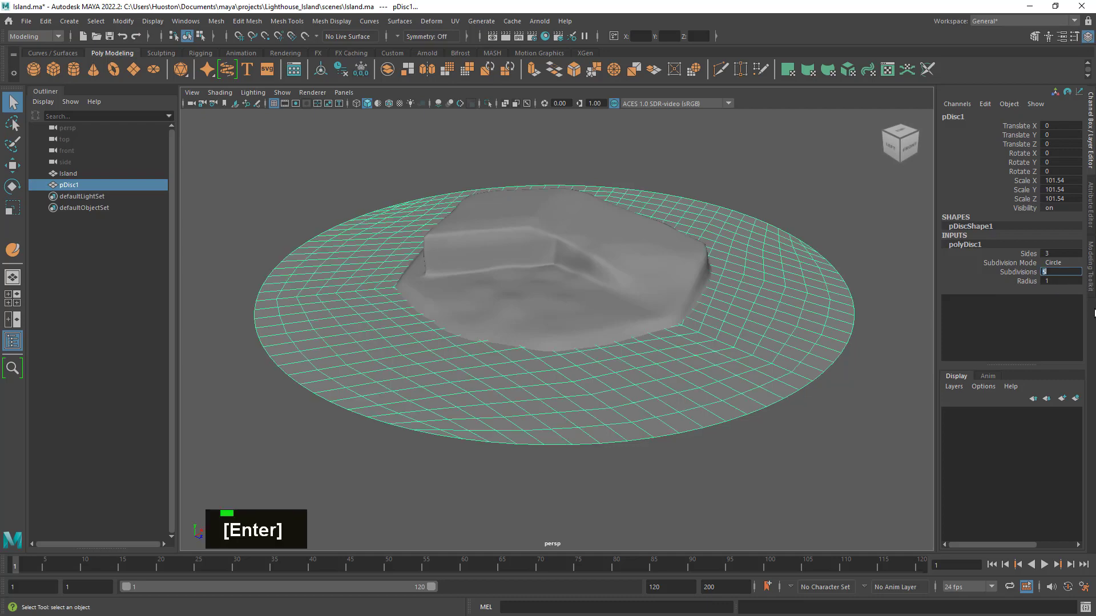
left_click_drag(775, 298, 651, 362, "alt")
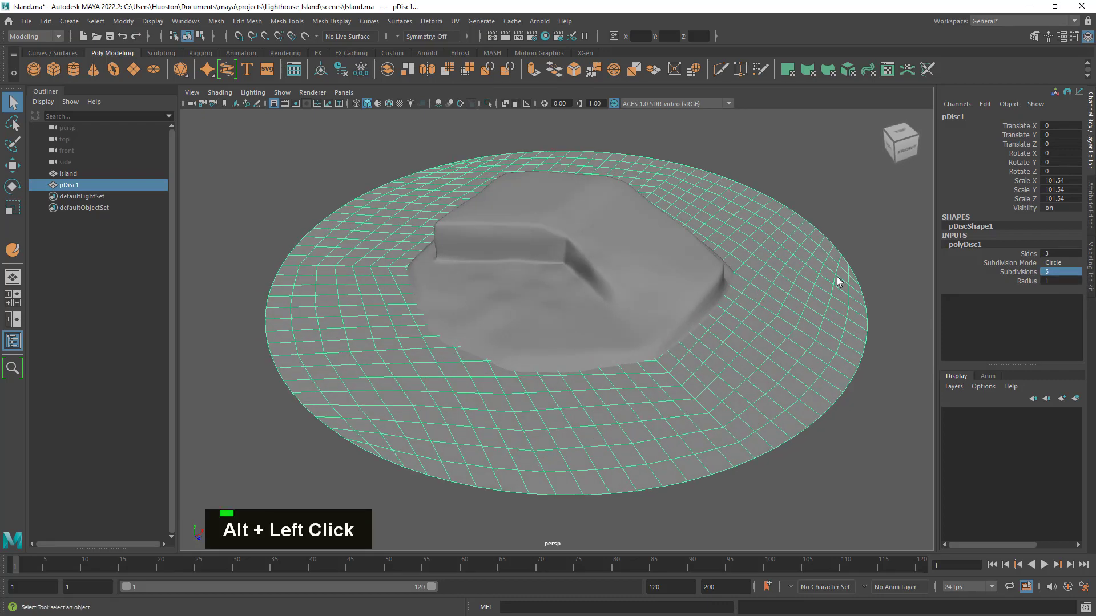
left_click(1056, 273)
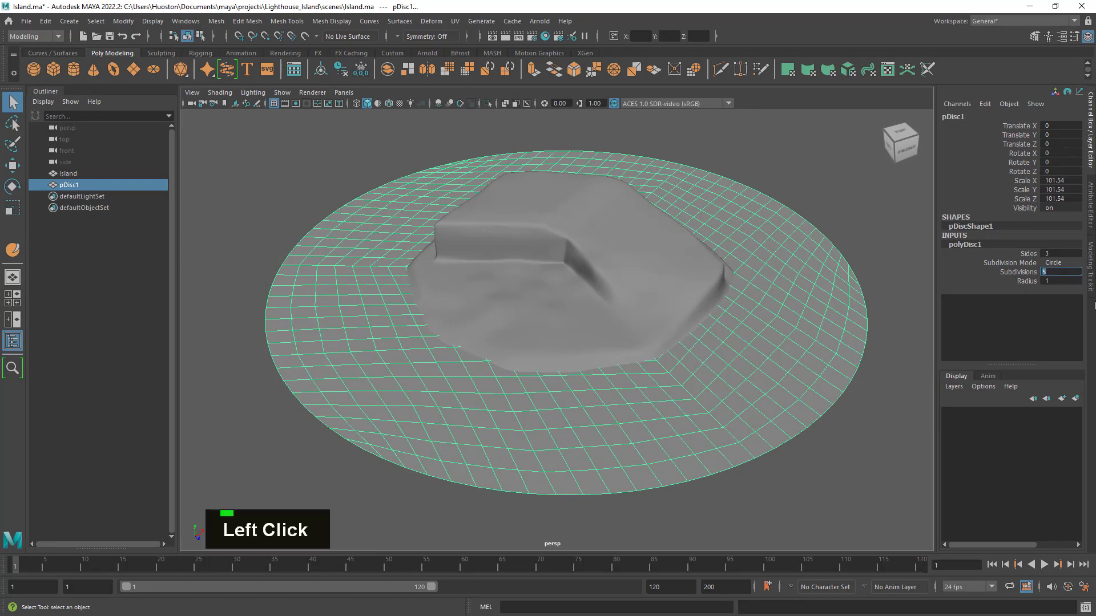
type("6")
key("Return")
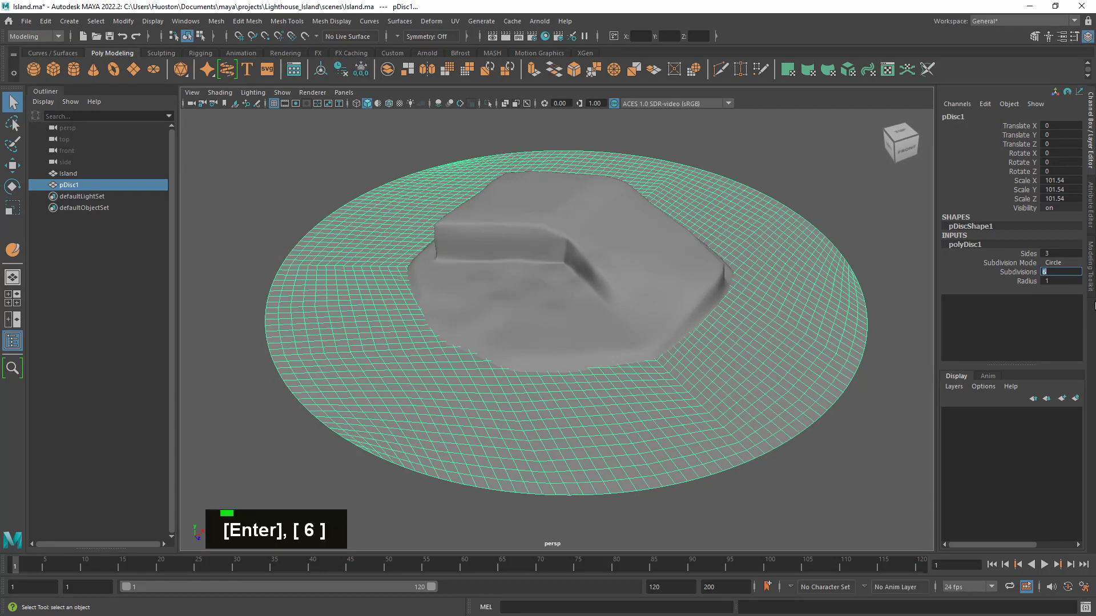
type("7")
key("Return")
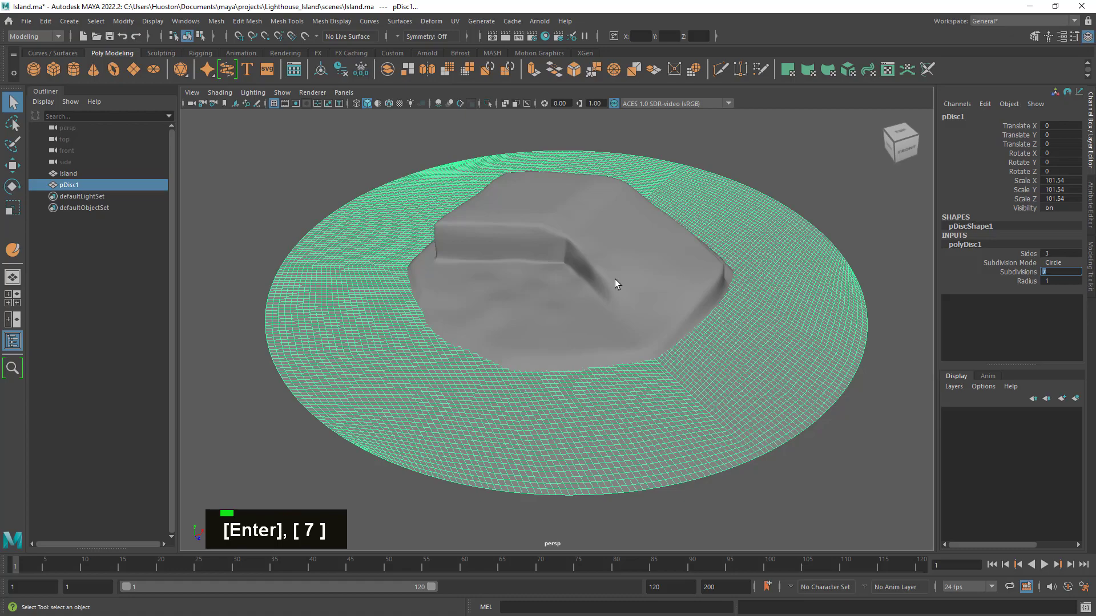
- Examine the disc's mesh density and how the island meets it from several angles
left_click_drag(614, 279, 704, 372, "alt")
right_click_drag(704, 371, 651, 355, "alt")
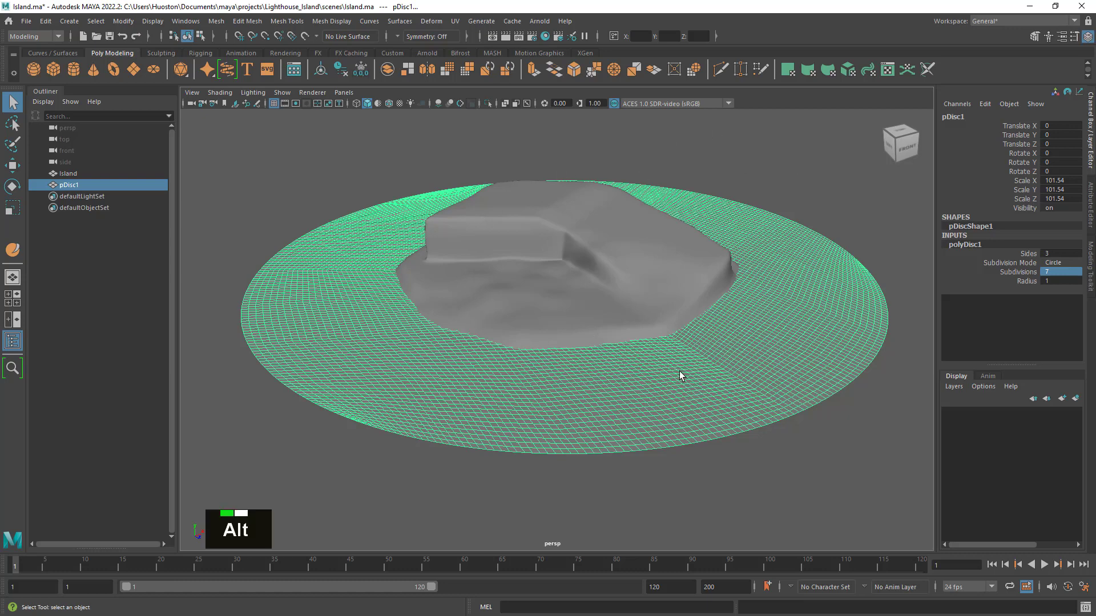
right_click_drag(683, 376, 684, 380, "alt")
left_click_drag(685, 381, 695, 380, "alt")
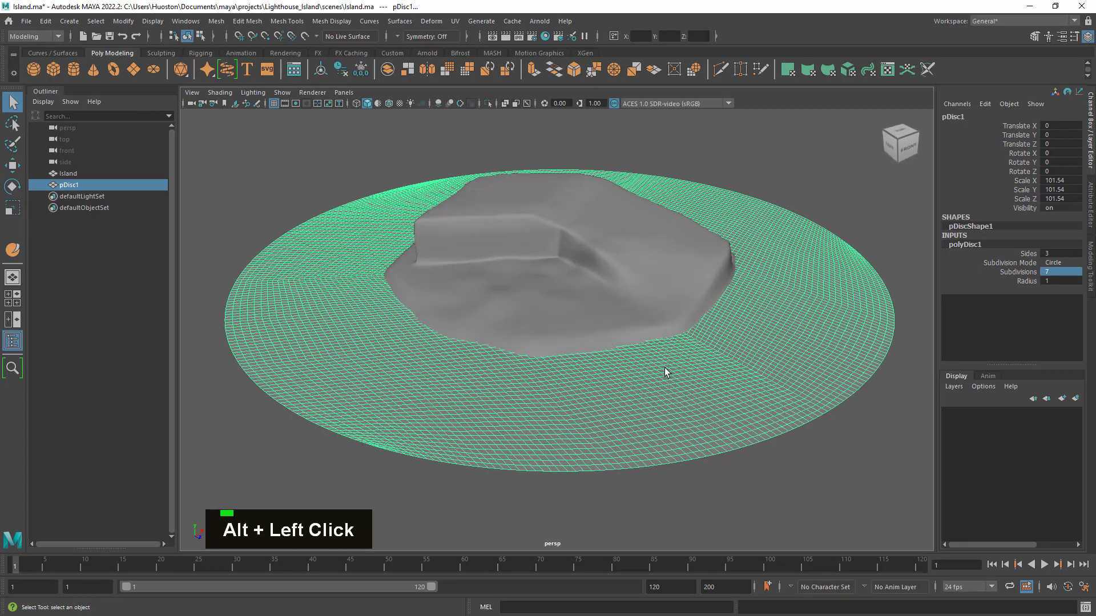
middle_click_drag(689, 364, 697, 367, "alt")
mouse_move(697, 367)
left_mouse_down("alt")
mouse_move(716, 374)
mouse_move(697, 350)
mouse_move(707, 344)
mouse_move(714, 372)
left_mouse_up("alt")
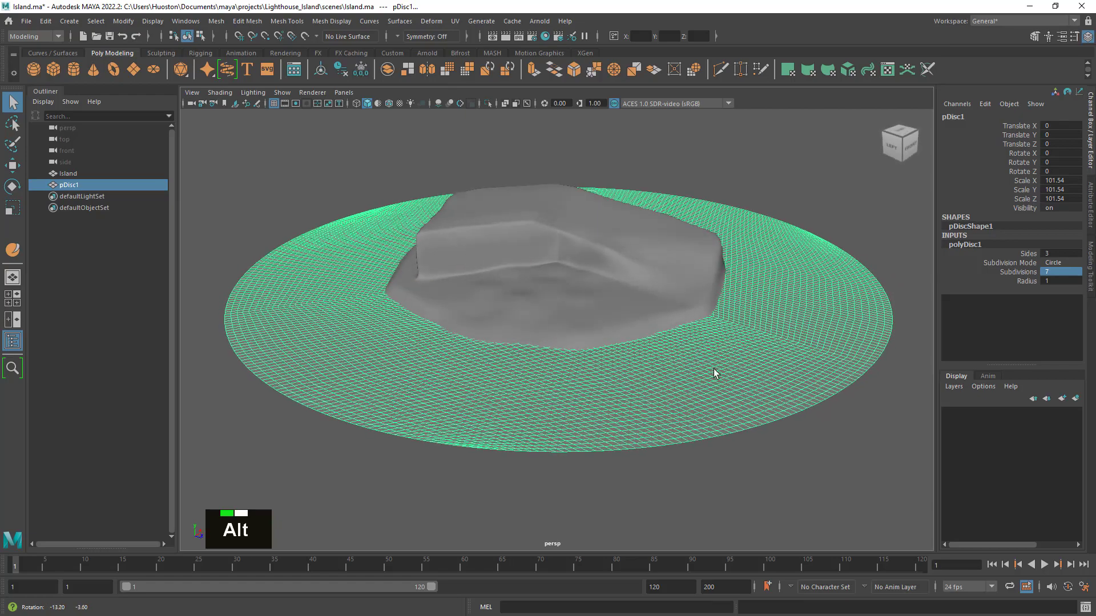
middle_click_drag(714, 374, 705, 335, "alt")
left_click_drag(704, 335, 704, 350, "alt")
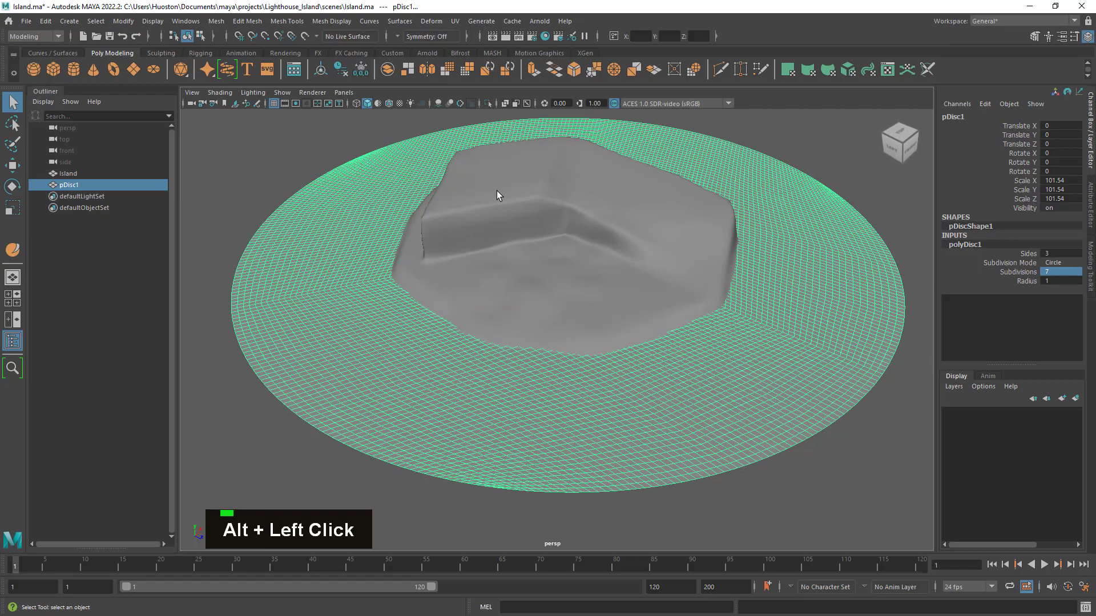
- Rename the disc as Ocean and save the scene
double_click(73, 184)
type("Oce")
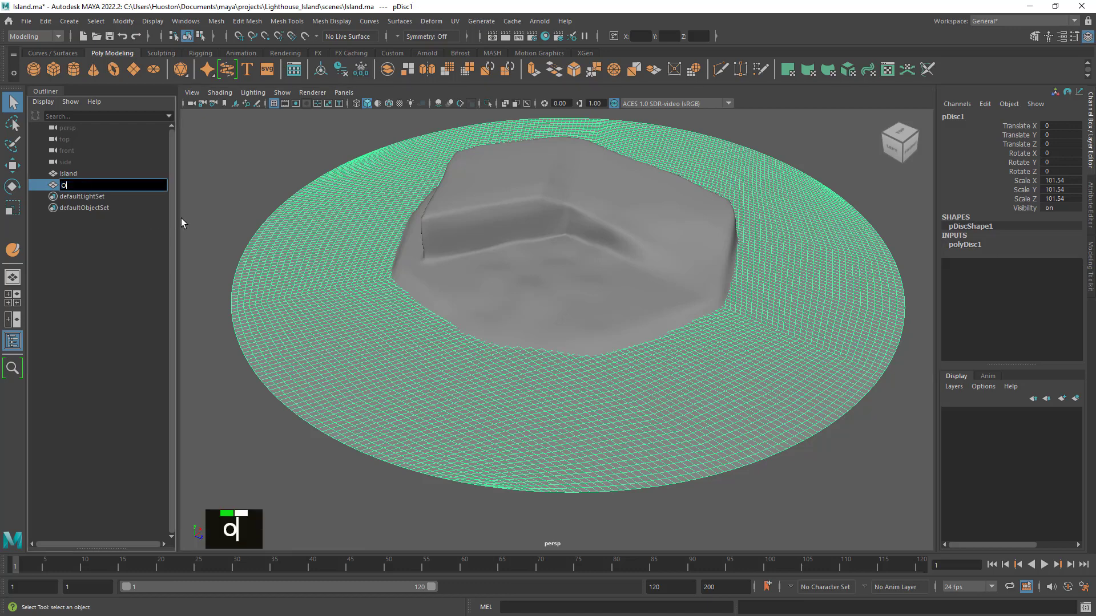
type("an")
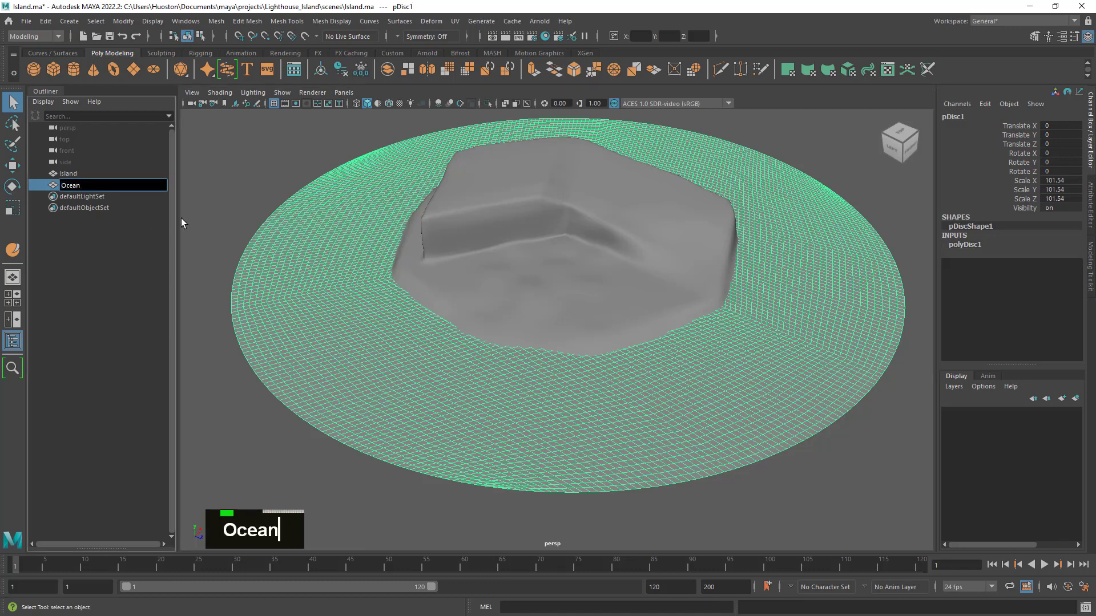
key("Return")
left_click_drag(310, 241, 453, 291, "alt")
right_click_drag(452, 291, 482, 303, "alt")
middle_click_drag(482, 303, 550, 323, "alt")
left_click_drag(551, 323, 544, 343, "alt")
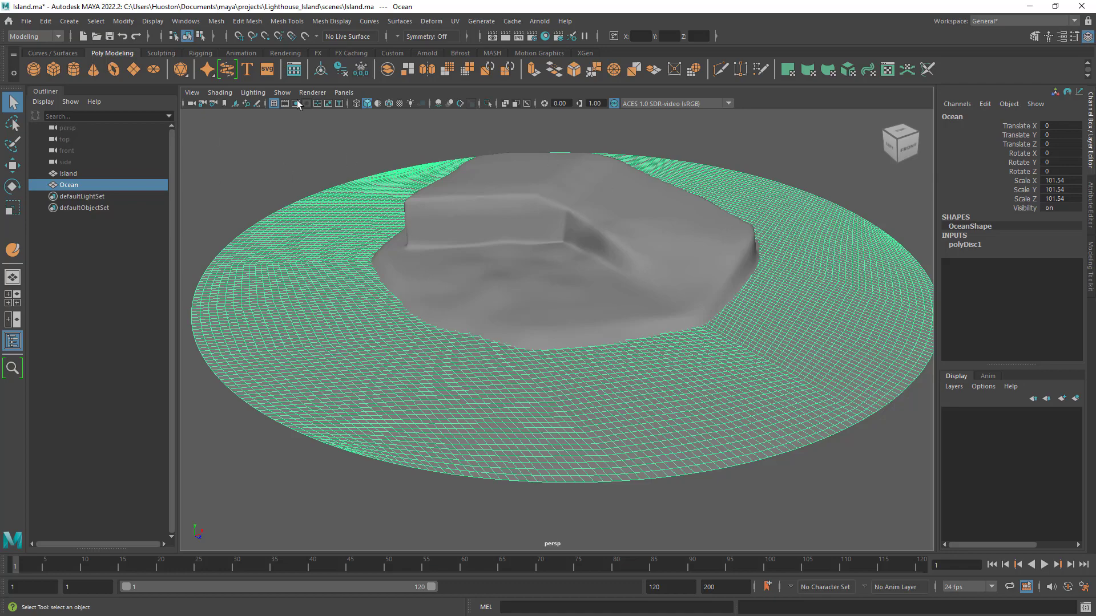
left_click(110, 36)
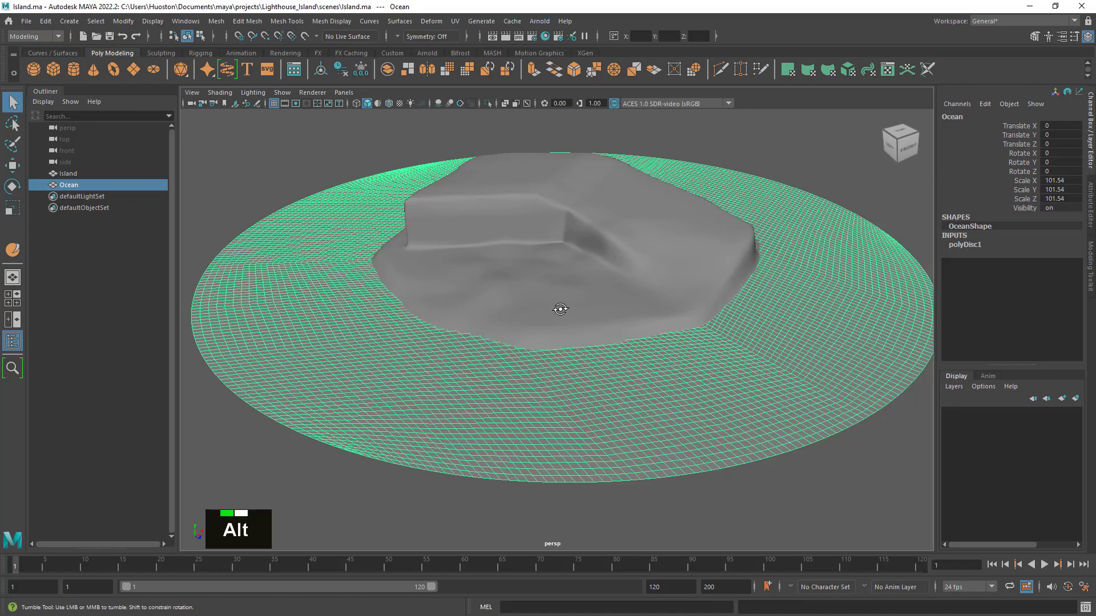
- Hide the Island mesh and select the Ocean disc
left_click_drag(560, 308, 567, 312, "alt")
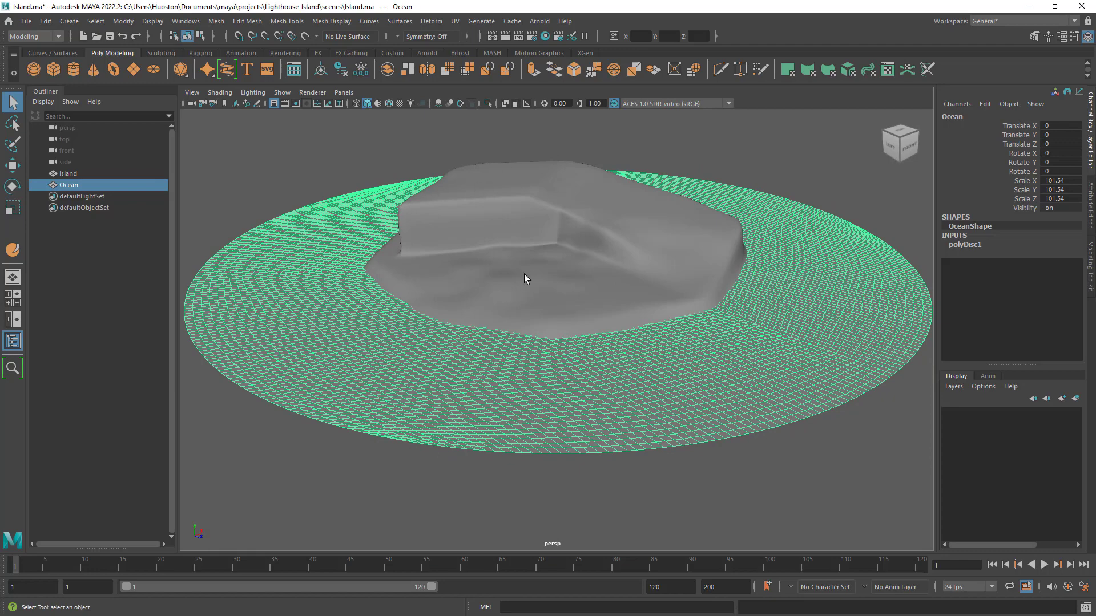
left_click_drag(597, 312, 602, 317, "alt")
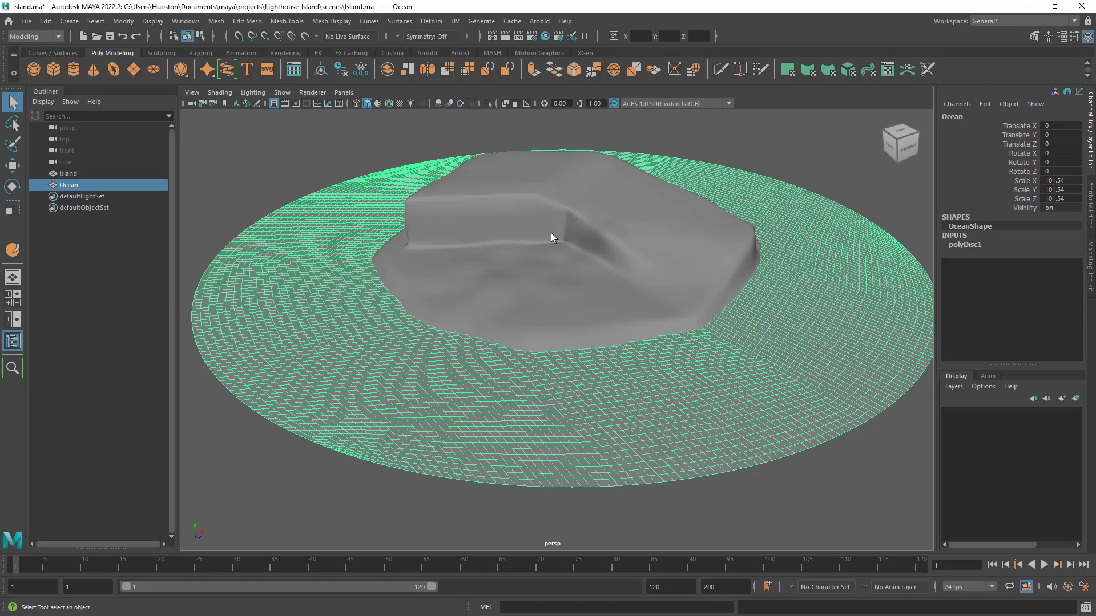
left_click(612, 243)
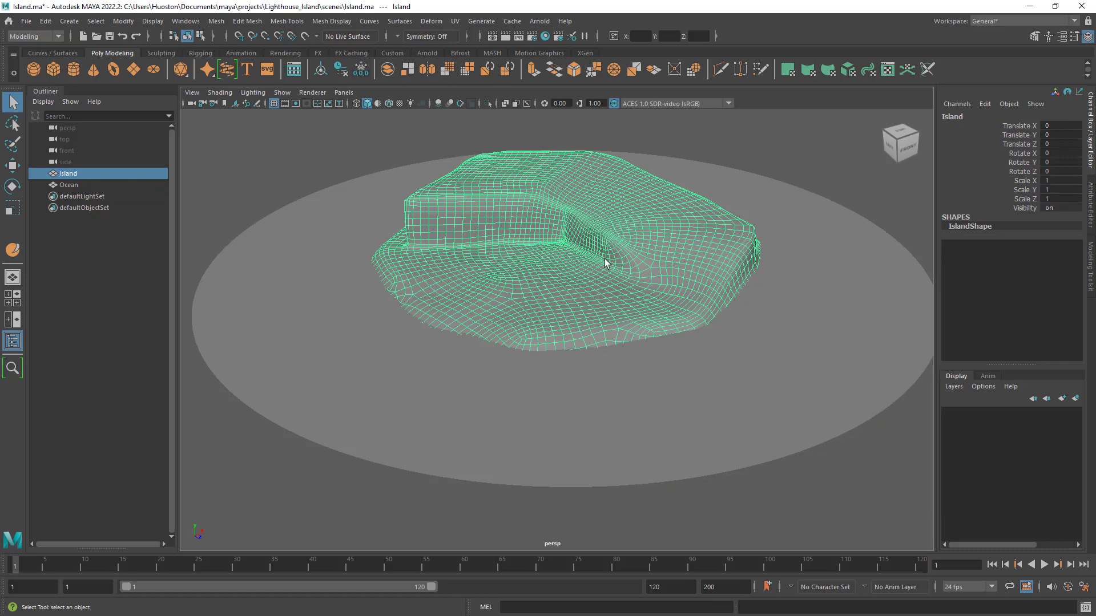
key("ctrl+h")
left_click(560, 328)
left_click(603, 306)
left_click_drag(603, 306, 599, 326, "alt")
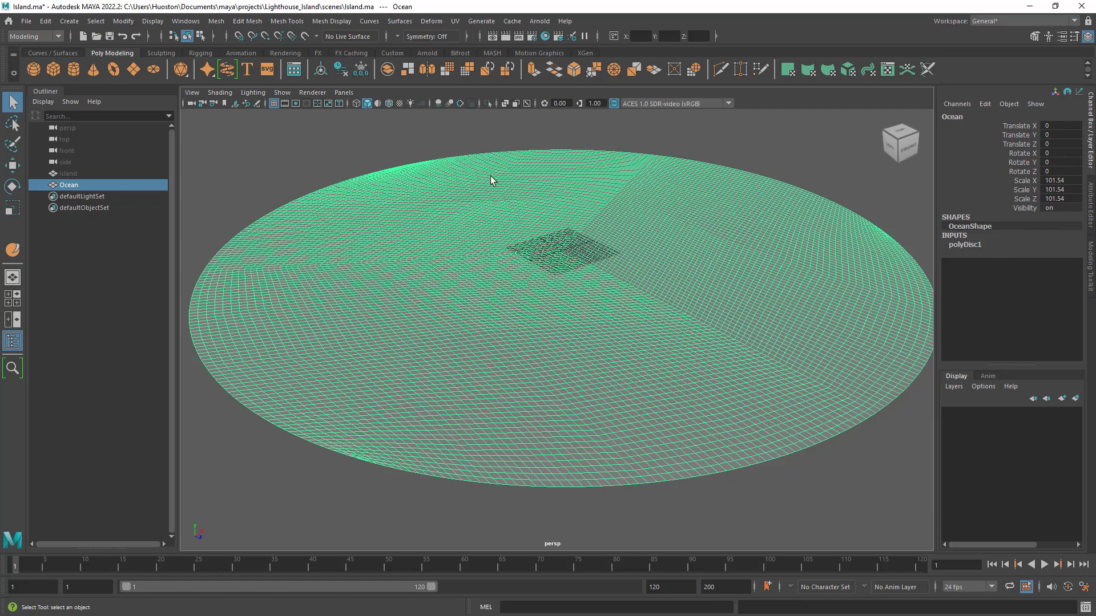
- Delete the Ocean disc's construction history, freeze its transformations, and save the scene
left_click(342, 68)
left_click(361, 69)
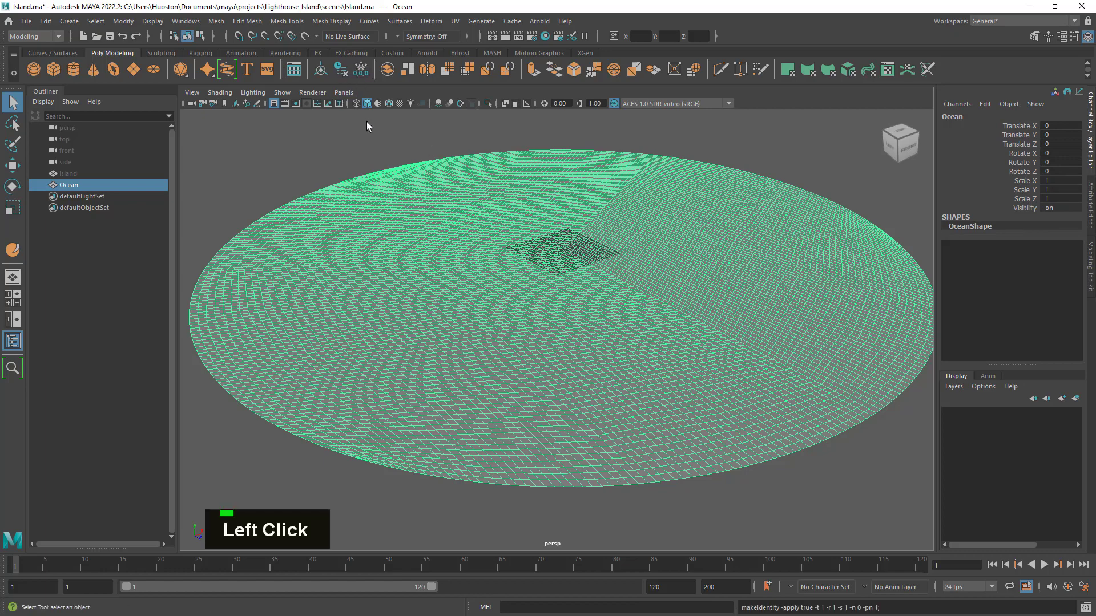
left_click_drag(463, 168, 475, 172, "alt")
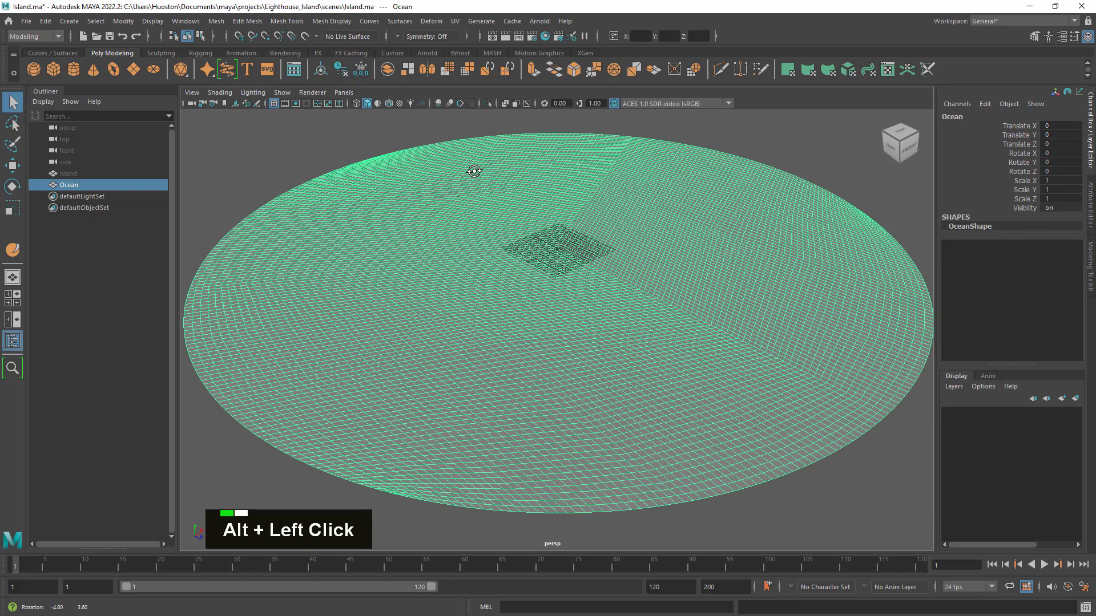
left_click(109, 36)
- Create a Texture deformer on the Ocean disc with the deformer options reset to their defaults
left_click(41, 36)
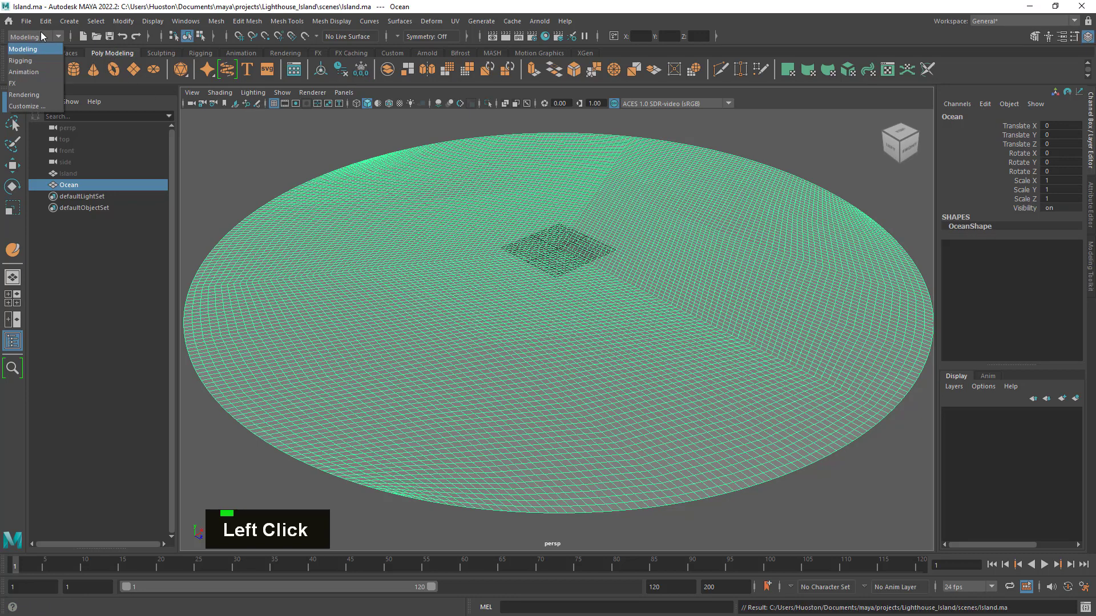
left_click(44, 72)
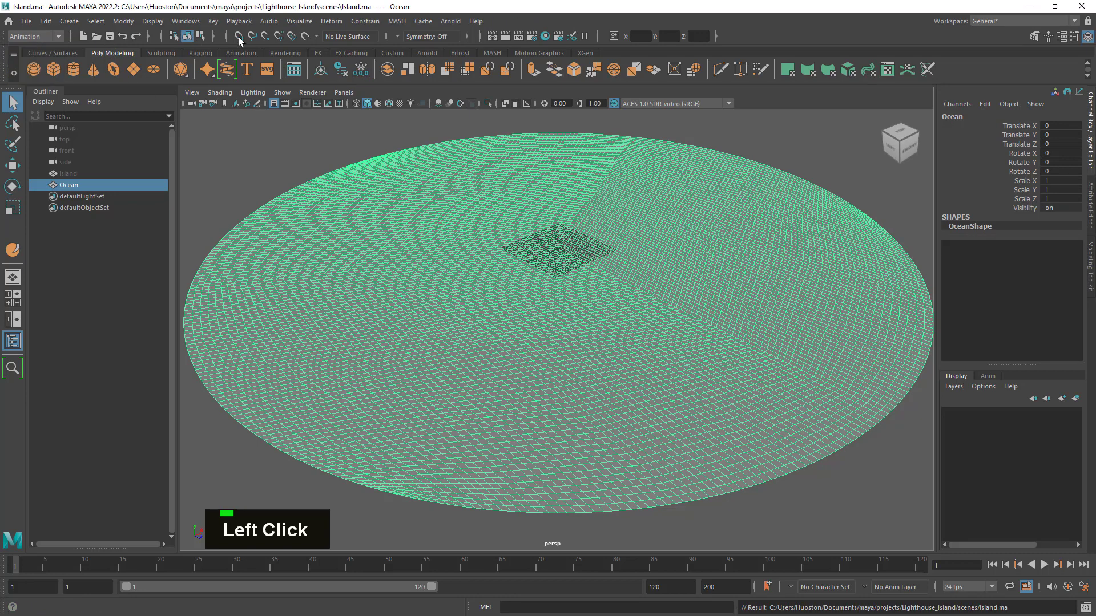
left_click(332, 22)
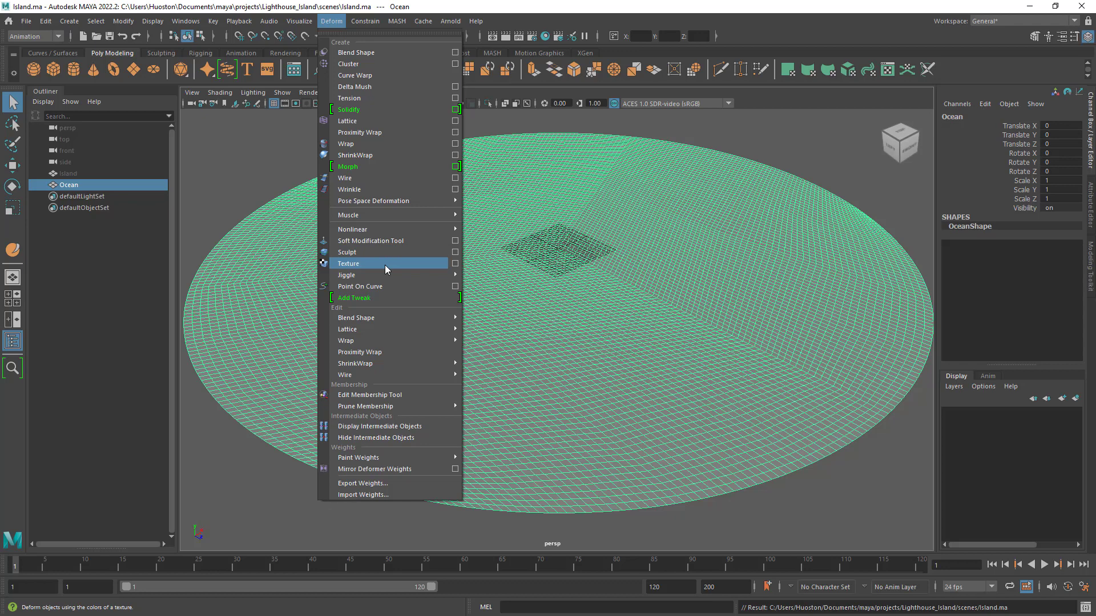
left_click(453, 263)
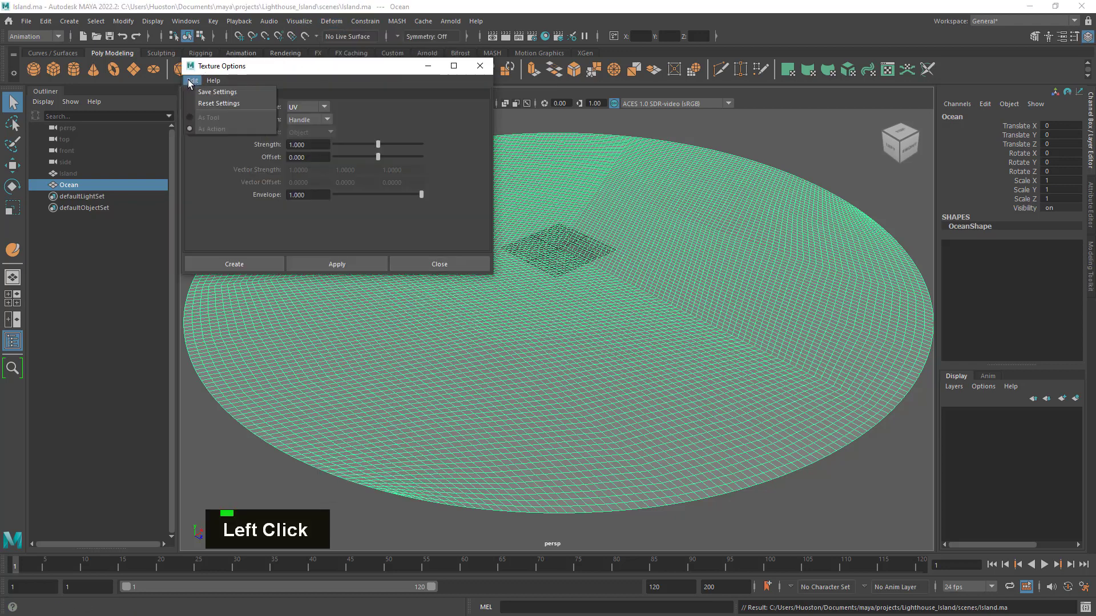
left_click(219, 103)
left_click(248, 263)
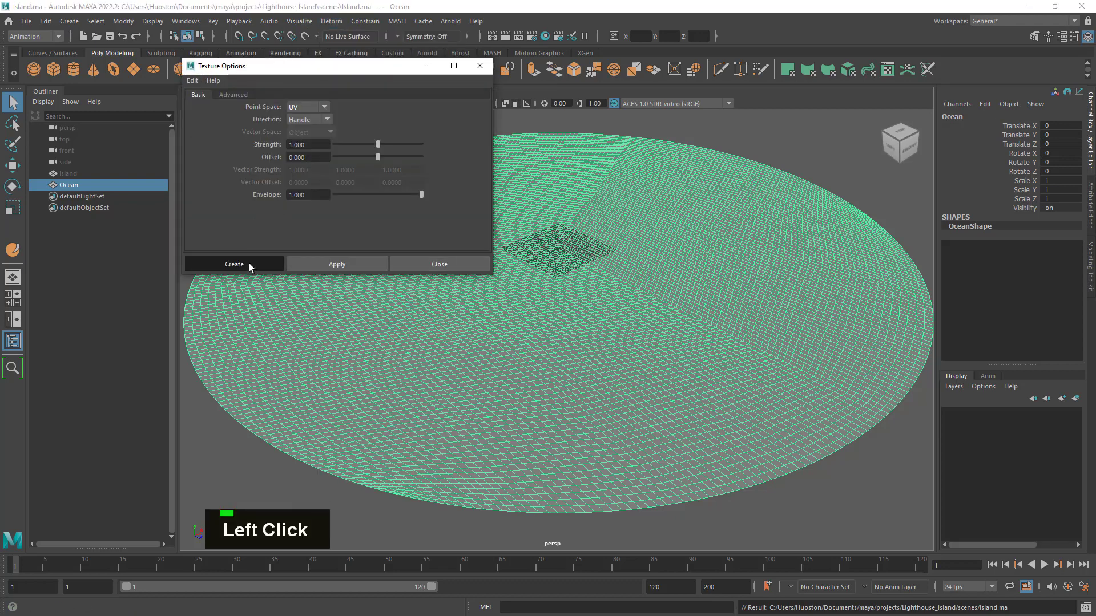
- Examine the Ocean disc and its new texture deformer handle from several angles and distances
left_click_drag(499, 343, 664, 345, "alt")
left_click(663, 345)
right_click_drag(665, 344, 555, 313, "alt")
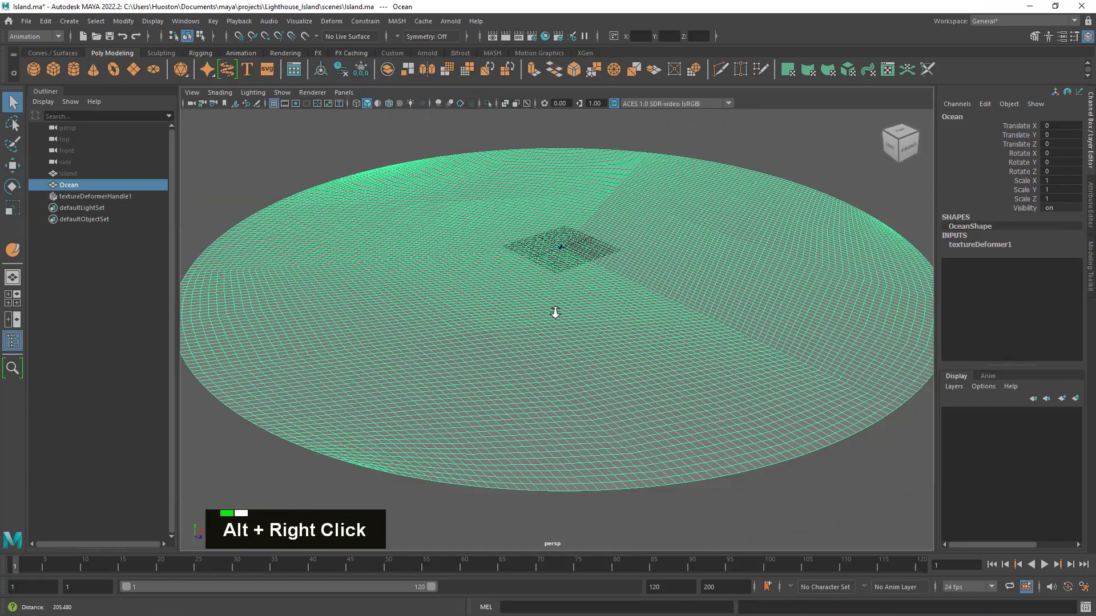
left_click_drag(555, 313, 600, 335, "alt")
right_click_drag(599, 335, 671, 350, "alt")
middle_click_drag(672, 351, 658, 280, "alt")
mouse_move(658, 279)
left_mouse_down("alt")
mouse_move(653, 306)
mouse_move(654, 296)
left_mouse_up("alt")
middle_click_drag(654, 296, 662, 325, "alt")
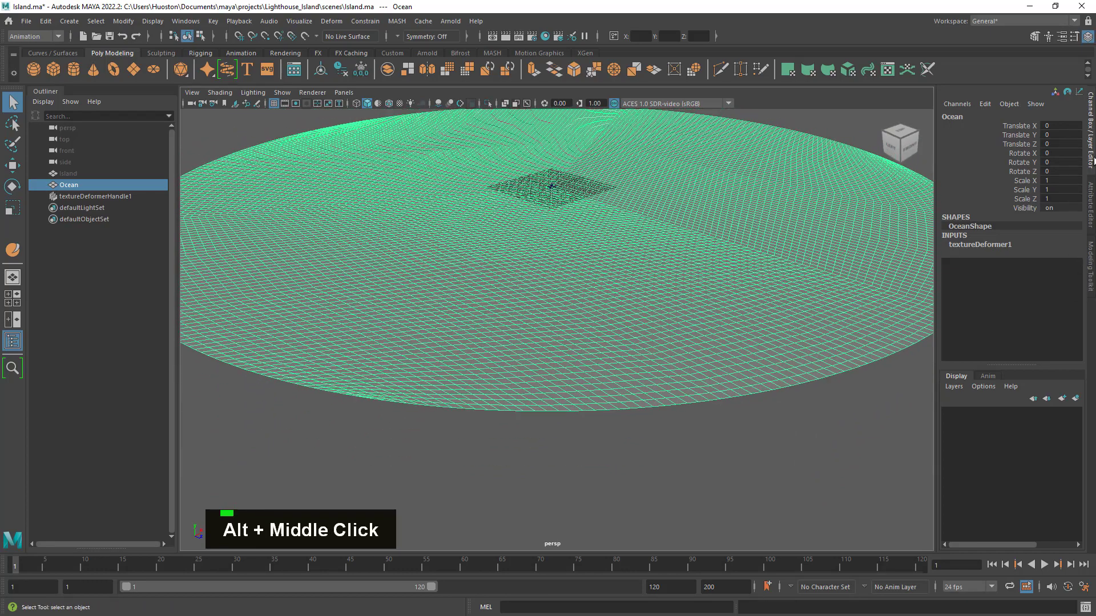
- Select the texture deformer handle and inspect the textureDeformer1 input's channels
left_click(85, 197)
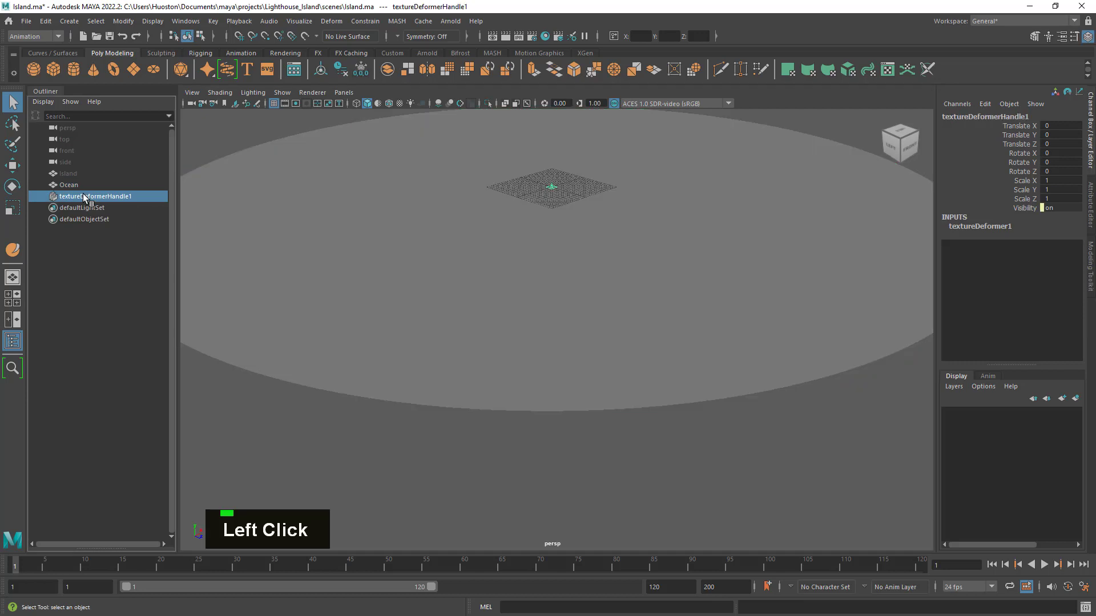
left_click(958, 227)
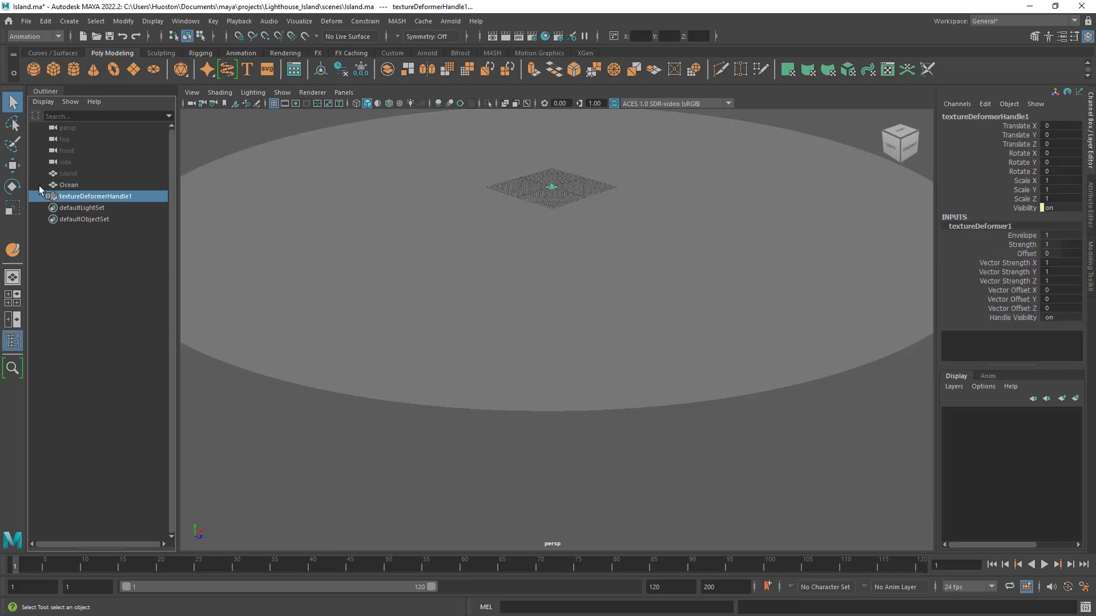
left_click(73, 196)
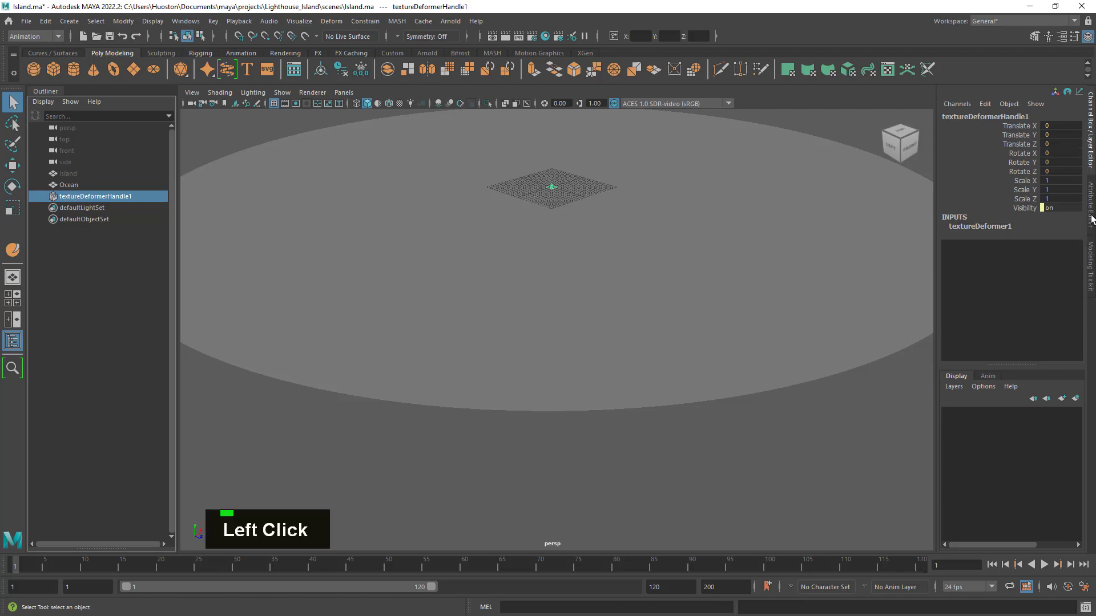
- Select the Ocean disc and show its textureDeformer1 attributes with a closer, lower view of the surface
left_click(671, 263)
left_click(1091, 224)
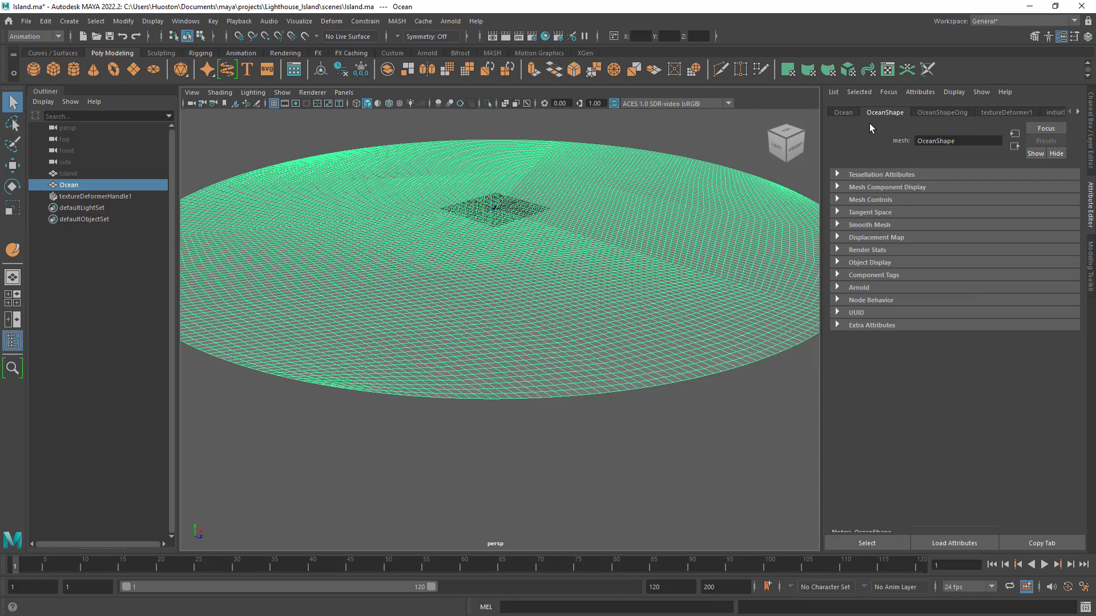
left_click(942, 112)
left_click(1005, 113)
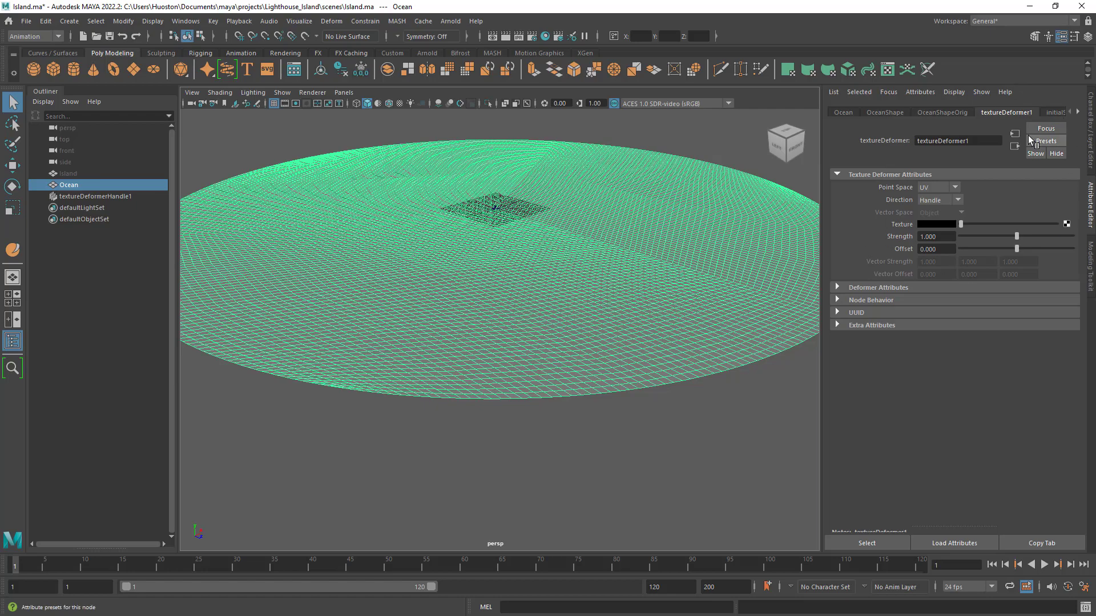
middle_click_drag(742, 219, 737, 285, "alt")
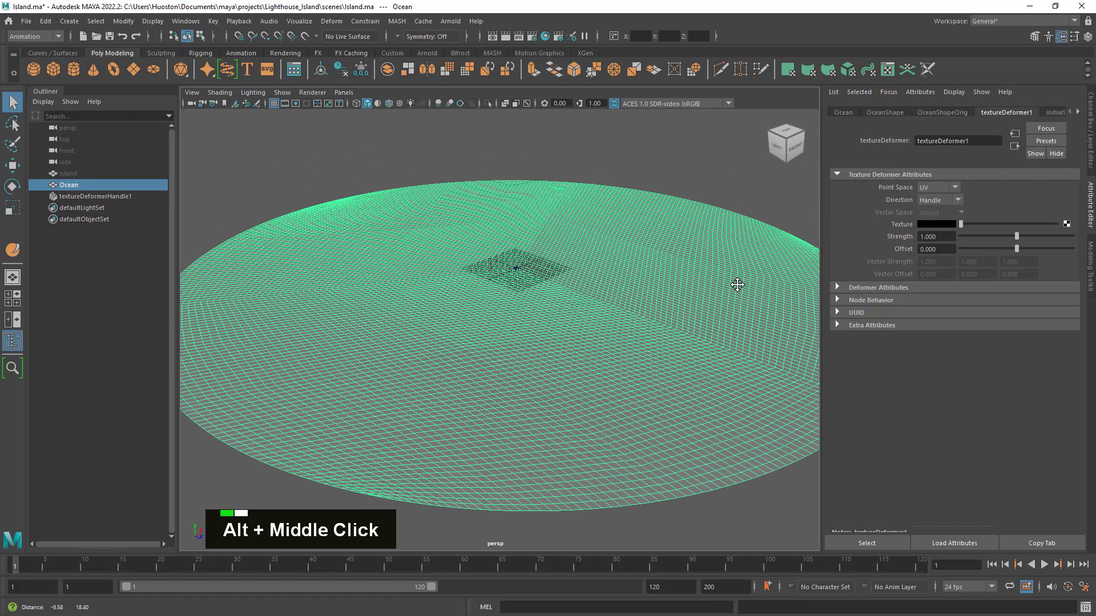
left_click_drag(737, 285, 729, 274, "alt")
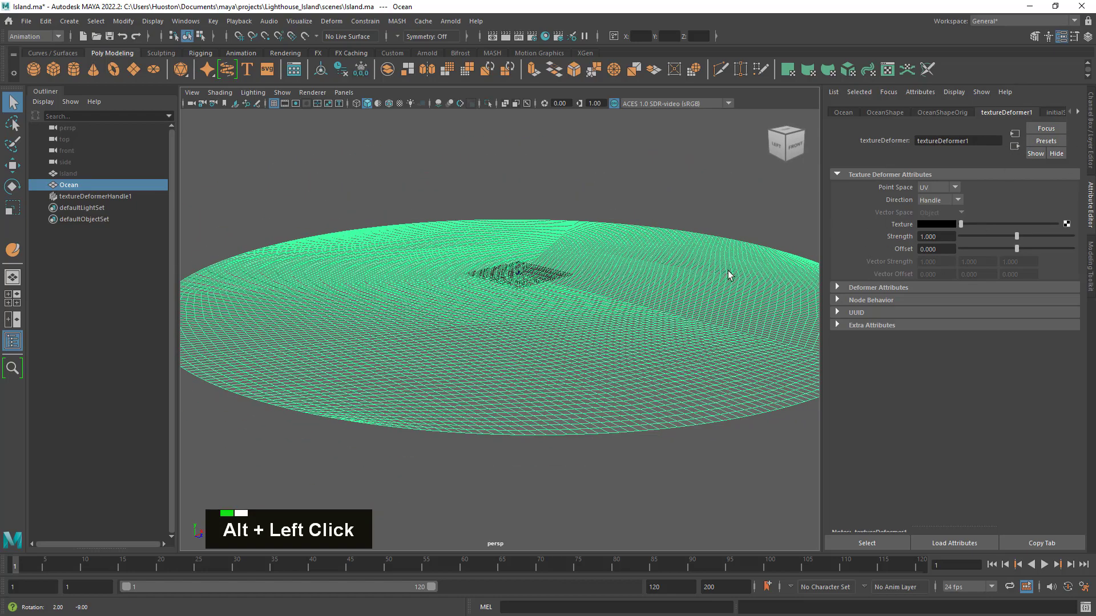
right_click_drag(729, 274, 722, 298, "alt")
middle_click_drag(721, 299, 694, 283, "alt")
left_click(683, 189)
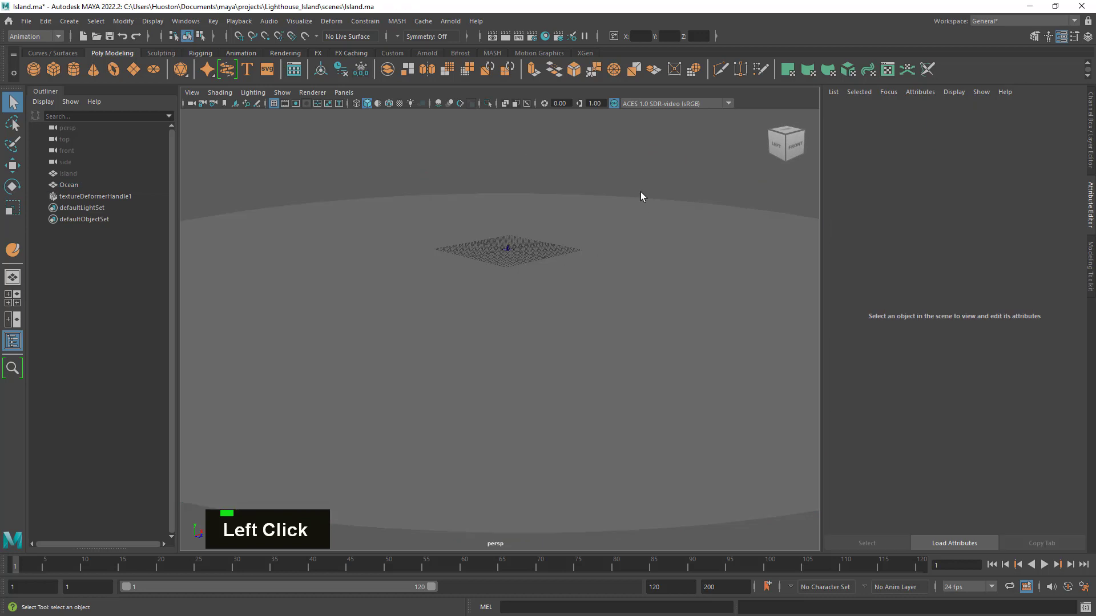
left_click_drag(678, 219, 678, 217)
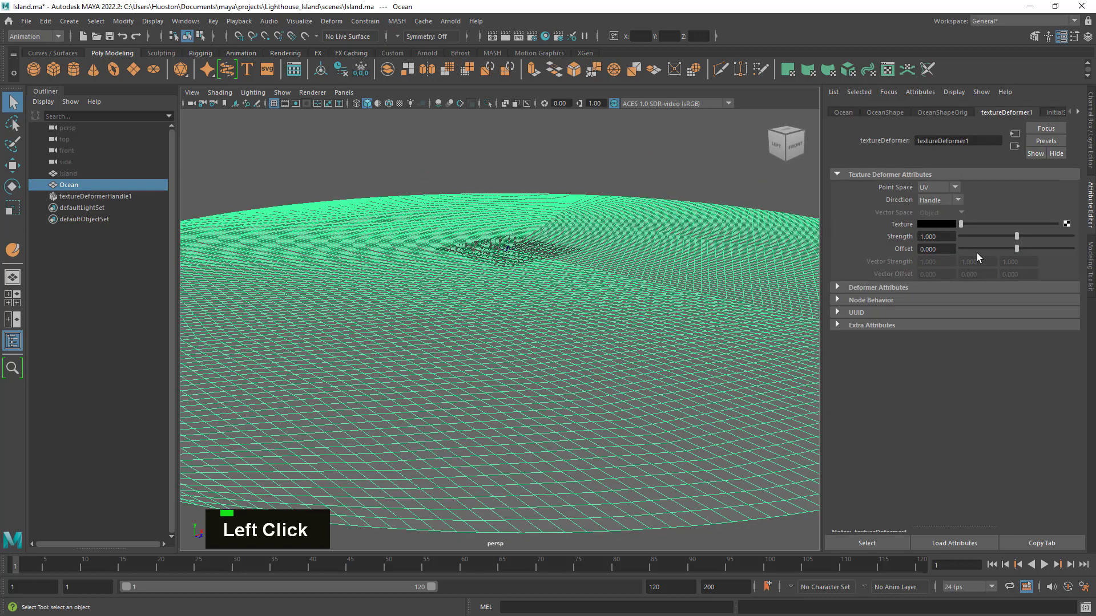
- Set the texture deformer's Strength to 2 while trying out the brightness of its Texture colour
left_click_drag(1017, 235, 1094, 246)
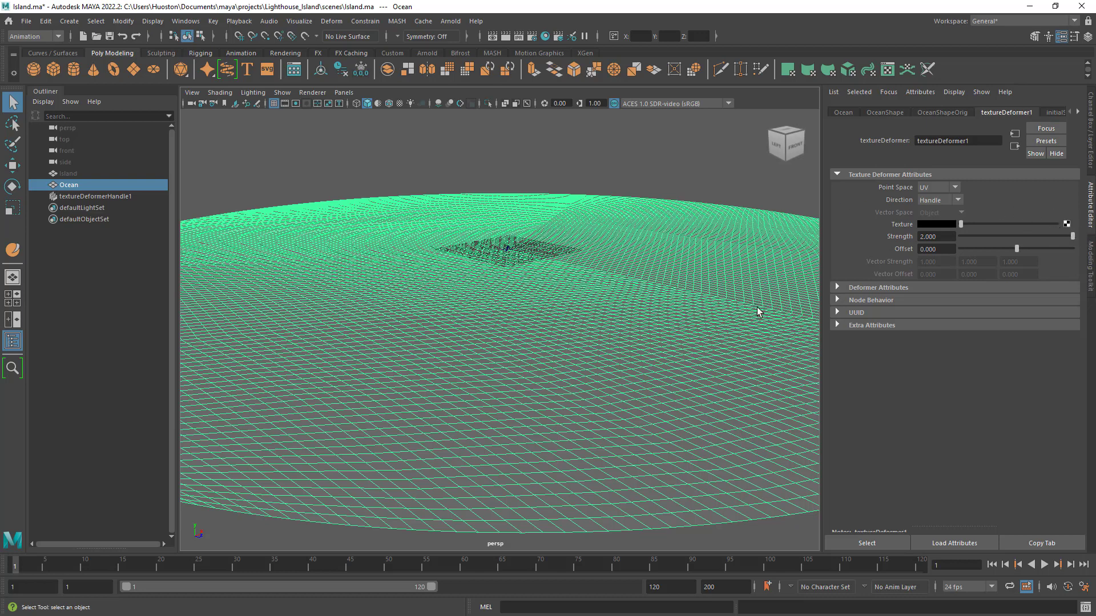
left_click_drag(962, 224, 934, 245)
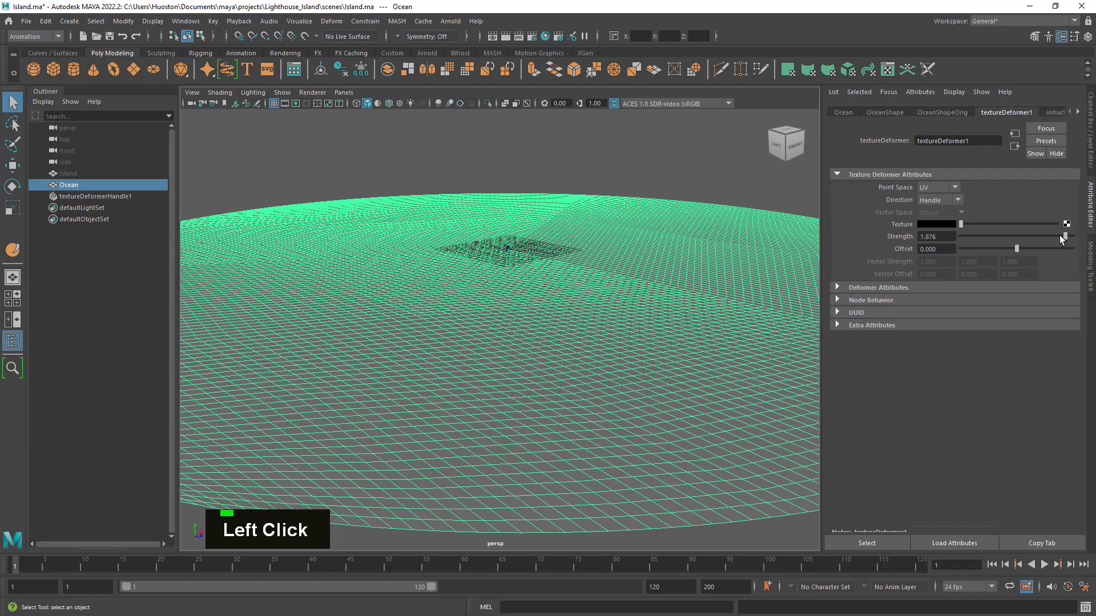
left_click_drag(961, 224, 922, 226)
left_click_drag(1027, 234, 1073, 236)
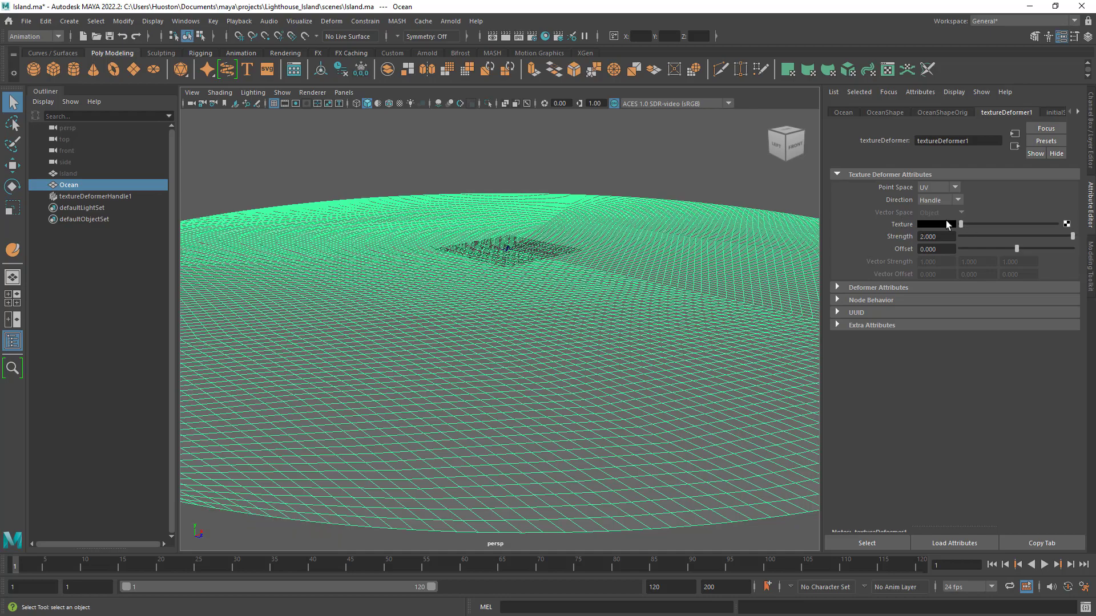
- Keep the deformer's Texture colour black and open the render node choices for its Texture attribute
left_click_drag(969, 224, 908, 233)
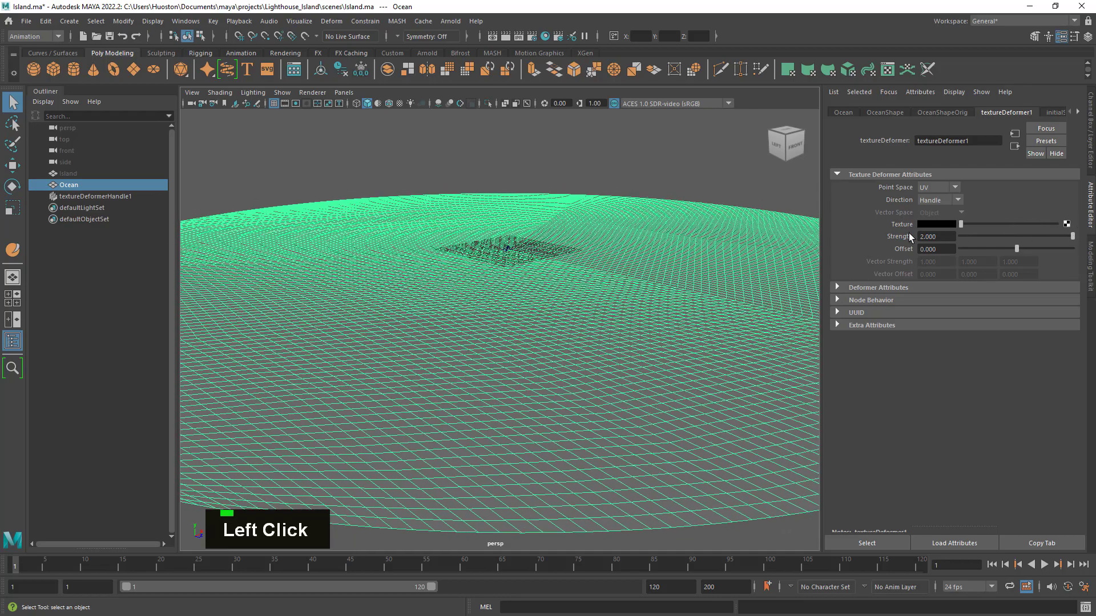
left_click(1067, 224)
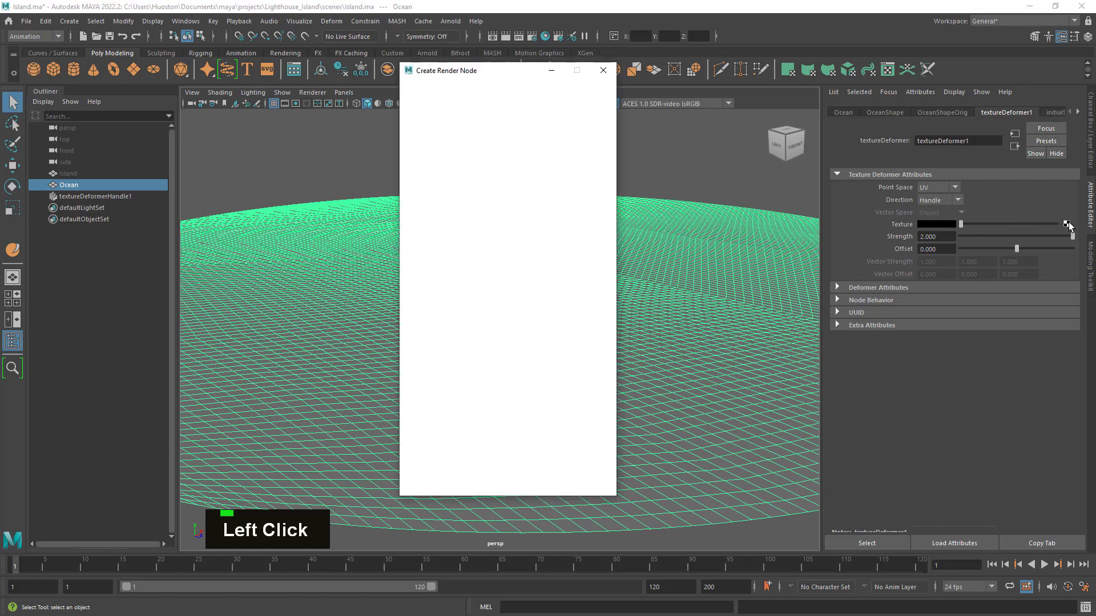
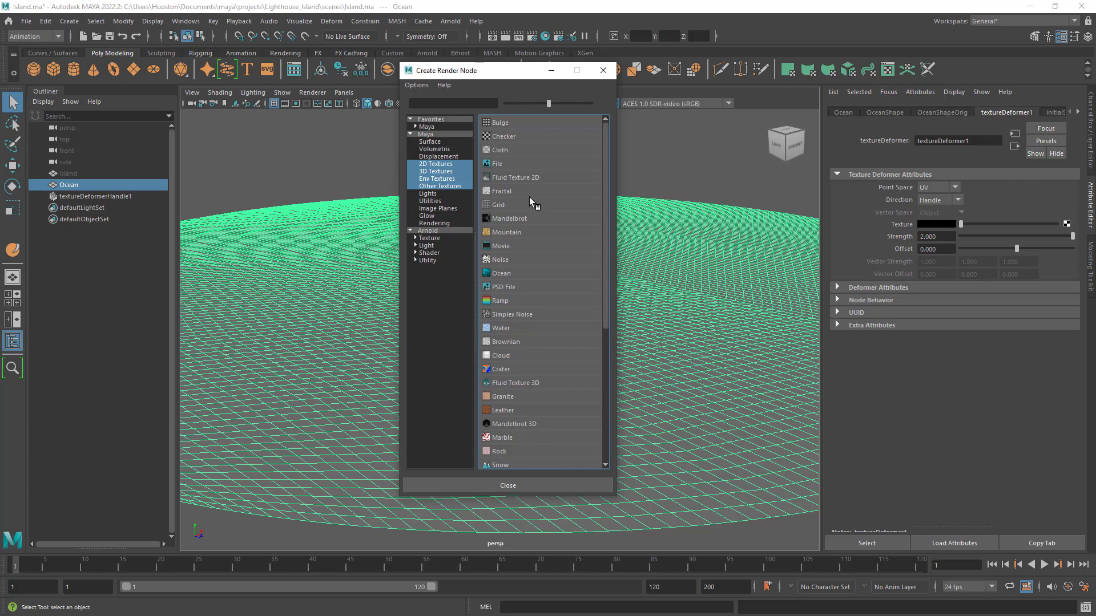
- Connect a Checker texture to the texture deformer's Texture attribute and look over the displaced disc
left_click(502, 138)
left_click_drag(560, 265, 660, 347, "alt")
right_click_drag(661, 347, 455, 335, "alt")
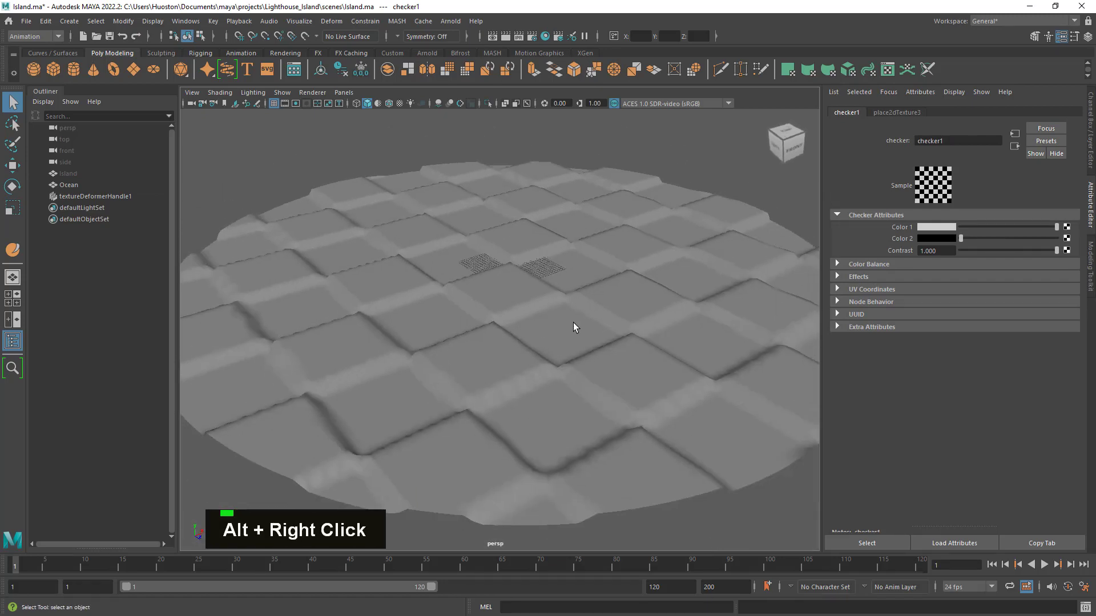
right_click_drag(573, 327, 592, 342, "alt")
left_click_drag(592, 343, 596, 341, "alt")
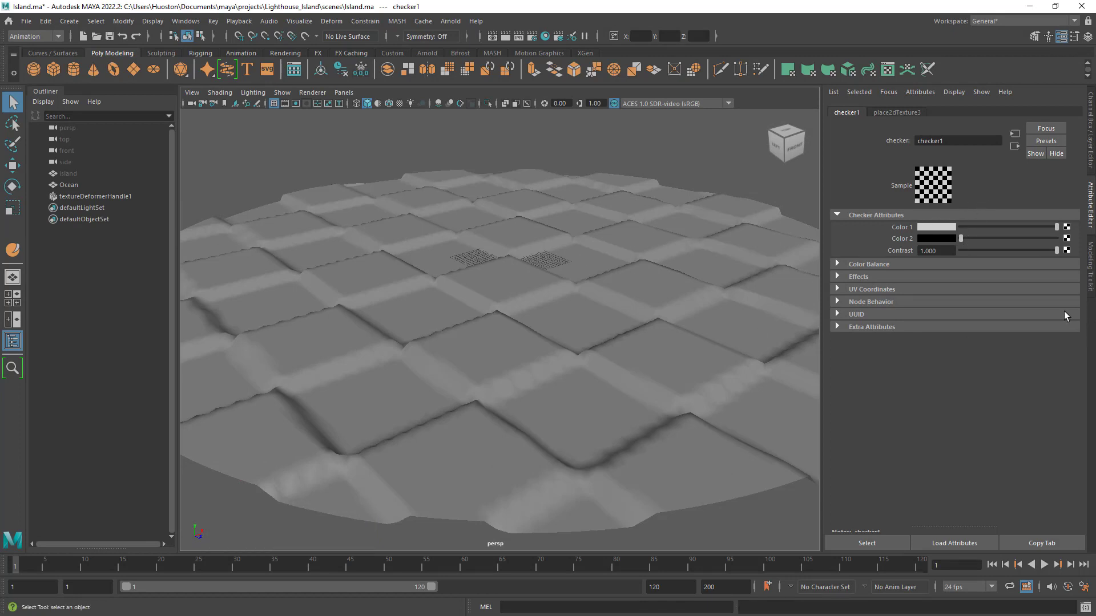
- Brighten the checker's Color 2 to light grey to soften the relief on the disc
left_click_drag(964, 238, 1017, 251)
left_click_drag(729, 340, 650, 343, "alt")
right_click_drag(650, 353, 734, 374, "alt")
left_click_drag(734, 374, 700, 375, "alt")
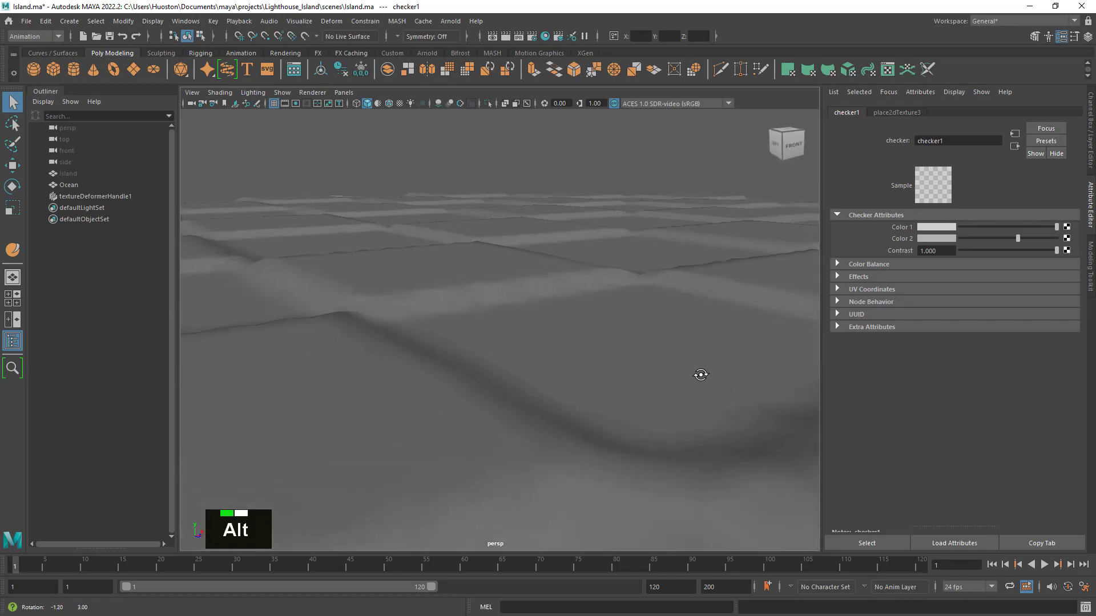
- Select the Ocean disc and bring up its textureDeformer1 attributes with the whole surface in view
left_click(695, 386)
right_click_drag(695, 387, 656, 384, "alt")
left_click_drag(656, 384, 706, 414, "alt")
right_click_drag(706, 414, 580, 374, "alt")
left_click_drag(580, 375, 594, 387, "alt")
right_click_drag(594, 387, 666, 399, "alt")
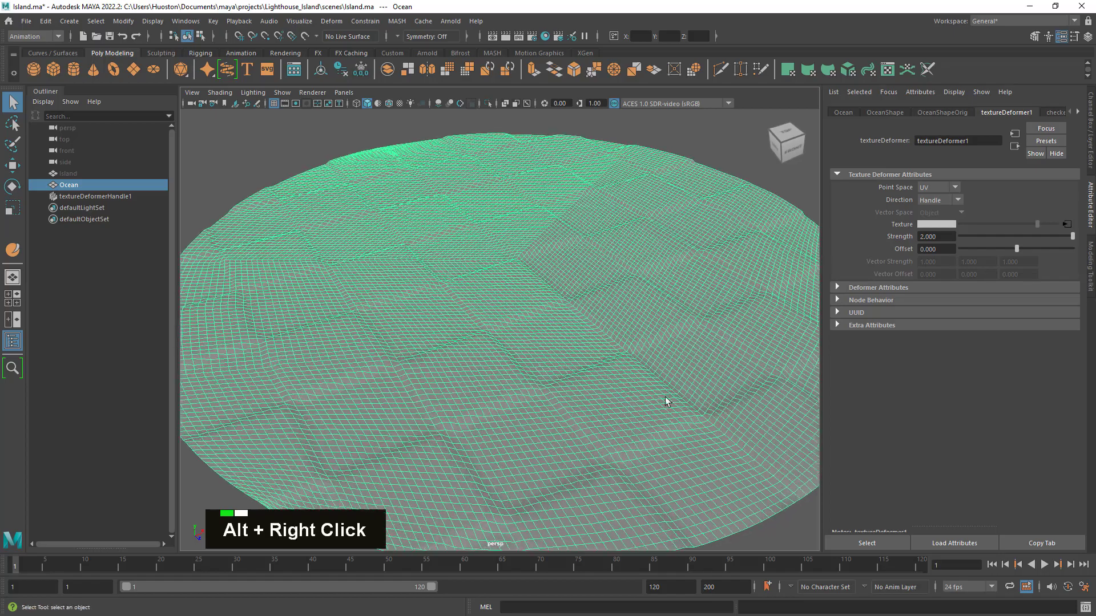
- Try a texture deformer Strength of about 1.43, check the surface relief, and set it back to 2
left_click_drag(1073, 237, 1040, 245)
left_click_drag(607, 337, 715, 197, "alt")
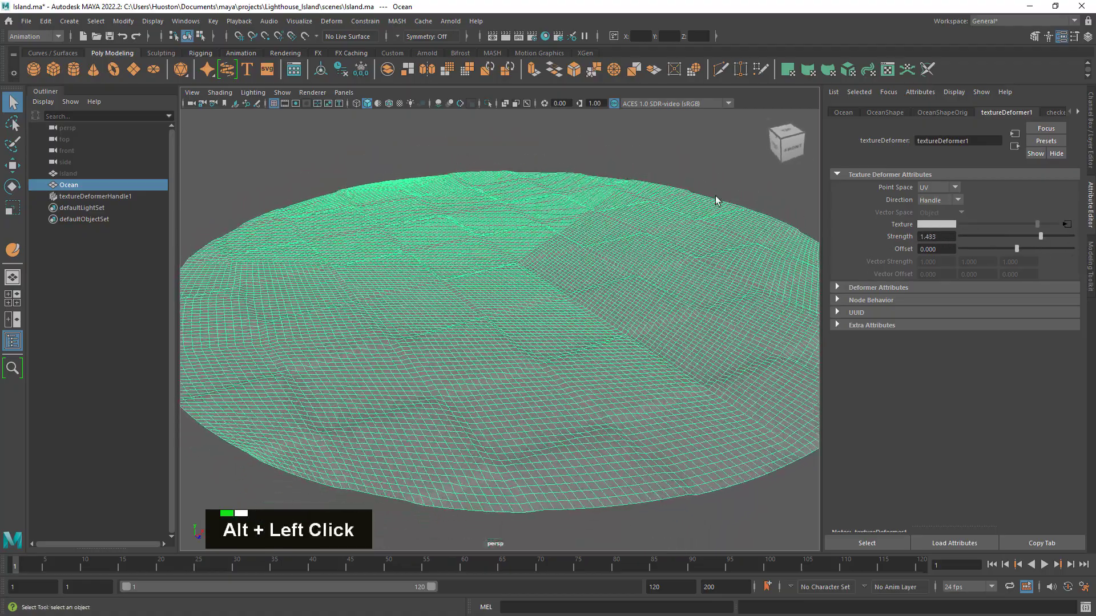
left_click(716, 196)
scroll(606, 301, "up", 5)
left_click_drag(634, 356, 700, 317, "alt")
left_click(700, 318)
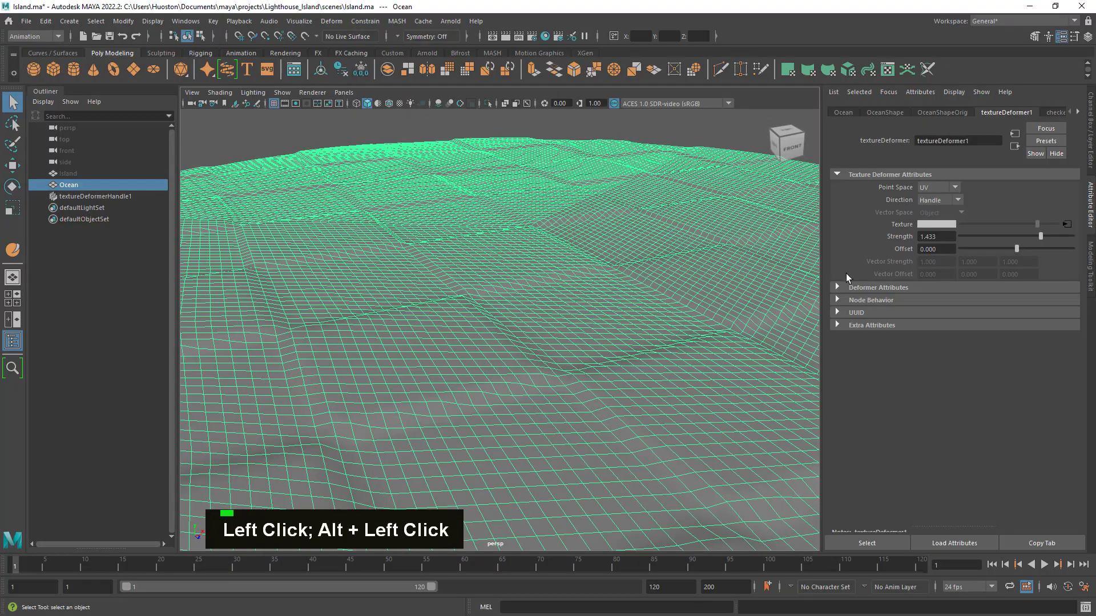
middle_click_drag(595, 323, 536, 226, "alt")
left_click_drag(1039, 236, 1093, 257)
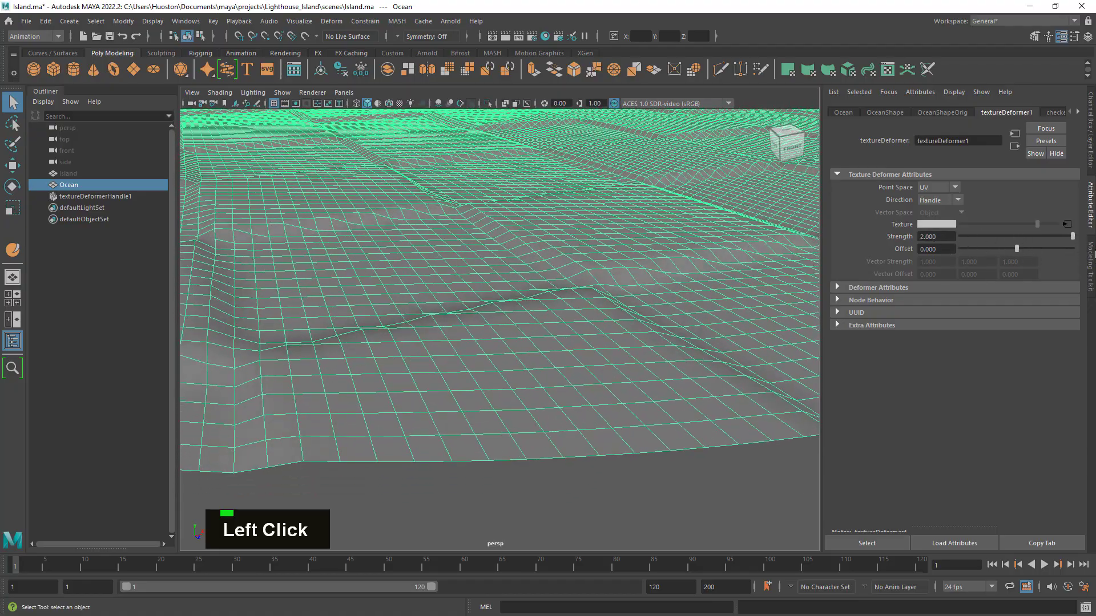
- Open the connected checker texture and return its Color 2 to black
left_click(1067, 224)
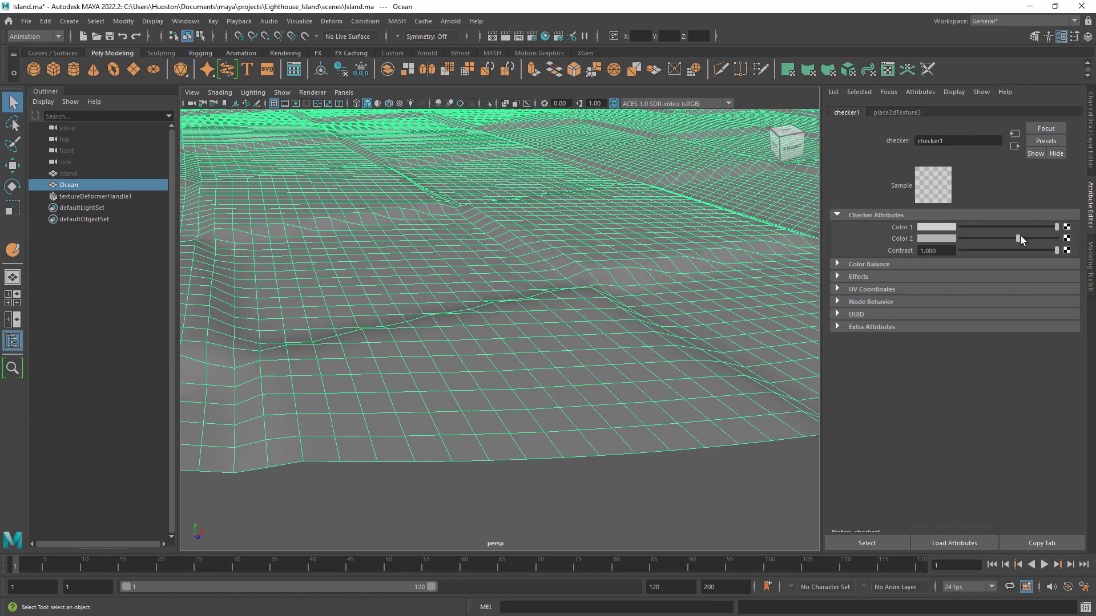
left_click_drag(1018, 238, 958, 252)
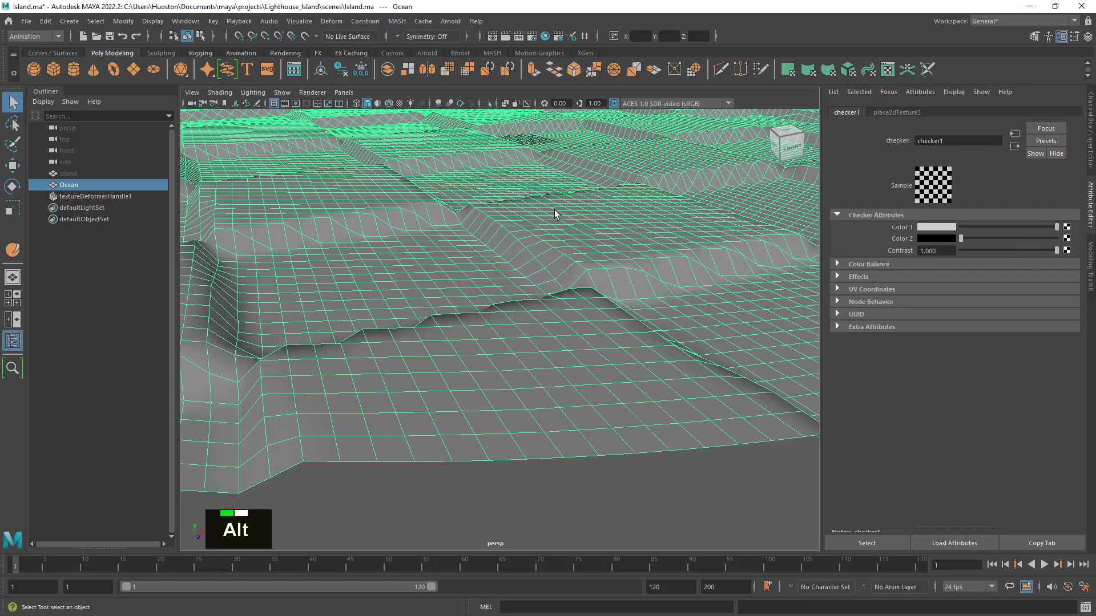
middle_click_drag(558, 215, 599, 251, "alt")
right_click_drag(599, 251, 606, 271, "alt")
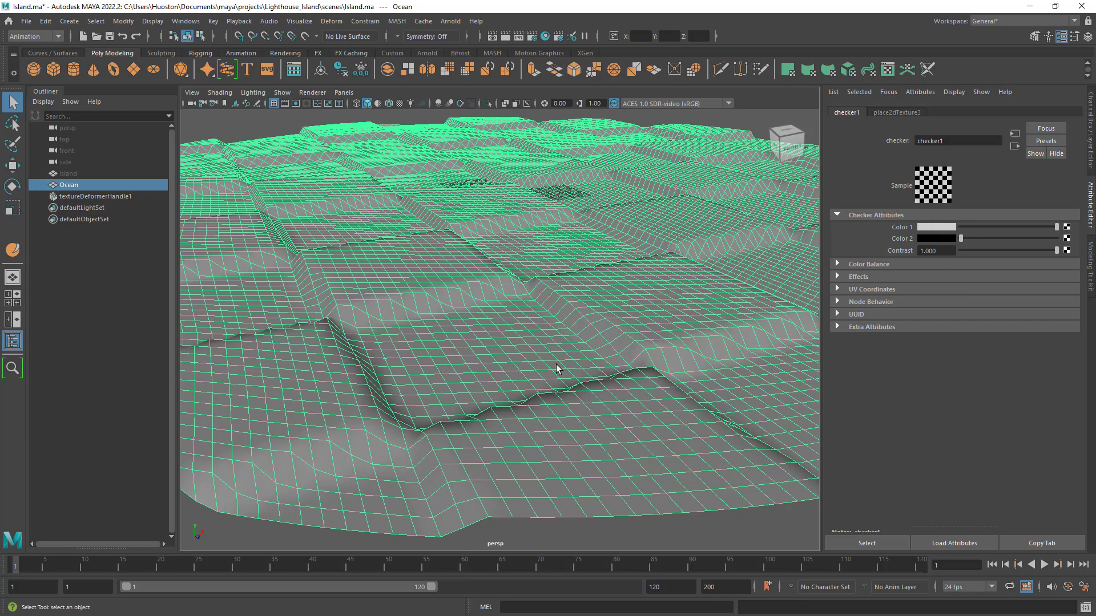
- Select the Ocean disc and break the checker's connection to the deformer's Texture attribute
left_click(622, 222)
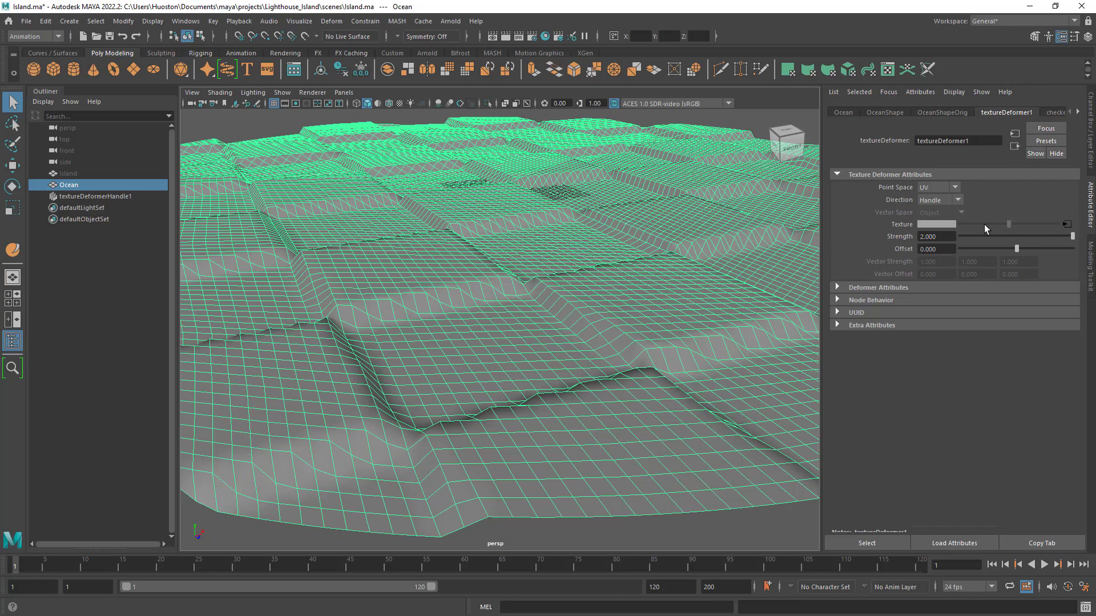
right_click(906, 224)
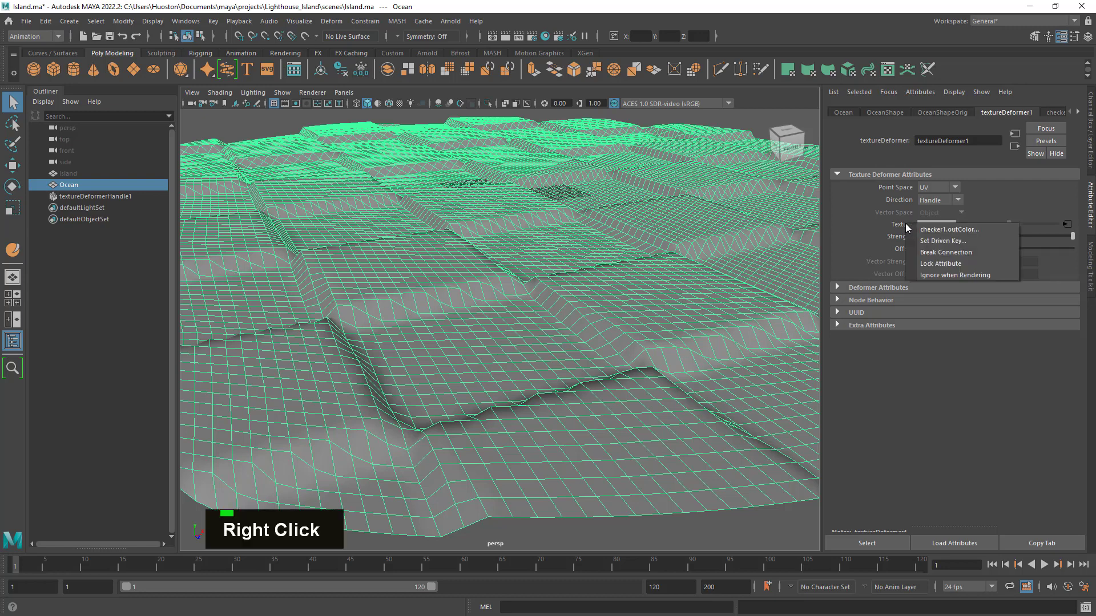
left_click(967, 252)
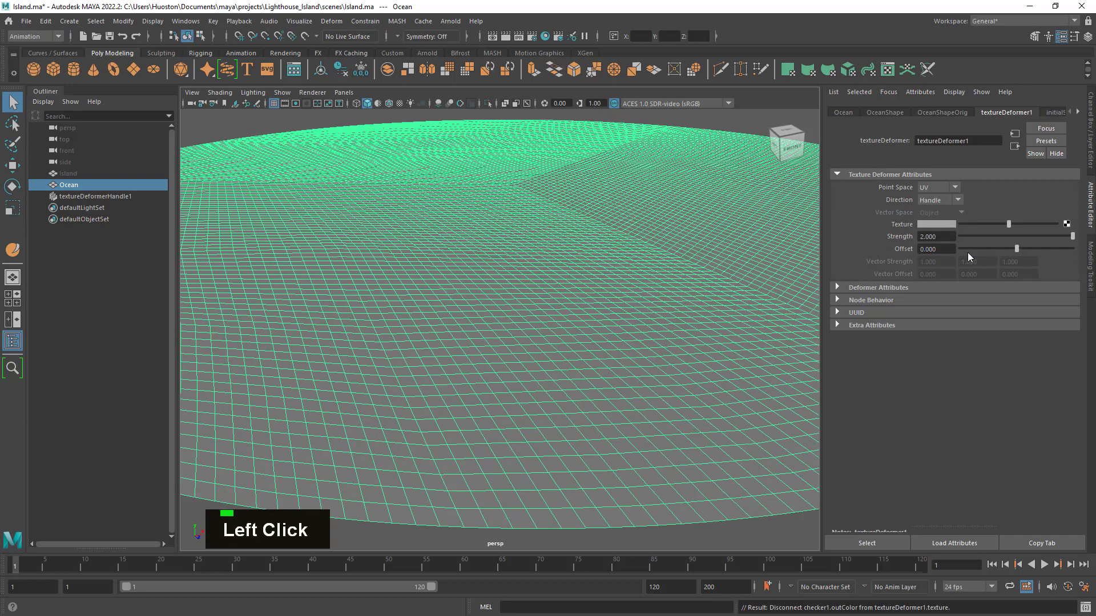
- Connect an Ocean texture to the texture deformer's Texture attribute
left_click(1067, 225)
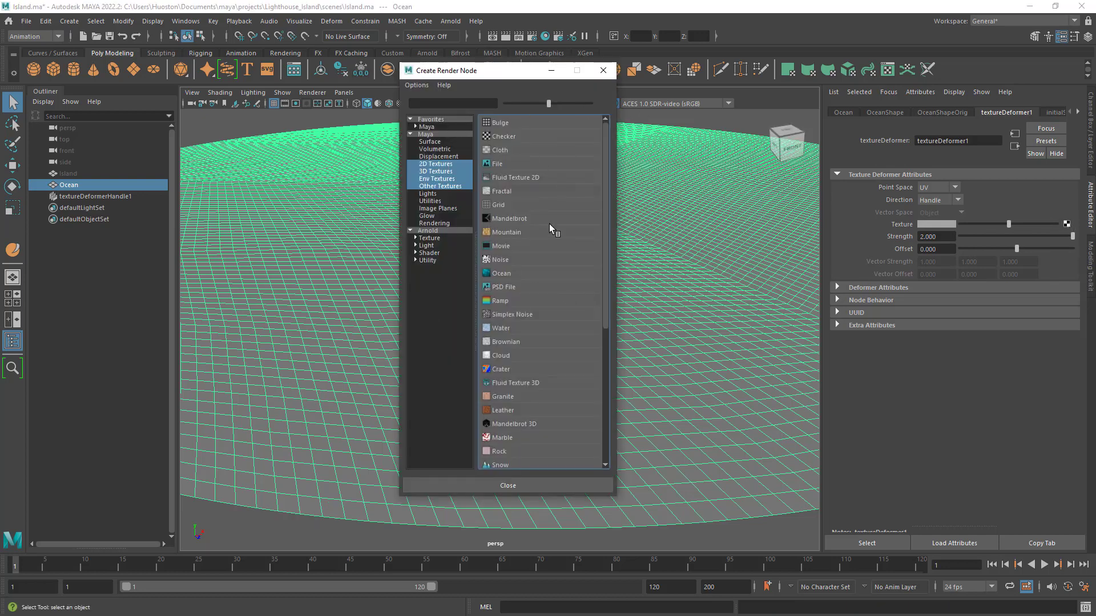
mouse_move(606, 178)
left_mouse_down()
mouse_move(614, 311)
mouse_move(608, 163)
left_mouse_up()
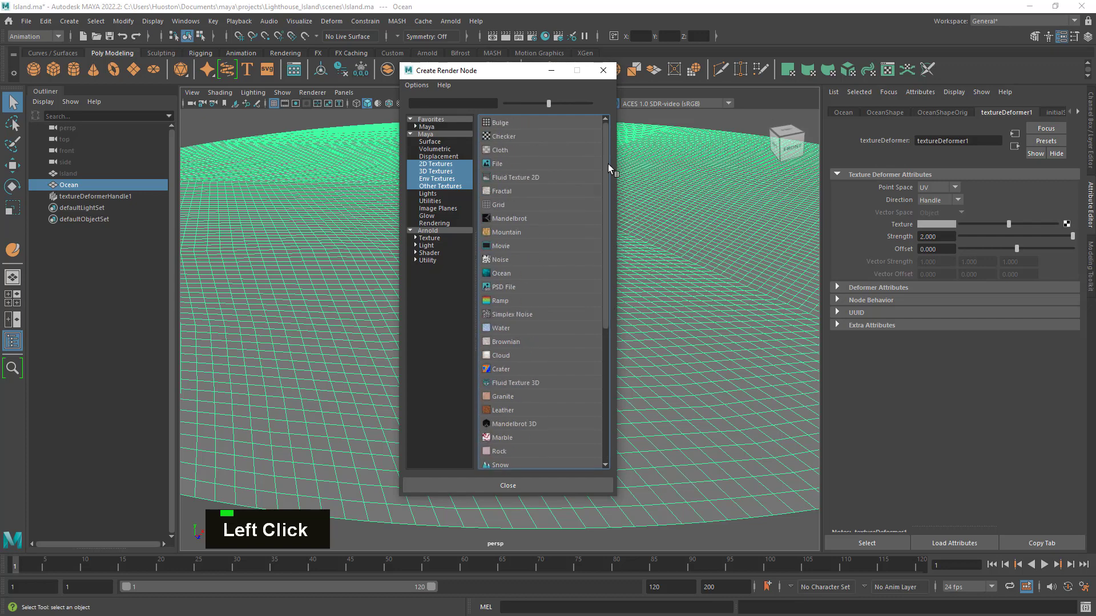
left_click(500, 274)
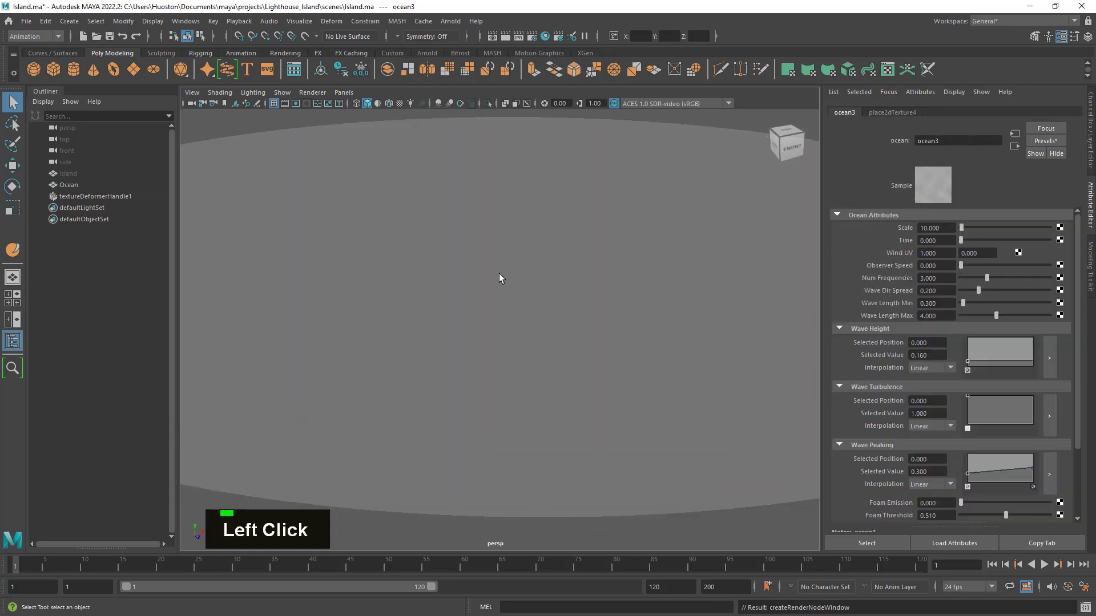
- Examine the disc from several angles and compare its surface with the ocean texture's sample
right_click_drag(515, 359, 536, 362, "alt")
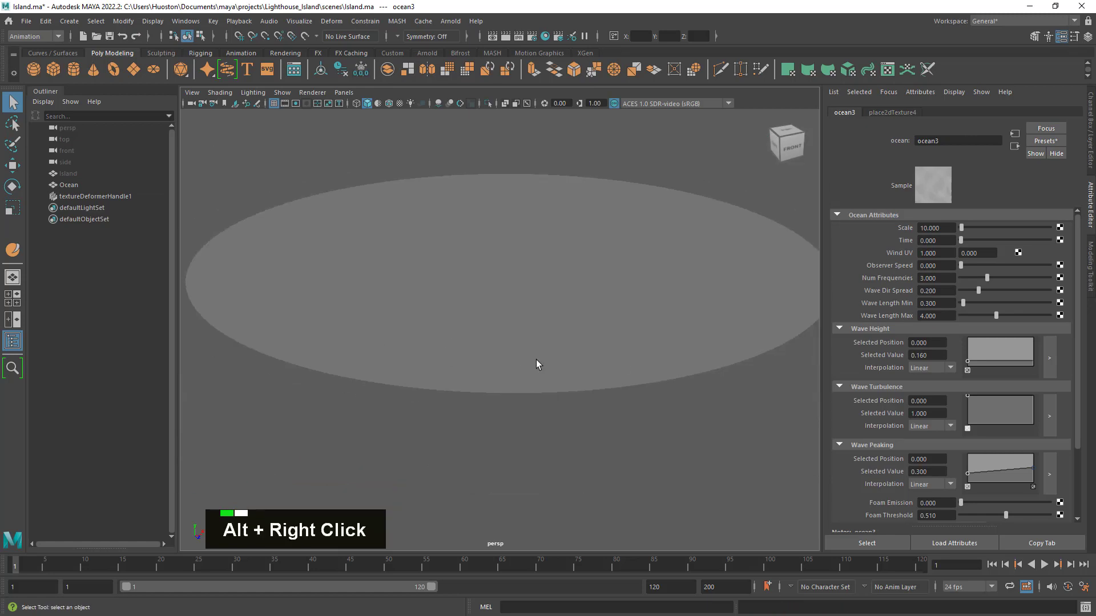
mouse_move(536, 362)
left_mouse_down("alt")
mouse_move(536, 329)
mouse_move(541, 362)
left_mouse_up("alt")
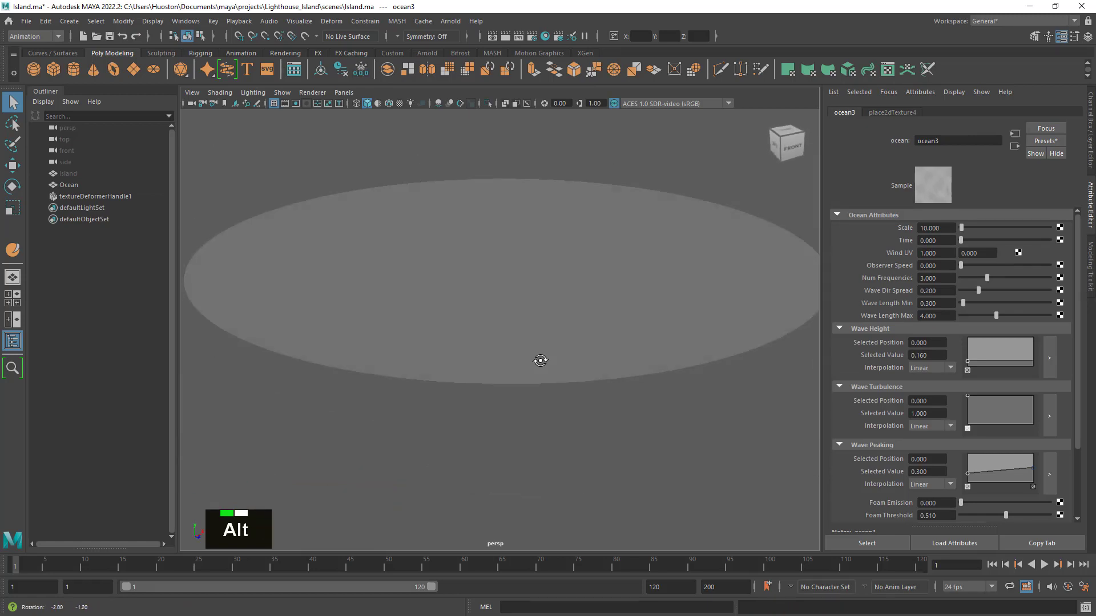
right_click_drag(541, 362, 639, 368, "alt")
left_click_drag(639, 368, 652, 375, "alt")
right_click_drag(652, 375, 608, 371, "alt")
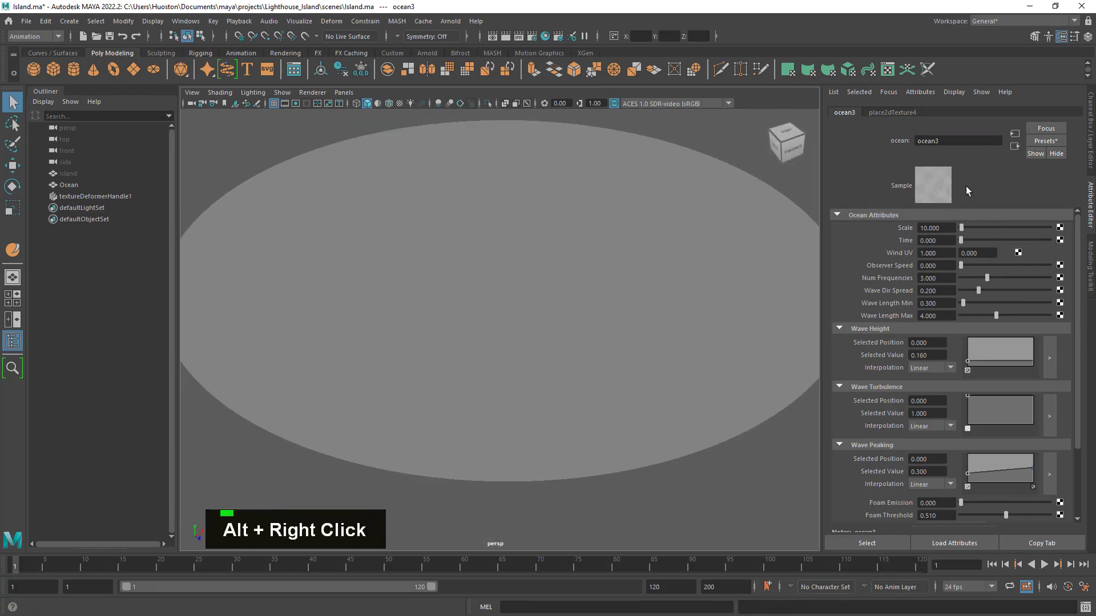
left_click(927, 177)
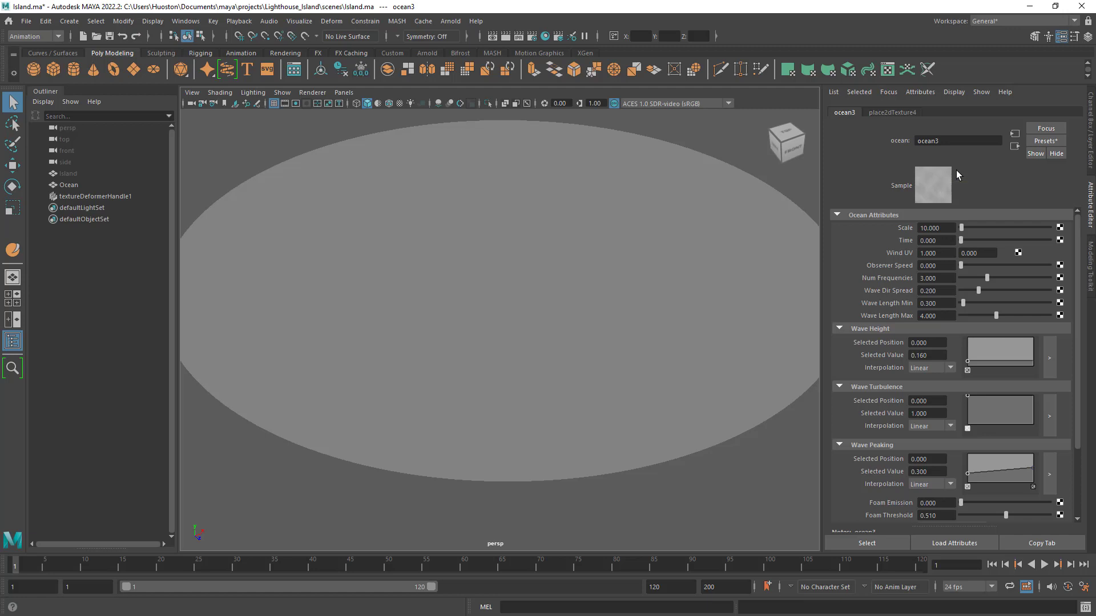
left_click_drag(634, 274, 635, 244, "alt")
right_click_drag(635, 244, 666, 260, "alt")
middle_click_drag(665, 256, 668, 285, "alt")
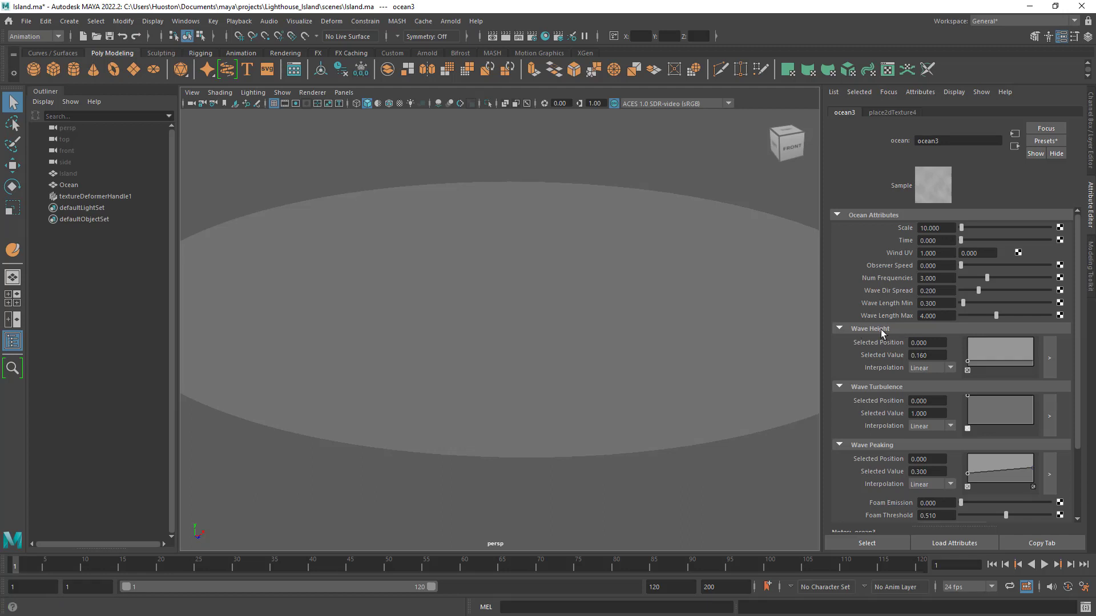
- Set the ocean texture's Wave Height Selected Value to 20 and inspect the waves
left_click(928, 355)
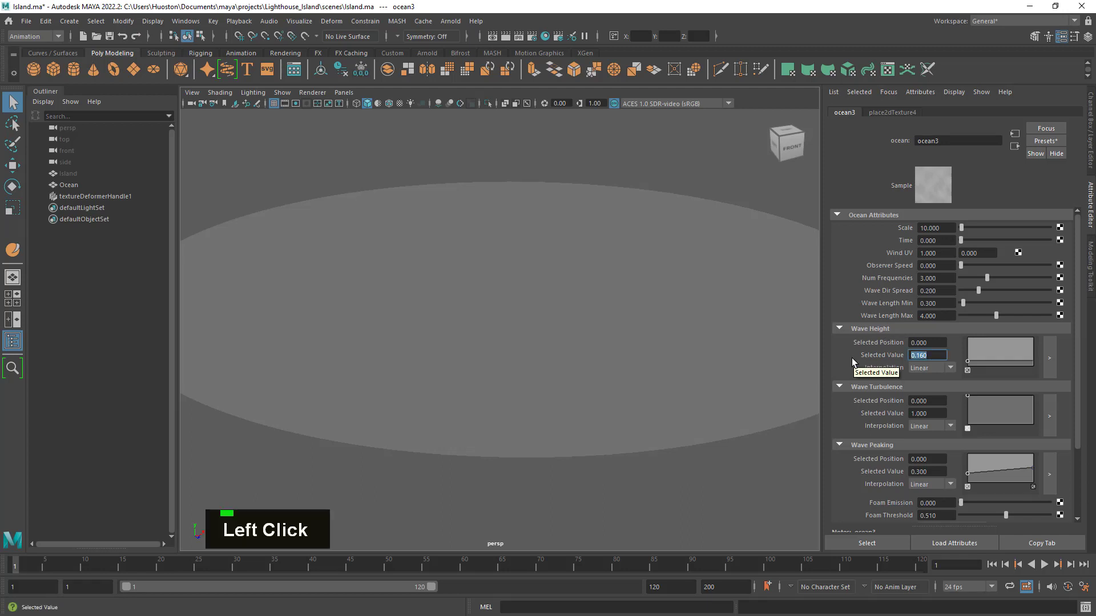
type("20")
key("Return")
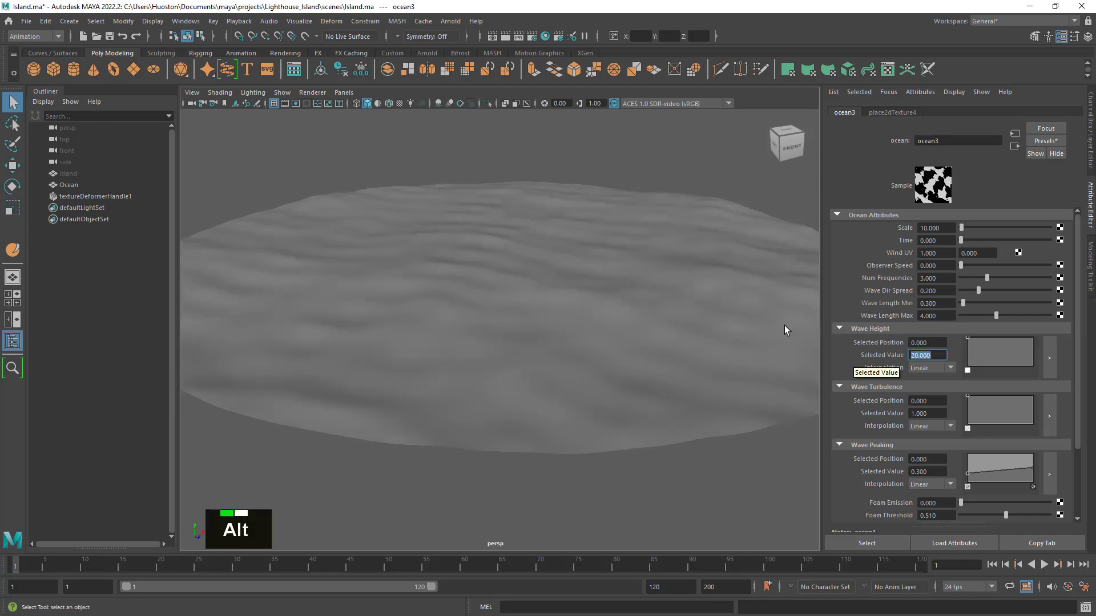
right_click_drag(643, 306, 623, 330, "alt")
mouse_move(624, 331)
left_mouse_down("alt")
mouse_move(666, 320)
mouse_move(577, 325)
mouse_move(607, 333)
left_mouse_up("alt")
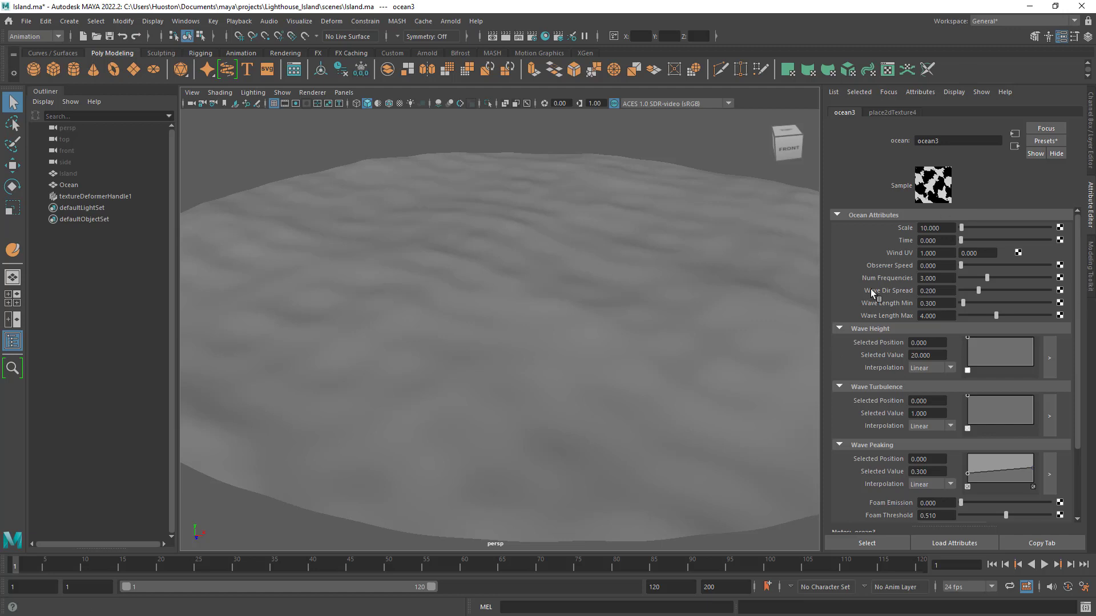
- Set the ocean texture's Wave Height Selected Value to 50 and inspect the waves up close
left_click(930, 356)
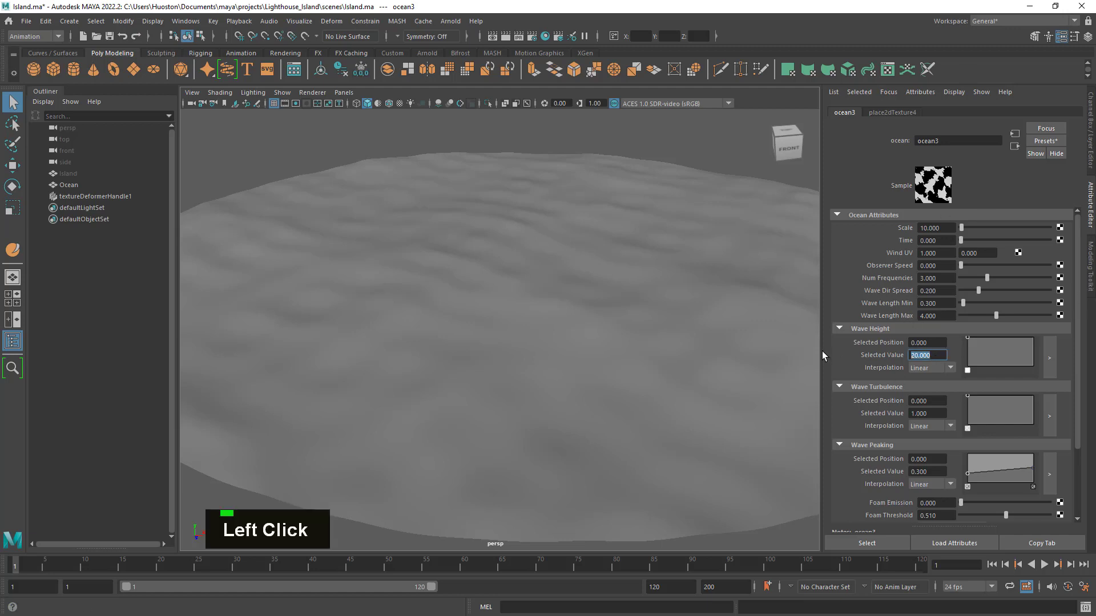
type("50")
key("Return")
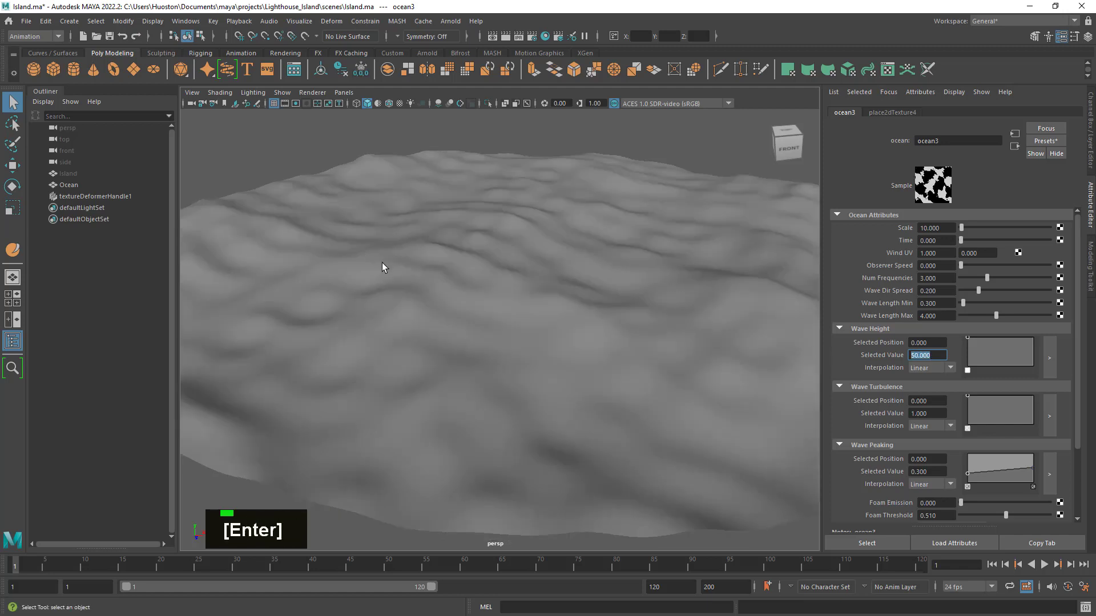
right_click_drag(382, 263, 477, 320, "alt")
left_click_drag(477, 321, 498, 342, "alt")
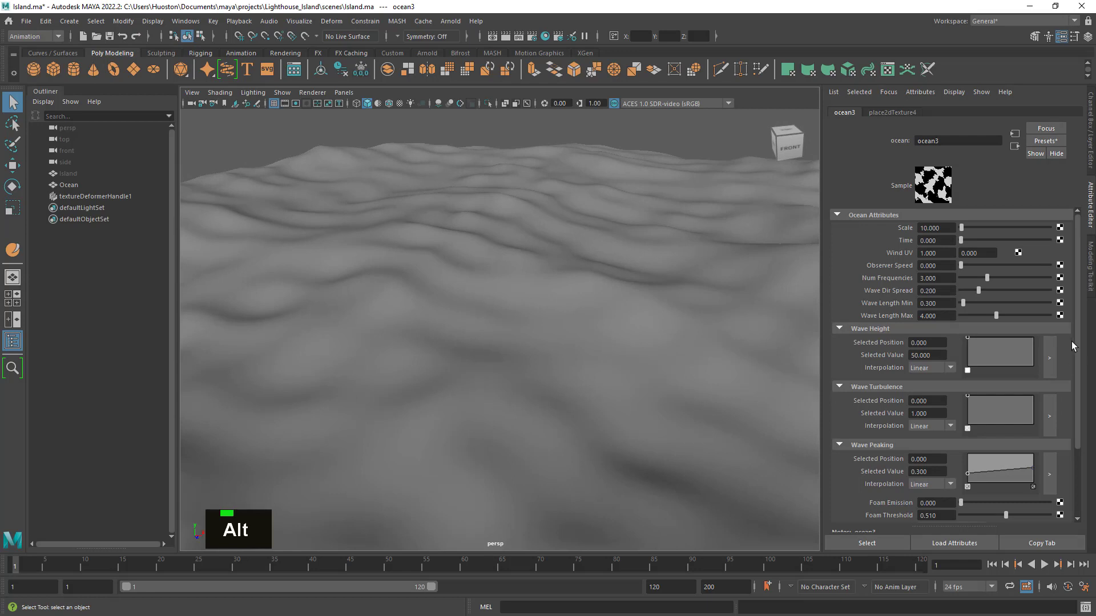
- Scrub the ocean texture's Time to preview the wave motion and return it to 0
left_click_drag(1076, 360, 1084, 320)
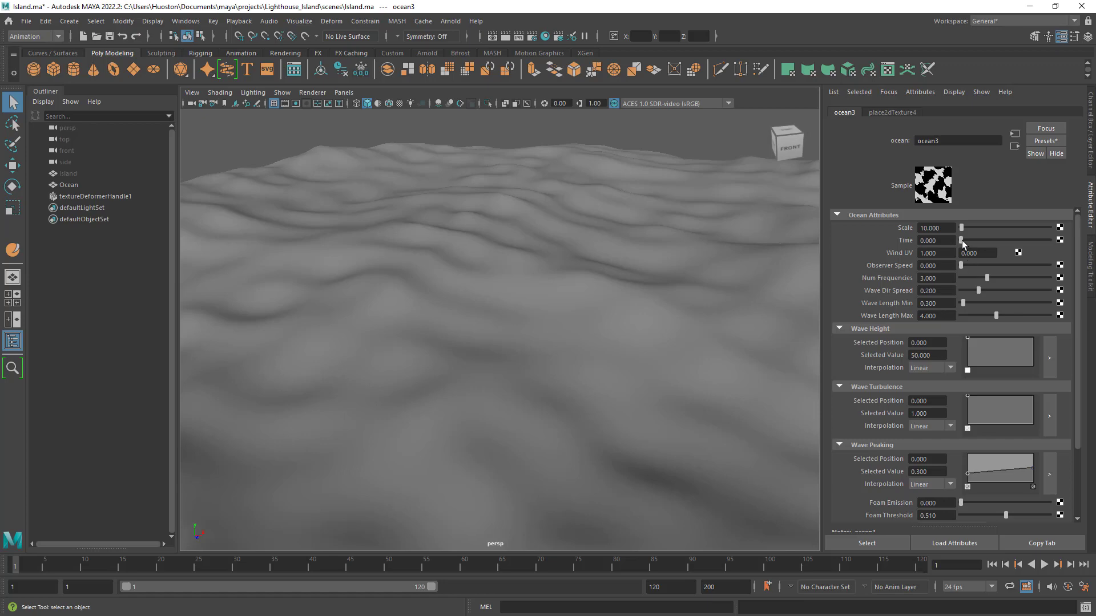
left_click_drag(963, 243, 952, 263)
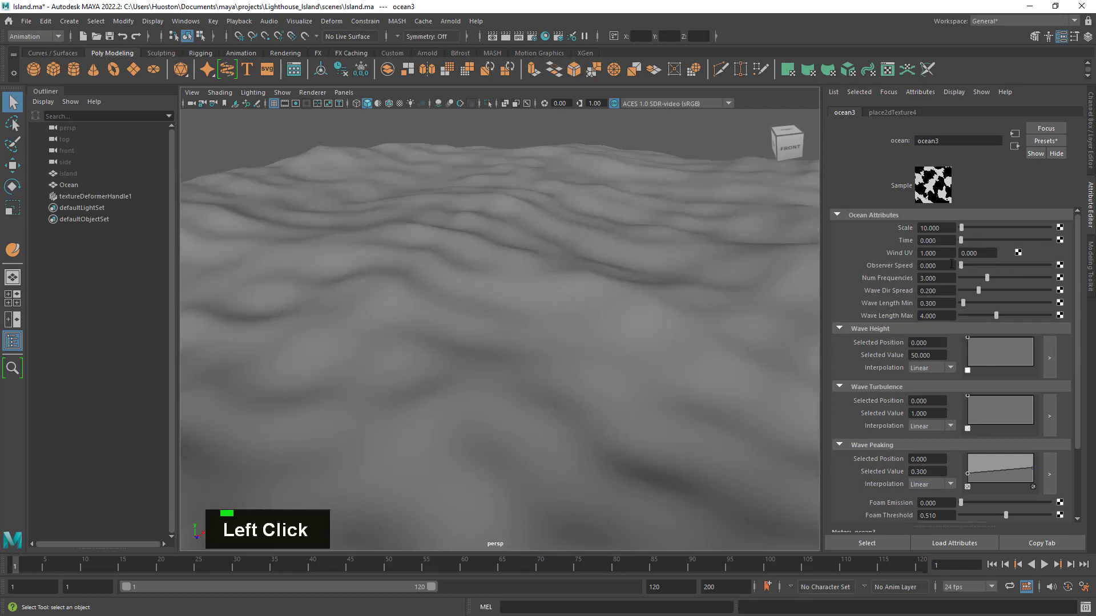
left_click_drag(560, 379, 534, 379, "alt")
right_click_drag(533, 379, 600, 382, "alt")
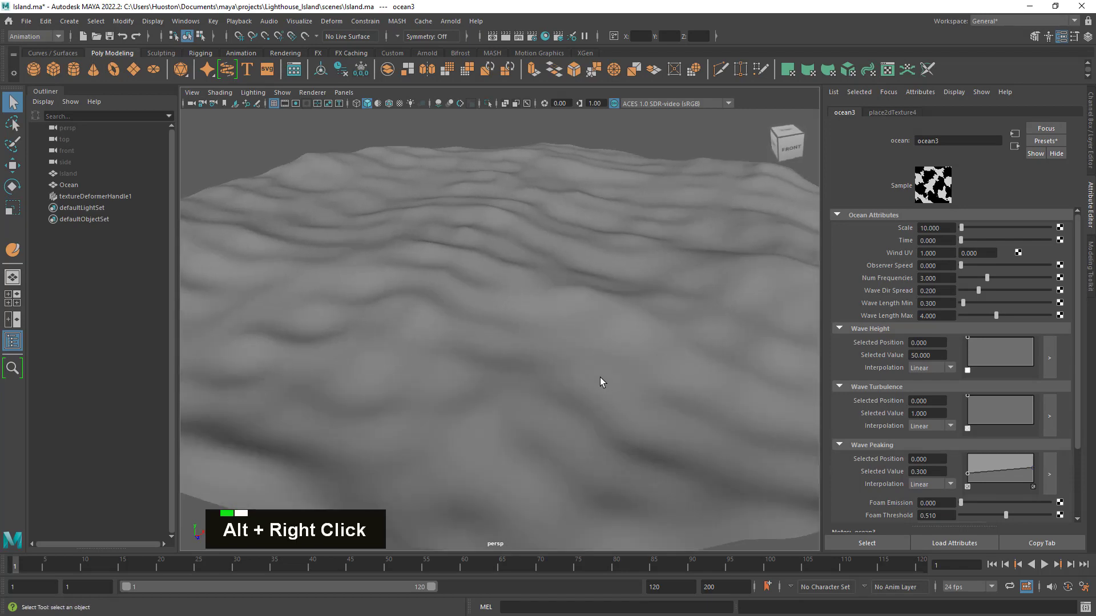
- Unhide the Island mesh and check from several angles how it sits in the waves
left_click(63, 174)
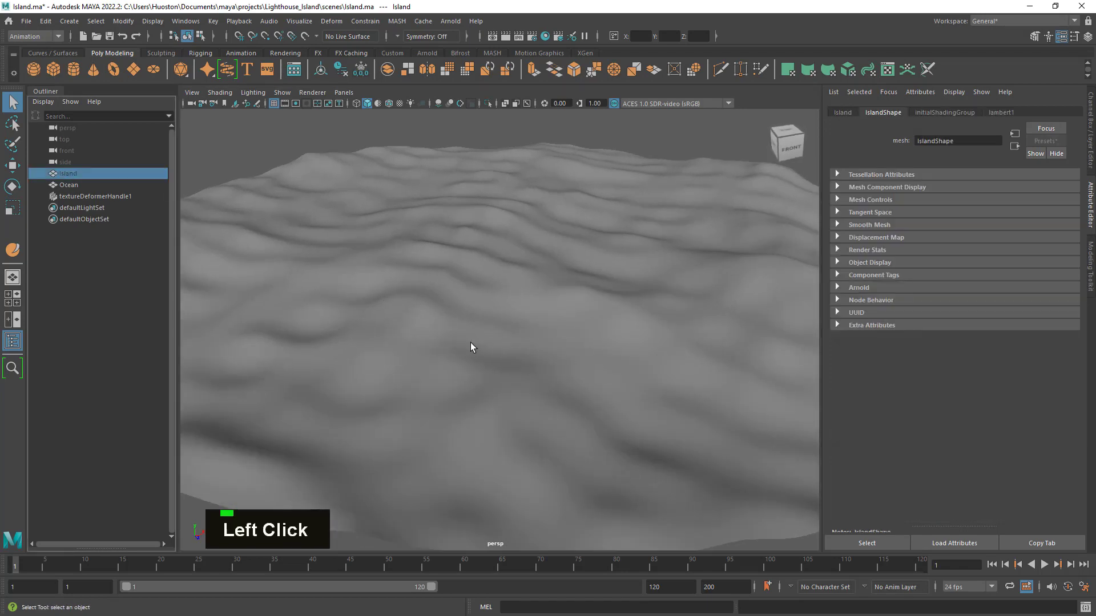
key("f")
left_click_drag(543, 345, 507, 314, "alt")
right_click_drag(507, 313, 607, 310, "alt")
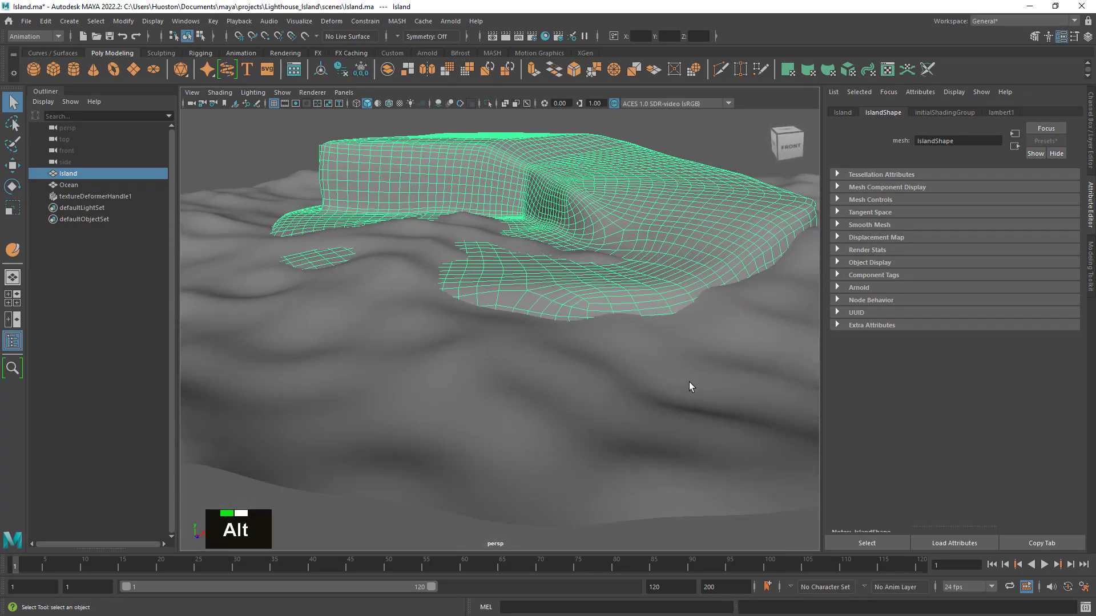
left_click_drag(689, 384, 557, 365, "alt")
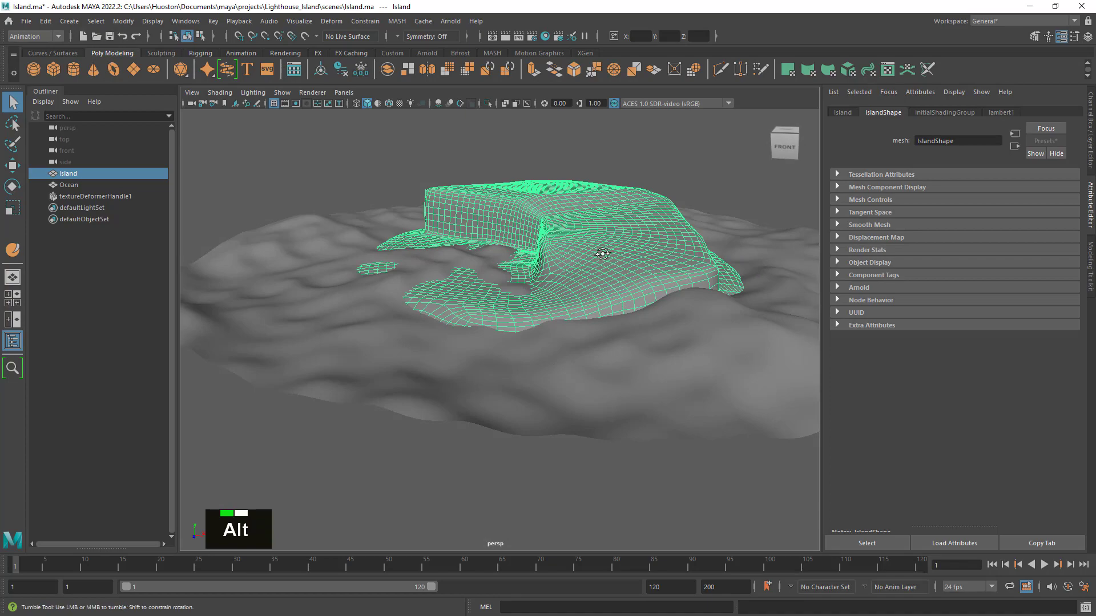
left_click_drag(605, 250, 604, 179, "alt")
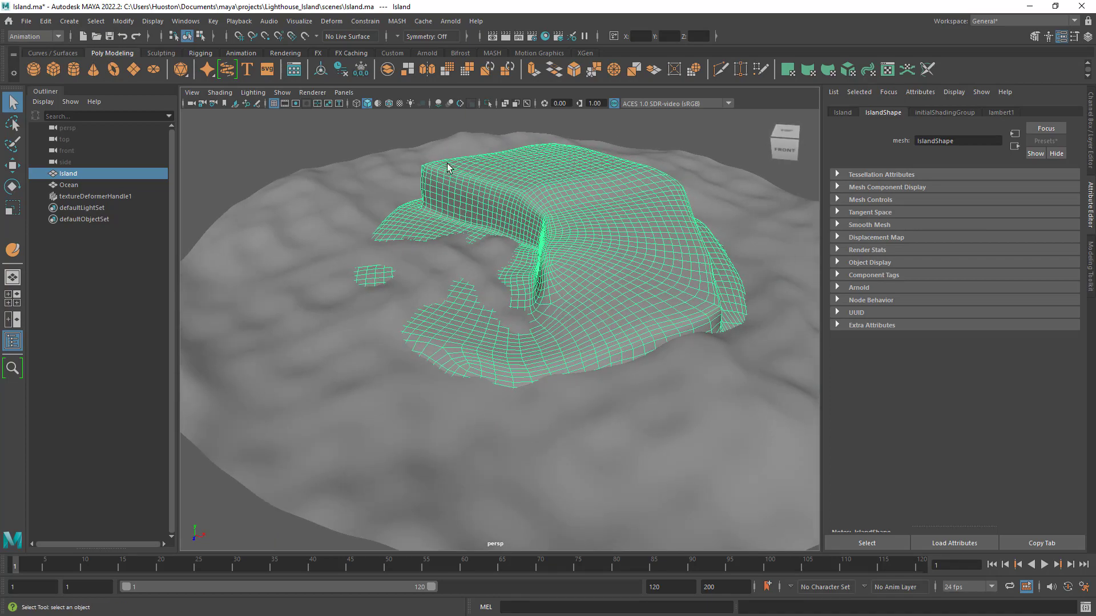
left_click_drag(462, 330, 539, 342, "alt")
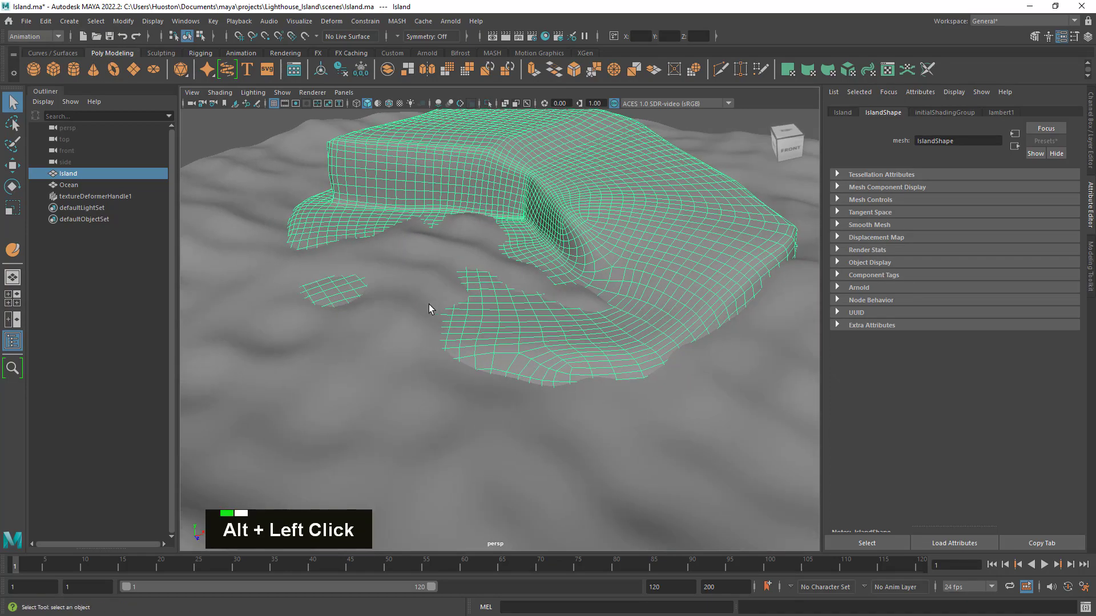
- Select the Ocean mesh and examine from several angles where its waves meet the island's shoreline
left_click(391, 333)
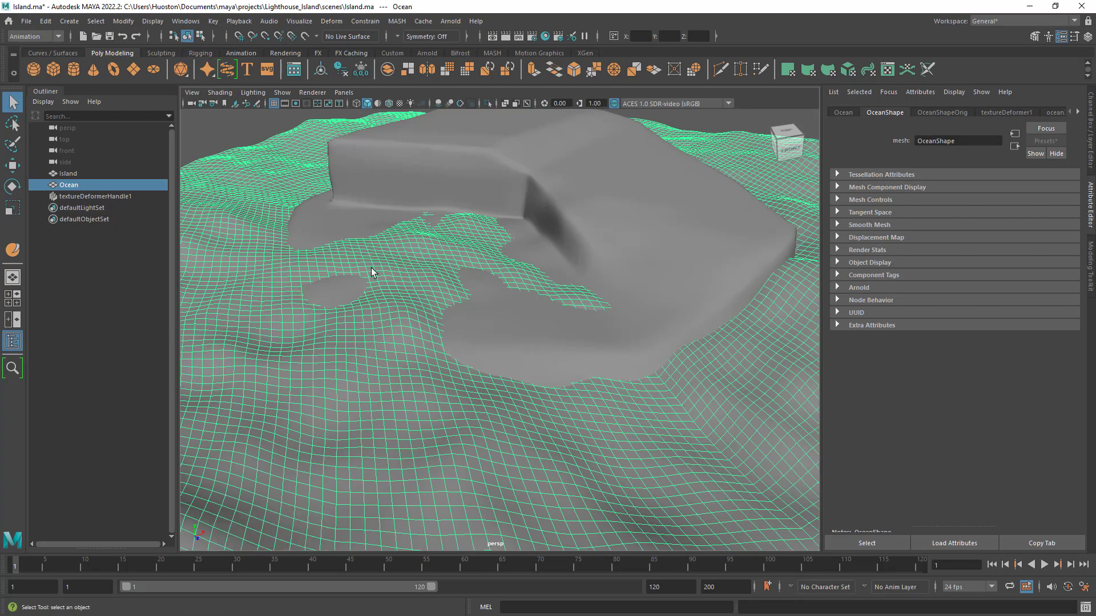
left_click_drag(371, 269, 433, 293, "alt")
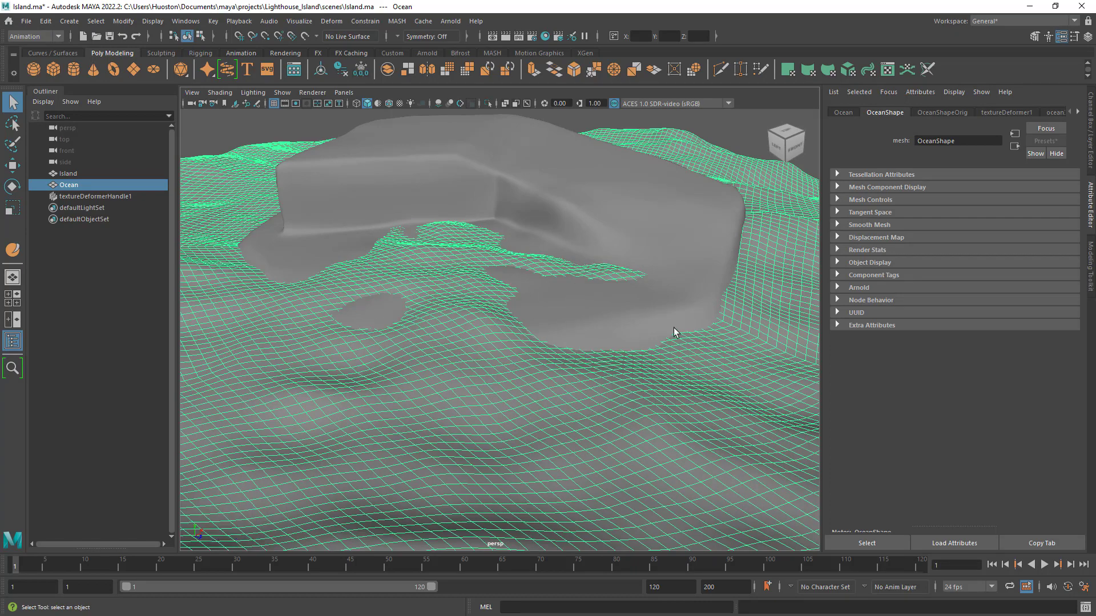
left_click_drag(674, 333, 606, 316, "alt")
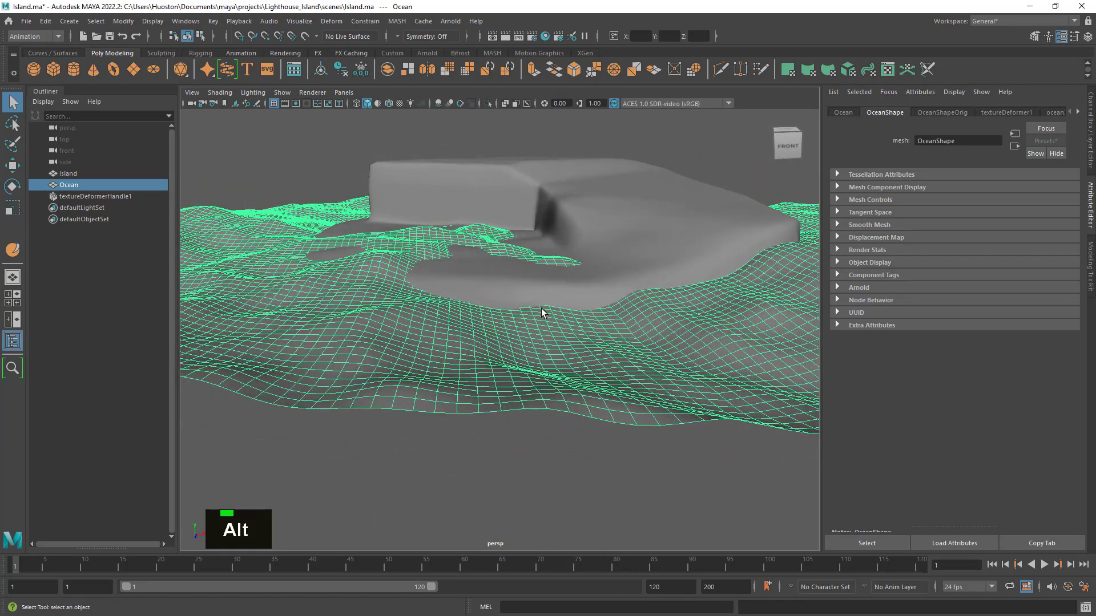
left_click_drag(594, 303, 515, 301, "alt")
right_click_drag(515, 301, 652, 337, "alt")
left_click_drag(652, 337, 434, 314, "alt")
left_click_drag(732, 382, 502, 361, "alt")
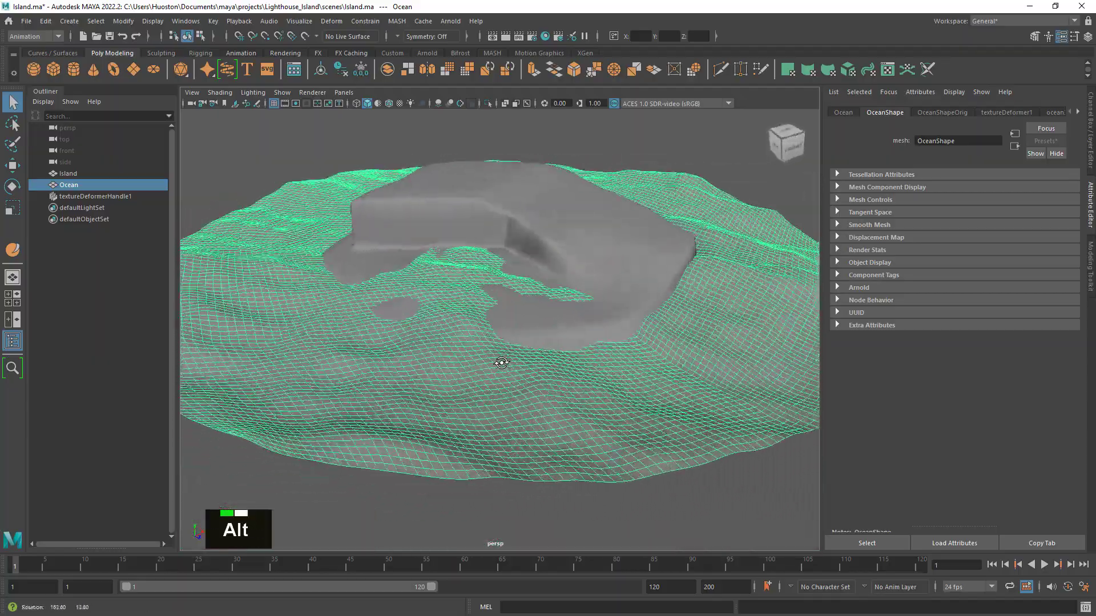
right_click_drag(502, 362, 627, 384, "alt")
left_click_drag(627, 384, 687, 369, "alt")
right_click_drag(687, 369, 602, 375, "alt")
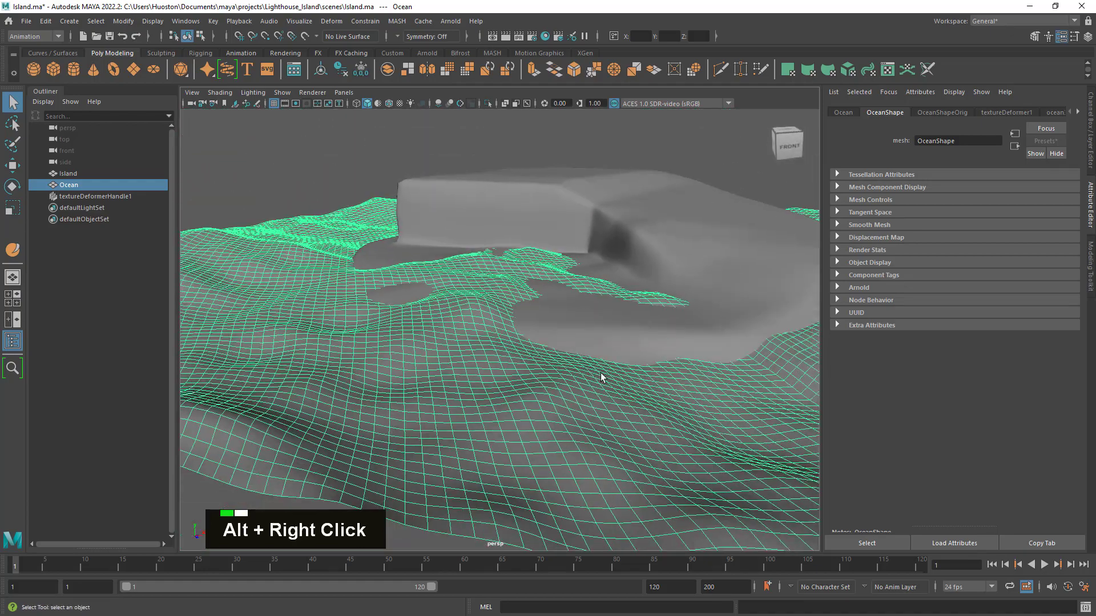
left_click_drag(602, 375, 611, 396, "alt")
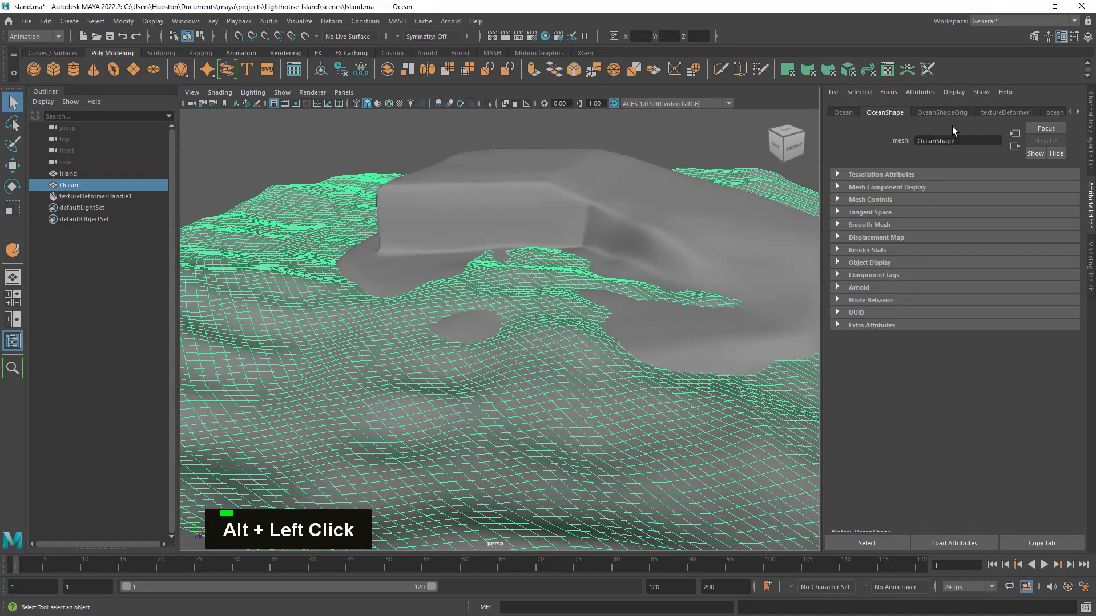
- Open the attributes of the Ocean mesh's ocean3 texture and examine the waves beside the island up close
left_click(1077, 112)
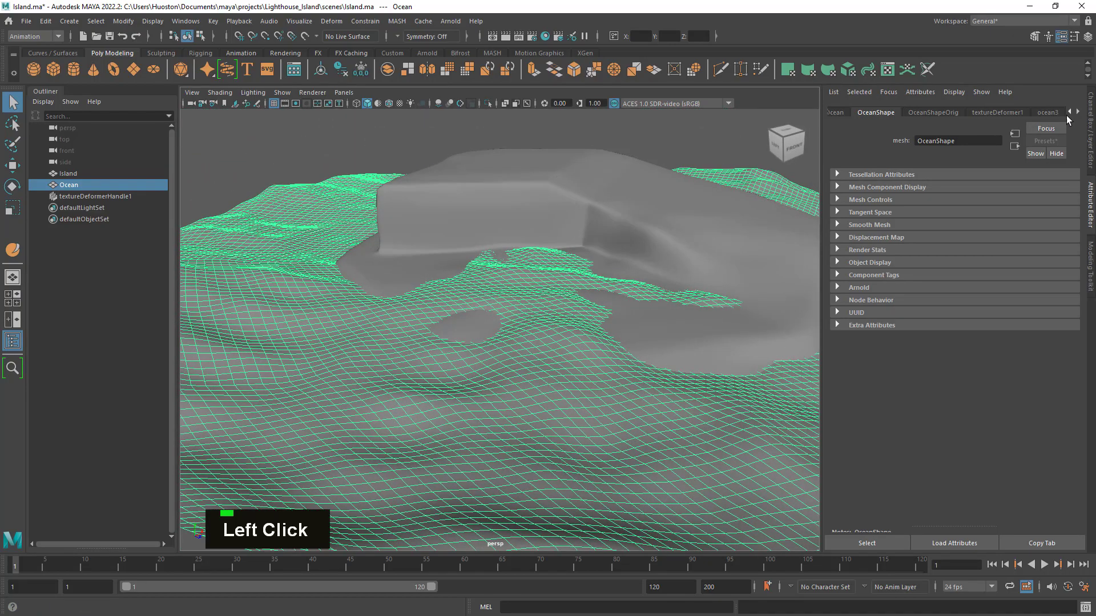
left_click(1044, 112)
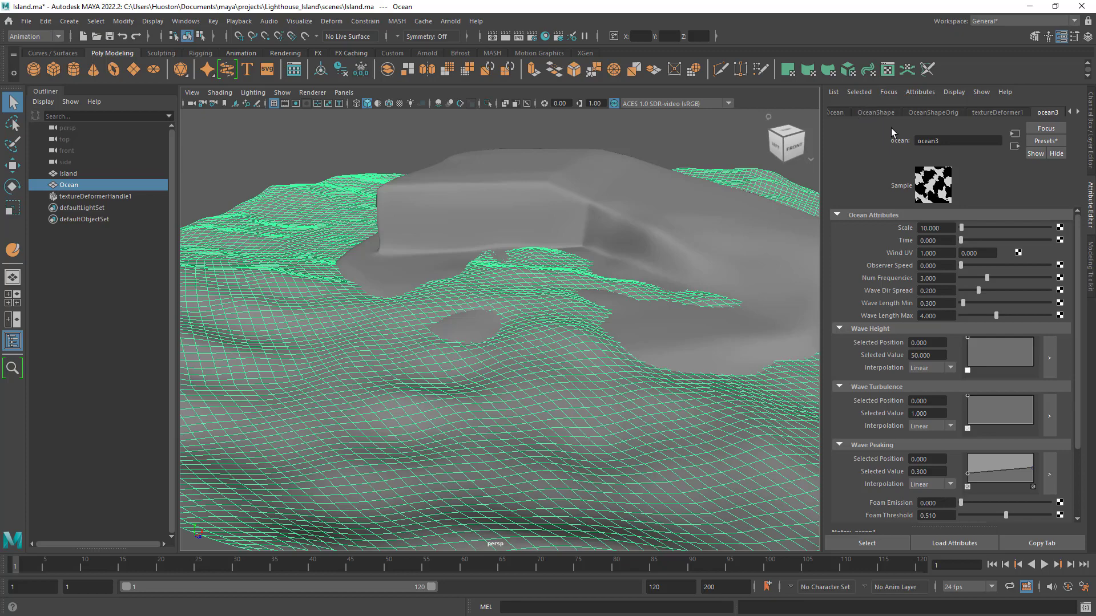
right_click_drag(604, 337, 644, 357, "alt")
left_click_drag(644, 357, 653, 358, "alt")
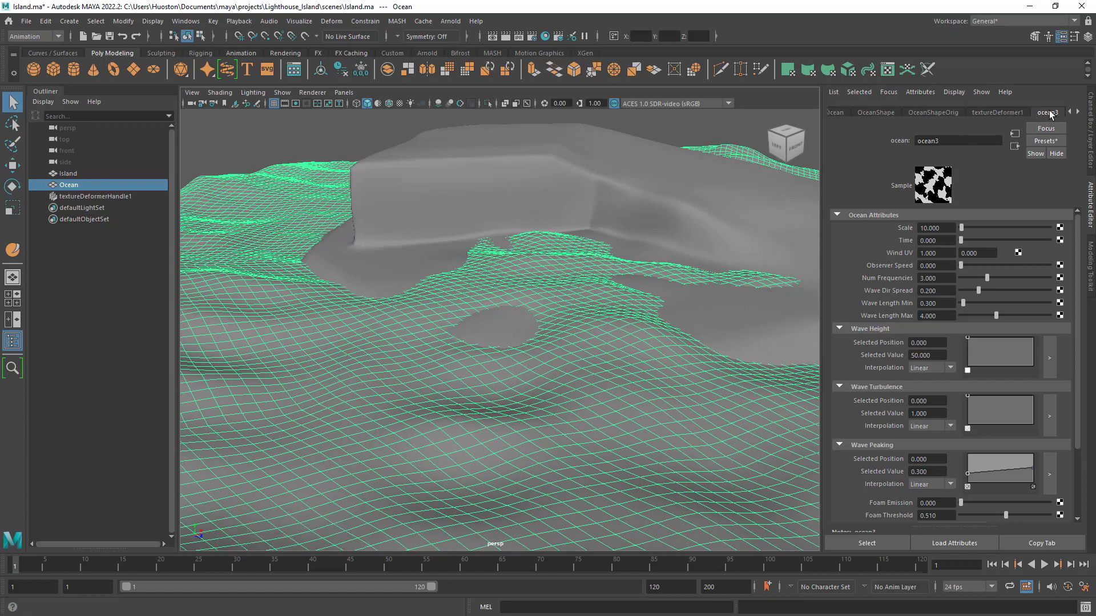
left_click_drag(479, 369, 457, 363, "alt")
right_click_drag(458, 363, 557, 396, "alt")
left_click_drag(556, 396, 570, 403, "alt")
right_click_drag(571, 403, 593, 411, "alt")
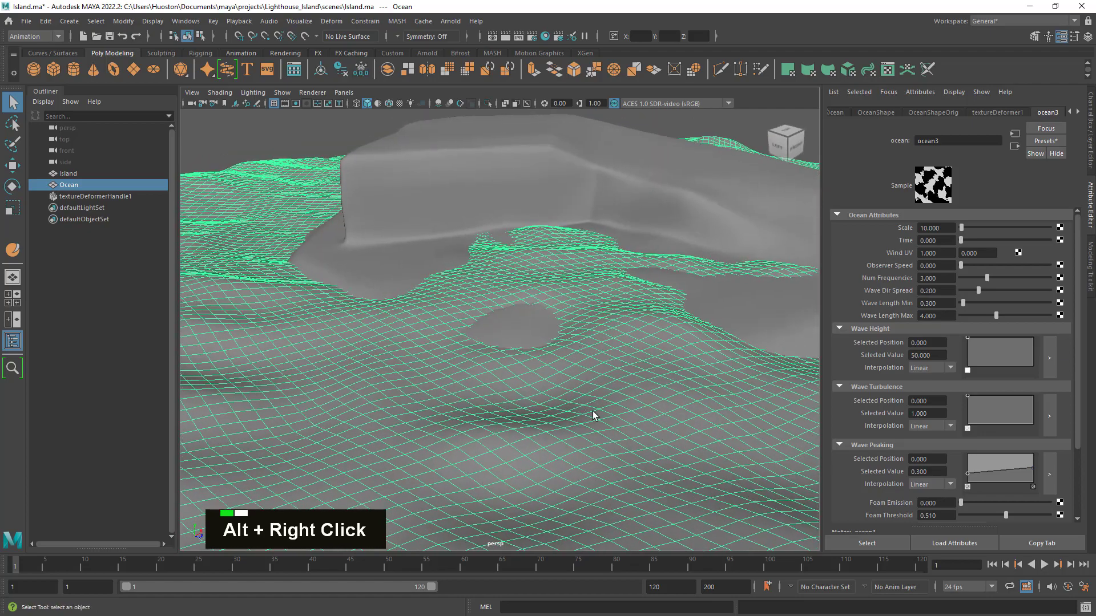
- Try a Wave Turbulence Selected Value of 5 on the ocean texture and inspect the whole water surface
left_click(909, 413)
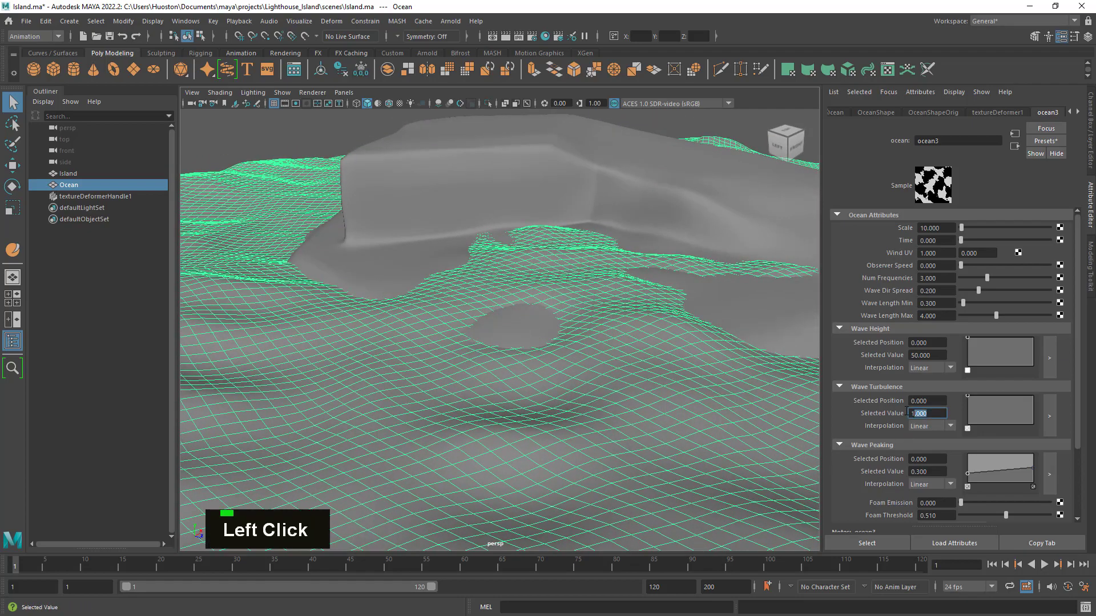
type("5")
key("Return")
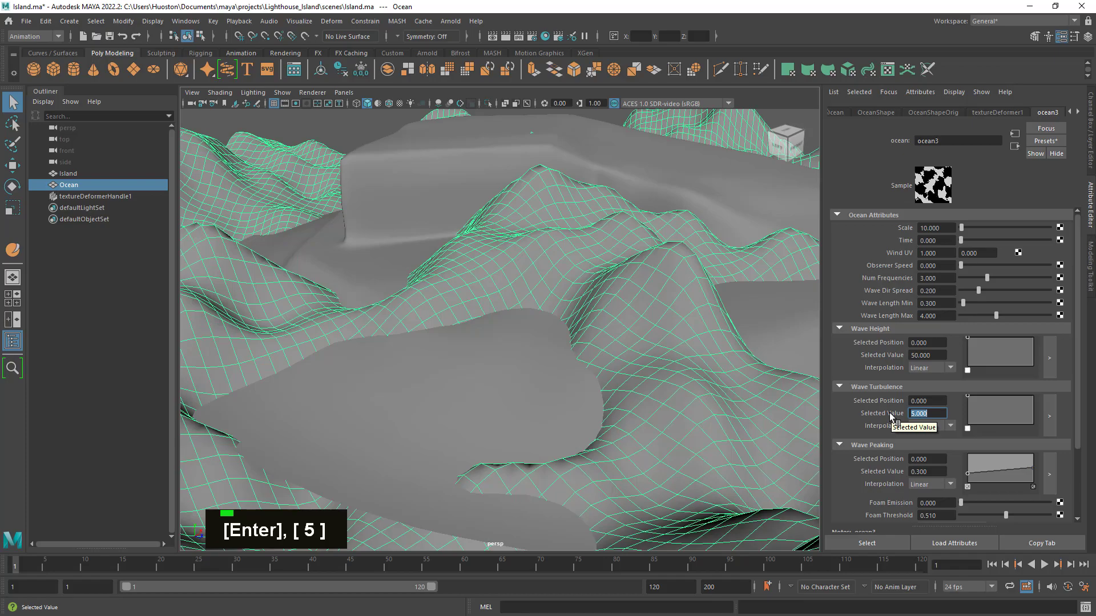
right_click_drag(631, 379, 484, 355, "alt")
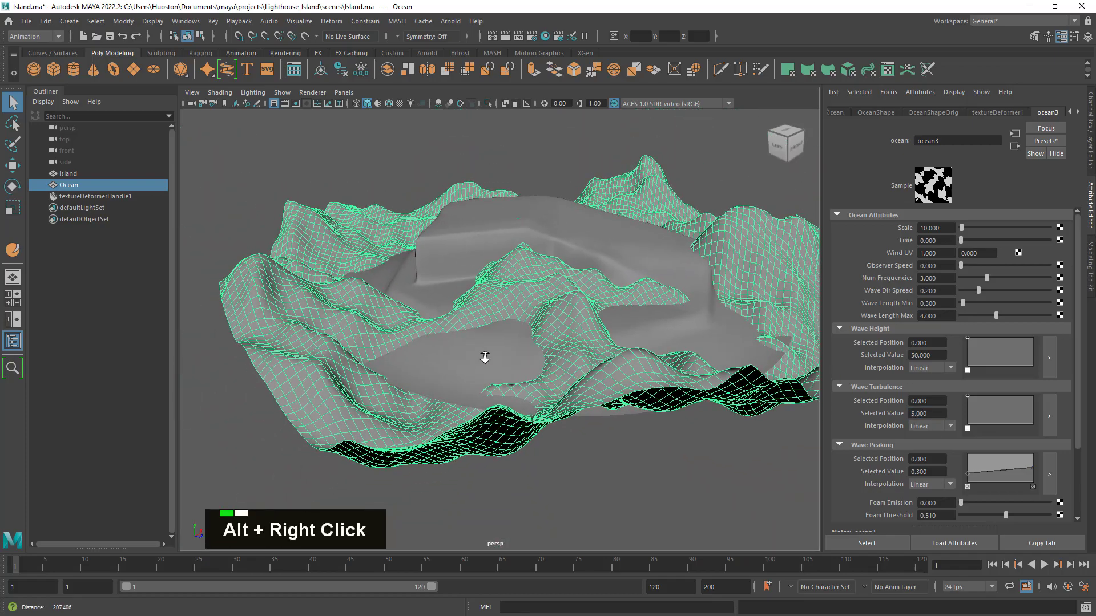
left_click_drag(485, 354, 573, 374, "alt")
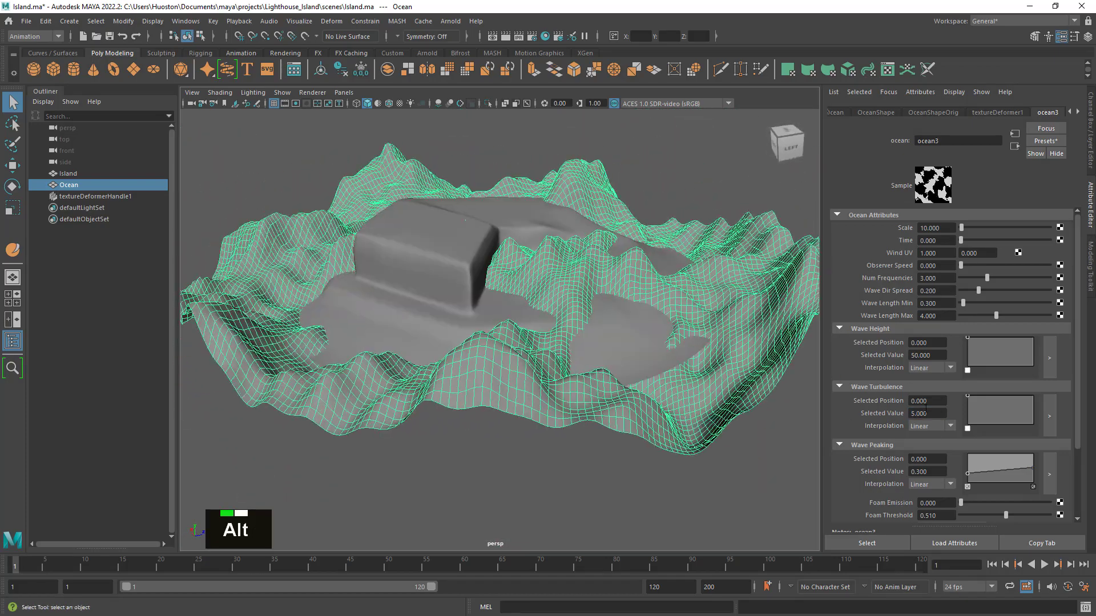
- Return the ocean texture's Wave Turbulence Selected Value to 1 and check the waves around the island
left_click(930, 413)
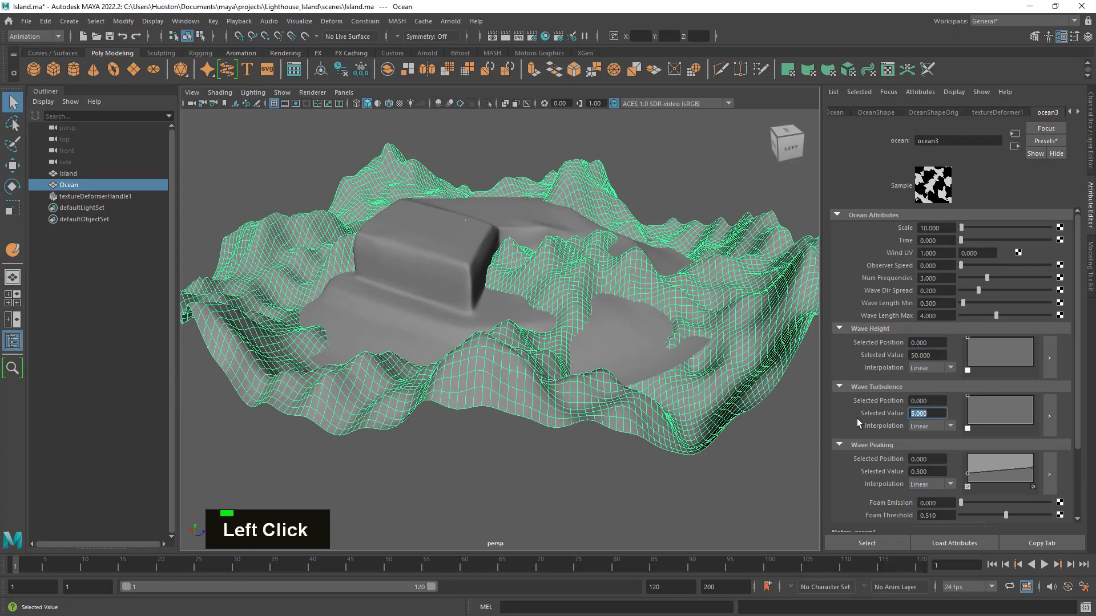
type("1")
key("Return")
right_click_drag(453, 268, 600, 288, "alt")
left_click_drag(599, 289, 622, 302, "alt")
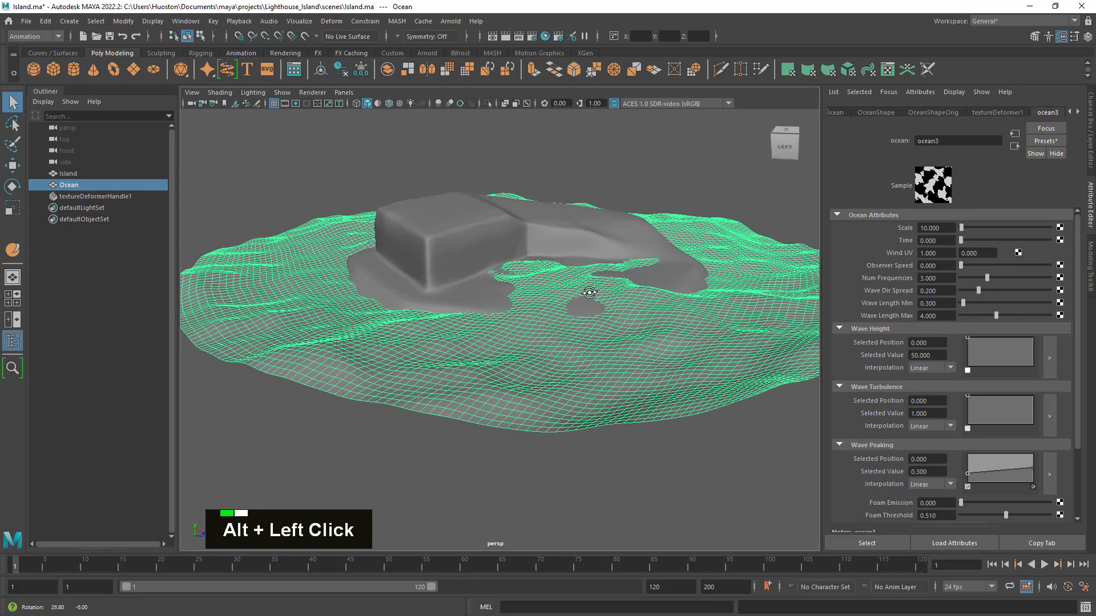
right_click_drag(622, 302, 649, 319, "alt")
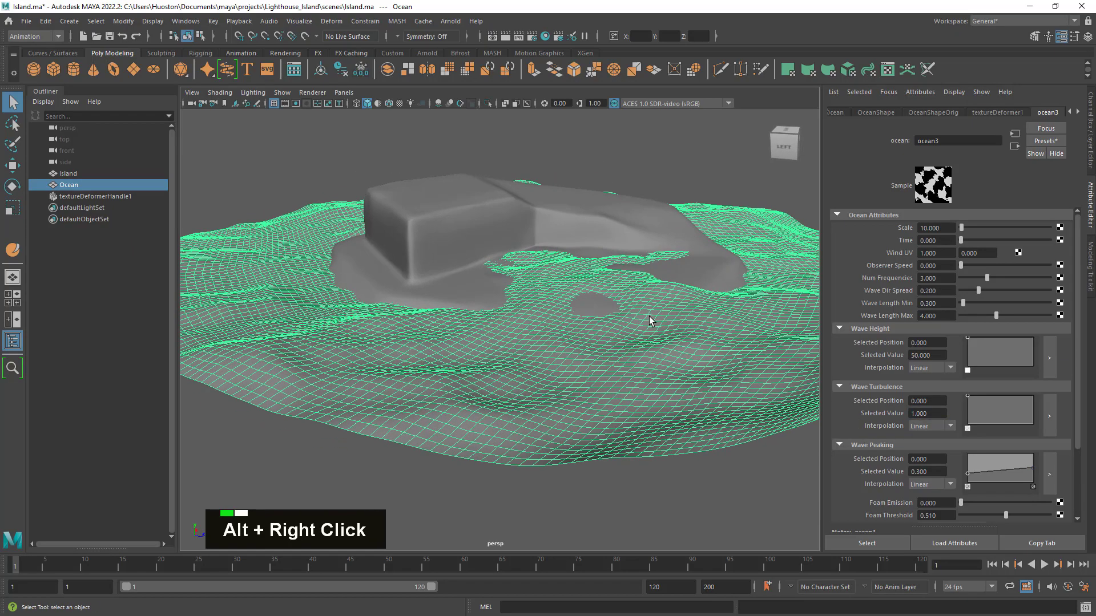
- Set the ocean texture's Num Frequencies to 5 and inspect the wave detail around the island
left_click(1079, 409)
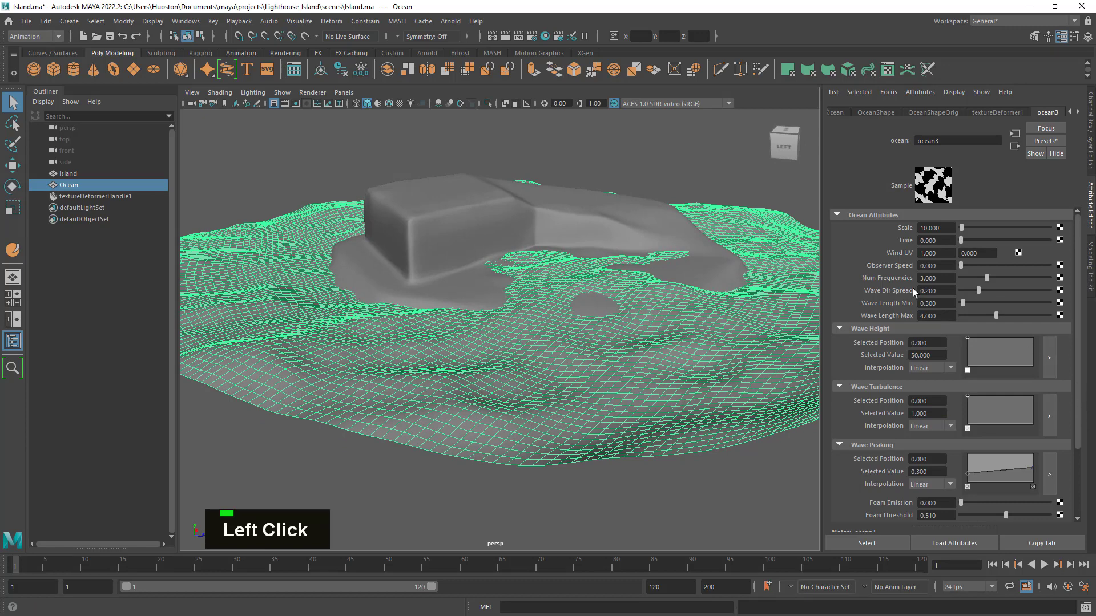
left_click(930, 278)
type("5")
key("Return")
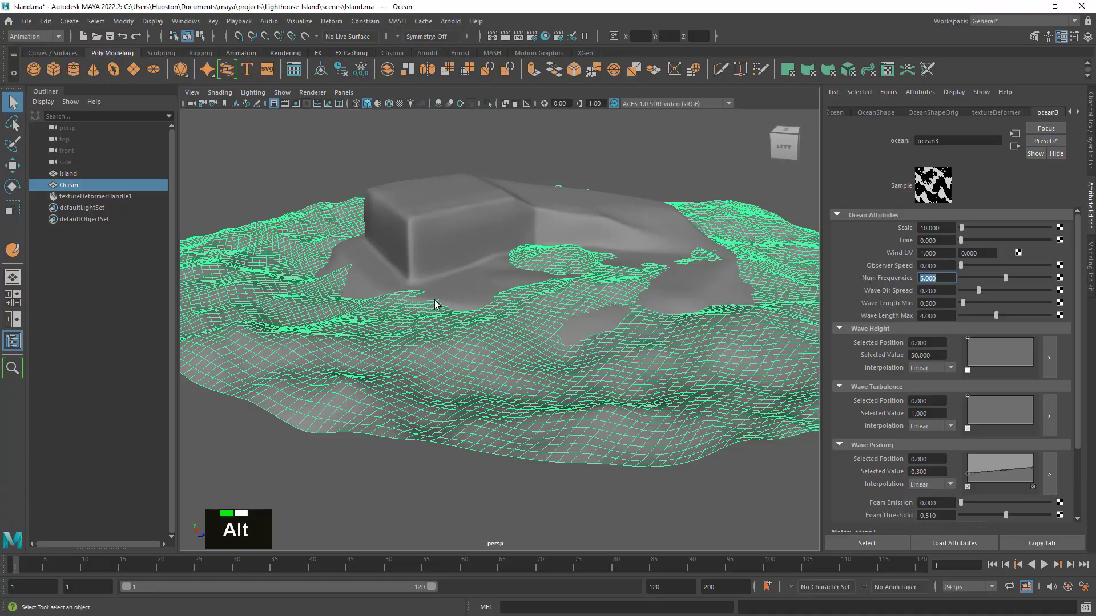
mouse_move(436, 303)
left_mouse_down("alt")
mouse_move(577, 303)
mouse_move(423, 310)
left_mouse_up("alt")
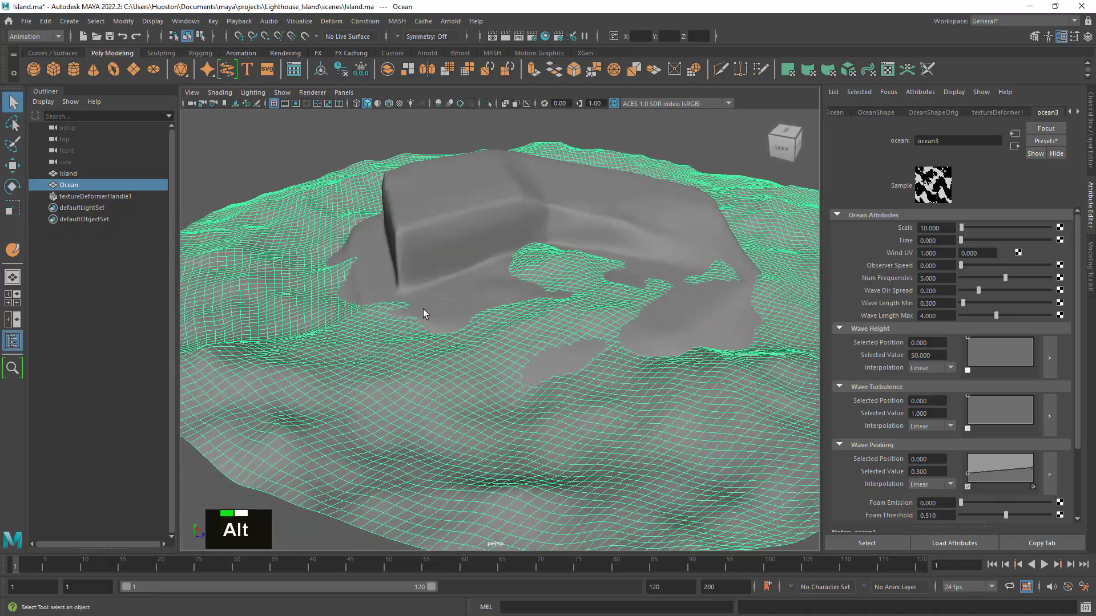
- Set the ocean texture's Wave Height Selected Value to 40 and view the waves with nothing selected
left_click(928, 355)
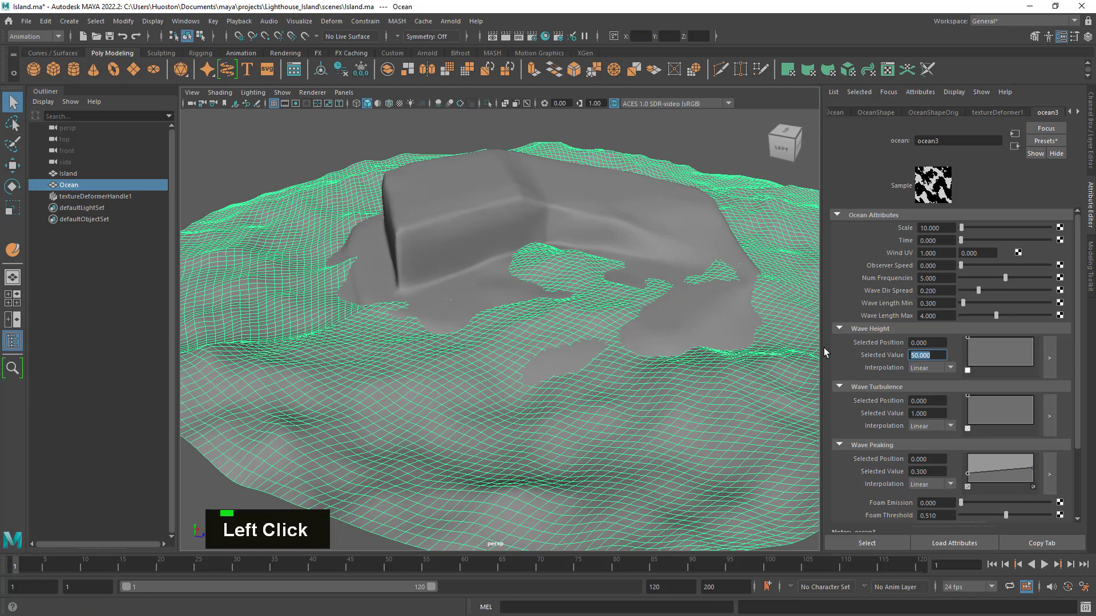
type("40")
key("Return")
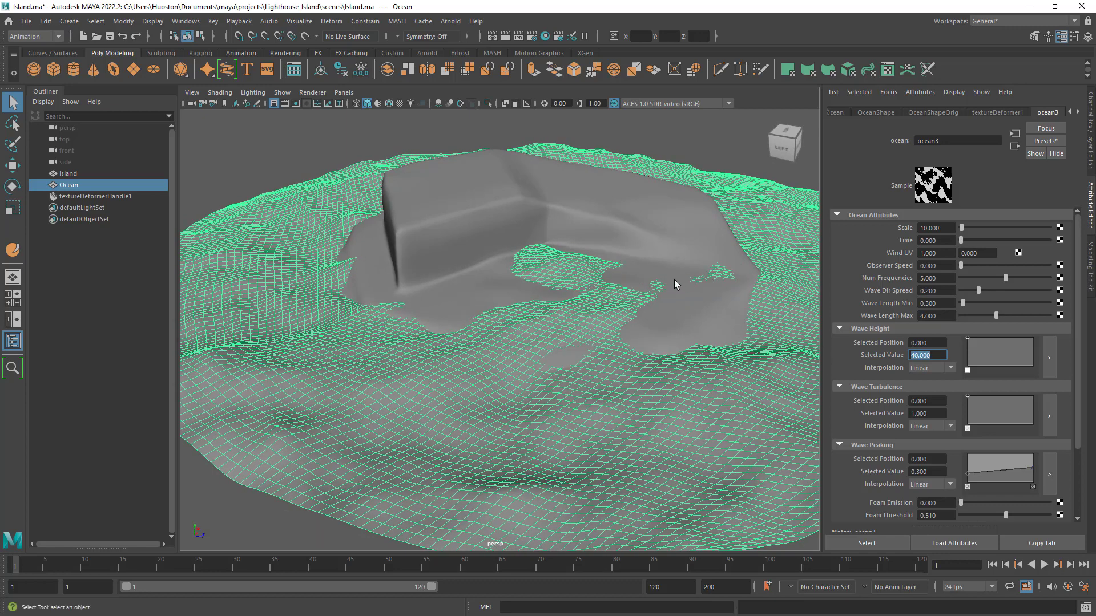
left_click(467, 142)
left_click_drag(468, 141, 548, 421, "alt")
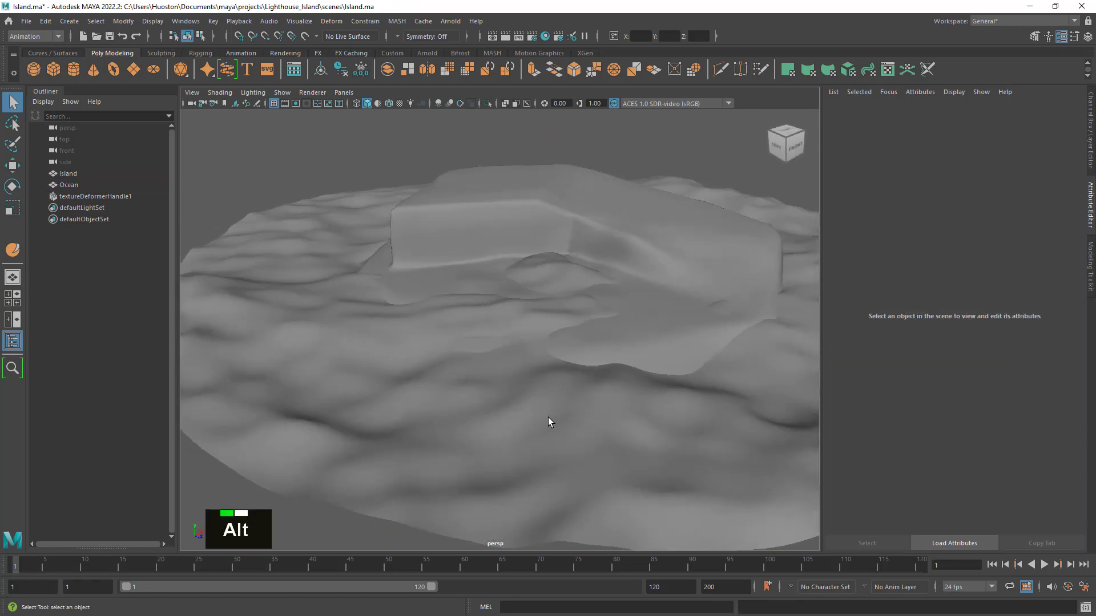
- Reselect the Ocean mesh and set the ocean texture's Wave Height Selected Value to 25
left_click(611, 392)
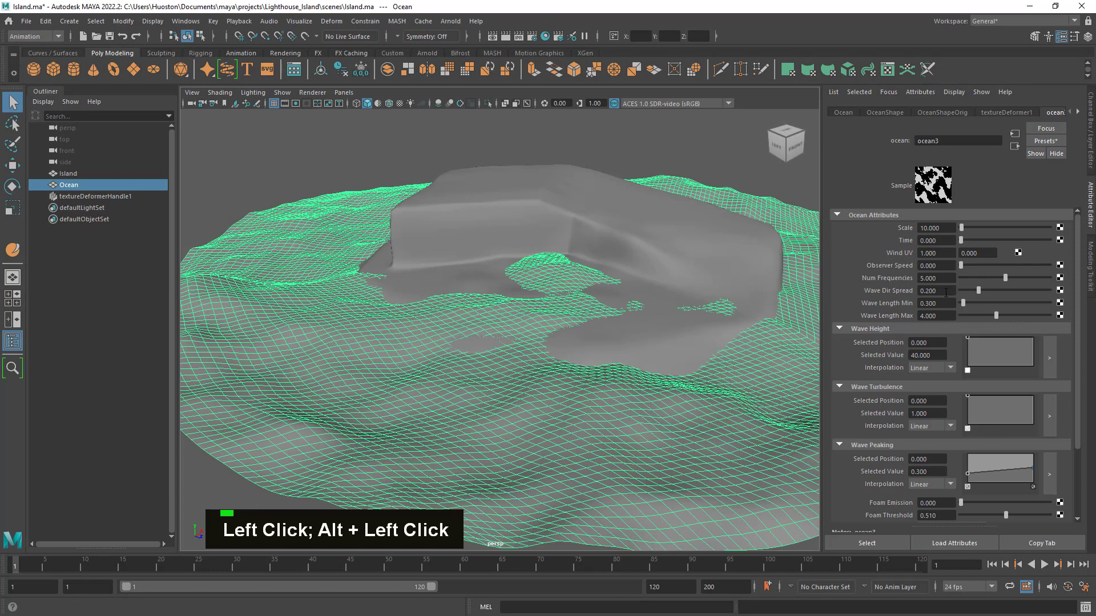
left_click(928, 355)
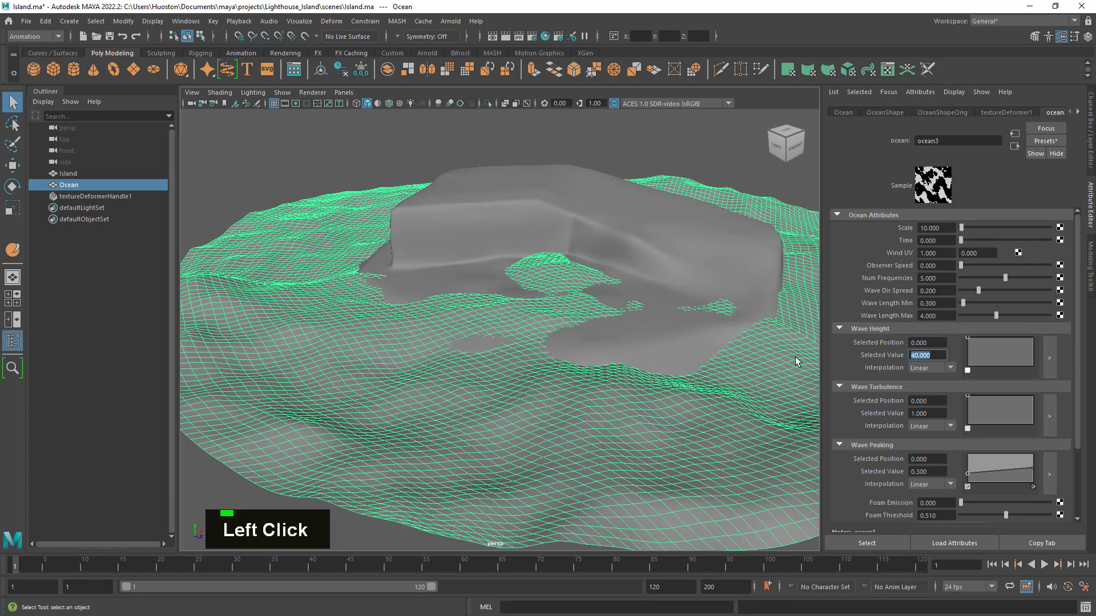
type("25")
key("Return")
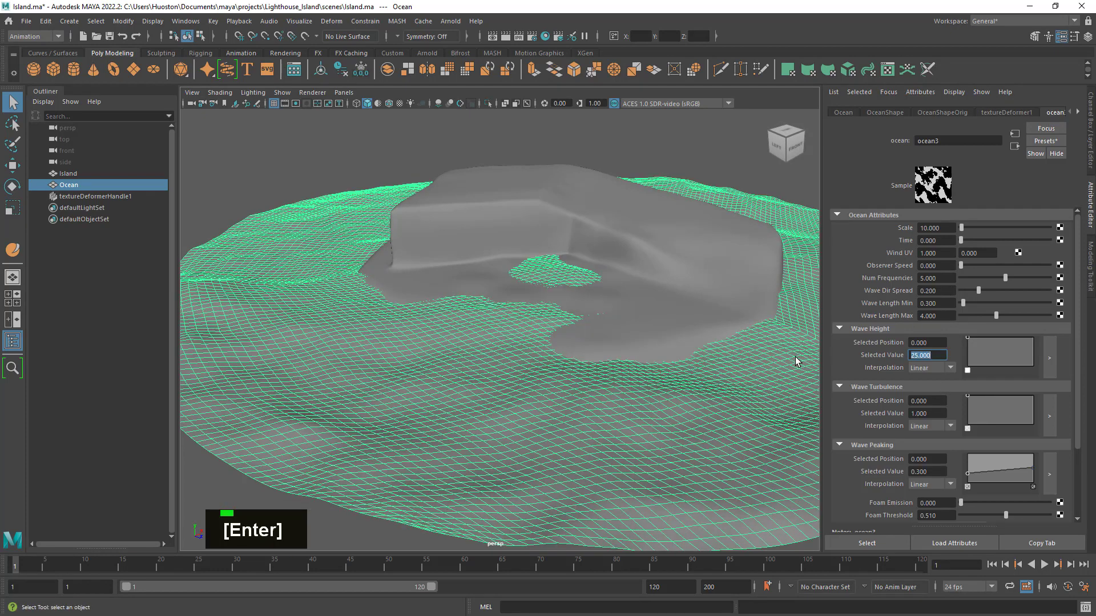
- Examine the lowered waves around the island from several angles, both with the Ocean mesh deselected and selected
left_click(526, 156)
left_click_drag(590, 177, 618, 256, "alt")
right_click_drag(627, 256, 599, 258, "alt")
middle_click_drag(617, 293, 578, 296, "alt")
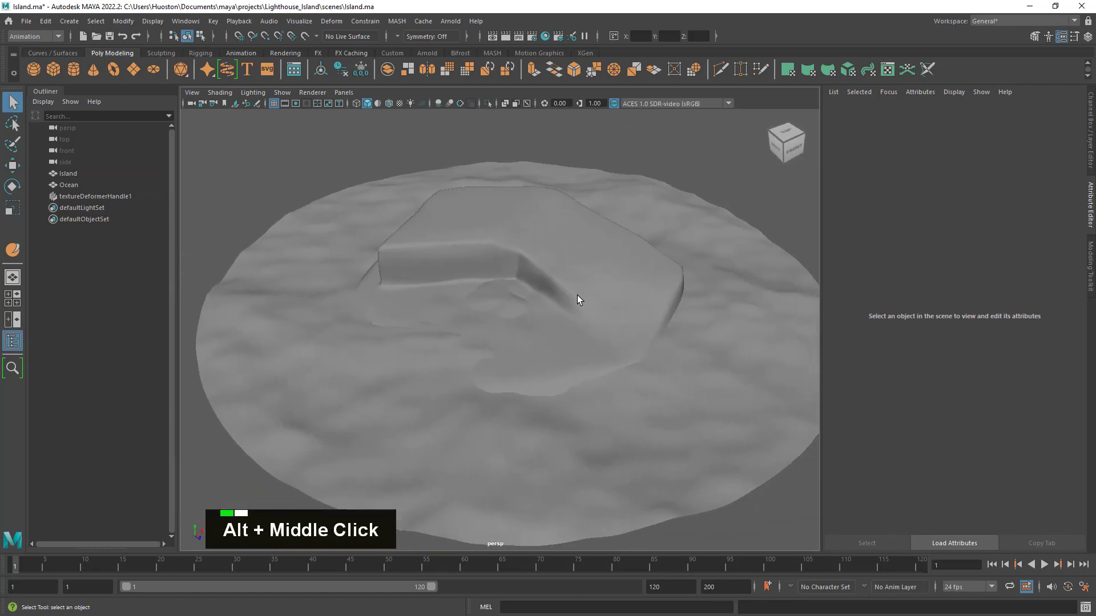
left_click_drag(578, 296, 741, 266, "alt")
left_click(713, 275)
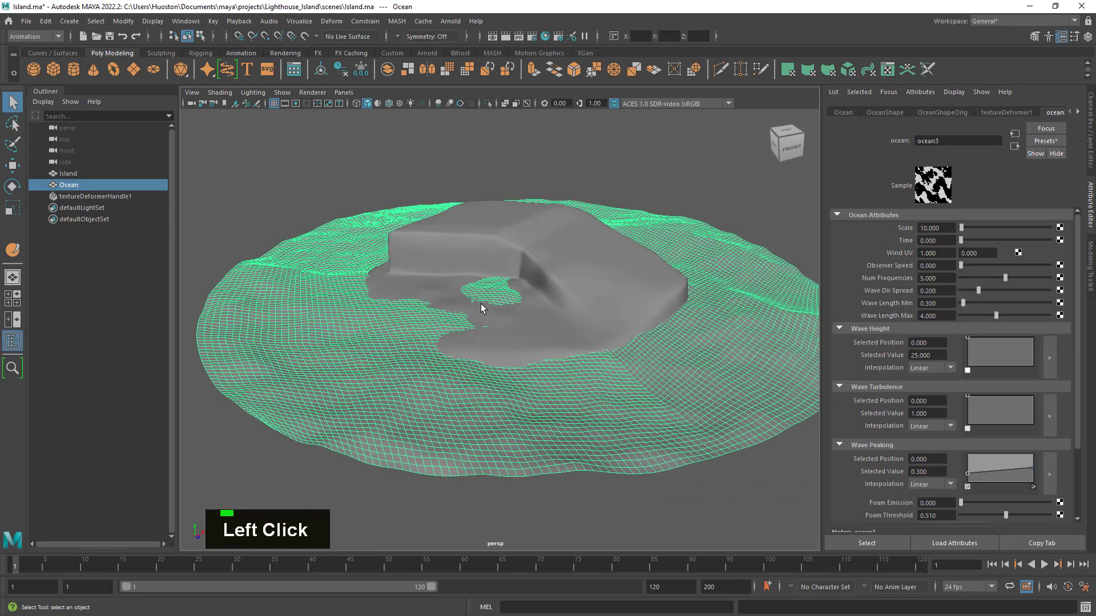
right_click_drag(482, 308, 515, 318, "alt")
left_click_drag(515, 317, 520, 334, "alt")
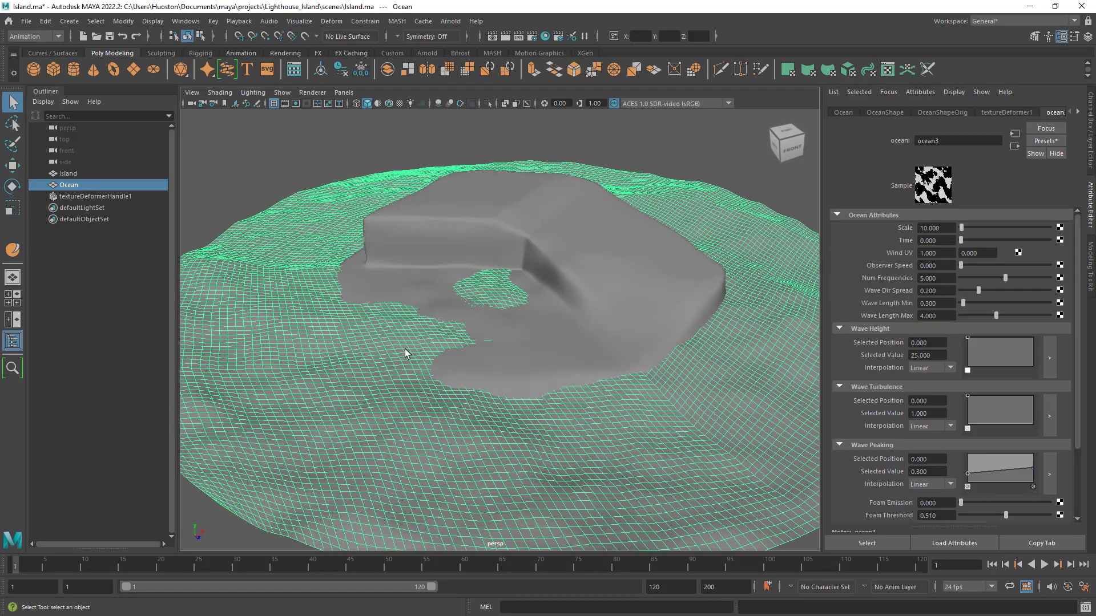
left_click_drag(405, 349, 408, 399, "alt")
middle_click_drag(409, 399, 545, 393, "alt")
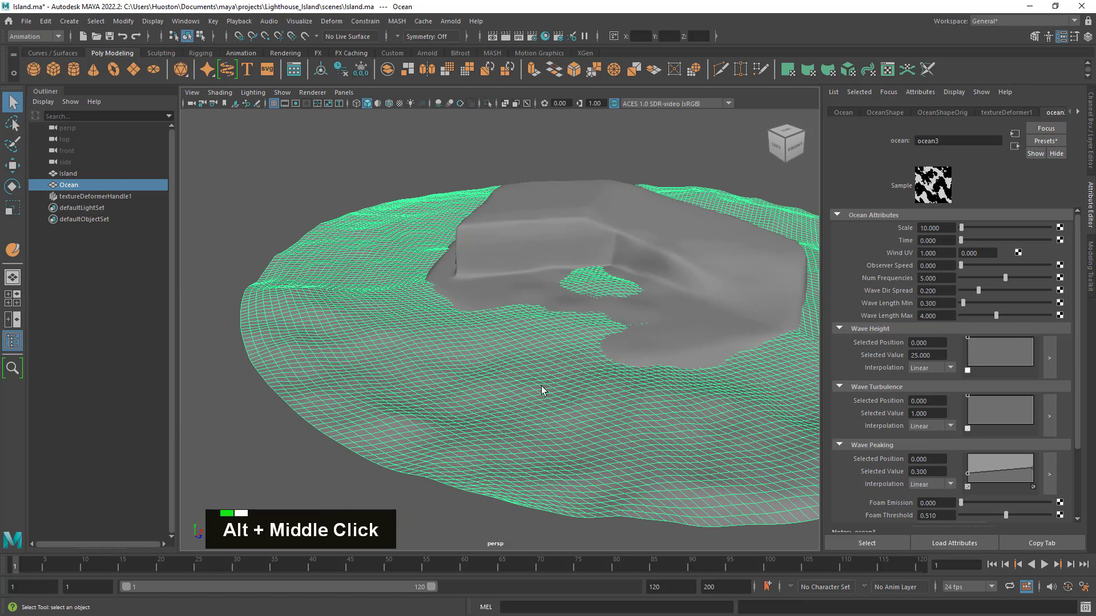
- Try deleting textureDeformerHandle1, inspect the ocean disc without it, and undo the deletion
left_click(87, 196)
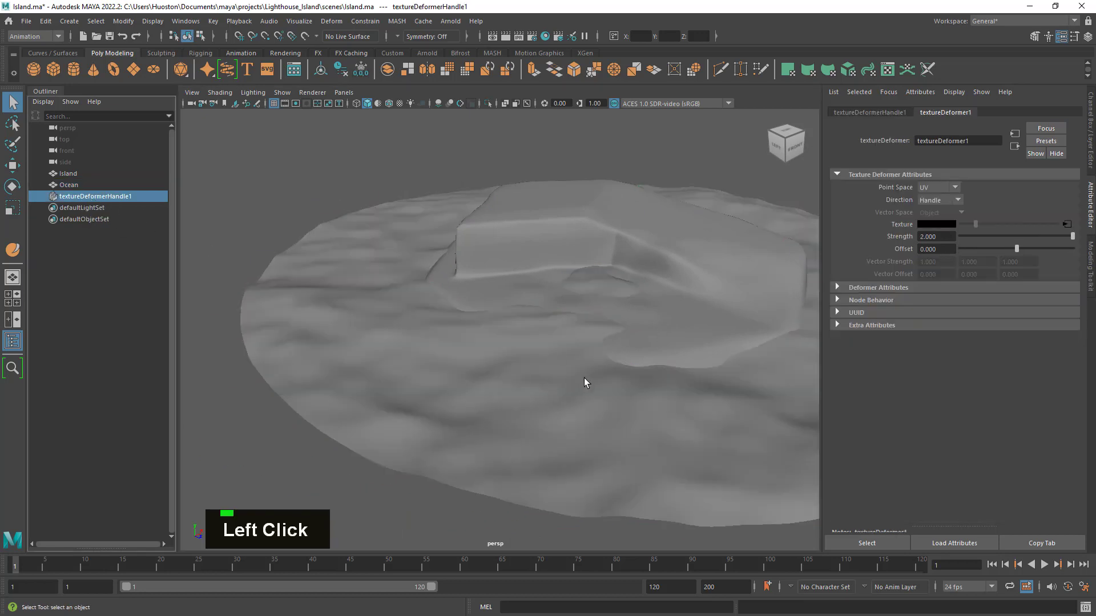
key("Delete")
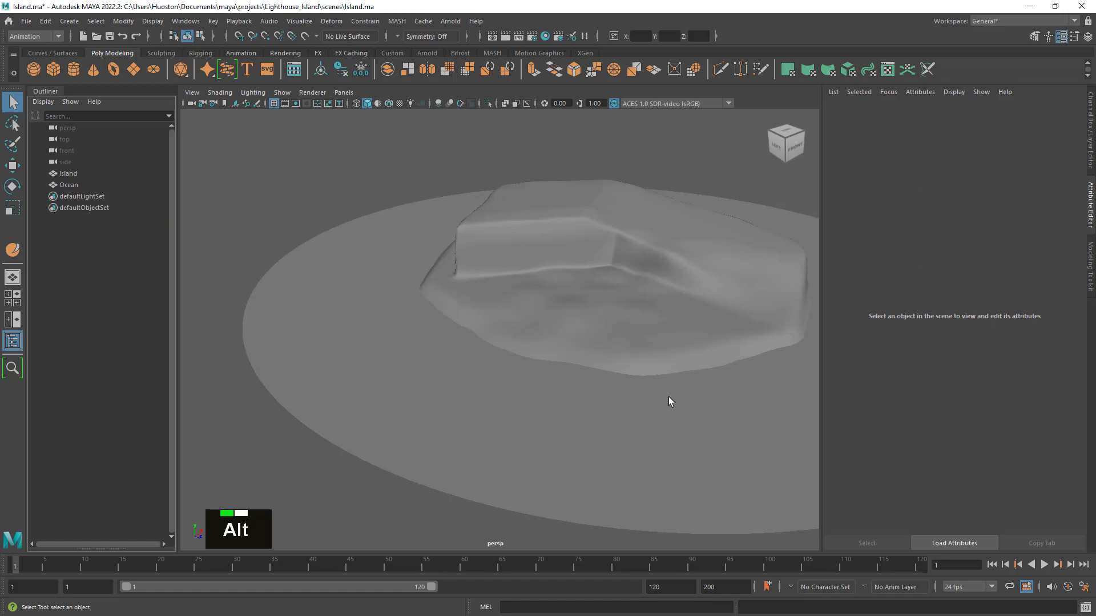
middle_click_drag(668, 399, 617, 393, "alt")
left_click_drag(617, 394, 532, 383, "alt")
left_click_drag(501, 382, 550, 391, "alt")
key("z")
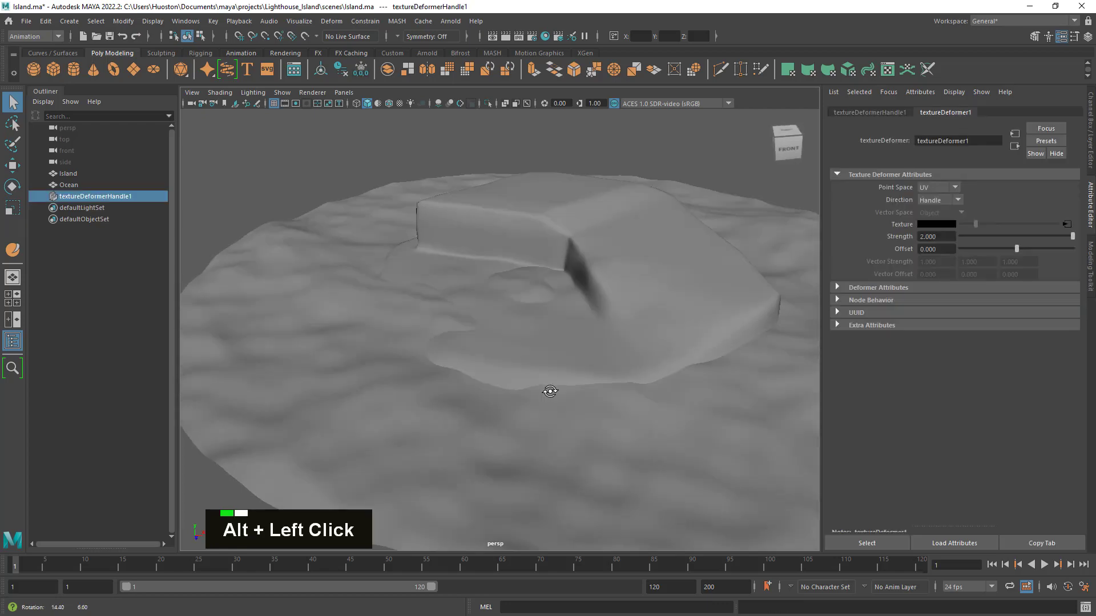
- Delete the Ocean mesh's construction history to bake the wave deformation into its geometry
left_click(300, 303)
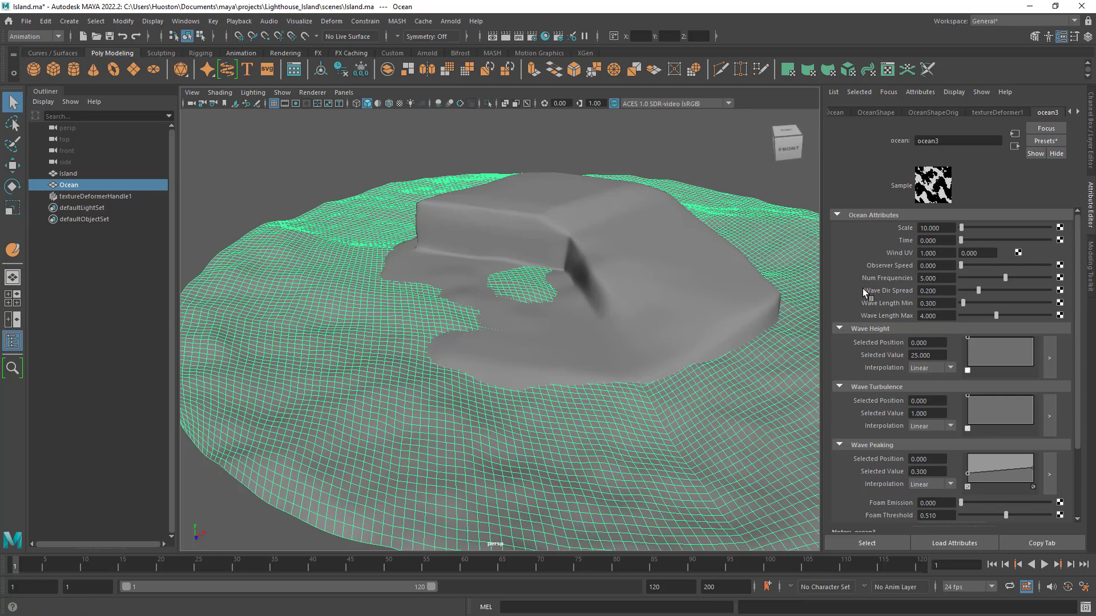
left_click(341, 73)
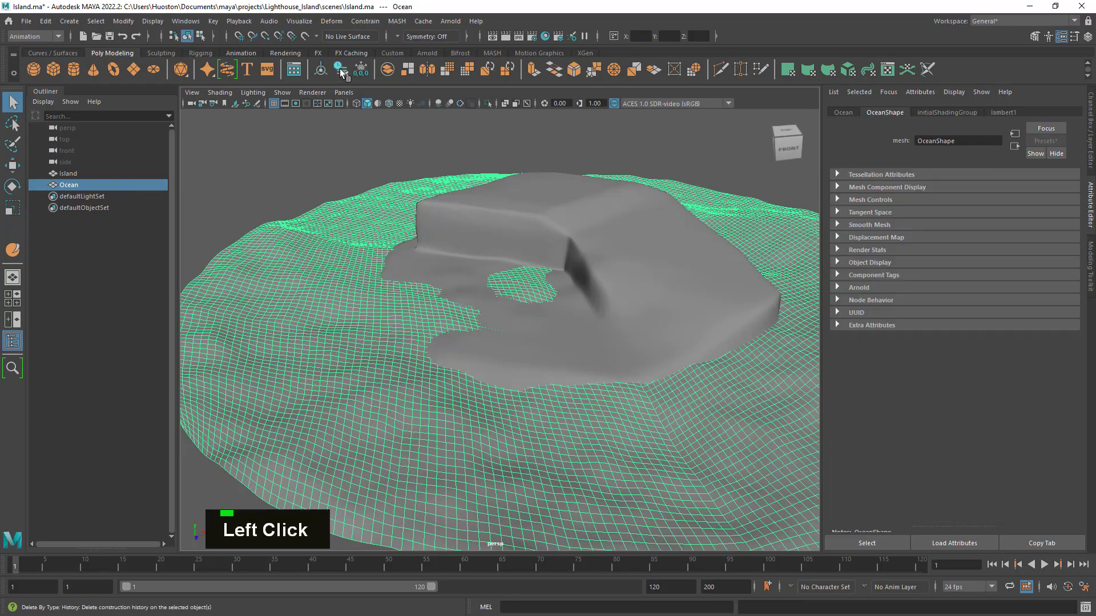
- Examine the baked waves around the island from several angles, with the Ocean mesh deselected and then reselected
left_click_drag(634, 400, 585, 383, "alt")
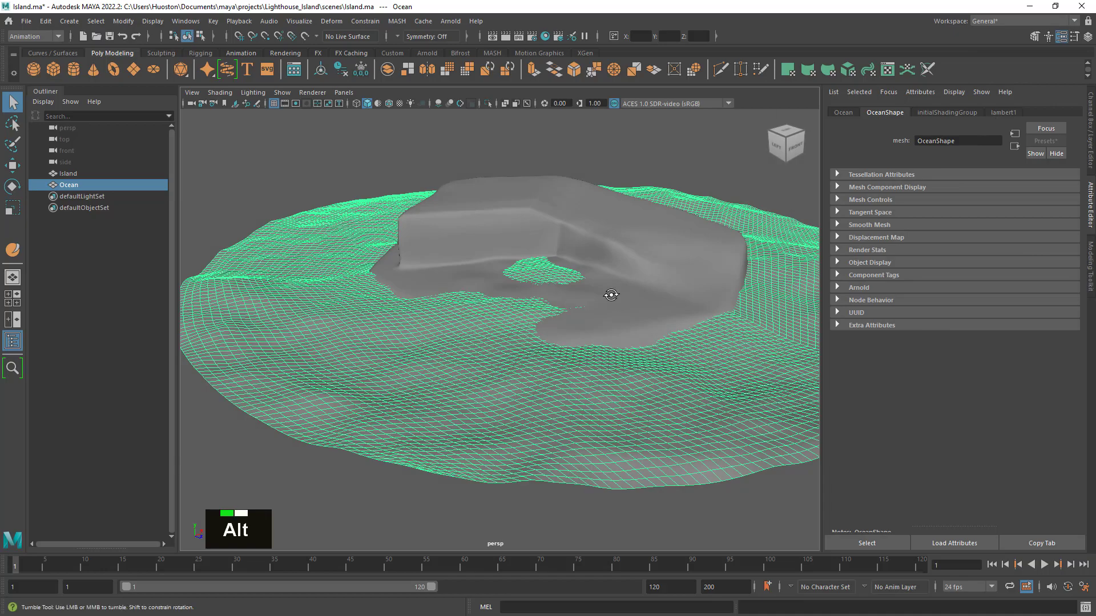
mouse_move(610, 294)
left_mouse_down("alt")
mouse_move(612, 246)
mouse_move(617, 298)
left_mouse_up("alt")
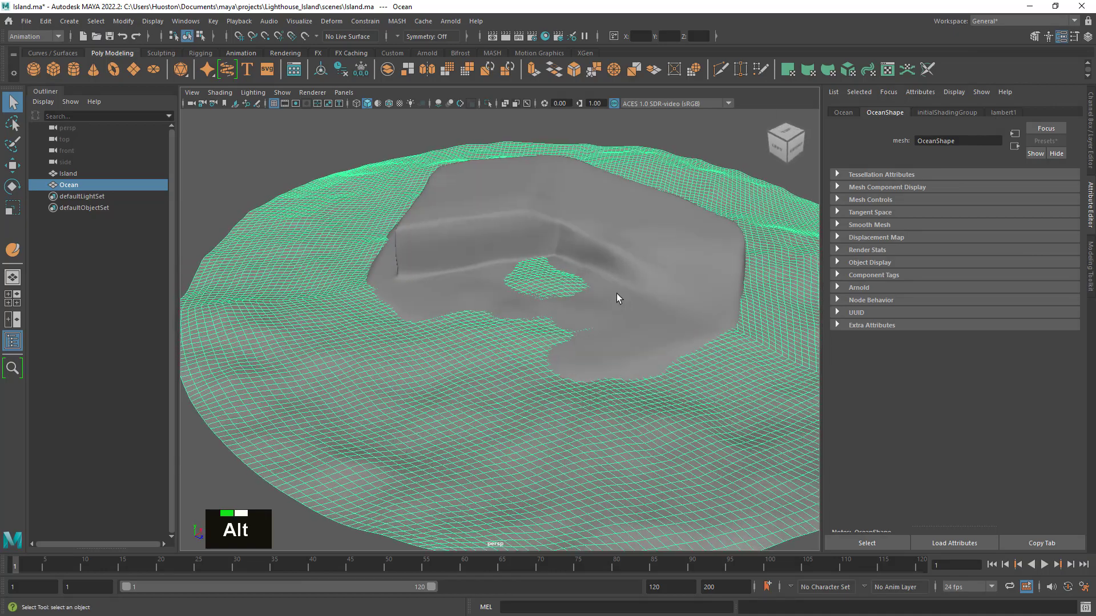
middle_click_drag(617, 293, 588, 327, "alt")
left_click(691, 146)
left_click_drag(514, 352, 557, 355, "alt")
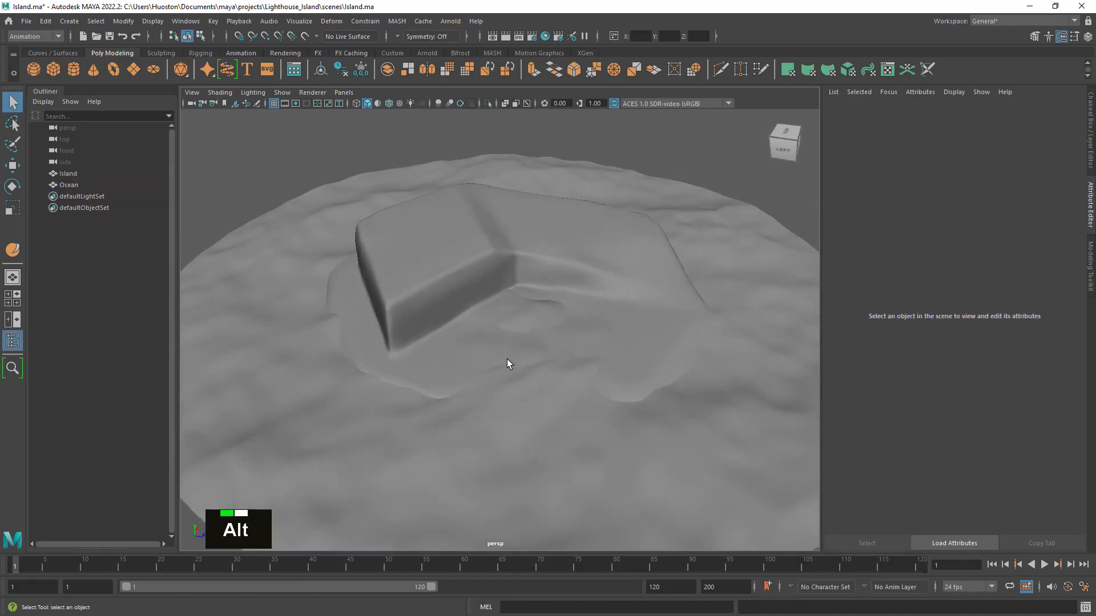
left_click(532, 412)
right_click_drag(532, 412, 666, 421, "alt")
left_click_drag(665, 420, 302, 160, "alt")
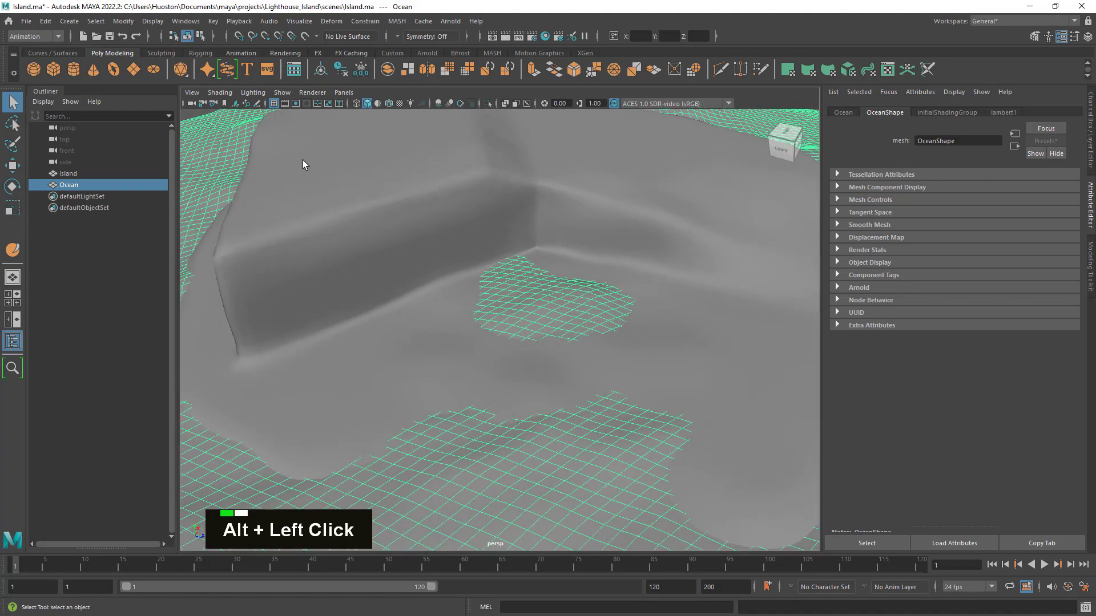
- Reset the Sculpt Tool to its default settings and try to depress the water patch inside the island's cove
left_click(154, 53)
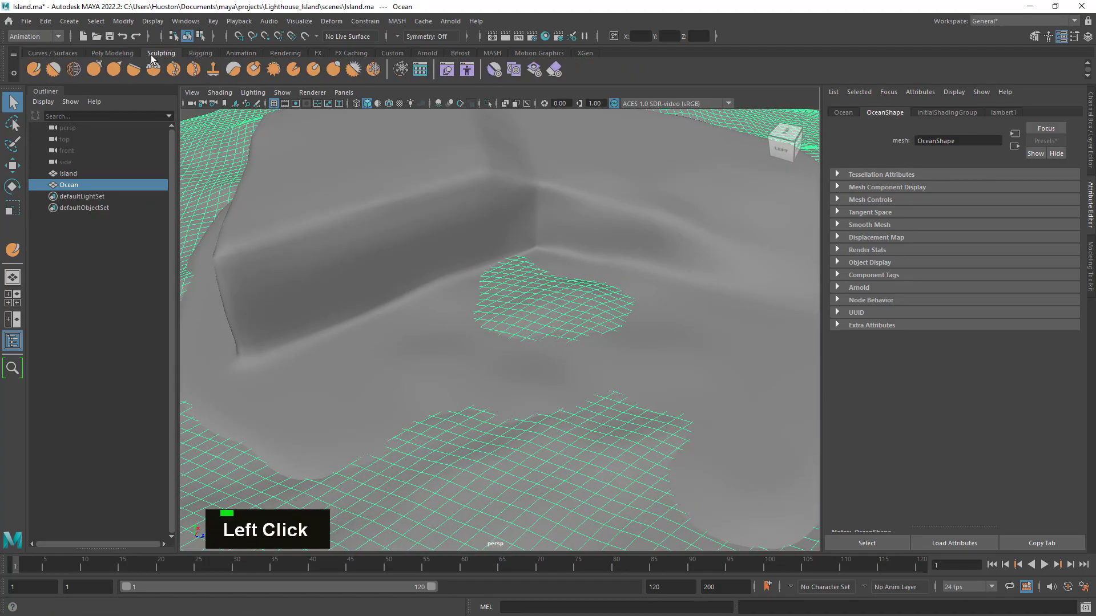
double_click(34, 70)
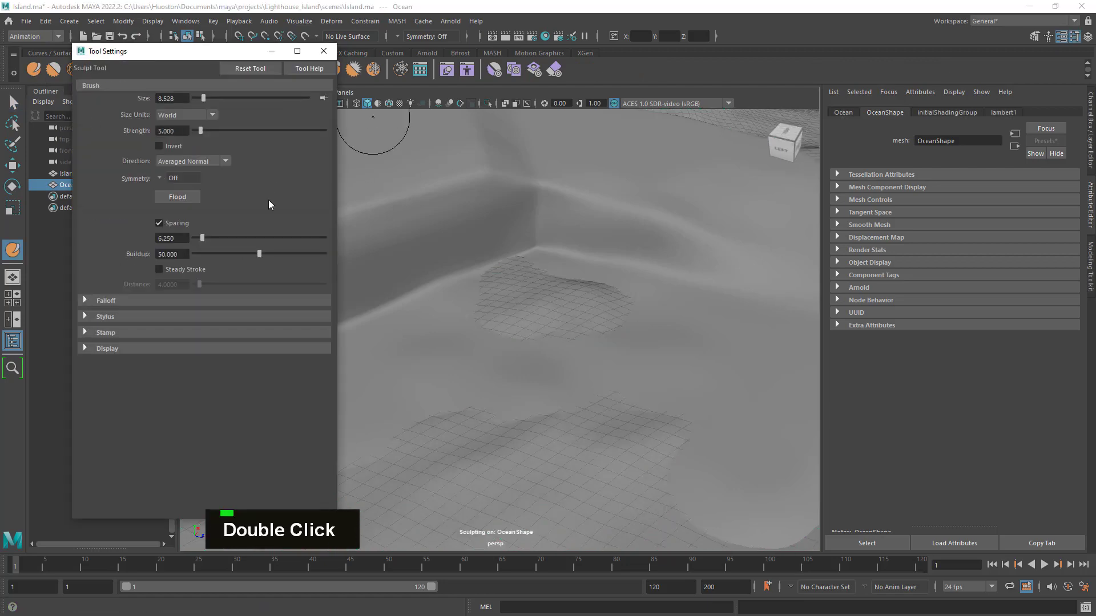
left_click(236, 70)
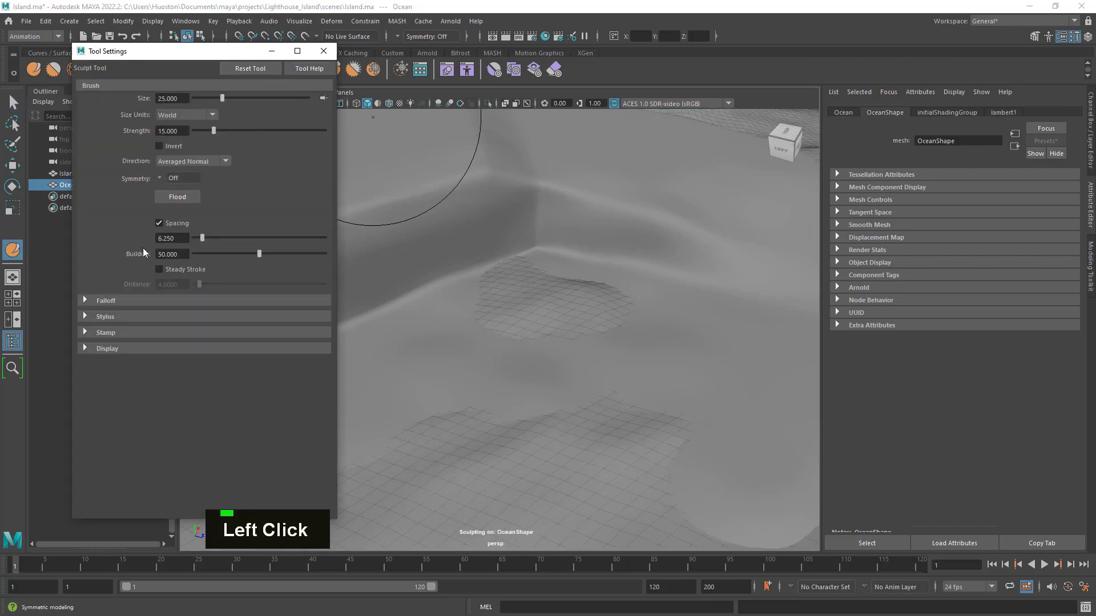
right_click_drag(533, 348, 549, 342, "alt")
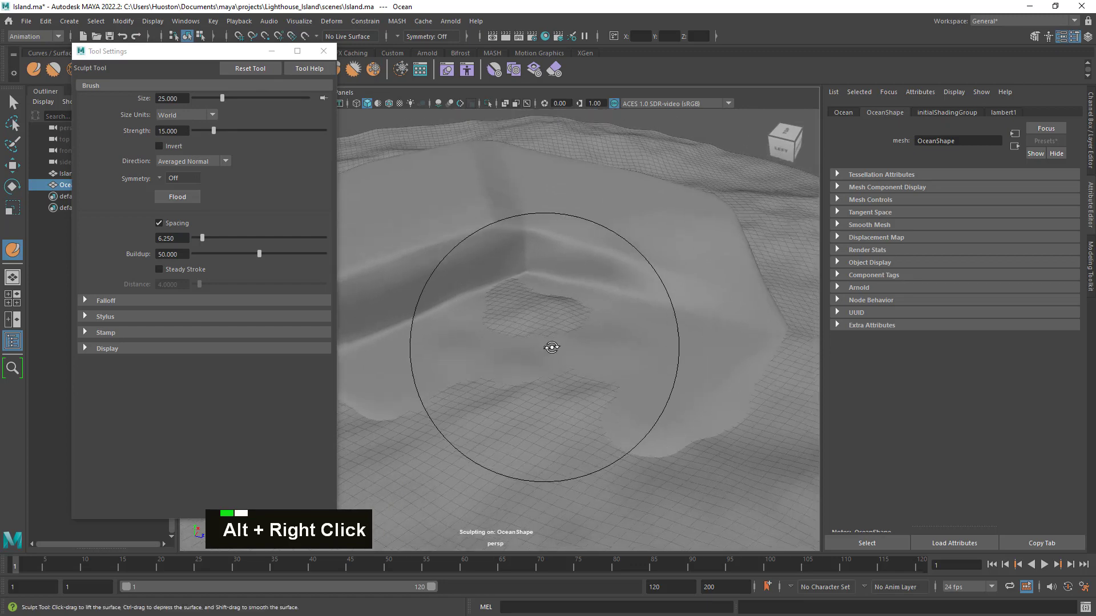
middle_click_drag(549, 342, 572, 349, "alt")
mouse_move(572, 348)
left_mouse_down("alt")
mouse_move(558, 306)
mouse_move(570, 315)
mouse_move(537, 360)
mouse_move(603, 330)
mouse_move(612, 313)
left_mouse_up("alt")
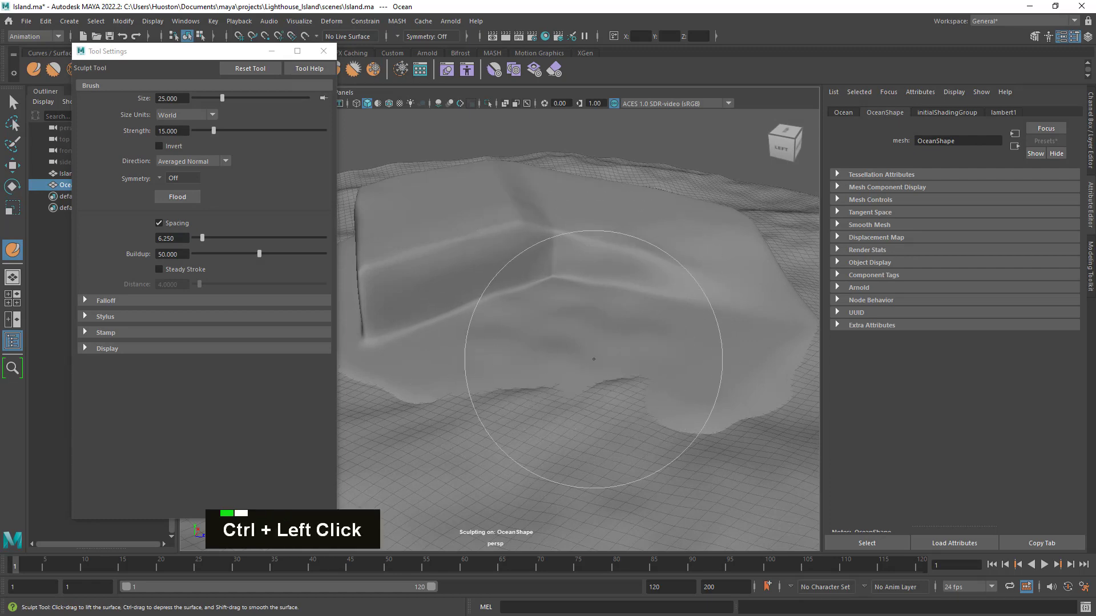
mouse_move(593, 359)
left_mouse_down("ctrl")
mouse_move(563, 351)
mouse_move(634, 350)
mouse_move(641, 296)
mouse_move(595, 338)
left_mouse_up("ctrl")
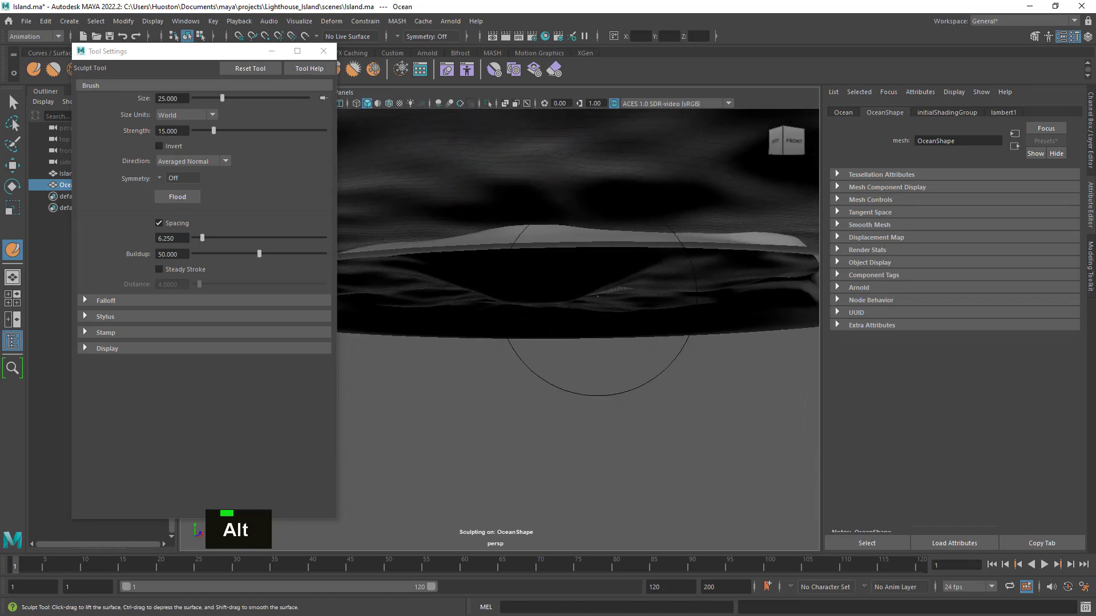
- Undo the sculpt strokes on the Ocean mesh and check the surface from below and above the water
key("z")
key("z")
key("z")
key("z")
key("z")
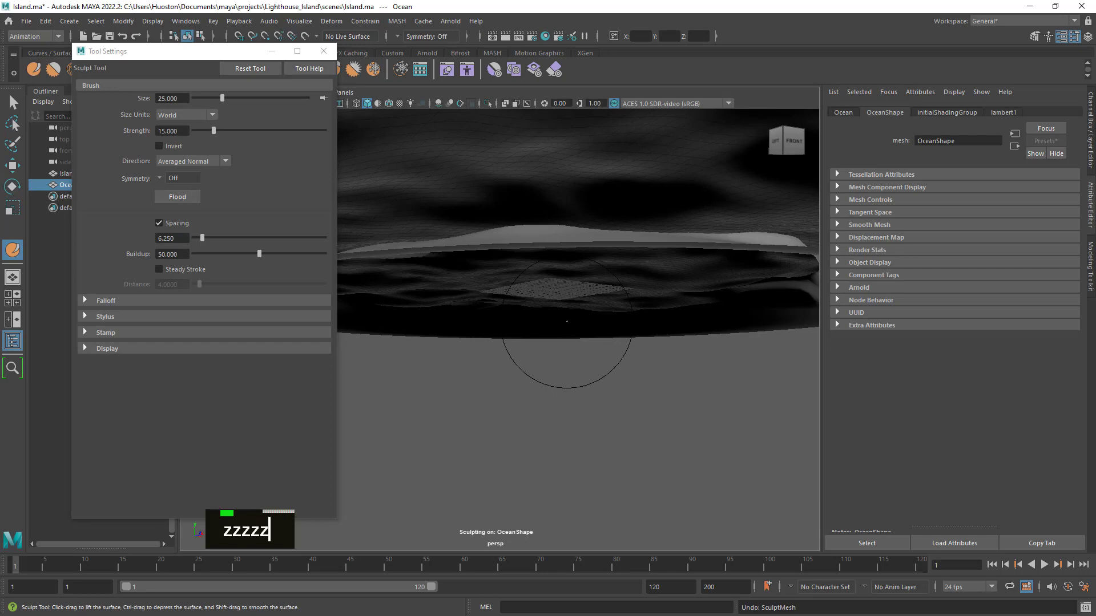
left_click_drag(567, 322, 614, 358, "alt")
right_click_drag(614, 357, 628, 360, "alt")
mouse_move(628, 359)
left_mouse_down("alt")
mouse_move(655, 363)
mouse_move(568, 350)
left_mouse_up("alt")
middle_click_drag(568, 350, 641, 362, "alt")
key("z")
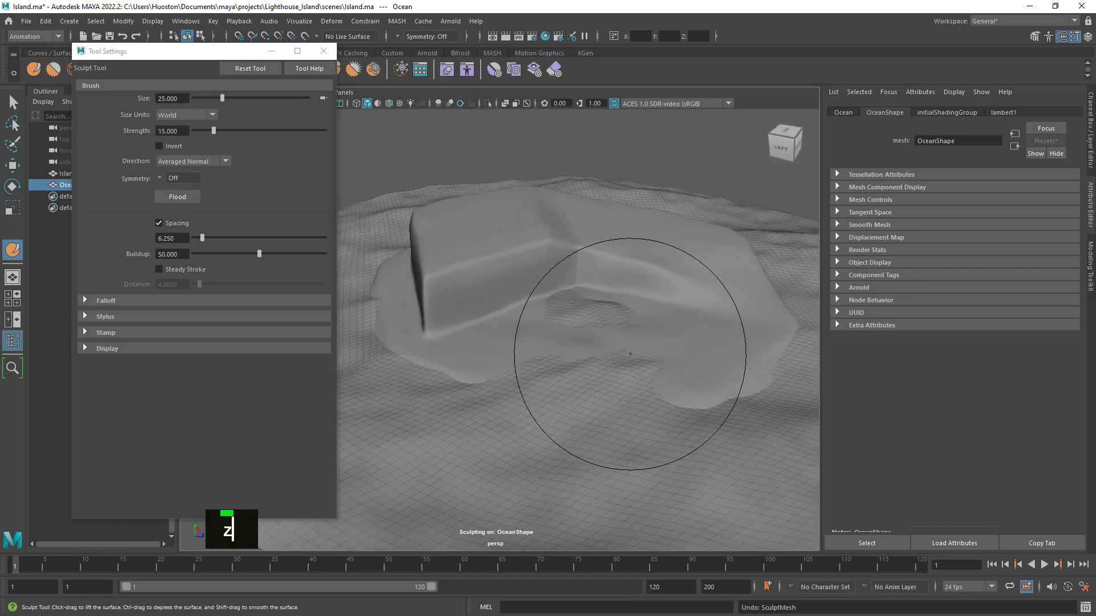
key("z")
left_click_drag(588, 367, 592, 355, "alt")
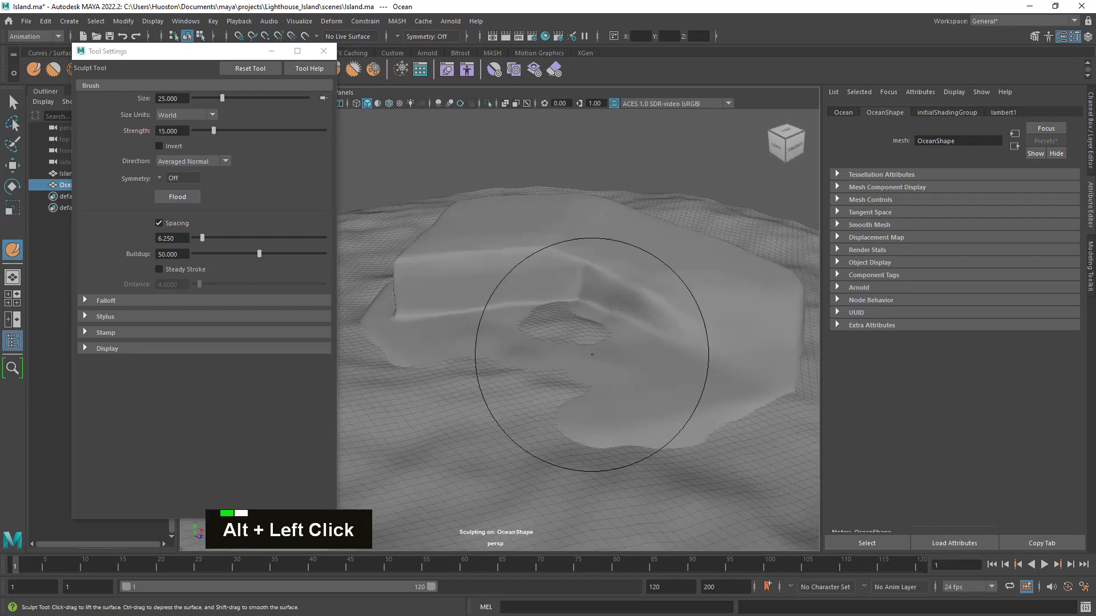
- Abandon the Sculpt Tool, return to the Select Tool and close the tool settings, keeping the Ocean mesh selected
left_click_drag(152, 55, 164, 58)
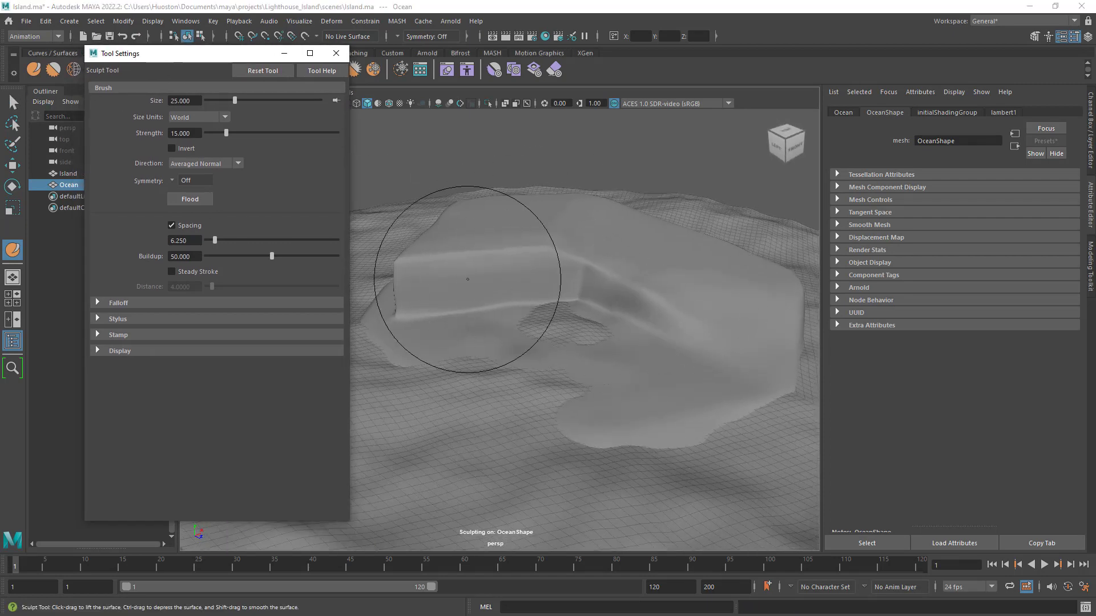
left_click_drag(468, 279, 514, 297, "alt")
right_click_drag(513, 297, 619, 354, "alt")
left_click_drag(619, 354, 228, 197, "alt")
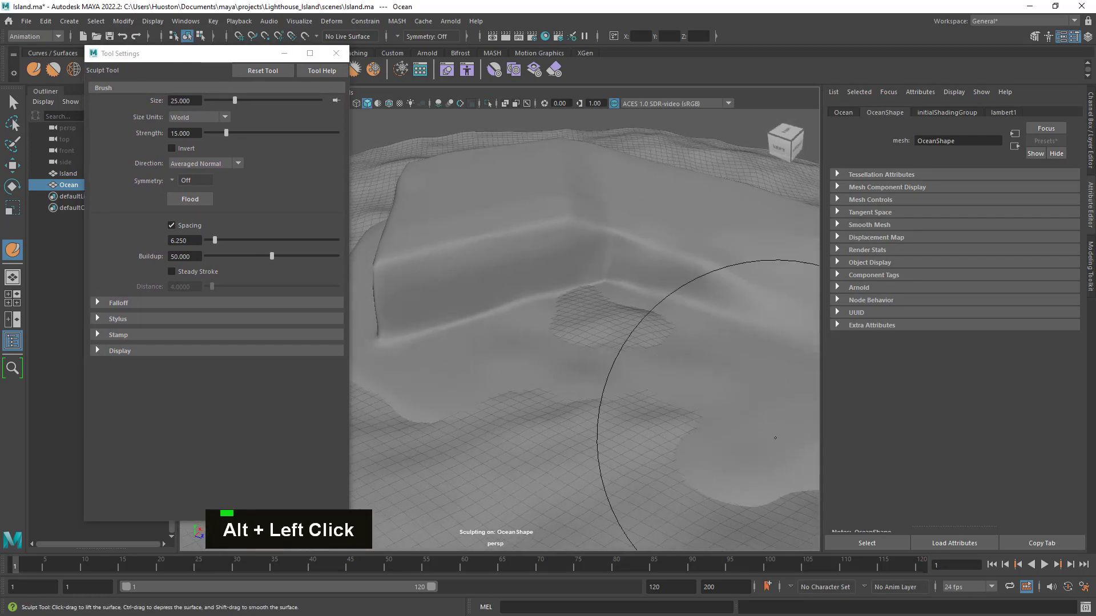
left_click(13, 102)
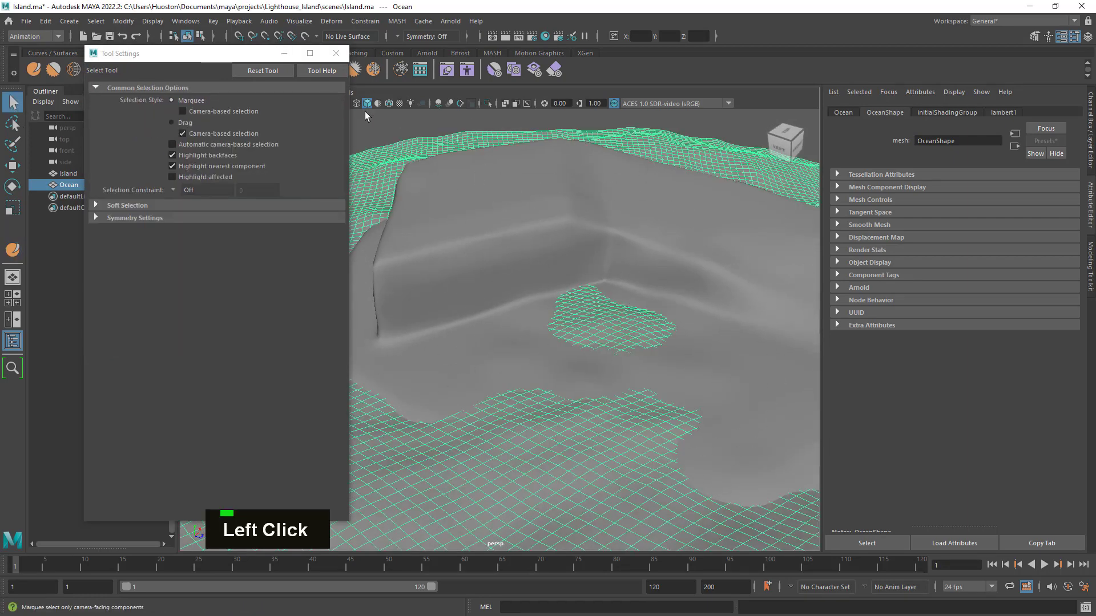
left_click(730, 168)
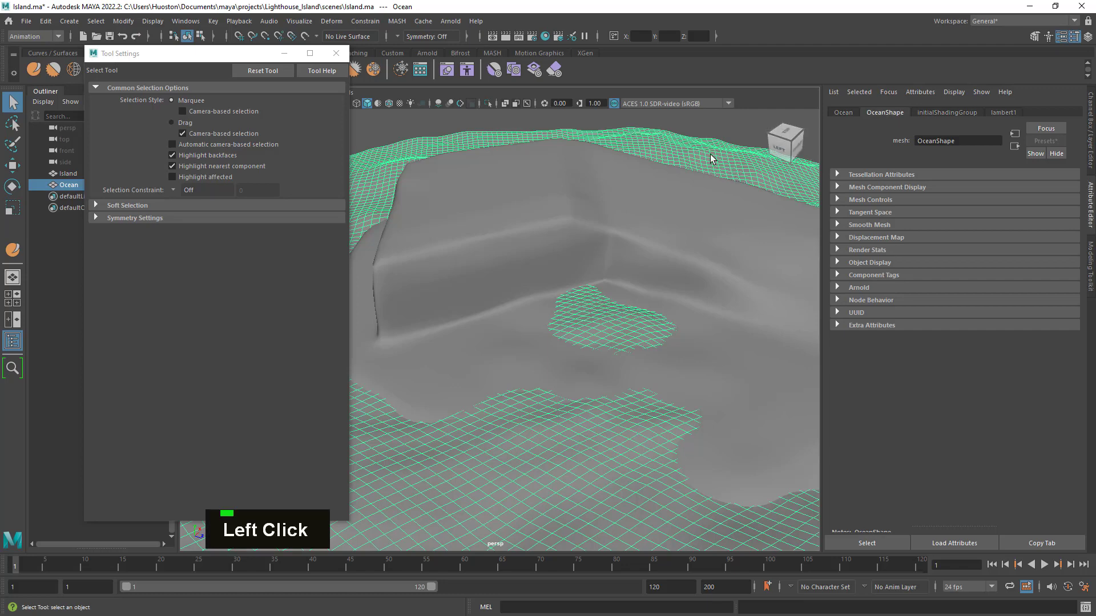
left_click(333, 53)
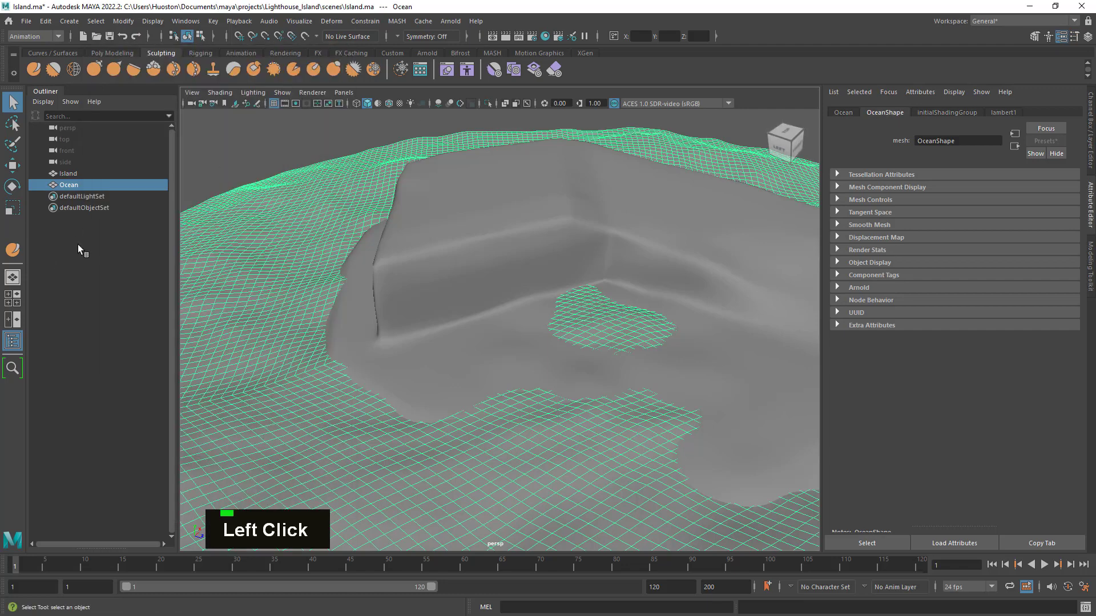
- Activate the Move Tool with its Soft Selection settings expanded and switch the Ocean mesh to vertex selection
double_click(12, 167)
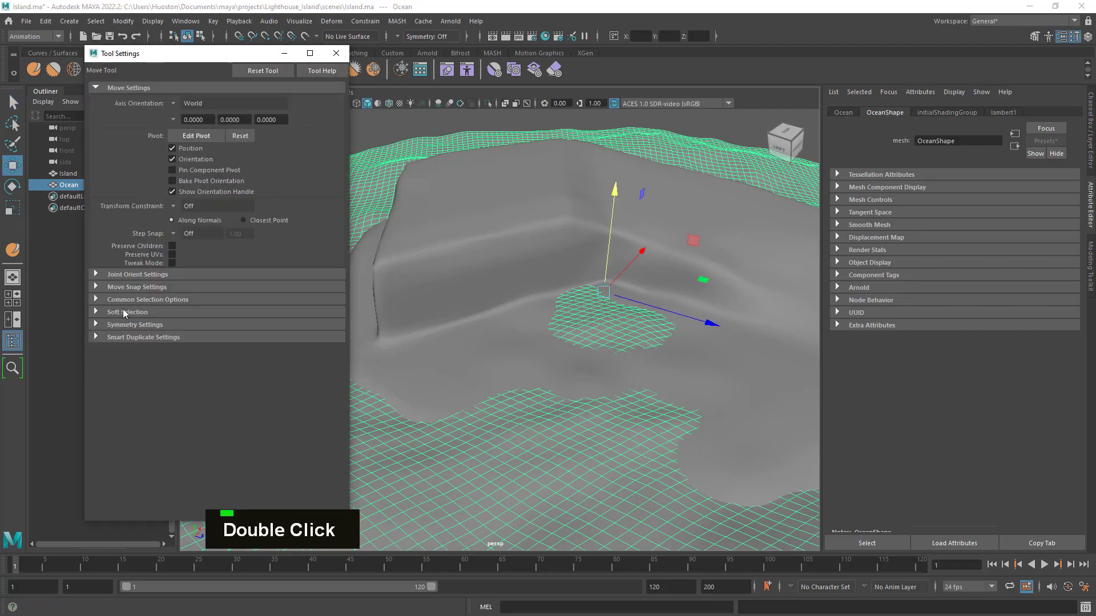
left_click(126, 312)
right_click_drag(696, 245, 638, 178, "alt")
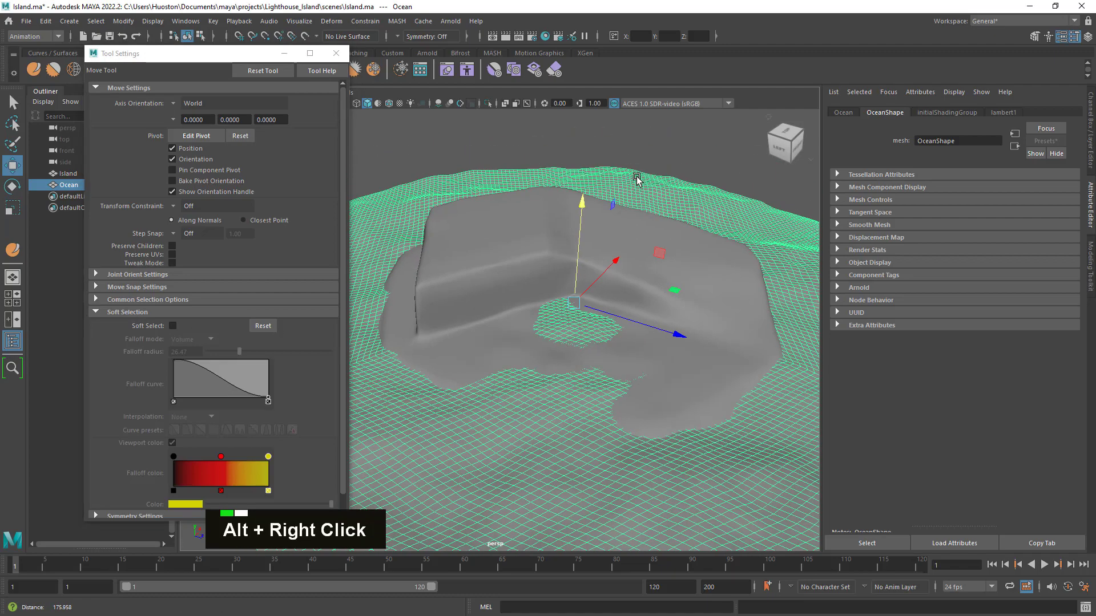
left_click_drag(638, 178, 592, 361, "alt")
right_click_drag(592, 360, 623, 340, "alt")
left_click(617, 325)
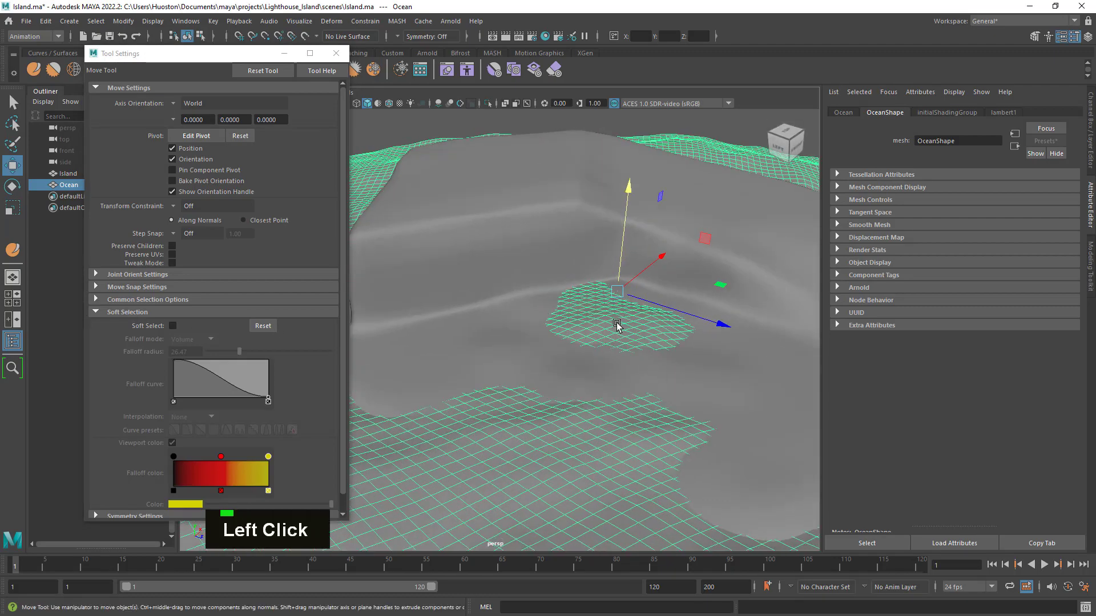
right_click(621, 324)
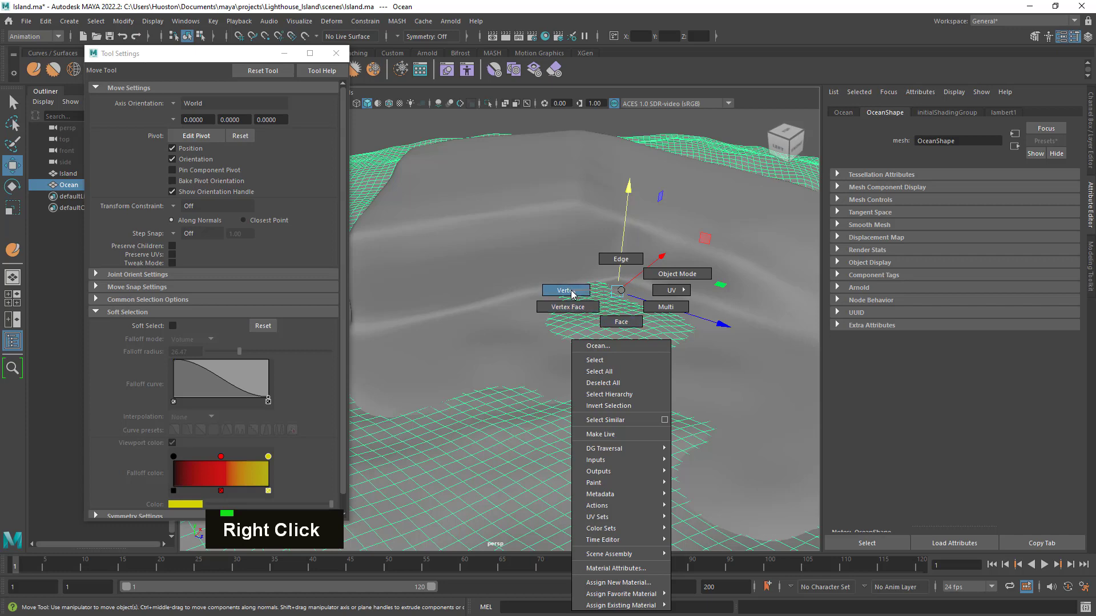
left_click(571, 292)
- Soft-select a vertex in the cove's water patch with a falloff radius of about 48.13 and lower it beneath the island
left_click(608, 321)
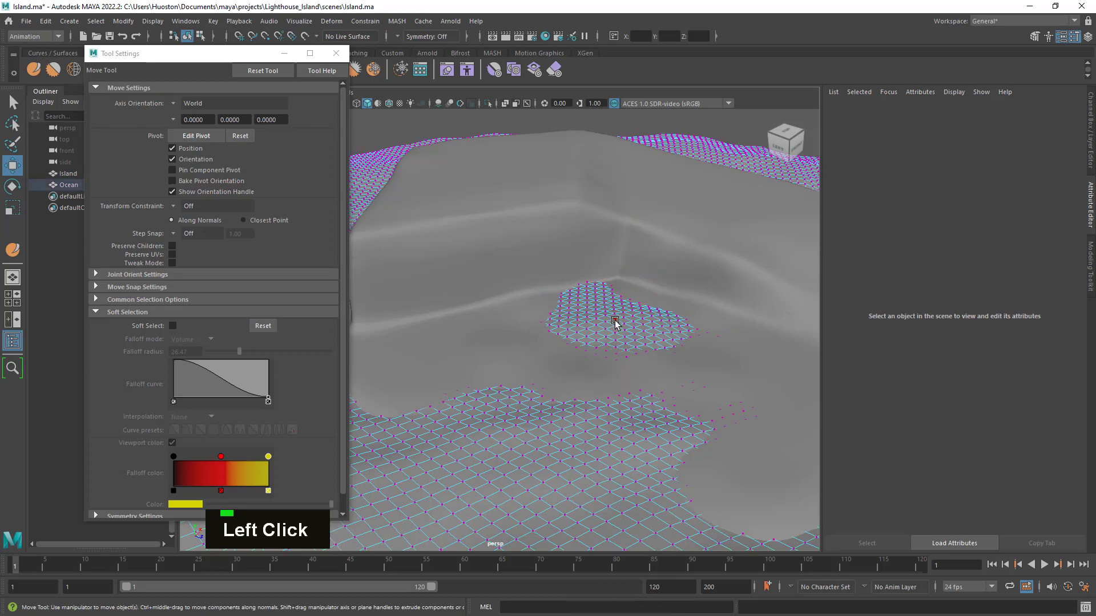
right_click_drag(666, 372, 628, 343, "alt")
left_click_drag(628, 343, 634, 349, "alt")
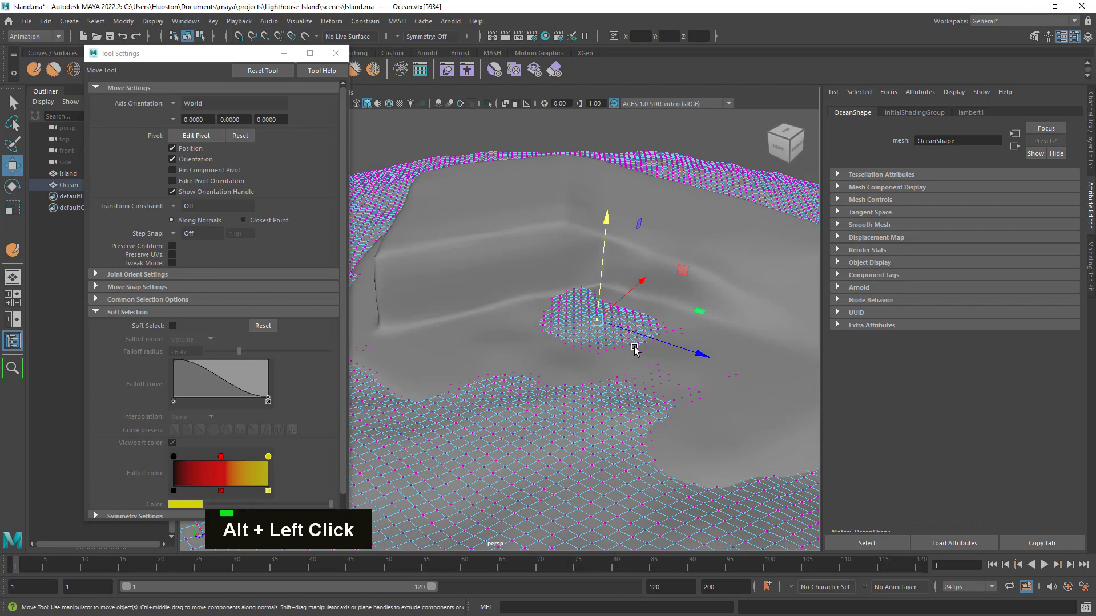
key("b")
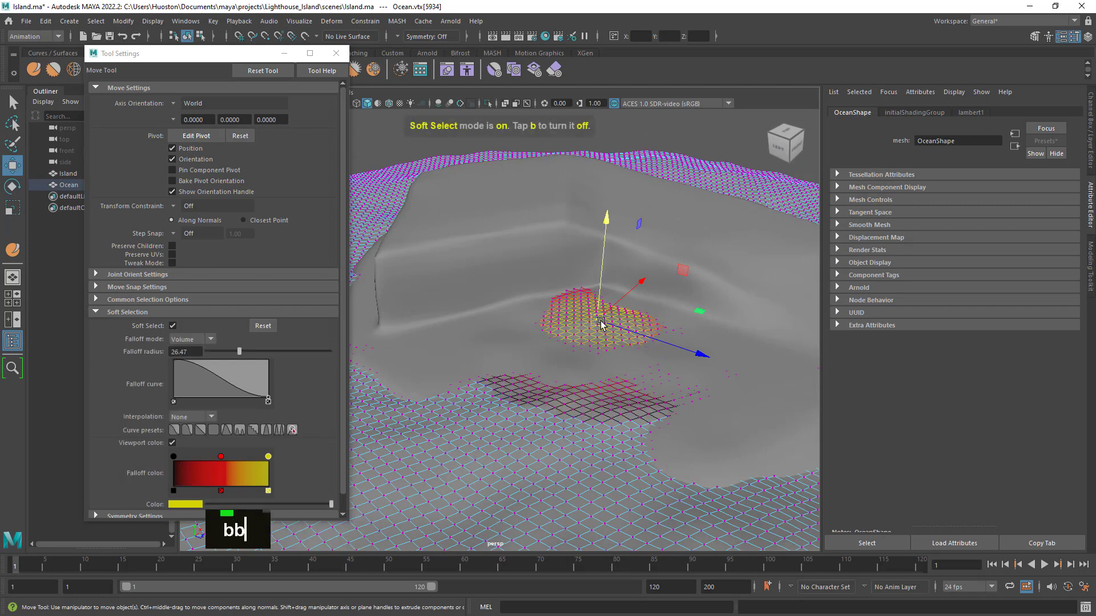
middle_click_drag(600, 323, 706, 330)
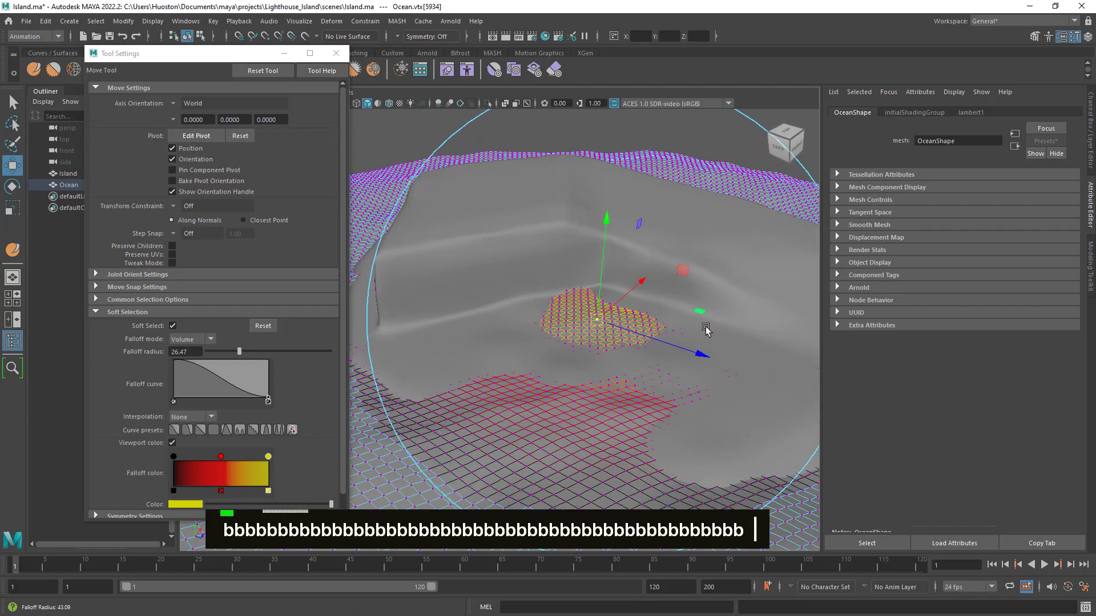
left_click_drag(605, 217, 611, 238)
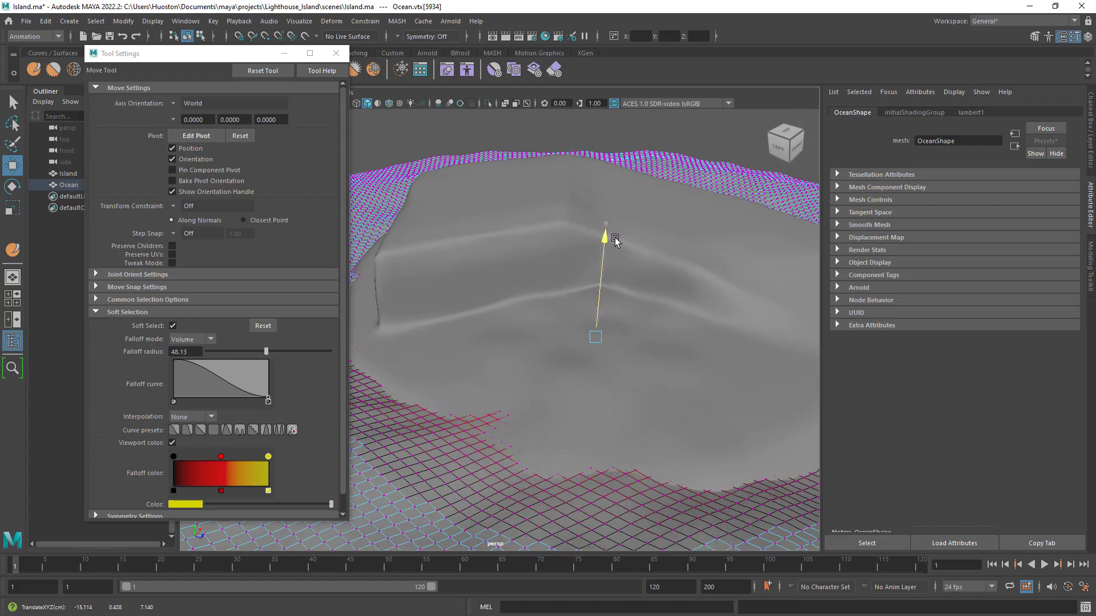
- Lower the raised wave against the island's opposite shoreline by moving a soft-selected vertex slightly down
left_click_drag(678, 322, 451, 338, "alt")
right_click_drag(451, 338, 614, 382, "alt")
middle_click_drag(614, 382, 689, 326, "alt")
left_click_drag(689, 326, 673, 328, "alt")
right_click_drag(673, 327, 635, 349, "alt")
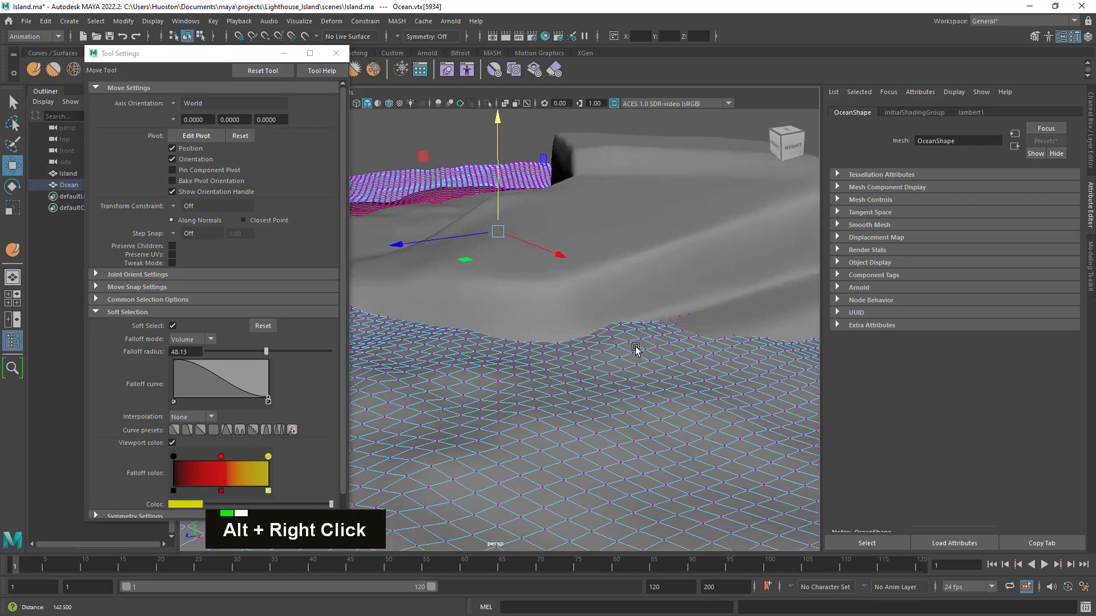
left_click(620, 329)
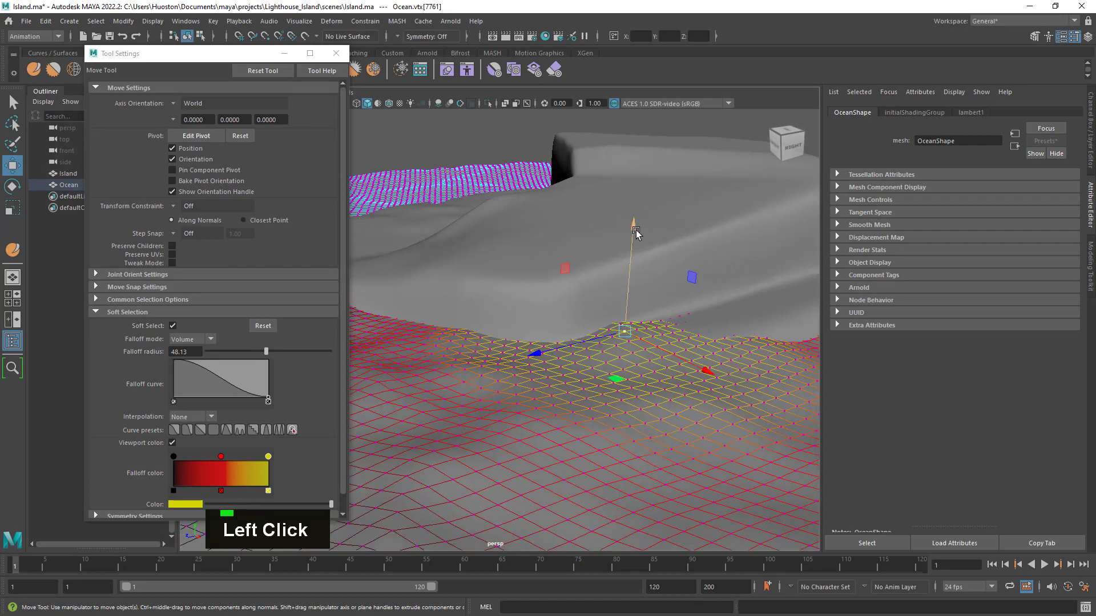
left_click_drag(636, 231, 631, 240)
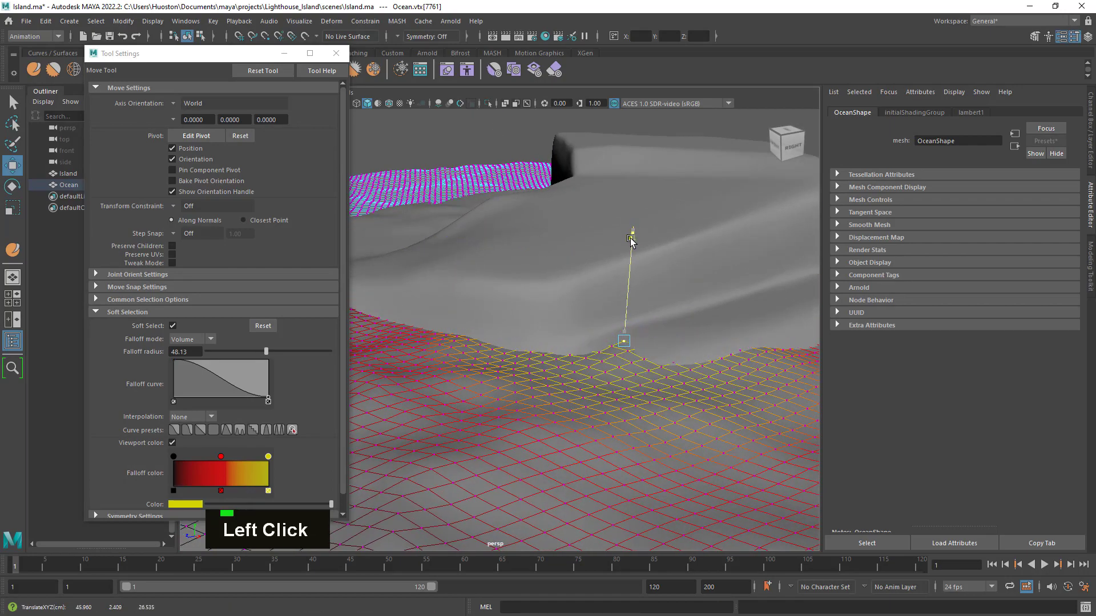
- Soft-select an Ocean vertex at the shoreline below the island's cliff corner and adjust its height vertically
left_click_drag(721, 308, 563, 396, "alt")
right_click_drag(562, 397, 628, 436, "alt")
middle_click_drag(629, 435, 643, 413, "alt")
right_click_drag(642, 413, 623, 386, "alt")
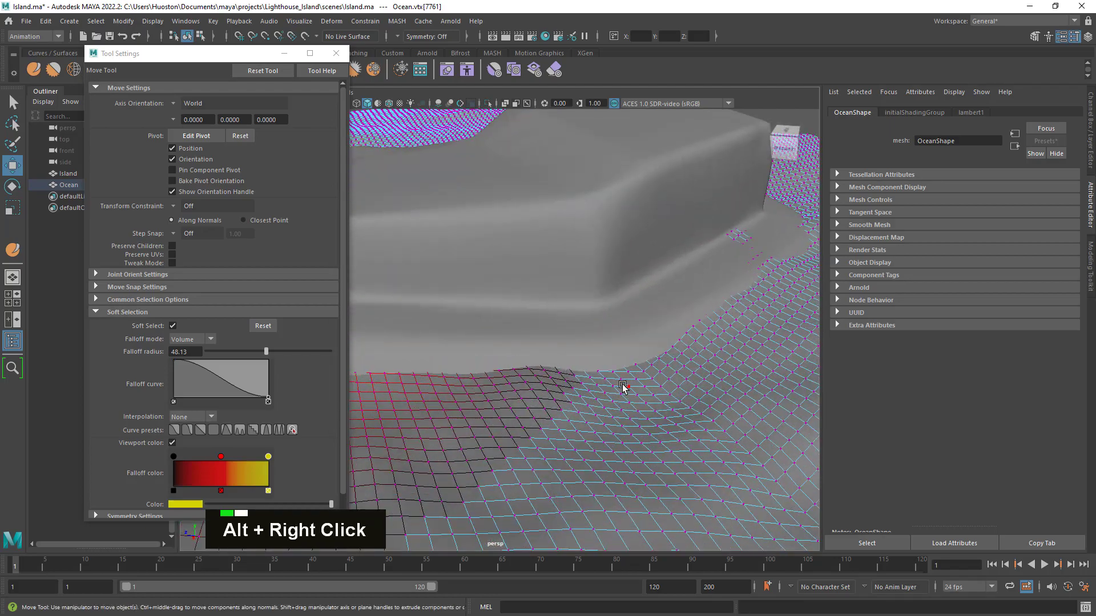
left_click(621, 380)
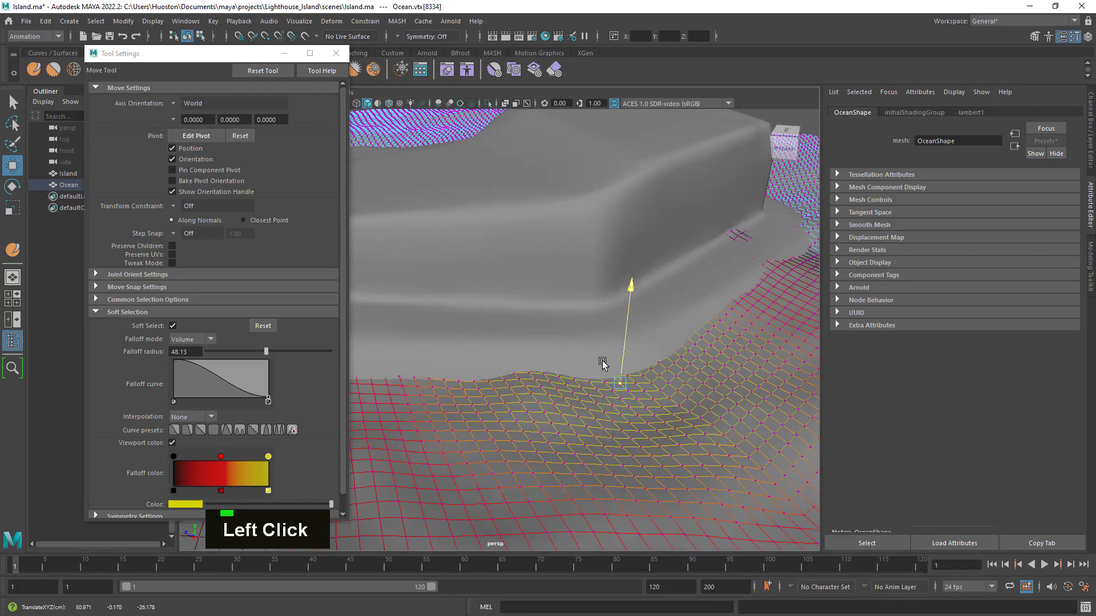
key("n")
key("n")
key("n")
key("n")
key("n")
key("n")
key("n")
key("n")
key("n")
key("n")
key("n")
left_click_drag(602, 361, 626, 343)
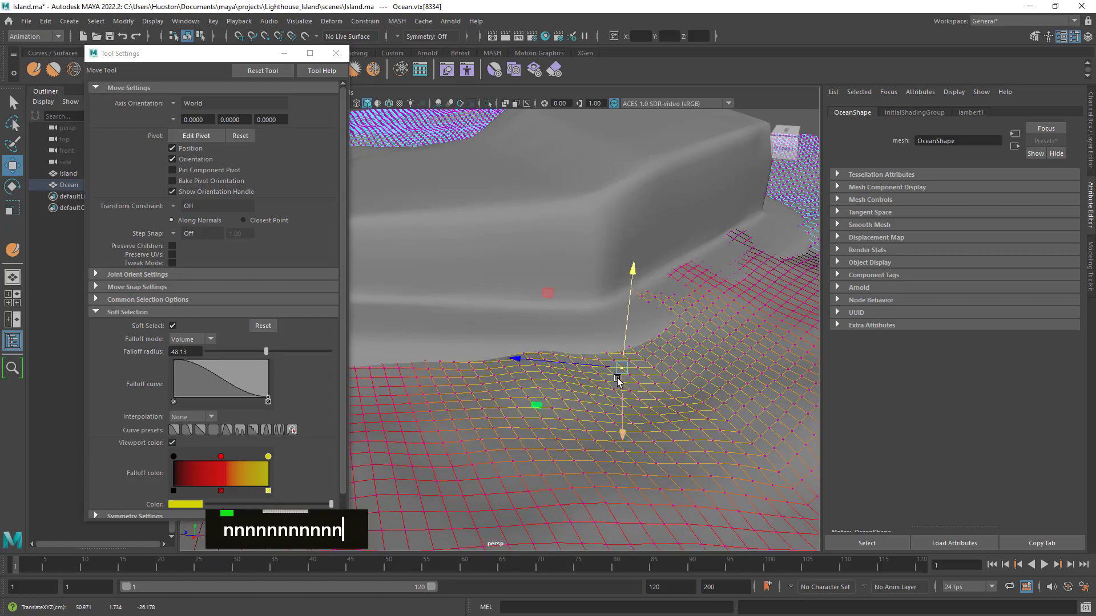
- Reduce the soft selection falloff radius to about 31.97 and lower the shoreline vertex below the cliff corner
left_click(620, 370)
key("b")
left_click_drag(526, 395, 486, 484)
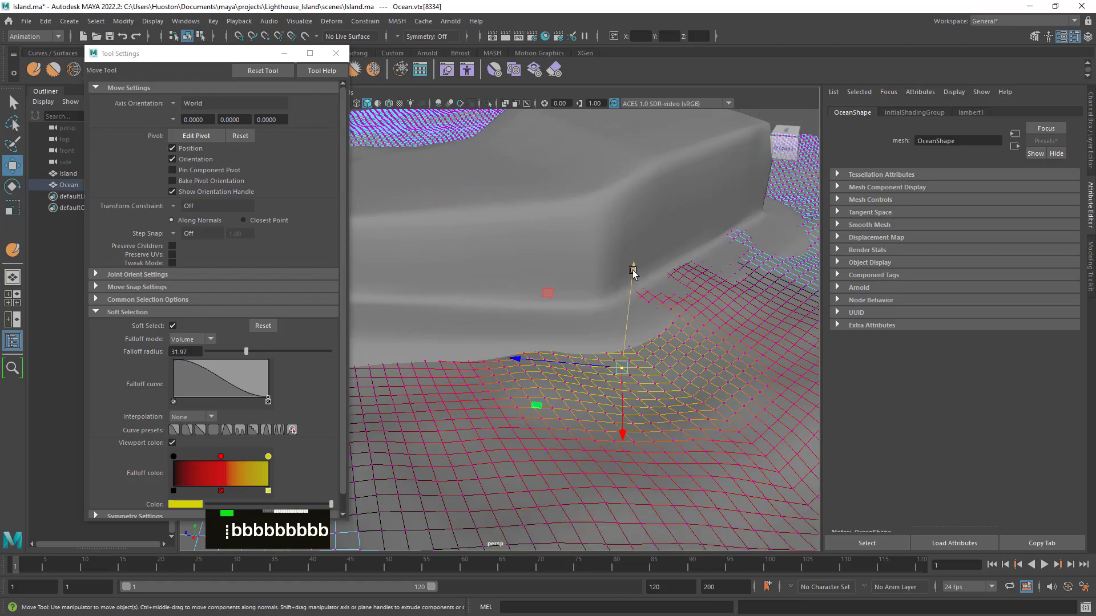
left_click_drag(634, 270, 650, 303)
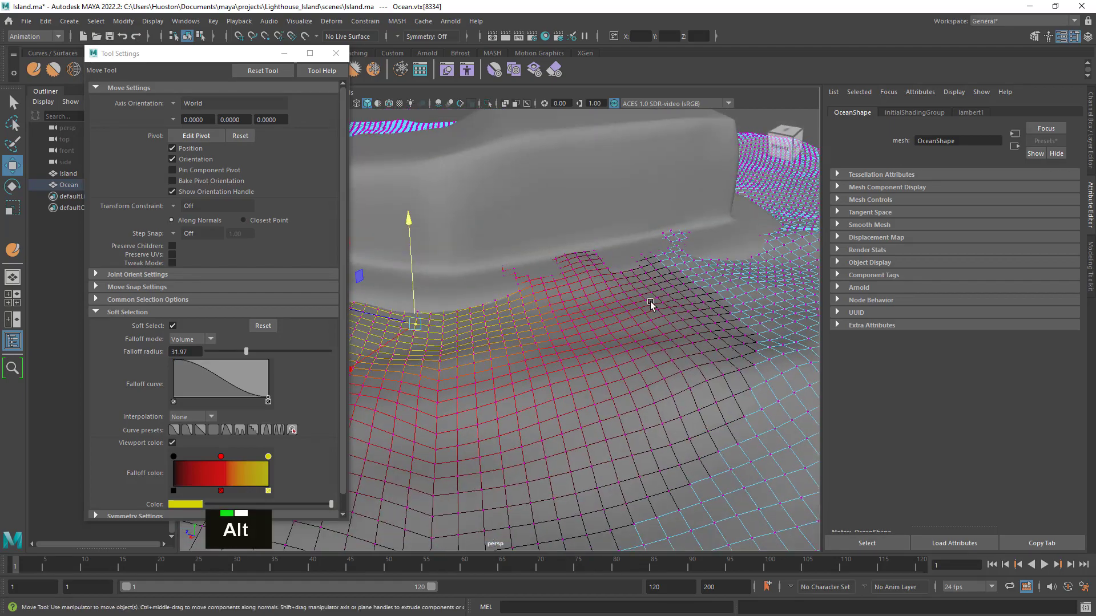
- Lower two Ocean vertices along the shoreline below the island's cliff slightly, using the soft selection radius of 31.97
left_click(592, 266)
left_click_drag(601, 159, 601, 163)
left_click_drag(678, 257, 597, 310, "alt")
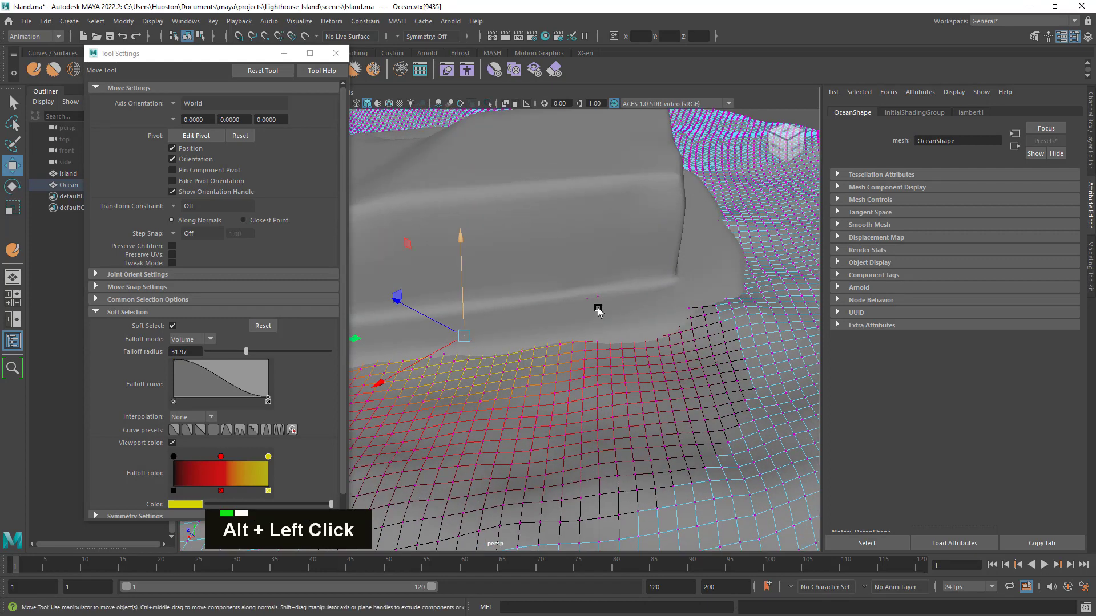
left_click(597, 296)
left_click_drag(605, 197, 600, 199)
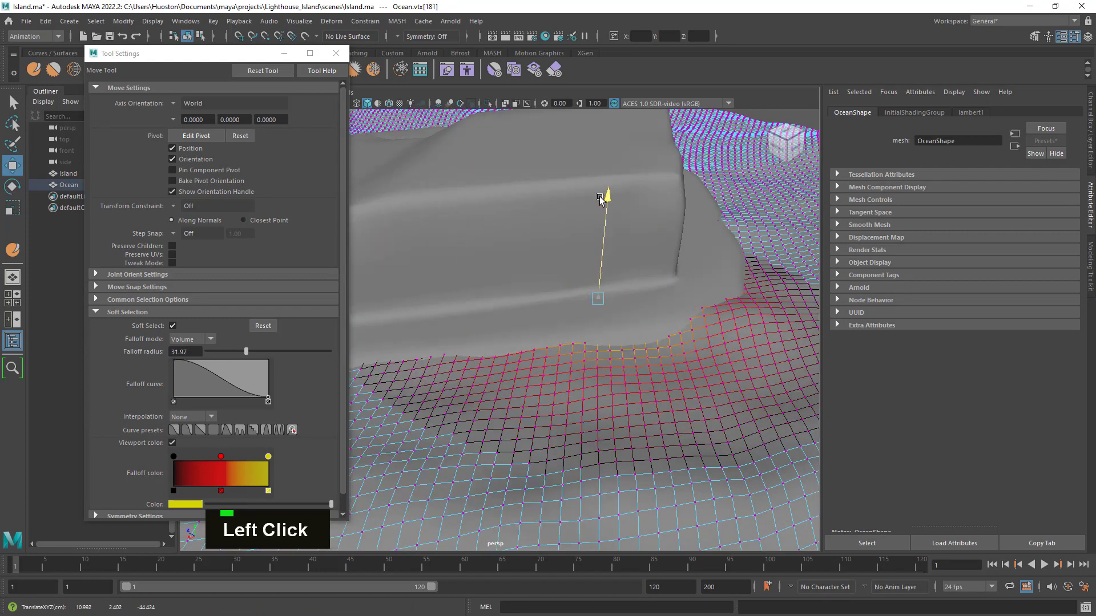
- Lower a soft-selected shoreline vertex around the cliff's far corner slightly and adjust the height of another one beside it
right_click_drag(747, 326, 694, 316, "alt")
left_click_drag(765, 351, 653, 321, "alt")
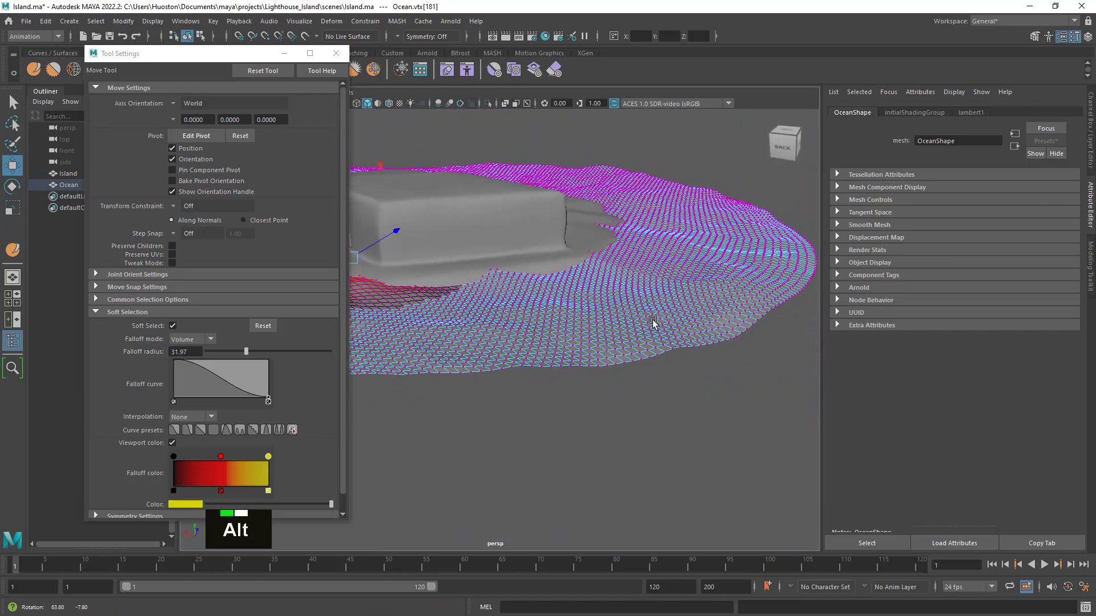
right_click_drag(653, 321, 800, 365, "alt")
right_click_drag(770, 278, 646, 262, "alt")
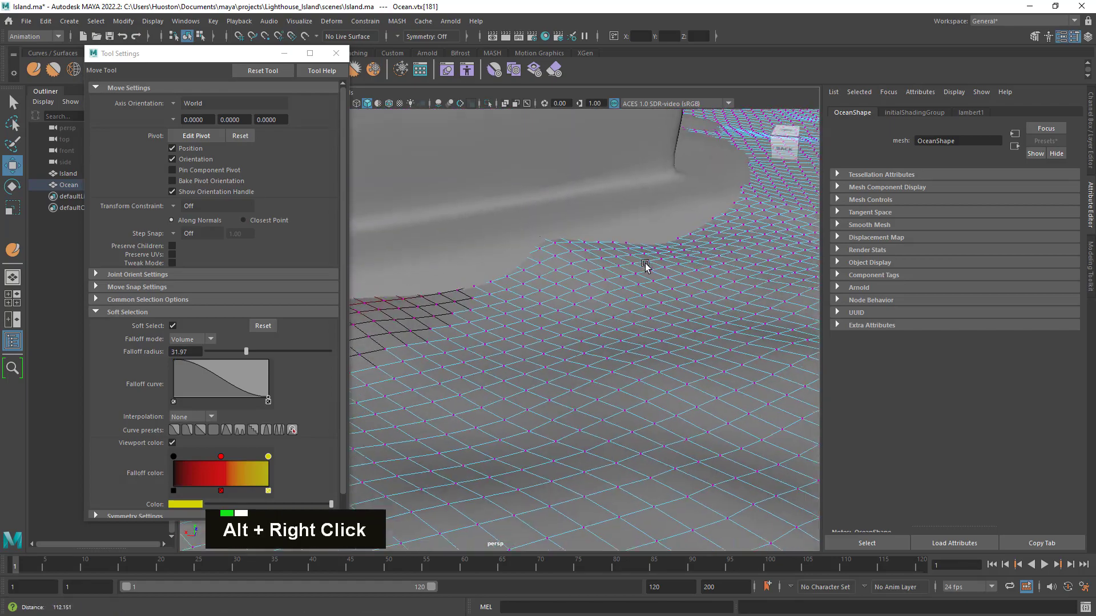
left_click(602, 267)
left_click_drag(597, 164, 599, 166)
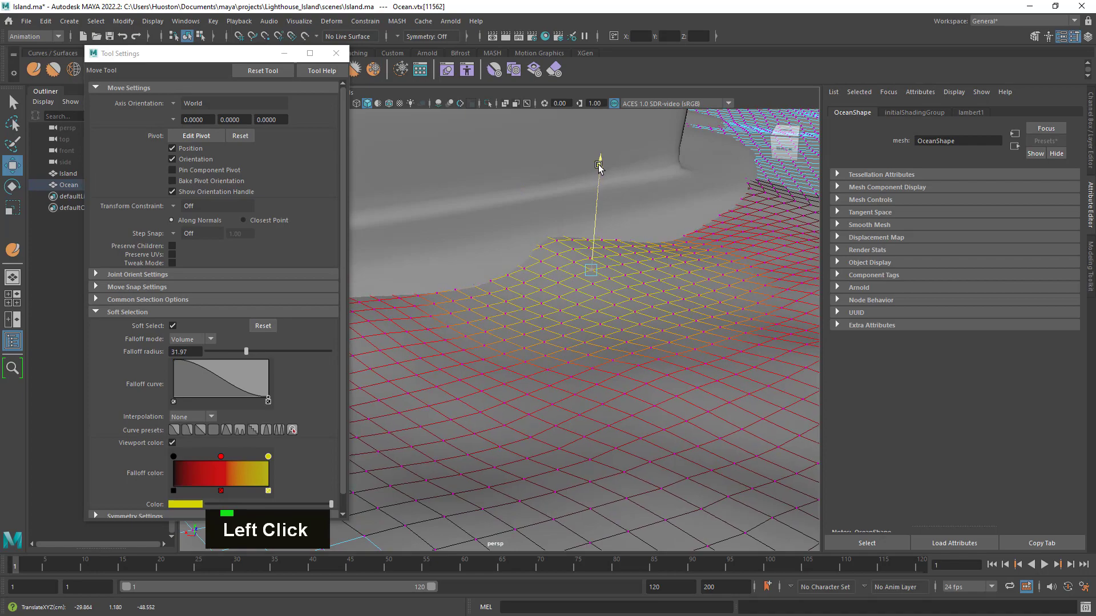
left_click(437, 308)
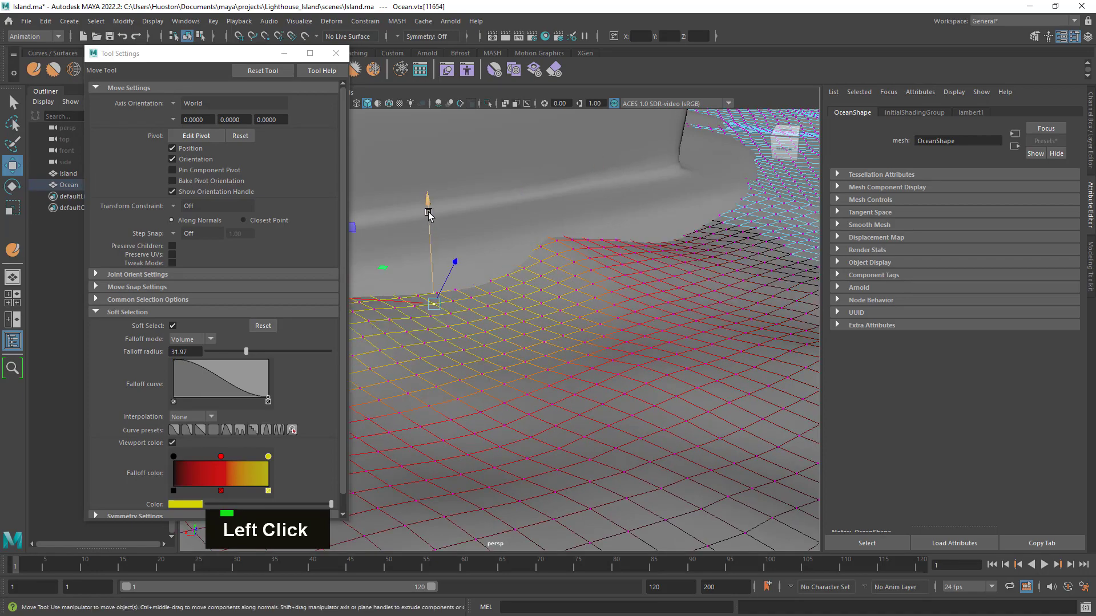
left_click_drag(428, 214, 425, 202)
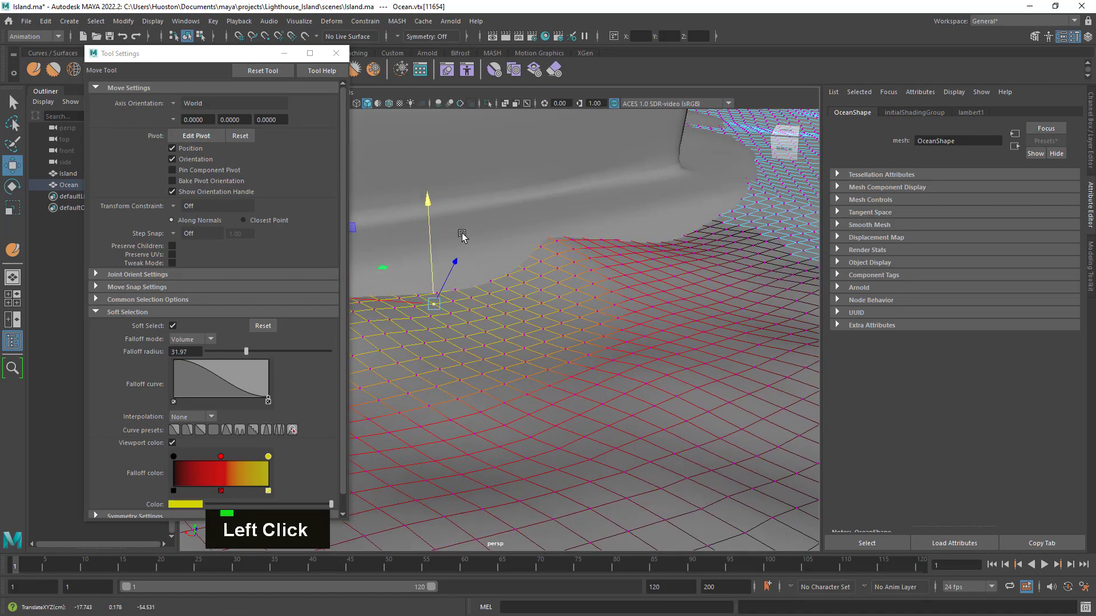
- Soft-select an Ocean vertex at the shoreline of the low ground beside the cliff and lower it slightly
right_click_drag(748, 302, 714, 343, "alt")
left_click_drag(715, 343, 629, 346, "alt")
right_click_drag(628, 346, 638, 297, "alt")
left_click(639, 255)
left_click_drag(650, 152, 652, 159)
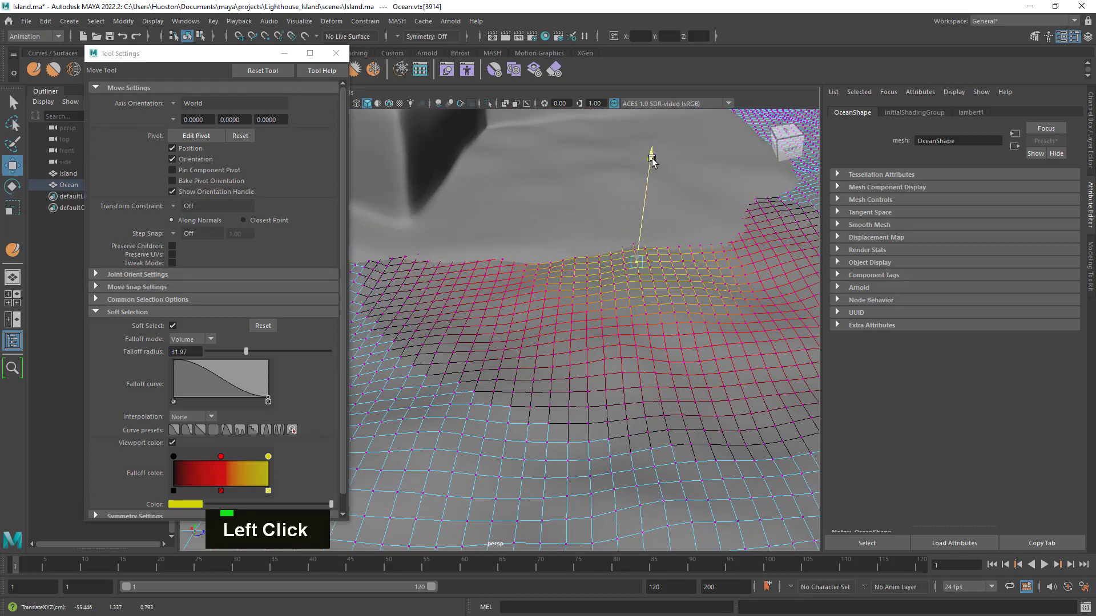
- Lower the Ocean waves poking through the island's low front edge by moving a soft-selected vertex slightly down
left_click_drag(685, 247, 615, 298, "alt")
right_click_drag(616, 298, 560, 299, "alt")
left_click_drag(560, 298, 660, 350, "alt")
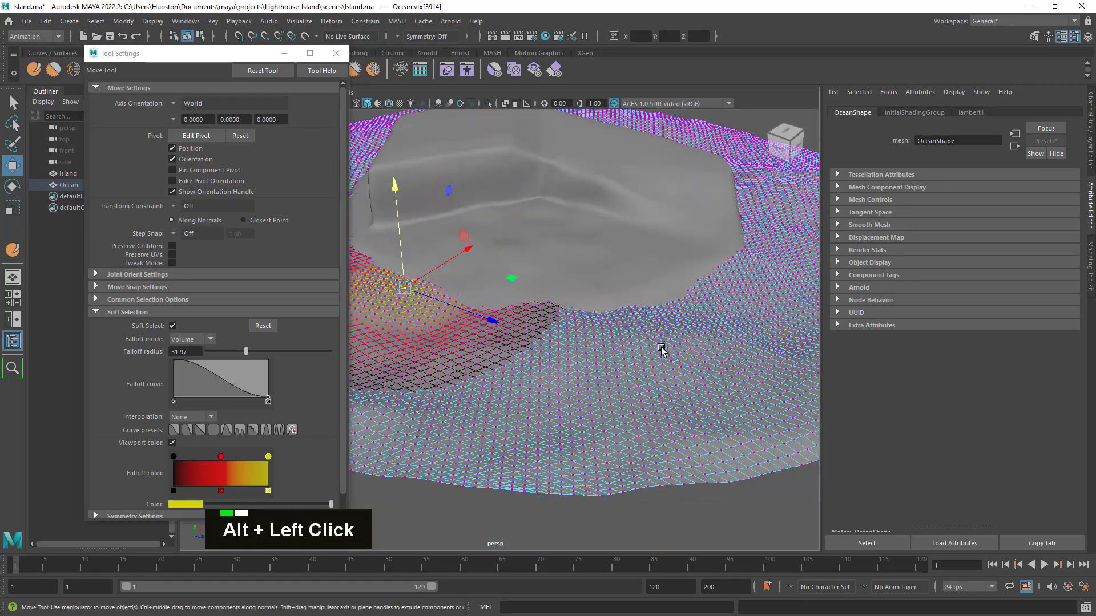
middle_click_drag(524, 351, 693, 375, "alt")
right_click_drag(694, 375, 495, 353, "alt")
left_click_drag(495, 352, 571, 371, "alt")
right_click_drag(571, 371, 588, 388, "alt")
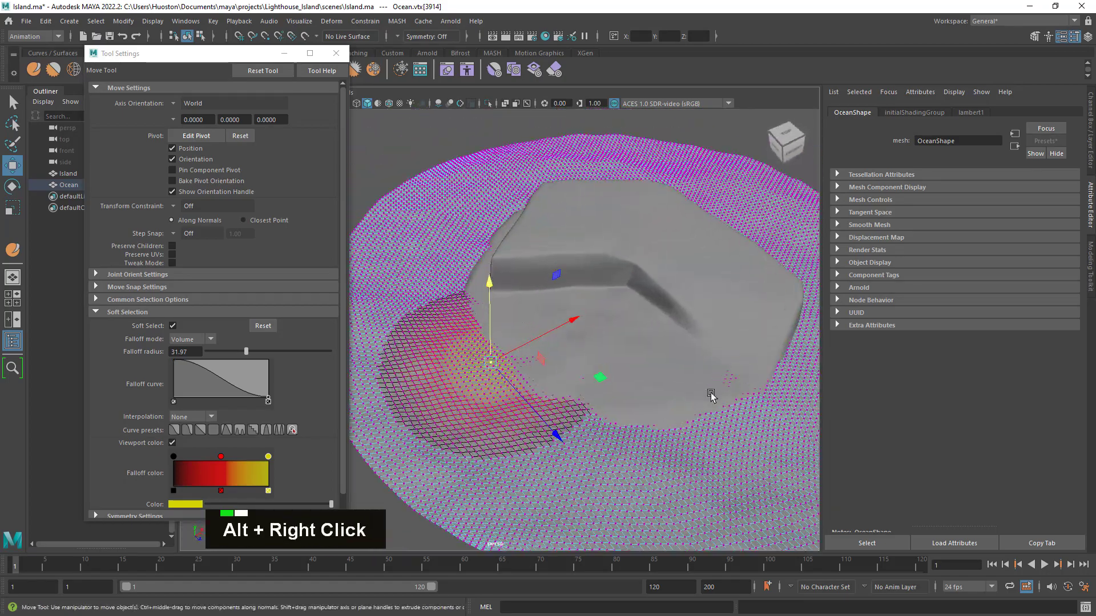
middle_click_drag(588, 388, 627, 400, "alt")
right_click_drag(627, 399, 657, 417, "alt")
middle_click_drag(657, 417, 435, 343, "alt")
right_click_drag(435, 343, 470, 342, "alt")
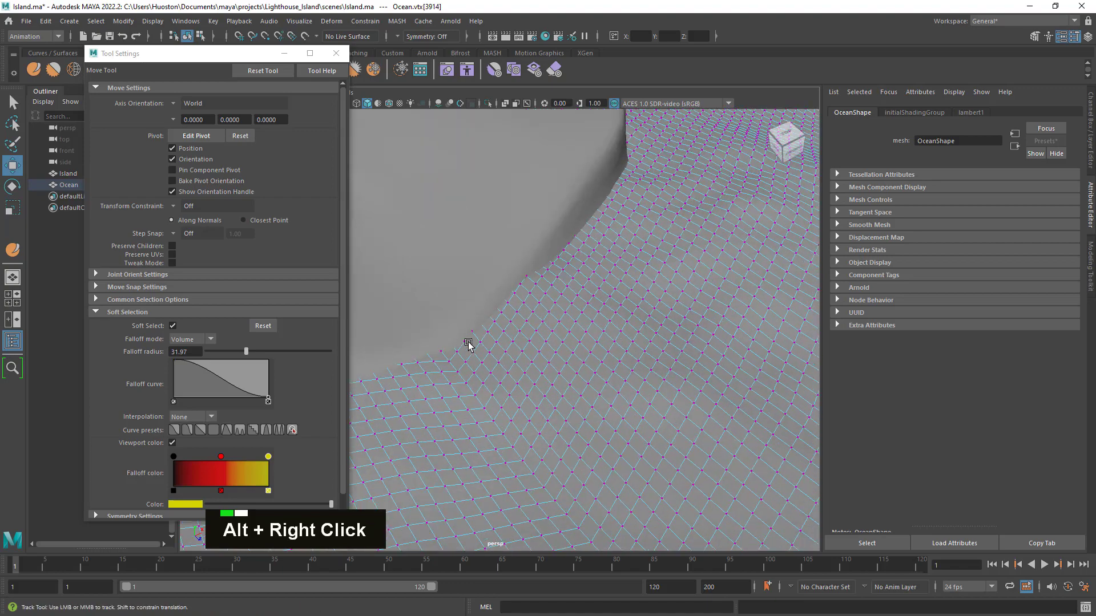
middle_click_drag(470, 343, 580, 367, "alt")
right_click_drag(580, 367, 642, 374, "alt")
left_click(641, 372)
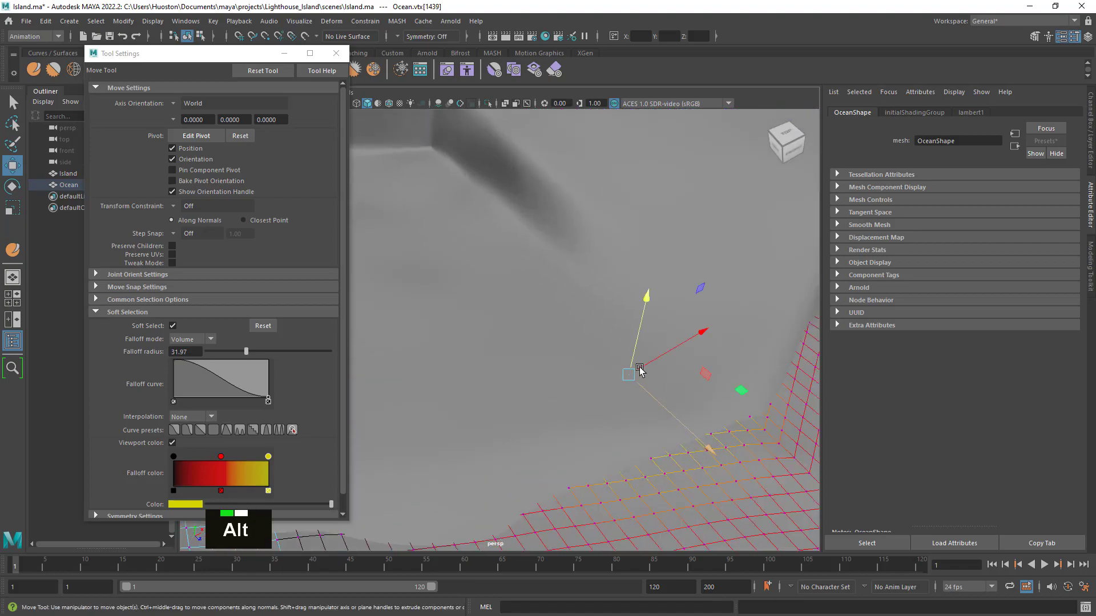
left_click_drag(645, 302, 601, 315)
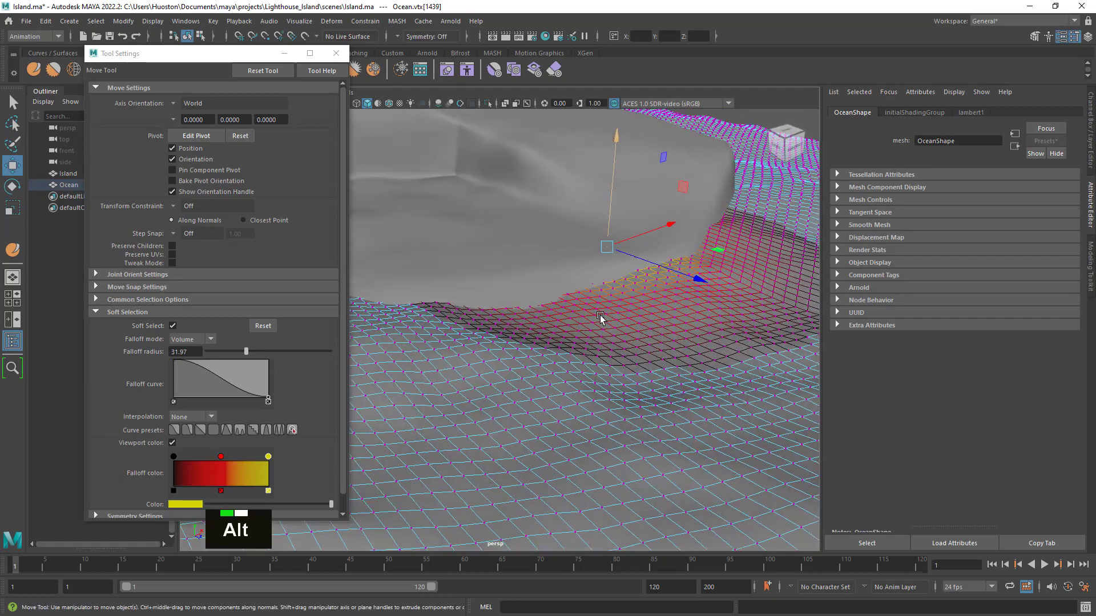
- Soft-select a vertex at the low front shoreline, reduce the falloff radius to about 25.10, and adjust its height slightly
left_click(560, 307)
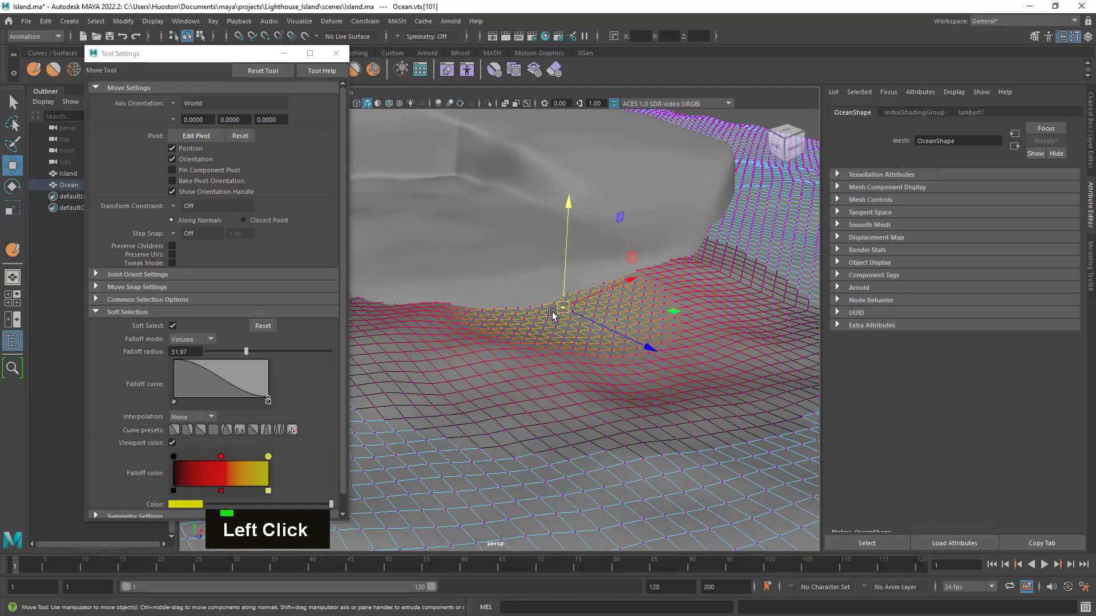
key("b")
middle_click_drag(560, 309, 509, 325)
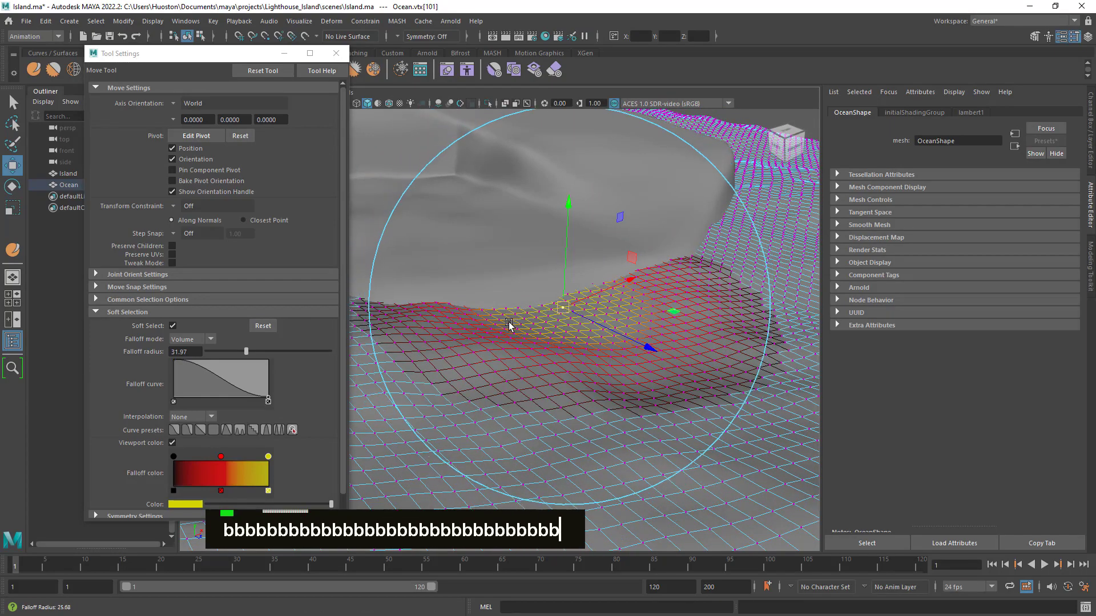
left_click(567, 203)
left_click_drag(567, 201, 565, 196)
- Return the Ocean mesh to object mode with the Select tool, close the tool settings, and clear the selection
right_click_drag(611, 306, 557, 337, "alt")
left_click_drag(556, 342, 660, 331, "alt")
right_click_drag(661, 330, 605, 322, "alt")
left_click_drag(605, 323, 591, 344, "alt")
left_click(13, 103)
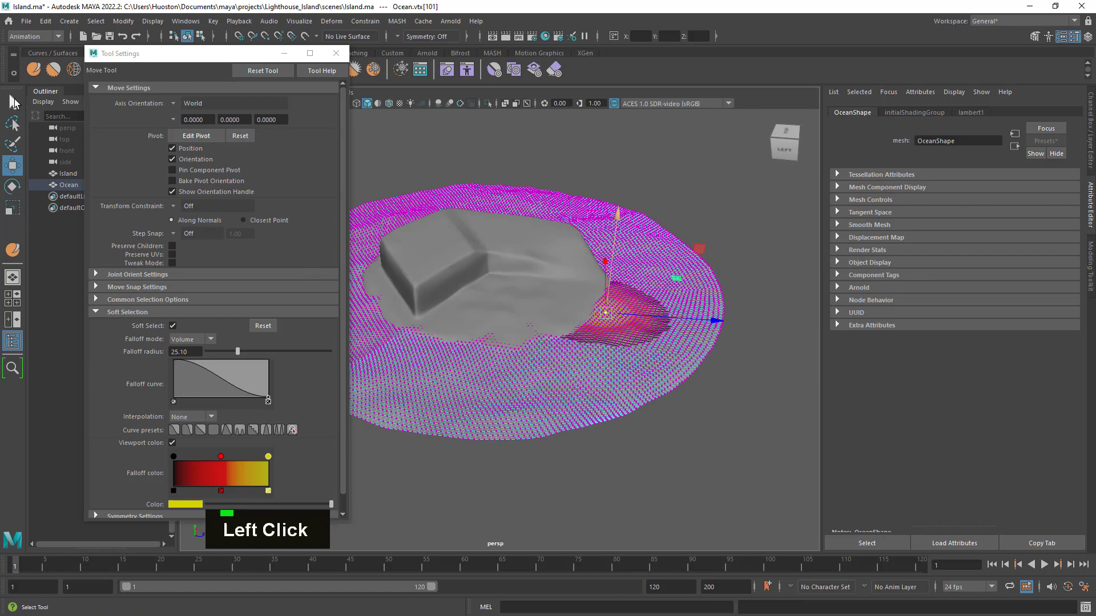
right_click_drag(617, 221, 690, 203)
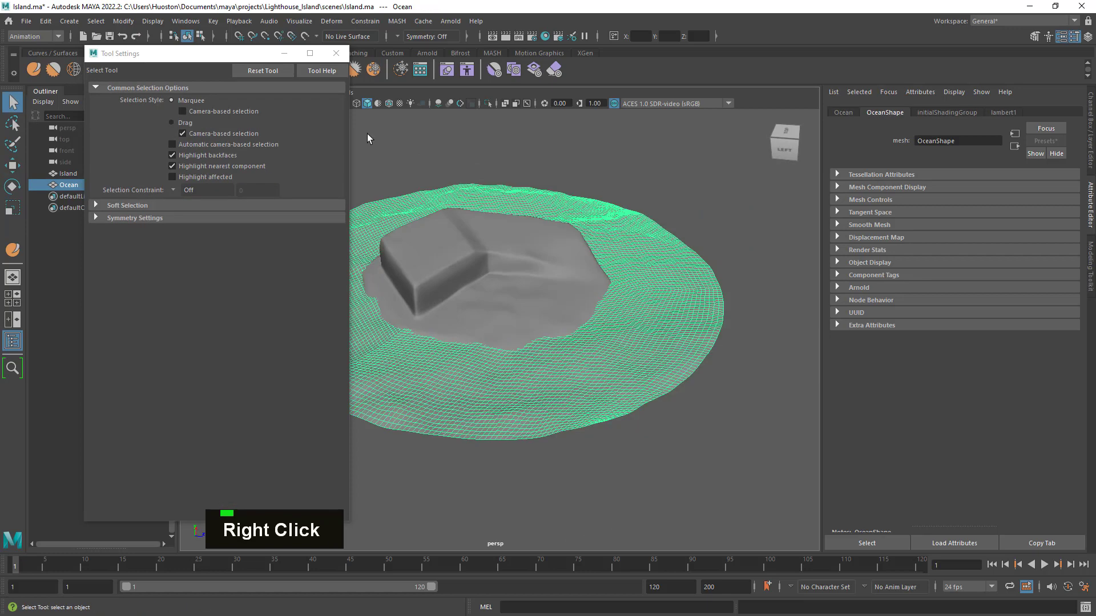
left_click_drag(227, 59, 183, 70)
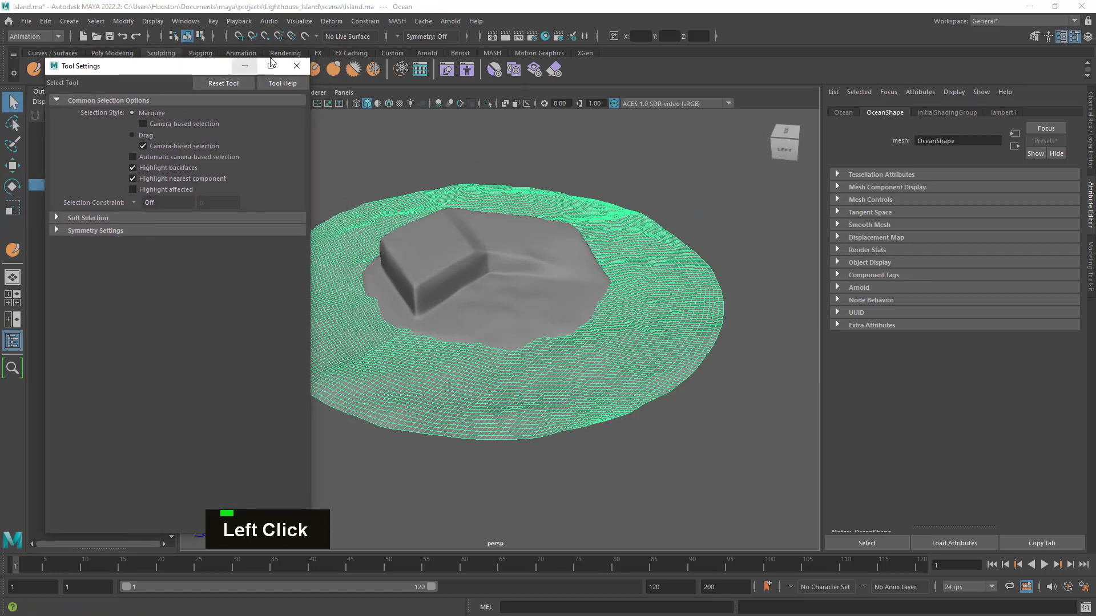
left_click(295, 67)
left_click_drag(571, 235, 416, 335, "alt")
left_click(751, 154)
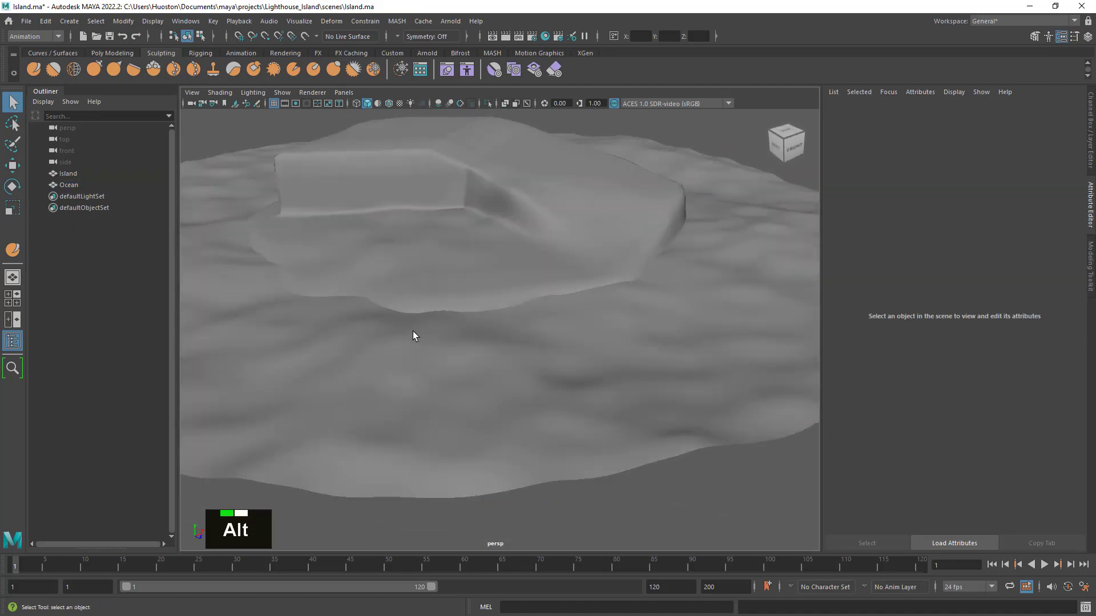
- Examine the Ocean surface and its shoreline contact with the island from all sides
middle_click_drag(416, 335, 502, 326, "alt")
left_click(495, 338)
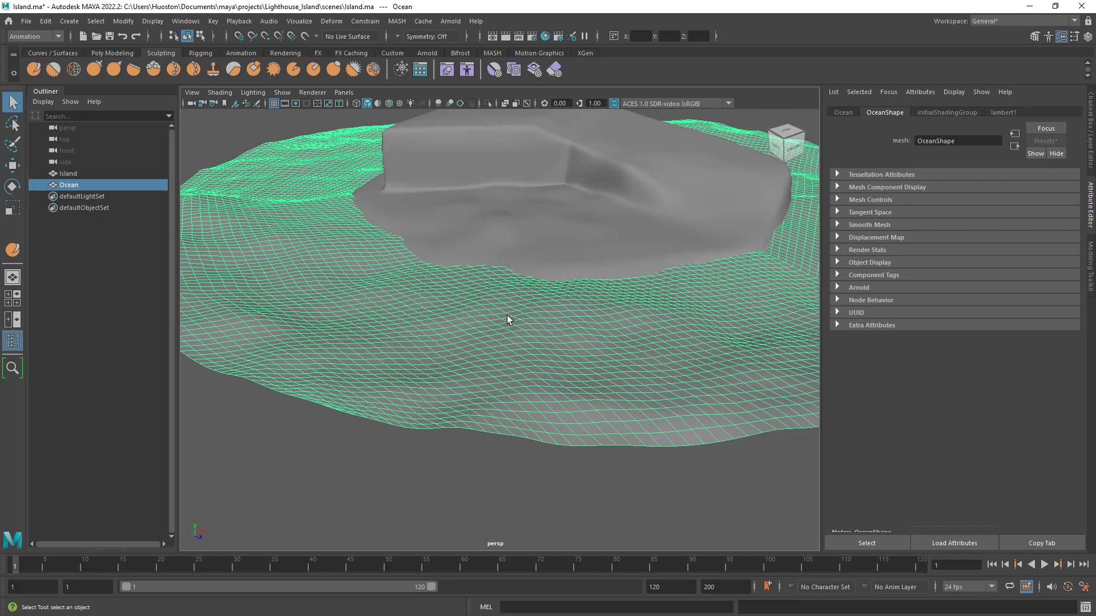
left_click(553, 501)
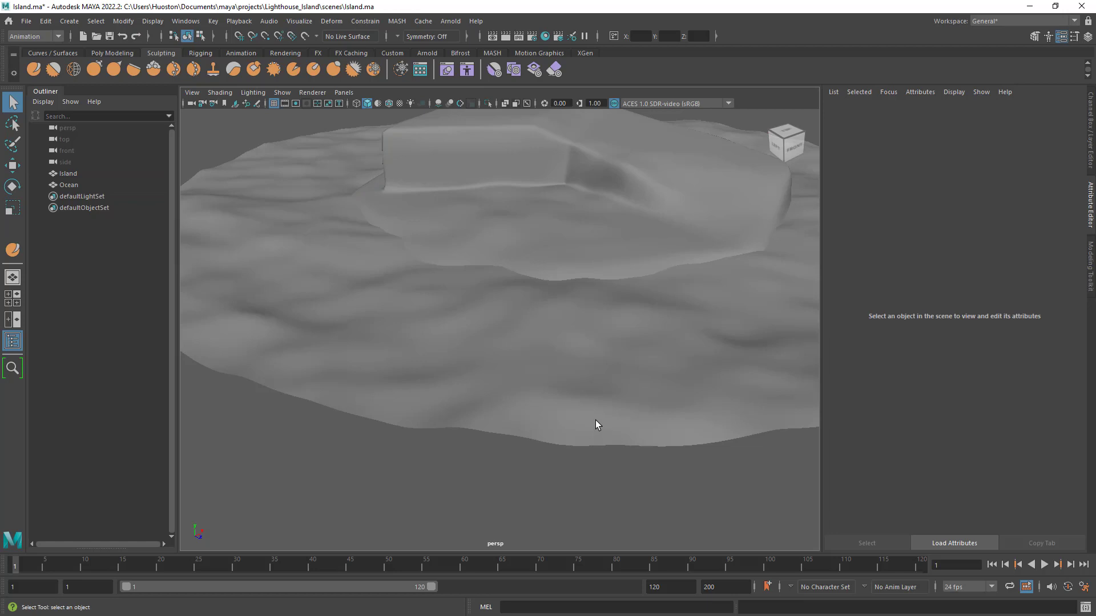
middle_click_drag(621, 366, 639, 388, "alt")
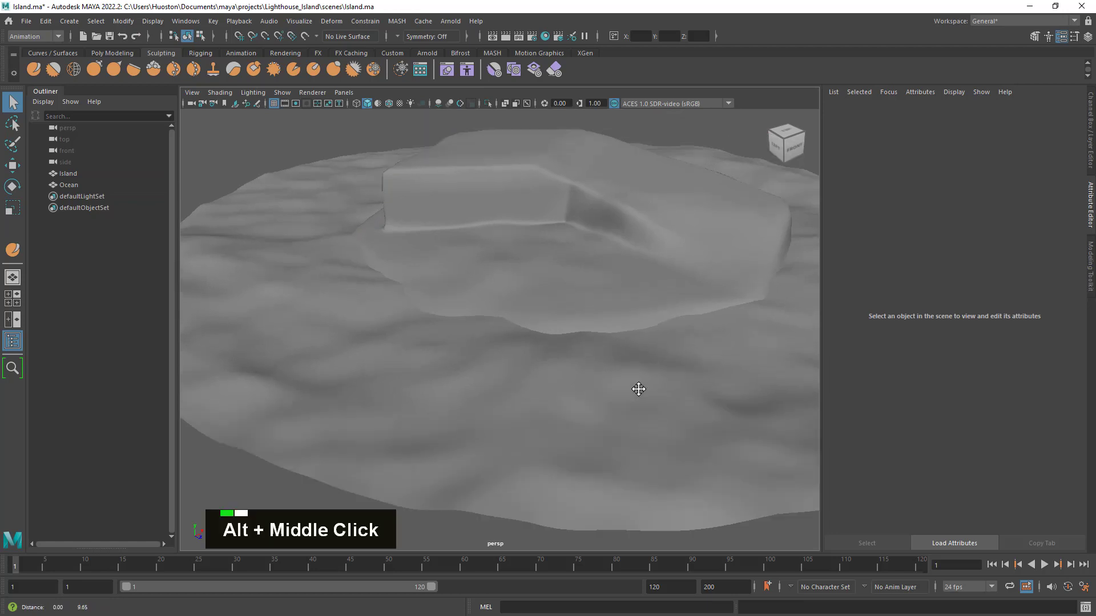
left_click_drag(638, 388, 729, 377, "alt")
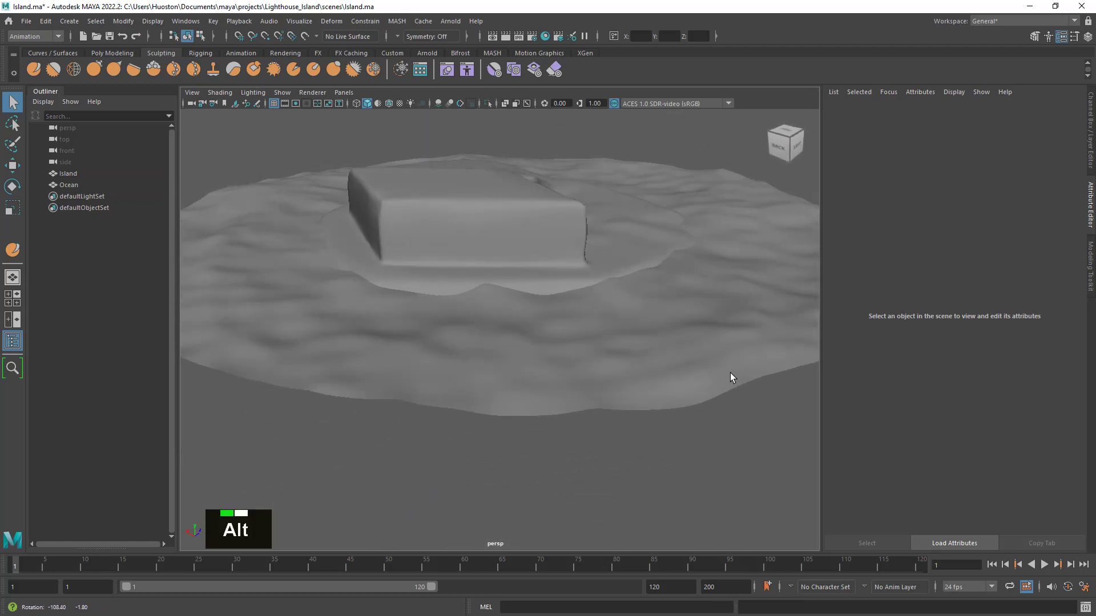
right_click_drag(729, 377, 622, 357, "alt")
left_click_drag(622, 357, 474, 363, "alt")
right_click_drag(642, 368, 576, 365, "alt")
left_click_drag(615, 362, 570, 394, "alt")
- Select the Ocean mesh and save the Island.ma scene
left_click(570, 392)
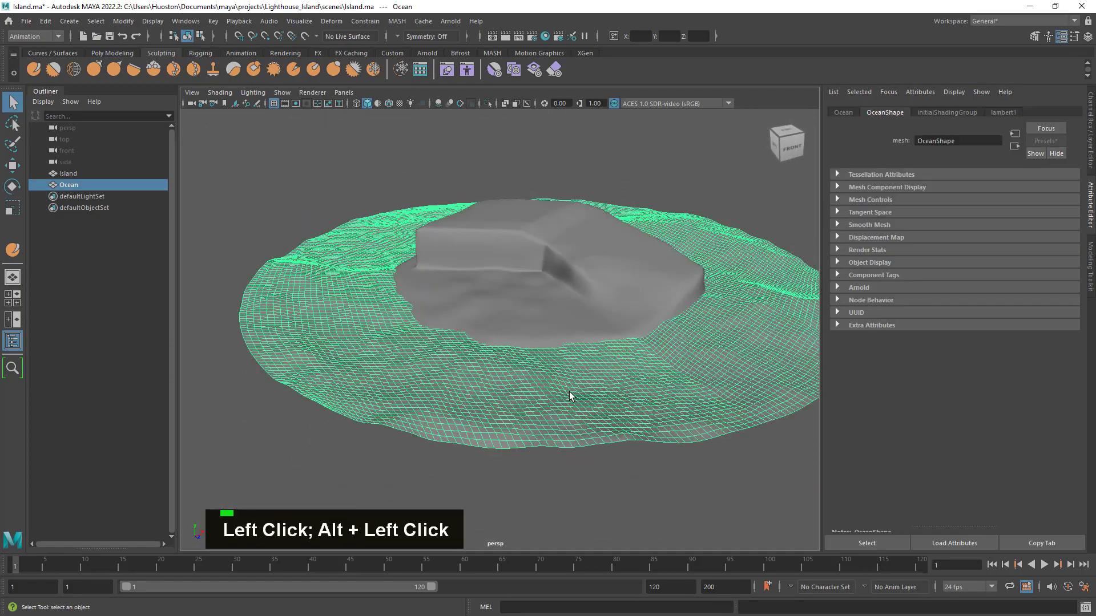
right_click_drag(573, 384, 597, 399, "alt")
middle_click_drag(597, 399, 550, 361, "alt")
left_click_drag(550, 360, 549, 367, "alt")
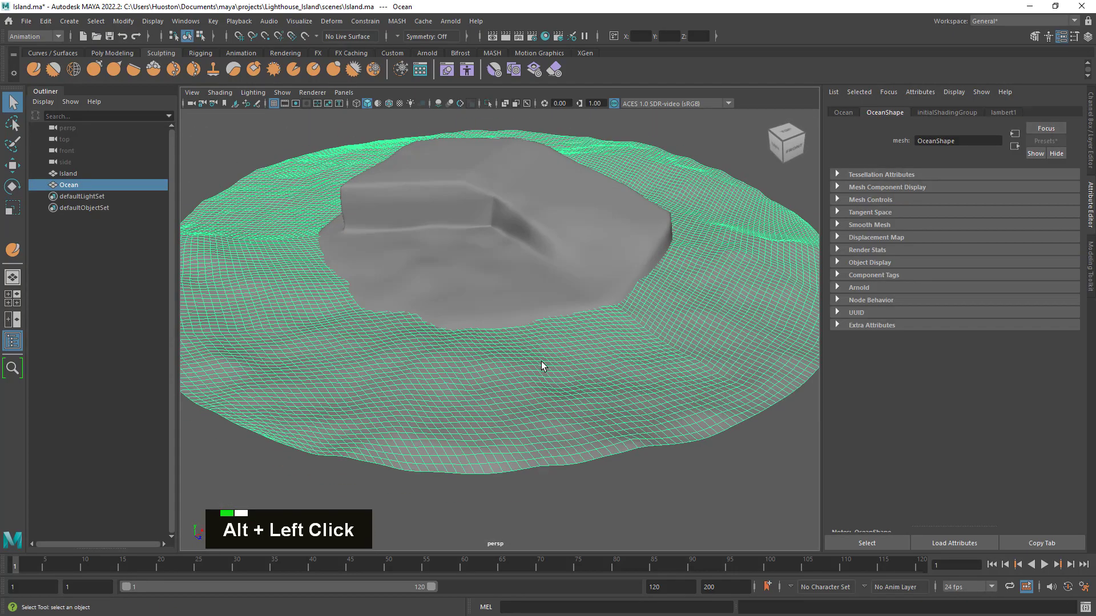
middle_click_drag(550, 367, 587, 375, "alt")
left_click(112, 33)
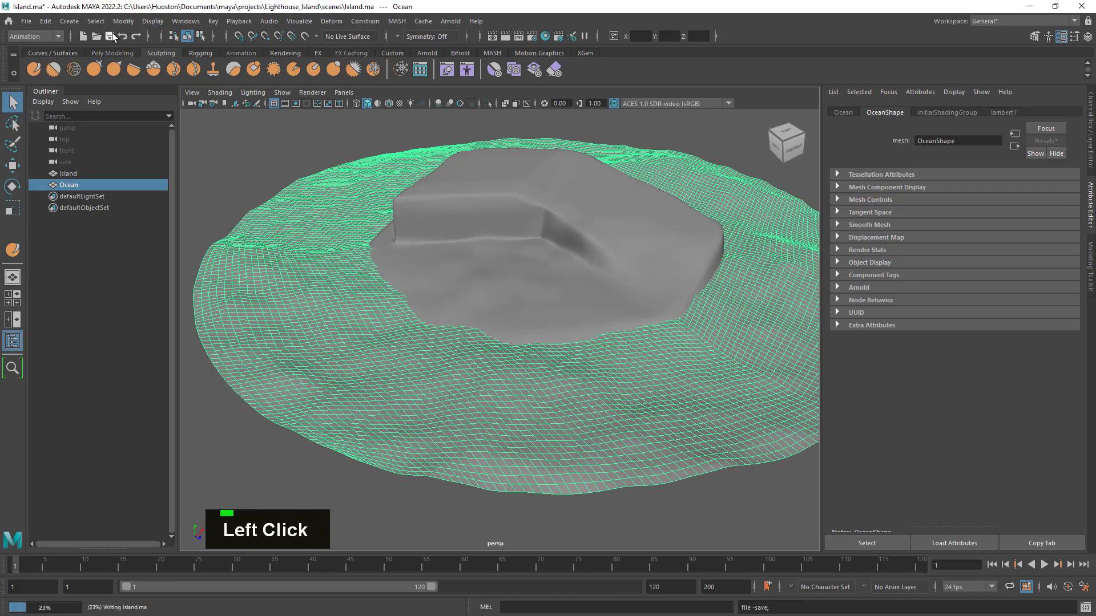
left_click(330, 137)
- Retopologize the Ocean mesh from the Modeling menu set using the reset default options, with a target face count of 1000
left_click_drag(559, 324, 537, 311, "alt")
scroll(517, 331, "up", 2)
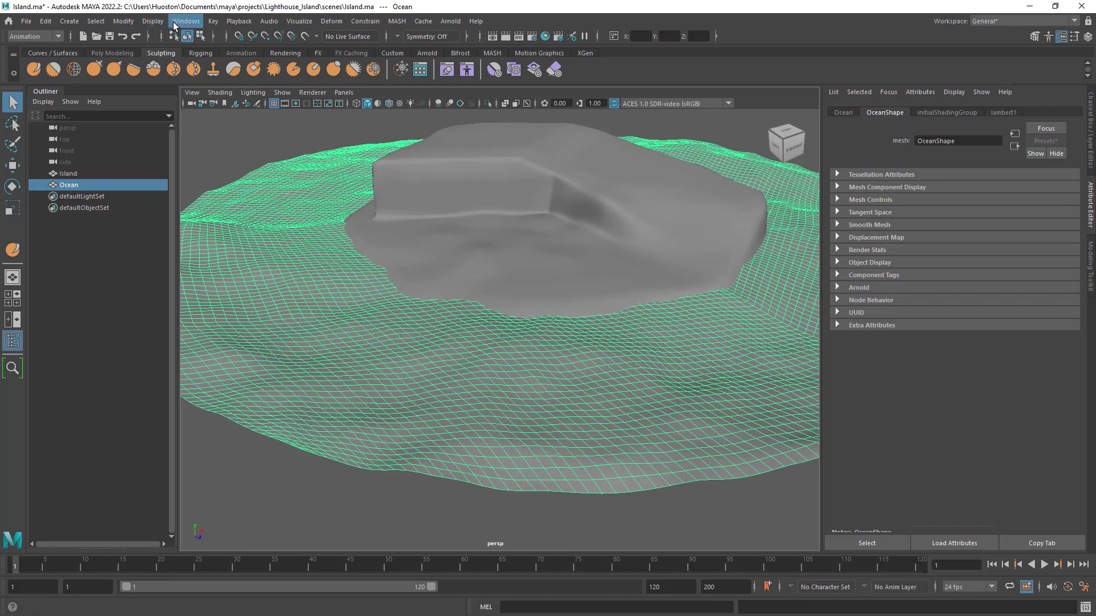
left_click(58, 36)
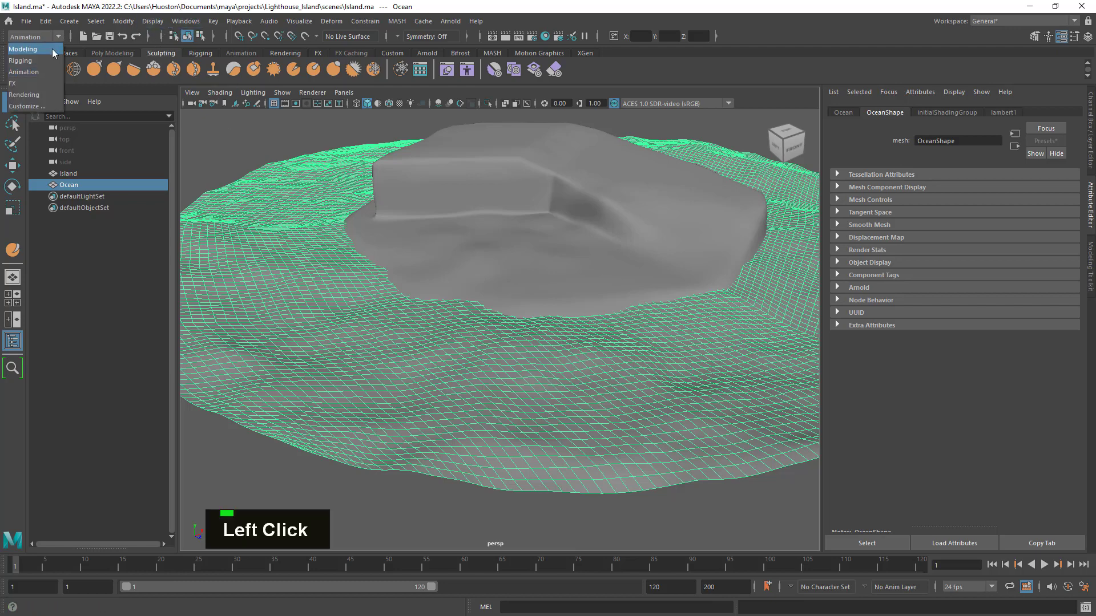
left_click(31, 49)
left_click(216, 21)
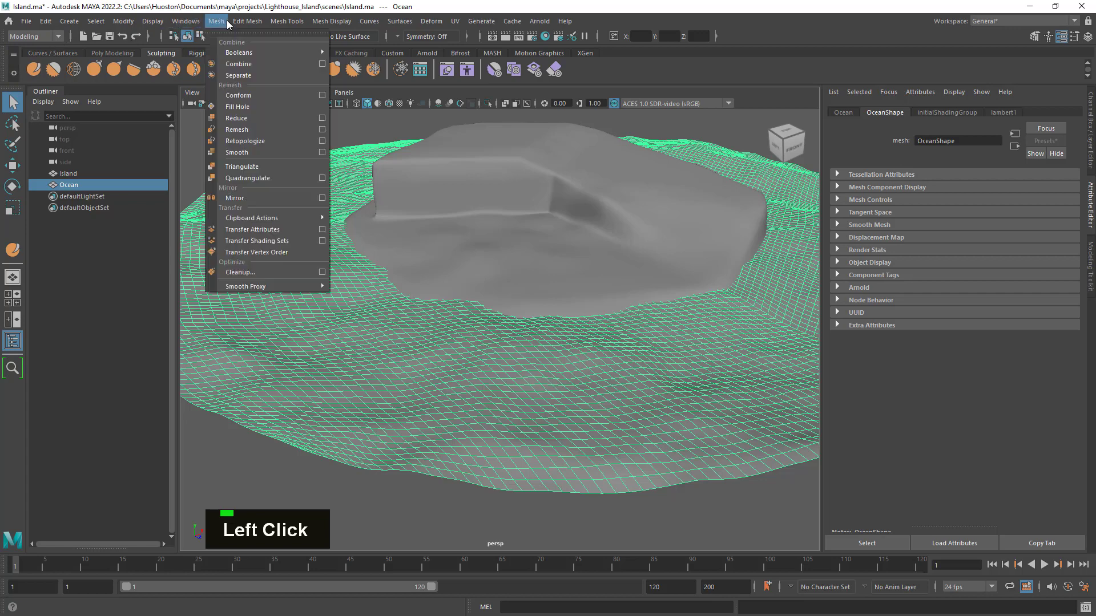
left_click(322, 141)
left_click(192, 80)
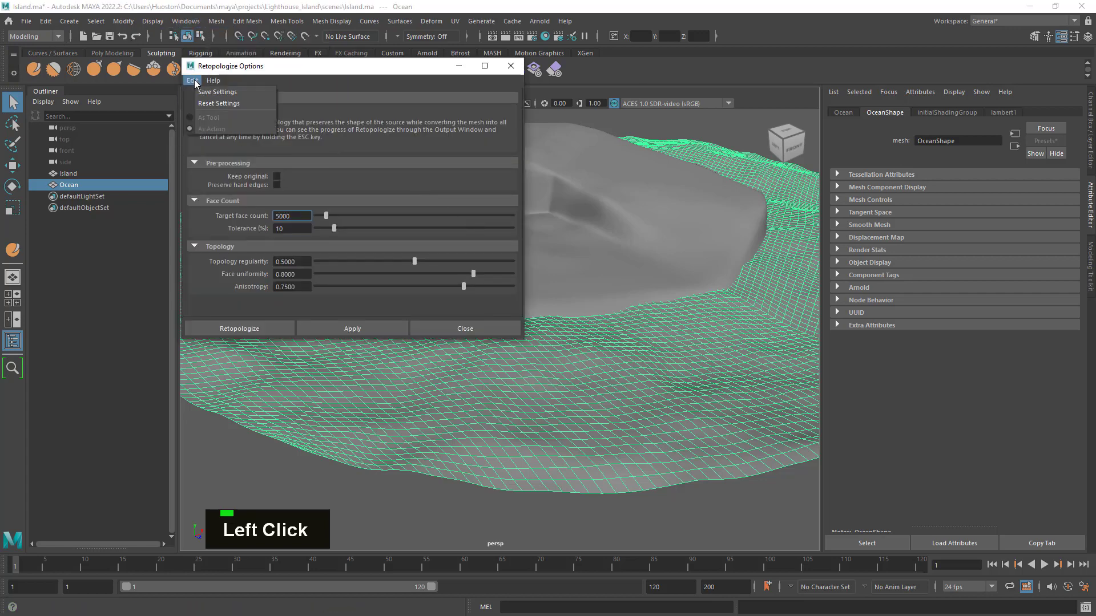
left_click(210, 103)
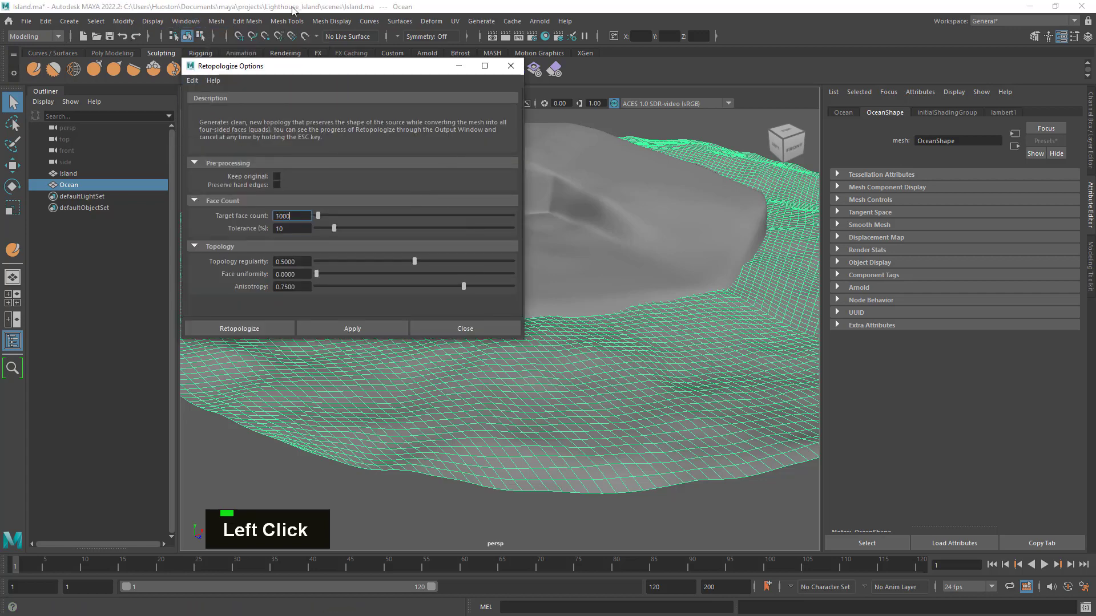
left_click(248, 329)
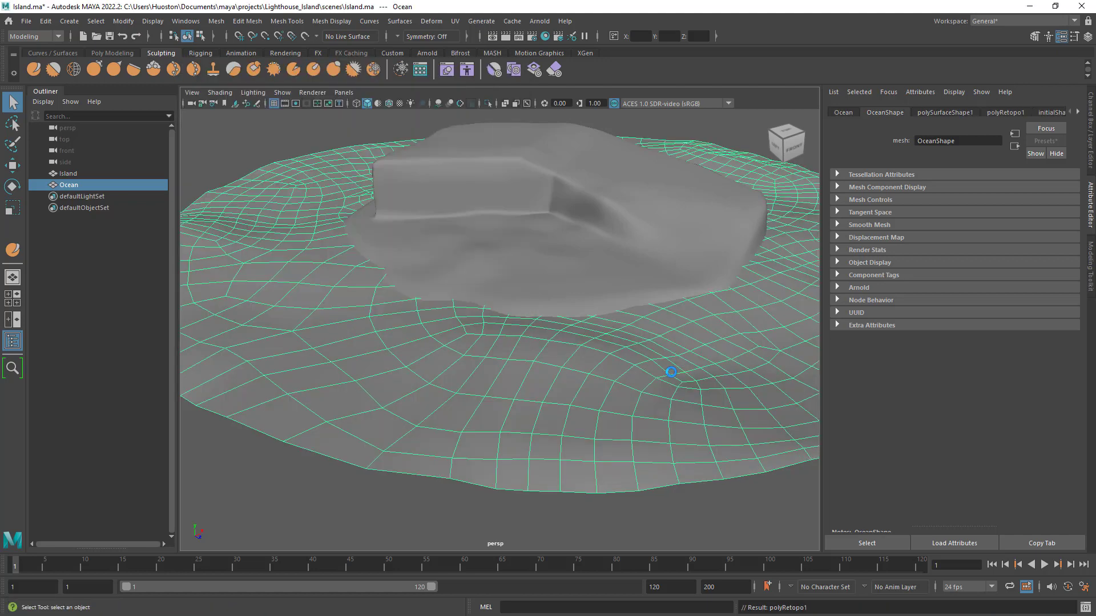
- Examine the retopologized Ocean mesh's topology and its fit around the island from several angles
mouse_move(670, 416)
left_mouse_down("alt")
mouse_move(585, 413)
mouse_move(663, 430)
left_mouse_up("alt")
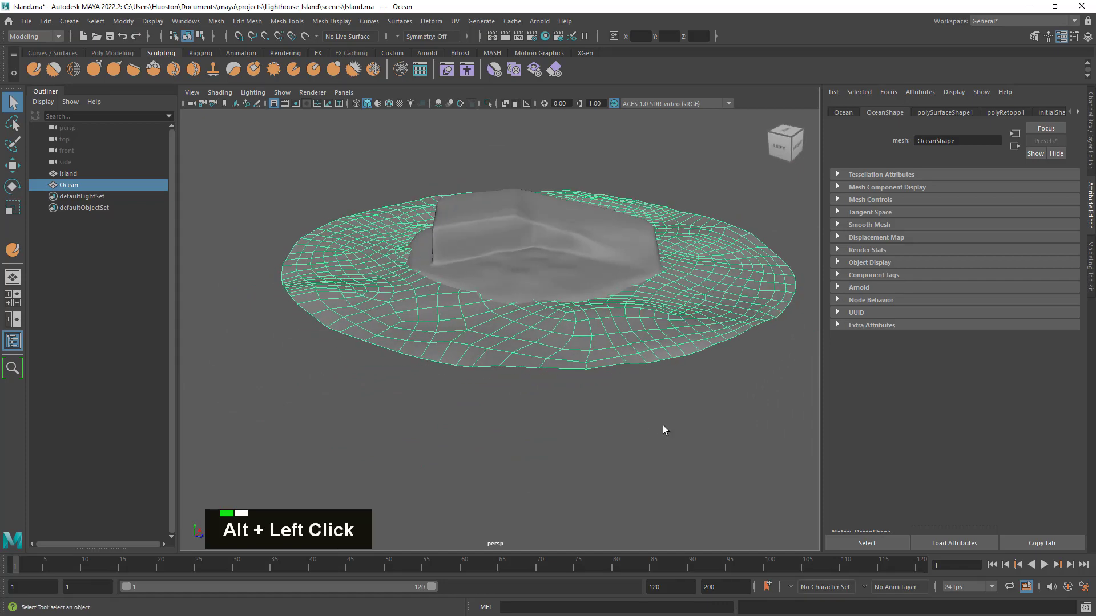
left_click(674, 434)
right_click_drag(674, 434, 695, 371, "alt")
left_click_drag(695, 372, 672, 386, "alt")
left_click(619, 369)
right_click_drag(673, 386, 636, 375, "alt")
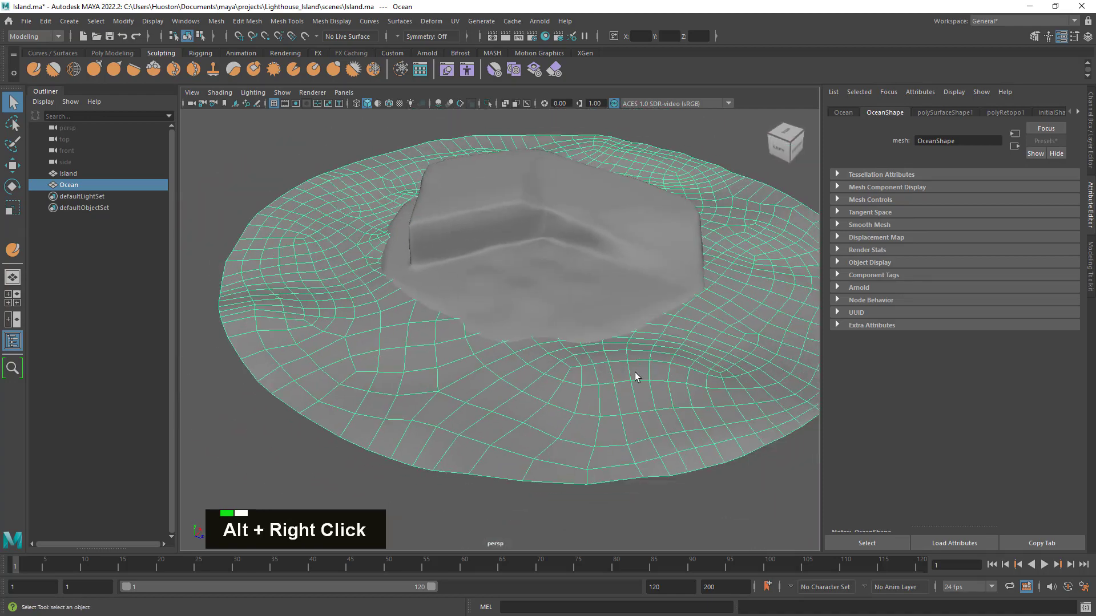
middle_click_drag(636, 374, 577, 376, "alt")
left_click_drag(577, 376, 592, 384, "alt")
middle_click_drag(591, 384, 646, 367, "alt")
left_click_drag(645, 367, 675, 375, "alt")
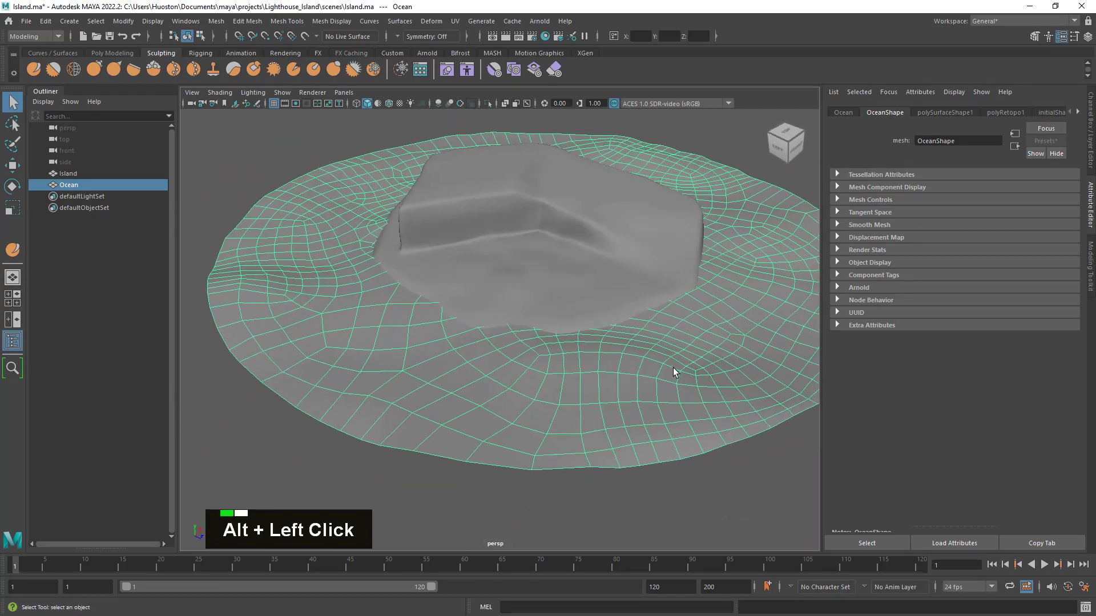
- Set the Target Face Count of the Ocean's polyRetopo1 node to 5000
left_click(1091, 150)
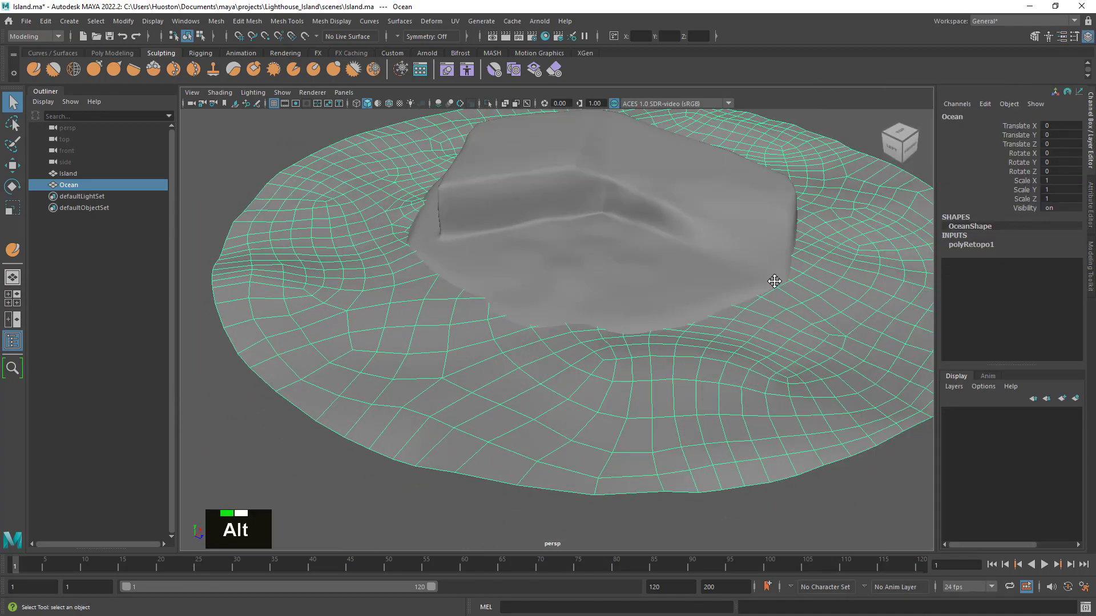
left_click_drag(773, 281, 693, 278, "alt")
middle_click_drag(693, 278, 732, 292, "alt")
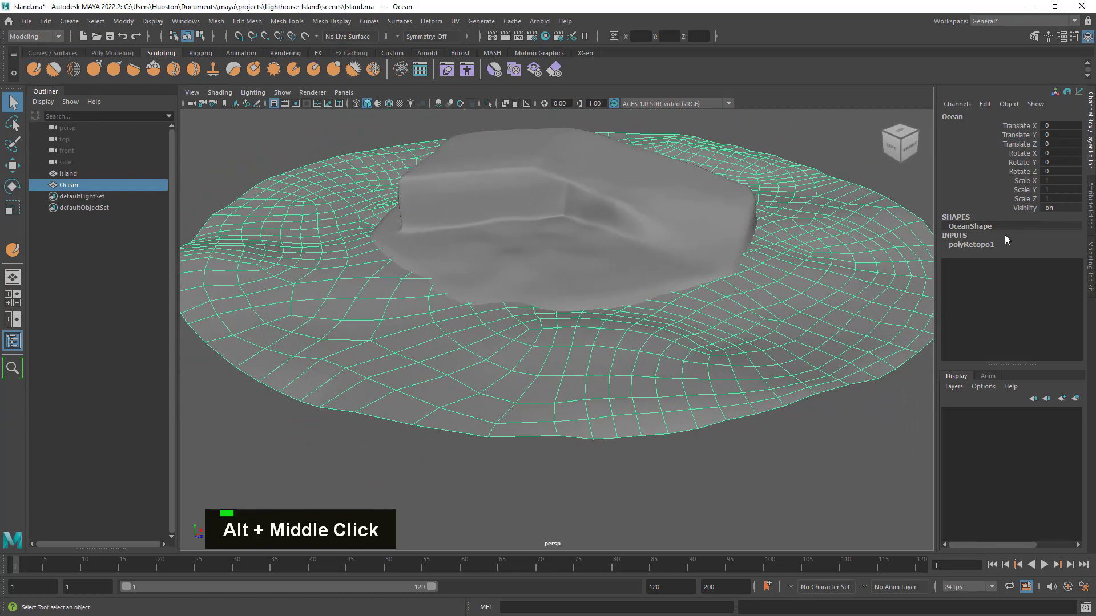
left_click(980, 247)
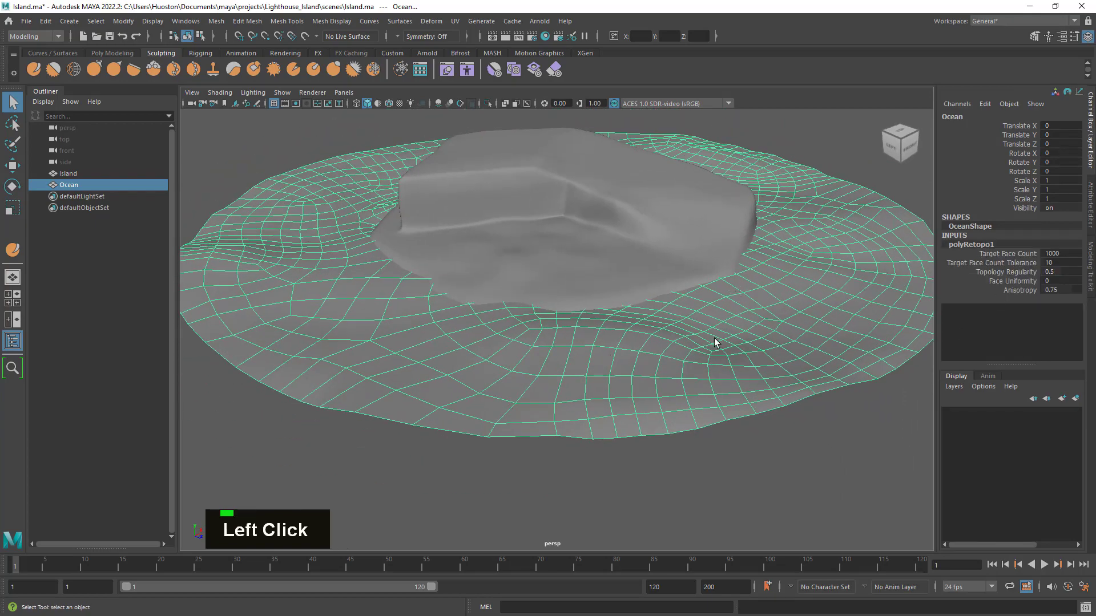
right_click_drag(573, 286, 651, 294, "alt")
middle_click_drag(650, 293, 675, 320, "alt")
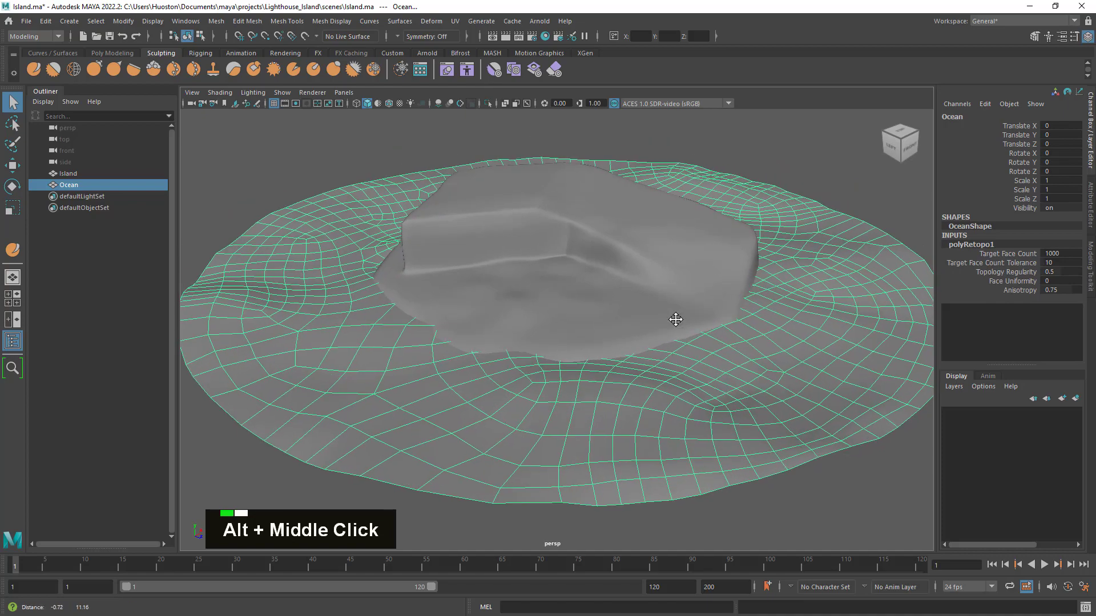
left_click_drag(675, 320, 655, 323, "alt")
right_click_drag(656, 323, 669, 327, "alt")
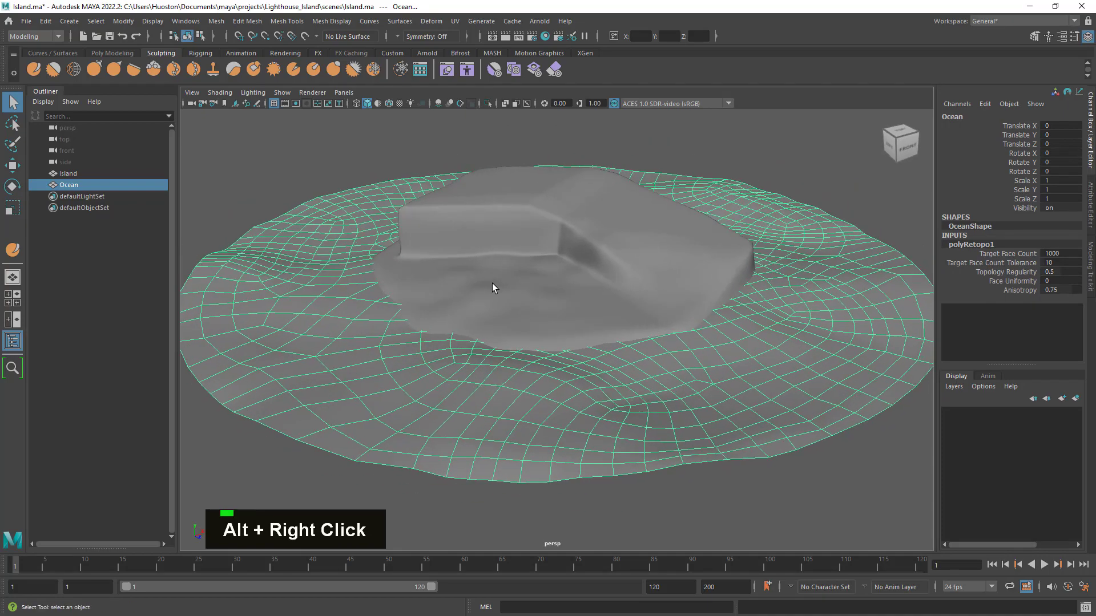
left_click(1065, 254)
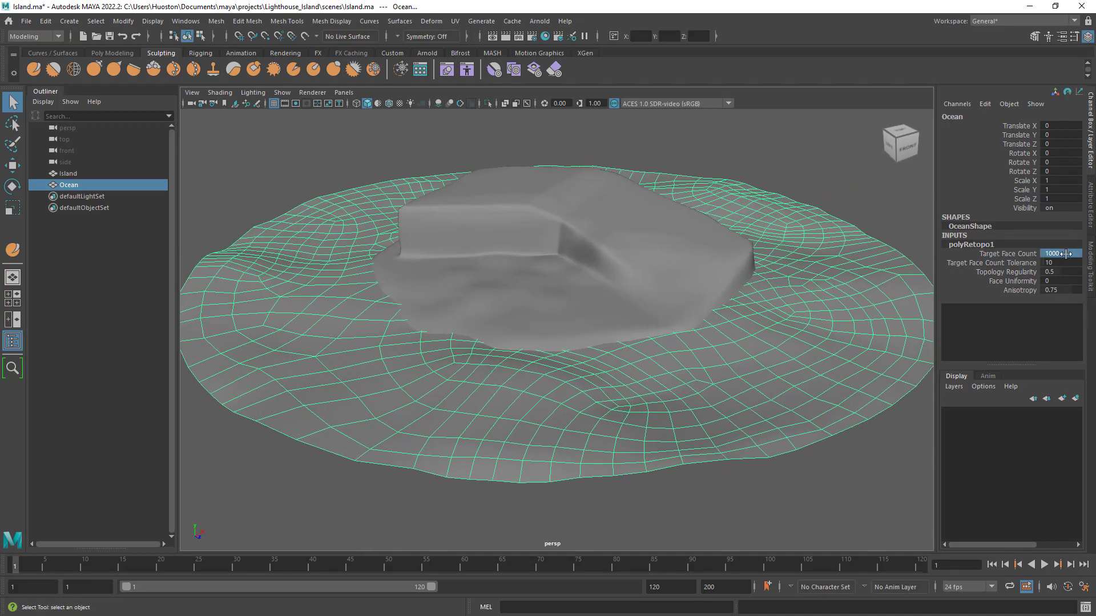
left_click(1065, 254)
type("5000")
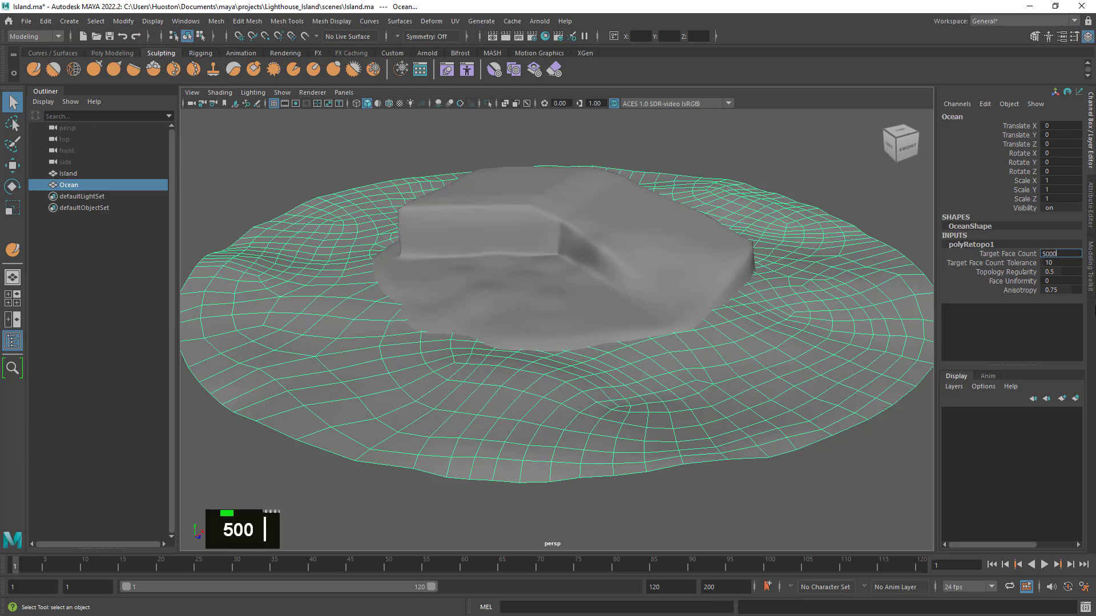
key("Return")
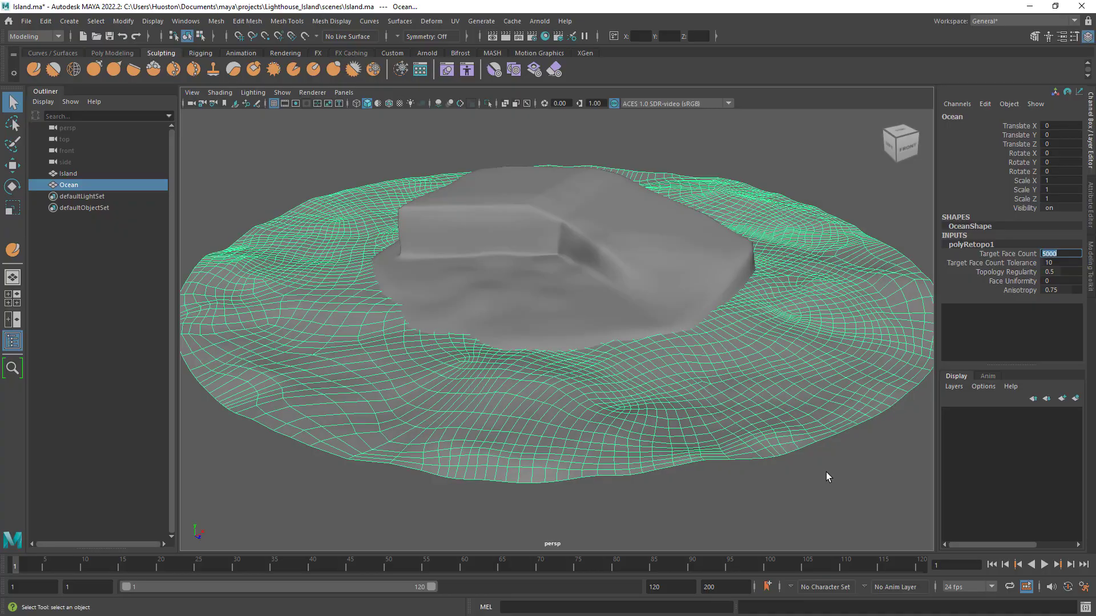
- Examine the Ocean's denser face distribution along its outer rim and around the island's shoreline
left_click_drag(802, 475, 746, 479, "alt")
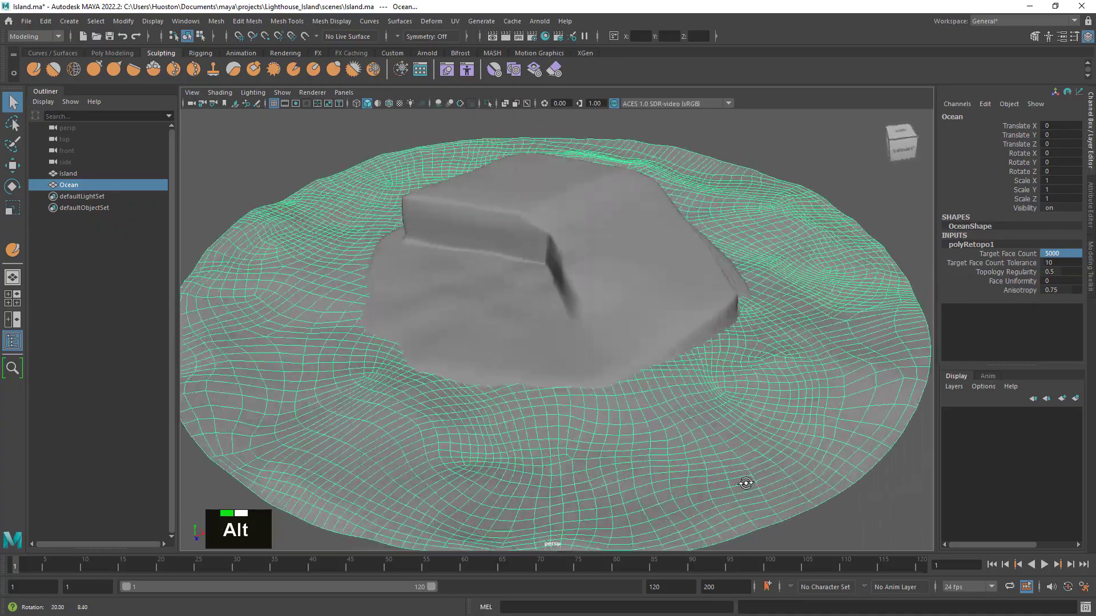
right_click_drag(746, 479, 722, 462, "alt")
left_click_drag(722, 461, 752, 468, "alt")
middle_click_drag(752, 468, 751, 296, "alt")
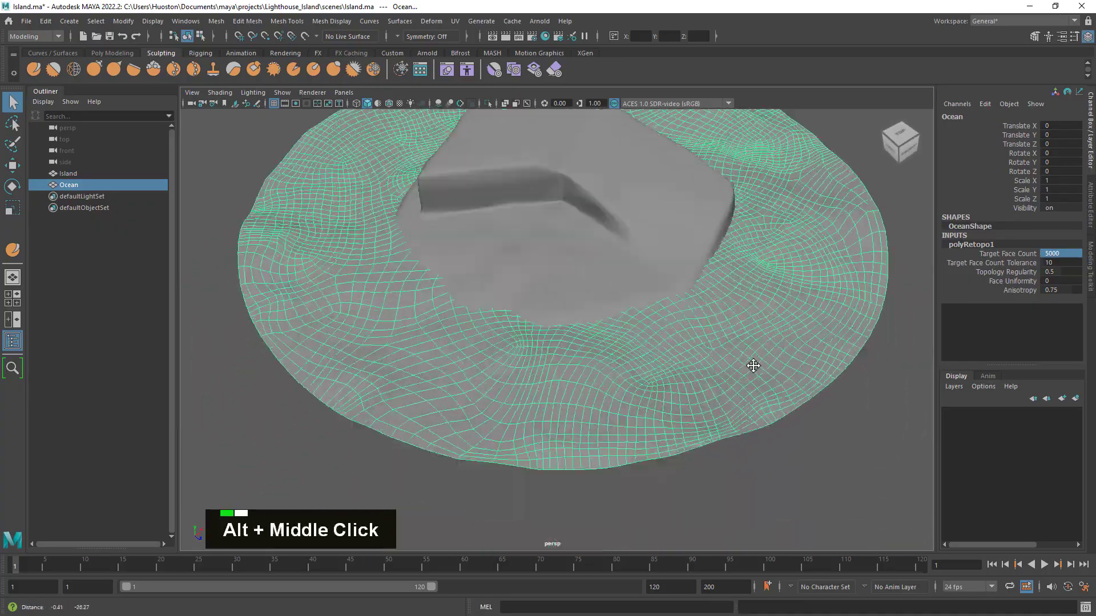
right_click_drag(751, 296, 812, 406, "alt")
mouse_move(811, 406)
left_mouse_down("alt")
mouse_move(748, 411)
mouse_move(795, 409)
left_mouse_up("alt")
right_click_drag(795, 409, 720, 399, "alt")
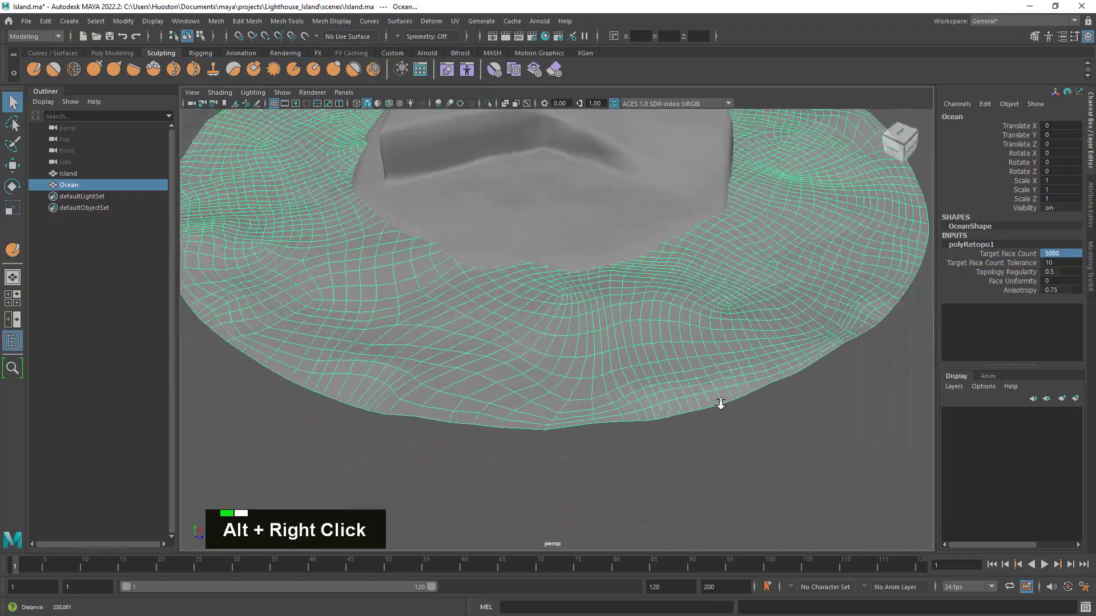
left_click_drag(719, 399, 742, 422, "alt")
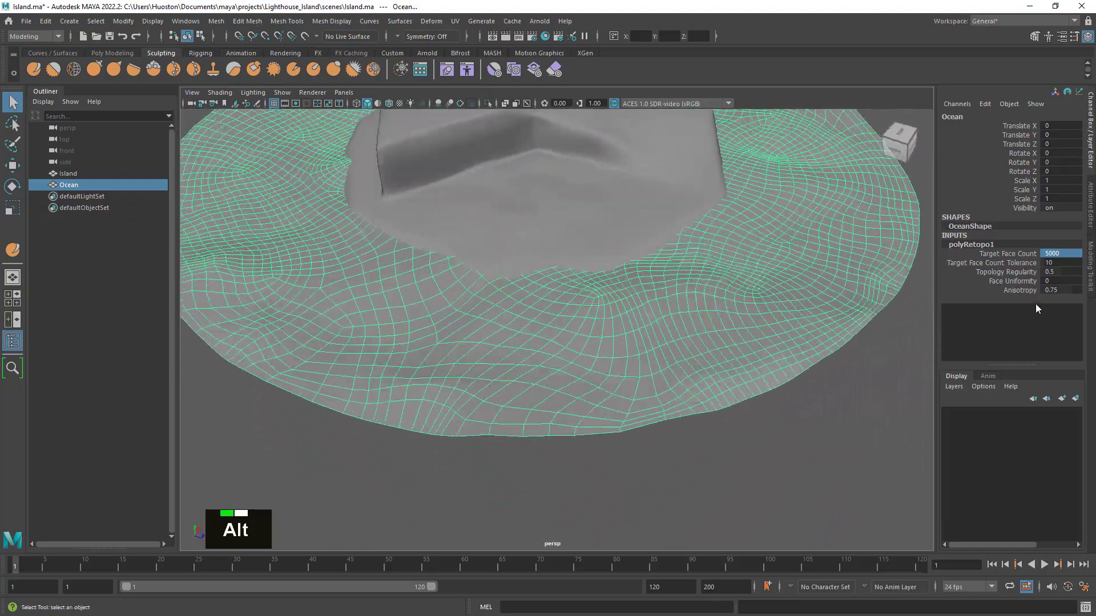
- Set the Face Uniformity of the Ocean's polyRetopo1 node to 1
left_click(1062, 281)
left_click_drag(926, 348, 825, 362, "alt")
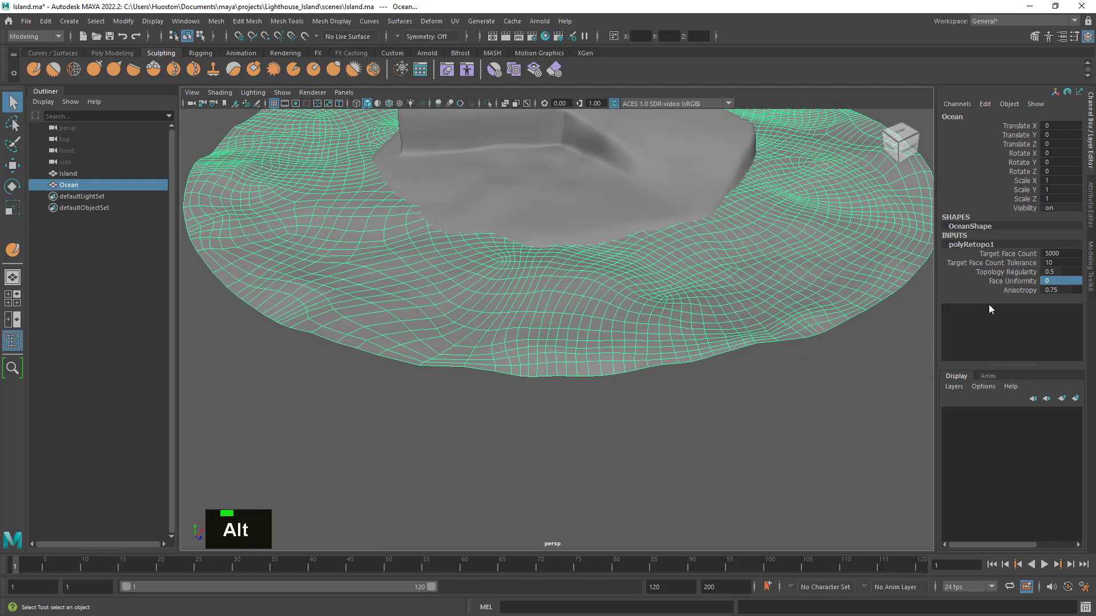
left_click(1059, 281)
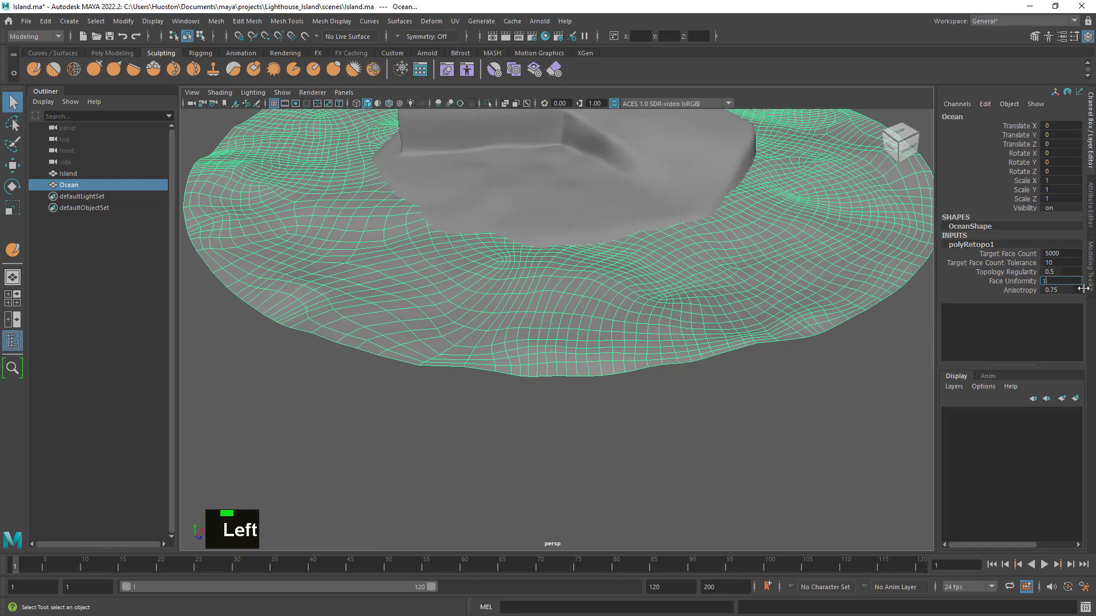
key("Return")
type("1")
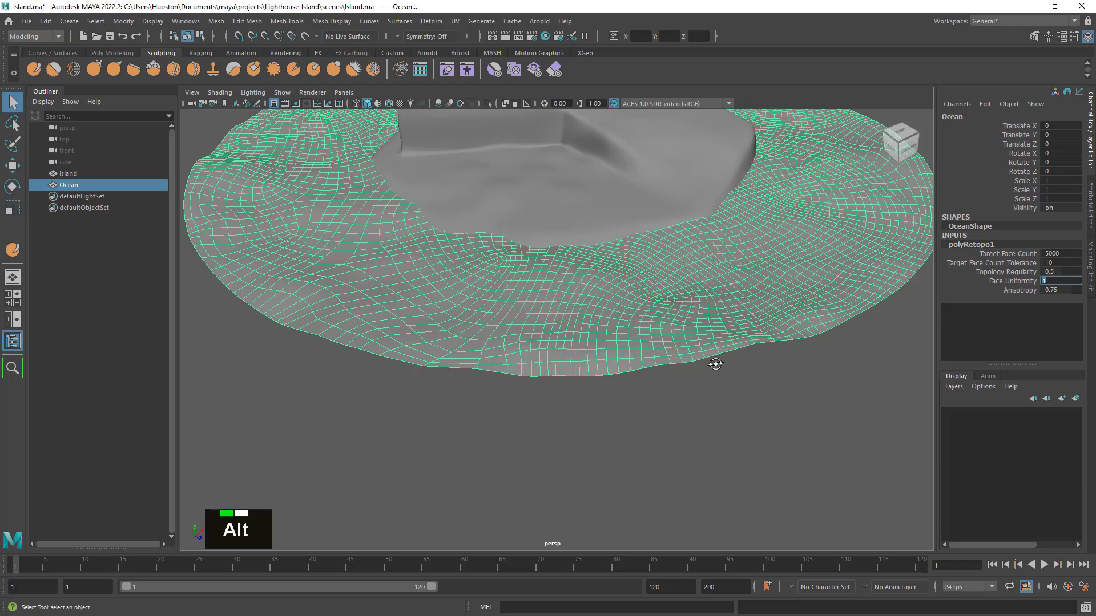
- Inspect the Ocean's wireframe, deselect the mesh and examine the shaded wave surface around the island
mouse_move(714, 365)
left_mouse_down("alt")
mouse_move(665, 372)
mouse_move(697, 362)
left_mouse_up("alt")
right_click_drag(697, 362, 681, 344, "alt")
middle_click_drag(681, 343, 625, 419, "alt")
left_click_drag(625, 419, 623, 397, "alt")
left_click(818, 188)
left_click_drag(818, 250, 820, 284, "alt")
right_click_drag(821, 284, 670, 354, "alt")
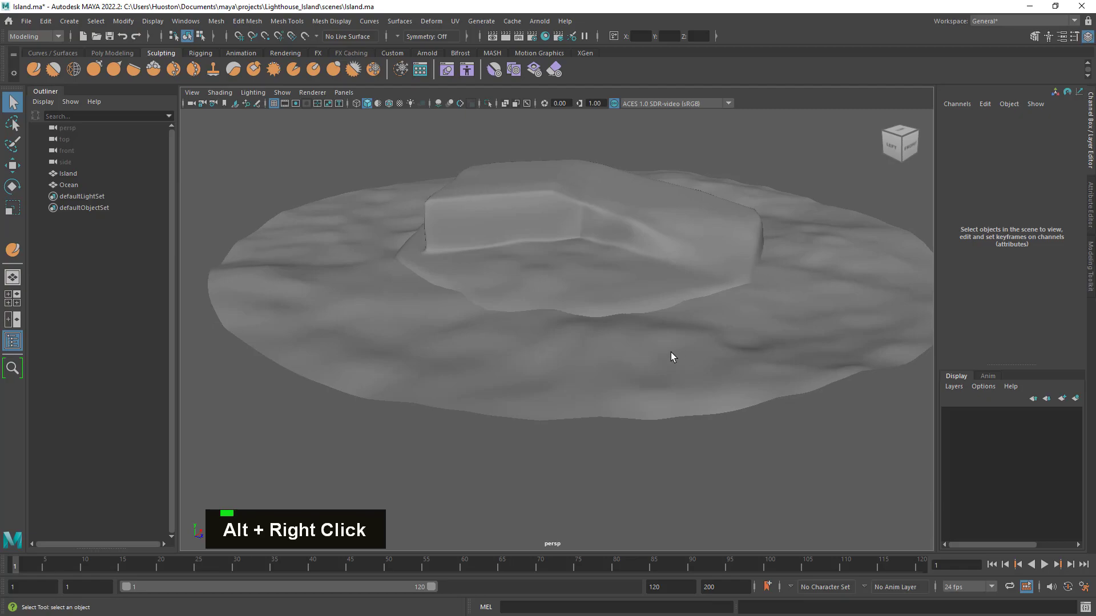
- Select the Ocean mesh and examine its edge flow around the island from several sides
left_click(492, 359)
left_click_drag(492, 359, 770, 374, "alt")
right_click_drag(770, 374, 625, 388, "alt")
middle_click_drag(625, 389, 660, 289, "alt")
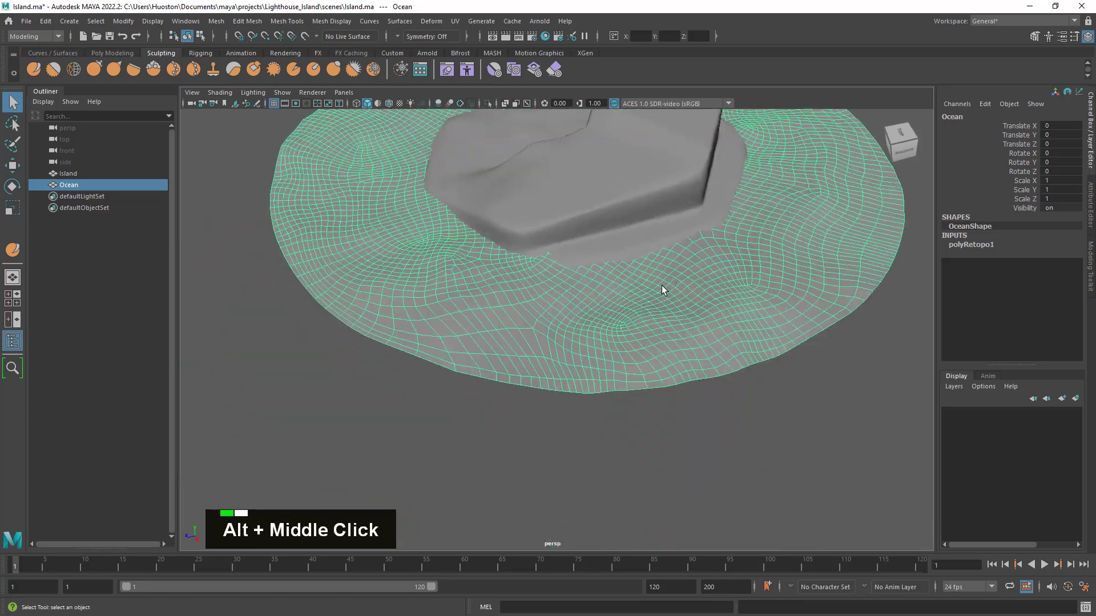
left_click_drag(661, 289, 656, 318, "alt")
right_click_drag(656, 318, 700, 315, "alt")
scroll(731, 356, "down", 2)
left_click_drag(731, 356, 726, 313, "alt")
middle_click_drag(725, 313, 711, 443, "alt")
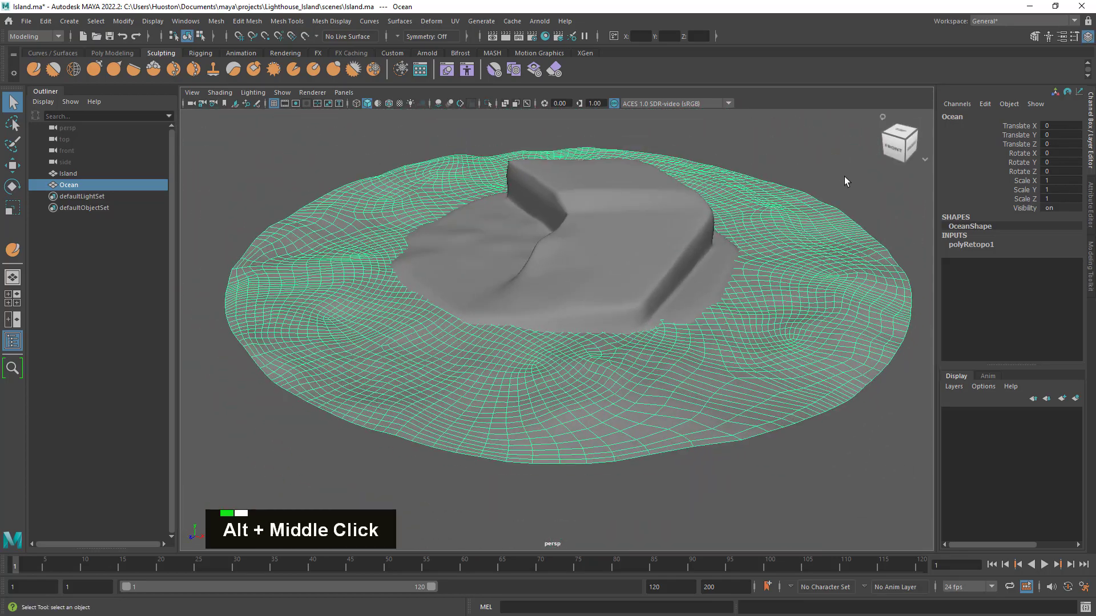
right_click_drag(748, 267, 787, 272, "alt")
- Deselect the Ocean and review the shaded ocean and island together from a low angle
left_click(817, 163)
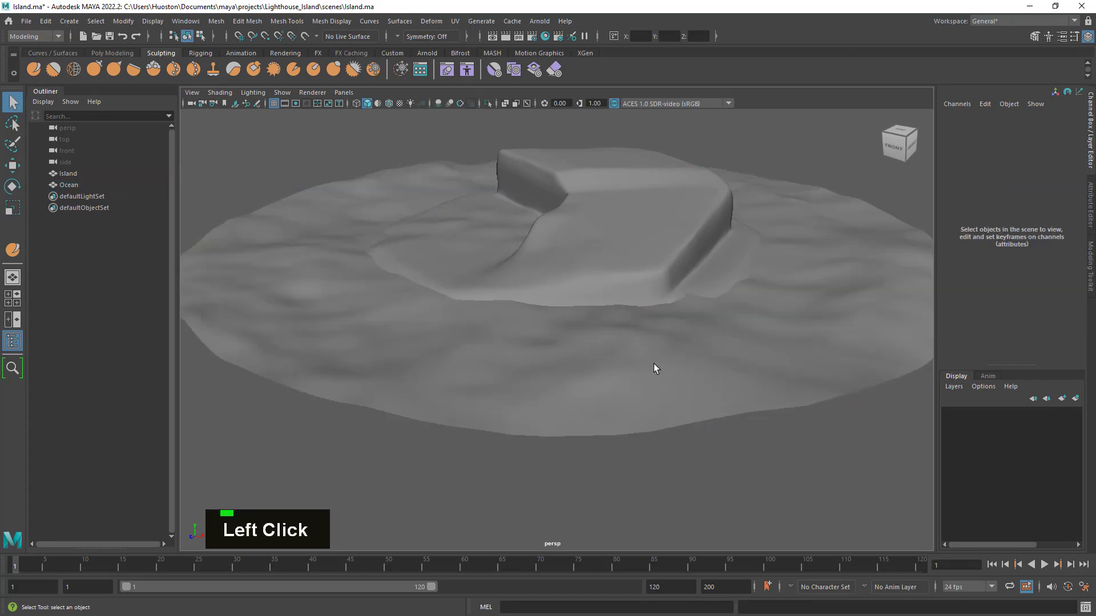
left_click_drag(653, 365, 709, 372, "alt")
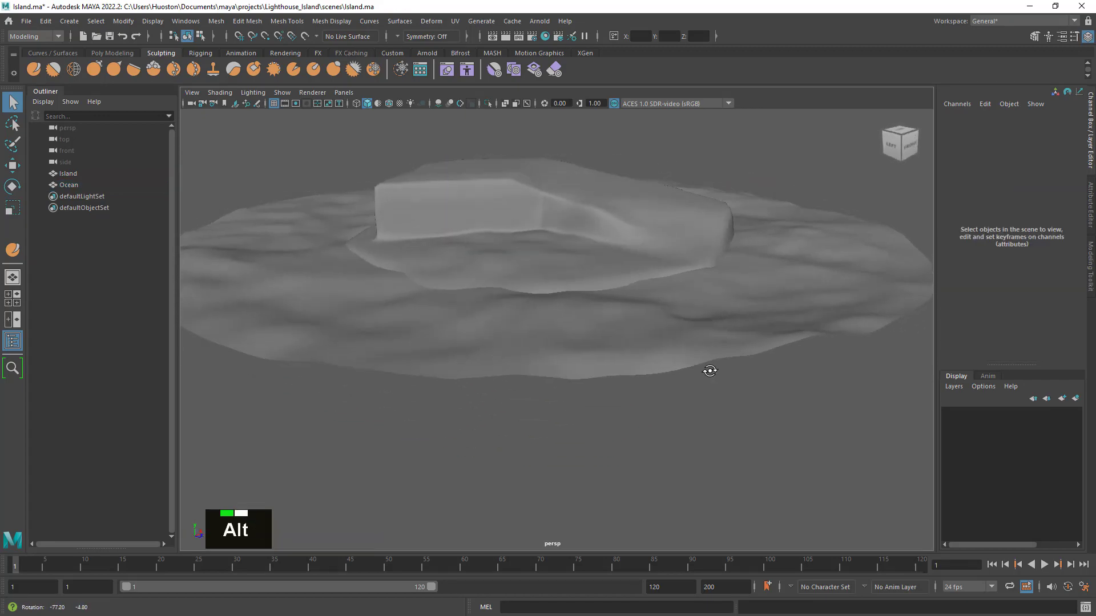
middle_click_drag(709, 372, 719, 372, "alt")
right_click_drag(719, 372, 685, 367, "alt")
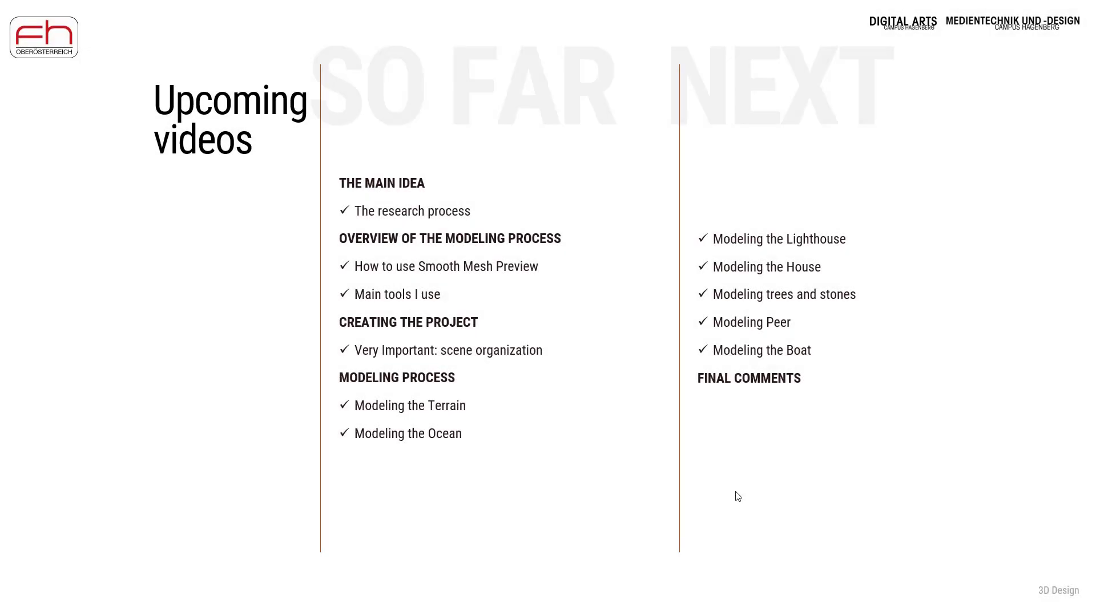